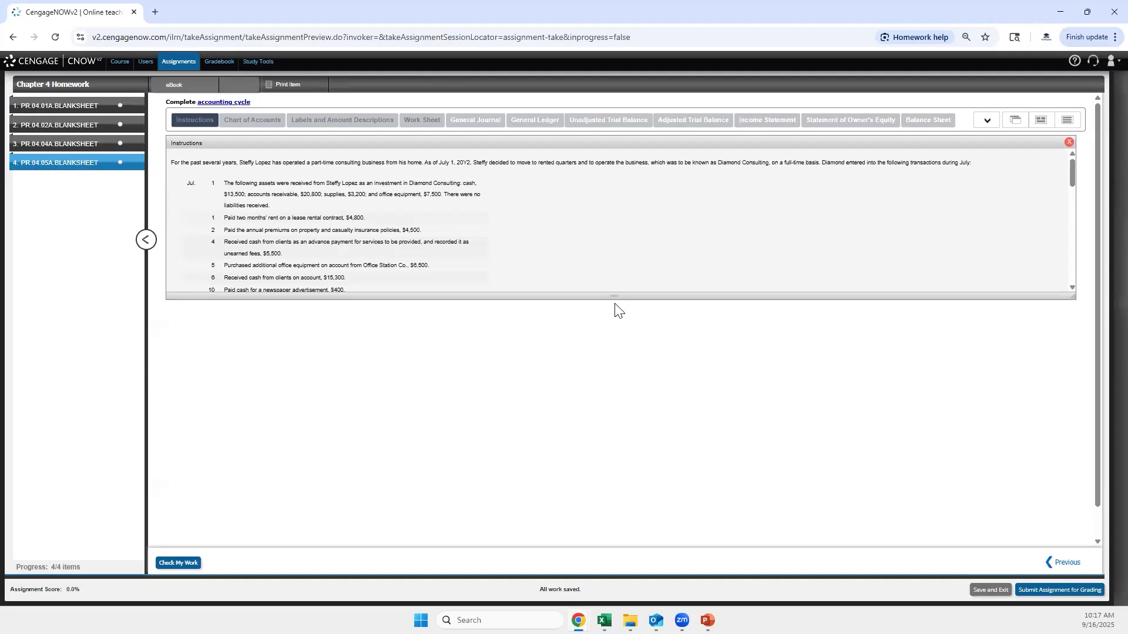
Enlarge the Instructions window to show more of the July transactions and increase the page zoom for readability.
drag(613, 480, 613, 515)
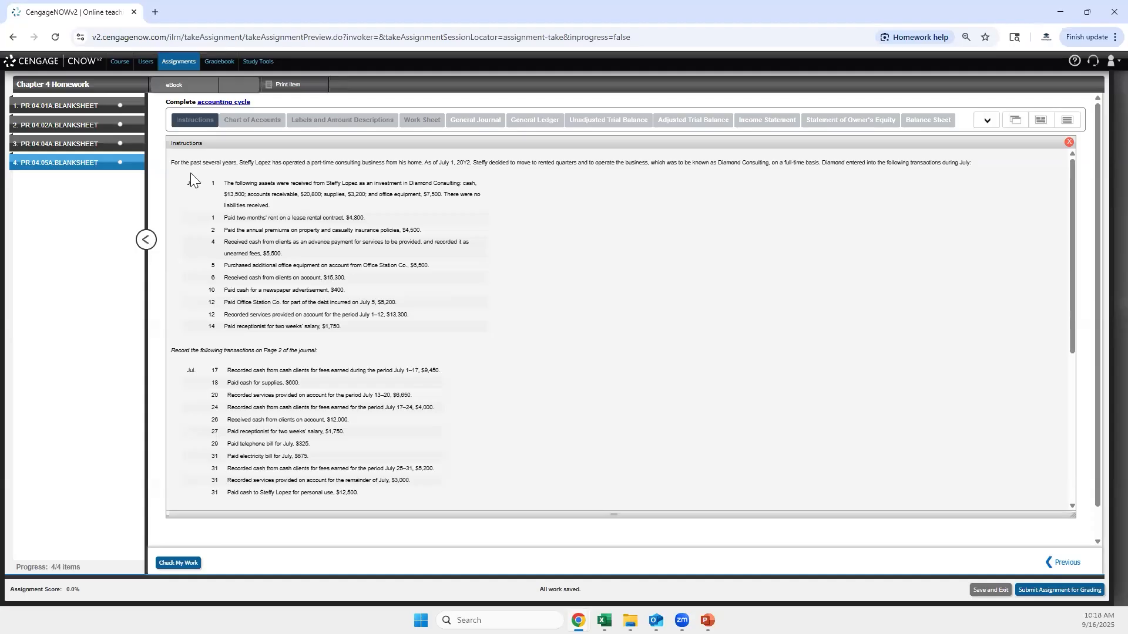
mouse_move(383, 131)
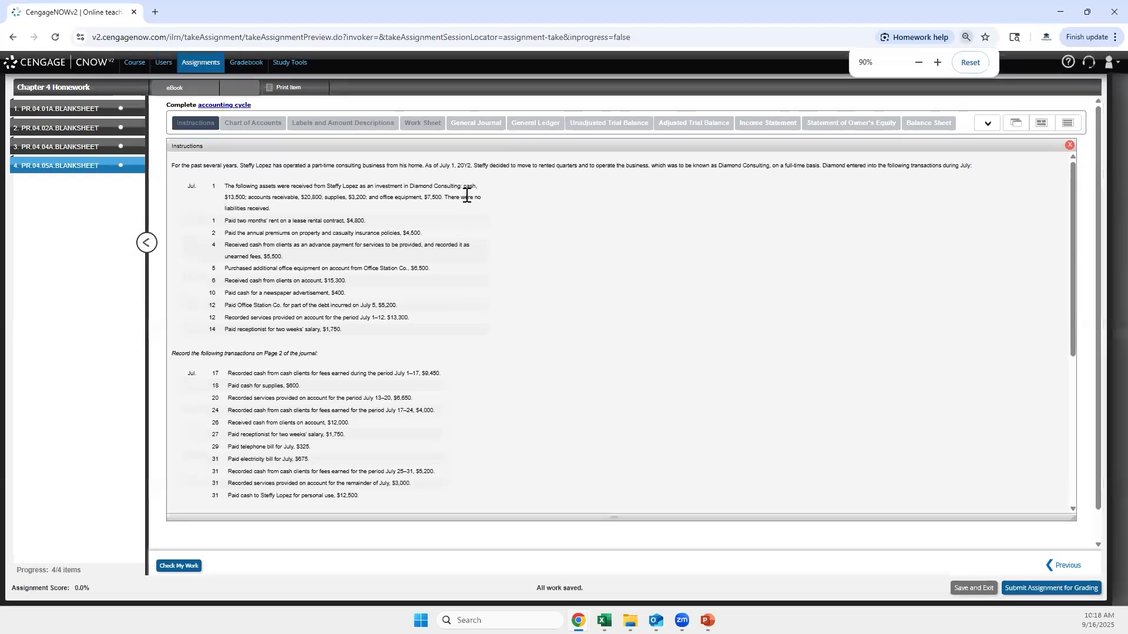
key(ctrl+plus)
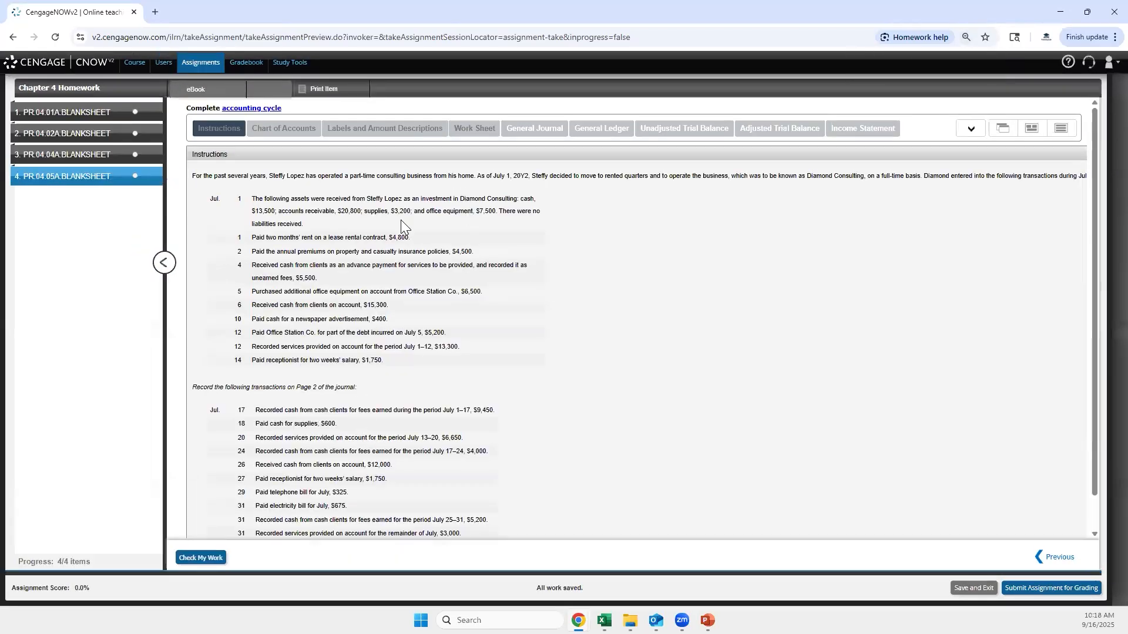
key(ctrl+plus)
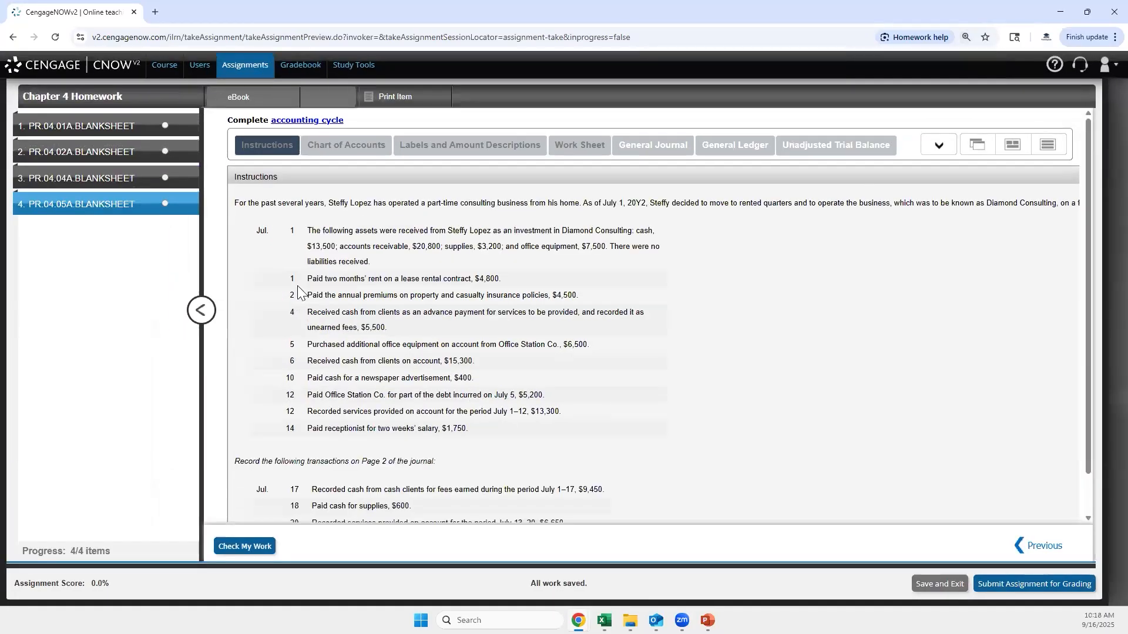
Read the Diamond Consulting introduction and the July transactions listed in the instructions.
drag(243, 205, 643, 215)
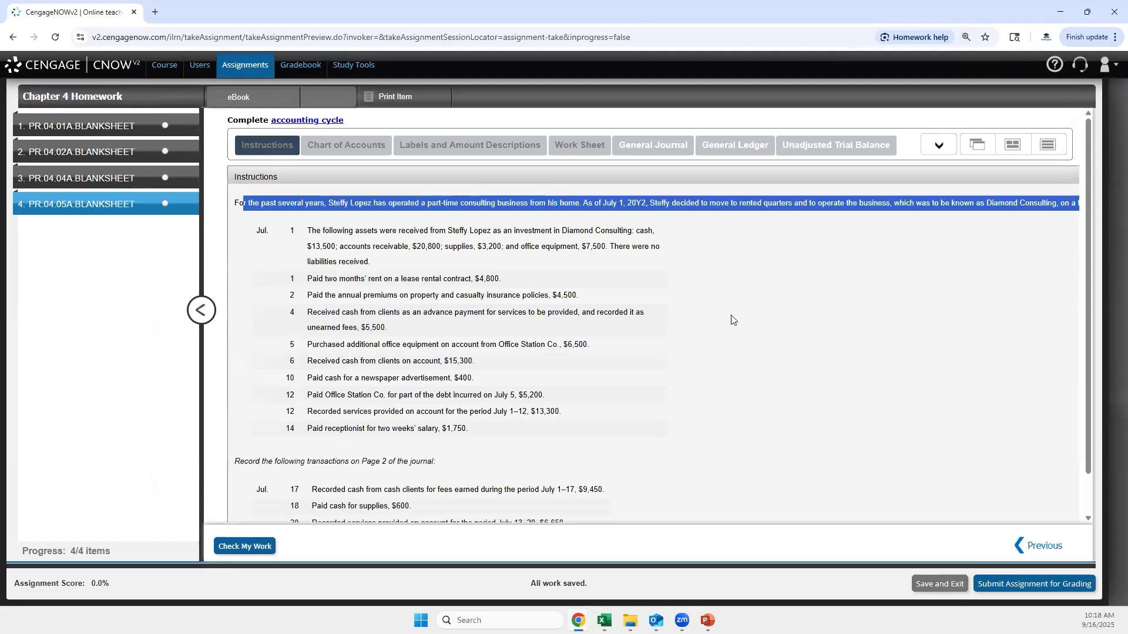
click(592, 397)
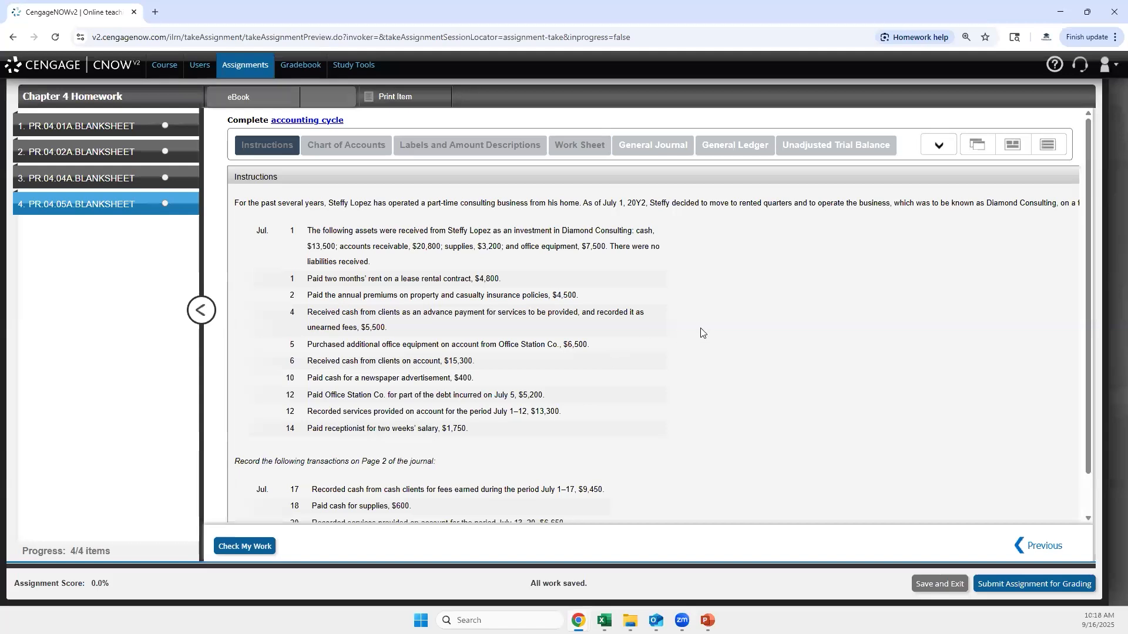
key(ctrl+minus)
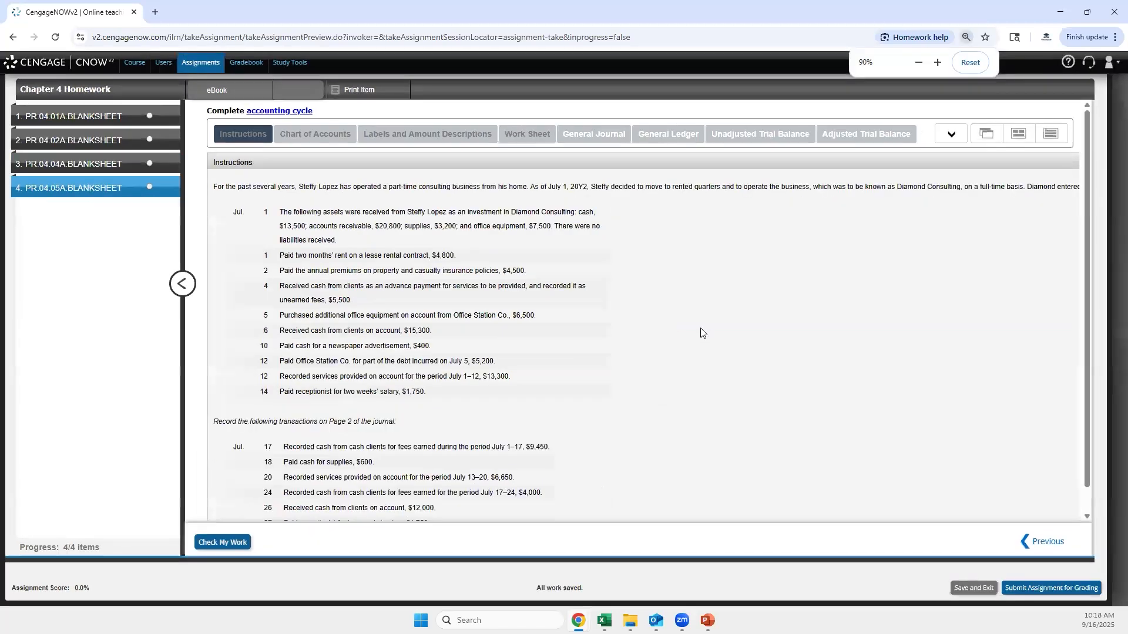
key(ctrl+minus)
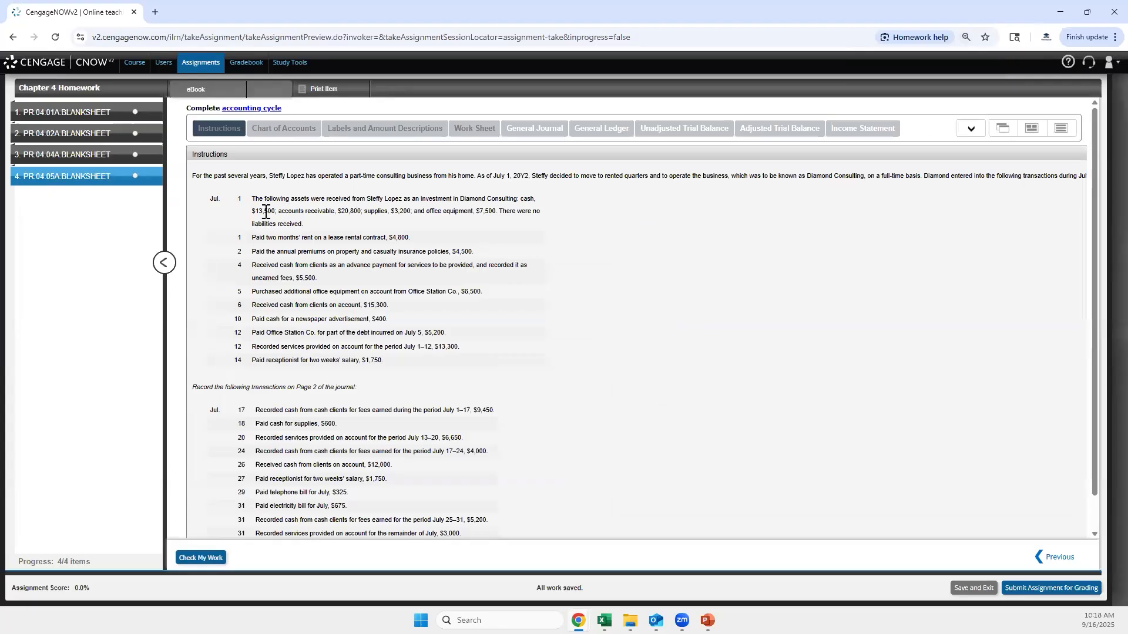
drag(249, 201, 434, 333)
drag(699, 382, 934, 363)
click(626, 320)
key(ctrl+minus)
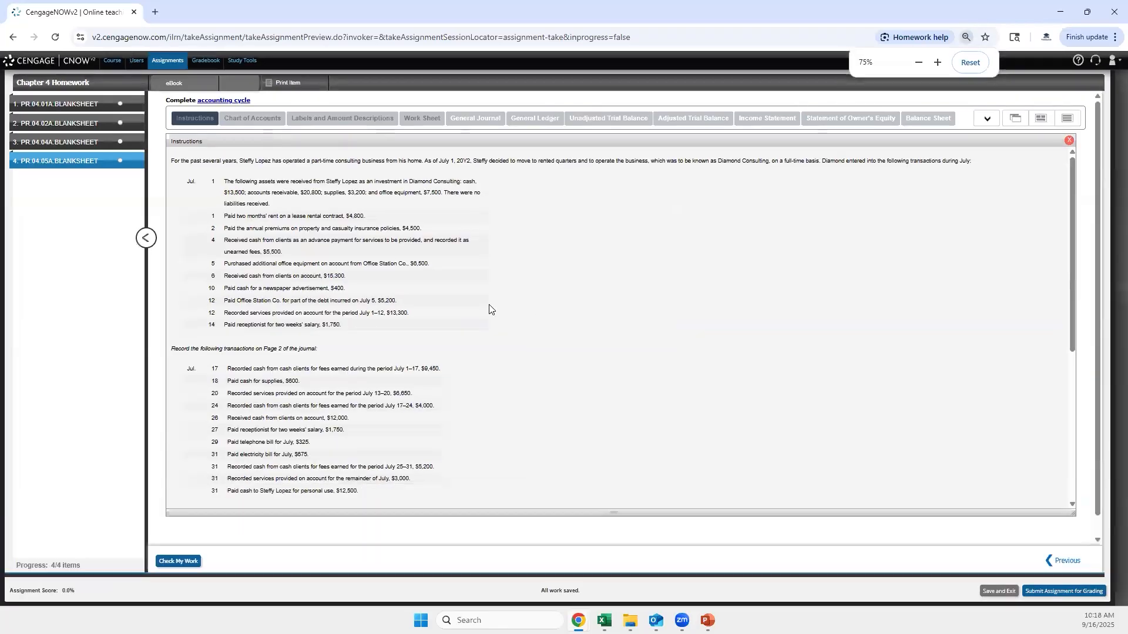
Review the required tasks, from journalizing and the July 31 adjustment data through closing entries and the post-closing trial balance.
scroll(464, 326, down, 3)
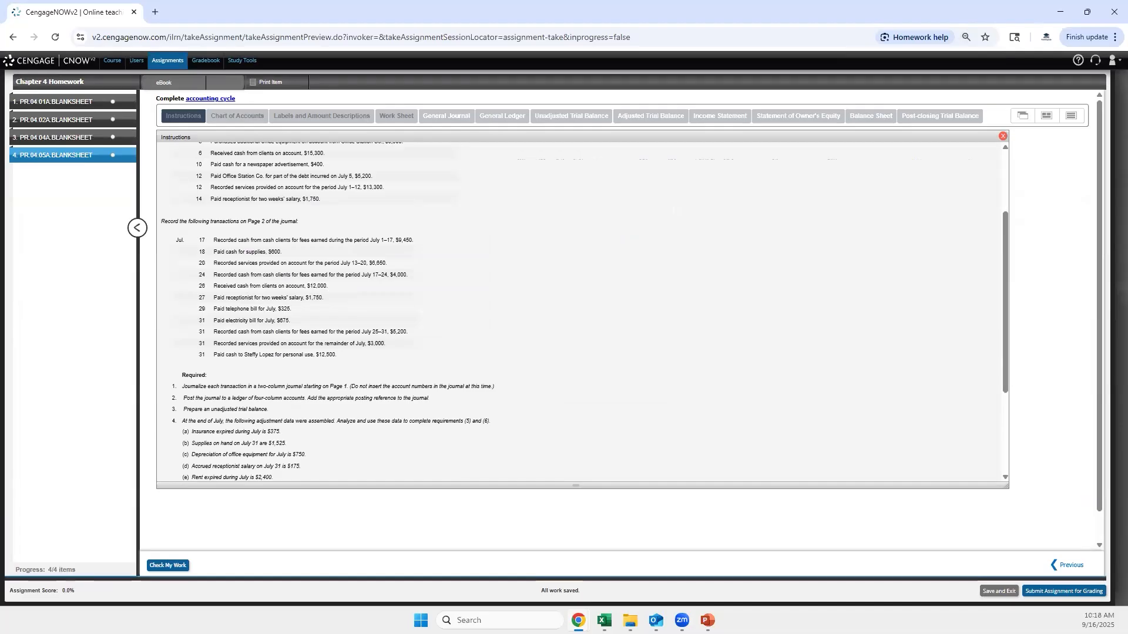
scroll(468, 358, down, 2)
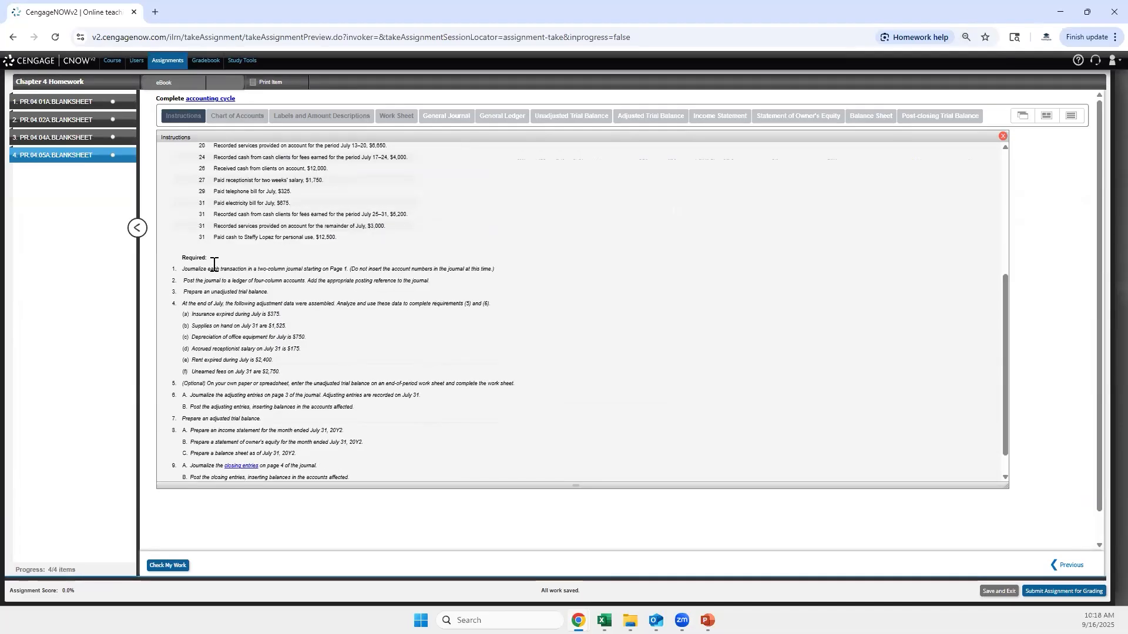
drag(237, 275, 267, 286)
click(359, 333)
scroll(221, 379, down, 1)
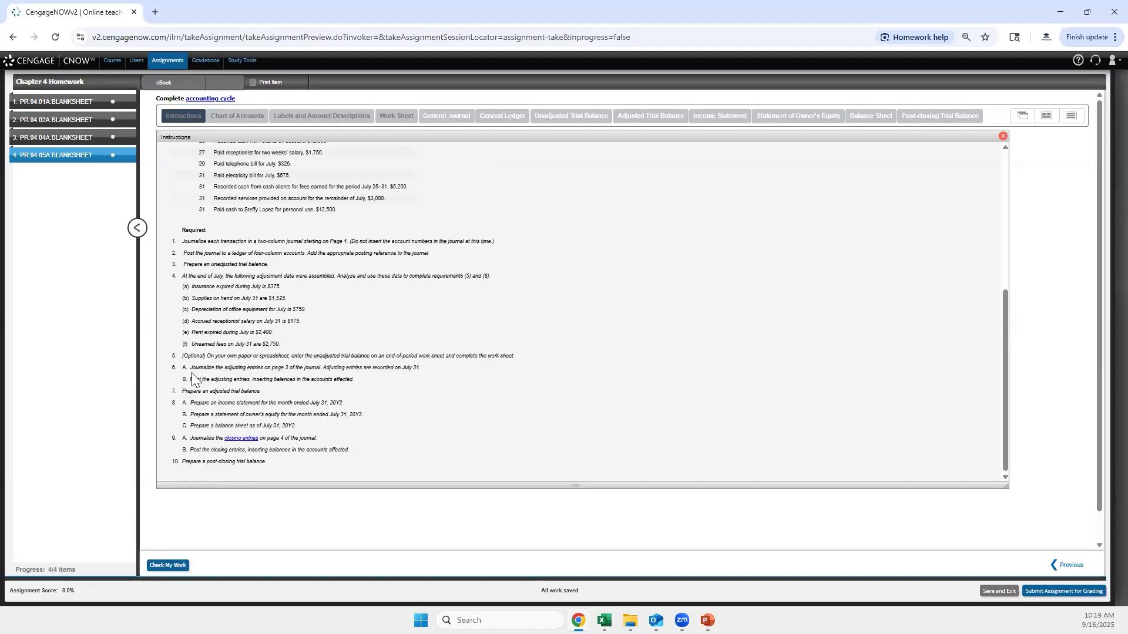
drag(192, 373, 206, 392)
click(230, 413)
scroll(327, 379, up, 5)
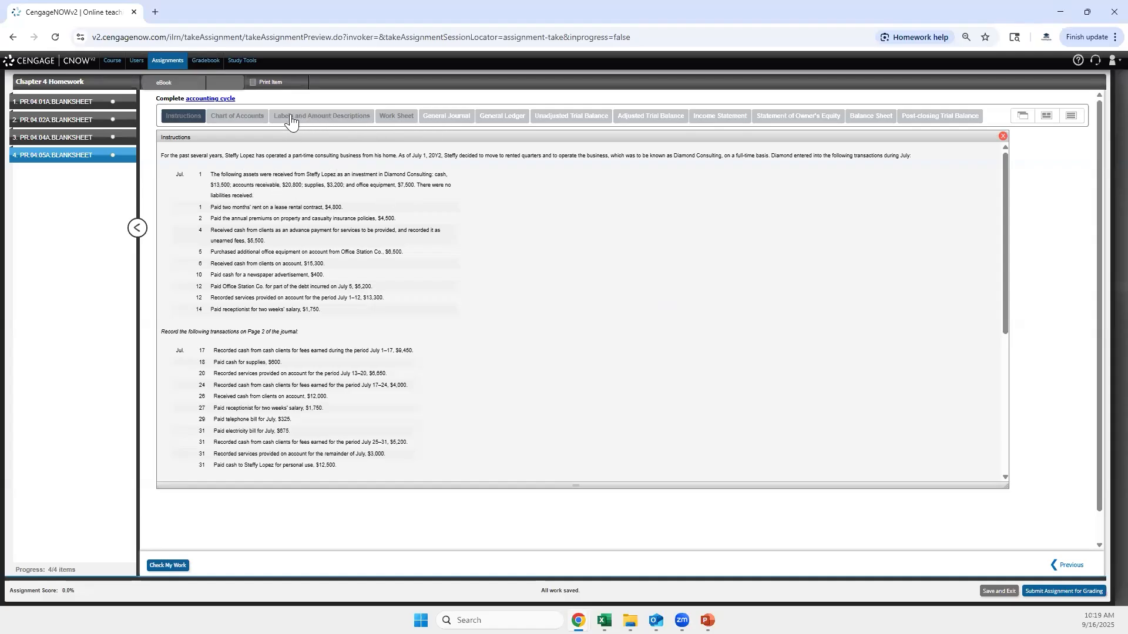
Open the Chart of Accounts and General Journal windows and arrange both over the instructions, leaving the July 1 transactions visible.
click(238, 117)
drag(301, 151, 318, 376)
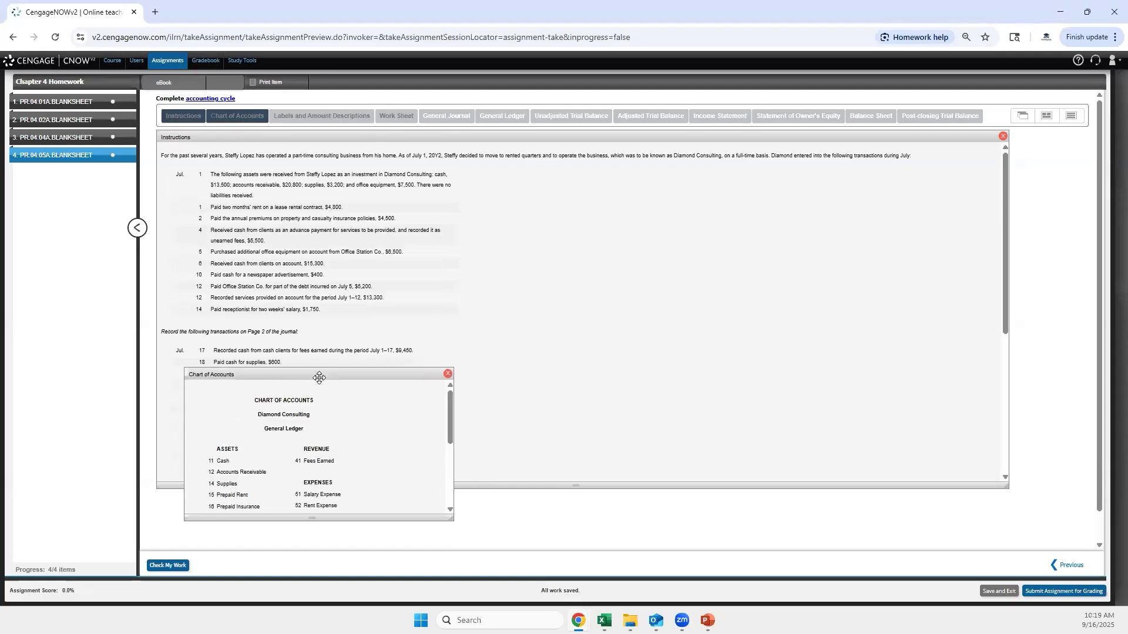
click(454, 117)
drag(628, 379, 995, 205)
scroll(717, 302, down, 3)
scroll(718, 301, up, 1)
drag(773, 357, 772, 388)
scroll(720, 269, up, 1)
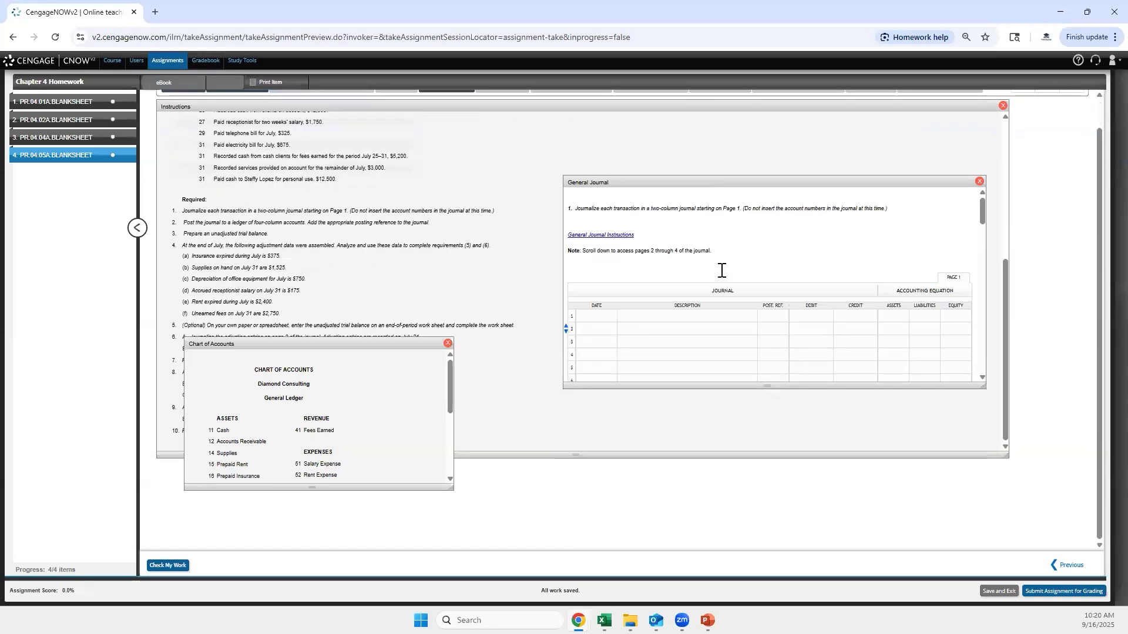
Date the first line on page 1 of the General Journal Jul. 1 and enter Cash as its description.
scroll(689, 249, down, 10)
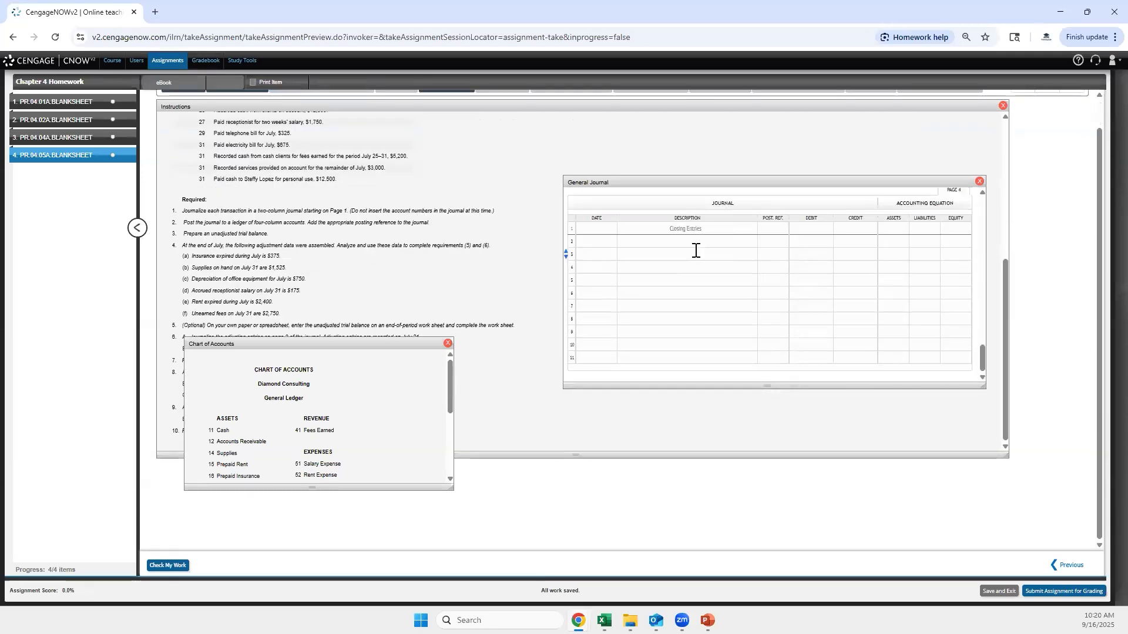
scroll(690, 257, up, 10)
scroll(490, 313, up, 5)
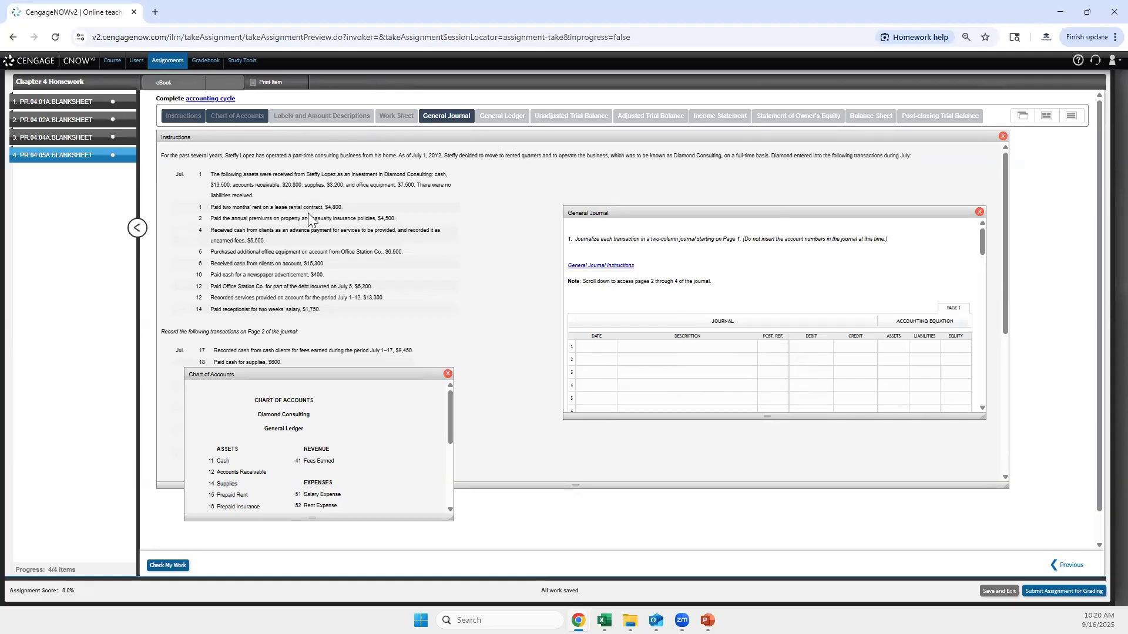
scroll(299, 231, down, 3)
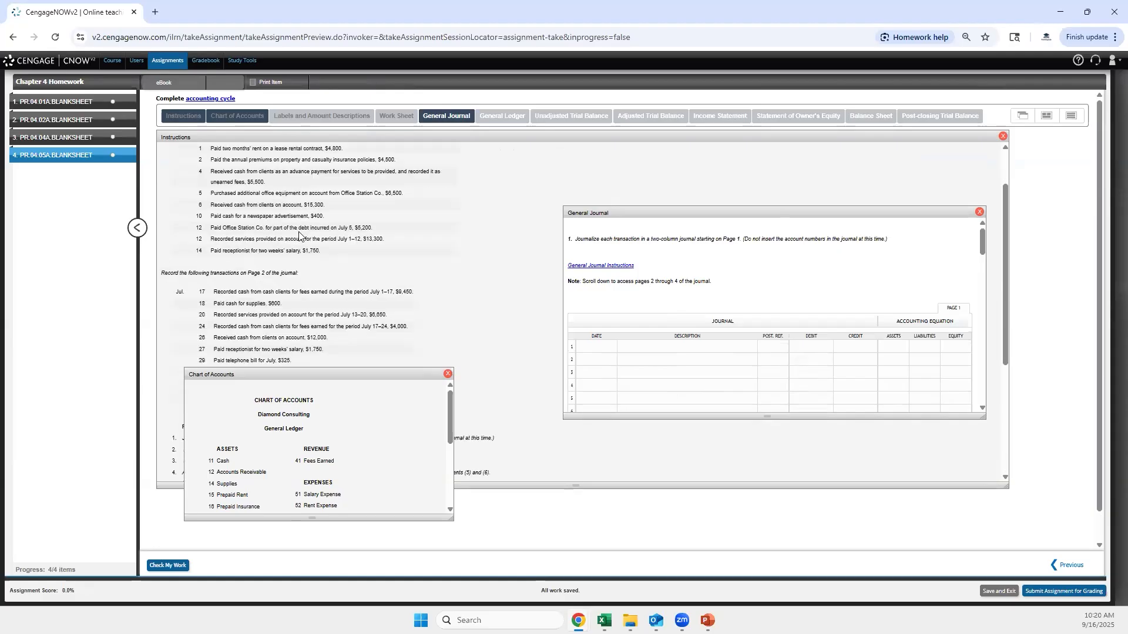
scroll(235, 329, up, 3)
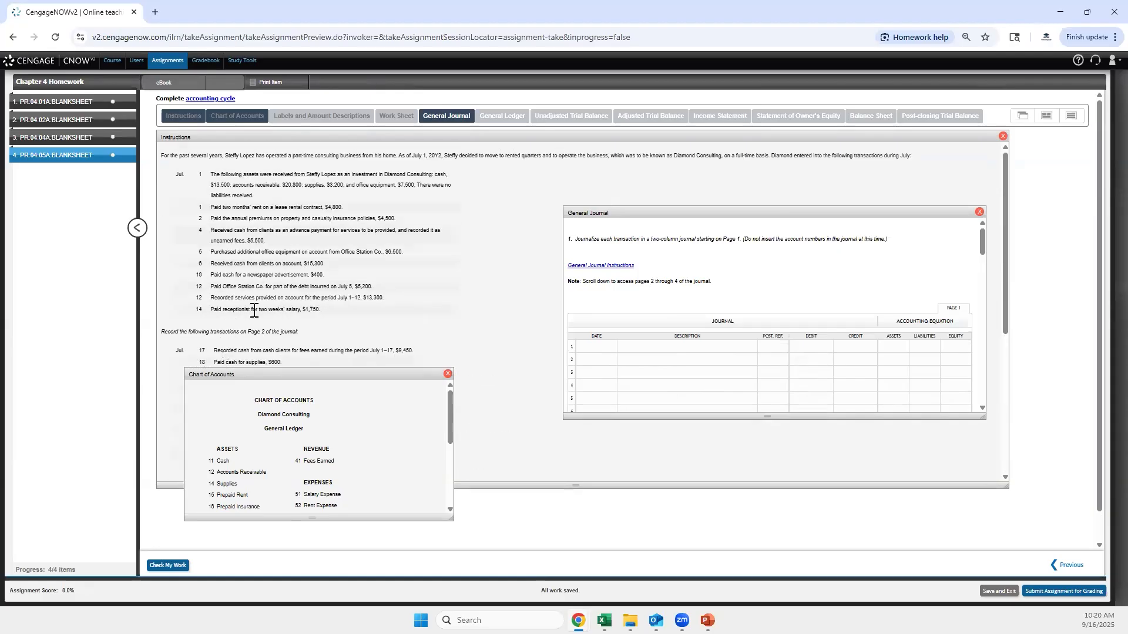
click(598, 346)
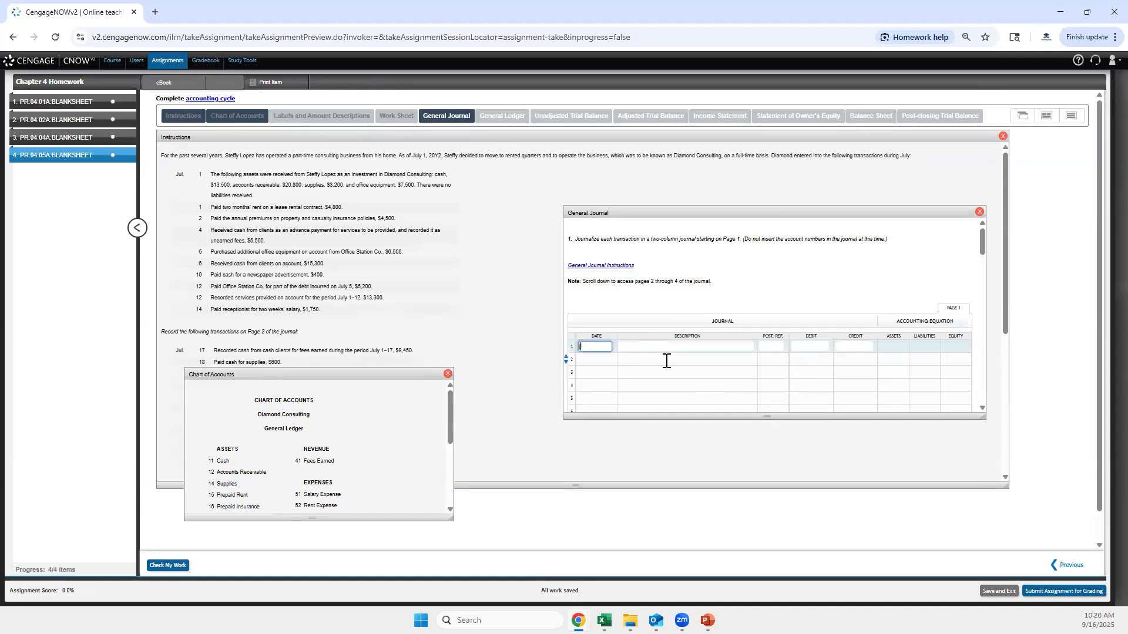
key(Tab)
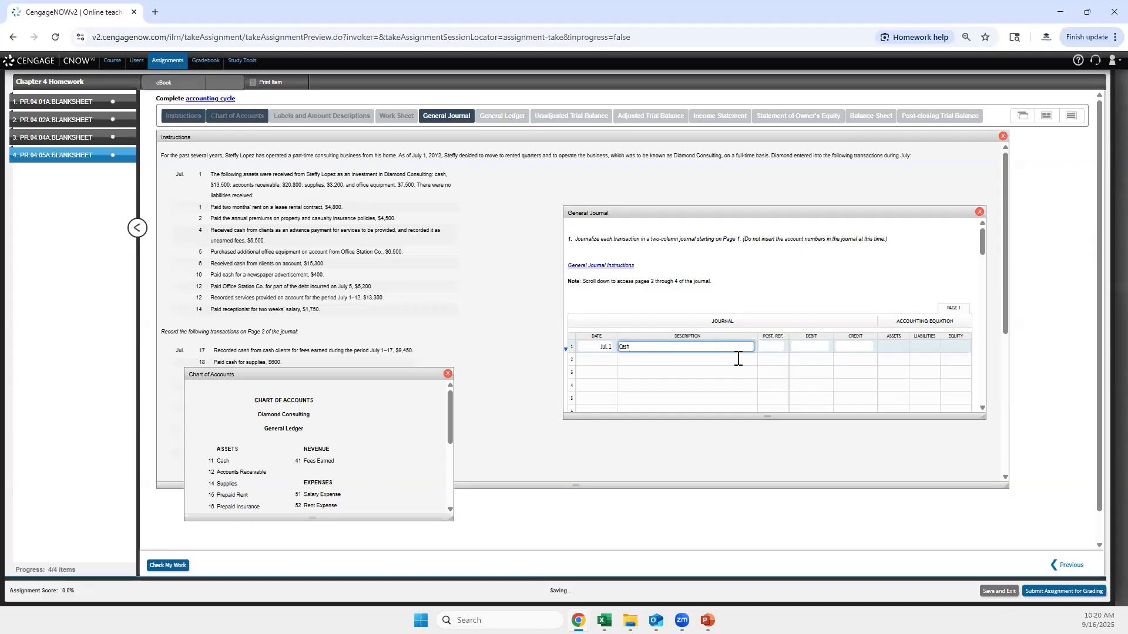
key(Tab)
Copy Accounts Receivable from the Chart of Accounts into the description of journal line 2.
scroll(276, 460, down, 1)
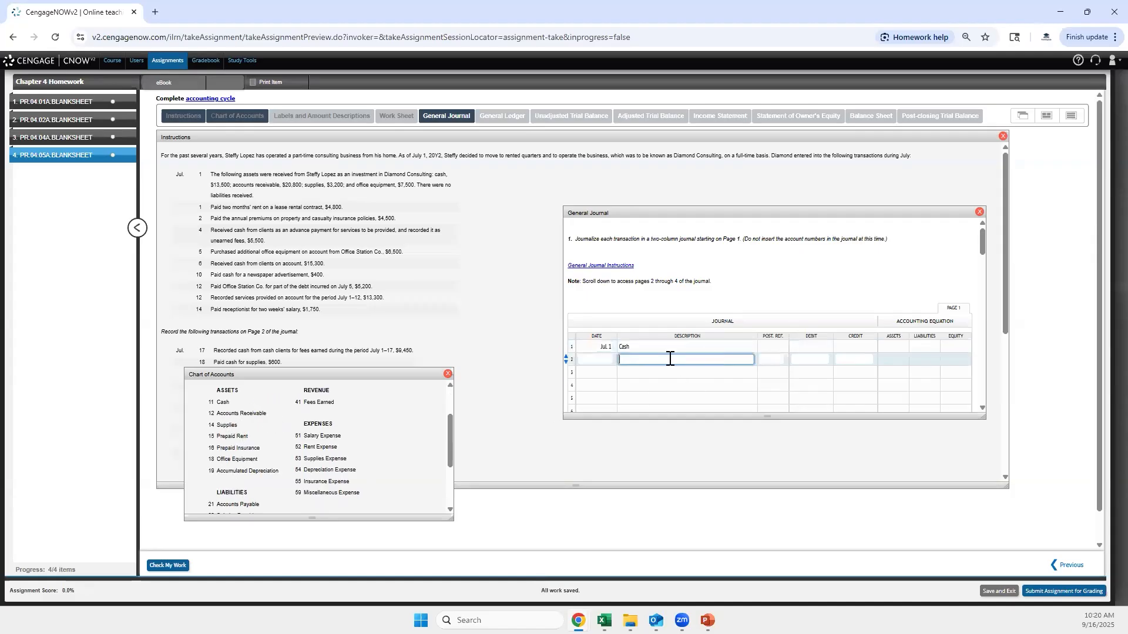
drag(268, 414, 215, 415)
key(ctrl+c)
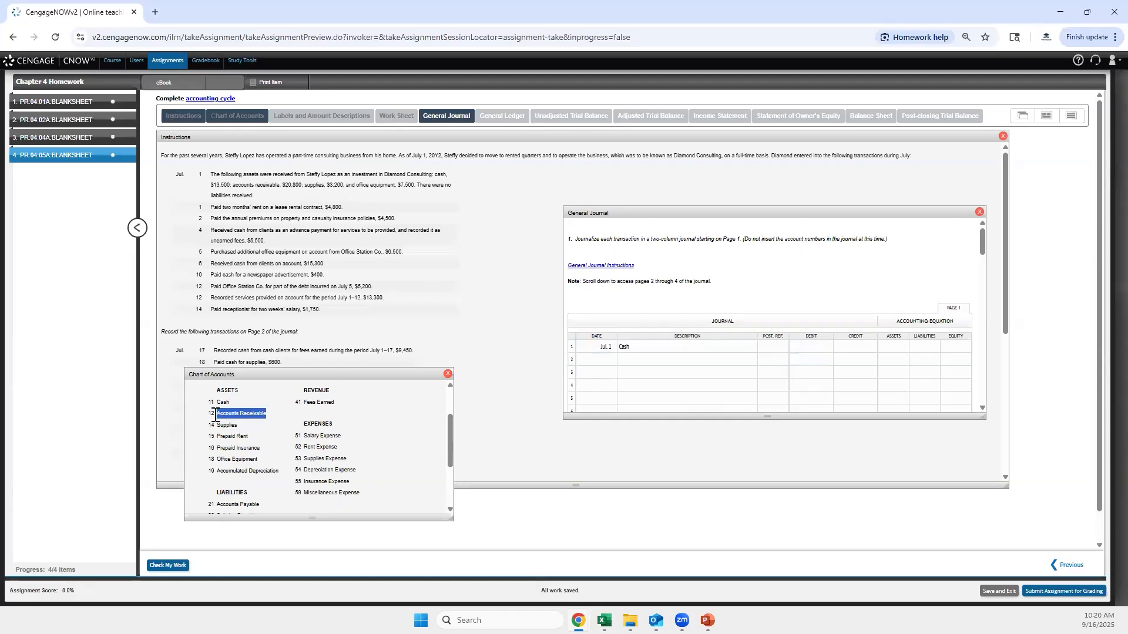
click(669, 360)
key(ctrl+v)
Copy Supplies and Office Equipment from the Chart of Accounts into the descriptions of journal lines 3 and 4.
drag(235, 424, 217, 424)
key(ctrl+c)
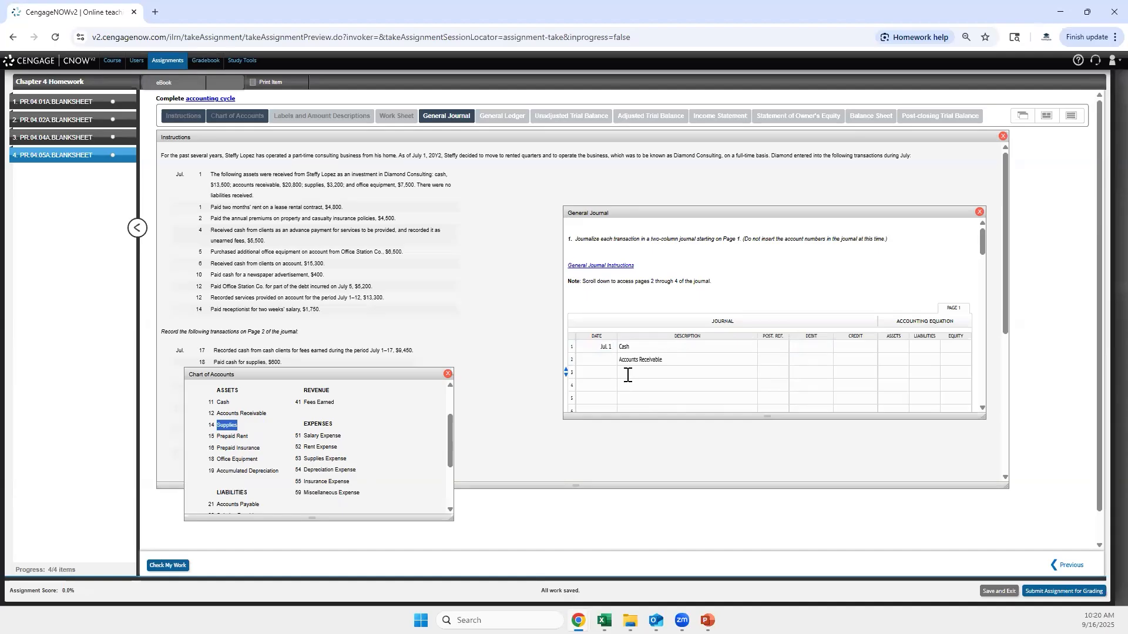
click(634, 373)
key(ctrl+v)
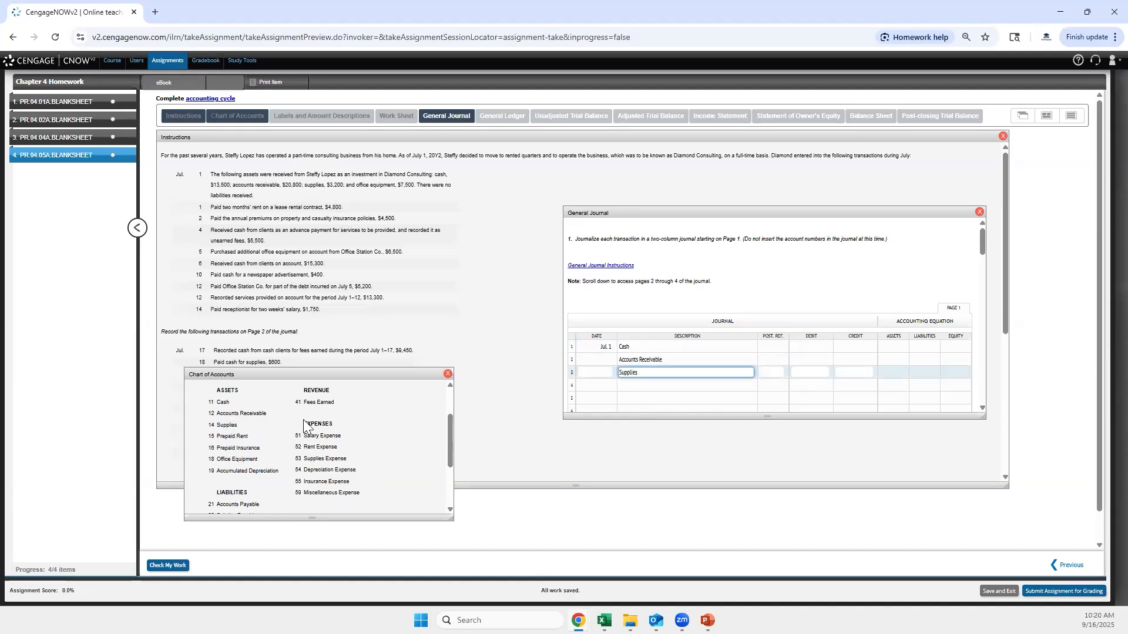
mouse_move(258, 459)
mouse_down()
mouse_move(220, 461)
mouse_move(261, 457)
mouse_up()
click(222, 461)
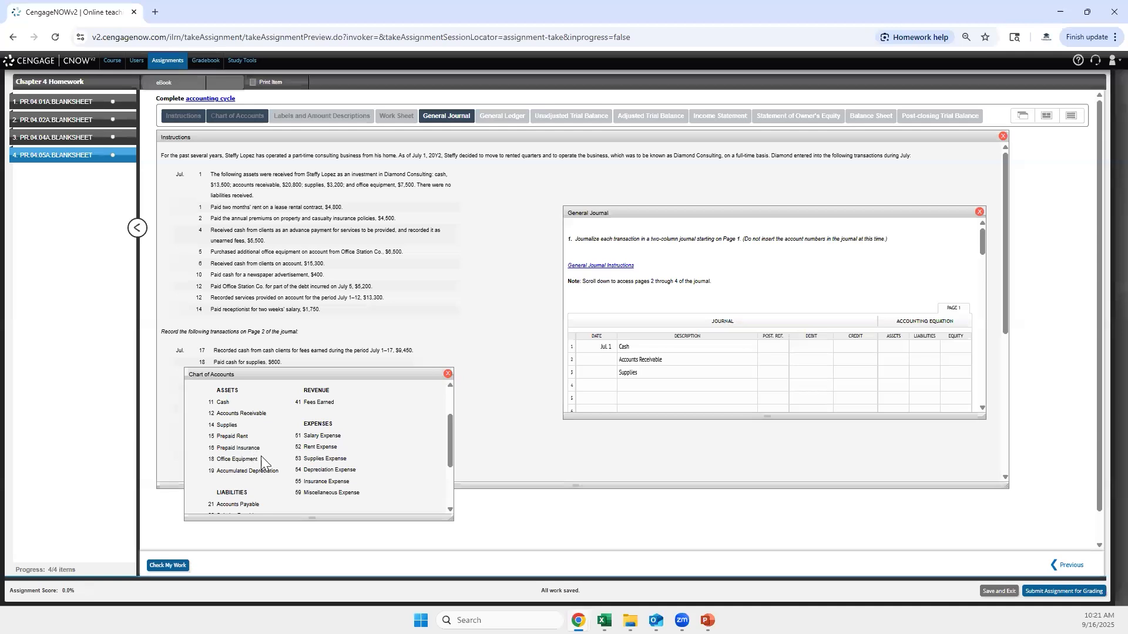
click(695, 386)
key(ctrl+v)
Enter a debit of 13,500 for Cash on journal line 1.
click(814, 342)
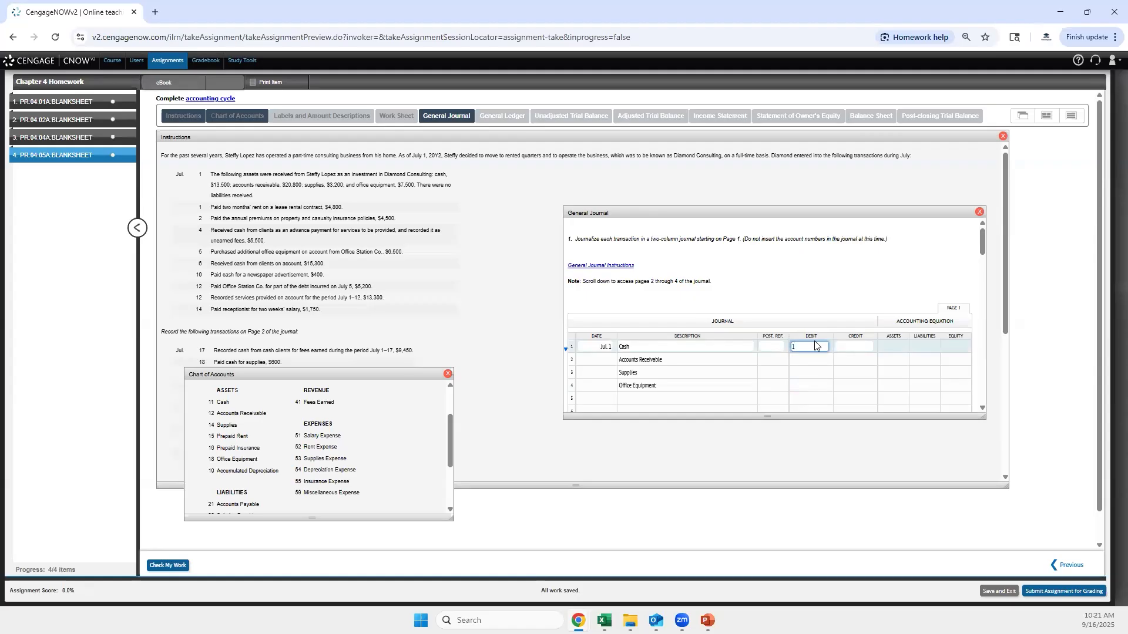
text(13,500)
key(Tab)
key(Tab)
key(Tab)
key(Tab)
key(Tab)
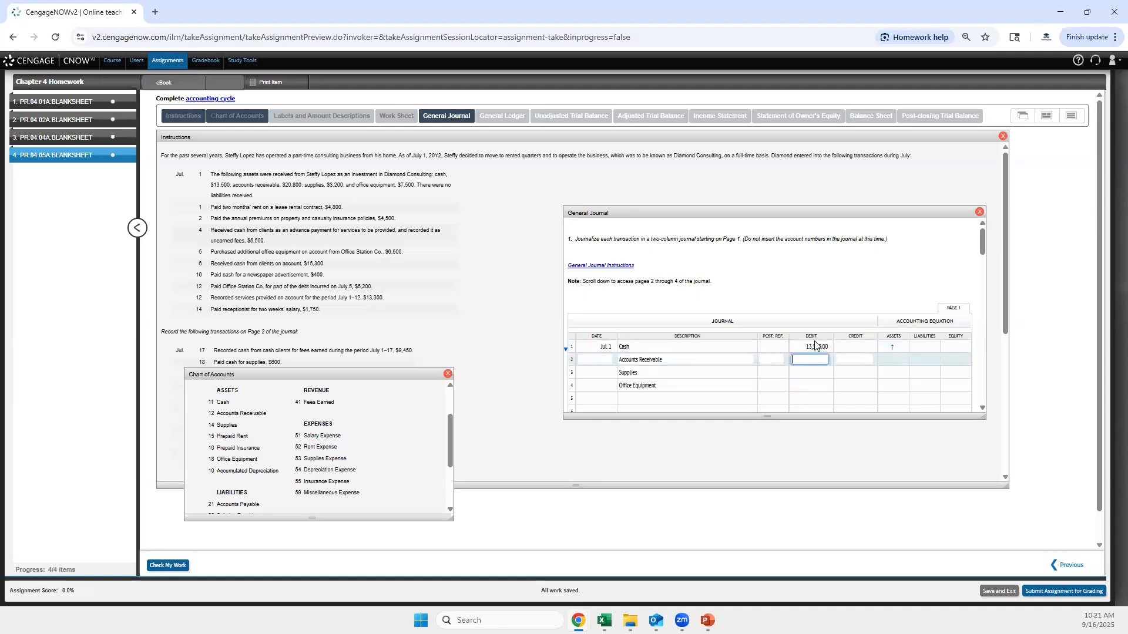
Enter a debit of 20,800 for Accounts Receivable on journal line 2.
text(20,800)
key(Tab)
key(Tab)
key(Tab)
key(Tab)
key(Tab)
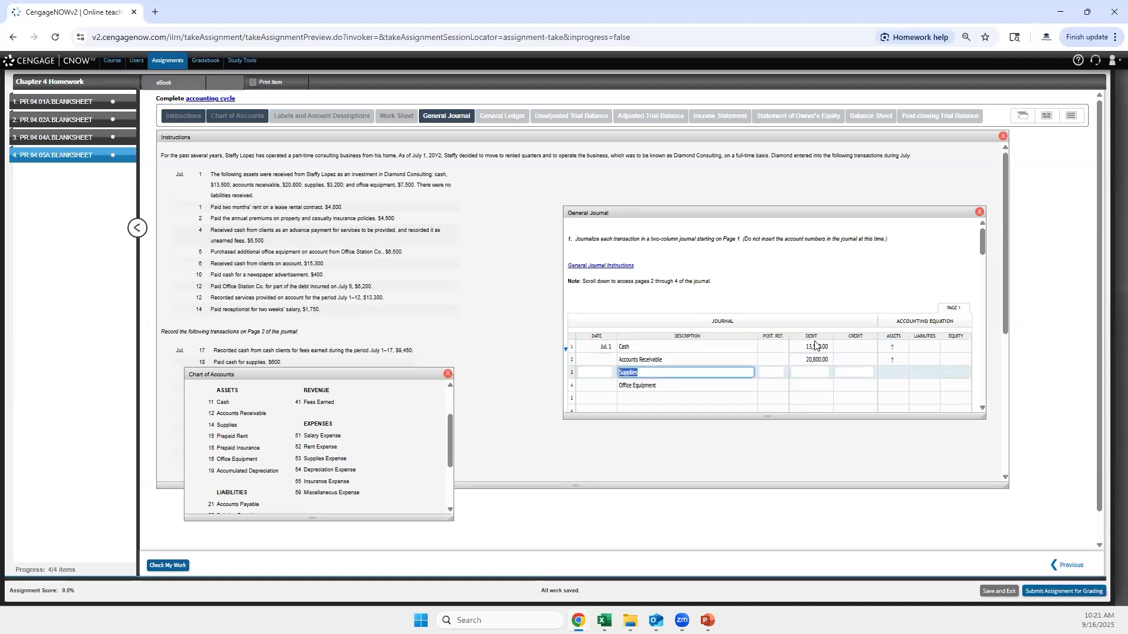
Enter debits of 3,200 for Supplies and 7,500 for Office Equipment on journal lines 3 and 4.
text(3200)
key(Tab)
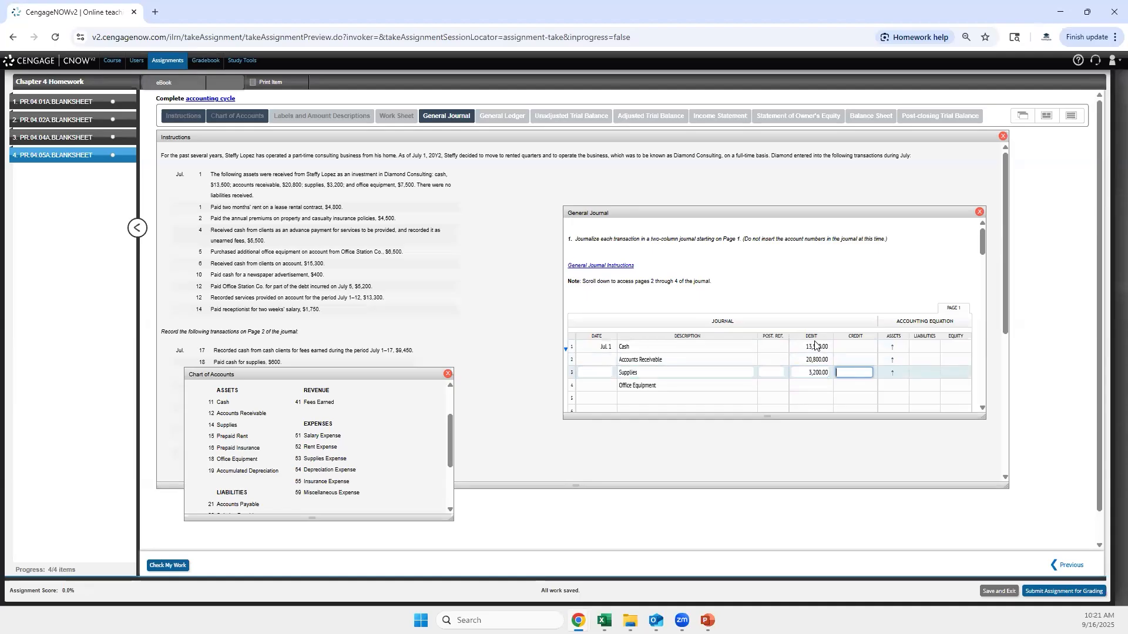
key(Tab)
key(Tab)
key(Tab)
key(Tab)
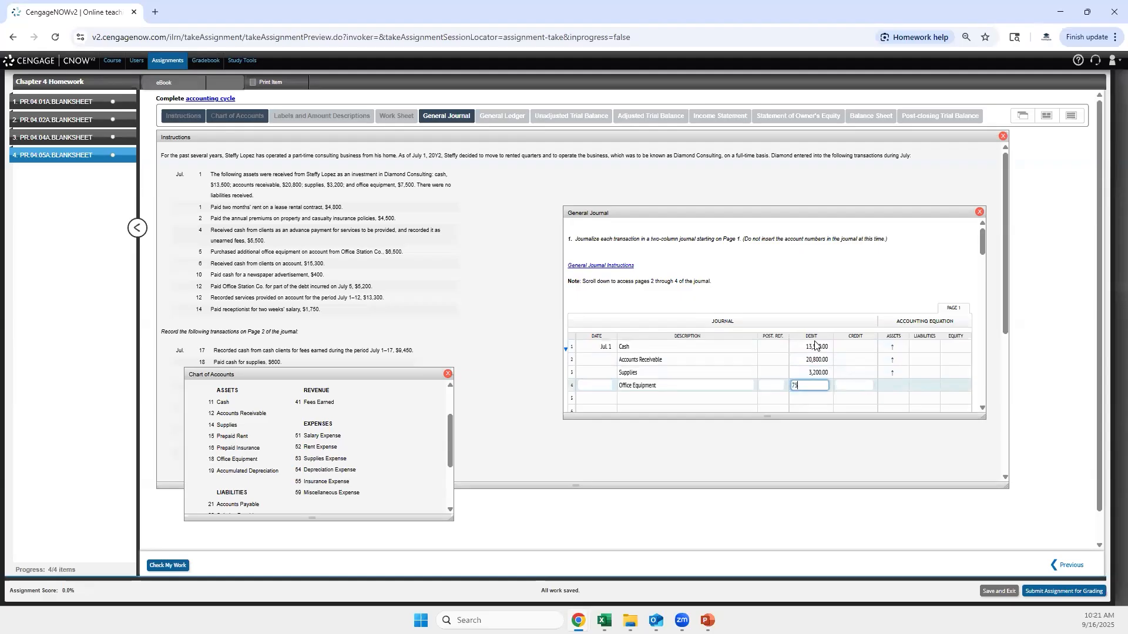
key(Tab)
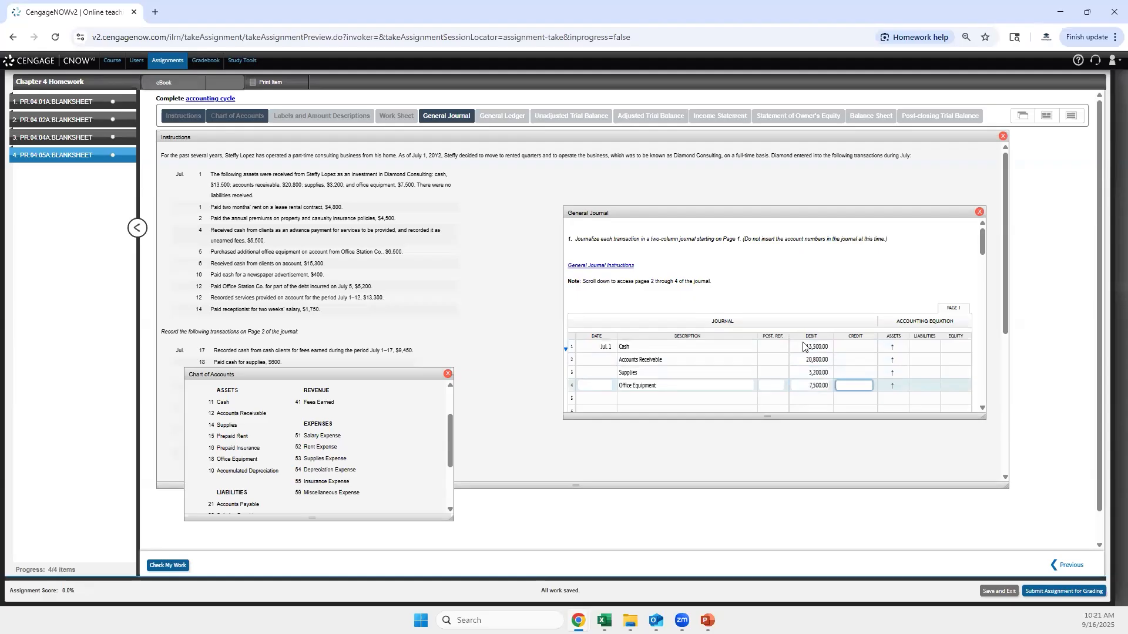
Copy the owner's Capital account title from the Chart of Accounts into the description of journal line 5.
click(857, 398)
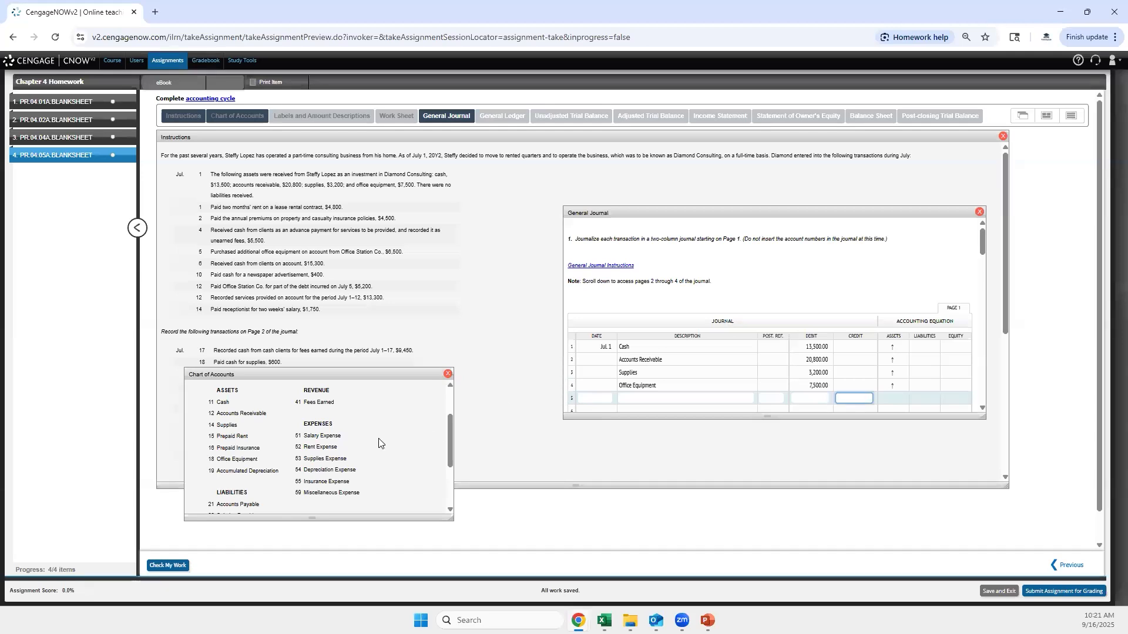
scroll(358, 442, down, 2)
click(322, 480)
scroll(322, 481, down, 1)
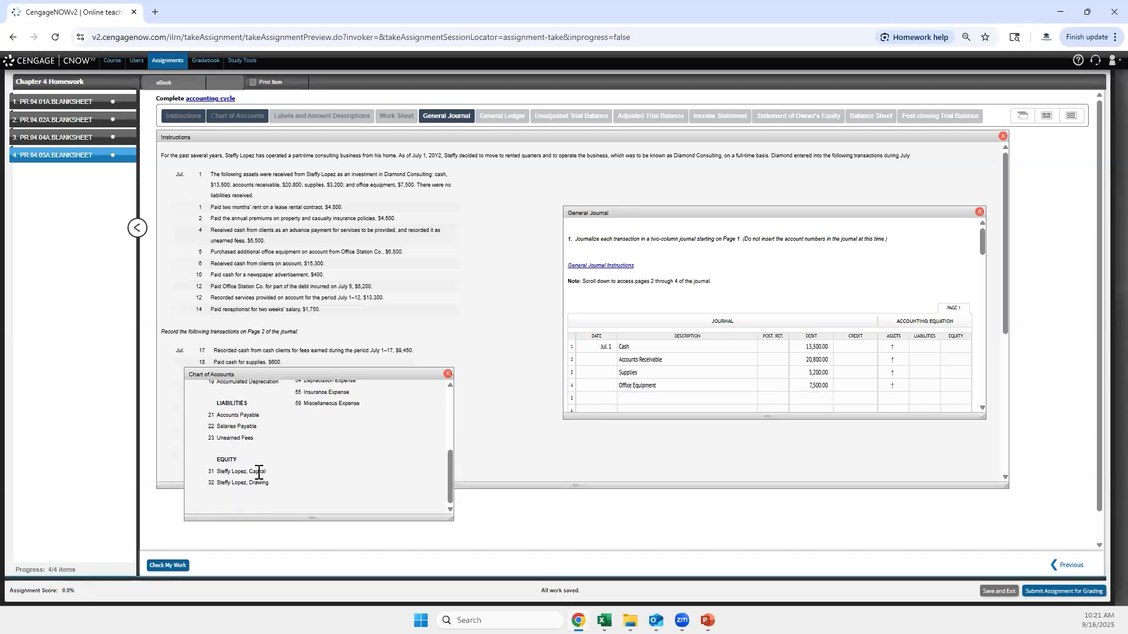
drag(266, 470, 216, 475)
click(693, 398)
key(ctrl+v)
click(854, 399)
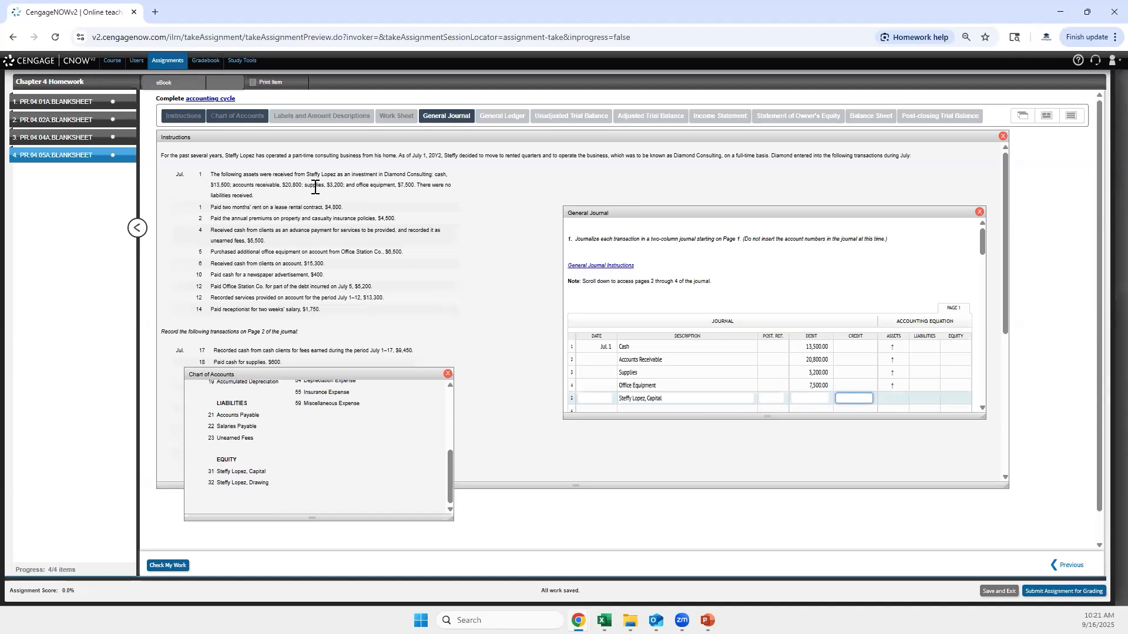
Enter a credit of 45,000 for the owner's Capital account on journal line 5.
click(268, 483)
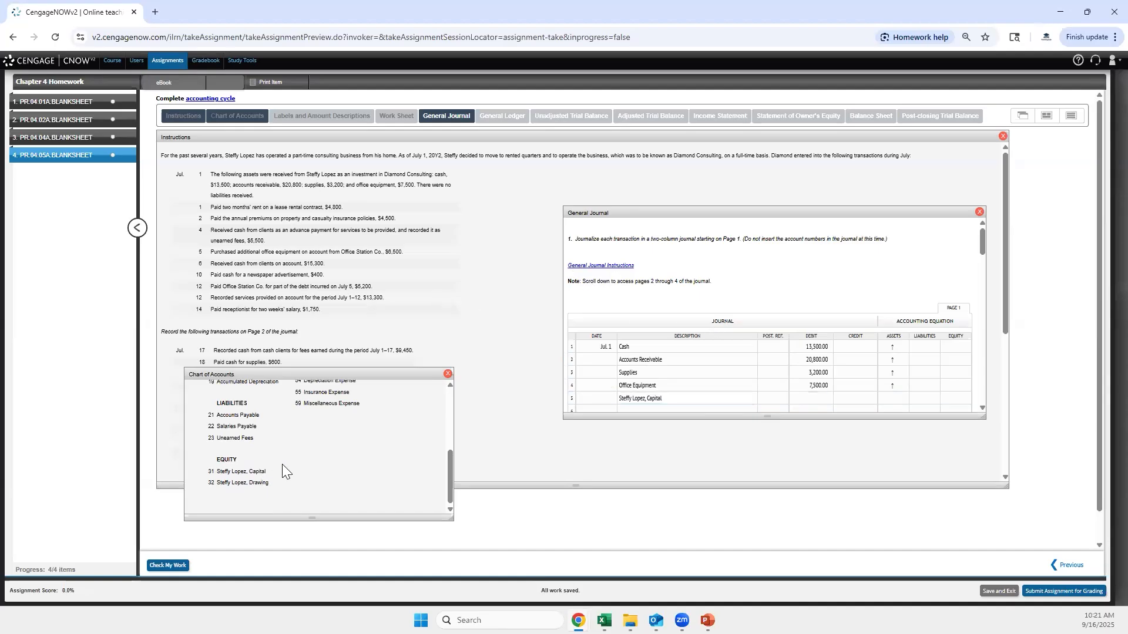
scroll(288, 464, up, 3)
scroll(288, 467, down, 3)
scroll(288, 467, down, 1)
scroll(296, 460, up, 5)
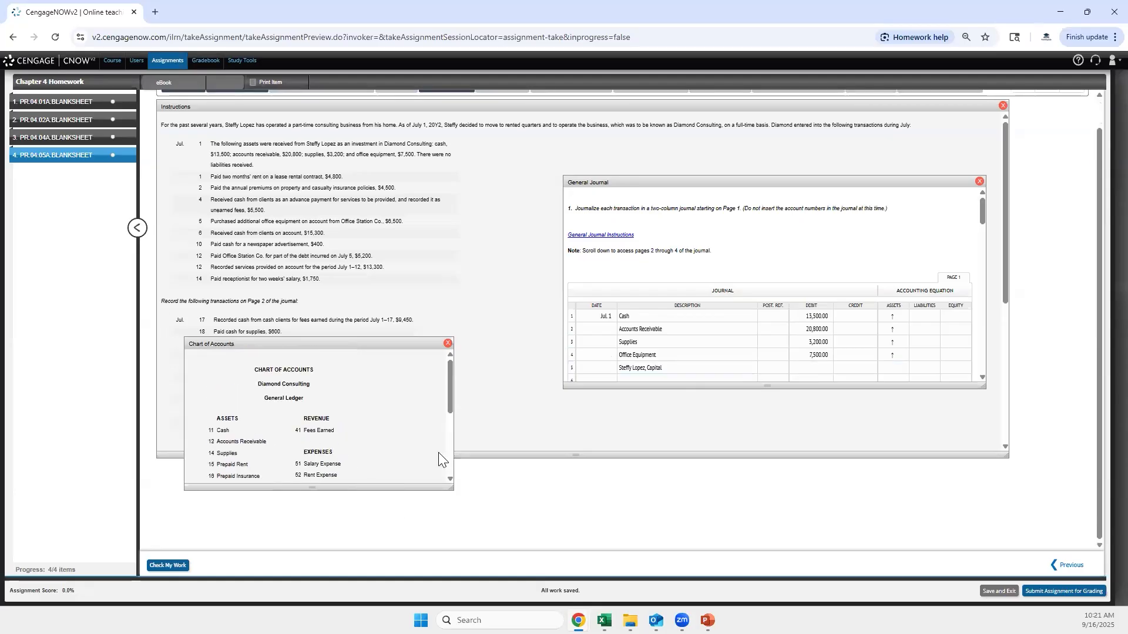
scroll(418, 468, up, 1)
scroll(420, 467, down, 4)
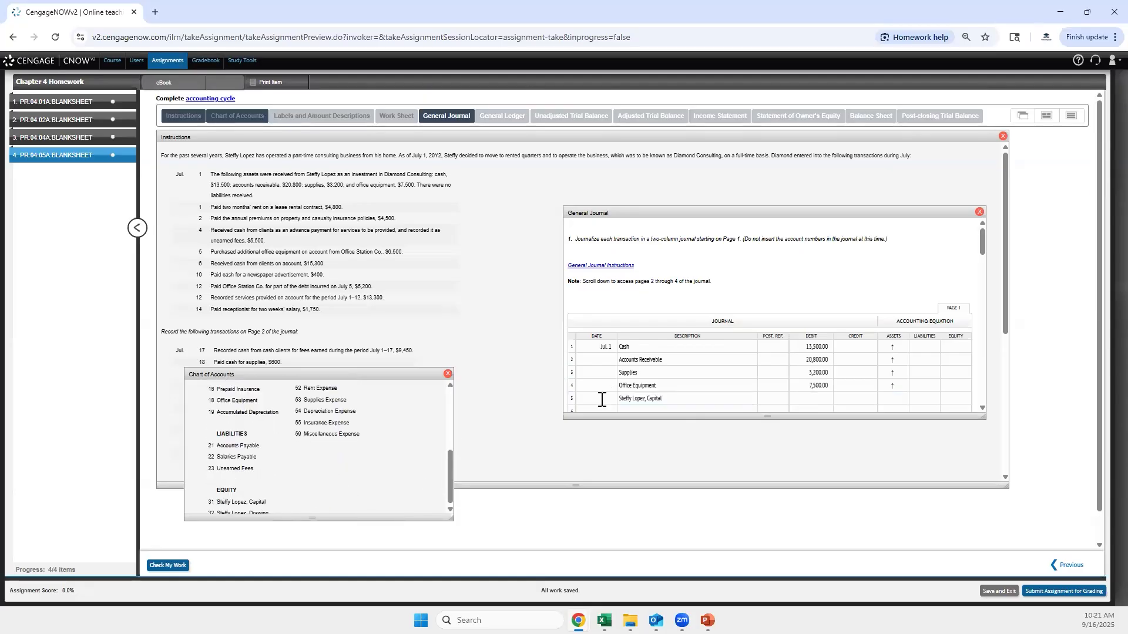
click(858, 398)
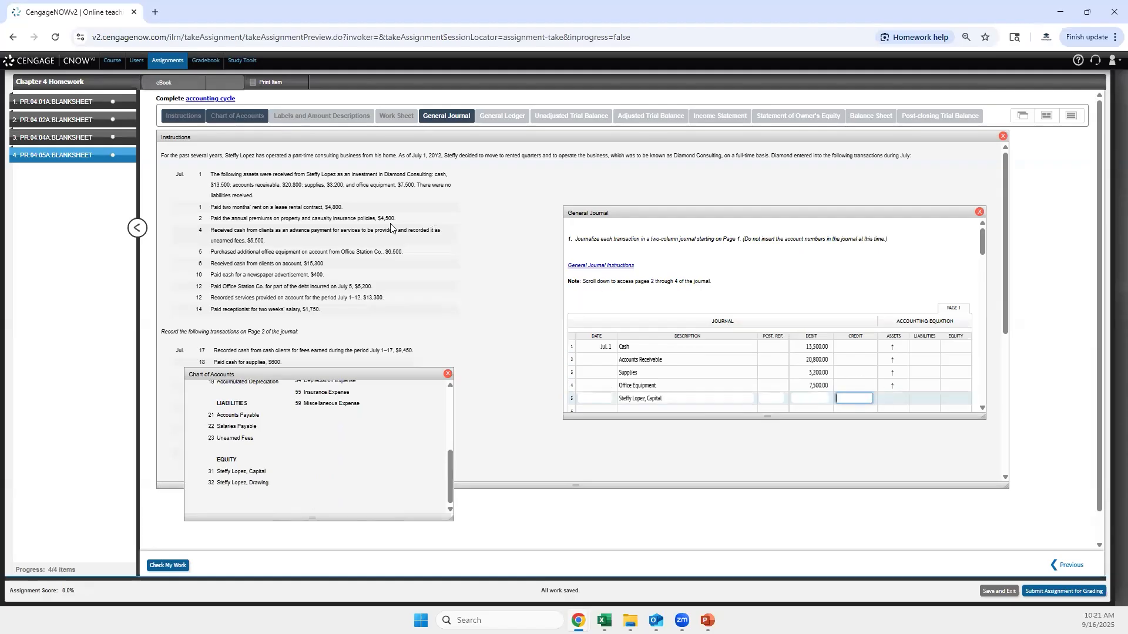
text(45000)
click(844, 360)
Record the July 1 rent payment's debit on journal line 6: date Jul. 1, Prepaid Rent, 4,800.
scroll(844, 360, down, 1)
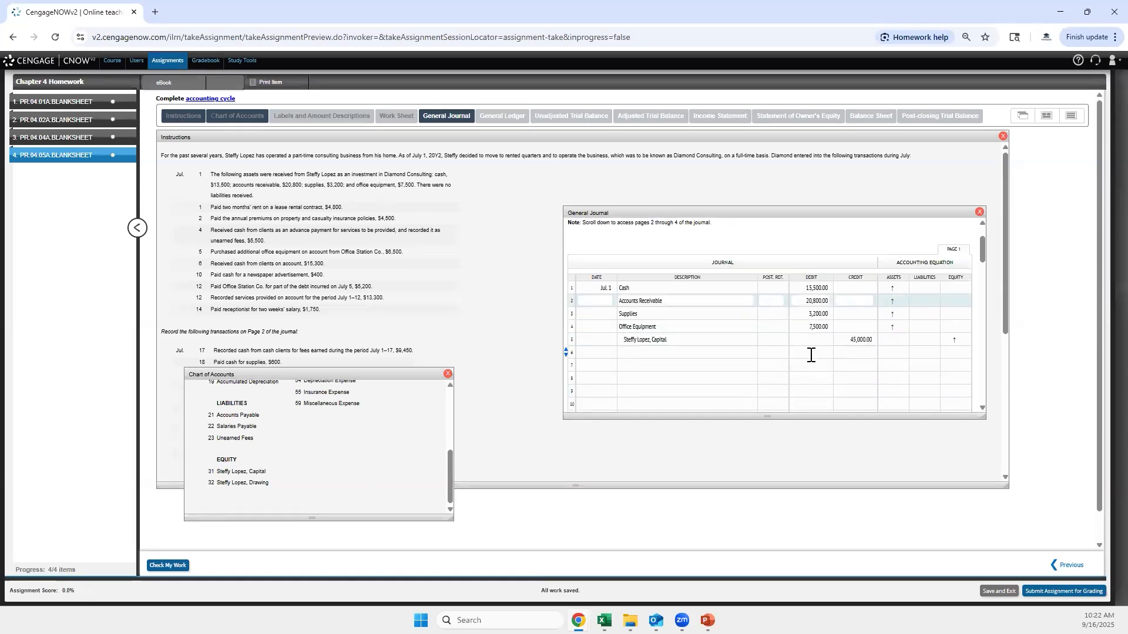
click(643, 351)
click(602, 352)
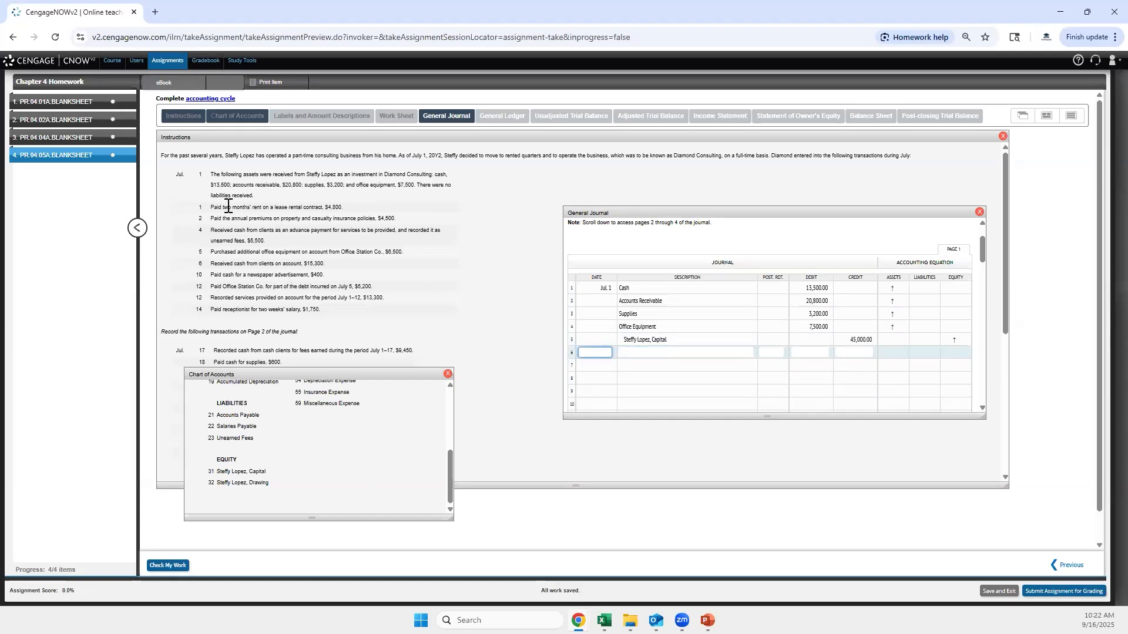
scroll(272, 408, up, 3)
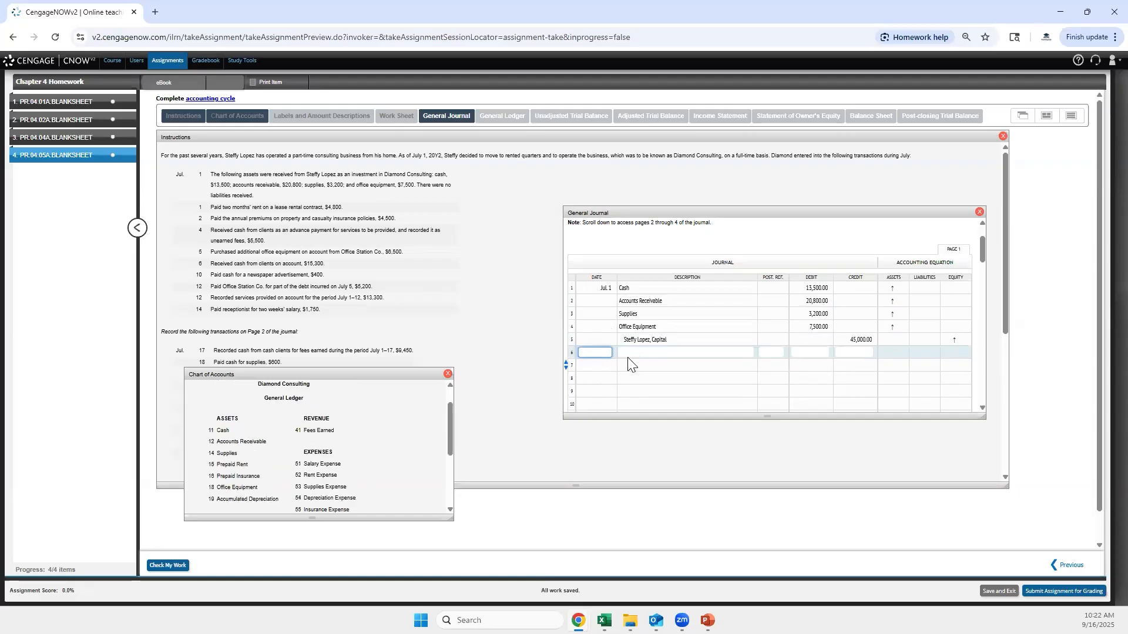
text(Jul. 1)
key(Tab)
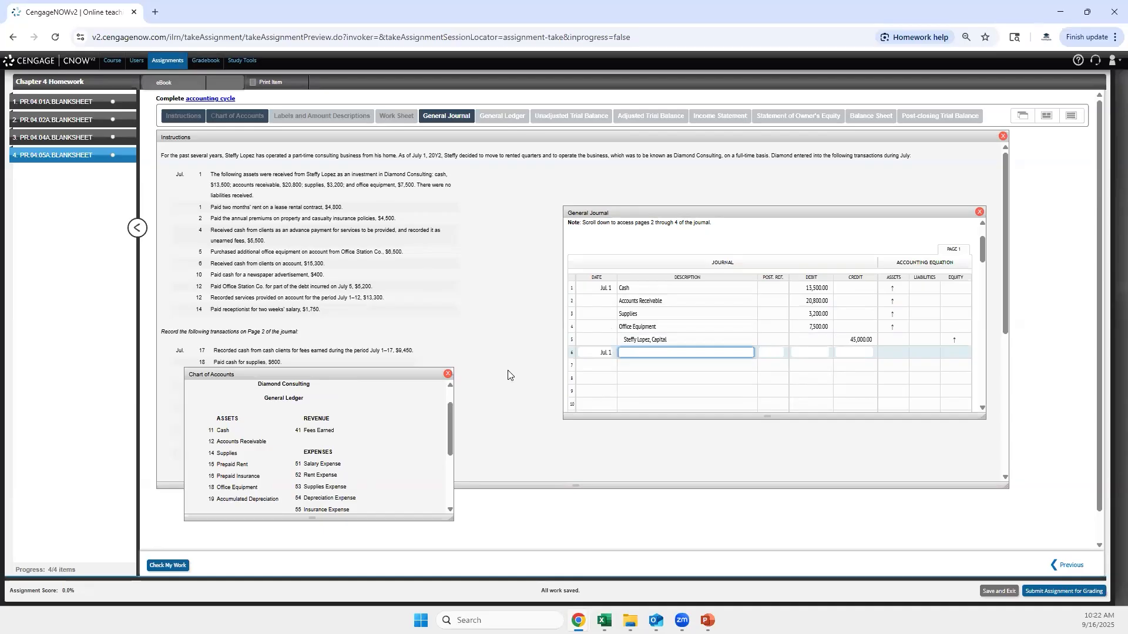
text(Prepaid Rent)
key(Tab)
key(Tab)
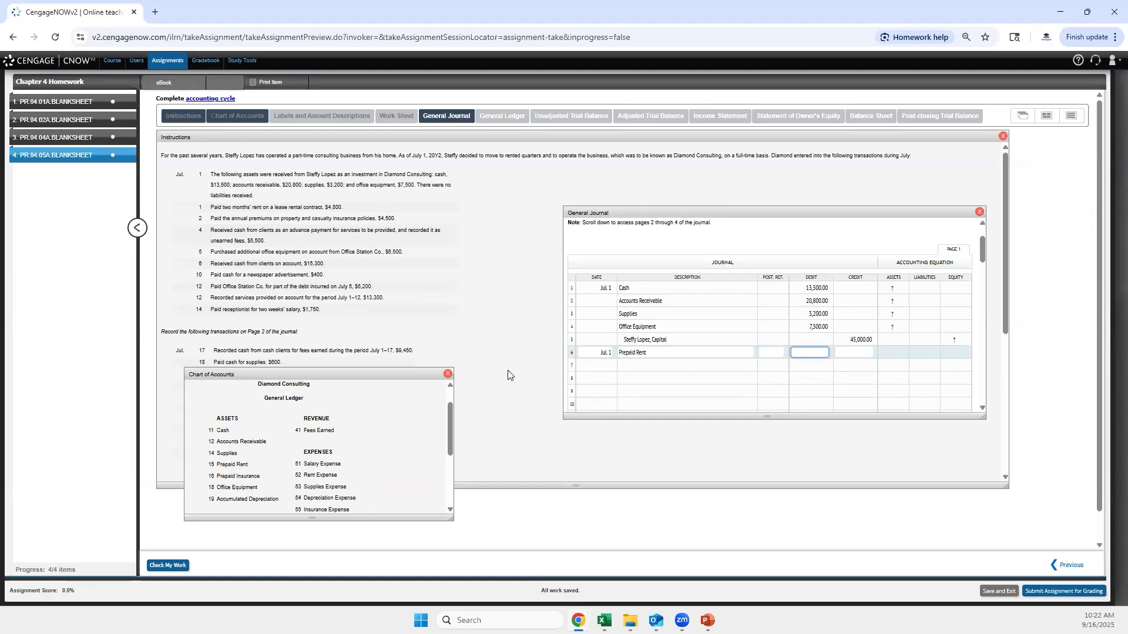
text(4,800)
key(Tab)
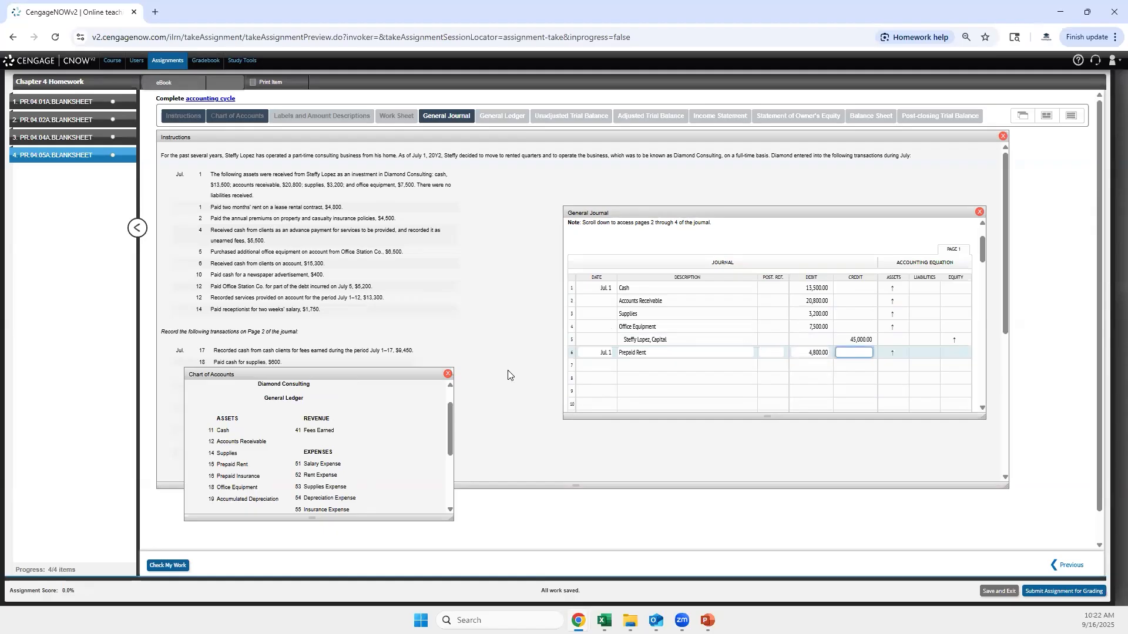
click(774, 294)
click(780, 303)
click(773, 327)
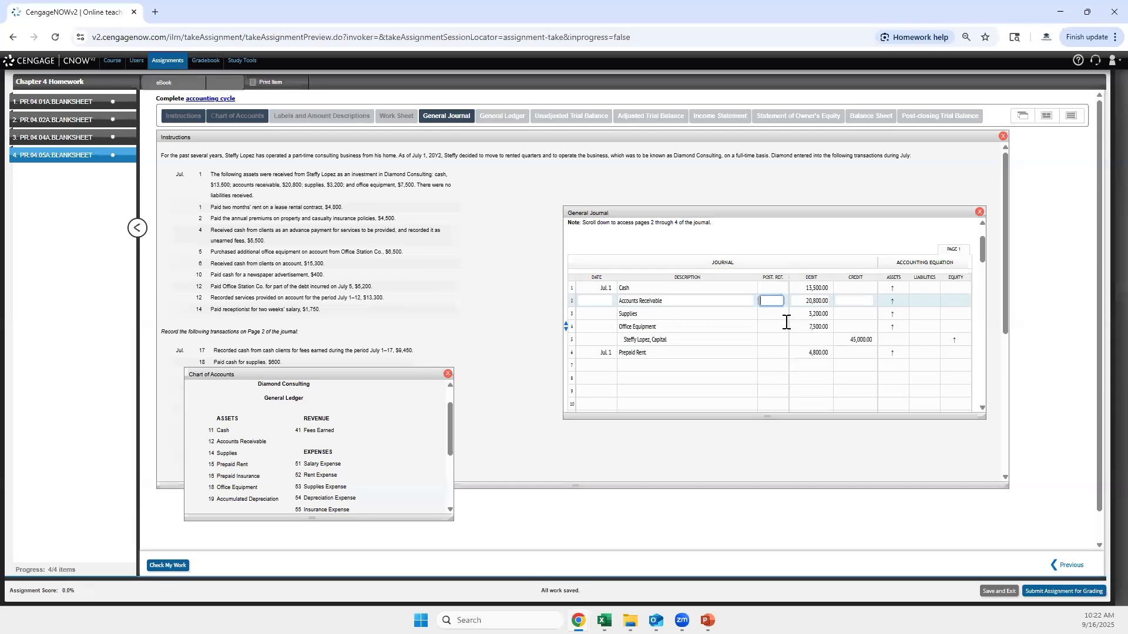
Complete the rent payment entry with a credit of 4,800 to Cash on journal line 7.
click(719, 365)
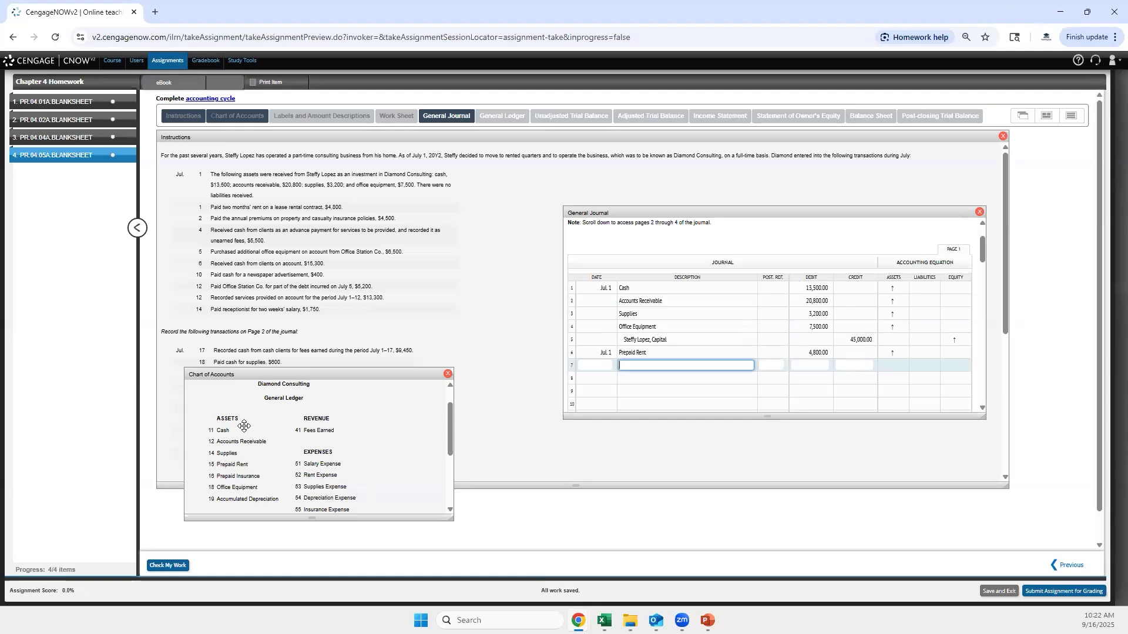
click(212, 432)
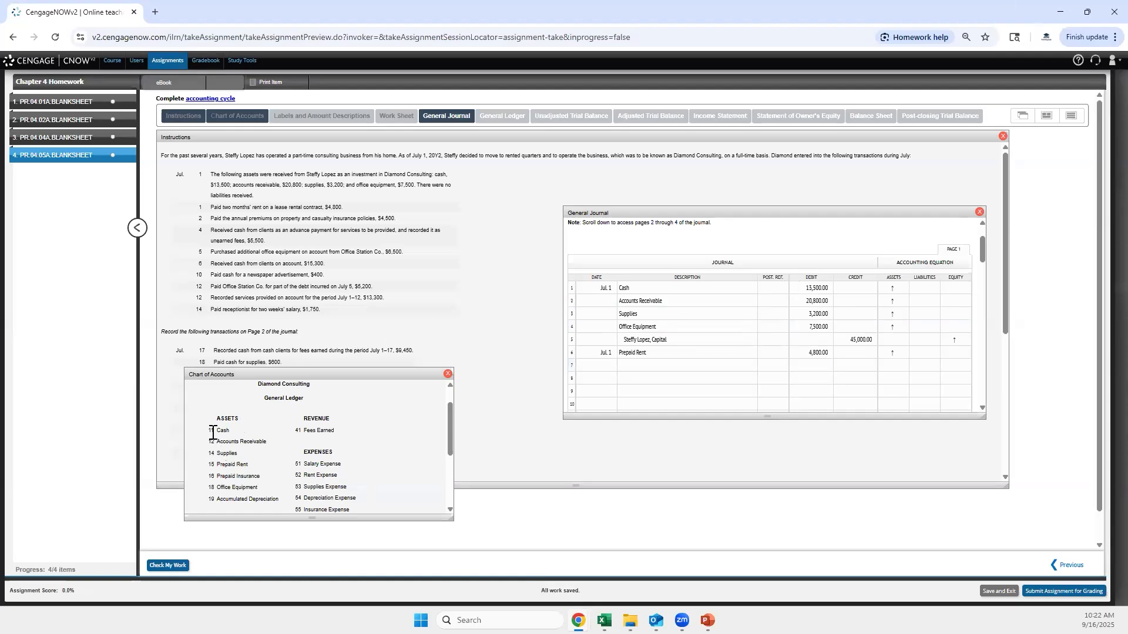
click(656, 365)
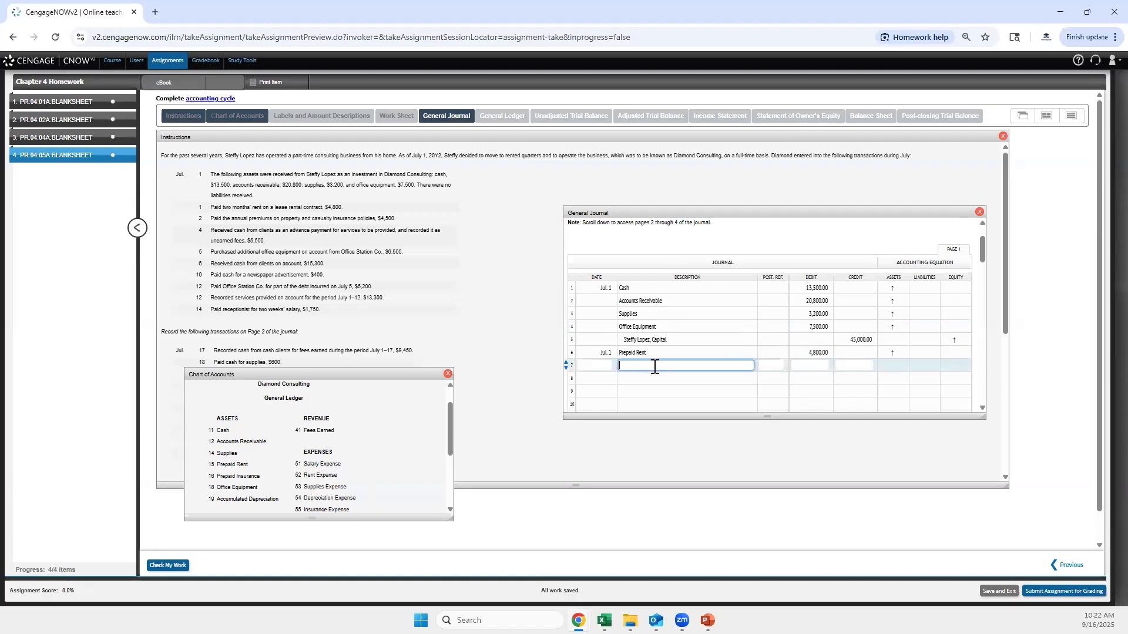
text(Cash)
key(Tab)
key(Tab)
key(Tab)
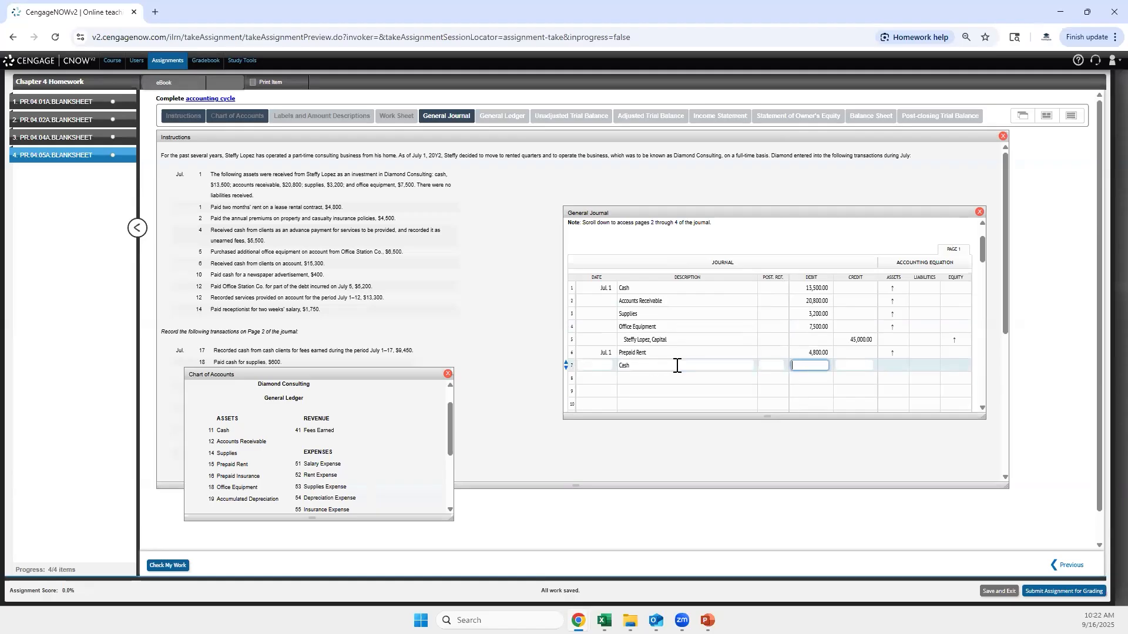
text(4800)
key(Return)
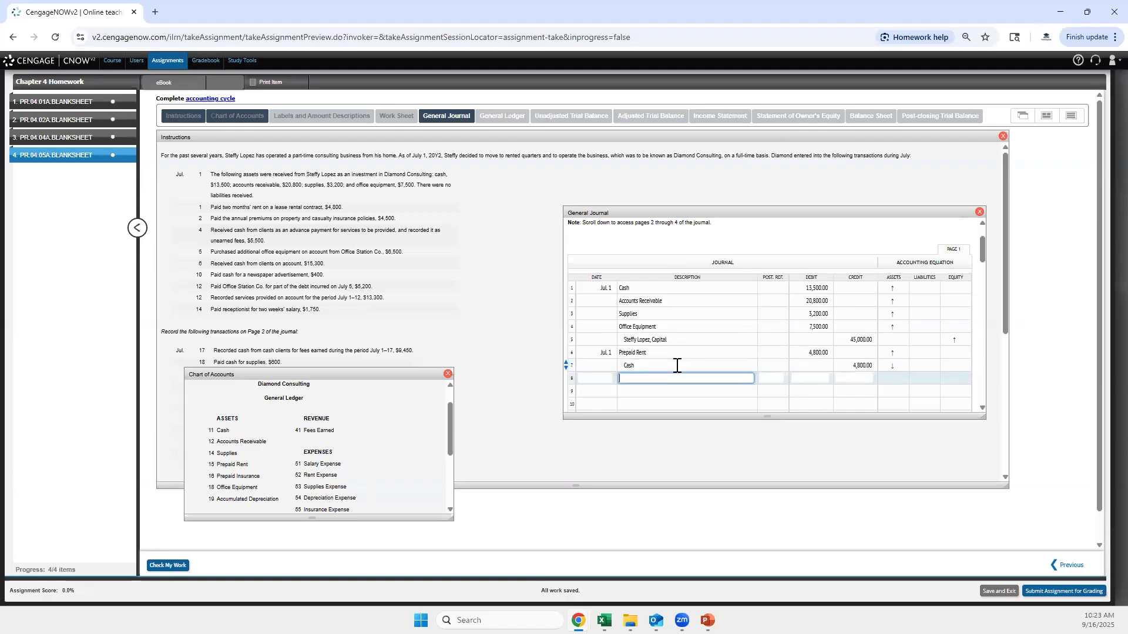
Record the insurance premium's debit on journal line 8: date Jul. 2, Prepaid Insurance, 4,500.
key(shift+Tab)
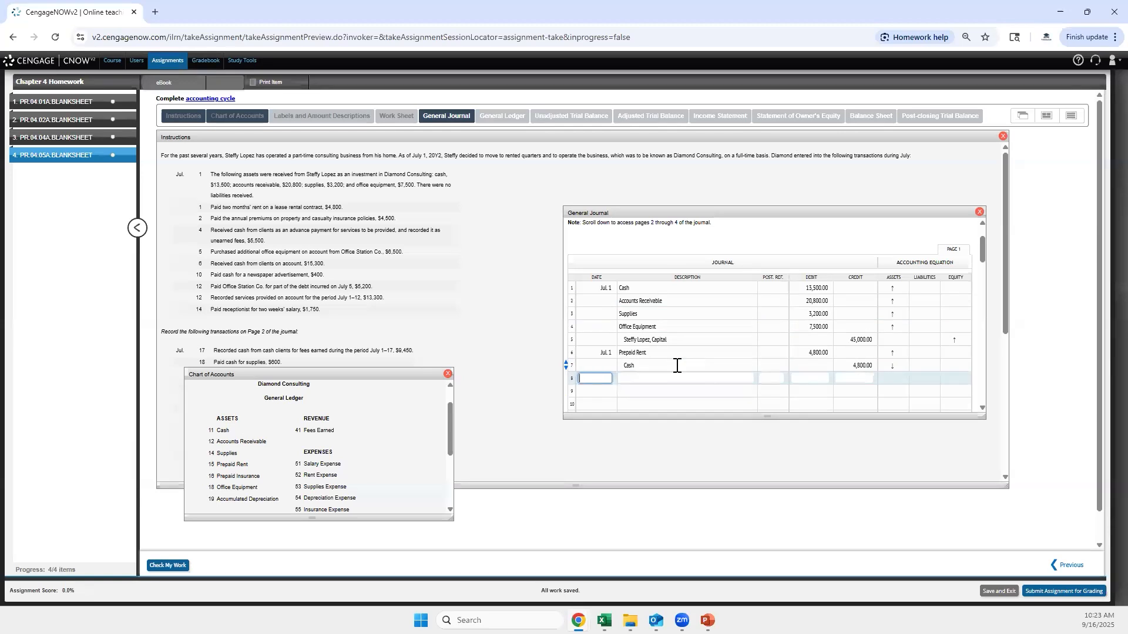
text(Ju)
text(Jul)
text( 2)
key(Tab)
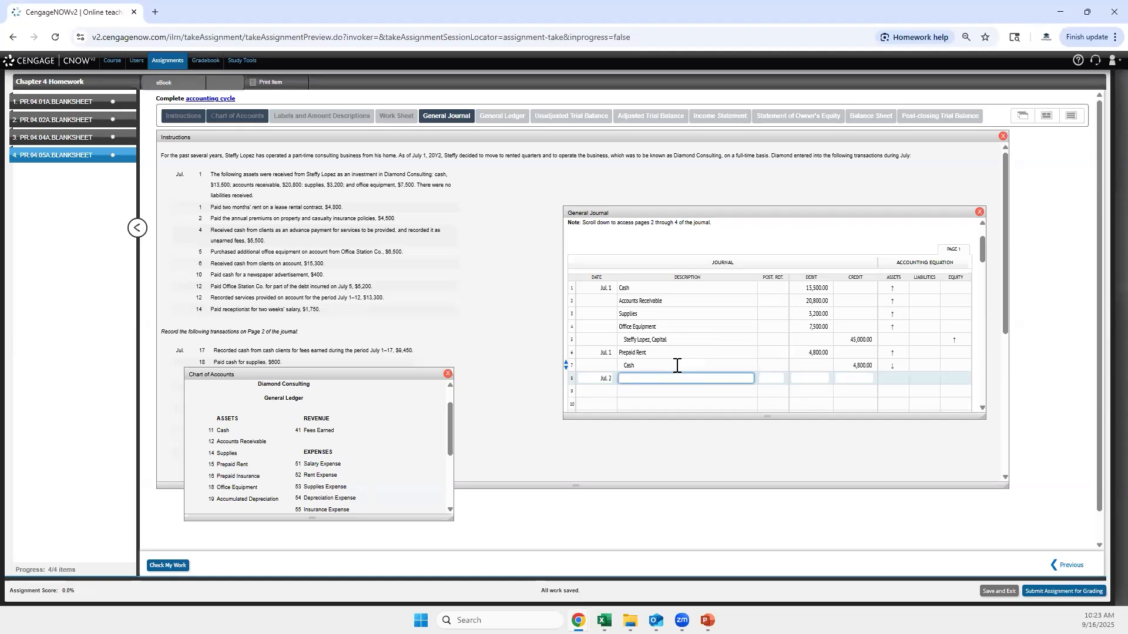
text(Prepaid Insurance)
key(Tab)
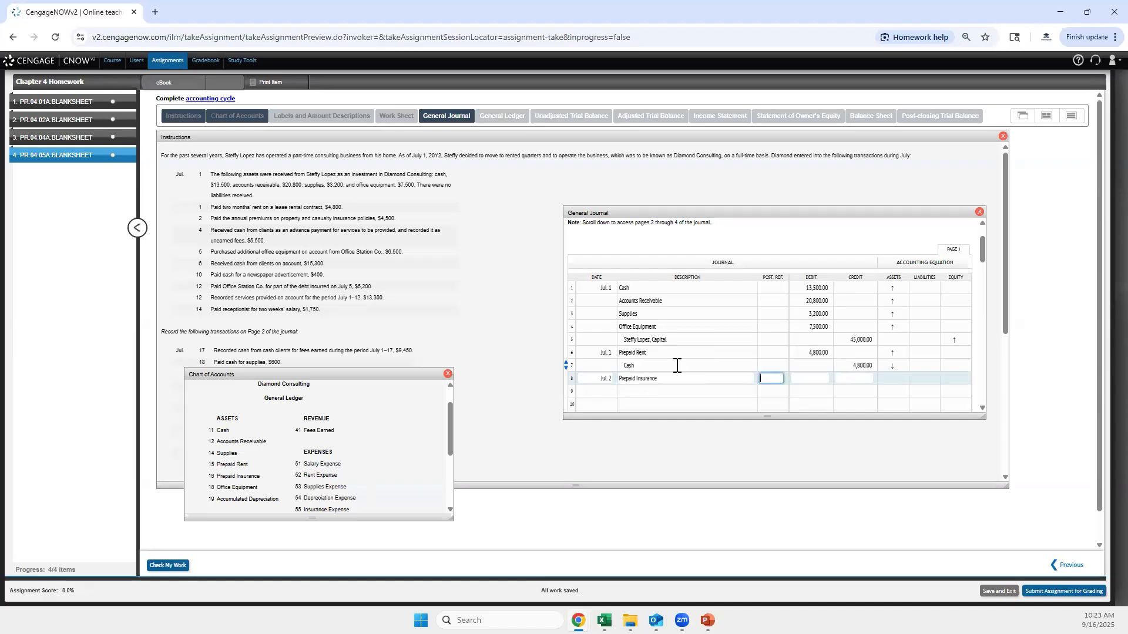
key(Tab)
text(4500)
key(Tab)
Complete the insurance entry with a credit of 4,500 to Cash on journal line 9.
key(Tab)
key(Tab)
text(Cash)
key(Tab)
key(Tab)
key(Tab)
text(4500)
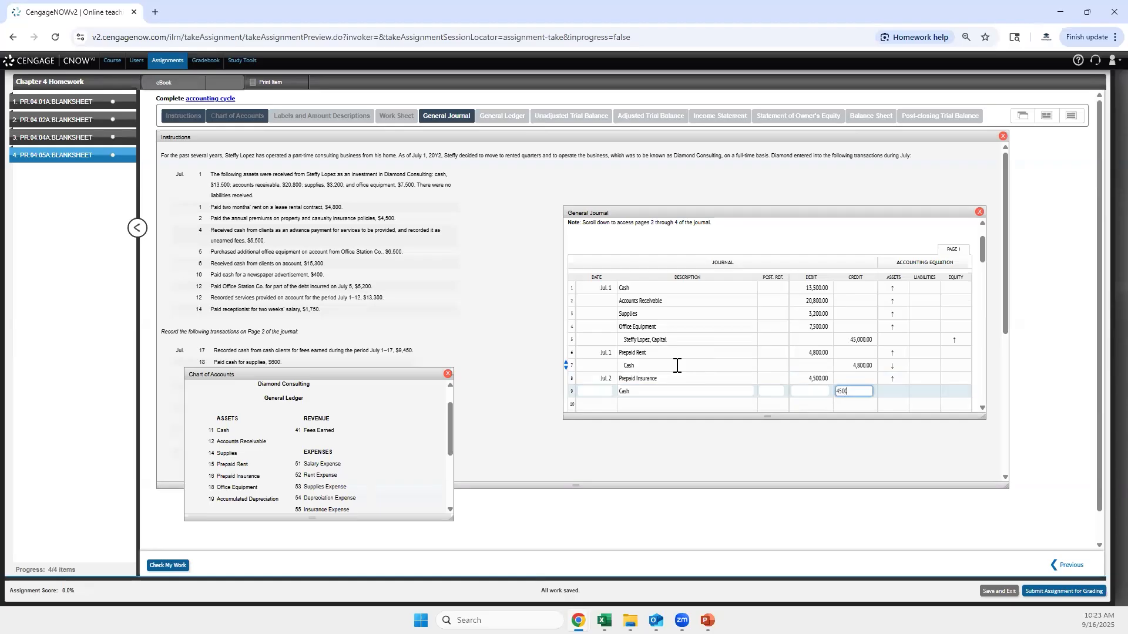
key(Tab)
key(Tab)
Date journal line 10 Jul. 4 for the advance payment from clients.
scroll(684, 328, down, 1)
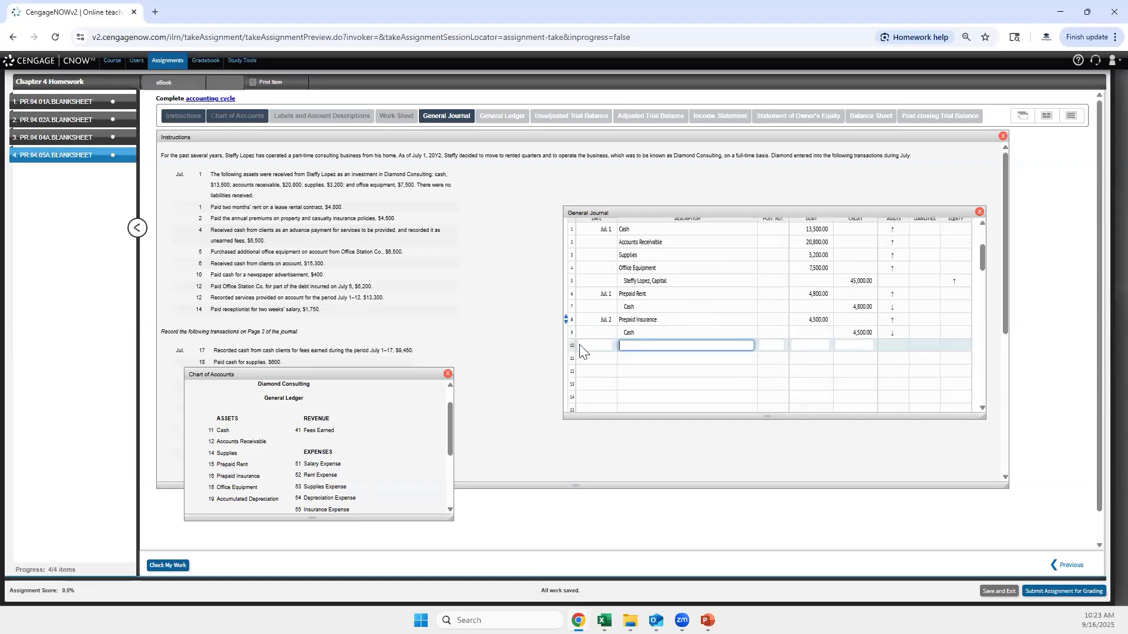
click(593, 345)
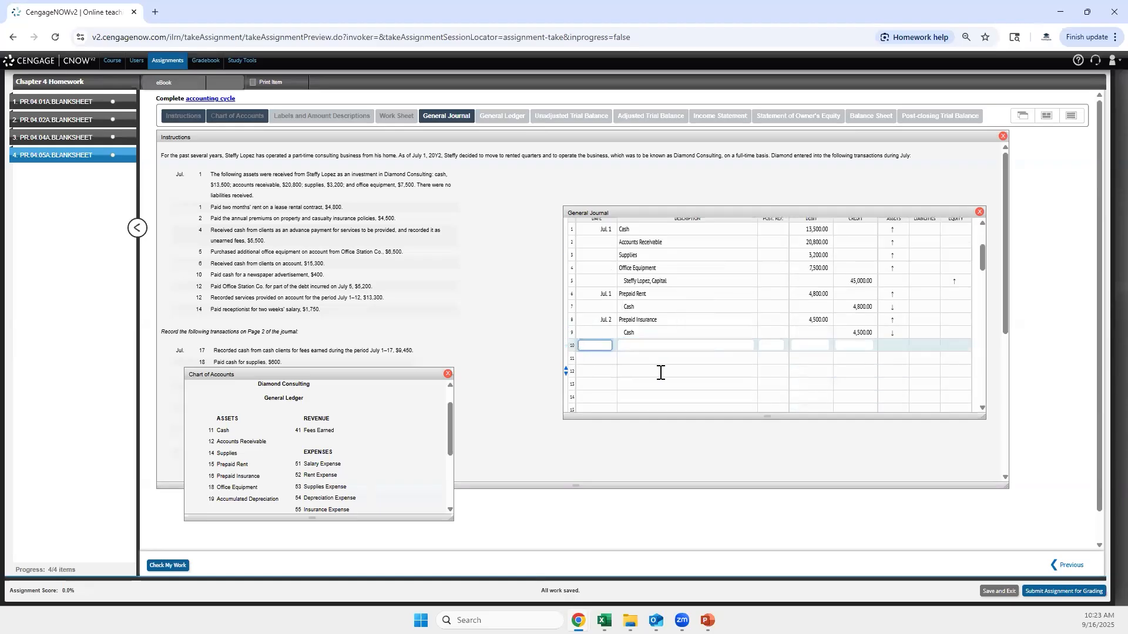
text(Jul 5)
key(Tab)
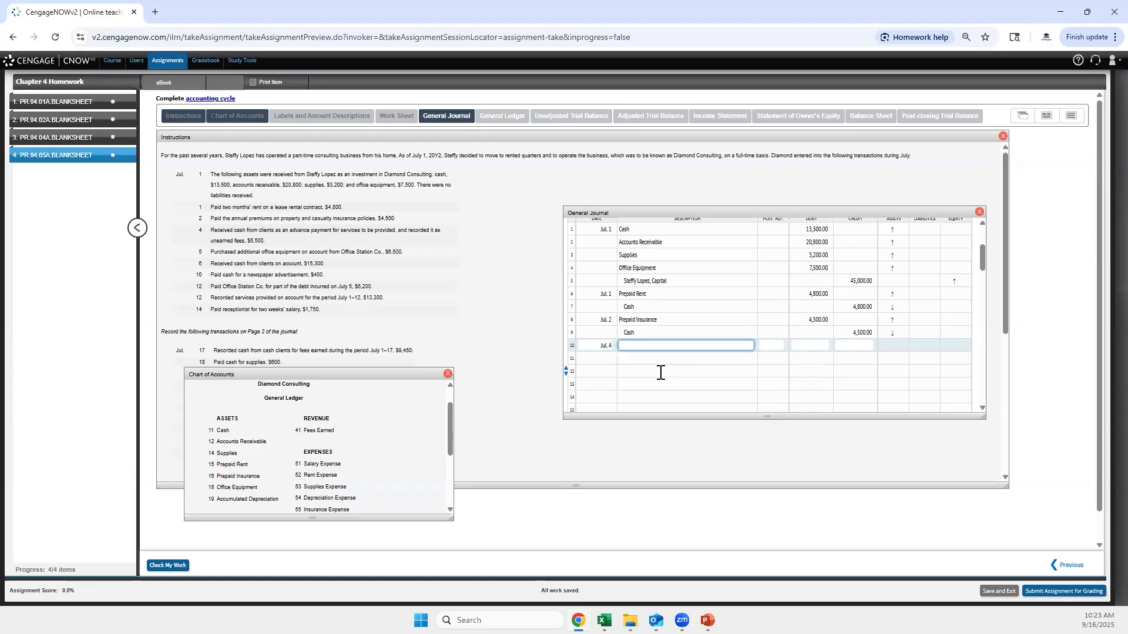
text(Unearned Fees)
key(Tab)
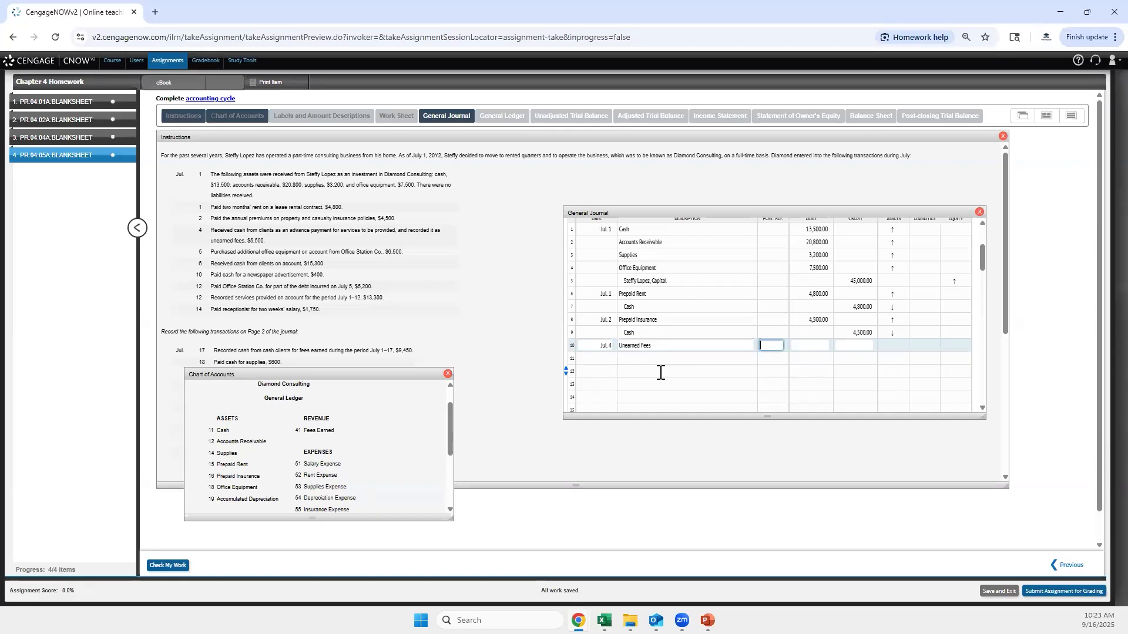
key(Tab)
click(668, 345)
key(ctrl+a)
key(BackSpace)
Enter Cash with a debit of 5,500 on journal line 10.
text(Cash)
key(Tab)
key(Tab)
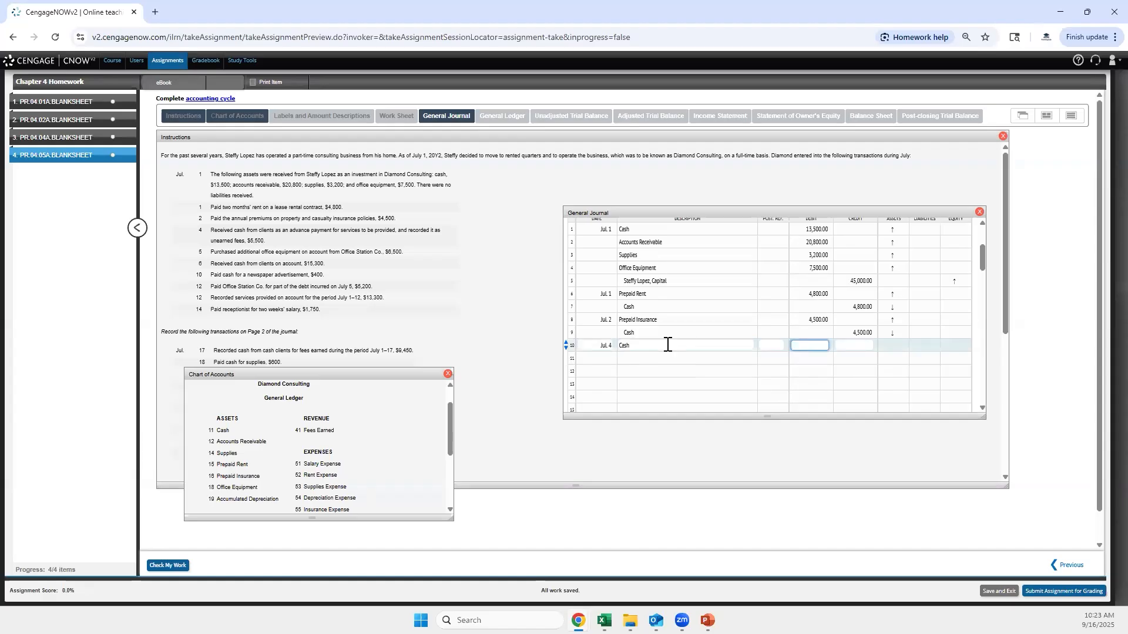
text(5500)
key(Tab)
Complete the July 4 entry with a credit of 5,500 to Unearned Fees on journal line 11.
key(Tab)
key(Tab)
text(une)
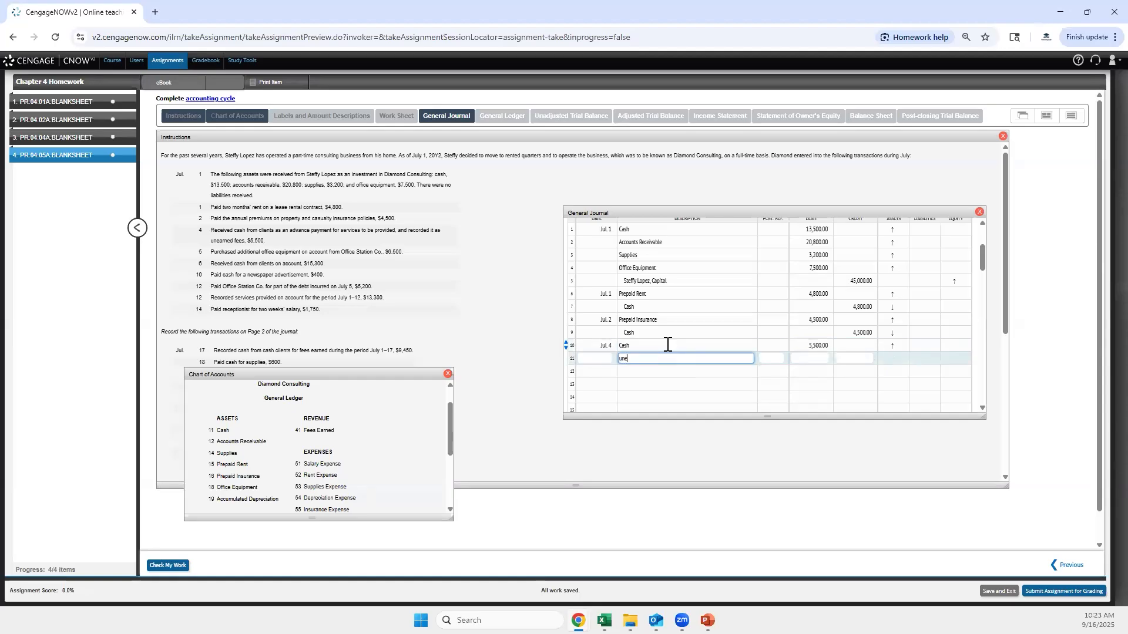
text(arned fe)
key(Tab)
key(Tab)
text(5500)
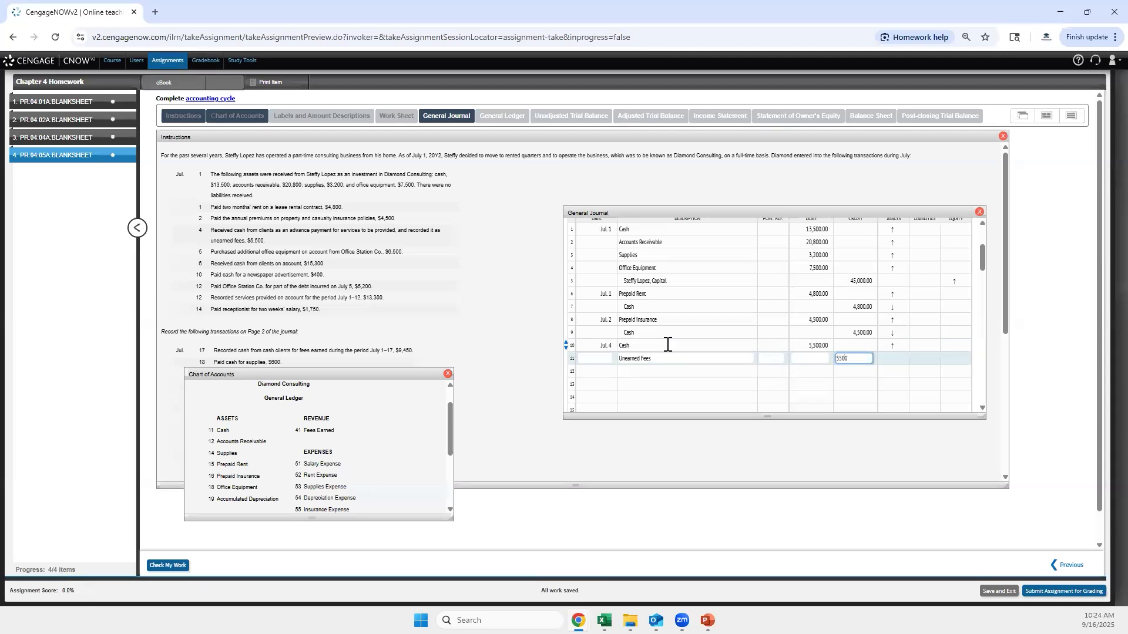
key(Tab)
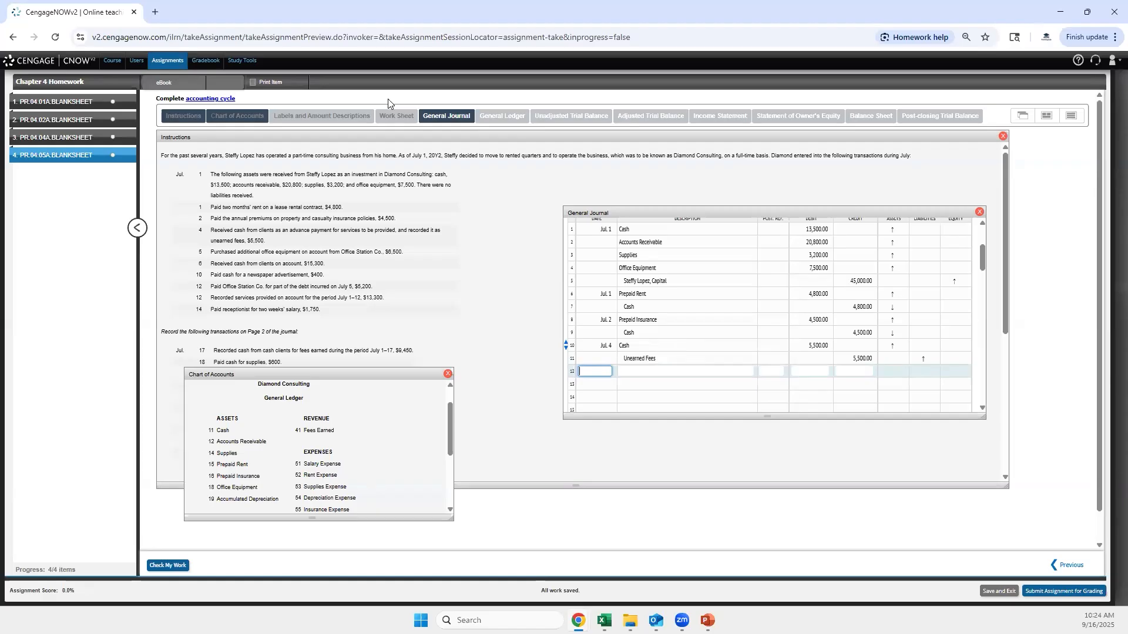
Record the equipment purchase's debit on journal line 12: date Jul. 5, Office Equipment, 6,500.
scroll(352, 453, down, 1)
scroll(299, 441, up, 3)
scroll(299, 441, down, 4)
scroll(252, 459, down, 1)
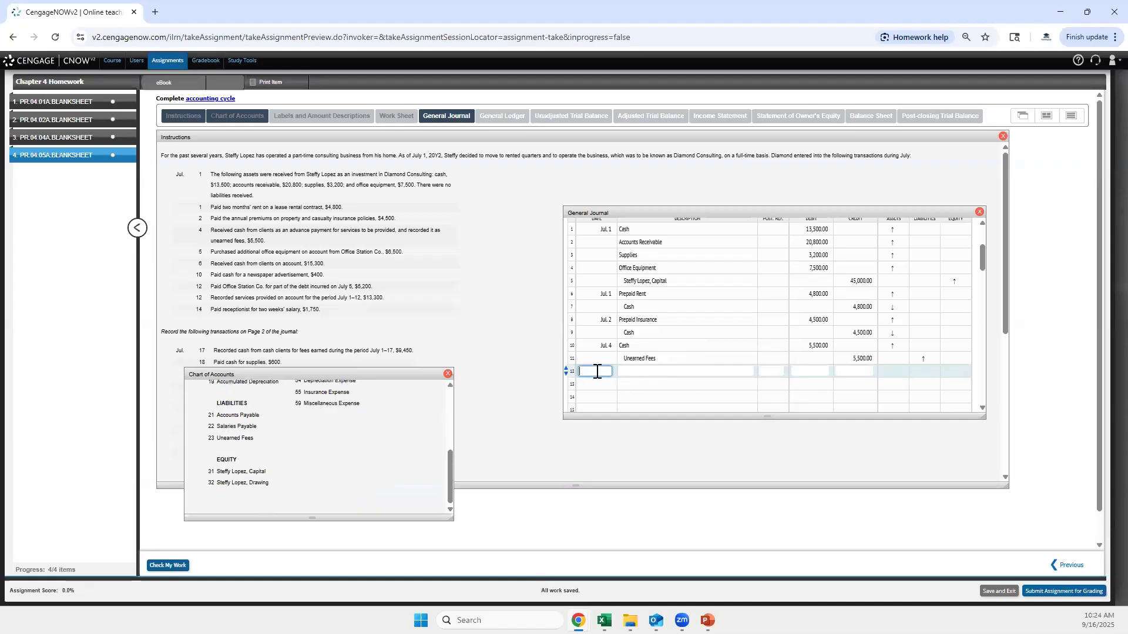
text(7/5)
key(Tab)
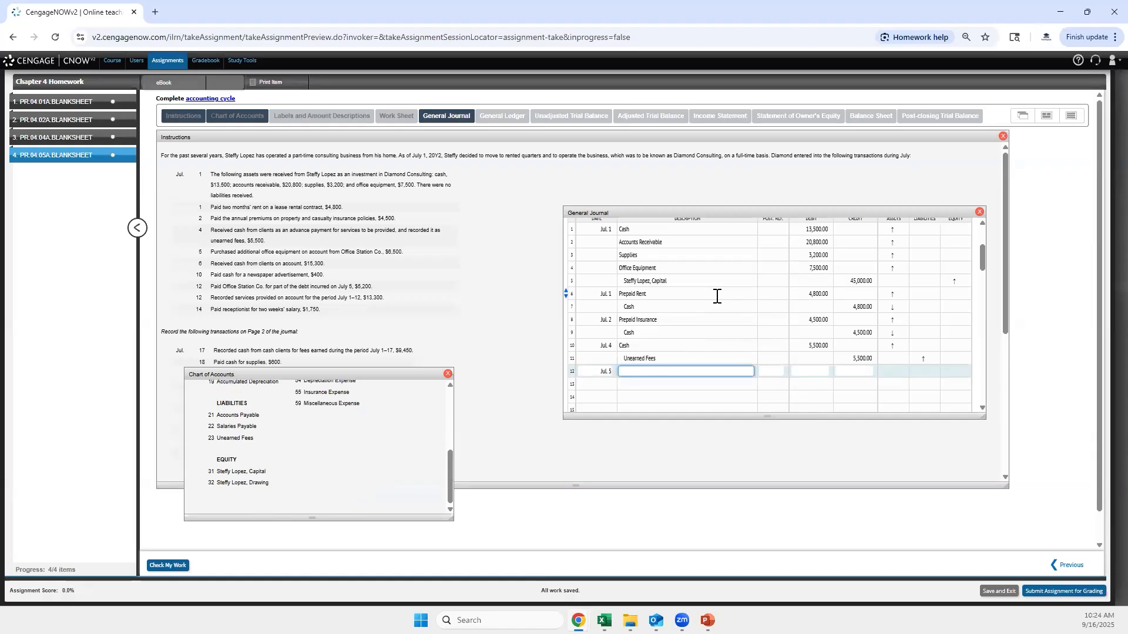
text(Office Equipment)
key(Tab)
key(Tab)
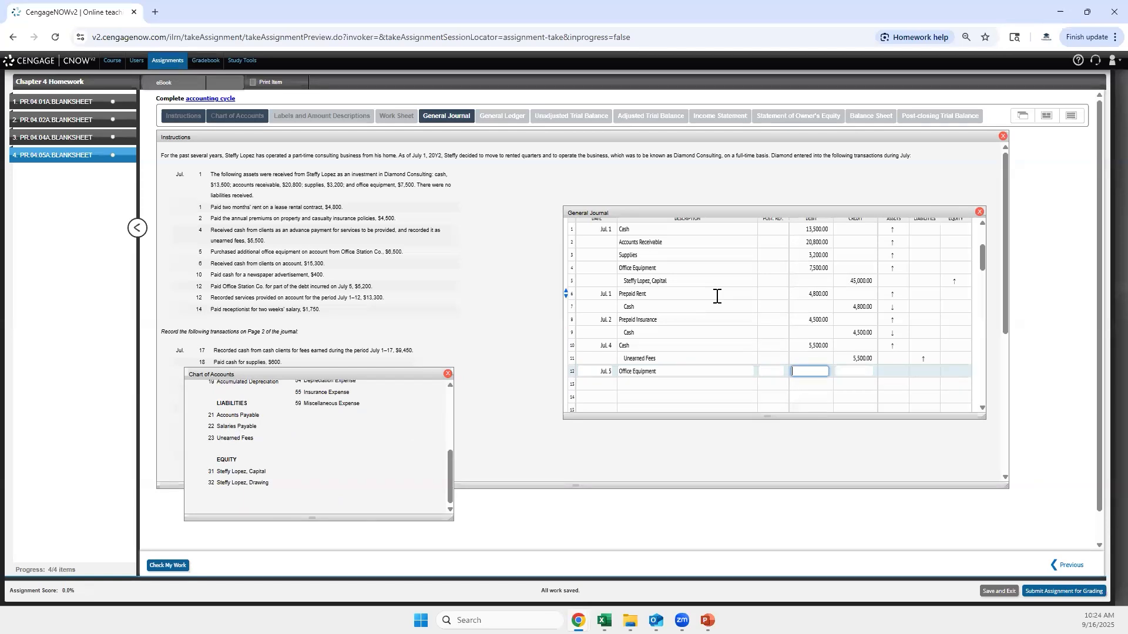
text(6500)
key(Tab)
key(Tab)
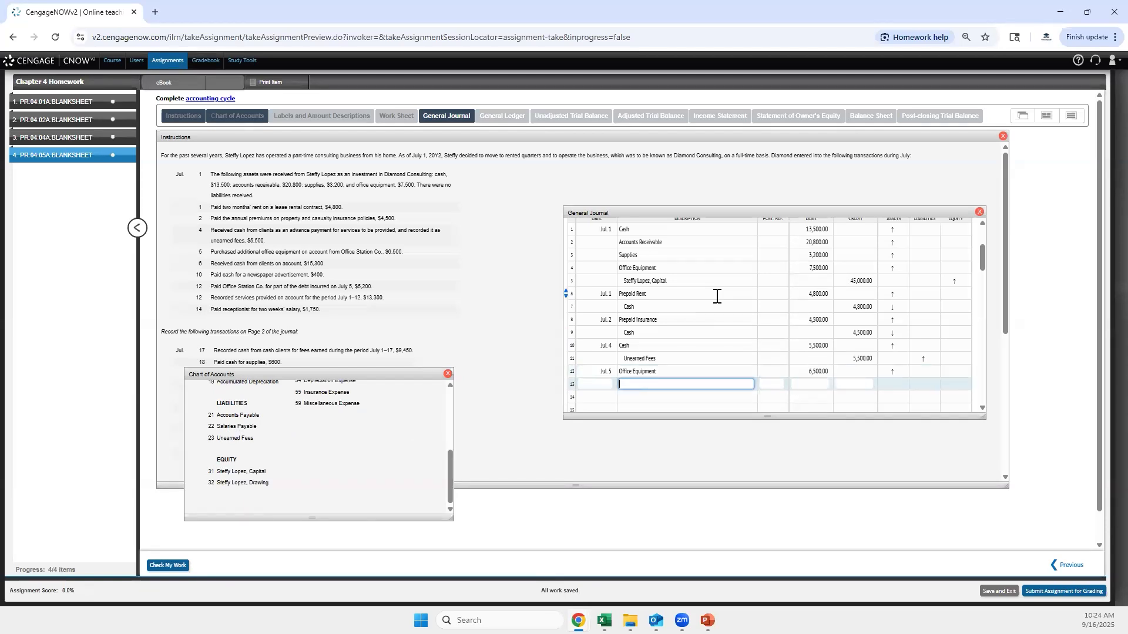
Complete the July 5 equipment purchase with a credit of 6,500 to Accounts Payable on journal line 13.
text(Cash)
key(BackSpace)
key(BackSpace)
key(BackSpace)
key(BackSpace)
text(Accounts Payable)
key(Tab)
key(Tab)
text(6,5)
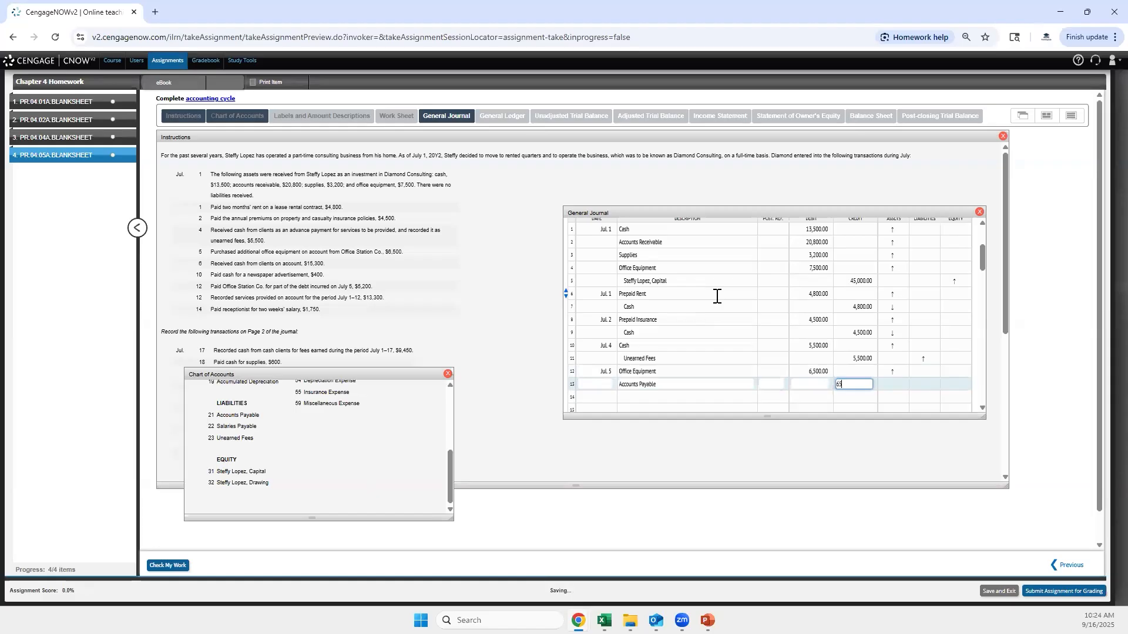
text(00)
key(Return)
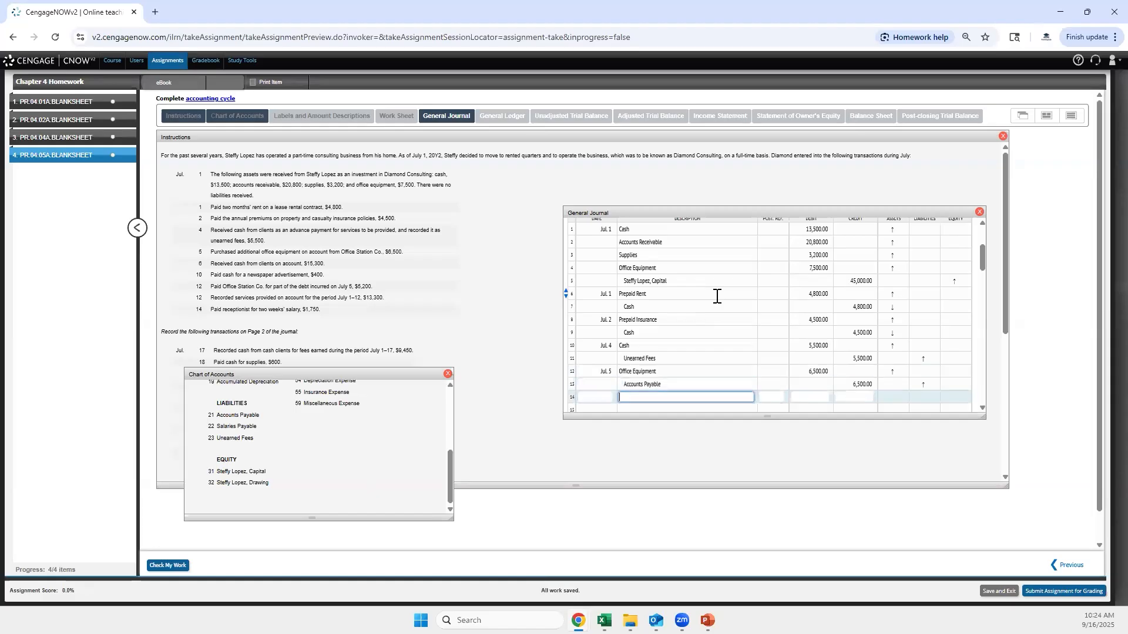
Record the cash received on account on journal line 14: date Jul. 6, Cash, debit 15,300.
key(shift+Tab)
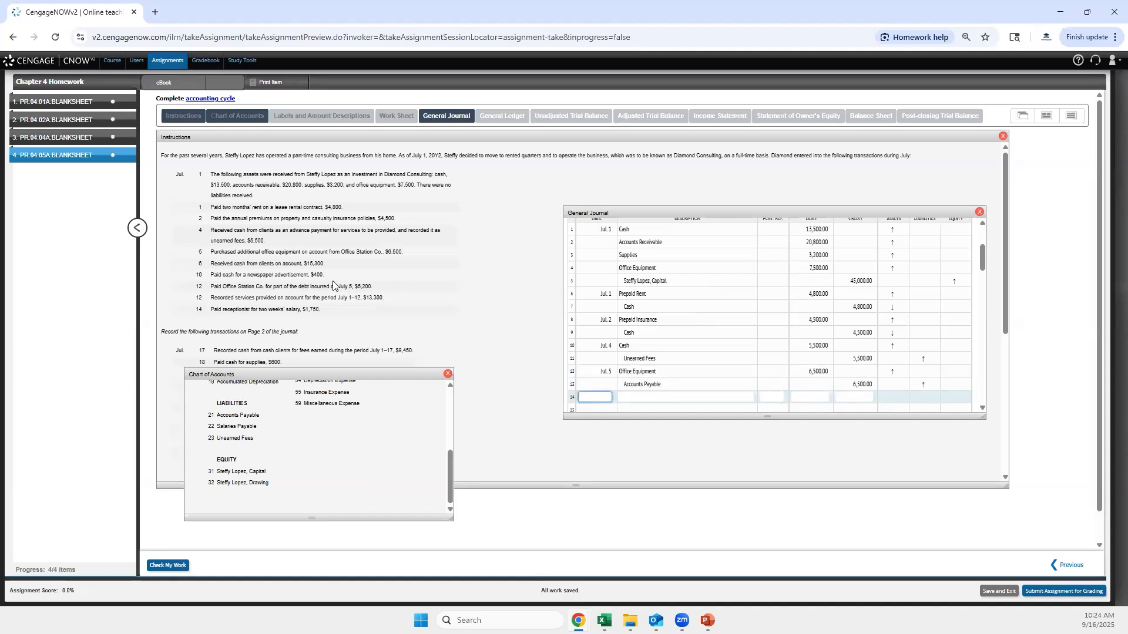
text(Jul. 6)
key(Tab)
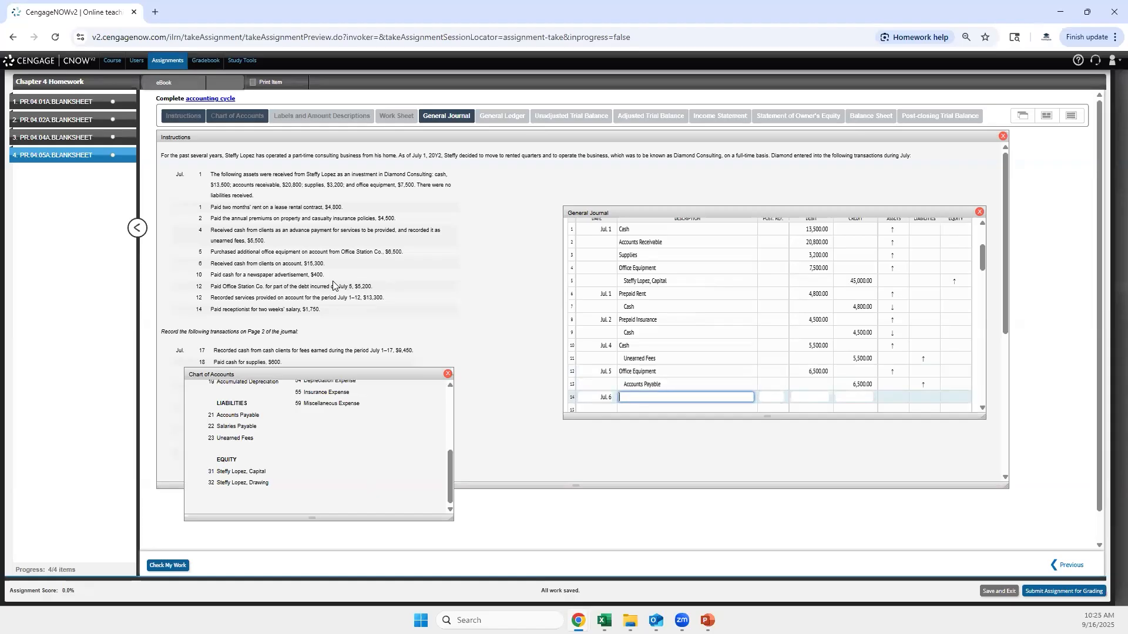
text(Cash)
key(Tab)
key(Tab)
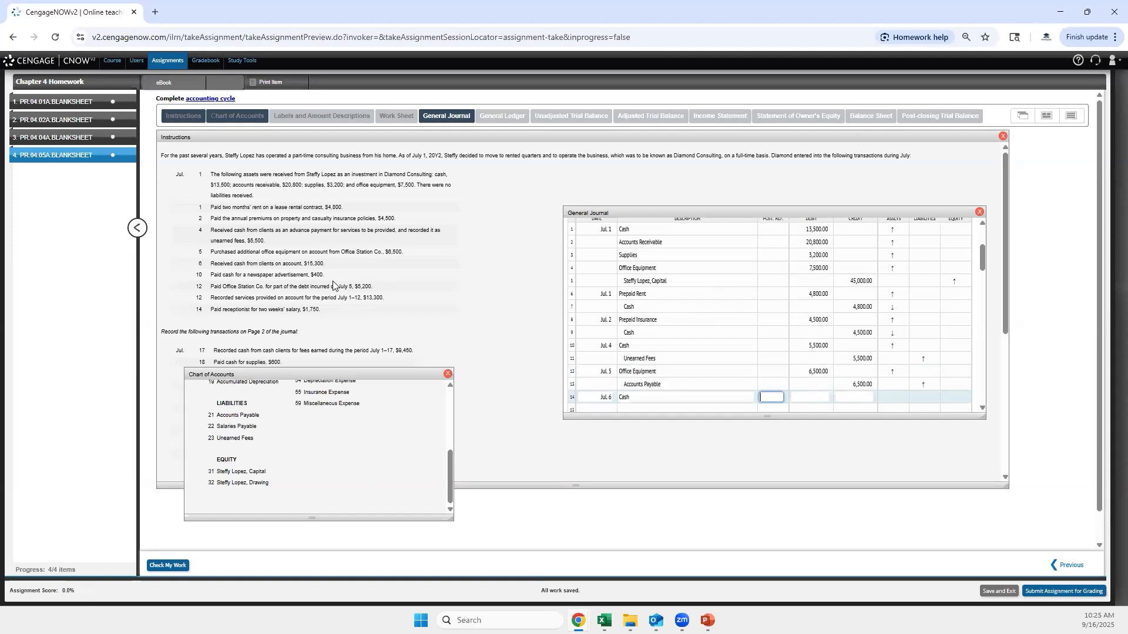
text(15,300)
key(Tab)
Complete the July 6 entry with a credit of 15,300 to Accounts Receivable on journal line 15.
scroll(873, 384, down, 2)
key(Tab)
key(Tab)
key(Tab)
key(shift+Tab)
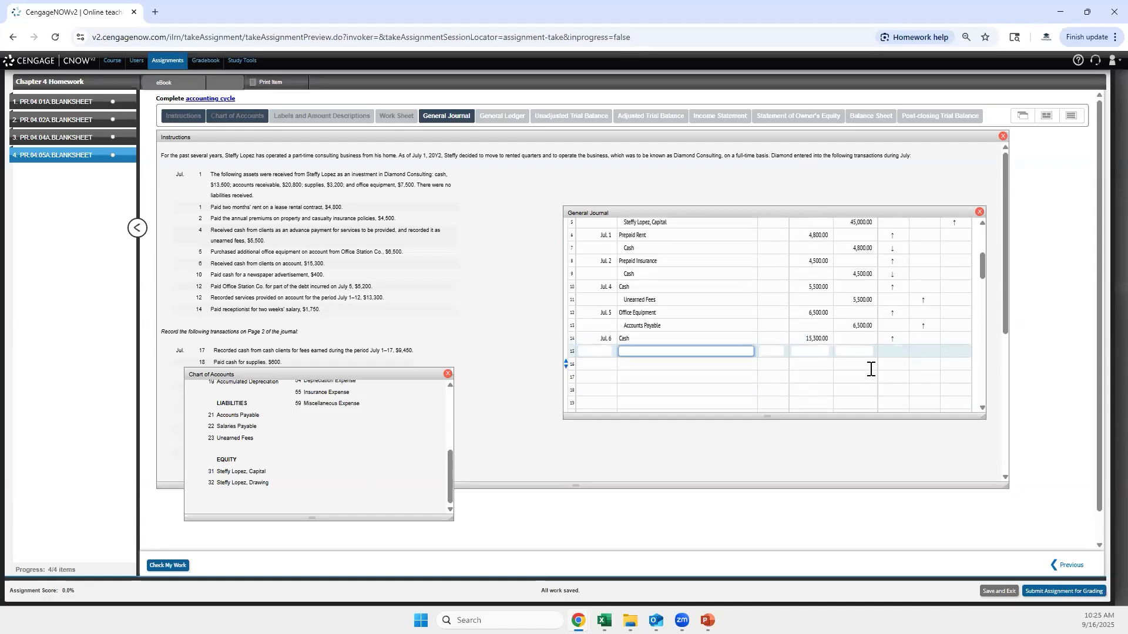
text(Accounts Receivable)
key(Tab)
key(Tab)
key(Tab)
text(15300)
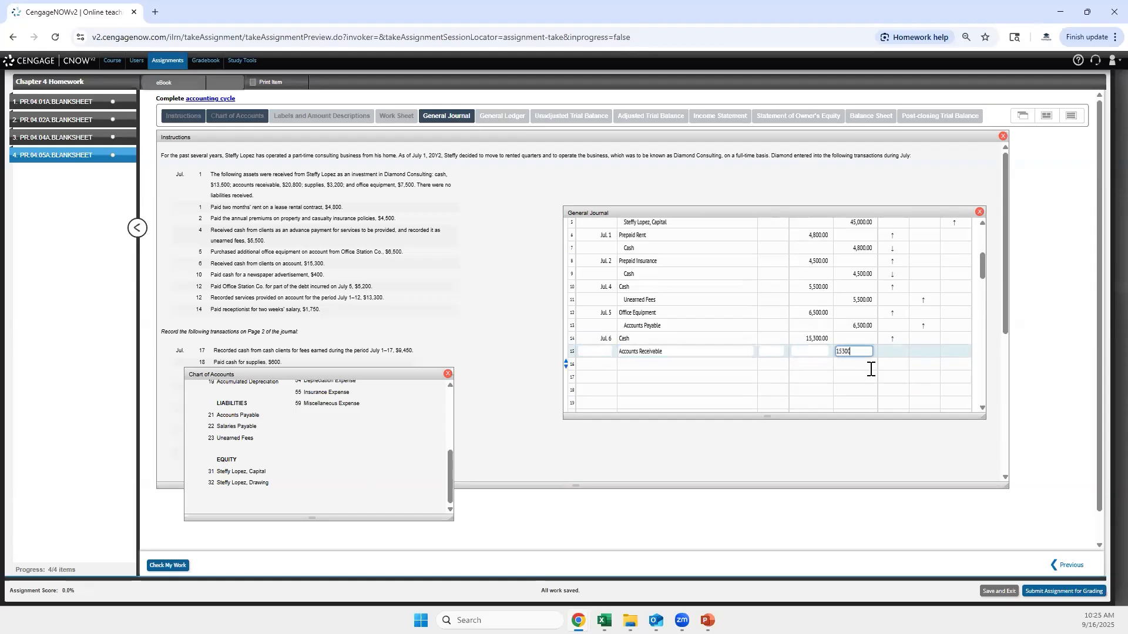
key(Tab)
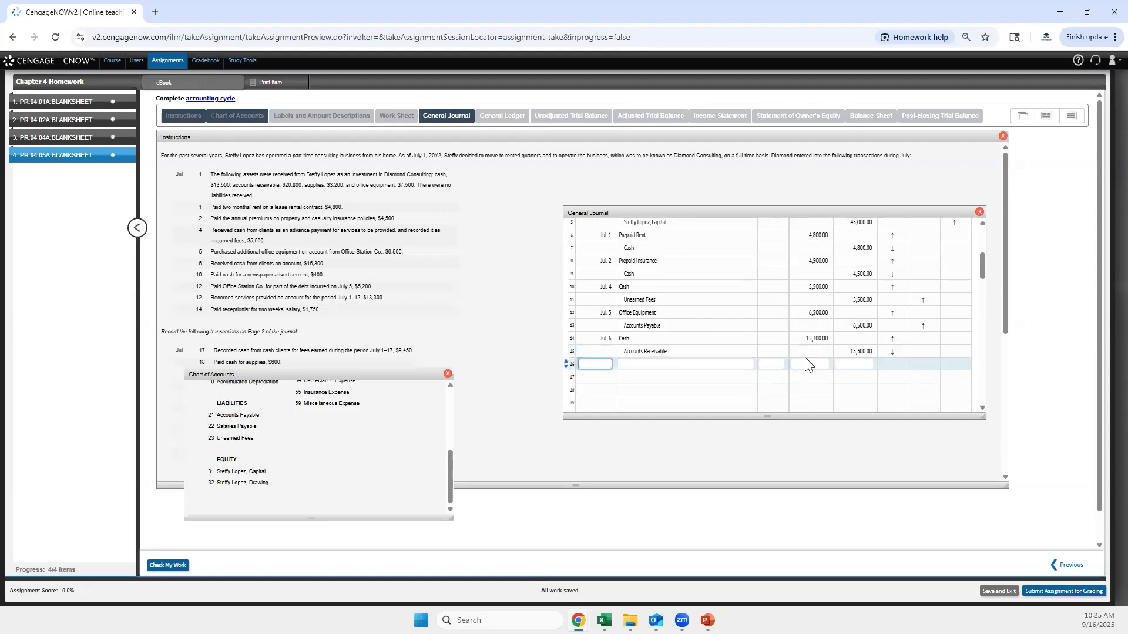
Record the newspaper advertisement's debit on journal line 16: date Jul. 10, Miscellaneous Expense copied from the chart of accounts, 400.
text(Jul. 10)
key(Tab)
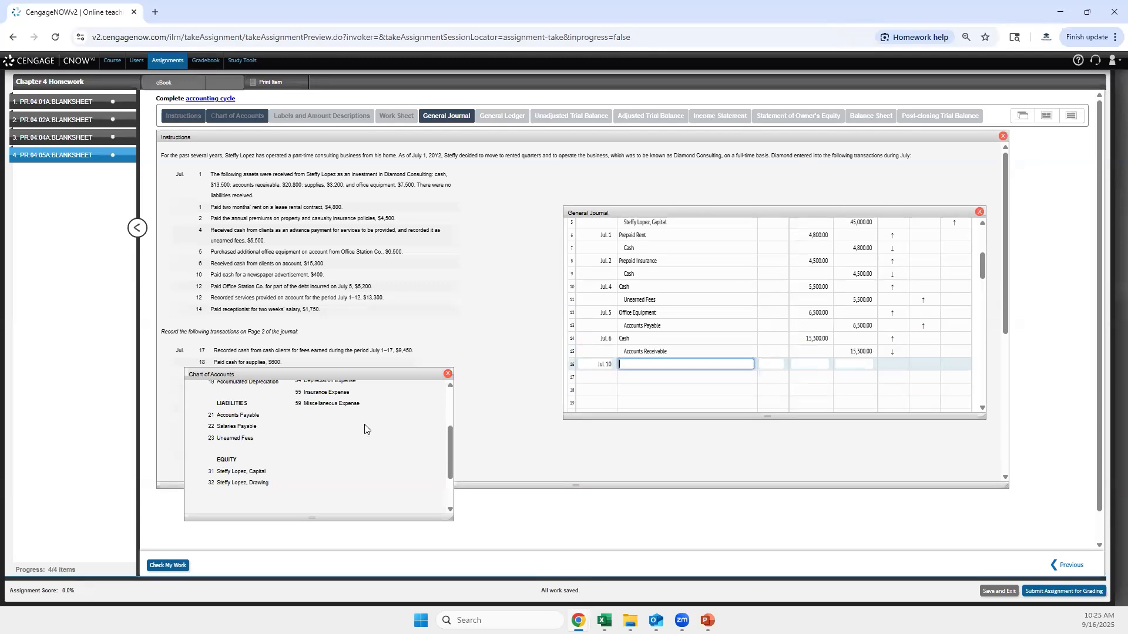
scroll(364, 431, up, 3)
scroll(335, 450, down, 3)
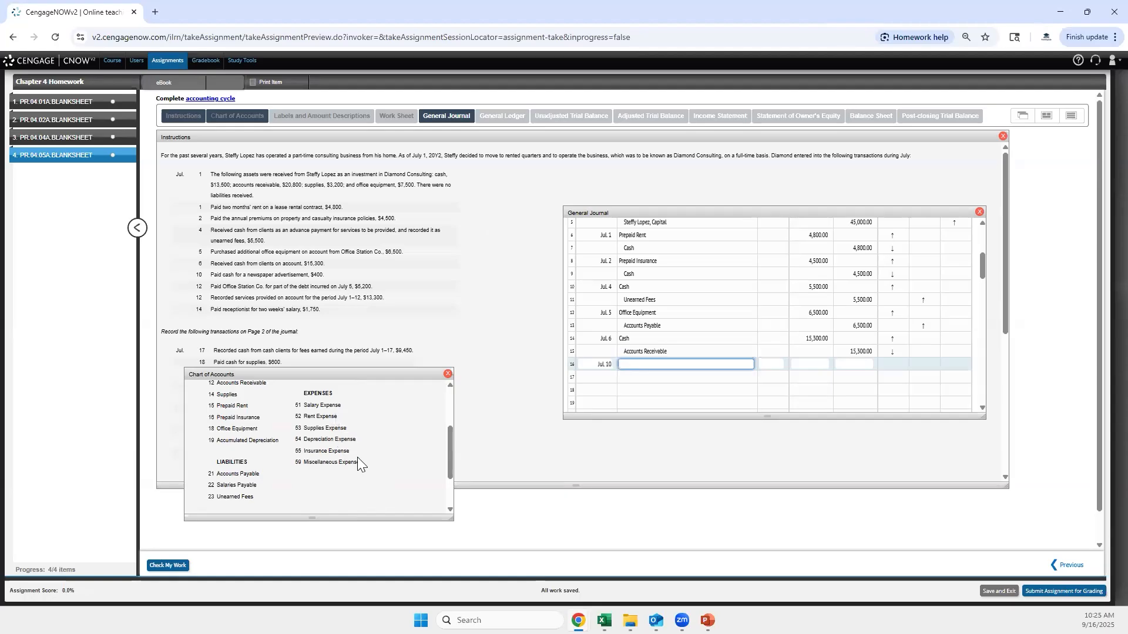
drag(360, 461, 312, 464)
key(ctrl+c)
click(346, 432)
scroll(352, 427, up, 3)
scroll(356, 424, down, 3)
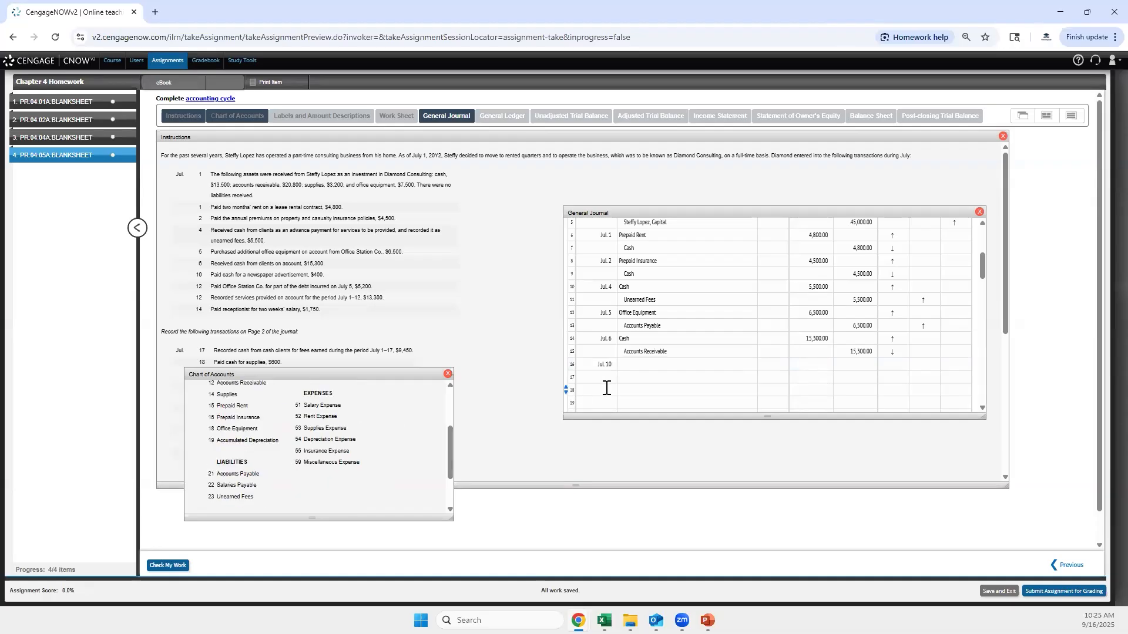
click(640, 364)
key(ctrl+v)
click(821, 369)
text(400)
Complete the July 10 entry with a credit of 400 to Cash on journal line 17.
key(Tab)
key(Tab)
key(Tab)
text(Cash)
key(Tab)
key(Tab)
text(400)
key(Tab)
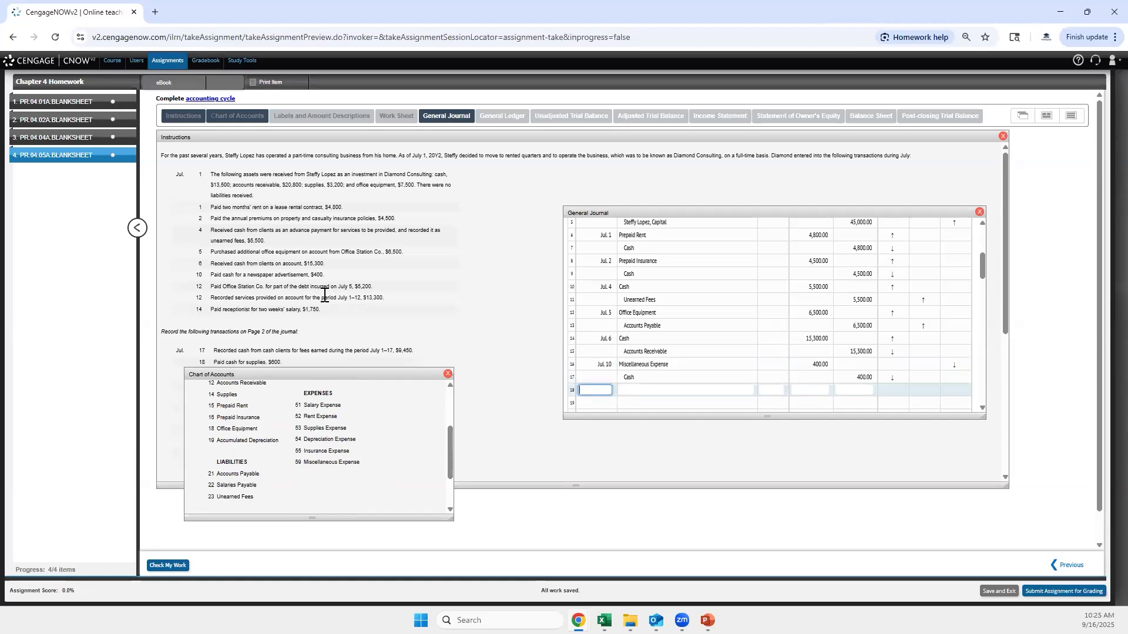
Record the debt payment's debit on journal line 18: date Jul. 12, Accounts Payable, 5,200.
text(Jul. 12)
key(Tab)
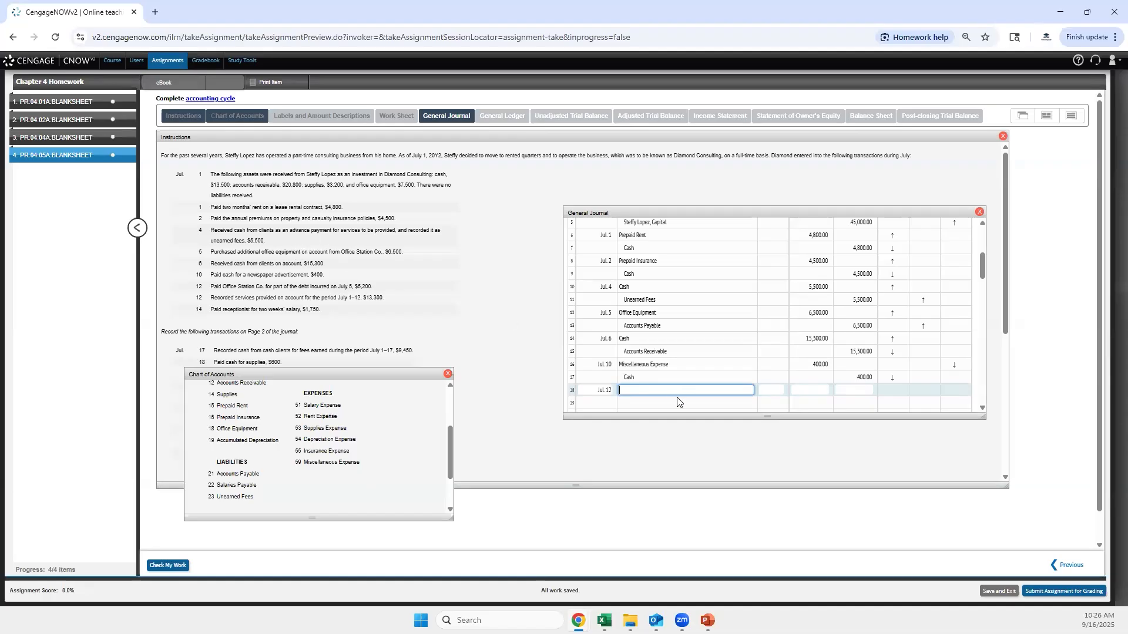
text(Accounts Payable)
key(Tab)
key(Tab)
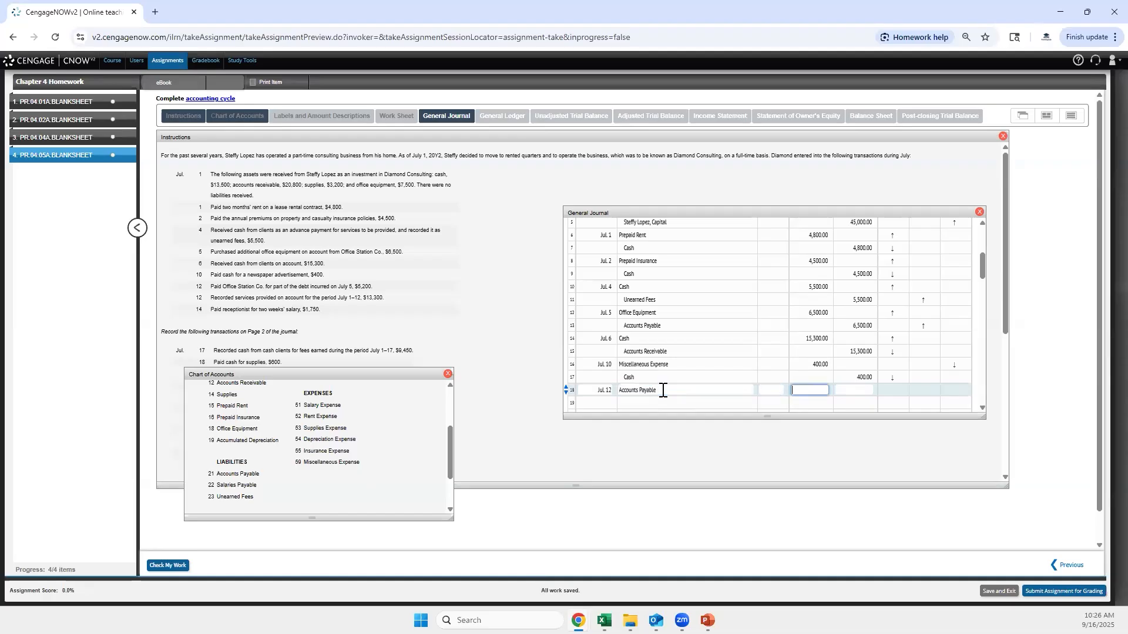
text(5,200)
key(Return)
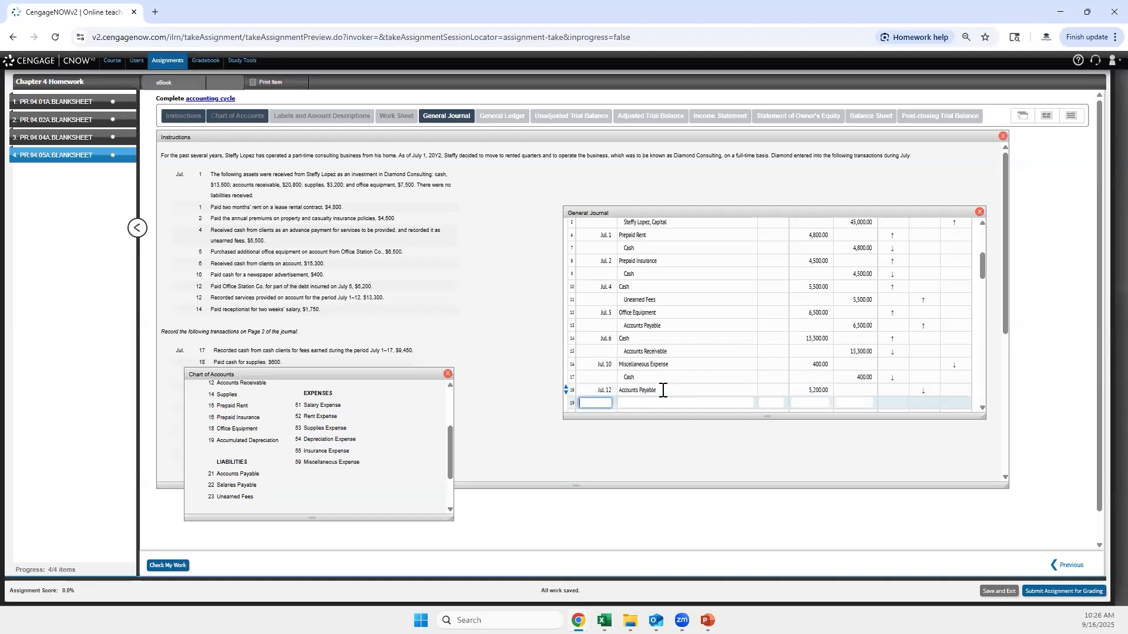
Complete the July 12 debt payment with a credit of 5,200 to Cash on journal line 19.
text(Cash)
key(Tab)
key(Tab)
key(Tab)
text(520)
key(Return)
Record the services provided on account on journal line 20: date Jul. 12, Accounts Receivable, debit 13,300.
key(shift+Tab)
text(Jul. 12)
key(Tab)
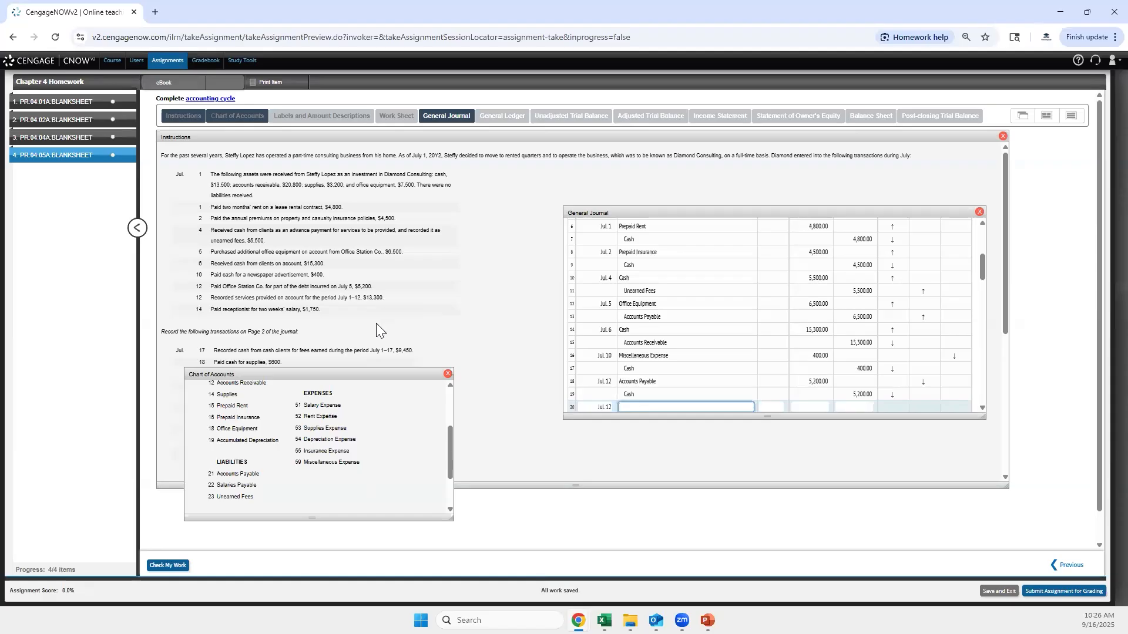
text(ccounts Receivable)
key(Tab)
key(Tab)
text(12)
text(300)
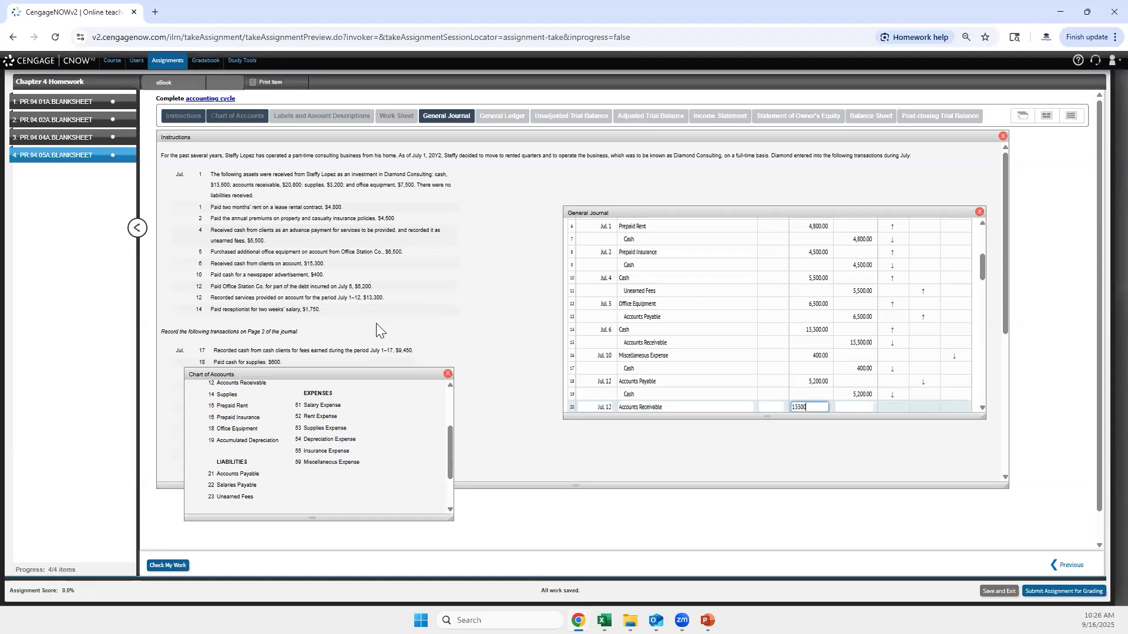
key(Tab)
Complete the July 12 services entry with a credit of 13,300 to Fees Earned on journal line 21.
key(Tab)
key(Tab)
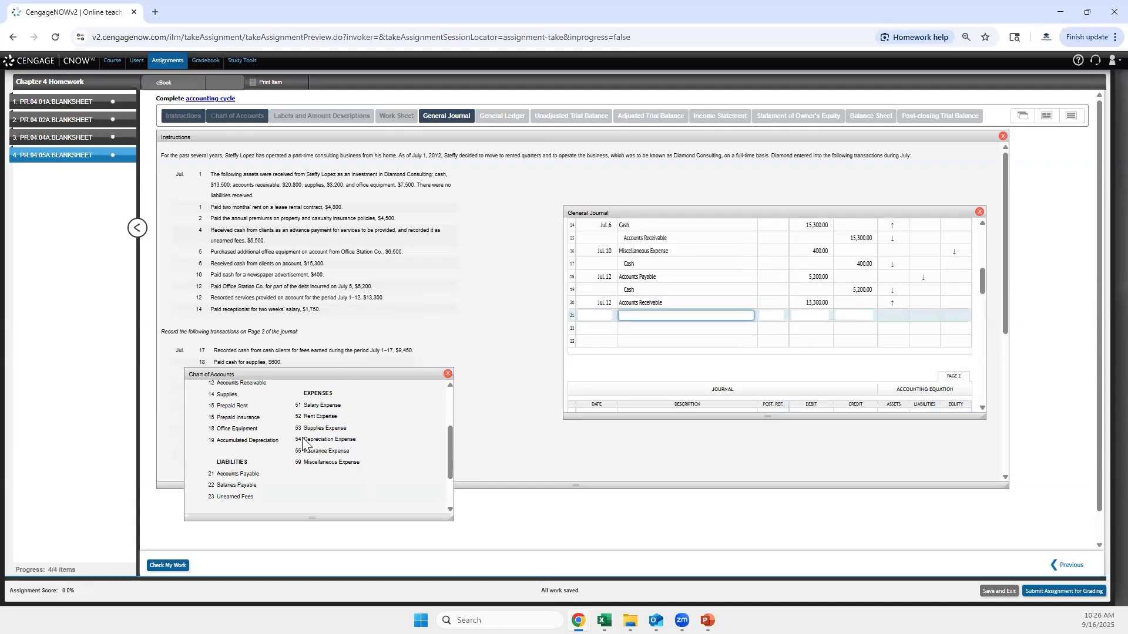
scroll(312, 455, up, 2)
drag(335, 431, 303, 430)
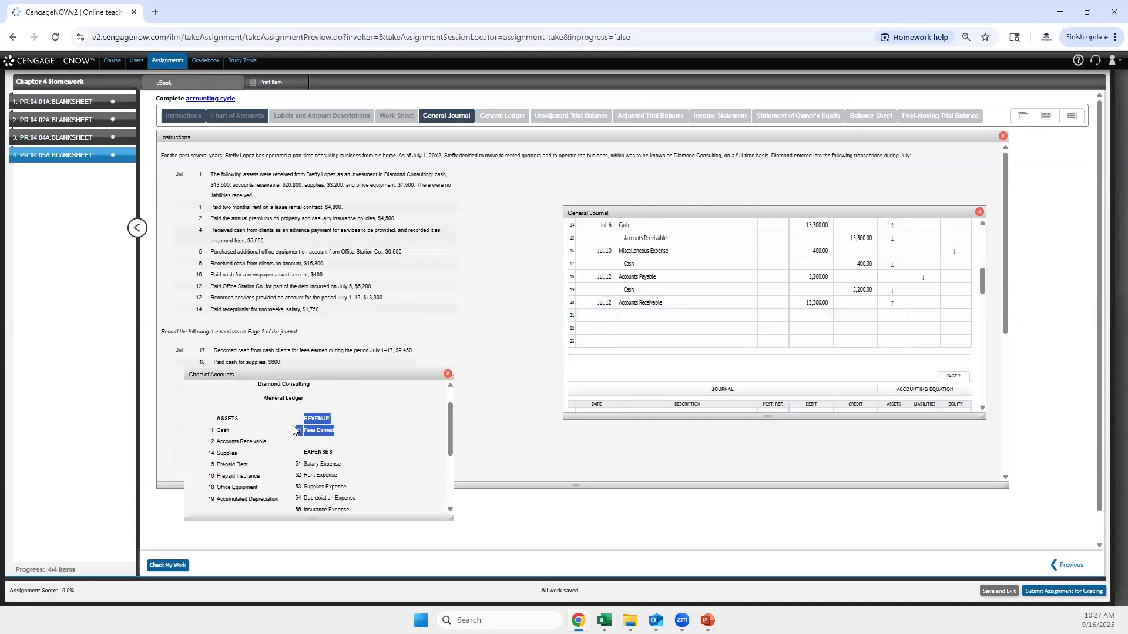
click(697, 315)
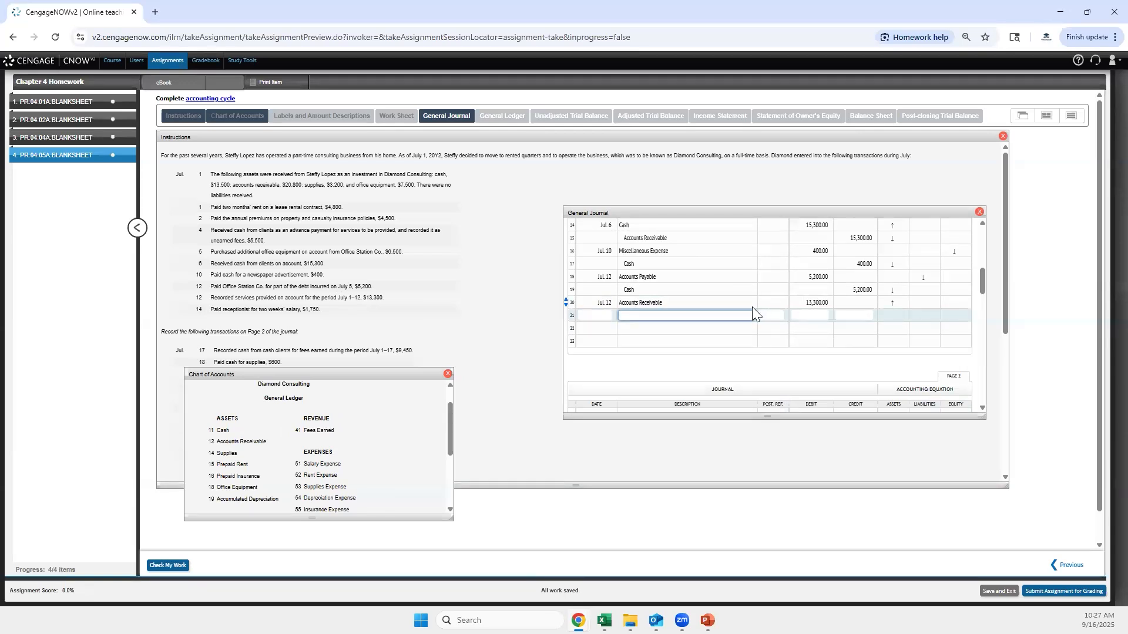
text(Fees Earned)
key(Tab)
key(Tab)
key(Tab)
text(13,300)
key(Tab)
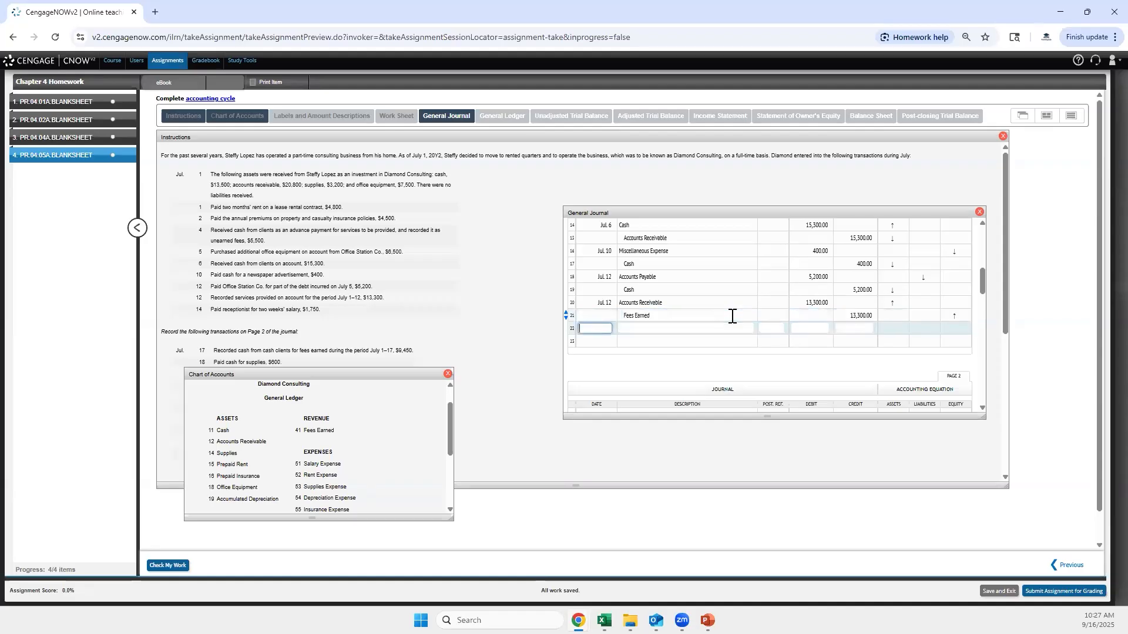
Date journal line 22 Jul. 14 and enter Salary Expense, with 1750 in its posting reference field.
text(Jul. 14)
key(Tab)
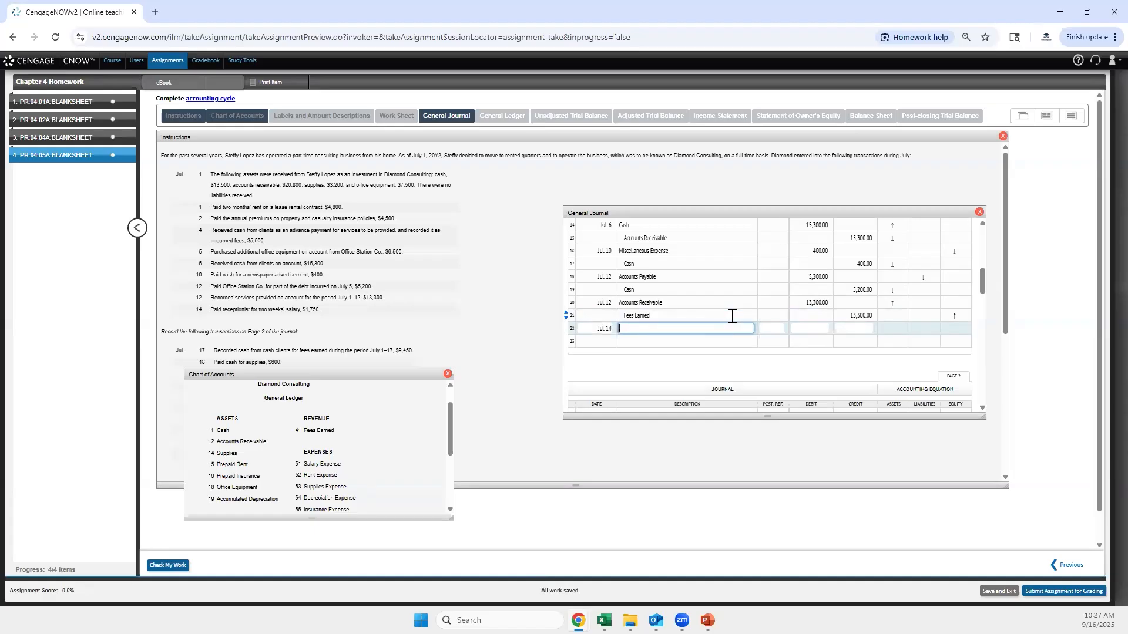
text(Ca)
text(Salary)
text( Expense)
key(Tab)
text(1750)
key(Tab)
key(Tab)
key(Tab)
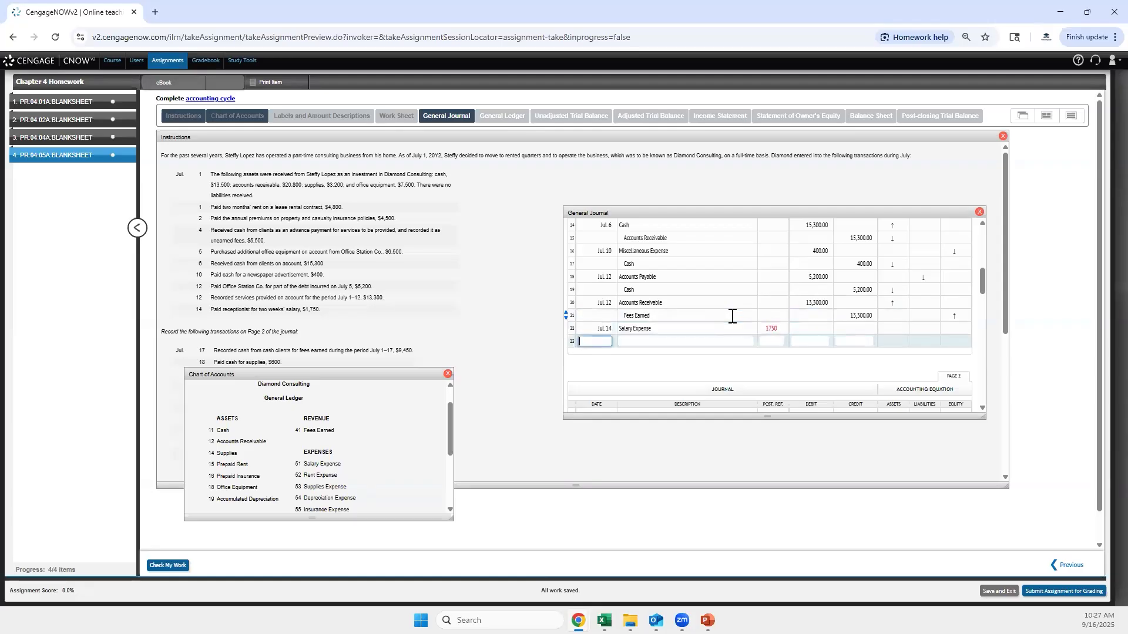
Move the 1750 amount from the posting reference to the debit of the July 14 Salary Expense line.
click(767, 327)
double_click(767, 327)
key(ctrl+x)
click(821, 330)
key(ctrl+v)
Complete the July 14 salary entry with a credit of 1,750 to Cash on journal line 23.
click(863, 342)
key(ctrl+v)
click(737, 337)
text(Cas)
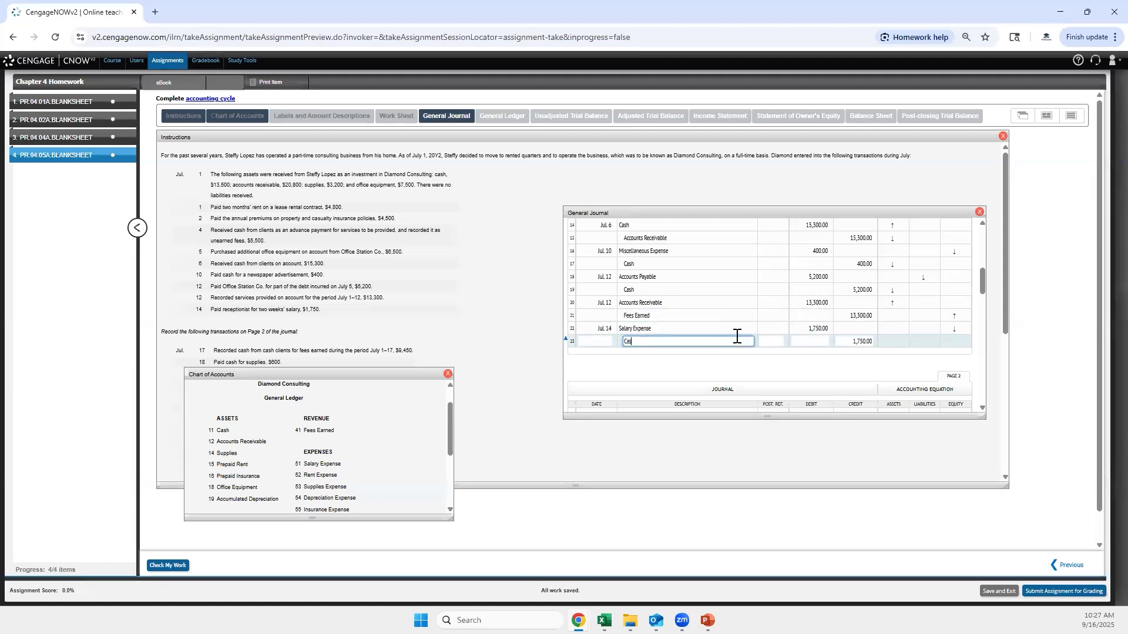
click(744, 368)
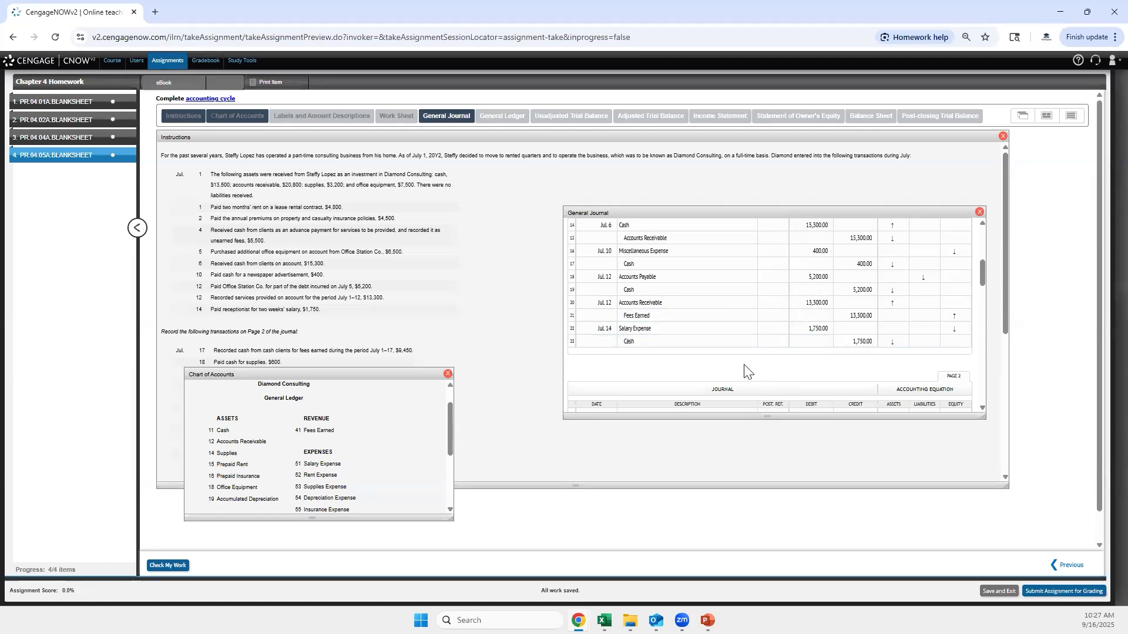
Review the Page 1 journal entries and the list of transactions to record on Page 2.
scroll(745, 369, up, 5)
scroll(697, 272, down, 3)
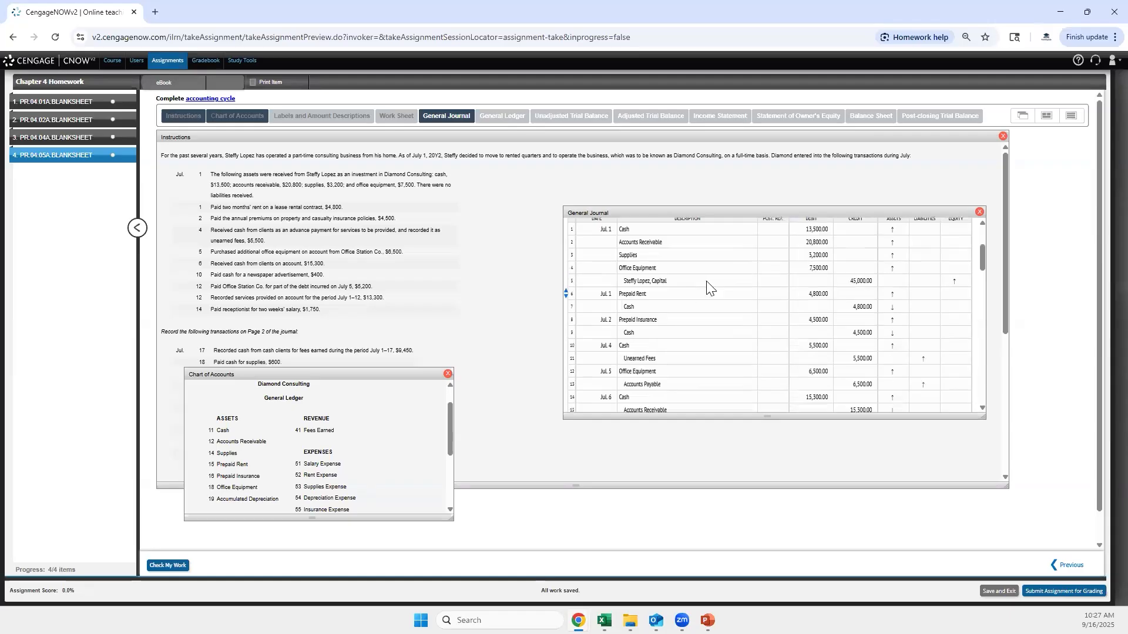
scroll(733, 267, down, 8)
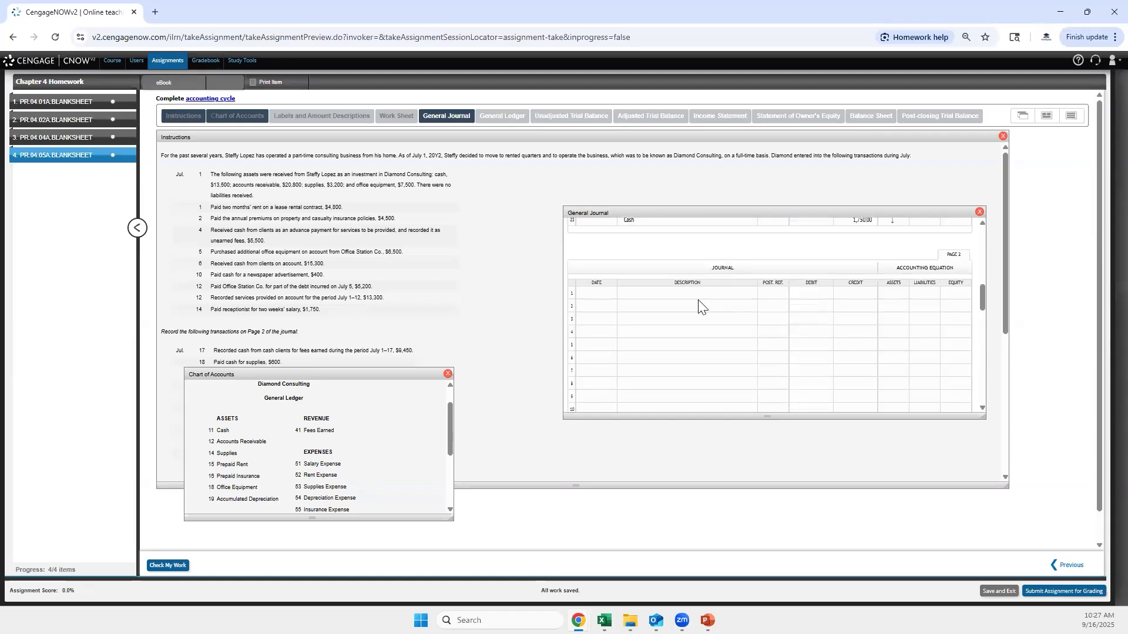
scroll(714, 290, up, 3)
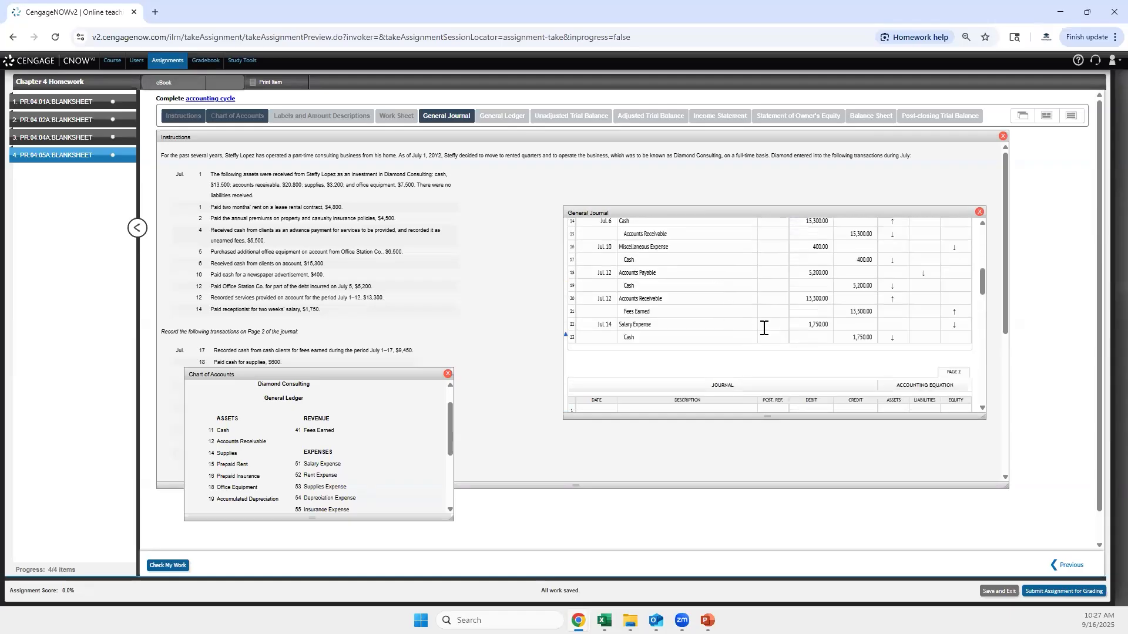
scroll(762, 327, up, 2)
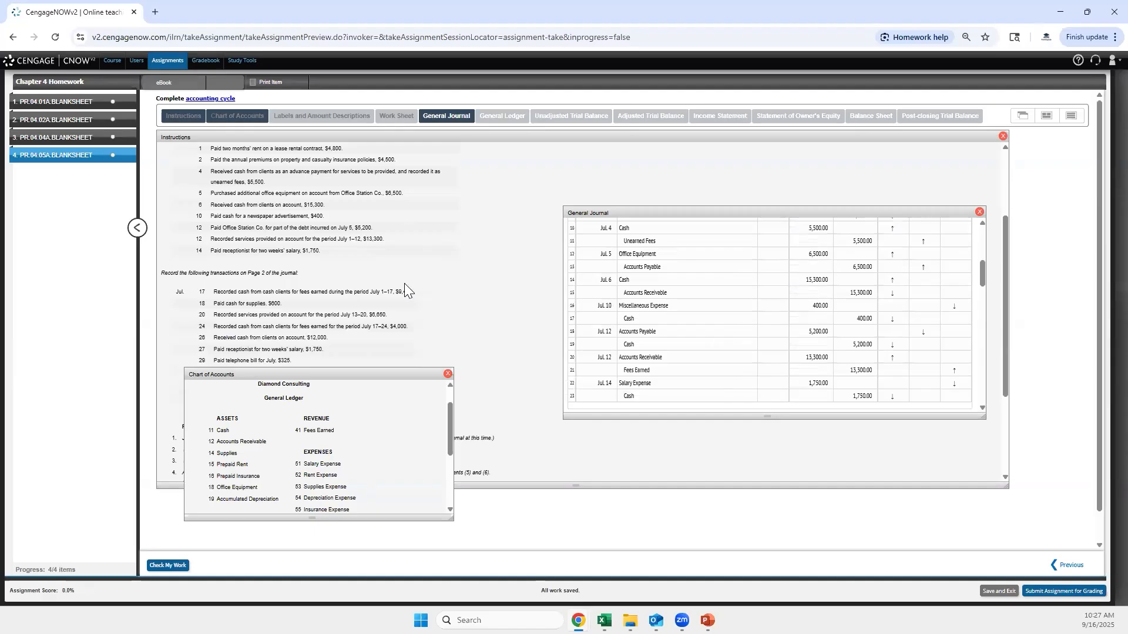
scroll(404, 283, down, 2)
scroll(680, 355, down, 4)
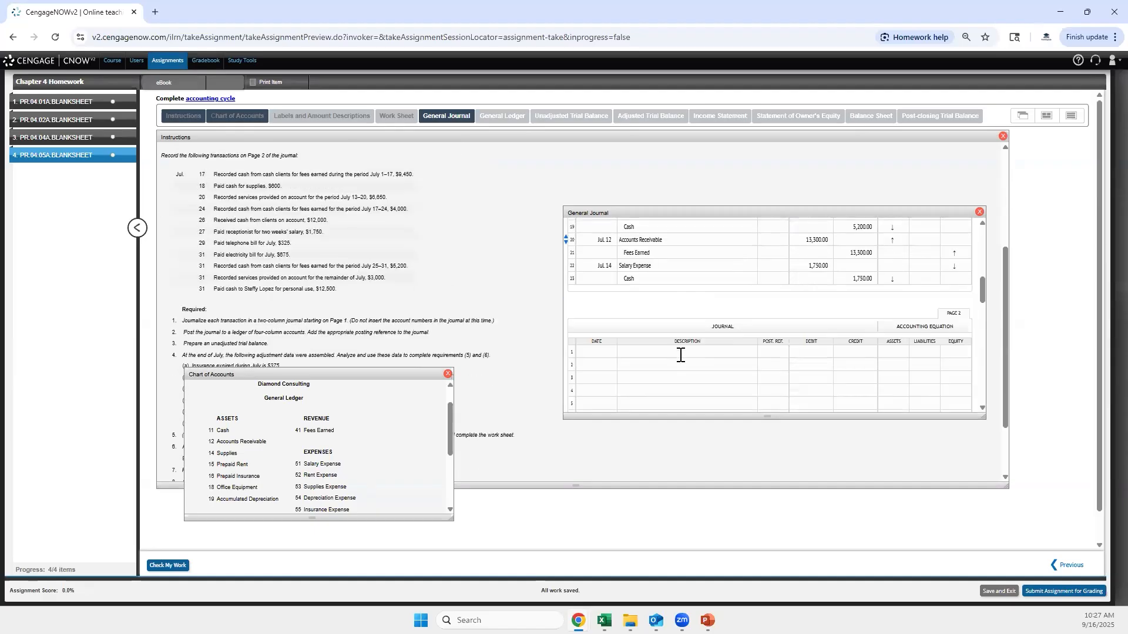
scroll(601, 279, up, 1)
Record the cash fees' debit on Page 2, line 1 of the journal: date Jul. 17, Cash, 9,450.
click(605, 298)
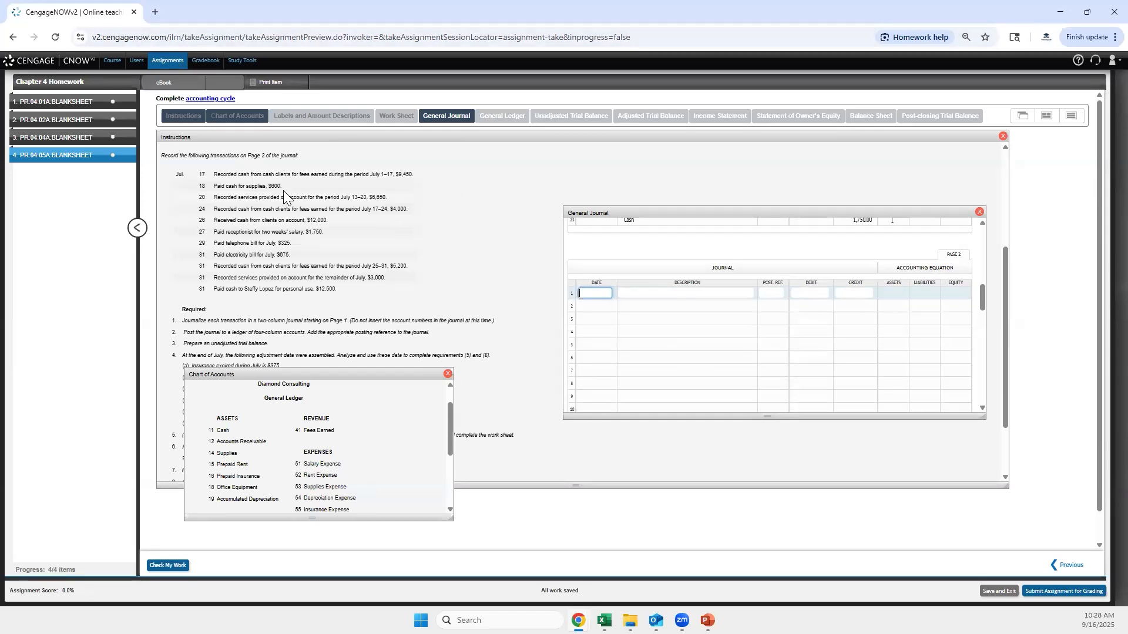
scroll(397, 214, up, 1)
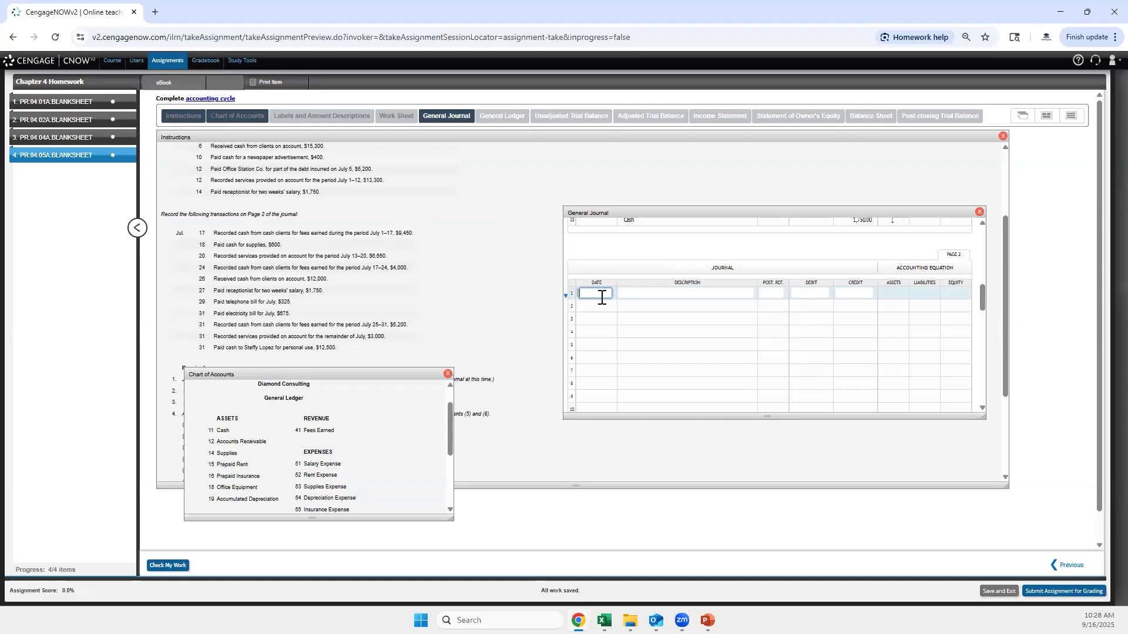
text(Jul 17)
key(Tab)
text(Cash)
key(Tab)
key(Tab)
text(9450)
key(Tab)
key(Tab)
key(Tab)
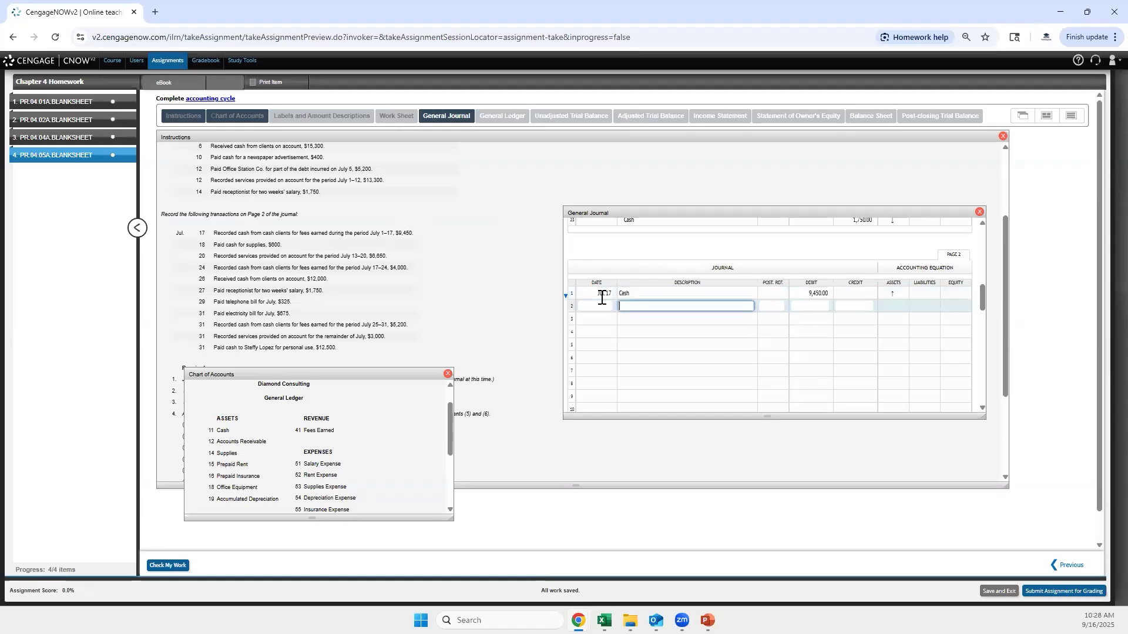
Complete the July 17 entry with a credit of 9,450 to Fees Earned on Page 2, line 2.
text(Fees Earned)
key(Tab)
key(Tab)
key(Tab)
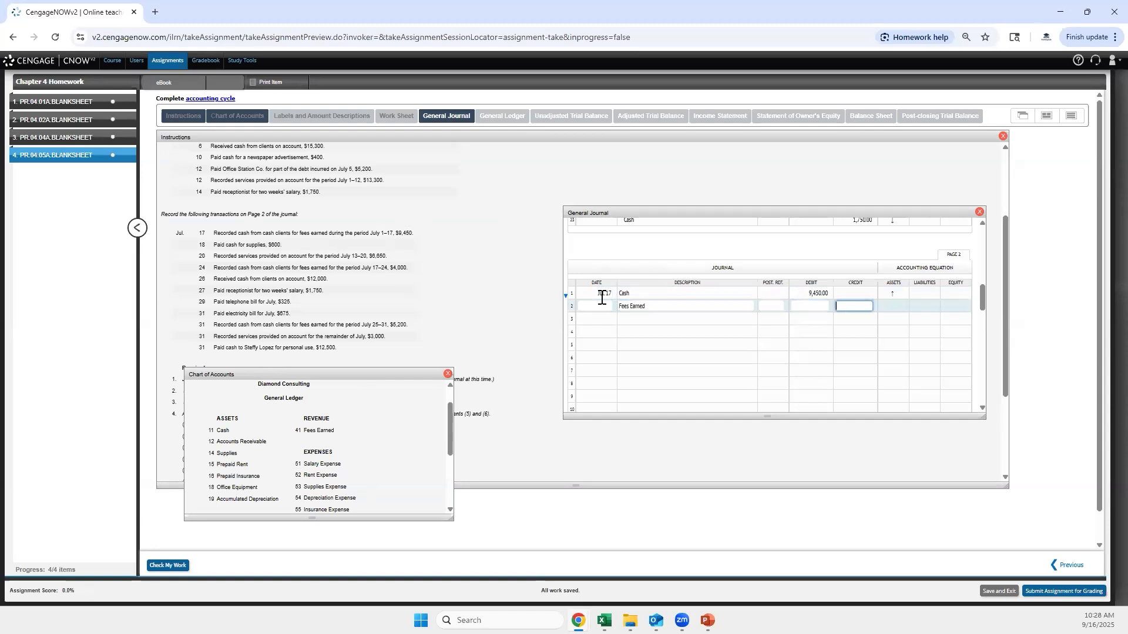
text(9)
text(9450)
key(Tab)
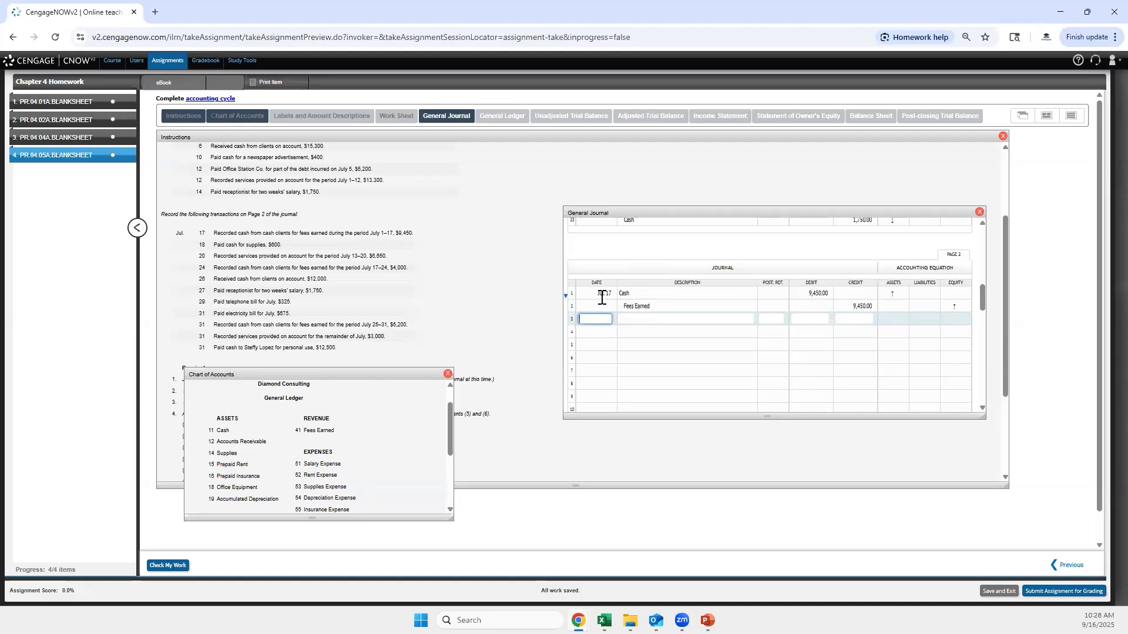
Record the supplies purchase debit on Page 2, line 3 of the journal: date Jul. 18, Supplies, 600.
text(17)
key(Tab)
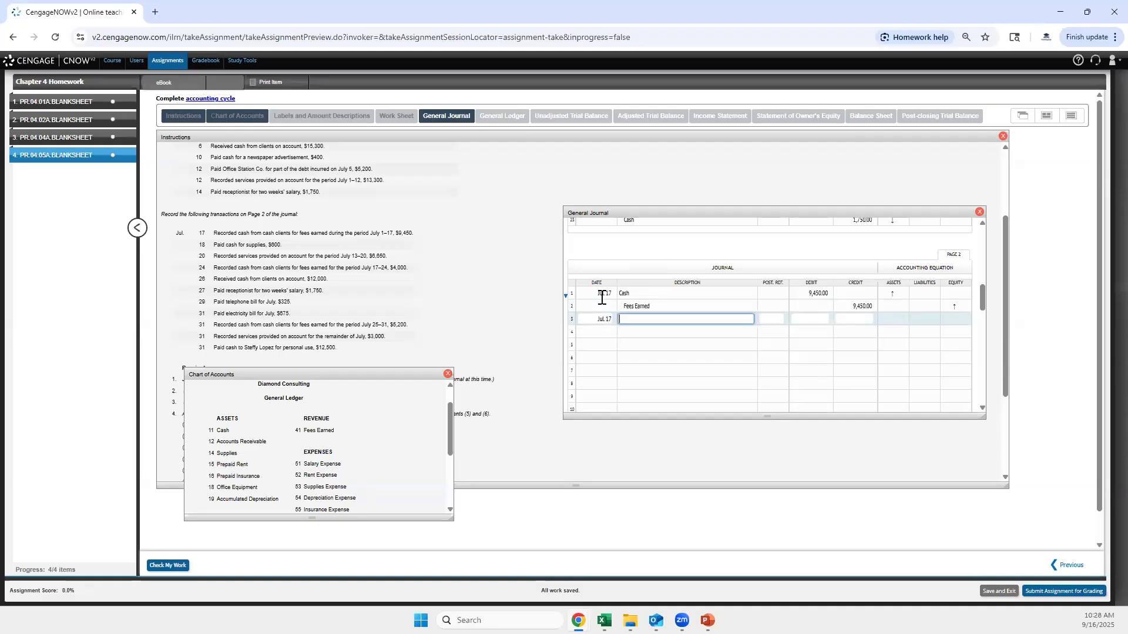
double_click(608, 320)
text(18)
key(Tab)
text(Supplies)
key(Tab)
key(Tab)
text(600)
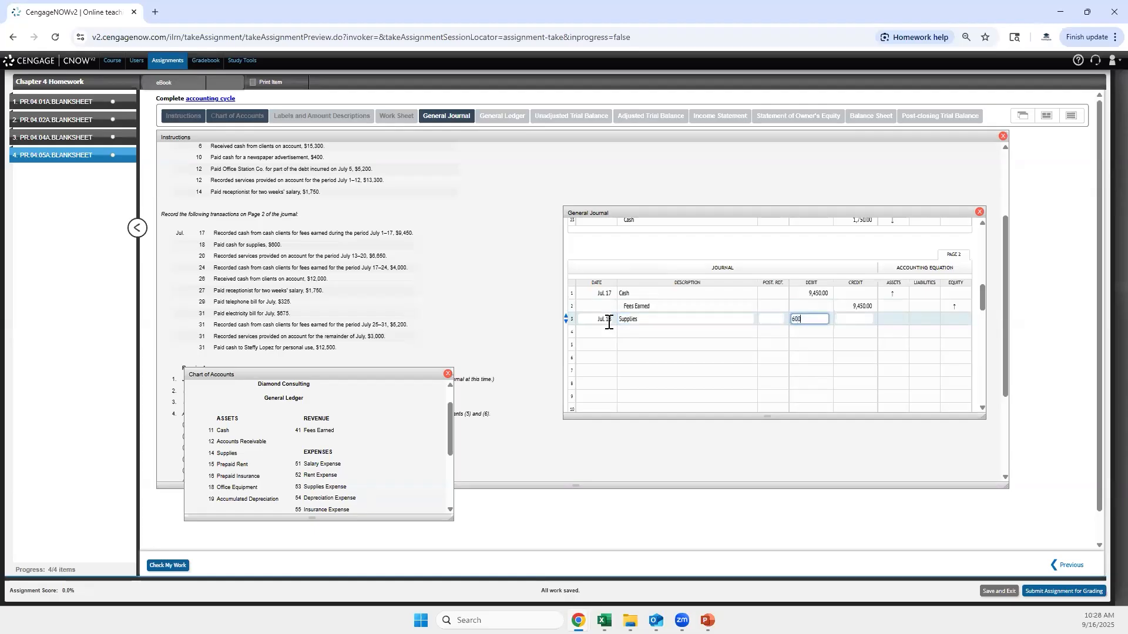
Complete the July 18 supplies entry with a credit of 600 to Cash on Page 2, line 4.
key(Tab)
key(Tab)
key(Tab)
text(Cash)
key(Tab)
key(Tab)
key(Tab)
text(600)
key(Tab)
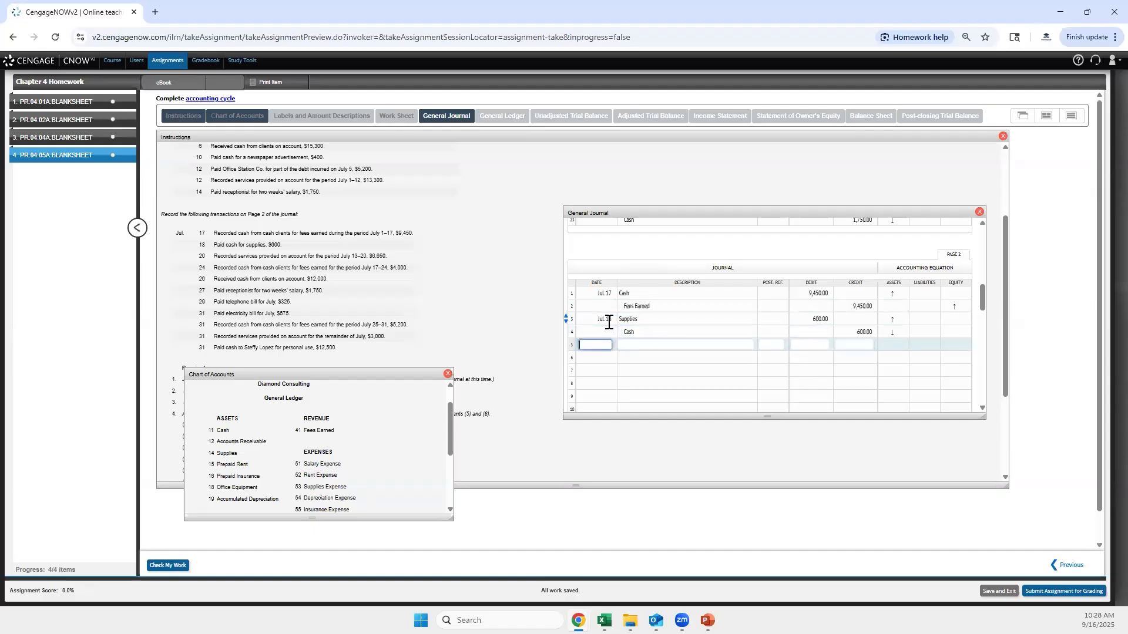
Record the debit for services provided on account on Page 2, line 5: date Jul. 20, Accounts Receivable, 6,650.
text(20)
key(Tab)
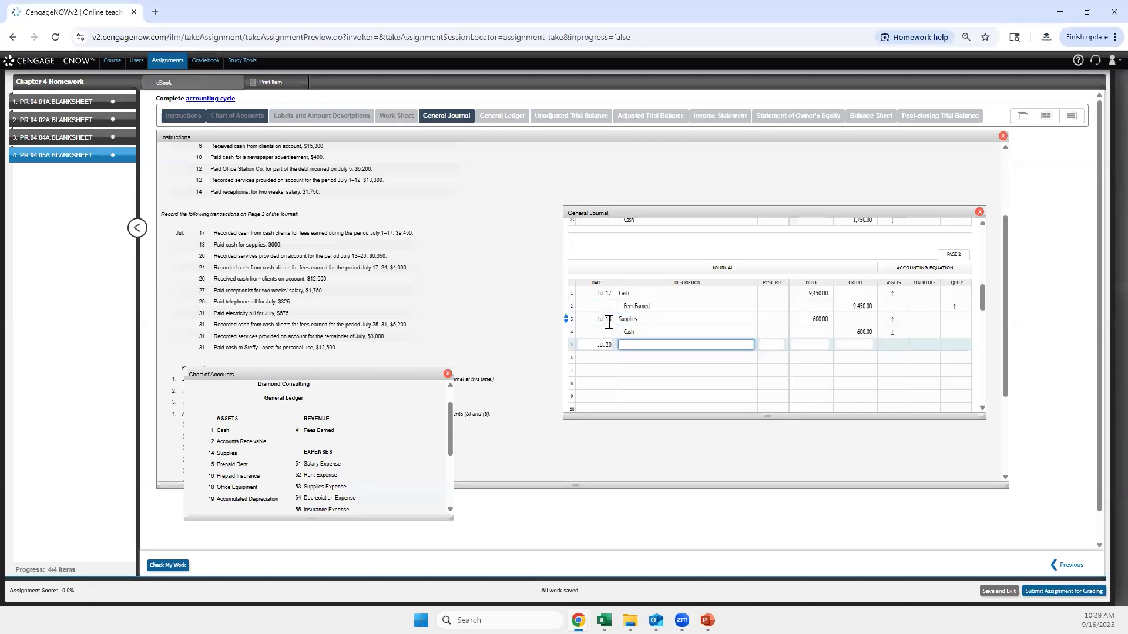
text(Accounts revvc)
key(BackSpace)
text(ceivable)
key(Tab)
key(Tab)
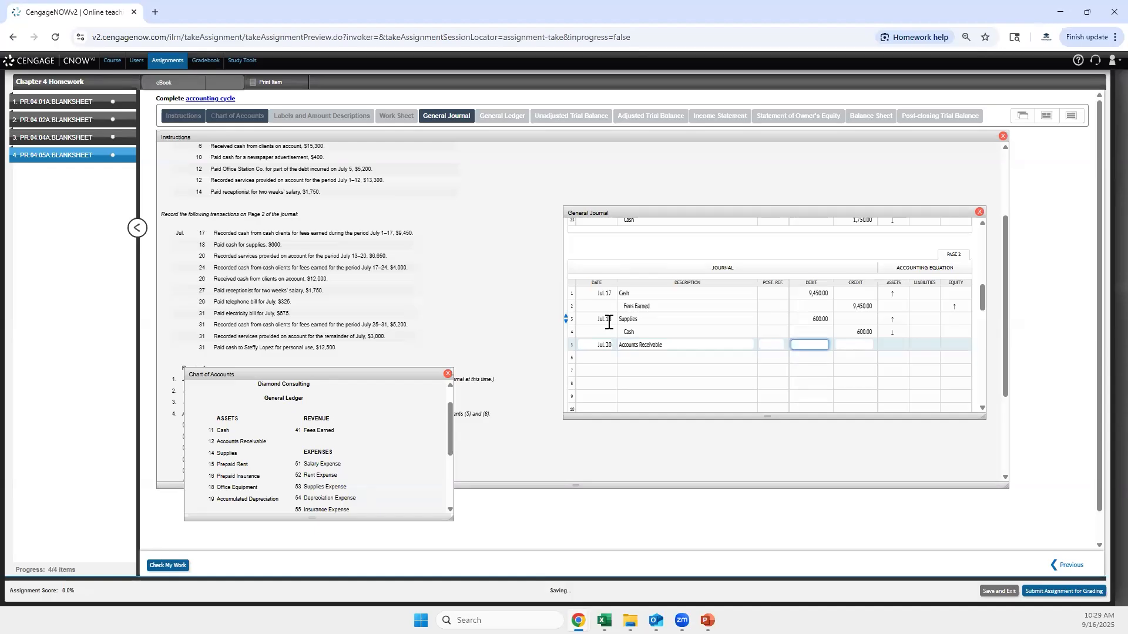
text(6,650)
Complete the July 20 entry with a credit of 6,650 to Fees Earned on Page 2, line 6.
key(Tab)
key(Tab)
key(Tab)
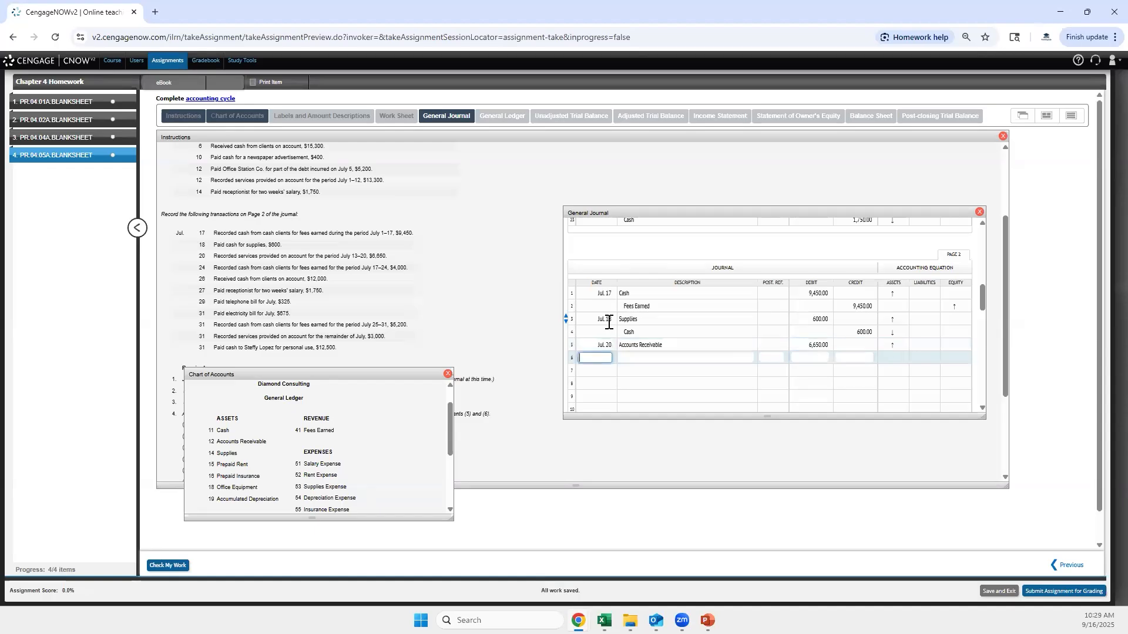
text(Fees Ear)
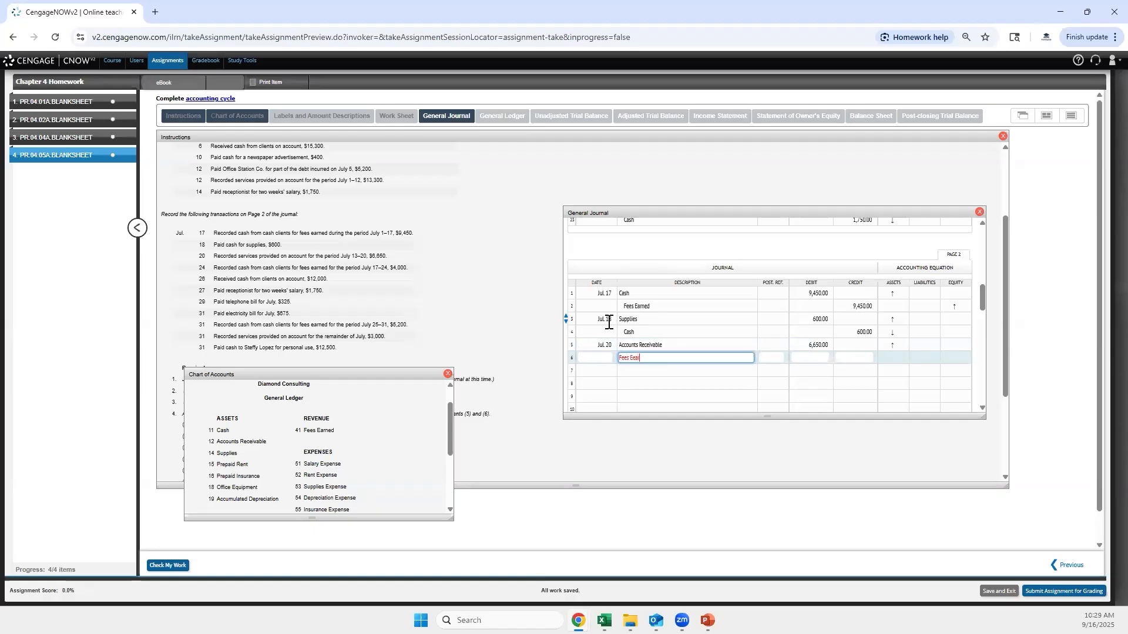
text(ned)
key(Tab)
key(Tab)
key(Tab)
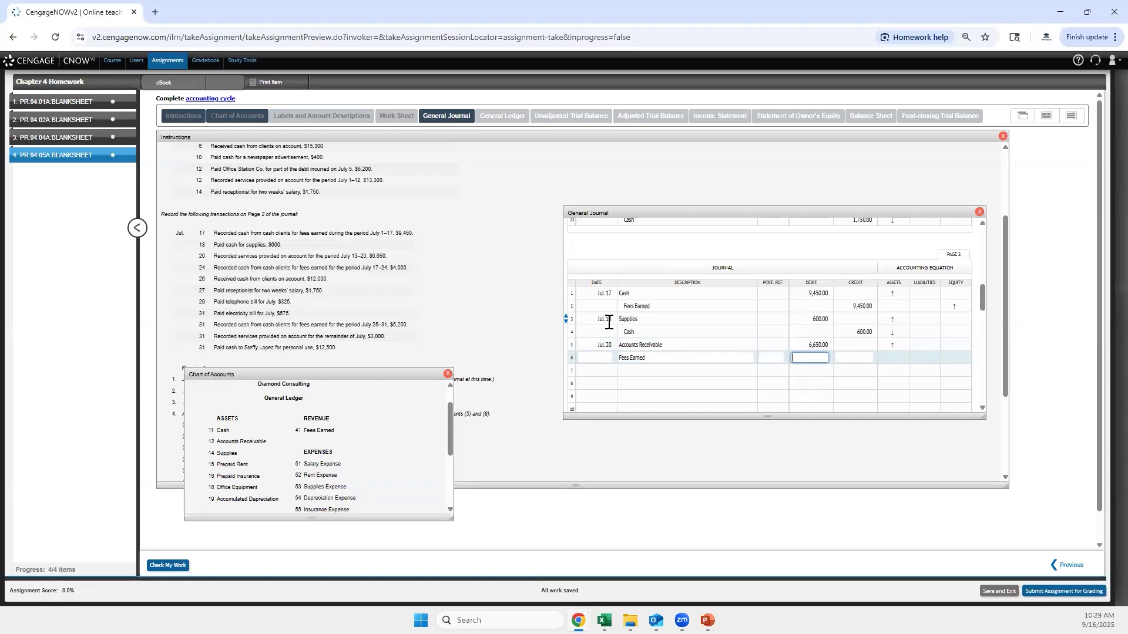
text(6650)
key(Tab)
key(Tab)
key(shift+Tab)
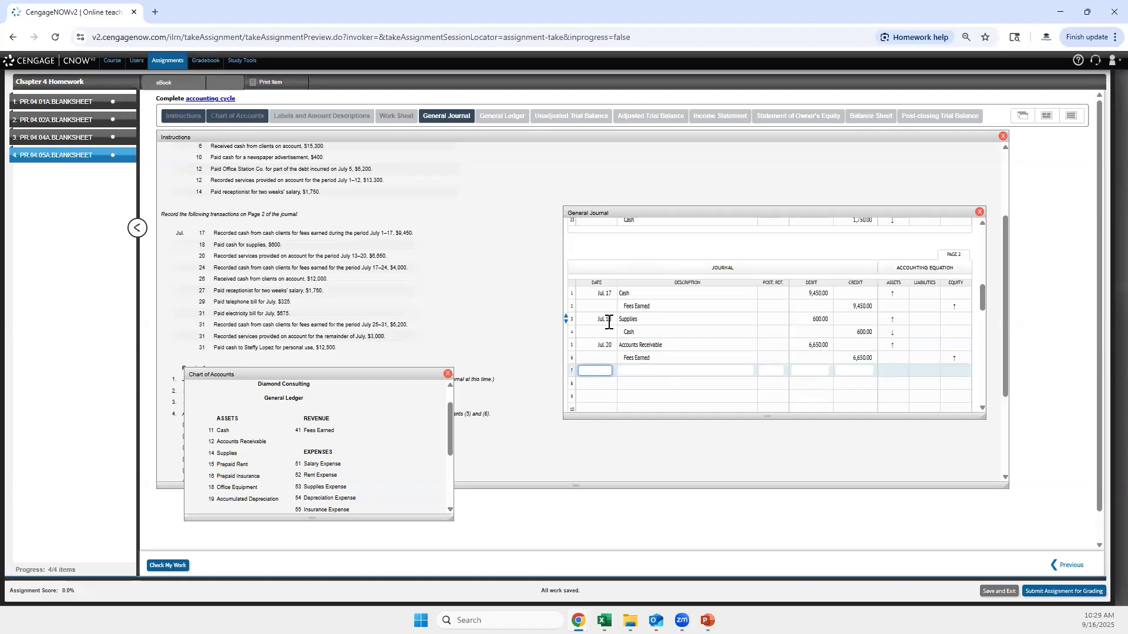
Record the cash fees' debit on Page 2, line 7 of the journal: date Jul. 24, Cash, 4,000.
text(Jul 25)
key(BackSpace)
text(4)
key(Tab)
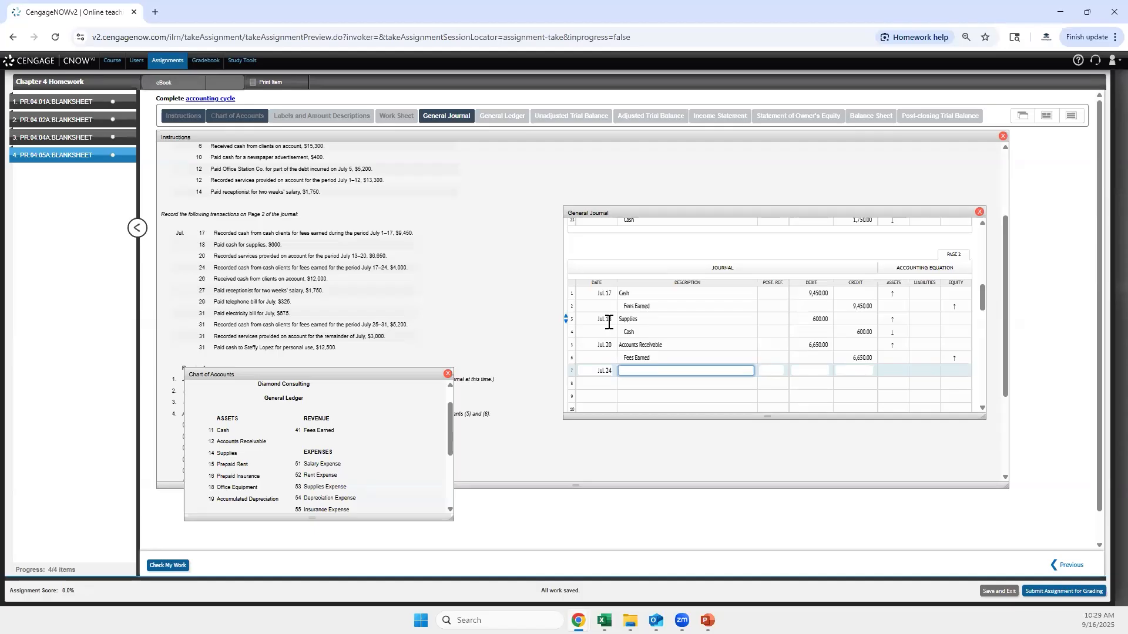
text(ash)
key(Tab)
key(Tab)
text(4000)
Complete the July 24 entry with a credit of 4,000 to Fees Earned on Page 2, line 8.
key(Tab)
key(Tab)
key(Tab)
text(Fees Earned)
key(Tab)
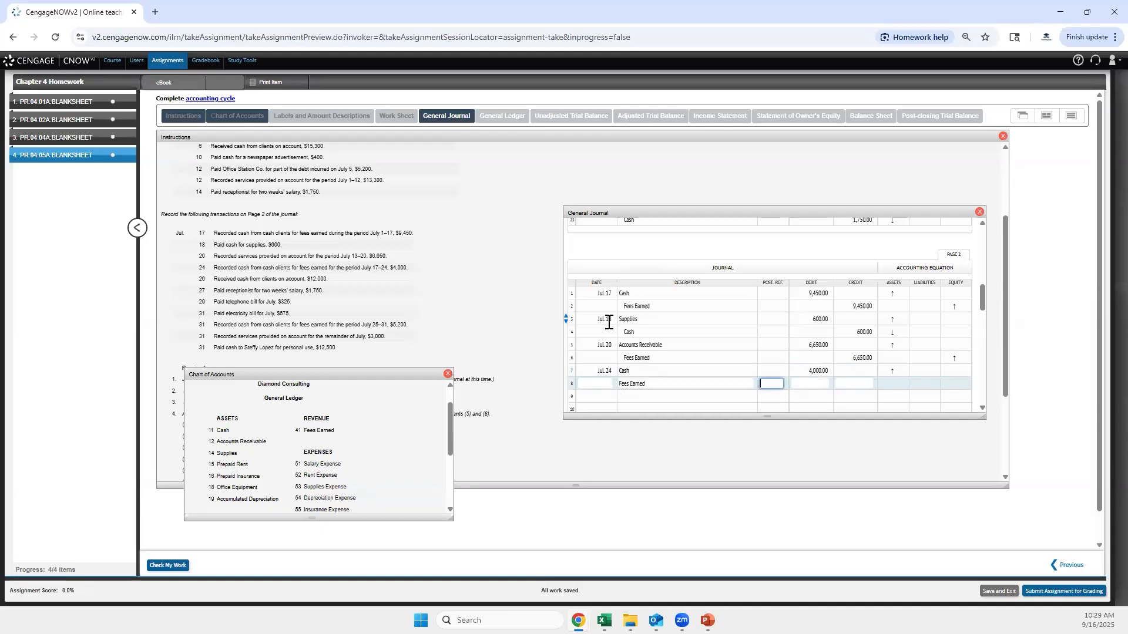
key(Tab)
key(Tab)
text(4,000)
key(Tab)
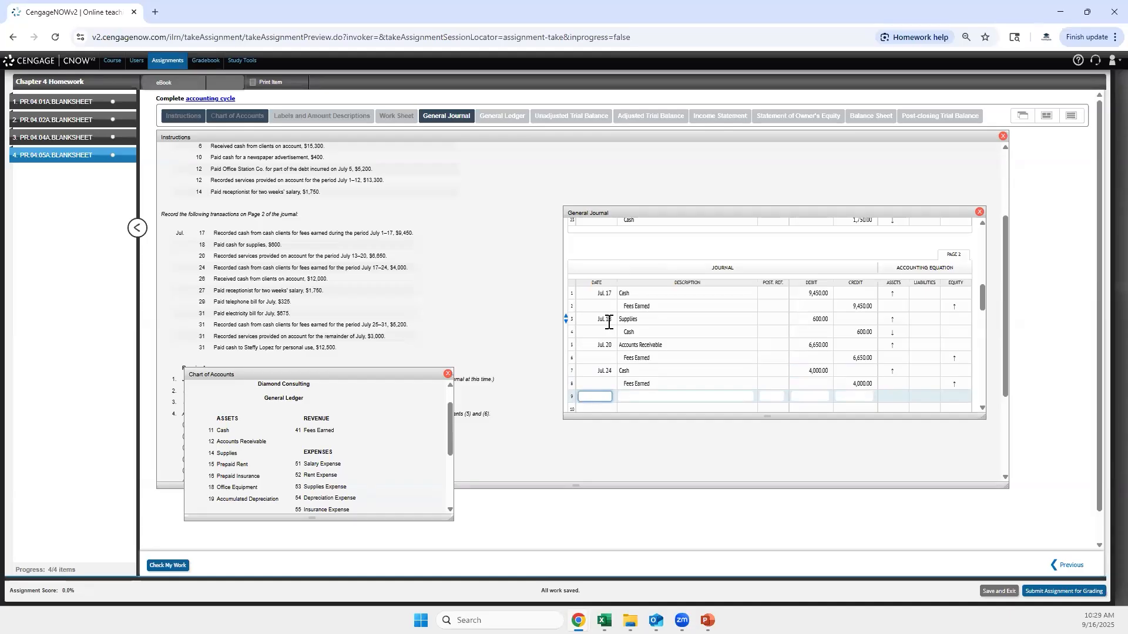
Start the entry for cash received on account on Page 2, line 9 with date Jul. 26 and the account Cash.
text(7/26)
key(Tab)
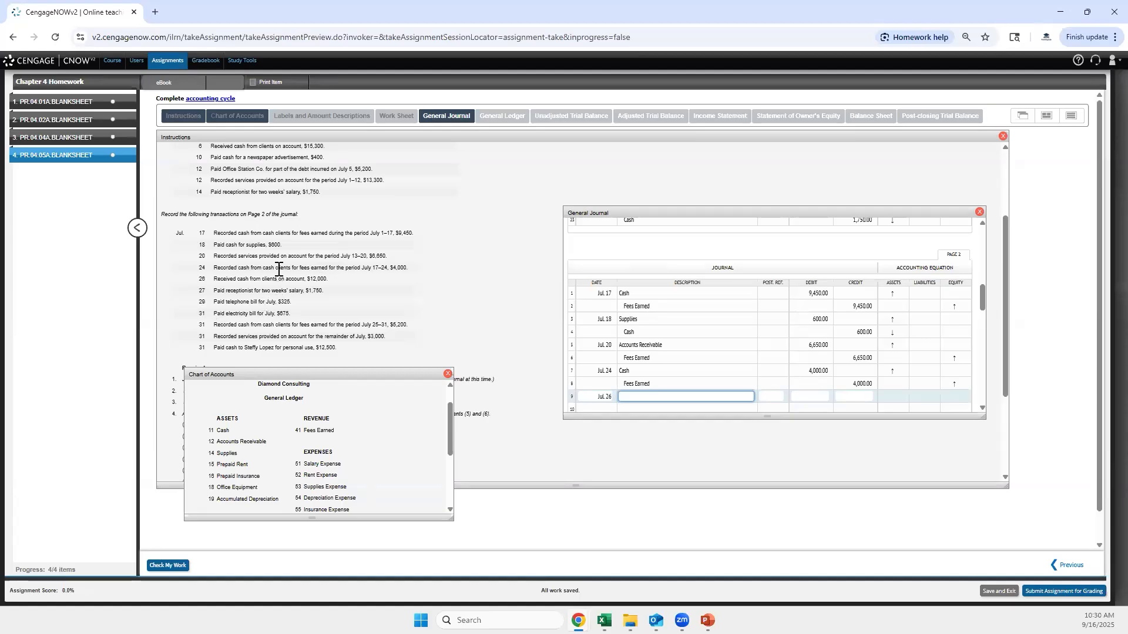
drag(300, 268, 322, 268)
click(375, 506)
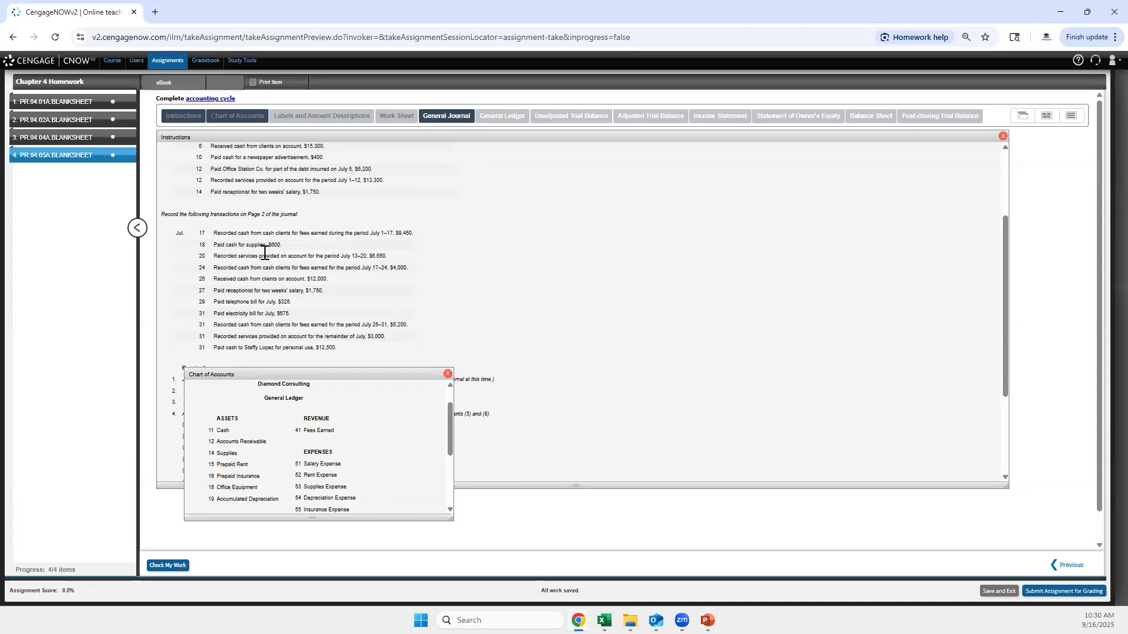
click(462, 118)
click(663, 339)
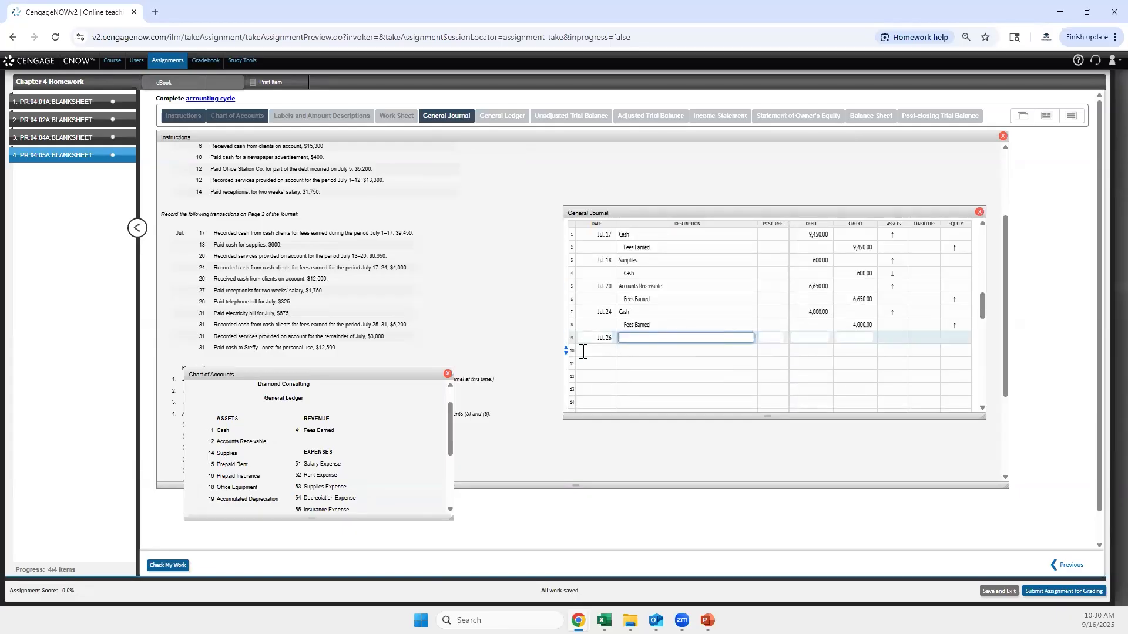
text(Cash)
key(Tab)
key(Tab)
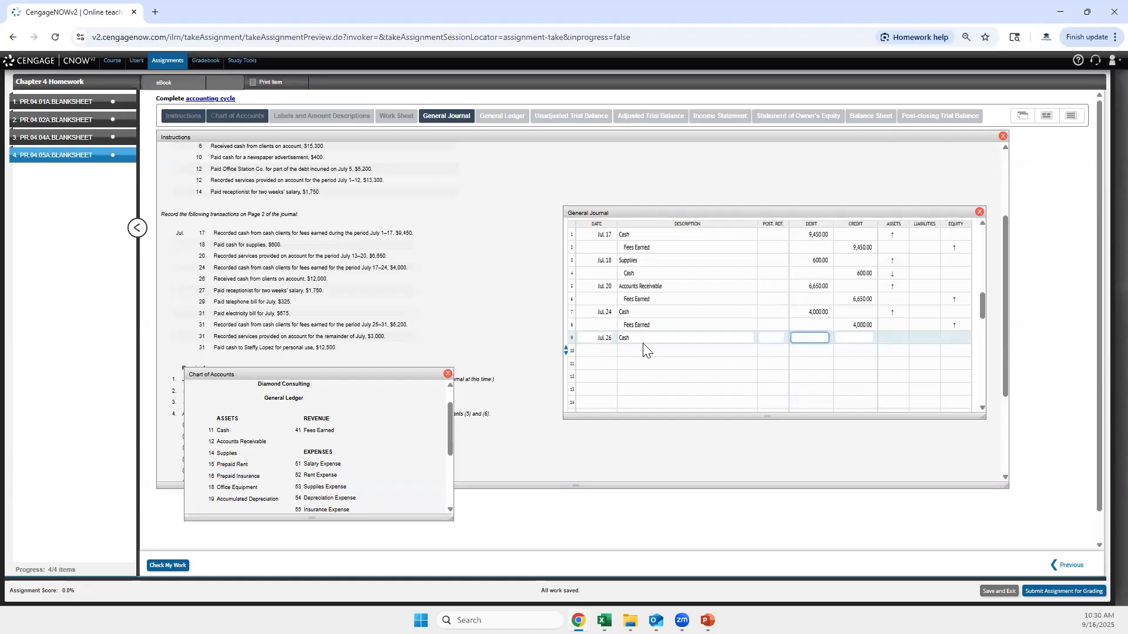
Copy the Accounts Receivable account title from line 5 into the description of Page 2, line 10.
click(668, 281)
key(ctrl+a)
key(ctrl+c)
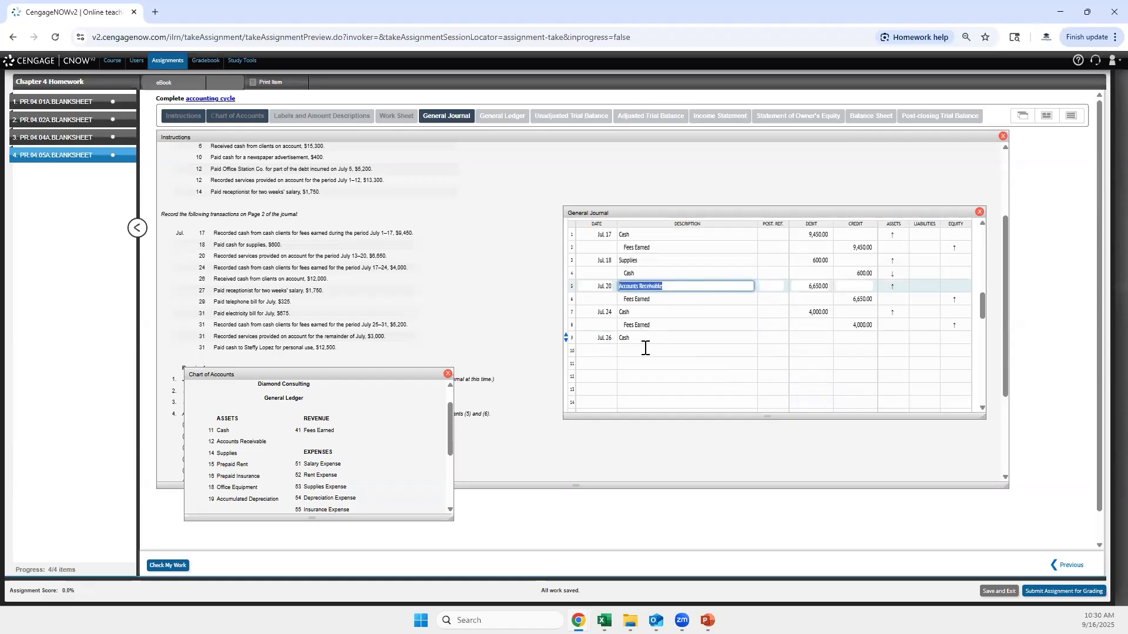
click(648, 350)
key(ctrl+v)
Fill in the July 26 entry's amounts: debit Cash 12,000 on line 9 and credit Accounts Receivable 12,000 on line 10.
click(825, 342)
text(12,000)
key(Tab)
key(Tab)
key(Tab)
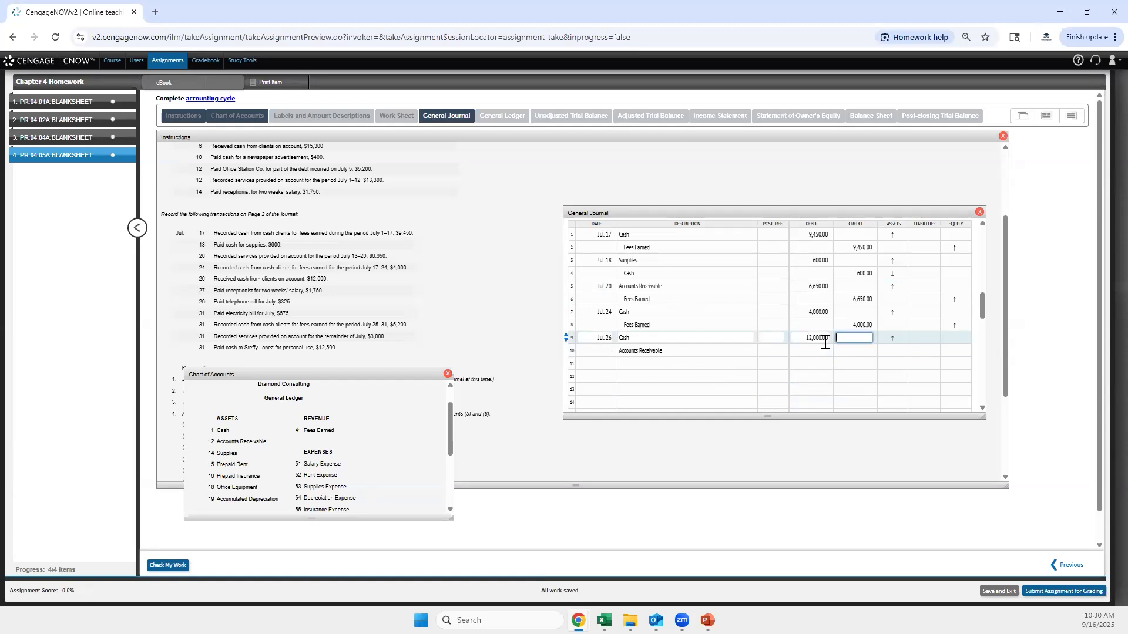
key(Tab)
key(Tab)
text(12000)
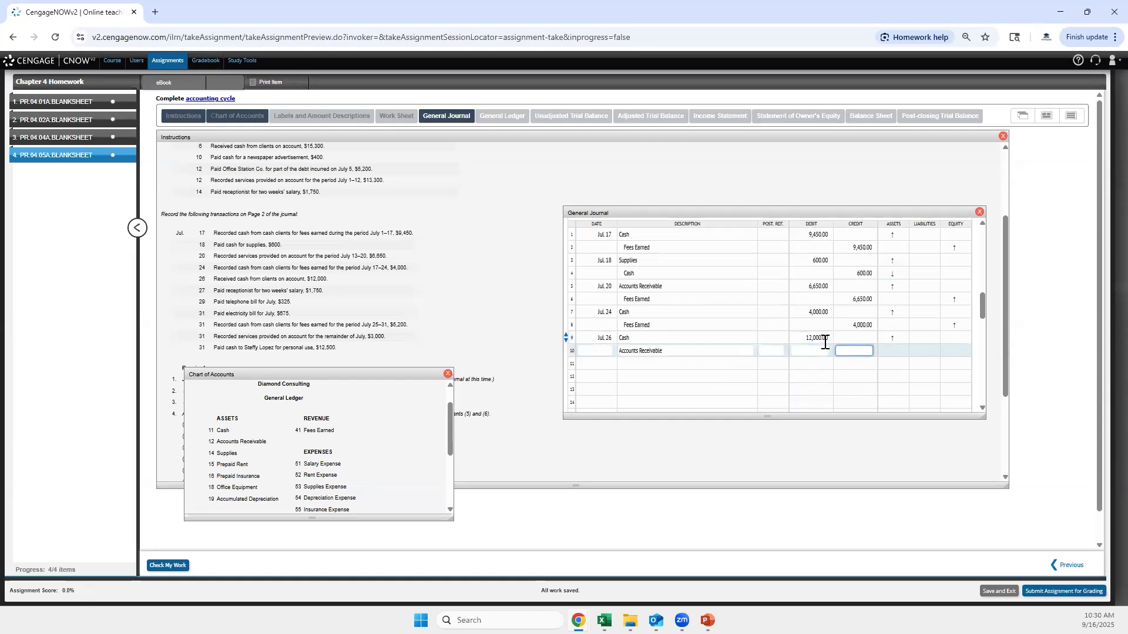
key(Tab)
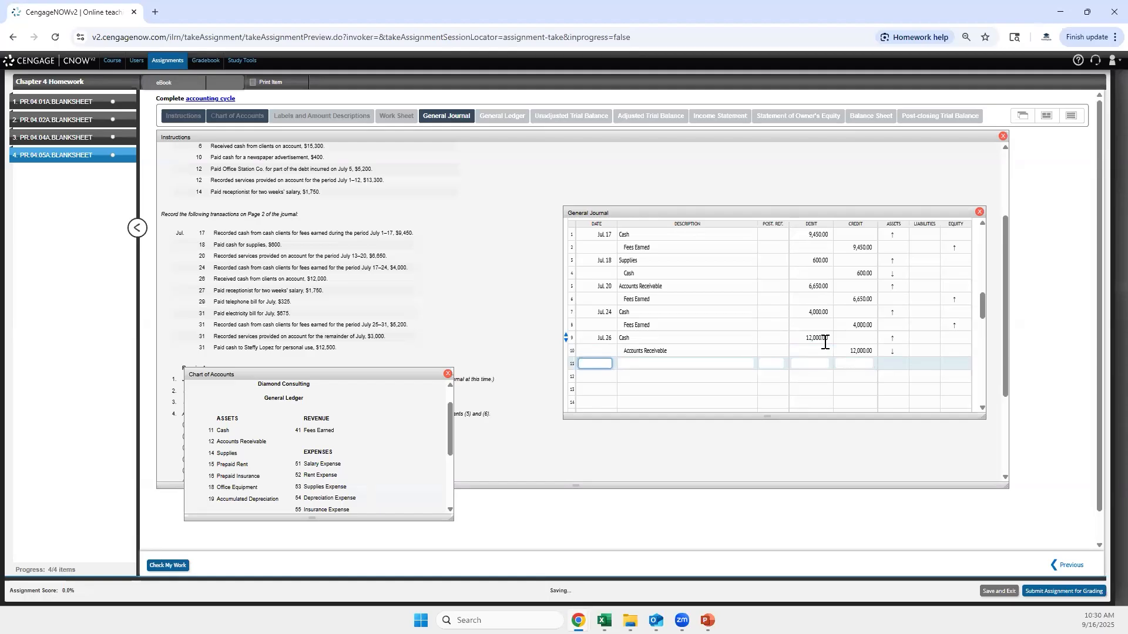
Record the receptionist's salary debit on Page 2, line 11: date Jul. 27, Salary Expense as titled in the chart of accounts, 1,750.
text(27)
key(Tab)
text(Salaries Expense)
key(Tab)
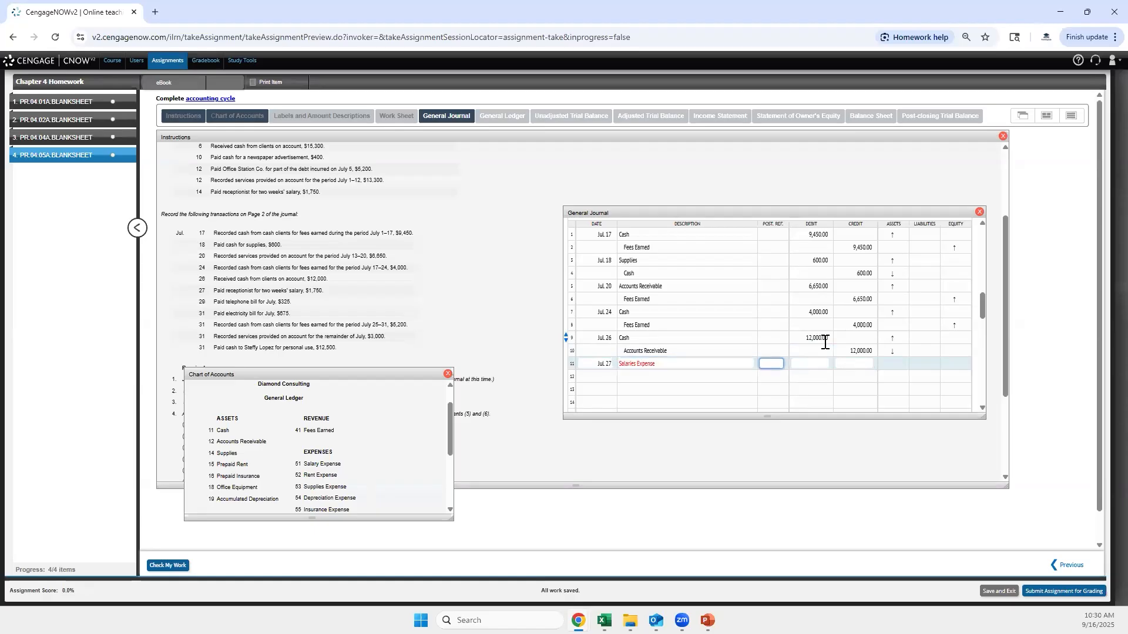
double_click(631, 364)
text(Salary)
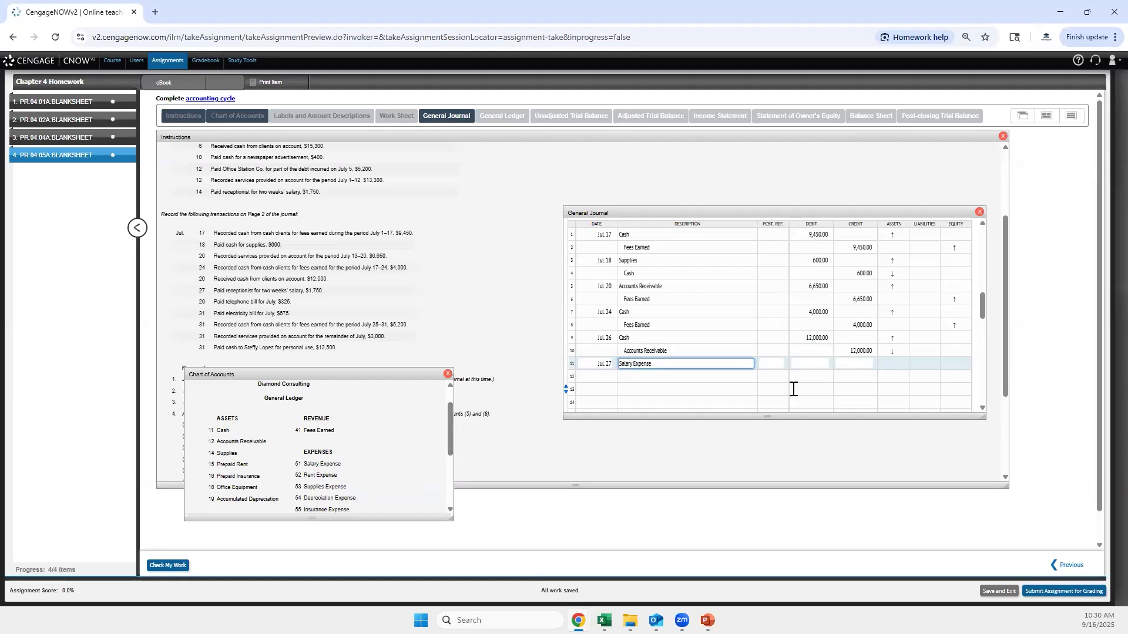
drag(341, 464, 302, 465)
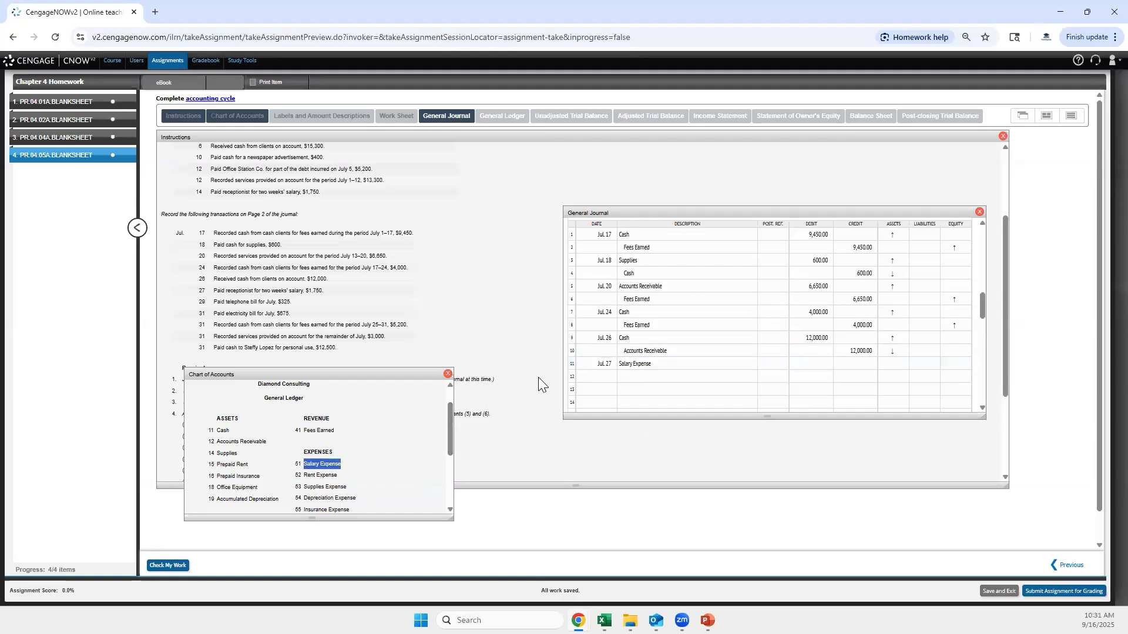
click(803, 364)
text(50)
Complete the July 27 salary entry with a credit of 1,750 to Cash on Page 2, line 12.
key(Tab)
key(Tab)
key(Tab)
key(Tab)
key(shift+Tab)
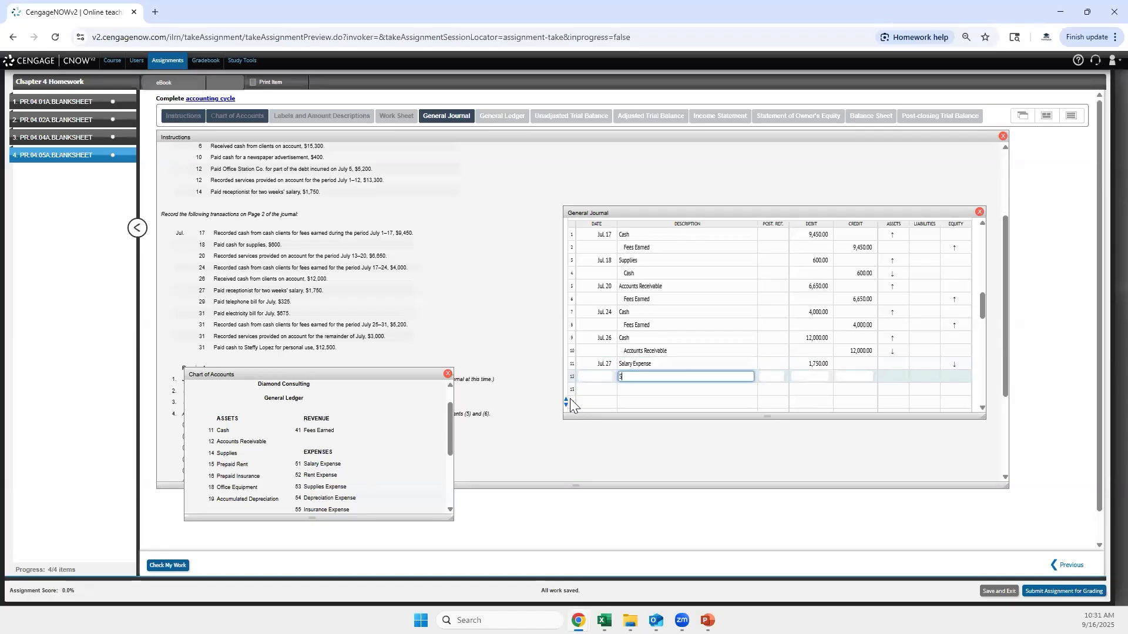
text(Cash)
key(Tab)
key(Tab)
key(Tab)
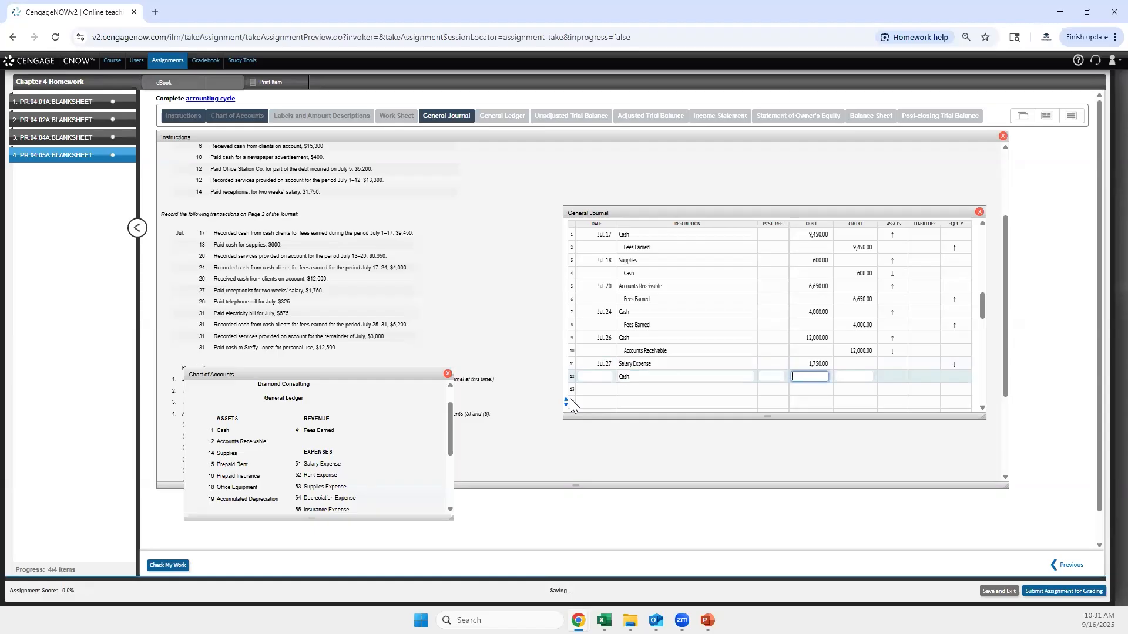
text(1,750)
key(Return)
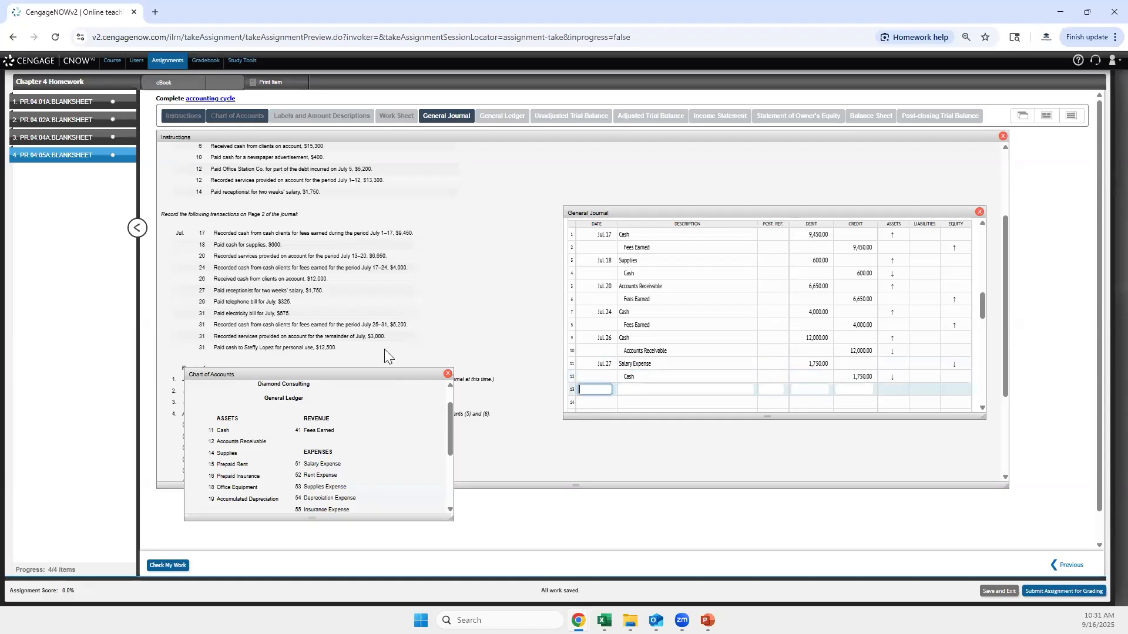
Start the telephone bill entry on Page 2, line 13 with date Jul. 29 and Miscellaneous Expense copied from the chart of accounts.
text(Jul. 28)
key(Tab)
click(604, 390)
key(BackSpace)
text(9)
key(Tab)
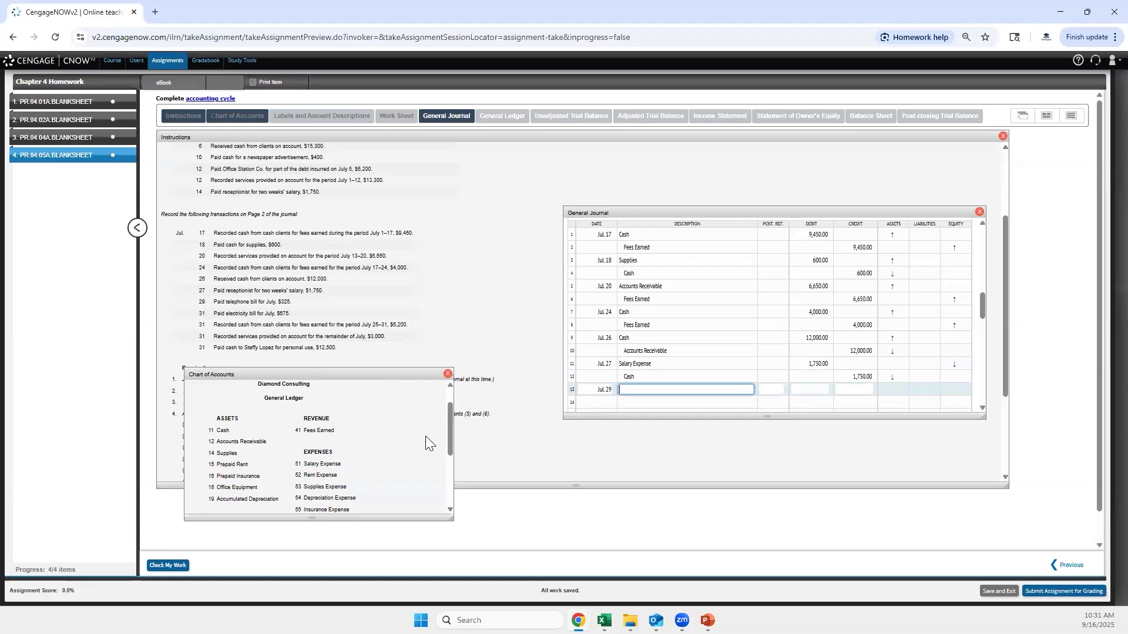
scroll(375, 474, down, 1)
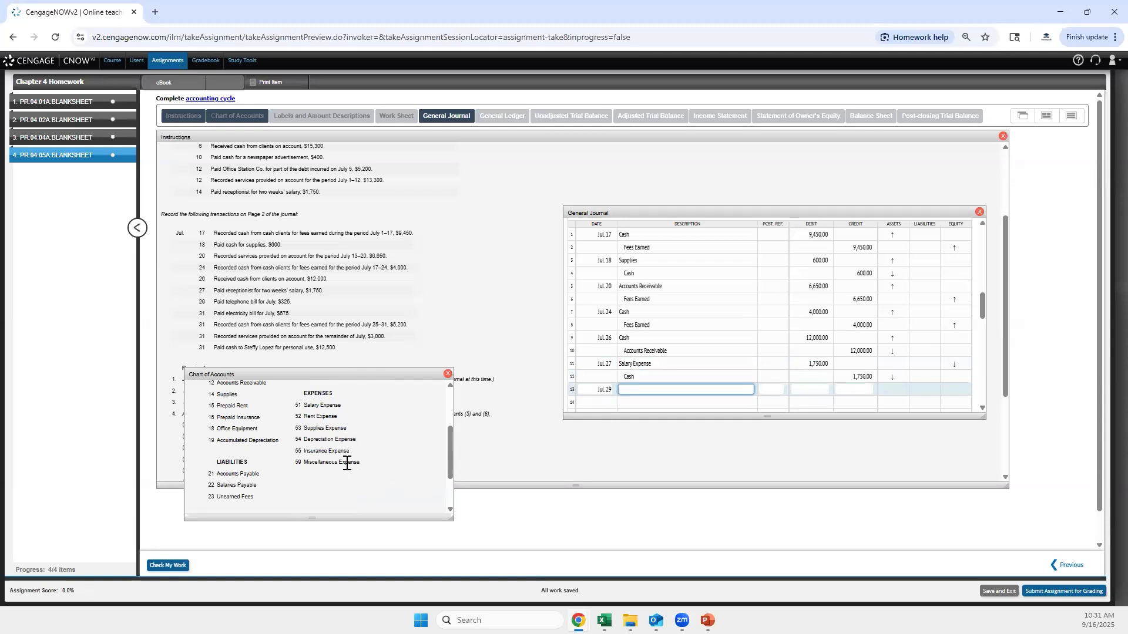
drag(360, 462, 303, 463)
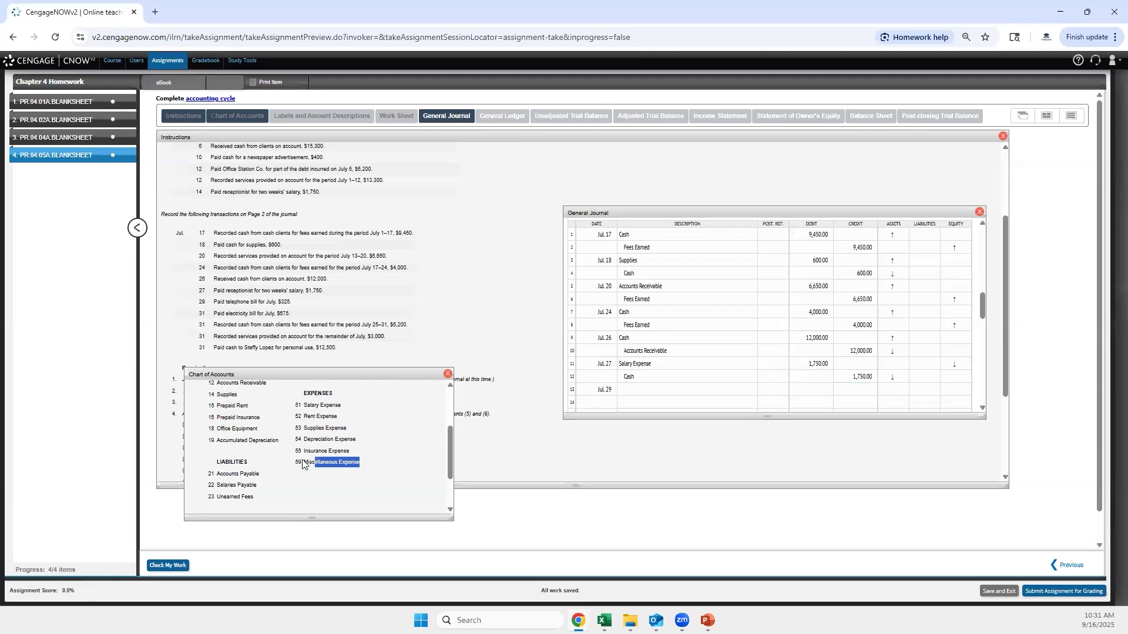
click(682, 391)
key(ctrl+v)
Start the electricity bill entry on Page 2, line 15 with date Jul. 31 and the account Miscellaneous Expense.
scroll(675, 376, down, 1)
click(666, 357)
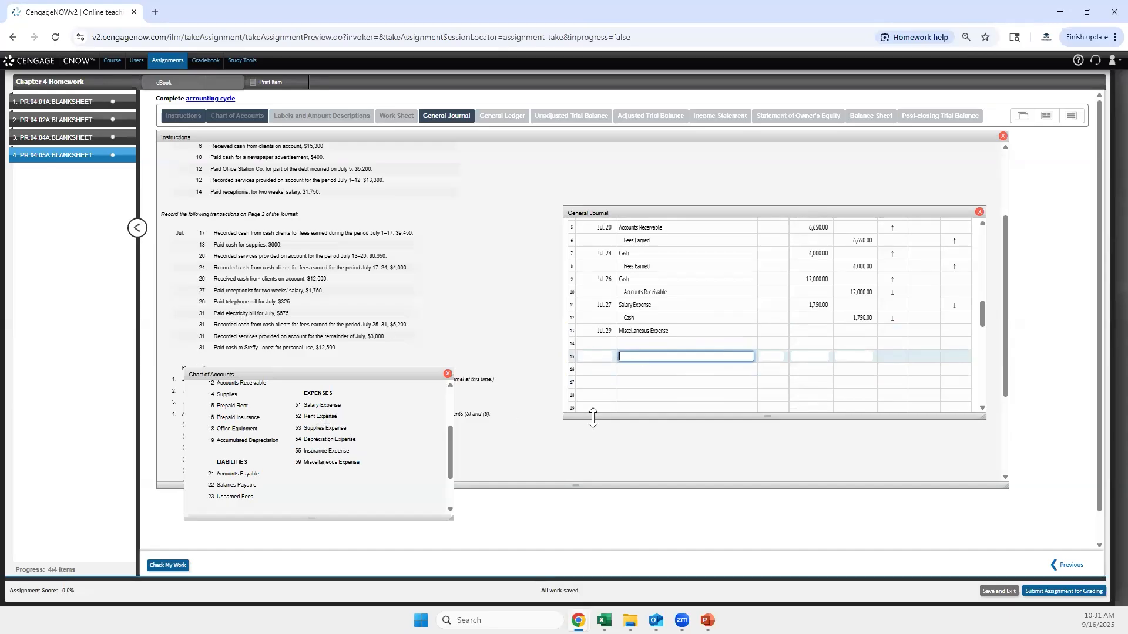
key(ctrl+v)
click(593, 357)
text(Jul)
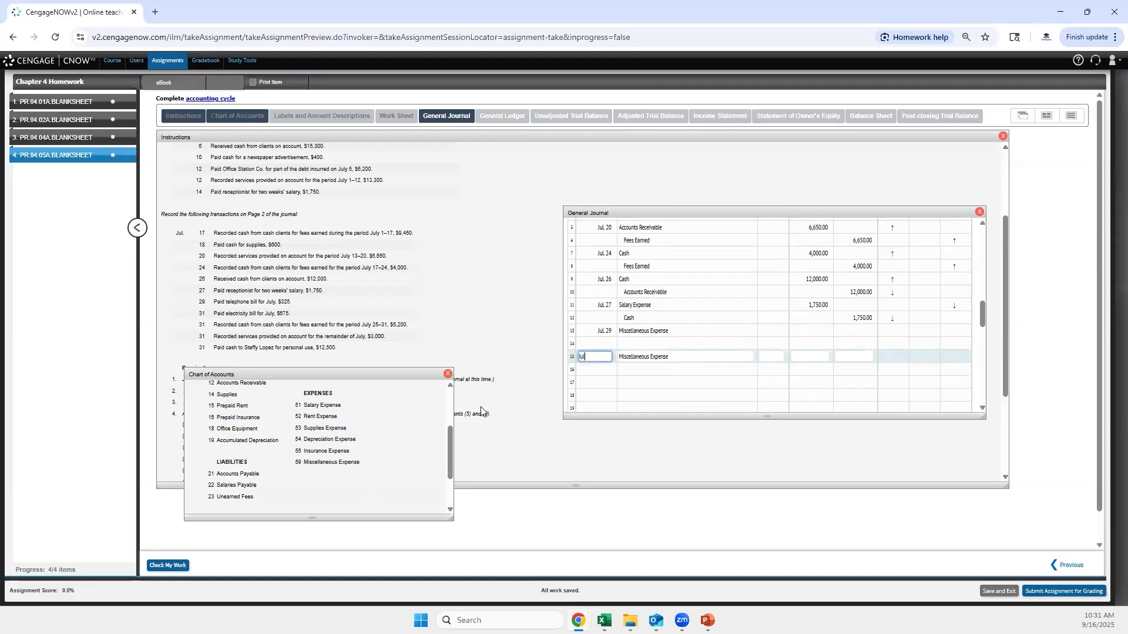
text( 31)
Enter a debit of 325 for the July 29 Miscellaneous Expense on Page 2, line 13.
click(810, 330)
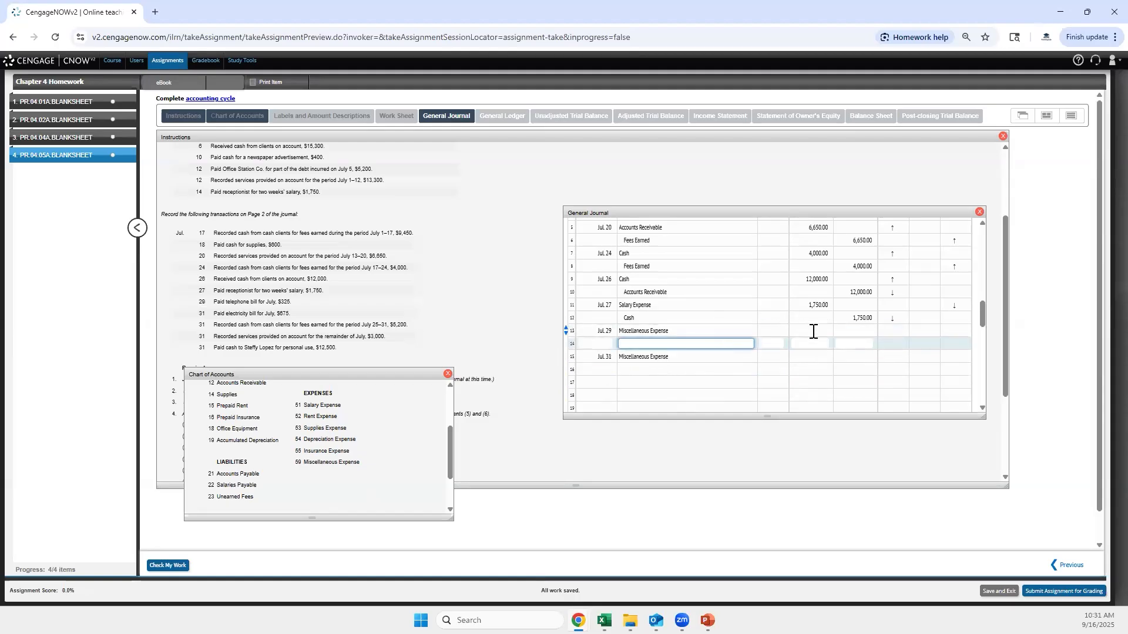
text(32)
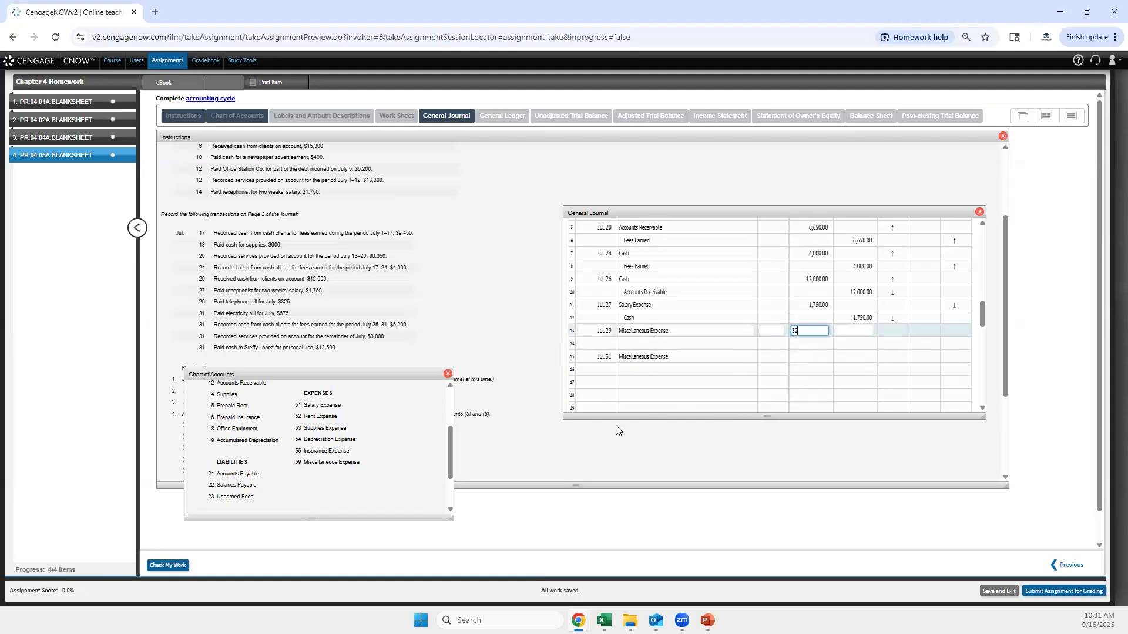
text(5)
key(Tab)
key(Tab)
key(Tab)
Complete the July 29 telephone bill entry with a credit of 325 to Cash on Page 2, line 14.
text(Cash)
key(Tab)
key(Tab)
key(Tab)
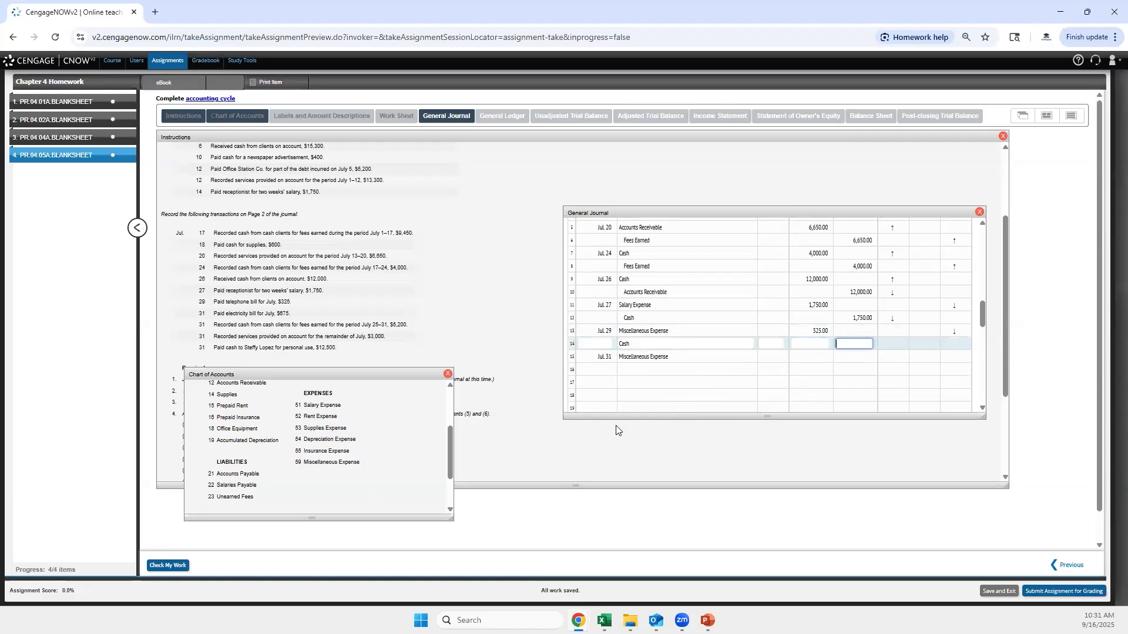
text(325)
key(Tab)
key(Tab)
key(Tab)
key(Tab)
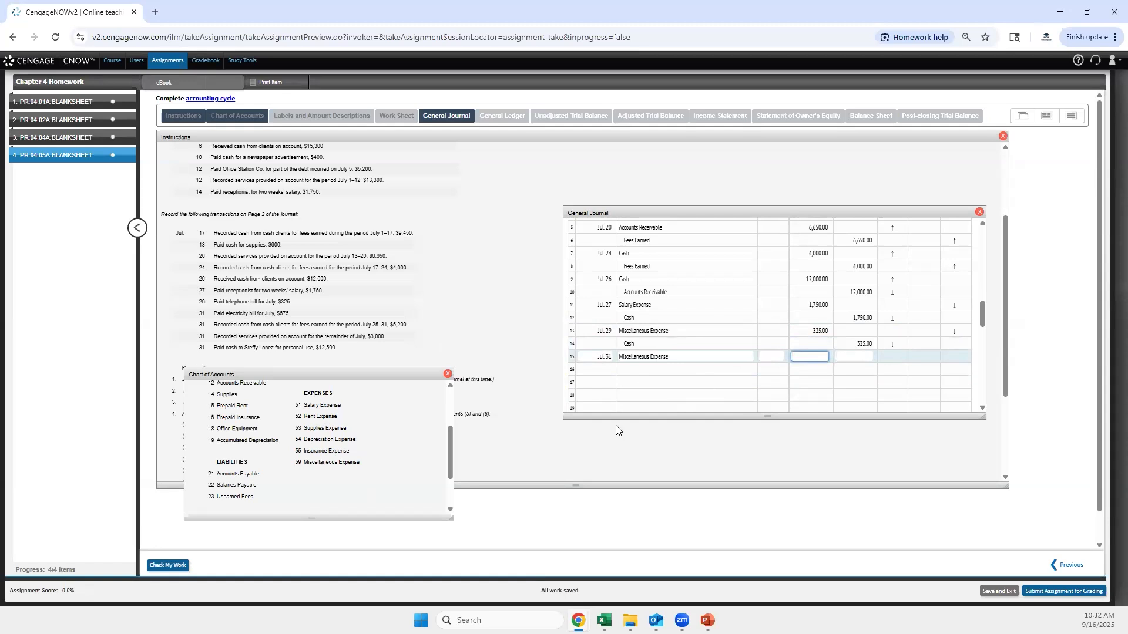
Complete the July 31 electricity bill entry on Page 2 with a 675 debit on line 15 and a 675 credit to Cash on line 16.
text(675)
key(Tab)
key(Tab)
key(Tab)
key(Tab)
key(Tab)
key(Tab)
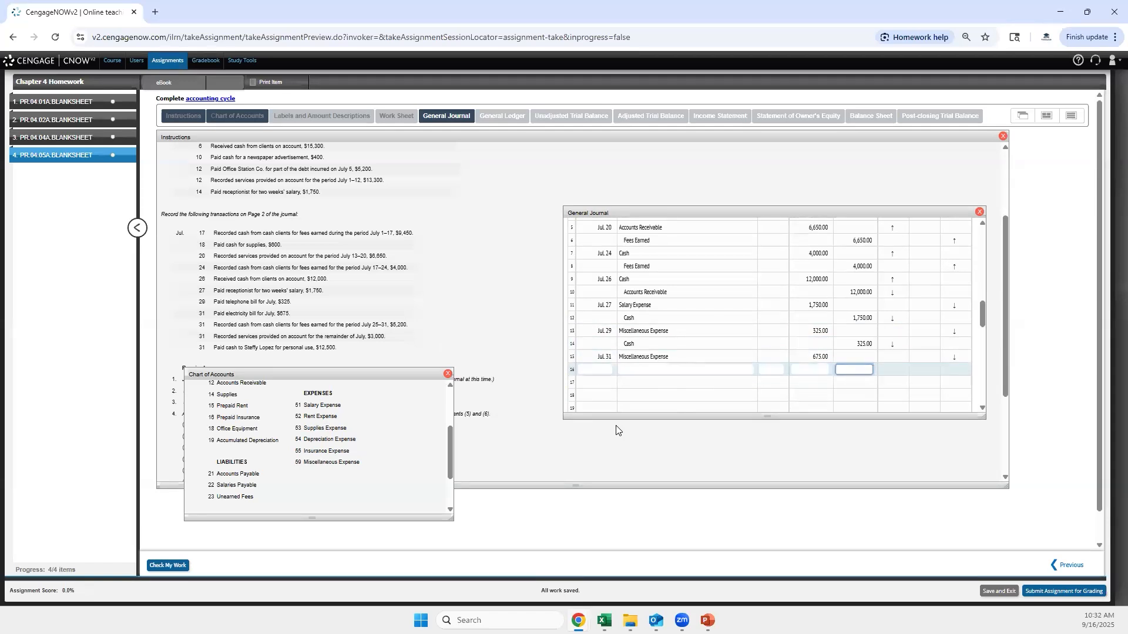
text(675)
click(662, 369)
text(Cash)
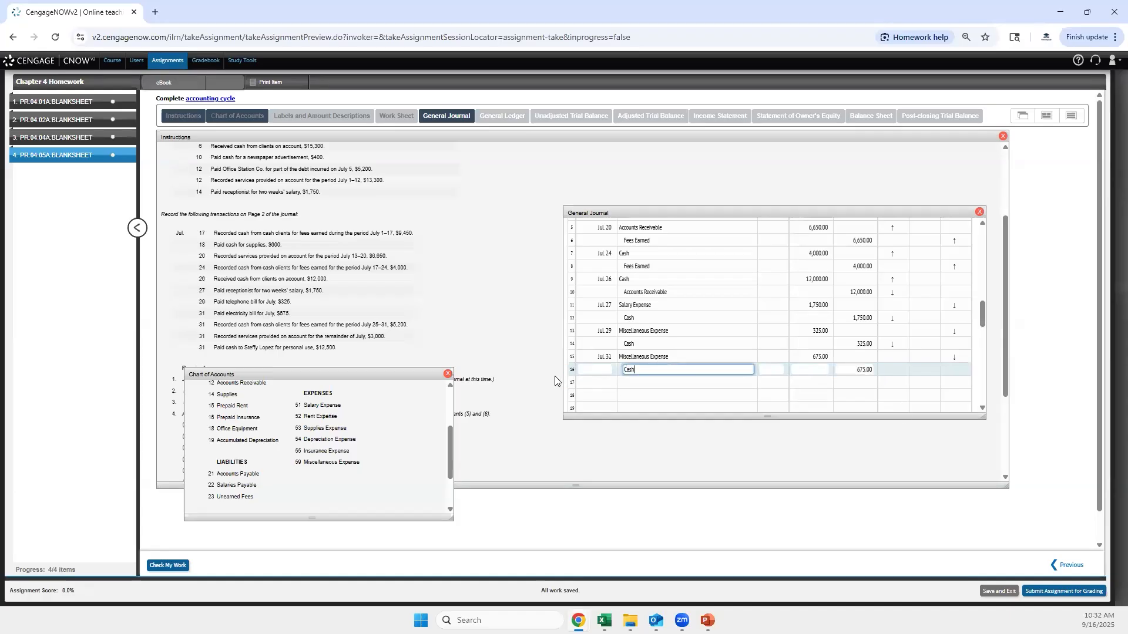
Start the services-on-account entry on Page 2, line 17 with date Jul. 31 and a 3,000 debit to Accounts Receivable.
click(599, 381)
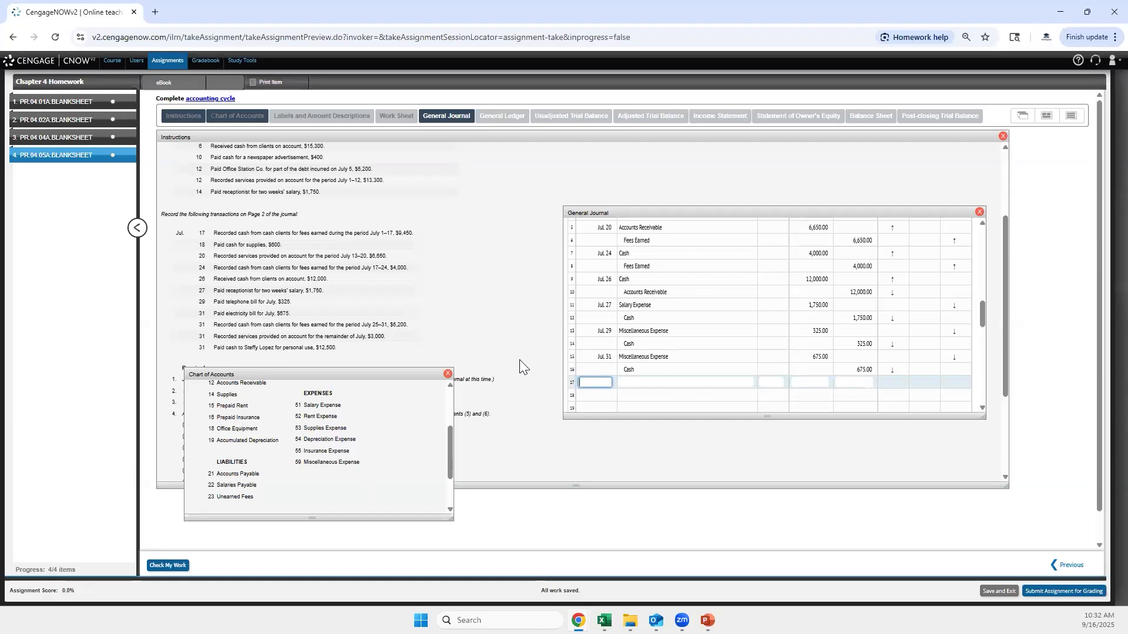
text(Jul. 31)
key(Tab)
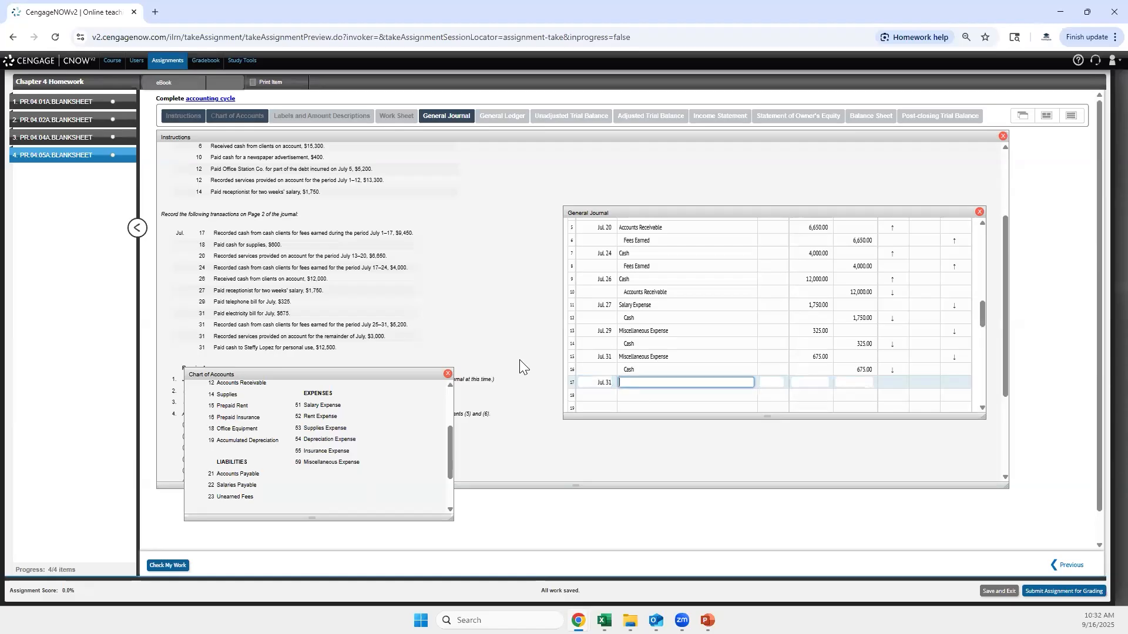
text(Accounts Reca)
key(BackSpace)
text(eivable)
key(Tab)
key(Tab)
text(300)
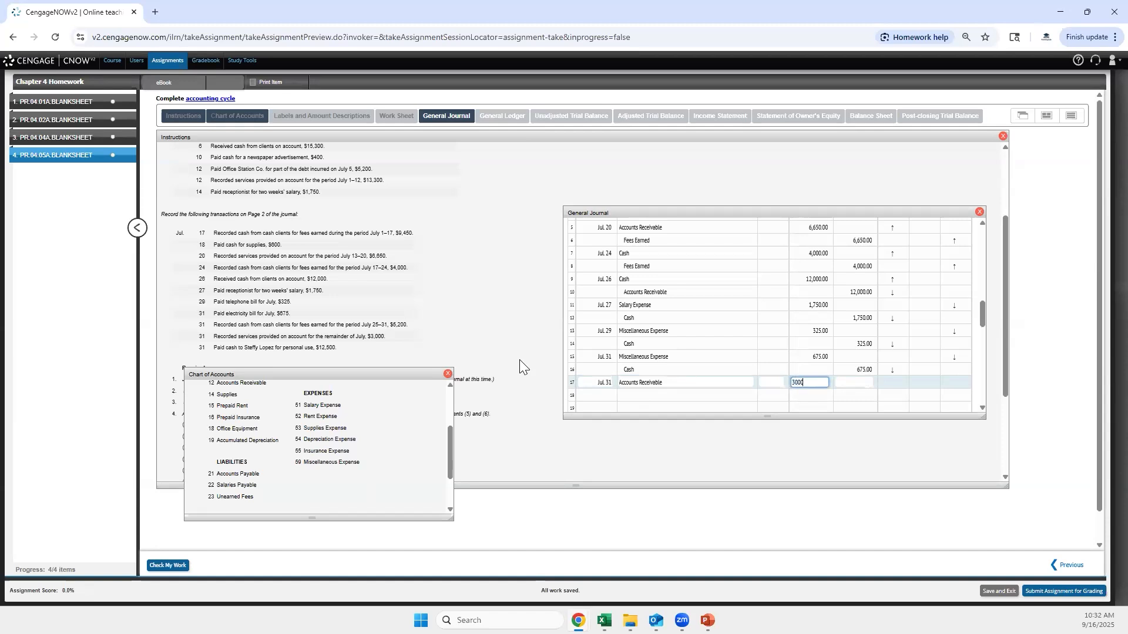
Complete the July 31 services-on-account entry with a 3,000 credit to Fees Earned on Page 2, line 18.
key(Return)
text(Fees earn)
key(Tab)
key(Tab)
key(Tab)
text(3000)
key(Return)
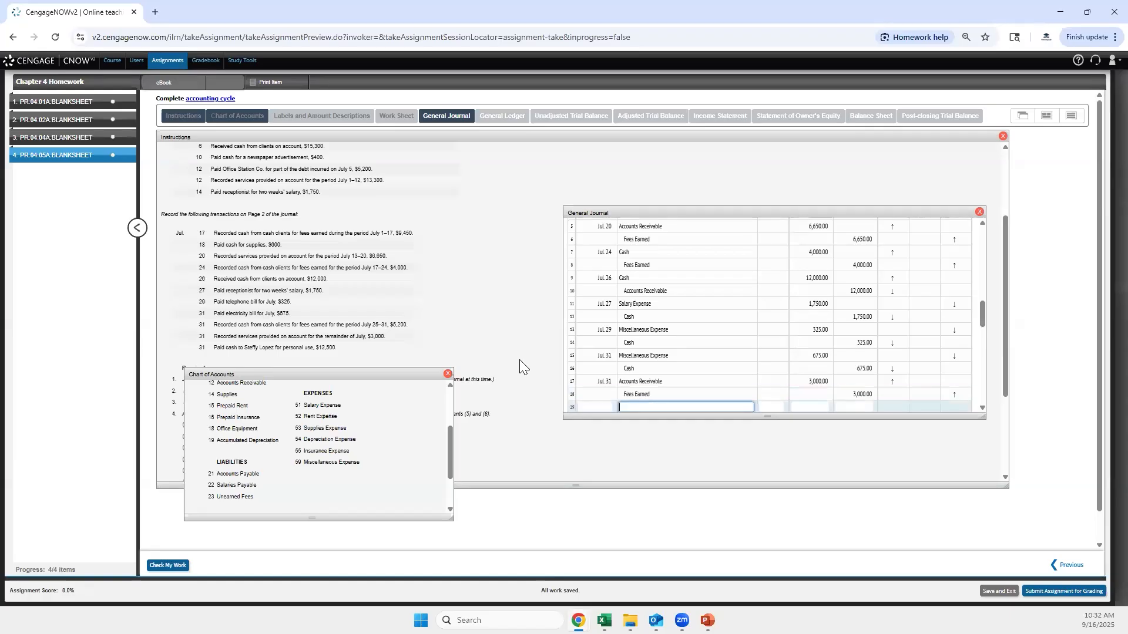
Start the owner's withdrawal entry on Page 2, line 19 with date Jul. 31 and the owner's Drawing account copied from the chart of accounts.
text(Jul. 31)
key(Tab)
scroll(285, 228, down, 1)
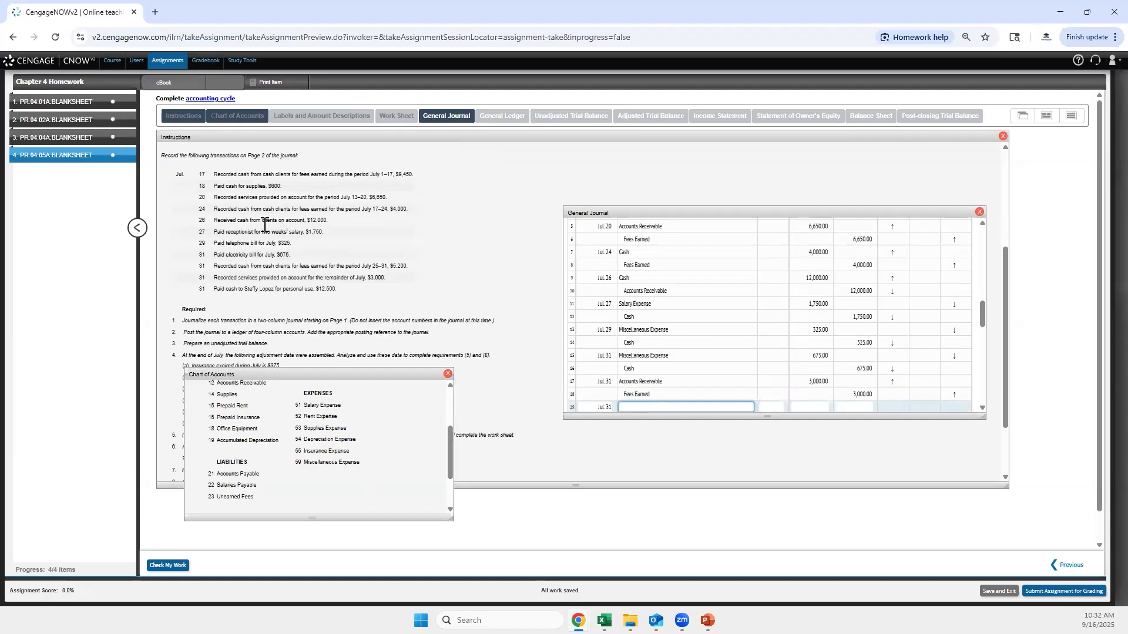
scroll(242, 204, up, 1)
scroll(682, 331, down, 1)
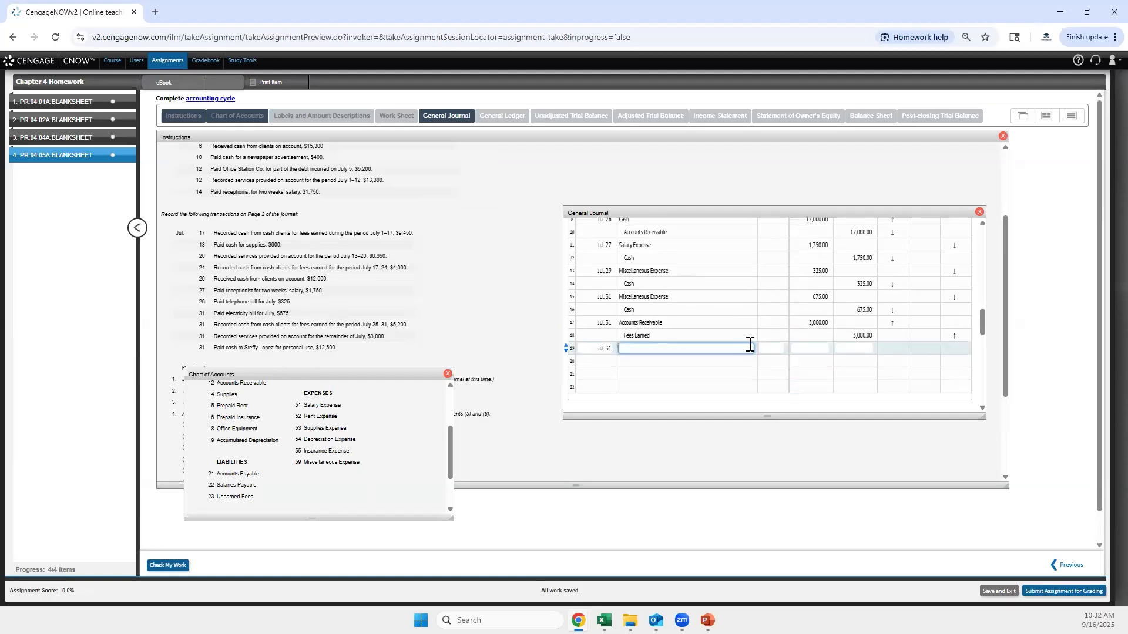
scroll(372, 323, down, 1)
scroll(372, 323, up, 1)
scroll(267, 477, down, 1)
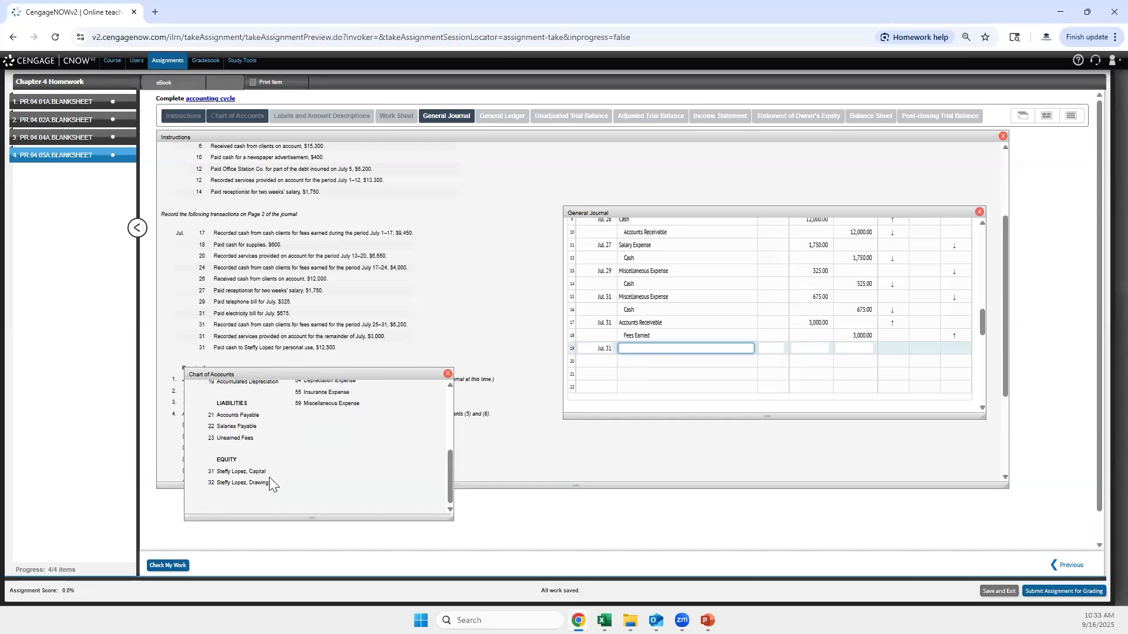
click(263, 484)
drag(263, 484, 220, 482)
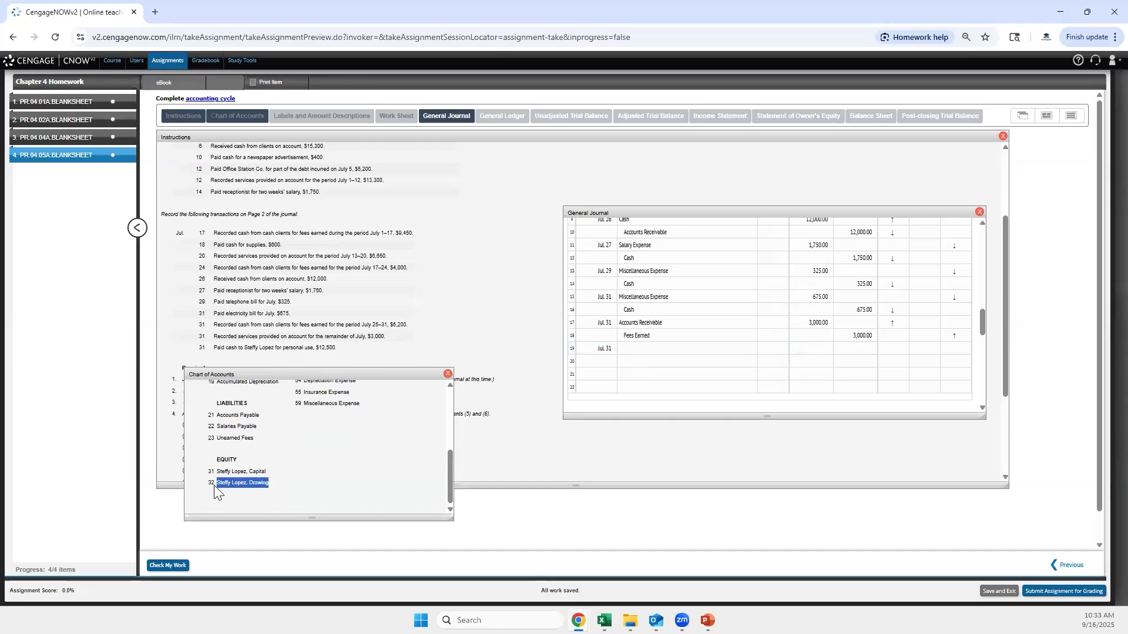
click(680, 350)
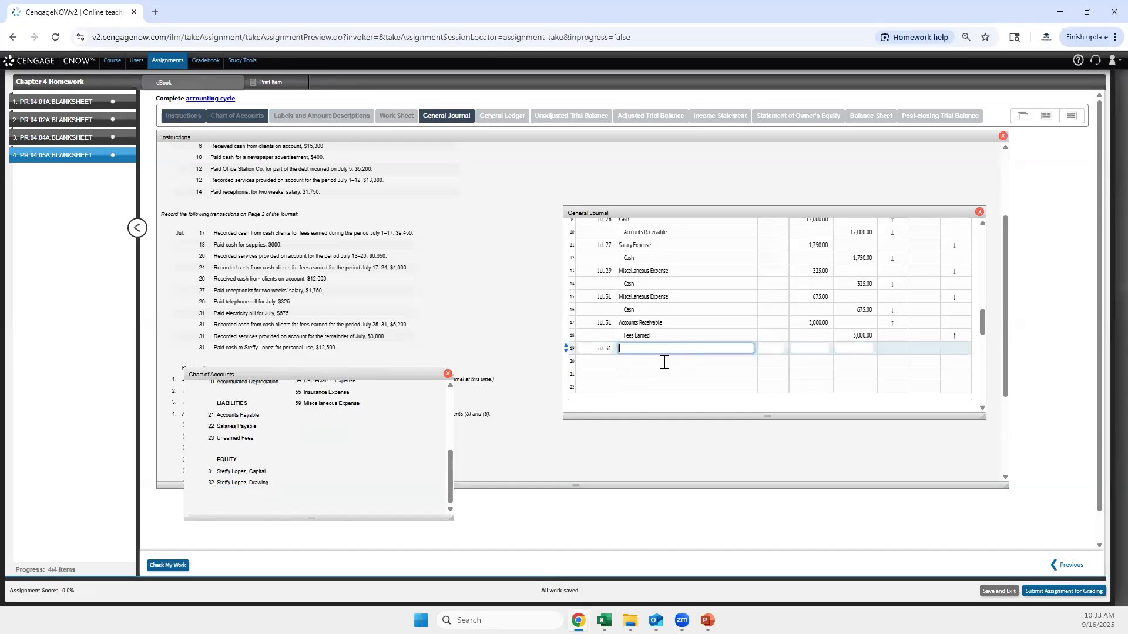
text(Steffy Lopez, Drawing)
Enter Cash as the account on Page 2, line 20, and bring the General Journal back in front of the instructions.
click(691, 363)
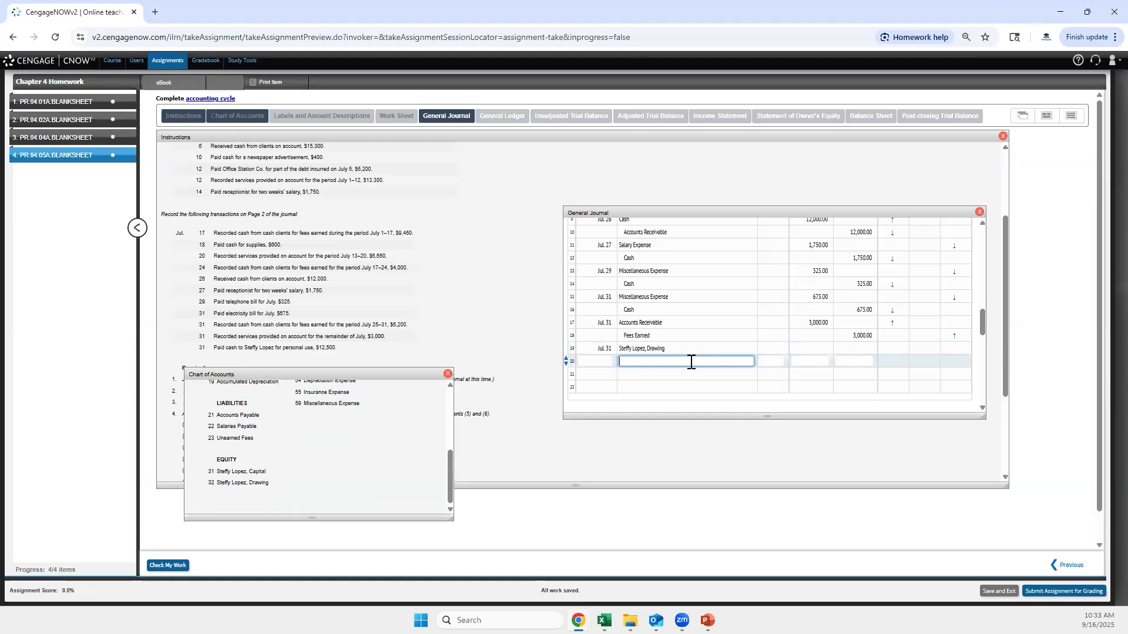
text(Cash)
key(Tab)
key(Tab)
key(Tab)
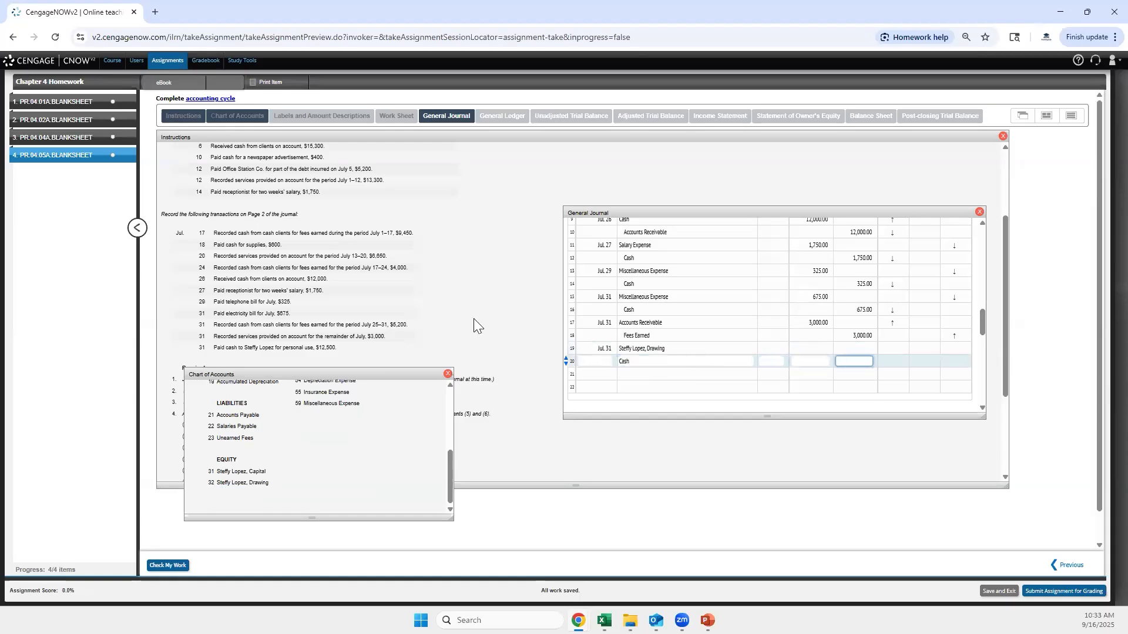
double_click(324, 348)
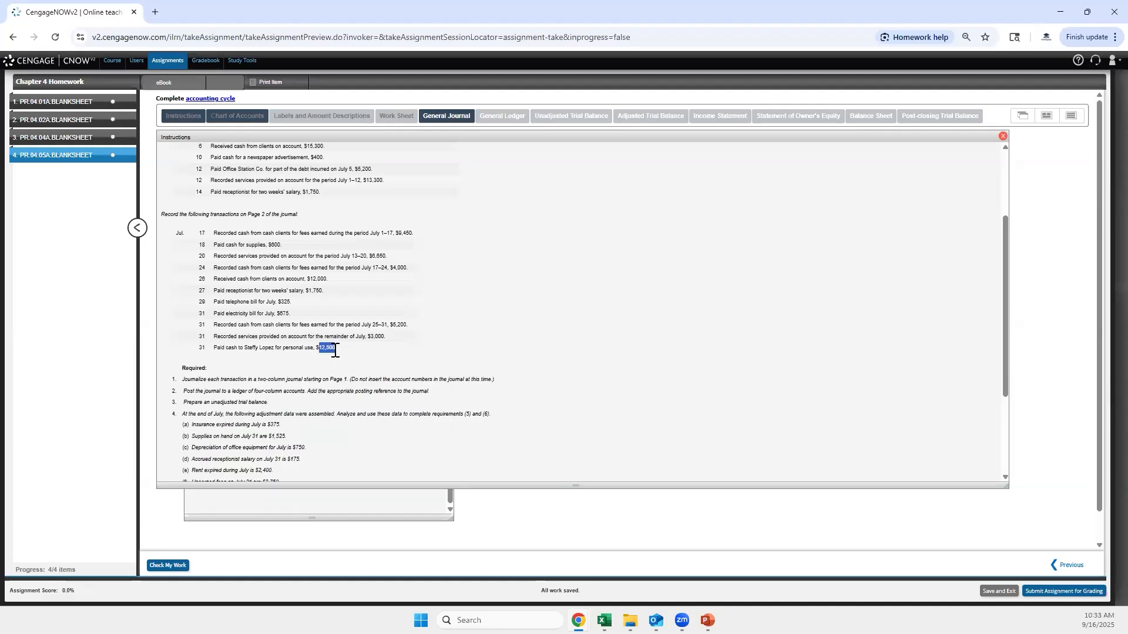
click(523, 126)
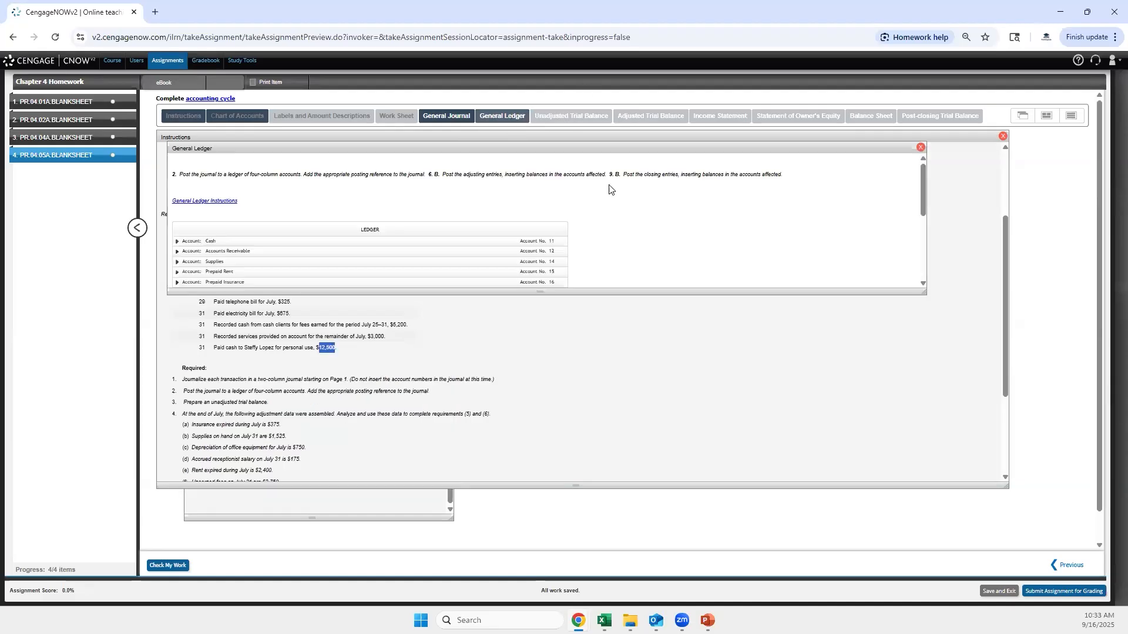
click(448, 117)
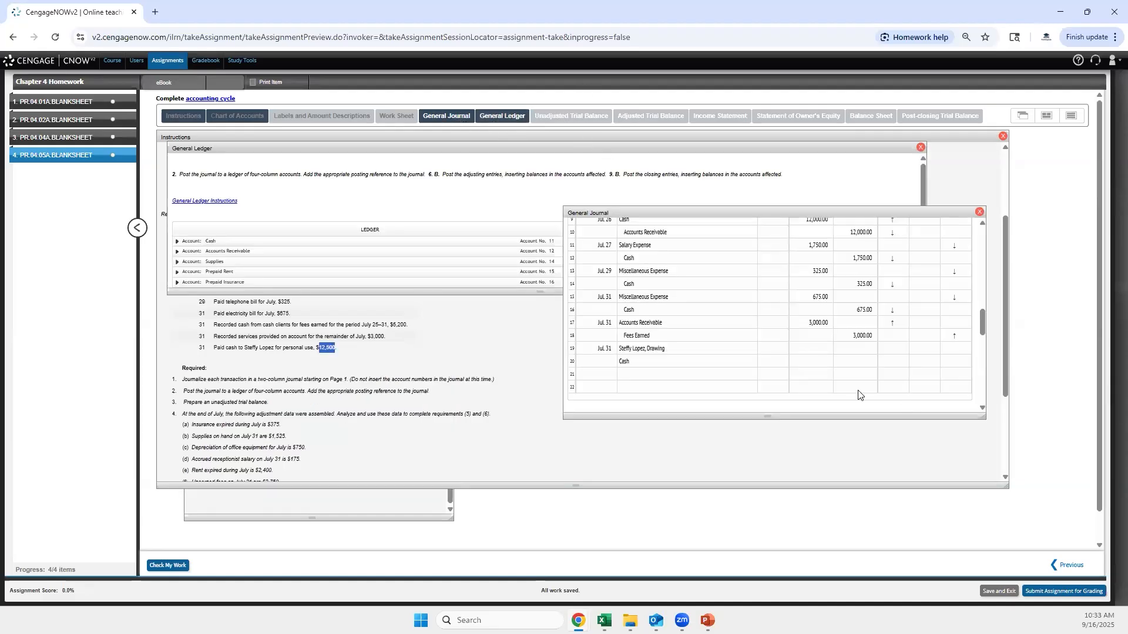
Enter a 12,500 debit for the owner's Drawing account on line 19 and a 125,000 credit for Cash on line 20.
click(823, 349)
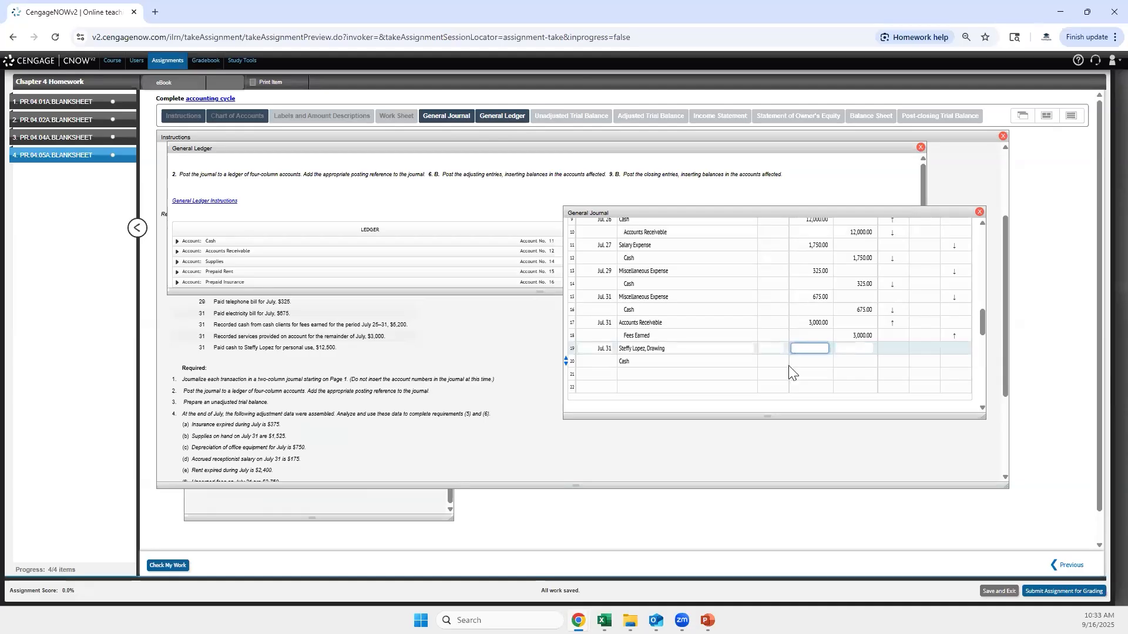
text(12,500)
key(Tab)
key(Tab)
key(Tab)
key(Tab)
key(Tab)
key(Tab)
text(125000)
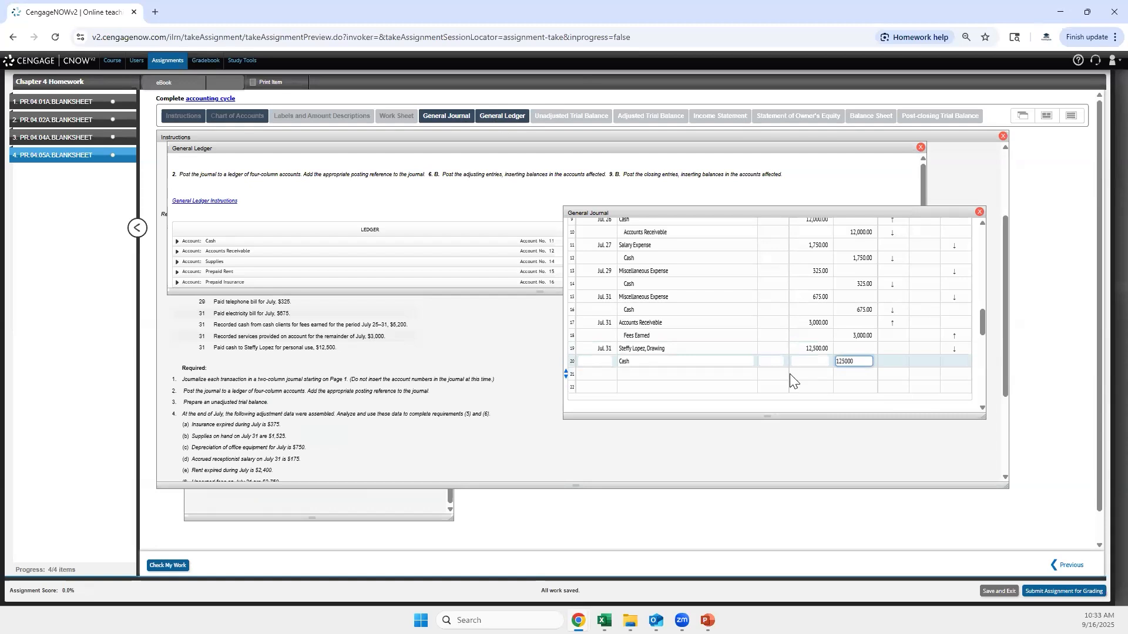
Compare the Page 2 July 31 journal entries with the transaction list in the instructions.
click(789, 373)
click(624, 373)
scroll(739, 325, down, 1)
scroll(732, 333, up, 2)
scroll(721, 350, down, 1)
scroll(721, 349, up, 1)
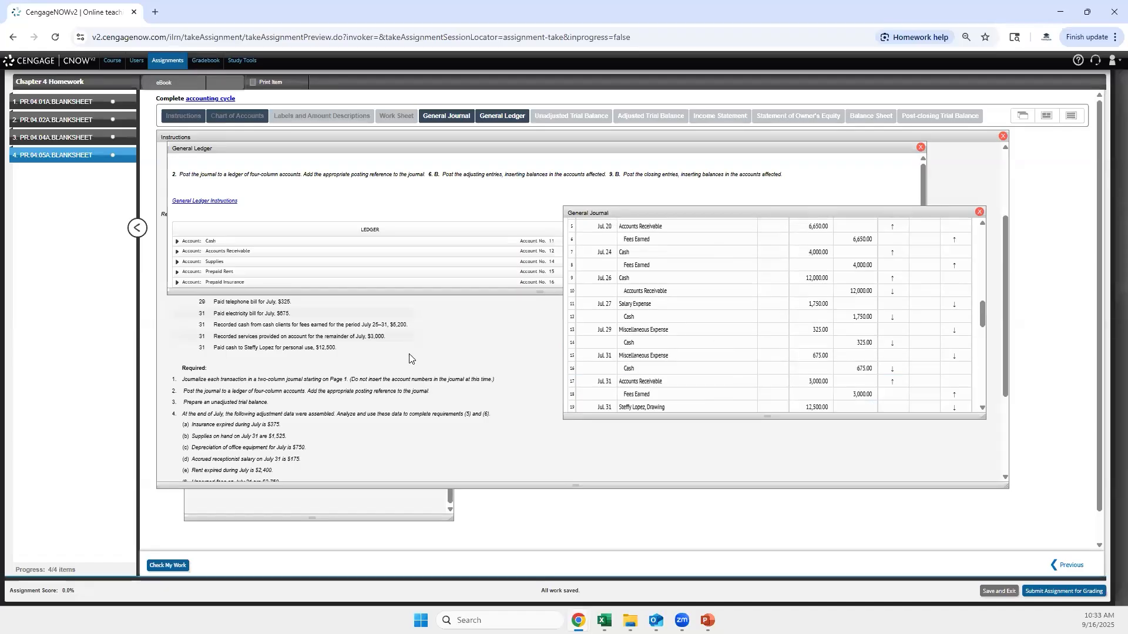
scroll(288, 317, down, 1)
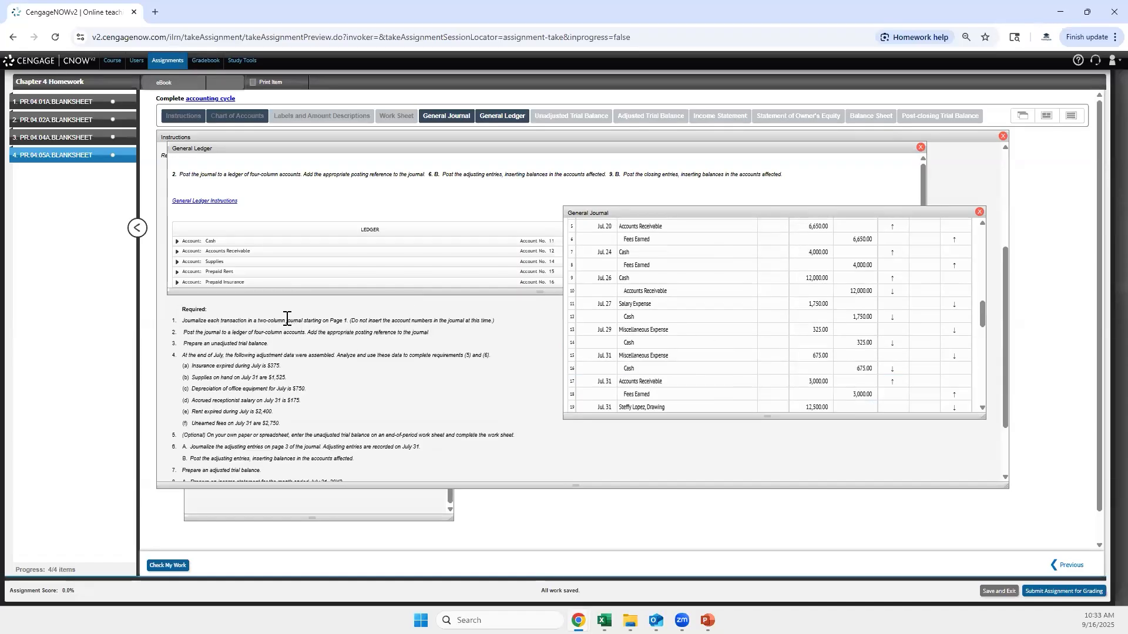
scroll(320, 348, up, 1)
scroll(647, 357, down, 1)
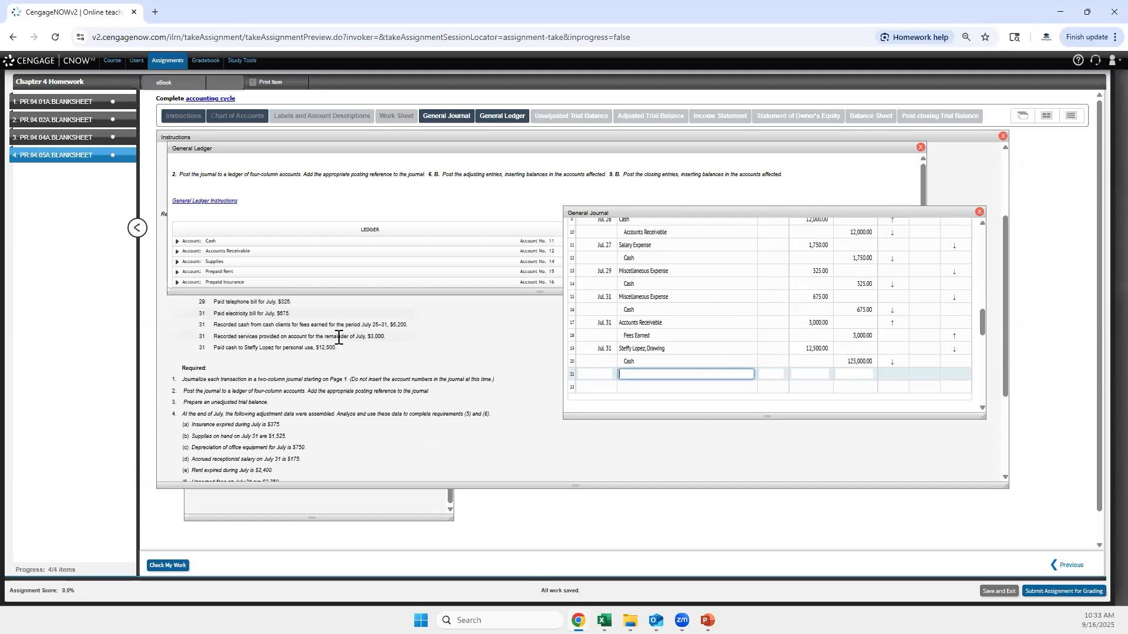
Move the owner's Drawing account from line 19 to line 21 and date that line Jul. 31.
click(609, 360)
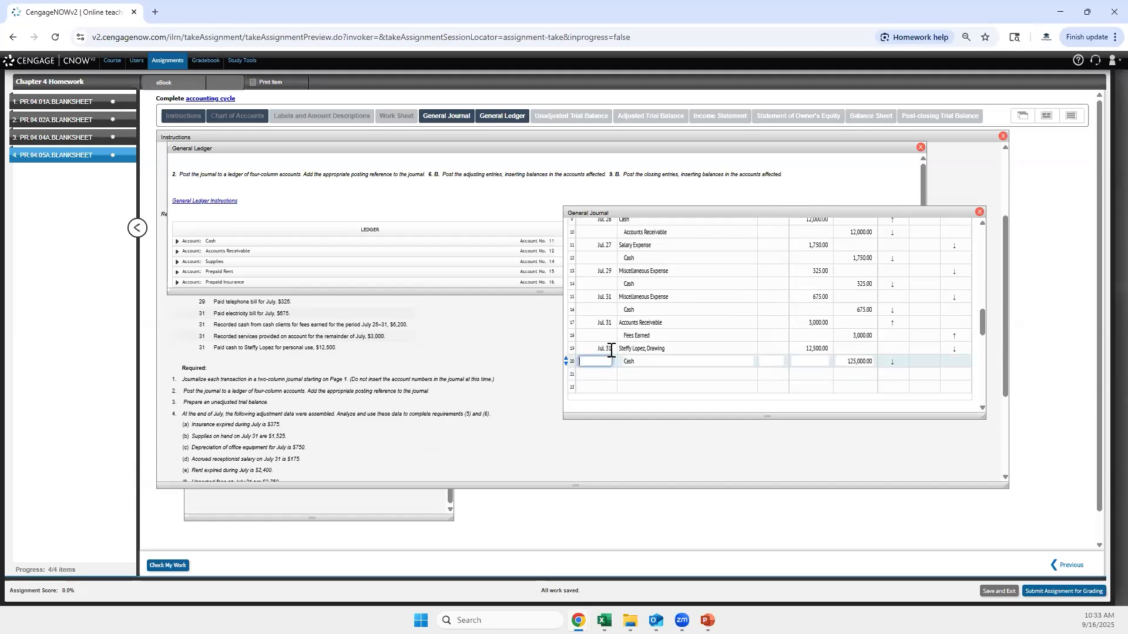
click(611, 349)
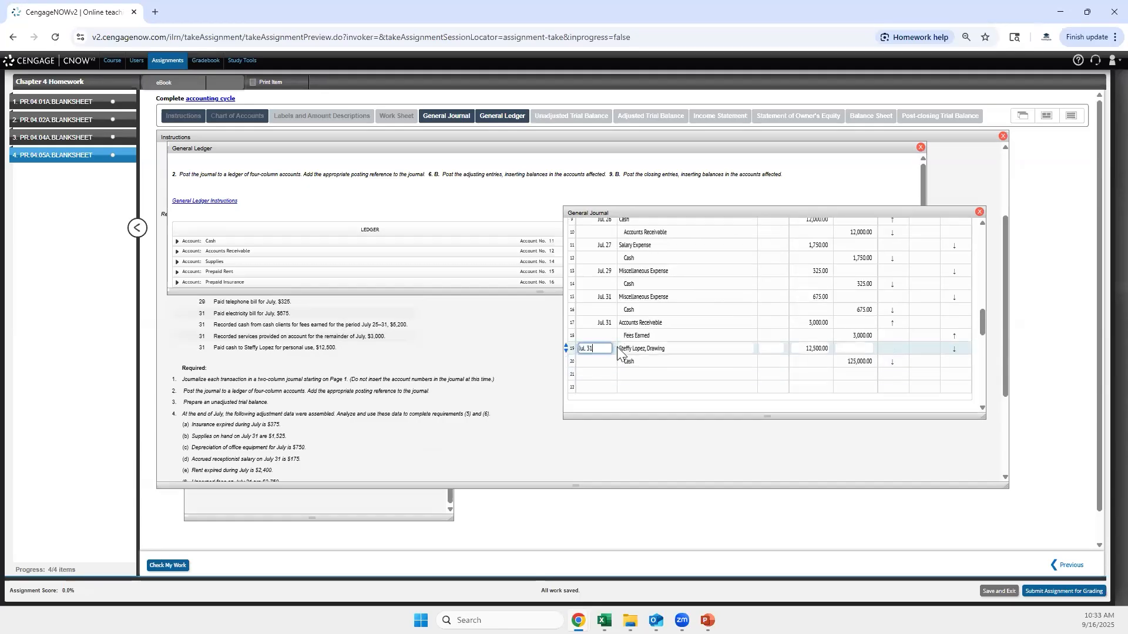
click(598, 375)
text(Jul. 31)
click(672, 349)
key(ctrl+a)
key(ctrl+x)
click(646, 374)
key(ctrl+v)
Move the Cash account of the owner's withdrawal entry from line 20 to line 22.
click(646, 361)
key(ctrl+a)
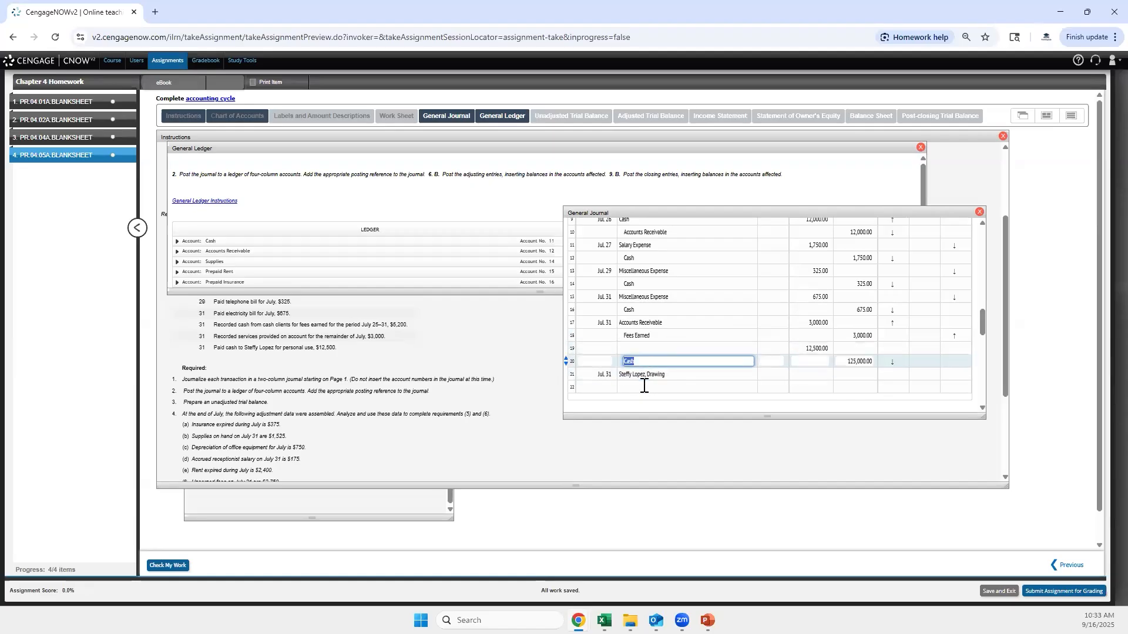
key(ctrl+x)
click(644, 387)
key(ctrl+v)
Move the withdrawal entry's 12,500 debit to line 21 and its 125,000 credit to line 22.
click(817, 348)
key(ctrl+a)
key(ctrl+x)
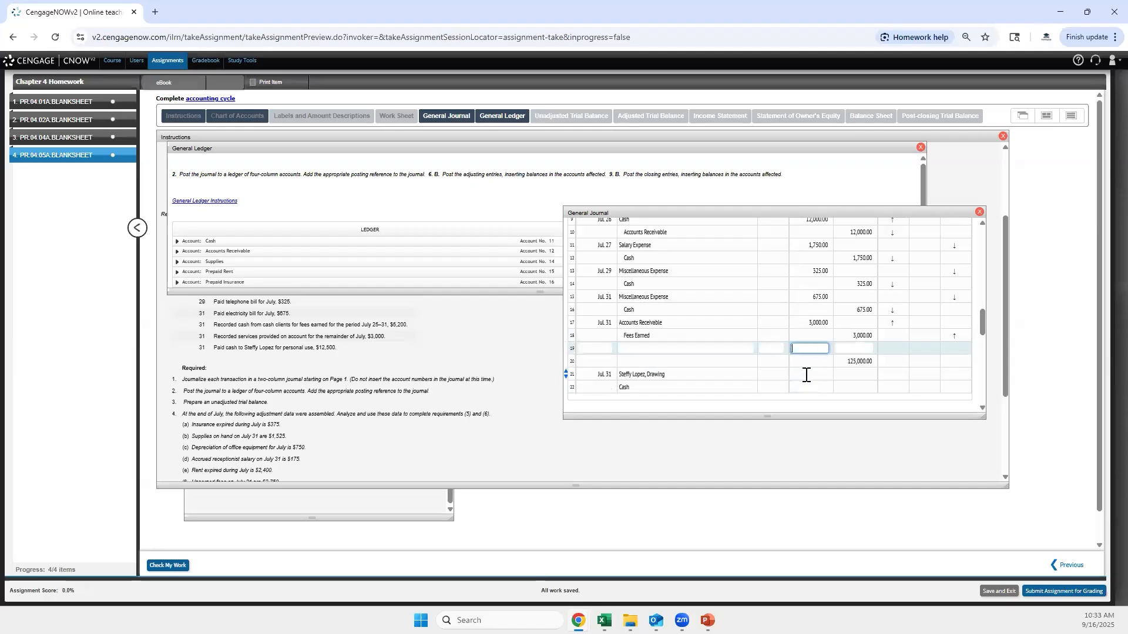
click(806, 375)
key(ctrl+v)
click(859, 361)
key(ctrl+a)
key(ctrl+x)
click(848, 388)
key(ctrl+v)
Move the services-on-account amounts down two lines, placing the 3,000 debit on line 19 and the 3,000 credit on line 20.
click(818, 322)
key(ctrl+a)
key(ctrl+x)
click(810, 348)
key(ctrl+v)
click(854, 335)
key(ctrl+a)
key(ctrl+x)
click(854, 361)
key(ctrl+v)
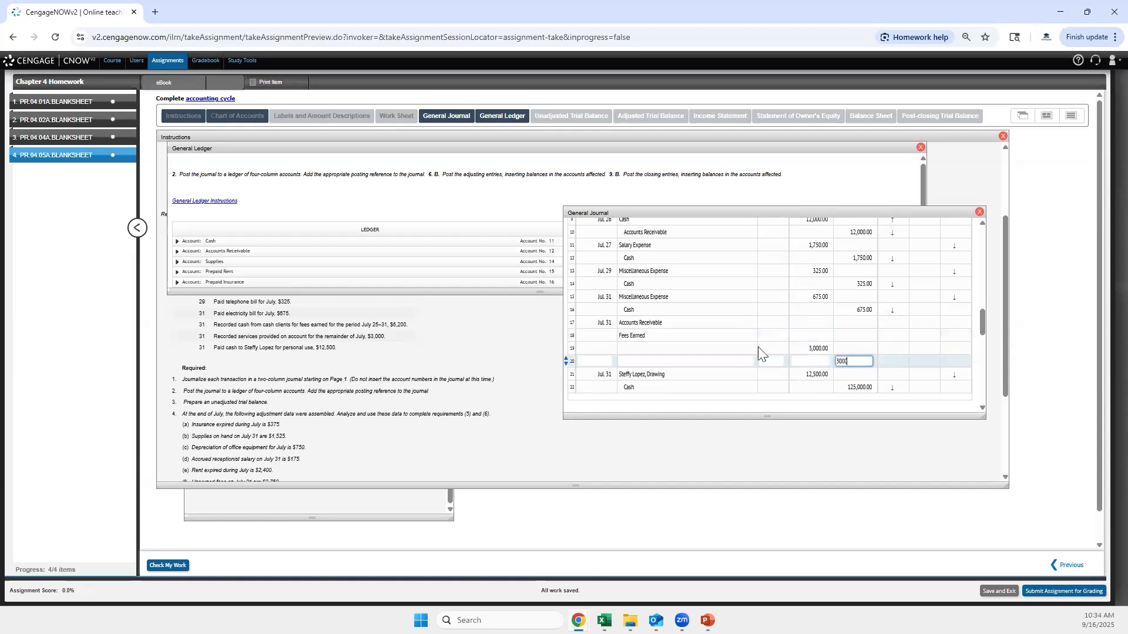
Move Accounts Receivable from line 17 to line 19 and copy Fees Earned from line 18 to line 20.
click(672, 322)
key(ctrl+a)
key(ctrl+x)
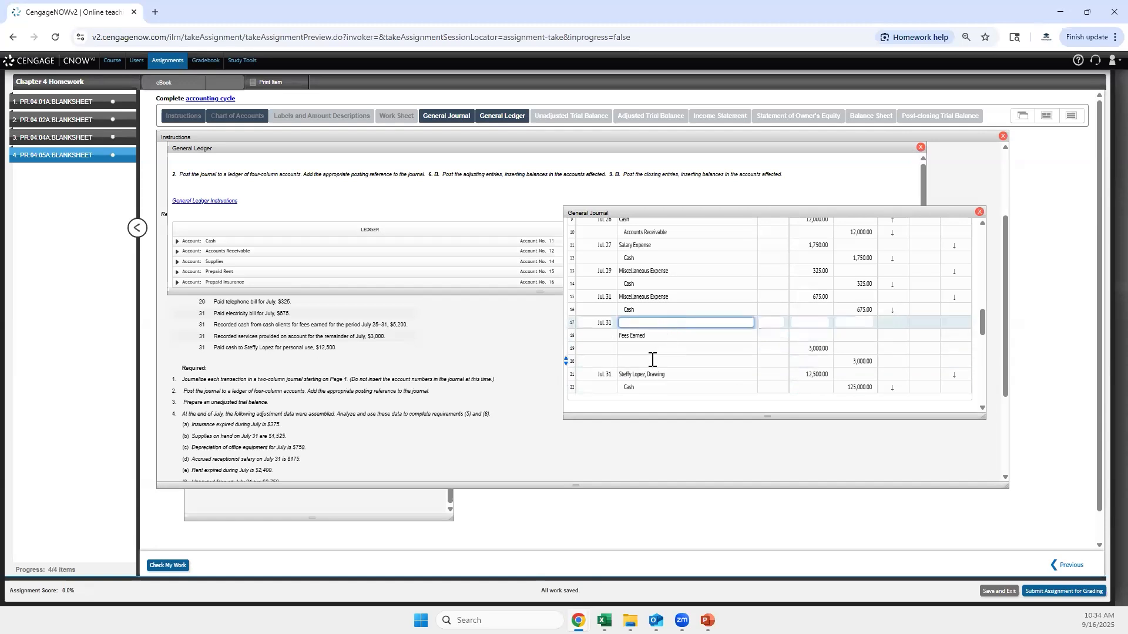
click(650, 348)
key(ctrl+v)
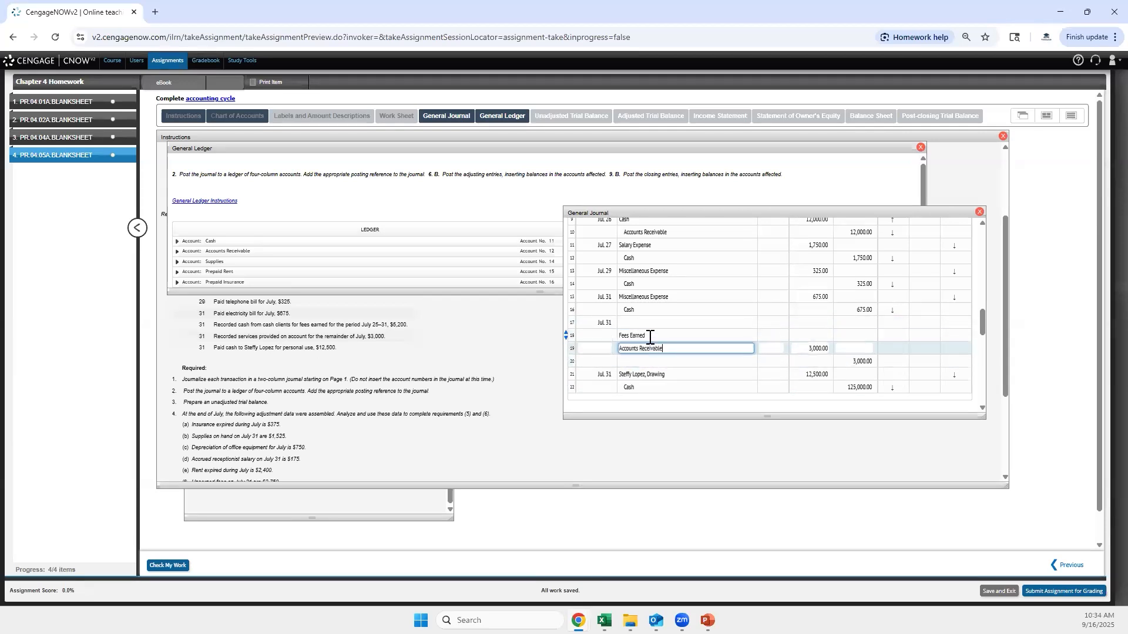
click(651, 335)
key(ctrl+a)
key(ctrl+c)
click(653, 361)
key(ctrl+v)
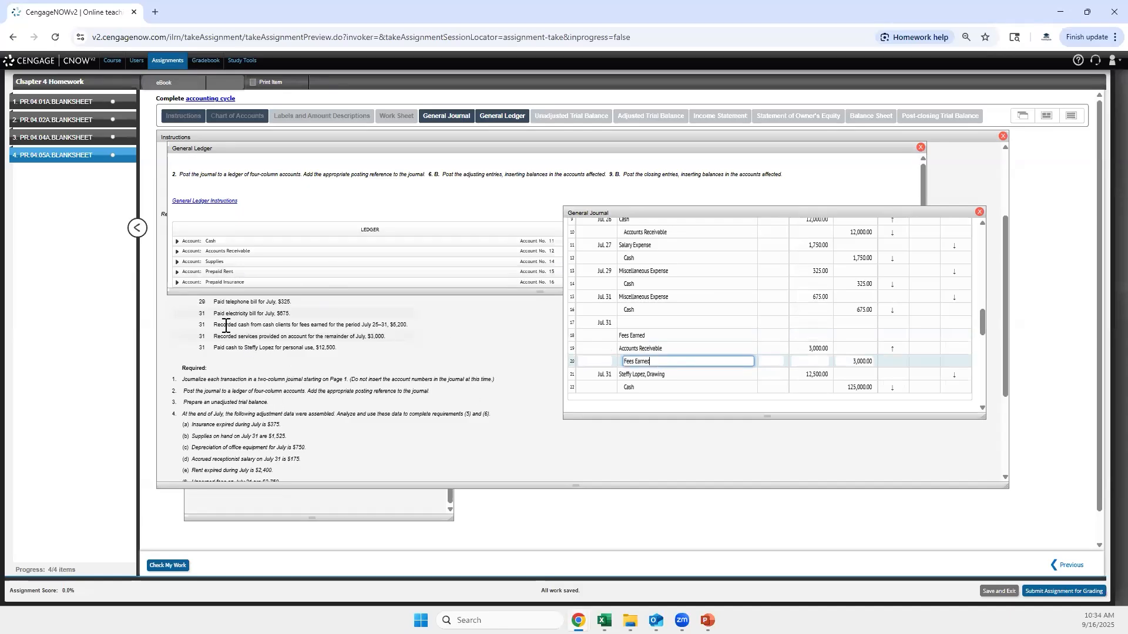
Bring the General Journal back in front of the instructions and enter Cash as the account on Page 2, line 17.
click(404, 325)
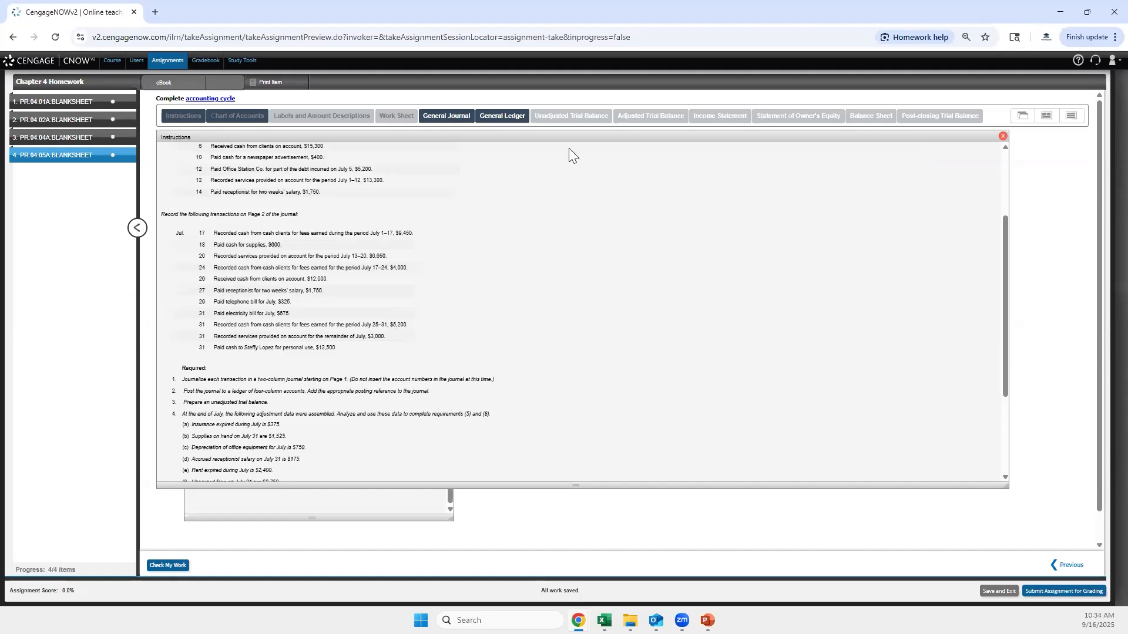
click(502, 116)
click(449, 125)
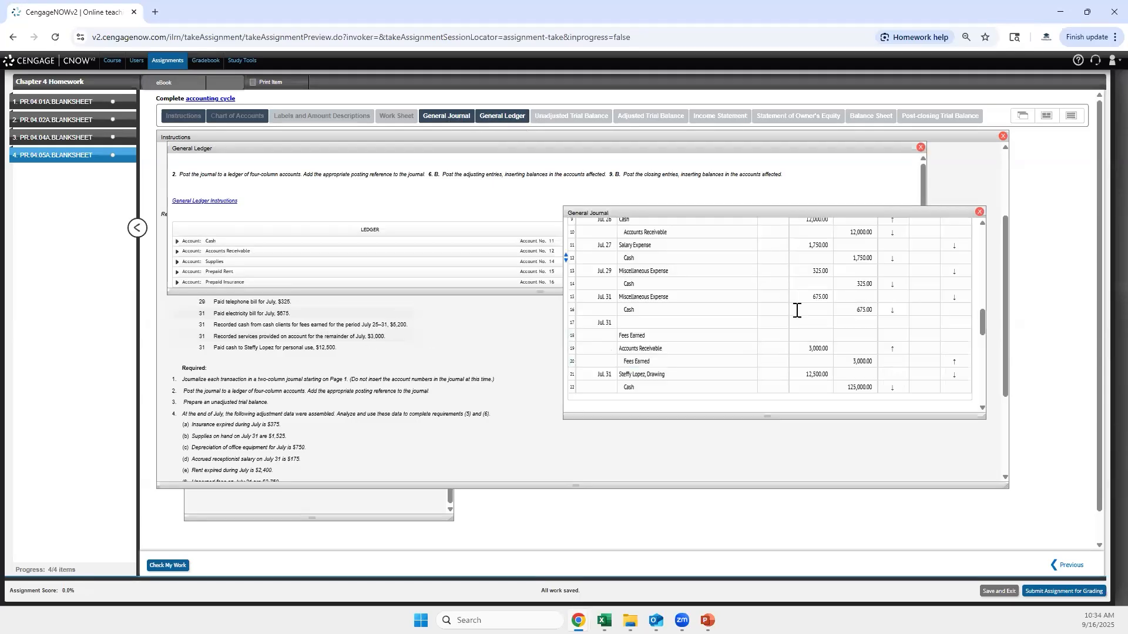
click(665, 322)
text(Cash)
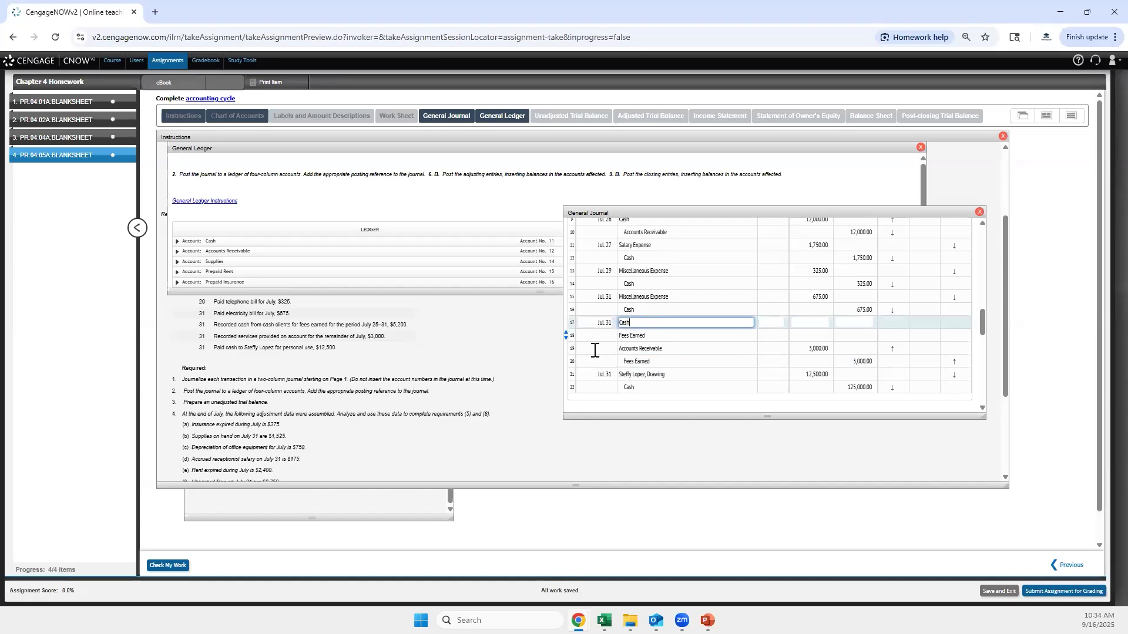
Date both the Accounts Receivable line 19 and the Cash line 17 on Page 2 as Jul. 31.
click(607, 322)
click(603, 348)
text(Jul. 31)
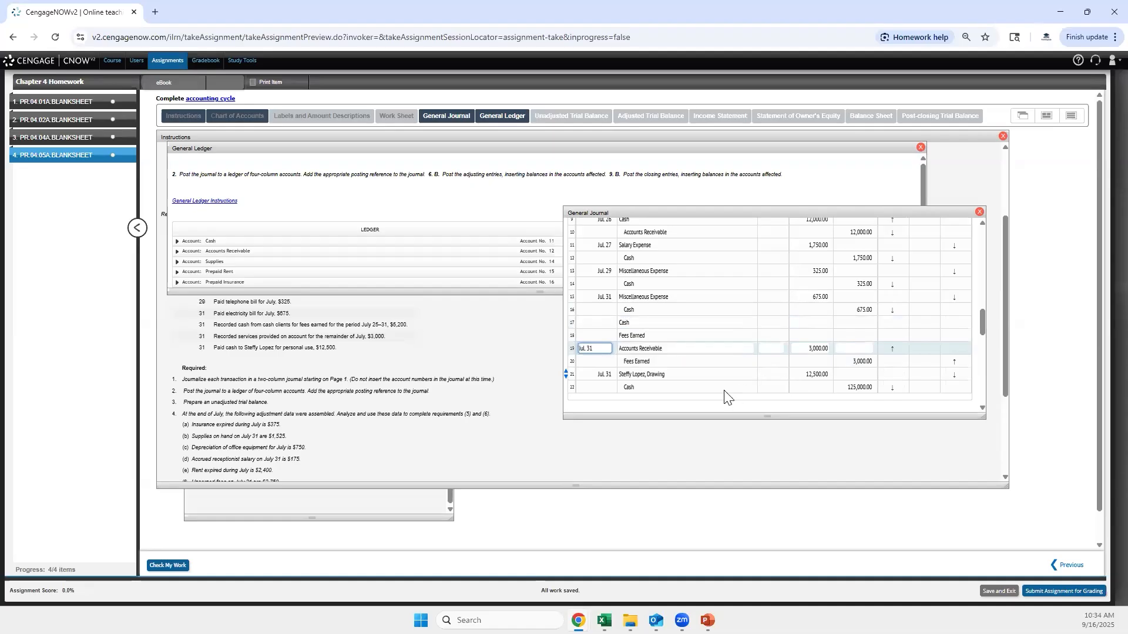
click(603, 323)
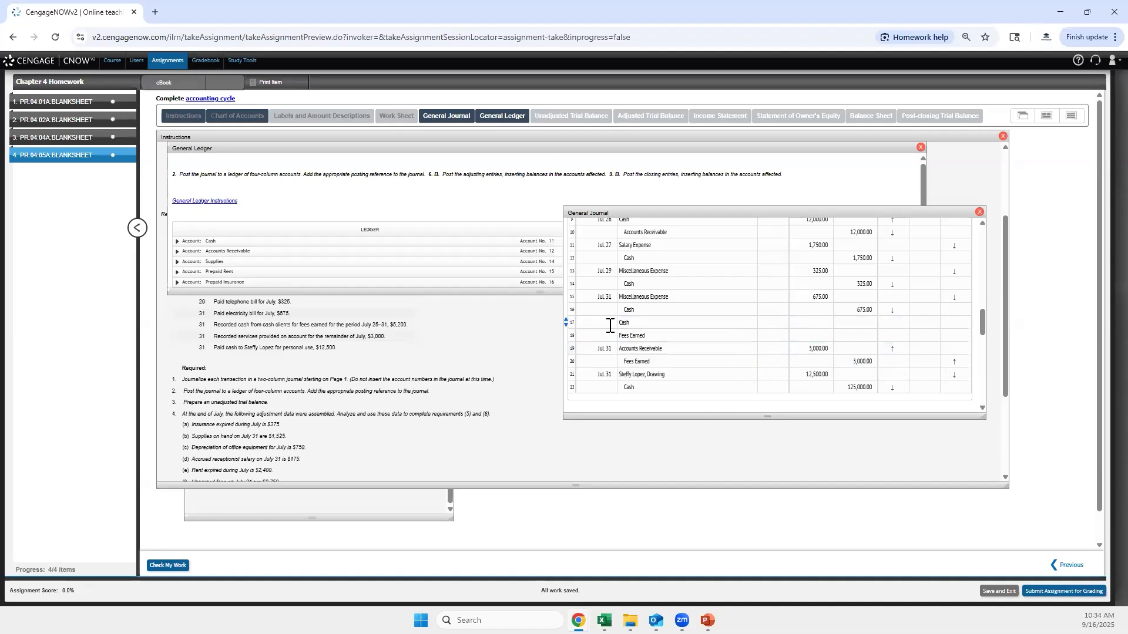
text(Jul. 31)
click(701, 334)
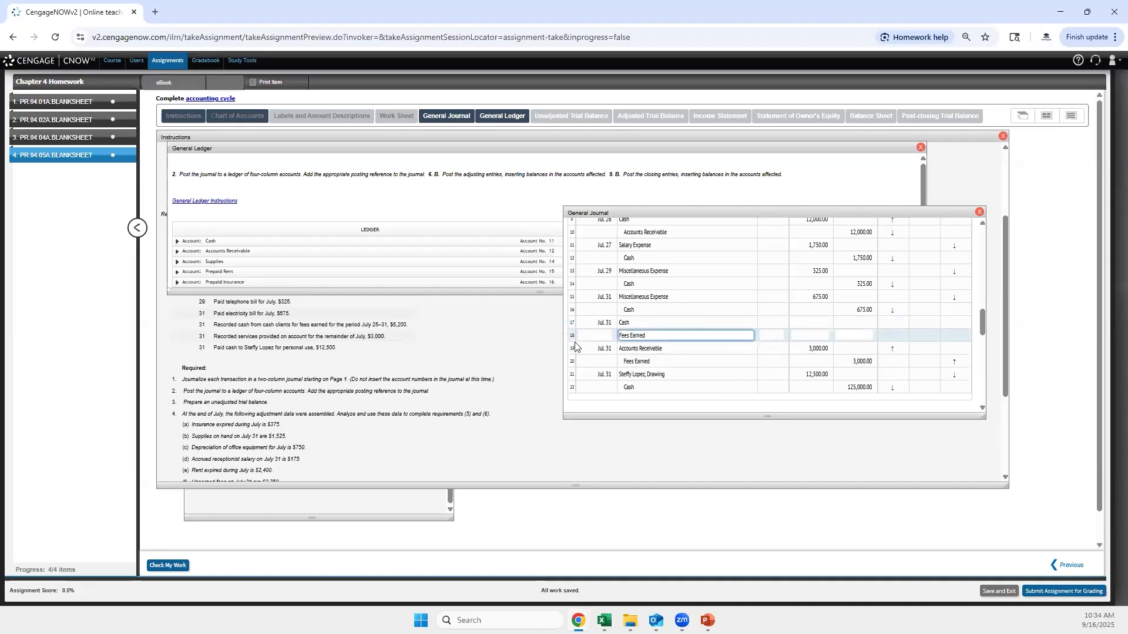
Enter a 5,200 debit for Cash on Page 2, line 17, and a 5,200 credit for Fees Earned on line 18.
click(810, 321)
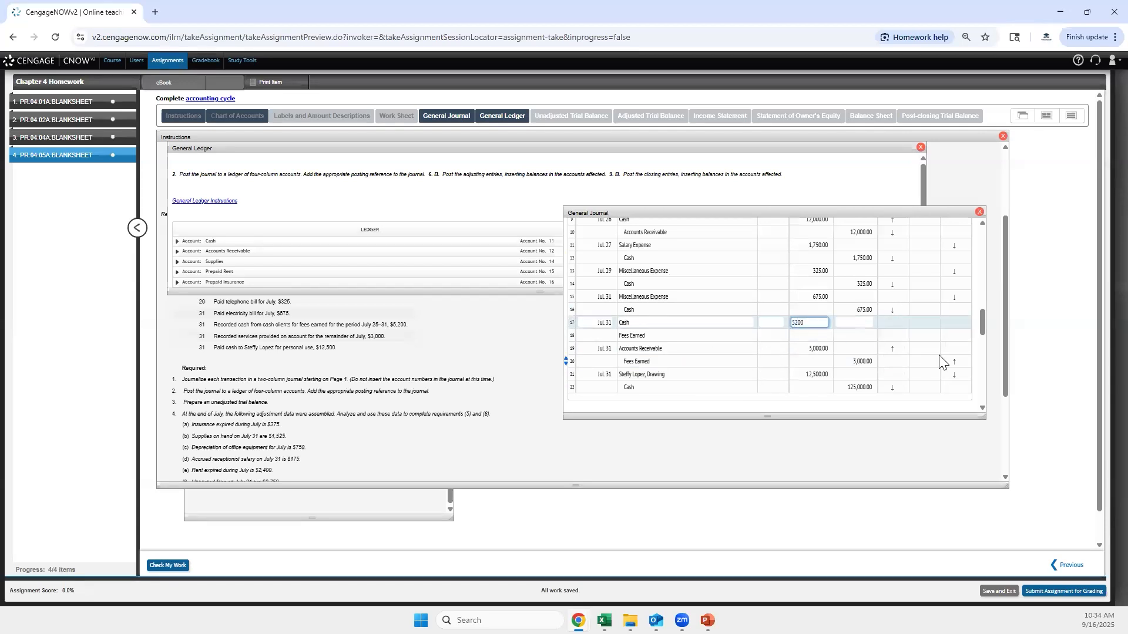
click(860, 347)
click(863, 336)
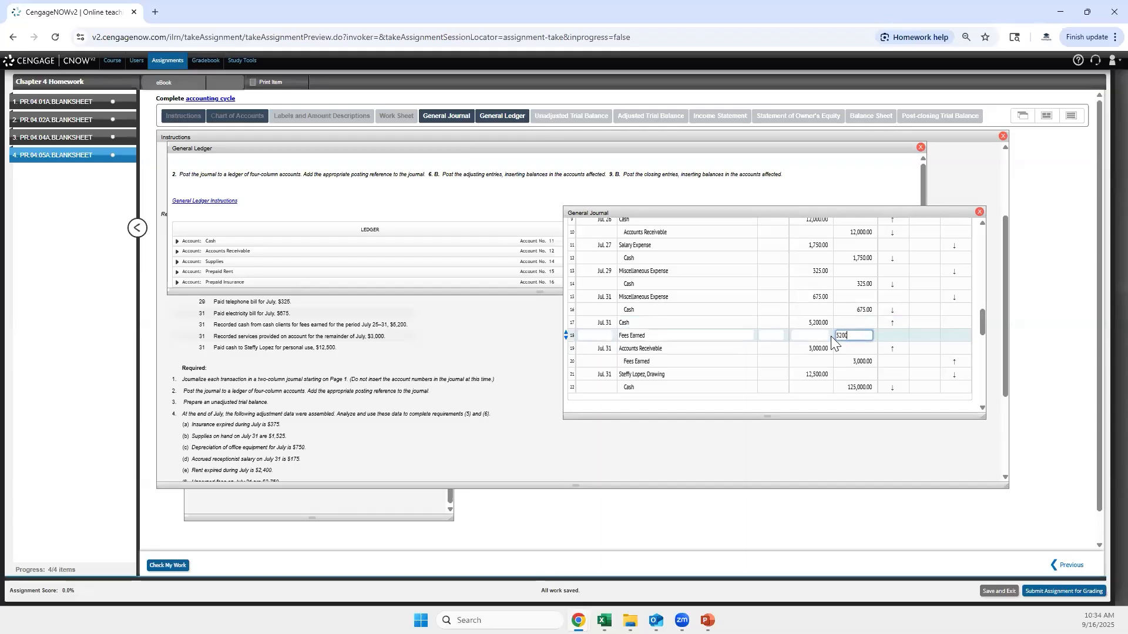
click(726, 349)
Review the completed transactions on Pages 1 and 2 of the General Journal.
scroll(730, 338, down, 2)
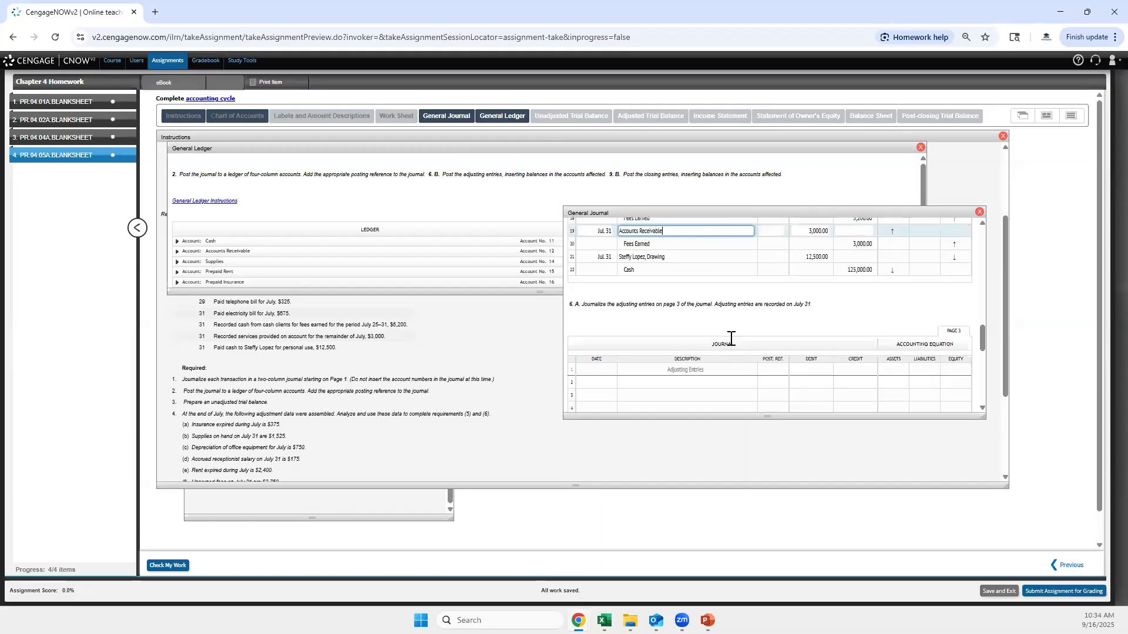
scroll(737, 317, up, 10)
scroll(742, 296, down, 15)
scroll(742, 320, up, 3)
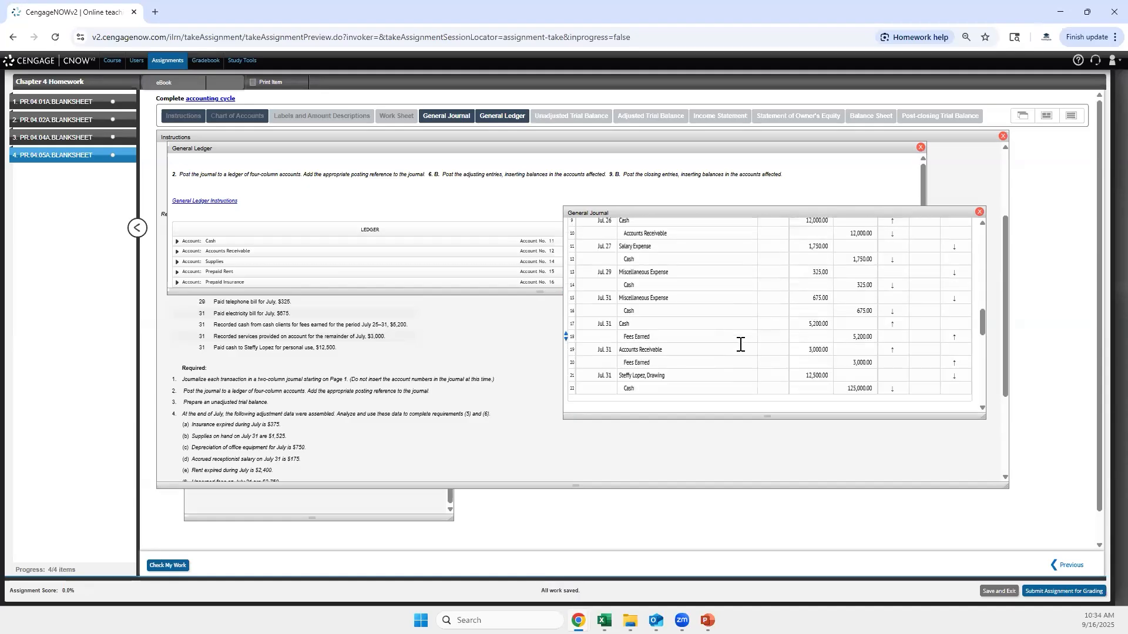
scroll(740, 345, down, 3)
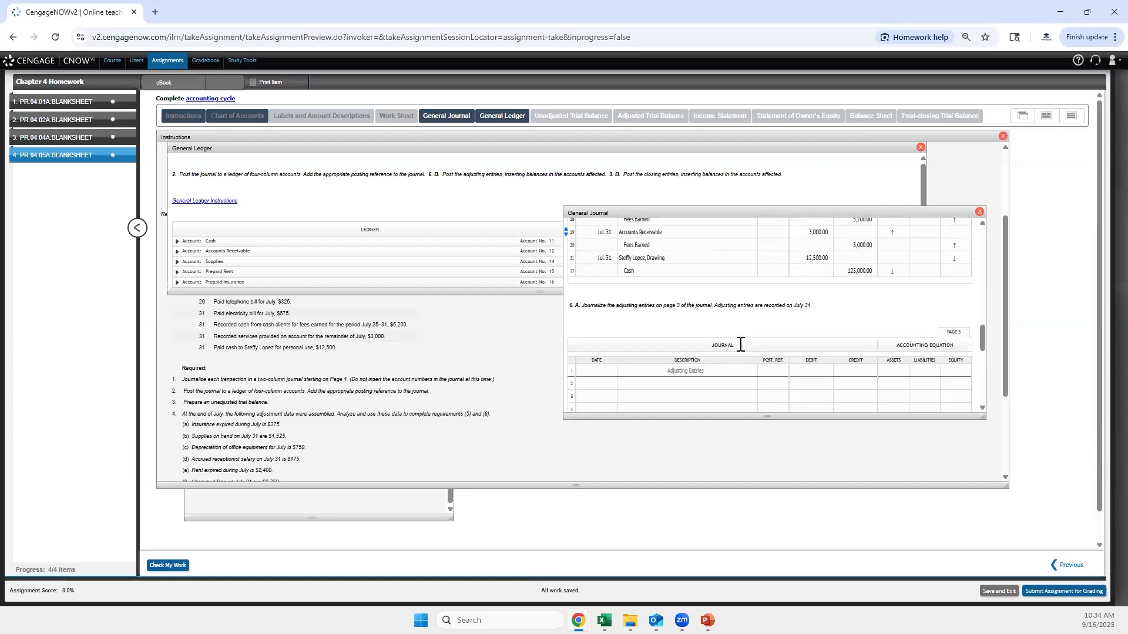
scroll(740, 344, down, 2)
scroll(740, 344, up, 12)
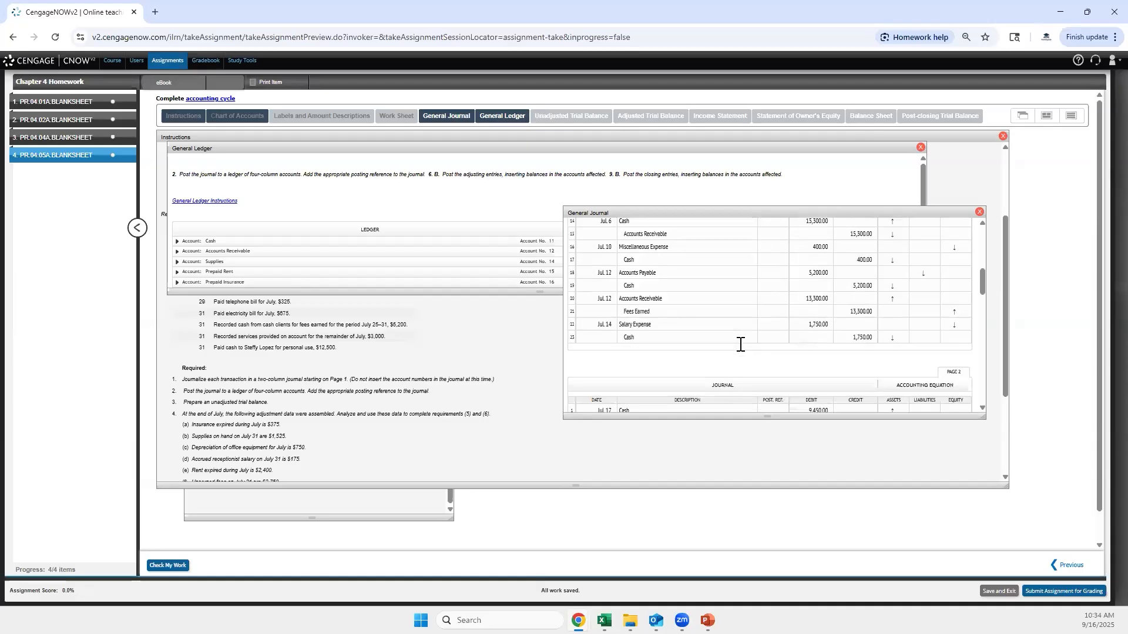
scroll(740, 344, up, 5)
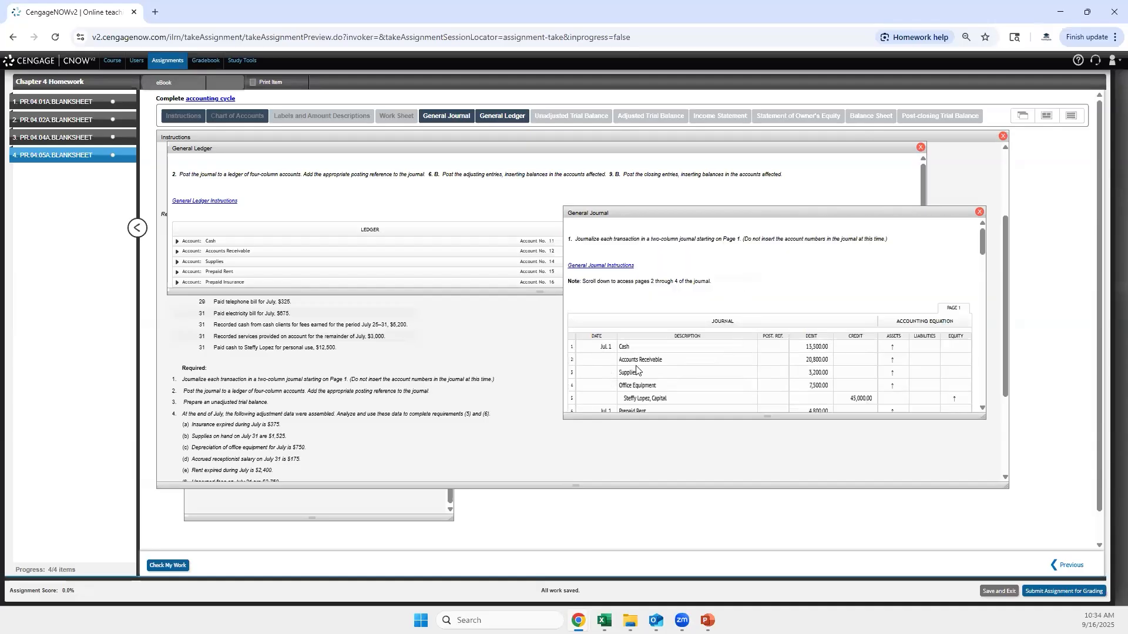
Check the work and examine the grading feedback on every line of Pages 1 and 2 of the General Journal.
click(170, 566)
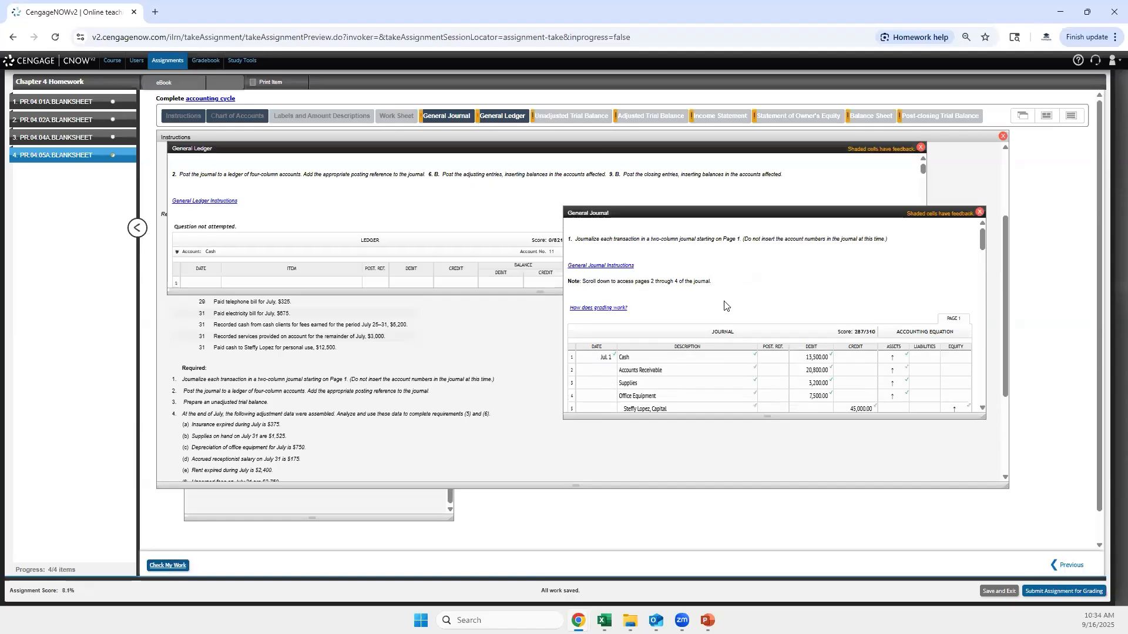
scroll(740, 301, down, 5)
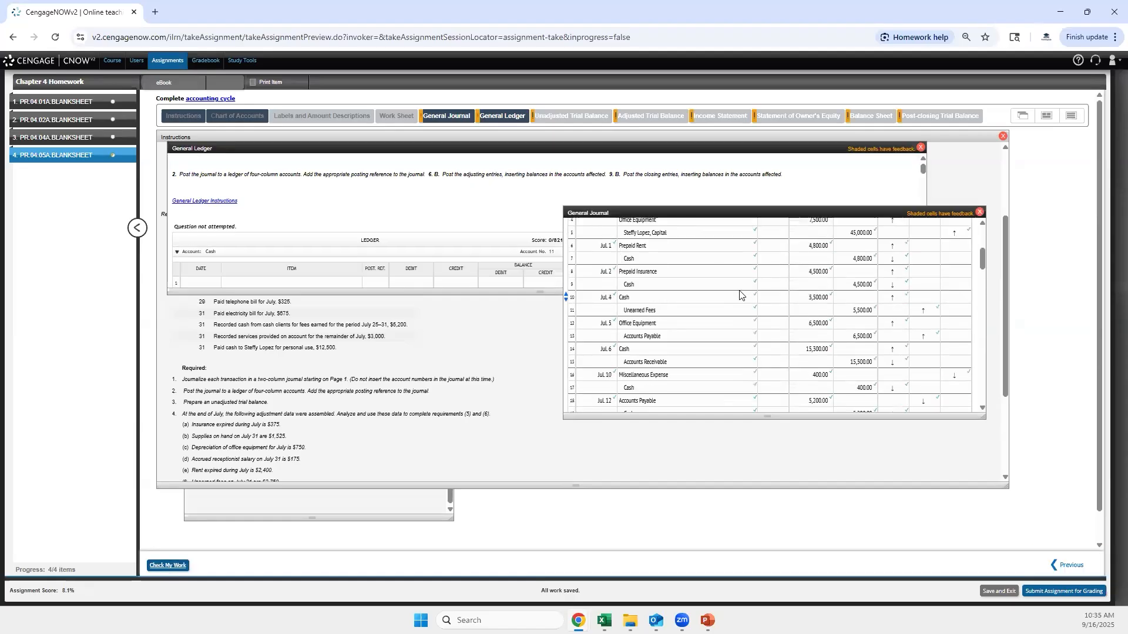
scroll(740, 294, down, 2)
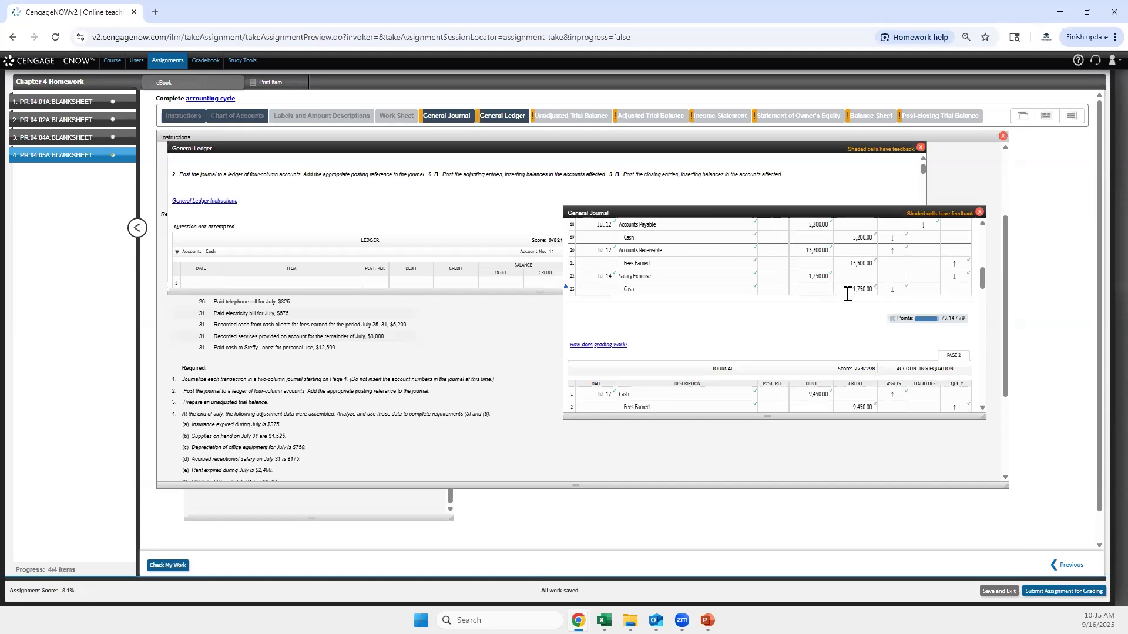
scroll(892, 346, up, 2)
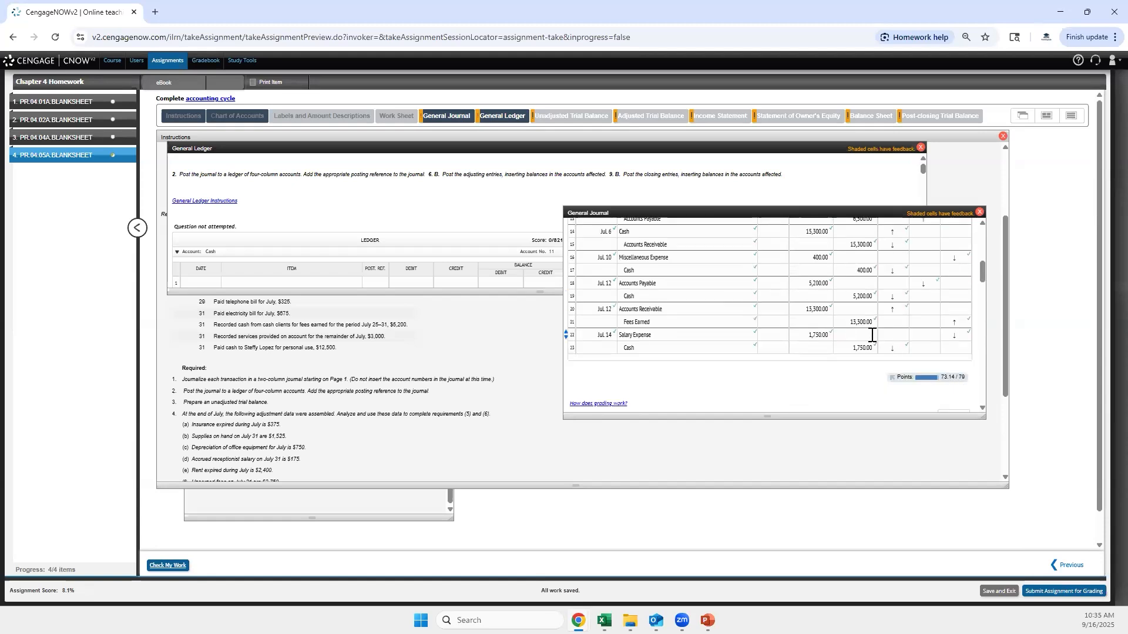
scroll(856, 326, up, 4)
scroll(860, 323, up, 3)
scroll(864, 320, down, 10)
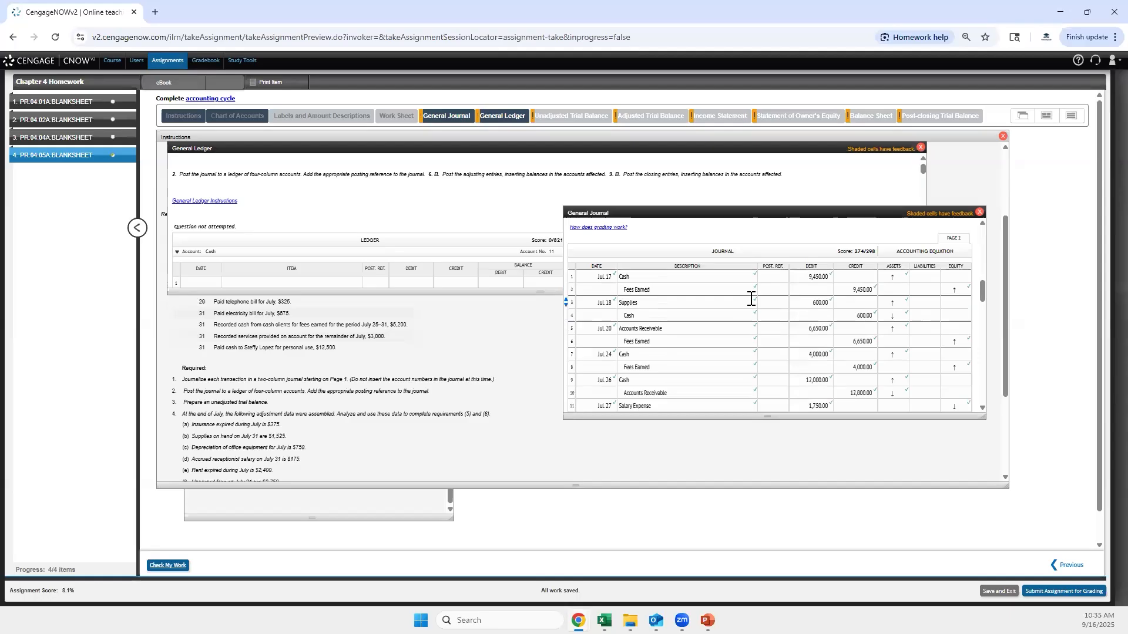
scroll(751, 299, down, 1)
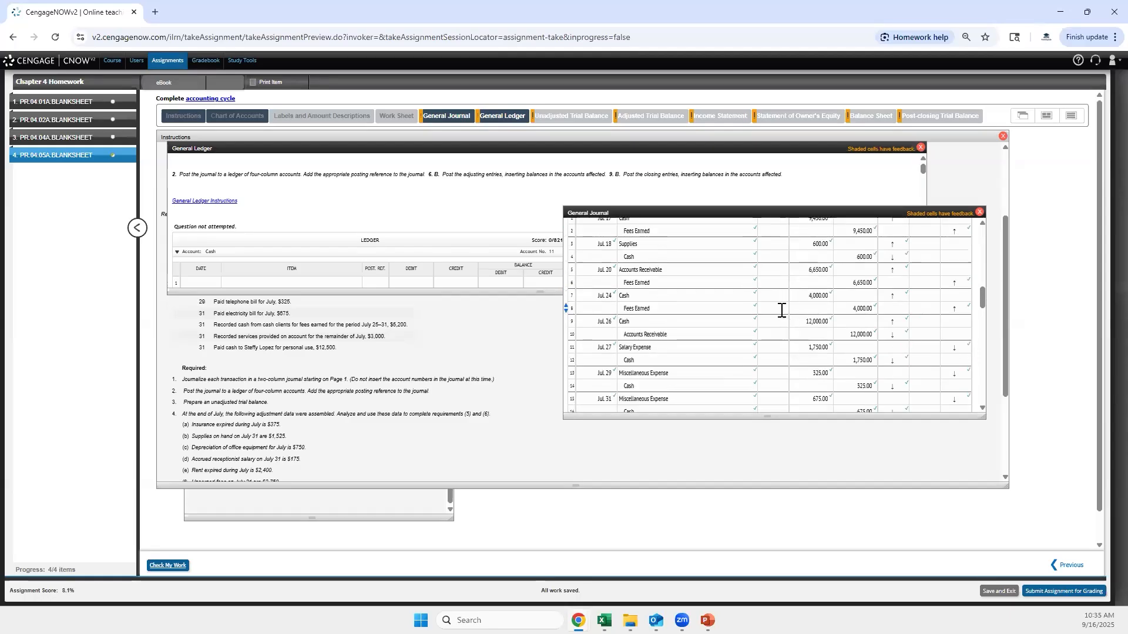
scroll(782, 309, down, 2)
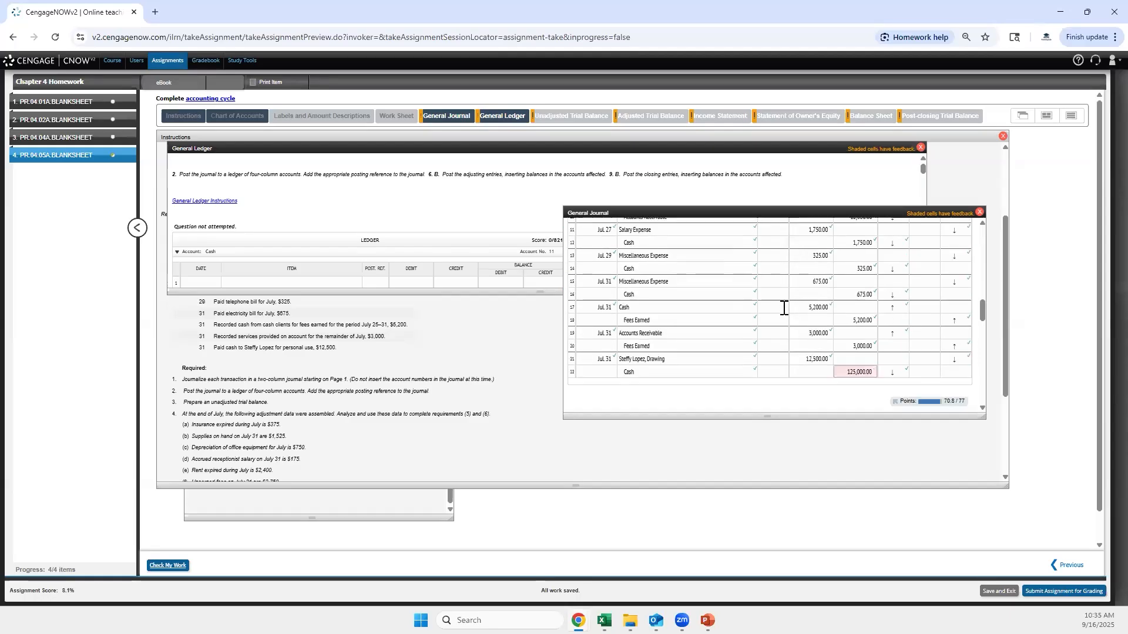
Correct the Cash credit on Page 2, line 22, to 12,500 and check the work again.
click(846, 373)
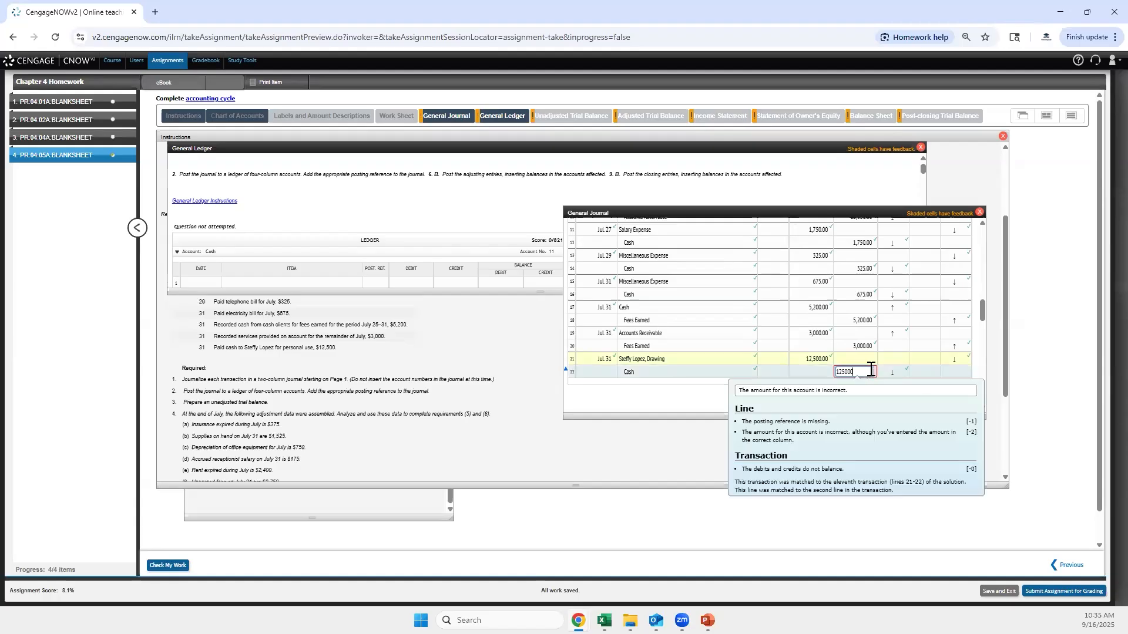
key(BackSpace)
key(Return)
click(164, 566)
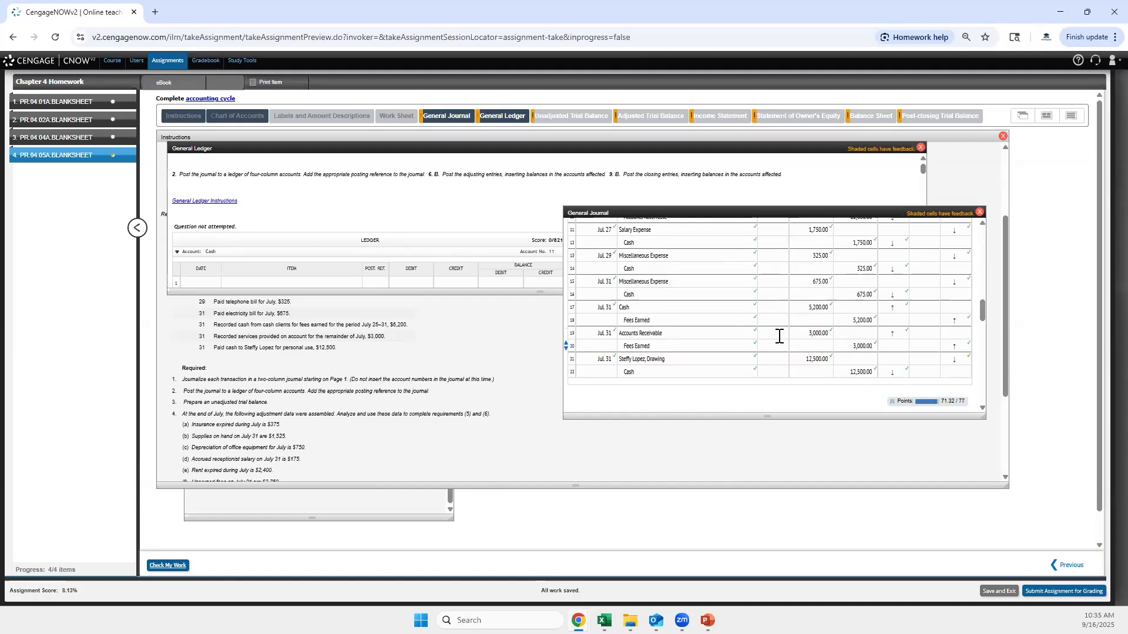
Bring the Chart of Accounts to the front and show its list from the asset accounts onward.
click(378, 496)
scroll(296, 429, up, 5)
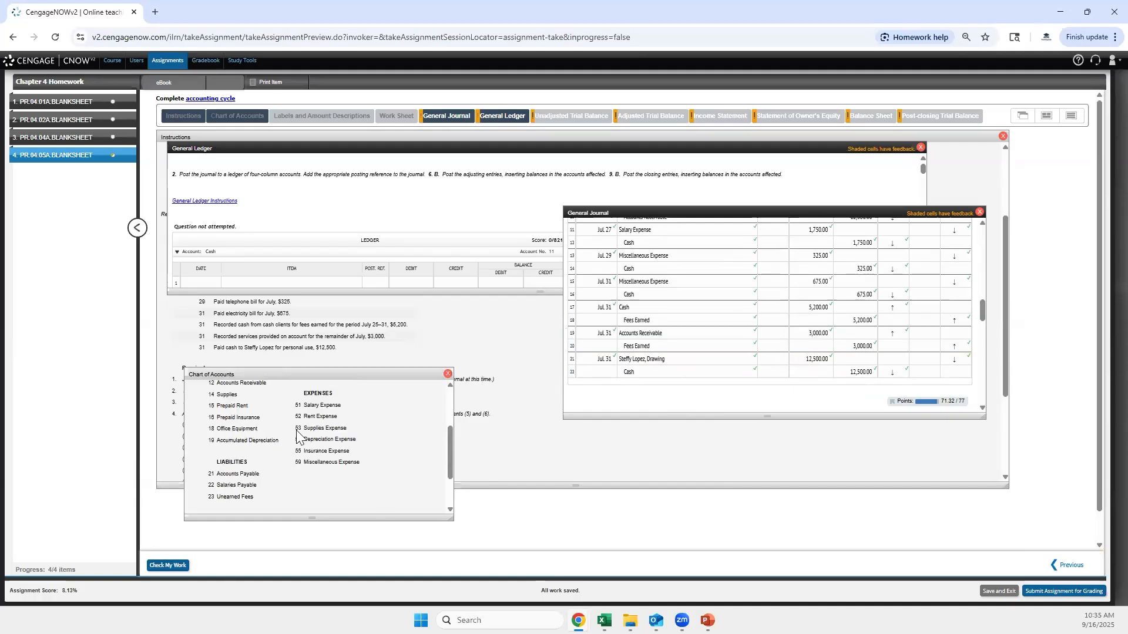
scroll(897, 294, up, 6)
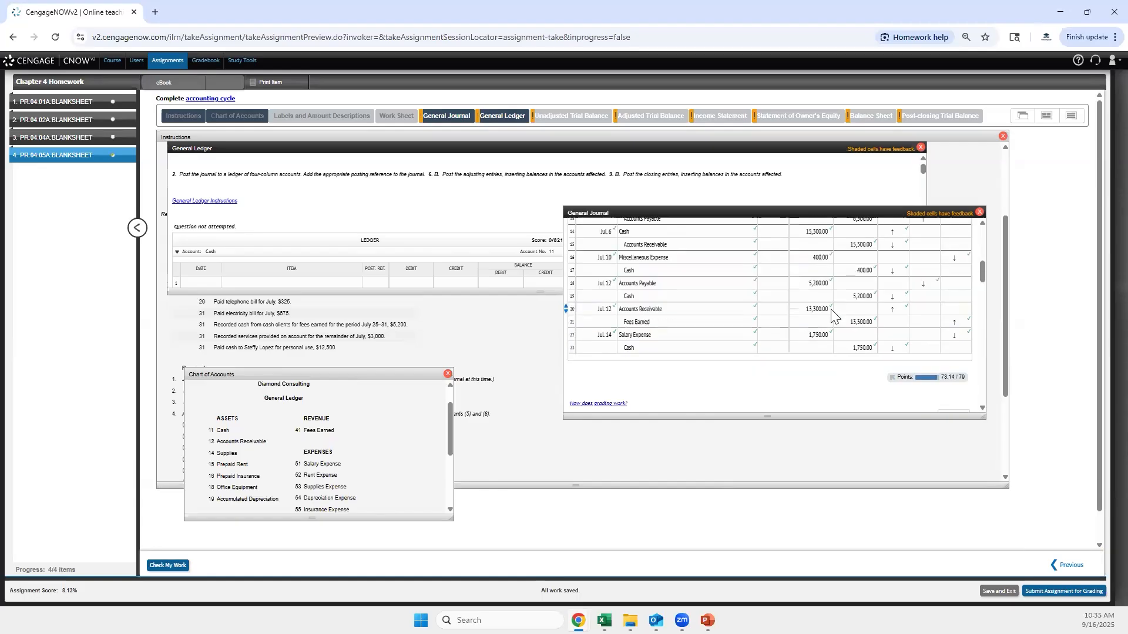
Bring the General Ledger to the front, narrow it to fit beside the General Journal, and show the Cash account.
click(498, 120)
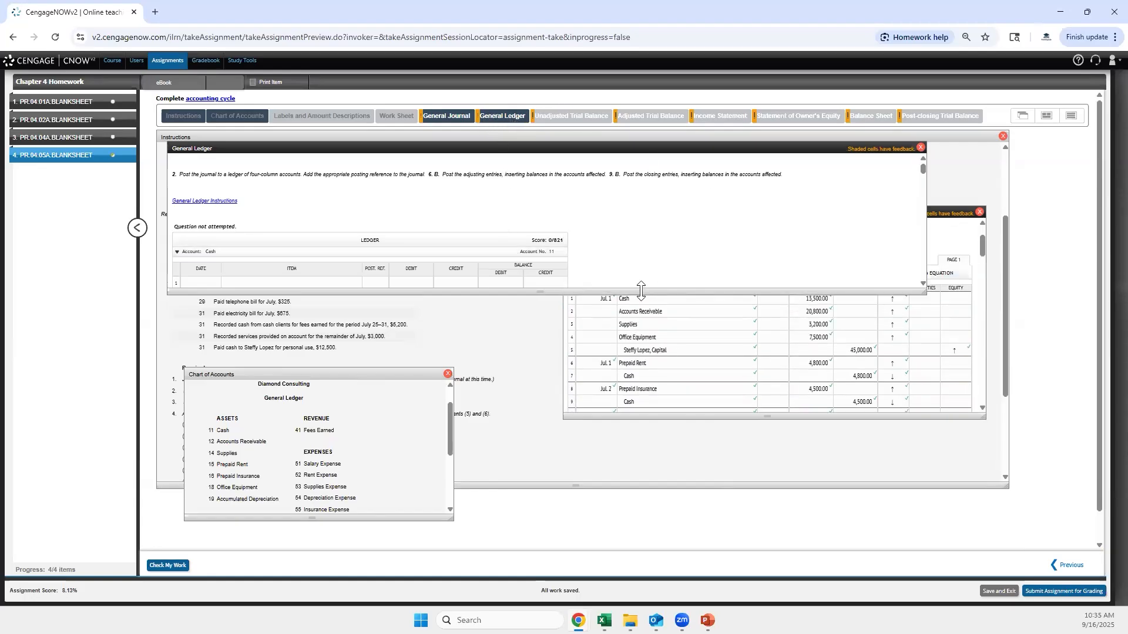
drag(926, 205, 565, 185)
scroll(390, 243, up, 5)
scroll(407, 254, down, 2)
mouse_move(408, 147)
mouse_down()
mouse_move(374, 162)
mouse_move(399, 148)
mouse_up()
scroll(367, 203, up, 5)
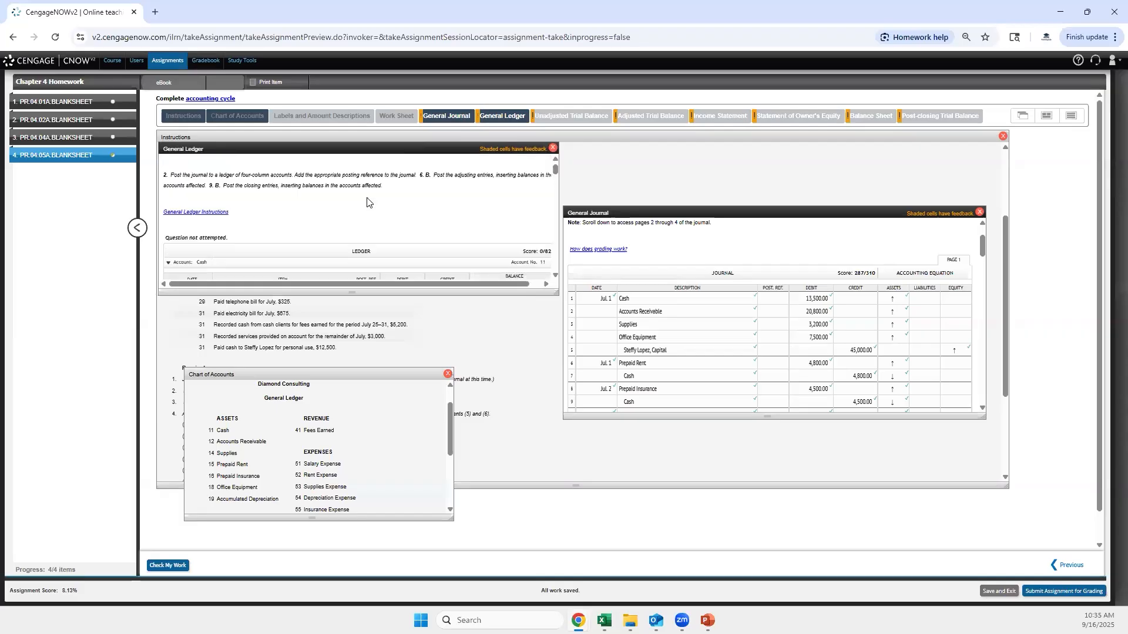
scroll(367, 203, down, 2)
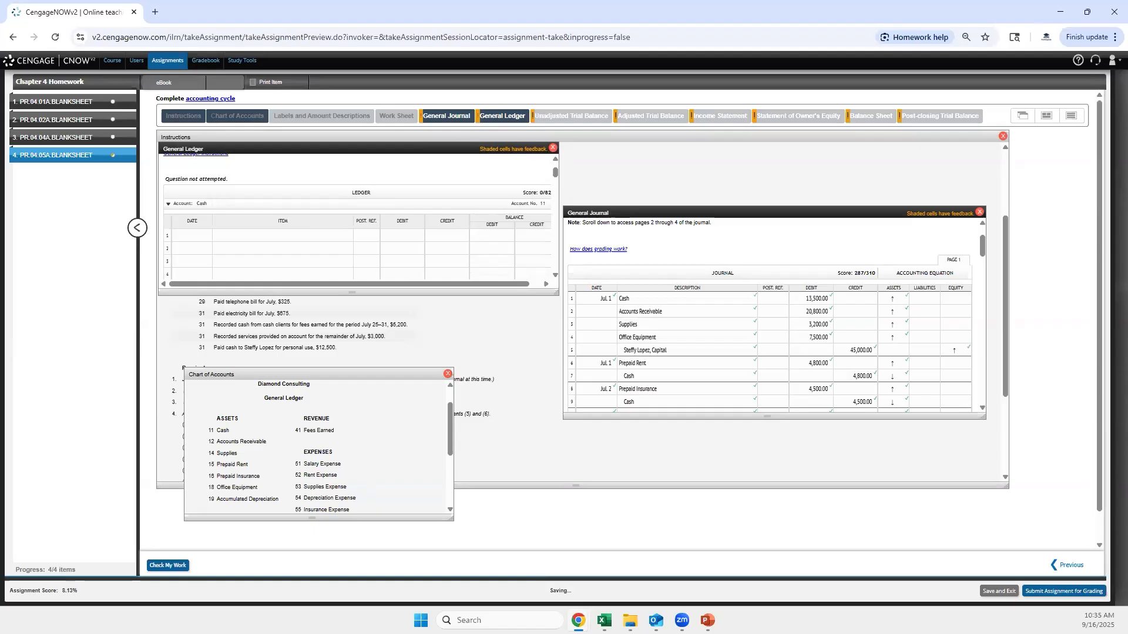
Enter Jul. 1 as the date on line 1 of the Cash ledger account.
click(259, 246)
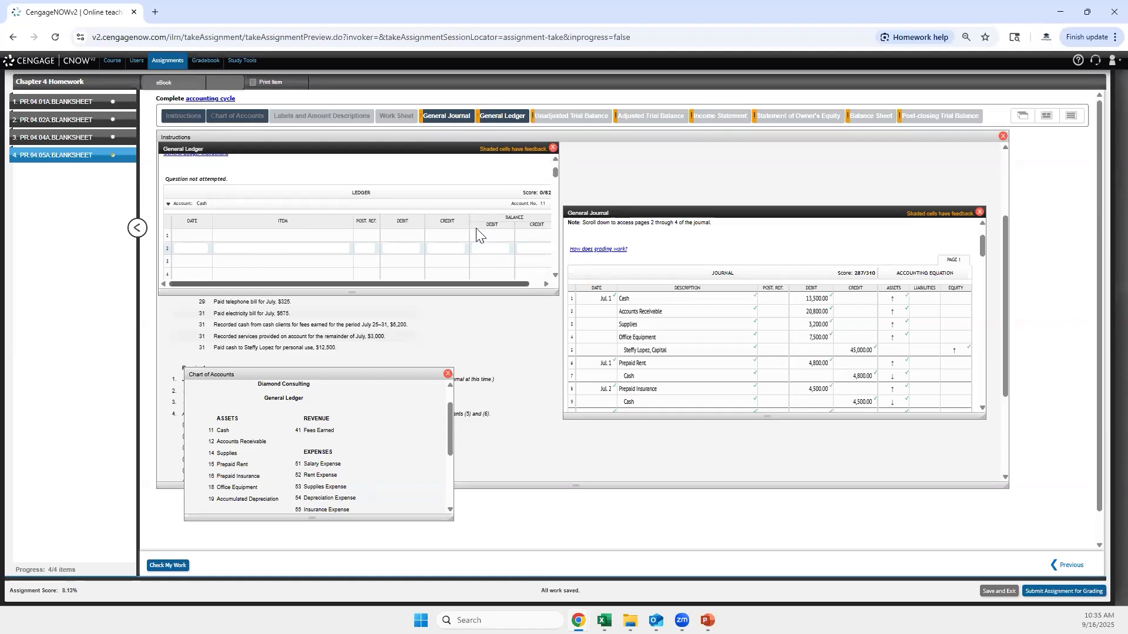
scroll(329, 246, up, 1)
scroll(371, 269, down, 1)
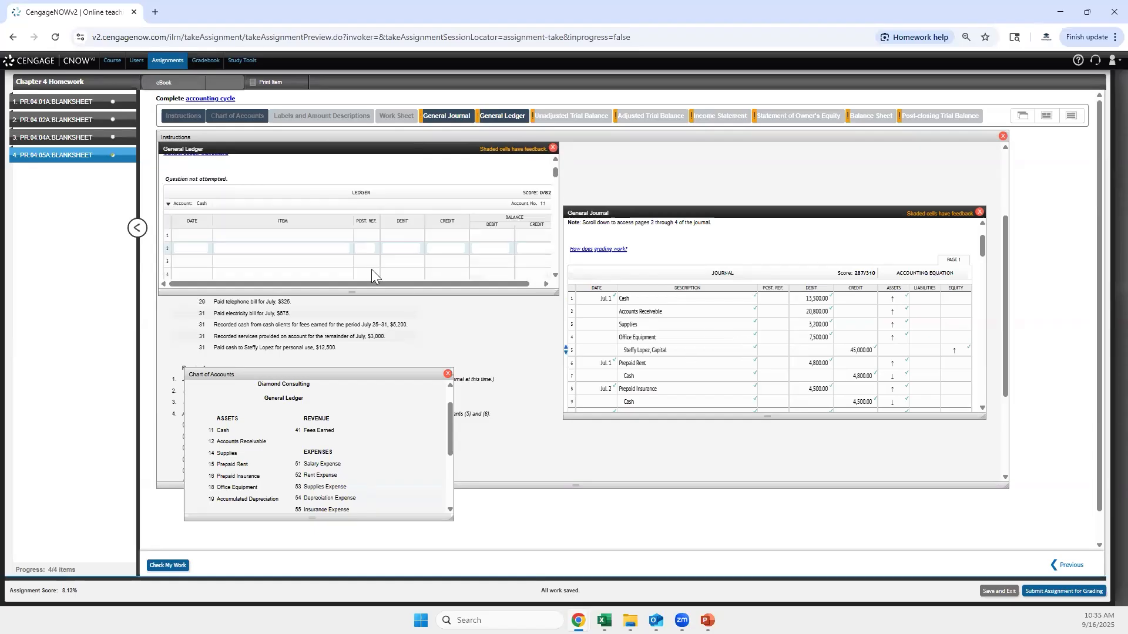
scroll(357, 265, up, 1)
scroll(357, 265, down, 1)
click(201, 236)
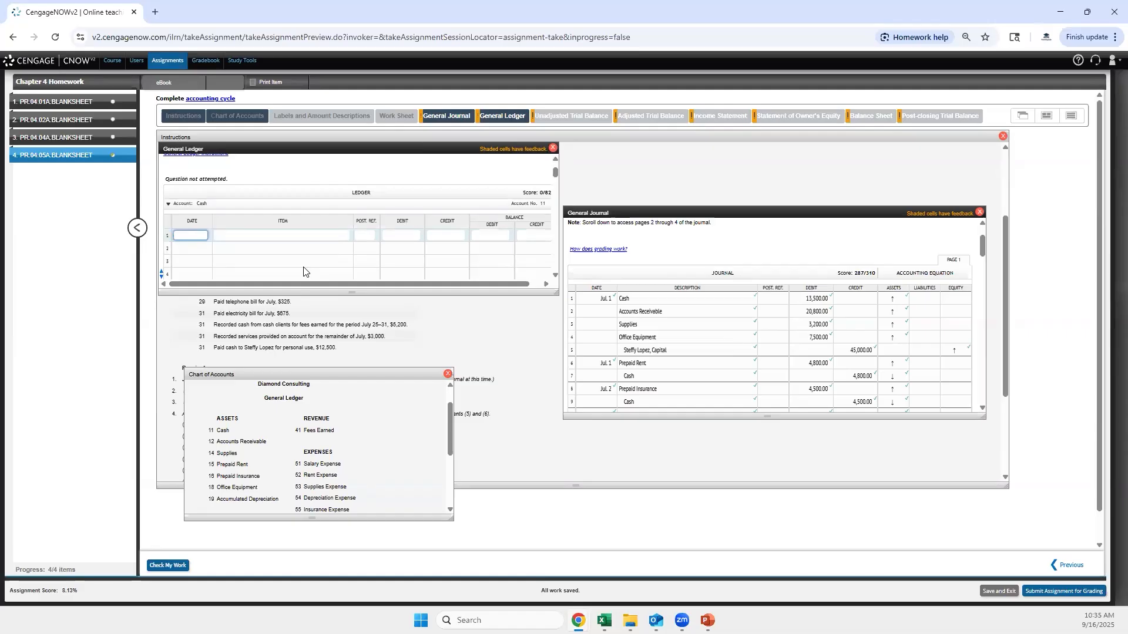
key(Tab)
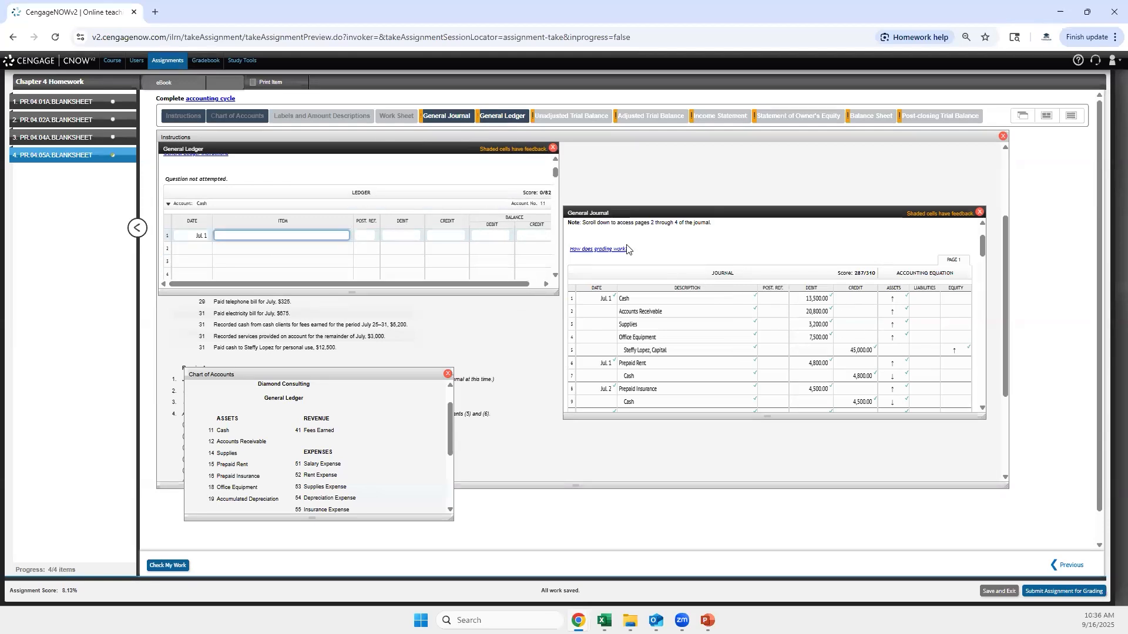
Move the General Ledger aside to read the July transactions in the instructions, and return it beside the General Journal.
drag(419, 149, 681, 300)
scroll(390, 212, up, 3)
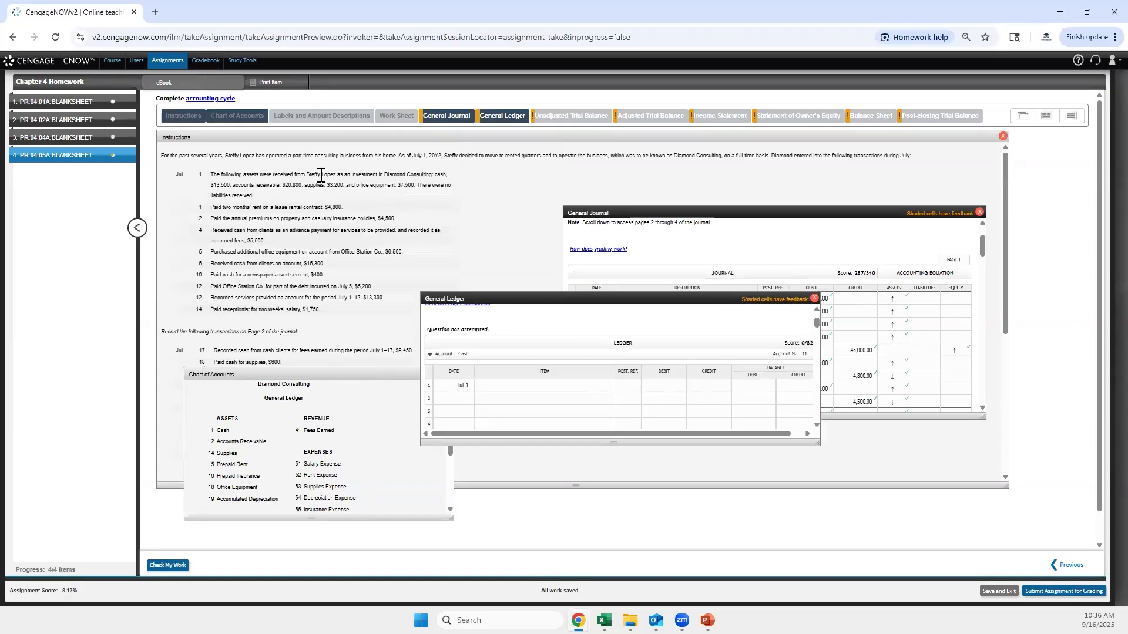
scroll(310, 185, down, 5)
scroll(316, 171, up, 5)
drag(598, 294, 337, 179)
scroll(333, 207, up, 2)
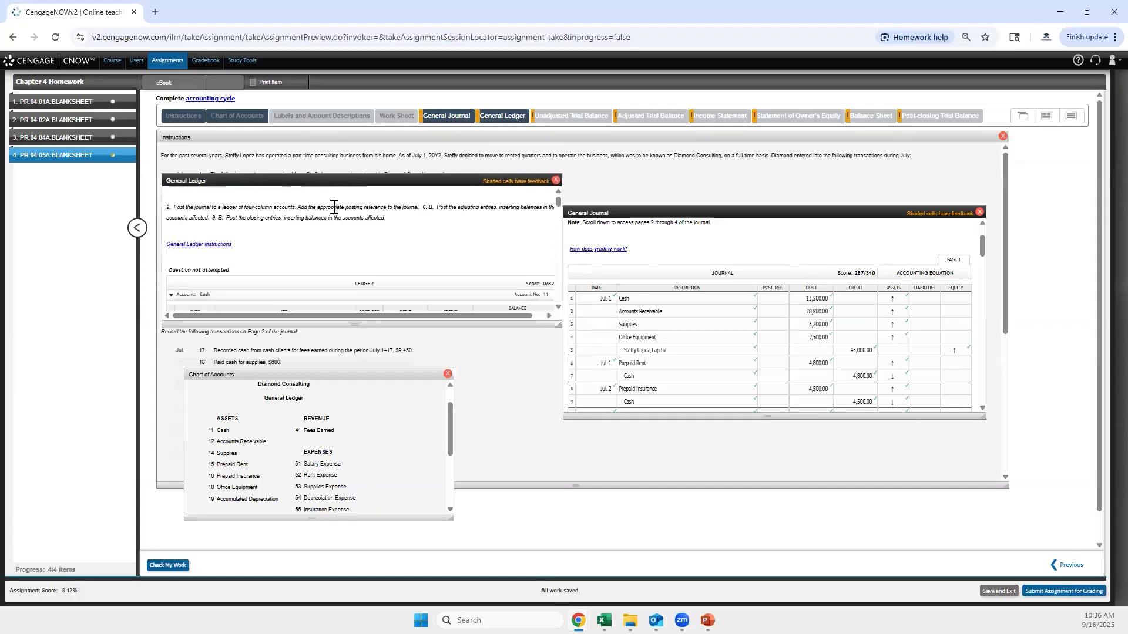
scroll(334, 207, down, 2)
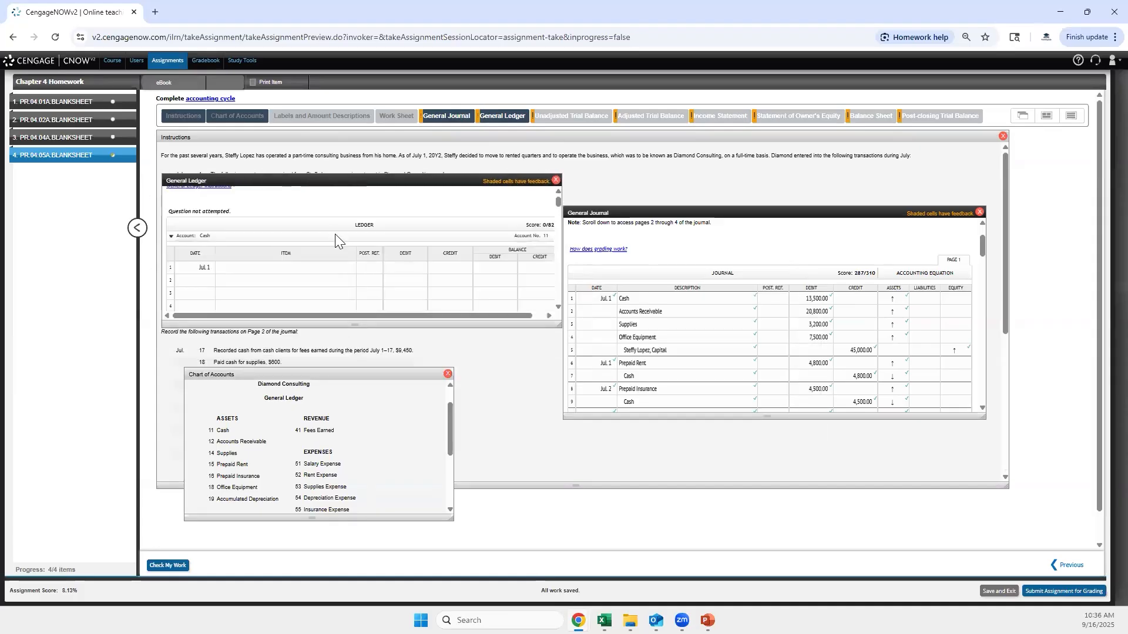
scroll(320, 254, up, 2)
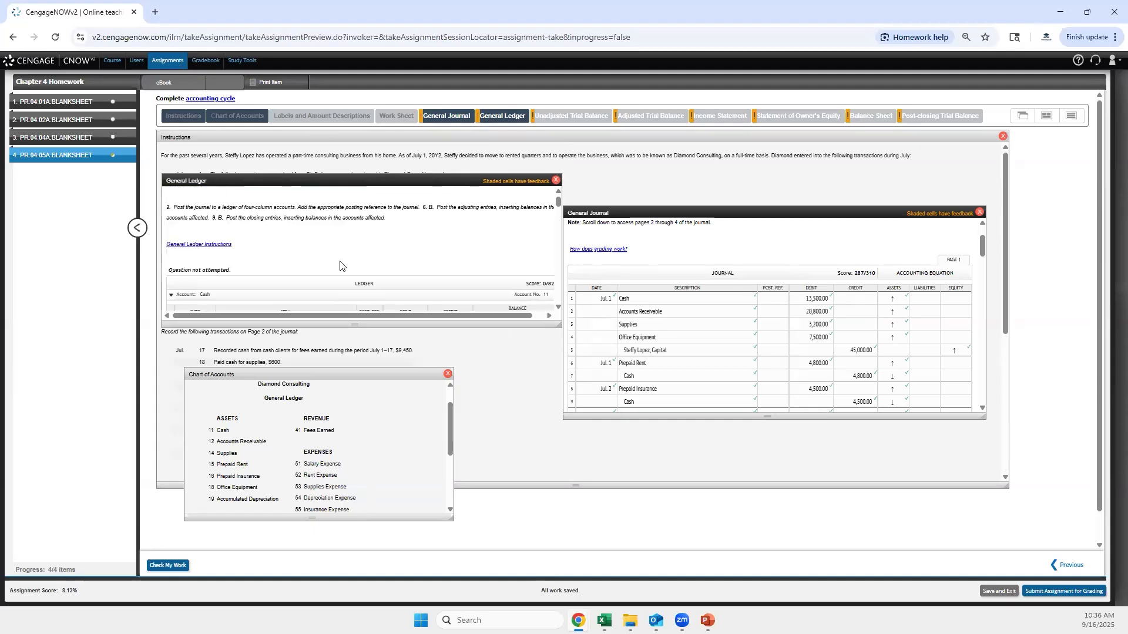
scroll(315, 255, down, 3)
Copy the 13,500 Cash debit from the first journal entry into the debit of line 1 in the Cash ledger account.
click(298, 209)
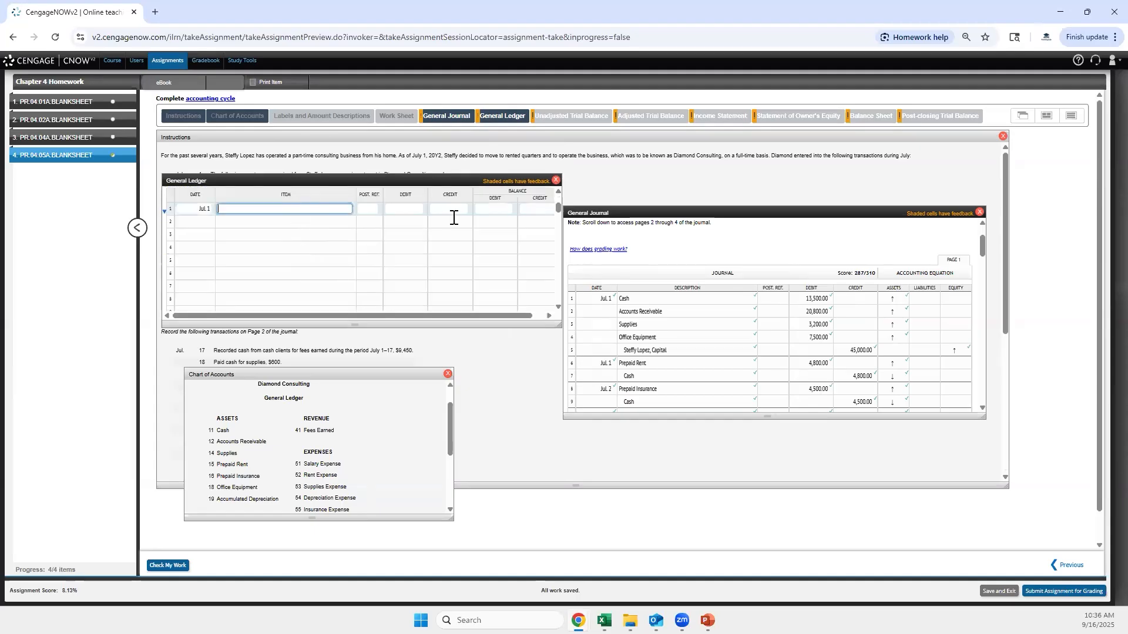
click(367, 210)
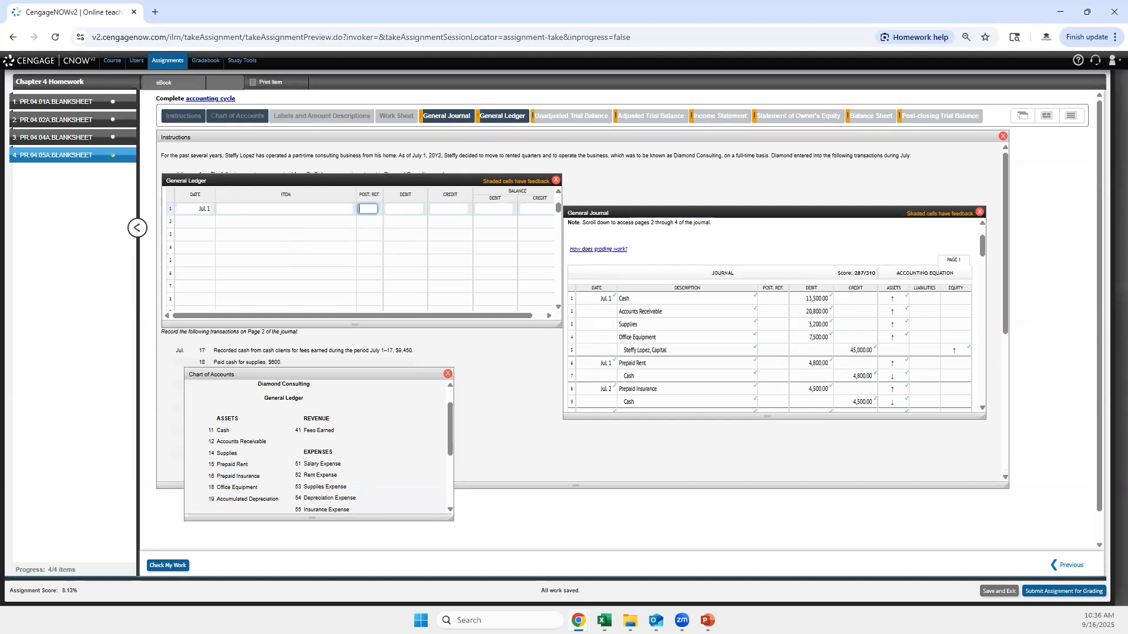
click(815, 300)
key(ctrl+c)
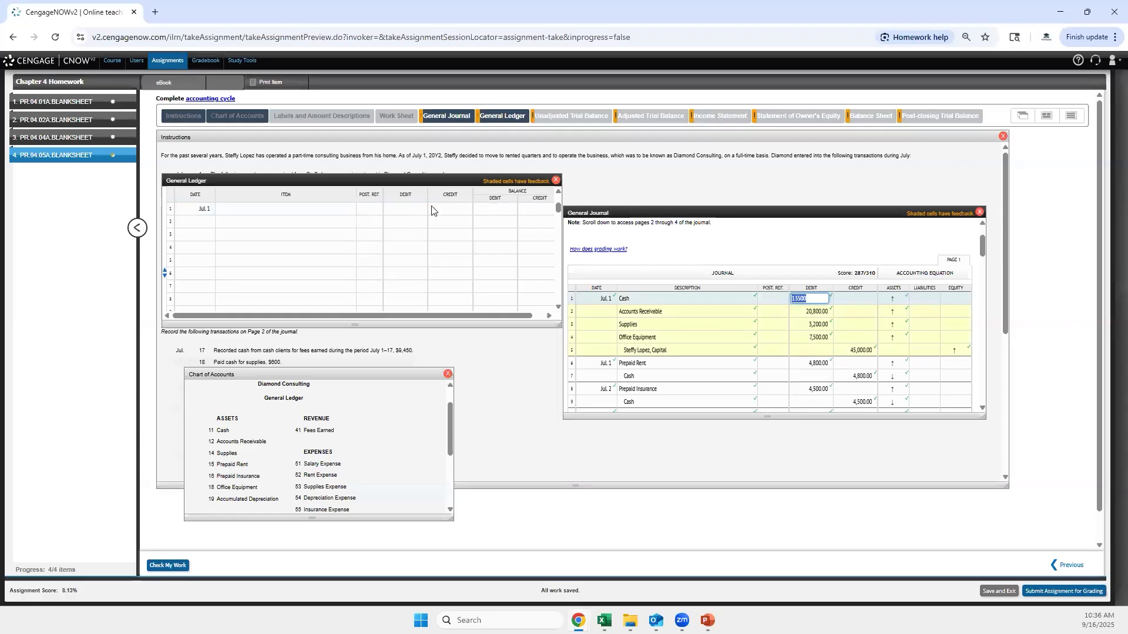
click(453, 209)
click(396, 209)
key(ctrl+v)
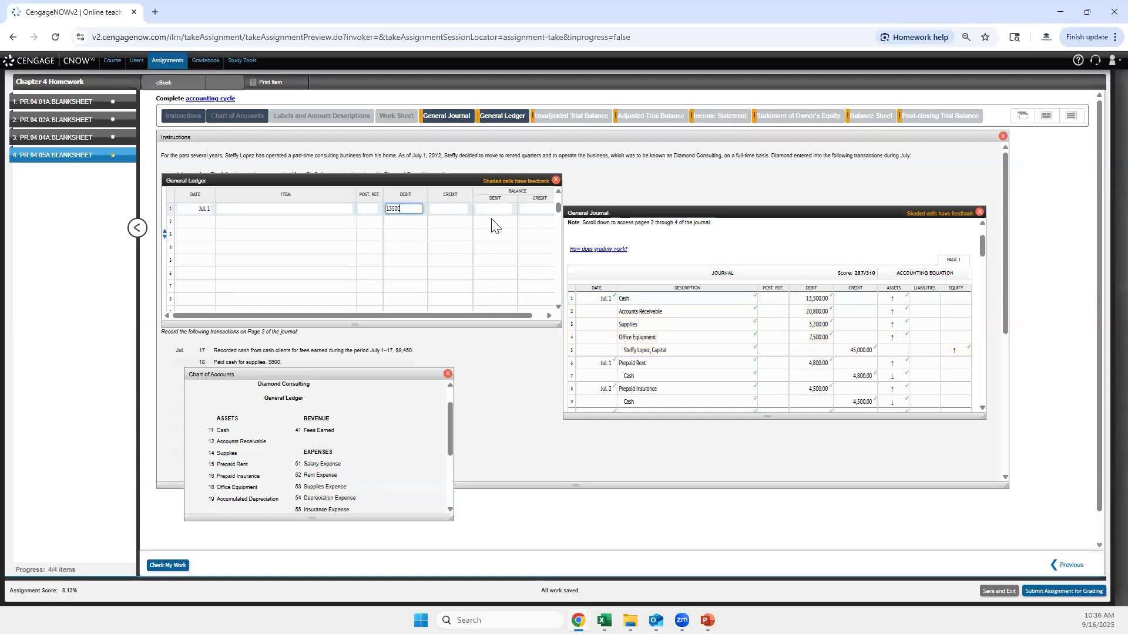
Enter 13,500 as the debit balance on line 1 of the Cash ledger account.
click(495, 210)
scroll(494, 213, up, 1)
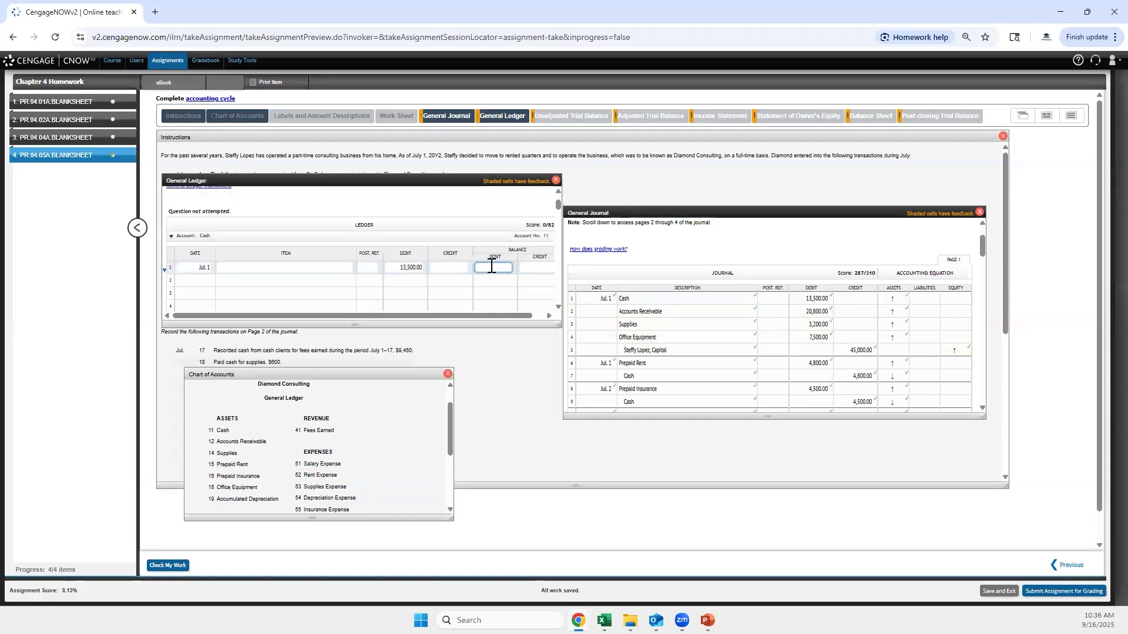
key(ctrl+v)
click(440, 283)
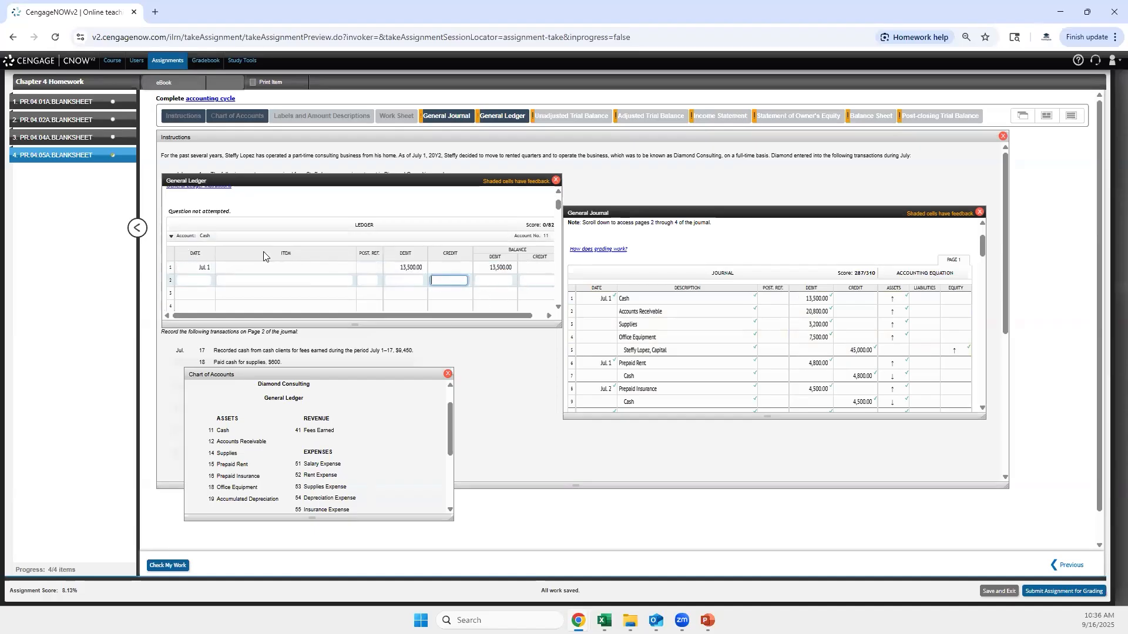
Enter posting reference 1 on line 1 of the Cash ledger account and review the first journal entries.
click(374, 267)
text(1)
click(370, 281)
scroll(751, 323, down, 2)
scroll(731, 320, up, 2)
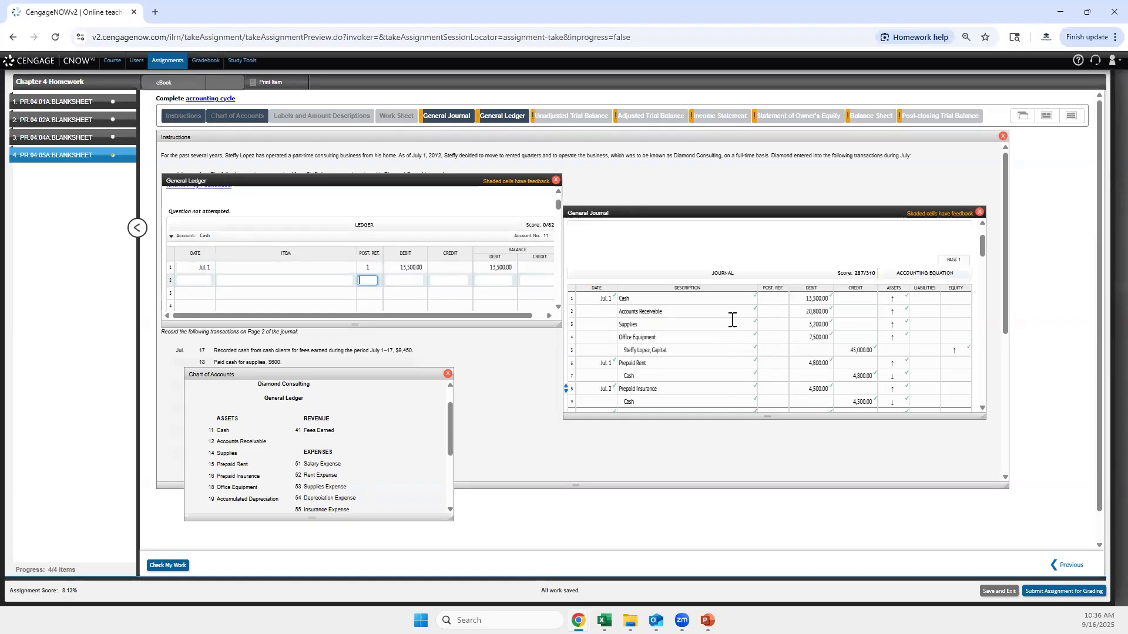
scroll(287, 261, down, 1)
scroll(287, 261, up, 1)
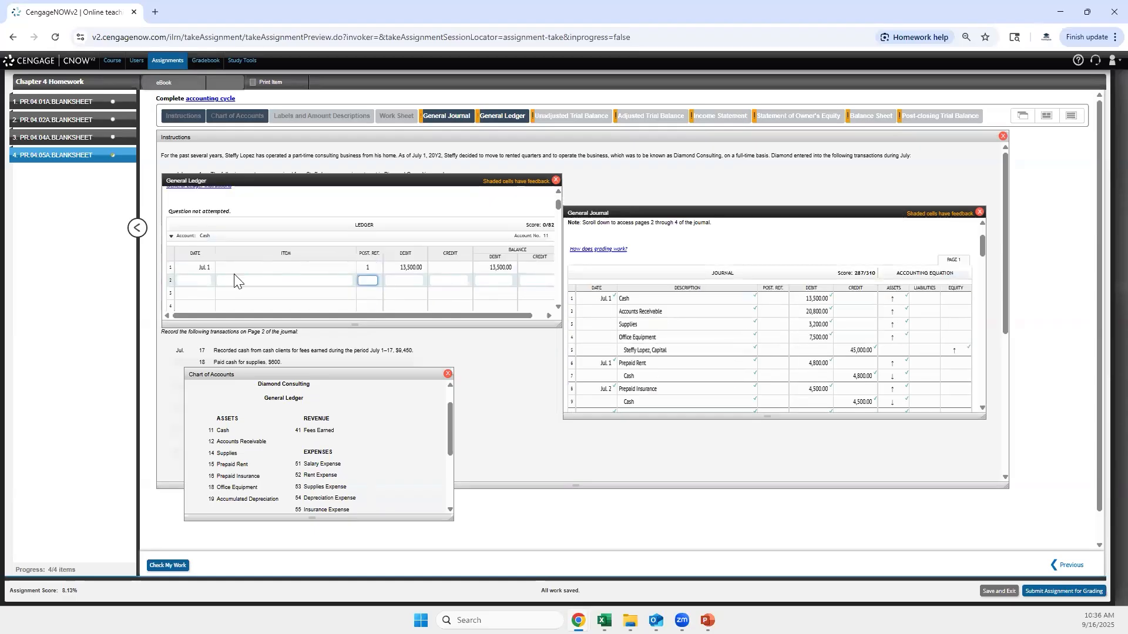
Enter the date Jul. 1 and posting reference 1 on line 2 of the Cash ledger account.
click(203, 281)
text(Jul 1)
key(Tab)
key(Tab)
text(1)
key(Tab)
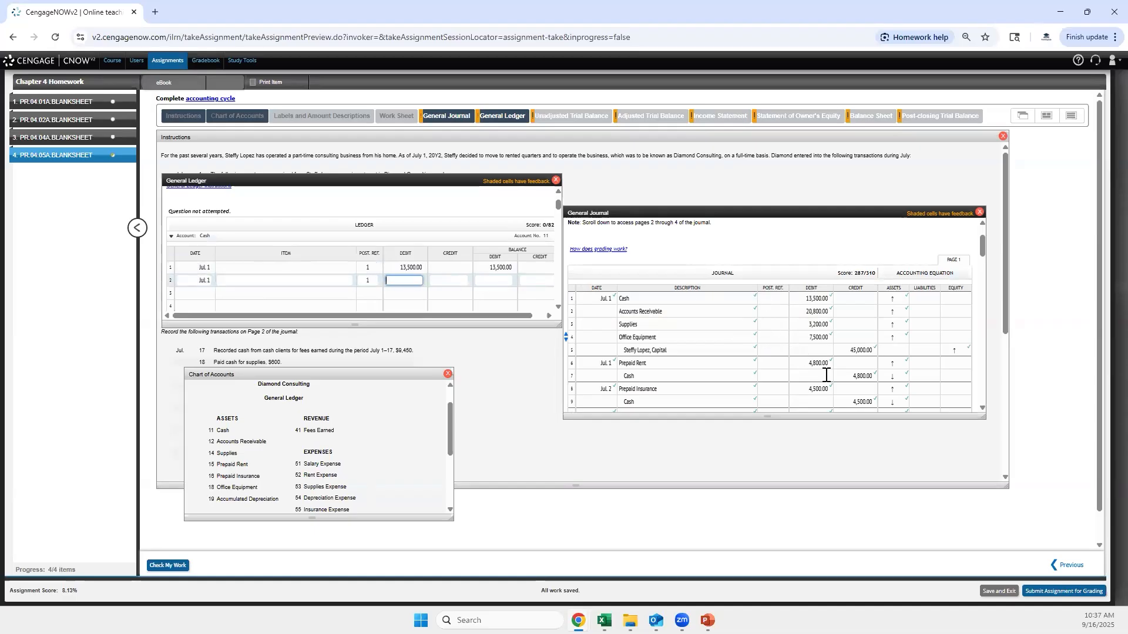
Copy the 4,800 Cash credit from the Prepaid Rent entry into line 2 of the Cash ledger, and enter an 8,700 debit balance.
click(857, 376)
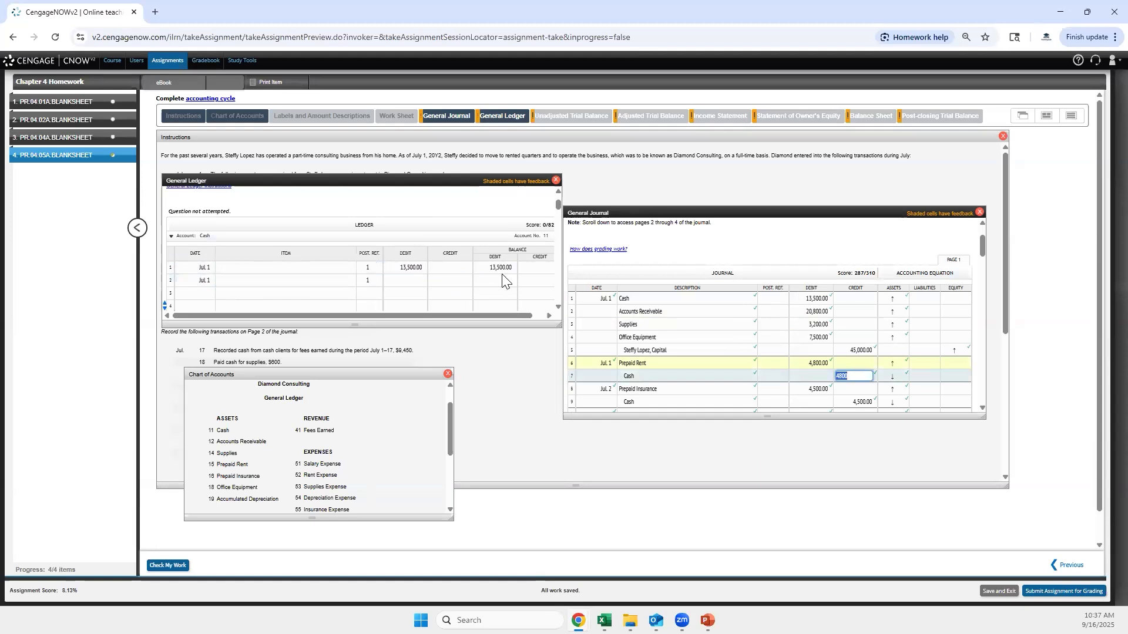
click(452, 280)
click(529, 280)
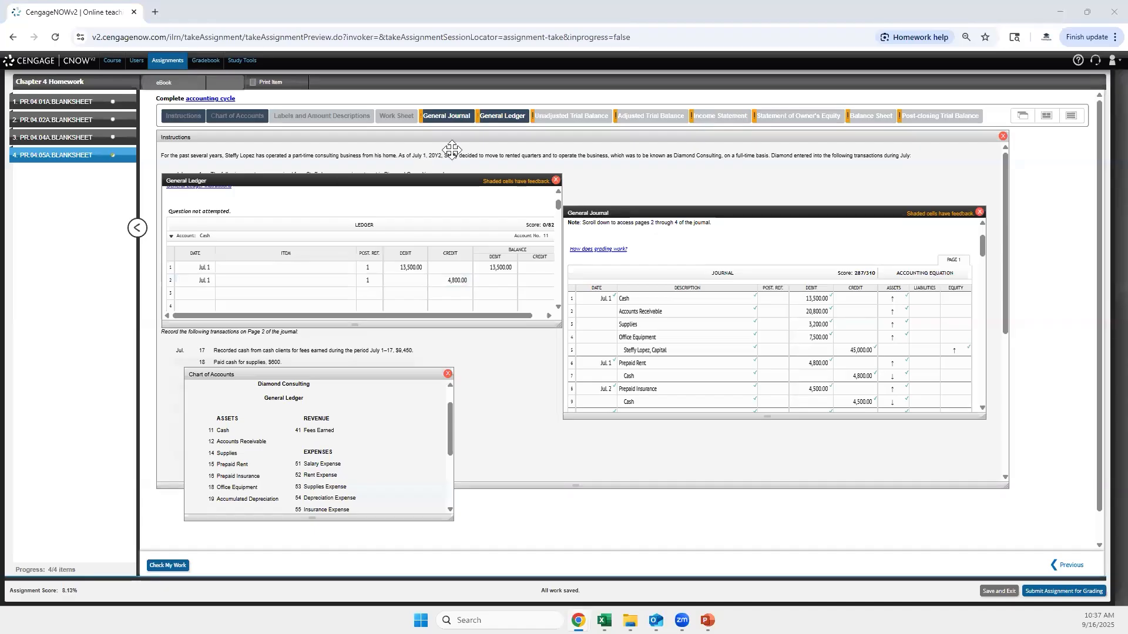
click(502, 280)
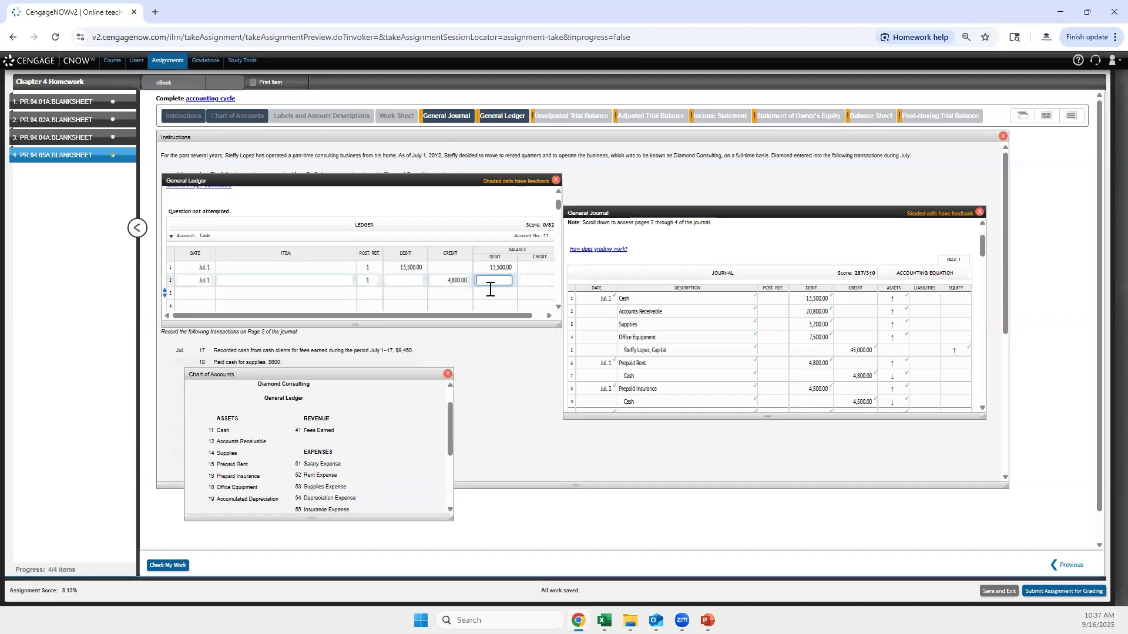
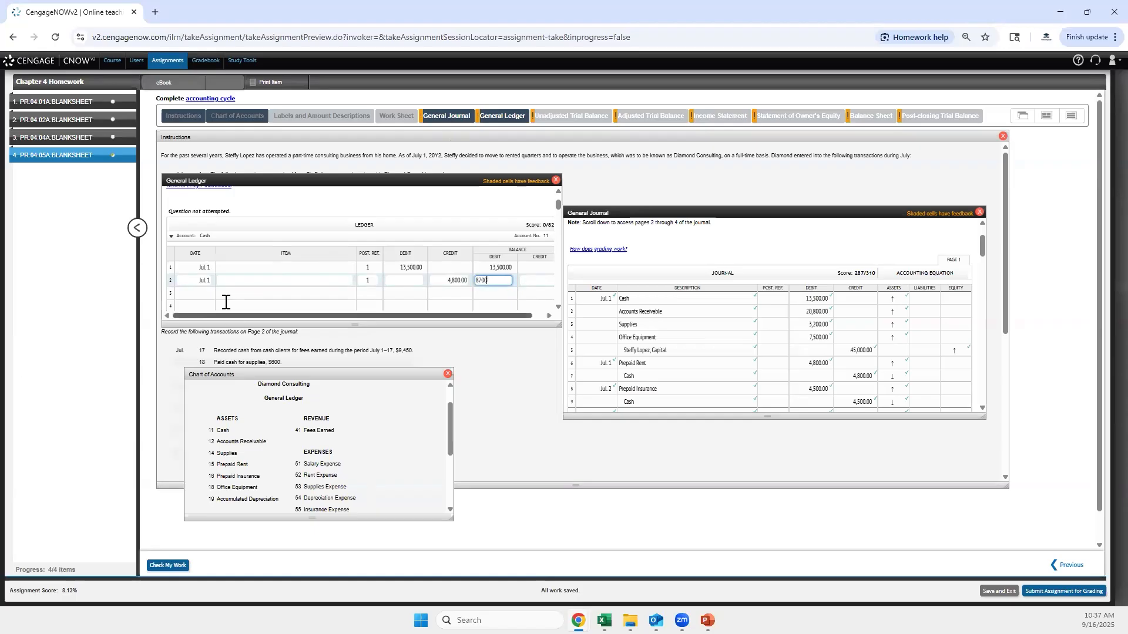
Post the Jul. 2 insurance payment on line 3 of the Cash ledger with posting reference 1, credit 4,500 and debit balance 4,200.
click(210, 291)
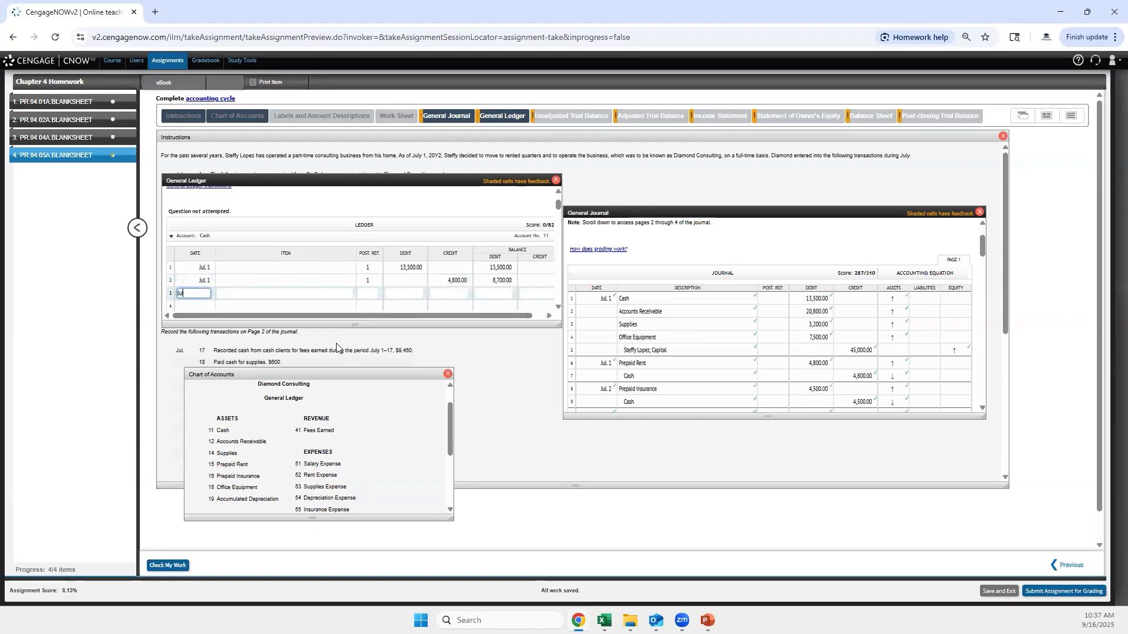
text(Jul. 2)
key(Tab)
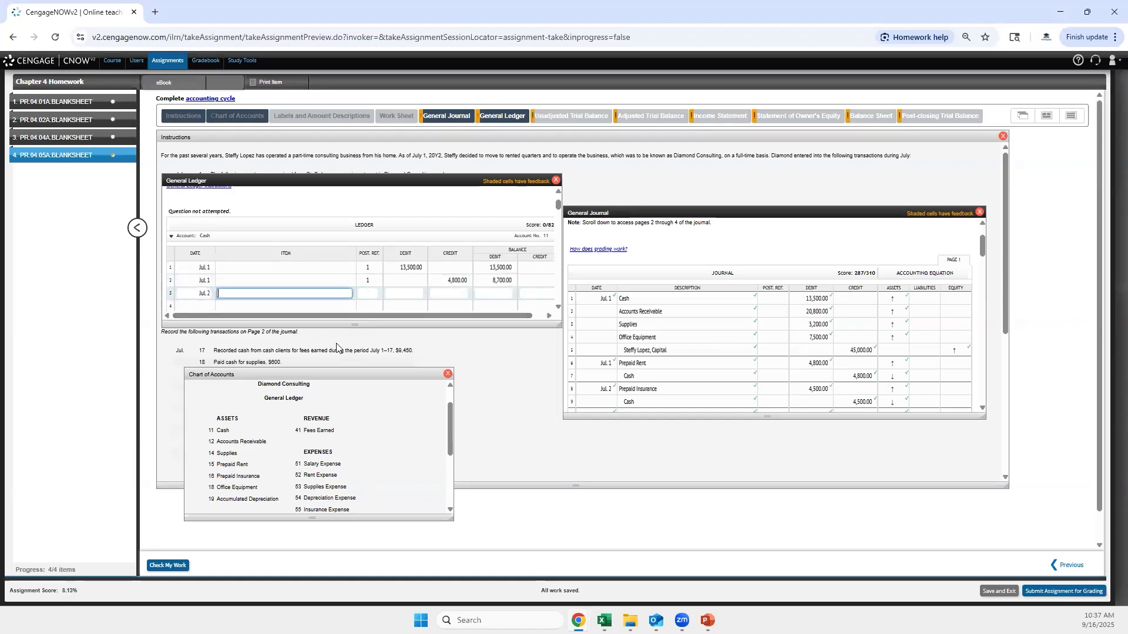
click(375, 293)
text(1)
key(Tab)
click(436, 291)
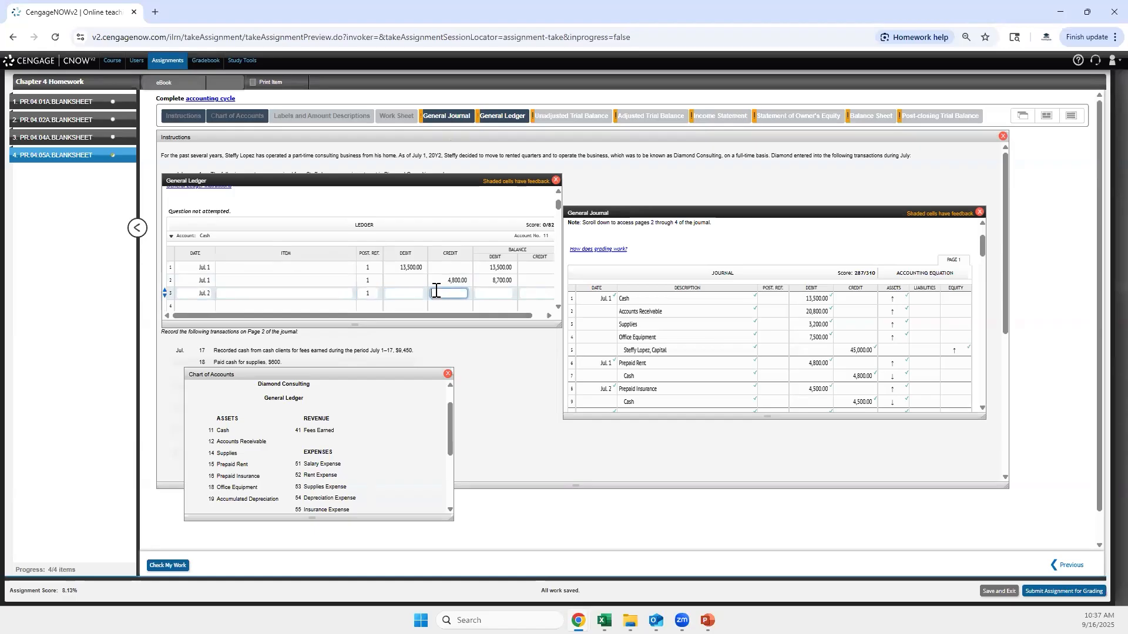
text(4,500)
key(Tab)
key(Tab)
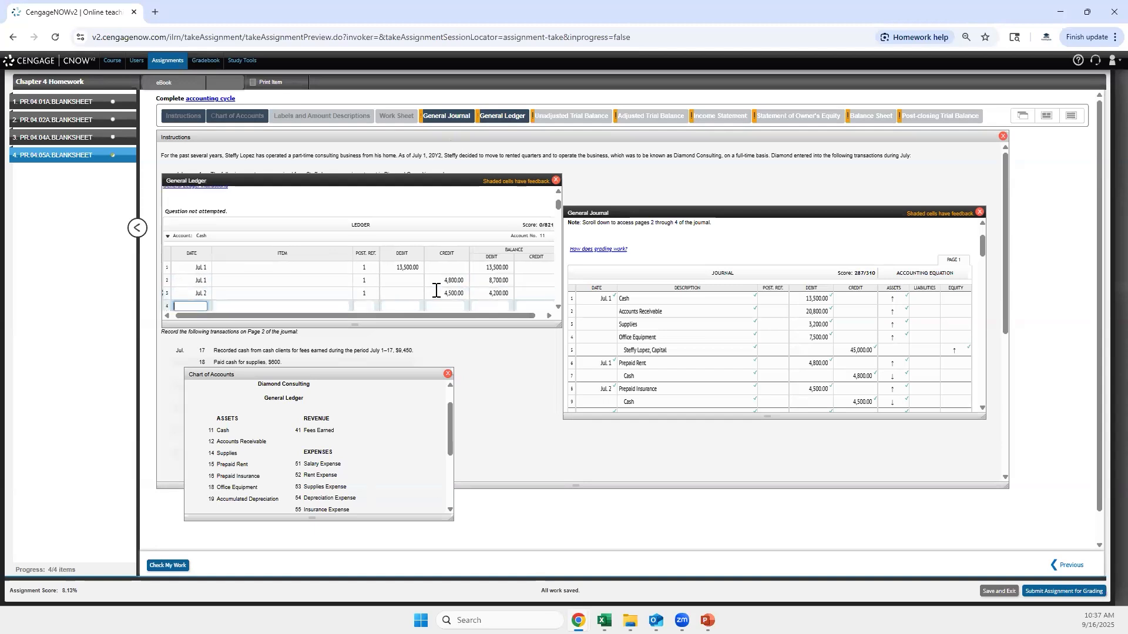
Enter the date Jul. 4, posting reference 1 and a 5,500 debit on line 4 of the Cash ledger account.
text(Jul 2)
key(Tab)
key(Tab)
text(1)
key(Tab)
key(Tab)
scroll(705, 346, down, 1)
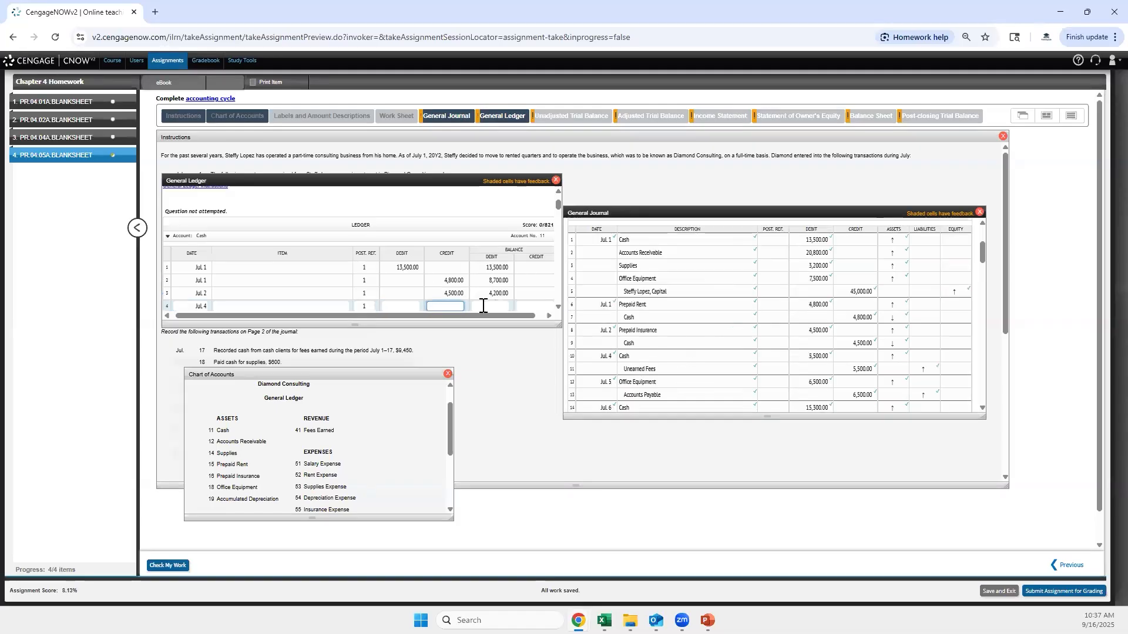
key(shift+Tab)
text(5500)
key(Tab)
key(Tab)
Enter posting reference 11 for the Cash lines 1, 7, 9 and 10 on page 1 of the General Journal.
scroll(793, 305, up, 3)
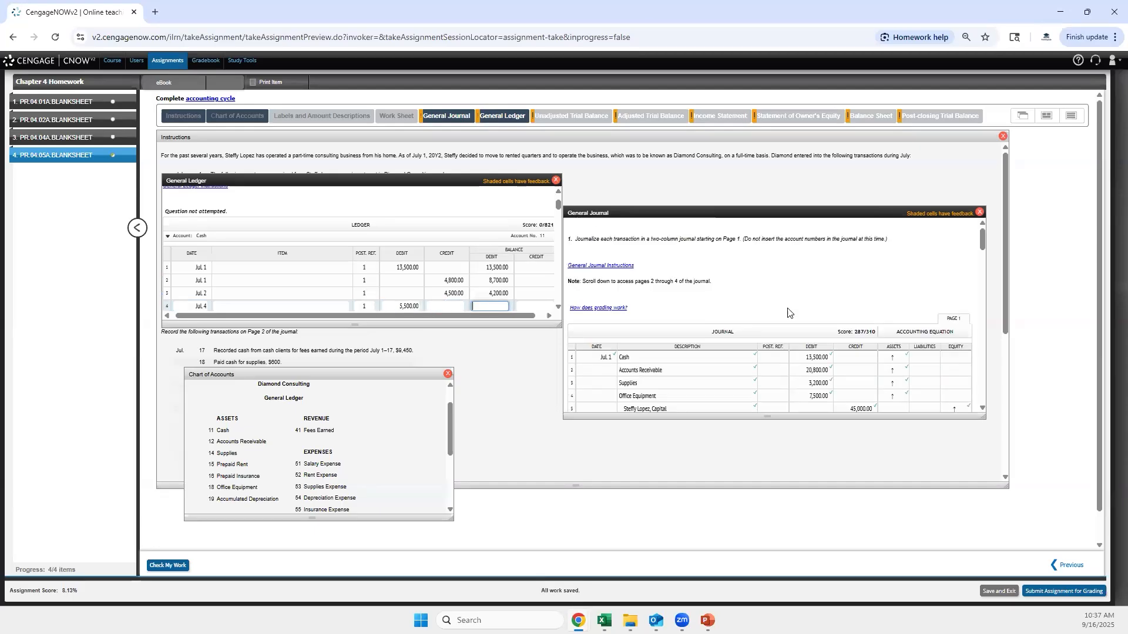
click(778, 298)
text(11)
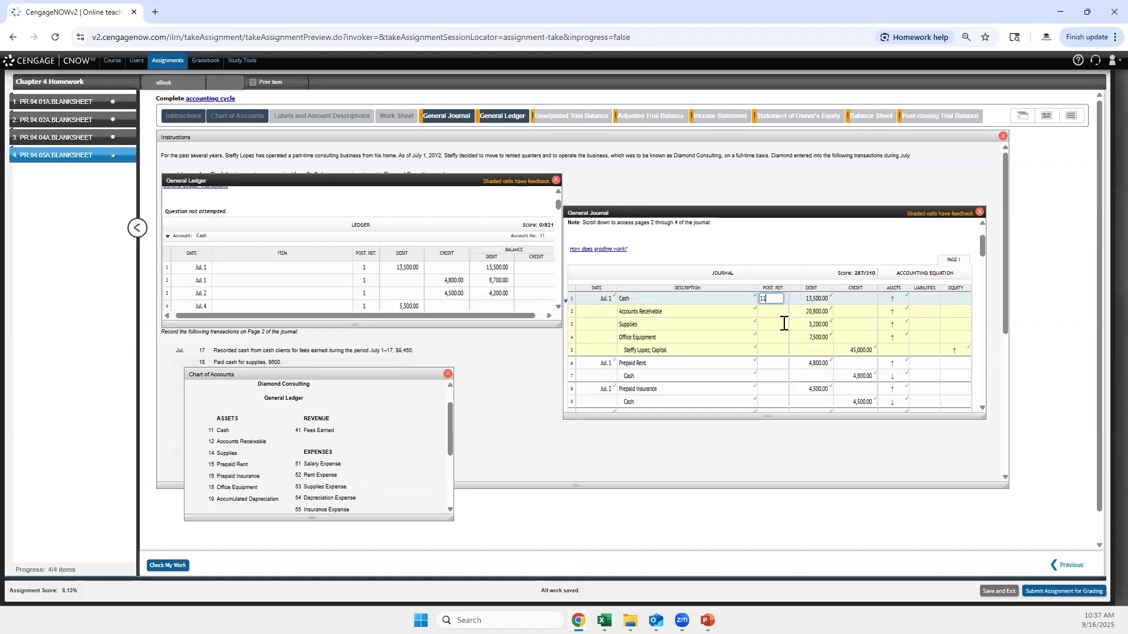
click(773, 376)
text(11)
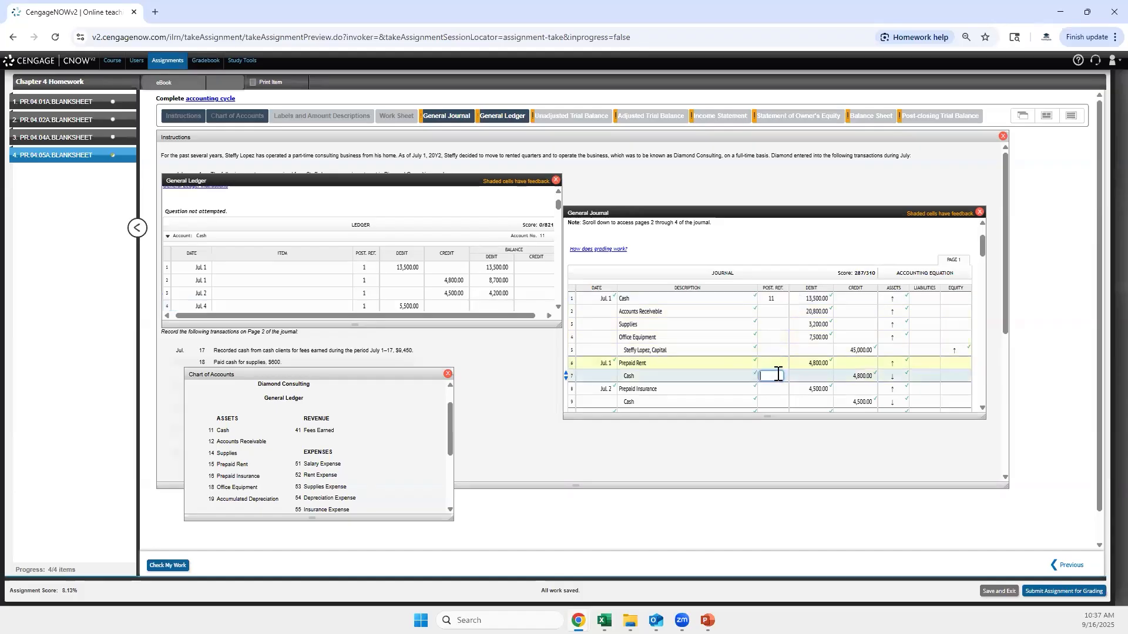
click(773, 401)
text(11)
scroll(774, 306, down, 2)
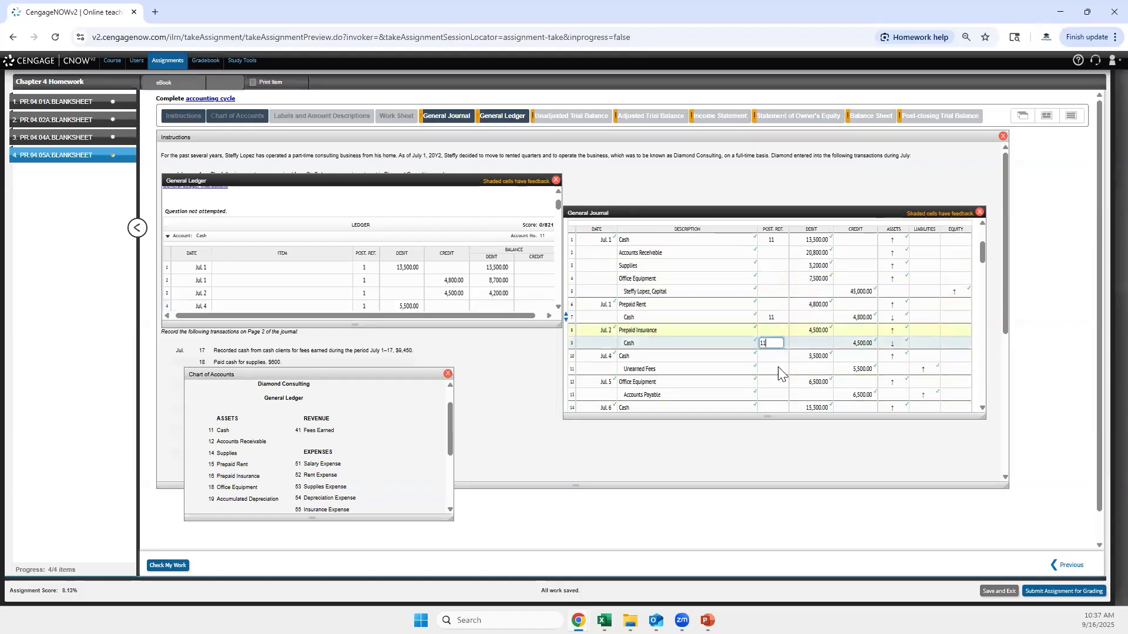
click(773, 299)
text(11)
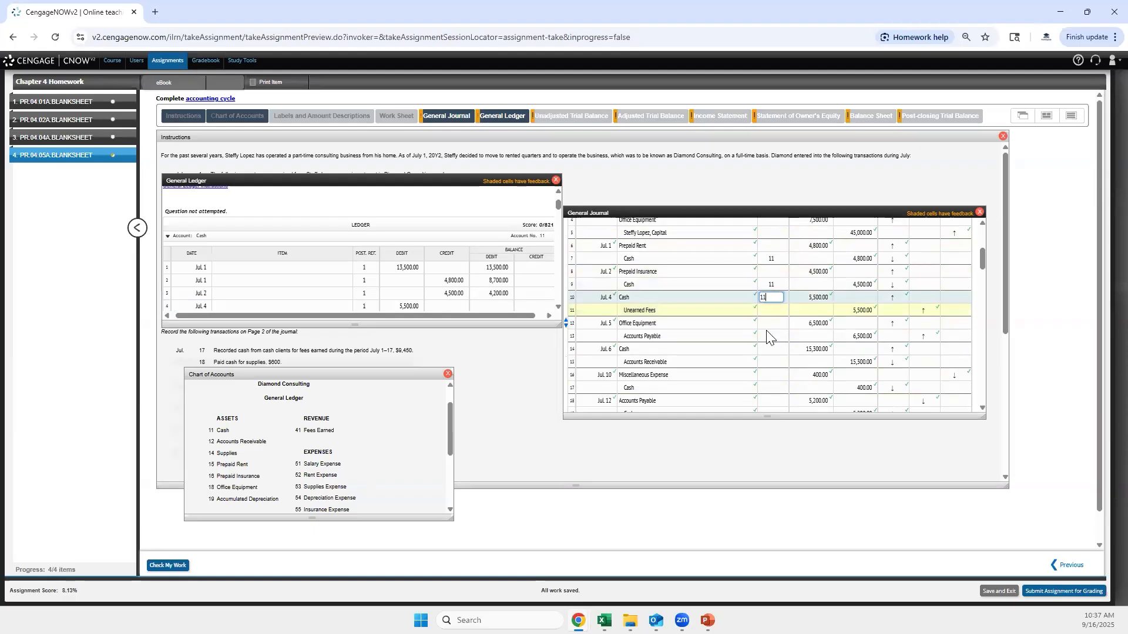
click(775, 336)
click(775, 349)
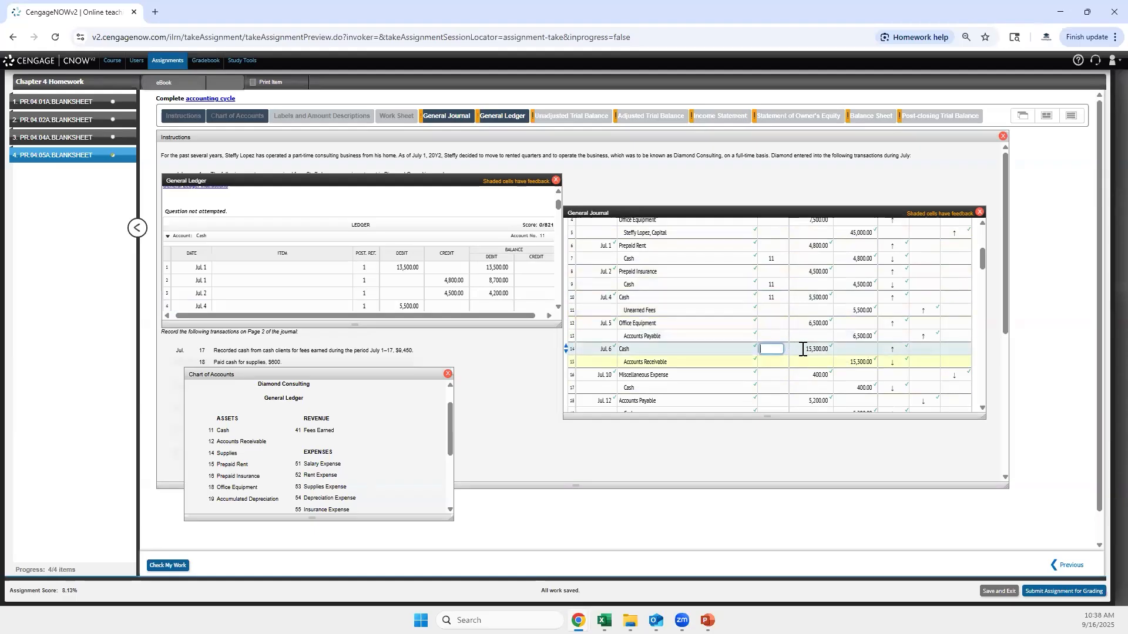
Enter 9,700 as the debit balance on line 4 of the Cash ledger account.
click(489, 306)
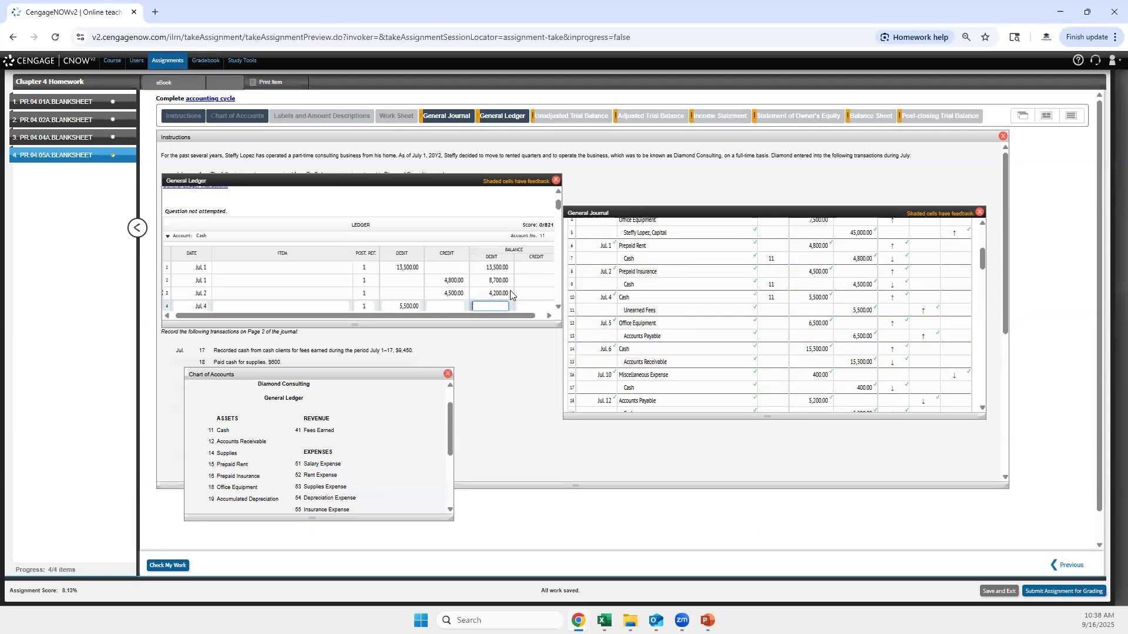
text(975)
key(BackSpace)
text(0)
Enter the date Jul. 6 and posting reference 1 on line 5 of the Cash ledger account.
scroll(511, 291, down, 1)
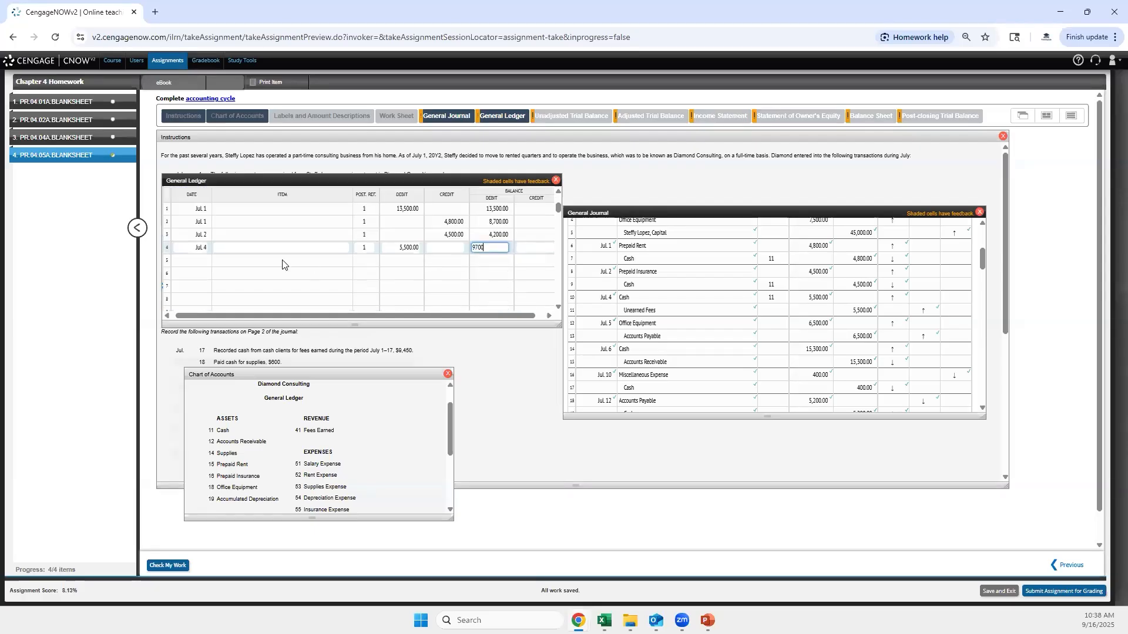
click(188, 261)
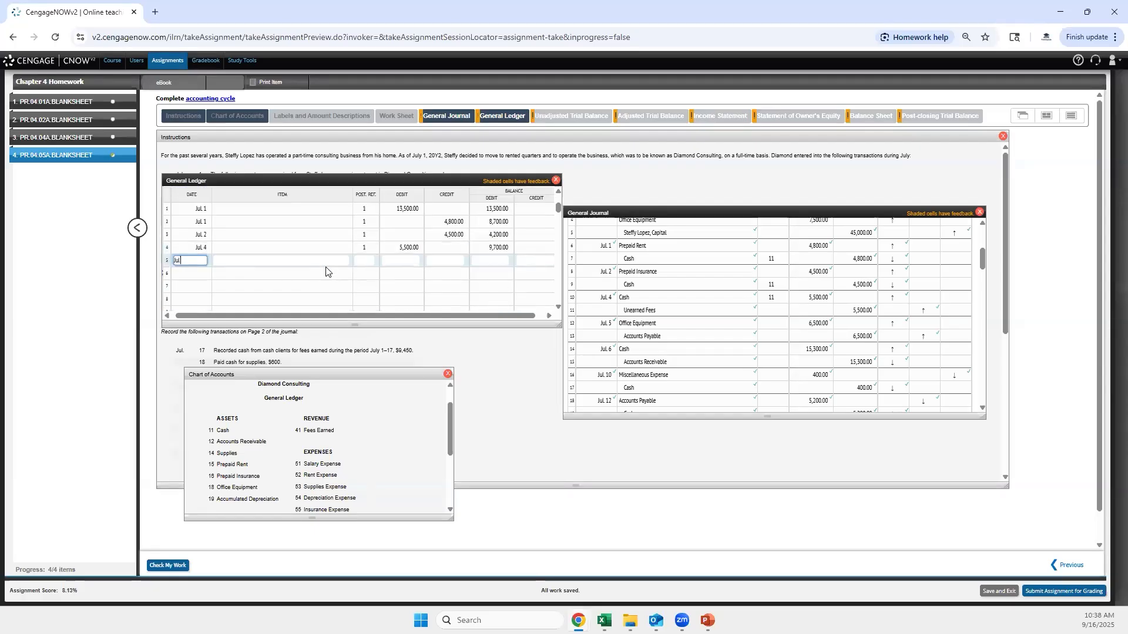
key(Tab)
key(Tab)
text(1)
key(Tab)
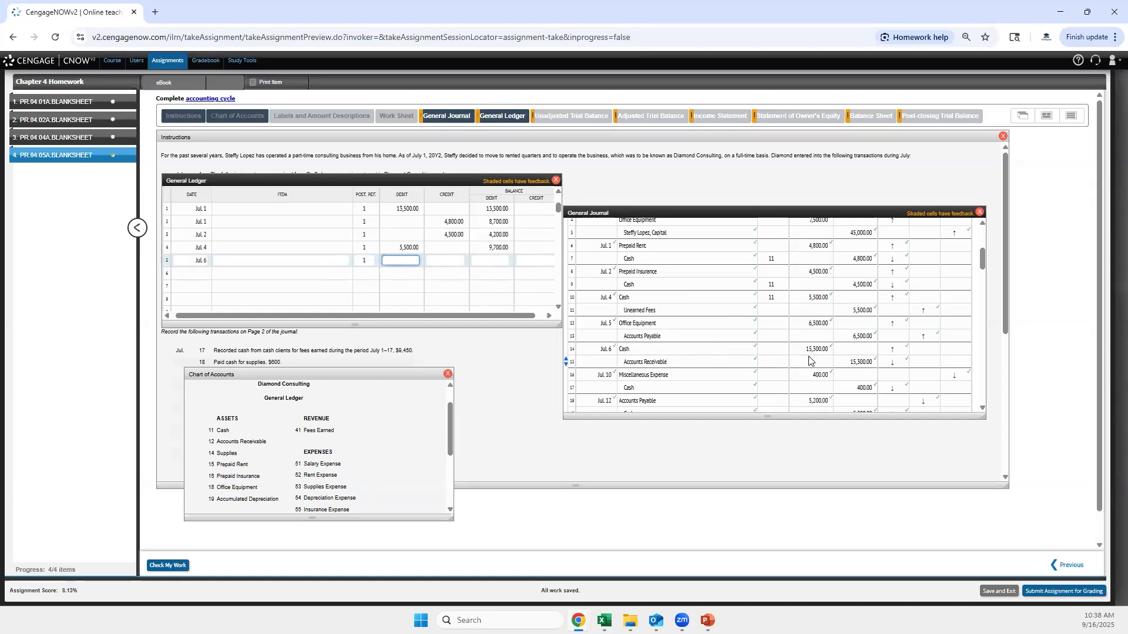
Enter posting reference 11 for the Jul. 6 Cash journal line and copy its 15,300 debit to line 5 of the Cash ledger.
click(772, 348)
text(11)
click(809, 350)
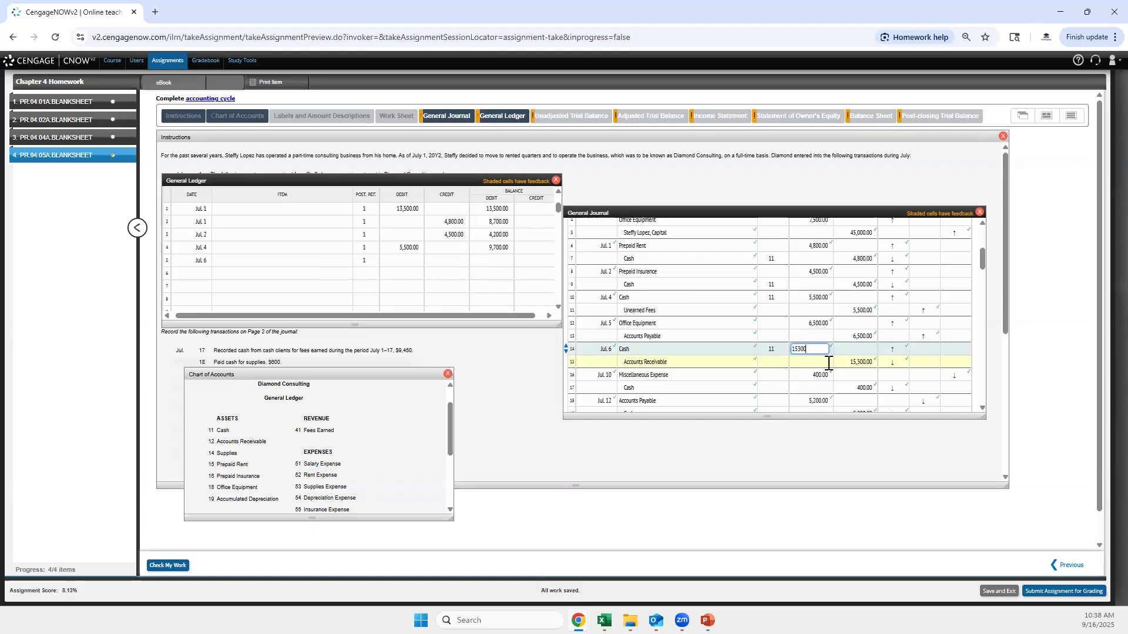
key(ctrl+a)
key(ctrl+c)
click(833, 366)
click(413, 259)
key(ctrl+v)
Enter 25,000 as the debit balance on line 5 of the Cash ledger account.
click(503, 264)
click(504, 264)
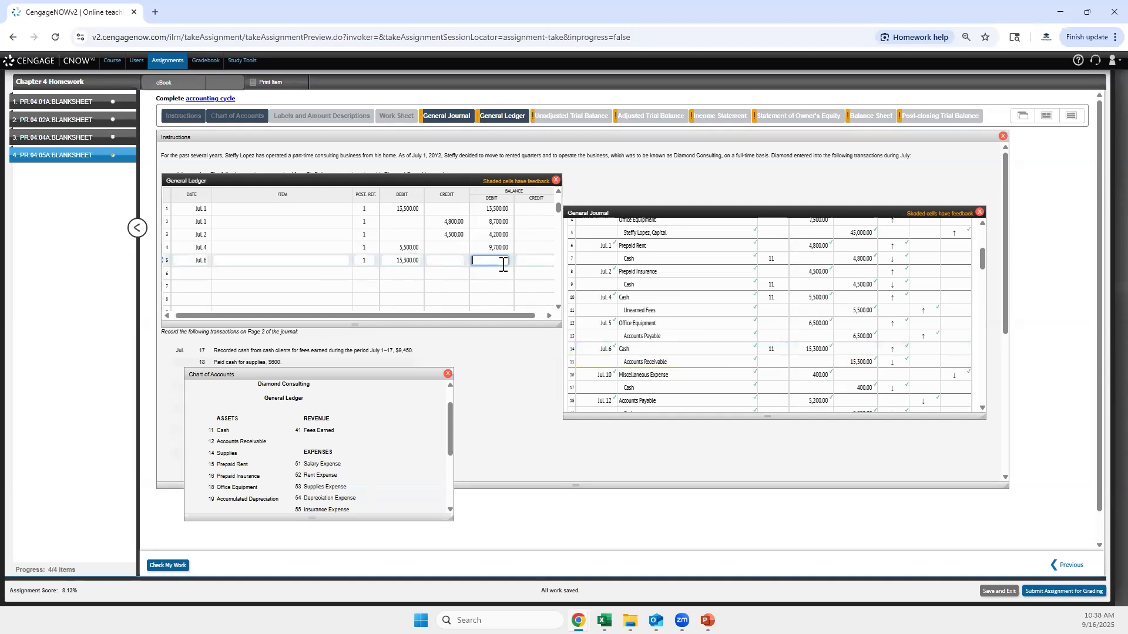
text(25000)
key(Return)
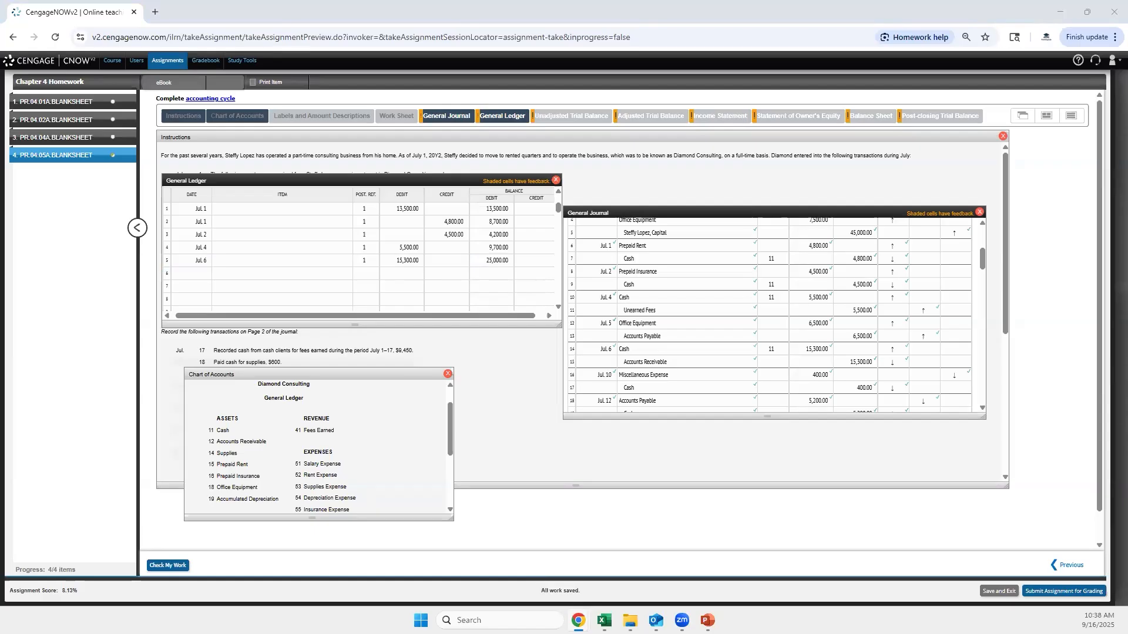
Enter a 400 credit on line 6 of the Cash ledger and posting reference 11 for the Jul. 10 Cash journal line.
click(447, 269)
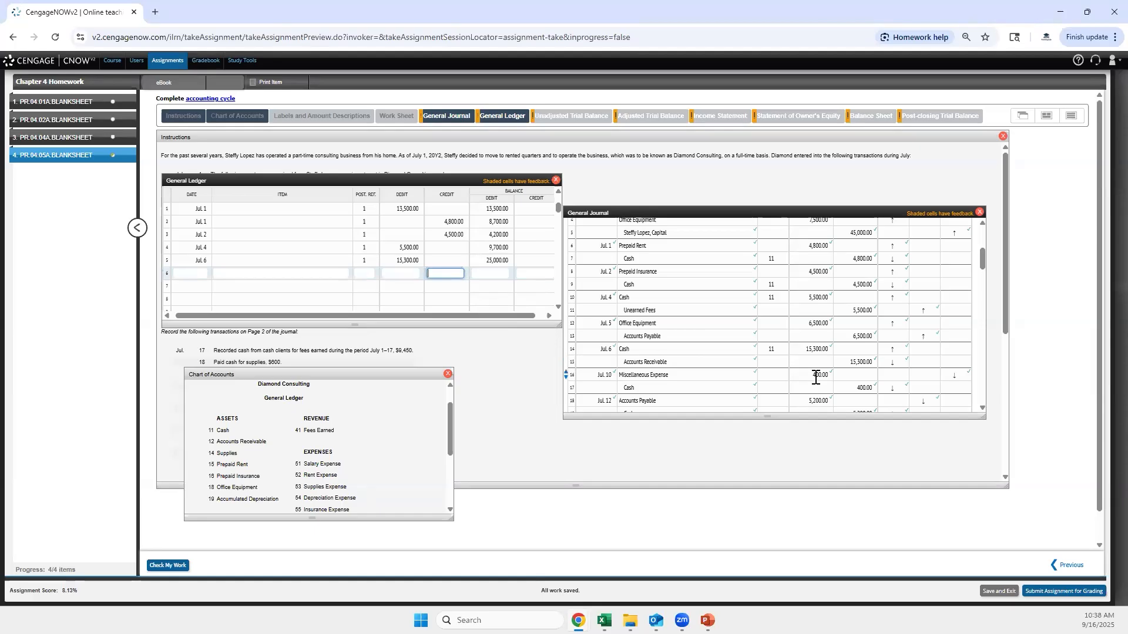
text(400.00)
click(775, 387)
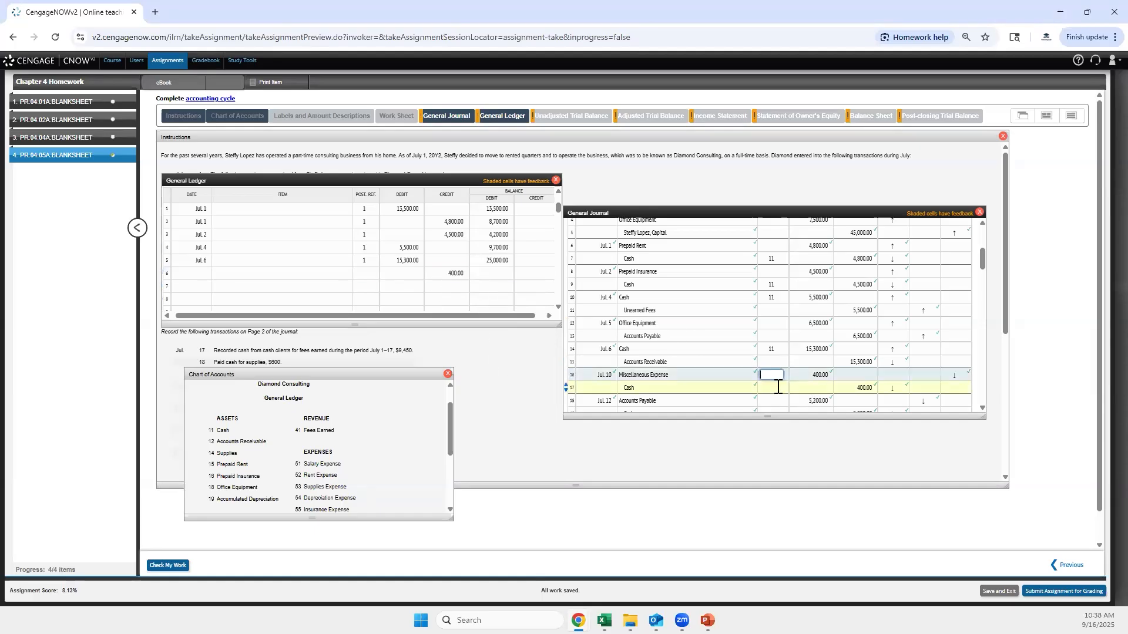
text(11)
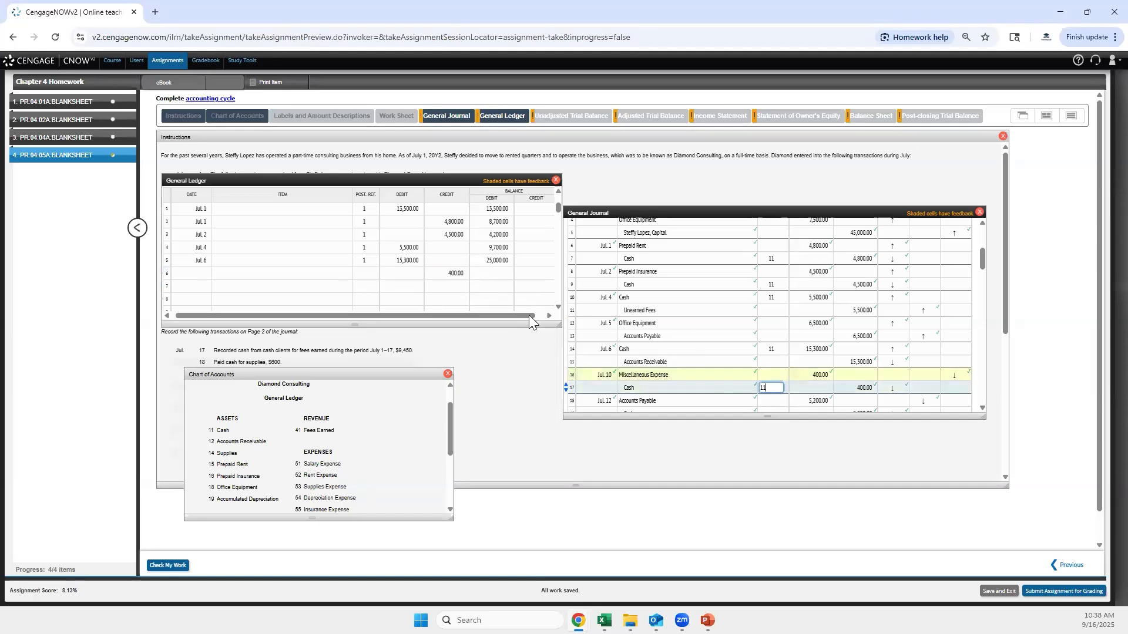
Enter the date Jul. 10 and posting reference 1 on line 6 of the Cash ledger account.
click(193, 272)
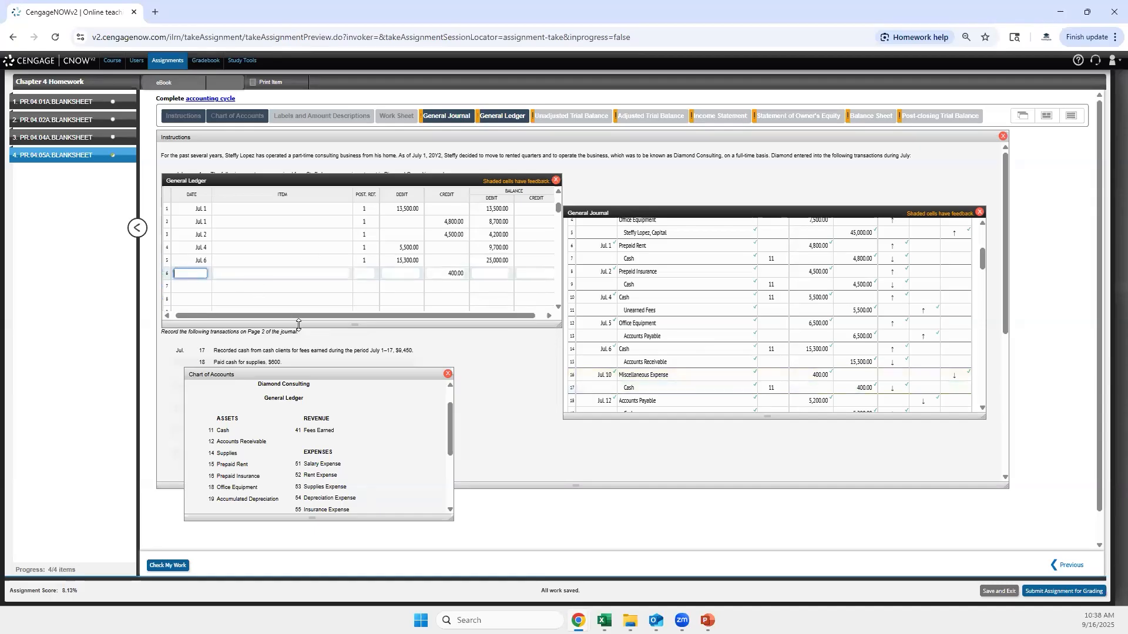
text(Jul 10)
key(Tab)
key(Tab)
key(Tab)
key(shift+Tab)
text(1)
Enter 24,600 as the debit balance on line 6 of the Cash ledger account.
key(Tab)
key(Tab)
key(Tab)
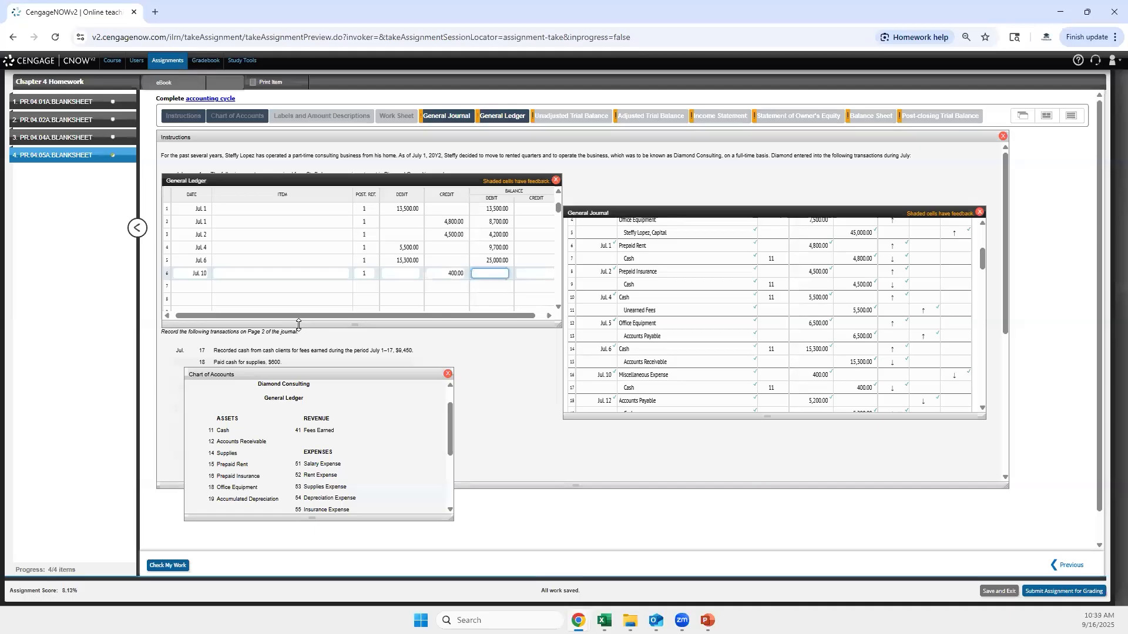
text(24600)
key(Return)
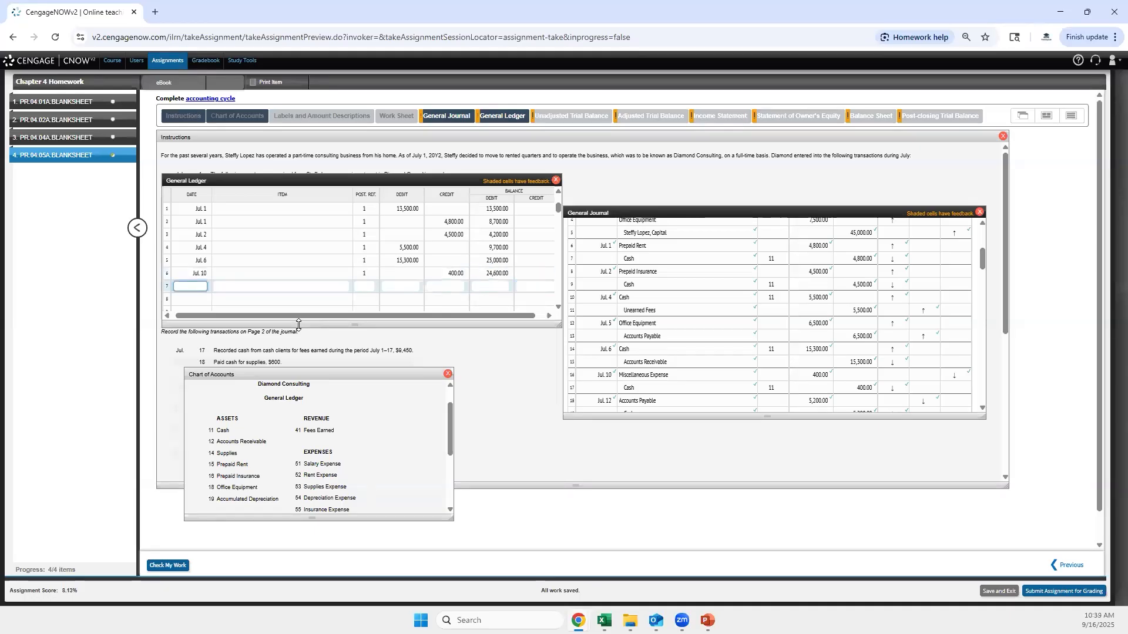
Enter the date Jul. 12 and posting reference 1 on line 7 of the Cash ledger account.
text(12)
key(Tab)
key(Tab)
text(1)
key(Tab)
scroll(699, 352, down, 1)
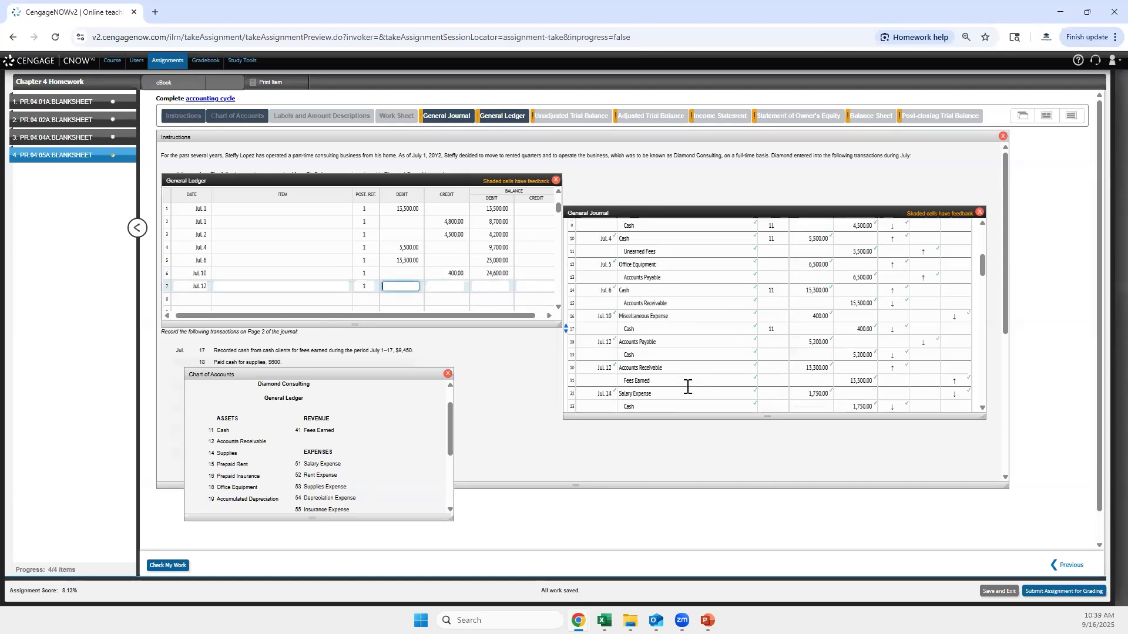
scroll(648, 367, down, 1)
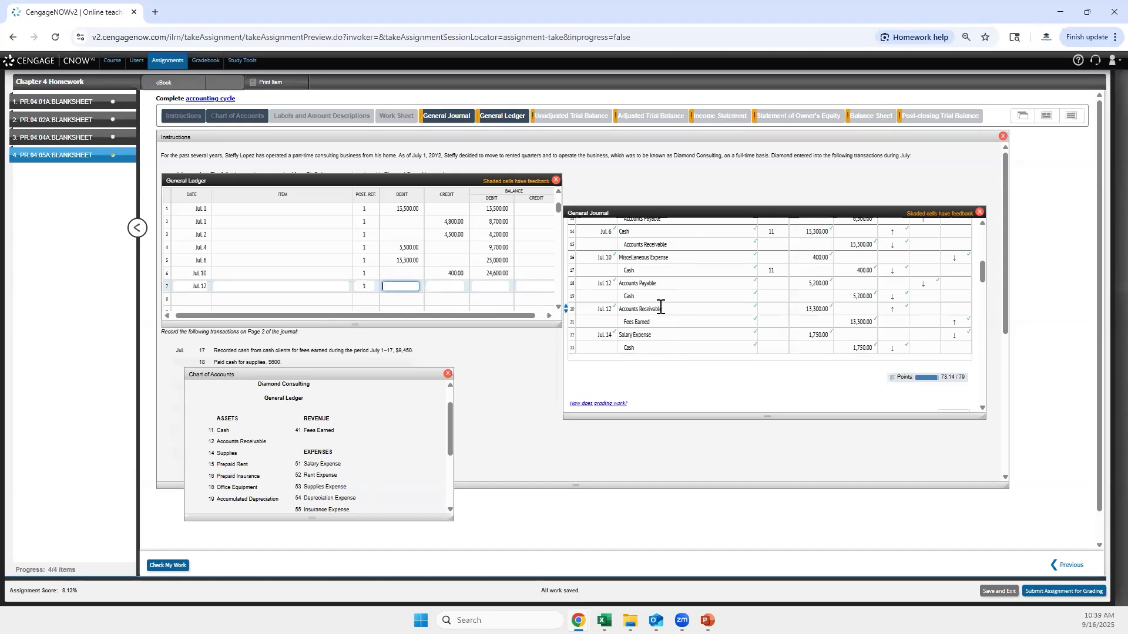
double_click(203, 287)
text(14)
click(773, 296)
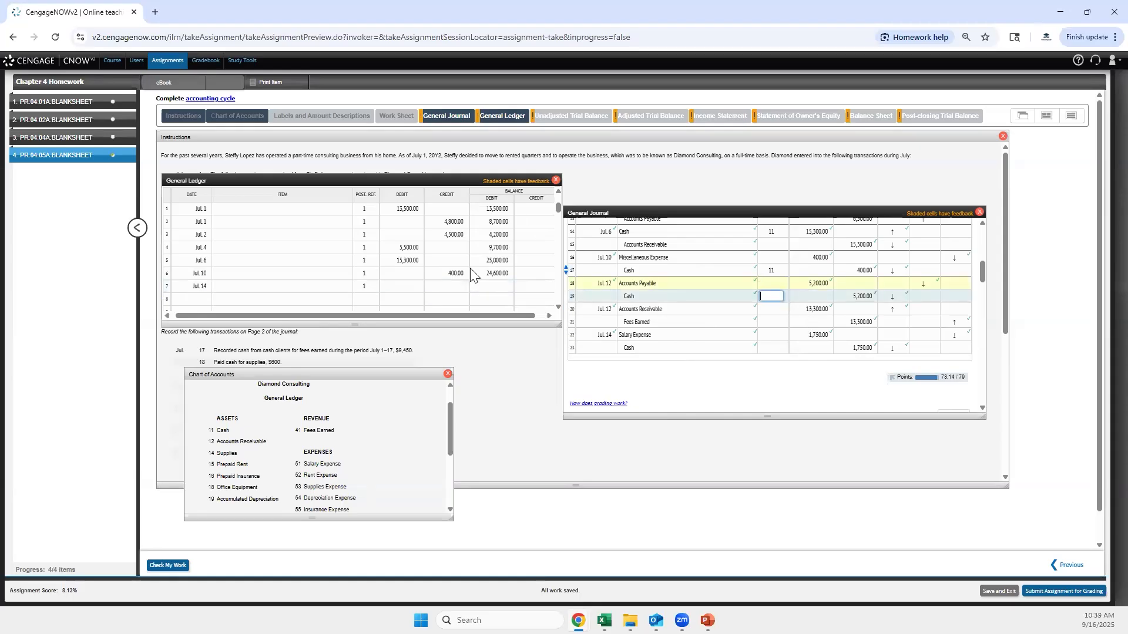
double_click(200, 284)
text(12)
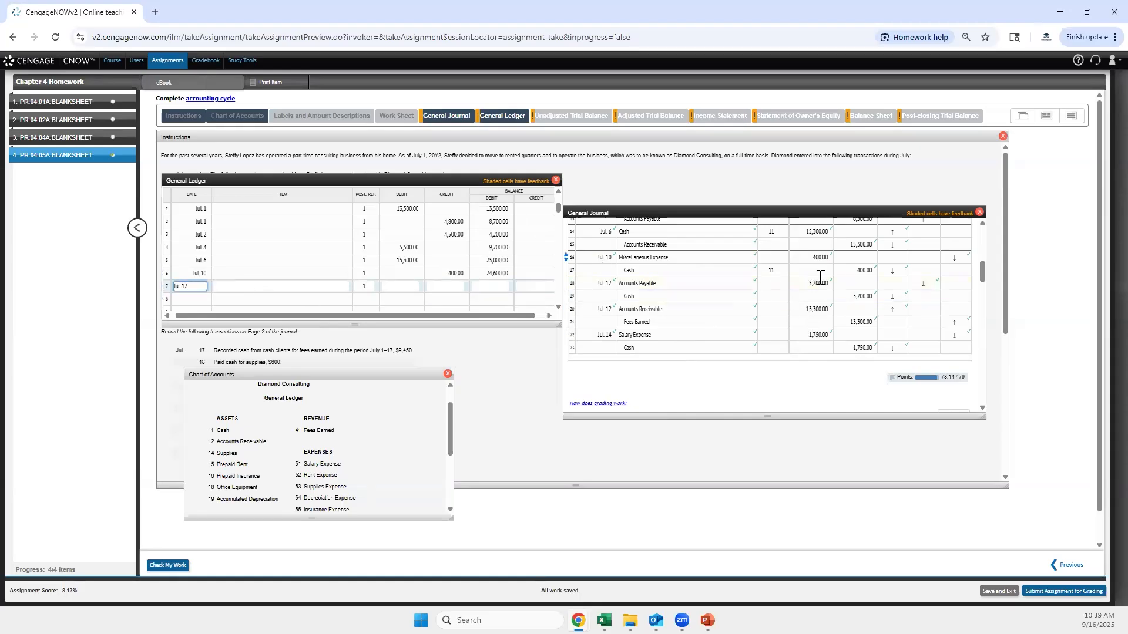
Enter posting reference 11 for the Jul. 12 Cash journal line and a 5,200 credit on line 7 of the Cash ledger.
click(781, 296)
text(11)
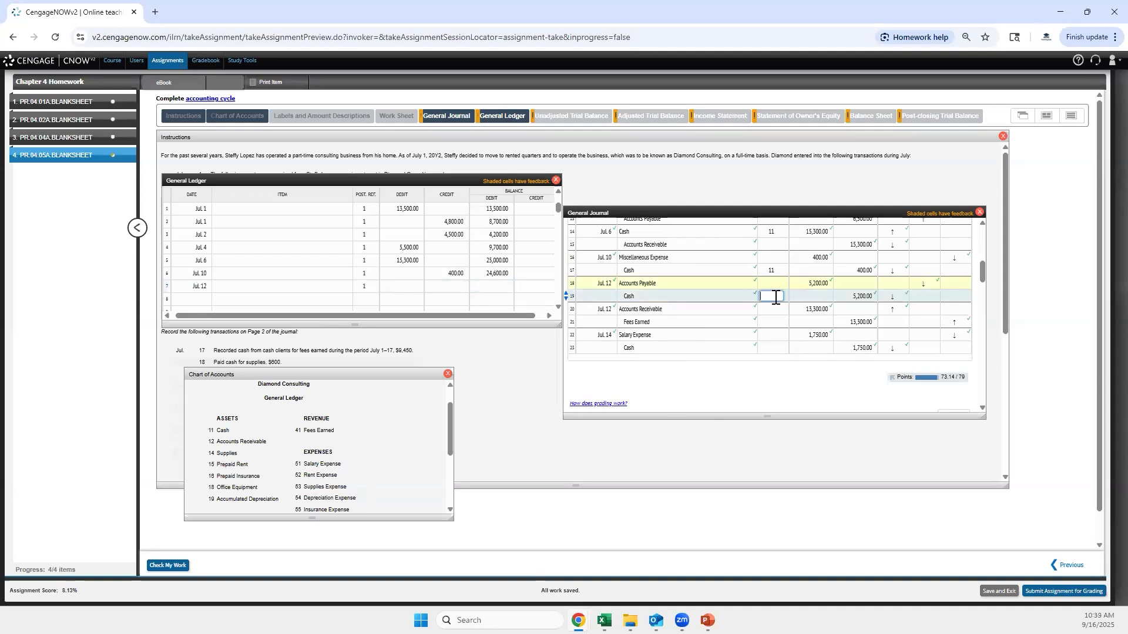
click(455, 286)
text(5,2)
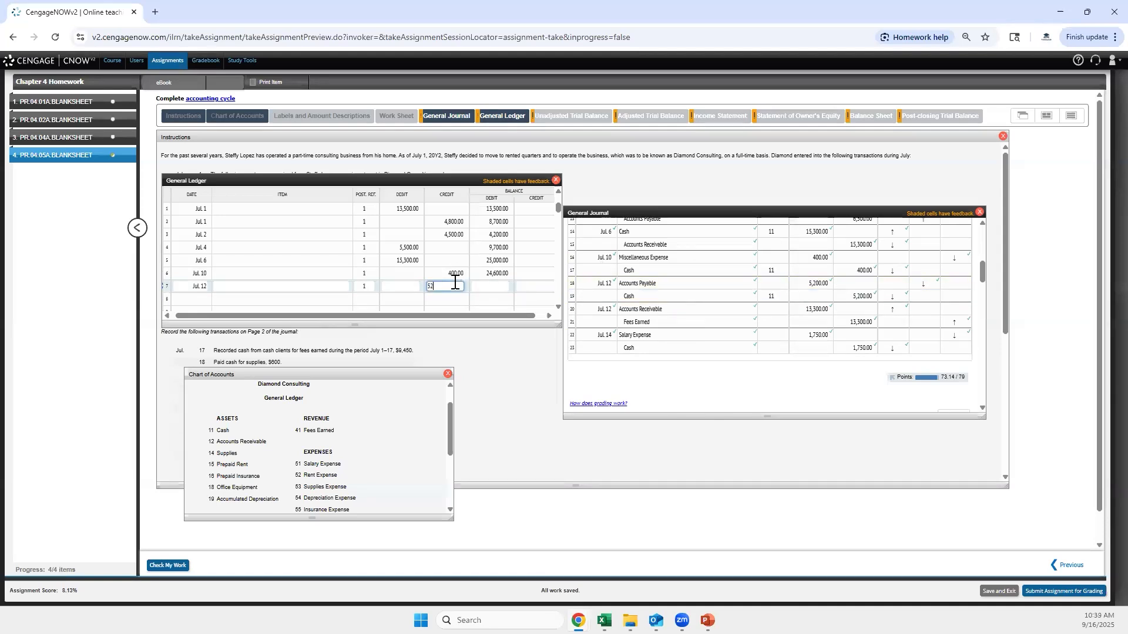
text(00)
key(Tab)
Enter 19,400 as the debit balance on line 7 of the Cash ledger account.
text(19,400)
key(Tab)
key(Tab)
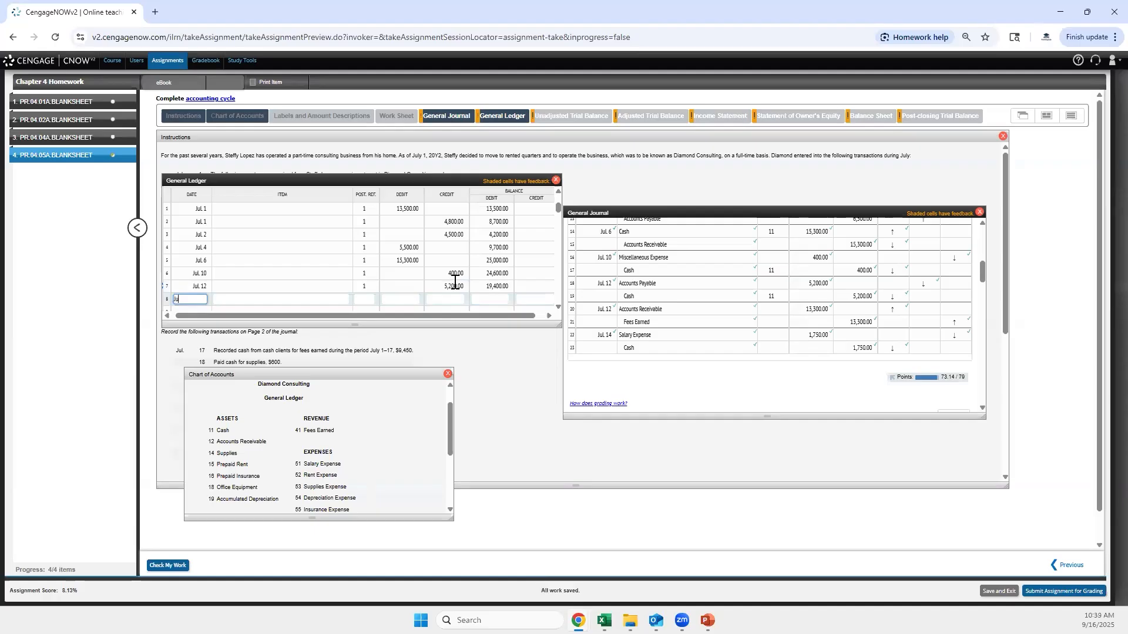
Enter the date Jul. 14 and posting reference 1 on line 8 of the Cash ledger account.
key(Tab)
key(Tab)
text(1)
key(Tab)
key(Tab)
Enter a 1,750 credit and a 17,650 debit balance on line 8 of the Cash ledger account.
text(17,500)
key(Tab)
double_click(455, 298)
text(1750)
key(Tab)
text(40)
text(50)
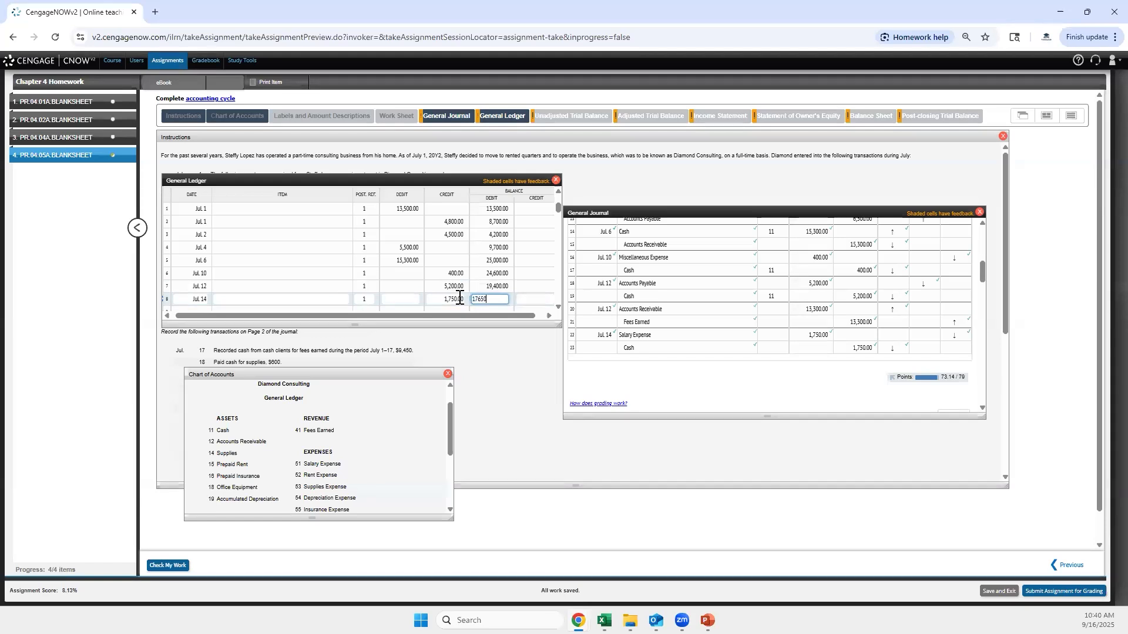
scroll(368, 229, down, 2)
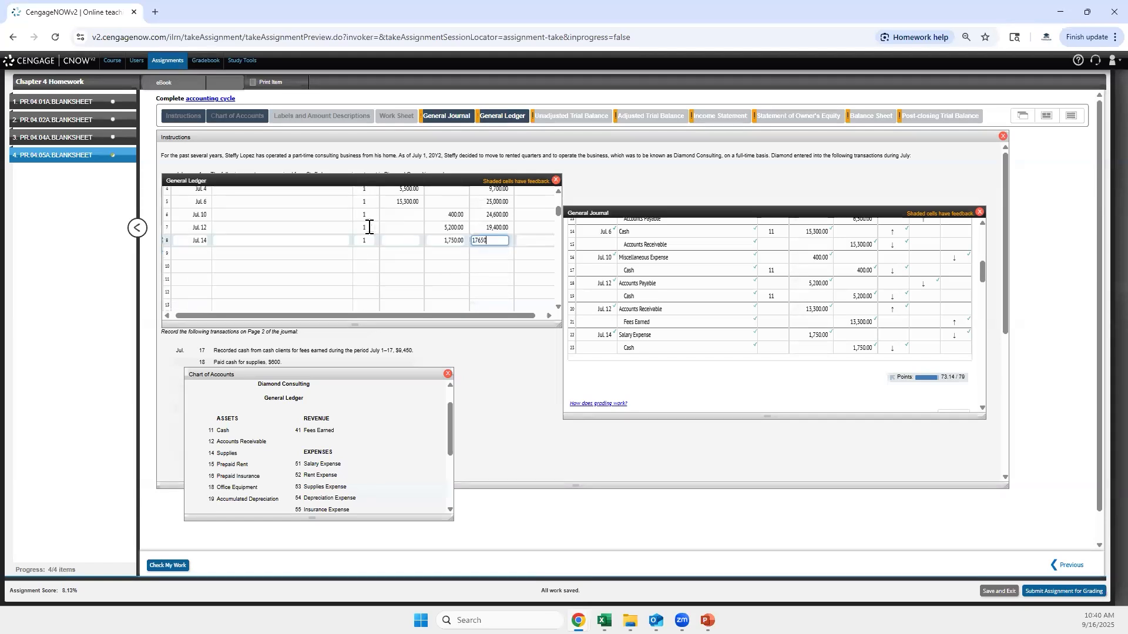
click(807, 322)
Enter posting reference 11 for the Jul. 14 Cash line in the general journal.
scroll(810, 317, down, 1)
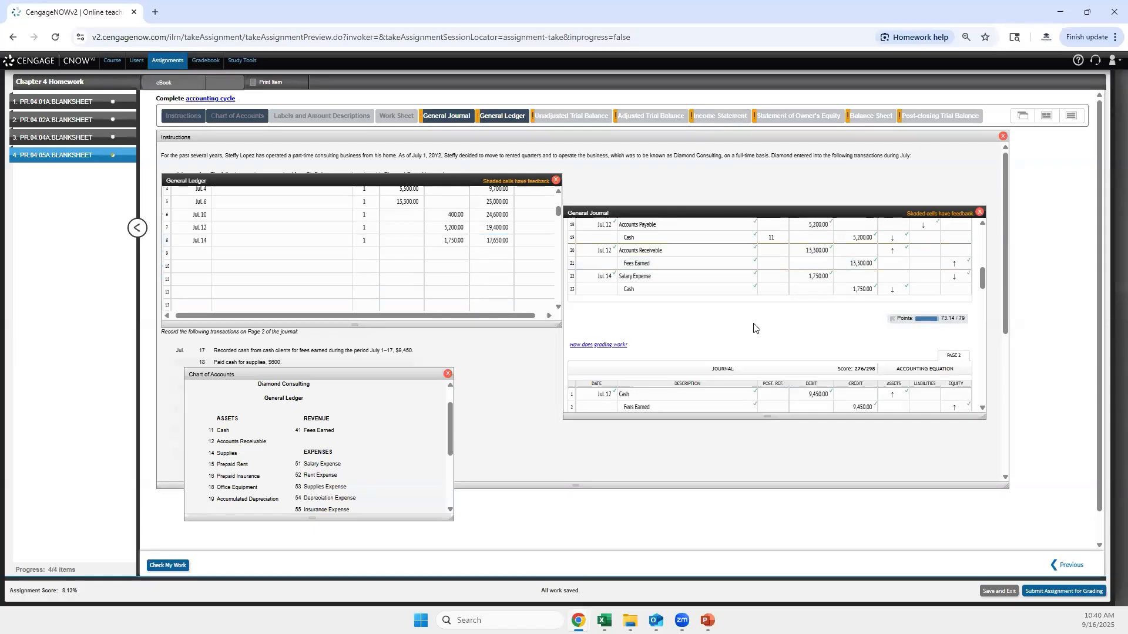
scroll(744, 307, down, 2)
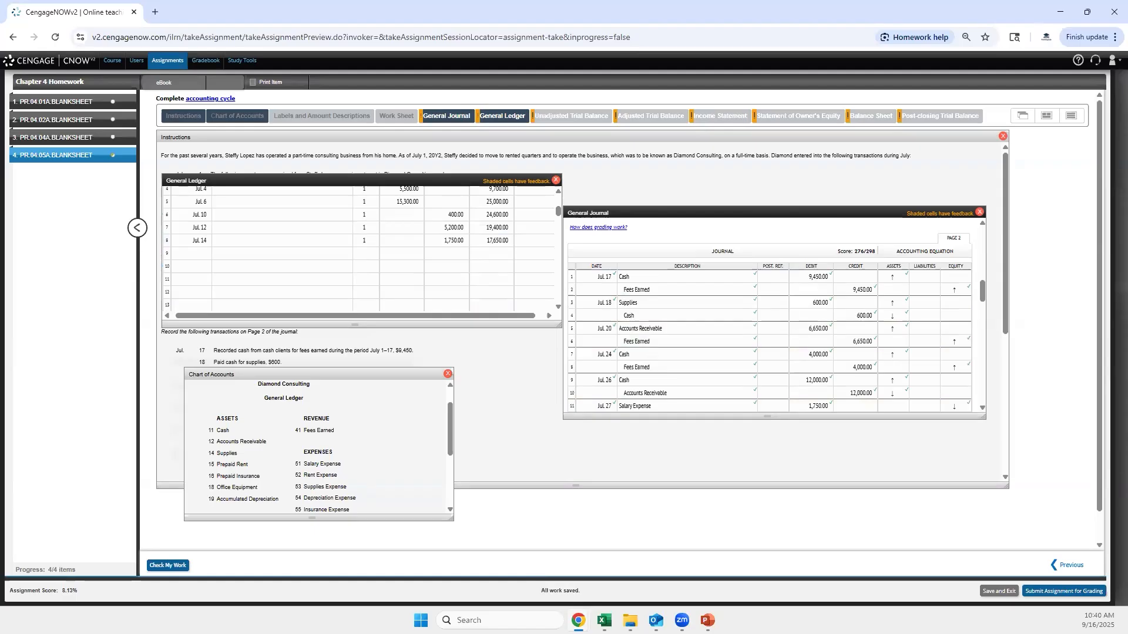
click(186, 254)
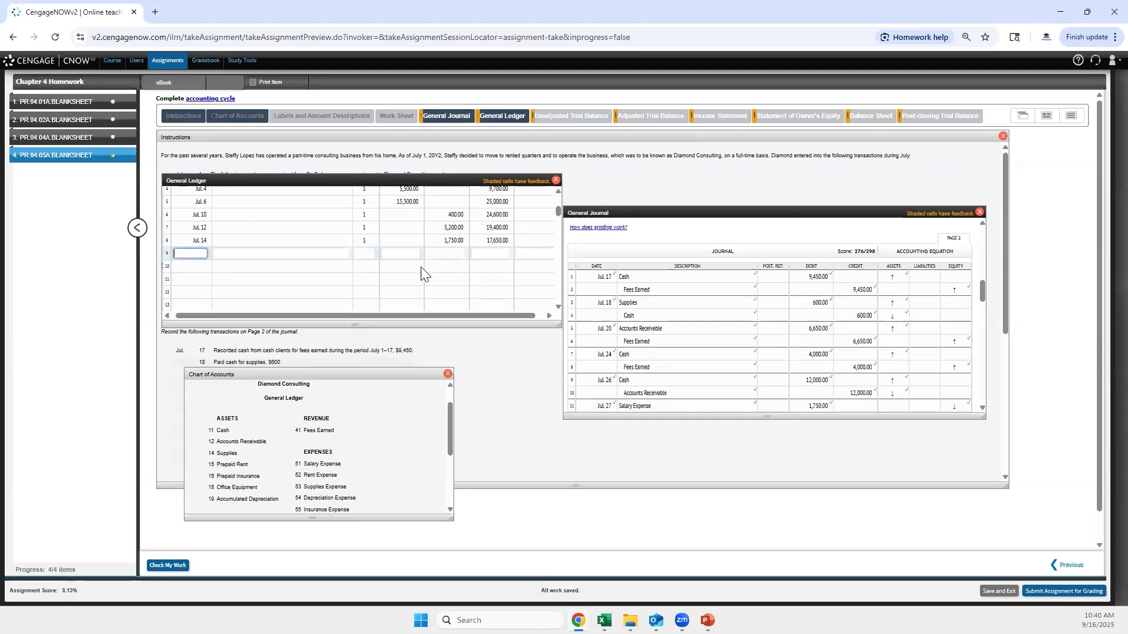
scroll(368, 244, up, 1)
scroll(365, 244, down, 2)
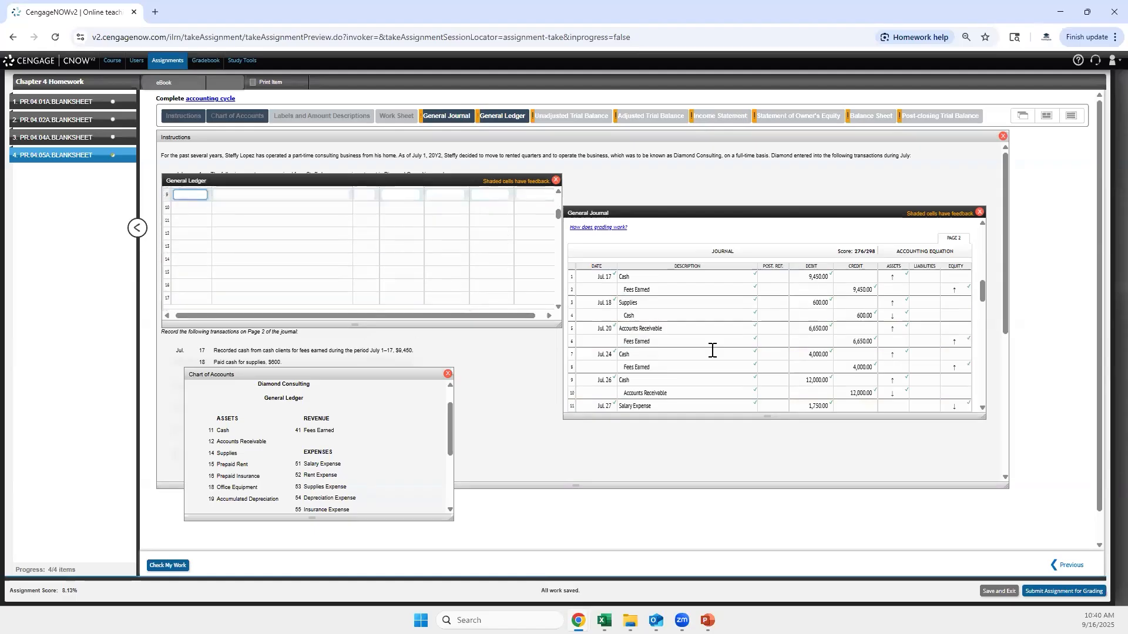
scroll(796, 332, down, 5)
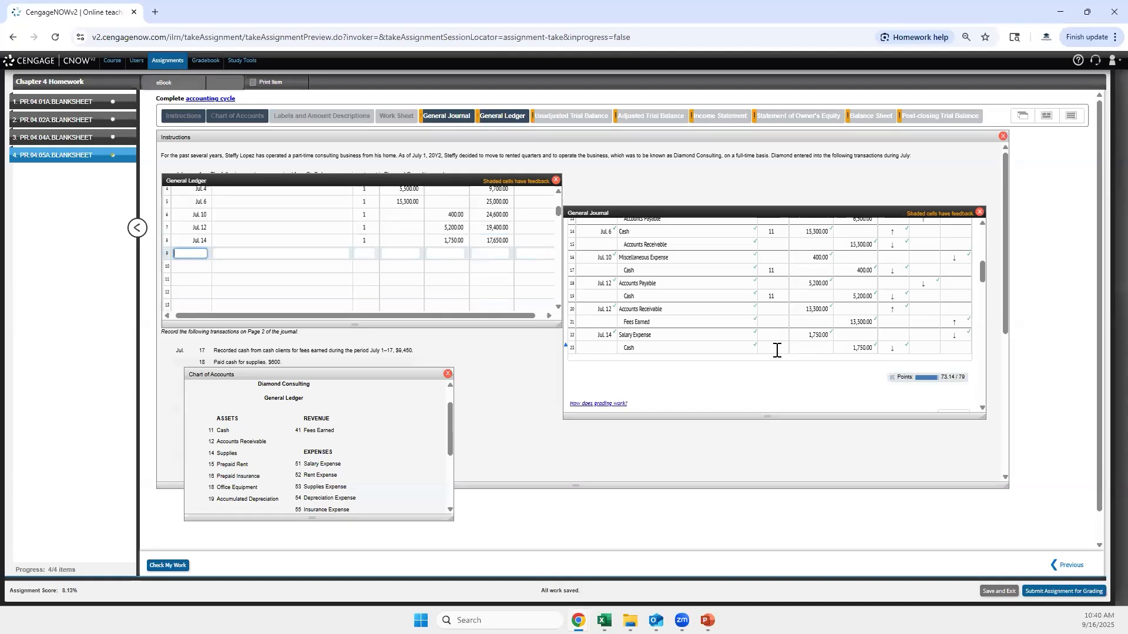
click(775, 348)
text(11)
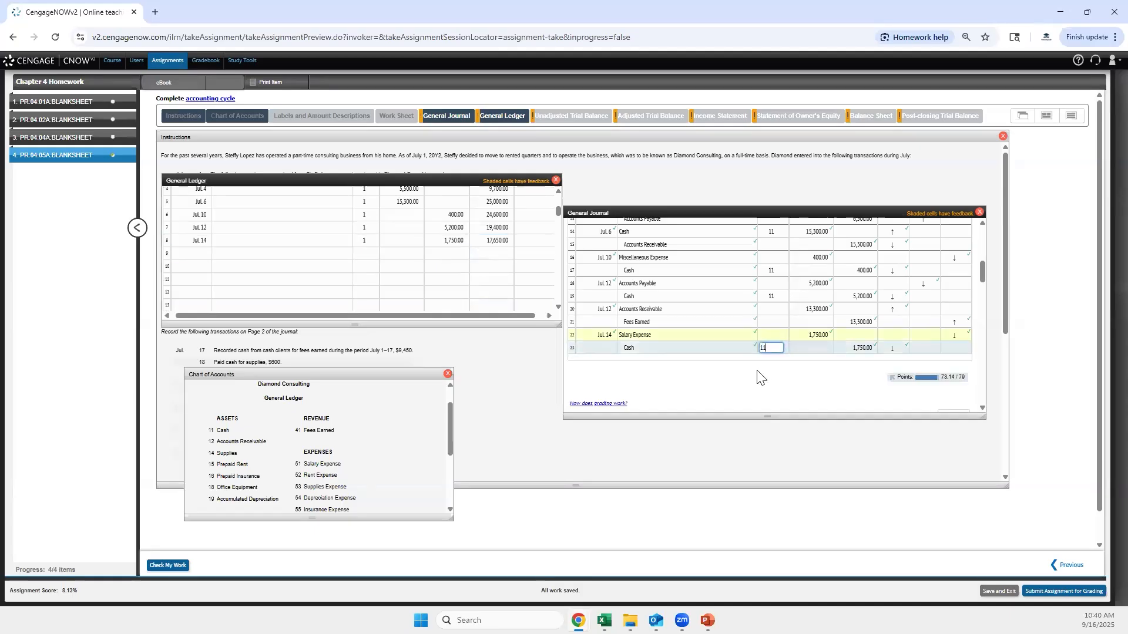
click(757, 376)
Enter the date Jul. 17 and posting reference 2 on line 9 of the Cash ledger account.
scroll(785, 342, down, 3)
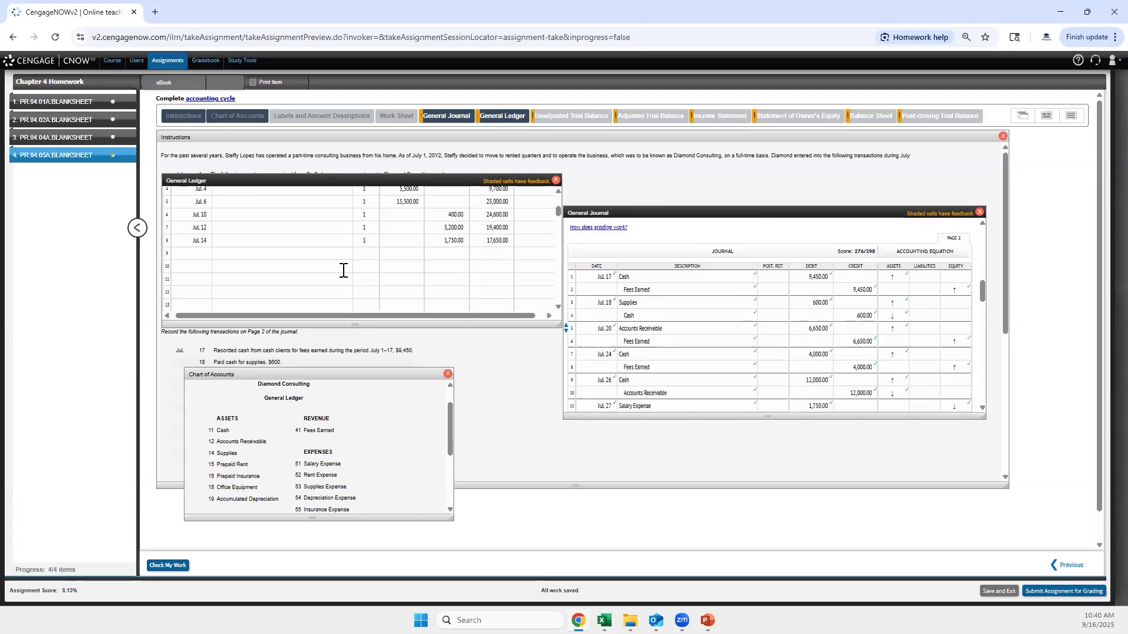
click(201, 251)
scroll(353, 249, up, 3)
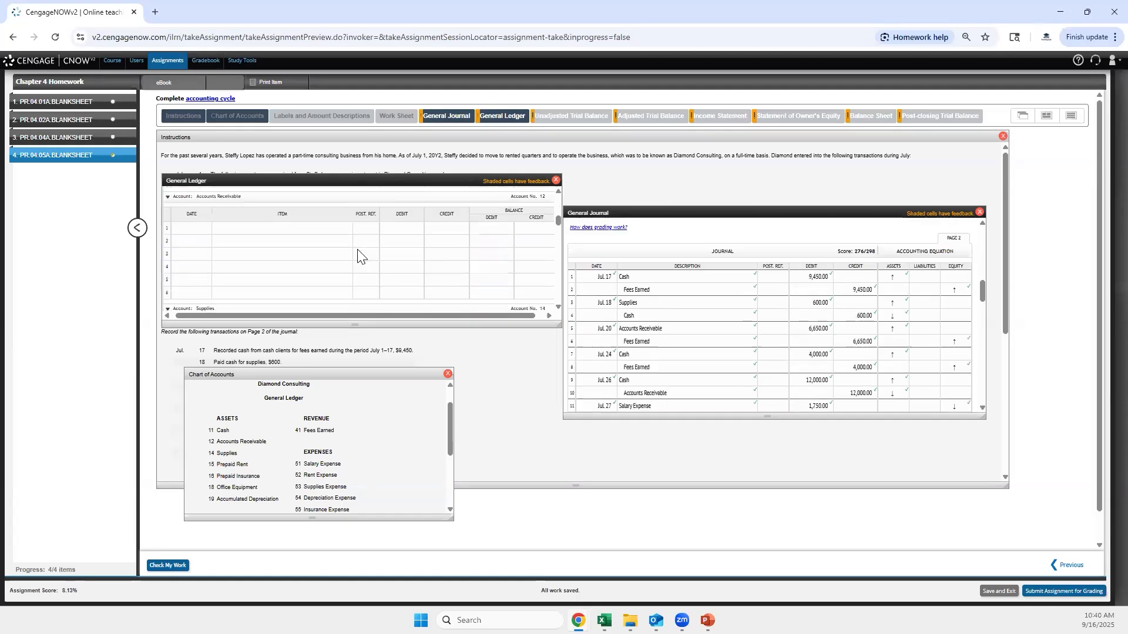
scroll(320, 255, down, 2)
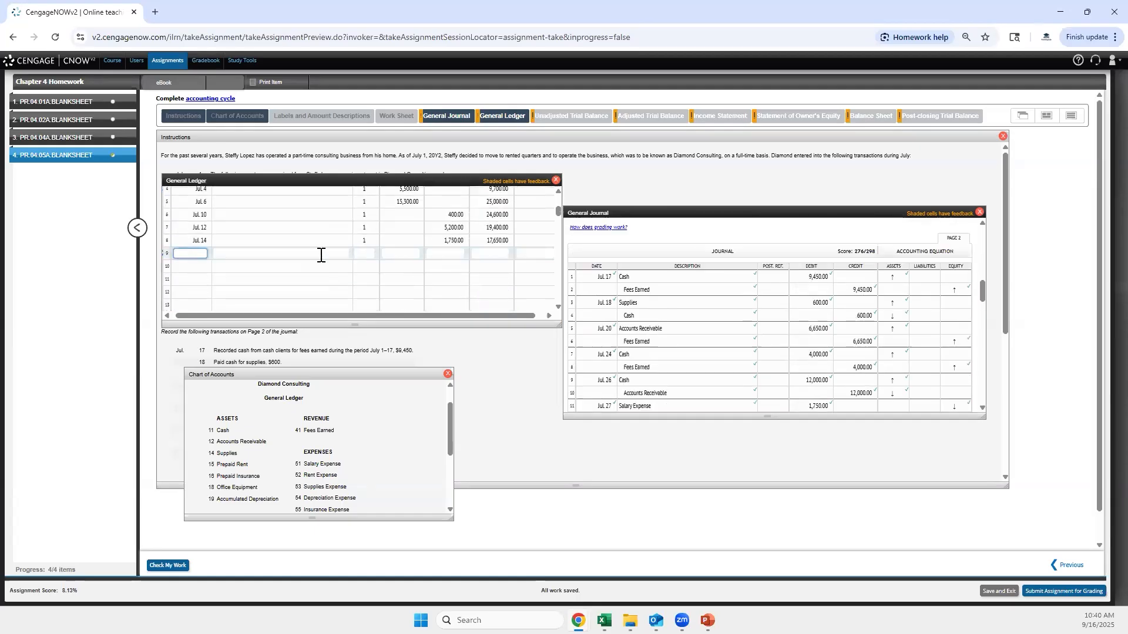
text(Jul 17)
key(Tab)
text(2)
key(Tab)
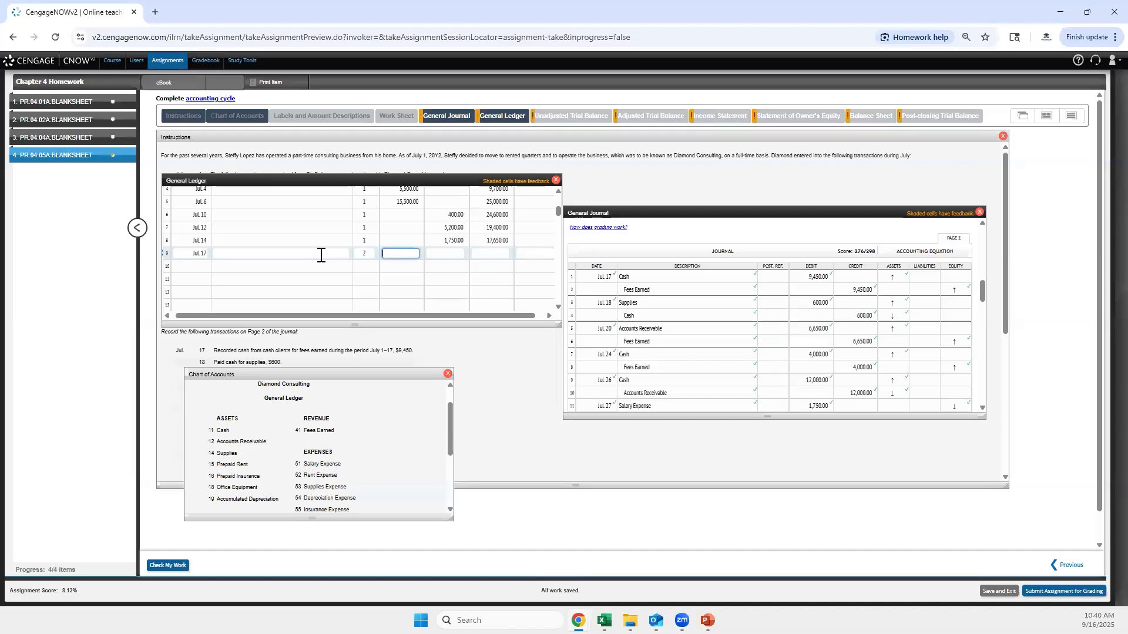
Enter a 9,450 debit on line 9 of the Cash ledger and posting reference 11 for the Jul. 17 Cash journal line.
text(9,4)
text(50)
key(Tab)
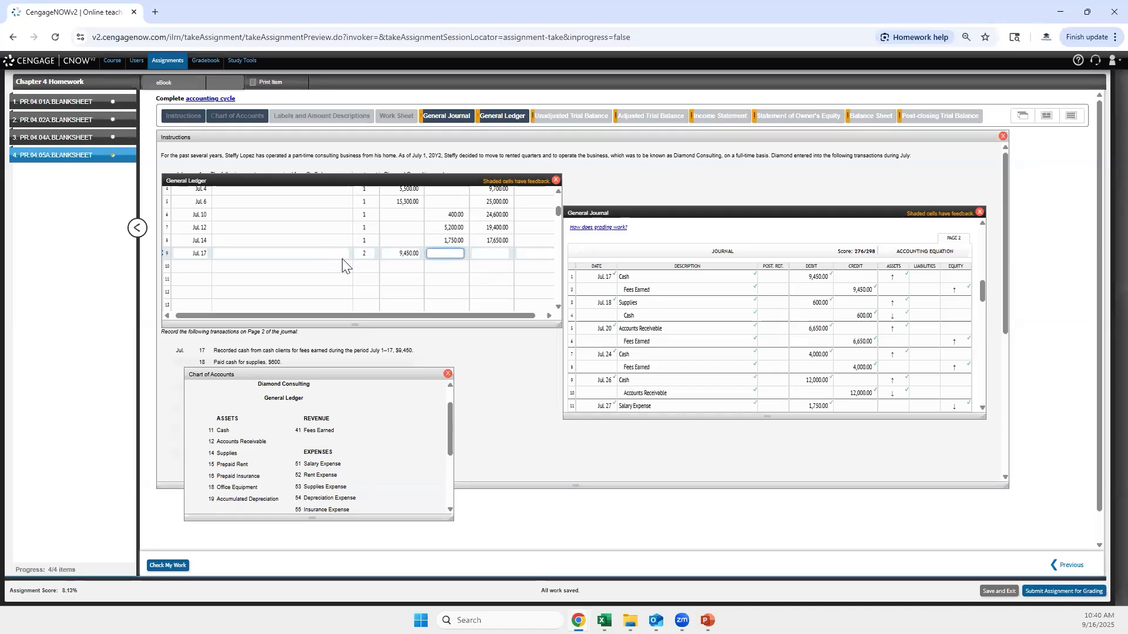
click(772, 276)
text(11)
Enter posting reference 11 for the Jul. 18 Cash journal line and a 600 credit on line 10 of the Cash ledger.
click(770, 316)
text(11)
click(864, 315)
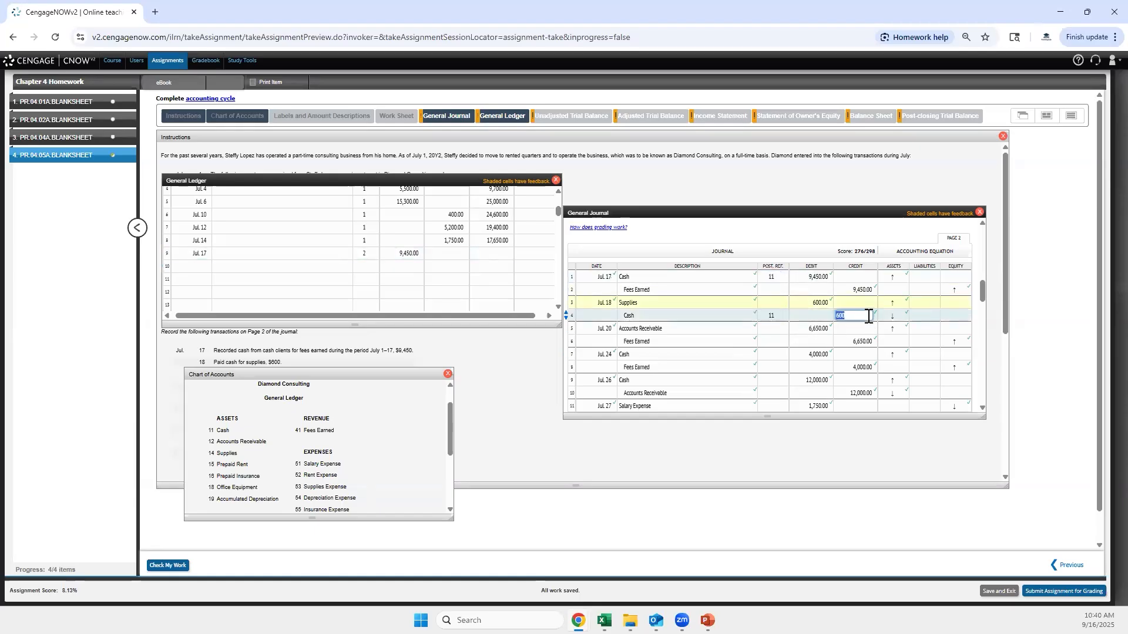
click(437, 268)
text(600)
Enter debit balances of 27,100 on line 9 and 26,500 on line 10 of the Cash ledger account.
click(505, 253)
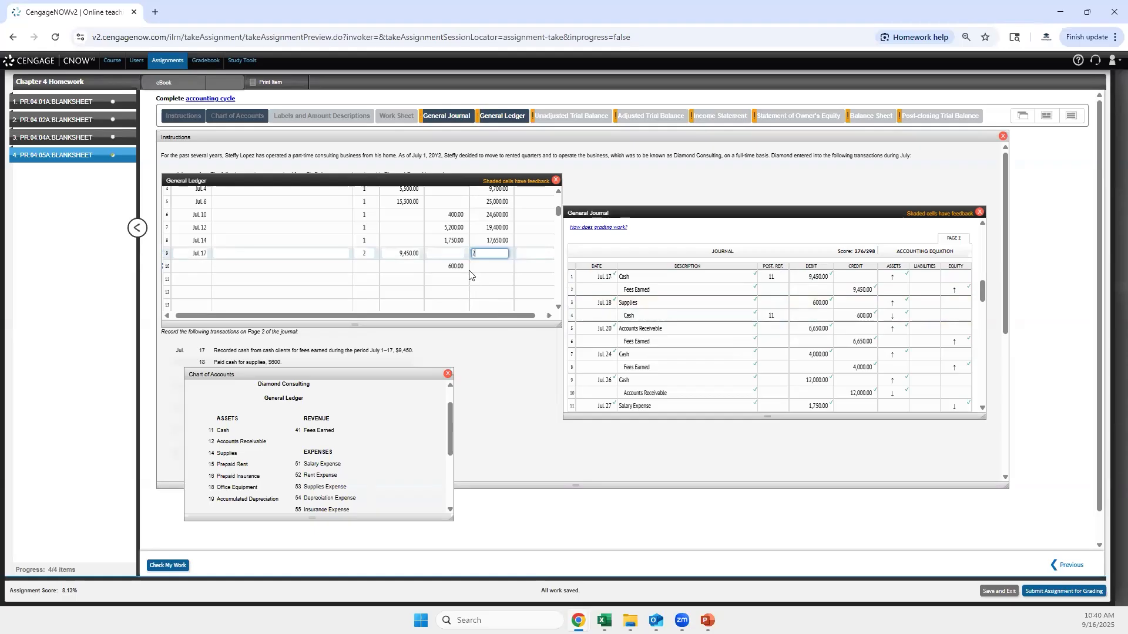
text(27,100)
key(Tab)
key(Tab)
key(Tab)
key(Tab)
key(Tab)
key(Tab)
key(Tab)
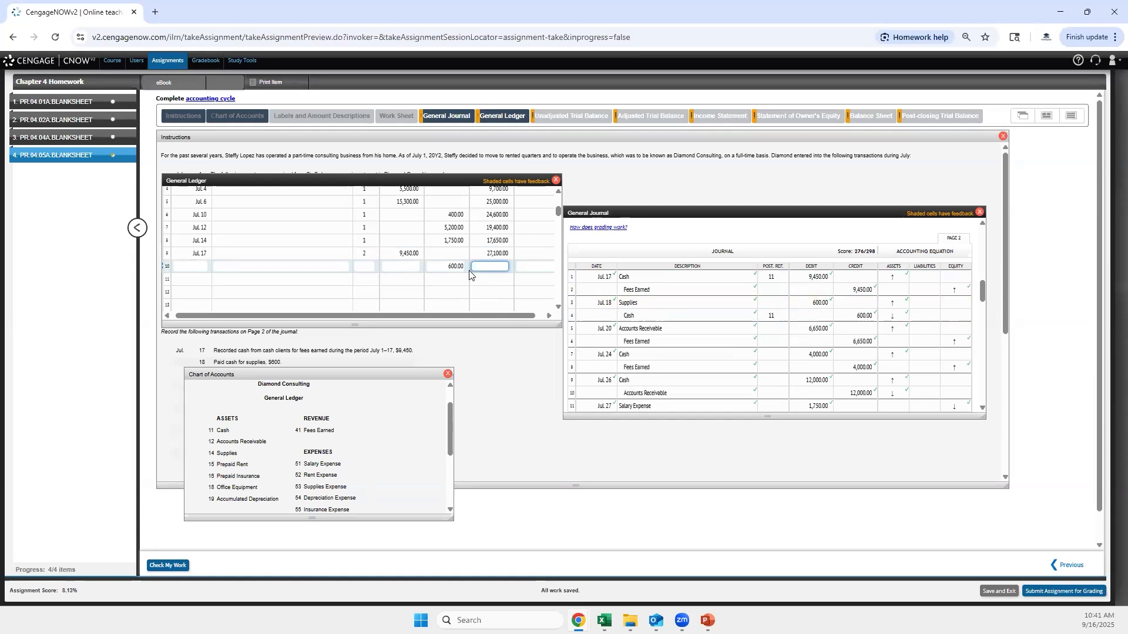
text(6450)
key(Tab)
Enter the date Jul. 18 and posting reference 2 on line 10 of the Cash ledger account.
click(200, 266)
text(Jul. 18)
key(Tab)
key(Tab)
key(Tab)
key(shift+Tab)
text(2)
key(Tab)
Copy the Jul. 24 Cash debit of 4,000 to line 11 of the Cash ledger and give its journal line posting reference 11.
scroll(278, 278, down, 2)
scroll(273, 259, up, 3)
scroll(274, 251, down, 4)
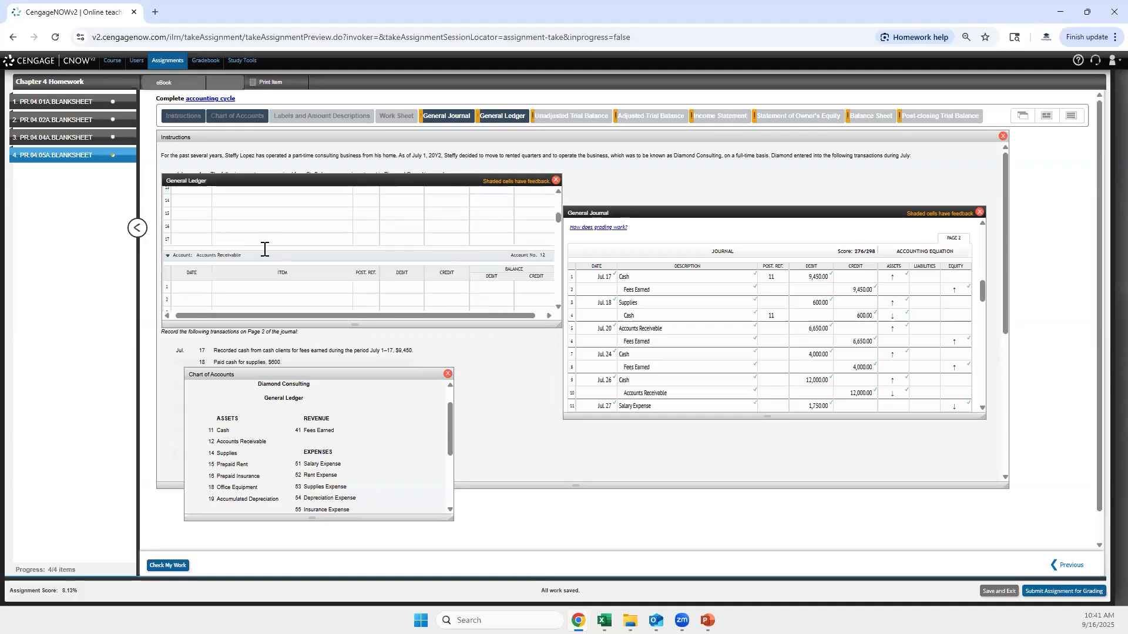
scroll(264, 249, up, 2)
click(192, 279)
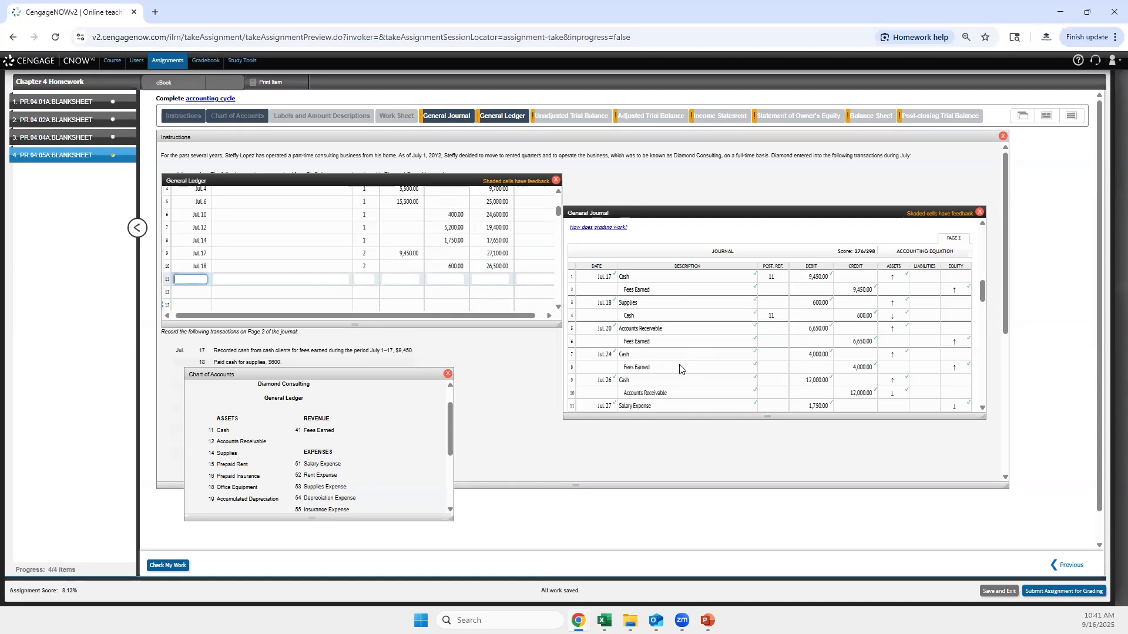
click(809, 355)
key(ctrl+c)
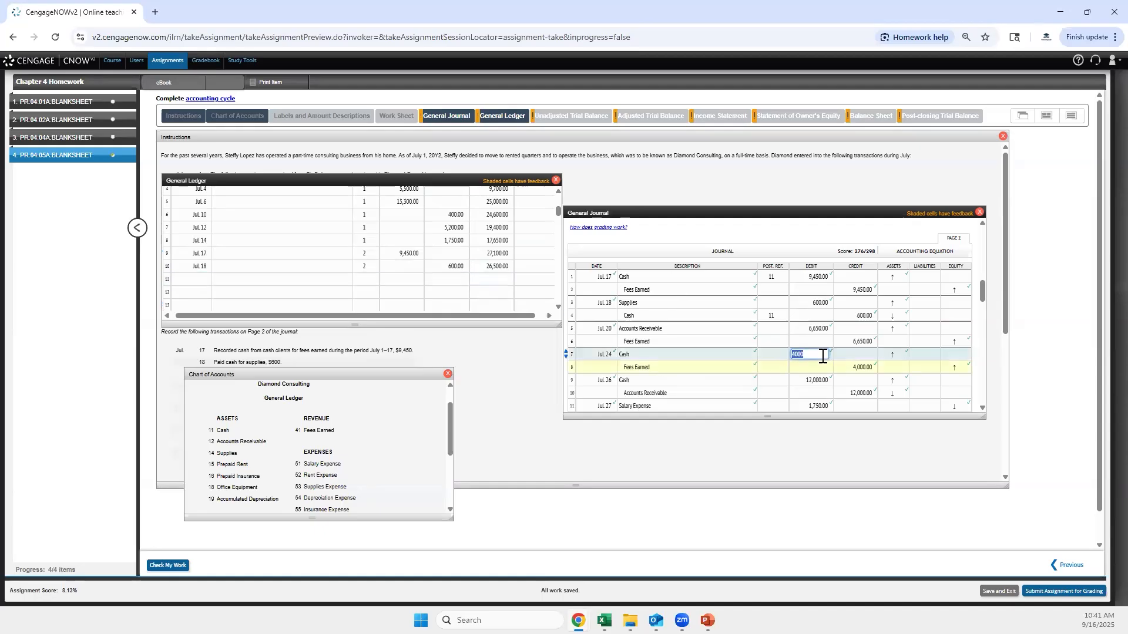
click(404, 277)
key(ctrl+v)
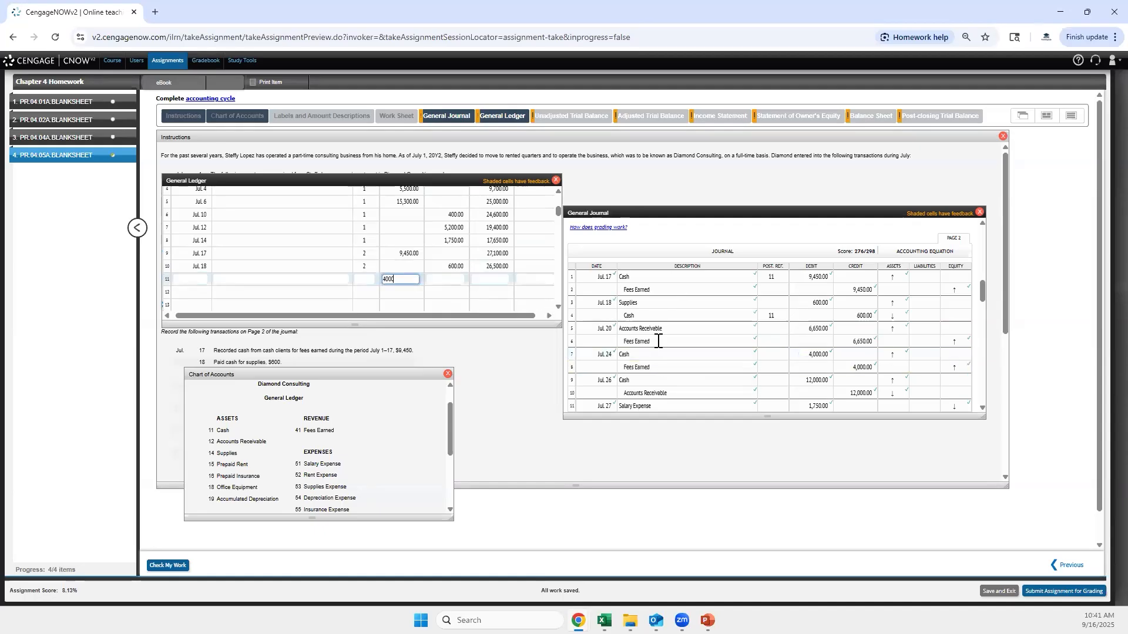
Copy the Jul. 26 Cash debit of 12,000 from the journal to line 12 of the Cash ledger.
click(804, 379)
key(ctrl+c)
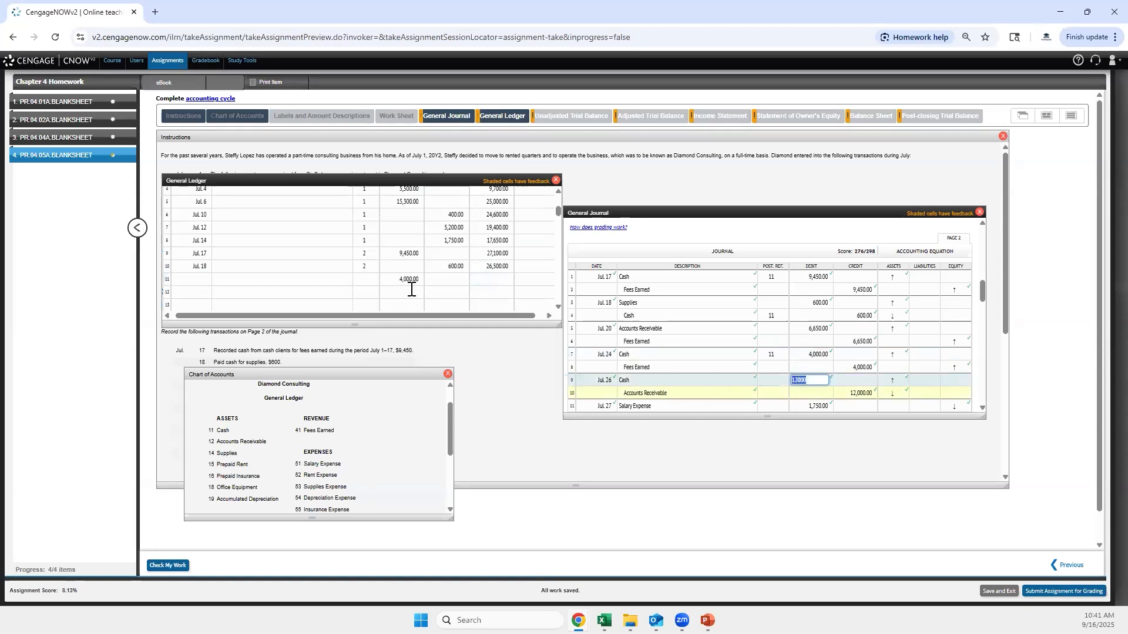
click(411, 292)
key(ctrl+v)
Enter the dates Jul. 24 and Jul. 26 with posting reference 2 on lines 11 and 12 of the Cash ledger.
click(191, 277)
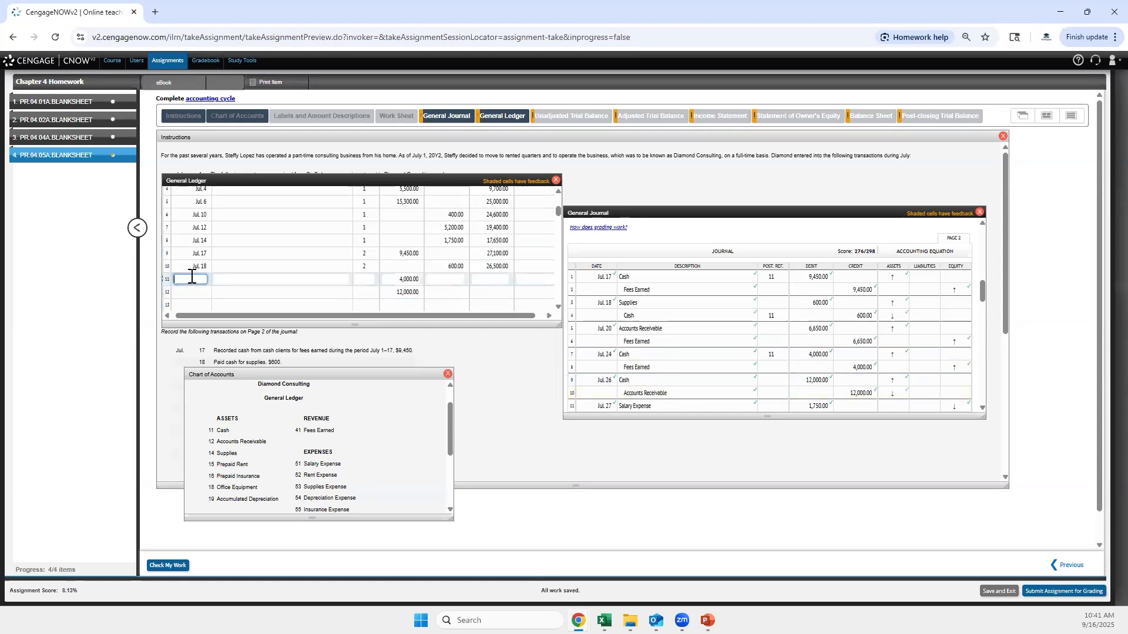
text(Jul 24)
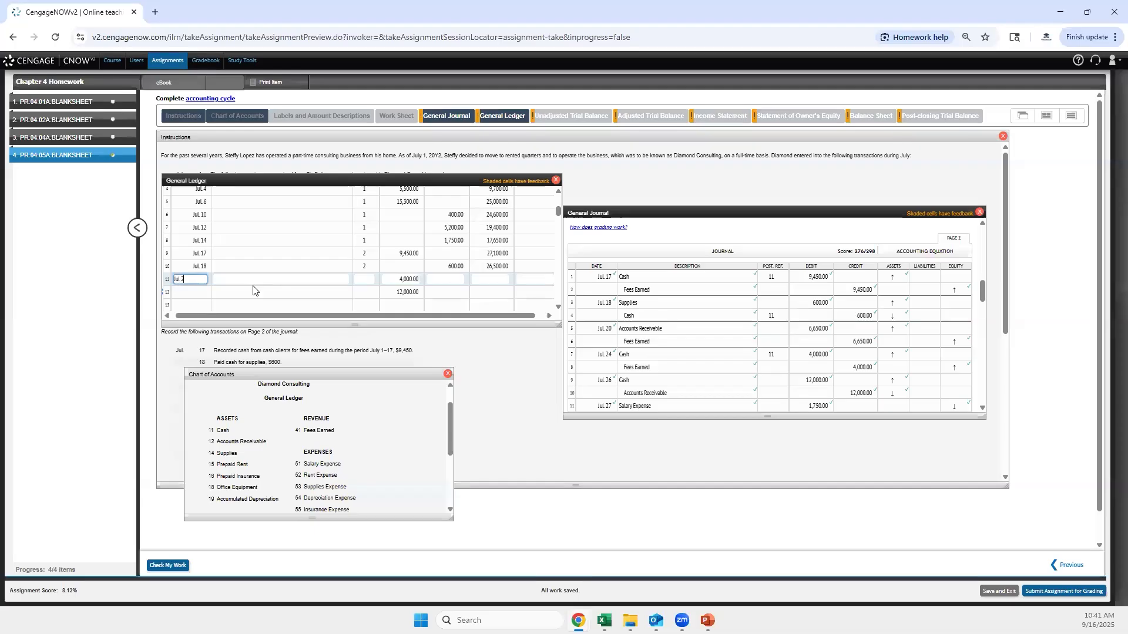
click(195, 291)
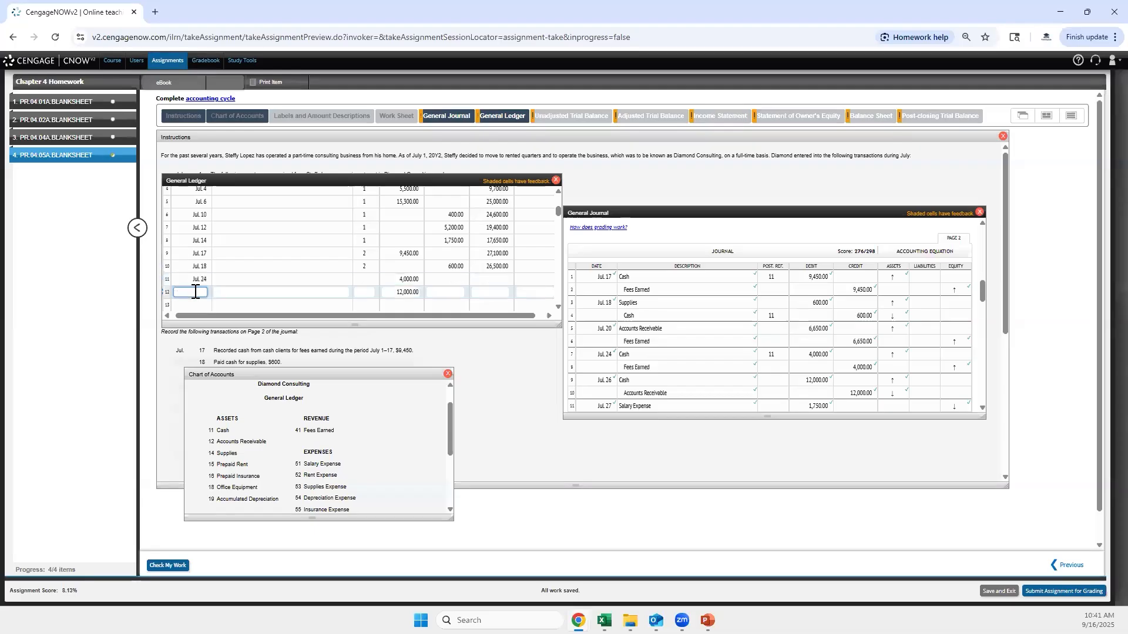
text(Jul 26)
click(355, 271)
click(364, 279)
text(2)
click(364, 292)
text(2)
Enter debit balances of 30,500 on line 11 and 42,500 on line 12 of the Cash ledger account.
click(453, 281)
click(505, 280)
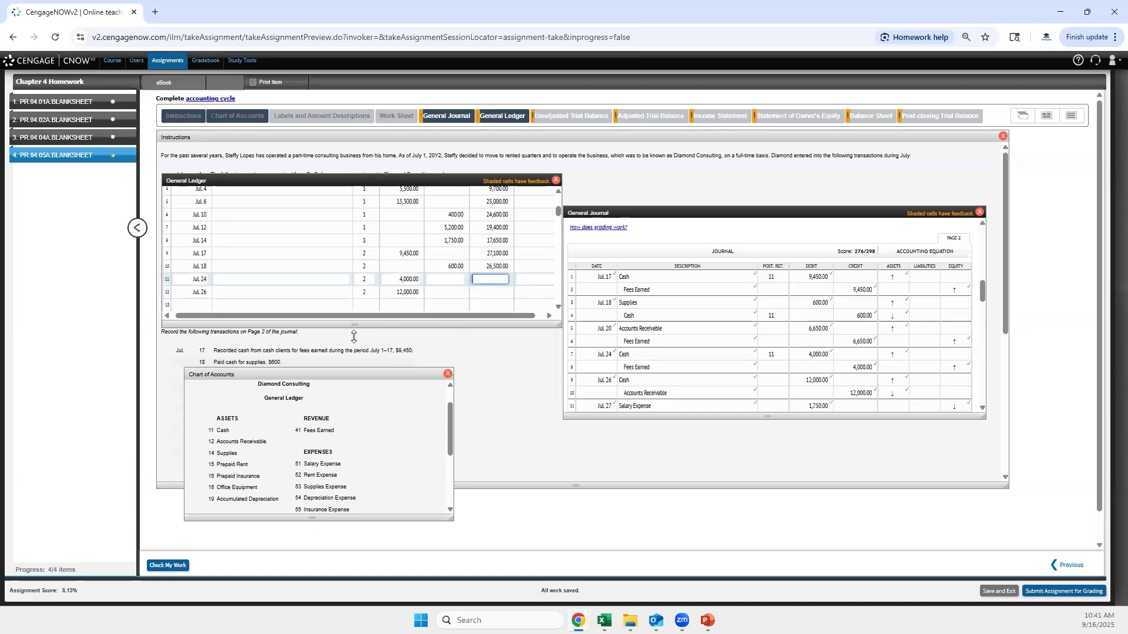
text(30,500)
click(492, 290)
text(42,500)
key(Tab)
key(Tab)
Enter the date Jul. 27 and posting reference 2 on line 13 of the Cash ledger account.
scroll(247, 258, down, 3)
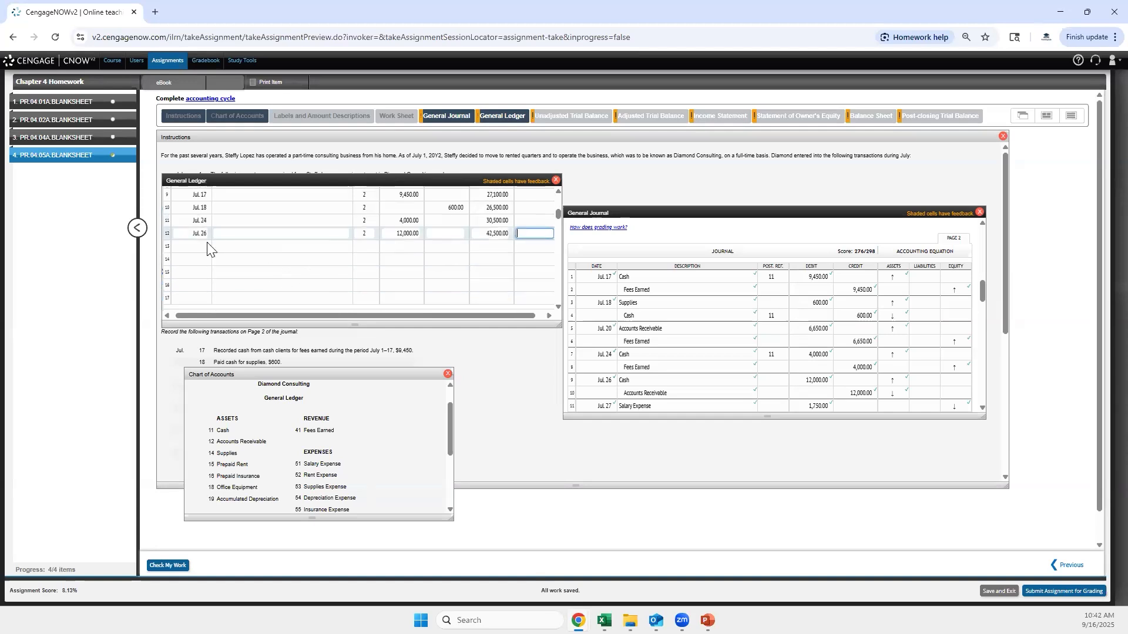
scroll(244, 257, up, 1)
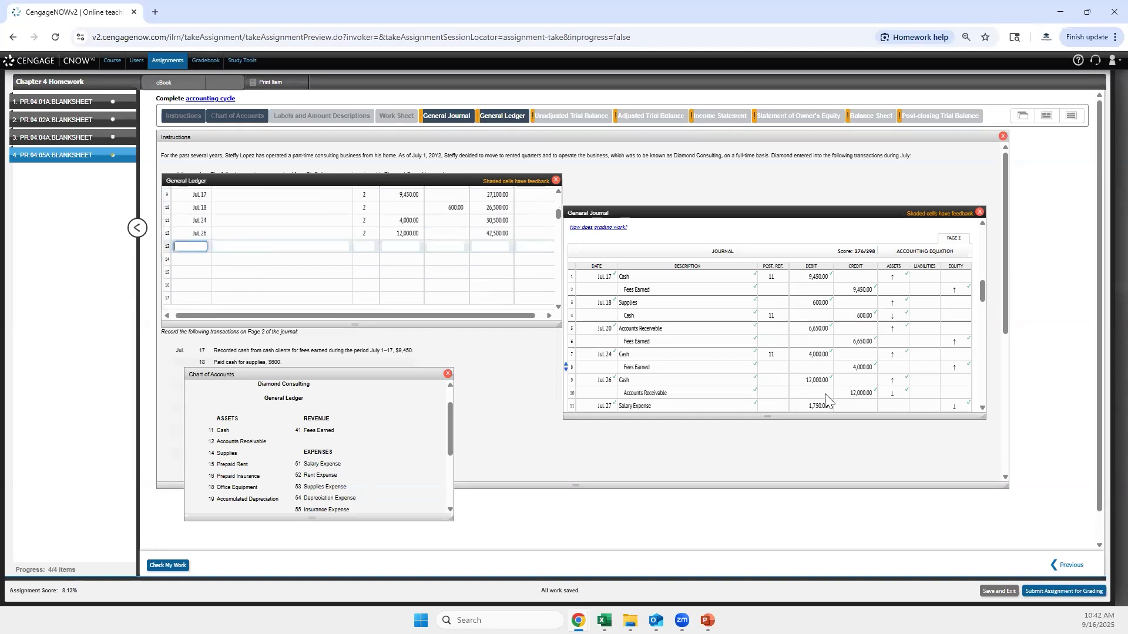
scroll(783, 393, down, 1)
scroll(783, 387, down, 1)
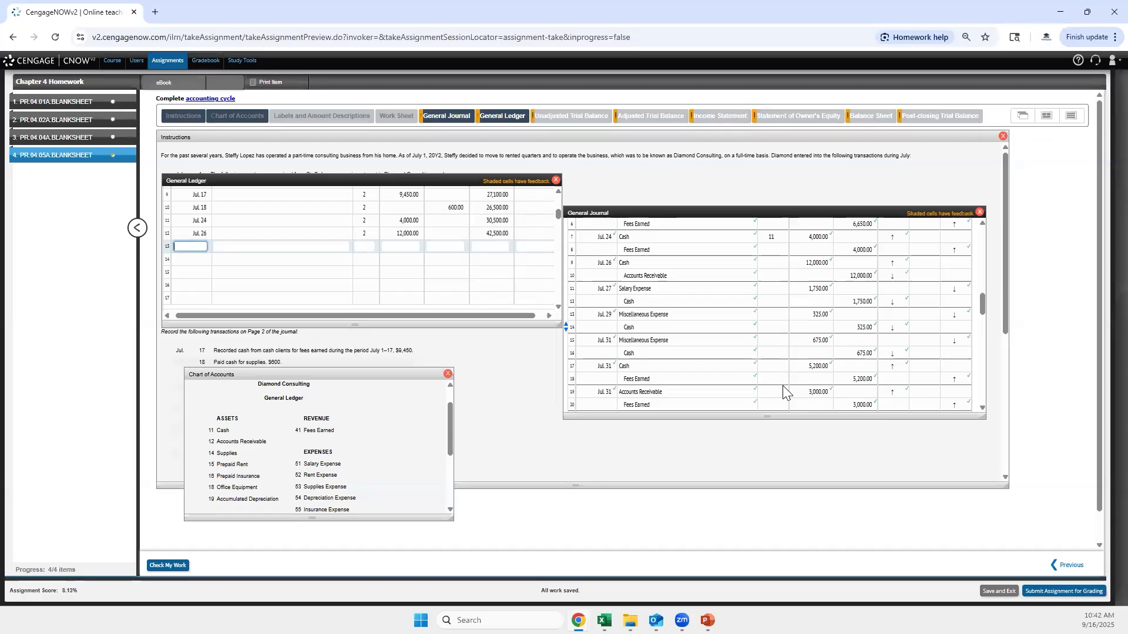
scroll(746, 309, down, 1)
scroll(746, 322, up, 1)
text(27)
key(Tab)
key(Tab)
text(2)
key(Tab)
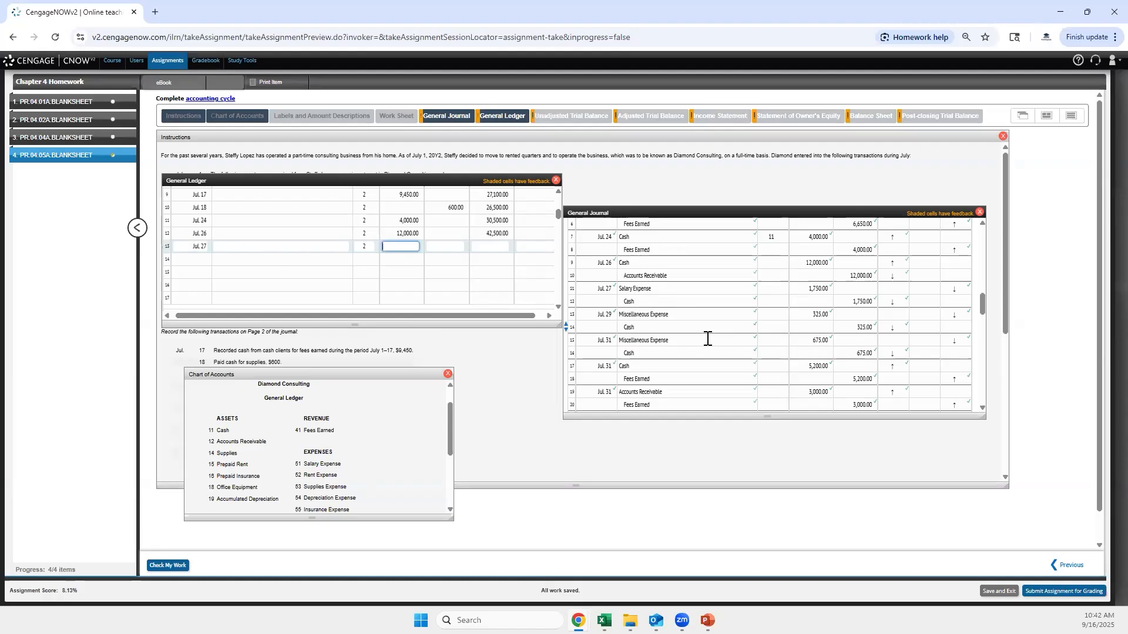
Enter 1,750 in the debit column on line 13 of the Cash ledger account.
scroll(784, 369, down, 3)
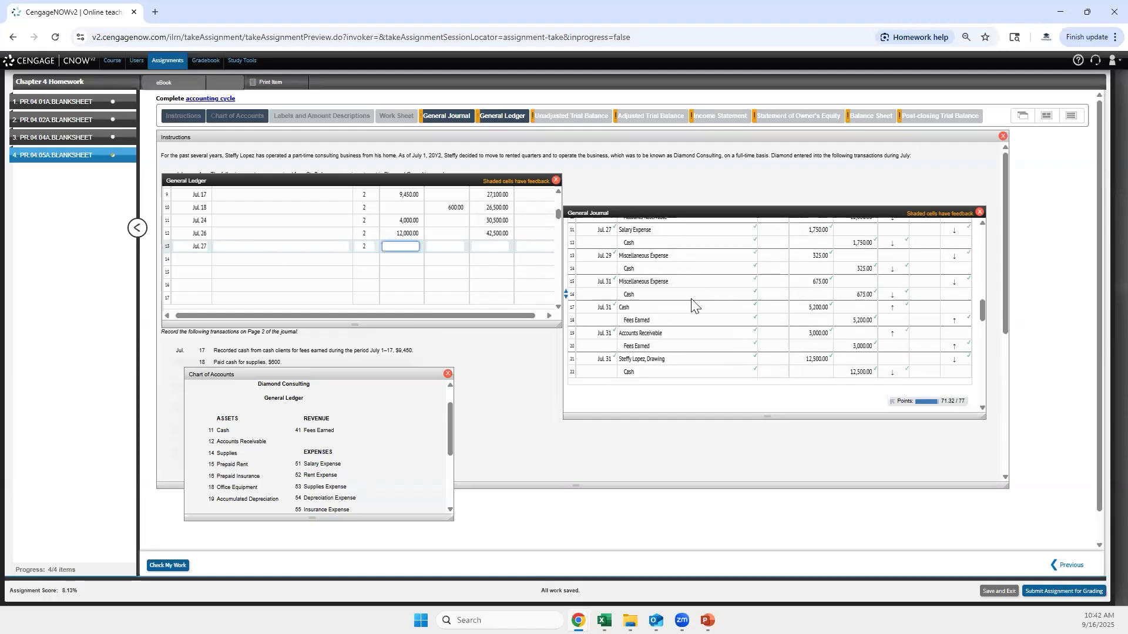
scroll(658, 311, up, 1)
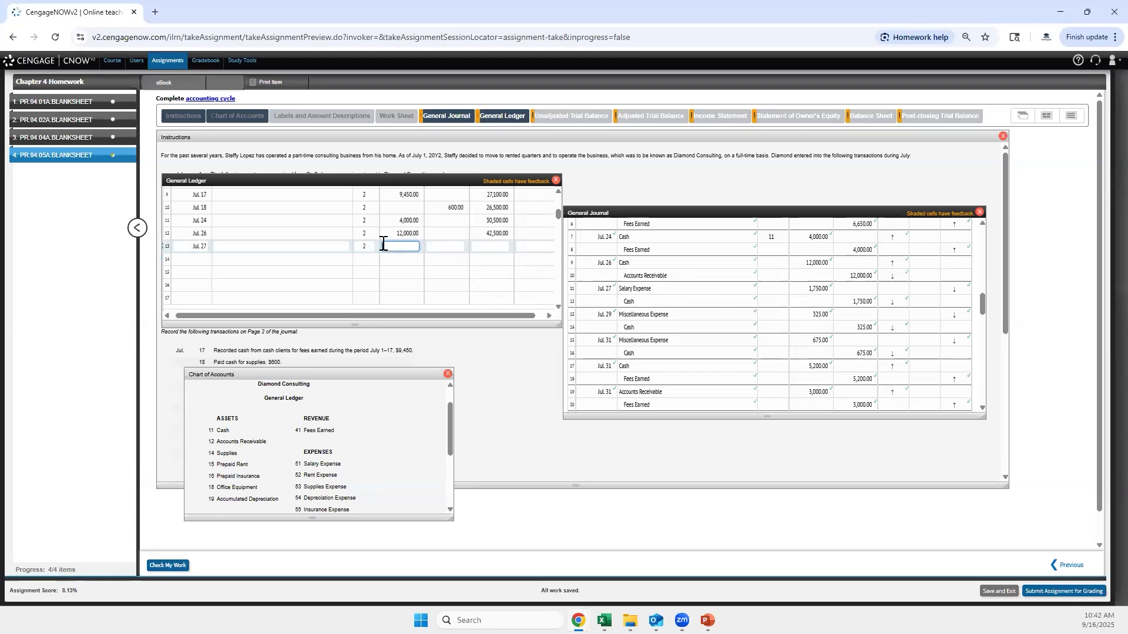
text(1,750)
key(Tab)
key(Tab)
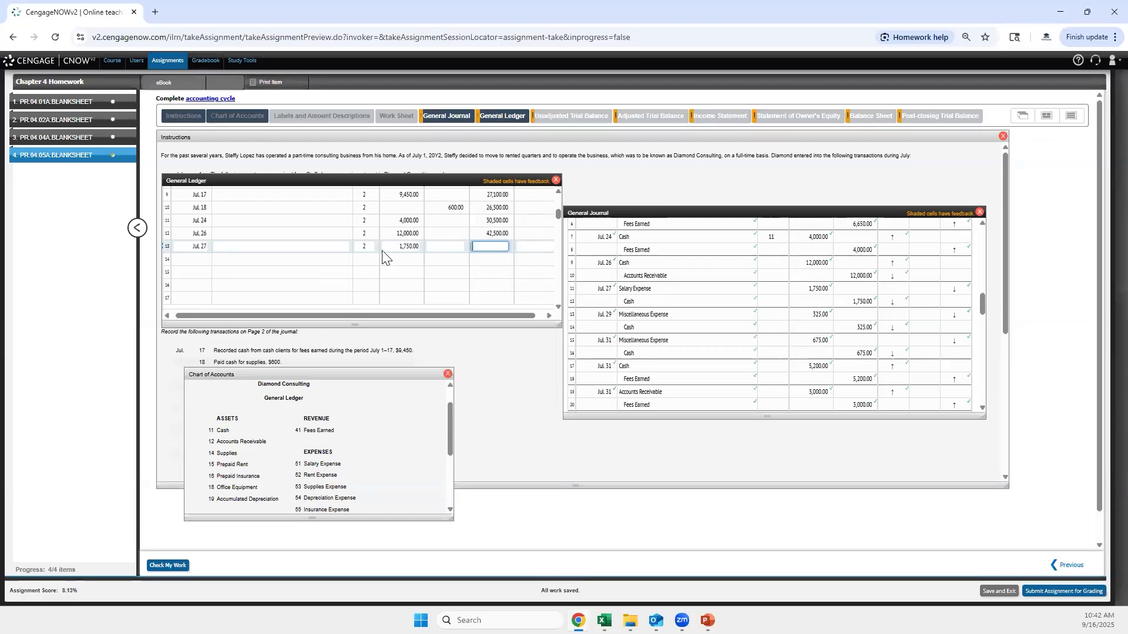
Move the 1,750 on line 13 of the Cash ledger from debit to credit and enter a 40,750 debit balance.
double_click(403, 244)
key(BackSpace)
click(438, 247)
text(1750)
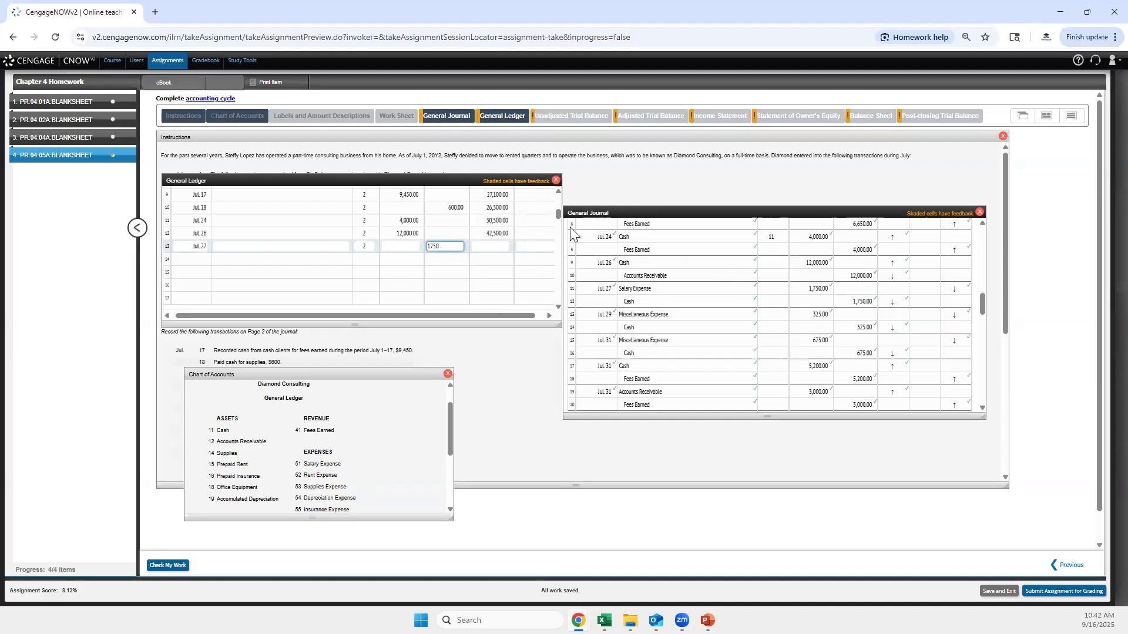
click(493, 247)
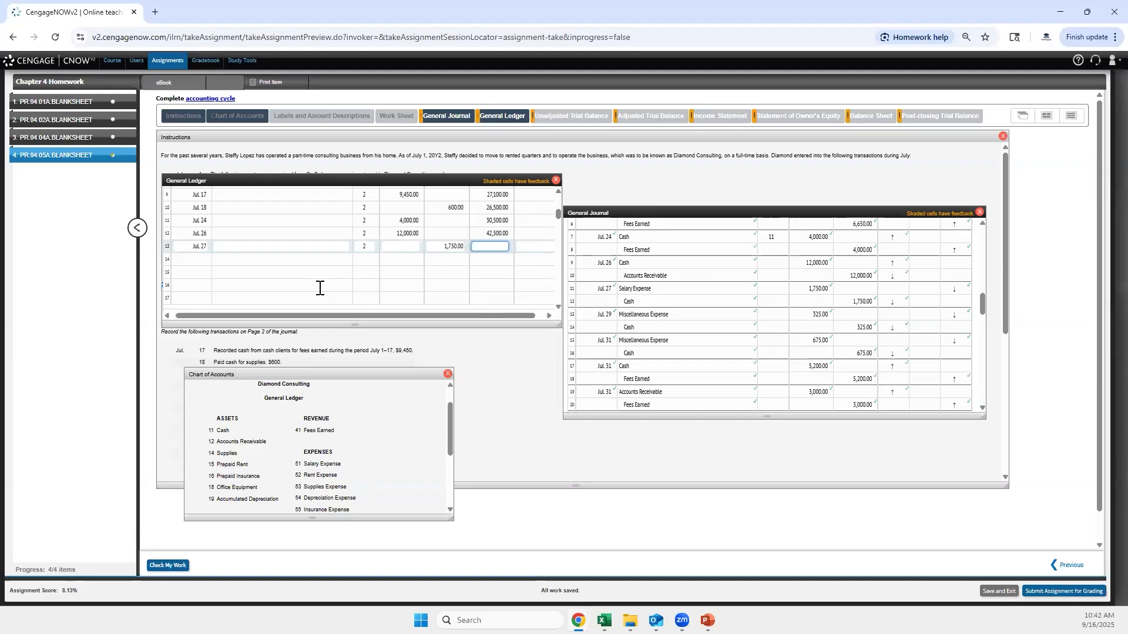
text(40,750)
key(Tab)
key(Tab)
Enter the date Jul. 29, posting reference 2 and a credit of 325 on line 14 of the Cash ledger.
text(Jul. 29)
key(Tab)
key(Tab)
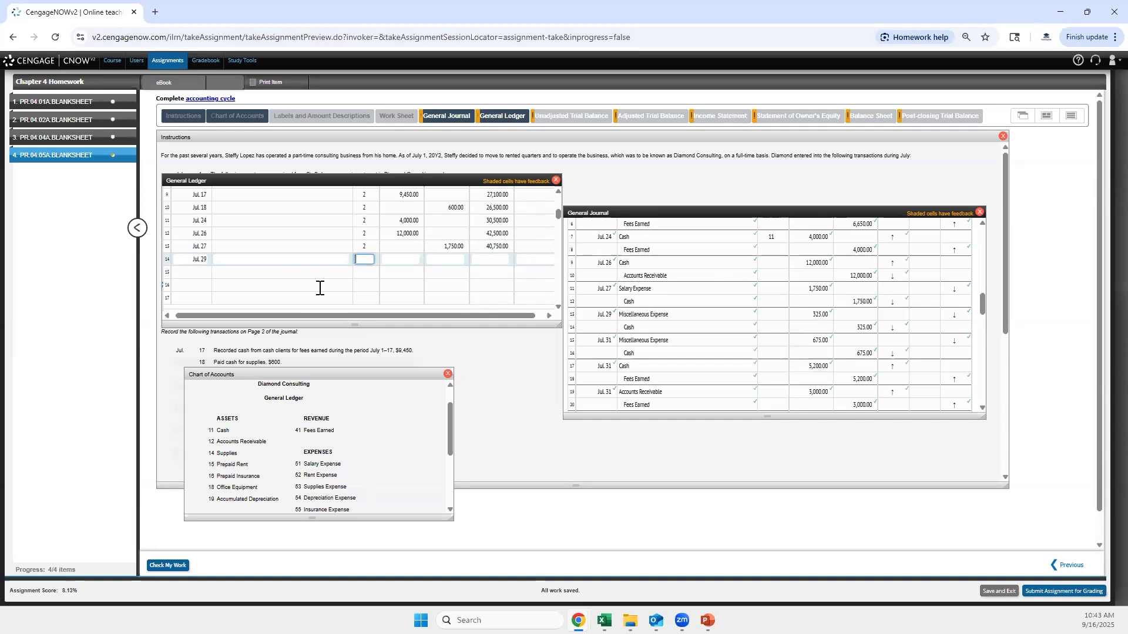
text(2)
key(Tab)
key(Tab)
text(325)
key(Tab)
Enter the date Jul. 31, posting reference 2 and a credit of 675 on line 15 of the Cash ledger.
click(198, 273)
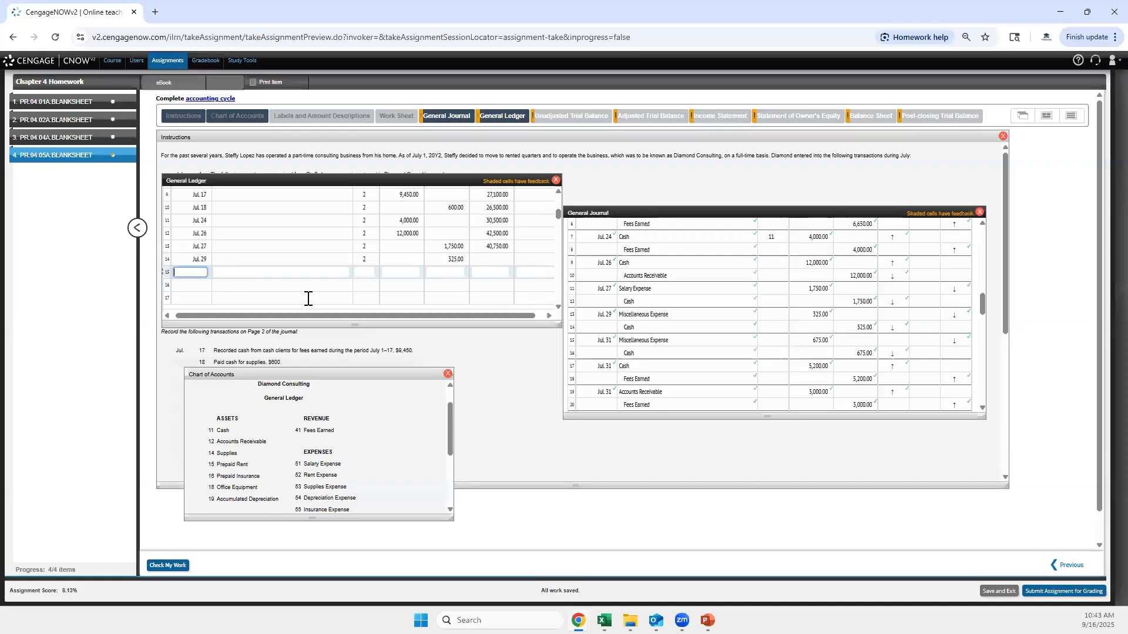
text(Jul. 31)
key(Tab)
key(Tab)
key(Tab)
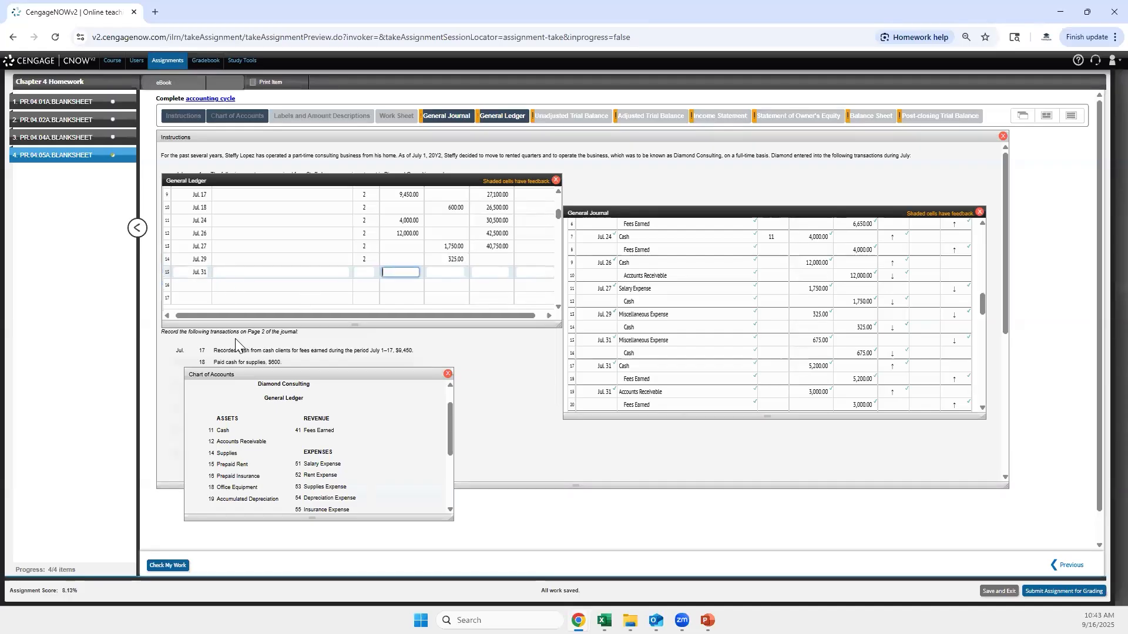
key(shift+Tab)
text(2)
key(Tab)
key(Tab)
text(675)
key(Tab)
Enter a debit balance of 40,425 on line 14 of the Cash ledger.
scroll(428, 272, down, 1)
scroll(429, 272, up, 1)
click(202, 285)
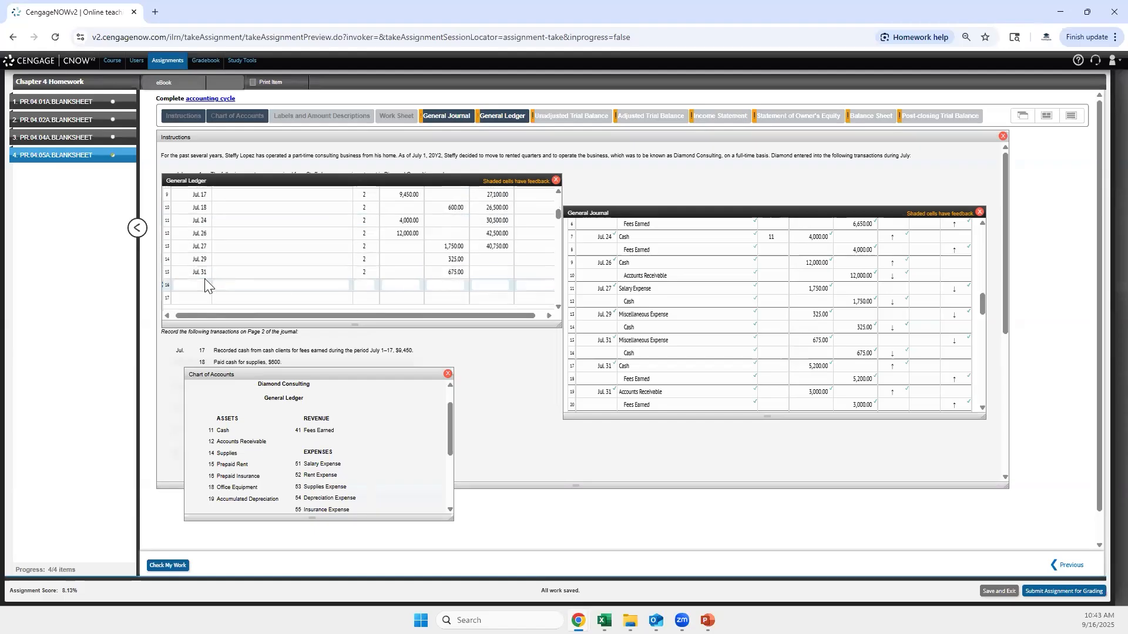
scroll(231, 264, down, 1)
scroll(470, 278, up, 1)
click(471, 259)
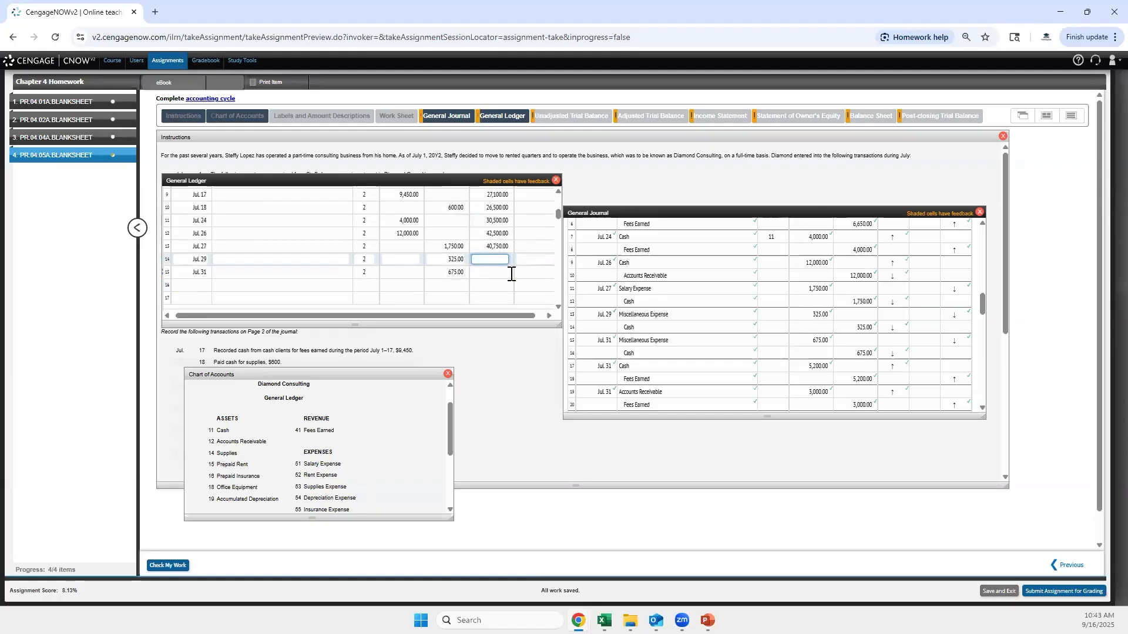
text(40)
text(4245)
Enter a debit balance of 39,750 on line 15 of the Cash ledger.
key(Tab)
key(Tab)
key(Tab)
key(Tab)
key(Tab)
key(Tab)
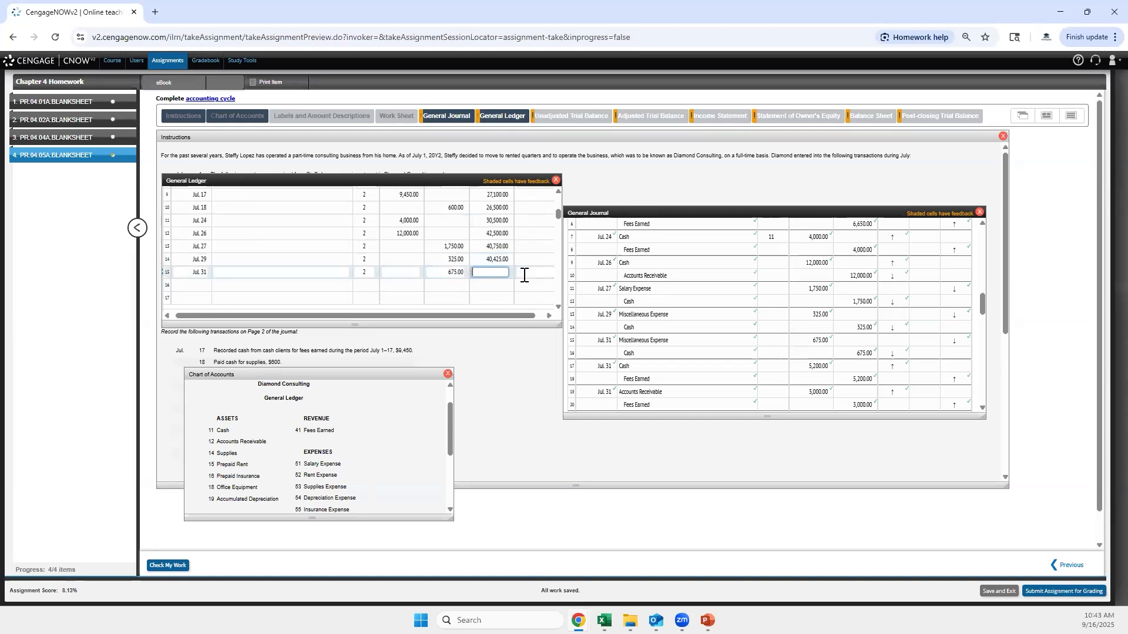
text(39,750)
key(Tab)
key(Tab)
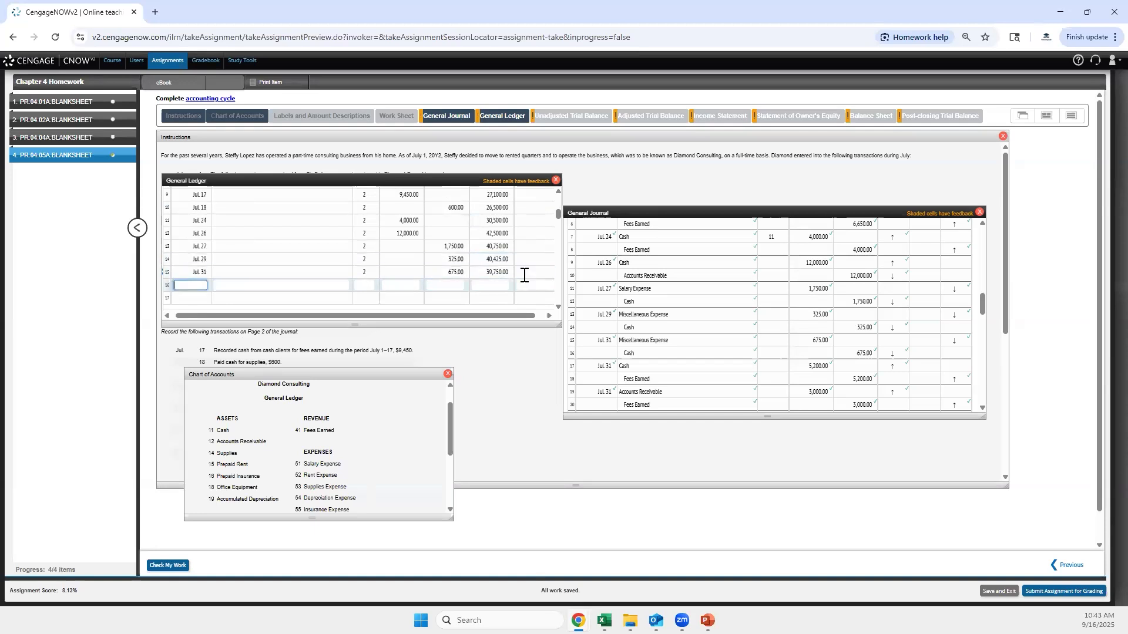
Enter the date Jul. 31 and posting reference 2 on line 16 of the Cash ledger.
text(Jul. 31)
key(Tab)
key(Tab)
text(2)
key(Tab)
key(Tab)
key(Tab)
key(shift+Tab)
key(shift+Tab)
scroll(846, 329, down, 2)
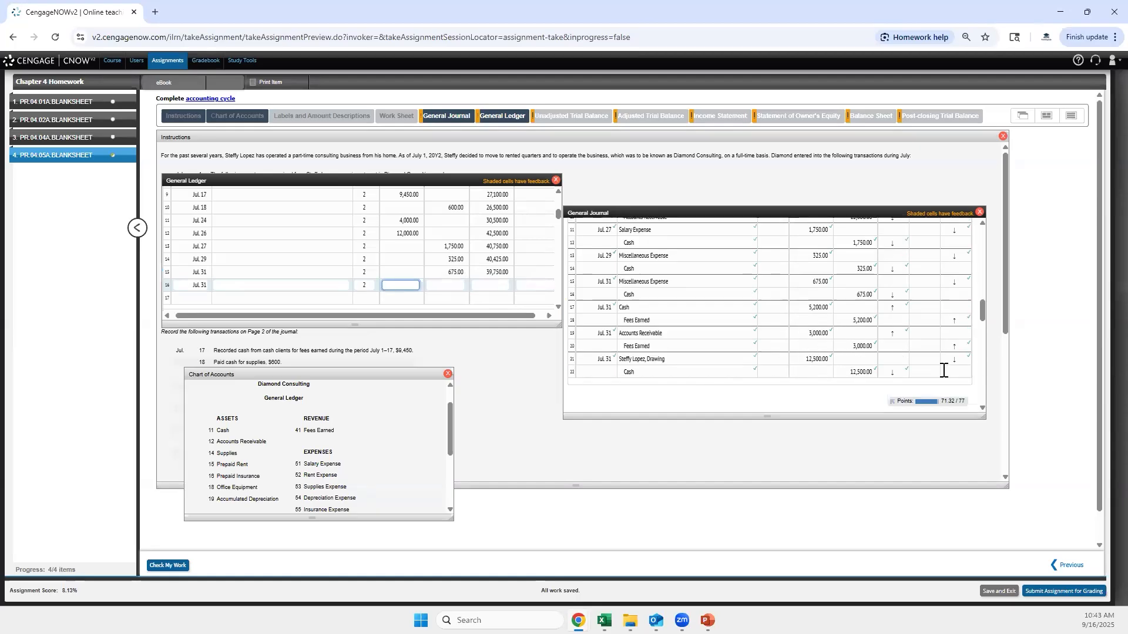
Enter a debit of 5,200 and a debit balance of 44,950 on line 16 of the Cash ledger.
text(5,200)
key(Tab)
key(Tab)
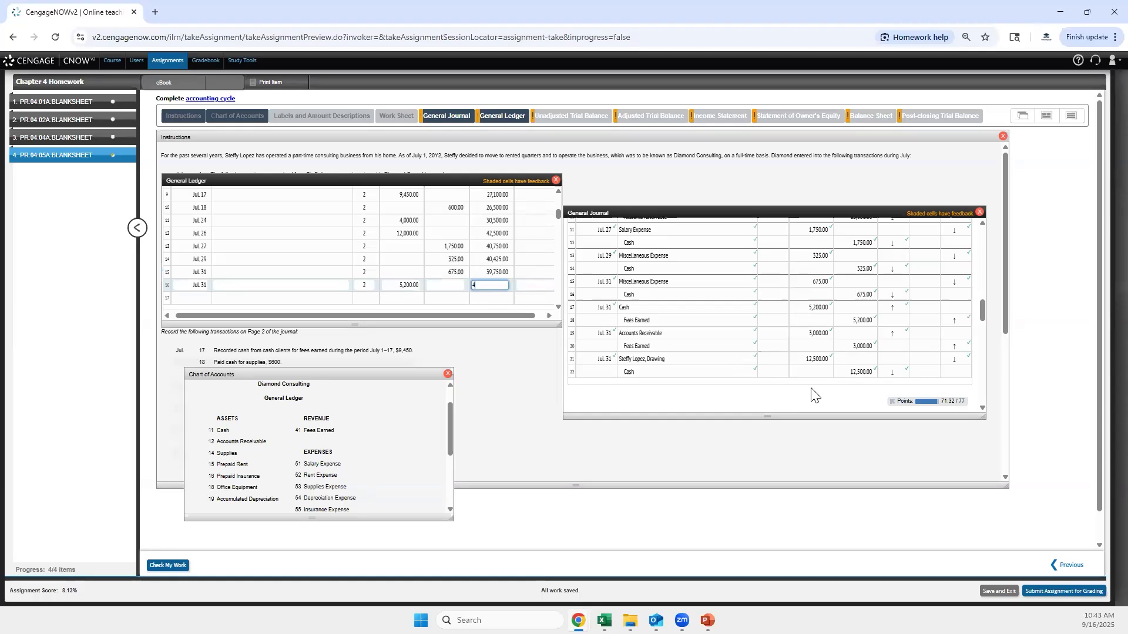
text(44,950)
key(Tab)
key(Tab)
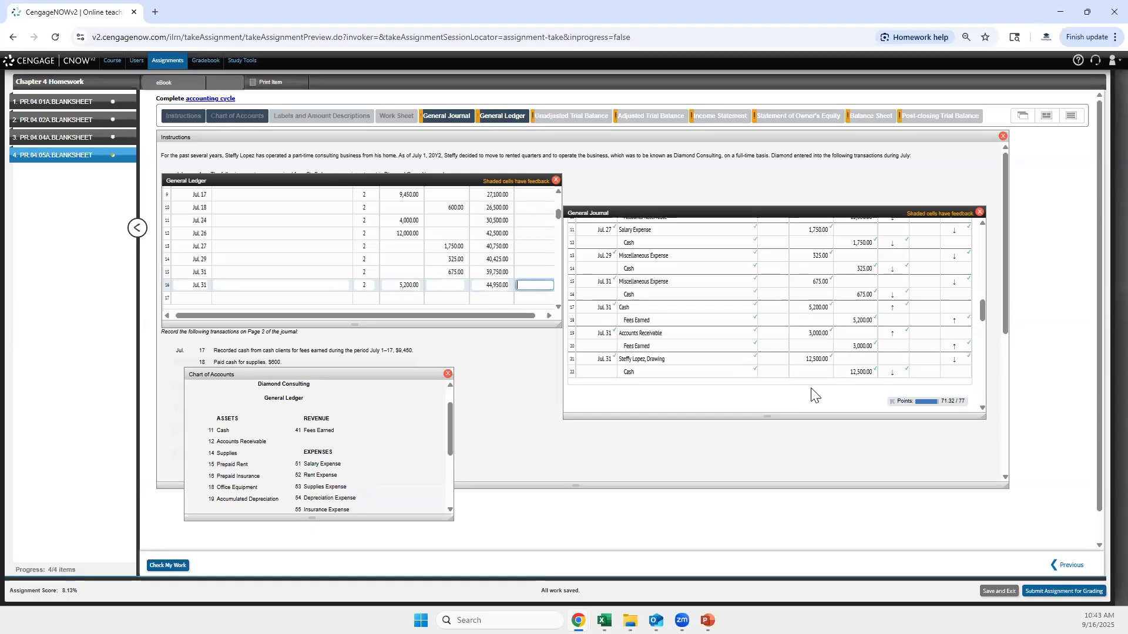
Enter the date Jul. 31 and posting reference 2 on line 17 of the Cash ledger.
text(7/31)
key(Tab)
key(Tab)
key(Tab)
key(shift+Tab)
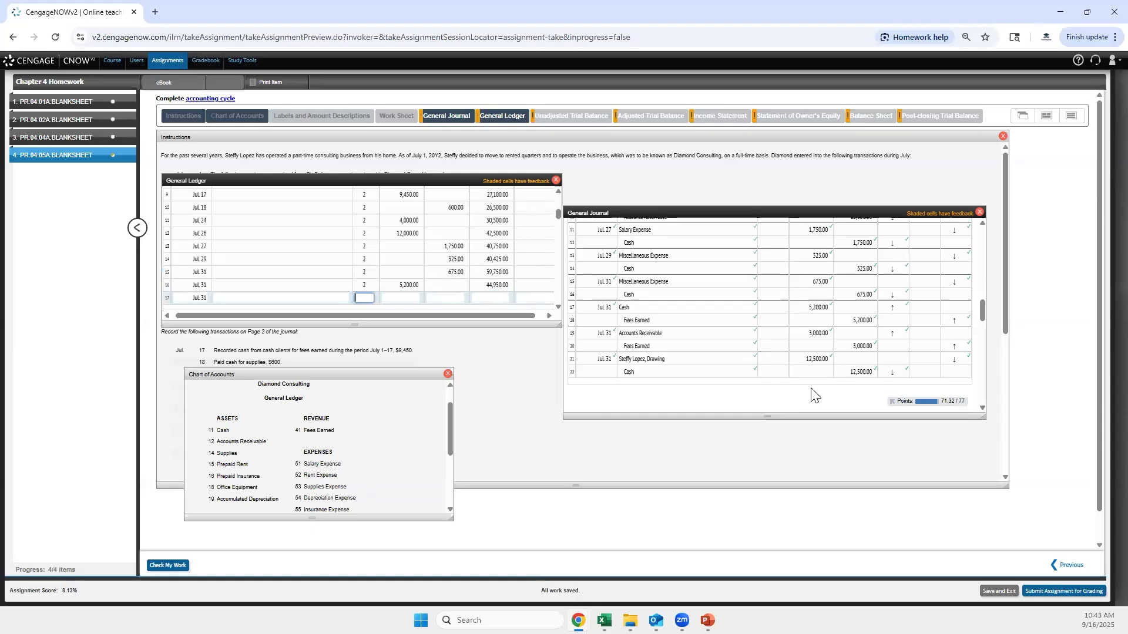
text(2)
key(Tab)
key(Tab)
Enter a credit of 12,500 and a debit balance of 32,450 on line 17 of the Cash ledger.
text(12,500)
key(Tab)
text(32)
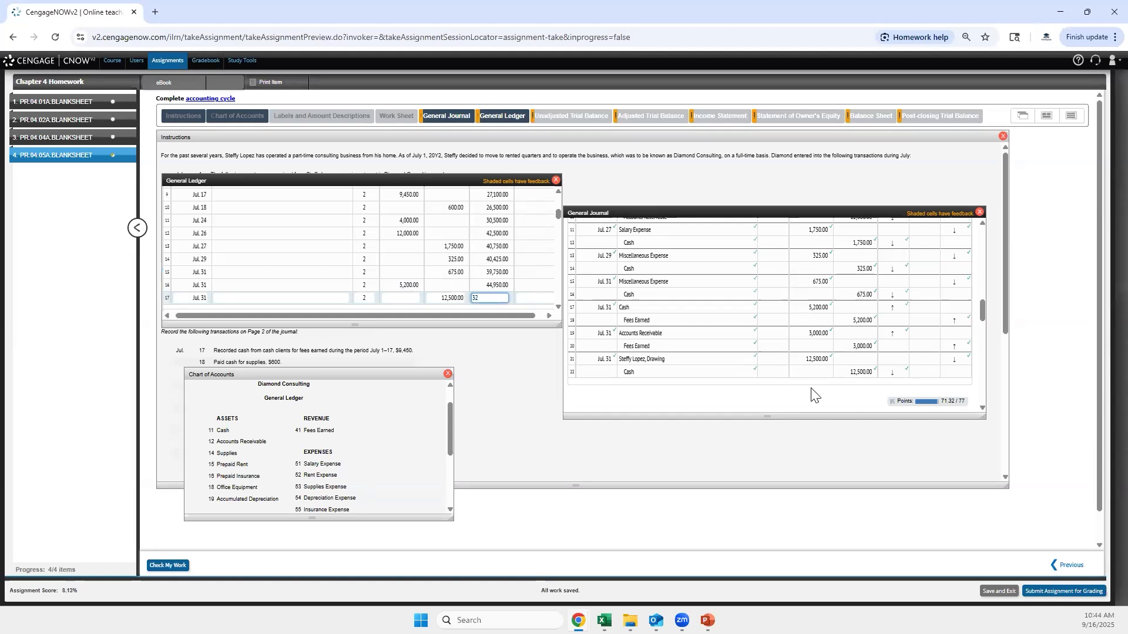
text(450)
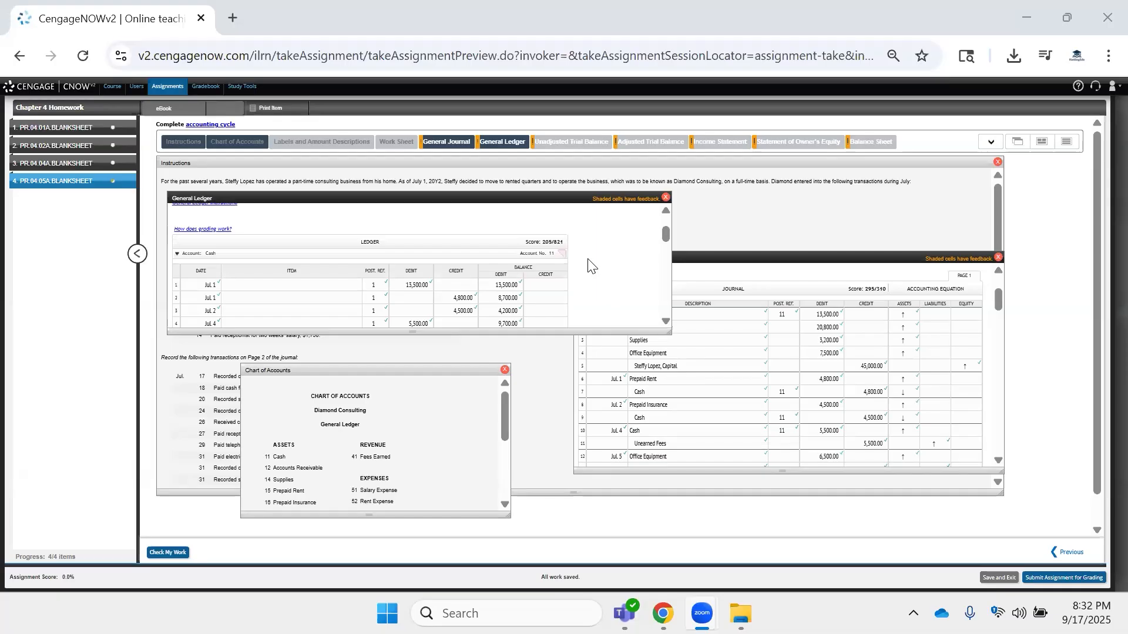
Review the Cash ledger, enlarge the General Ledger window and expand the Accounts Receivable account.
scroll(589, 265, down, 6)
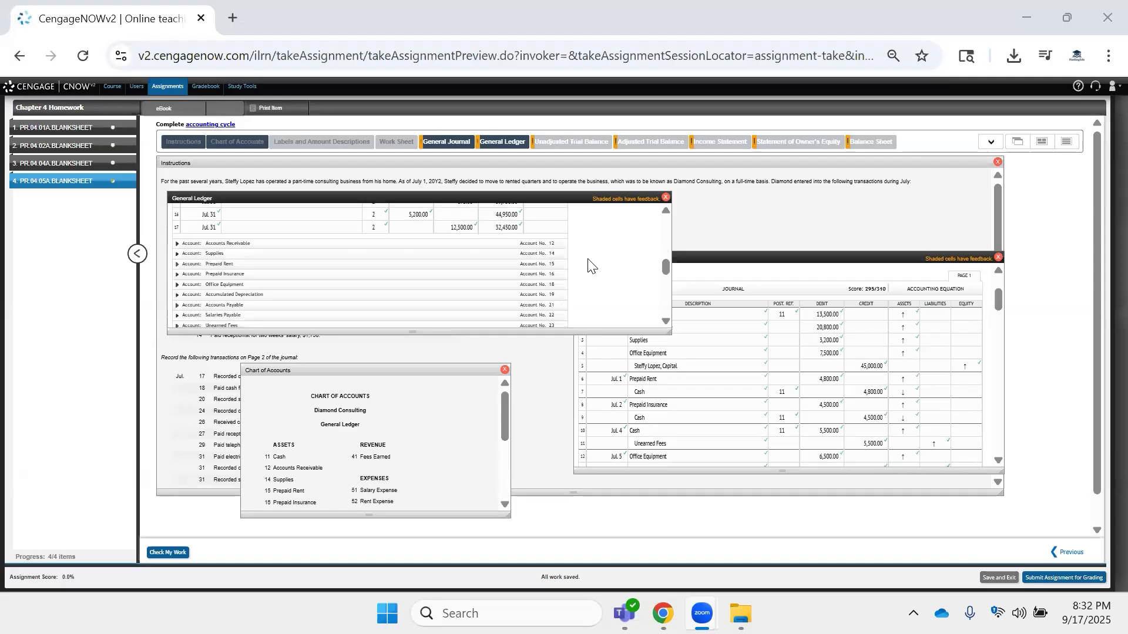
scroll(220, 257, up, 8)
scroll(229, 258, down, 2)
scroll(230, 258, down, 4)
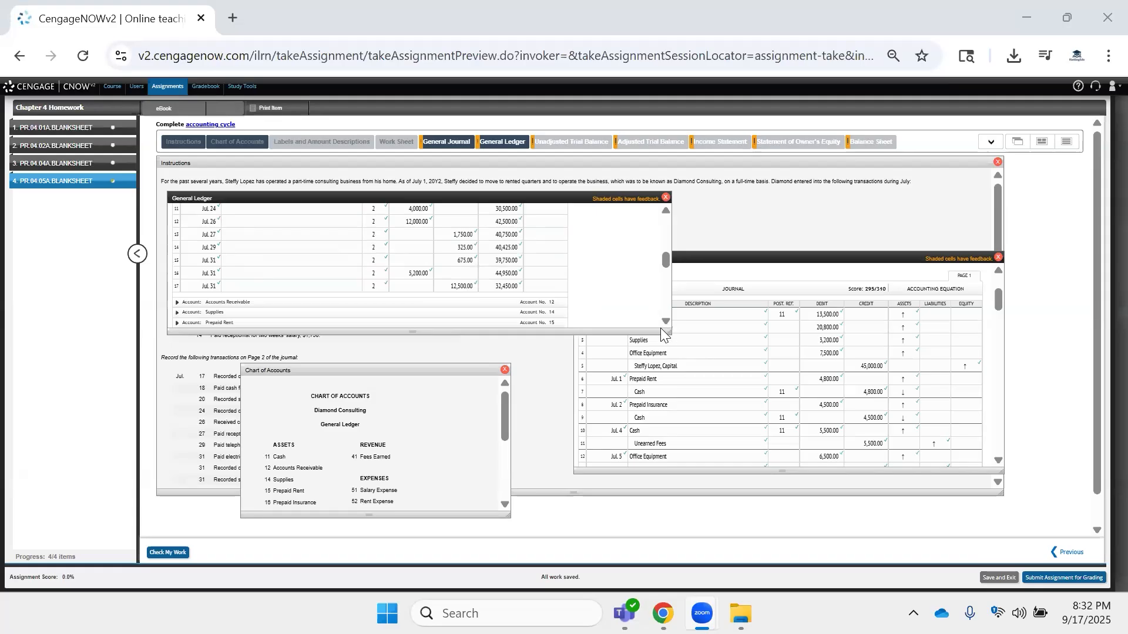
drag(670, 334, 683, 439)
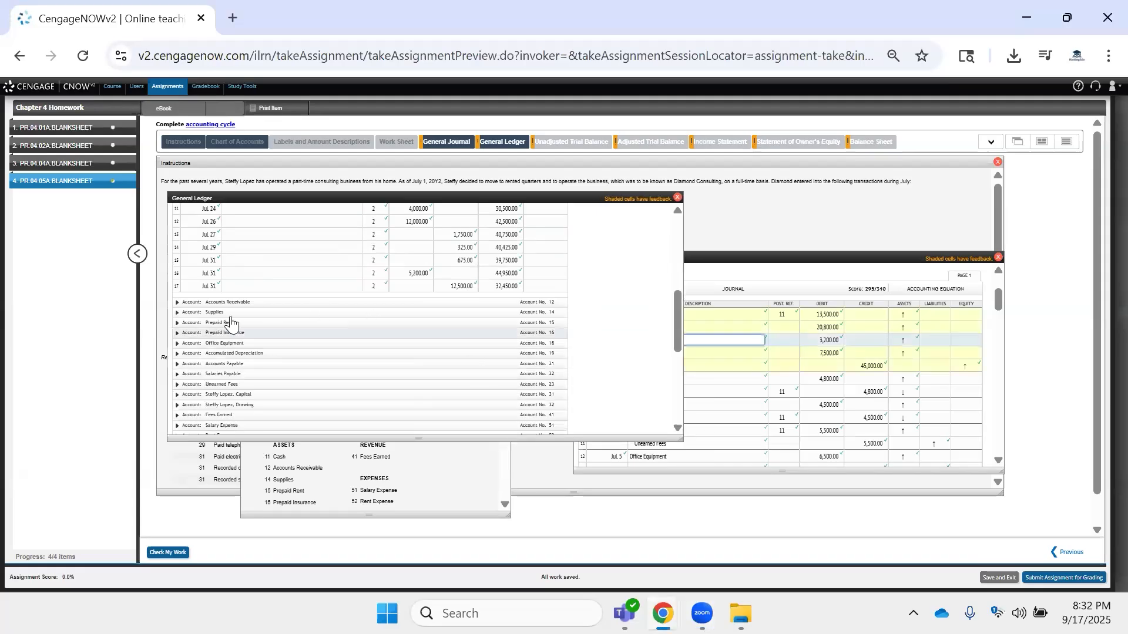
click(185, 302)
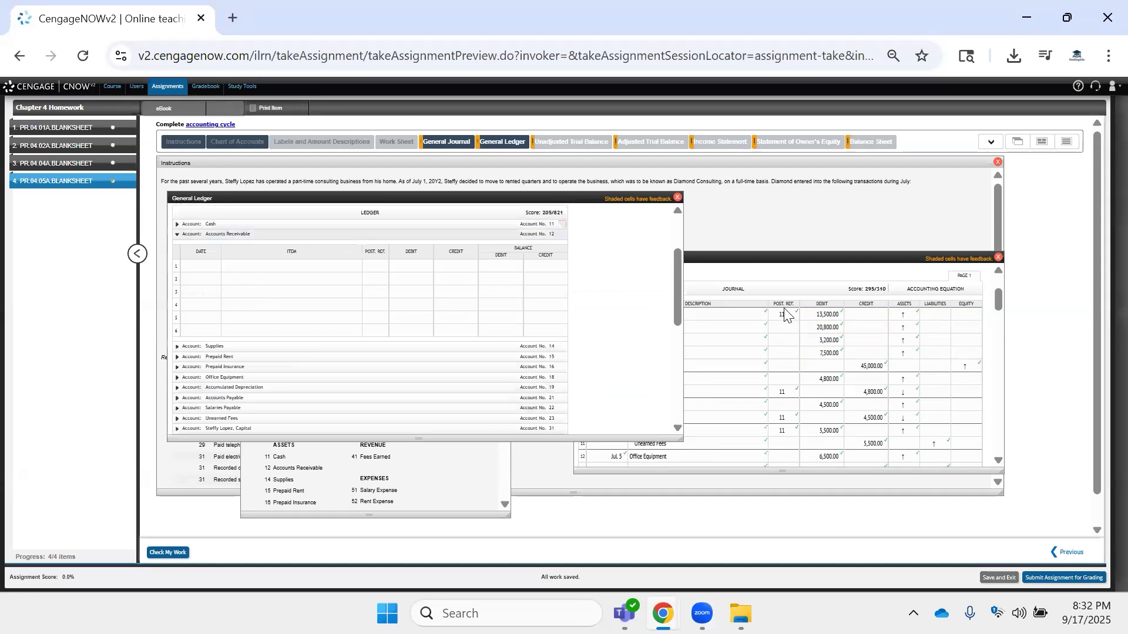
Enter posting reference 12 for the Jul. 1 Accounts Receivable entry on line 2 of journal page 1.
click(795, 253)
scroll(775, 357, up, 1)
scroll(775, 356, down, 1)
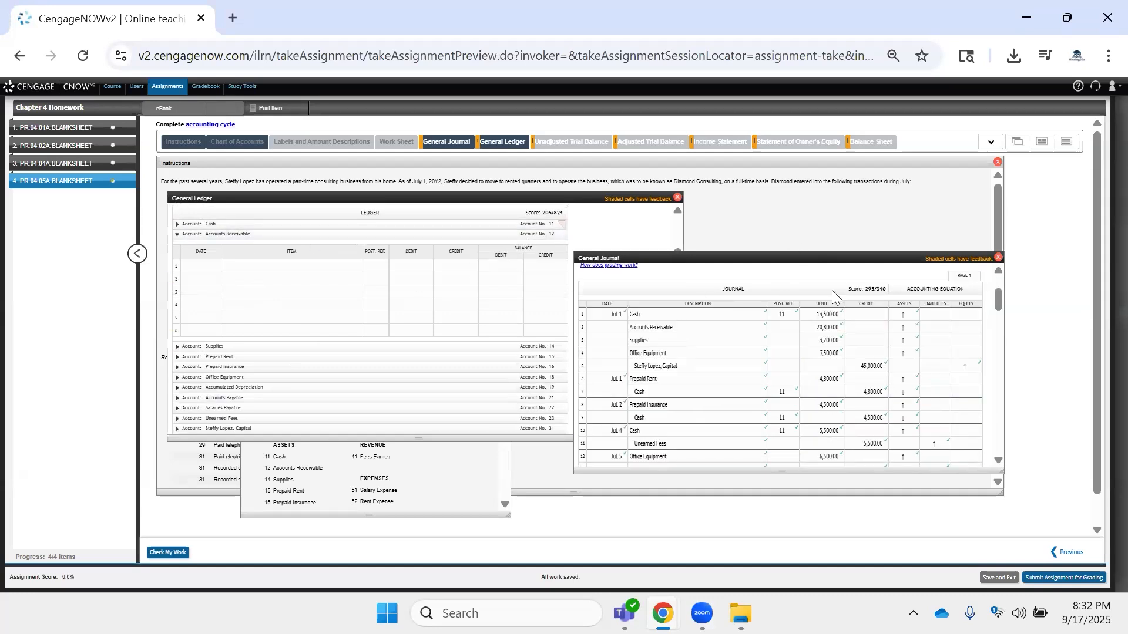
click(787, 327)
scroll(686, 327, up, 1)
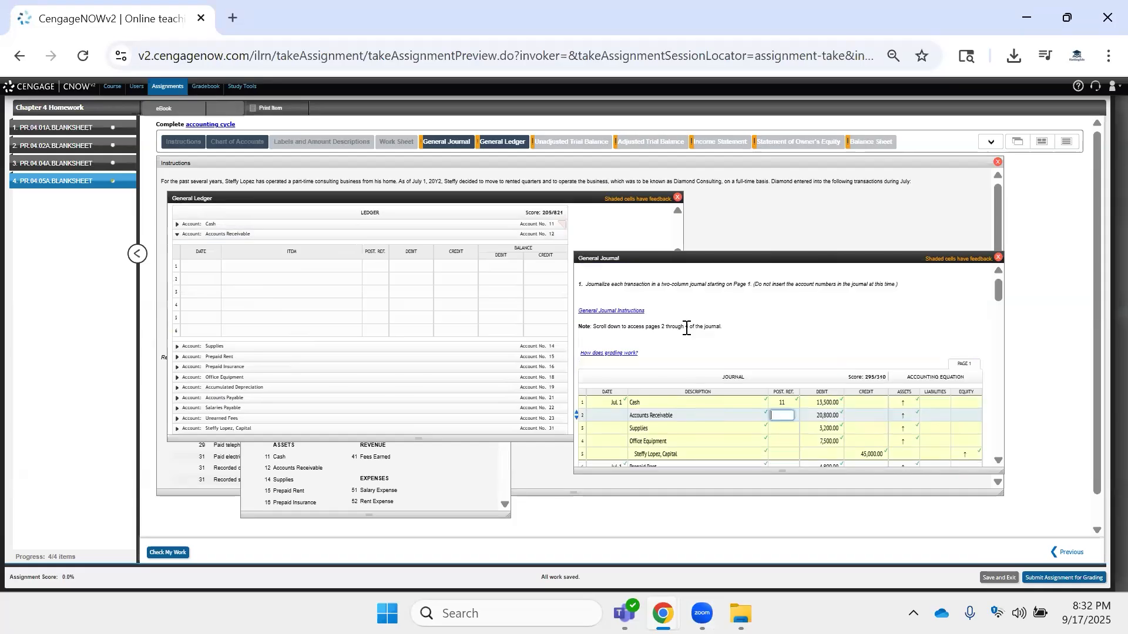
scroll(801, 374, down, 1)
scroll(827, 375, up, 1)
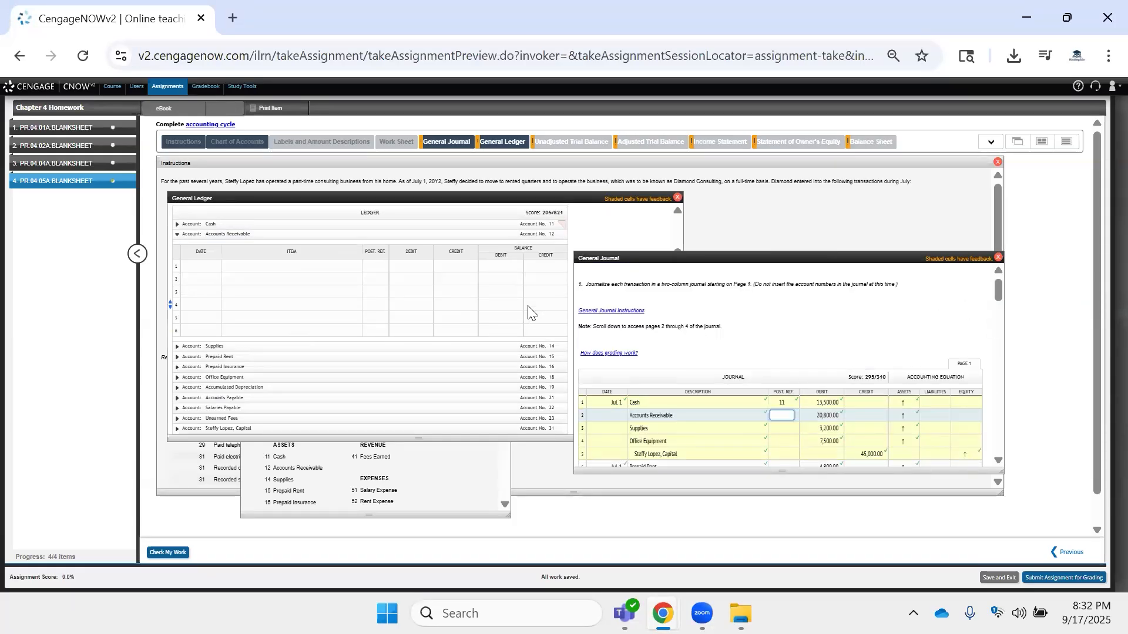
scroll(698, 367, down, 2)
scroll(698, 370, up, 1)
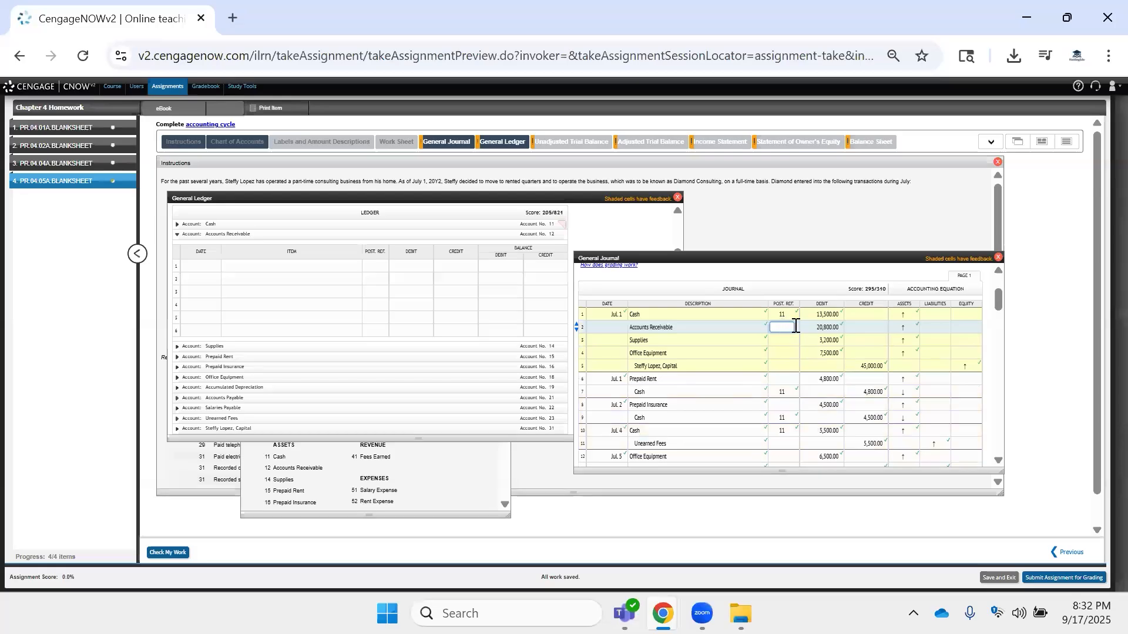
key(Tab)
Enter 20,800 as both the debit and the debit balance on line 1 of the Accounts Receivable ledger.
click(492, 266)
text(20800)
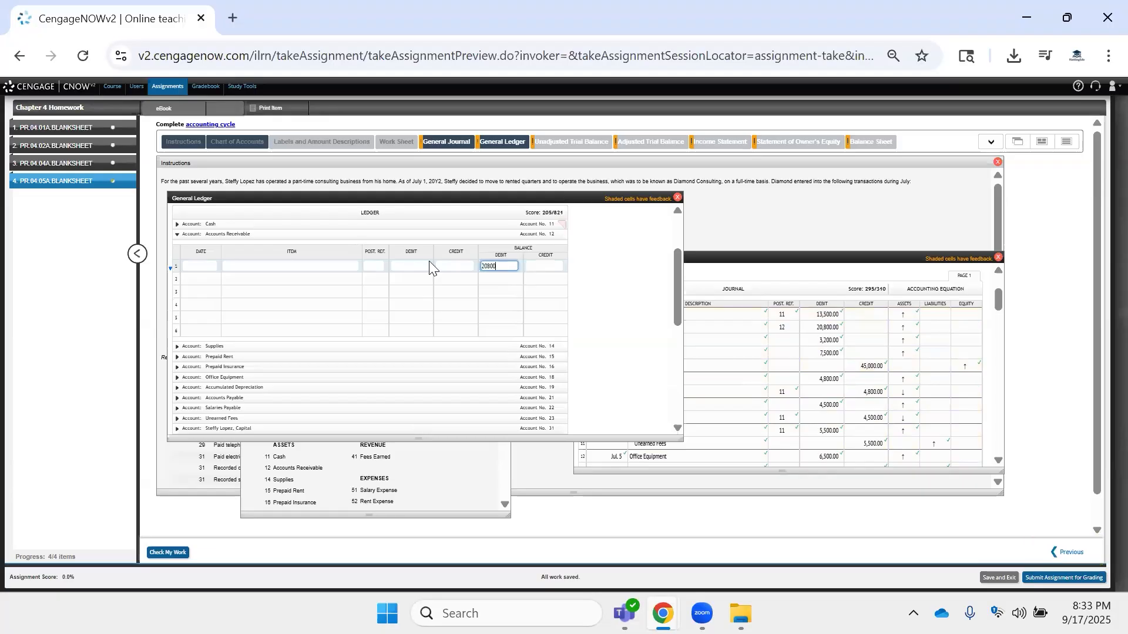
click(414, 266)
text(20800)
Enter posting reference 1 and the date Jul. 1 on line 1 of the Accounts Receivable ledger.
click(376, 266)
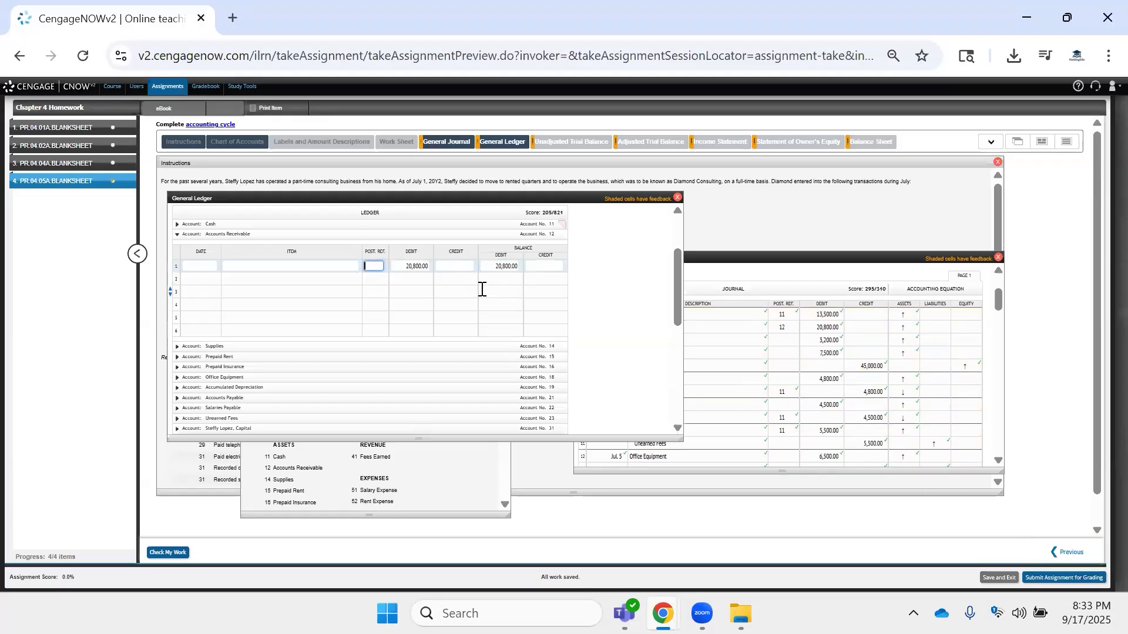
text(1)
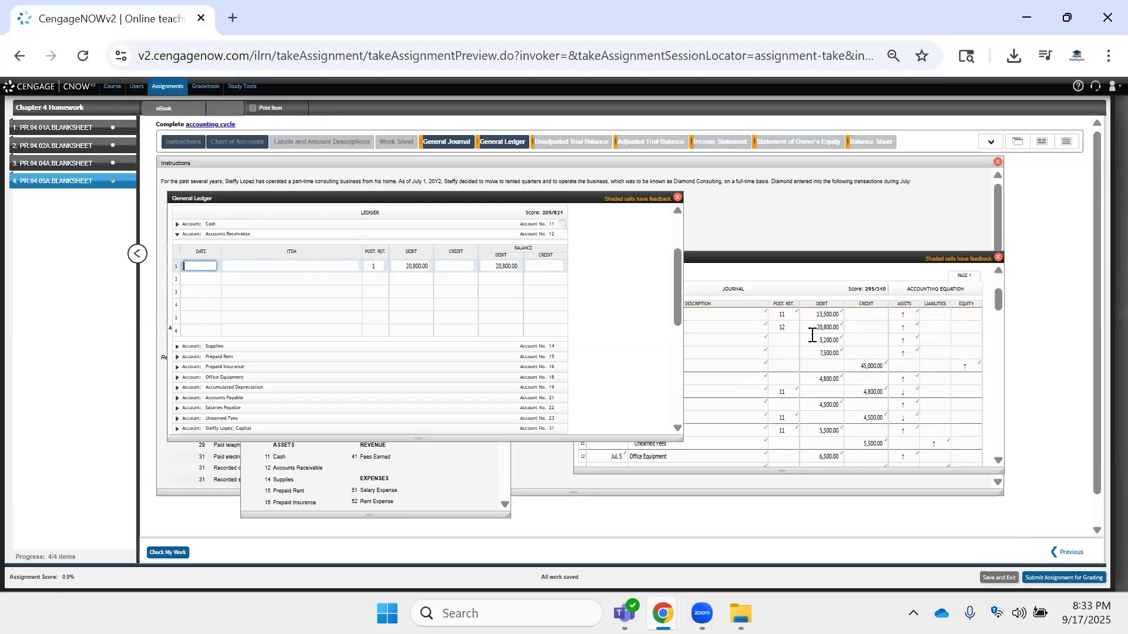
drag(739, 257, 812, 226)
click(197, 266)
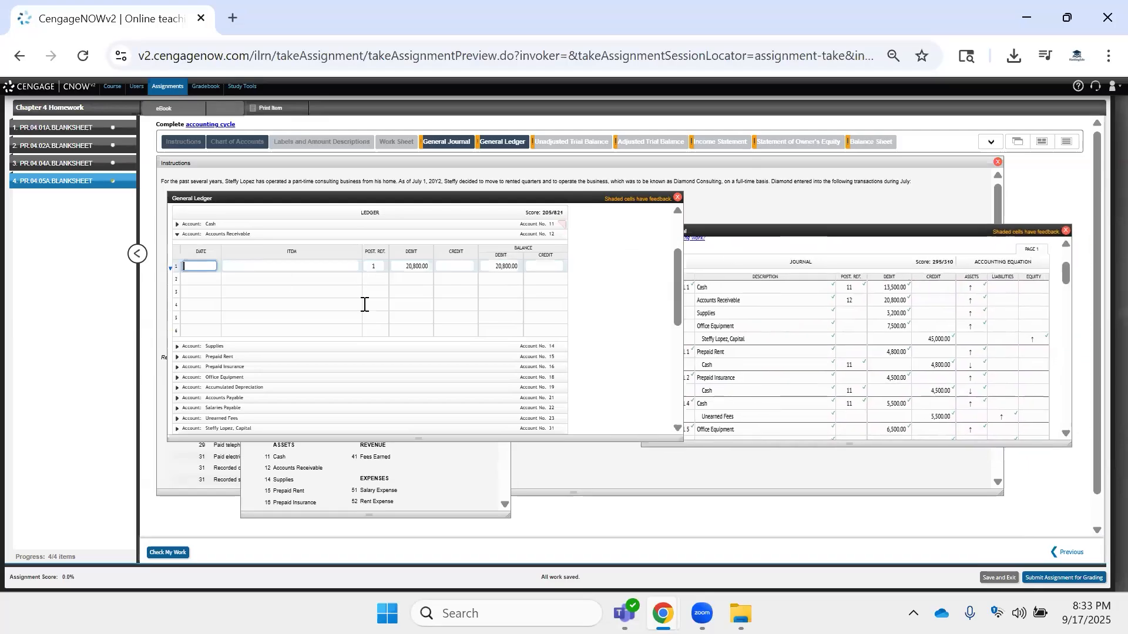
key(Tab)
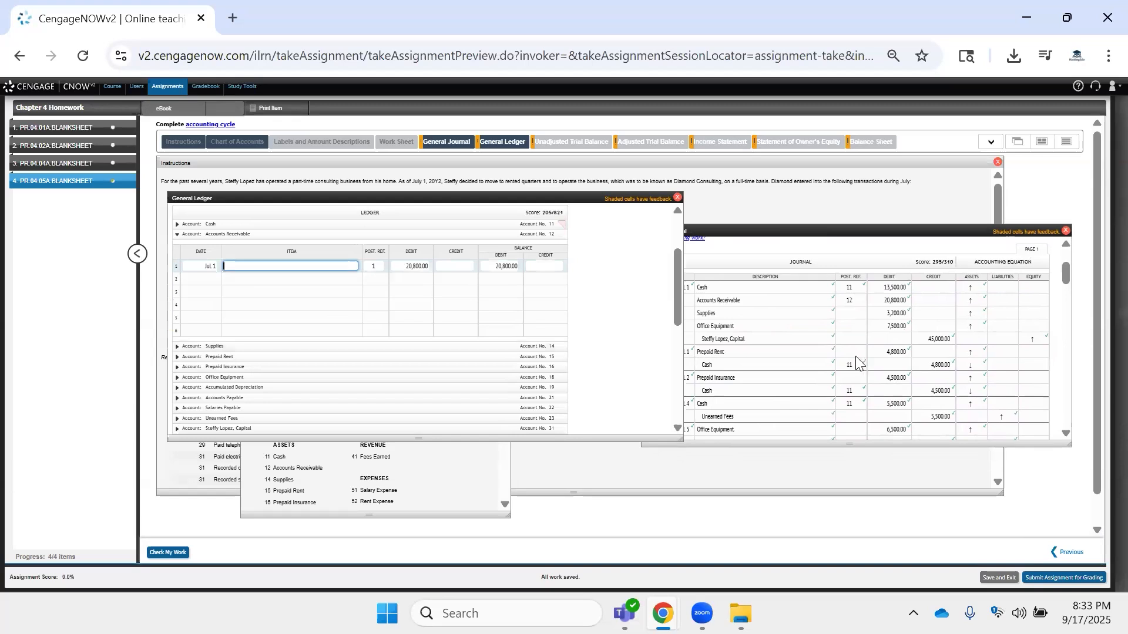
Enter posting reference 12 for the Jul. 6 Accounts Receivable entry on line 15 of journal page 1.
scroll(858, 358, down, 2)
click(848, 379)
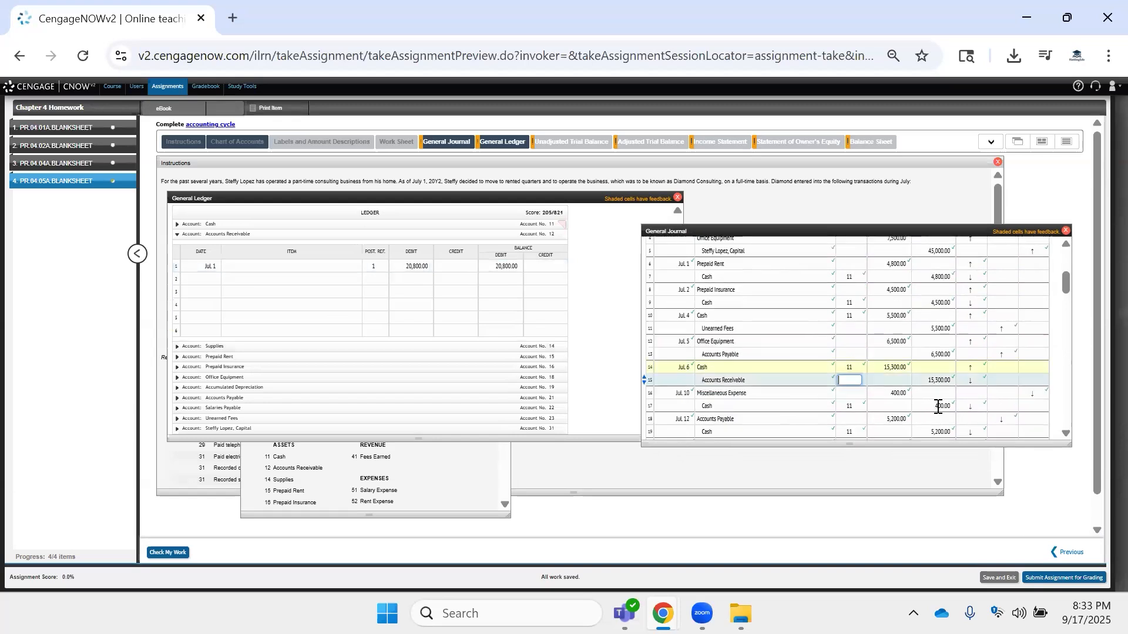
text(12)
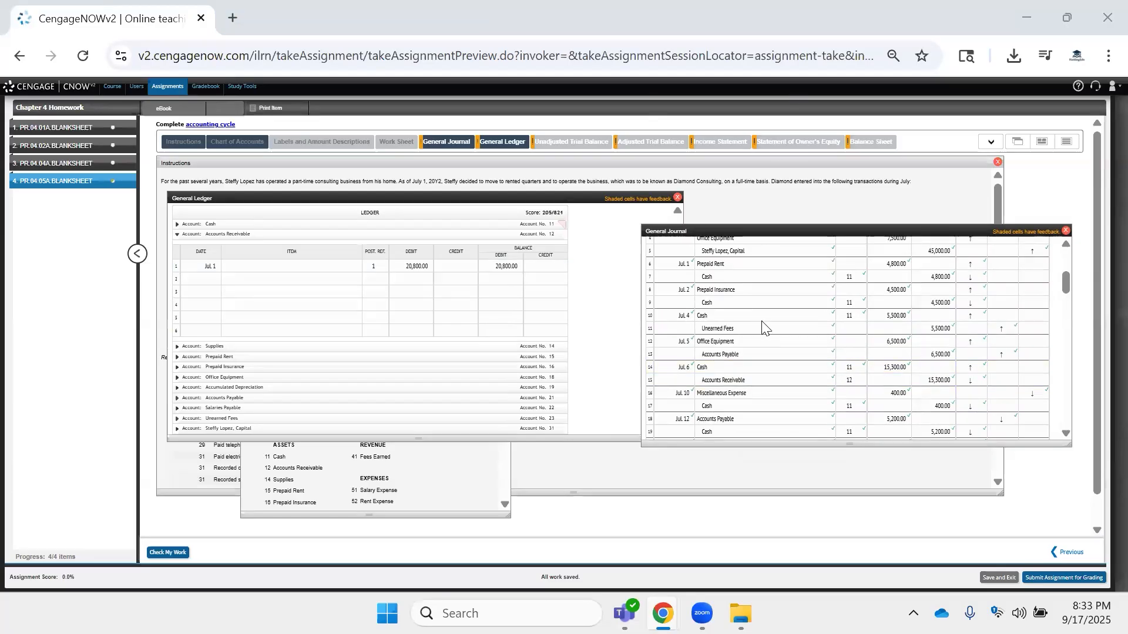
Enter 15,300 in the debit and debit balance columns on line 2 of the Accounts Receivable ledger.
click(920, 277)
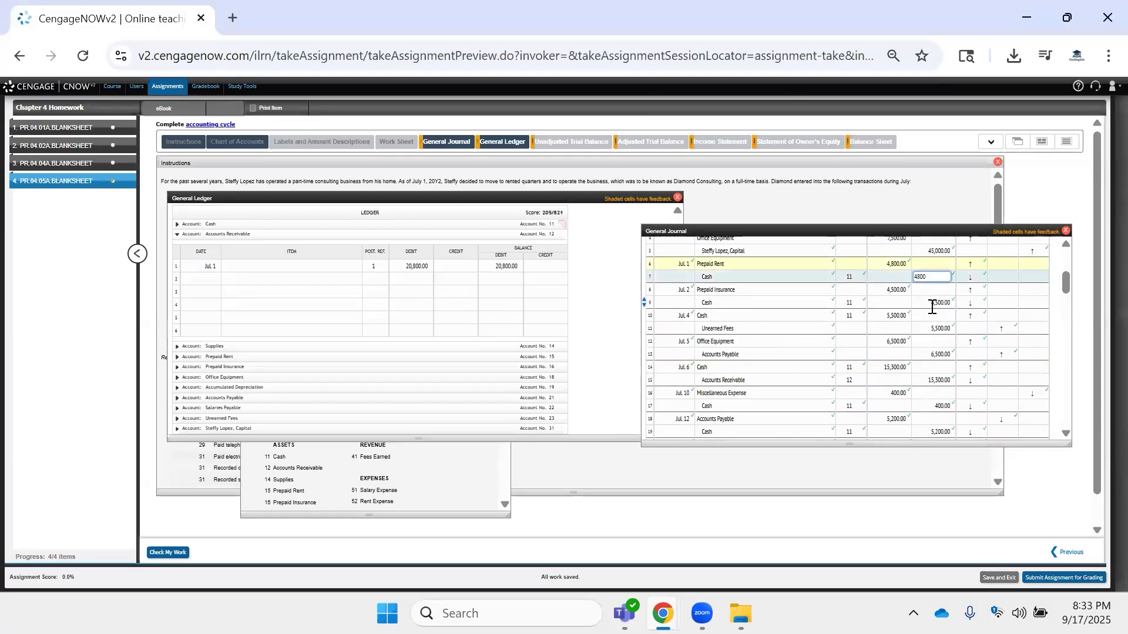
click(937, 355)
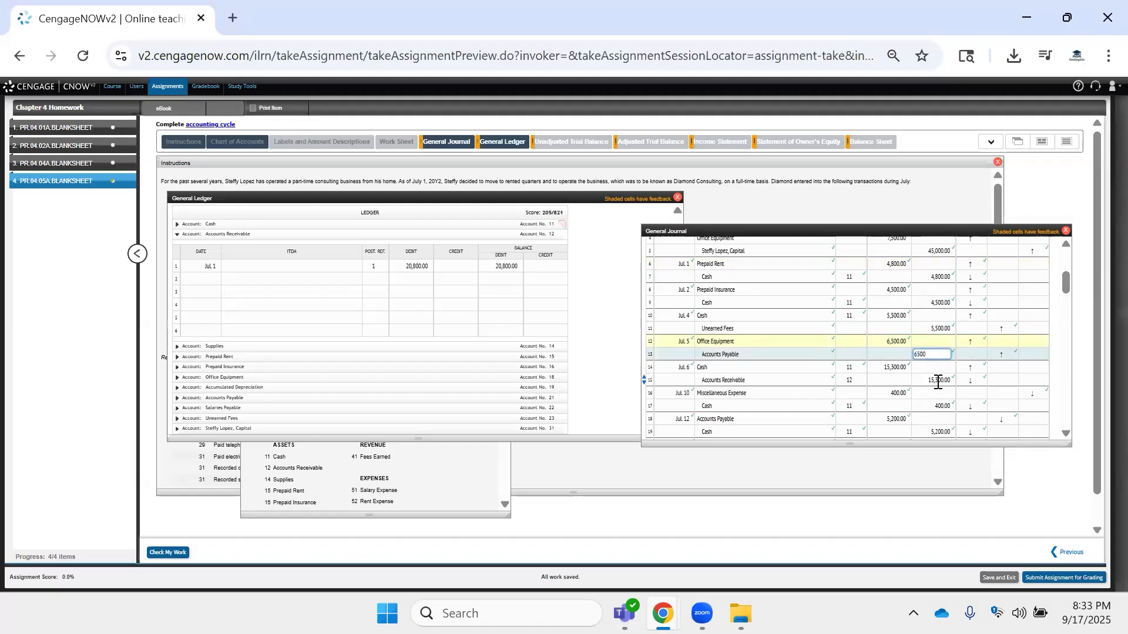
click(938, 379)
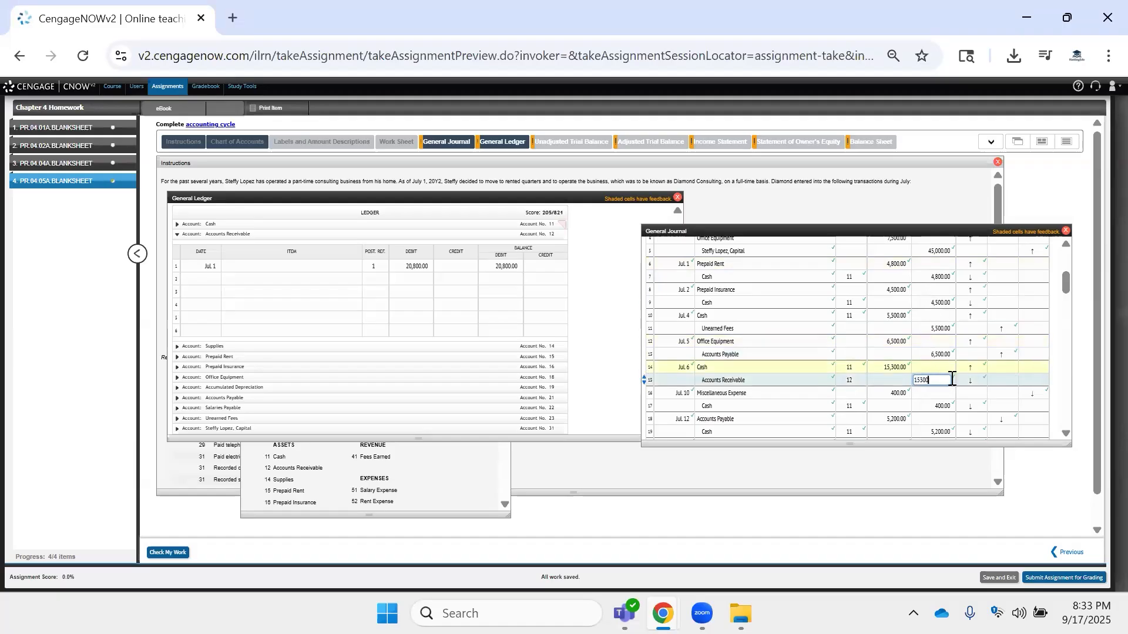
click(411, 278)
text(15300)
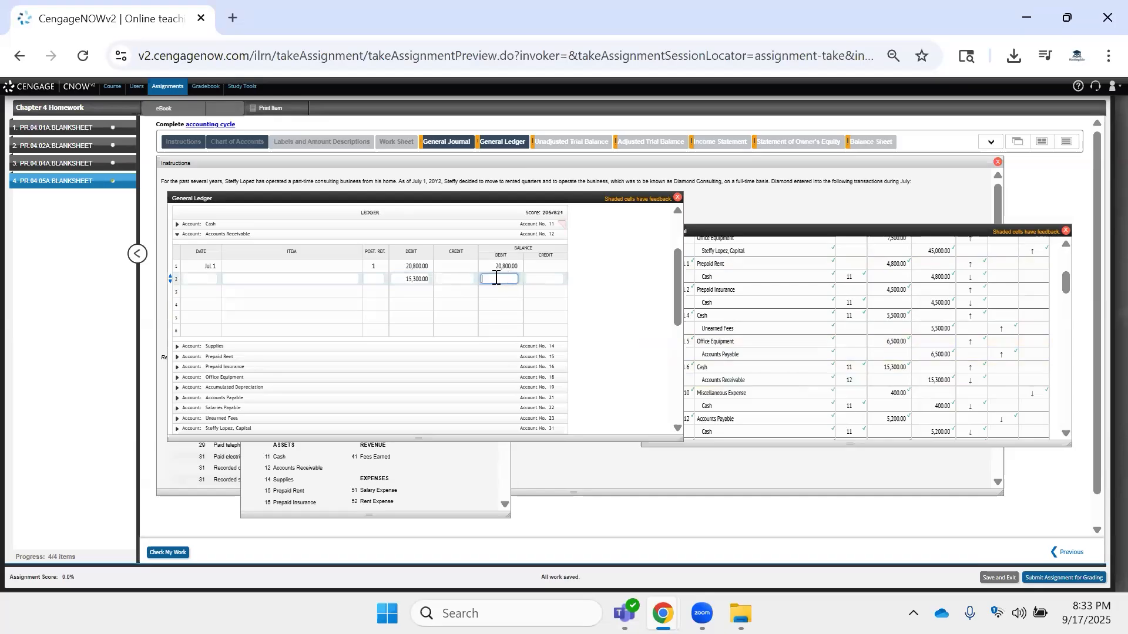
click(302, 266)
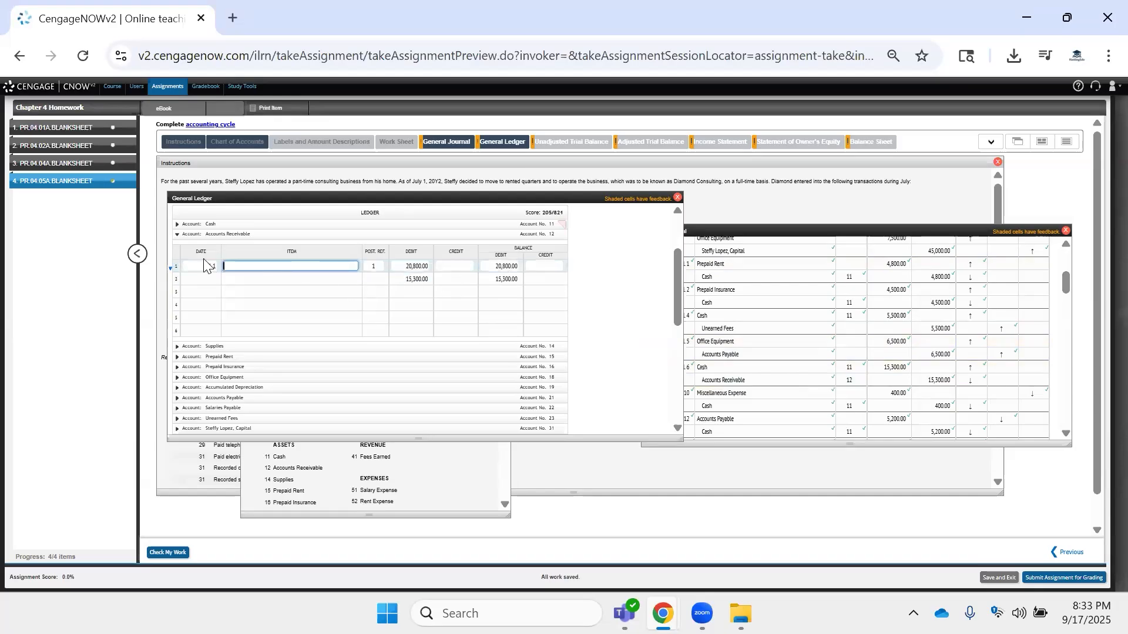
Enter posting reference 1 and the date Jul 6 on line 2 of the Accounts Receivable ledger.
click(373, 278)
text(1)
click(204, 280)
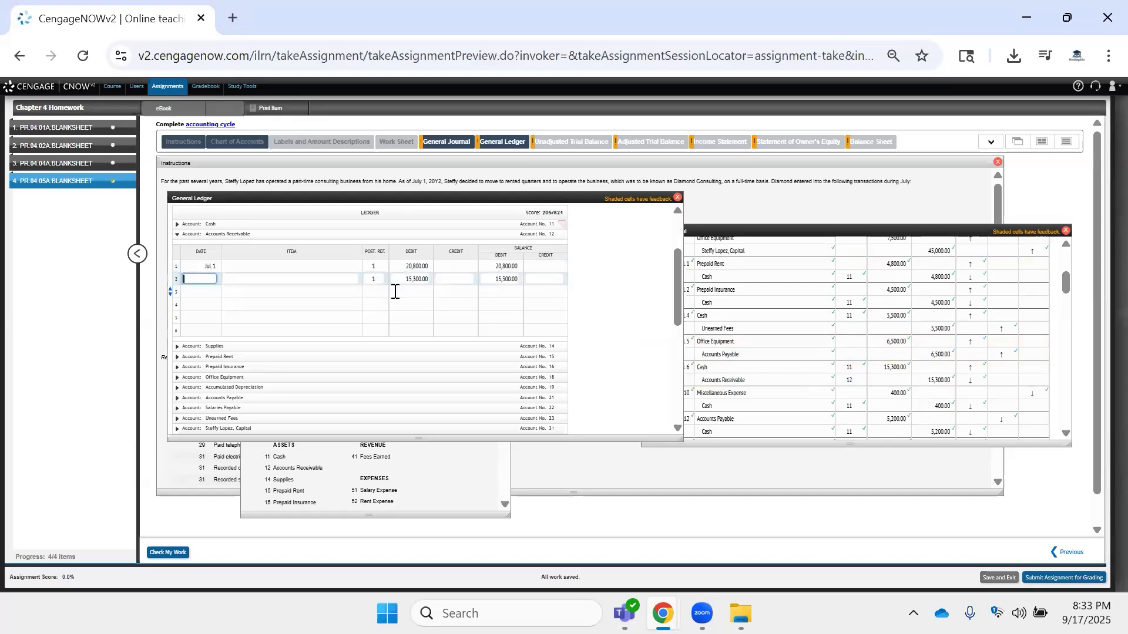
text(Jul 6)
Copy the Jul. 12 Accounts Receivable amount of 13,300 from the journal into the debit column on line 3 of the Accounts Receivable ledger.
click(721, 320)
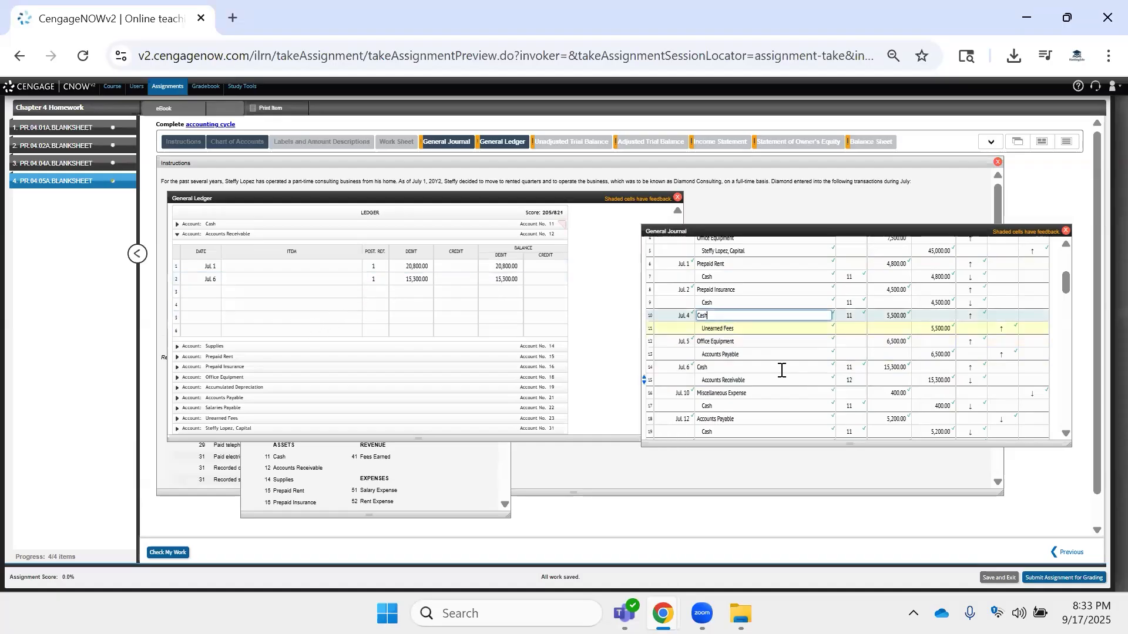
scroll(784, 390, down, 3)
click(914, 355)
click(895, 356)
key(ctrl+c)
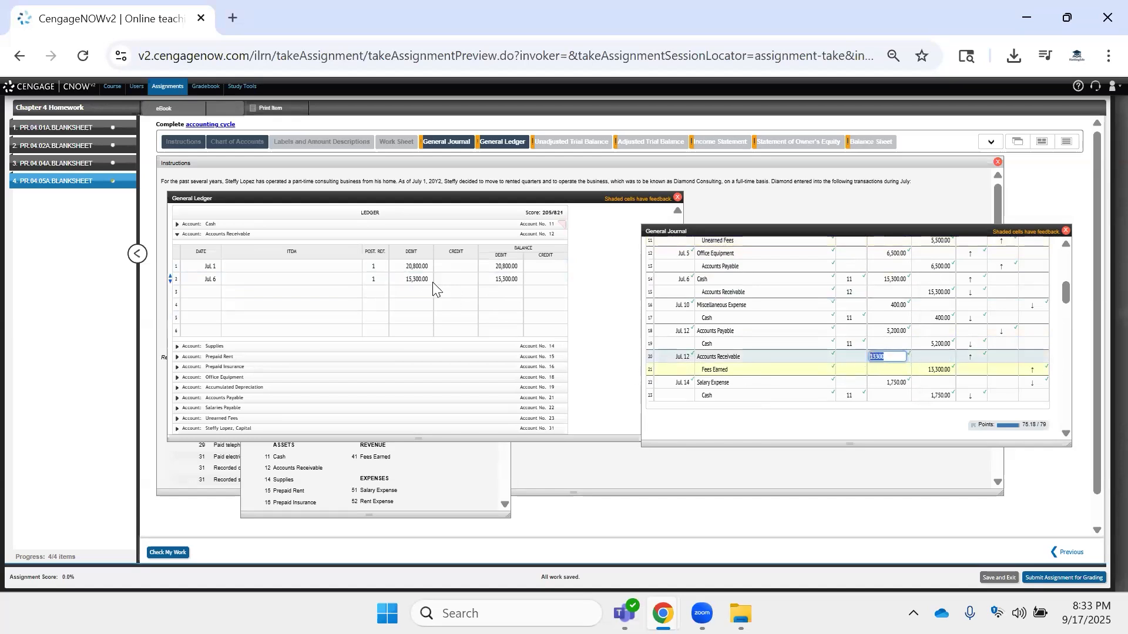
click(471, 292)
key(ctrl+v)
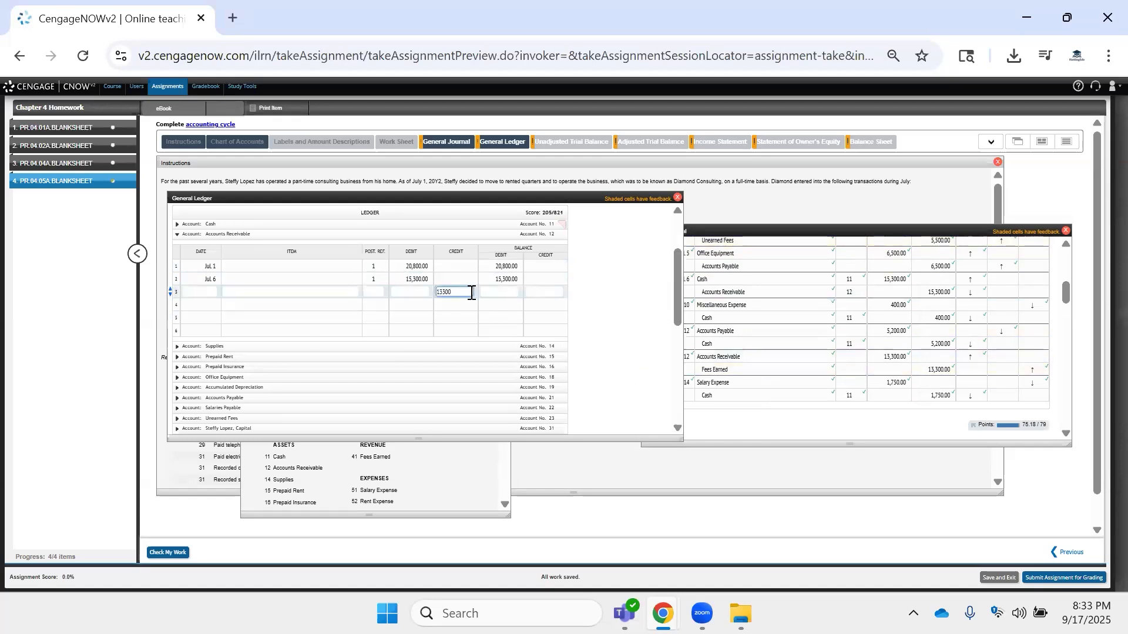
key(ctrl+x)
click(415, 293)
key(ctrl+v)
Move the Jul 6 amount of 15,300 from the debit to the credit column on line 2 of the Accounts Receivable ledger.
click(837, 303)
scroll(831, 335, up, 5)
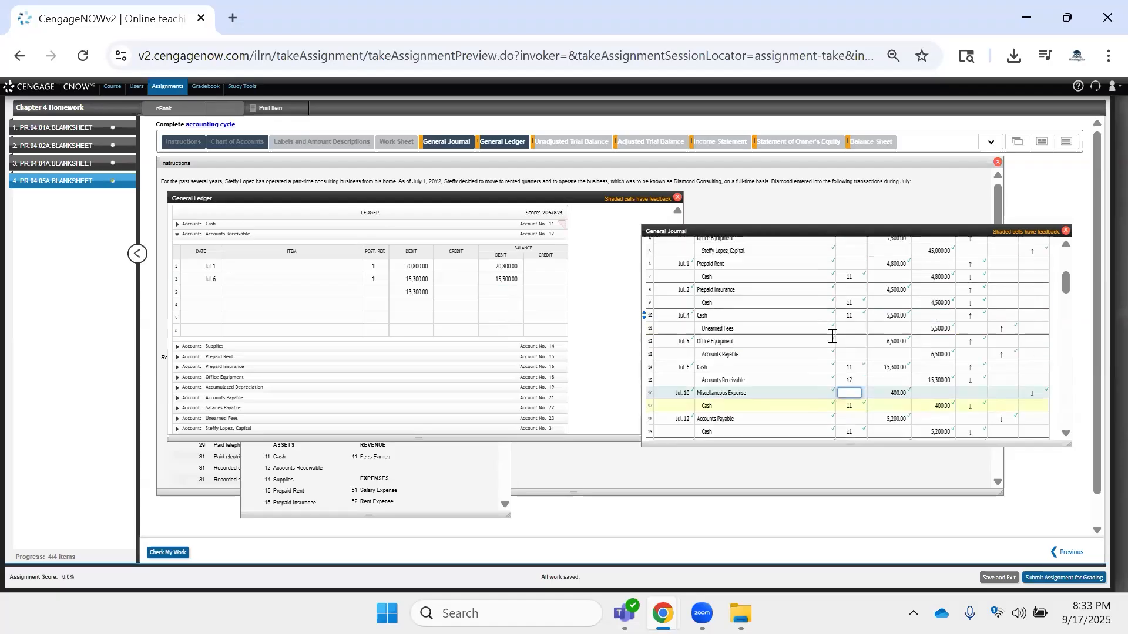
scroll(891, 328, down, 3)
click(849, 393)
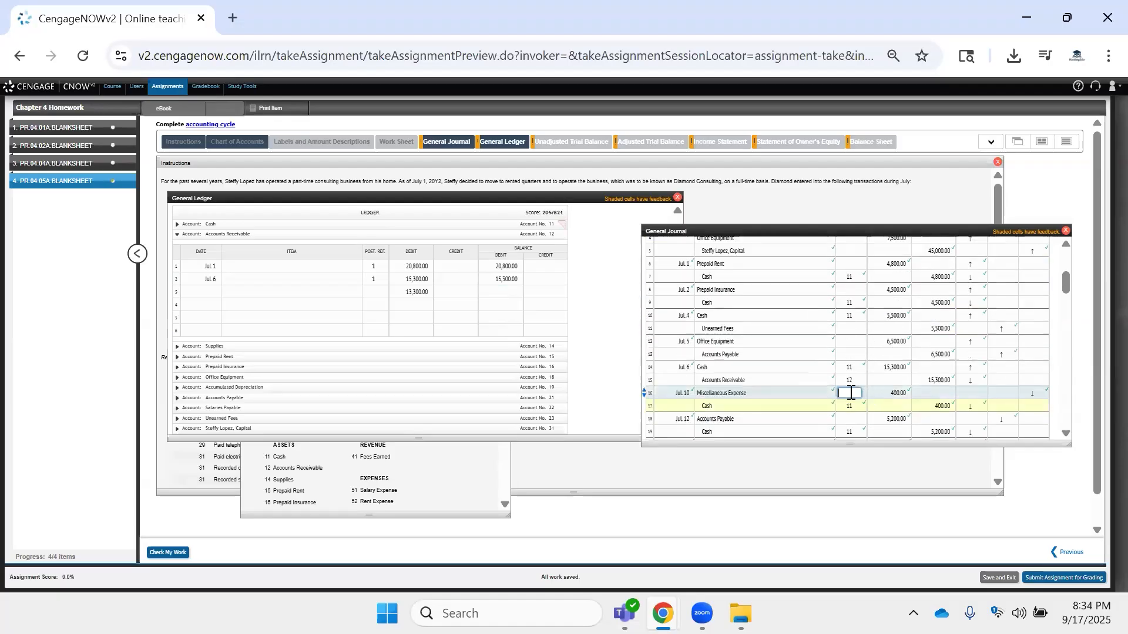
click(849, 328)
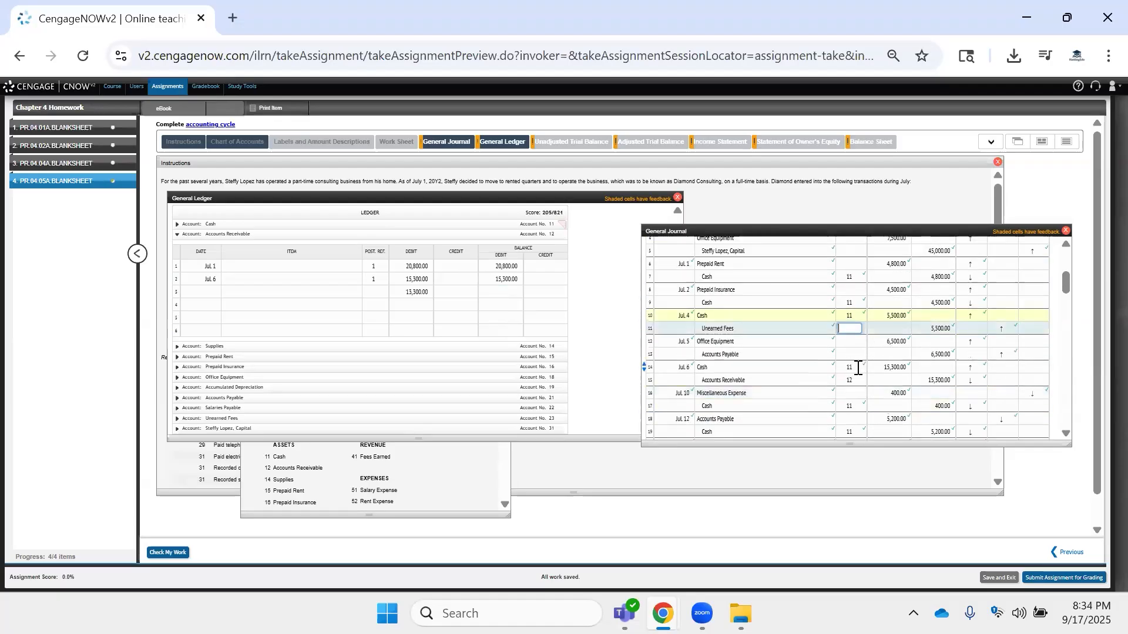
click(424, 279)
click(446, 281)
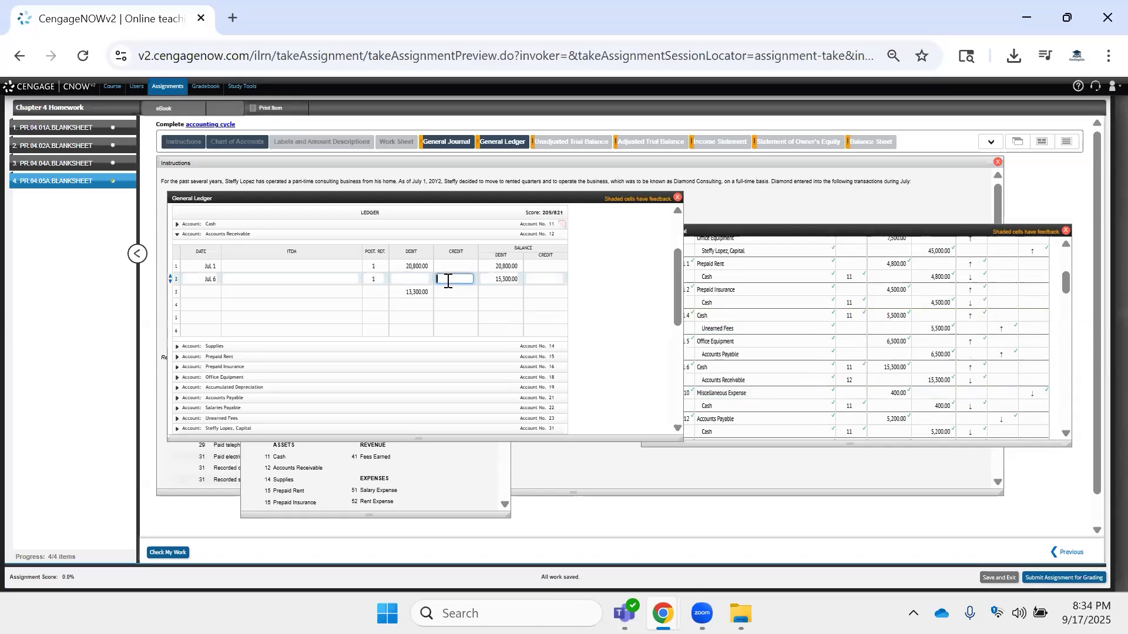
key(ctrl+v)
Check the Jul. 6 Accounts Receivable credit in the journal and clear the debit balance on line 2 of the Accounts Receivable ledger.
click(737, 302)
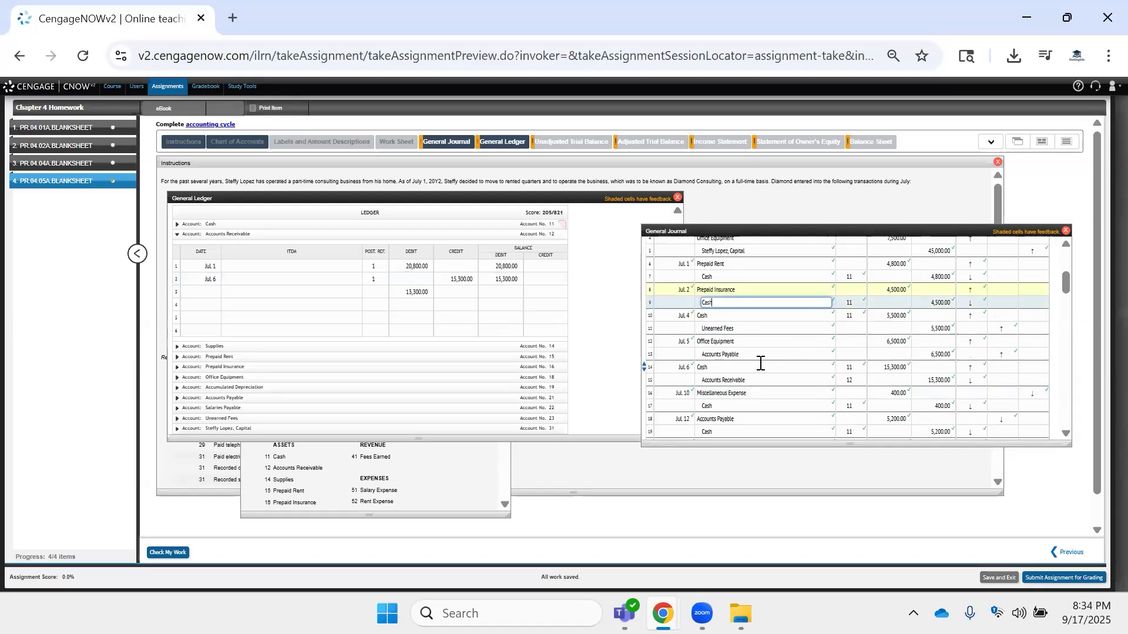
scroll(812, 388, down, 3)
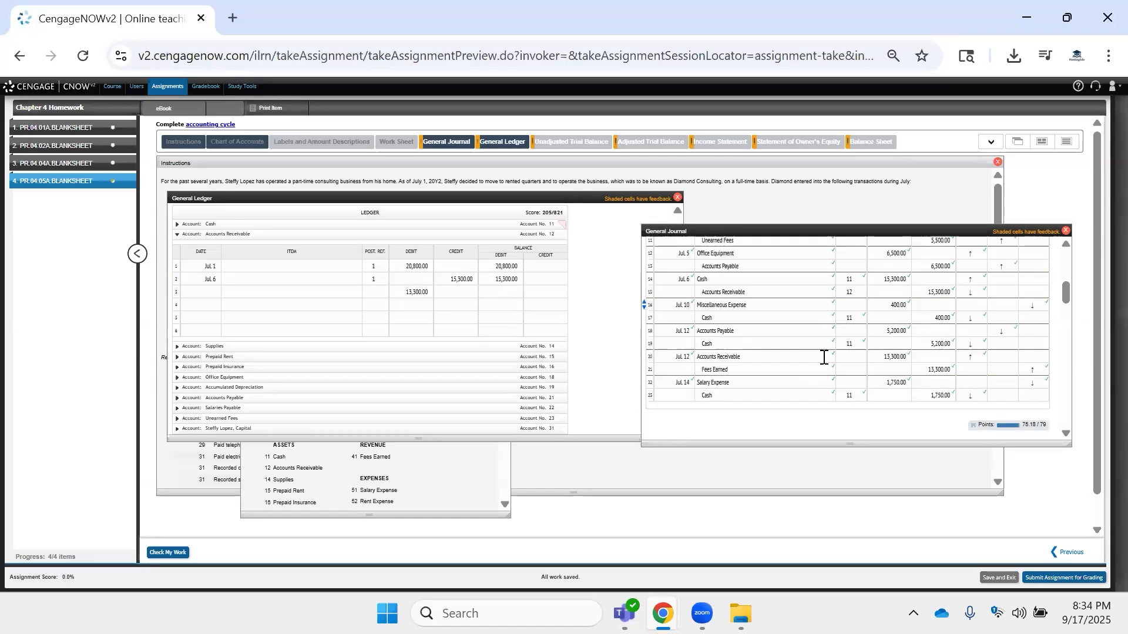
click(940, 356)
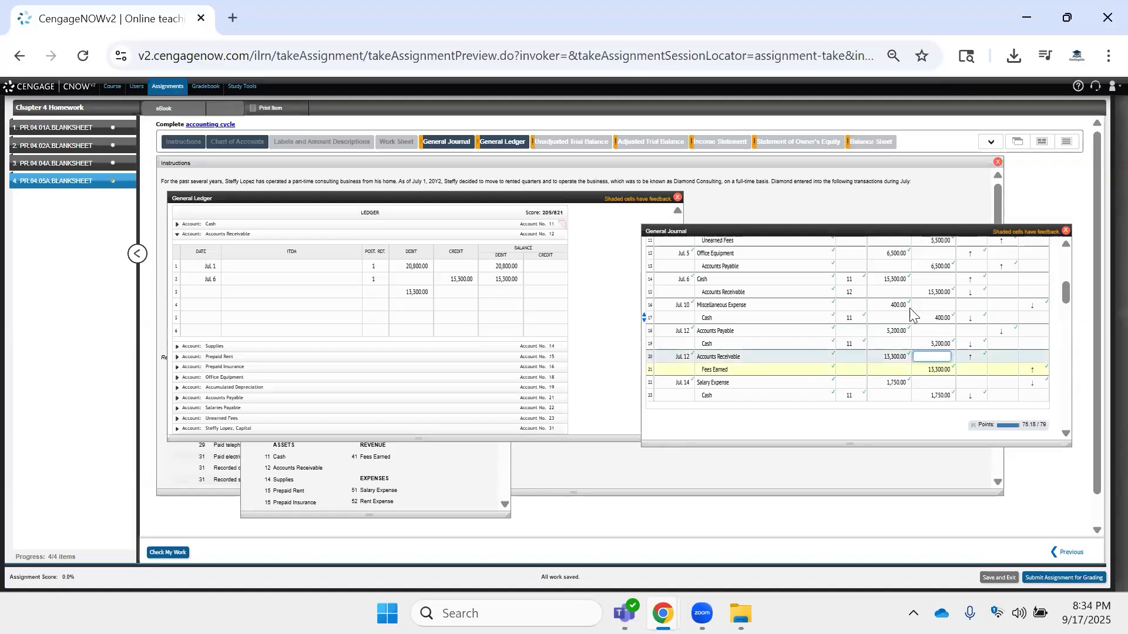
click(933, 292)
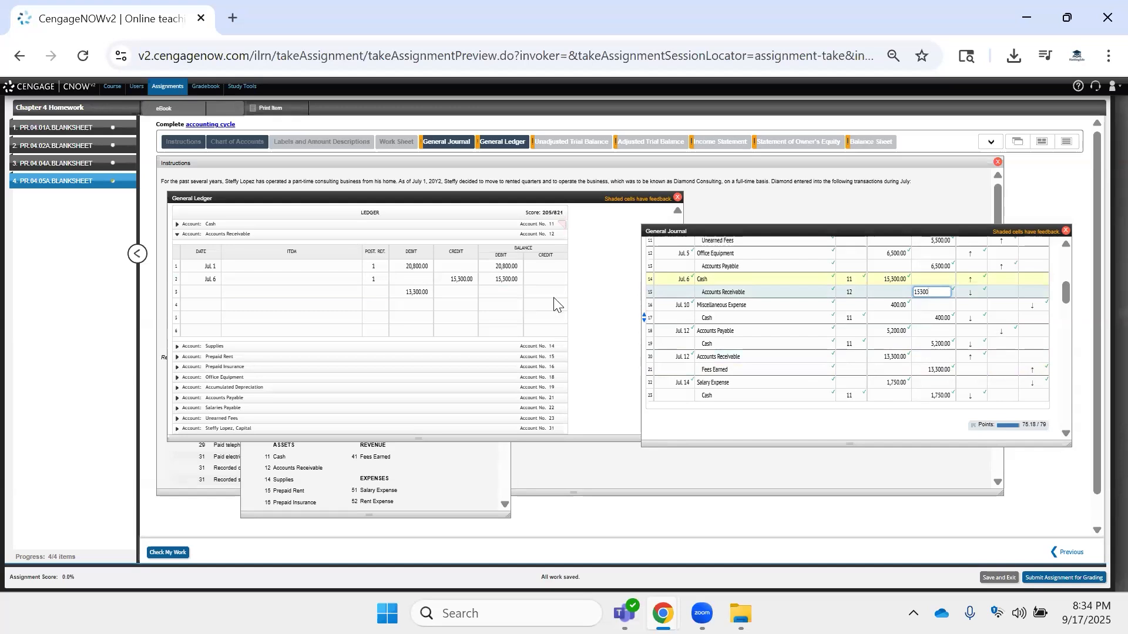
click(509, 277)
key(BackSpace)
key(BackSpace)
key(BackSpace)
key(BackSpace)
key(BackSpace)
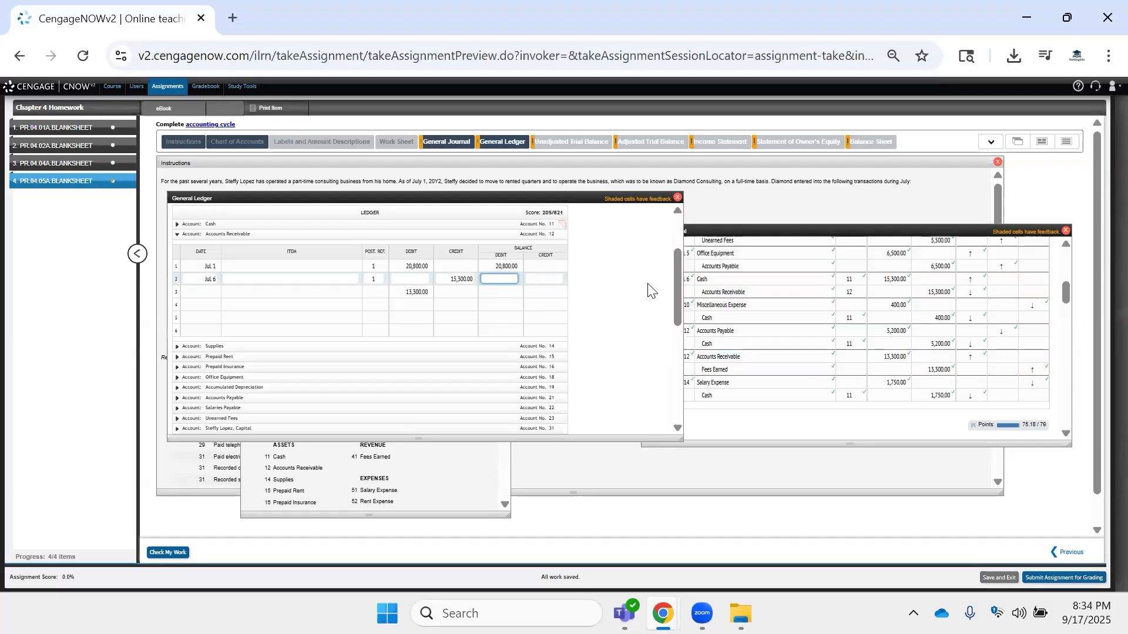
Enter a debit balance of 5,500 in the Jul 6 row of the Accounts Receivable ledger account.
text(5,500)
key(Tab)
key(Tab)
key(Tab)
key(shift+Tab)
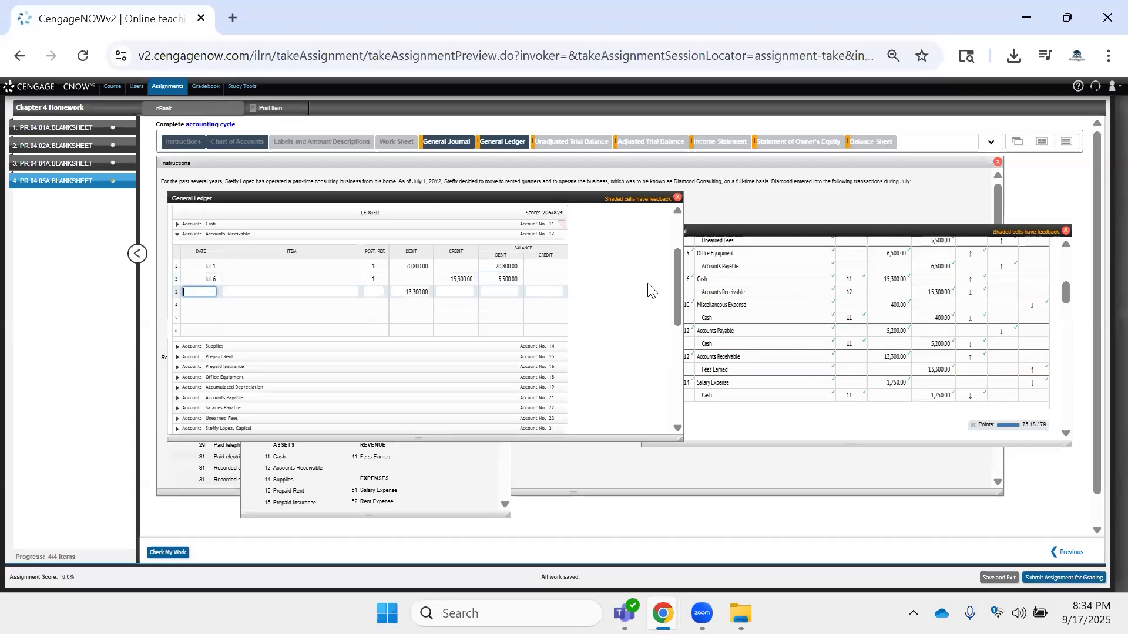
Complete the third Accounts Receivable ledger row with date Jul 12, posting reference 1 and debit balance 18,800.
text(Jul 1)
key(Tab)
key(Tab)
text(1)
key(Tab)
key(Tab)
key(Tab)
key(Tab)
key(shift+Tab)
key(Return)
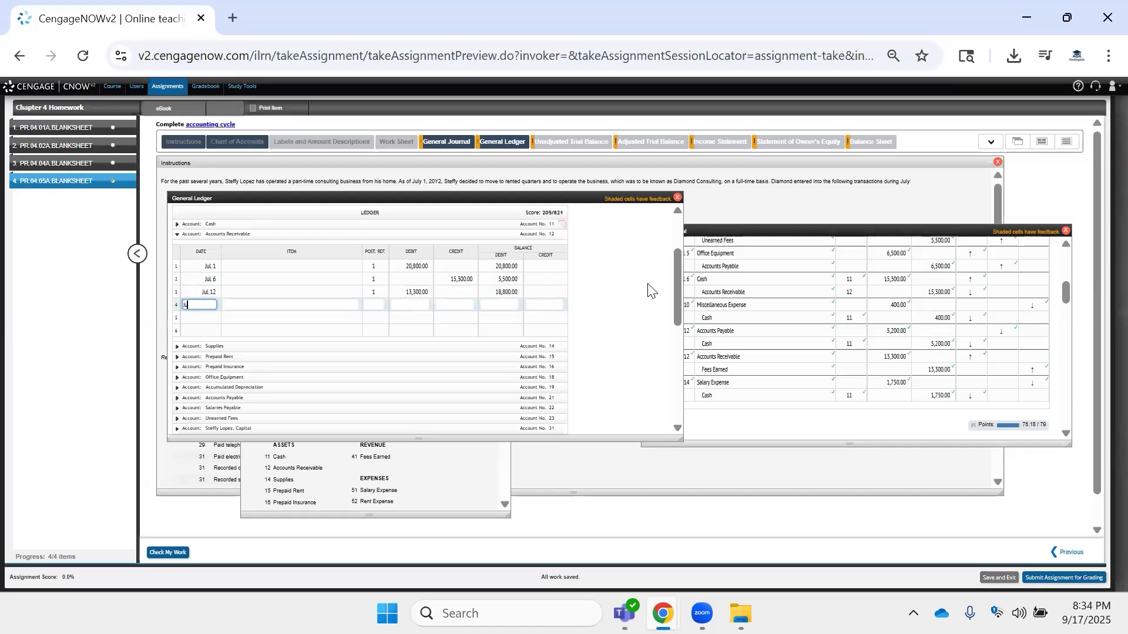
Start the fourth Accounts Receivable ledger row with date Jul. 20 and the 6,650 debit copied from the General Journal.
text(Jul. 20)
key(Tab)
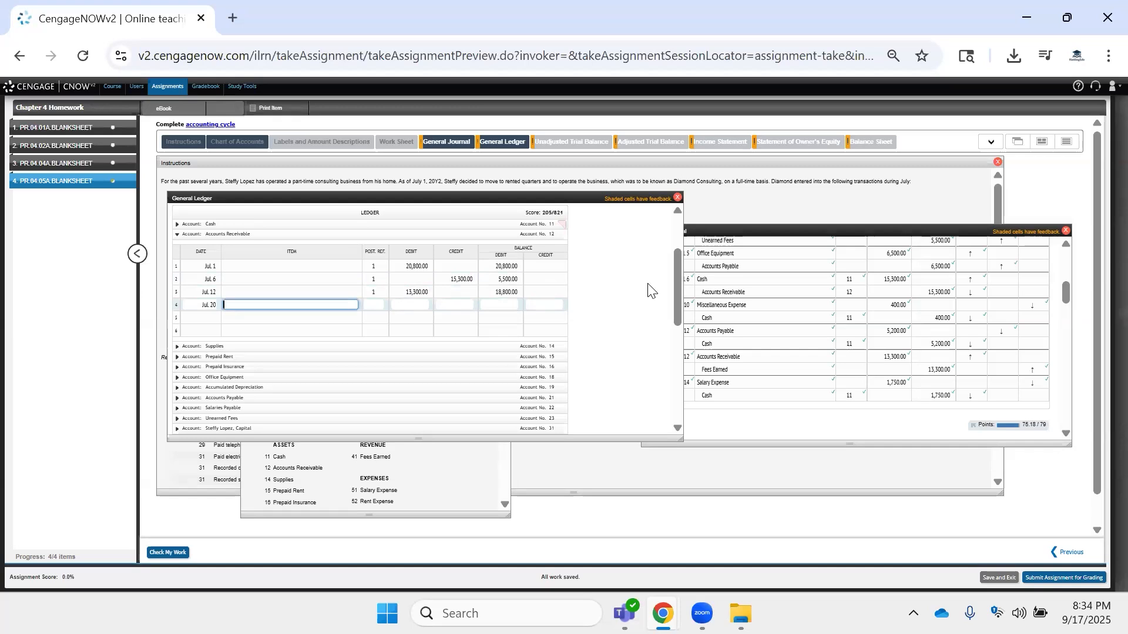
click(793, 342)
scroll(739, 392, down, 5)
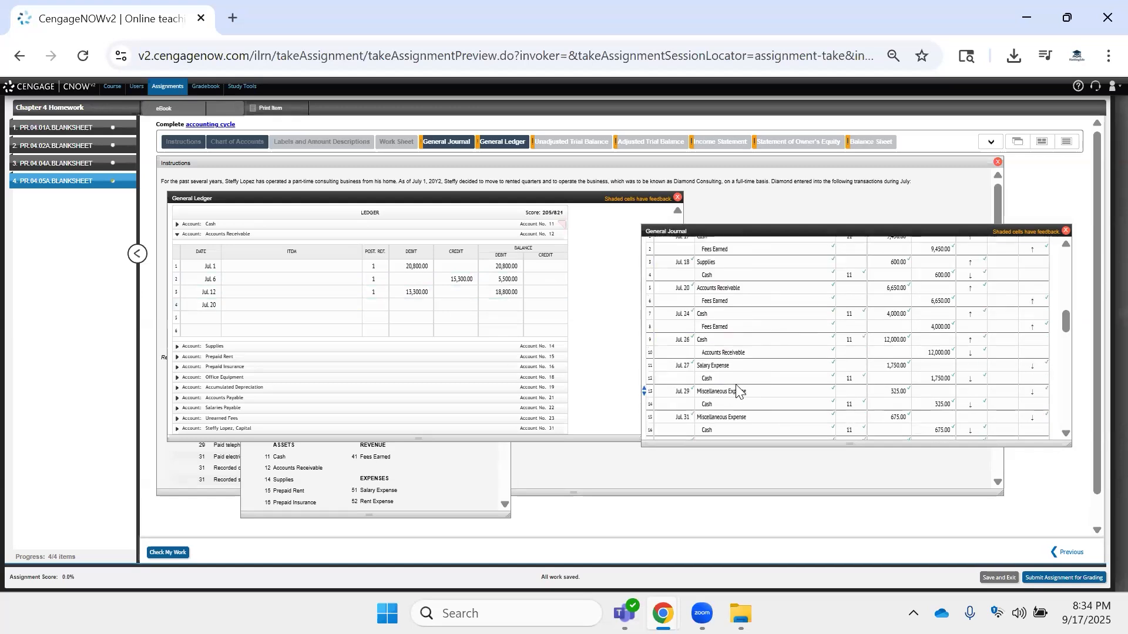
click(896, 287)
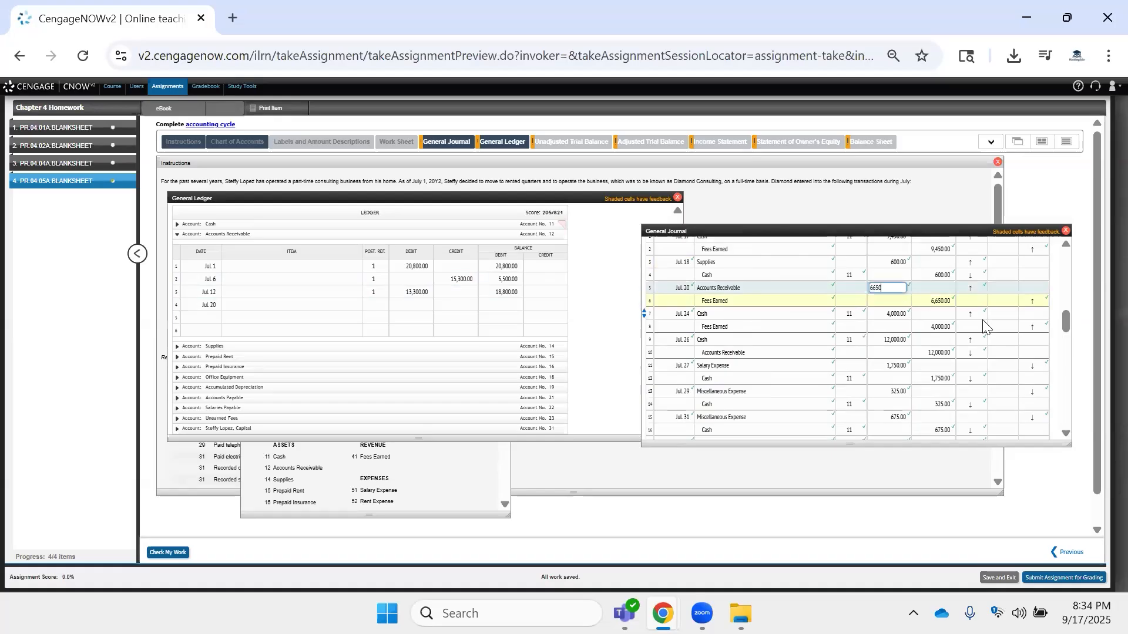
click(423, 305)
key(ctrl+v)
click(506, 318)
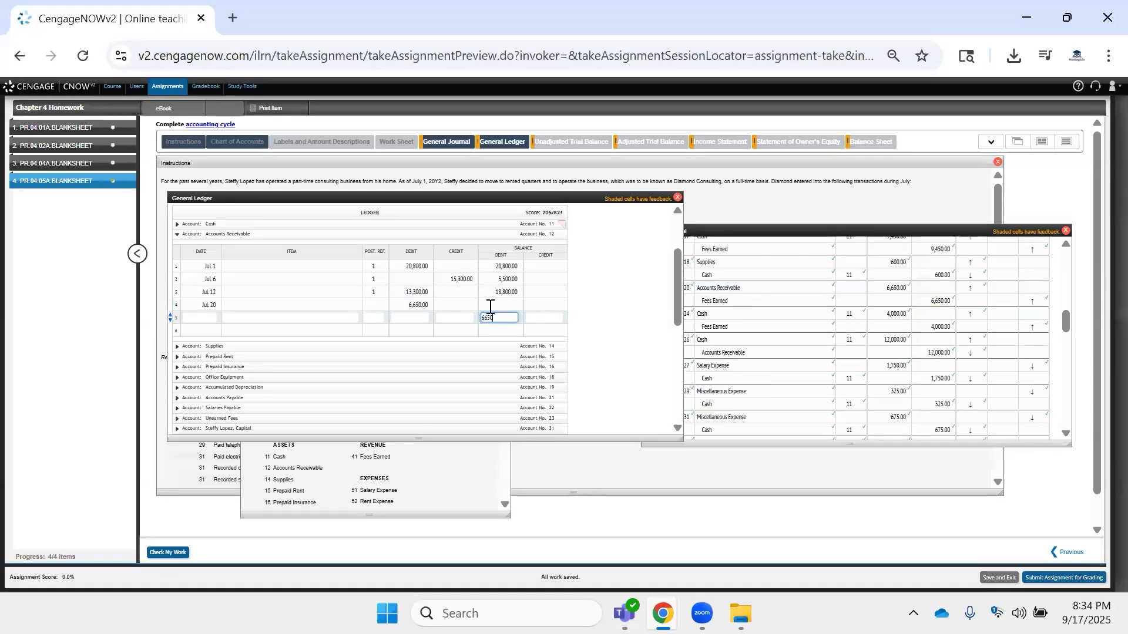
click(503, 305)
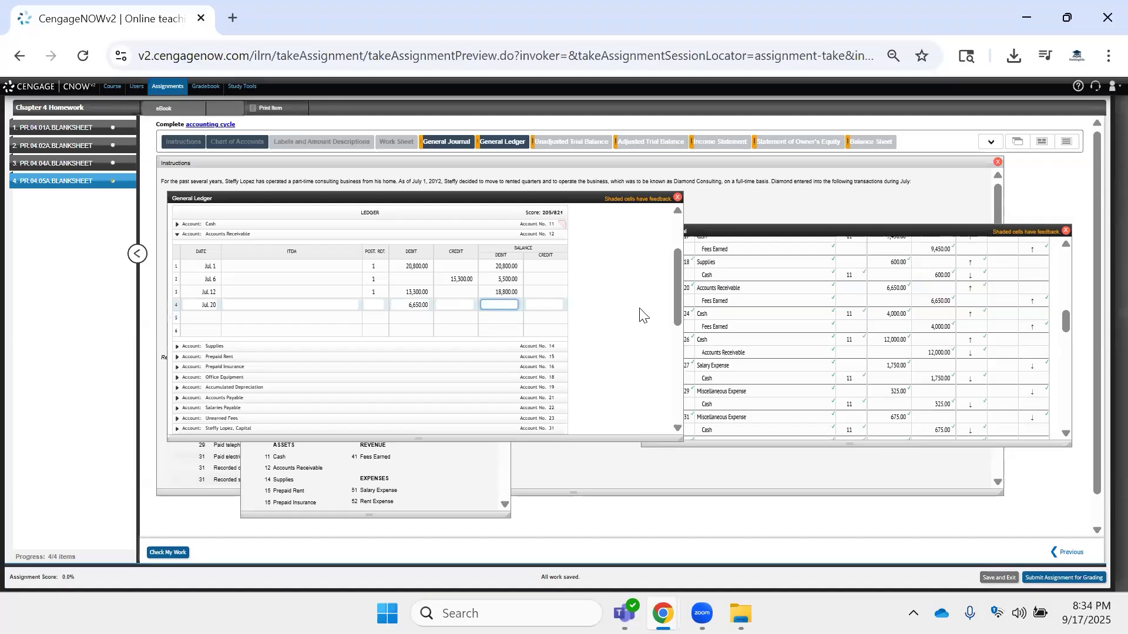
Look up the journal page number and add posting reference 2 and debit balance 25,450 to the Jul 20 ledger row.
click(376, 304)
click(774, 292)
scroll(747, 319, up, 2)
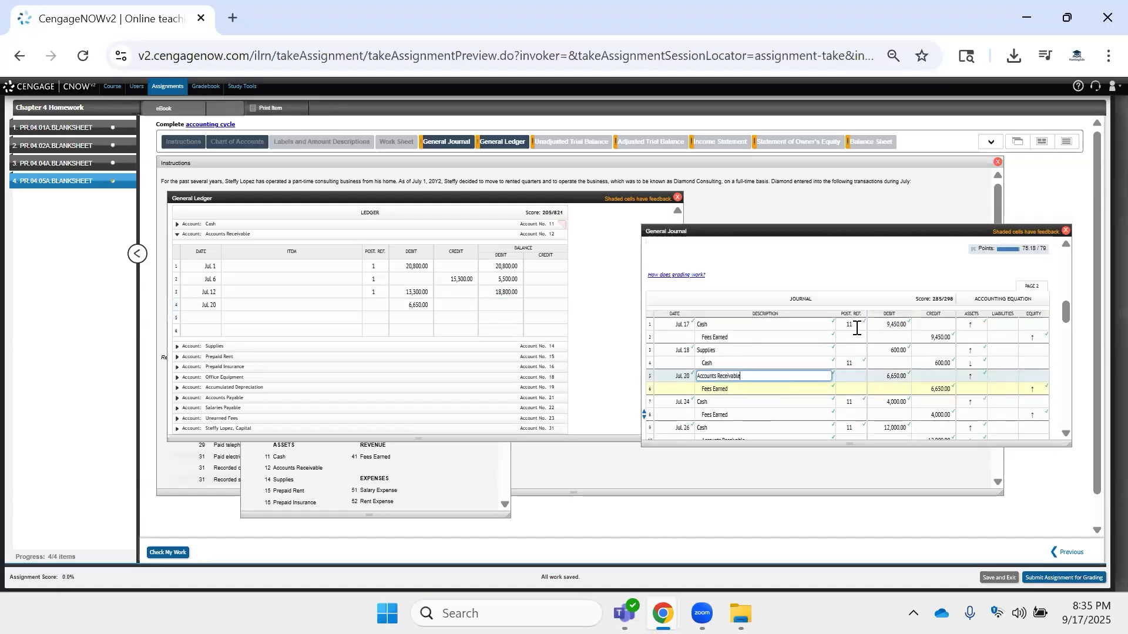
click(379, 303)
text(2)
key(Tab)
key(Tab)
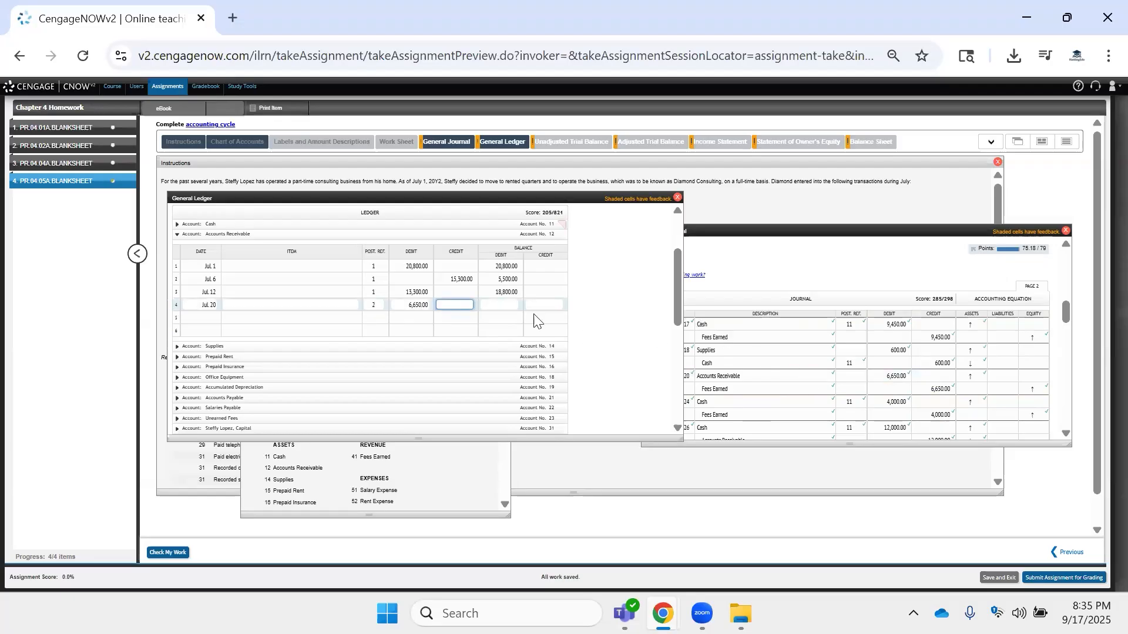
click(507, 305)
text(25,450)
key(Tab)
key(Tab)
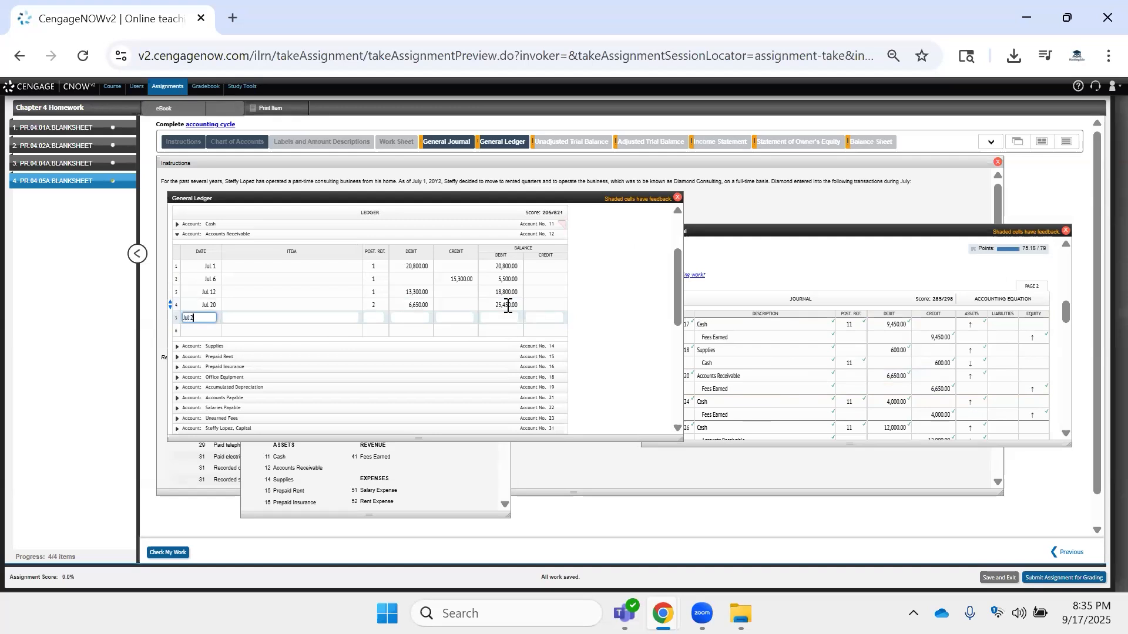
Date the fifth Accounts Receivable ledger row Jul 26 and enter the 12,000 credit copied from the General Journal.
key(Tab)
key(Tab)
click(793, 374)
scroll(810, 377, down, 3)
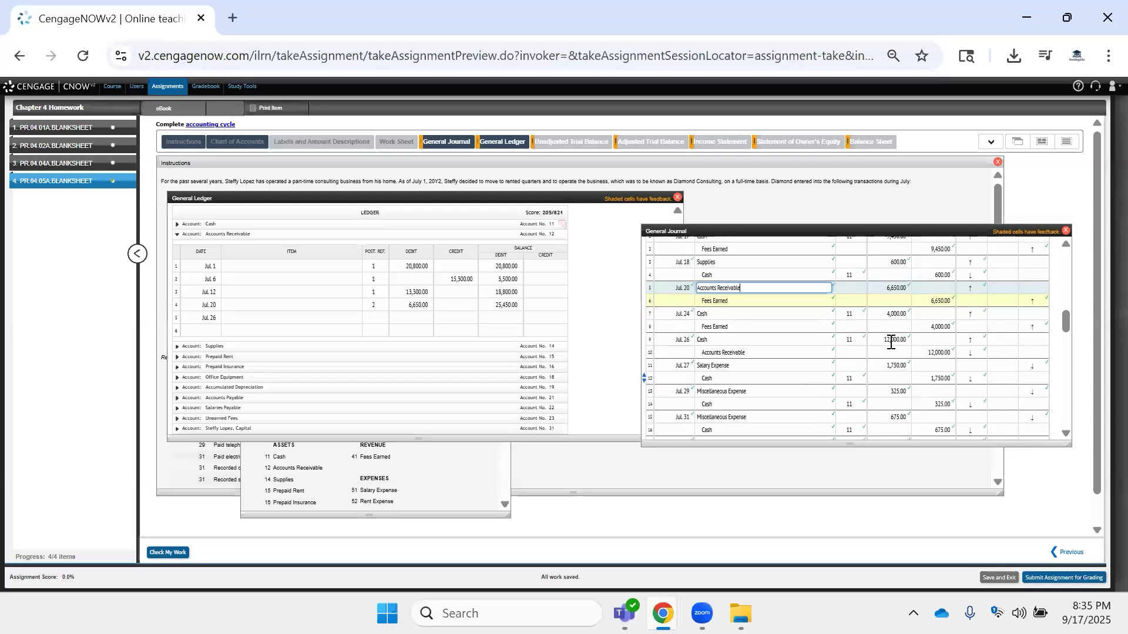
click(933, 352)
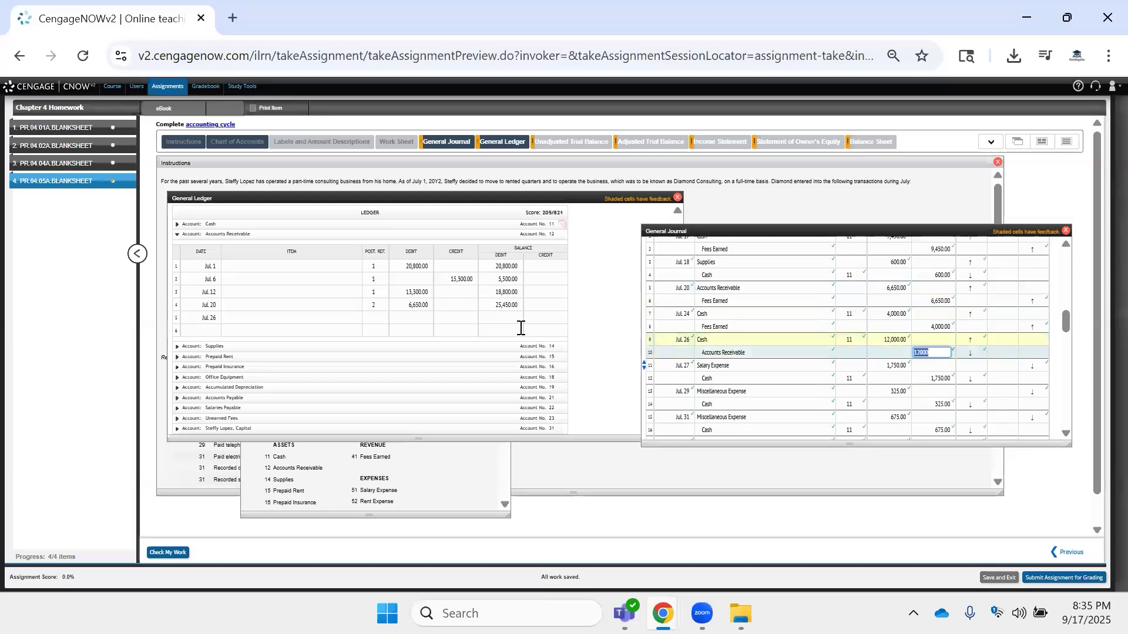
click(460, 316)
key(ctrl+v)
key(Tab)
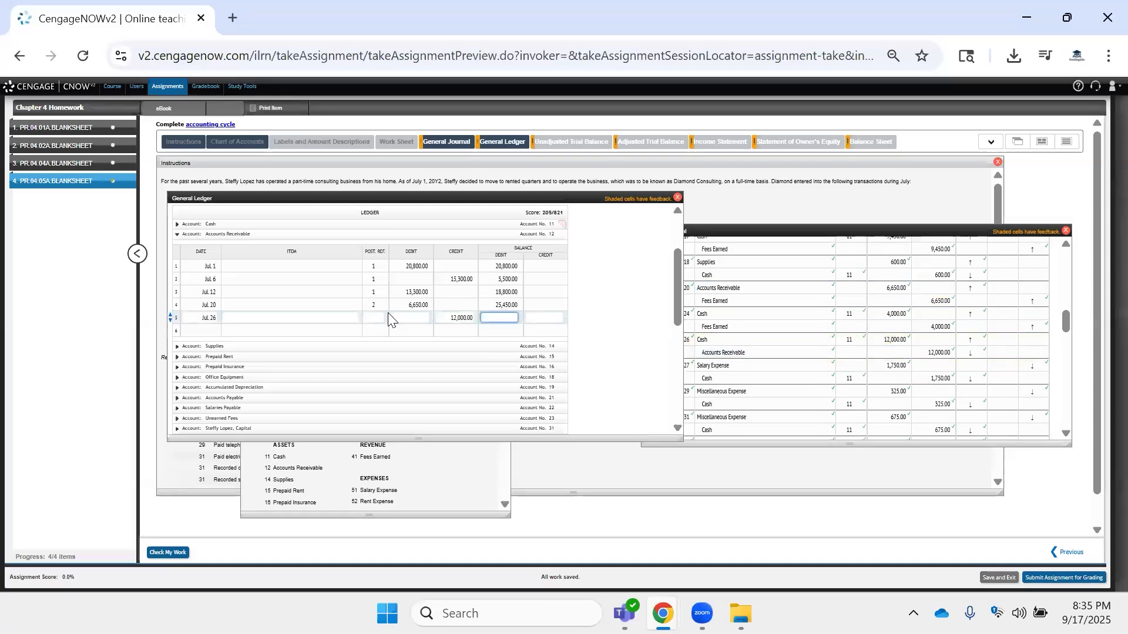
Add posting reference 2 and debit balance 13,450 to the Jul 26 Accounts Receivable ledger row.
click(382, 317)
text(2)
click(498, 317)
text(13450)
click(203, 318)
Find the last Accounts Receivable entry in the journal and post its 3,000 debit to the sixth ledger row with debit balance 16,450.
click(846, 379)
scroll(787, 390, down, 3)
scroll(781, 390, up, 3)
click(709, 382)
click(890, 381)
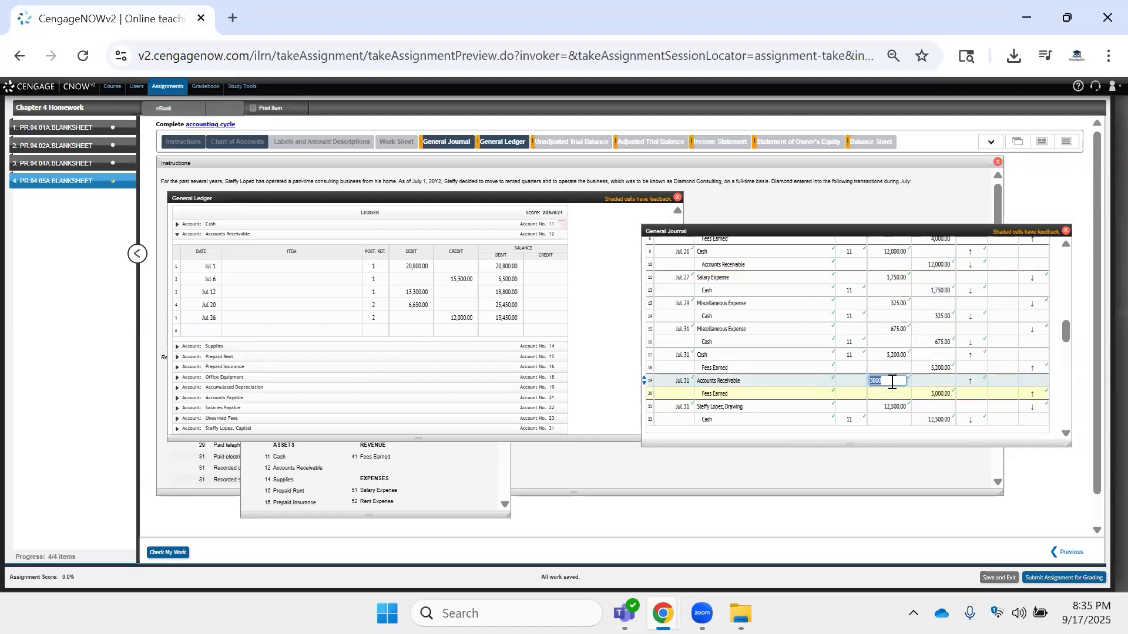
click(407, 329)
text(3000)
click(509, 330)
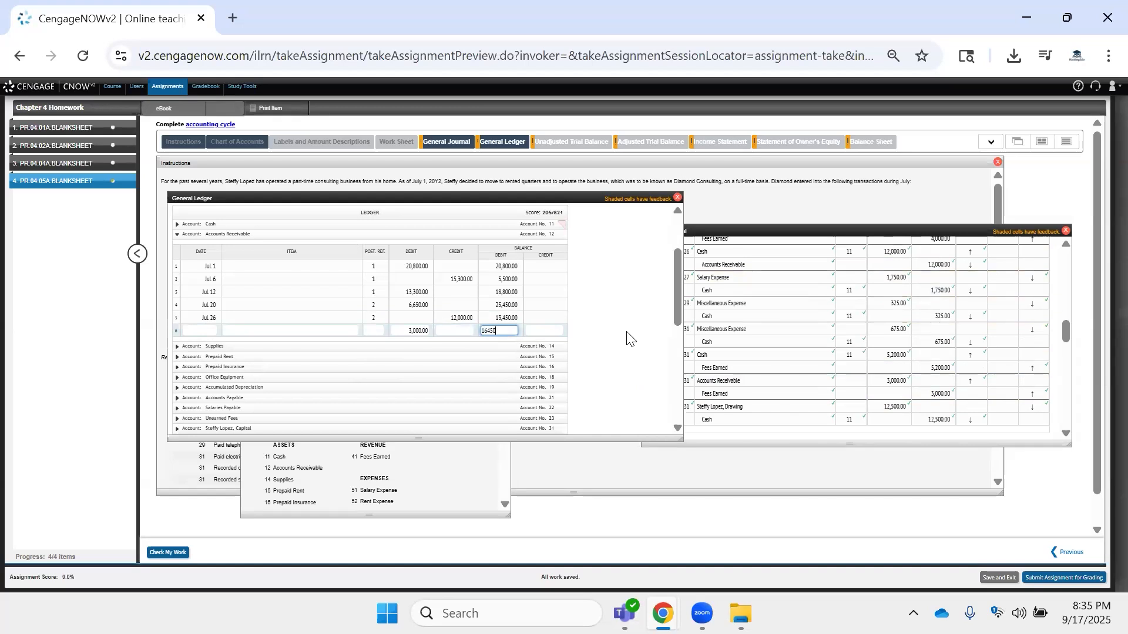
text(16450)
Complete the sixth Accounts Receivable ledger row with posting reference 2 and date Jul 31.
click(374, 331)
click(215, 330)
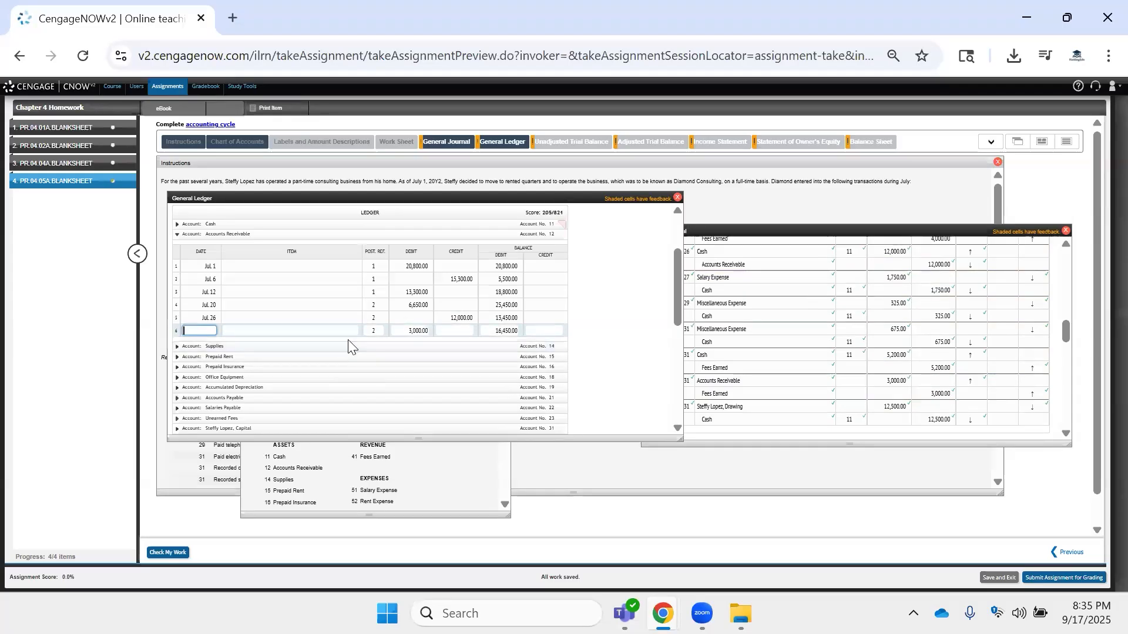
text(Jul 31)
click(554, 304)
click(596, 309)
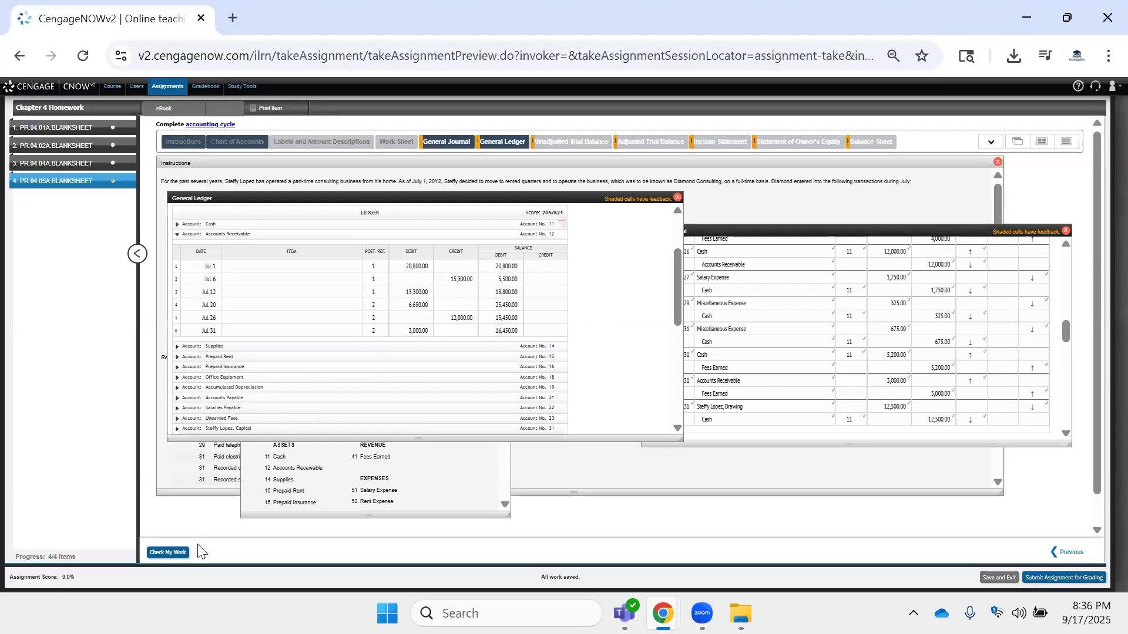
Check the assignment work and review the feedback on the Accounts Receivable ledger account, continuing to the Supplies account.
click(166, 552)
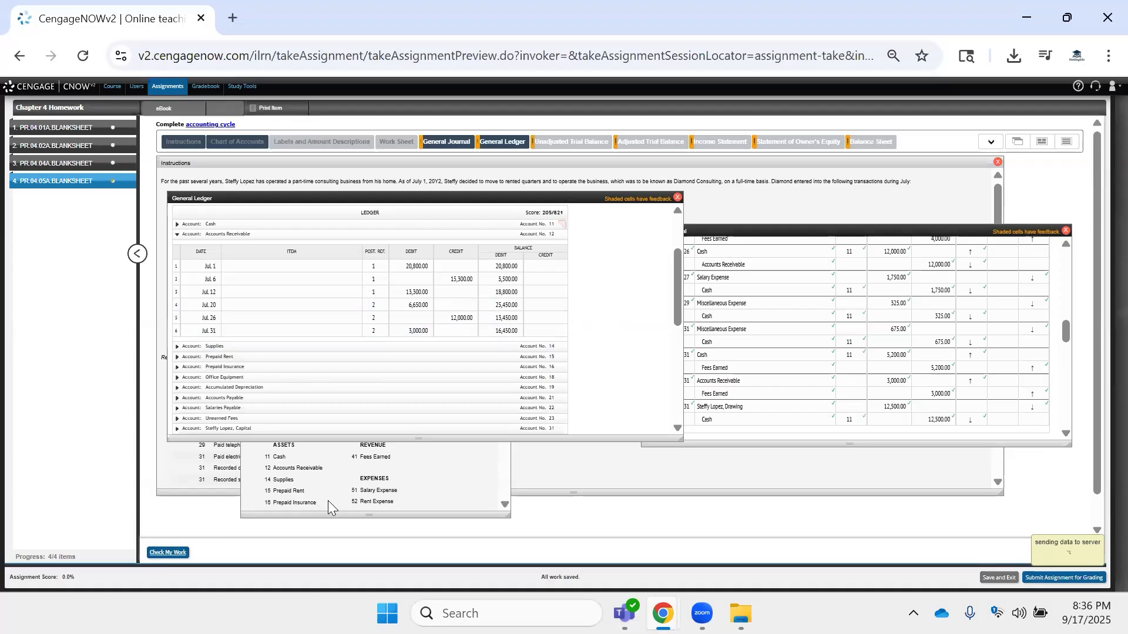
scroll(480, 260, down, 3)
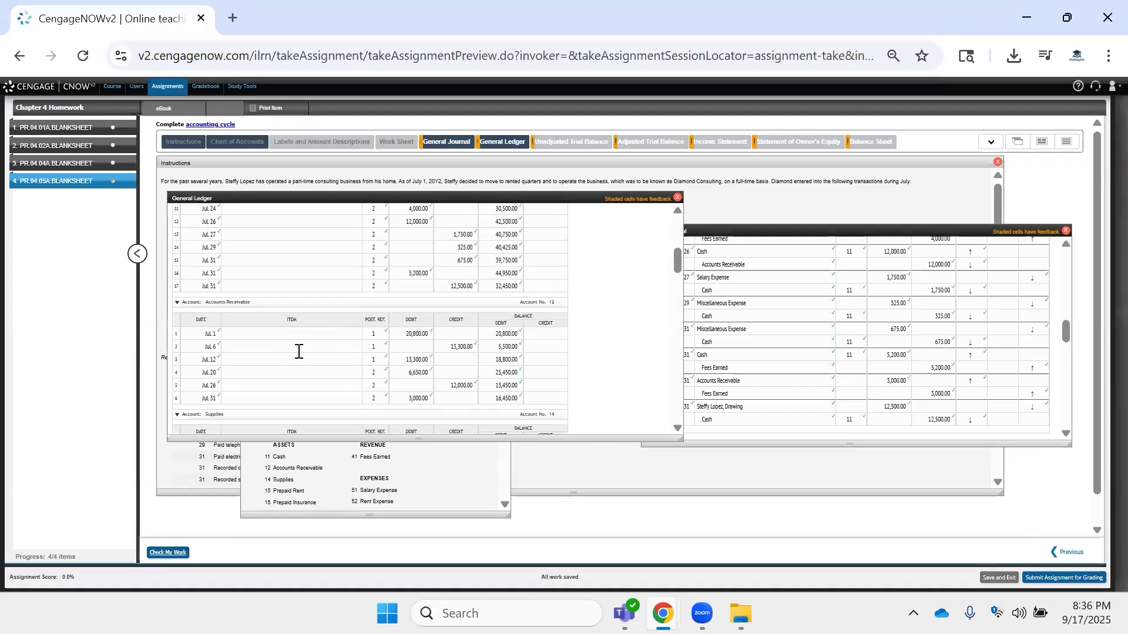
scroll(300, 356, down, 3)
click(209, 356)
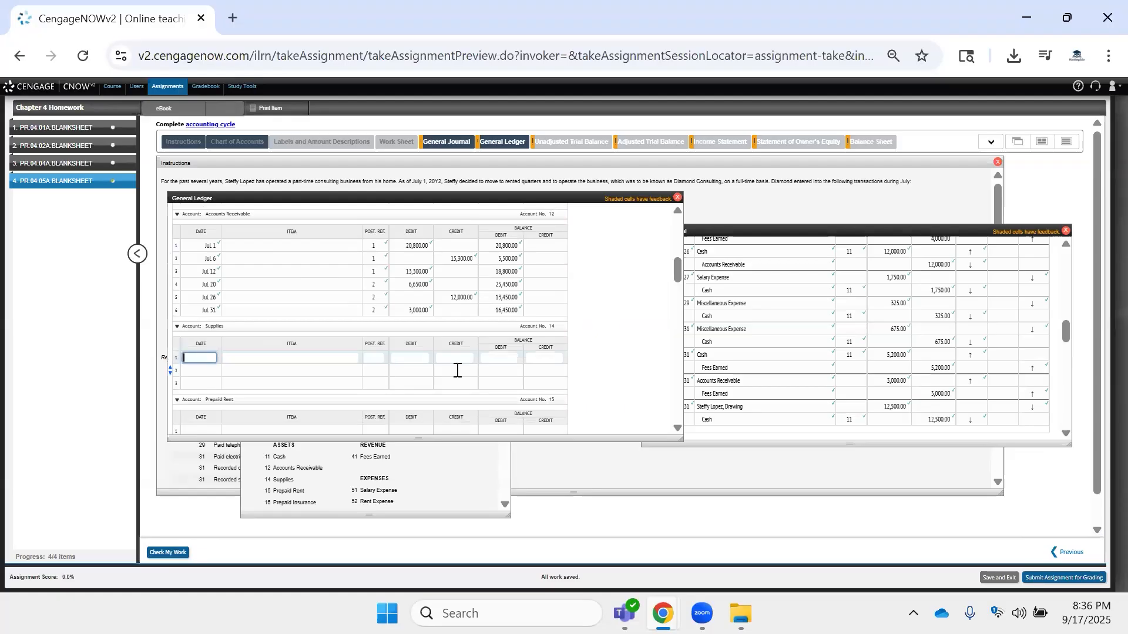
Enter posting reference 12 on the Jul 31 Accounts Receivable line of the General Journal.
click(787, 382)
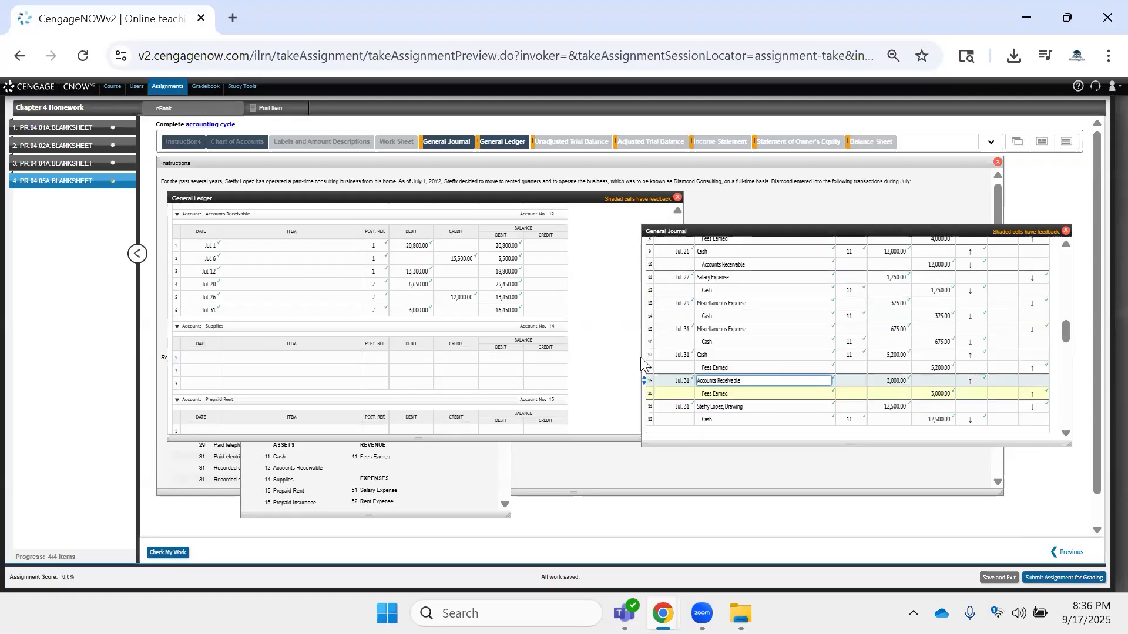
click(851, 391)
click(858, 378)
text(12)
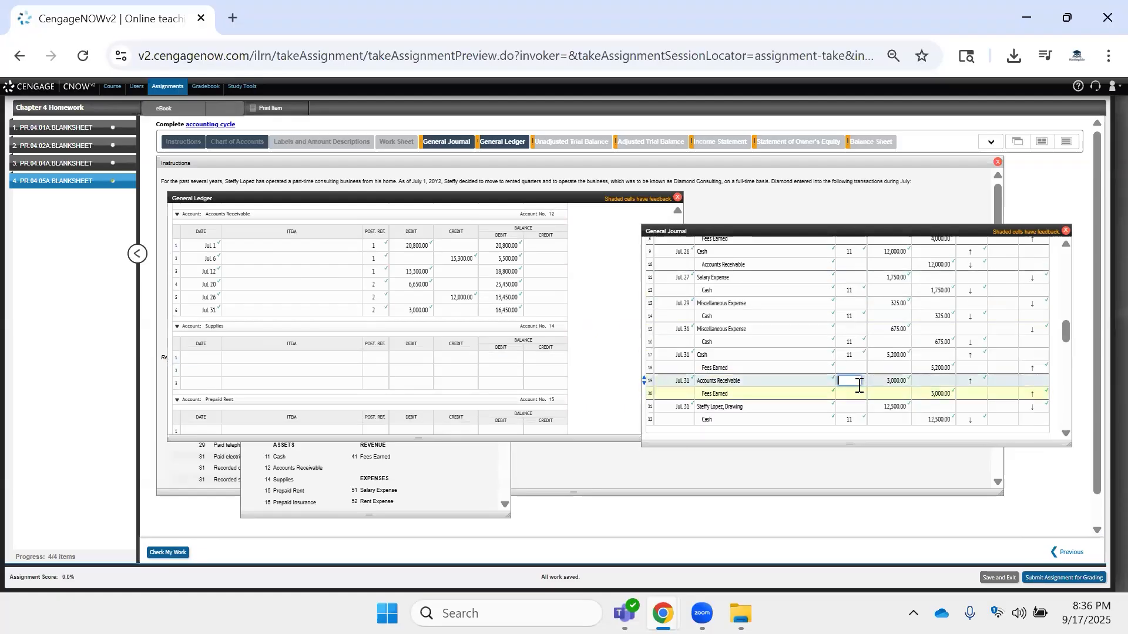
click(848, 265)
Enter posting reference 12 on the Jul 12 Accounts Receivable line on page 1 of the General Journal.
scroll(851, 327, up, 8)
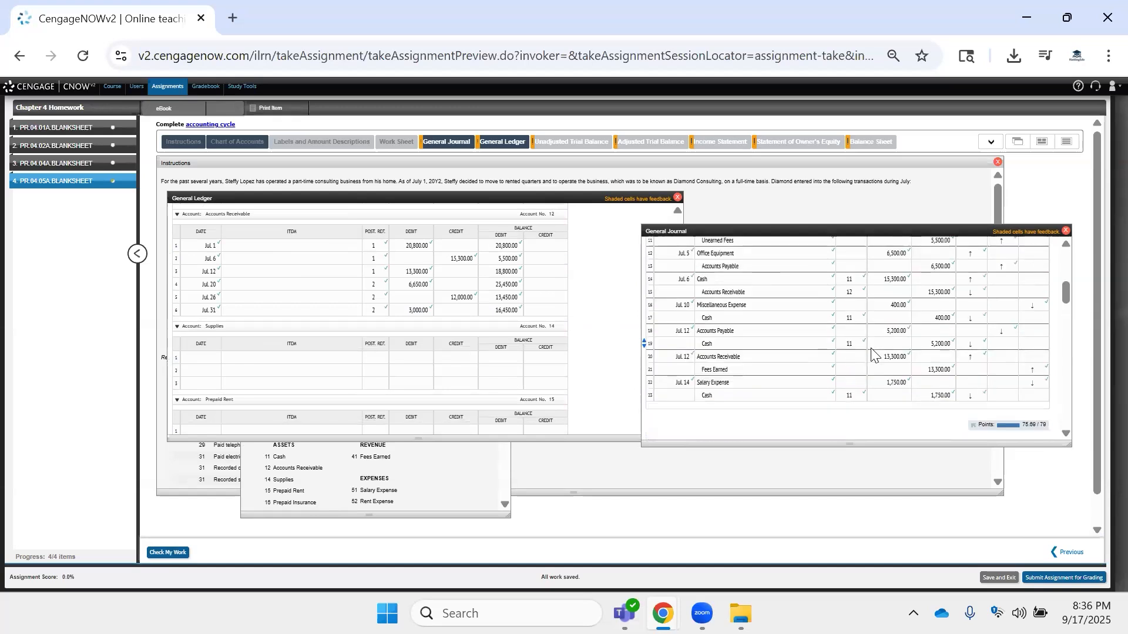
scroll(871, 352, up, 3)
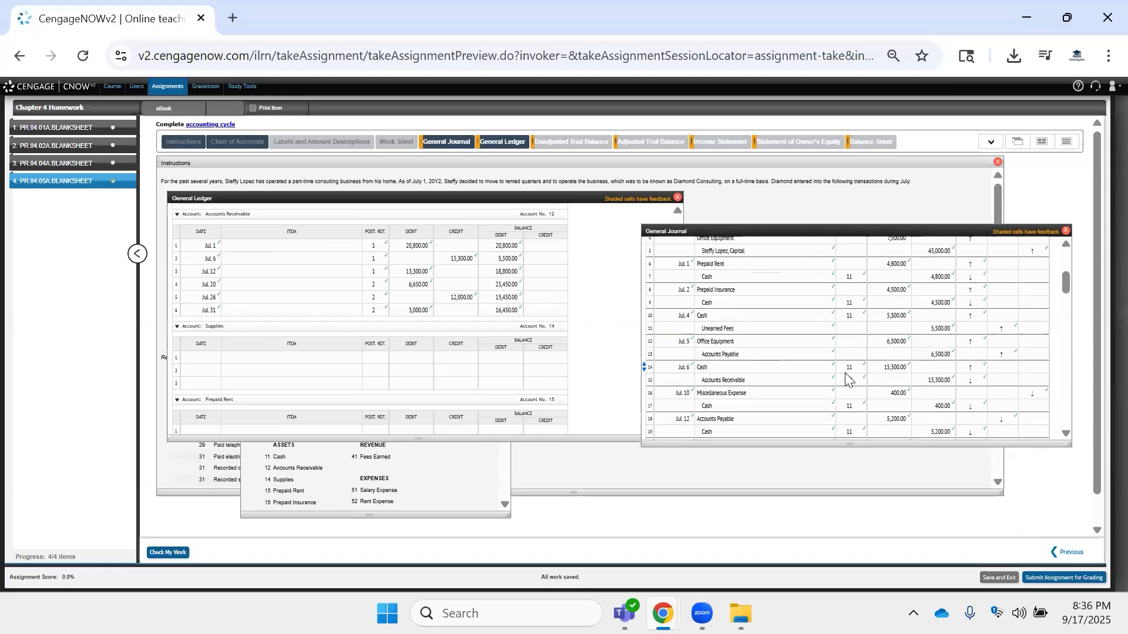
scroll(846, 379, up, 3)
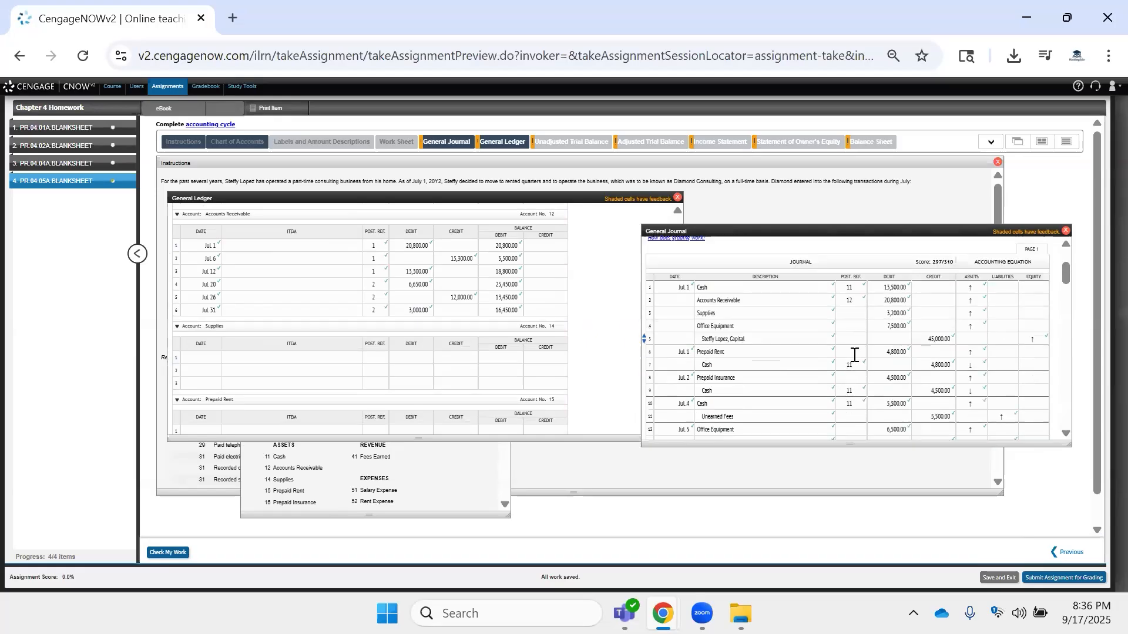
scroll(854, 355, down, 3)
scroll(857, 352, down, 3)
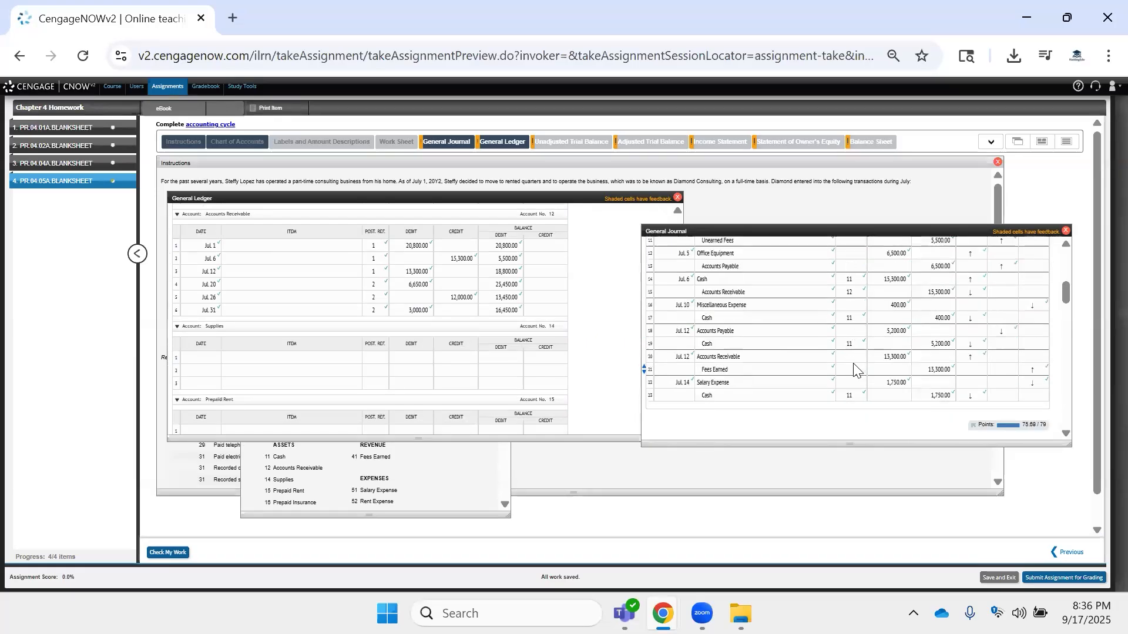
click(853, 356)
text(12)
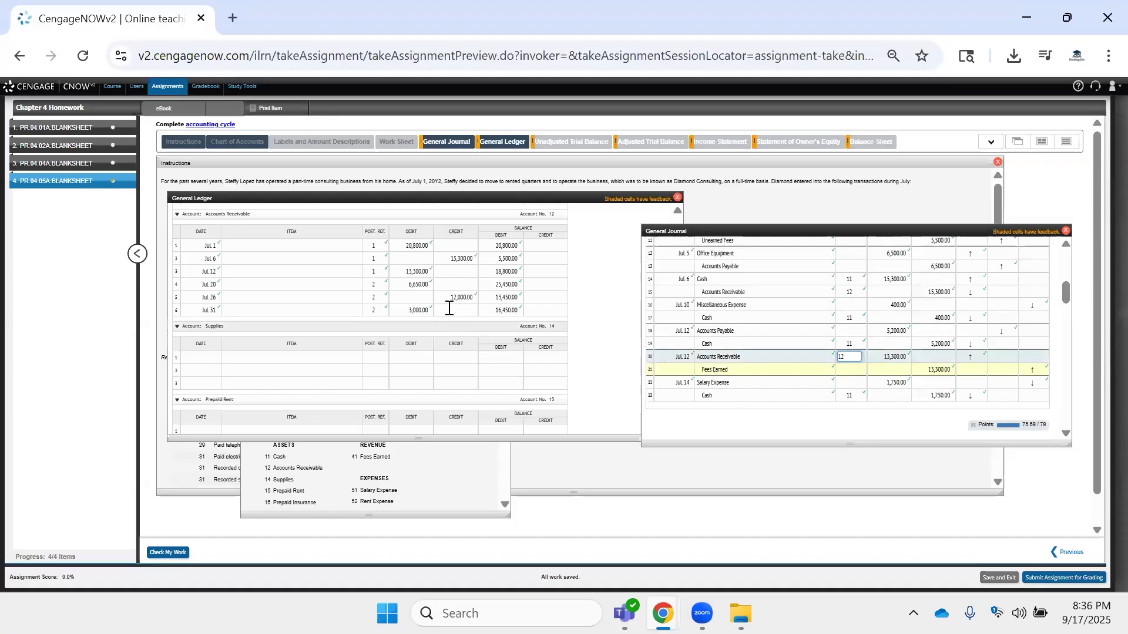
Enter posting reference 14 on the Jul 1 Supplies line of the General Journal.
scroll(775, 345, up, 3)
scroll(775, 344, up, 3)
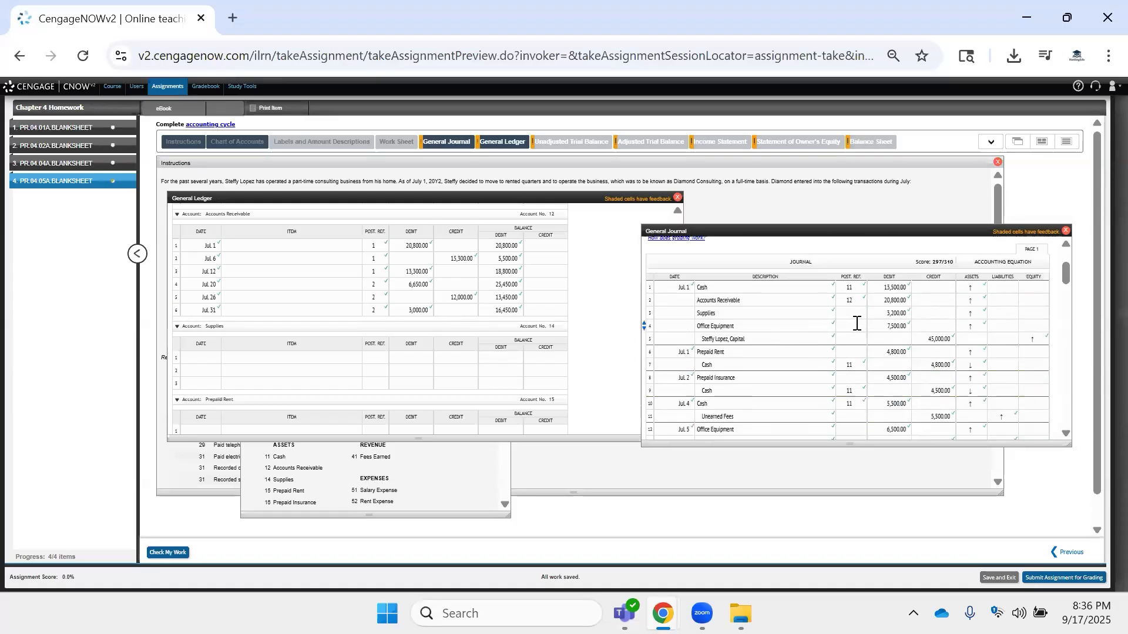
click(856, 314)
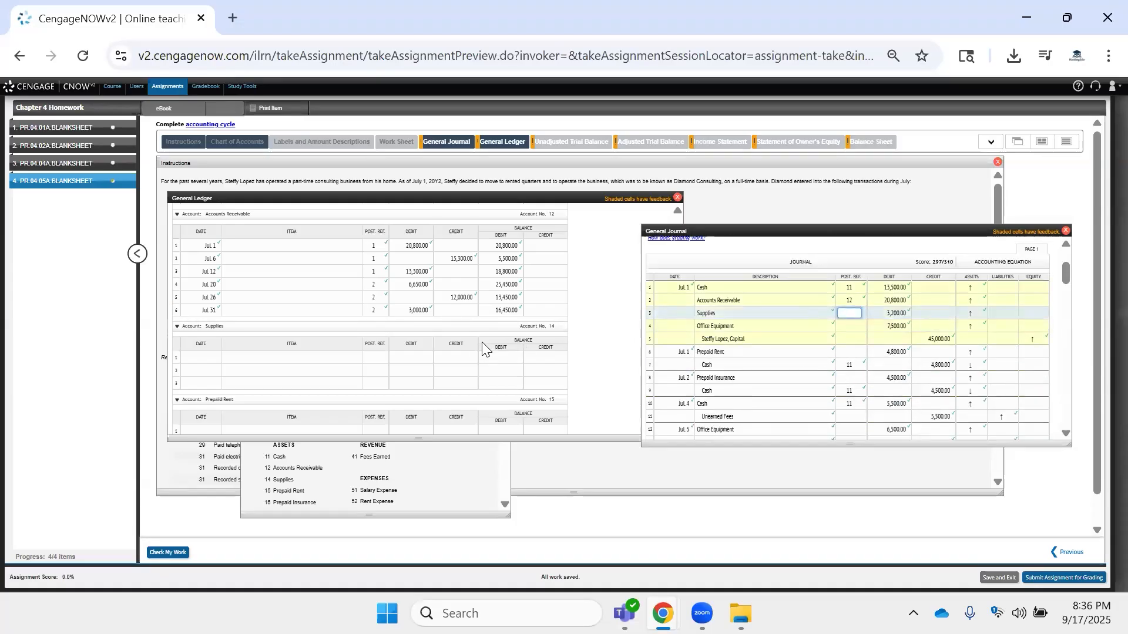
text(14)
Review the Chart of Accounts for the numbers of the asset, liability, equity, revenue and expense accounts.
click(380, 457)
scroll(294, 456, down, 3)
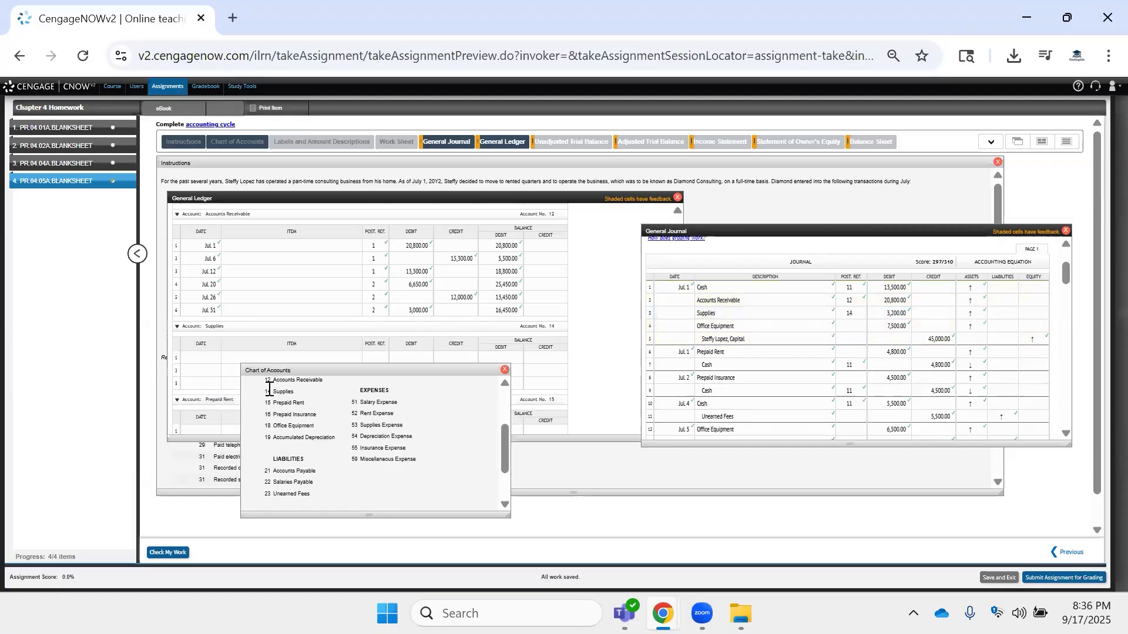
scroll(293, 478, up, 1)
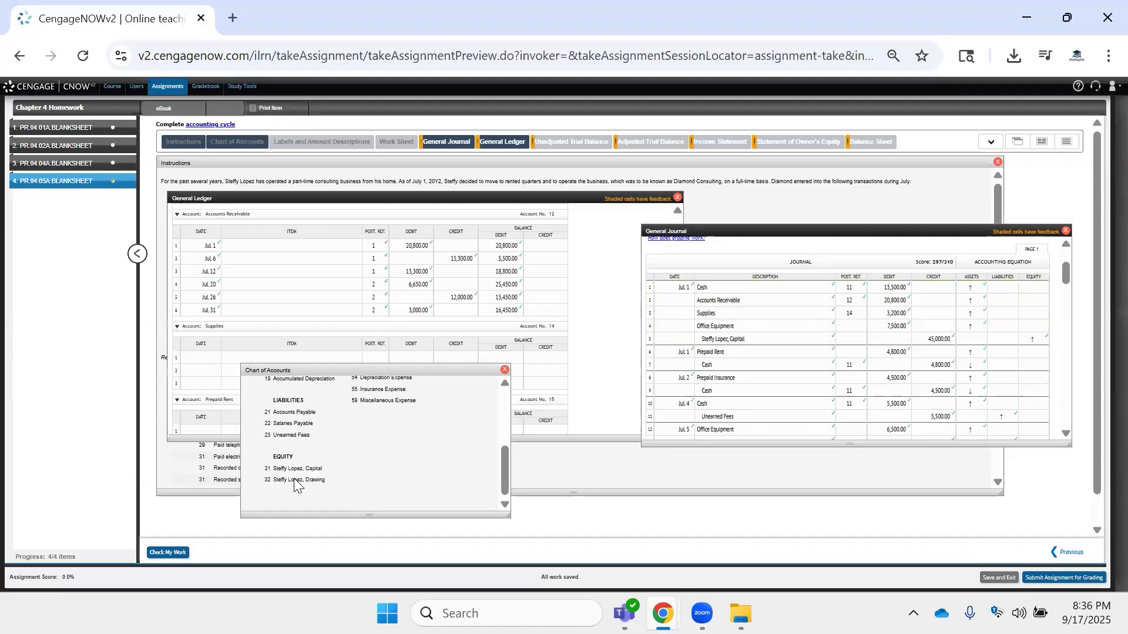
scroll(364, 464, up, 2)
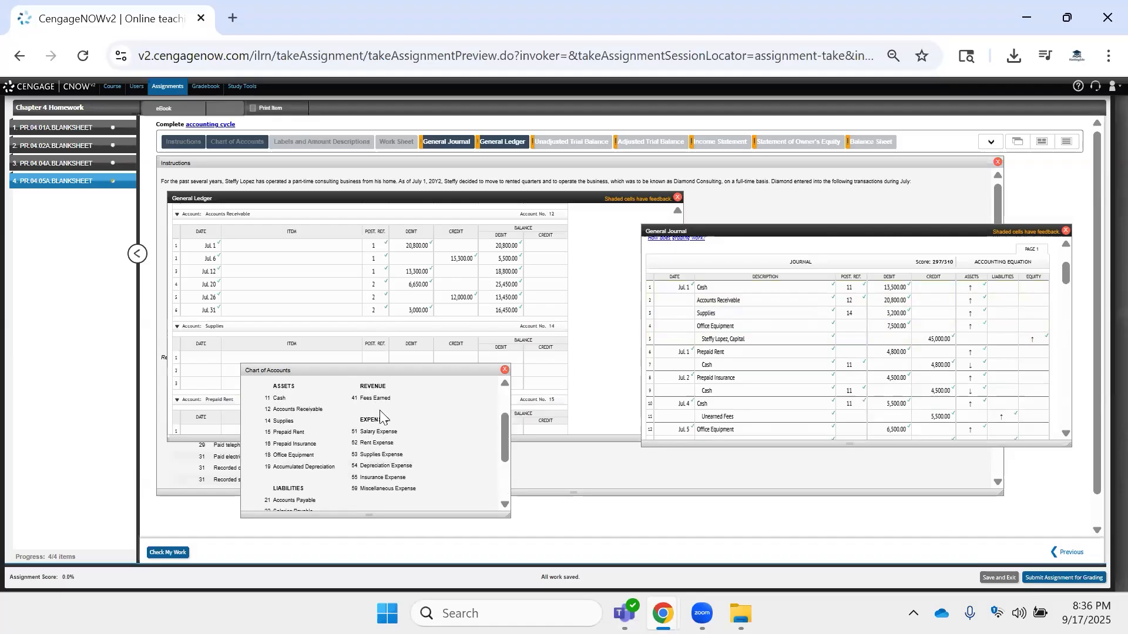
scroll(383, 449, down, 3)
scroll(383, 453, up, 3)
scroll(383, 452, down, 2)
scroll(383, 452, up, 2)
scroll(383, 451, down, 2)
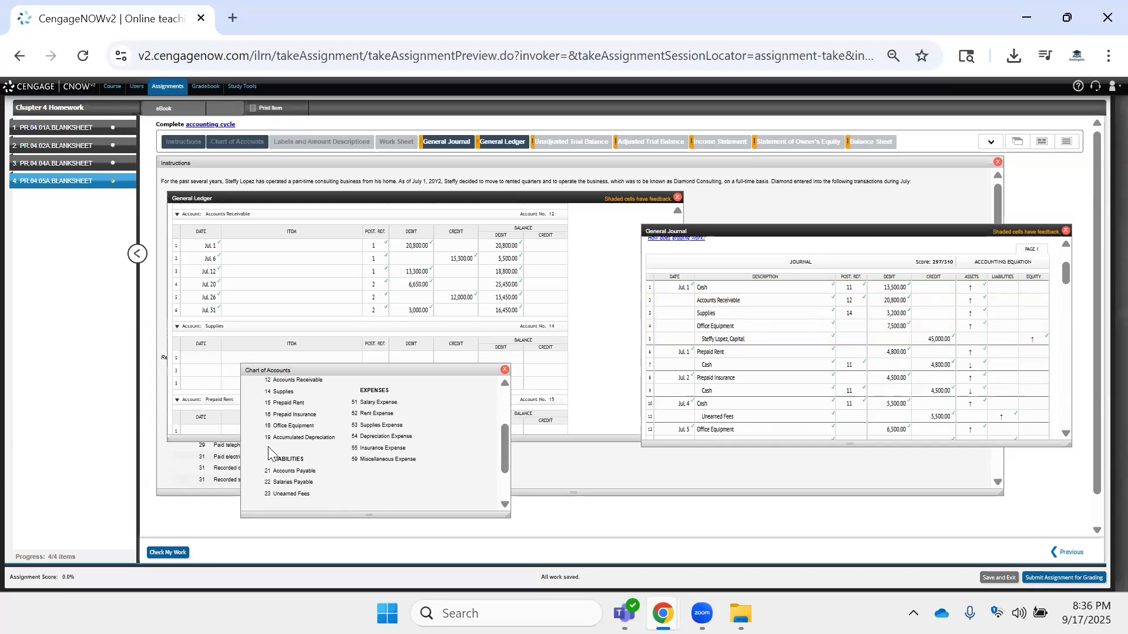
Look at the Unadjusted Trial Balance worksheet and close it again.
click(578, 143)
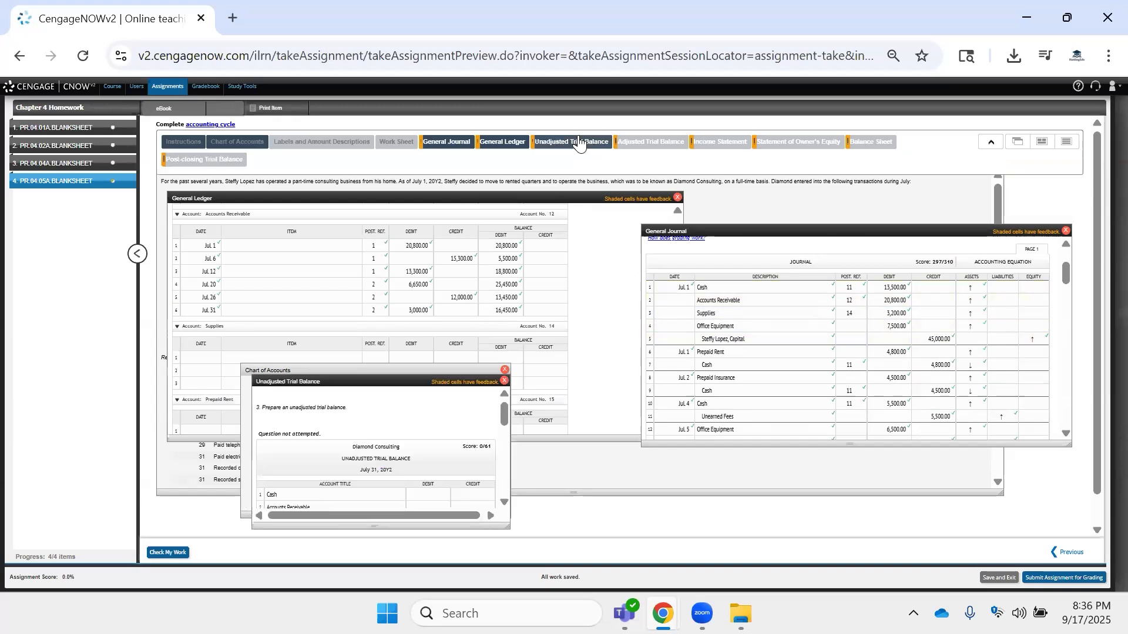
click(503, 382)
scroll(326, 413, up, 3)
scroll(256, 399, down, 1)
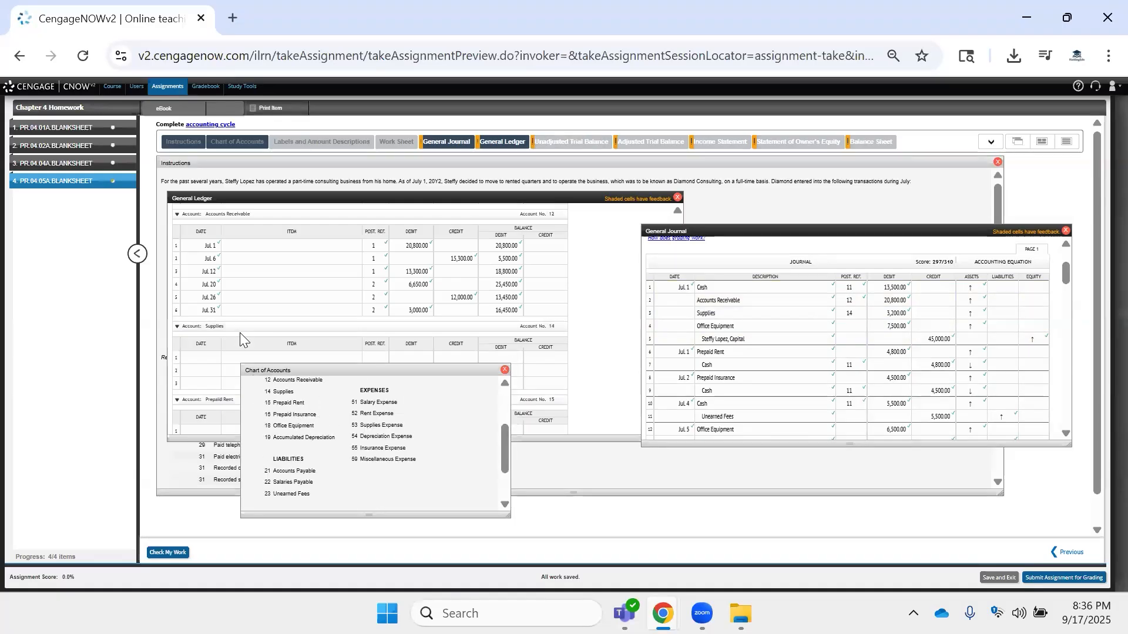
Start the first line of the Supplies ledger account with date Jul 1 and posting reference 1.
scroll(239, 333, down, 3)
click(227, 270)
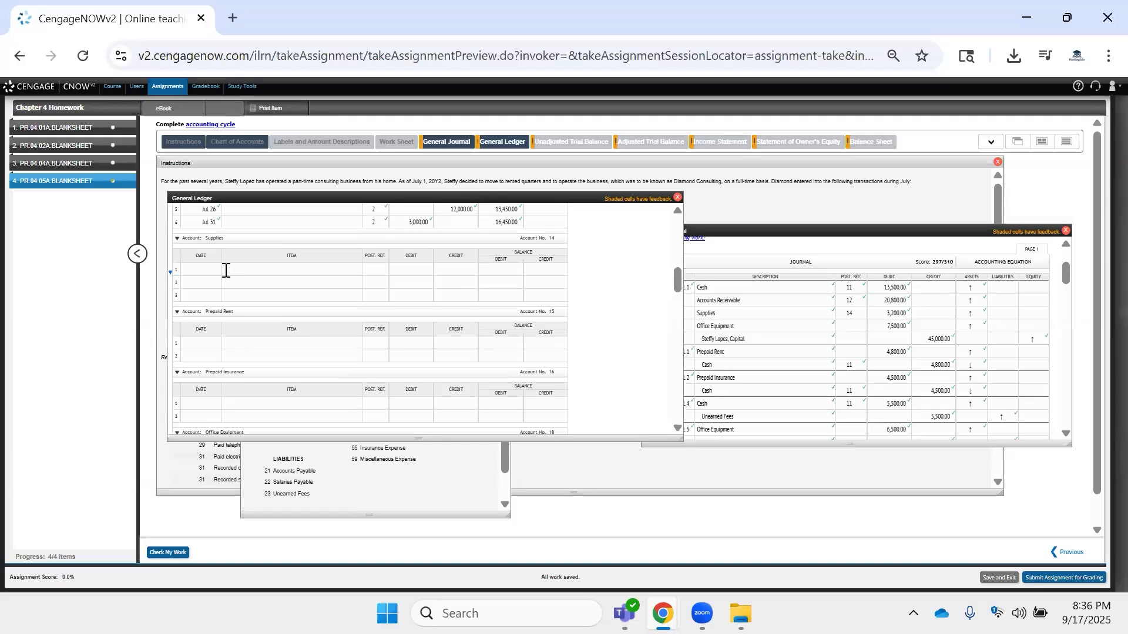
click(404, 477)
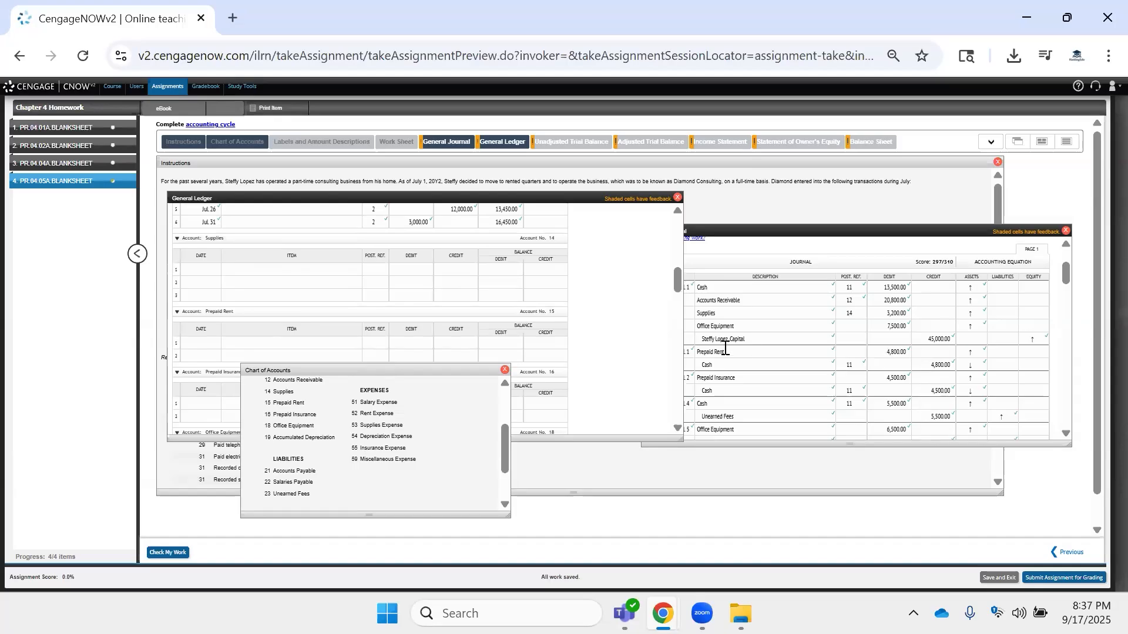
click(182, 271)
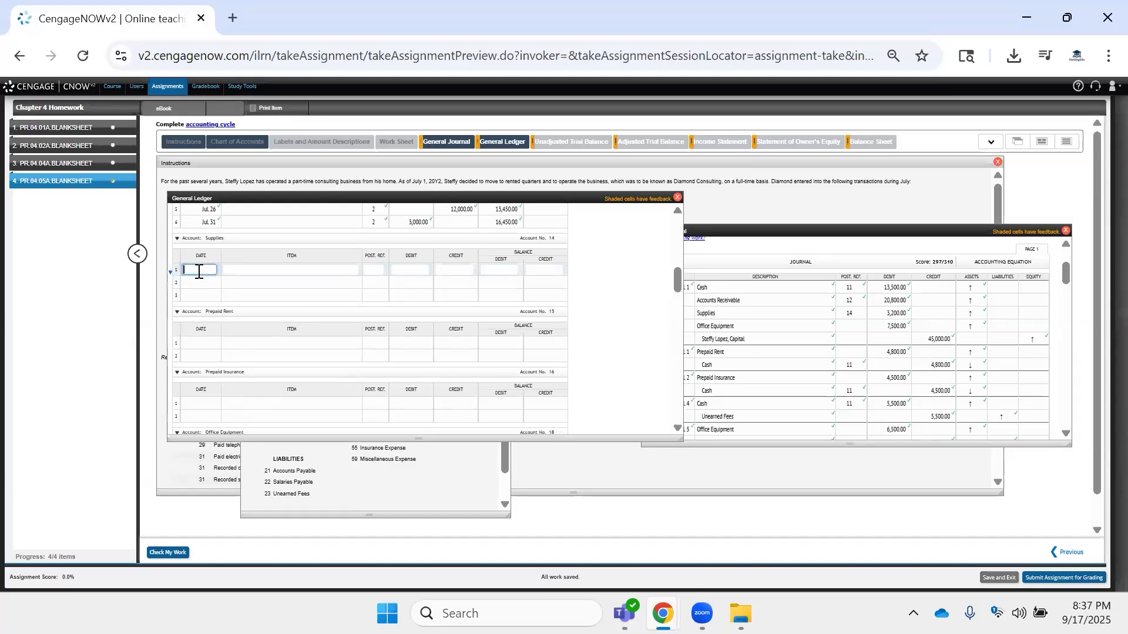
click(737, 339)
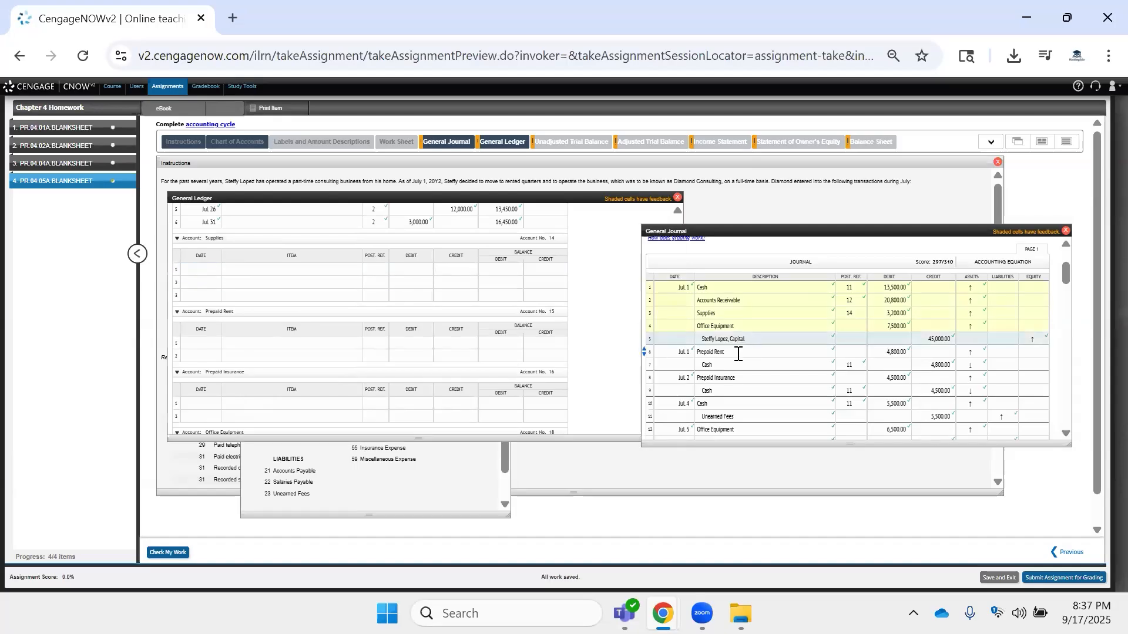
click(739, 352)
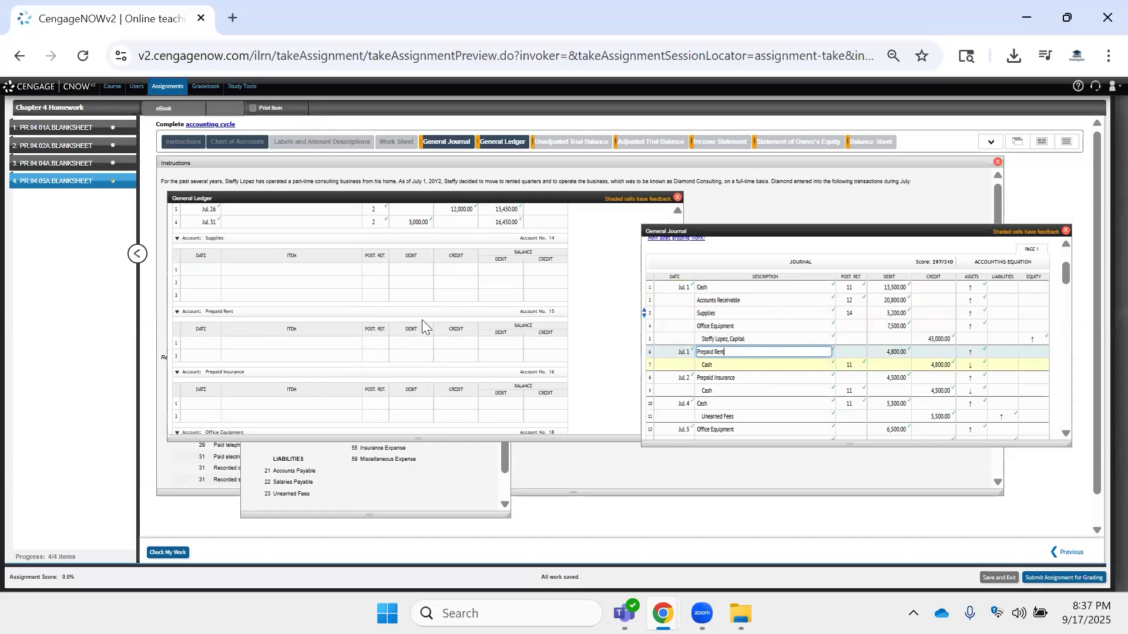
click(204, 269)
key(Tab)
key(Tab)
text(1)
key(Tab)
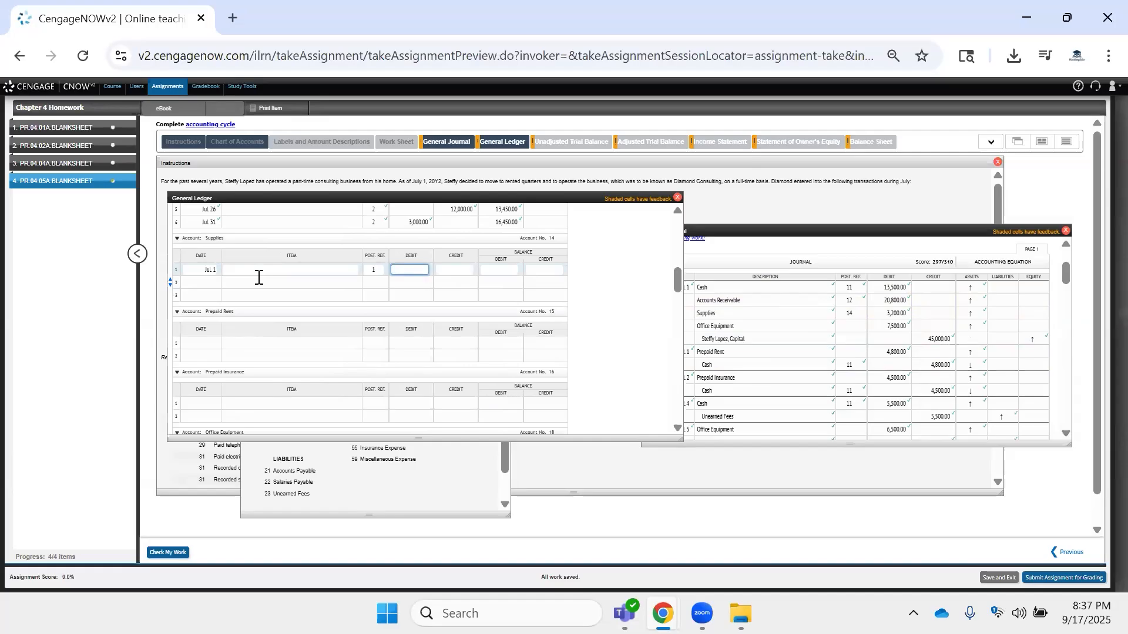
Enter a debit of 3,200 and a debit balance of 3,200 on the Jul 1 line of the Supplies ledger account.
text(3,200)
key(Tab)
key(Tab)
text(3,200)
key(Tab)
key(Tab)
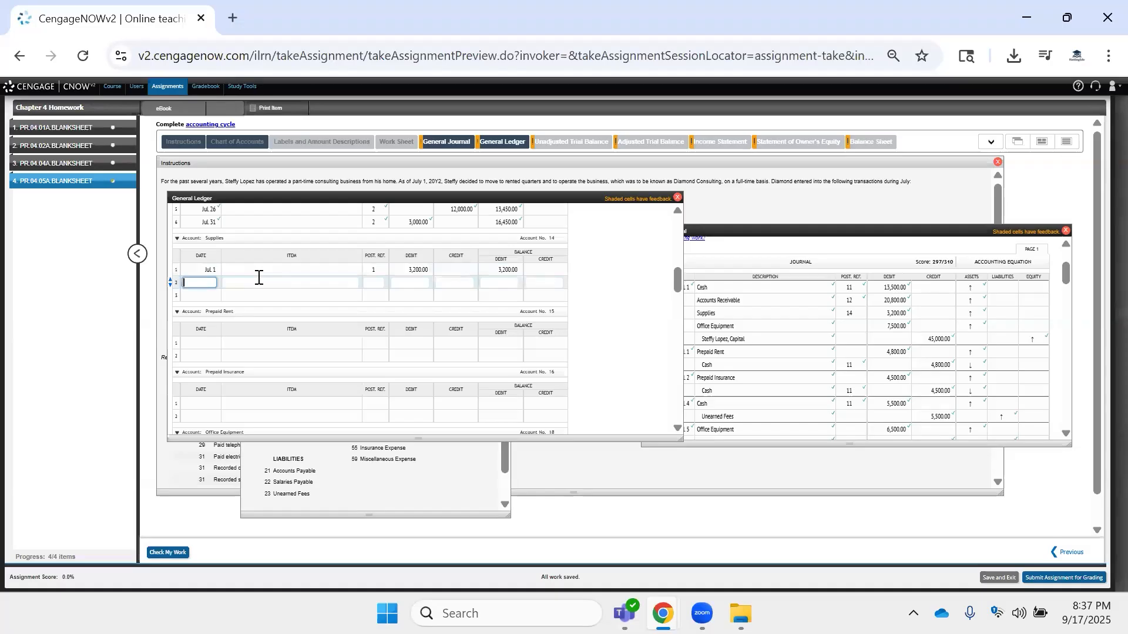
Find the next Supplies entry in the General Journal and enter posting reference 14 on its Jul 18 line on page 2.
text(Jul)
scroll(781, 356, down, 3)
scroll(760, 358, down, 3)
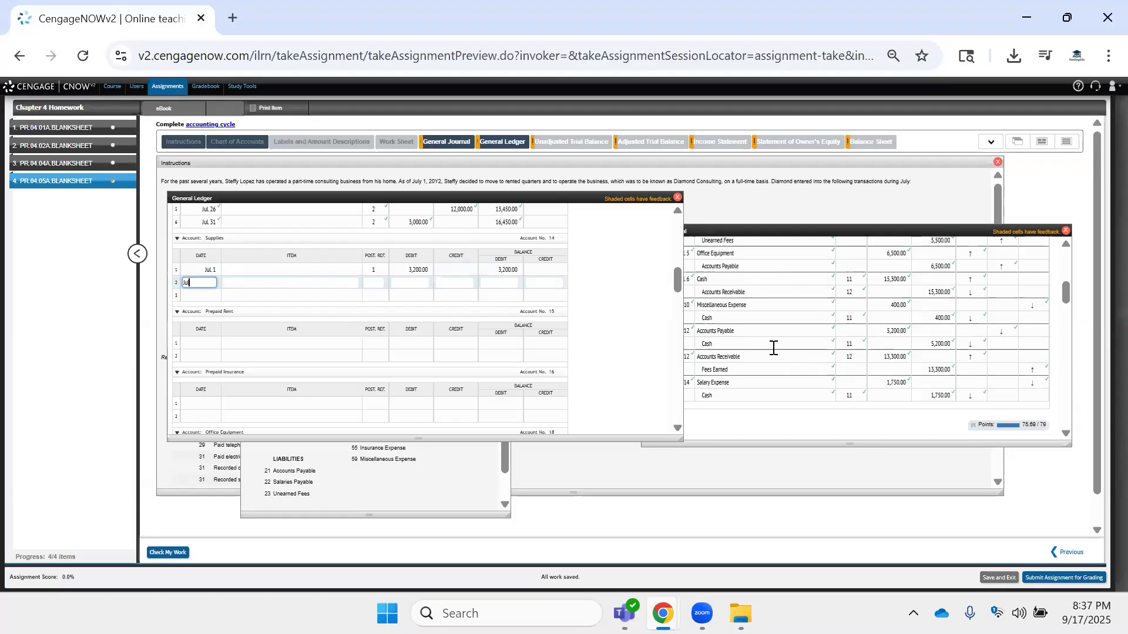
scroll(773, 349, up, 10)
scroll(773, 348, down, 3)
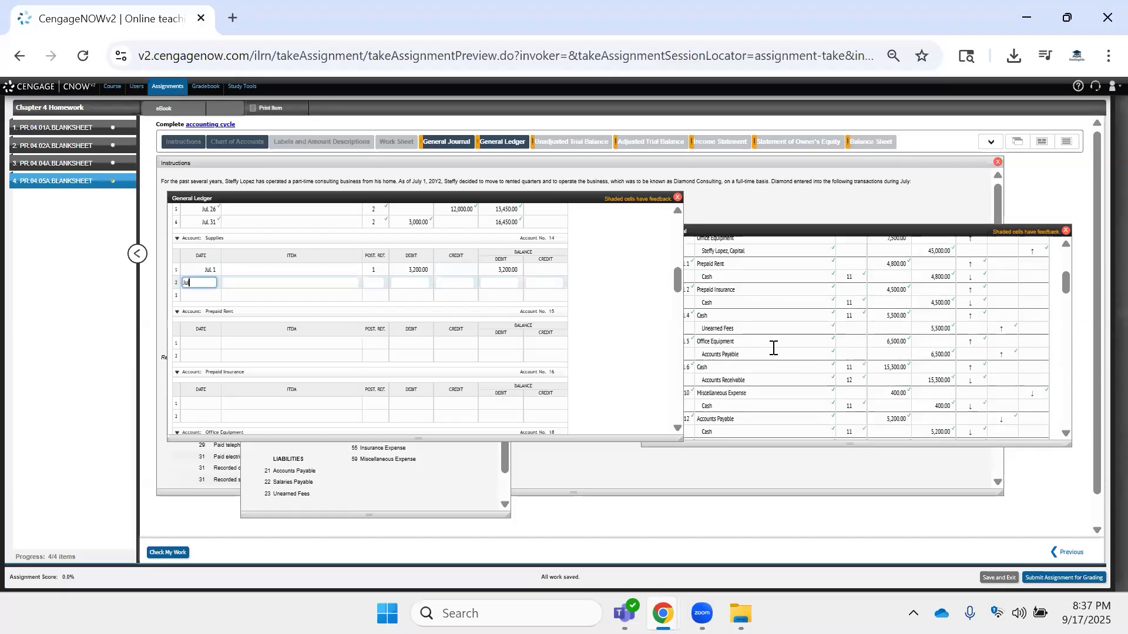
scroll(773, 348, down, 3)
scroll(773, 347, up, 8)
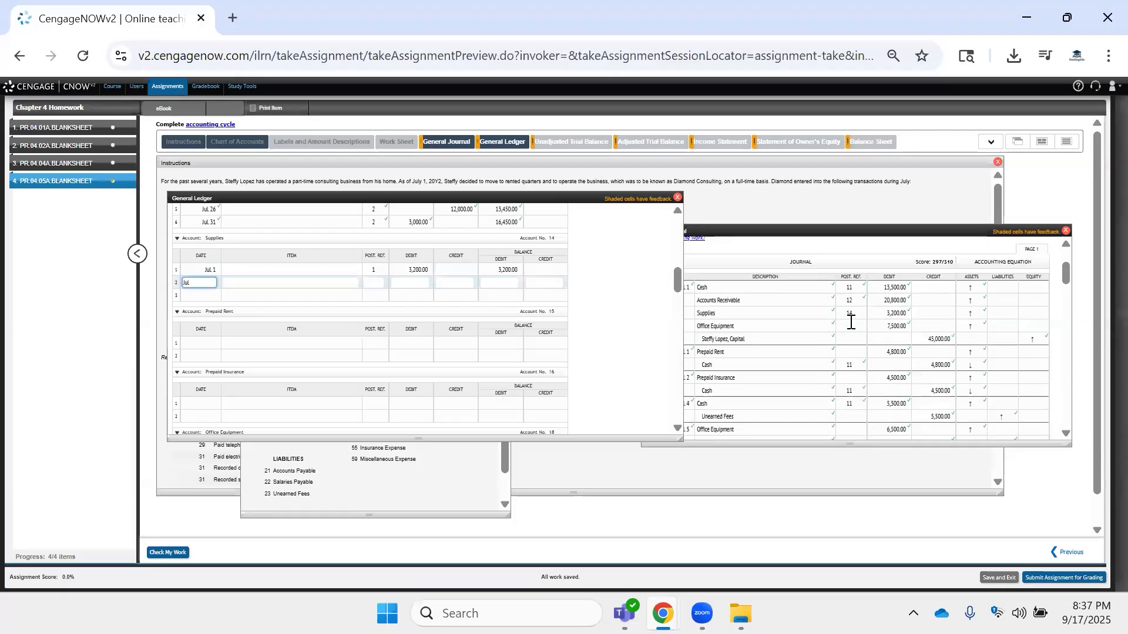
scroll(849, 324, down, 3)
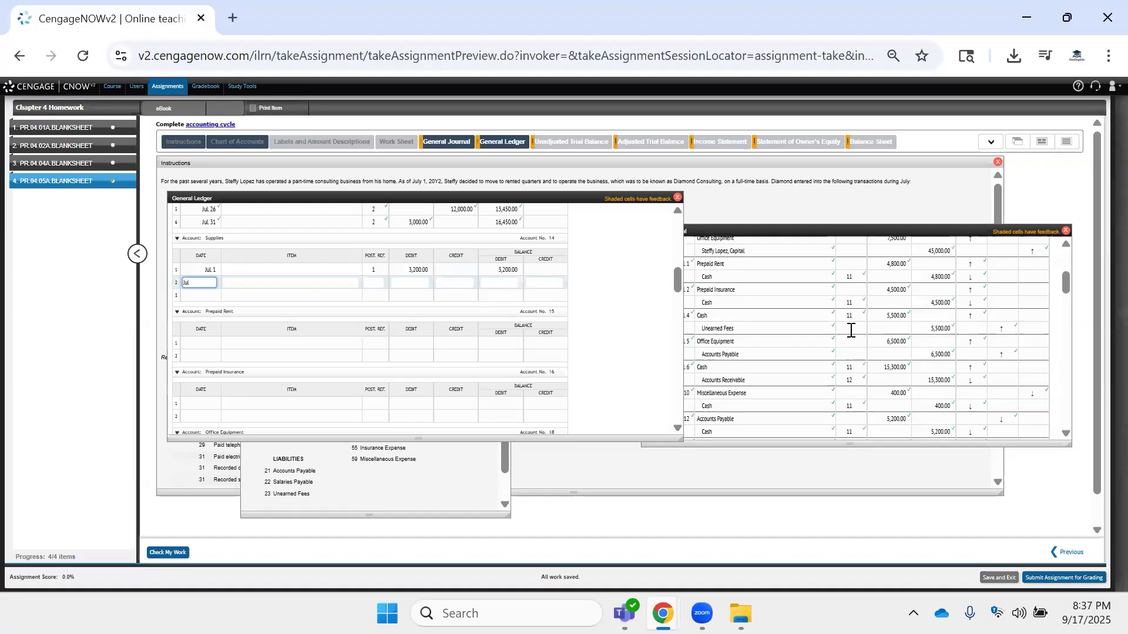
scroll(852, 324, down, 5)
scroll(850, 331, down, 3)
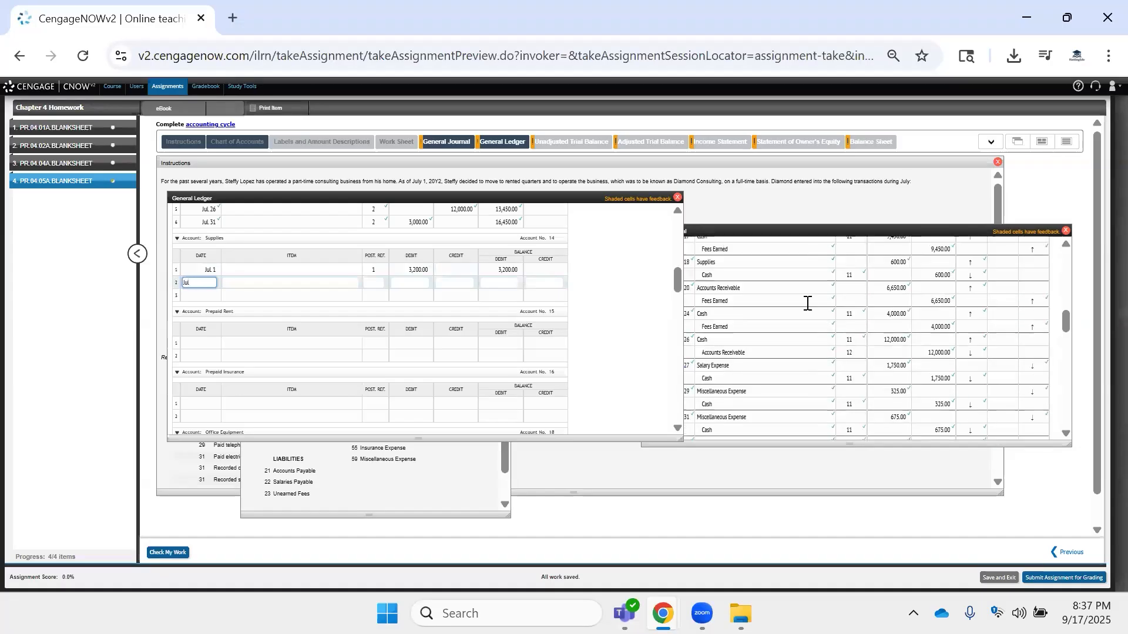
click(853, 262)
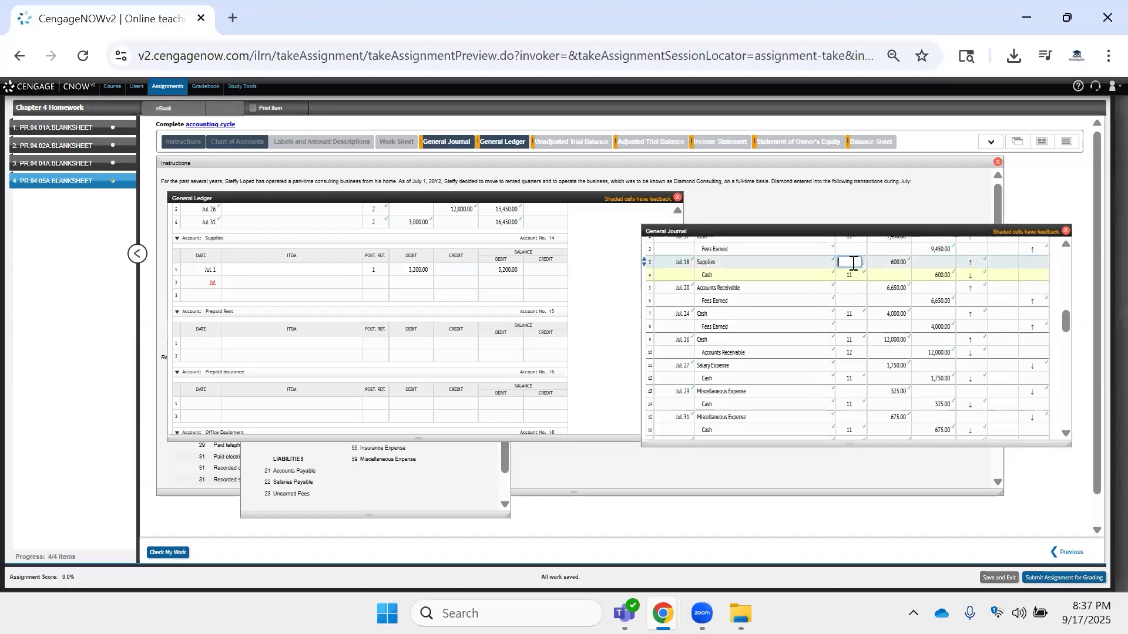
text(14)
Enter a debit of 600 and a debit balance of 3,800 on the second line of the Supplies ledger account.
click(382, 282)
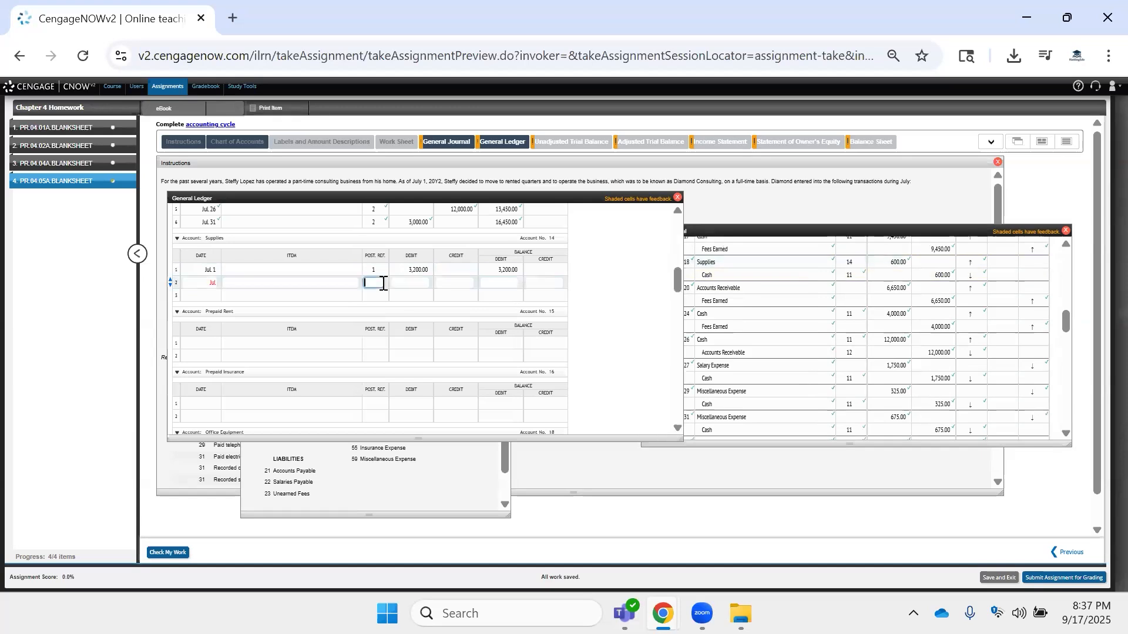
click(784, 274)
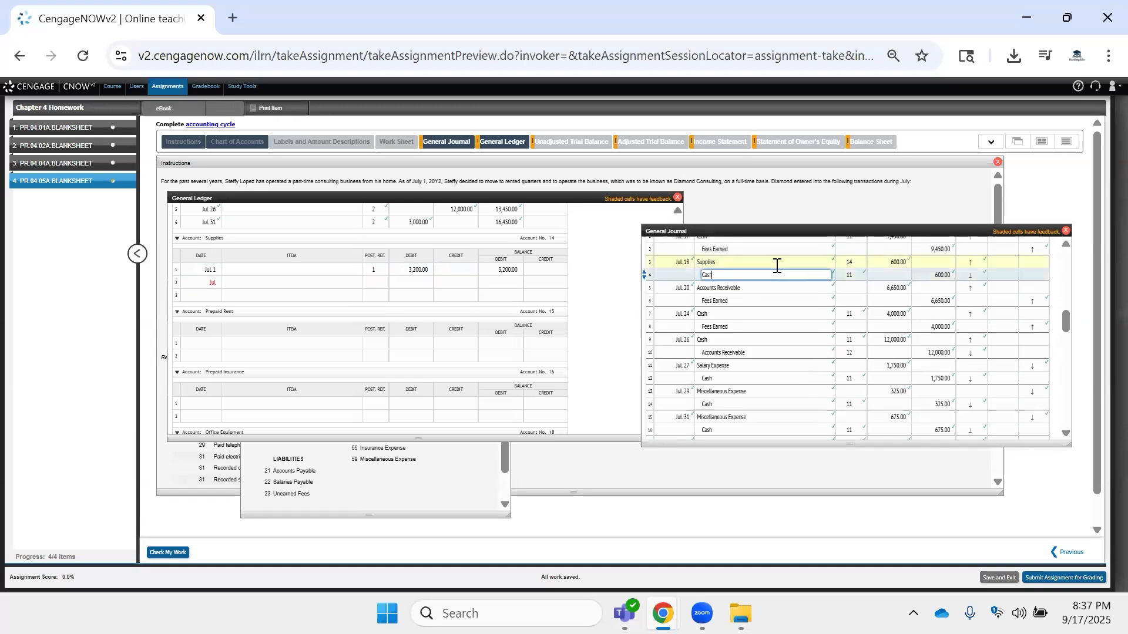
click(902, 261)
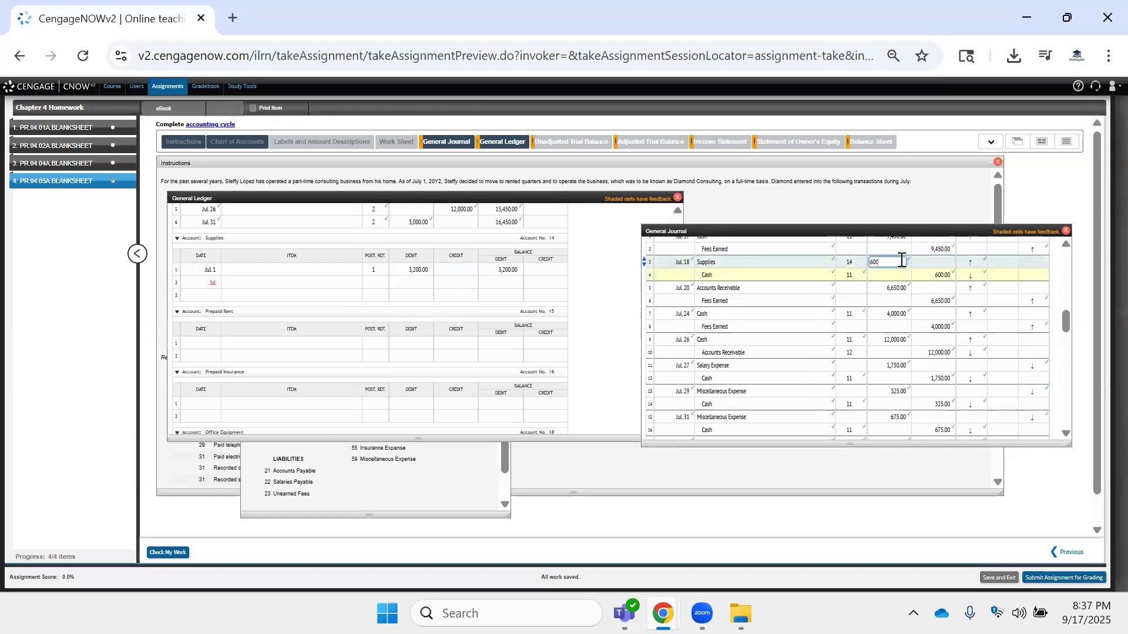
click(455, 283)
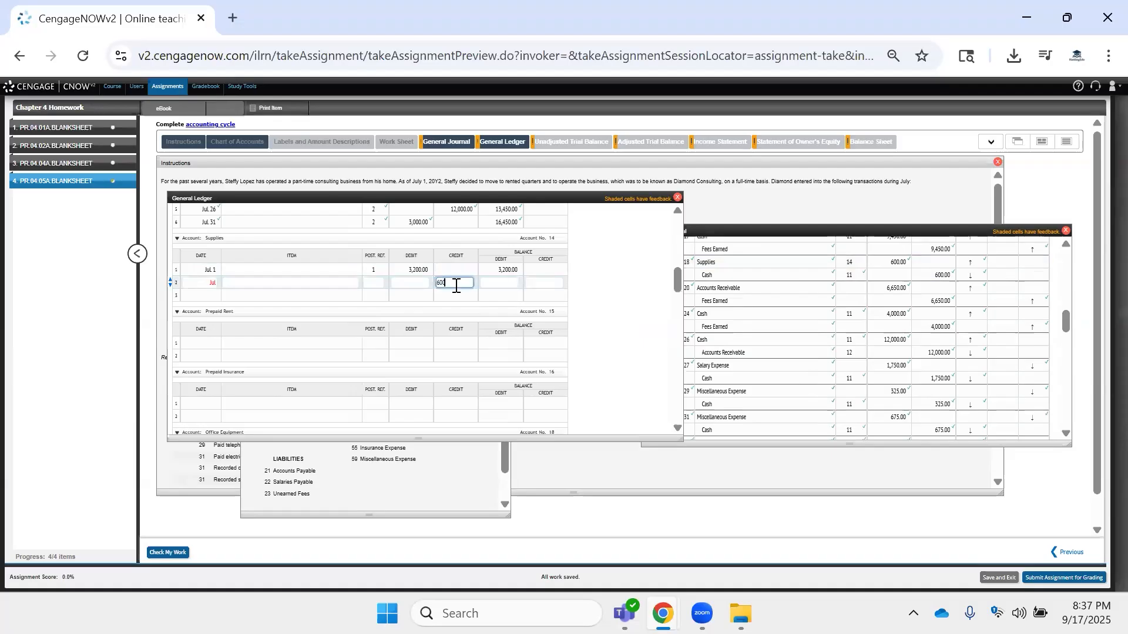
click(398, 282)
text(600)
click(510, 283)
text(3800)
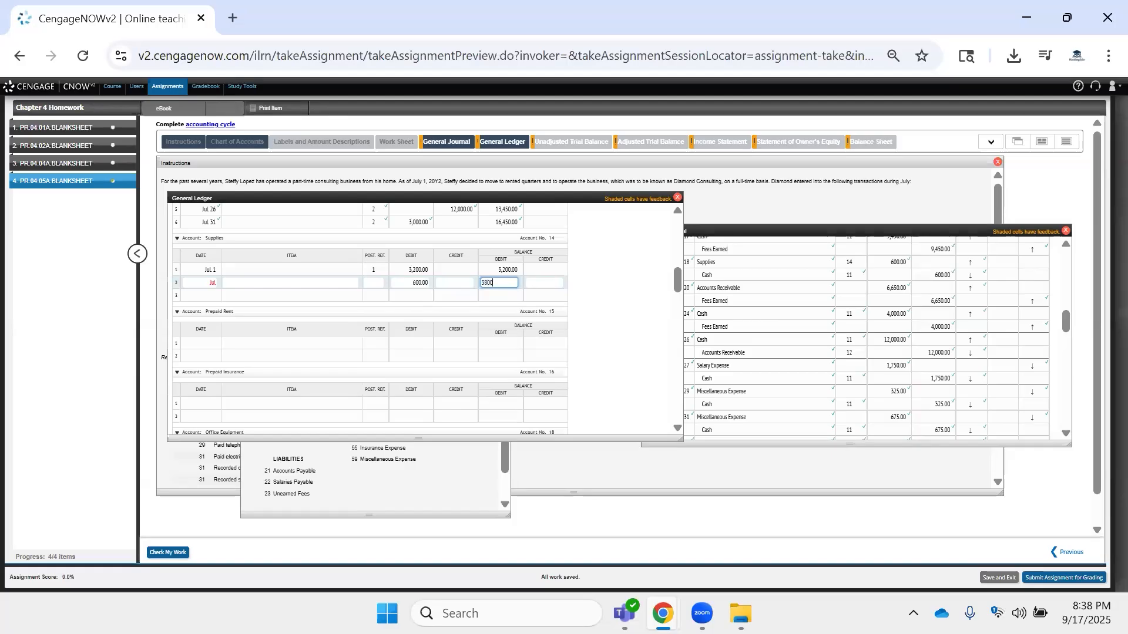
Complete the second Supplies ledger line with posting reference 2 and the date Jul 18.
click(375, 283)
text(2)
click(204, 282)
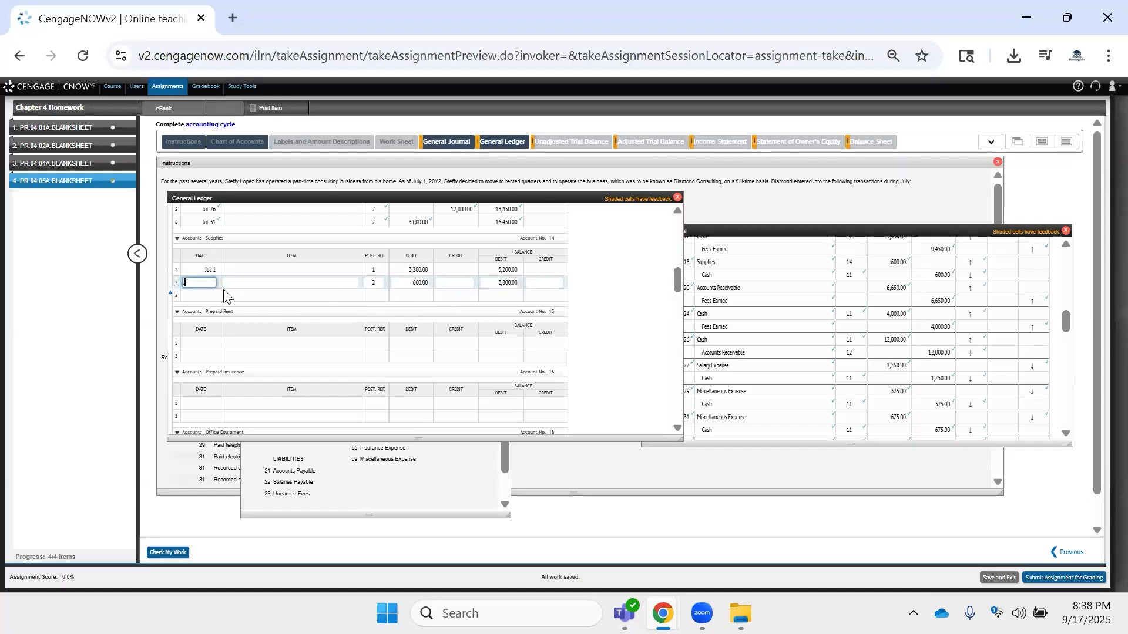
click(757, 312)
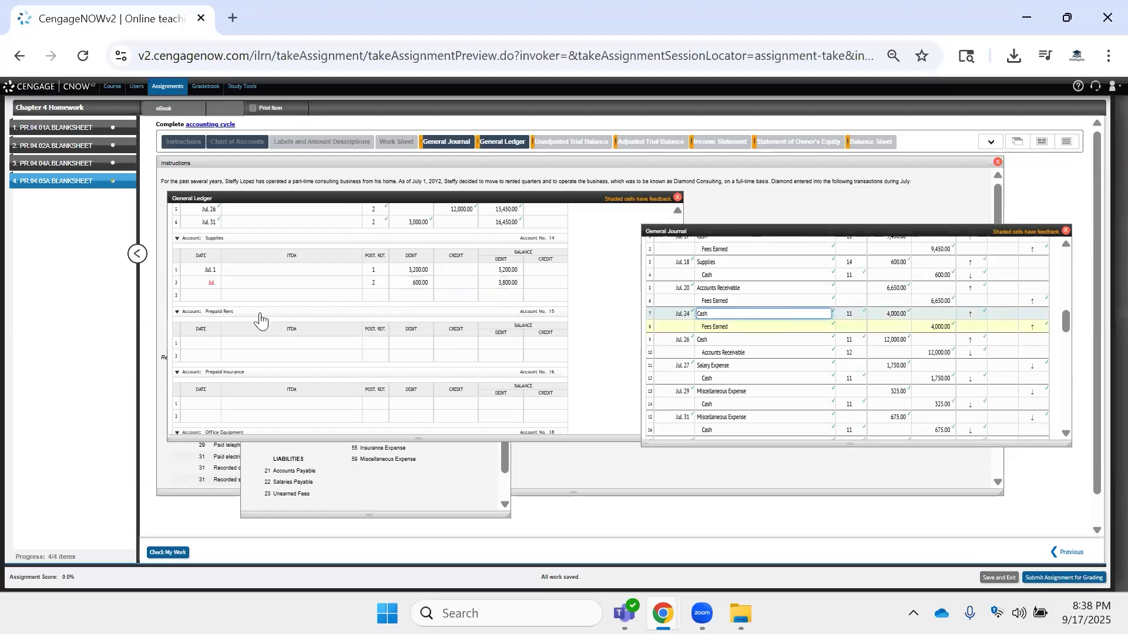
click(214, 285)
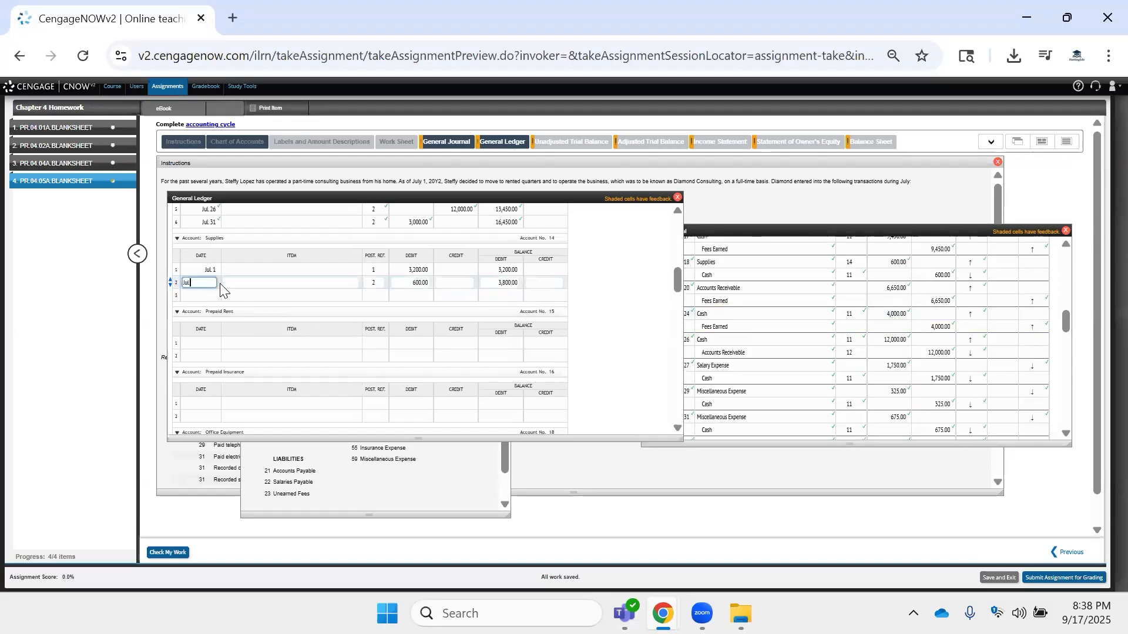
text(18)
Look through page 2 of the General Journal for any further Supplies entries to post.
click(367, 296)
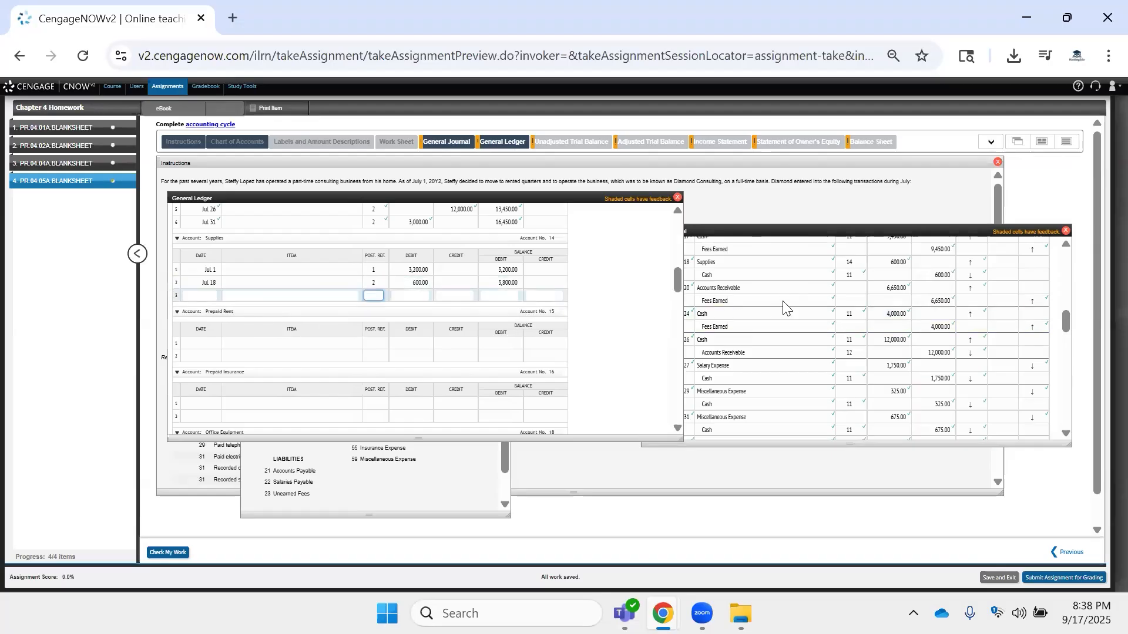
click(848, 300)
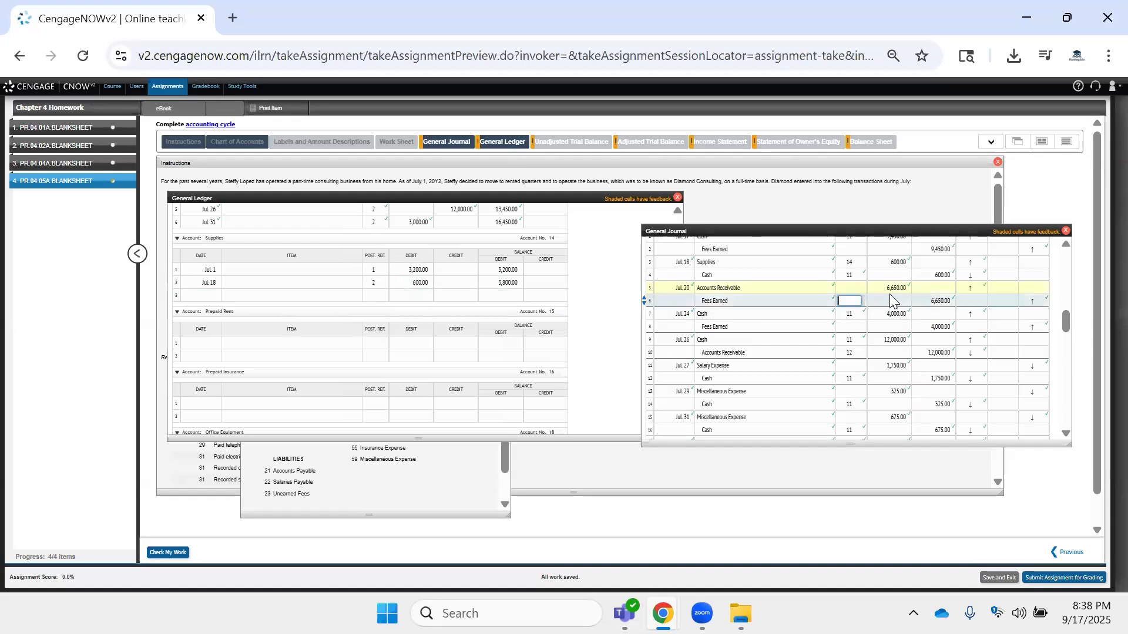
scroll(850, 332, up, 2)
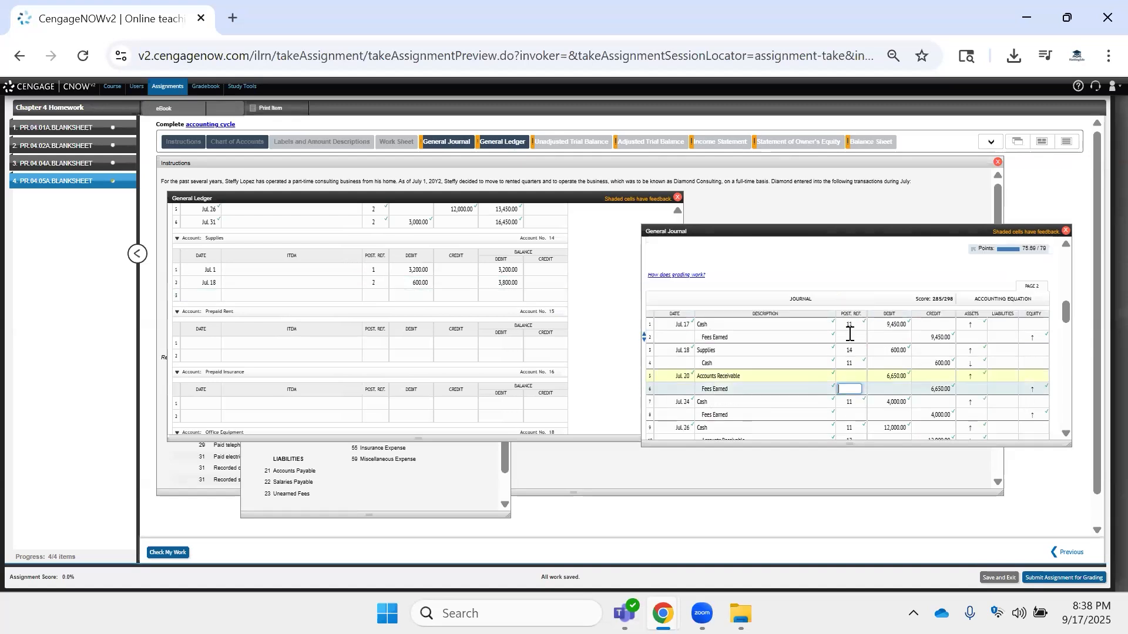
scroll(849, 333, down, 2)
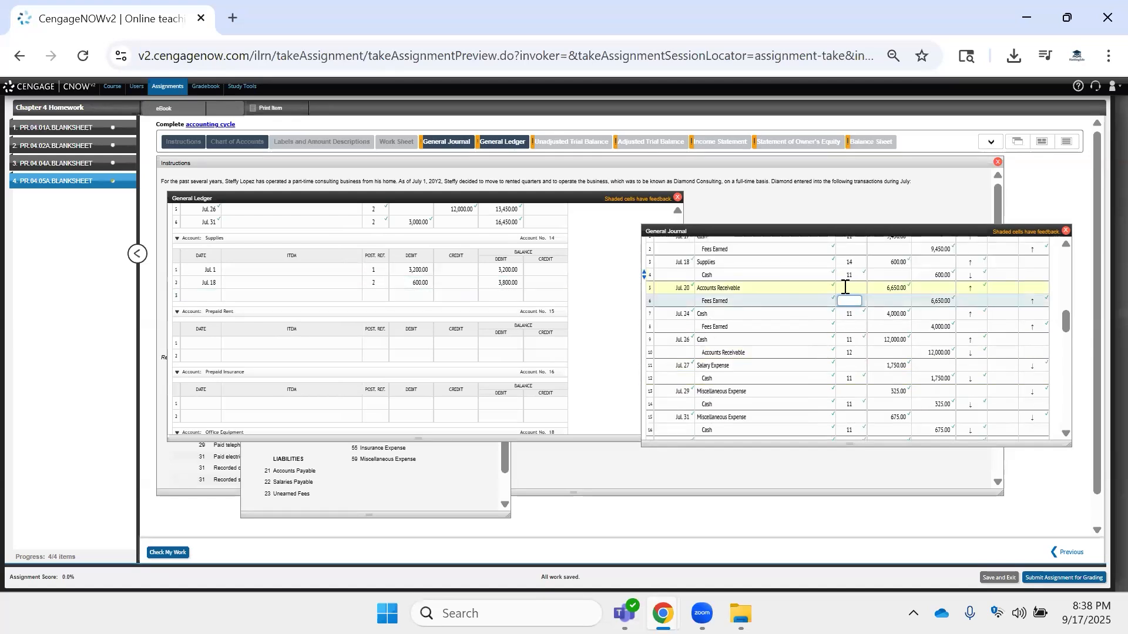
scroll(850, 359, down, 4)
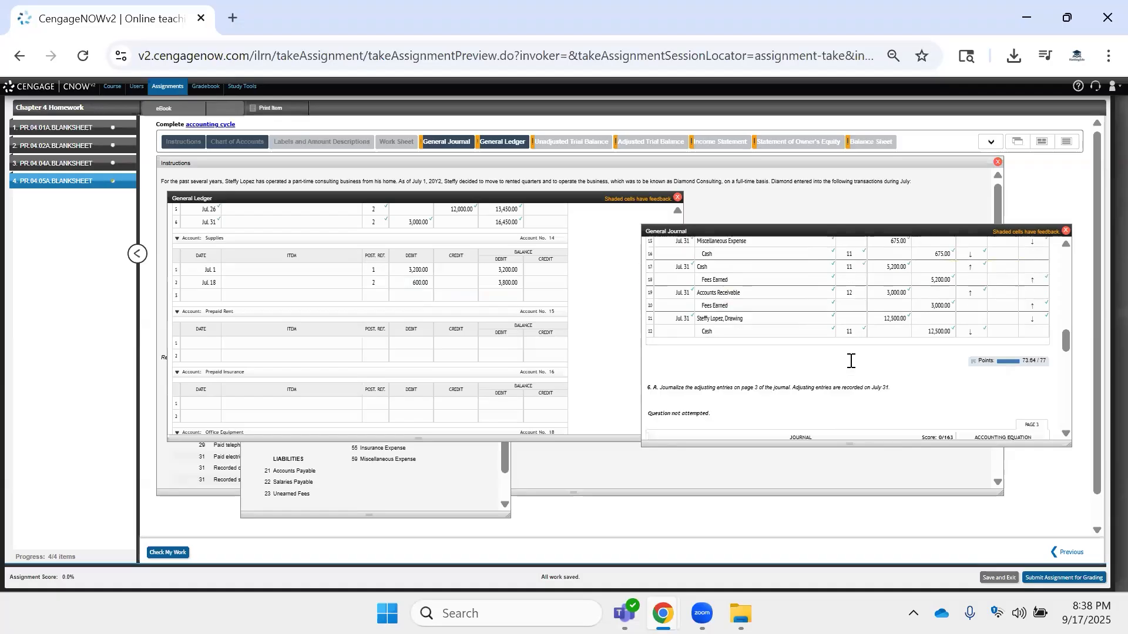
scroll(850, 359, up, 2)
click(390, 293)
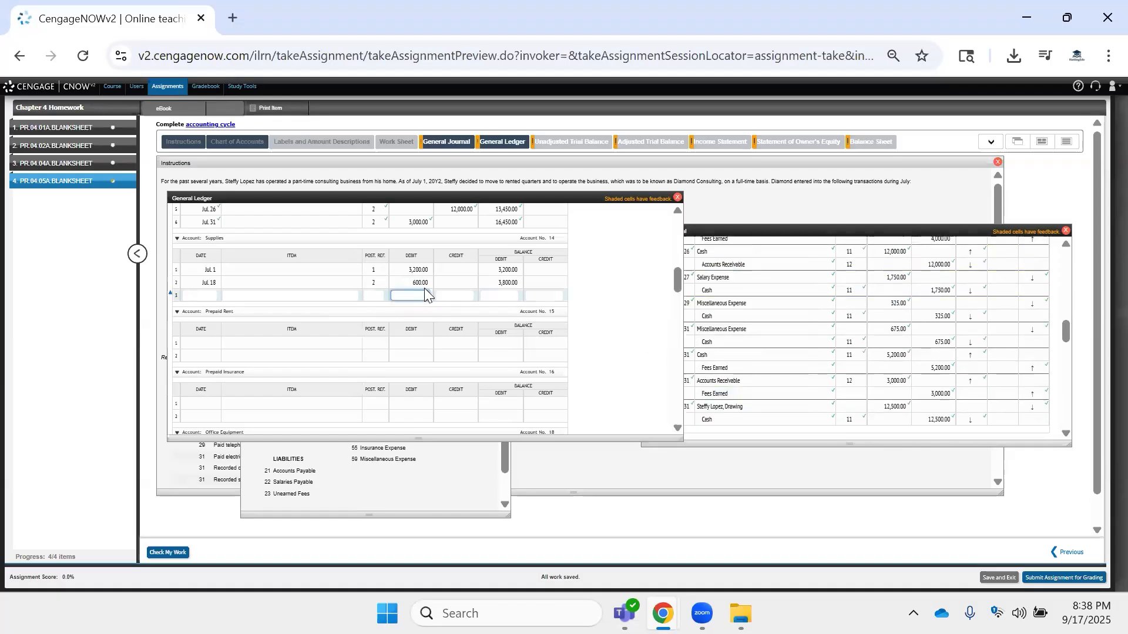
Check the work entered so far and inspect the feedback on the Supplies ledger account.
click(162, 553)
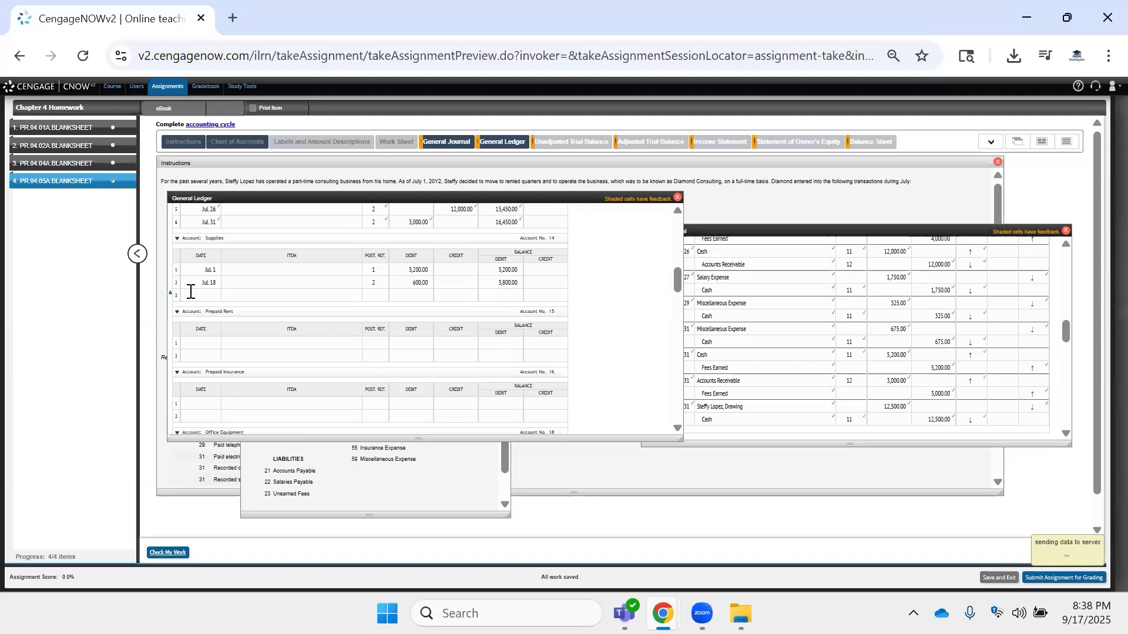
click(502, 294)
click(510, 282)
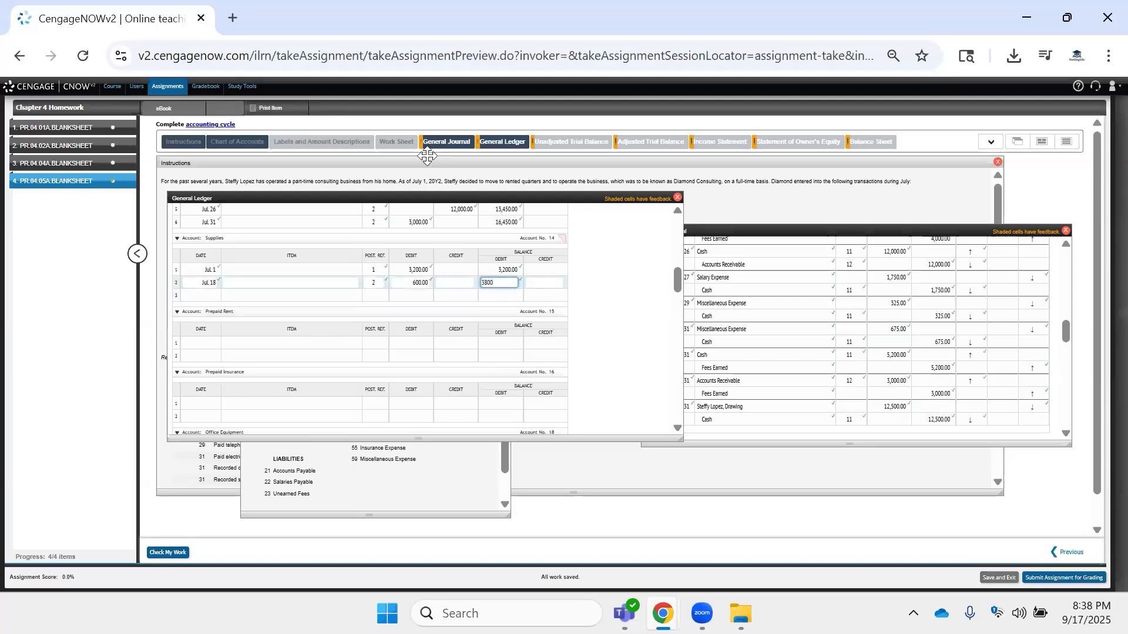
Review the July 31 adjustment data in the Instructions, especially supplies on hand, and return to the General Journal.
mouse_move(349, 145)
click(715, 470)
scroll(298, 358, down, 5)
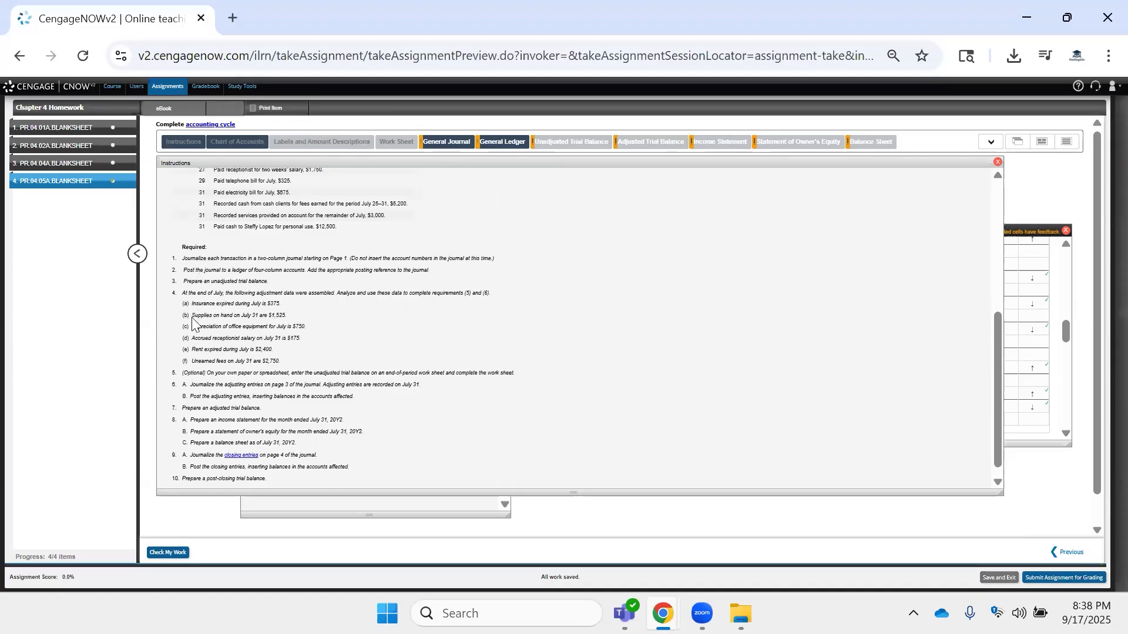
drag(285, 316, 244, 318)
click(366, 355)
click(1023, 226)
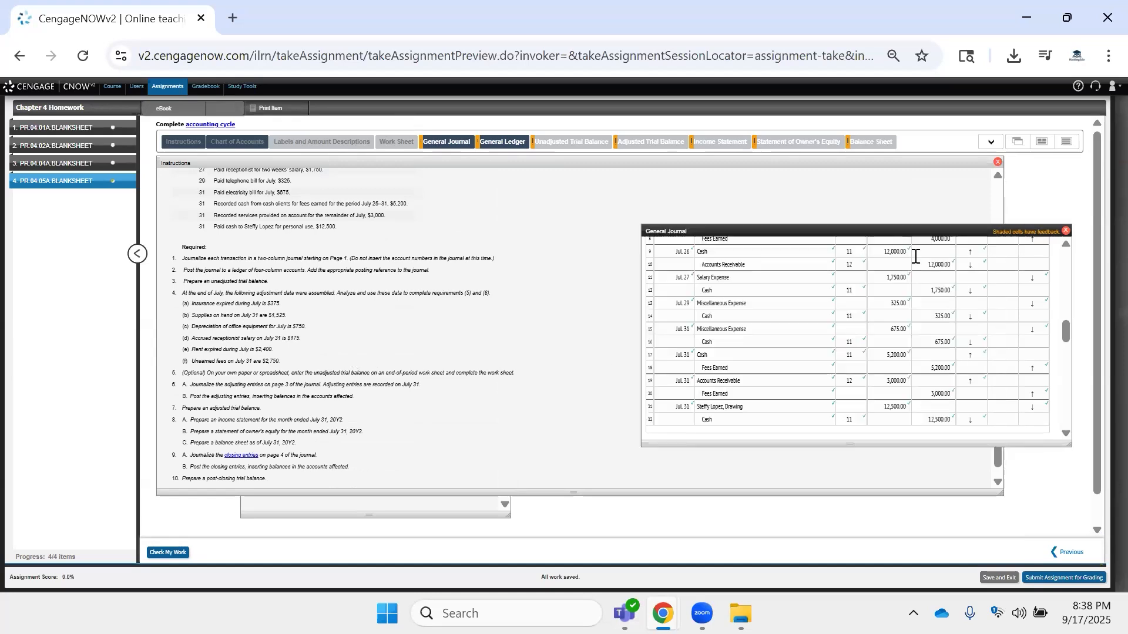
Enter posting reference 15 on the Jul 1 Prepaid Rent line on page 1 of the General Journal.
click(443, 499)
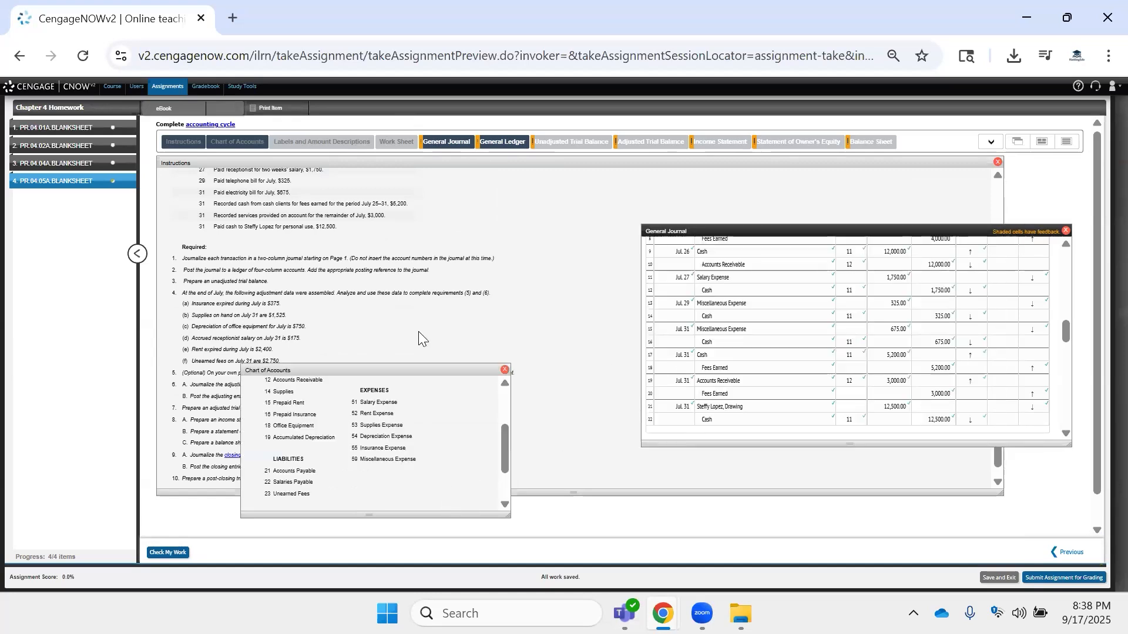
click(497, 143)
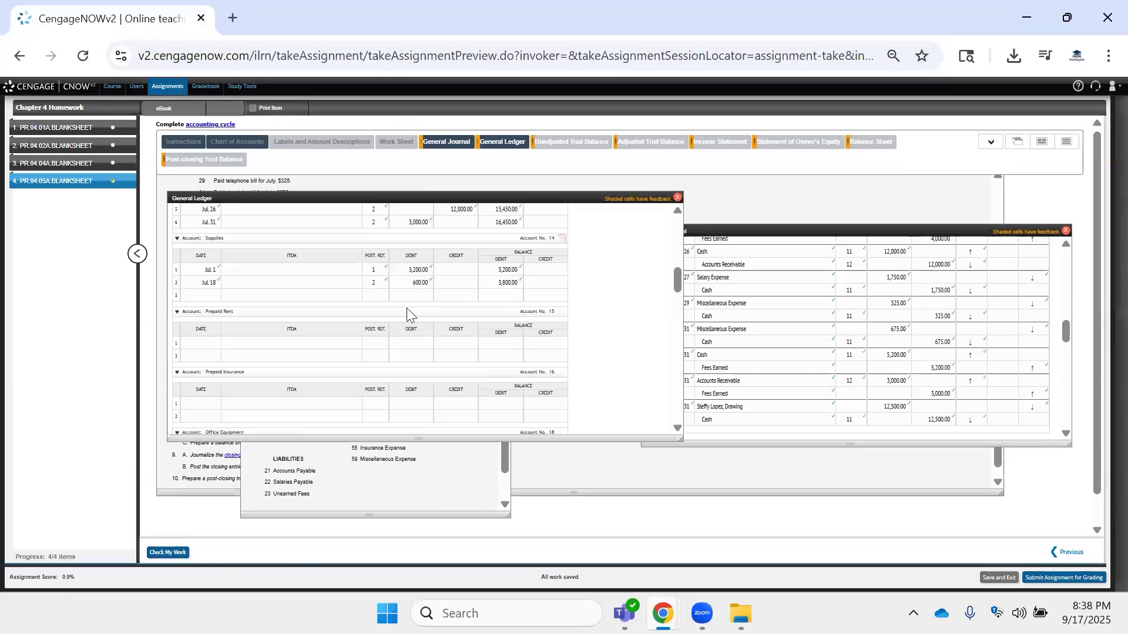
scroll(339, 315, down, 2)
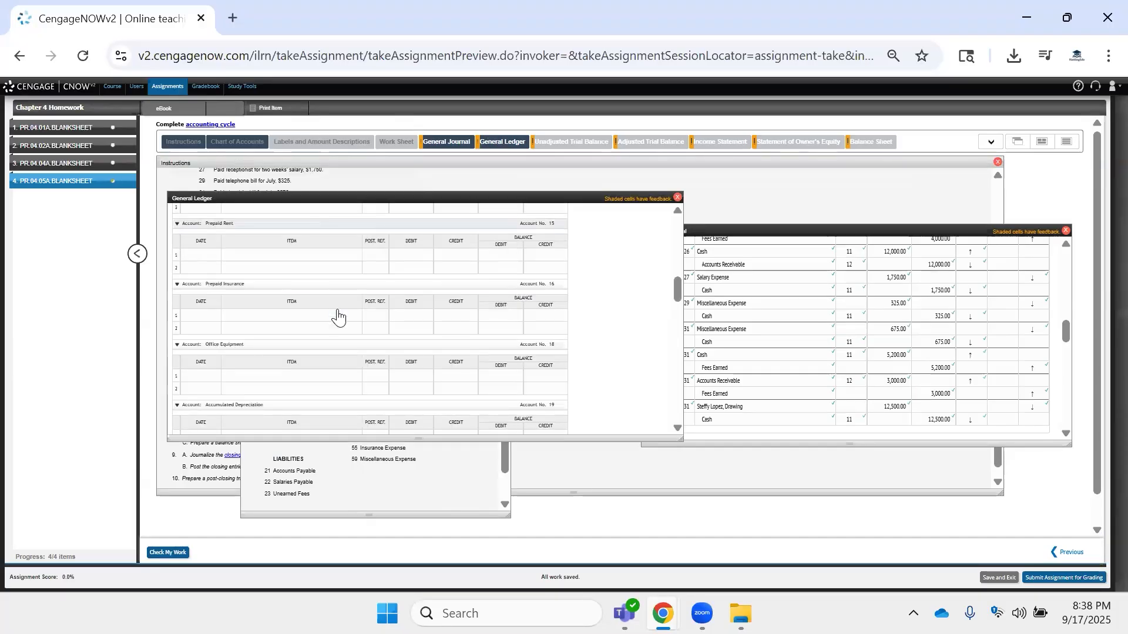
scroll(952, 359, down, 3)
scroll(952, 354, up, 3)
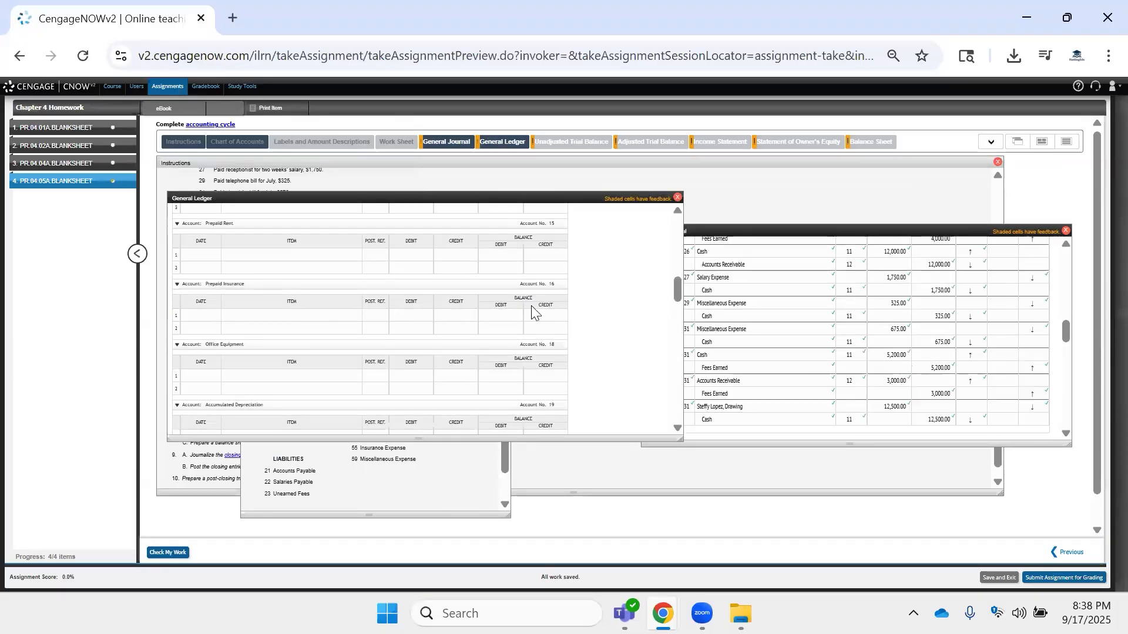
scroll(387, 272, up, 2)
click(202, 341)
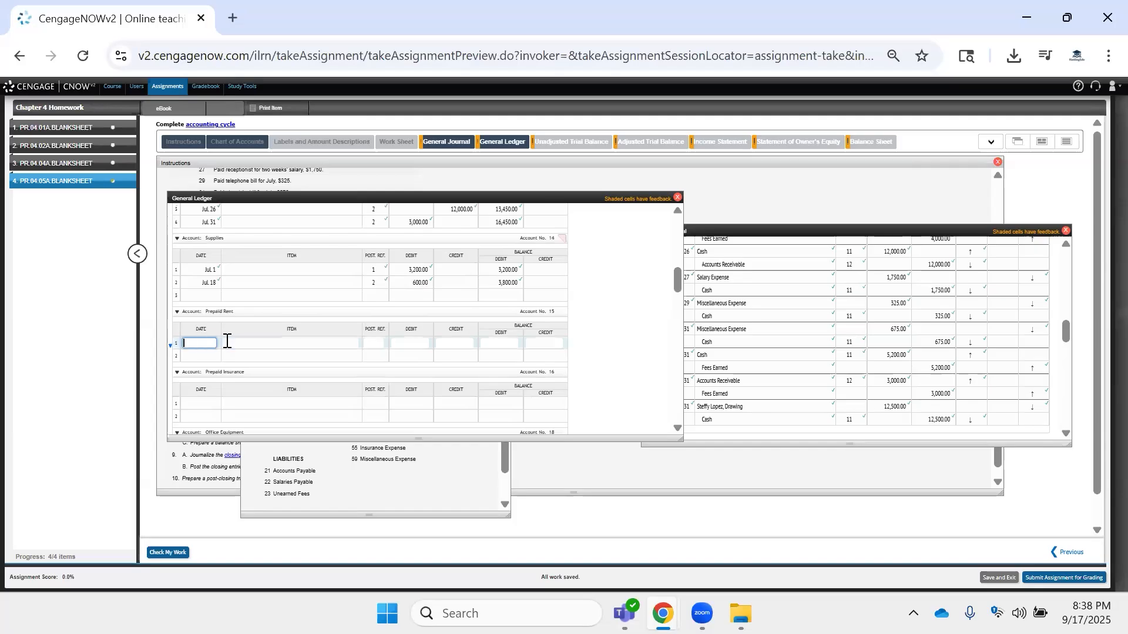
click(859, 311)
scroll(858, 311, up, 10)
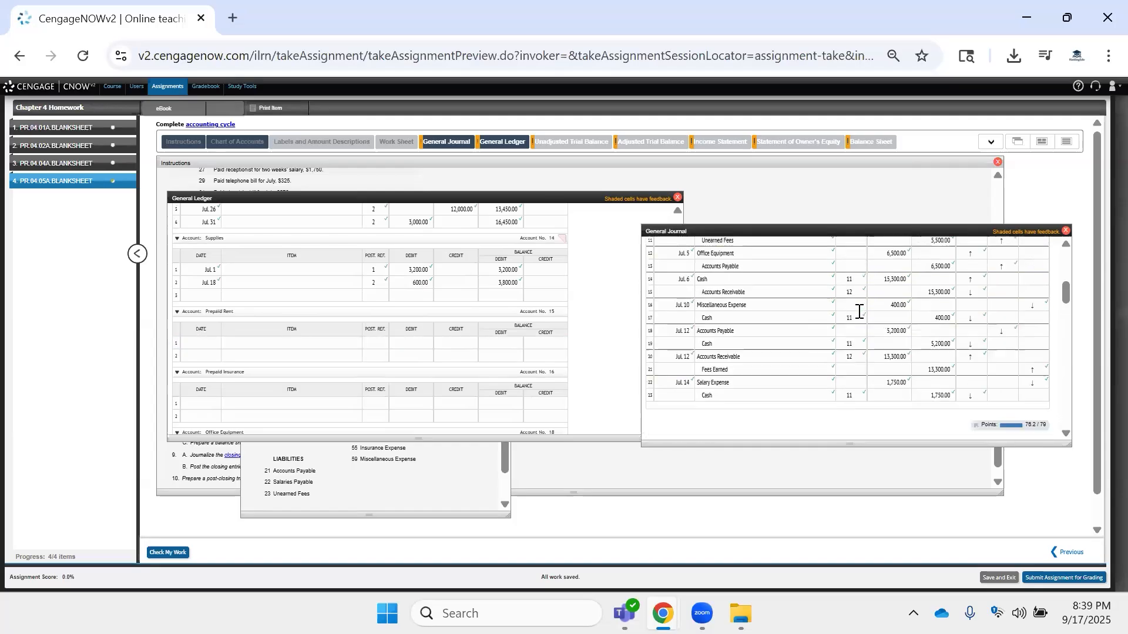
scroll(859, 311, up, 2)
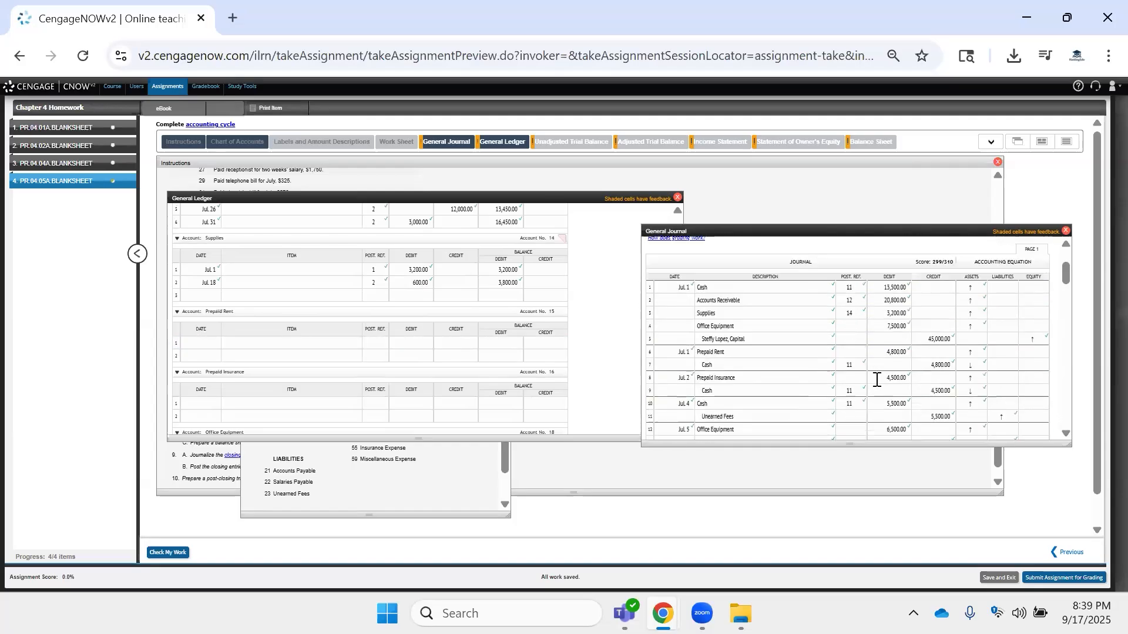
click(853, 352)
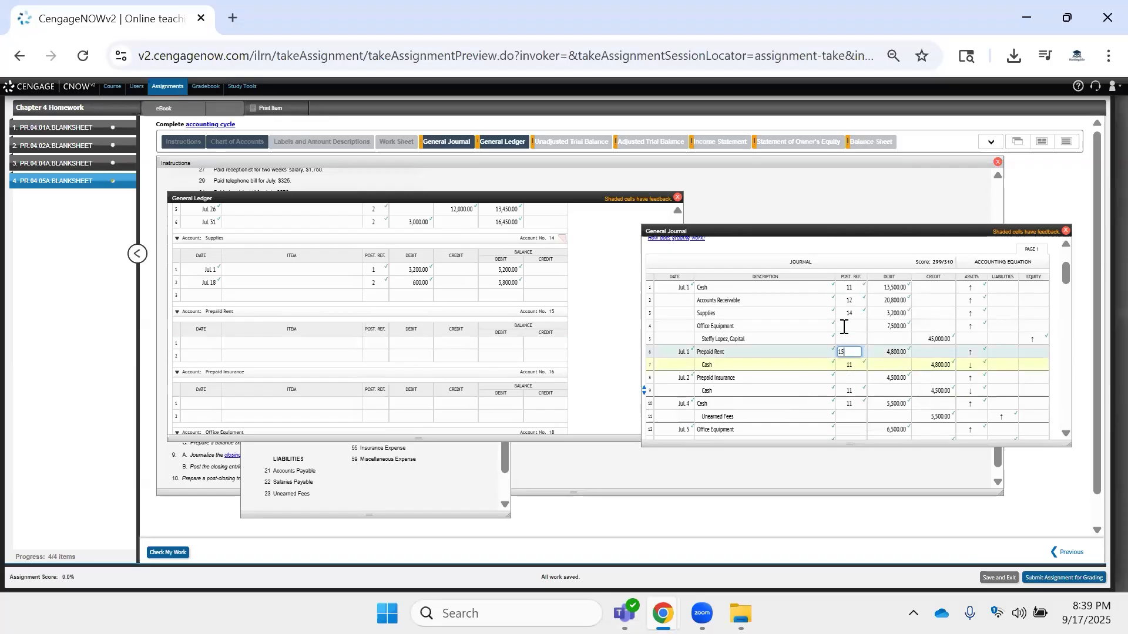
text(15)
Fill the first Prepaid Rent ledger line with date Jul 1, posting reference 1, debit 4,800 and debit balance 4,800.
click(377, 341)
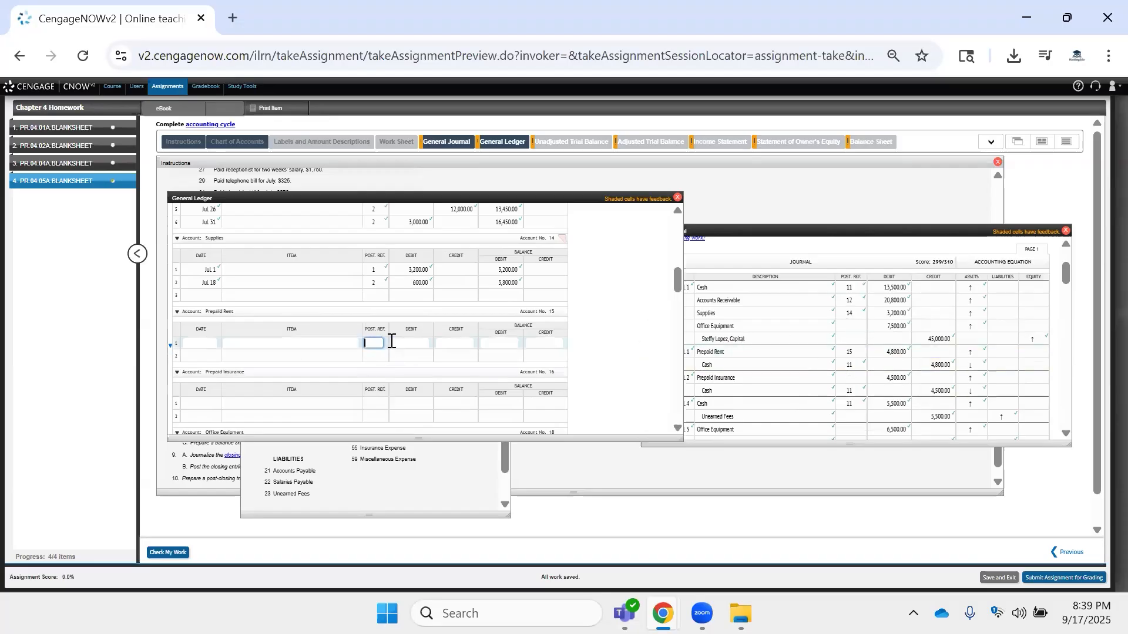
click(851, 352)
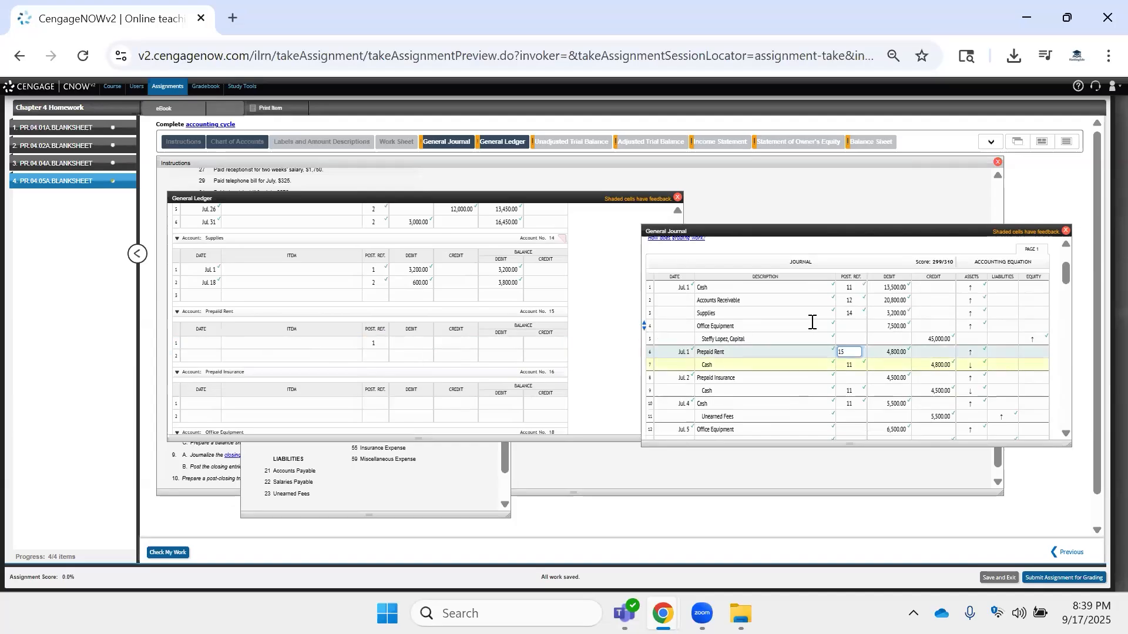
click(216, 343)
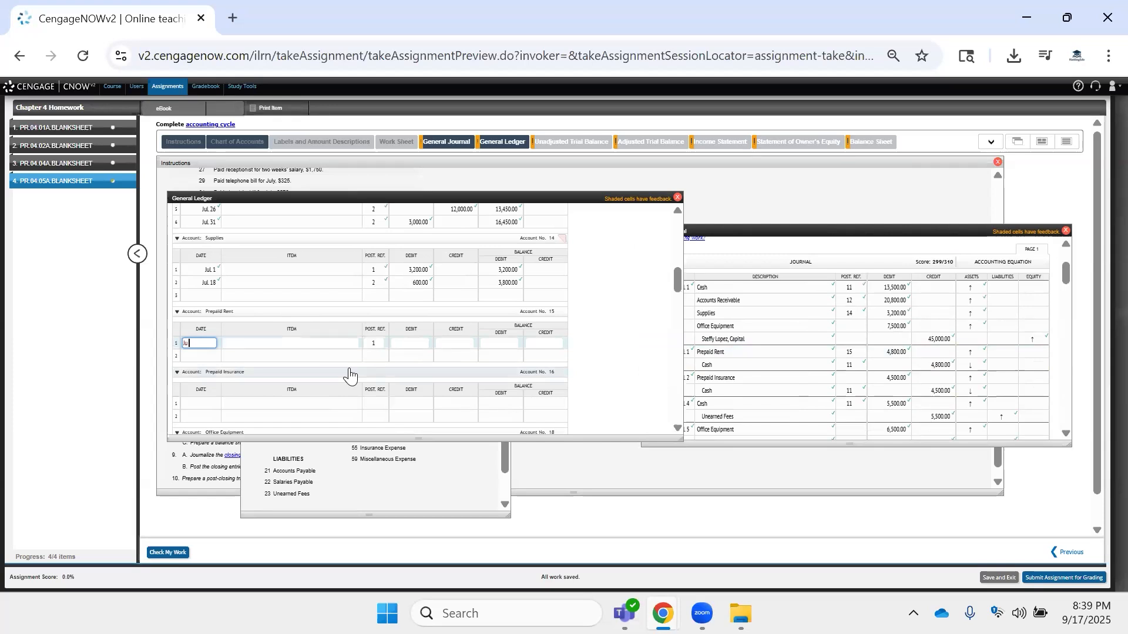
key(Tab)
key(Tab)
key(Tab)
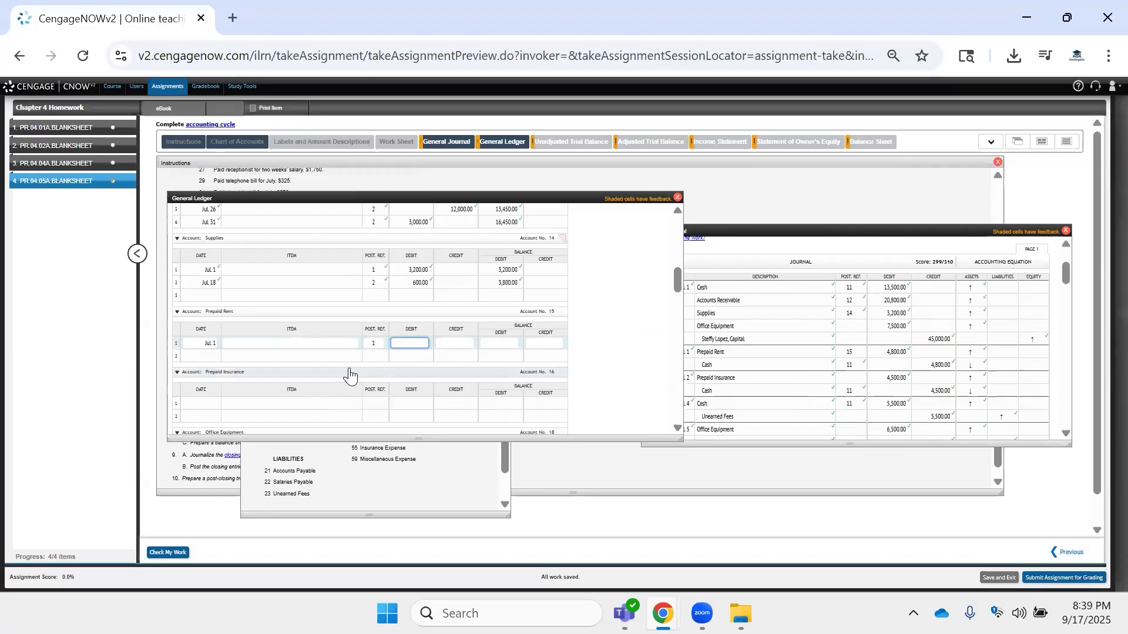
key(Tab)
key(Tab)
text(4800)
key(Tab)
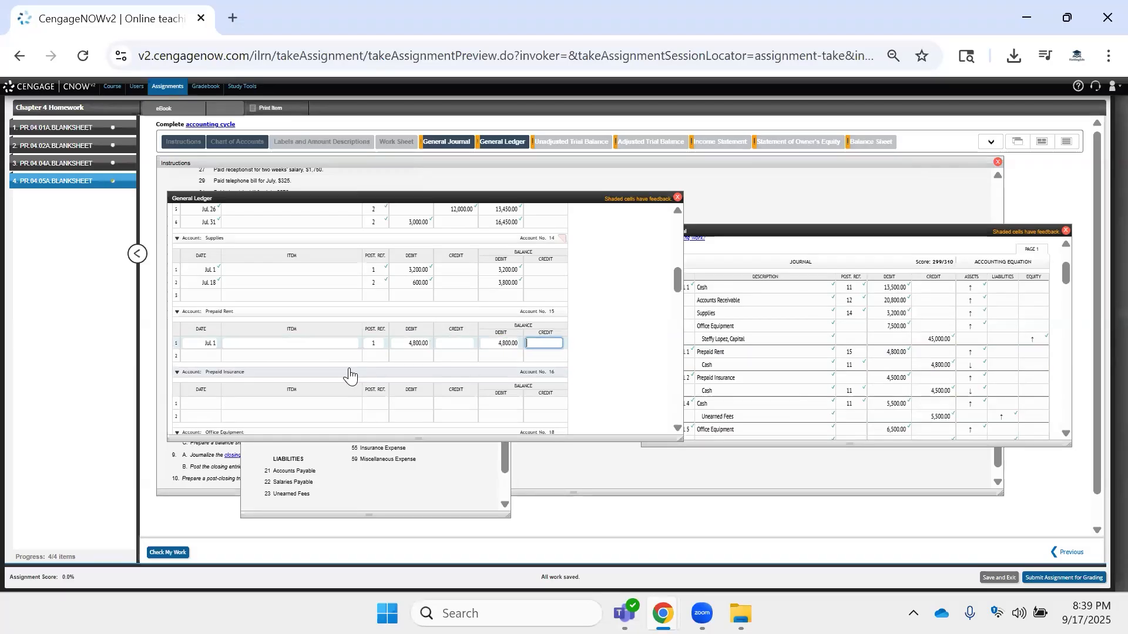
Look through both pages of the General Journal for further Prepaid Rent and Prepaid Insurance entries.
scroll(376, 335, down, 2)
click(834, 353)
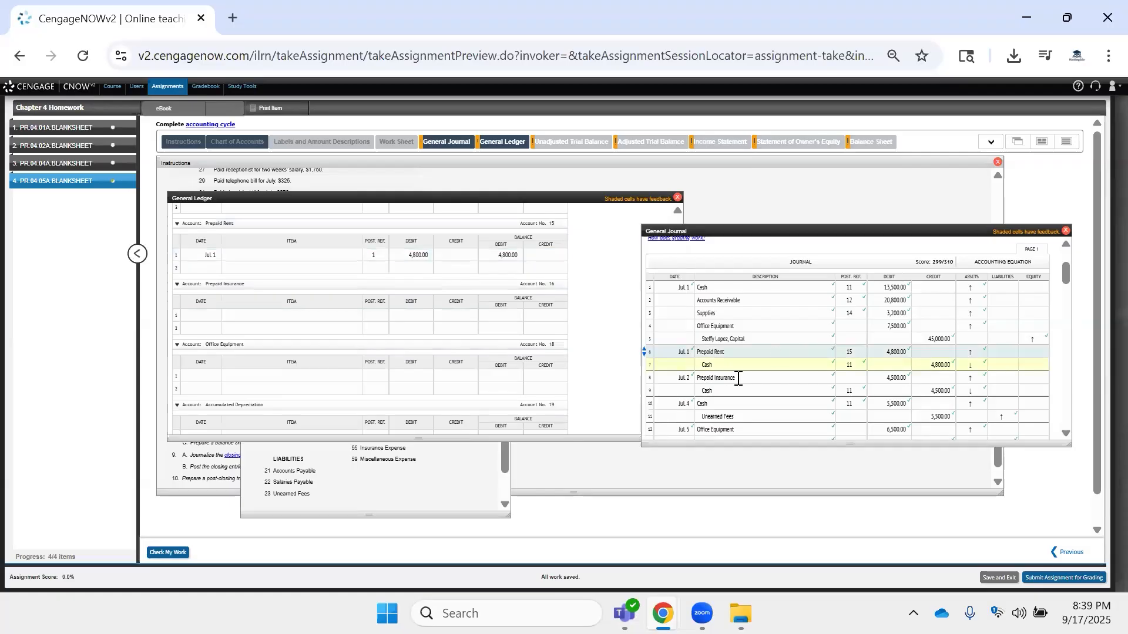
scroll(766, 382, down, 10)
scroll(769, 386, down, 6)
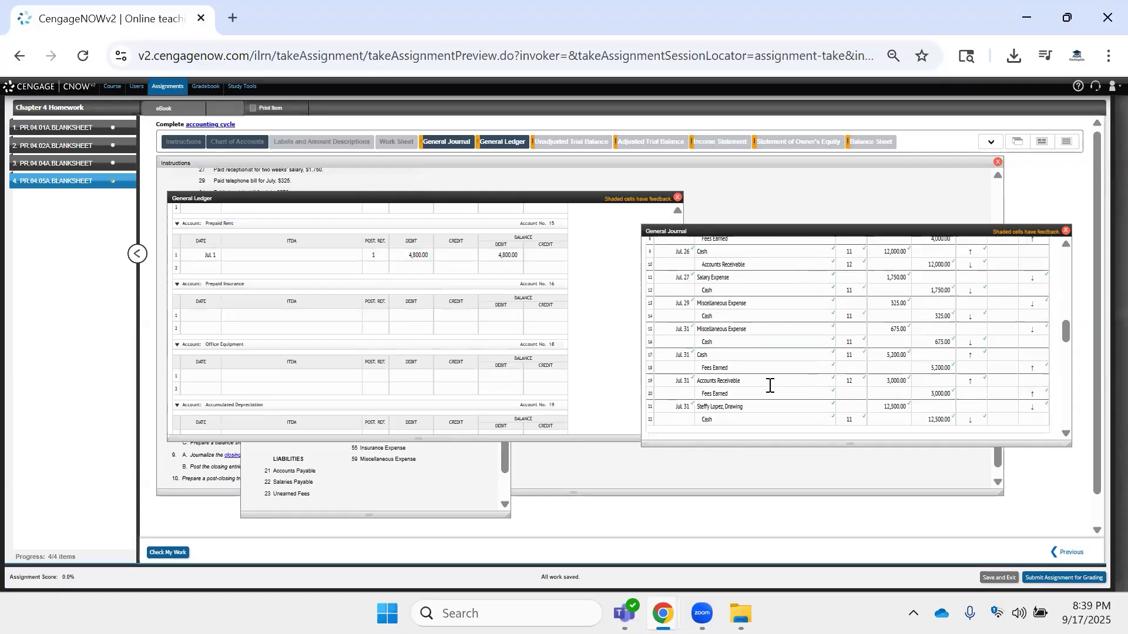
scroll(769, 385, up, 2)
scroll(769, 385, up, 3)
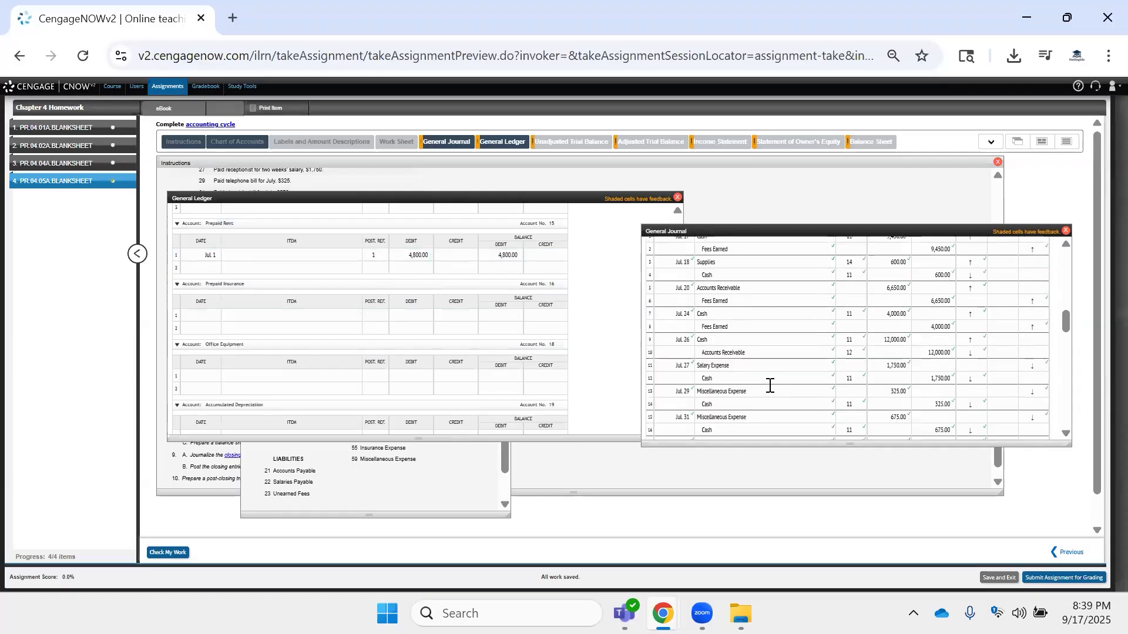
scroll(770, 386, up, 6)
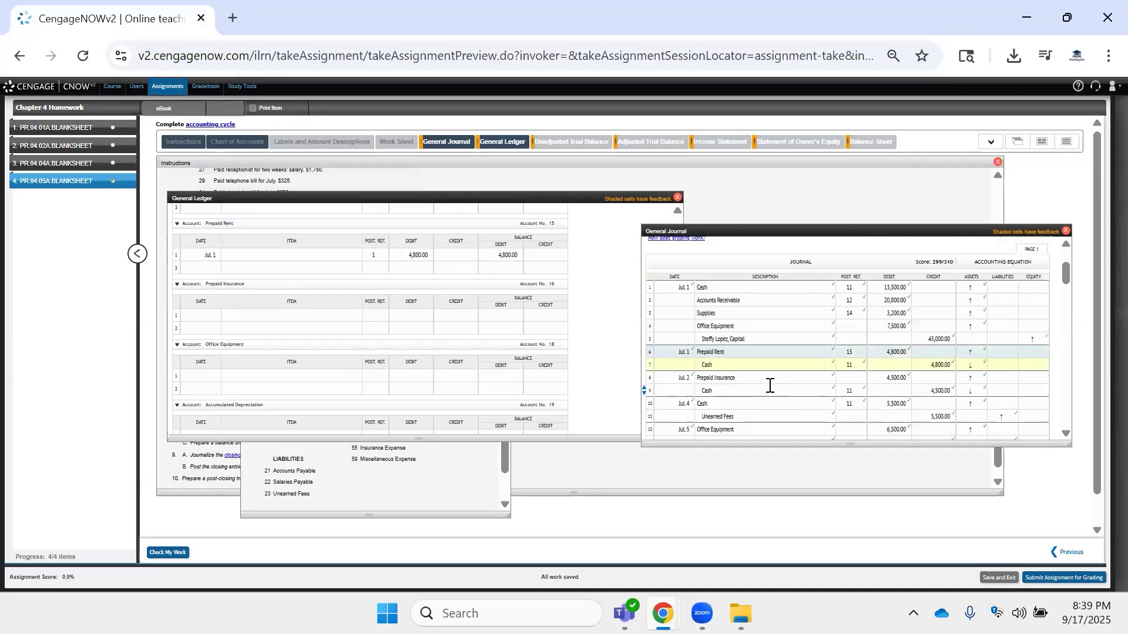
Enter posting reference 16 on the Jul 2 Prepaid Insurance line of the General Journal.
click(201, 314)
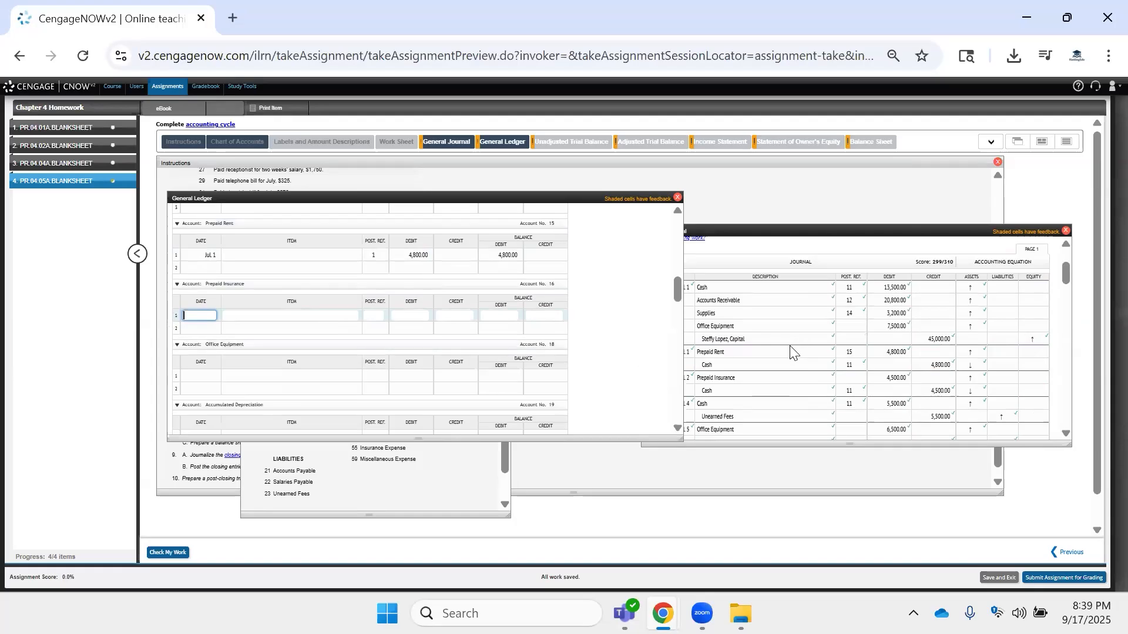
click(852, 377)
text(16)
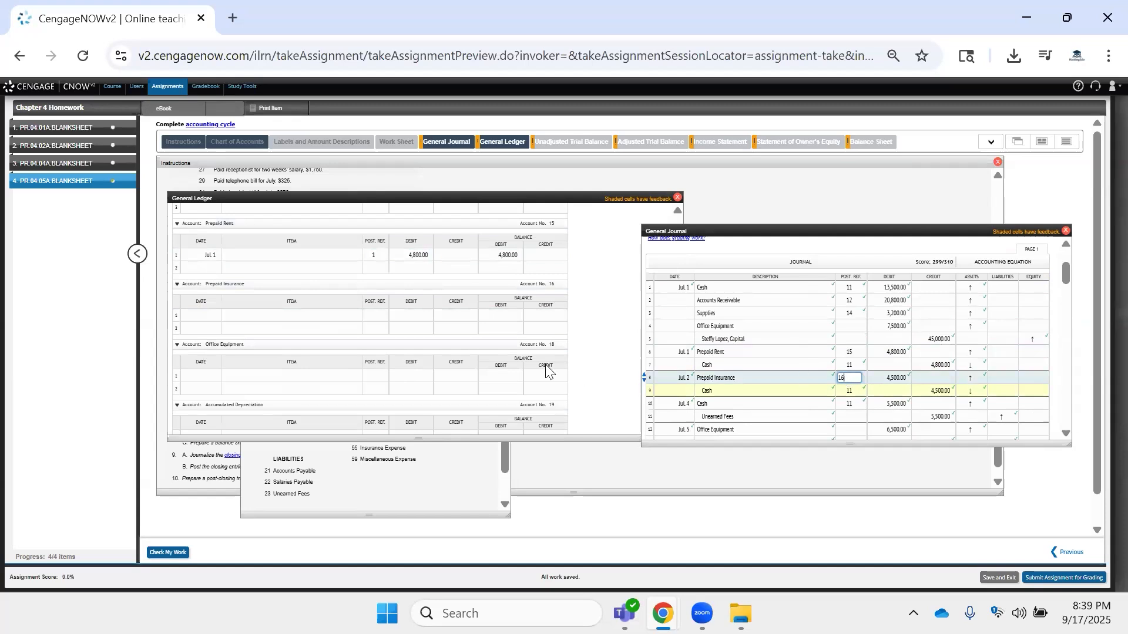
Enter posting reference 1 and the date Jul 2 on the first Prepaid Insurance ledger line.
click(404, 315)
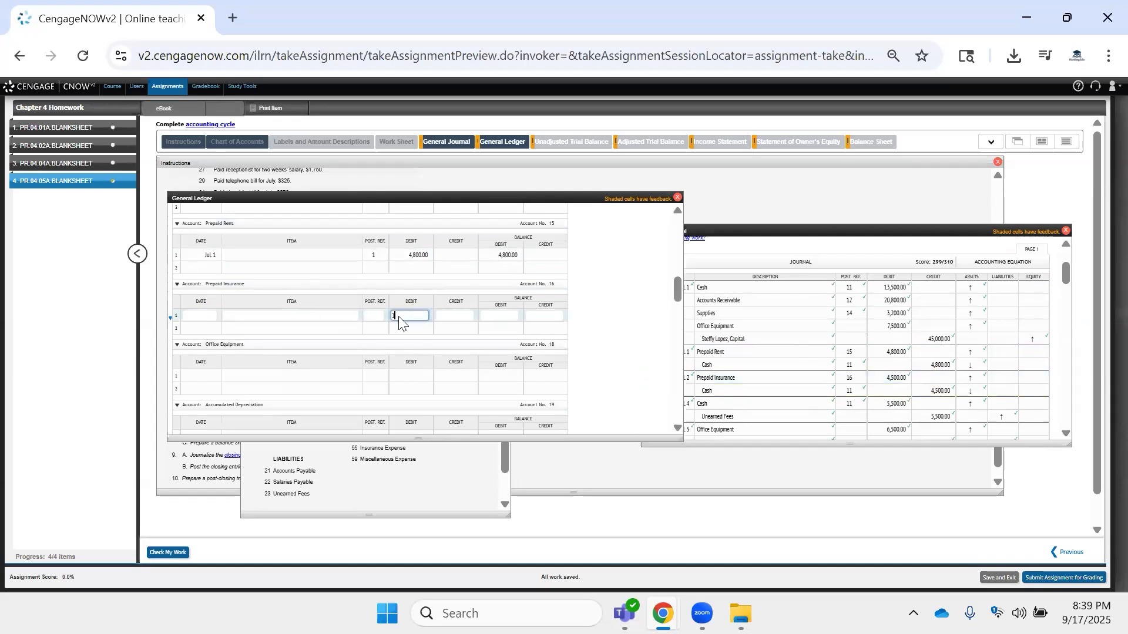
click(375, 316)
click(203, 317)
click(408, 316)
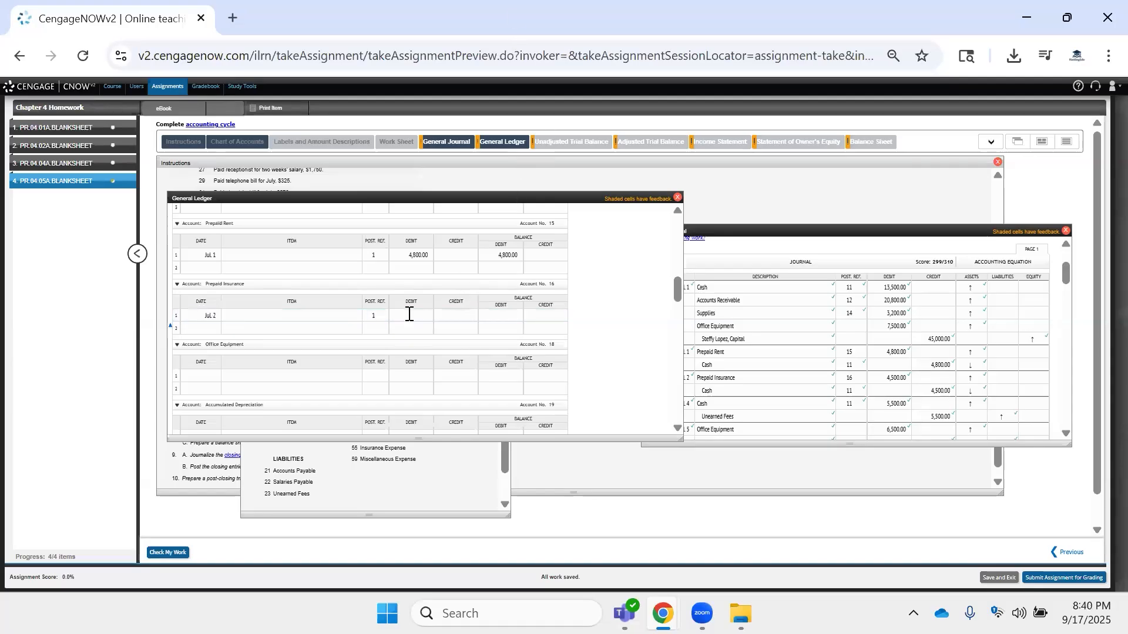
Enter 4,800 as the debit and debit balance of the Prepaid Insurance ledger line and check the work.
click(889, 351)
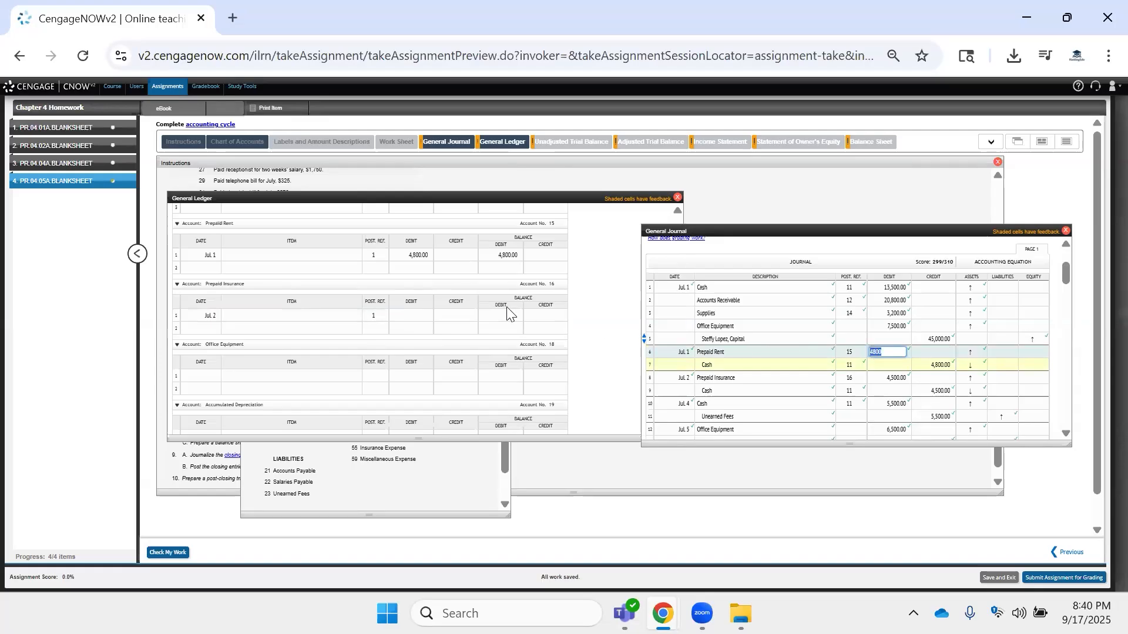
click(414, 316)
text(4800)
click(501, 315)
text(4800)
click(307, 319)
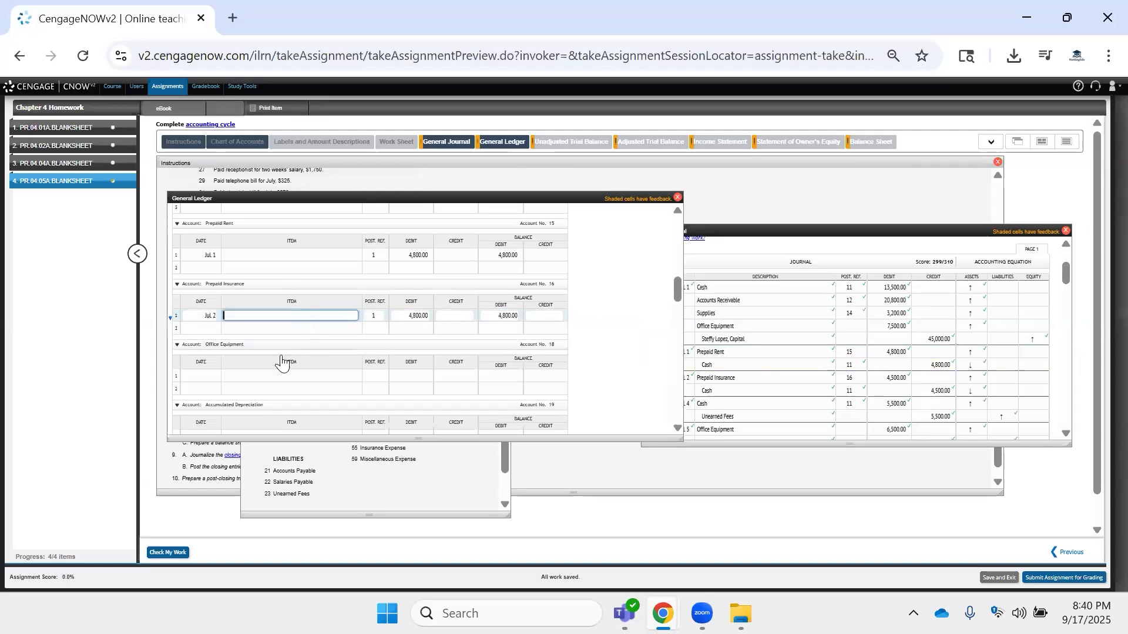
click(177, 553)
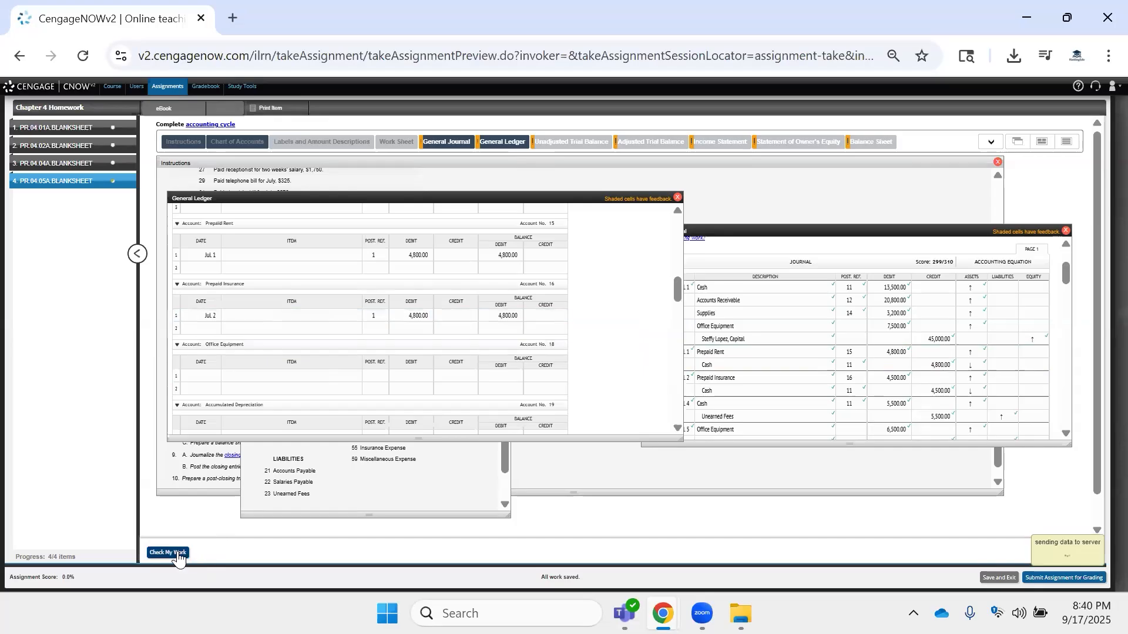
Correct the Prepaid Insurance ledger line's debit and debit balance to 4,500 and check the work.
click(419, 318)
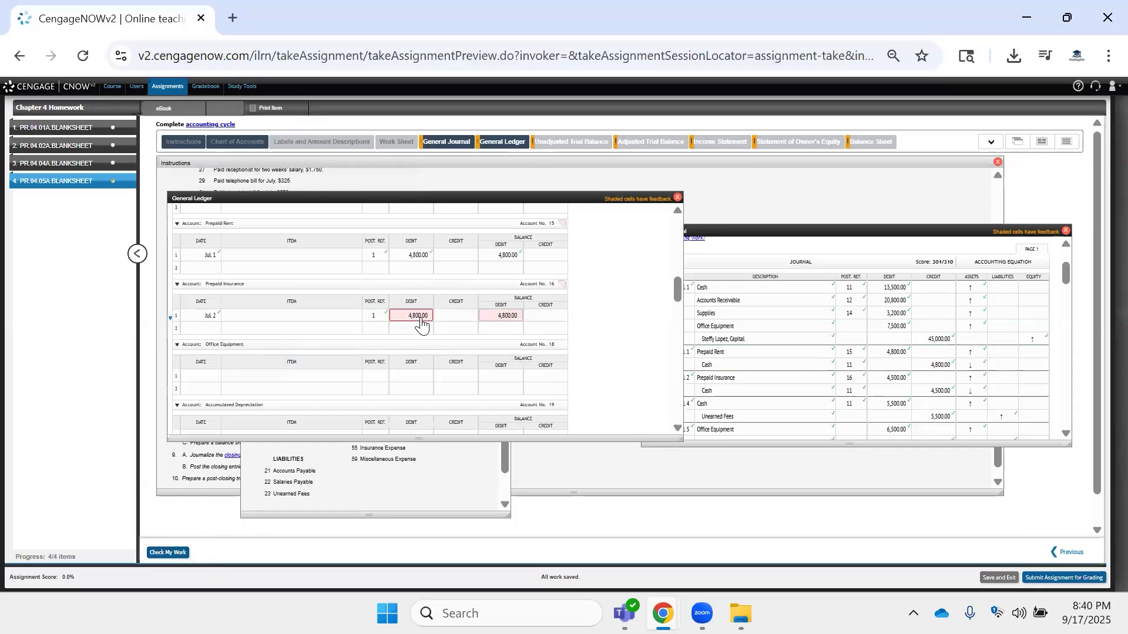
text(4500)
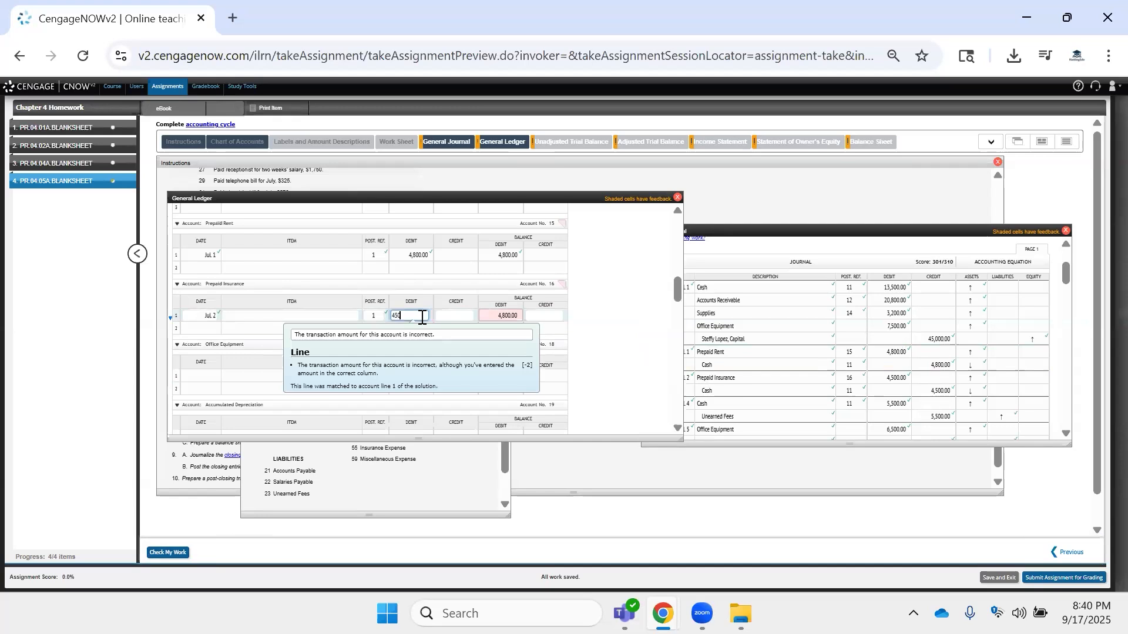
key(Tab)
key(BackSpace)
key(BackSpace)
key(BackSpace)
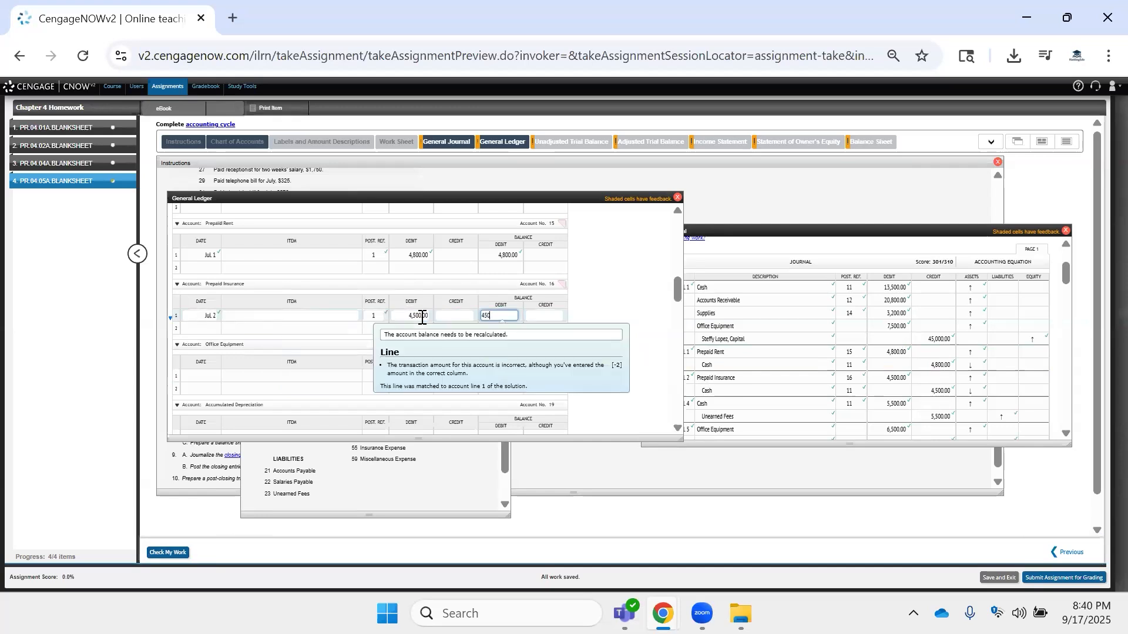
click(168, 553)
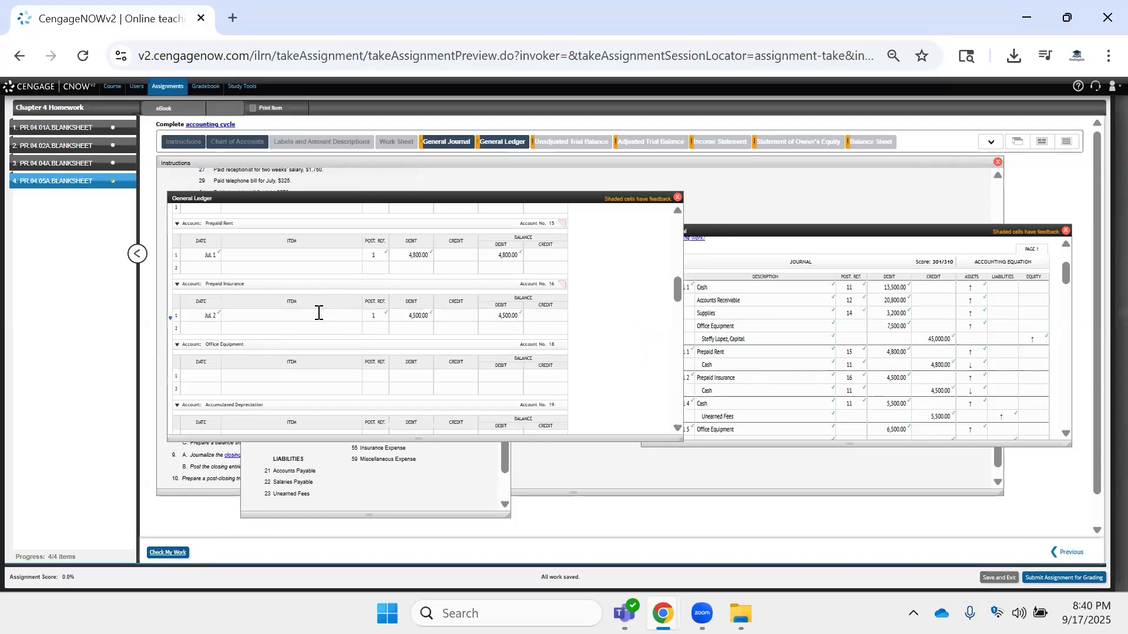
Enter posting reference 18 on the Jul 1 Office Equipment line of the General Journal.
click(876, 377)
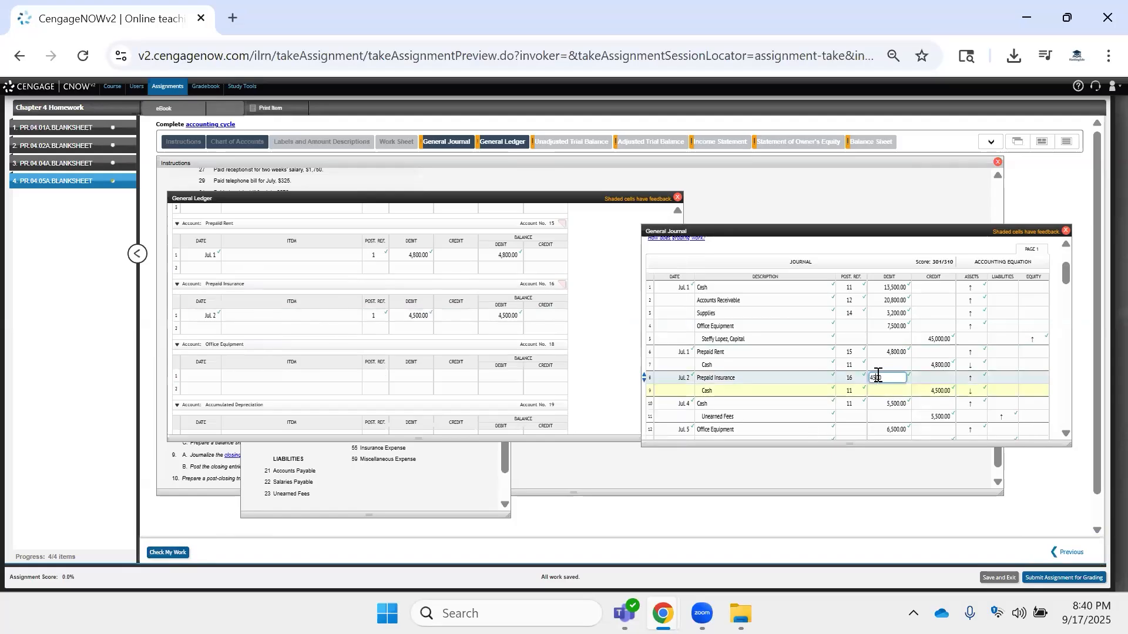
scroll(854, 398, down, 2)
scroll(855, 402, down, 8)
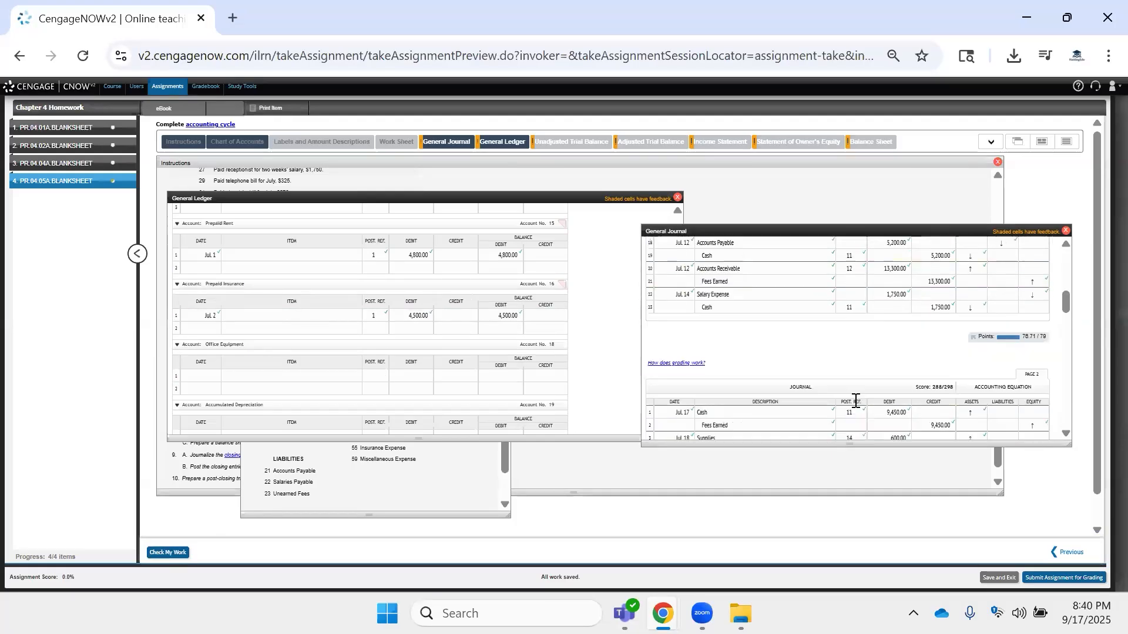
scroll(855, 398, up, 10)
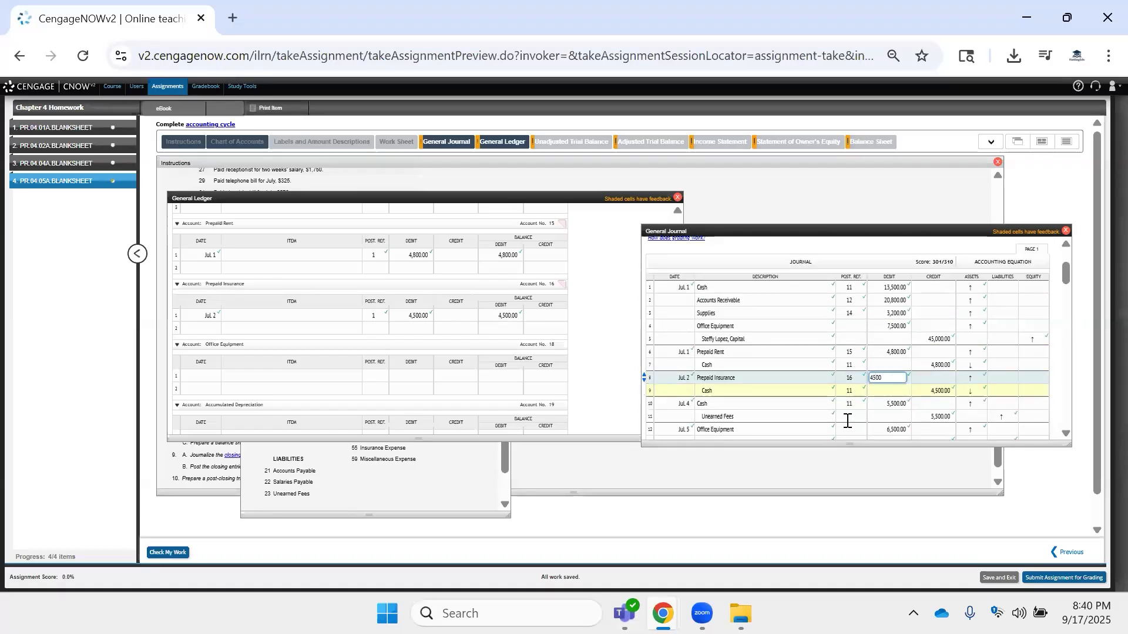
click(848, 419)
scroll(335, 371, down, 2)
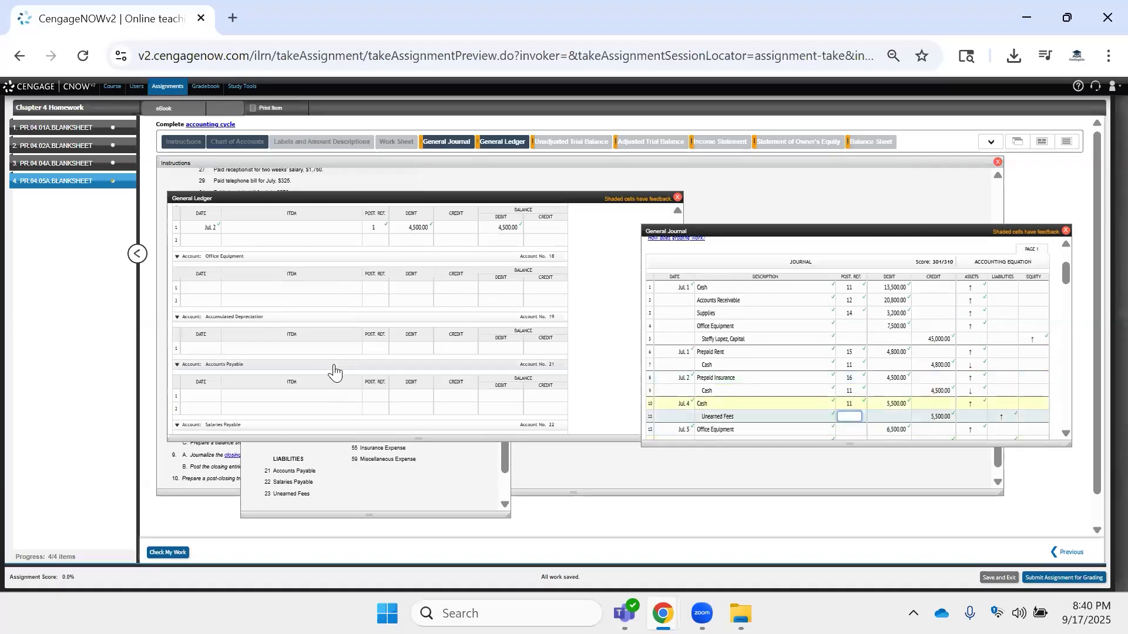
scroll(727, 352, down, 8)
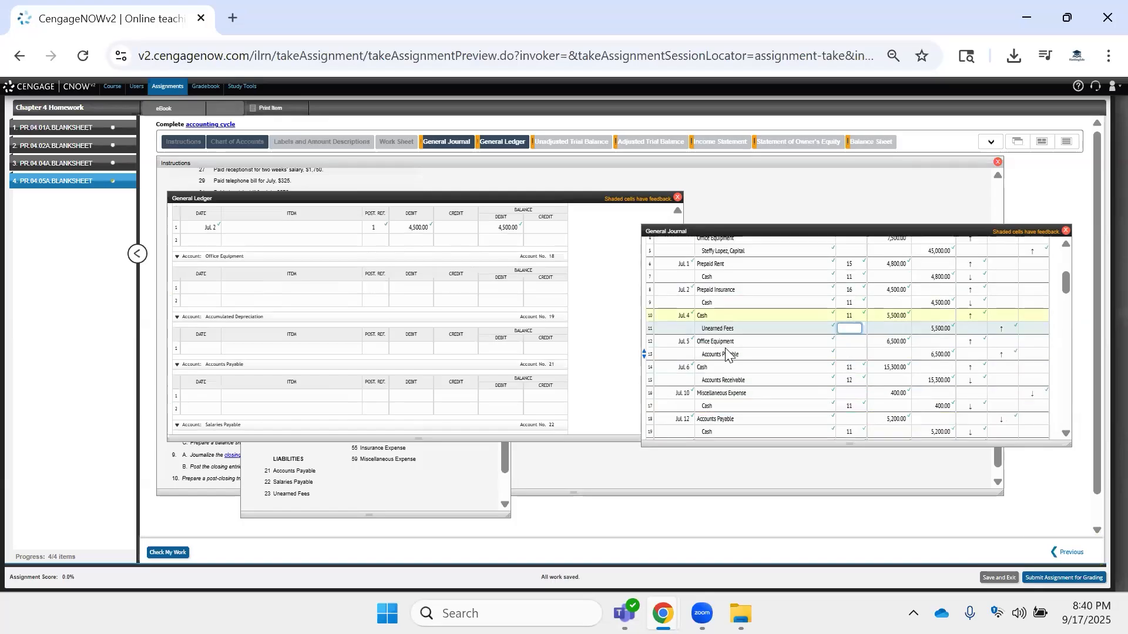
scroll(727, 353, up, 10)
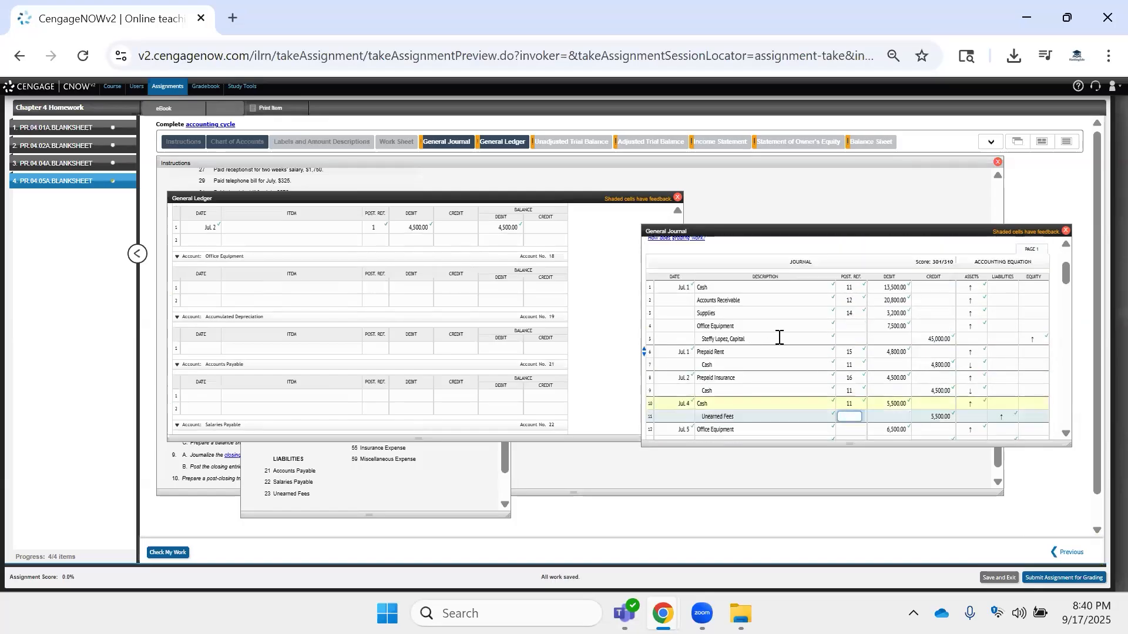
click(858, 328)
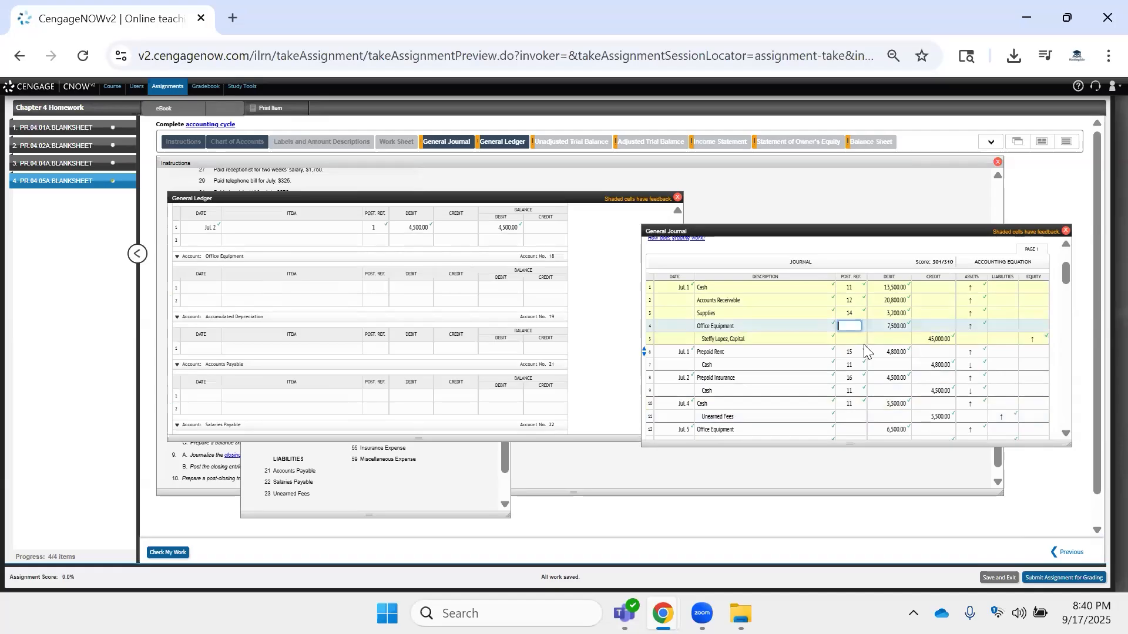
text(18)
Enter posting reference 1 and the date Jul 1 on the first Office Equipment ledger line.
click(372, 284)
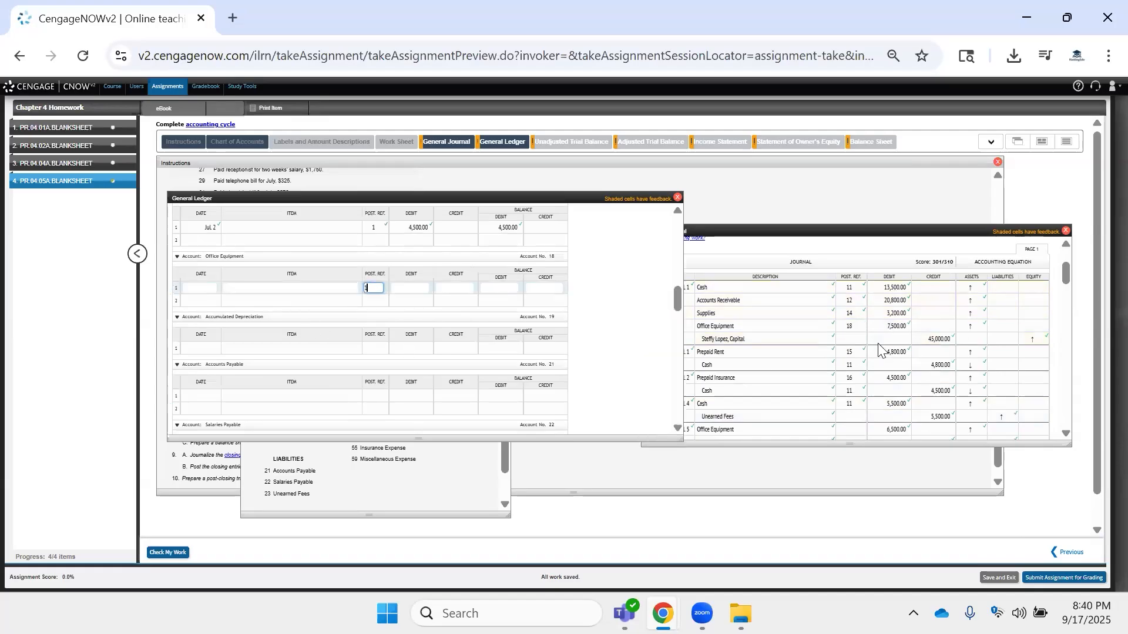
text(1)
click(200, 288)
text(Jul 1)
Enter 7,500 as the debit and debit balance of the Jul 1 Office Equipment ledger line.
key(Tab)
key(Tab)
key(Tab)
key(Tab)
text(7500)
key(Tab)
key(Tab)
Collapse the expanded General Ledger accounts and leave only Office Equipment open.
scroll(765, 357, down, 3)
scroll(764, 358, up, 3)
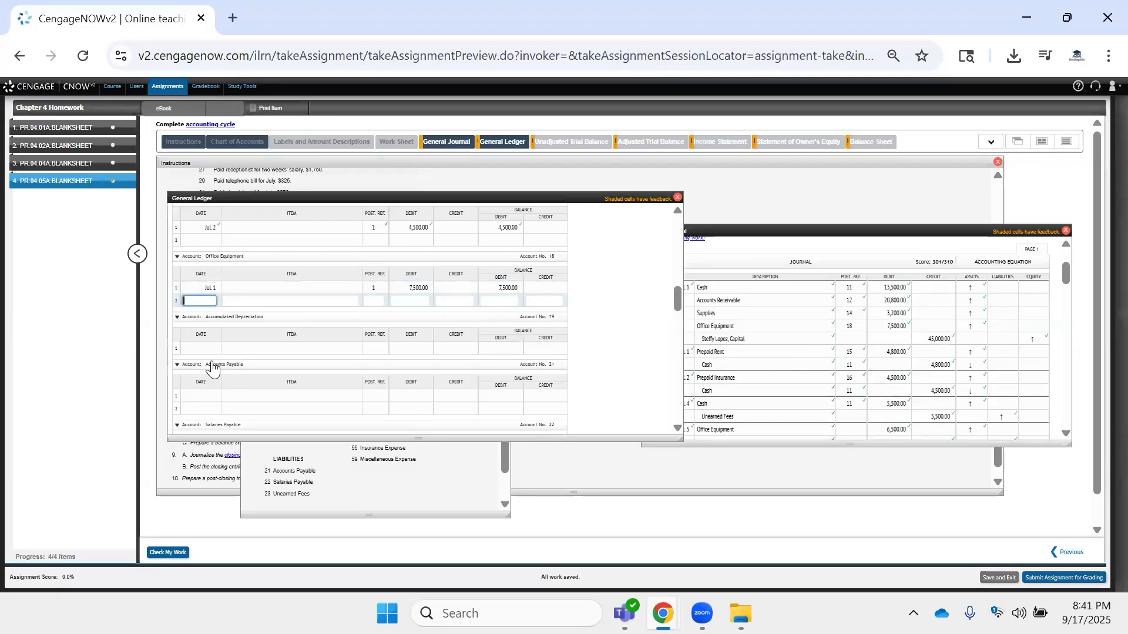
scroll(317, 323, down, 10)
scroll(303, 323, up, 10)
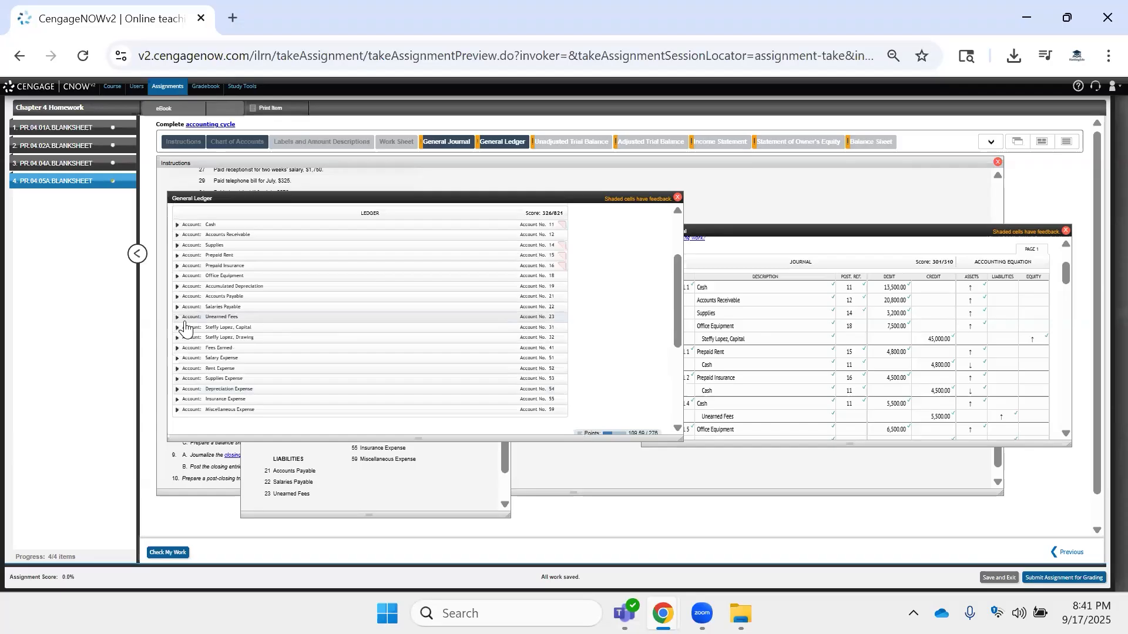
click(177, 287)
click(177, 276)
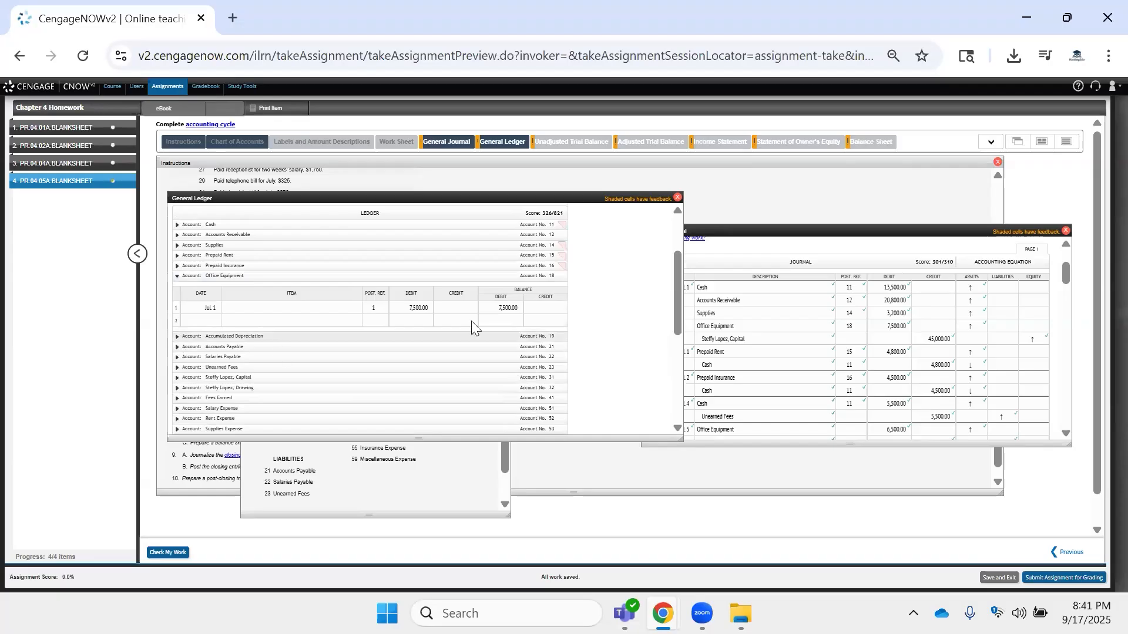
Look through the General Journal for further Office Equipment entries and enter posting reference 18 on the Jul 5 line.
click(830, 336)
scroll(830, 336, down, 5)
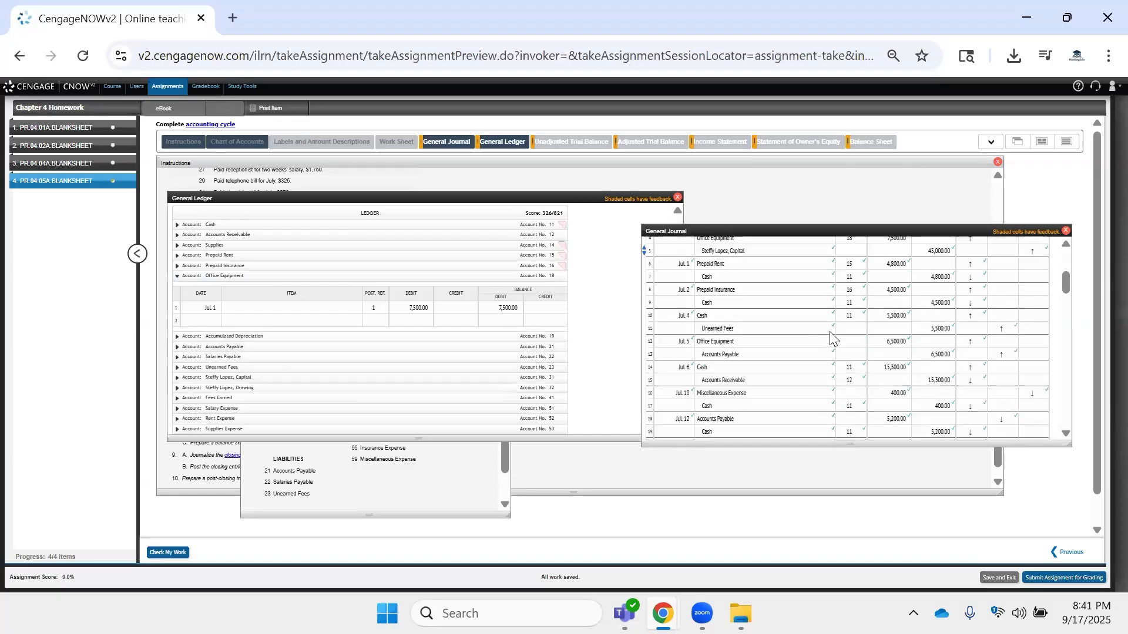
scroll(778, 314, down, 5)
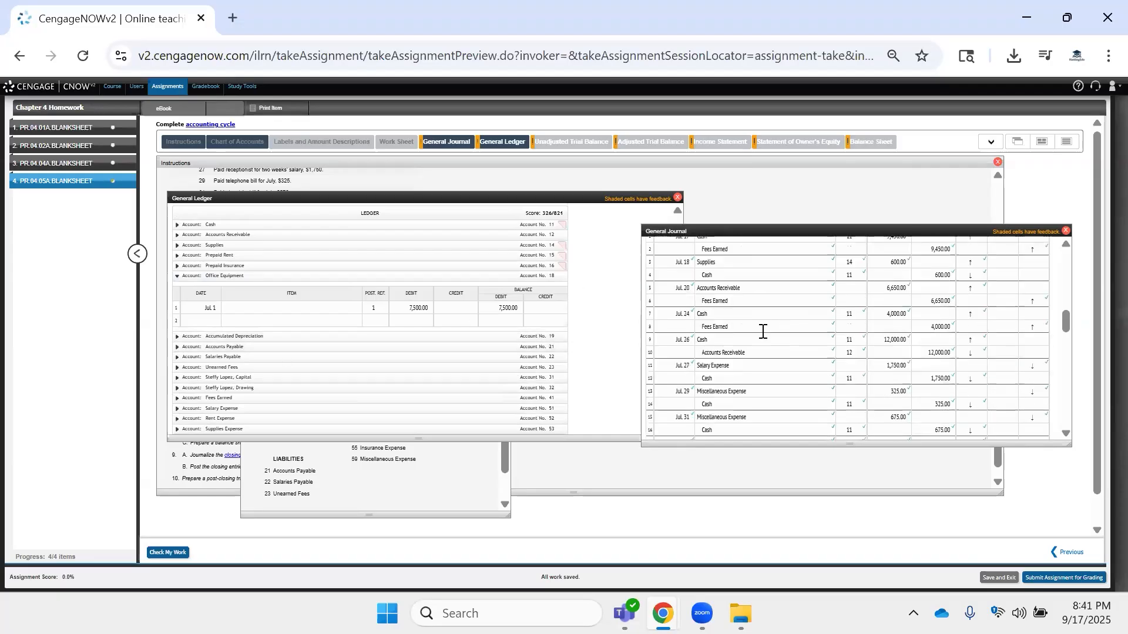
scroll(769, 339, down, 2)
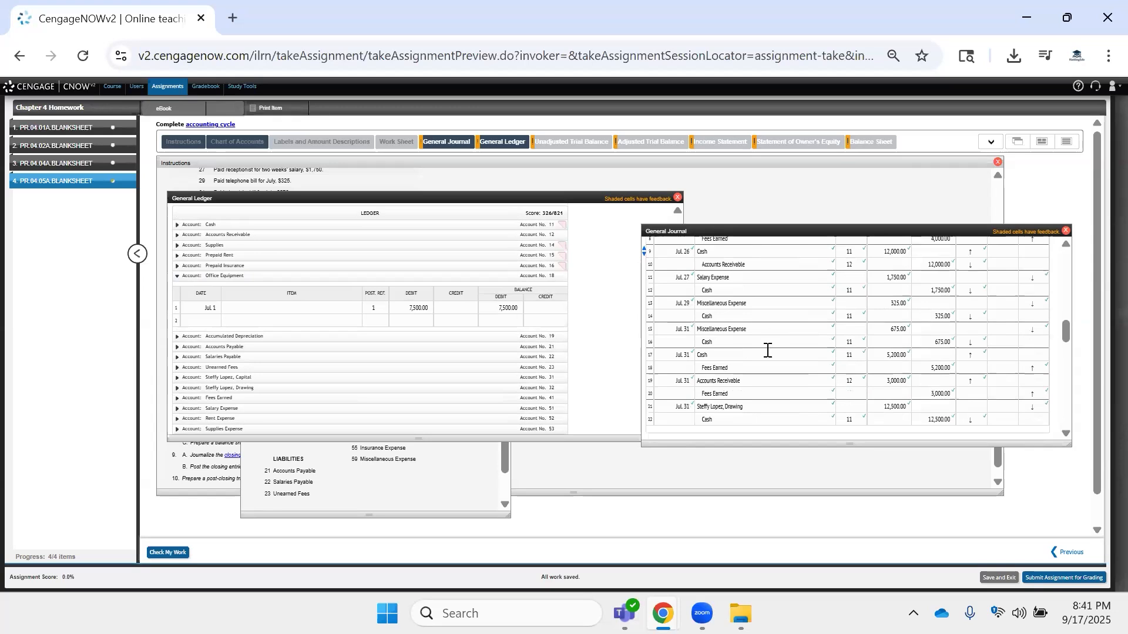
scroll(767, 350, down, 2)
scroll(767, 350, up, 6)
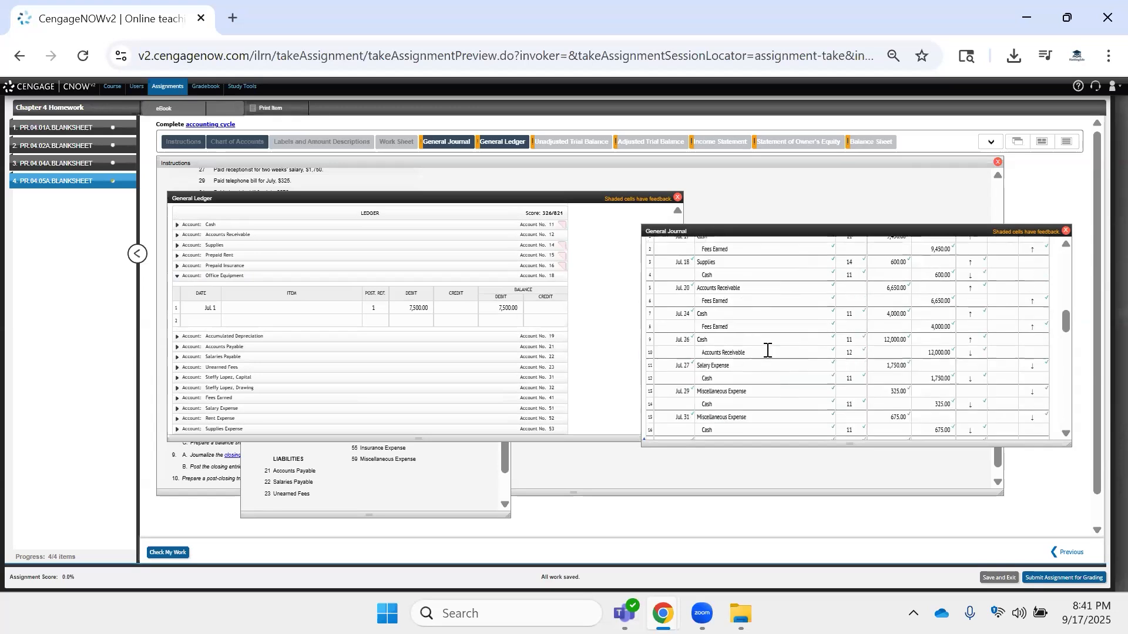
scroll(767, 350, up, 8)
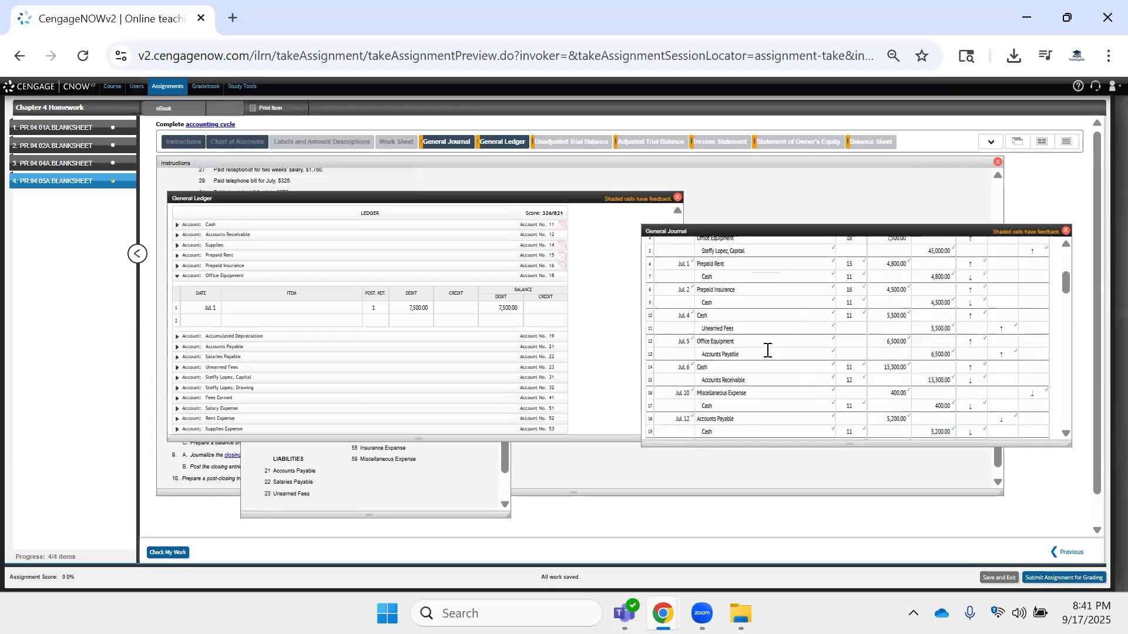
scroll(772, 398, up, 3)
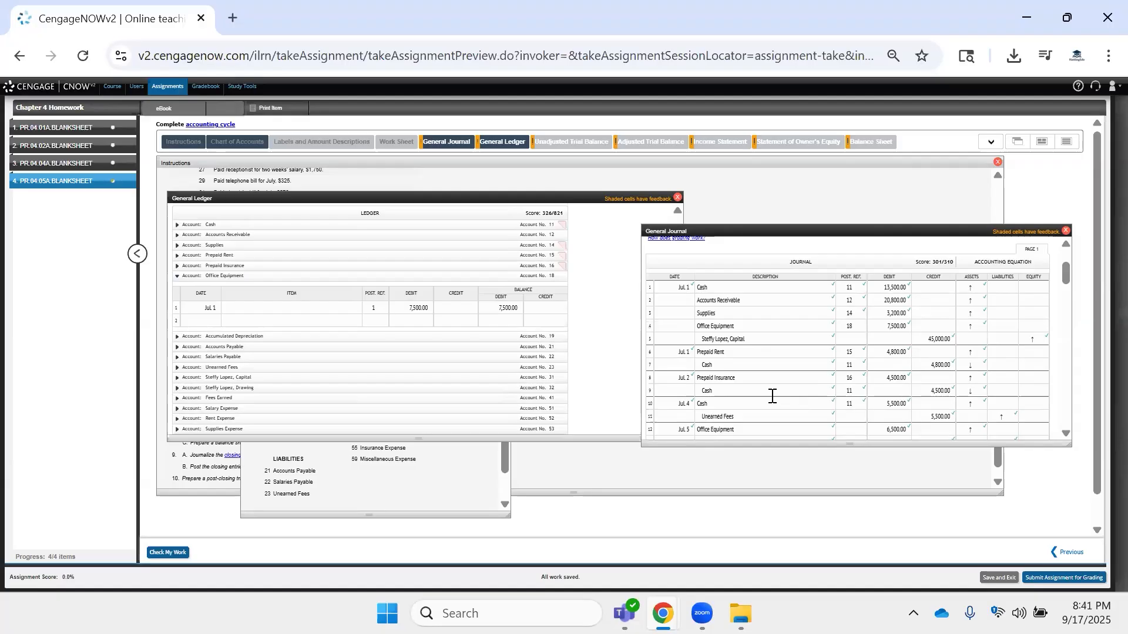
scroll(772, 396, down, 3)
click(853, 341)
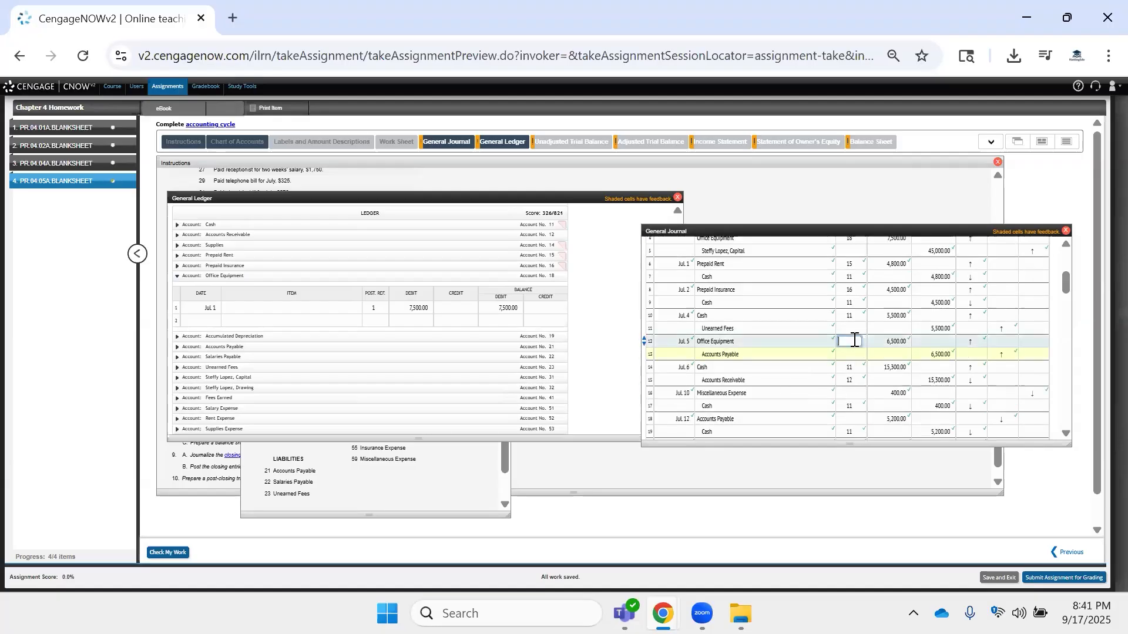
text(19)
key(BackSpace)
text(8)
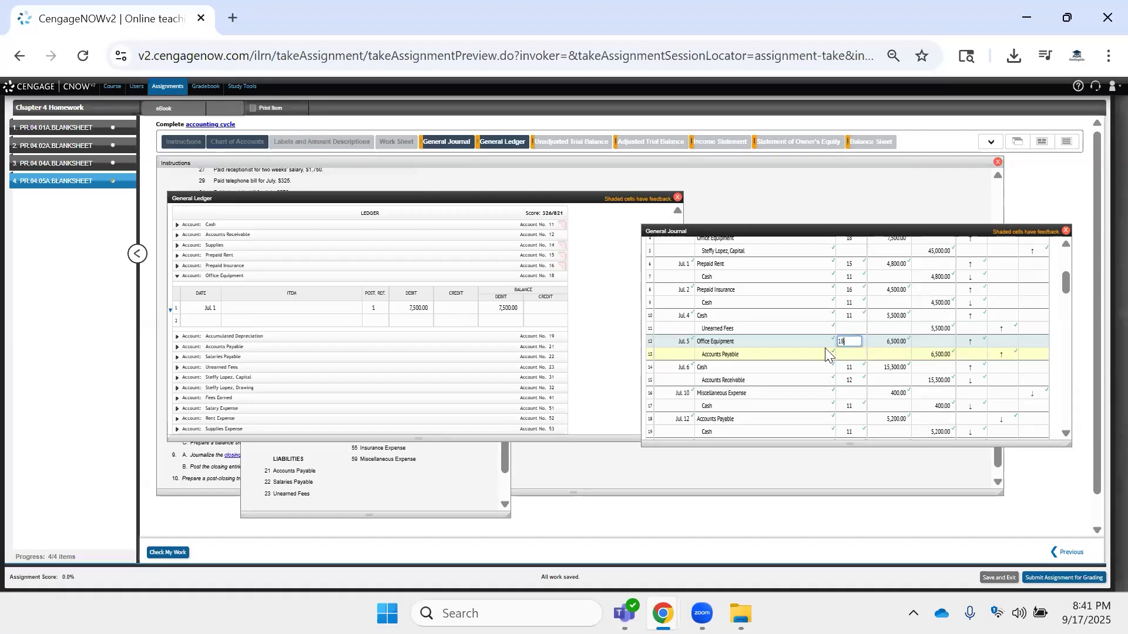
scroll(825, 348, up, 3)
scroll(825, 349, down, 3)
Post the second Office Equipment ledger line with date Jul 5, posting reference 1, debit 6,500 and debit balance 14,000.
click(194, 320)
text(Jul 5)
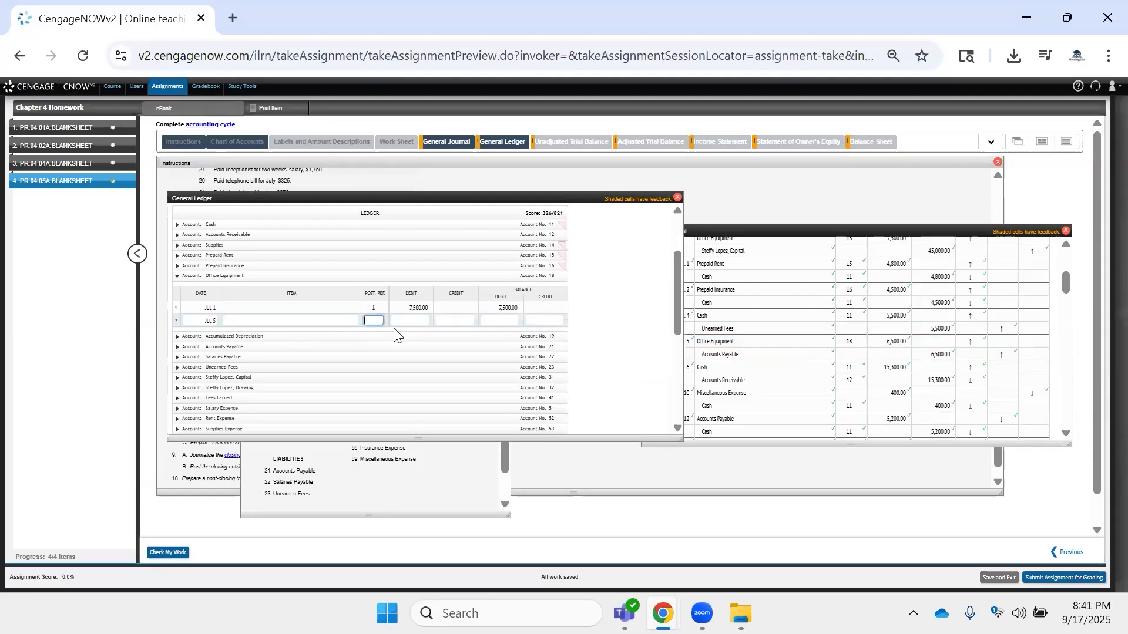
key(Tab)
text(1)
key(Tab)
key(Tab)
key(Tab)
text(14000)
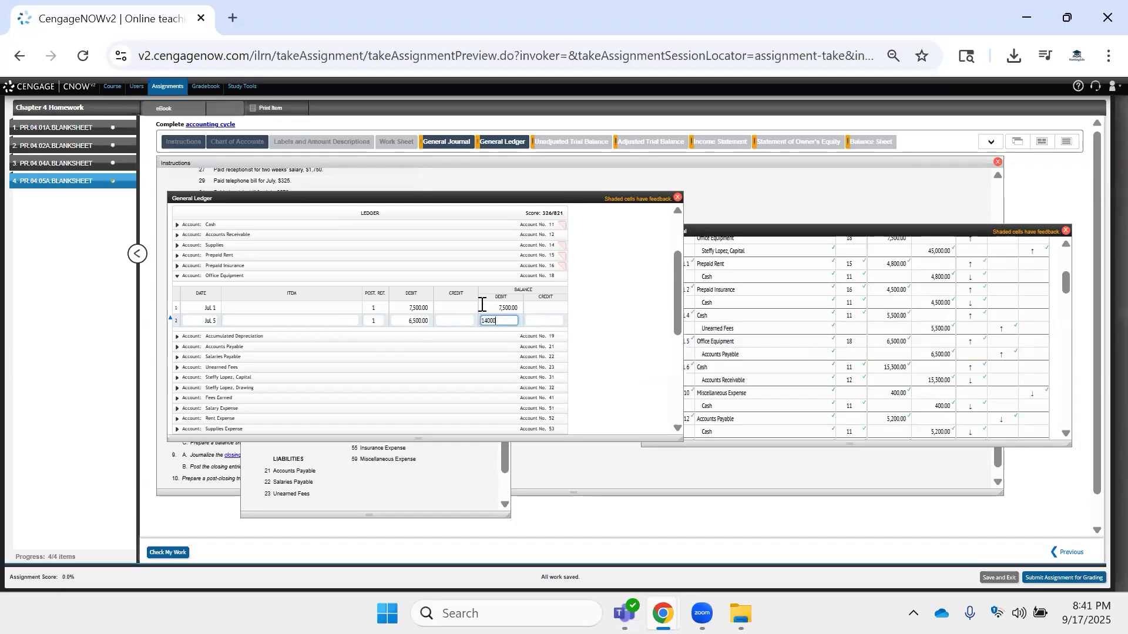
Review the Cash and Accumulated Depreciation ledger accounts, and check the work.
click(236, 339)
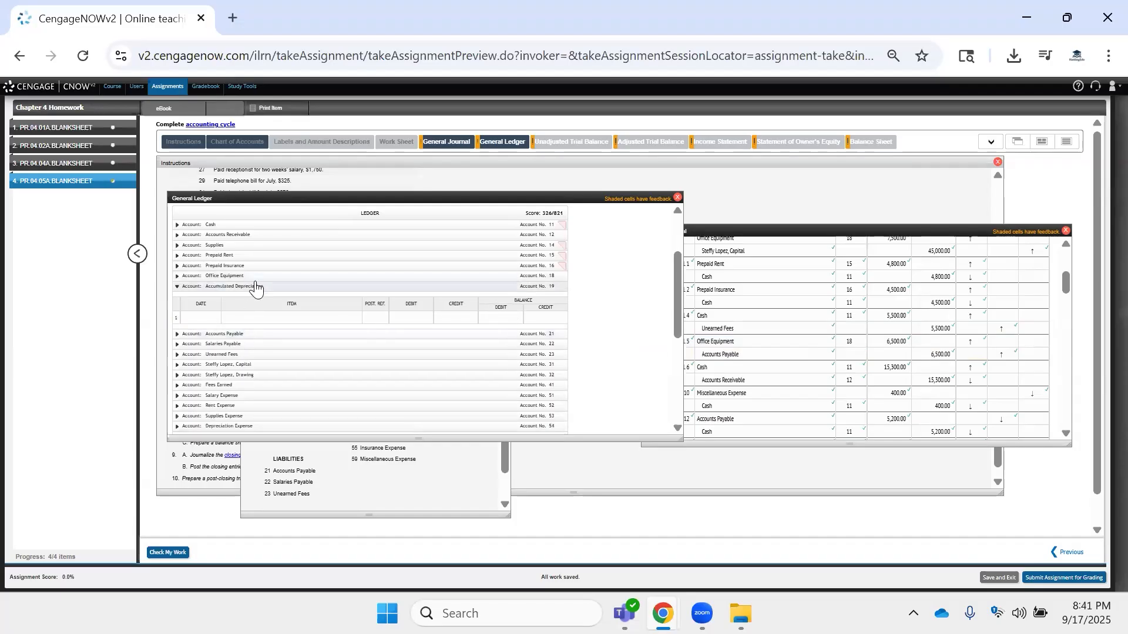
click(242, 235)
click(242, 234)
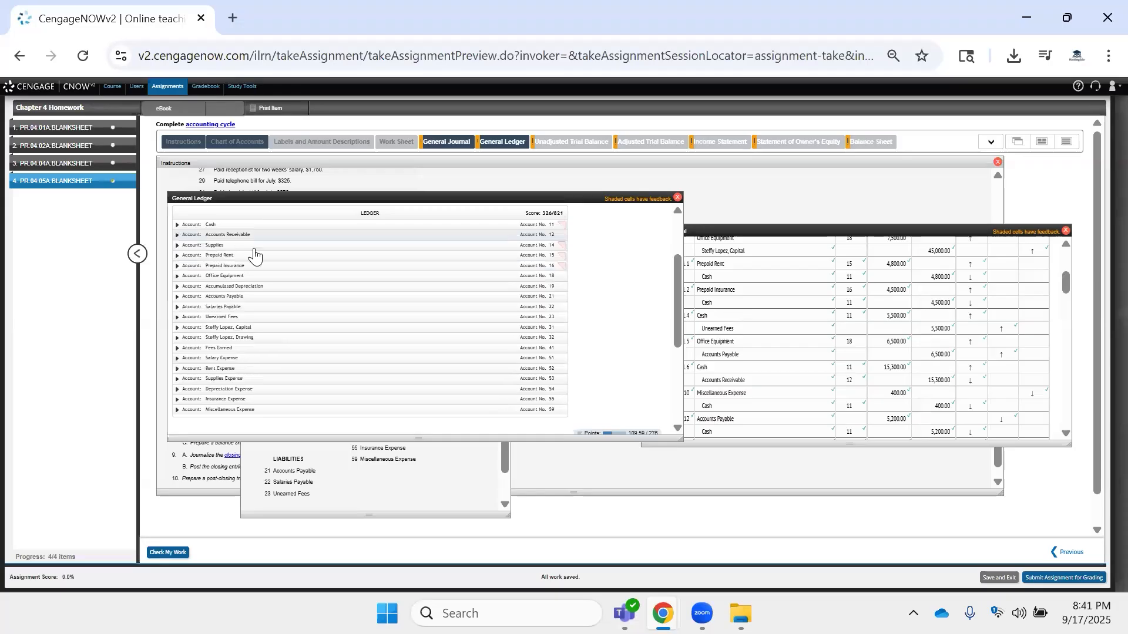
click(249, 226)
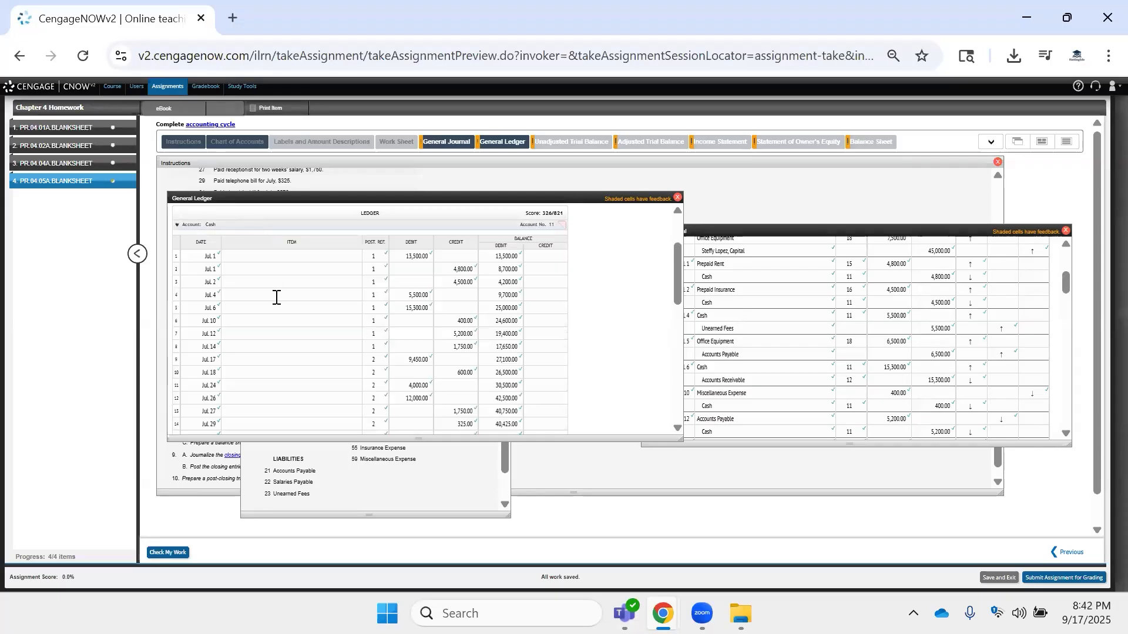
scroll(276, 297, down, 3)
scroll(276, 298, up, 3)
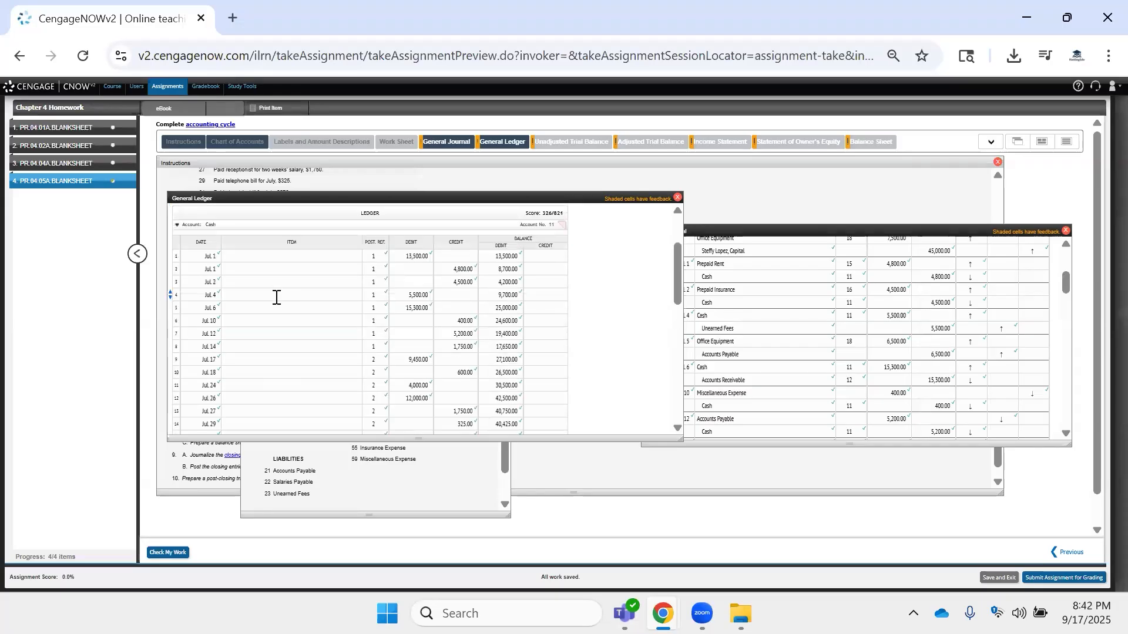
click(292, 226)
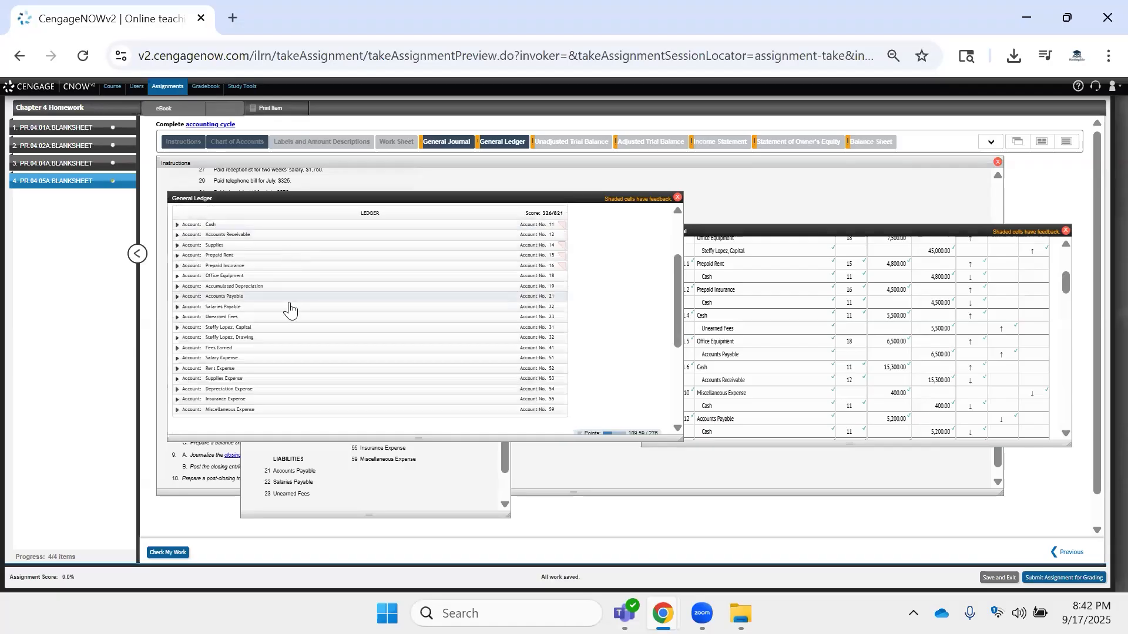
click(222, 287)
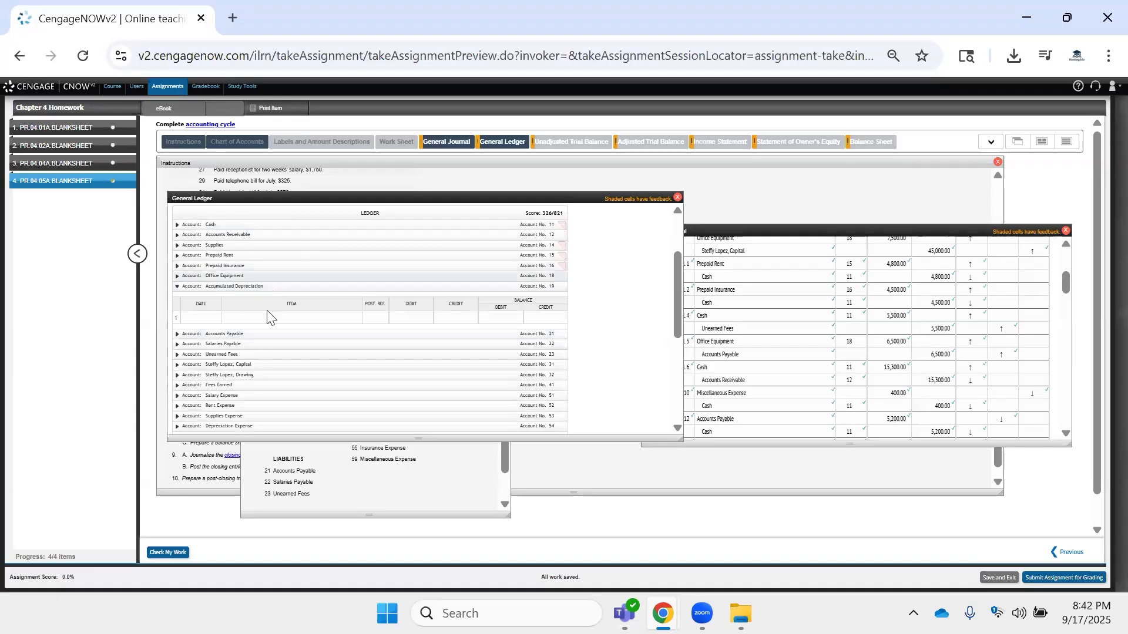
click(168, 556)
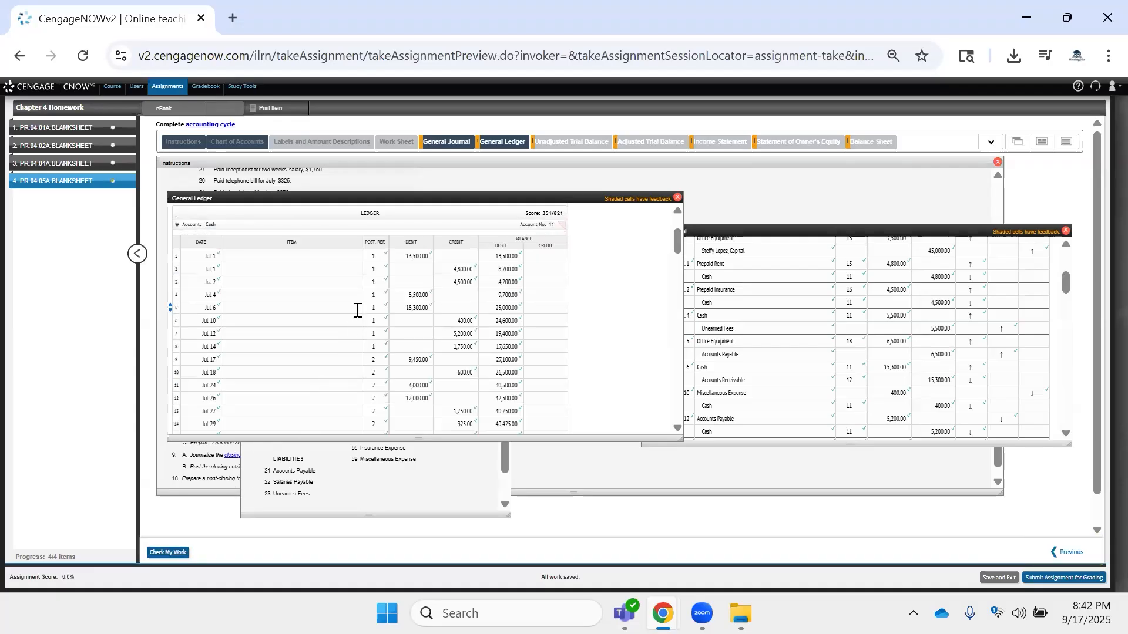
Open the Accounts Payable ledger account in place of Cash and look for its entries in the General Journal.
click(268, 226)
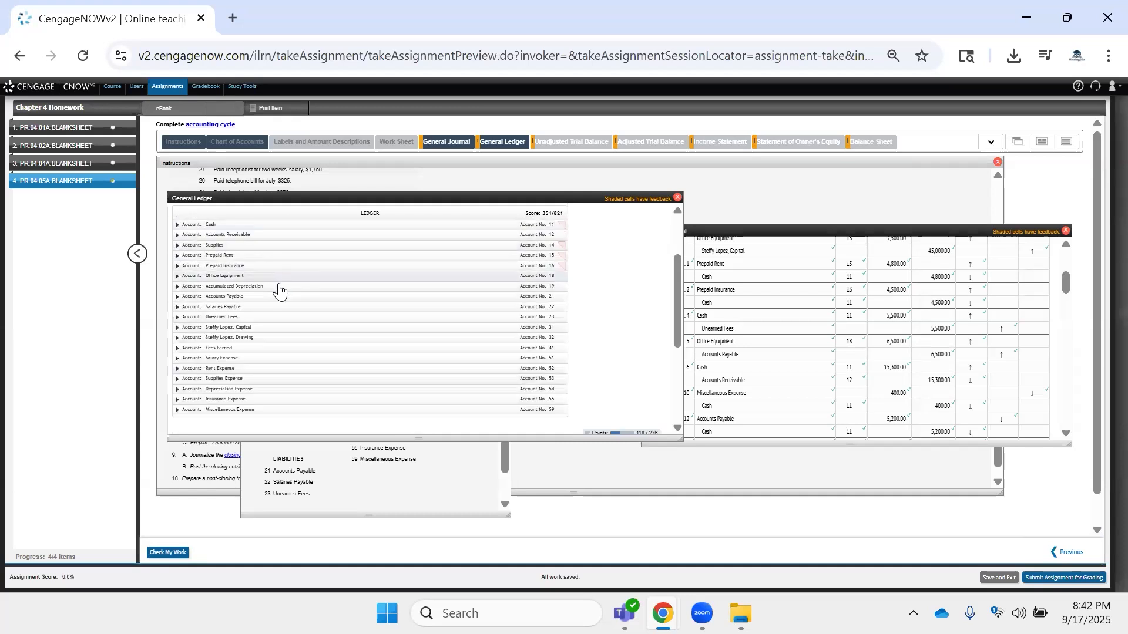
click(271, 297)
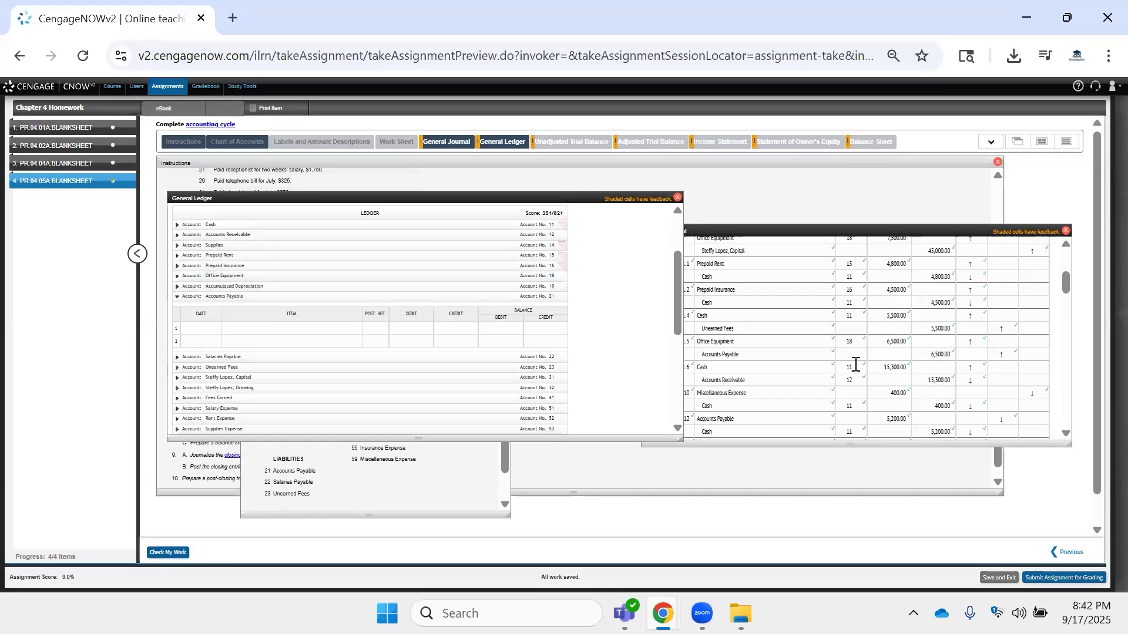
scroll(849, 361, down, 3)
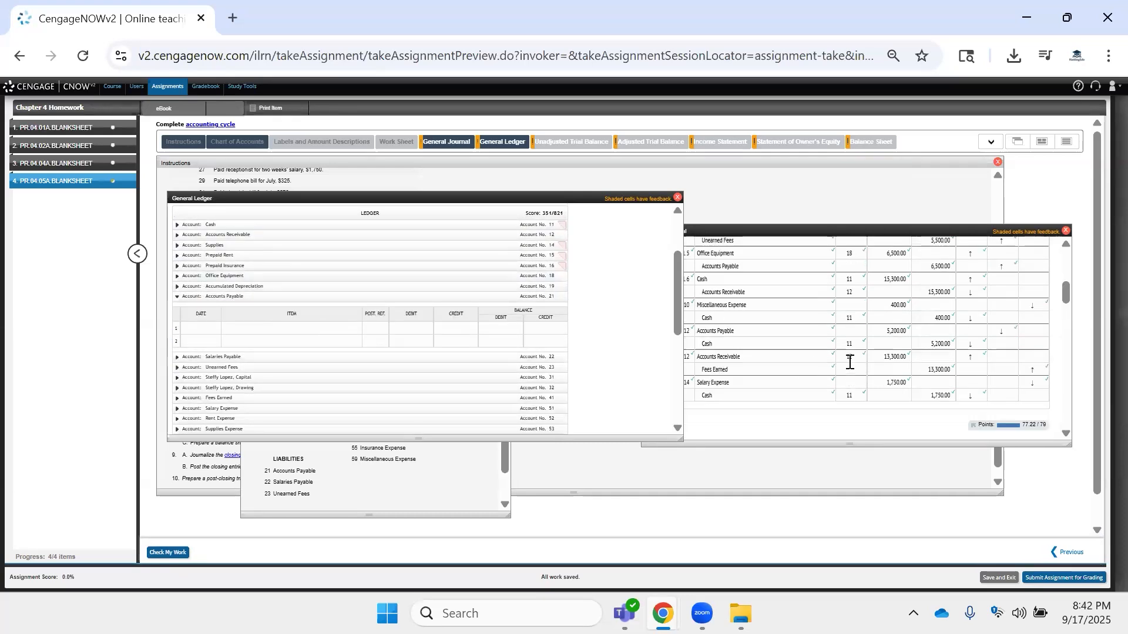
Review the postings in the Accounts Receivable and Cash ledger accounts.
click(266, 246)
click(265, 236)
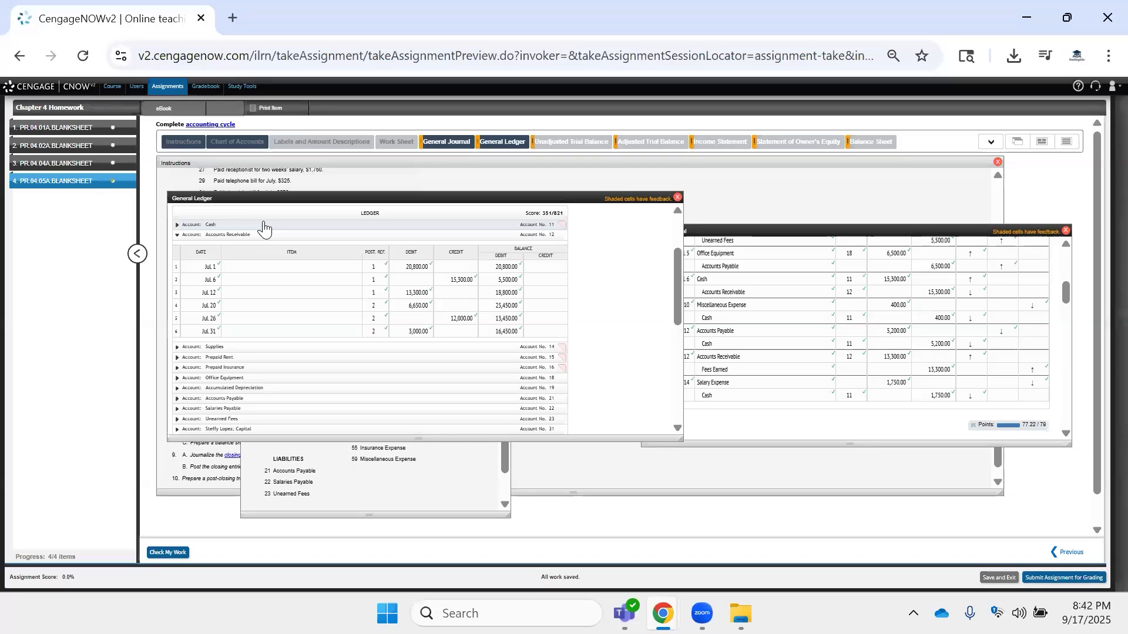
click(263, 226)
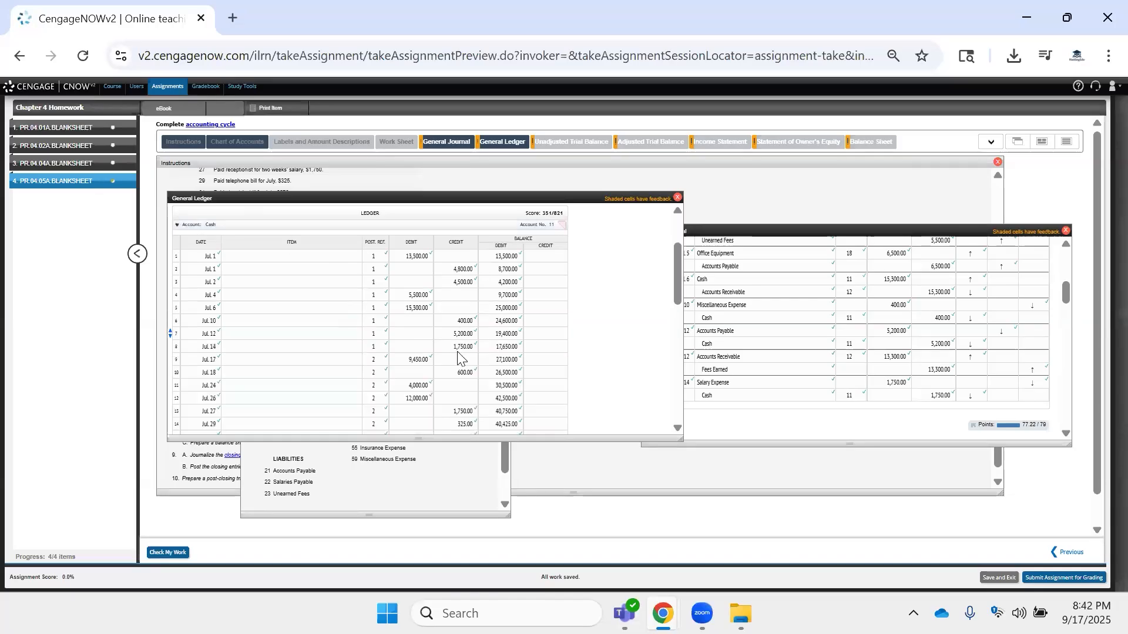
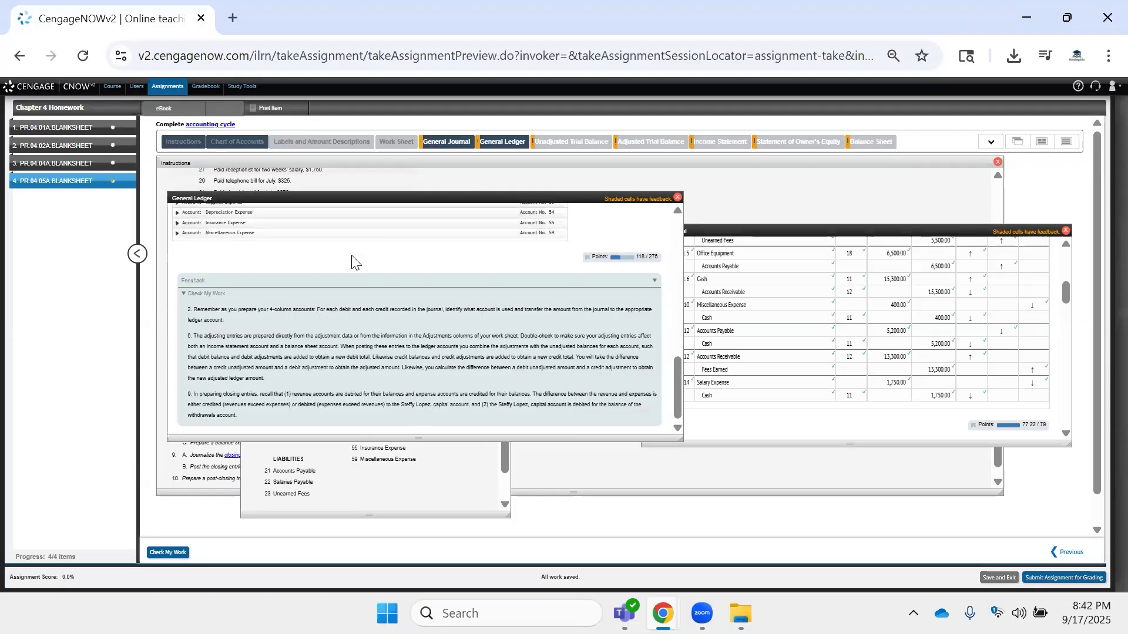
scroll(335, 258, down, 5)
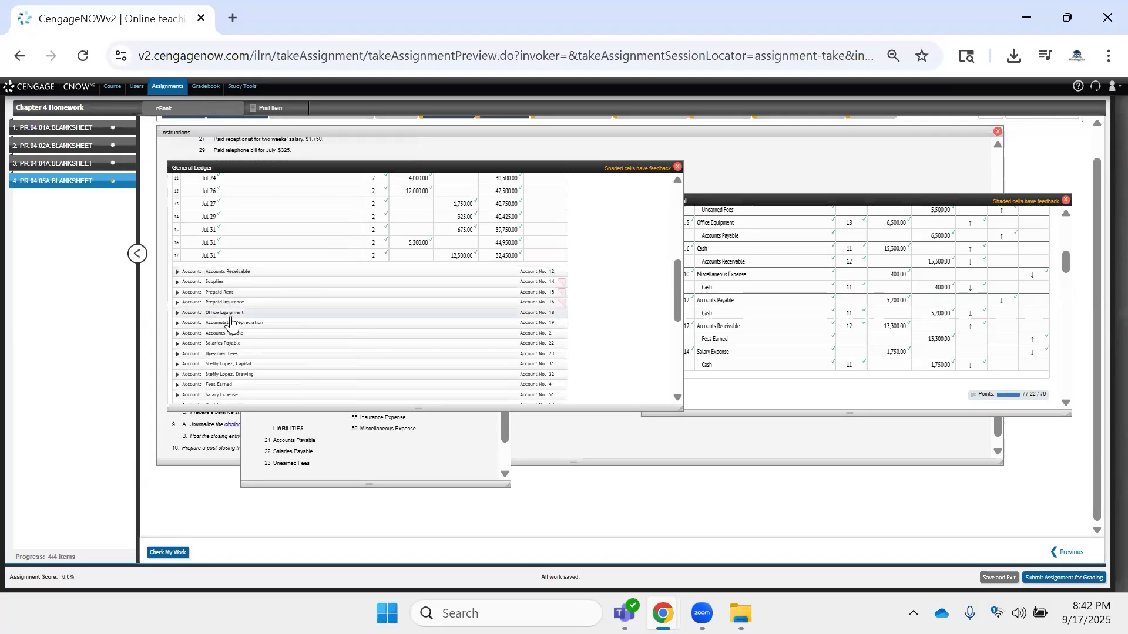
Reopen the Accounts Payable ledger account in place of Cash and examine journal page 1 for entries that affect it.
scroll(290, 335, down, 3)
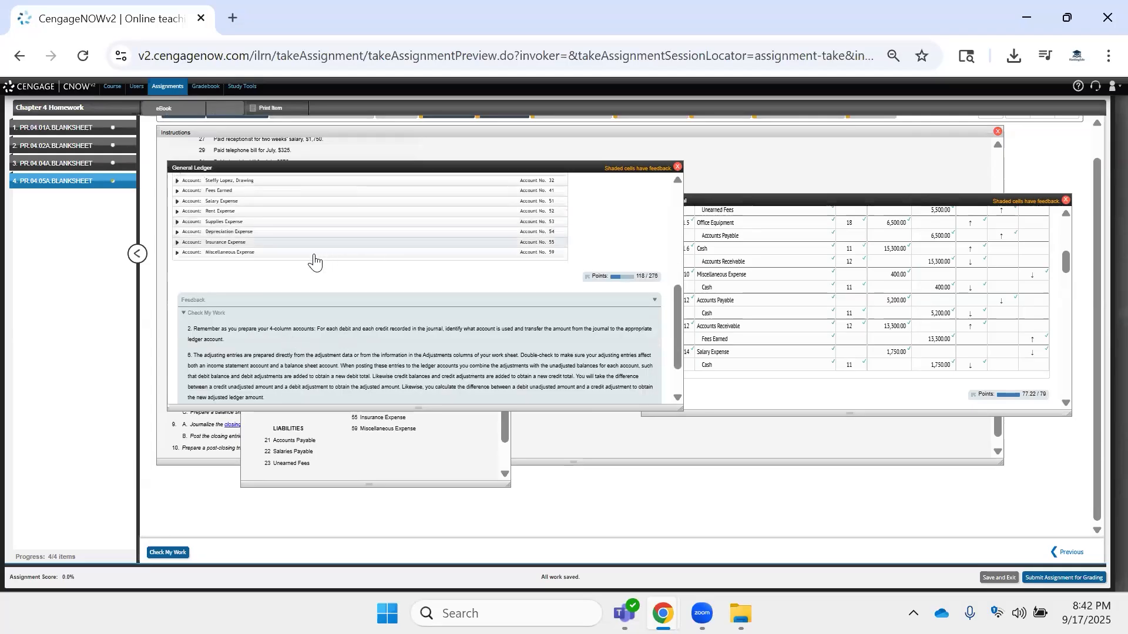
scroll(312, 259, up, 10)
scroll(890, 317, up, 10)
scroll(890, 318, down, 3)
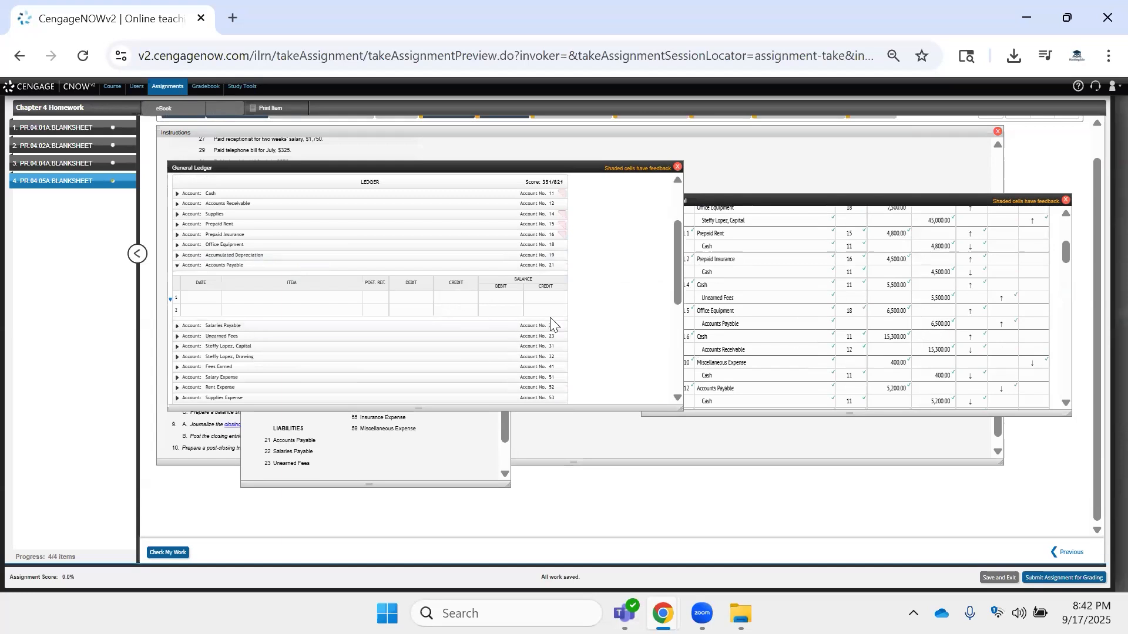
scroll(778, 326, up, 2)
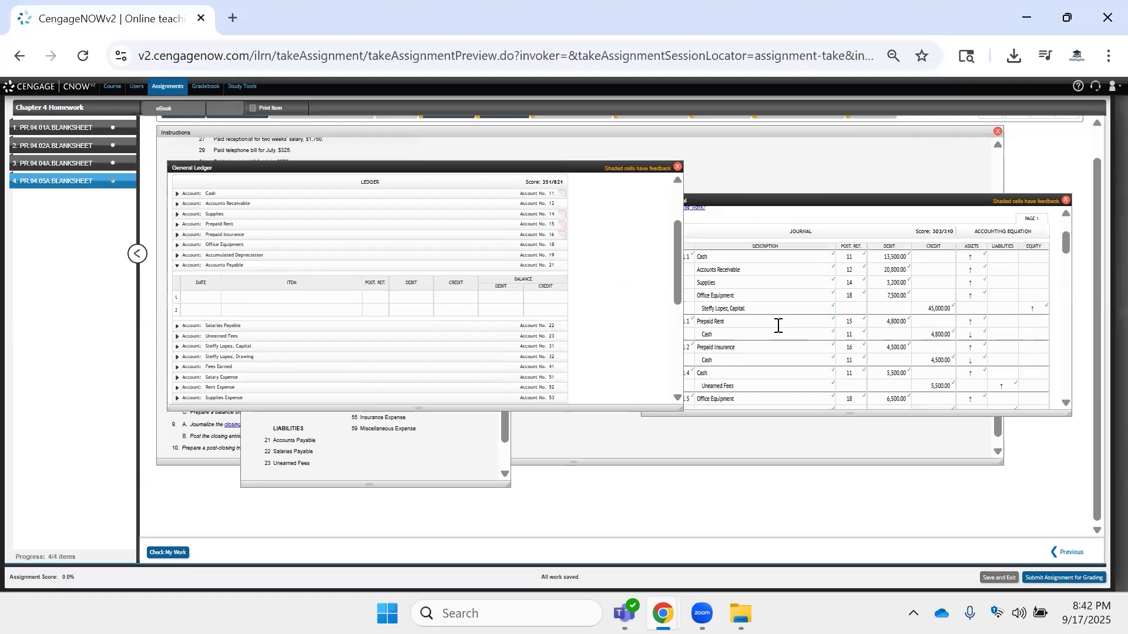
scroll(778, 325, down, 2)
scroll(778, 325, down, 2)
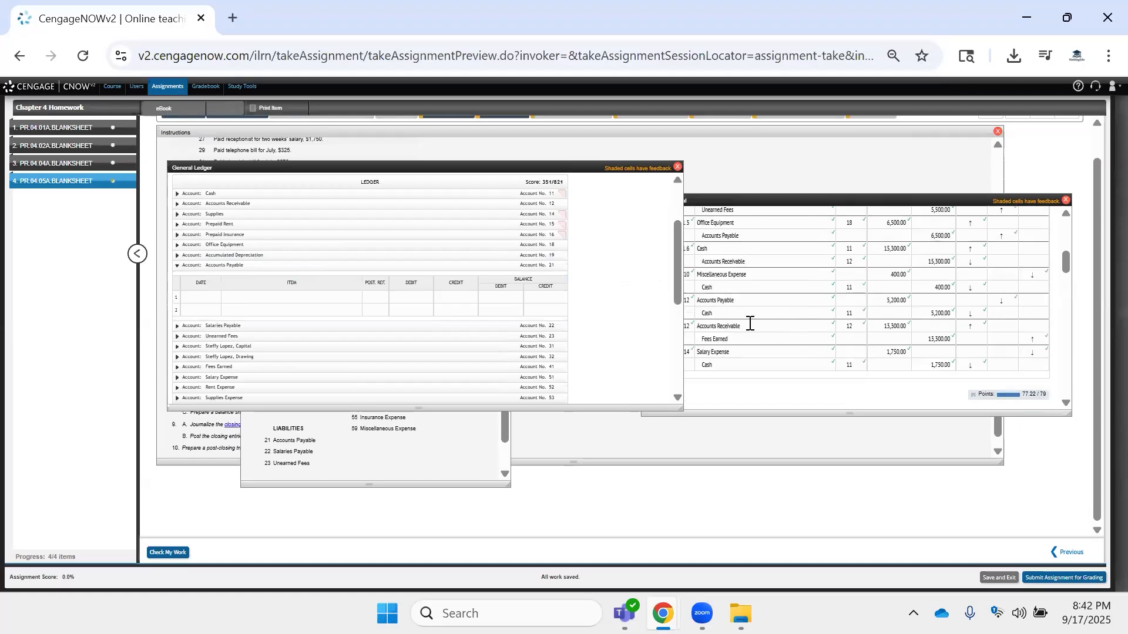
scroll(759, 348, up, 2)
scroll(784, 307, up, 2)
scroll(800, 310, down, 2)
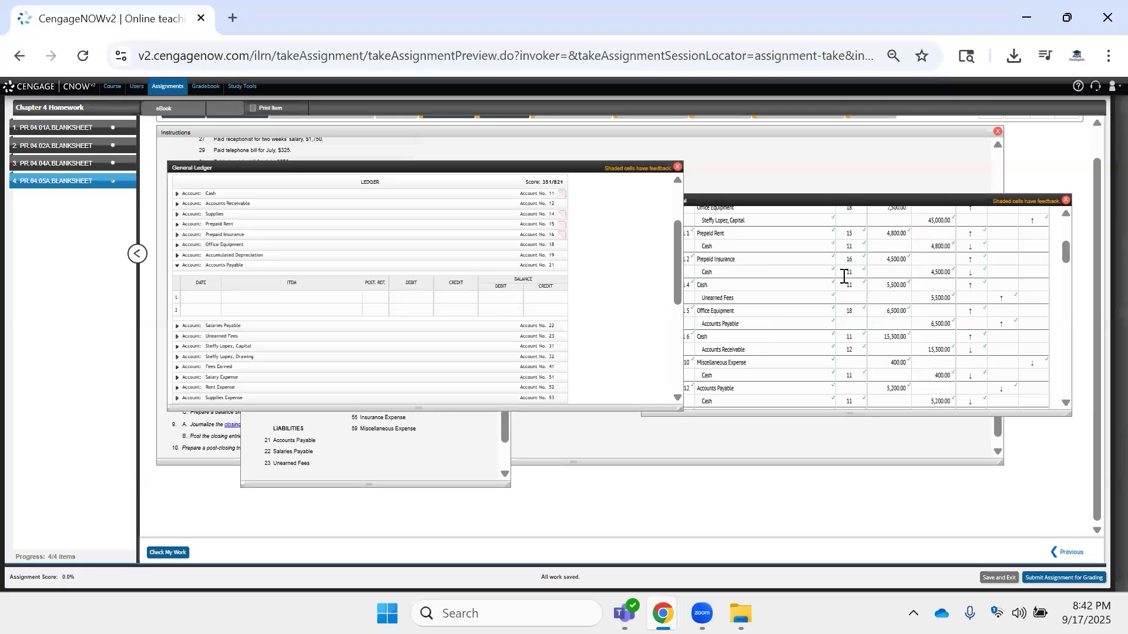
Post the first Accounts Payable ledger line with date Jul 5, posting reference 1, credit 6,500 and credit balance 6,500.
click(453, 295)
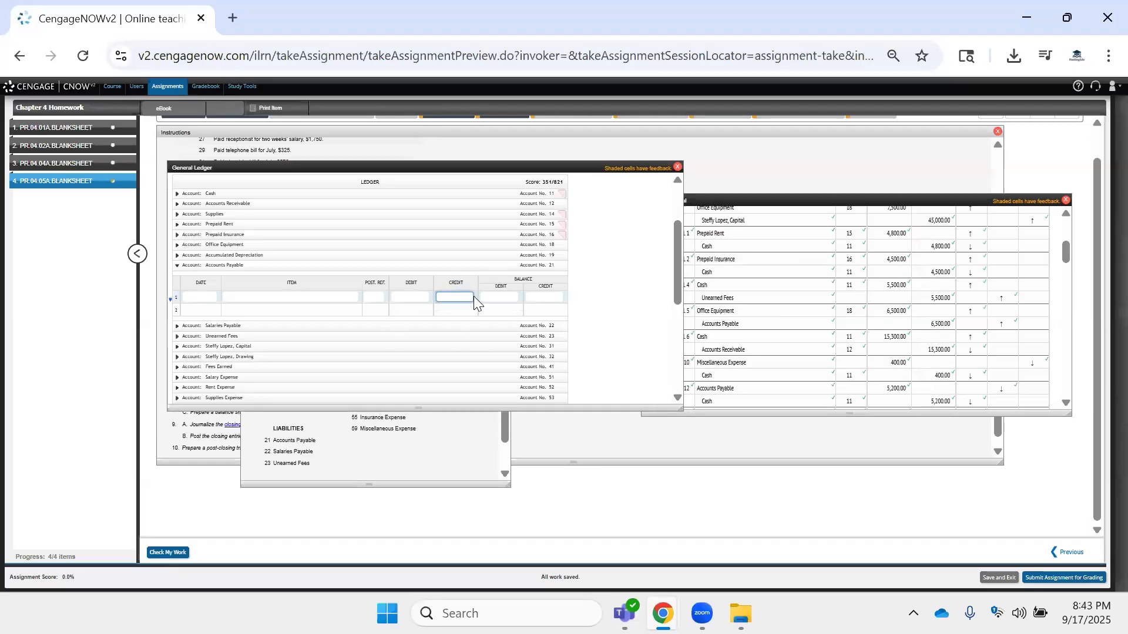
text(6,500)
click(496, 296)
click(542, 295)
text(6,500)
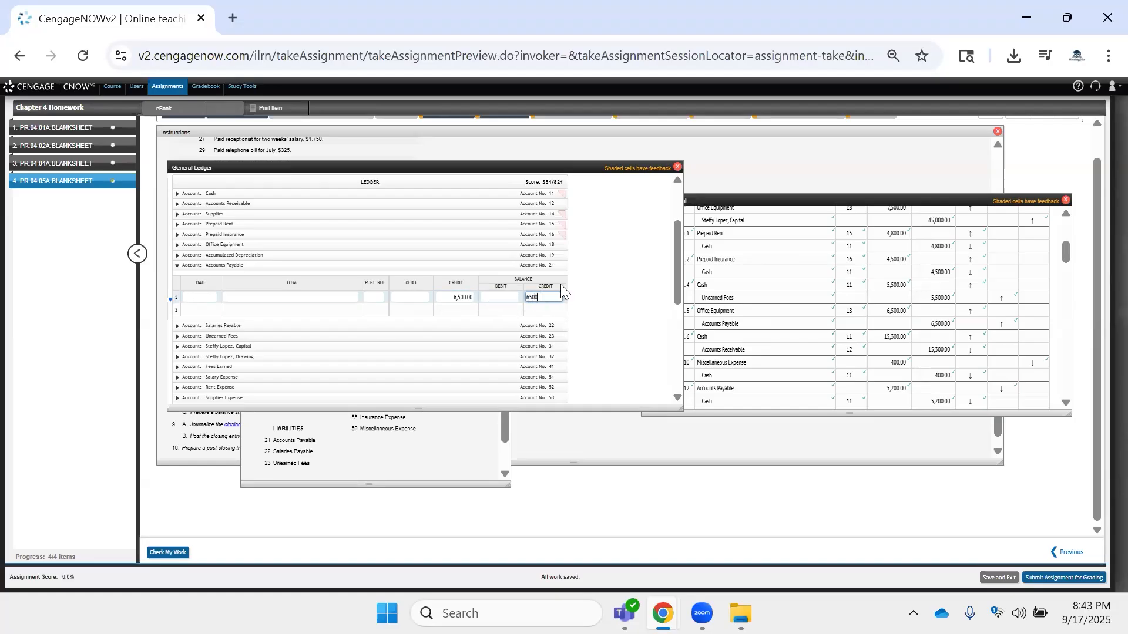
click(202, 296)
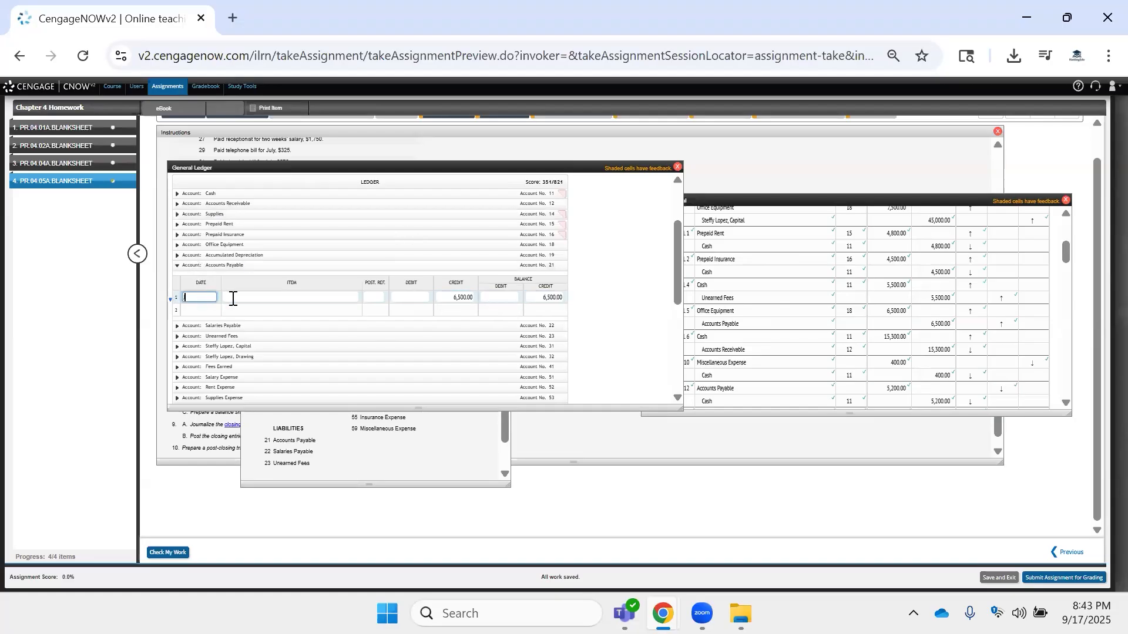
text(Jul. 5)
click(379, 297)
text(1)
key(Tab)
Post the second Accounts Payable line with date Jul 12, posting reference 1, debit 5,200 and credit balance 1,300, and check the work.
scroll(780, 327, down, 3)
scroll(780, 328, down, 5)
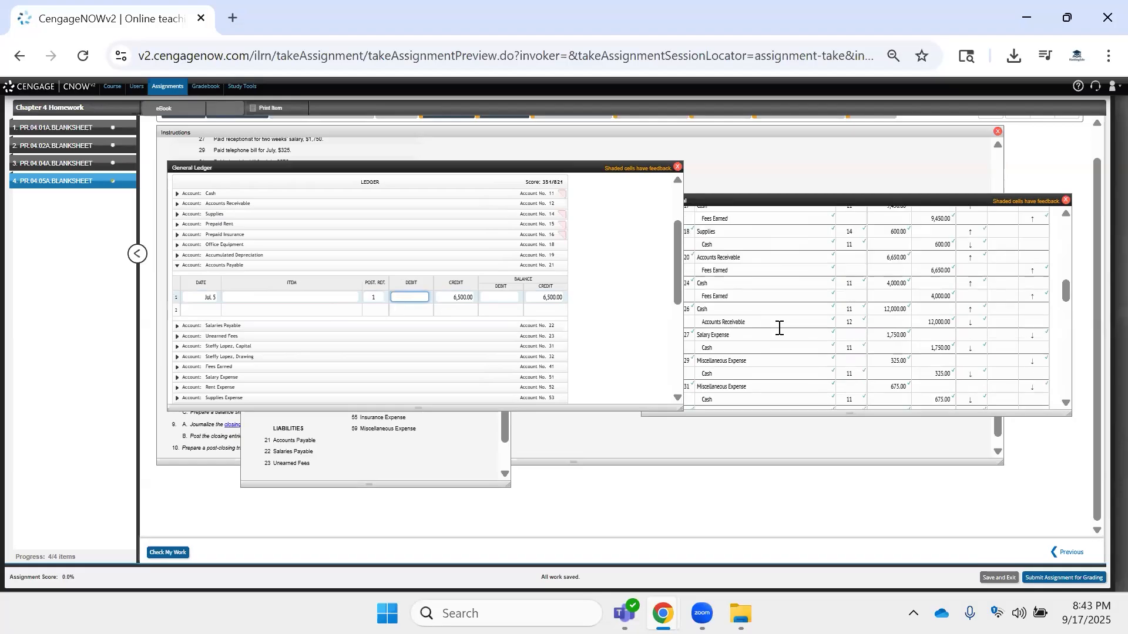
scroll(779, 328, up, 5)
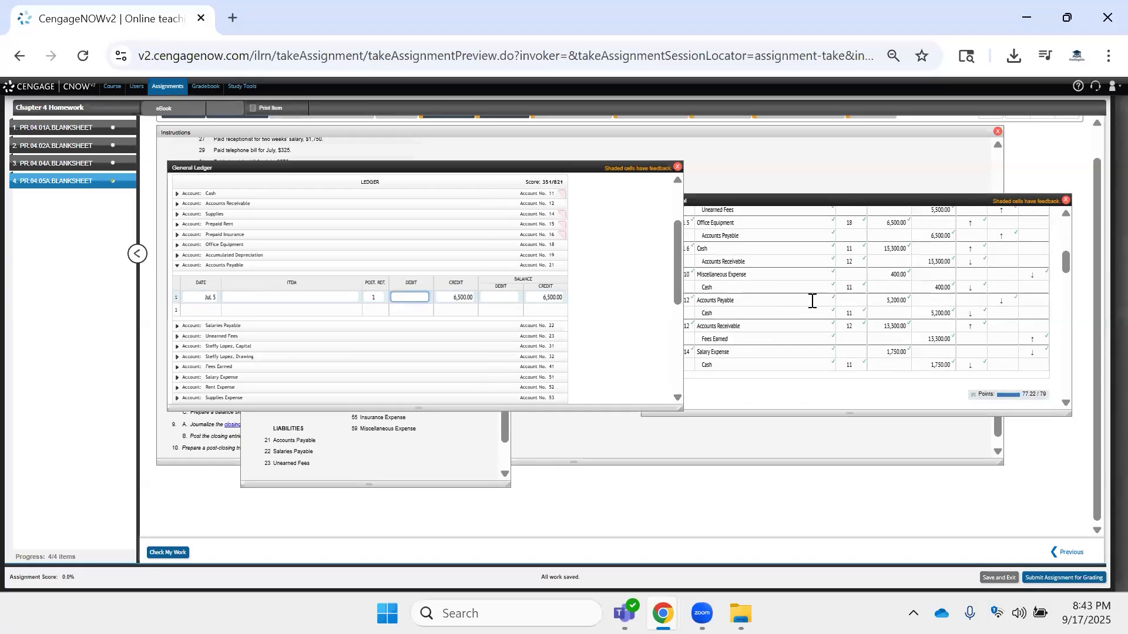
click(812, 301)
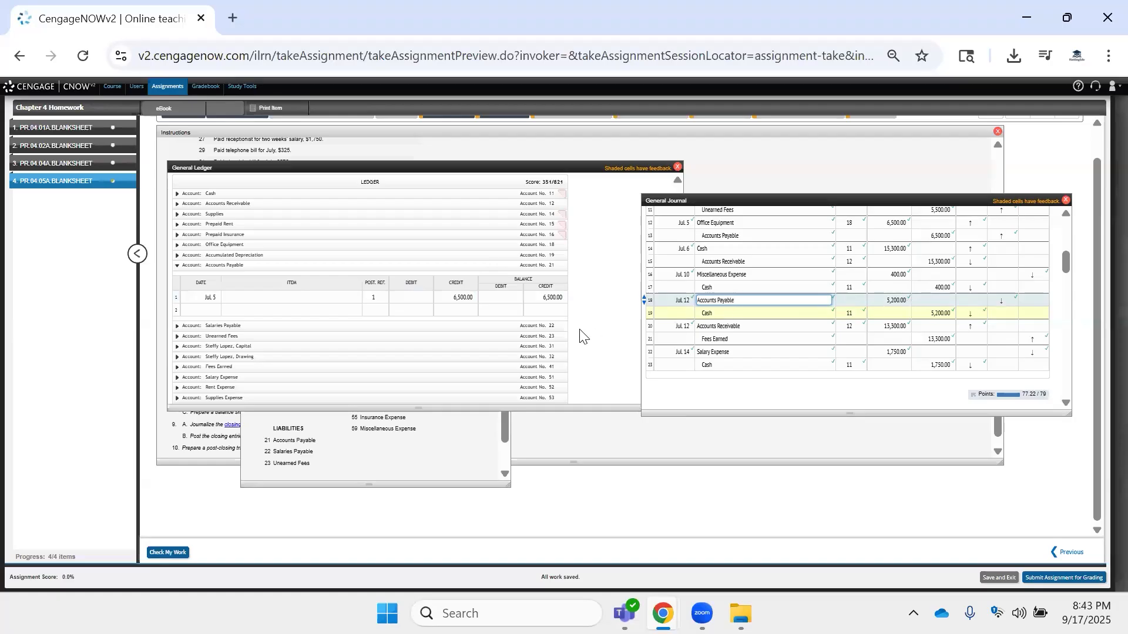
click(456, 308)
click(414, 310)
text(5200)
click(375, 311)
click(208, 305)
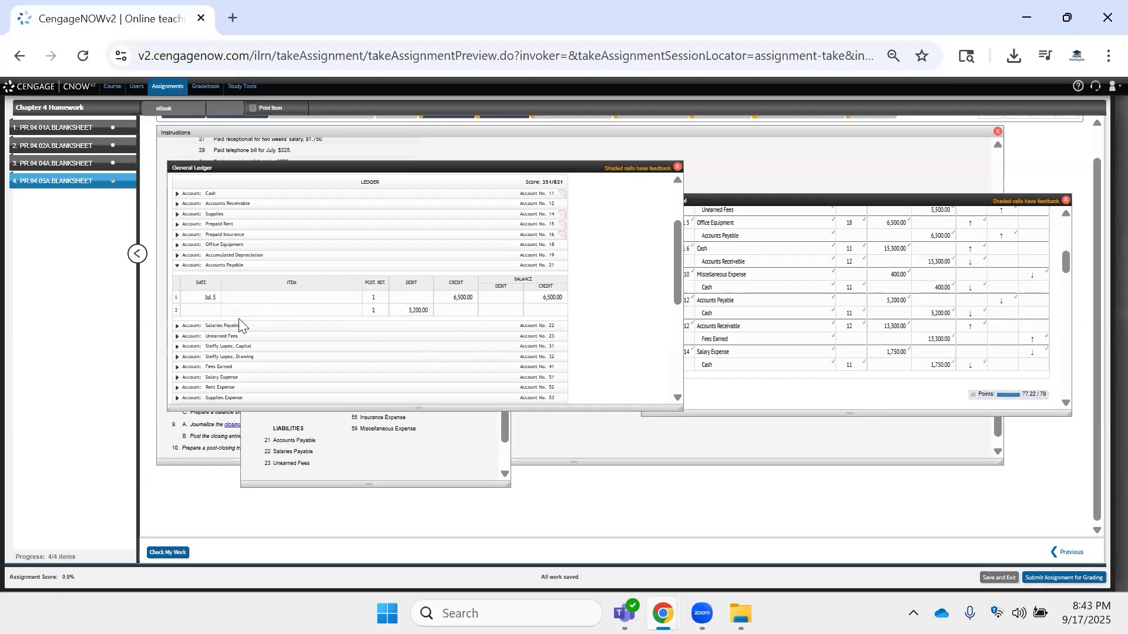
click(216, 309)
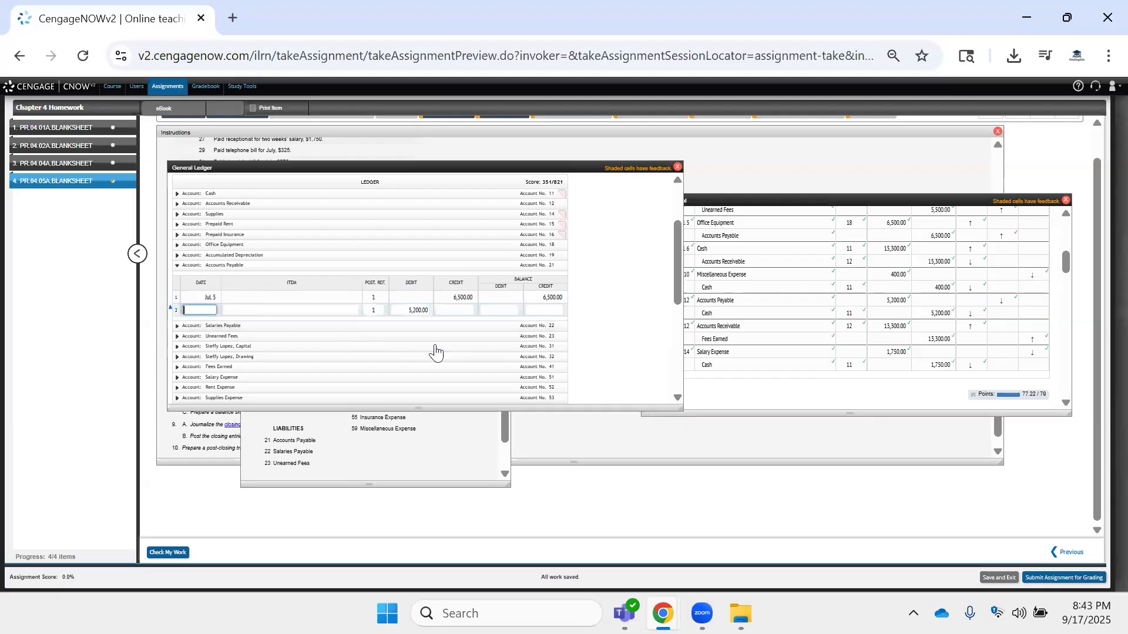
text(Jul. 12)
click(549, 309)
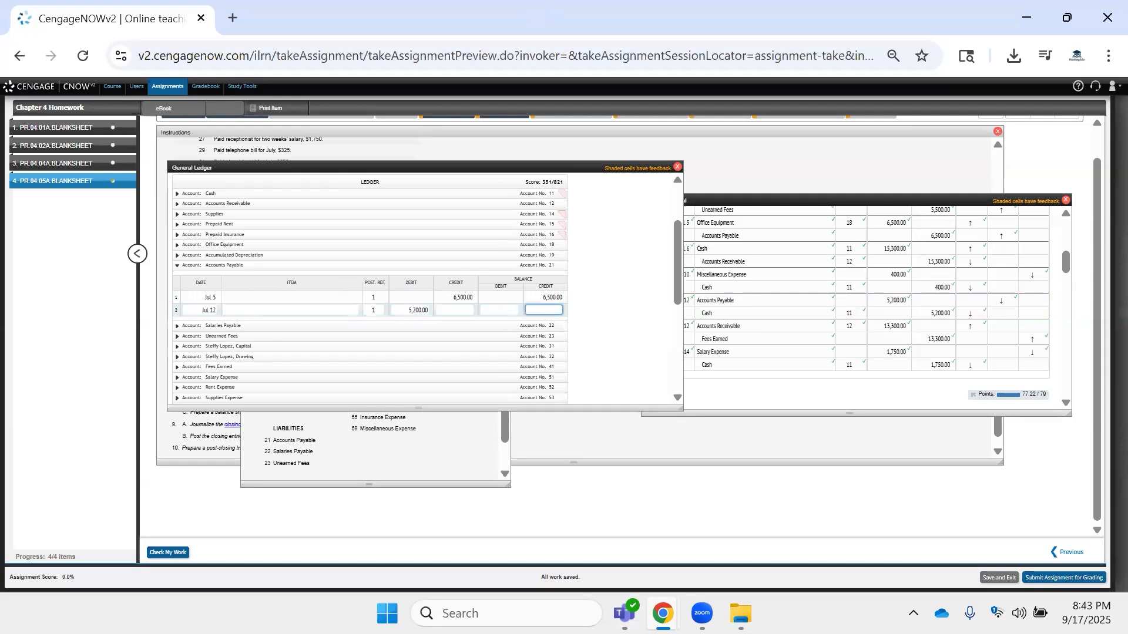
click(543, 311)
text(1300)
click(166, 552)
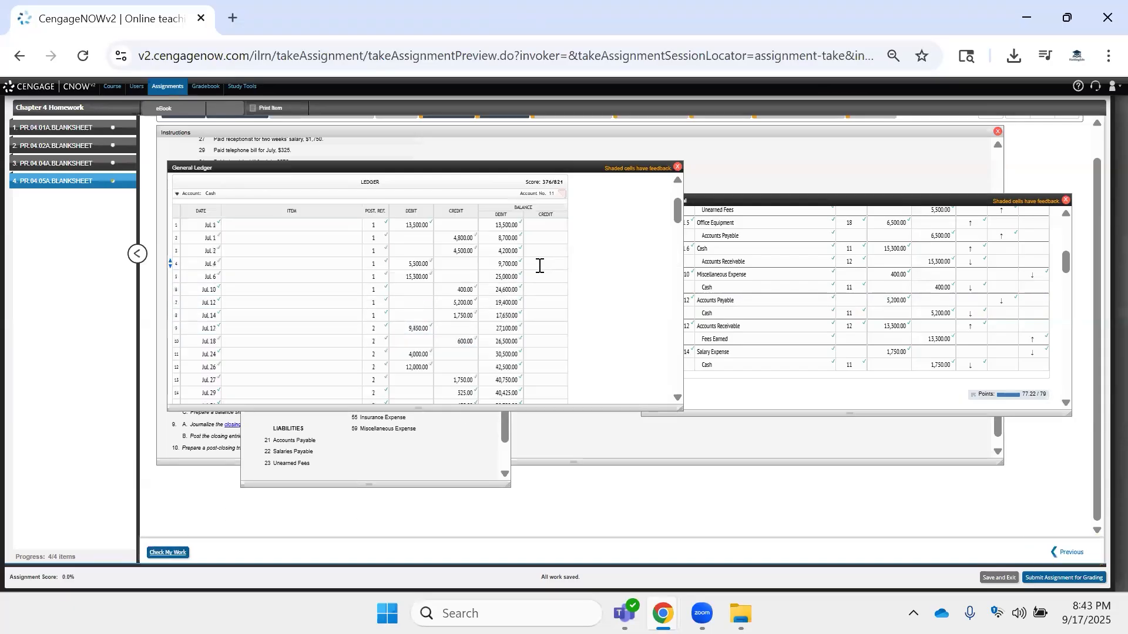
Open the Salaries Payable ledger account in place of Cash and look for its entries in the General Journal.
click(383, 284)
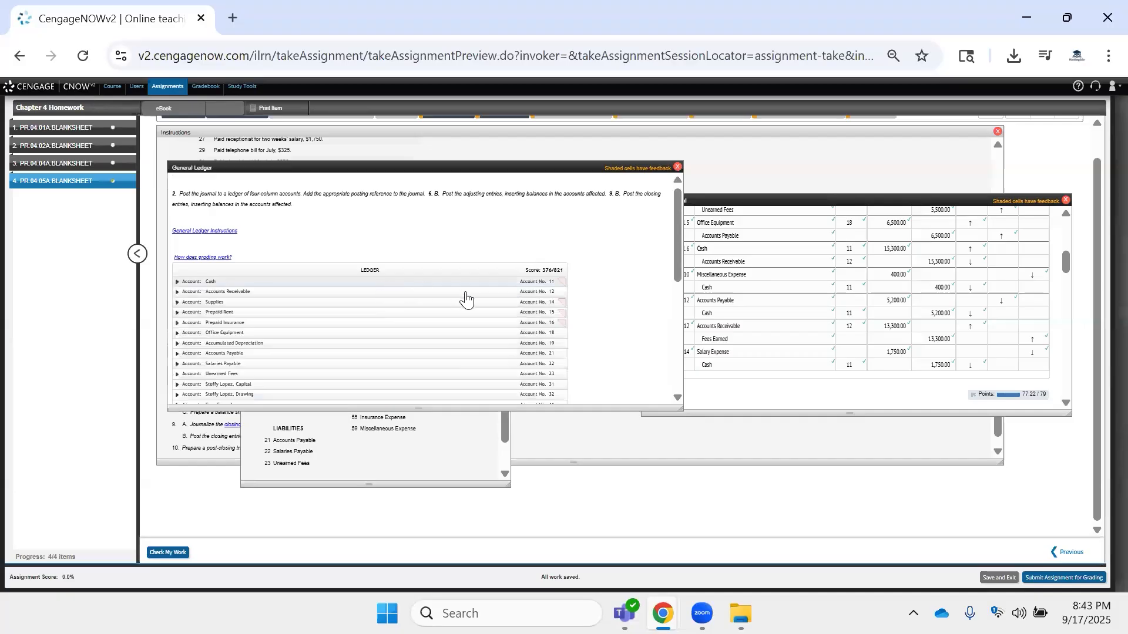
scroll(466, 297, down, 2)
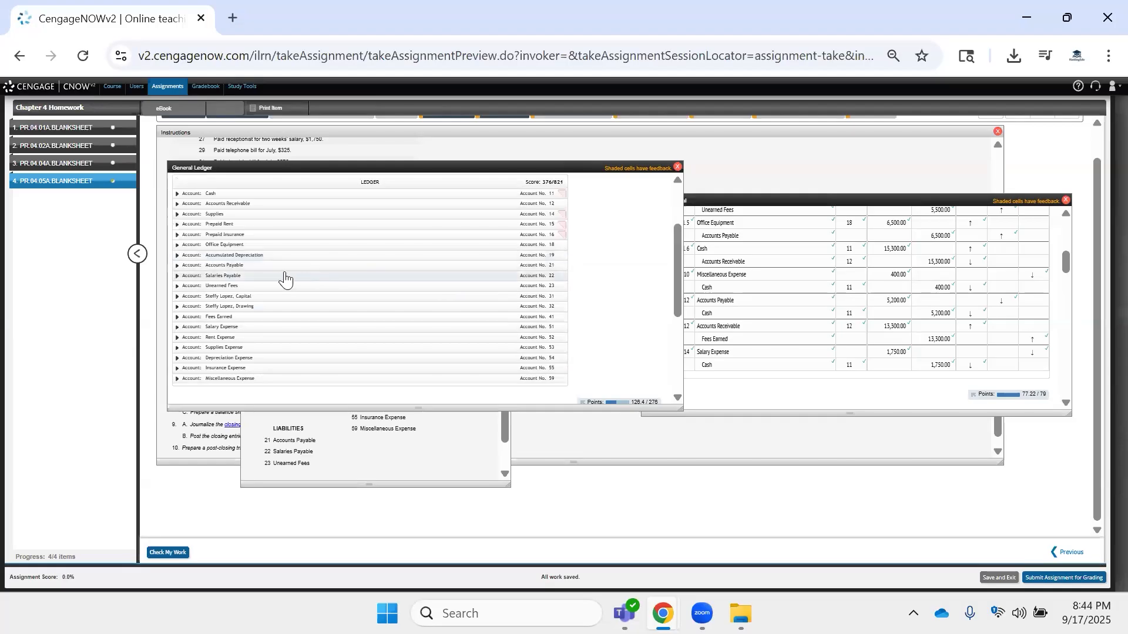
click(260, 277)
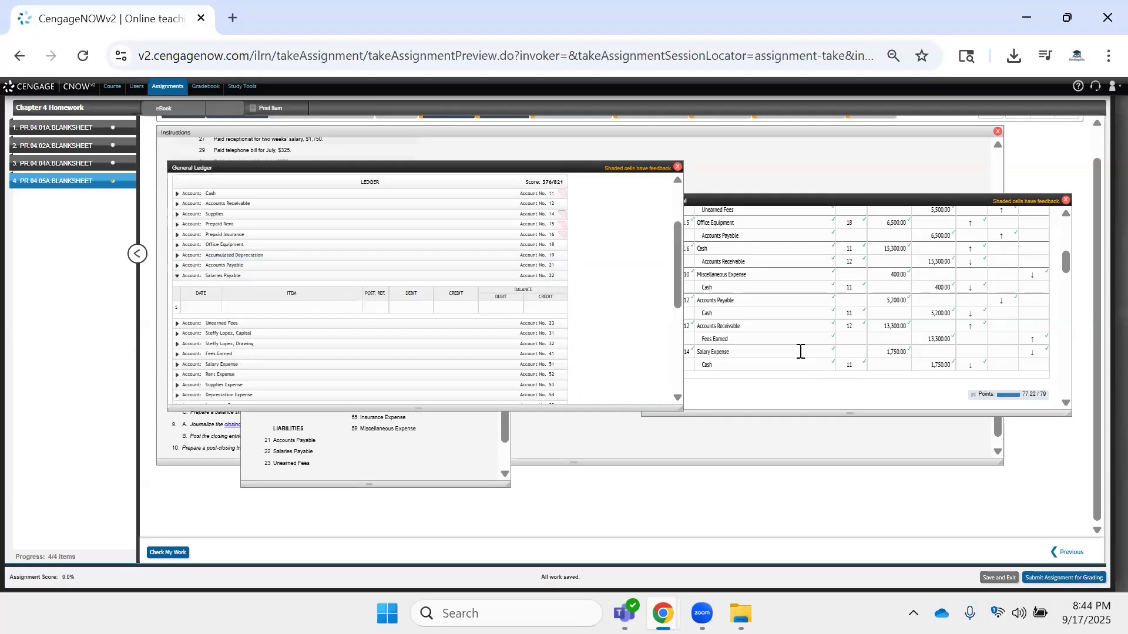
scroll(800, 351, down, 4)
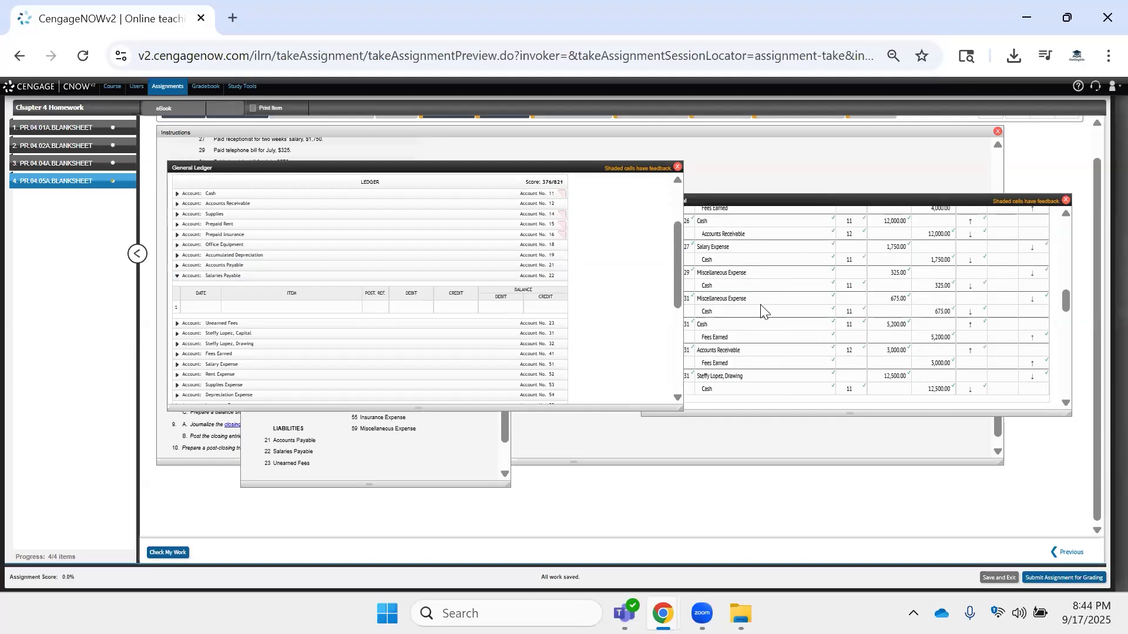
scroll(762, 310, down, 3)
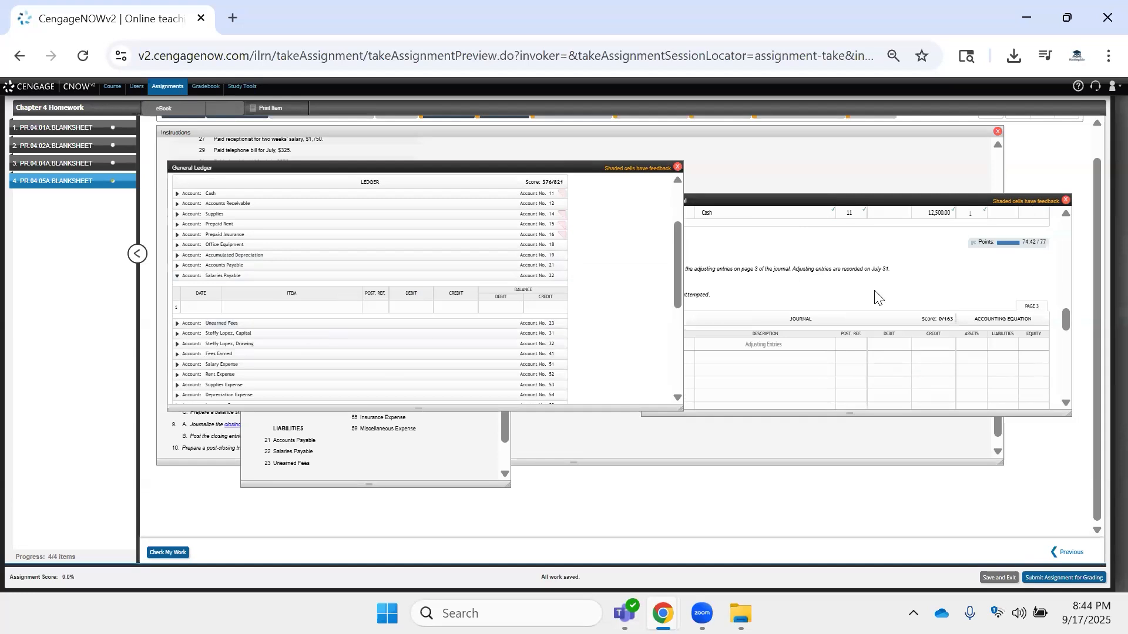
scroll(857, 317, up, 5)
scroll(856, 317, down, 5)
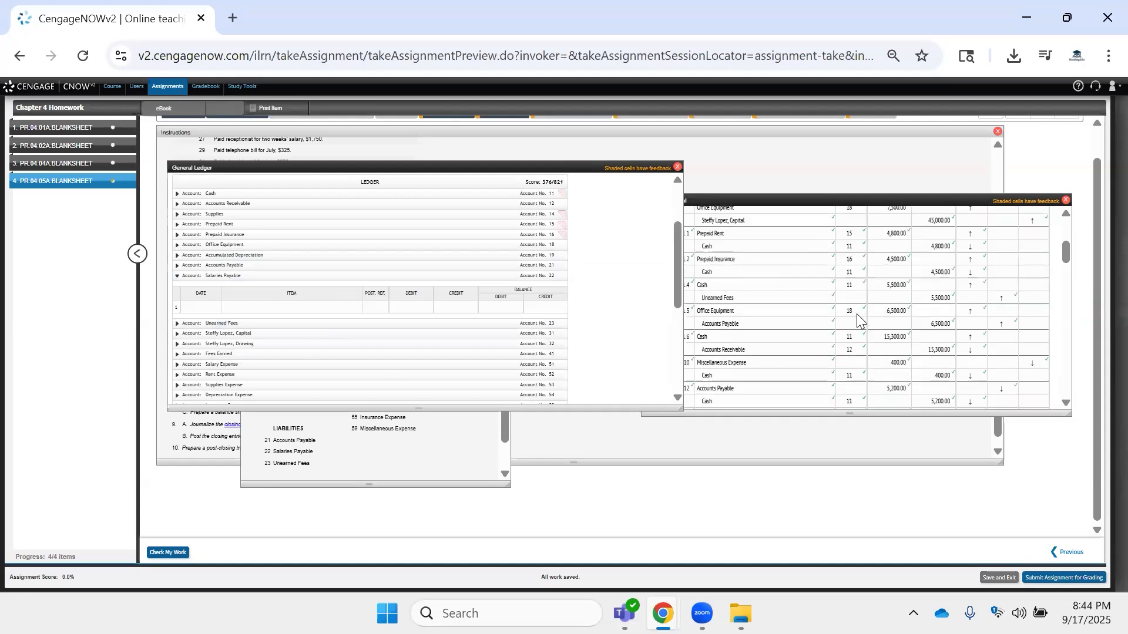
Set the posting reference to 21 on the Jul 5 and Jul 12 Accounts Payable lines of the General Journal.
scroll(842, 356, up, 2)
click(855, 324)
click(855, 325)
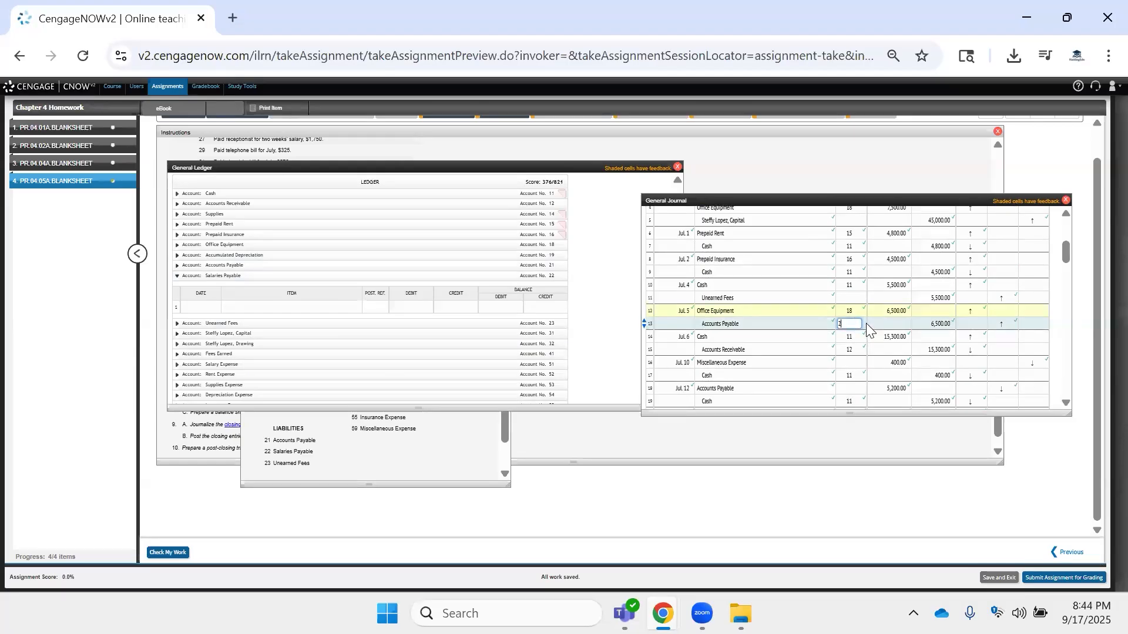
scroll(845, 324, up, 1)
scroll(849, 329, down, 2)
click(854, 301)
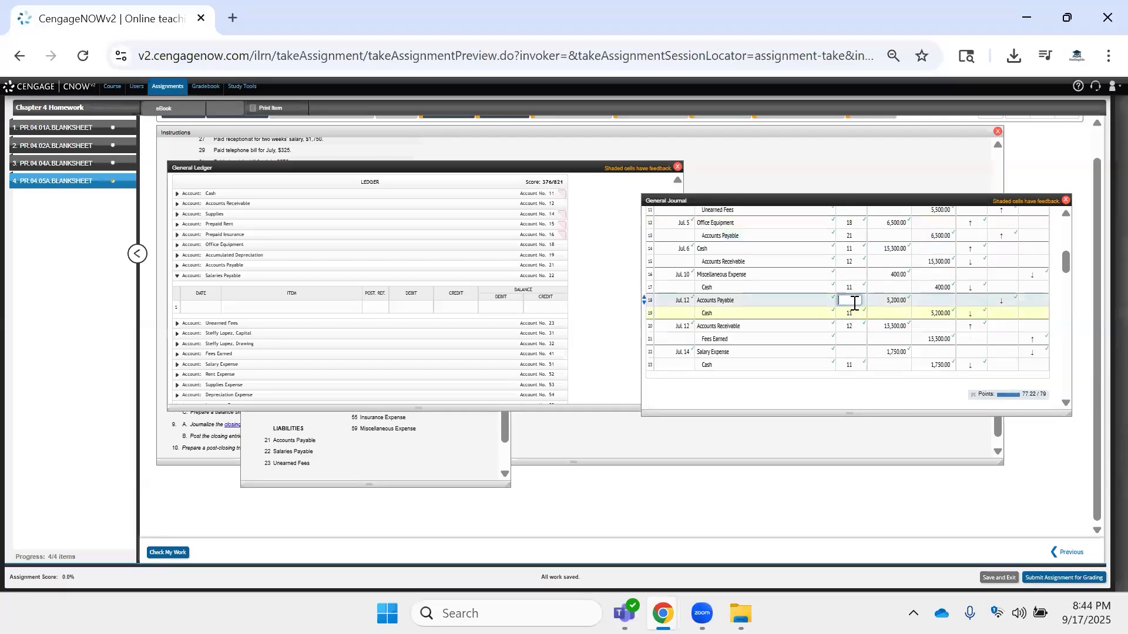
text(21)
click(852, 273)
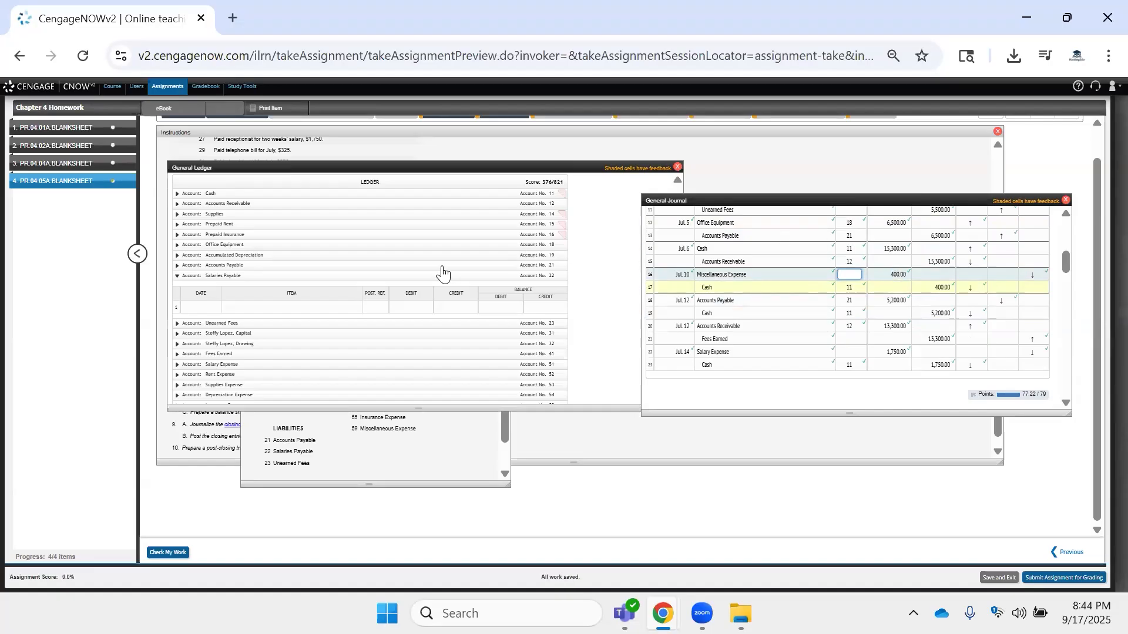
Date the first Unearned Fees ledger line Jul 4 with posting reference 1, and set the matching journal line's posting reference to 23.
click(364, 322)
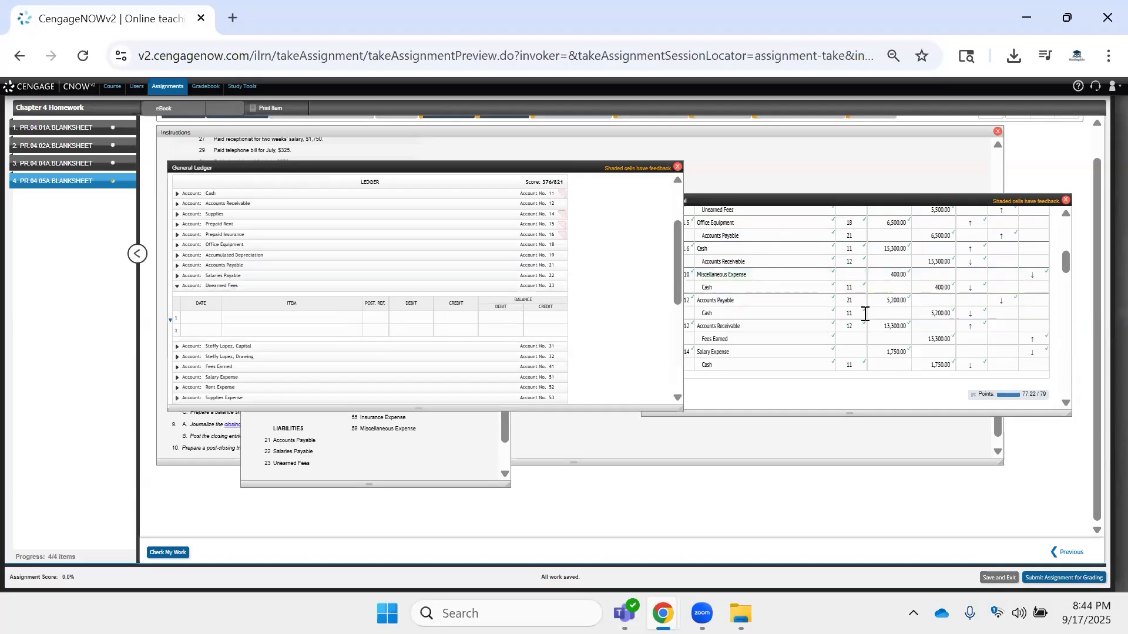
scroll(880, 318, up, 10)
scroll(852, 323, down, 10)
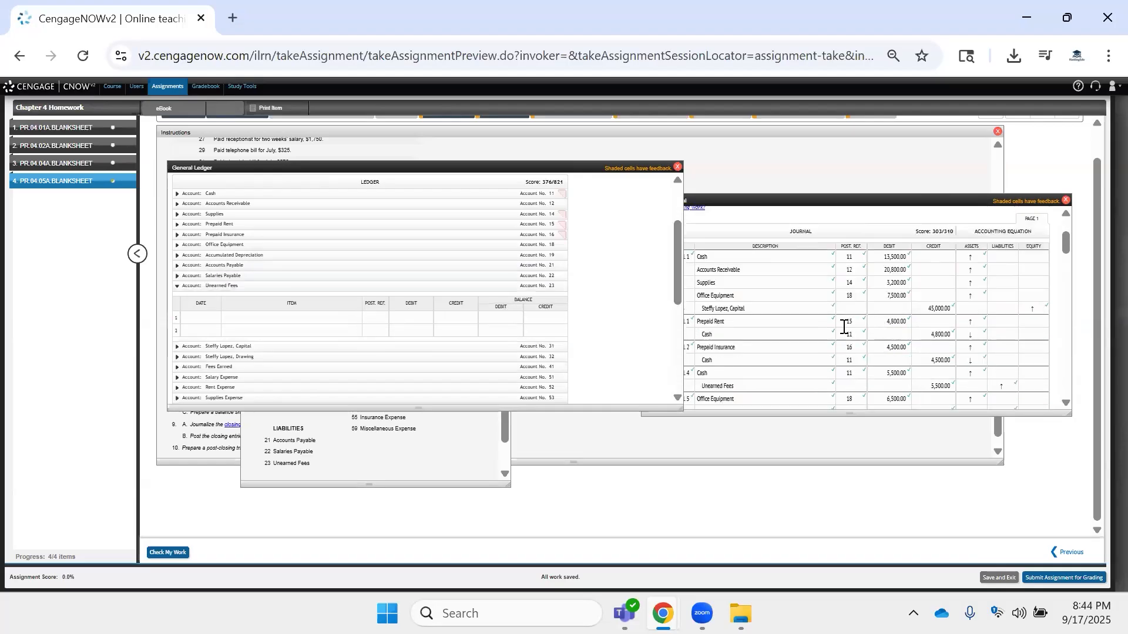
scroll(783, 329, up, 2)
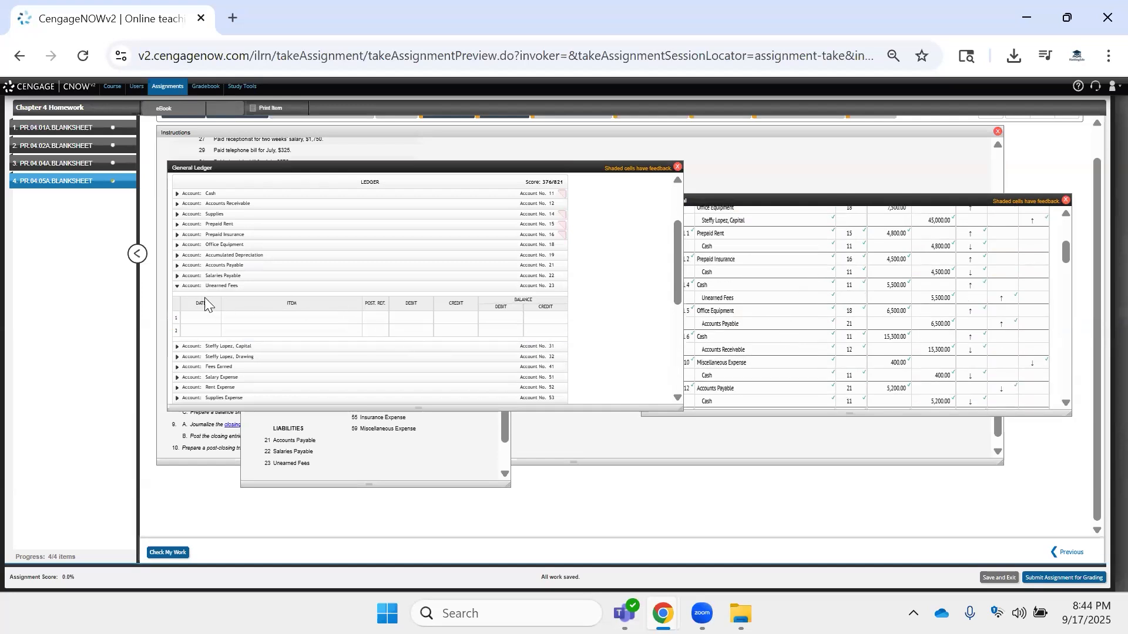
click(208, 318)
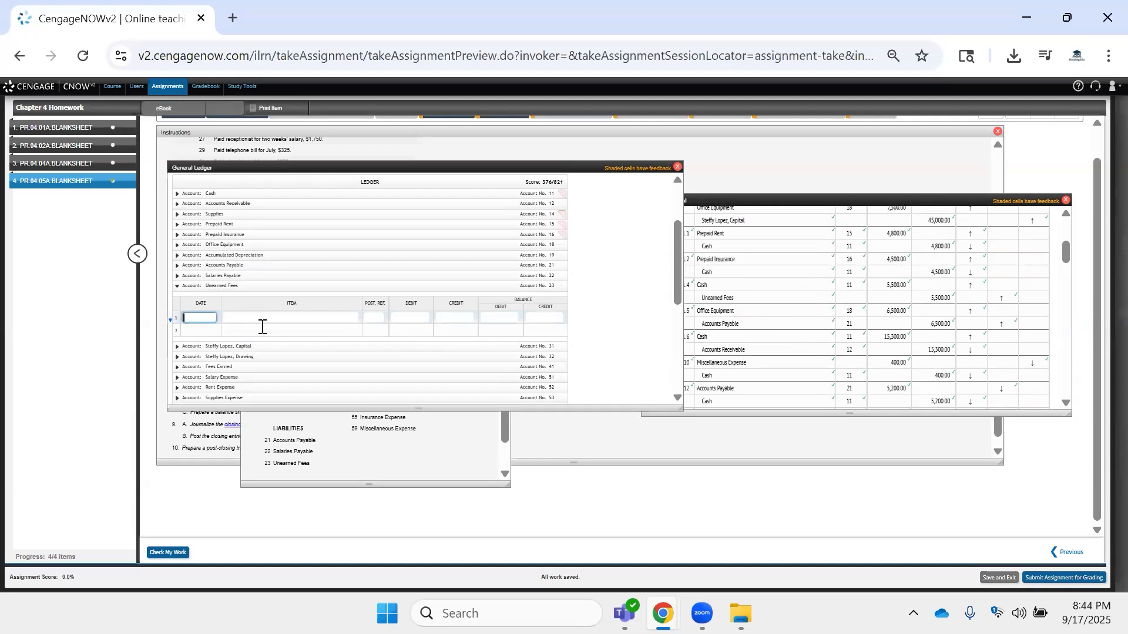
text(Jul)
key(Tab)
key(Tab)
text(1)
click(856, 295)
text(23)
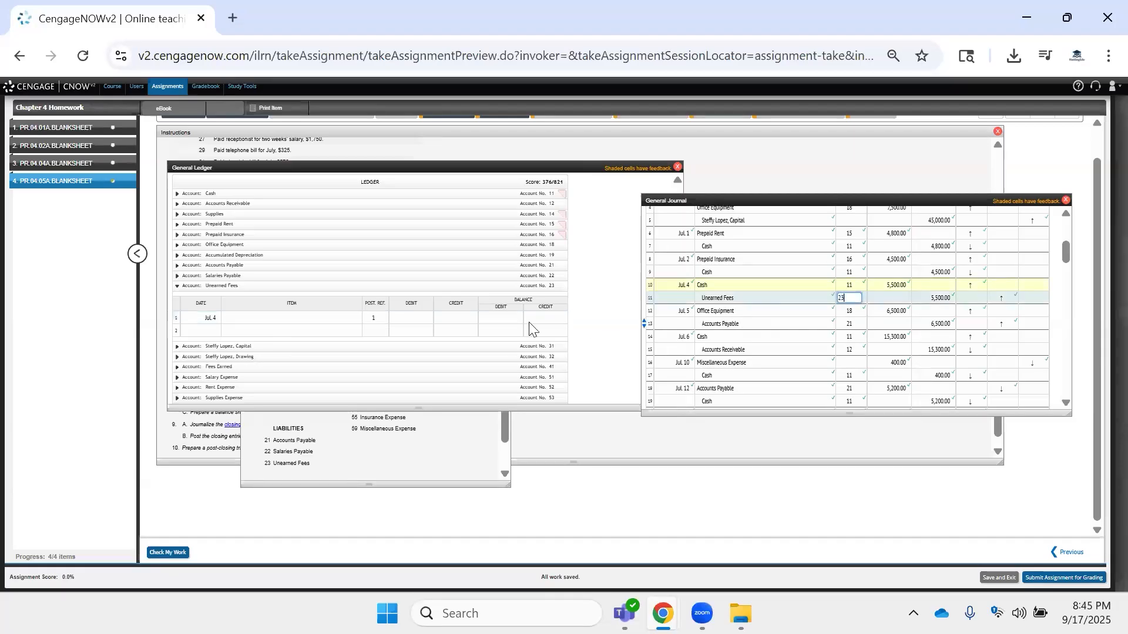
Enter credit 5,500 and credit balance 5,500 on the Jul 4 line of the Unearned Fees ledger account.
click(393, 326)
click(403, 317)
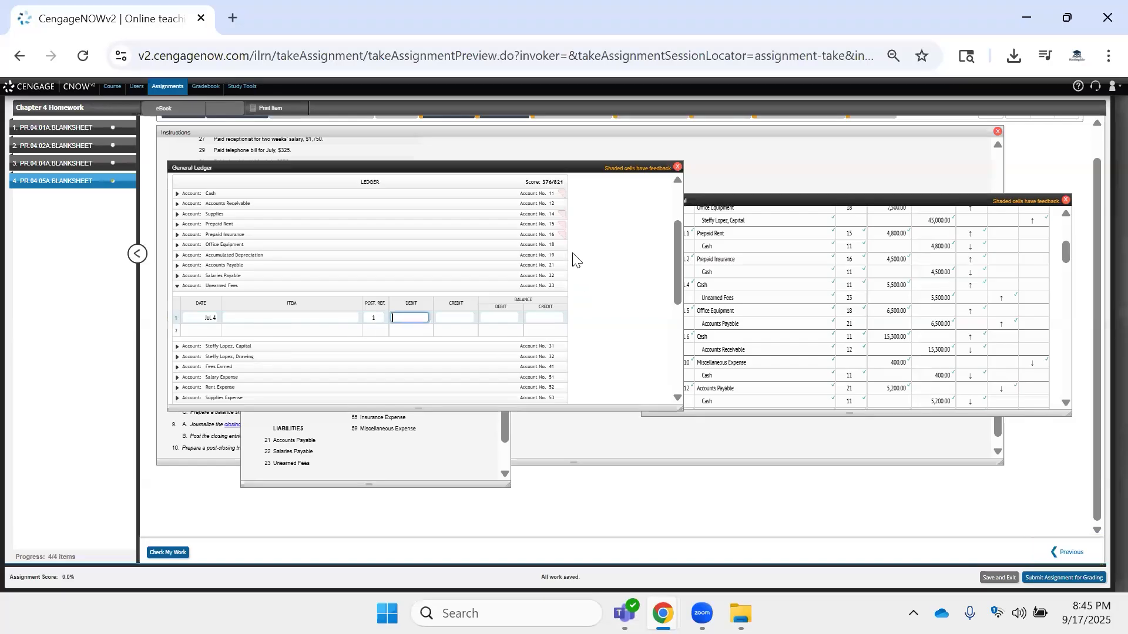
scroll(587, 280, up, 2)
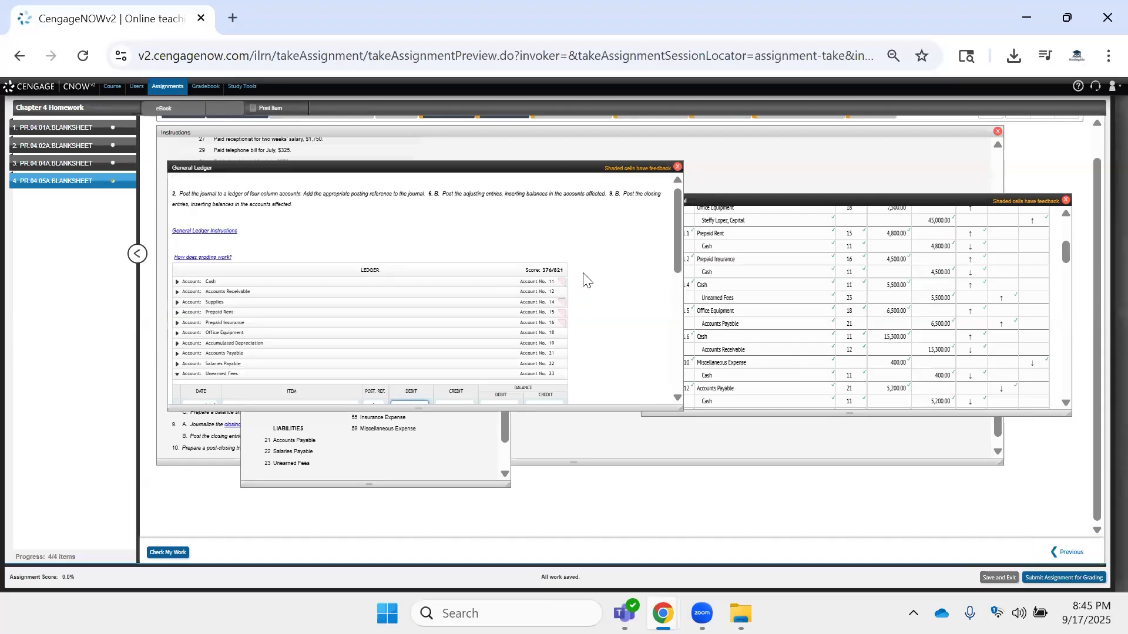
scroll(587, 280, down, 5)
scroll(584, 279, up, 3)
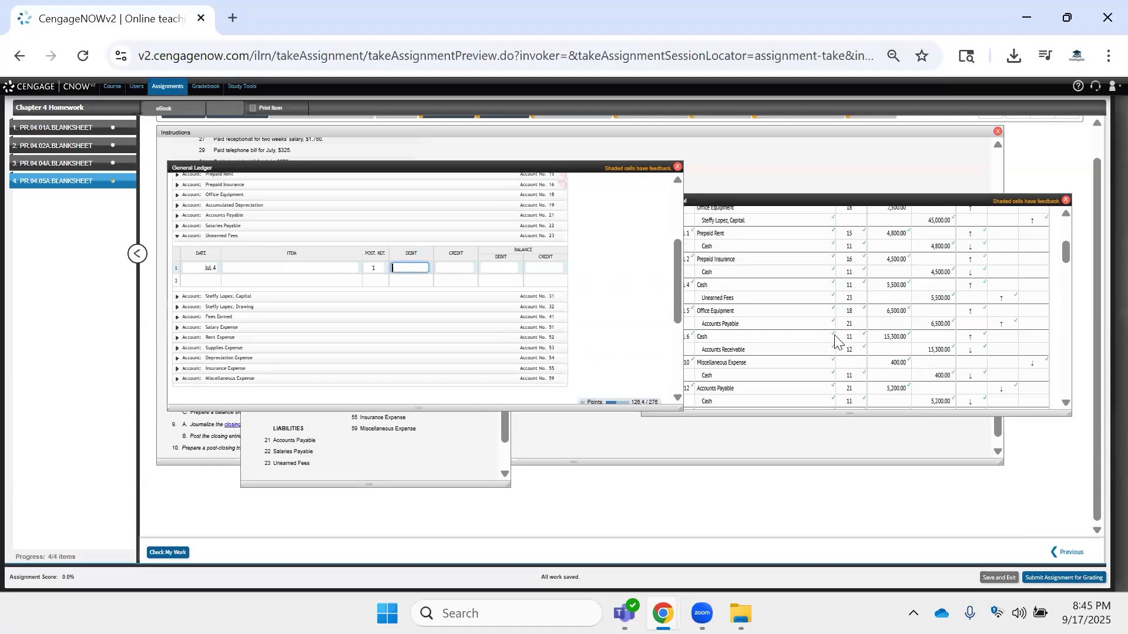
click(937, 298)
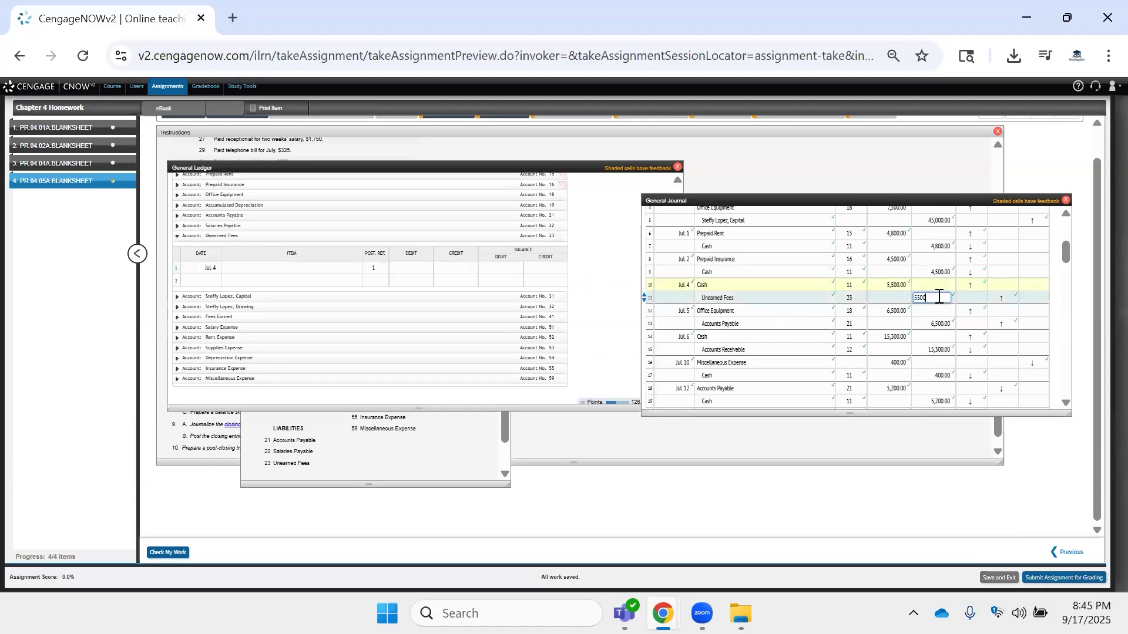
click(457, 268)
text(5500)
click(502, 268)
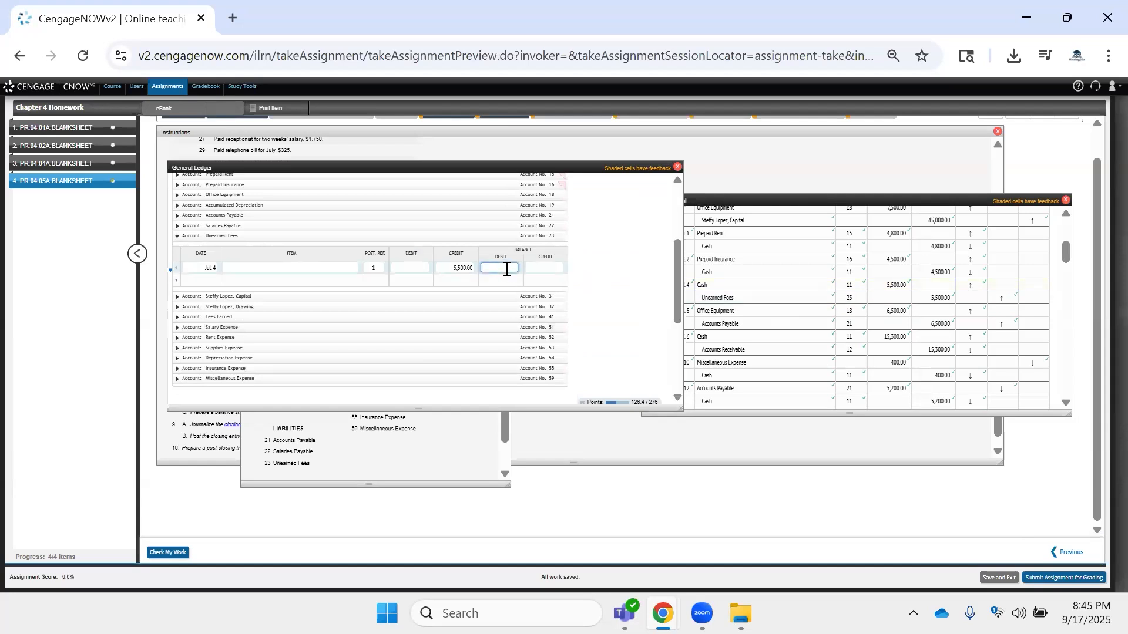
click(557, 268)
text(5500)
click(723, 312)
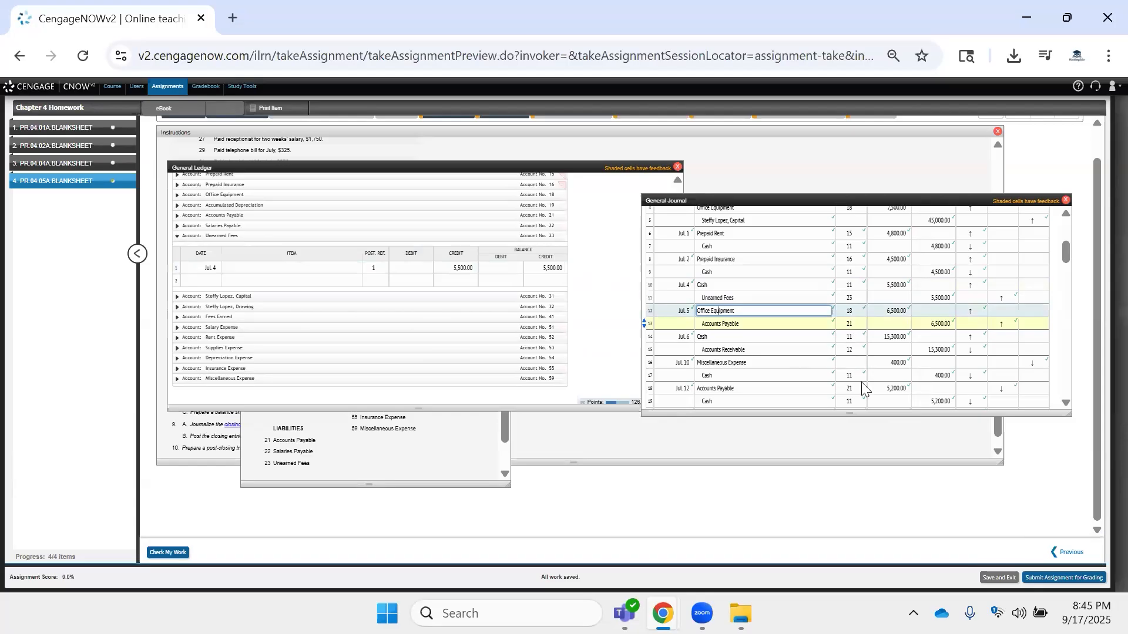
Look through both pages of the General Journal for any further Unearned Fees entries.
scroll(864, 331, up, 3)
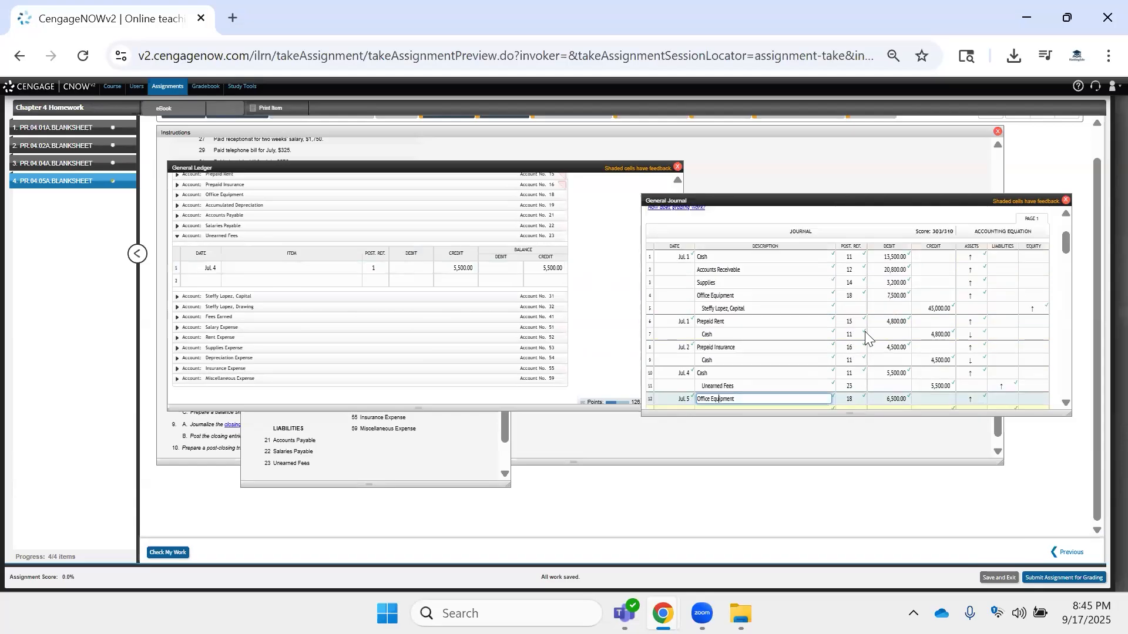
scroll(864, 332, down, 6)
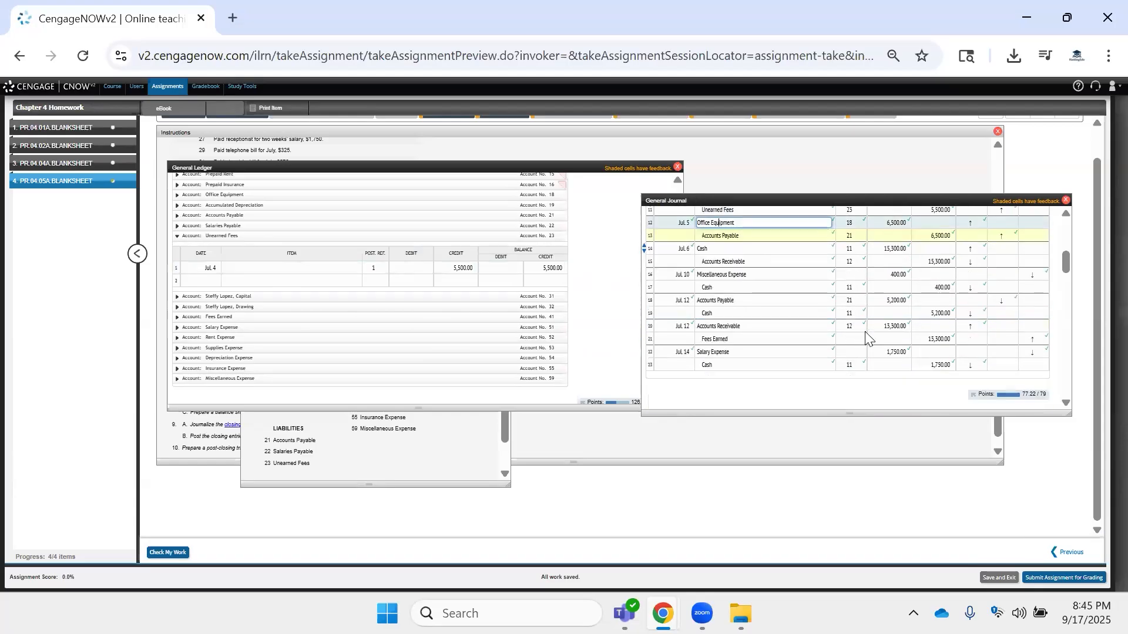
scroll(865, 336, down, 3)
scroll(865, 336, down, 6)
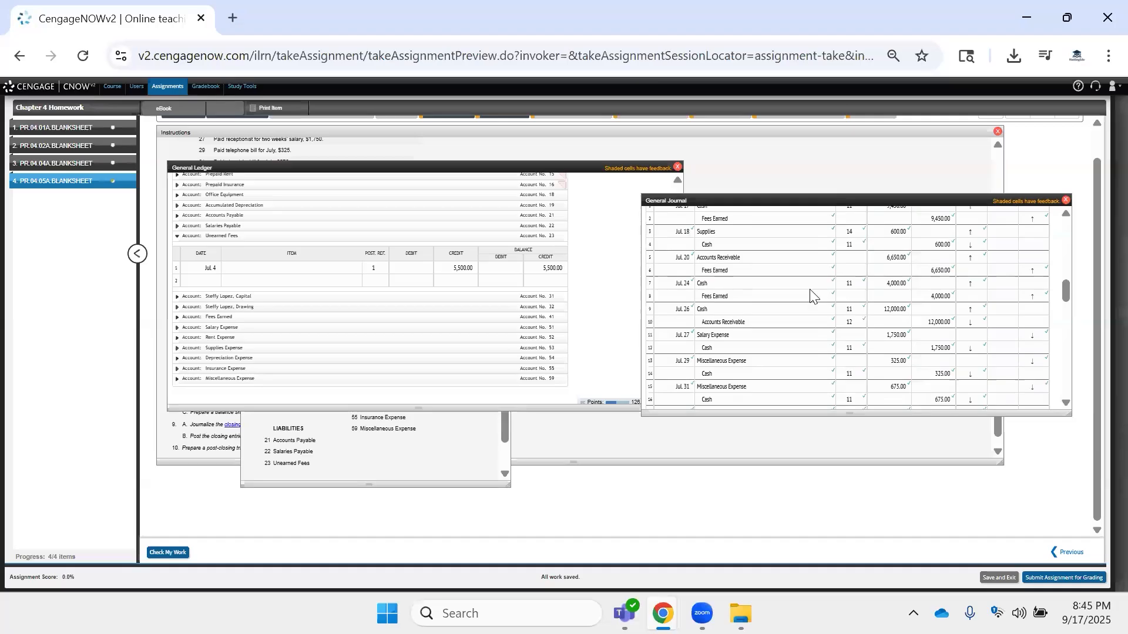
scroll(749, 320, down, 6)
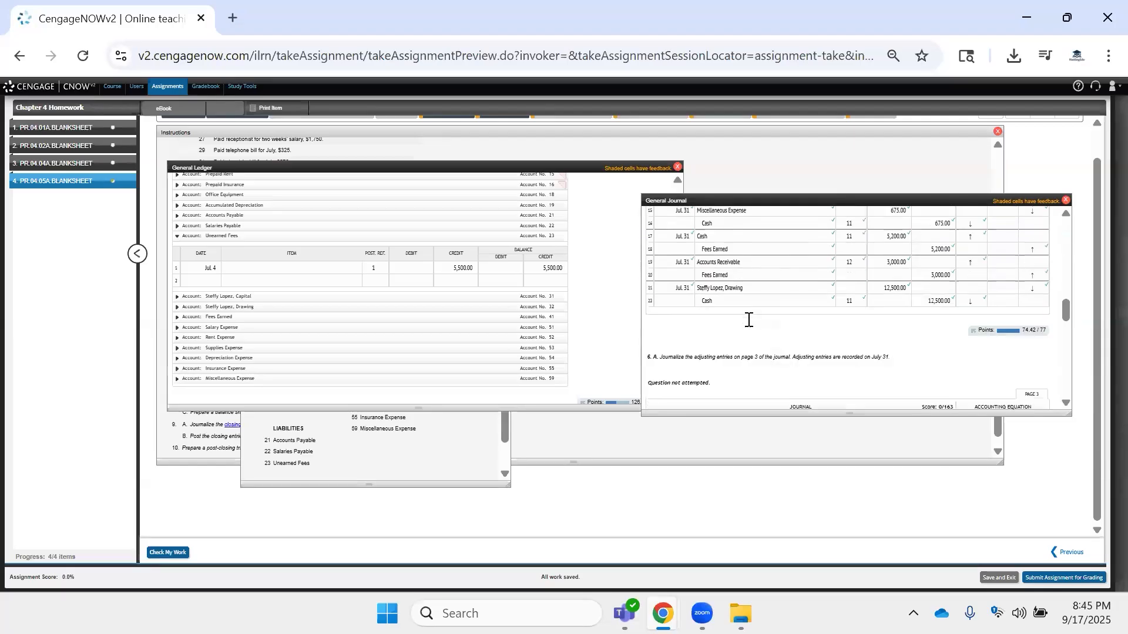
scroll(748, 320, down, 3)
scroll(749, 321, up, 6)
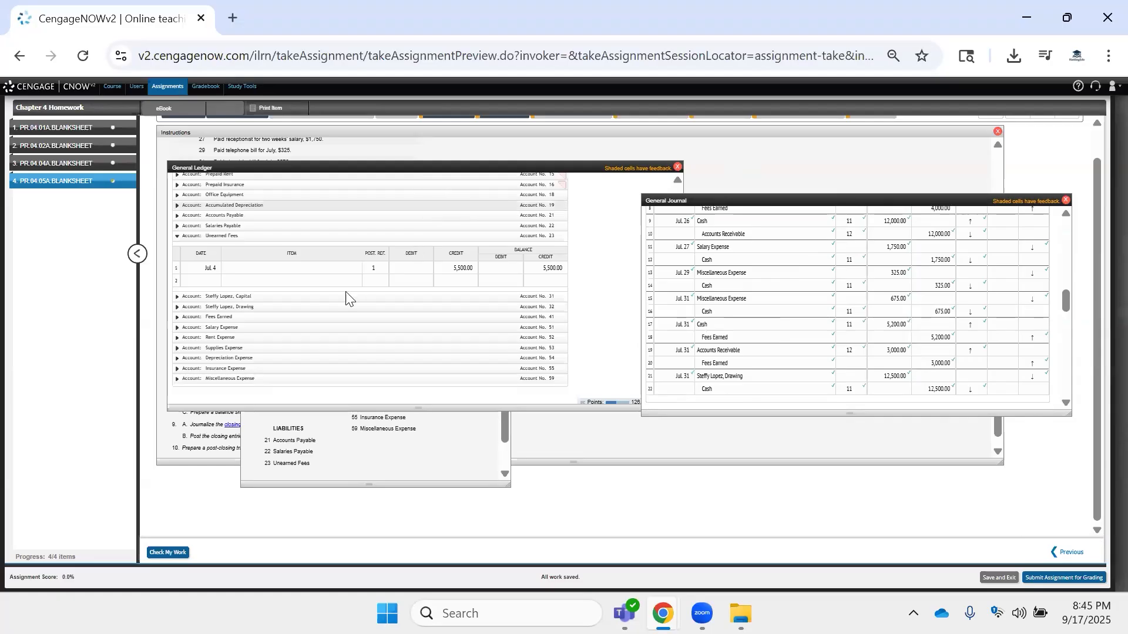
Open the owner's Capital ledger account and enter a Jul 1 line with posting reference 1, credit 45,000 and credit balance 45,000.
click(310, 296)
scroll(822, 294, up, 5)
scroll(834, 329, up, 3)
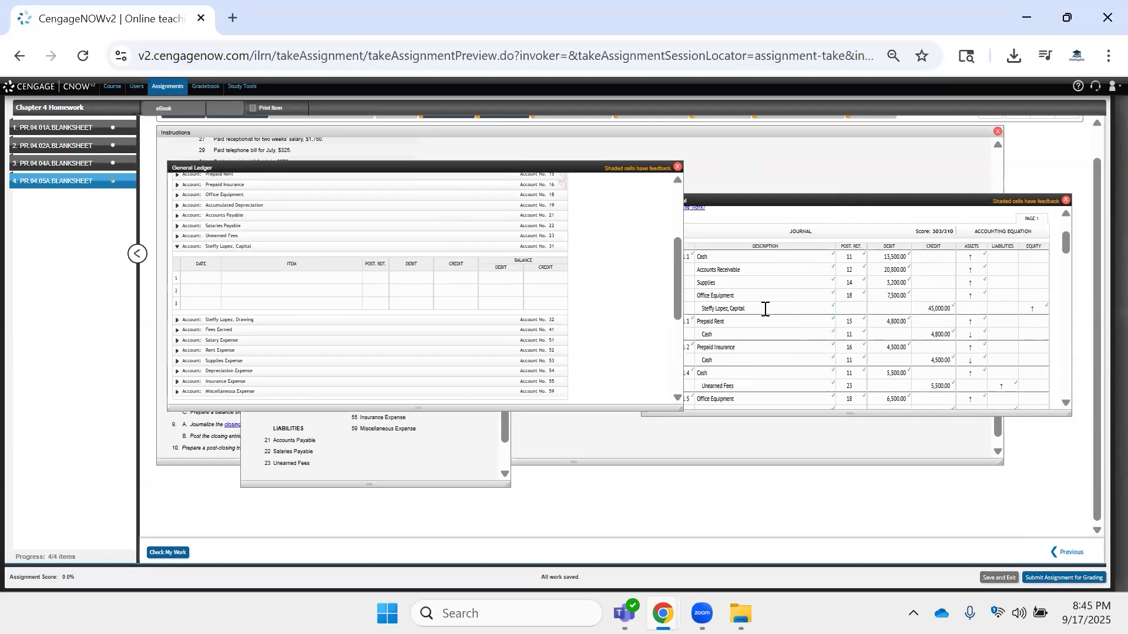
click(816, 310)
click(936, 309)
key(ctrl+c)
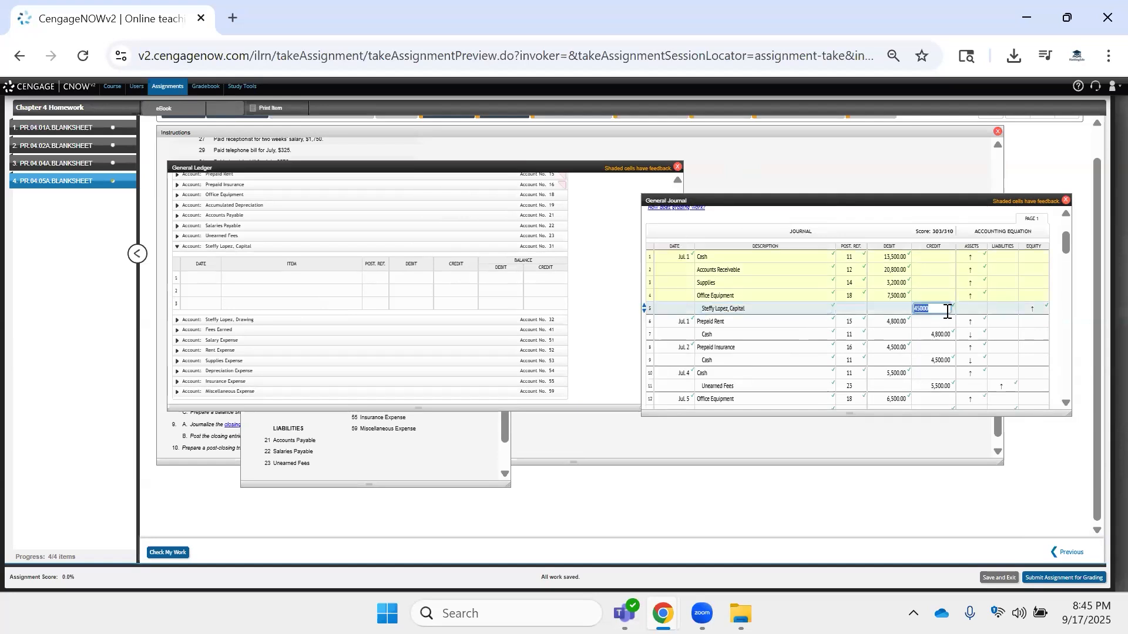
click(453, 278)
key(ctrl+v)
click(501, 279)
click(546, 278)
key(ctrl+v)
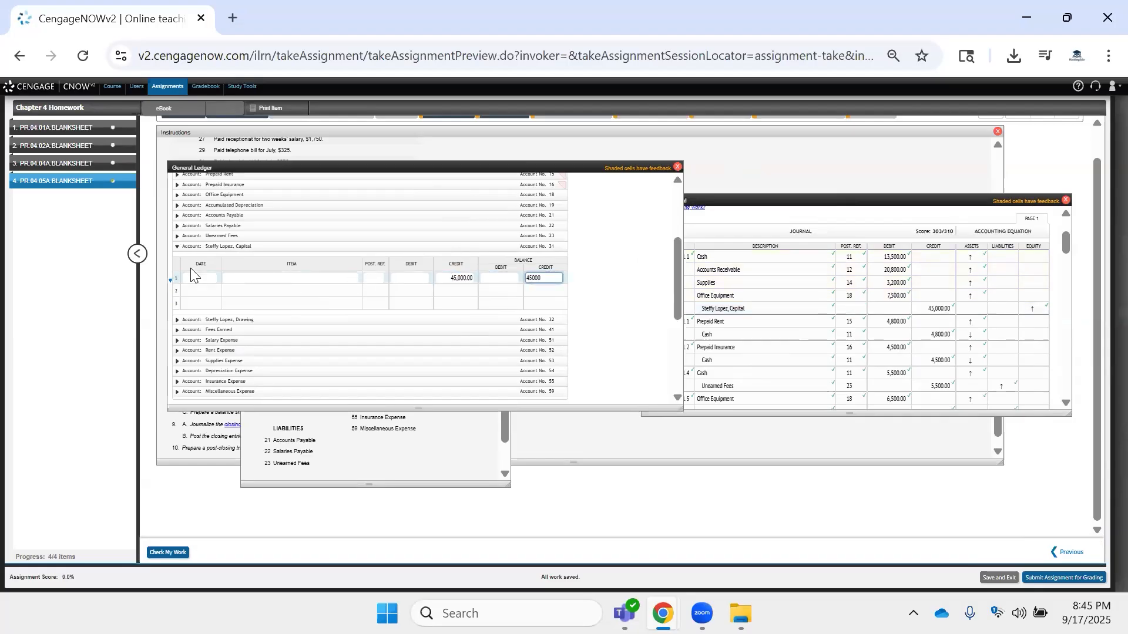
click(215, 278)
key(Tab)
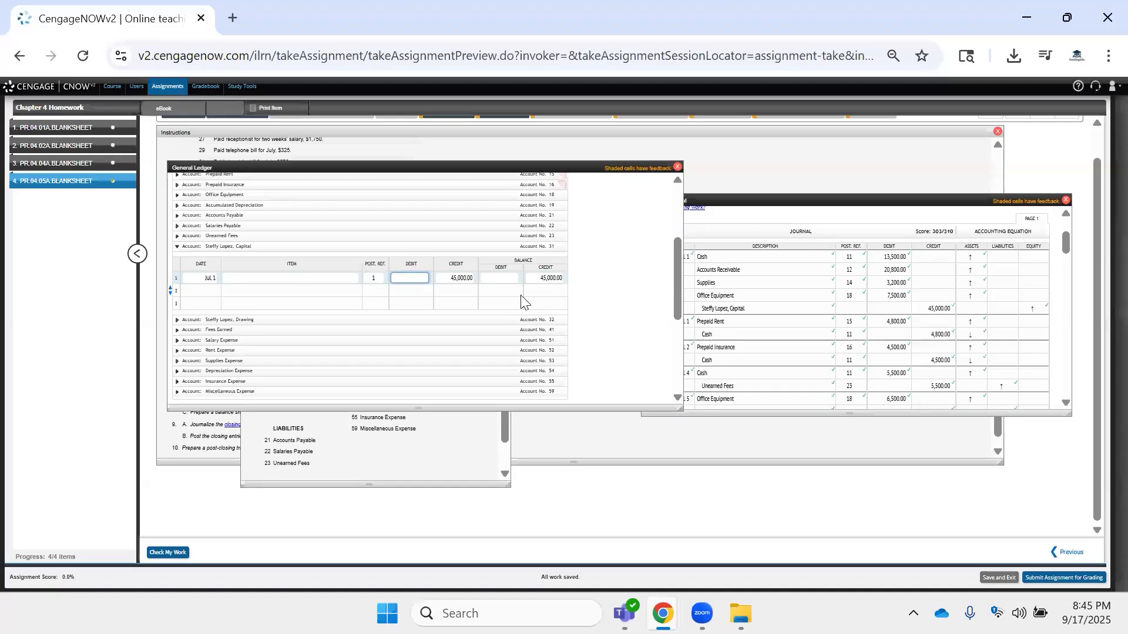
Check the work and reopen the owner's Capital ledger account to examine the feedback on its Jul 1 line.
scroll(346, 348, down, 3)
scroll(339, 341, down, 2)
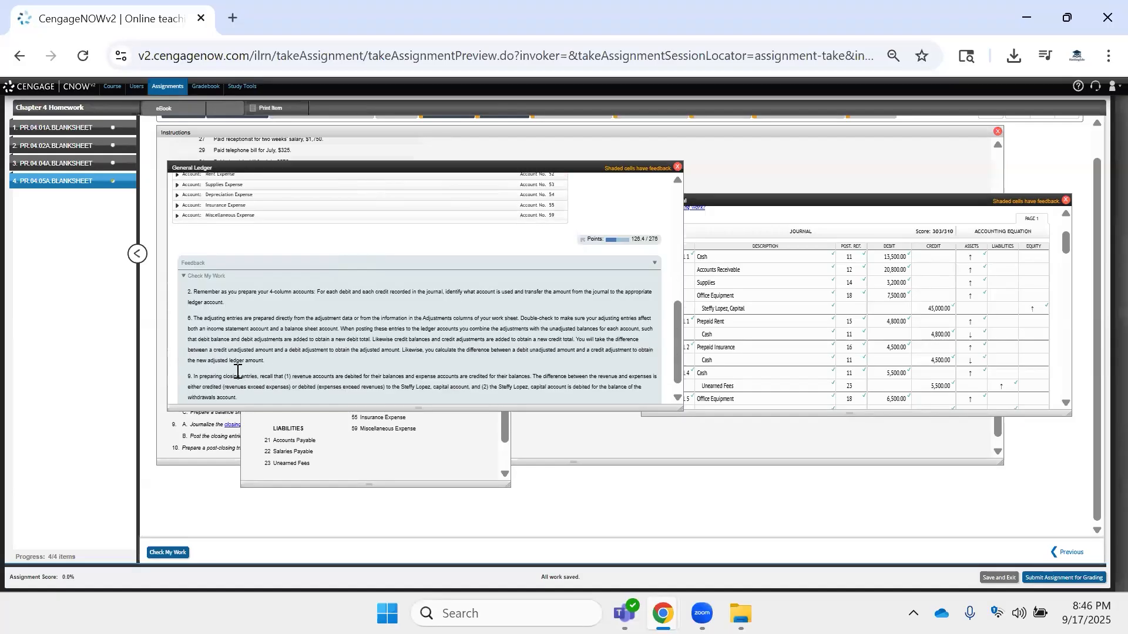
scroll(242, 339, up, 6)
scroll(283, 383, down, 4)
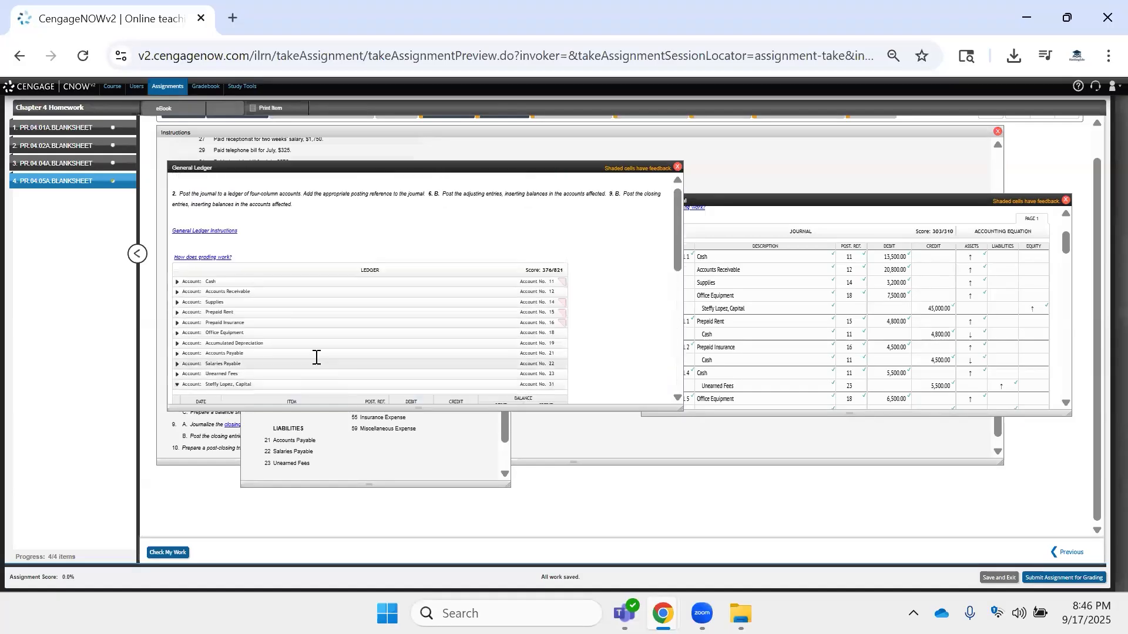
click(161, 555)
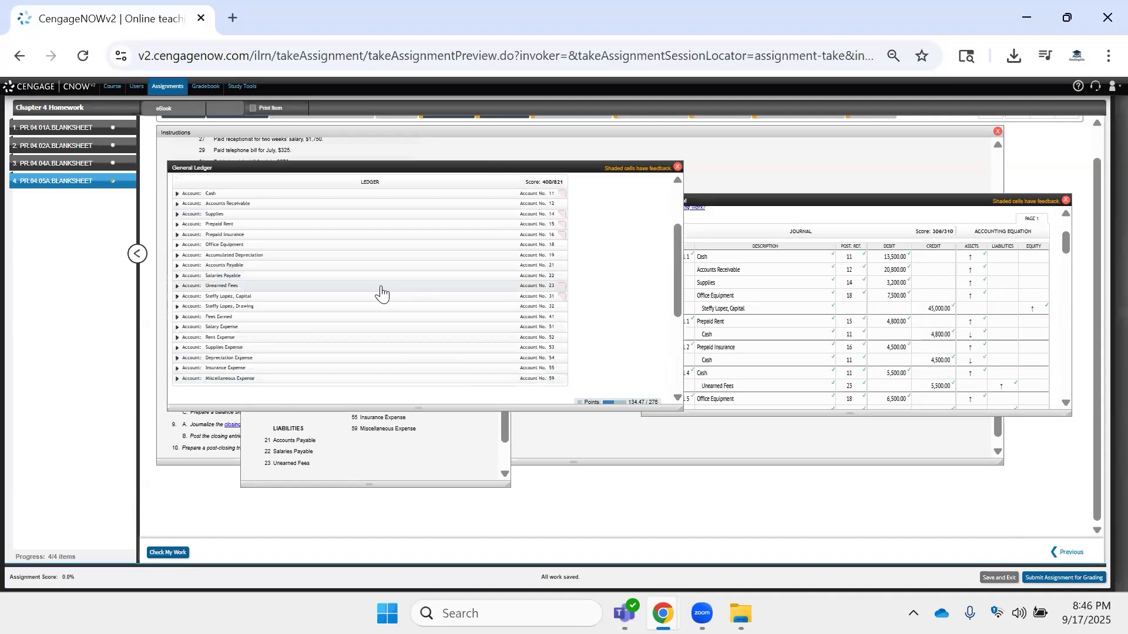
click(379, 297)
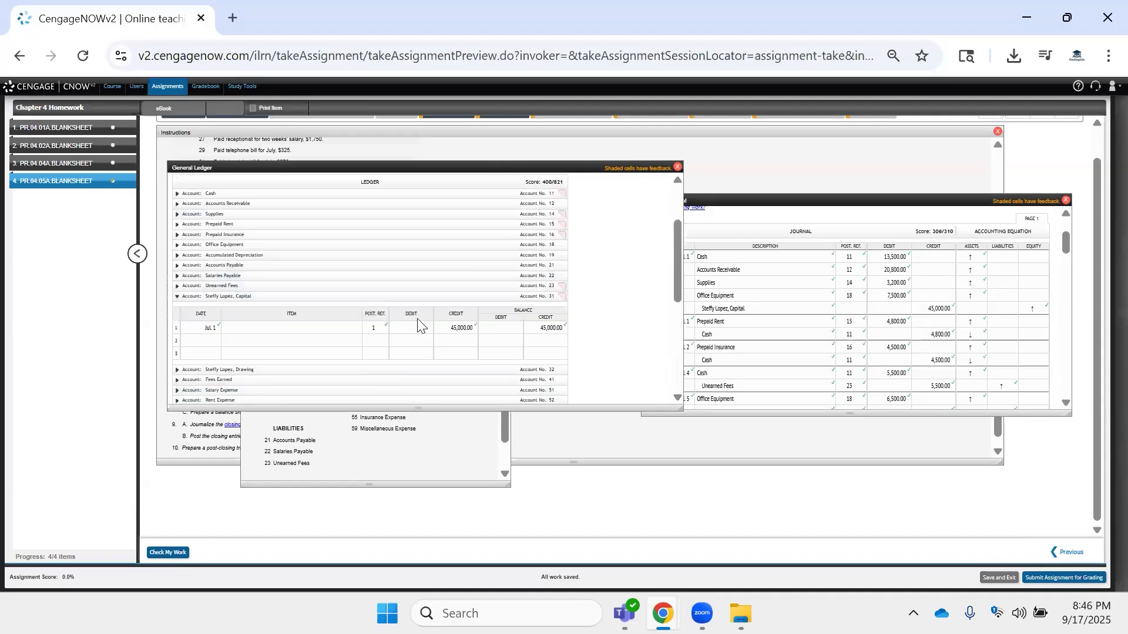
Open the owner's Drawing ledger account and date its first line Jul 31 with posting reference 2.
scroll(524, 289, down, 3)
scroll(875, 295, down, 6)
scroll(877, 295, down, 12)
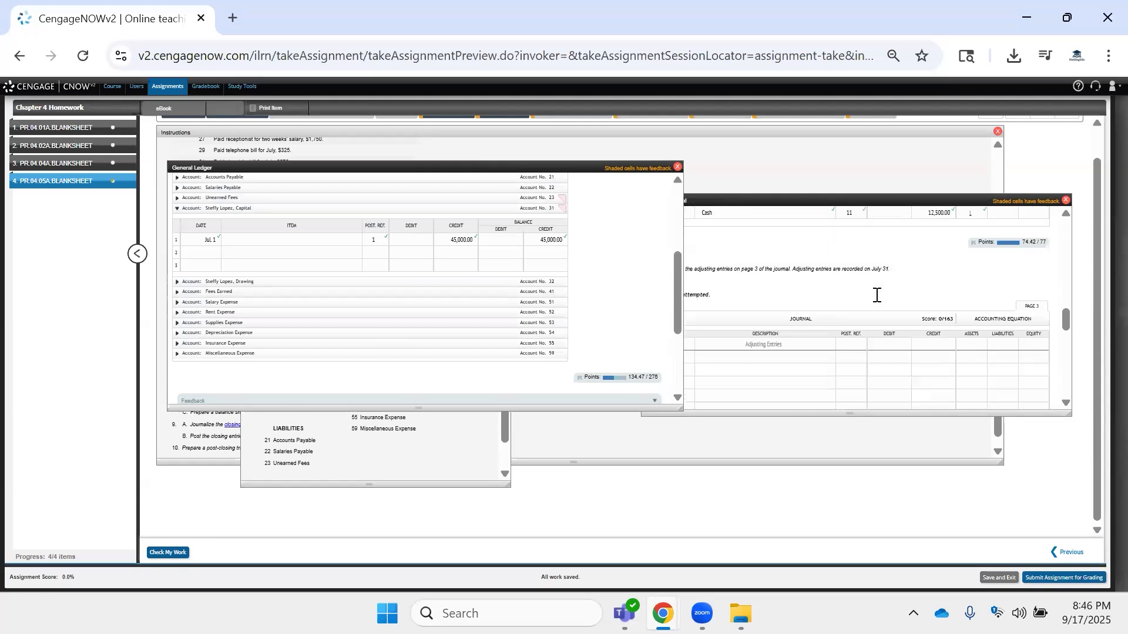
click(319, 289)
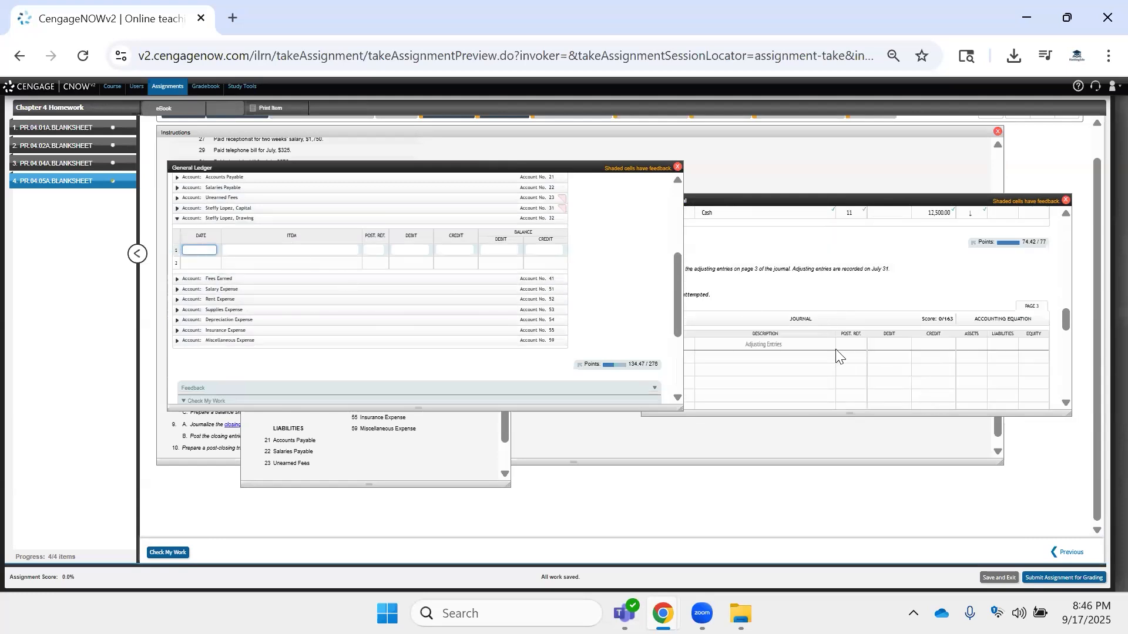
click(753, 307)
scroll(753, 306, up, 3)
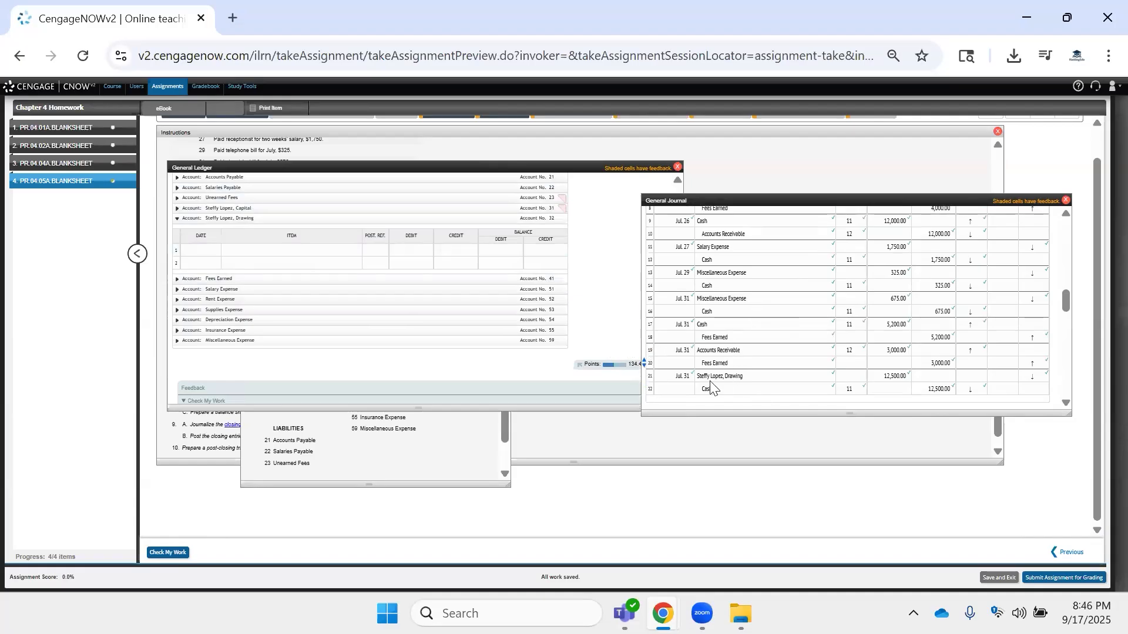
click(214, 250)
click(201, 248)
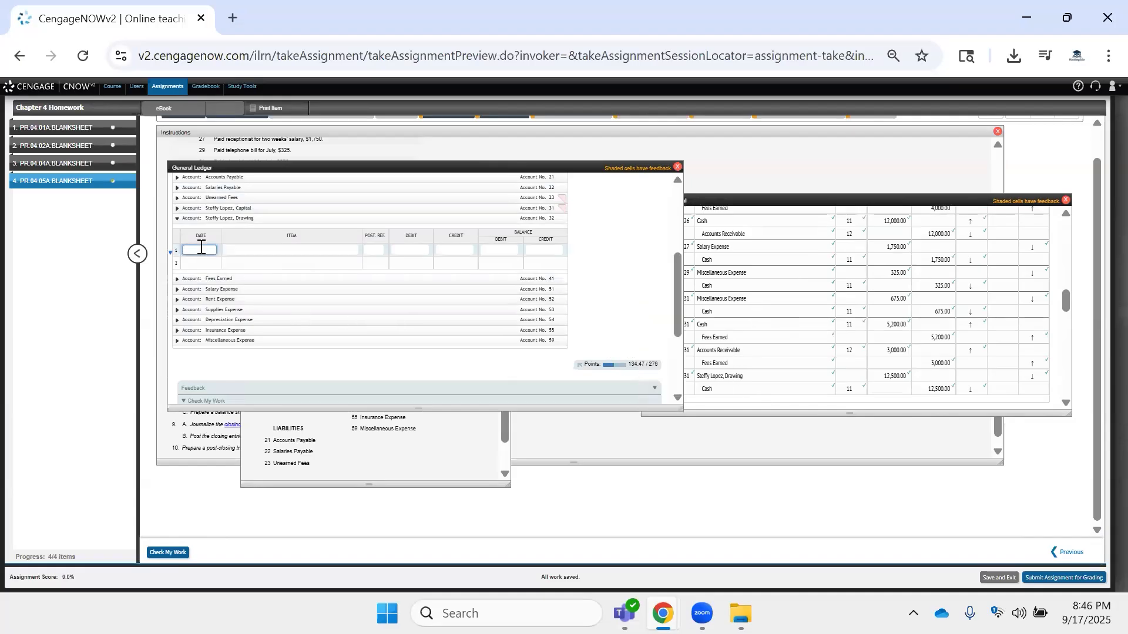
text(Jul. 31)
key(Tab)
key(Tab)
key(shift+Tab)
key(Tab)
text(2)
Enter a debit of 12,500 on the Jul 31 line of the owner's Drawing ledger account.
key(Tab)
text(12,)
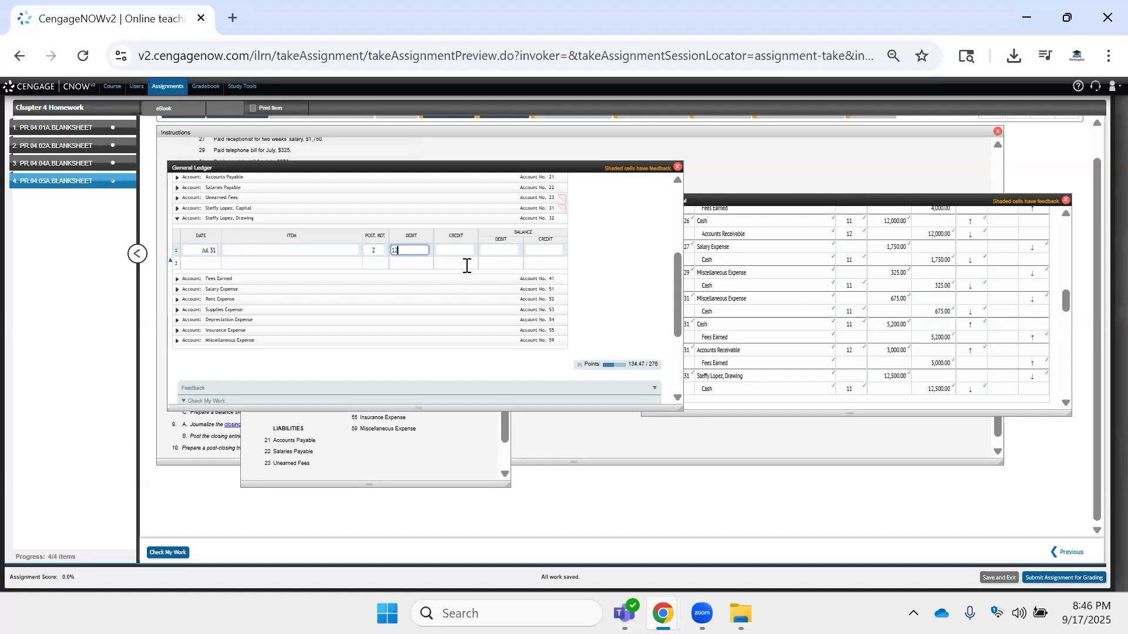
text(500)
key(Tab)
key(Tab)
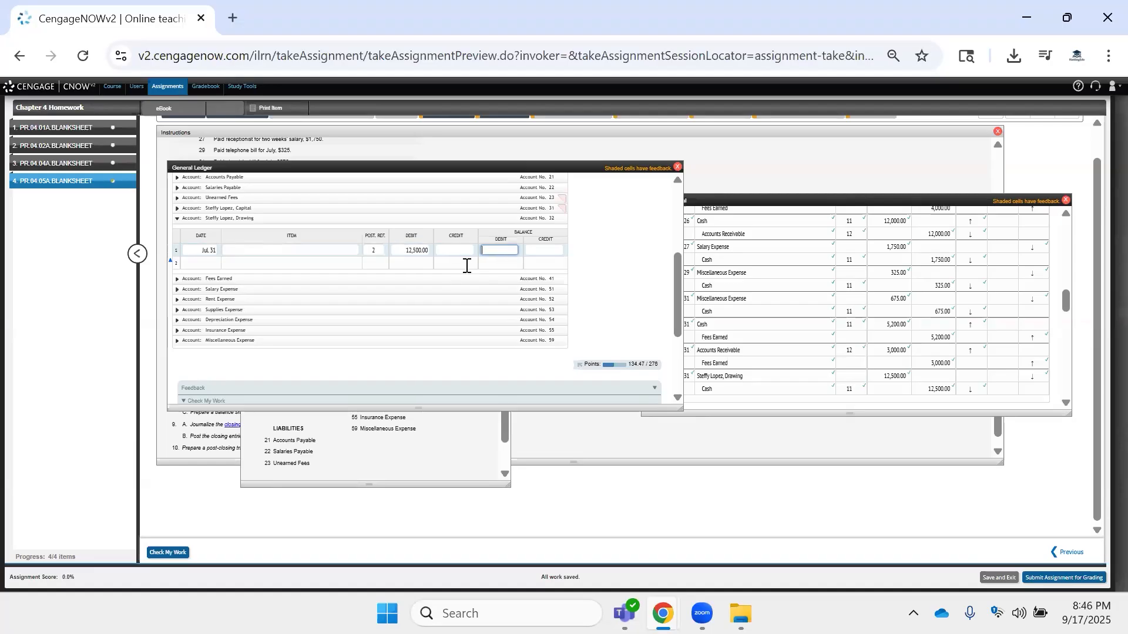
In the General Journal, set the posting reference to 32 on the Jul 31 Drawing line and 31 on the Jul 1 Capital line.
click(851, 375)
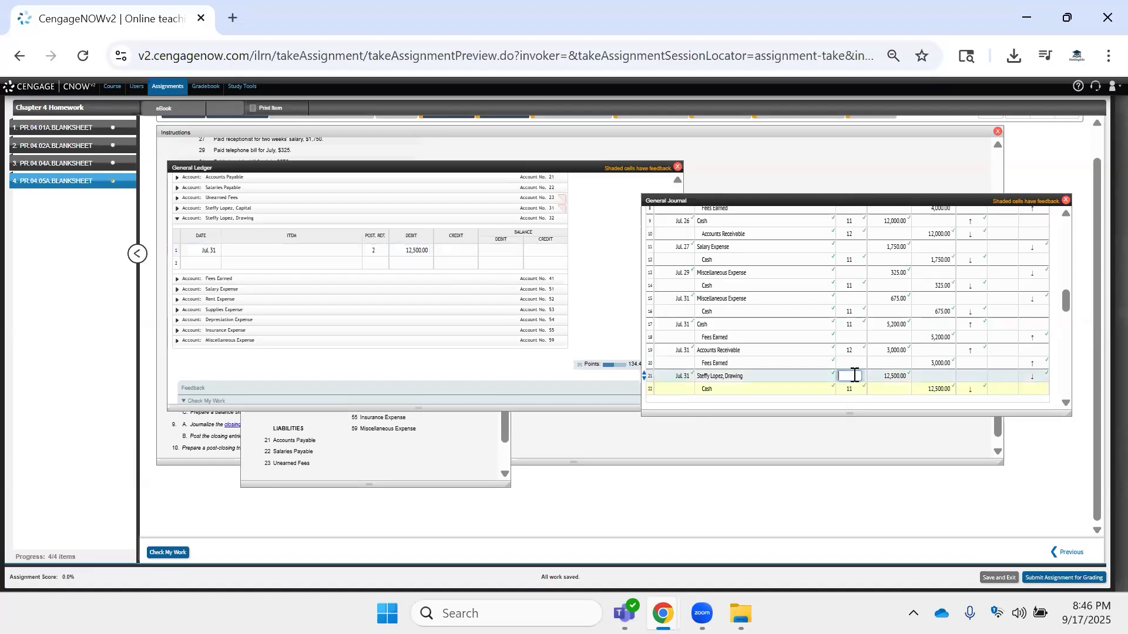
scroll(849, 311, up, 3)
scroll(849, 312, up, 10)
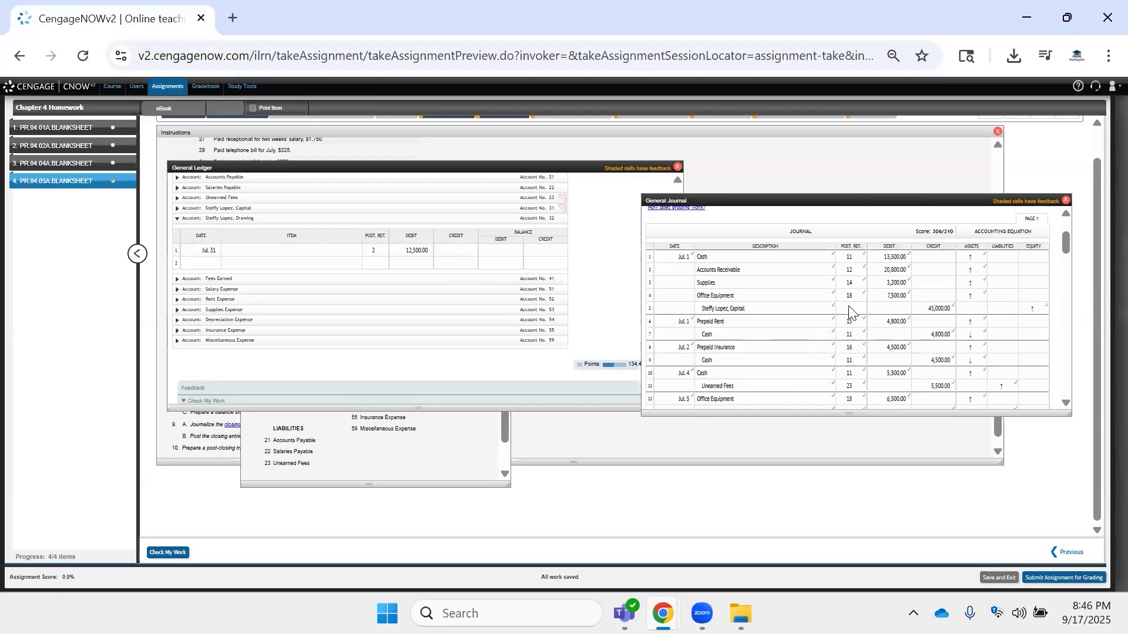
click(853, 308)
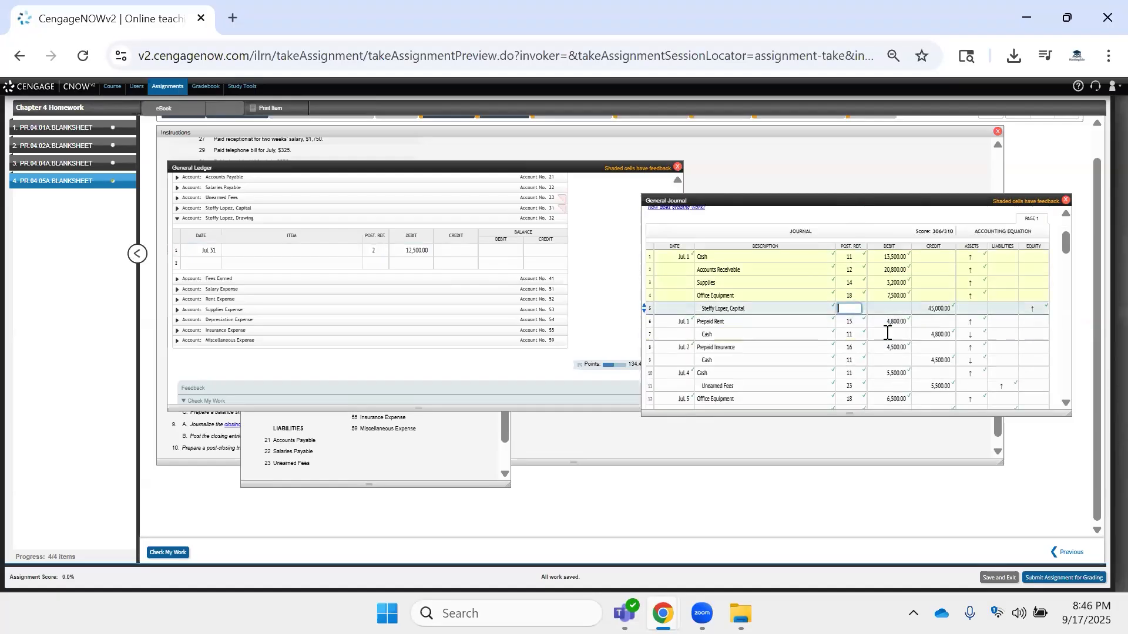
text(31)
Check the work and review the feedback on the Capital and Drawing accounts in the General Ledger, down to Fees Earned.
scroll(804, 299, down, 2)
scroll(805, 299, down, 5)
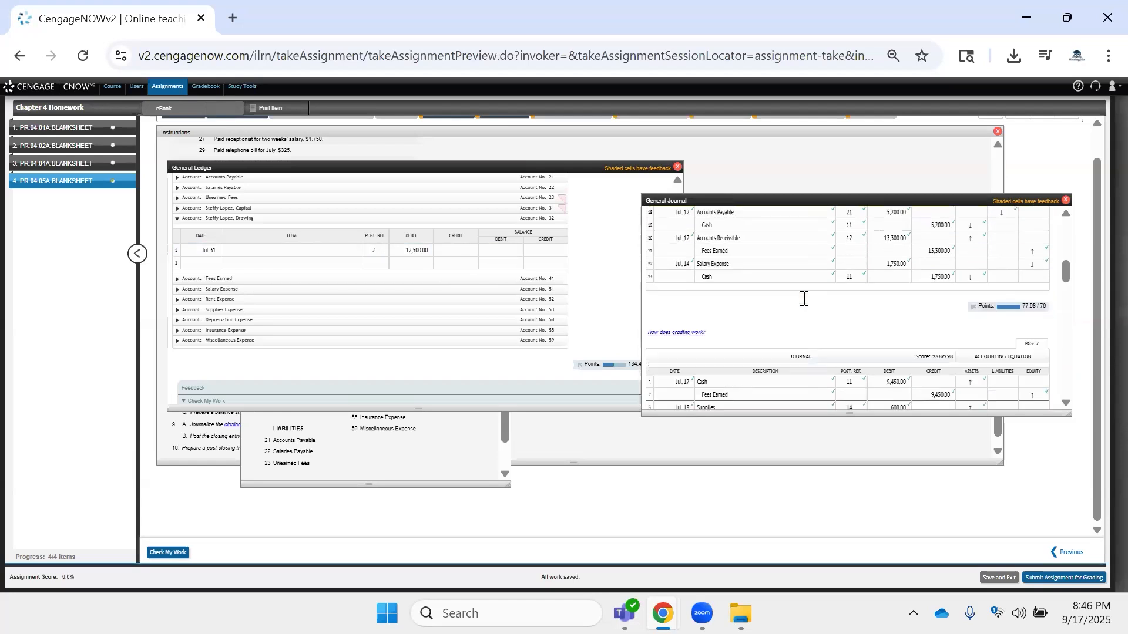
scroll(812, 302, down, 3)
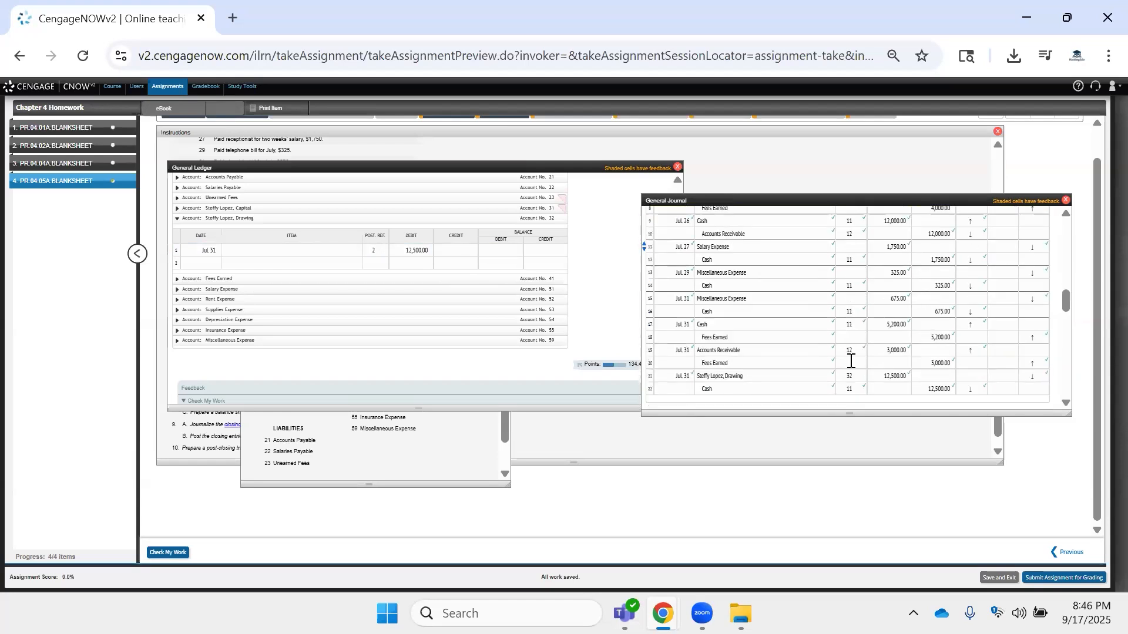
click(851, 363)
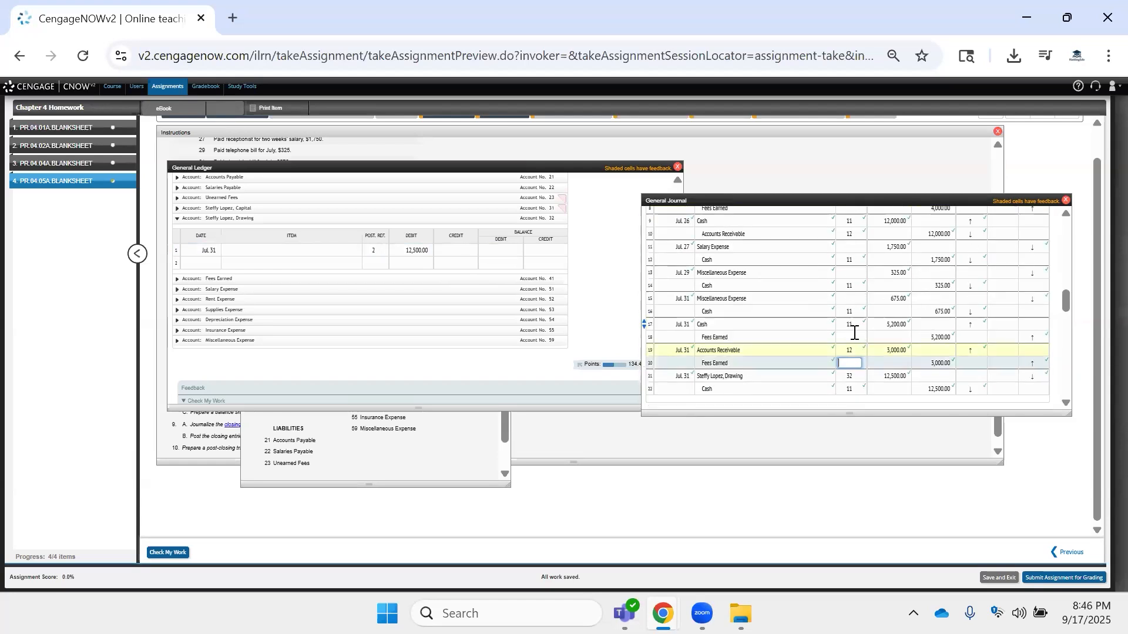
click(855, 336)
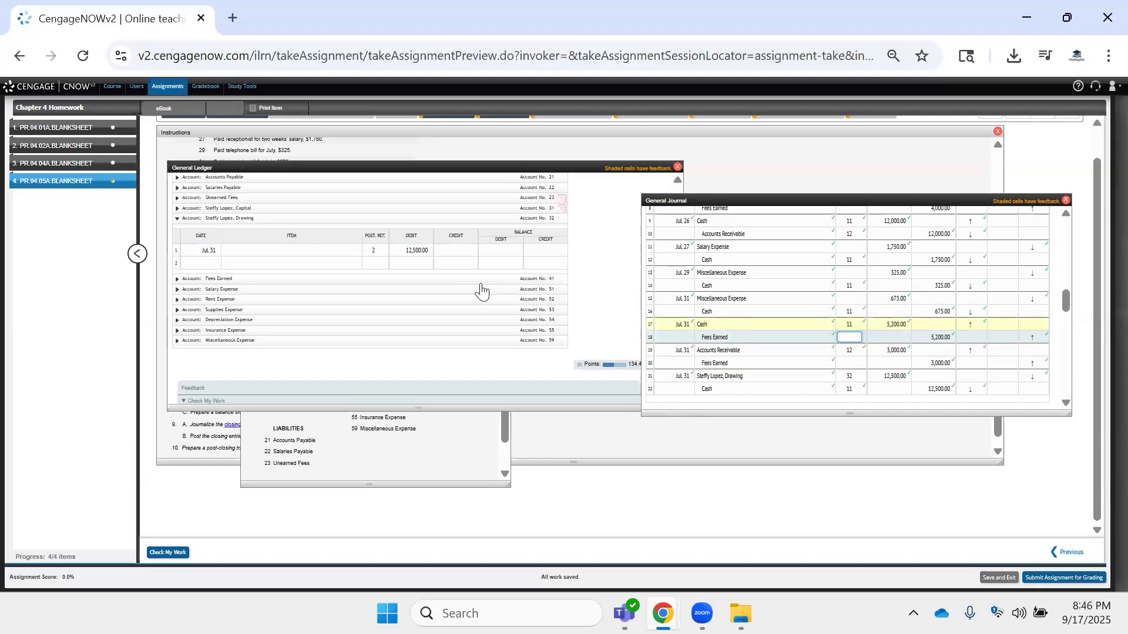
click(168, 553)
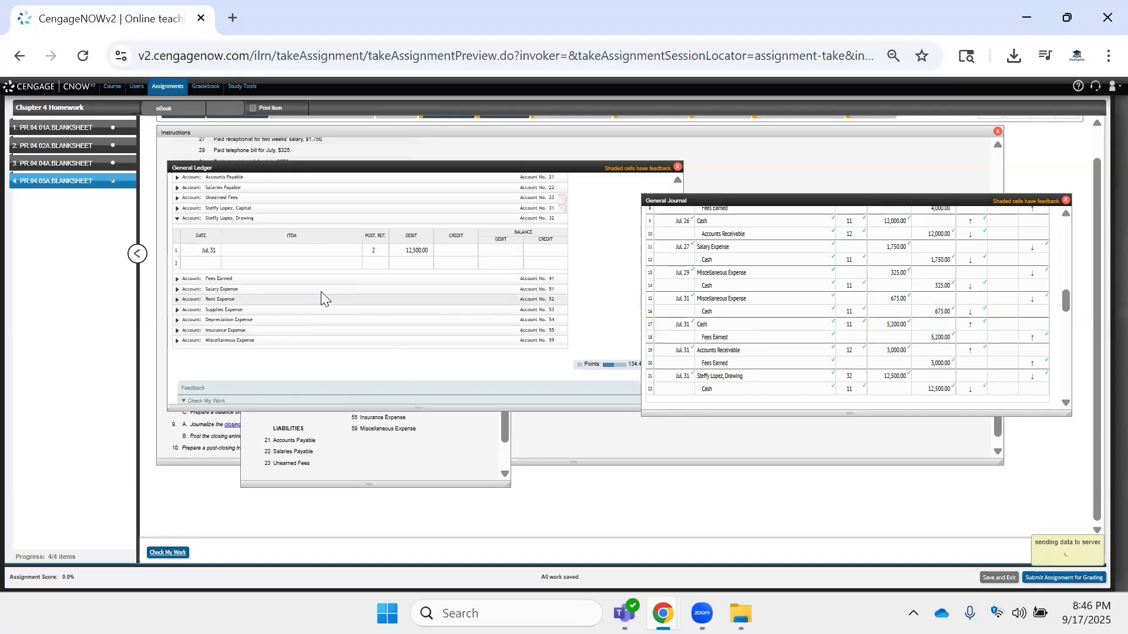
scroll(321, 291, up, 3)
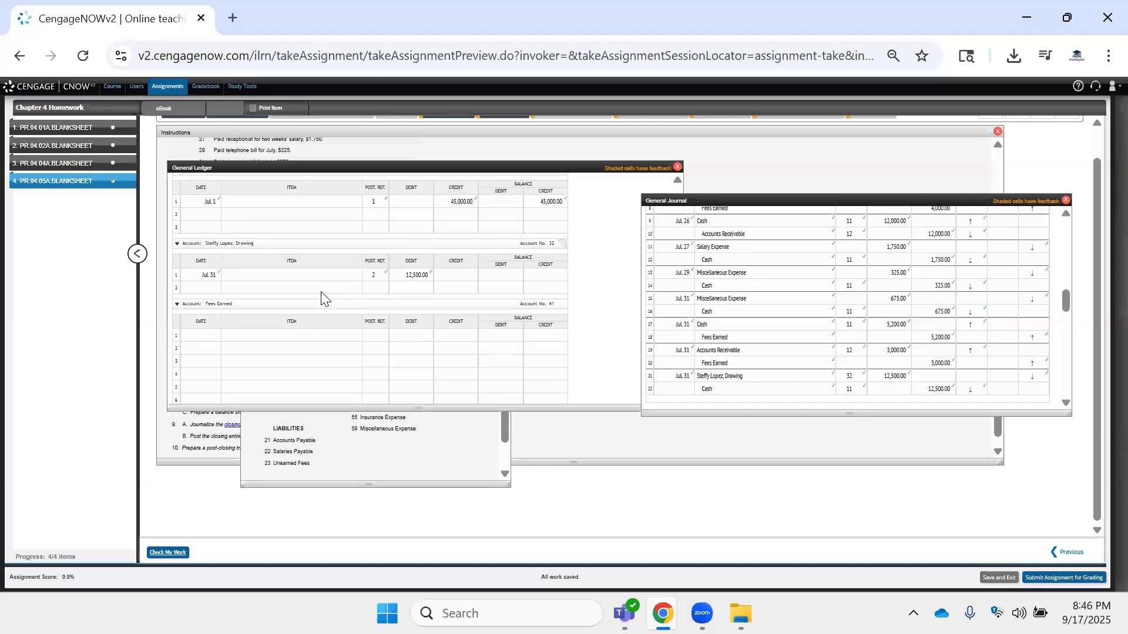
scroll(303, 285, down, 3)
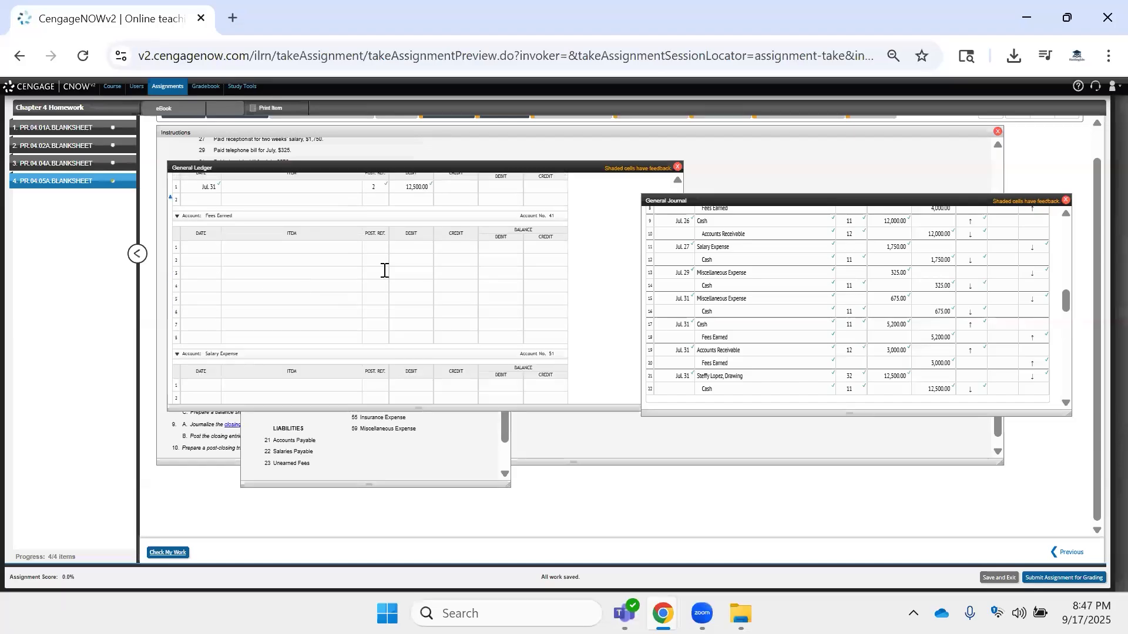
Set the posting reference to 41 on the Jul 12 Fees Earned line of the General Journal.
scroll(769, 302, up, 6)
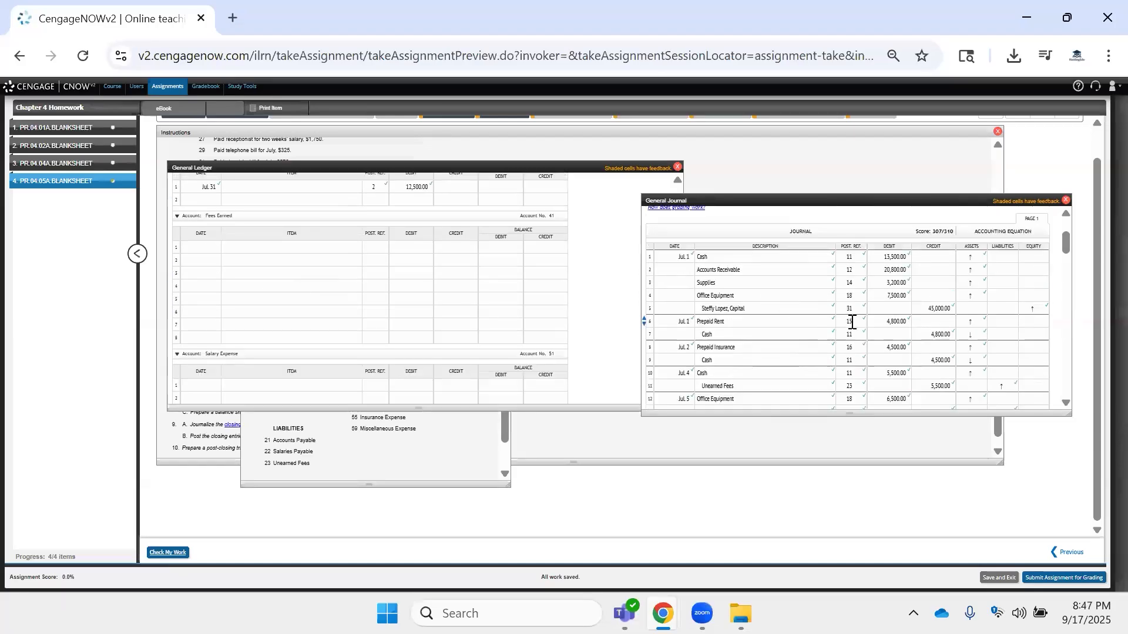
scroll(859, 318, down, 3)
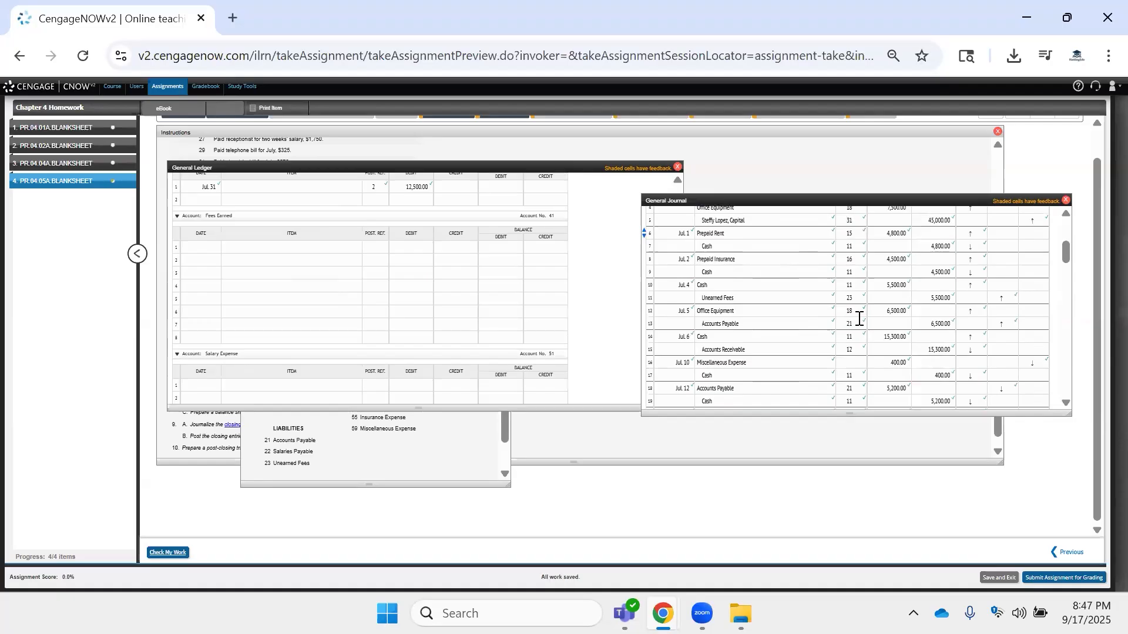
scroll(857, 318, down, 6)
click(858, 250)
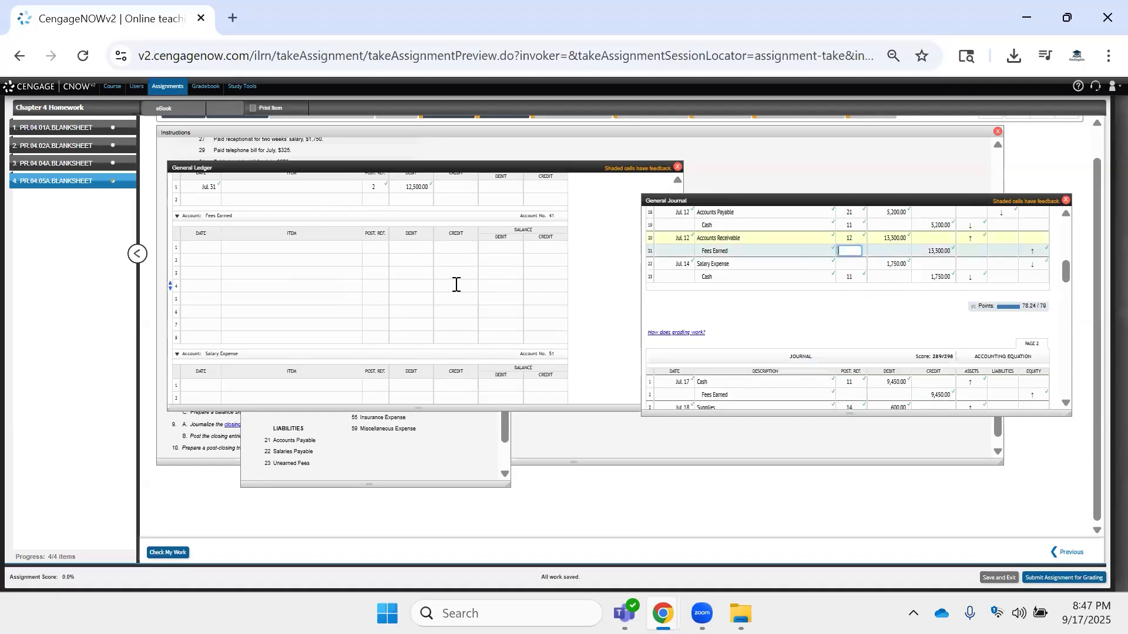
text(41)
scroll(865, 279, up, 3)
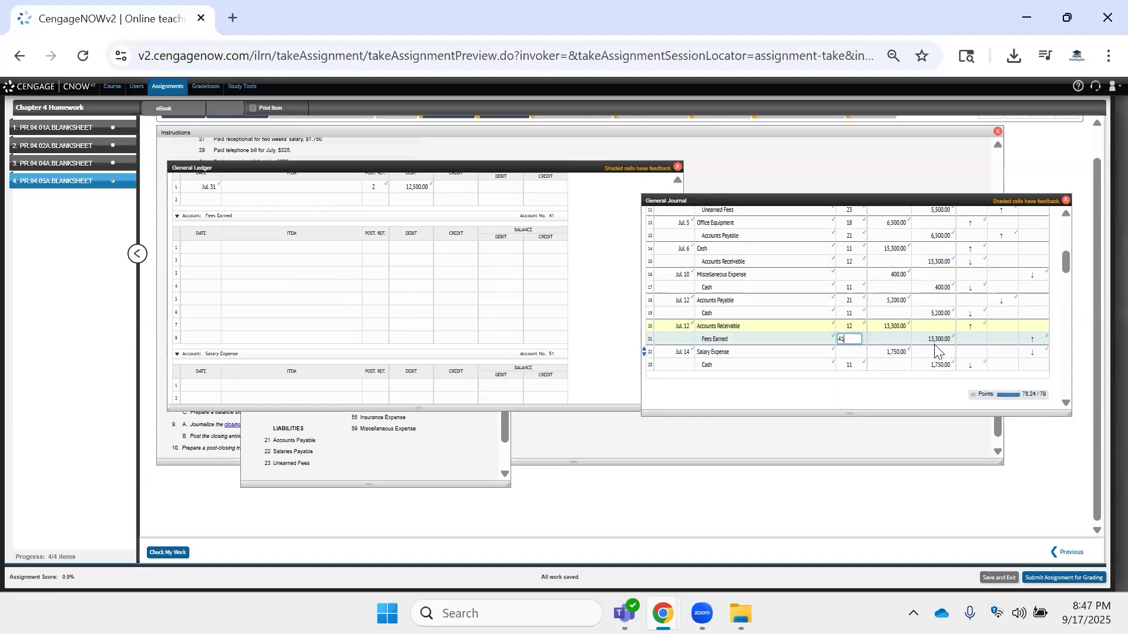
Copy the Jul 12 fees credit of 13,300 from the journal to the first line of the Fees Earned ledger account.
click(931, 338)
key(ctrl+c)
click(455, 249)
key(ctrl+v)
Date the first Fees Earned ledger line Jul 12 and give it posting reference 1.
click(194, 248)
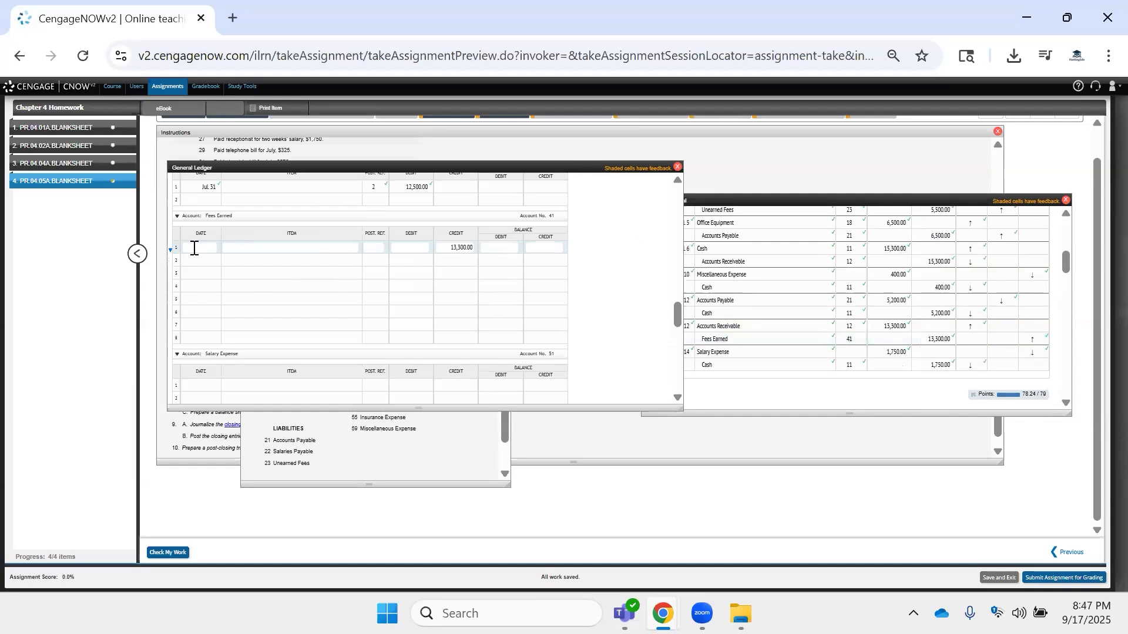
text(Jul. 12)
key(Tab)
key(Tab)
text(1)
key(Tab)
key(Tab)
key(Tab)
key(Tab)
key(Tab)
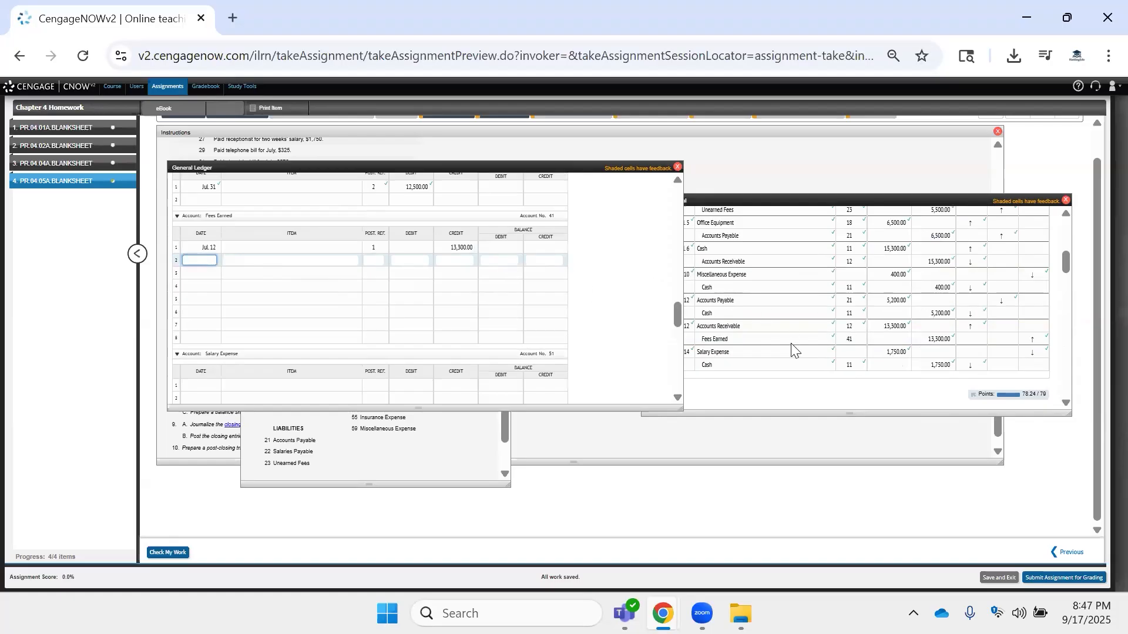
Date the second line of the Fees Earned ledger account Jul 17 and set its posting reference to 2.
scroll(793, 349, down, 3)
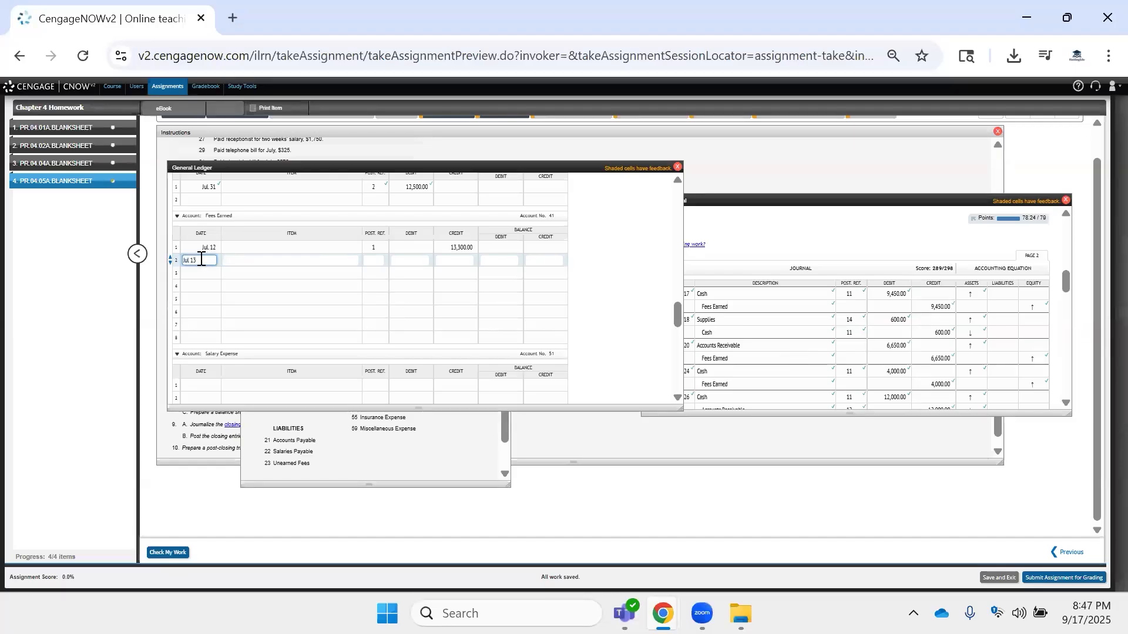
key(Tab)
key(Tab)
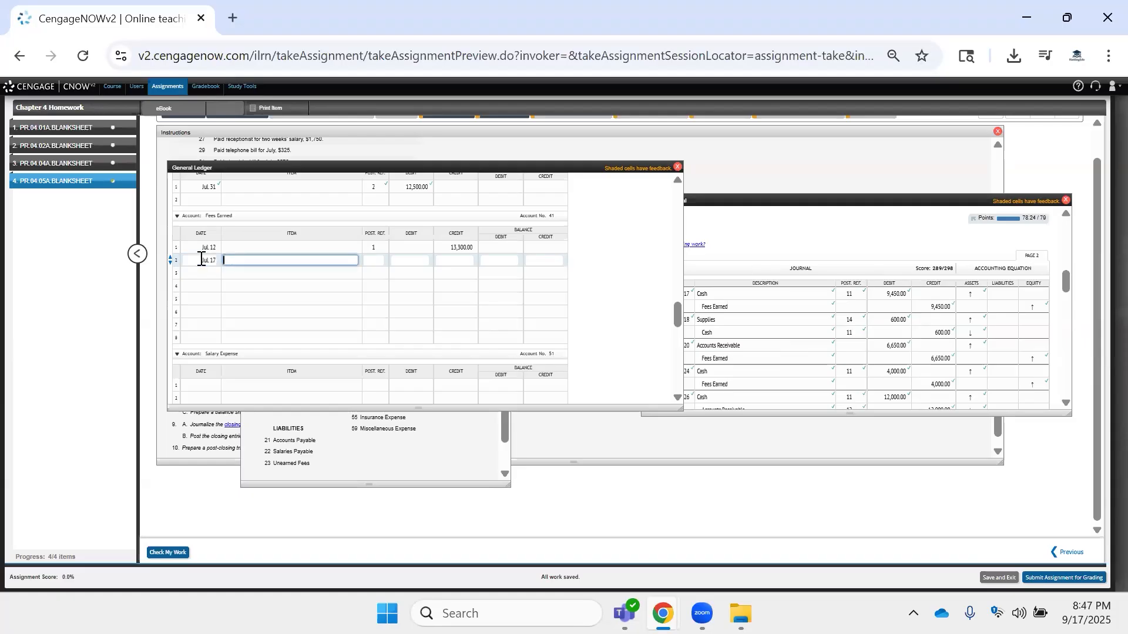
key(shift+Tab)
key(Tab)
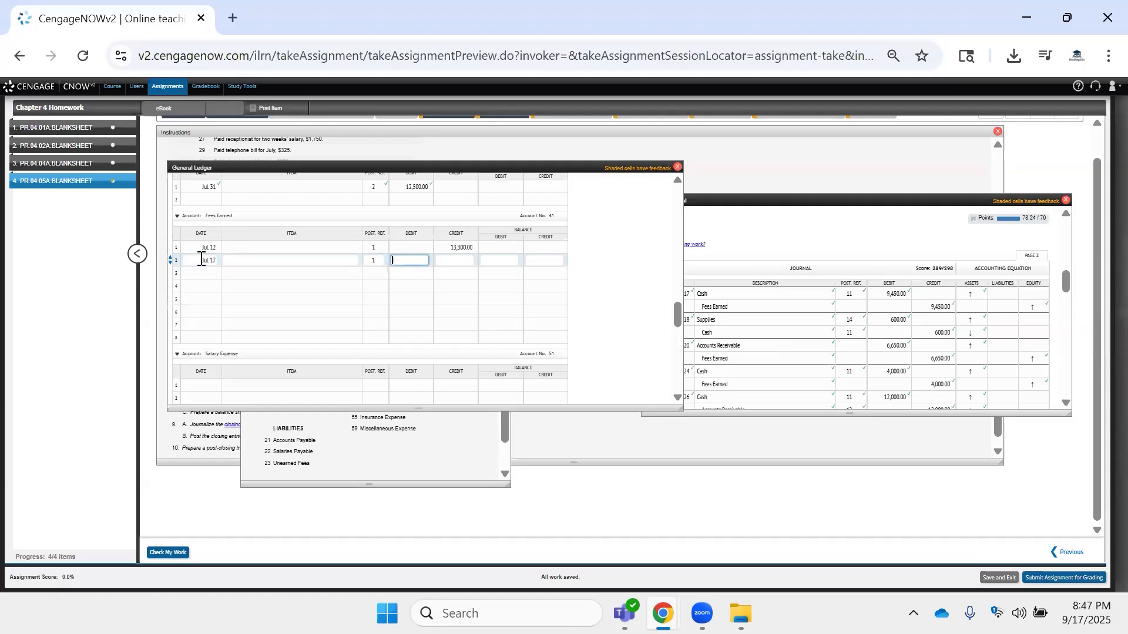
key(shift+Tab)
text(2)
key(Tab)
key(Tab)
Post the Jul 17 fees credit of 9,450 from the journal to the second Fees Earned ledger line.
click(898, 301)
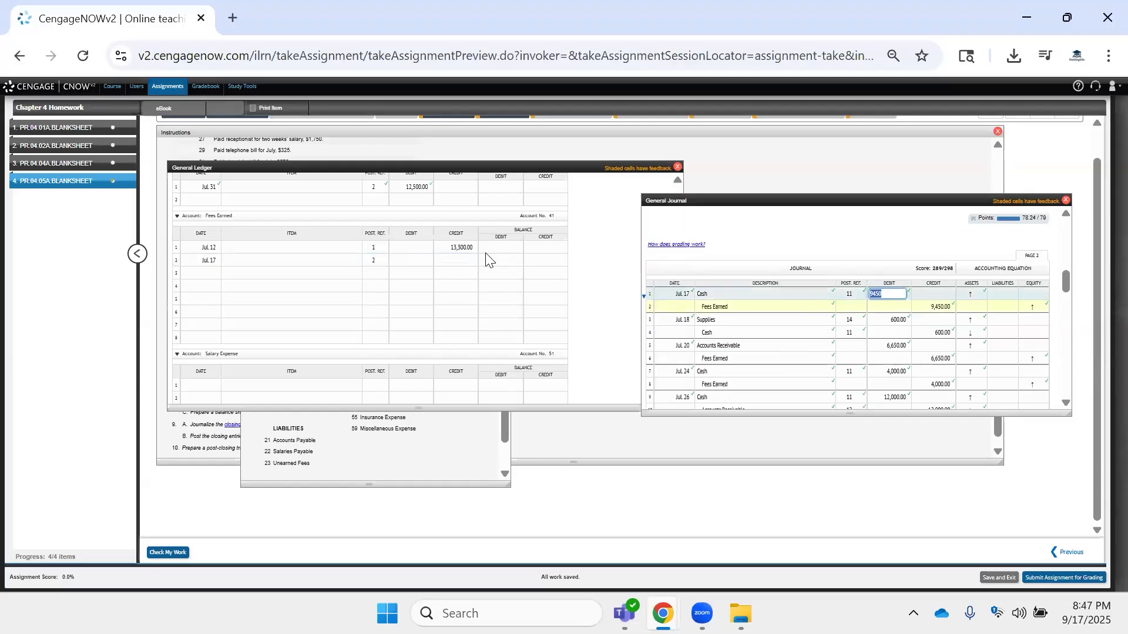
click(459, 259)
text(9450)
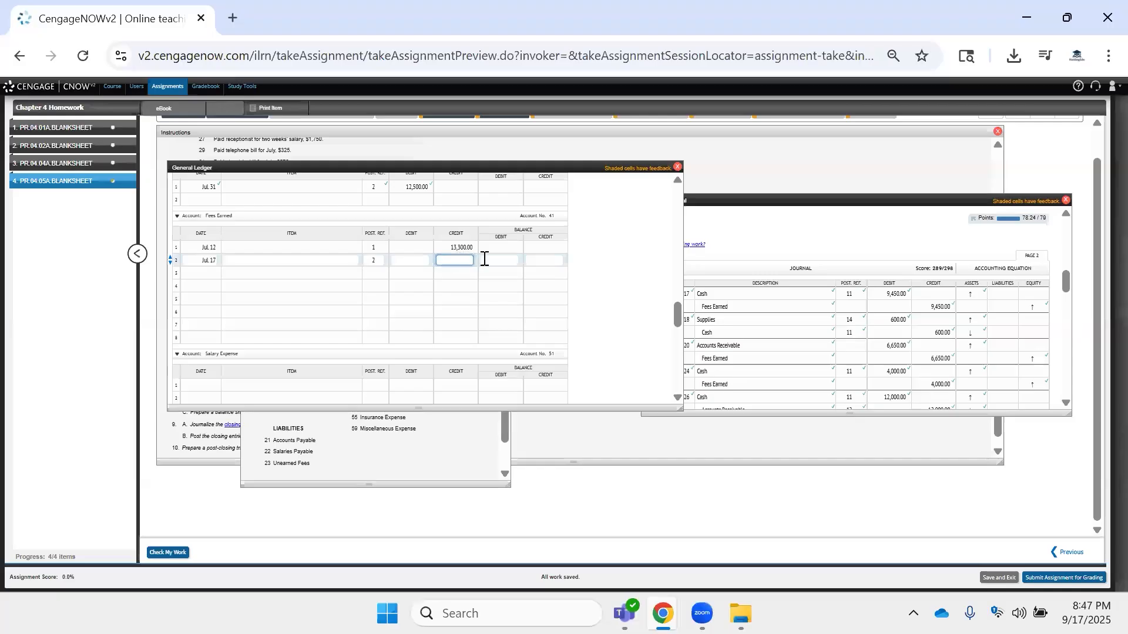
key(Tab)
Enter a credit balance of 13,300 on the Jul 12 line of the Fees Earned account.
click(550, 251)
double_click(475, 248)
click(543, 248)
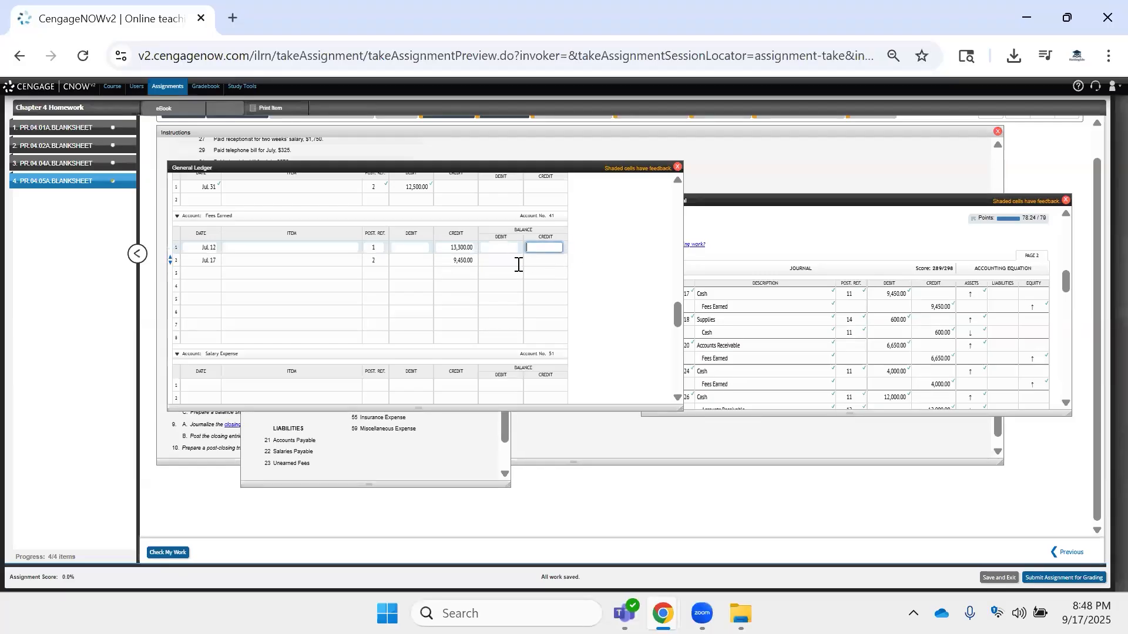
text(13300)
Enter a debit balance of 12,500 on the Jul 31 line of the owner's Drawing account.
scroll(434, 274, up, 2)
click(423, 274)
click(550, 276)
click(499, 275)
text(12500)
scroll(508, 283, up, 4)
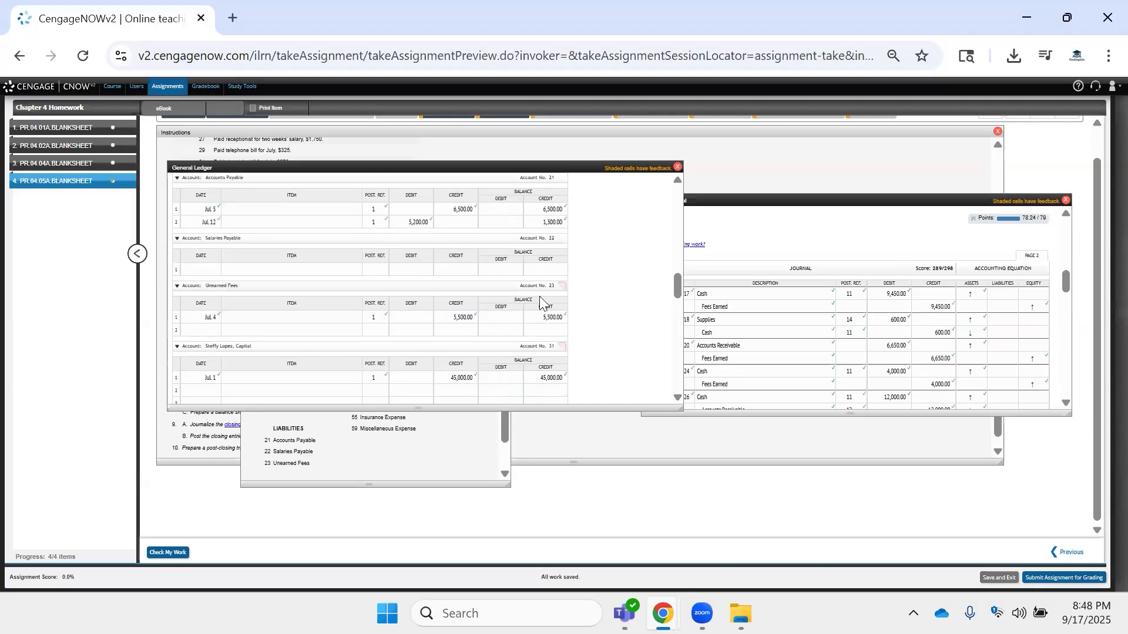
scroll(539, 296, down, 4)
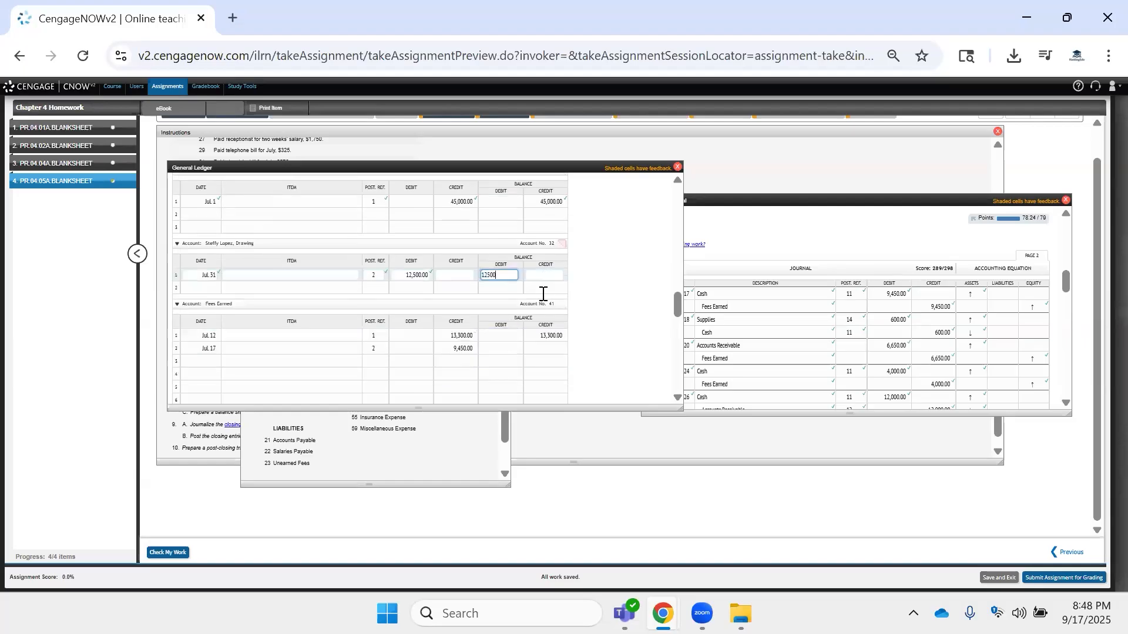
Enter a credit balance of 22,750 on the Jul 17 line of the Fees Earned account.
scroll(543, 293, down, 2)
click(544, 260)
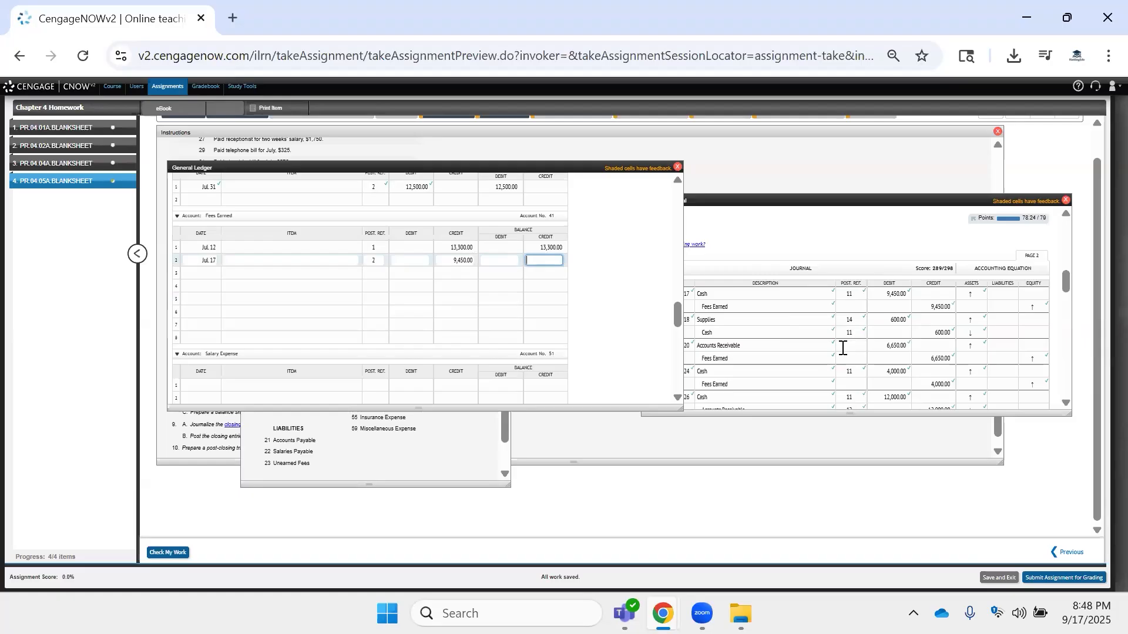
key(Return)
key(Tab)
key(Tab)
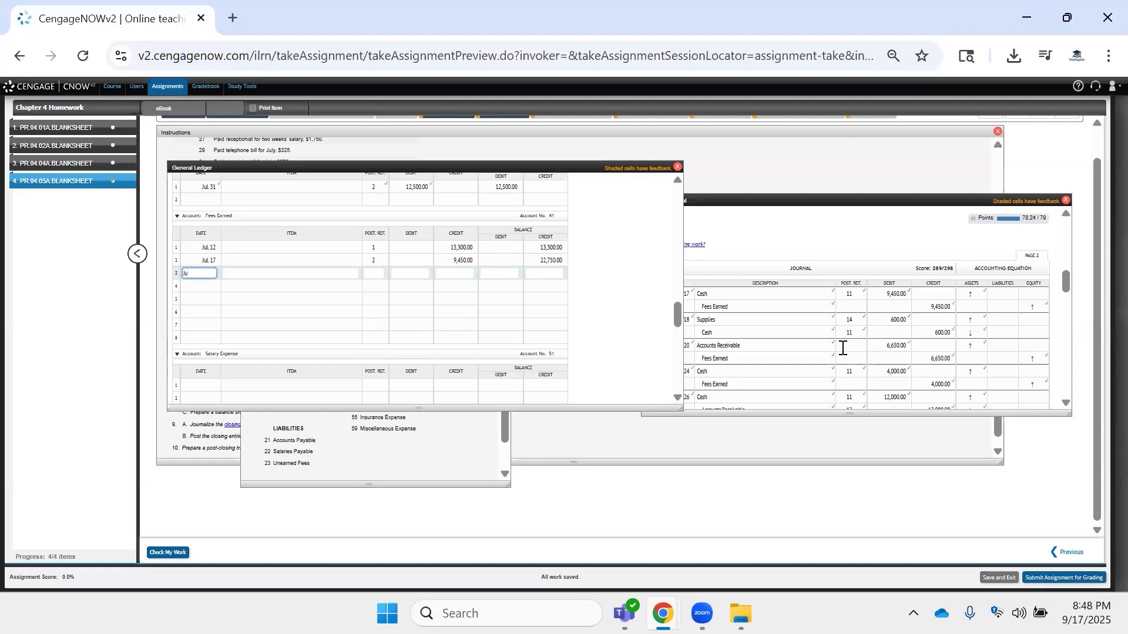
Fill the third Fees Earned ledger line with date Jul 20, posting reference 2 and a credit of 6,650.
text(20)
key(Tab)
key(Tab)
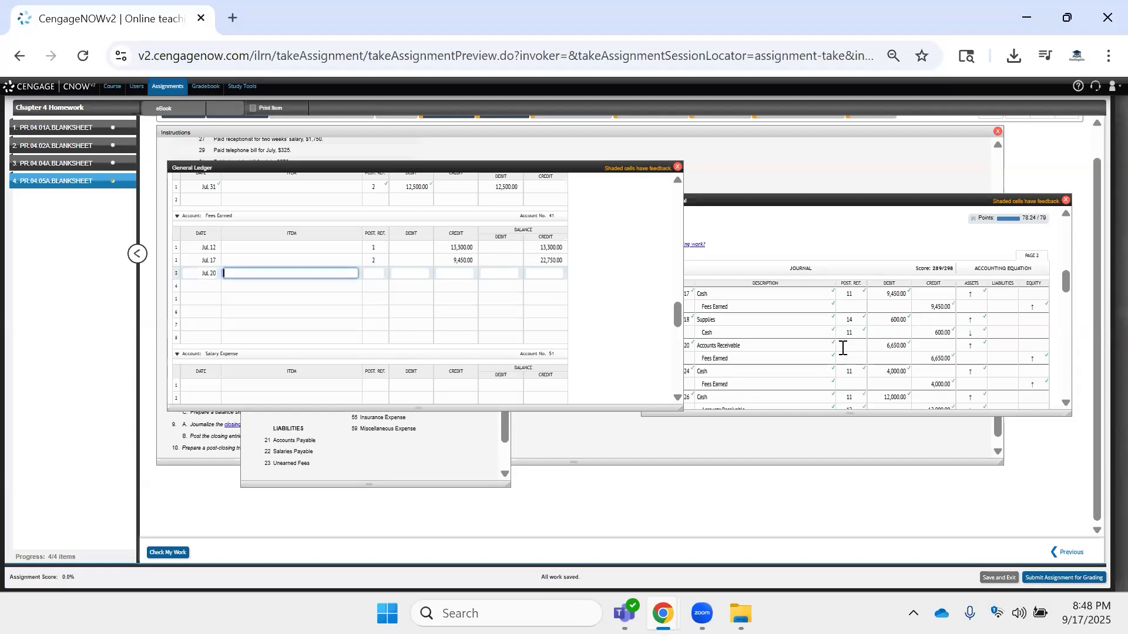
key(Tab)
key(Tab)
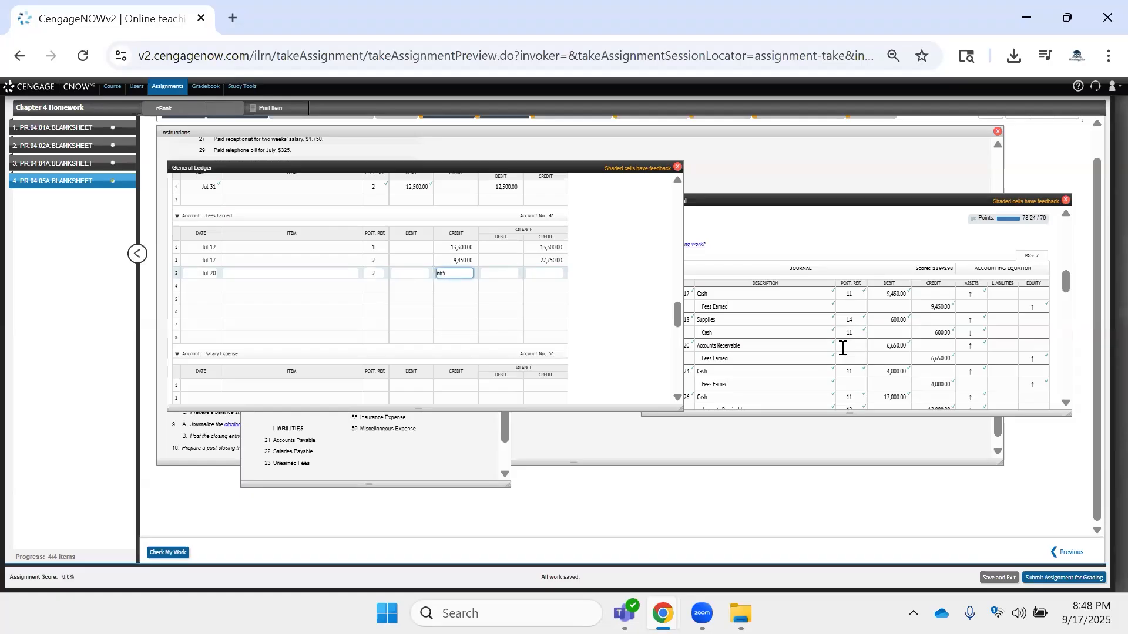
key(Tab)
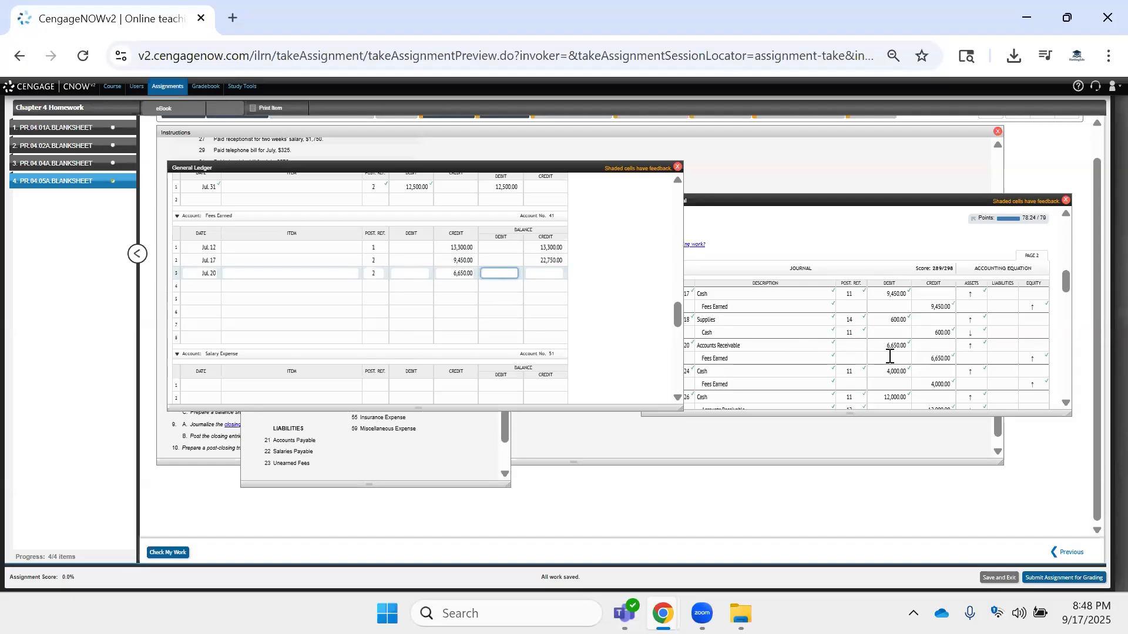
Enter a credit balance of 29,400 on the Jul 20 line of the Fees Earned account.
click(545, 286)
click(556, 269)
text(29,400)
key(Tab)
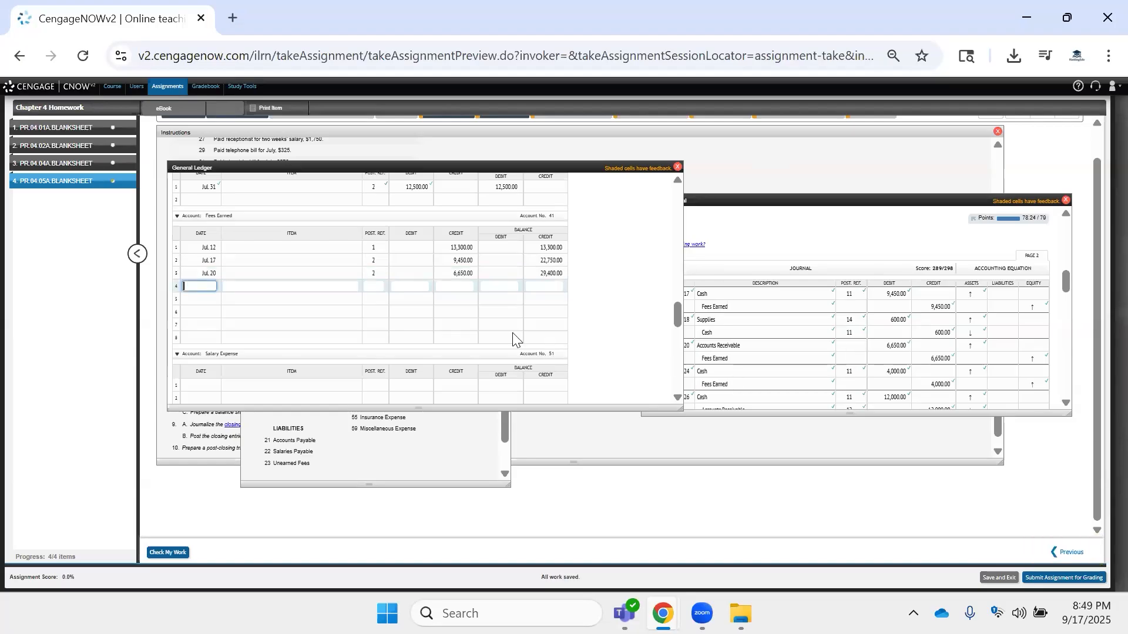
Post the Jul 24 line in Fees Earned with posting reference 2, a credit of 4,000 and a credit balance of 33,400.
text(Jul. 24)
key(Tab)
text(2)
key(Tab)
key(Tab)
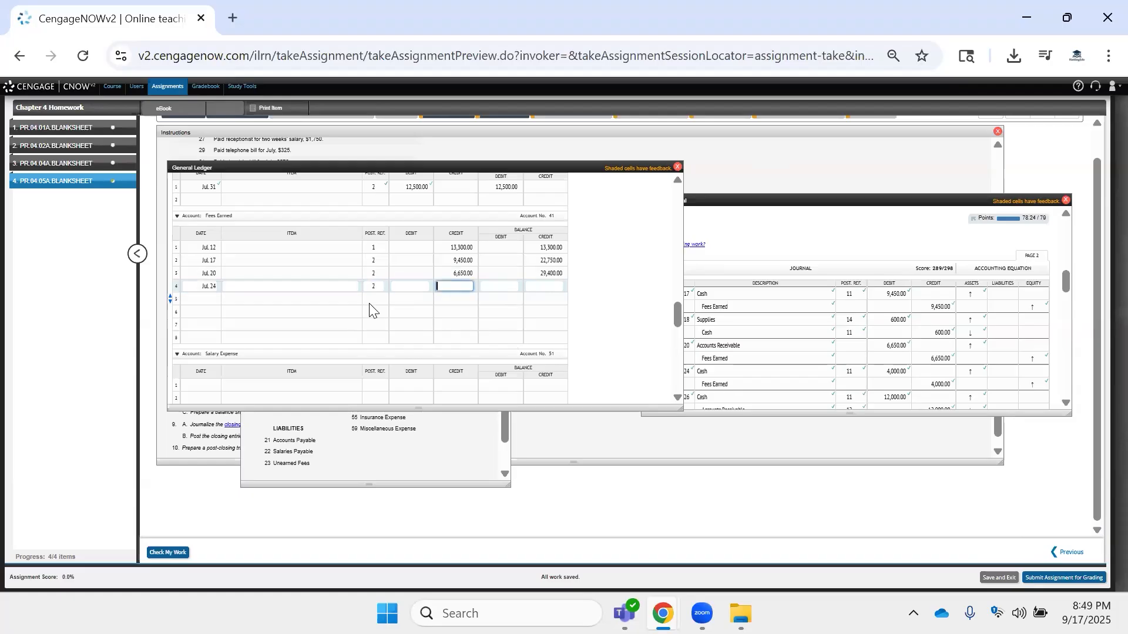
text(4000)
key(Tab)
key(Tab)
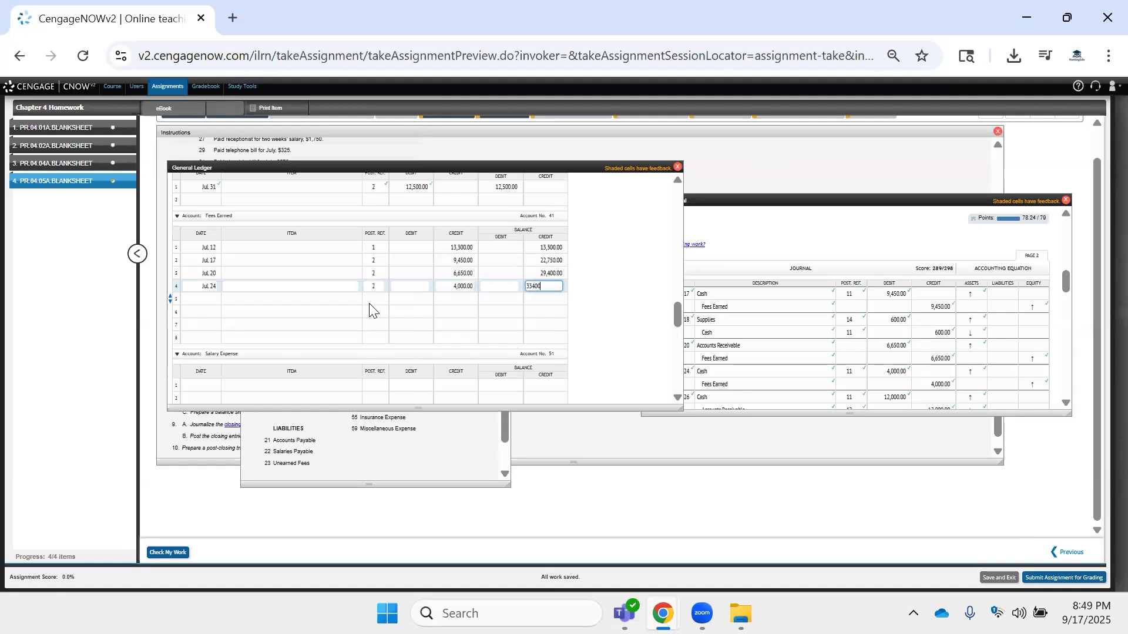
key(Tab)
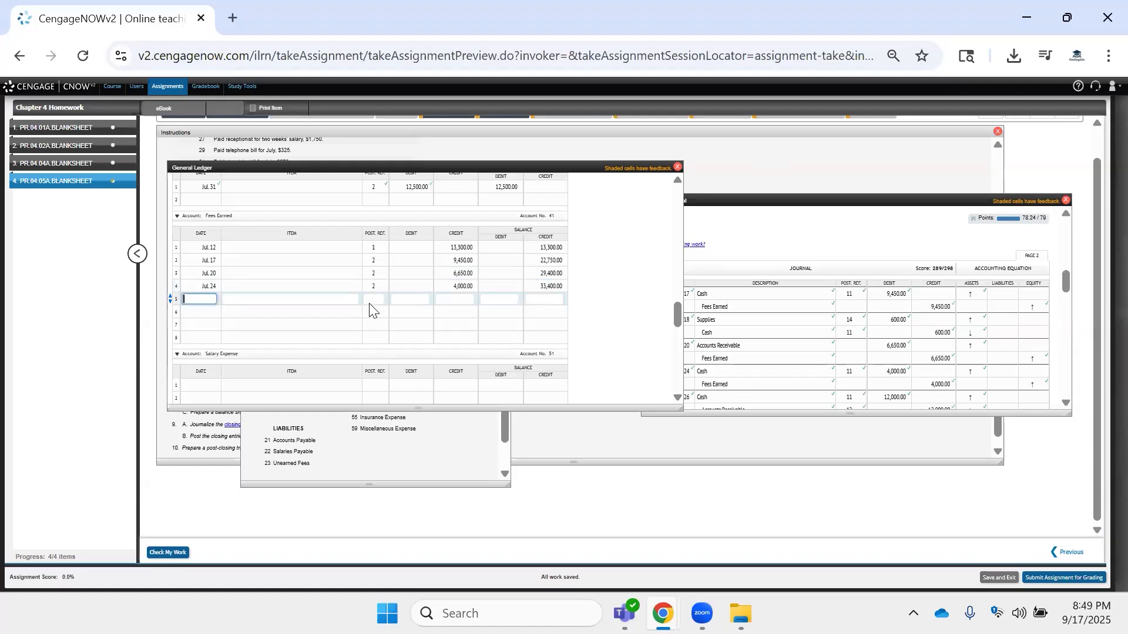
Date the fifth and sixth Fees Earned ledger lines Jul 31 and give both posting reference 2.
scroll(841, 328, down, 3)
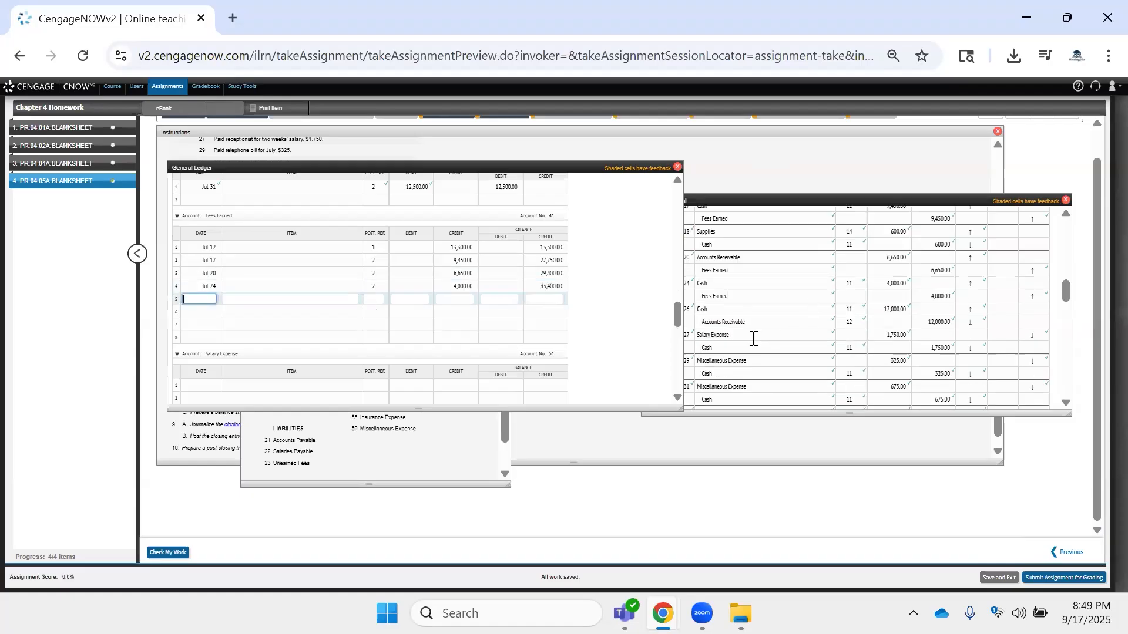
scroll(752, 338, down, 3)
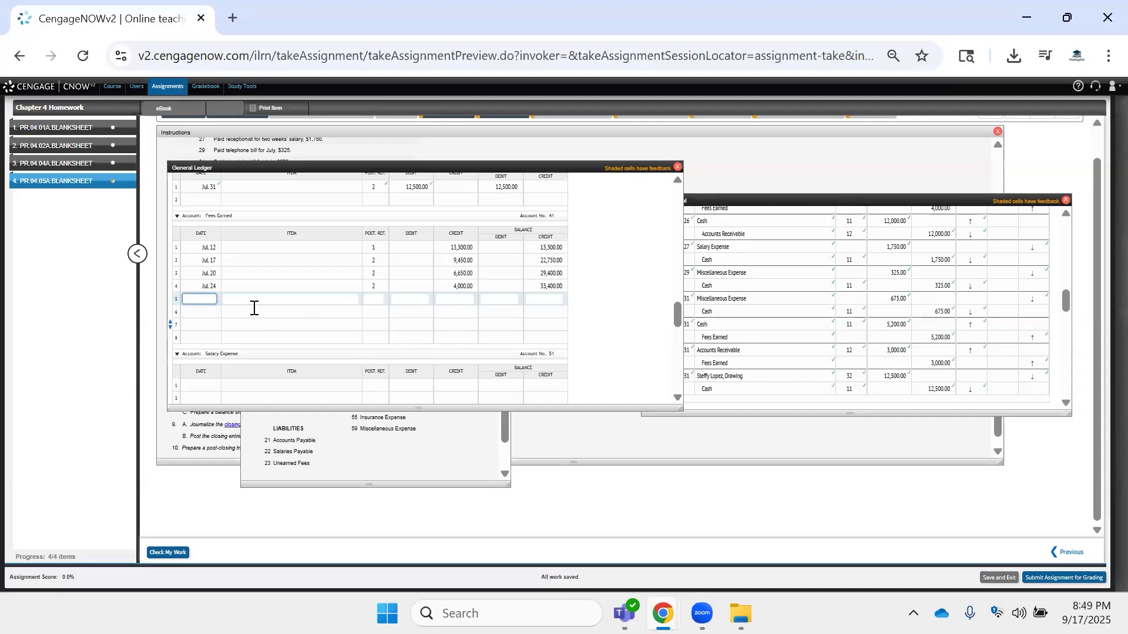
text(1)
click(204, 313)
text(Jul 3)
key(Tab)
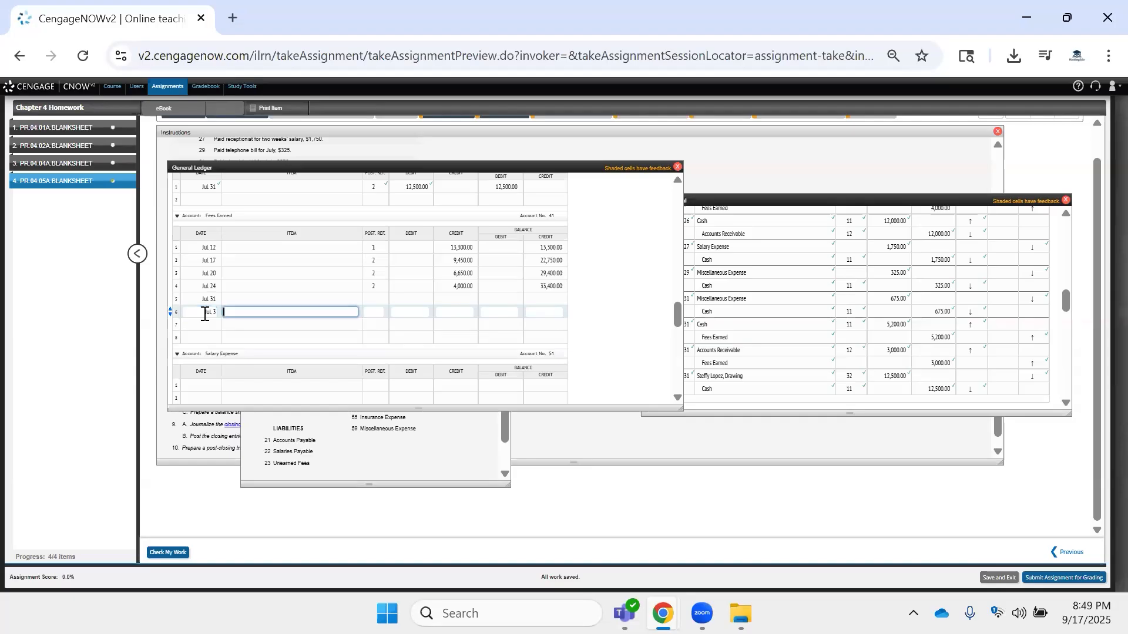
click(204, 313)
text(1)
key(Tab)
key(Tab)
text(2)
click(374, 299)
click(462, 299)
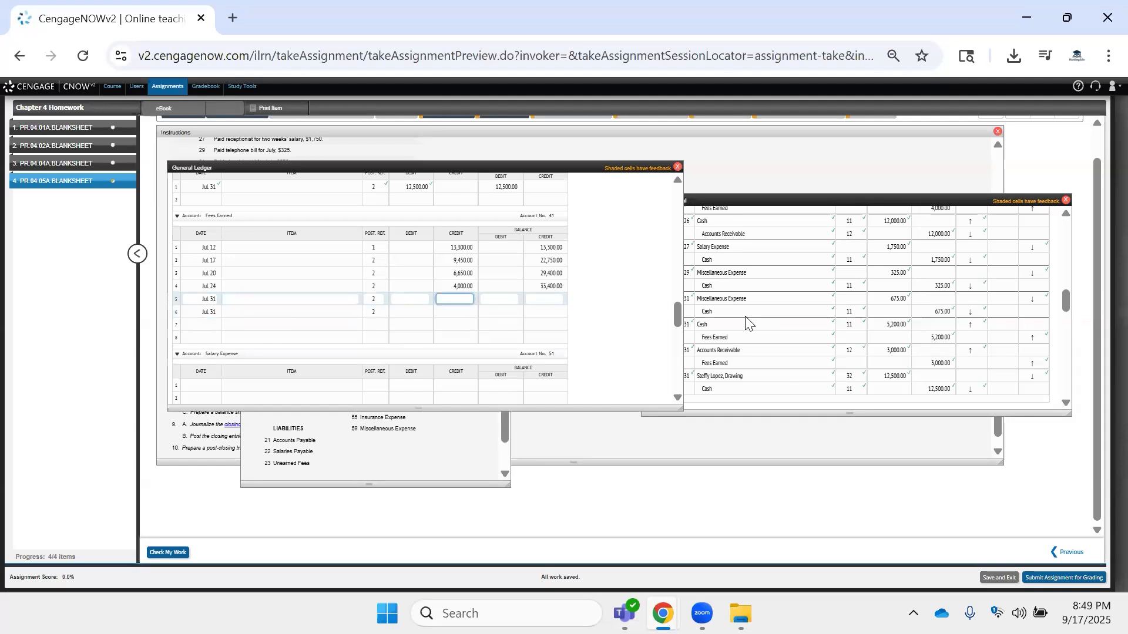
Enter a credit of 5,200 and a credit balance of 38,600 on the first Jul 31 Fees Earned line.
text(5200)
key(Tab)
key(Tab)
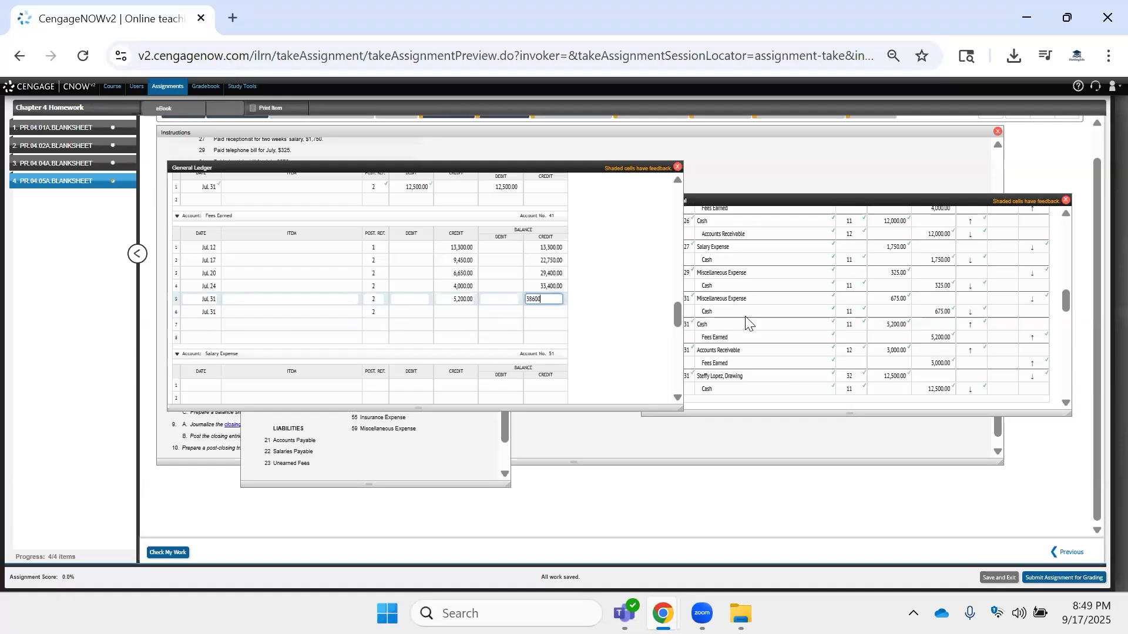
Enter a credit of 3,000 and a credit balance of 41,600 on the second Jul 31 Fees Earned line.
click(457, 312)
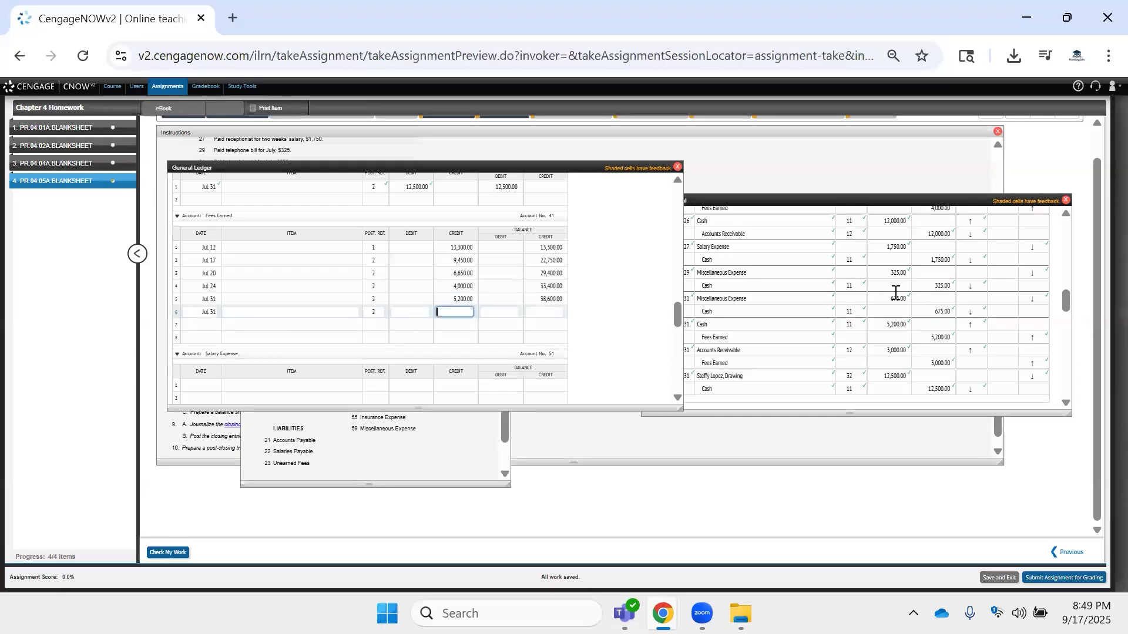
text(3000)
key(Tab)
key(Tab)
key(Tab)
key(shift+Tab)
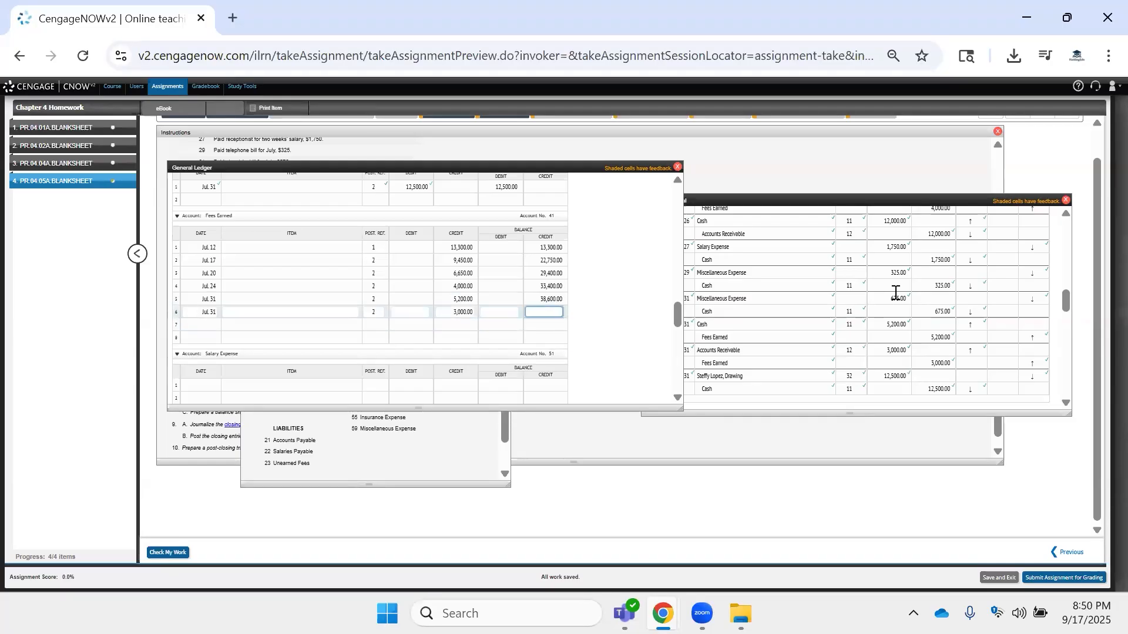
text(41,600)
key(Tab)
key(Tab)
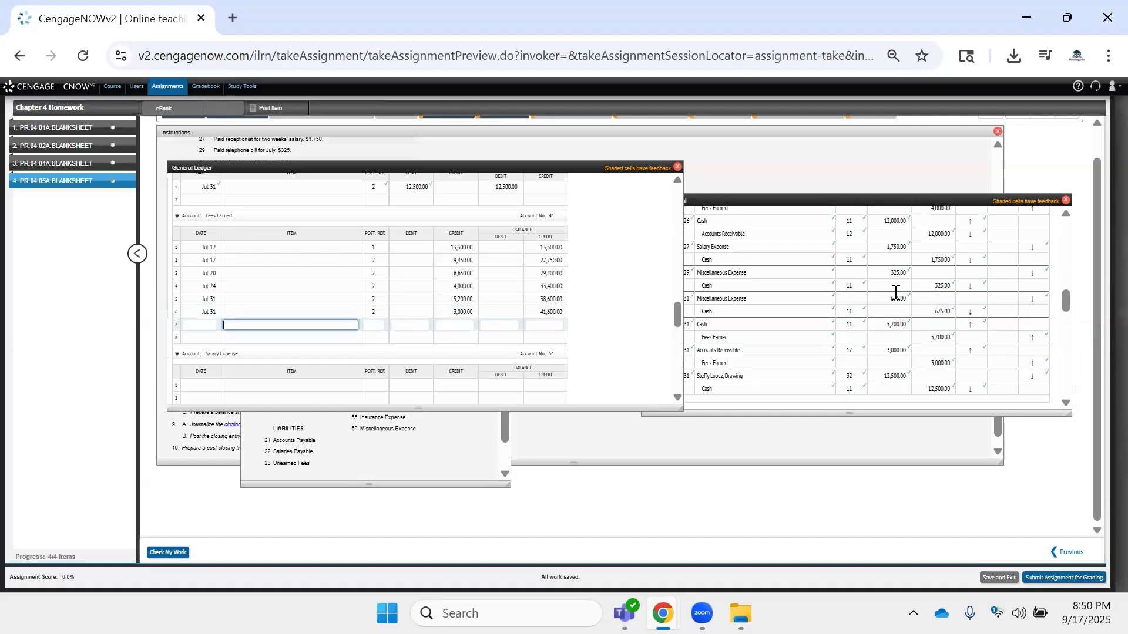
Set the posting reference to 41 on both Jul 31 Fees Earned lines of the General Journal.
scroll(465, 309, down, 2)
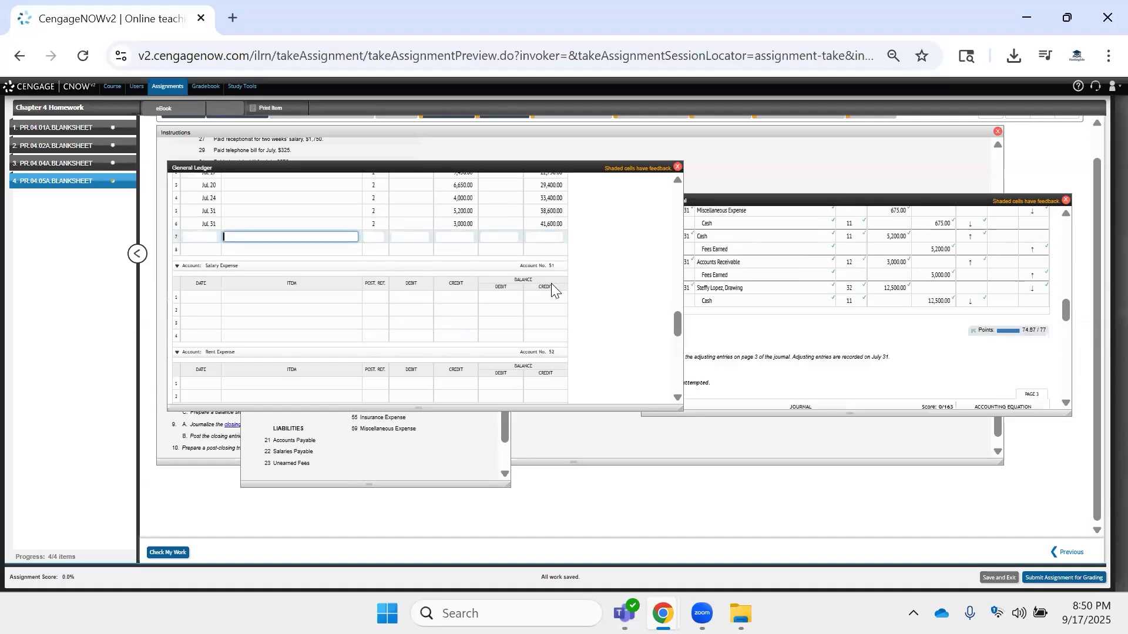
scroll(551, 283, up, 2)
click(816, 321)
scroll(852, 311, up, 2)
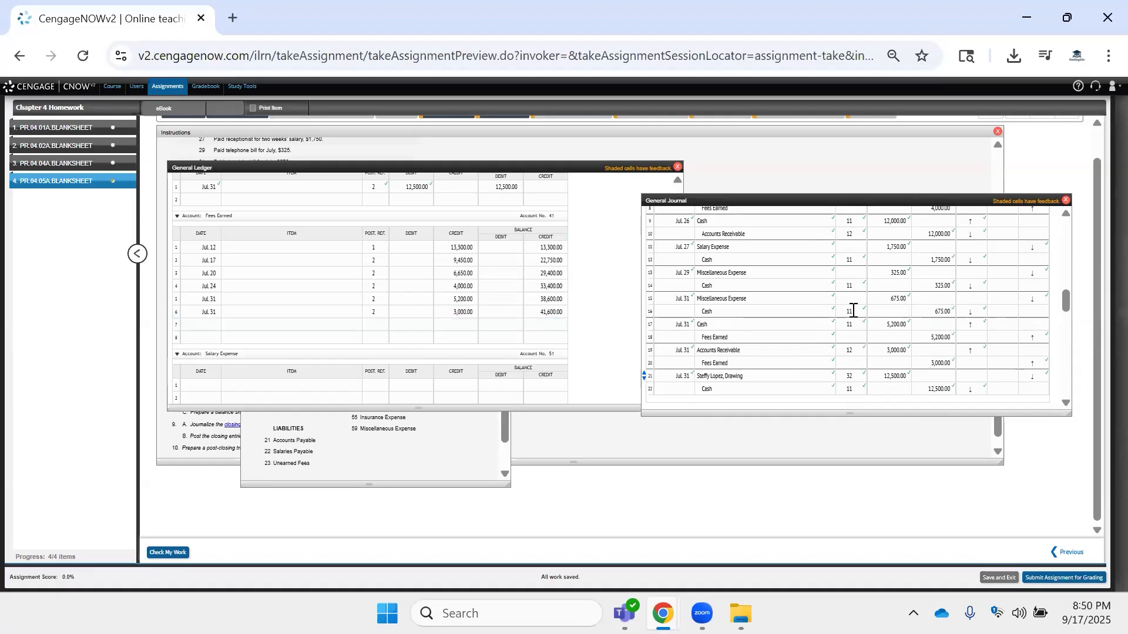
click(849, 363)
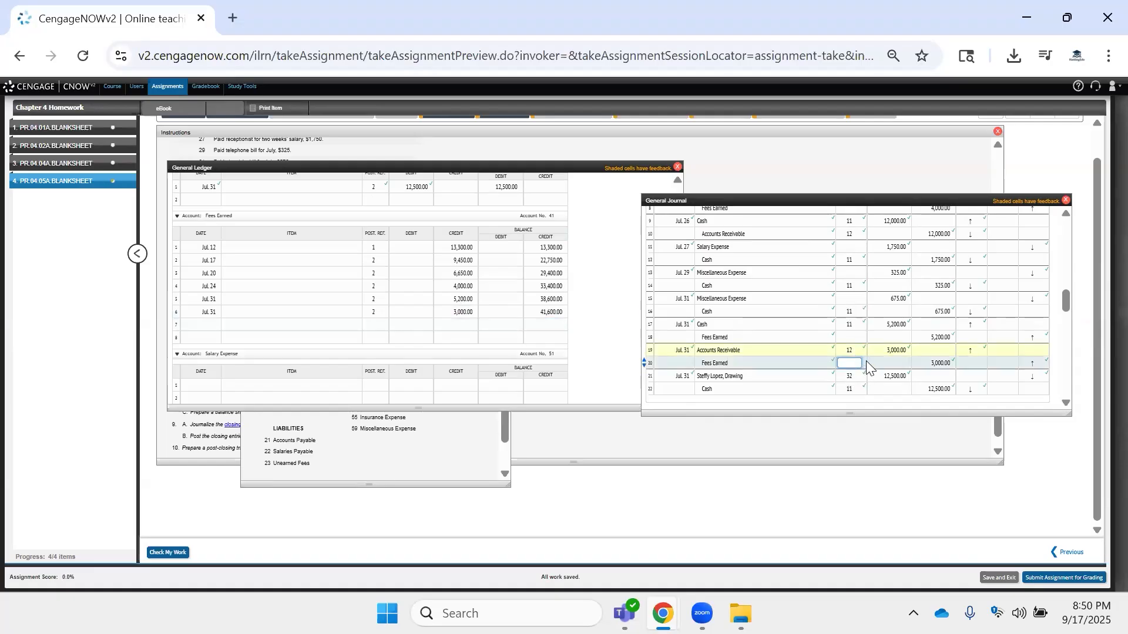
text(41)
click(852, 336)
text(41)
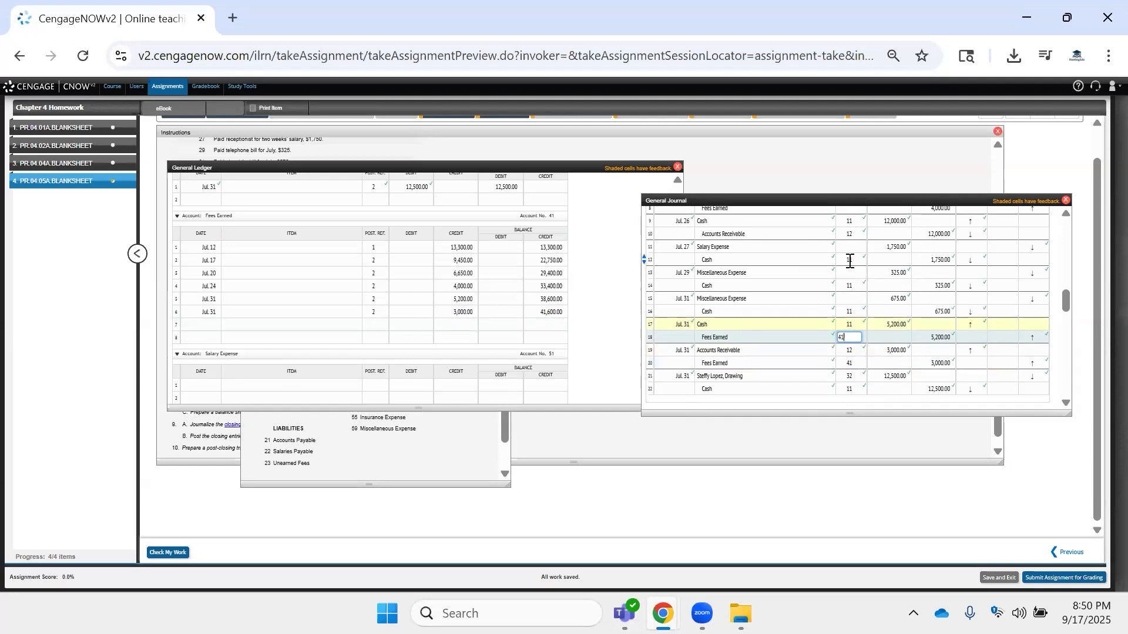
Set the Jul 20 journal entry's posting references to 41 for Fees Earned and 12 for Accounts Receivable.
scroll(846, 301, up, 3)
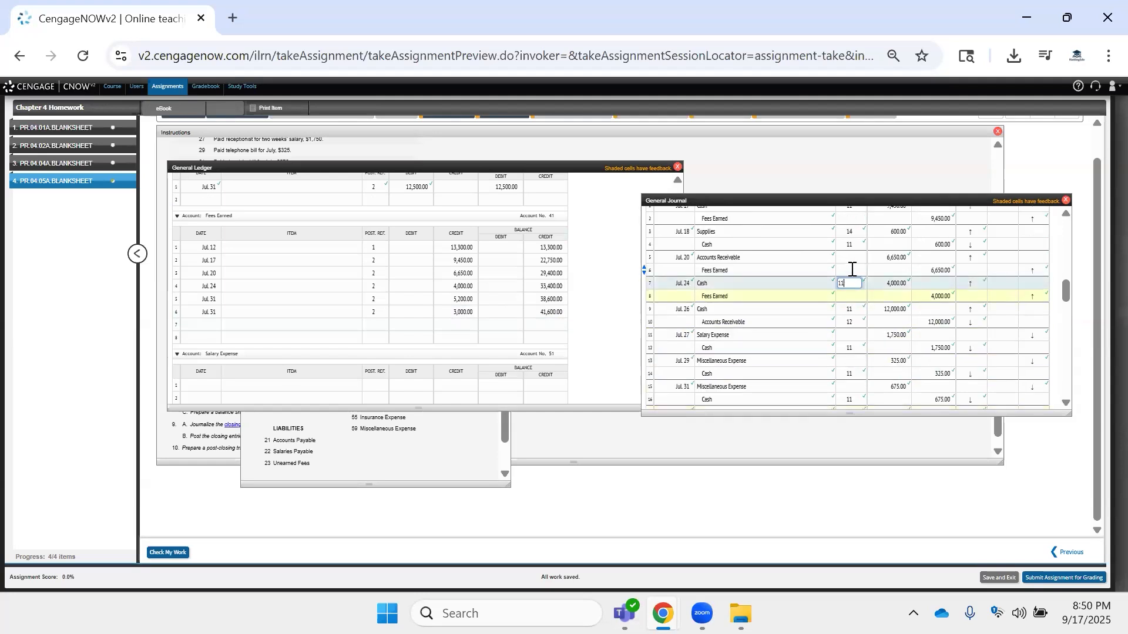
click(851, 269)
text(41)
scroll(870, 305, up, 3)
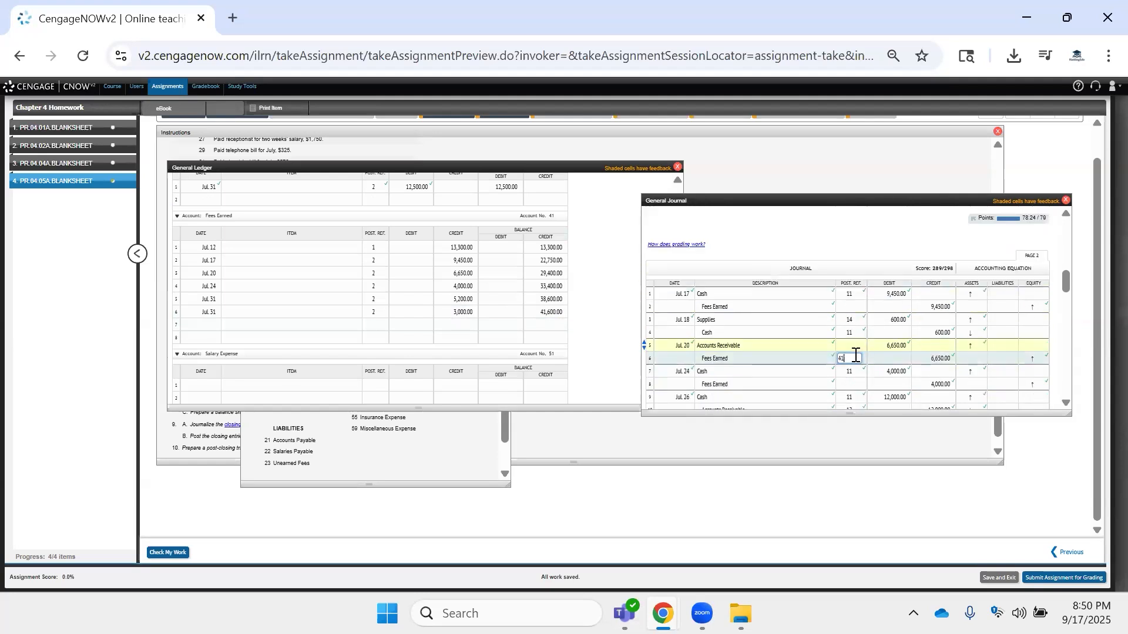
click(852, 346)
text(12)
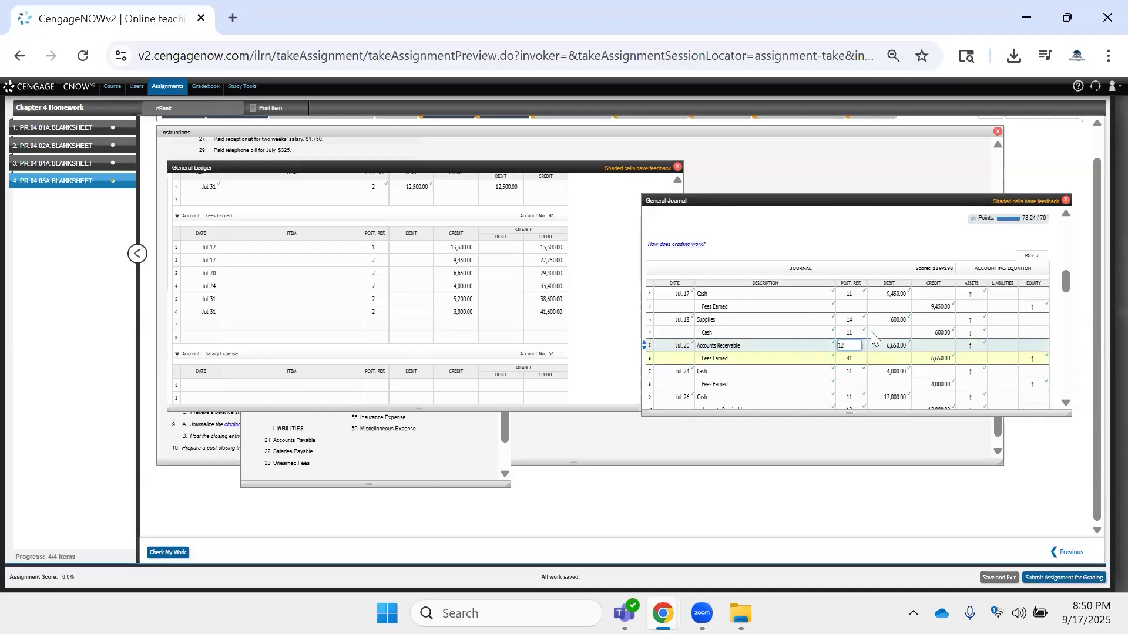
Set the posting reference to 41 on the Jul 17 Fees Earned line of the General Journal.
click(849, 307)
text(41)
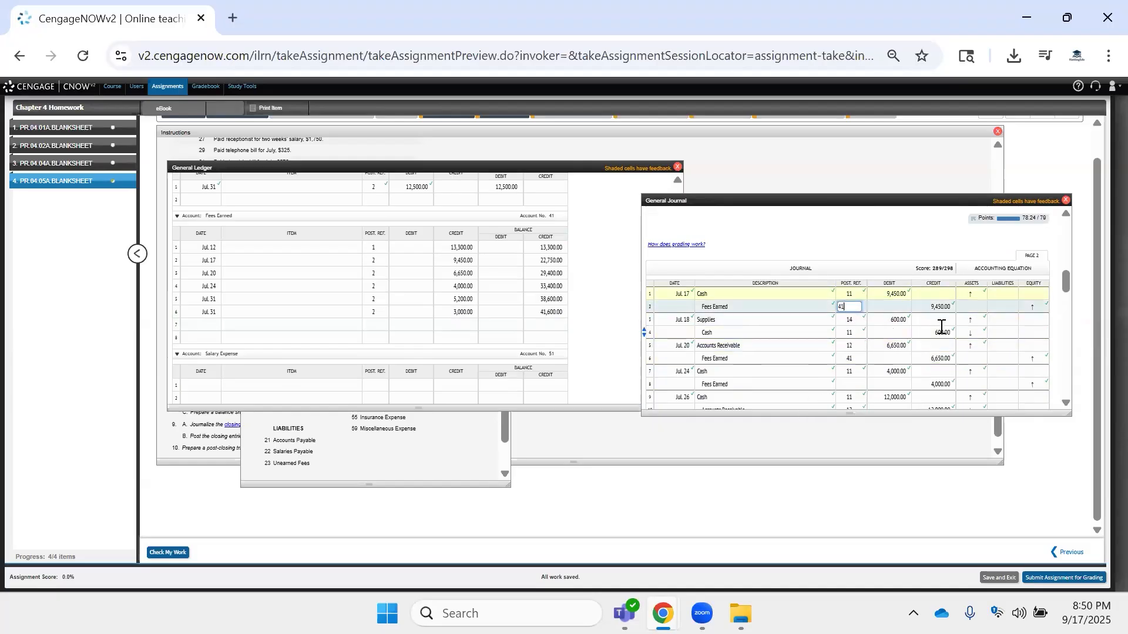
click(938, 333)
Look over the posting references of the early July entries on page 1 of the General Journal.
scroll(883, 376, up, 6)
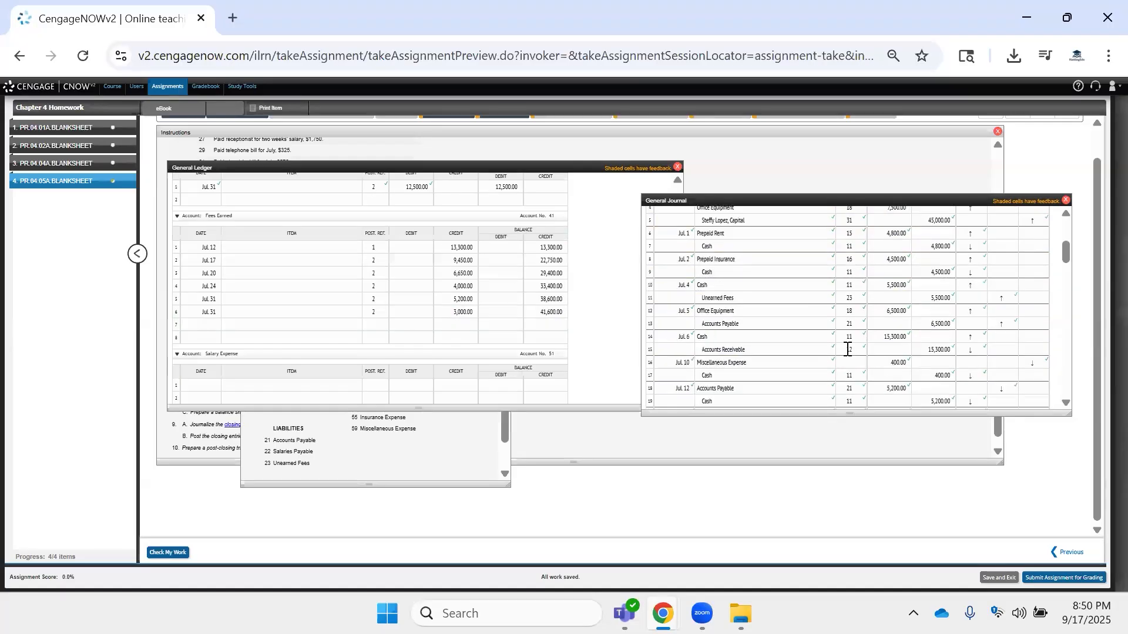
scroll(854, 367, up, 3)
scroll(834, 366, down, 1)
scroll(829, 366, down, 3)
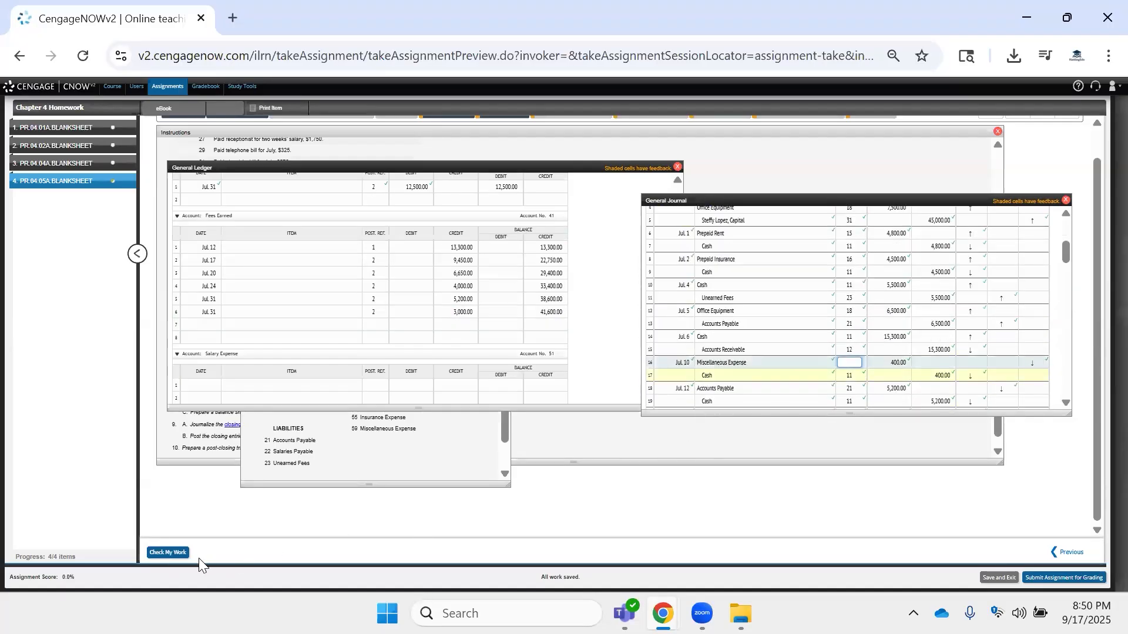
Check the work and look over the feedback in the General Journal and the ledger's Fees Earned account.
click(183, 555)
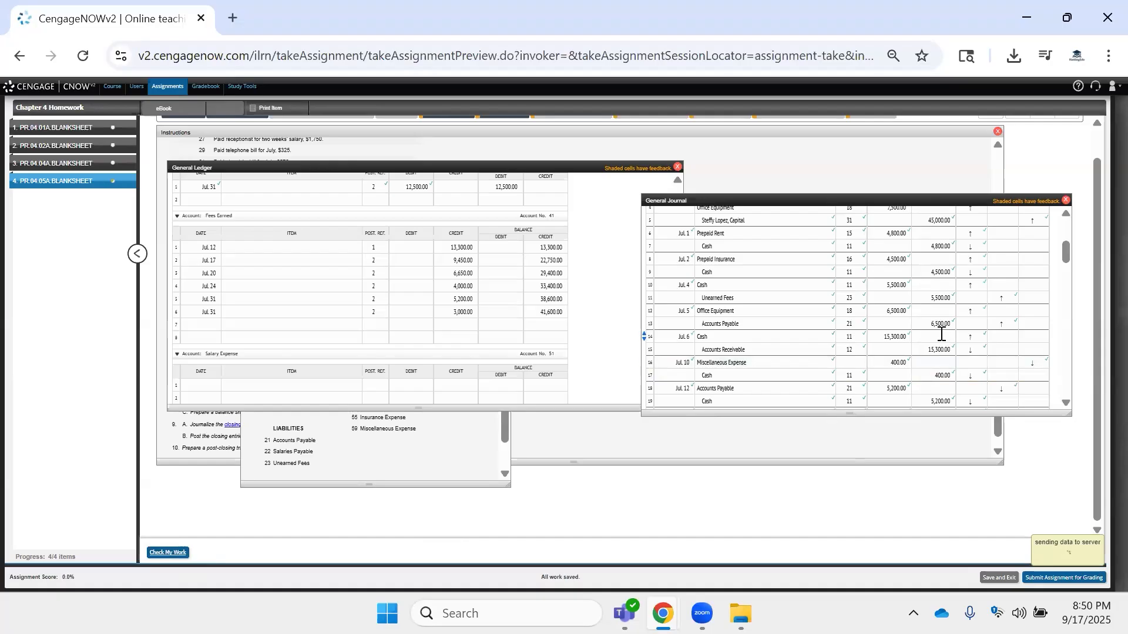
scroll(936, 326, down, 2)
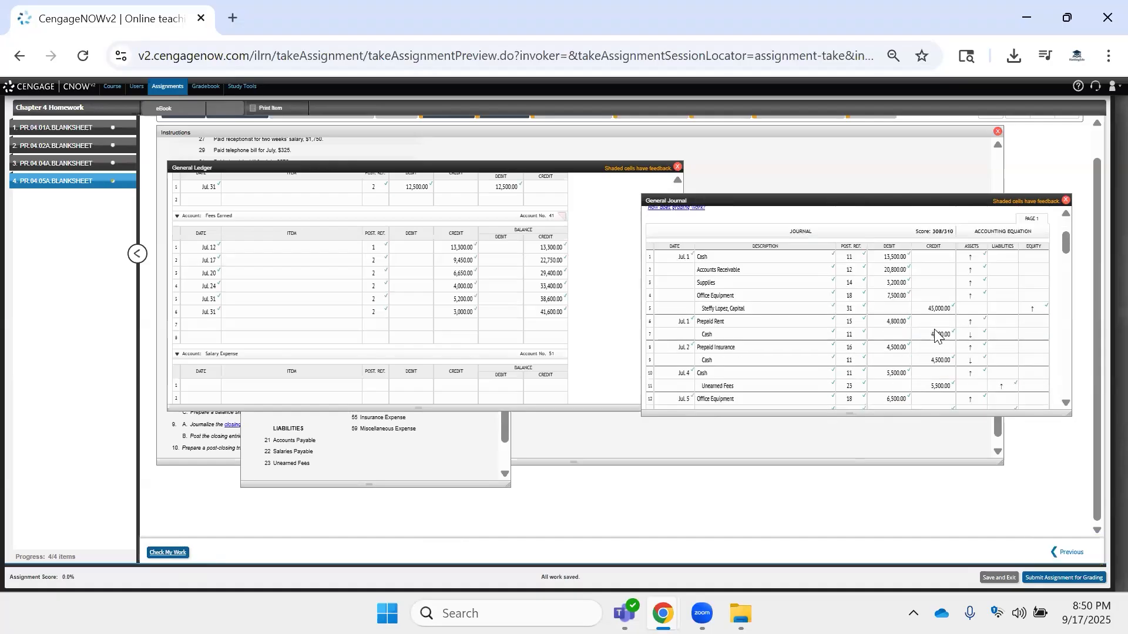
scroll(937, 325, up, 1)
scroll(880, 292, down, 3)
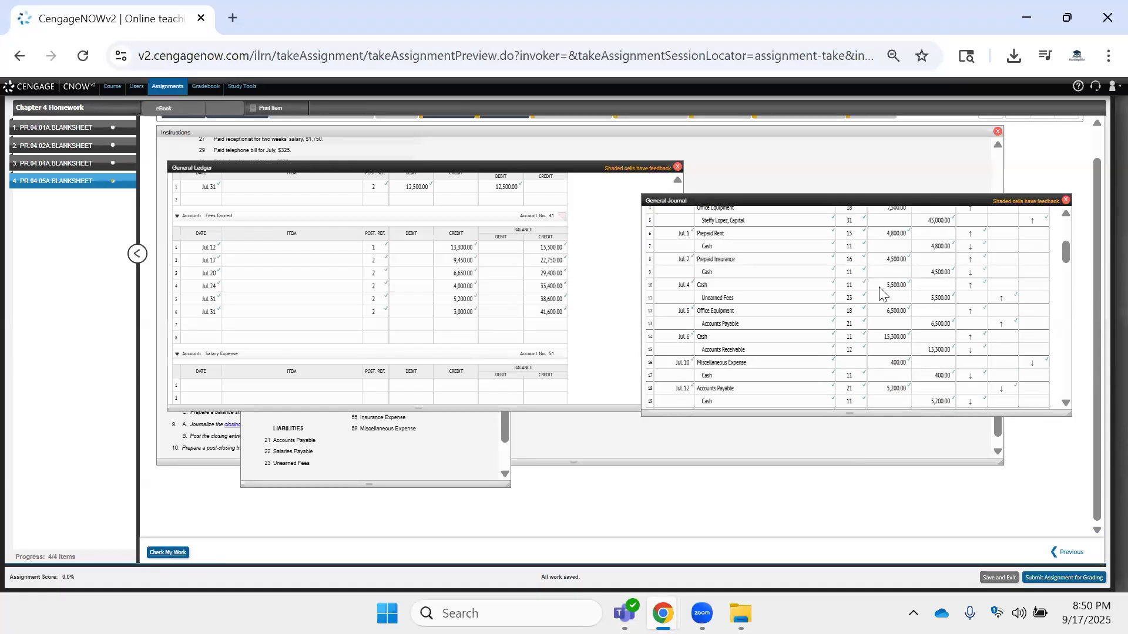
scroll(851, 286, up, 1)
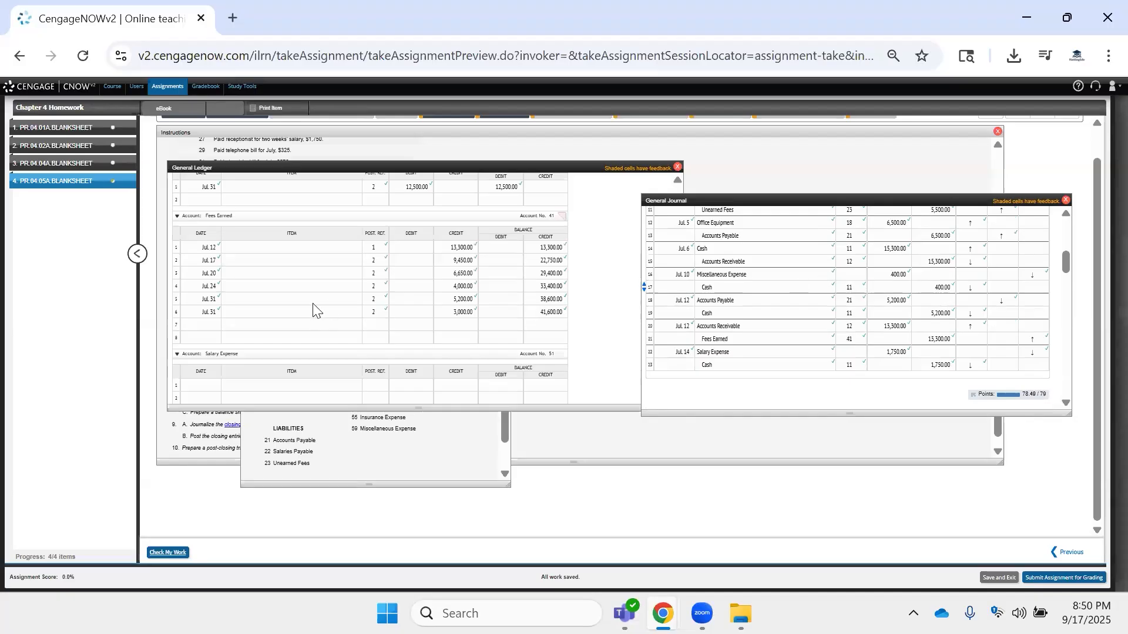
scroll(386, 317, down, 4)
scroll(386, 316, up, 3)
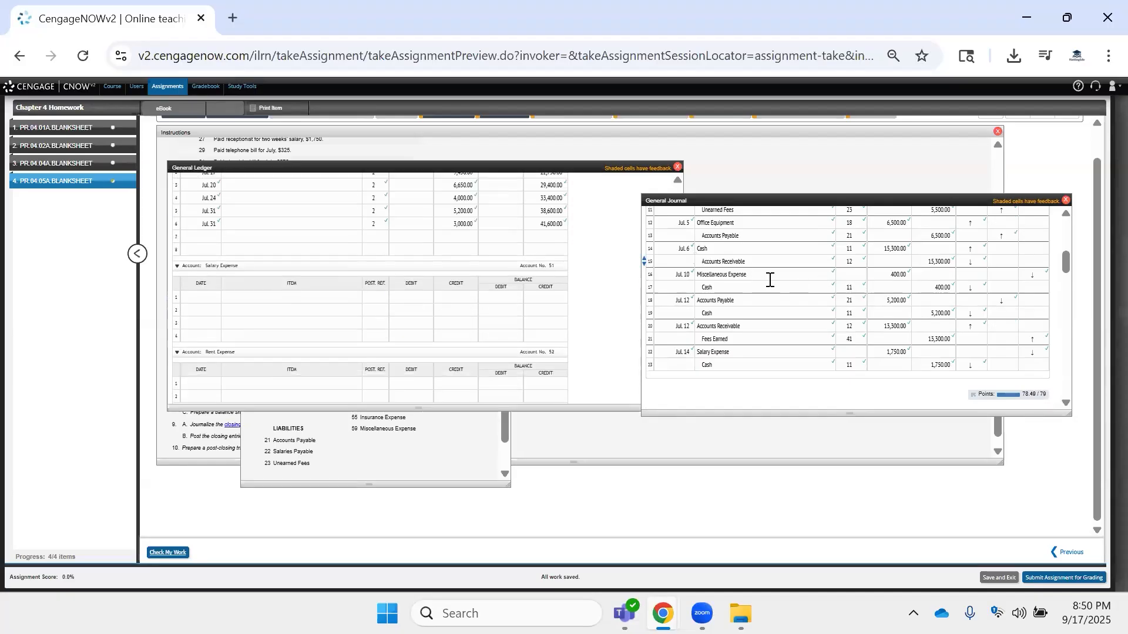
scroll(773, 298, up, 5)
scroll(787, 305, down, 3)
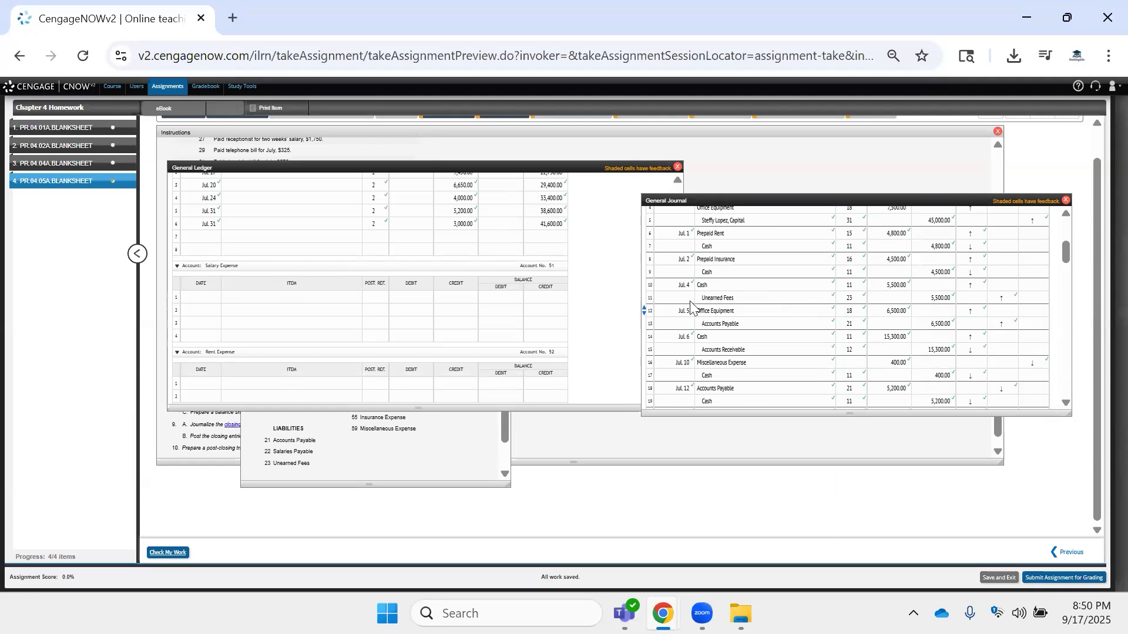
Set the posting reference to 51 on the Jul 14 Salary Expense line of the General Journal.
scroll(447, 305, up, 1)
scroll(447, 305, down, 1)
scroll(887, 332, down, 3)
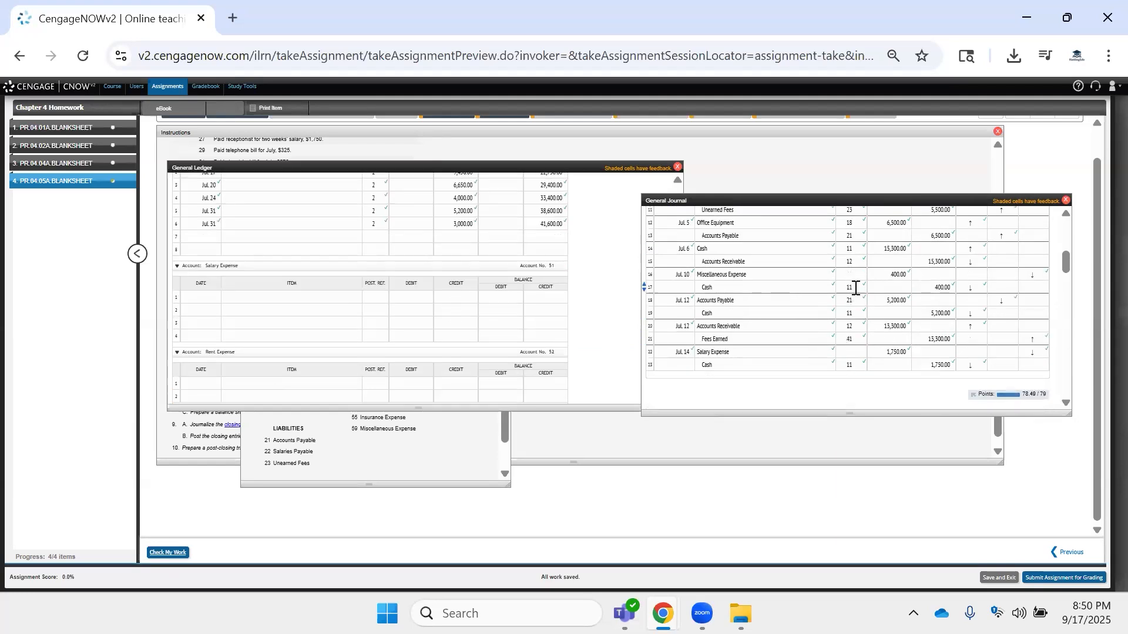
click(850, 352)
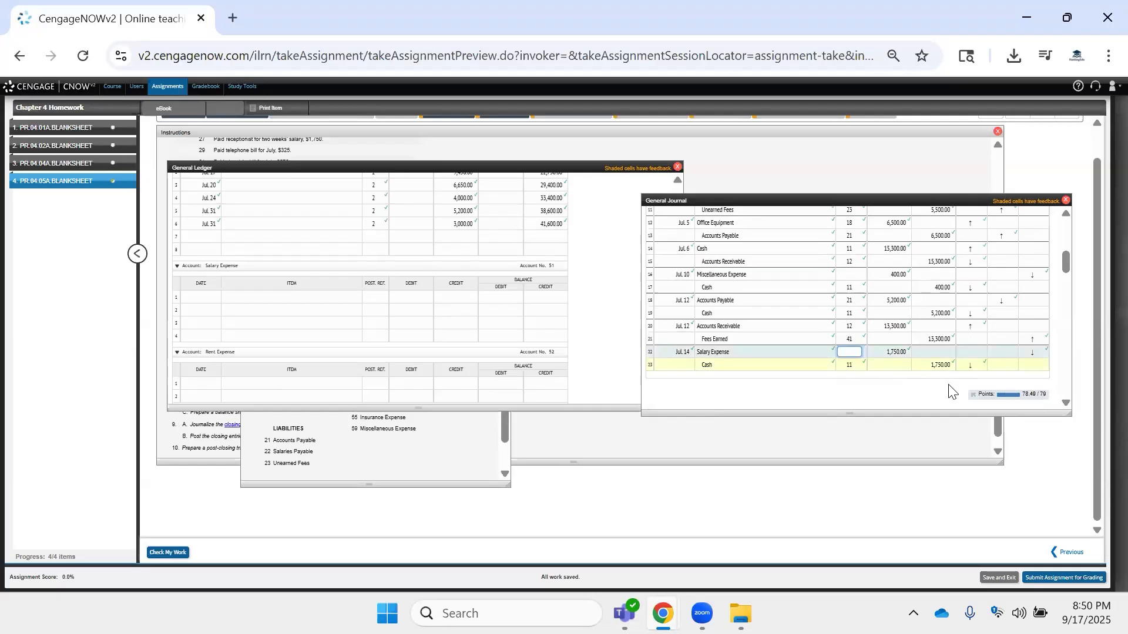
text(51)
Post the Jul. 14 entry to the Salary Expense ledger account with posting reference 1, debit 1,750 and debit balance 1,750.
click(201, 298)
text(Jul. 14)
key(Tab)
key(Tab)
key(shift+Tab)
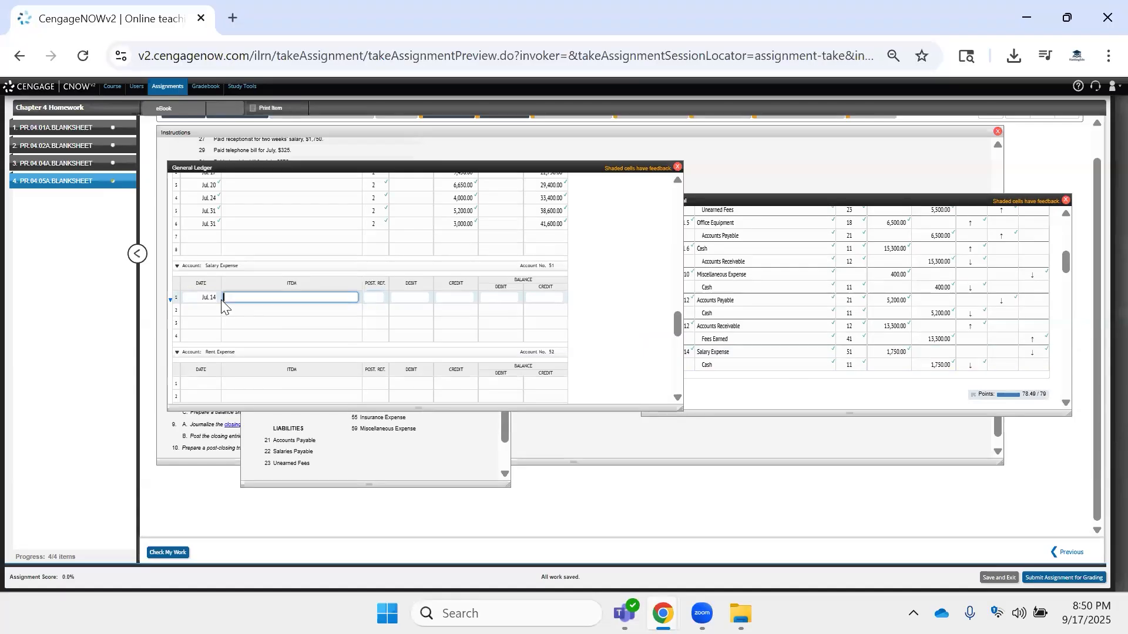
key(Tab)
text(1)
key(Tab)
text(1,750)
key(Tab)
key(Tab)
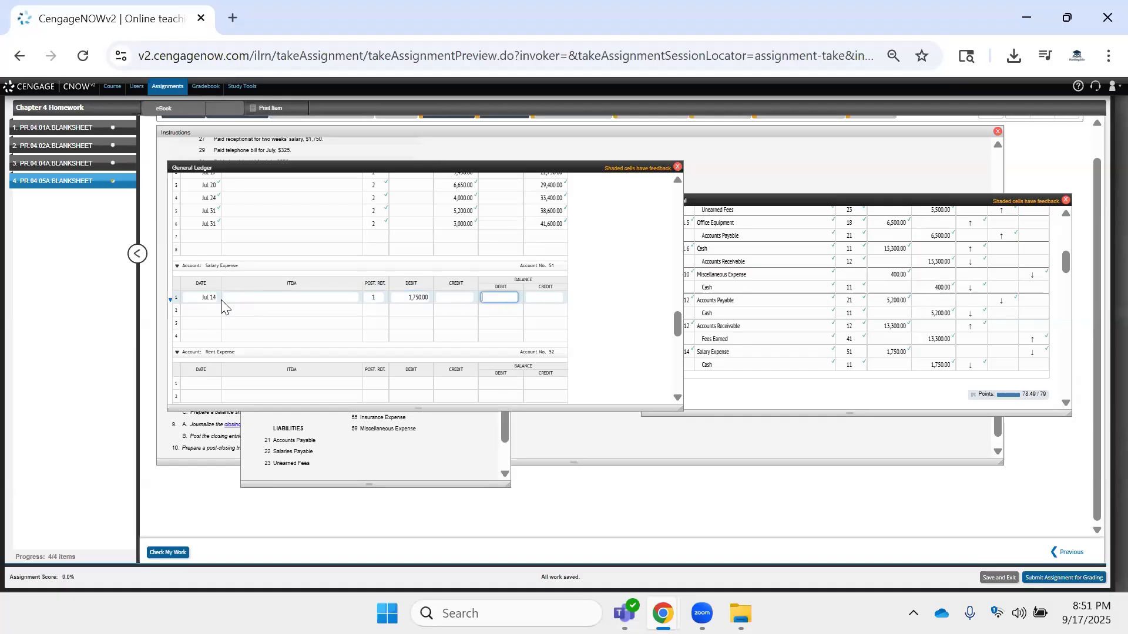
text(1750)
key(Tab)
key(Tab)
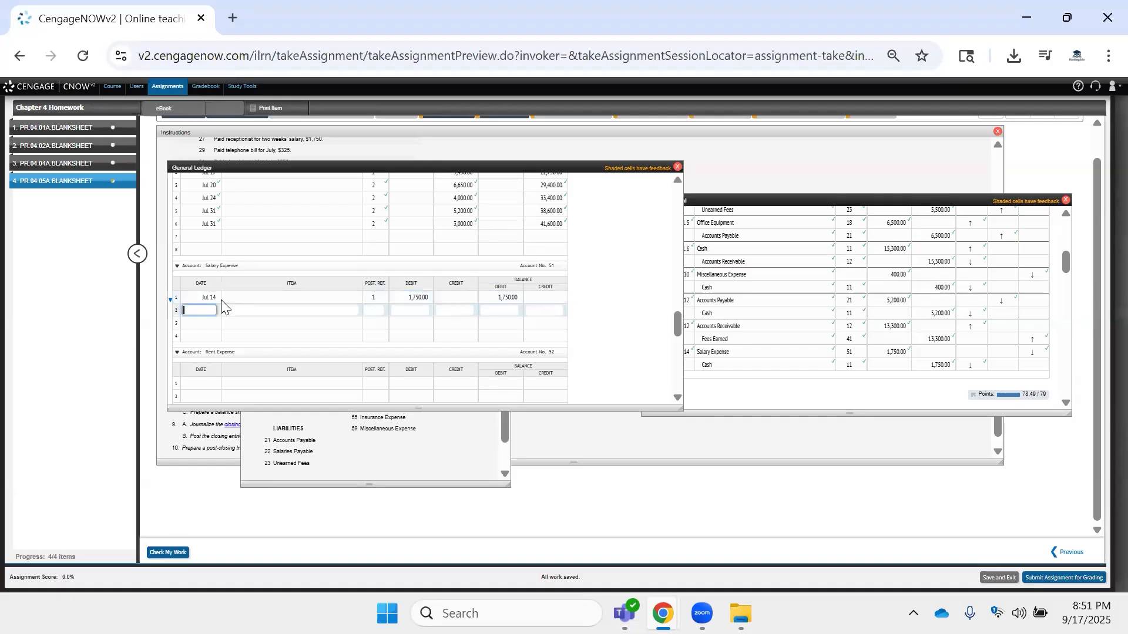
Date the second line of the Salary Expense ledger account Jul. 27, following the second salary entry in the journal.
text(Jul. 28)
key(Tab)
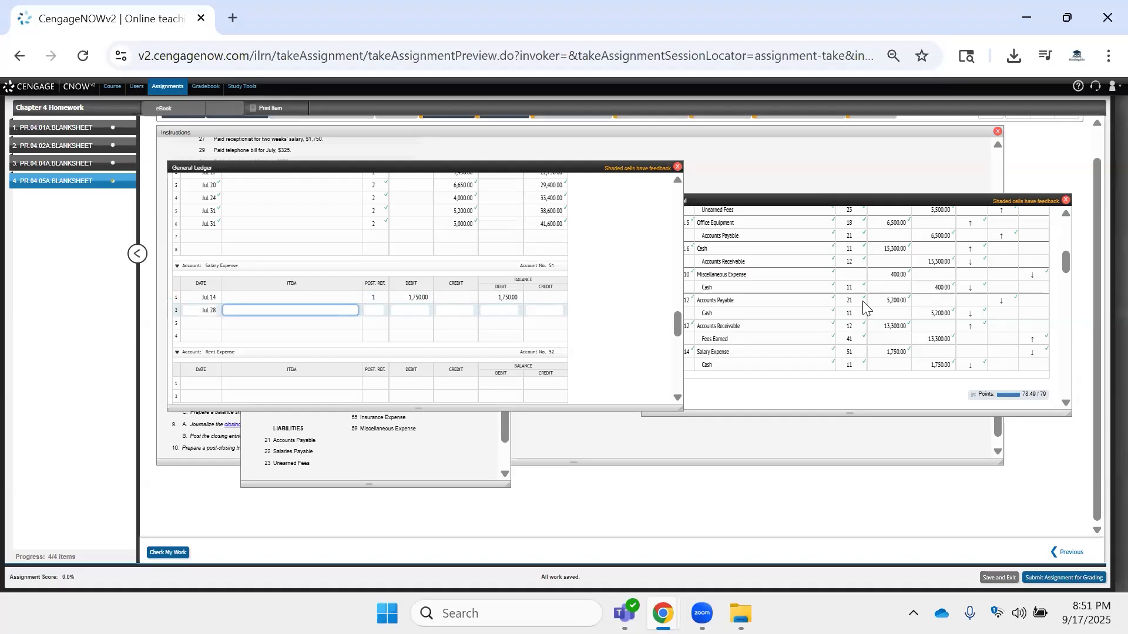
scroll(861, 299, down, 5)
scroll(861, 299, down, 3)
scroll(861, 298, up, 3)
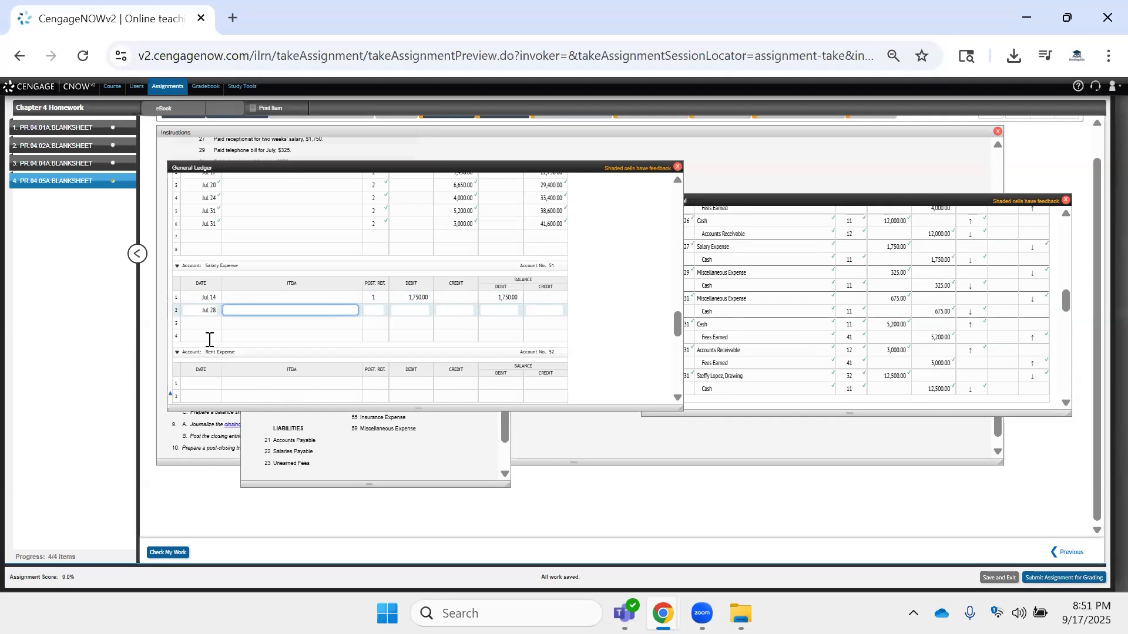
double_click(212, 311)
text(27)
key(Tab)
Complete the Jul. 27 Salary Expense ledger line with posting reference 2, debit 1,750 and debit balance 3,500.
key(Tab)
text(2)
key(Tab)
text(1750)
key(Tab)
key(Tab)
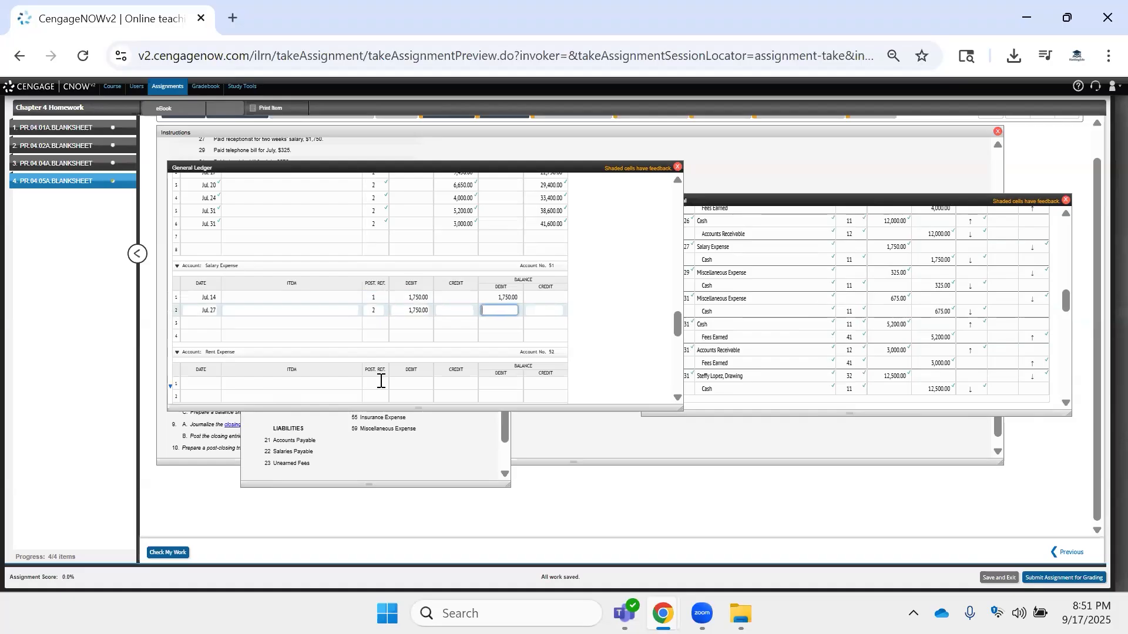
text(3,500)
key(Tab)
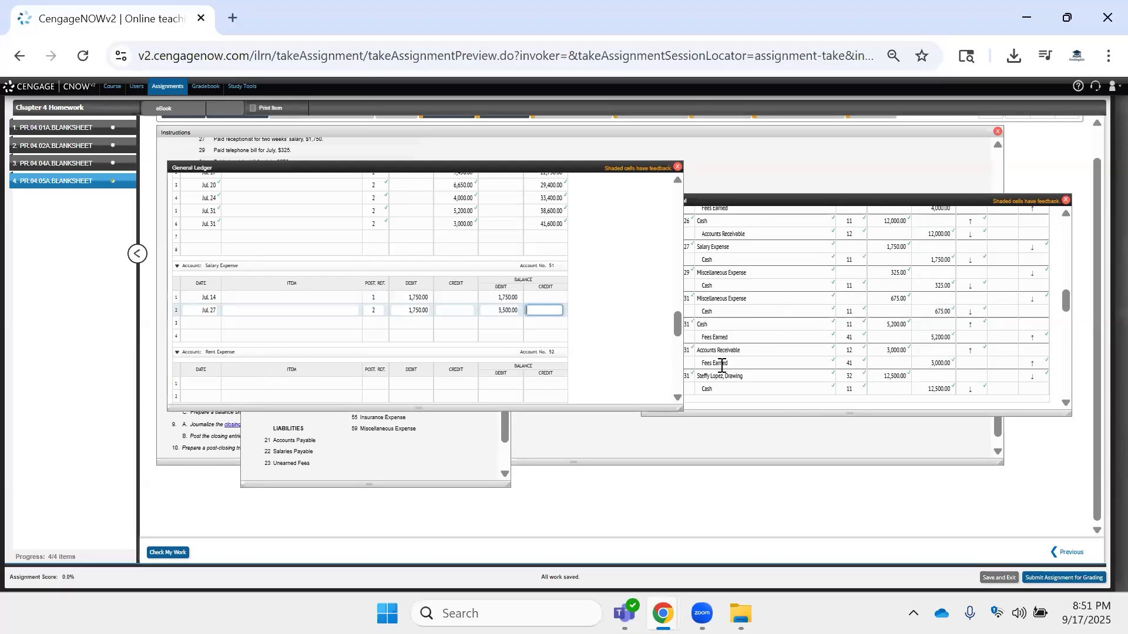
Check the work and review the feedback on the Salary Expense ledger account.
scroll(312, 329, down, 3)
click(168, 552)
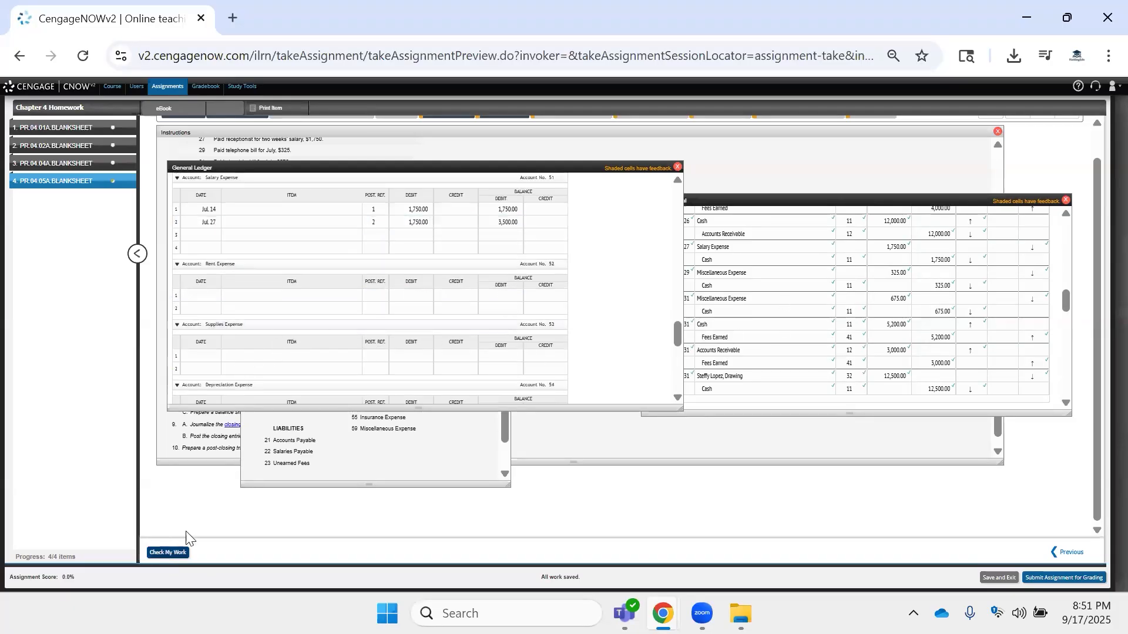
scroll(364, 334, up, 6)
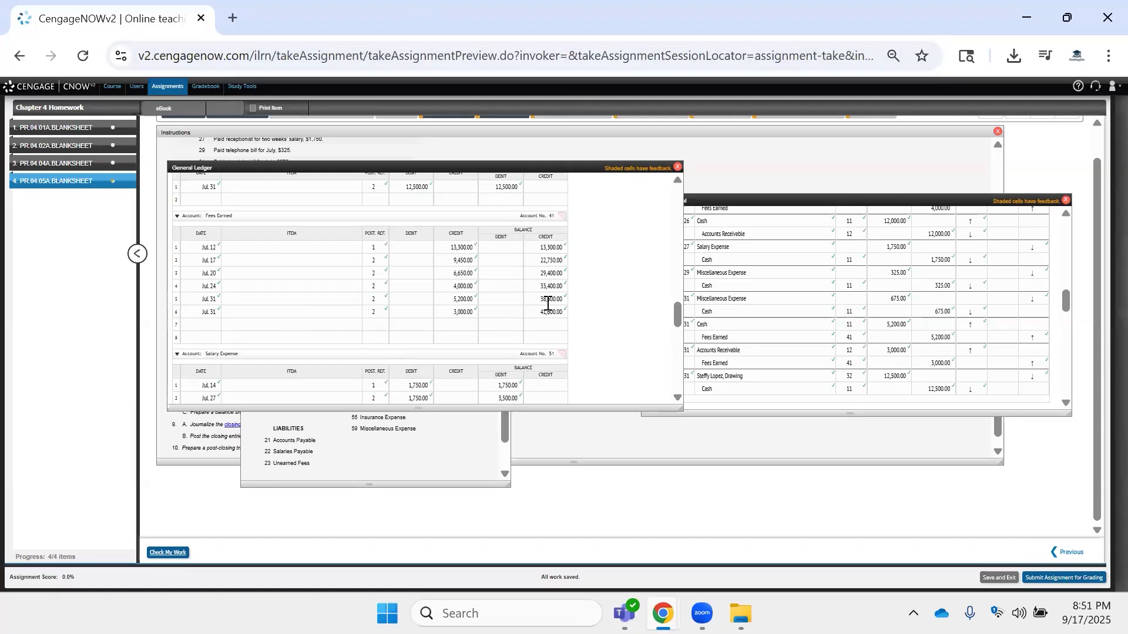
scroll(549, 302, down, 3)
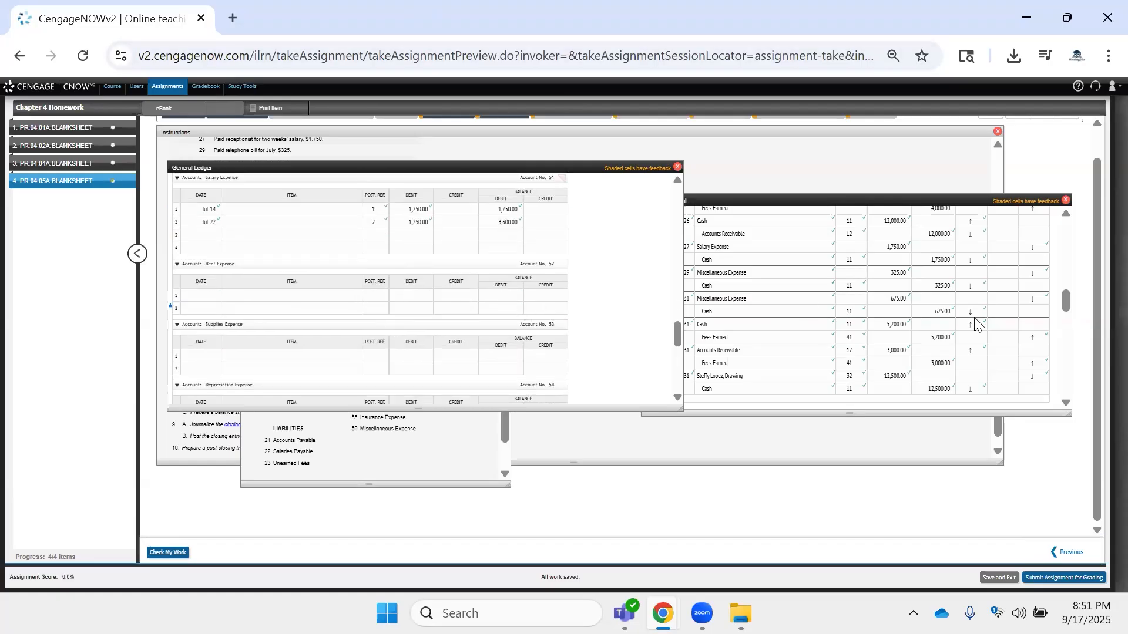
Set the posting reference to 51 on the Jul 27 Salary Expense line of the General Journal.
click(884, 323)
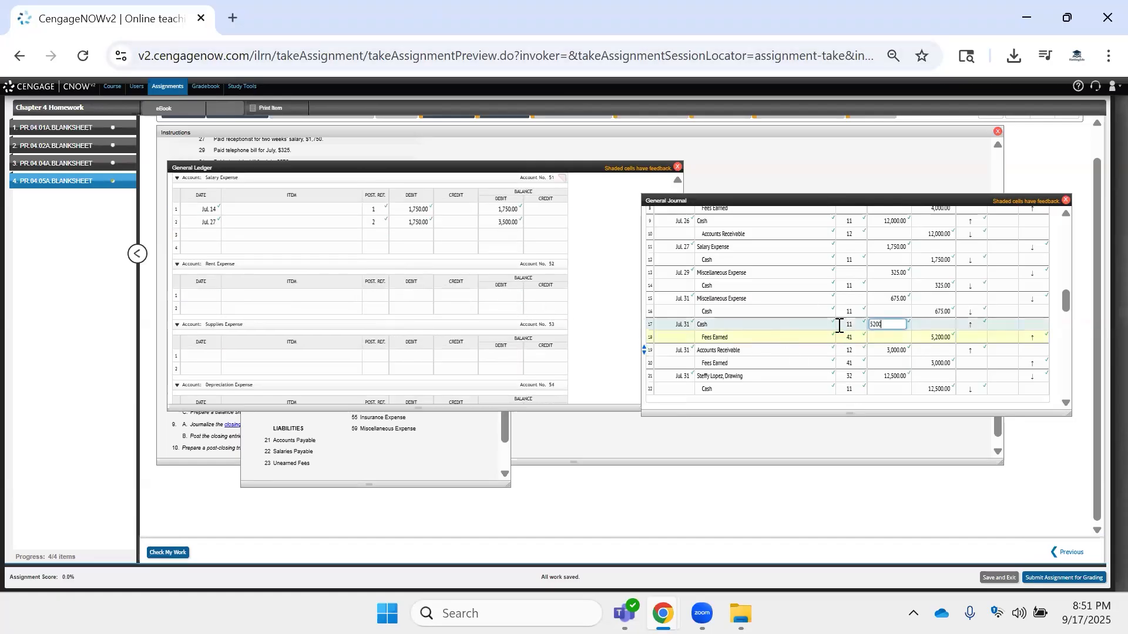
click(849, 248)
text(51)
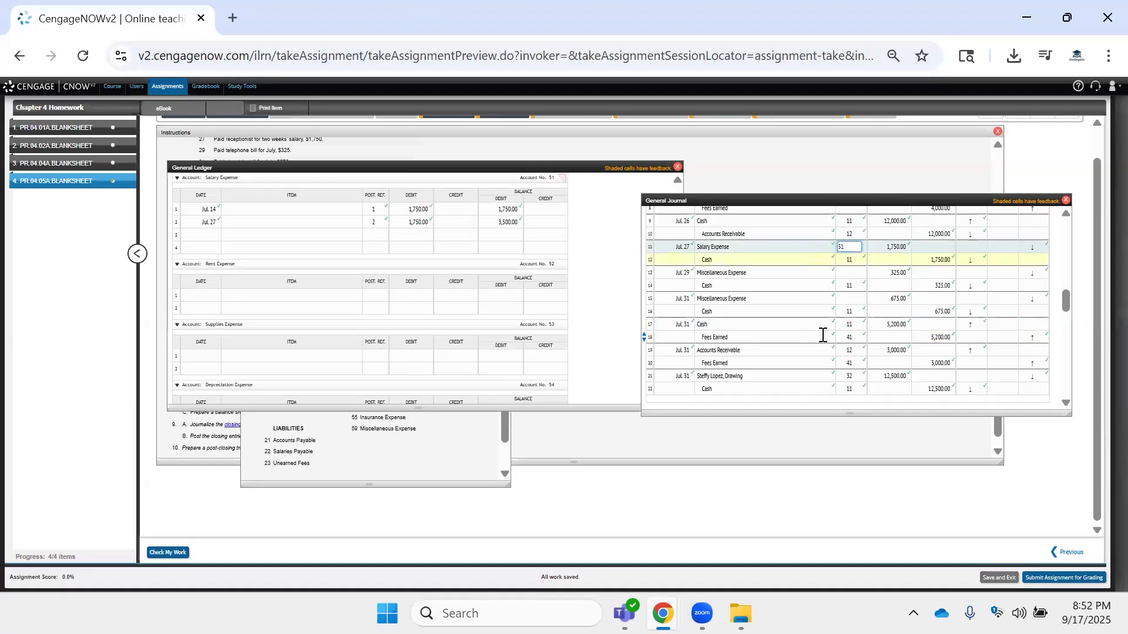
Look through both pages of the General Journal for lines still lacking a posting reference.
scroll(819, 340, down, 5)
scroll(834, 338, up, 5)
scroll(869, 353, up, 10)
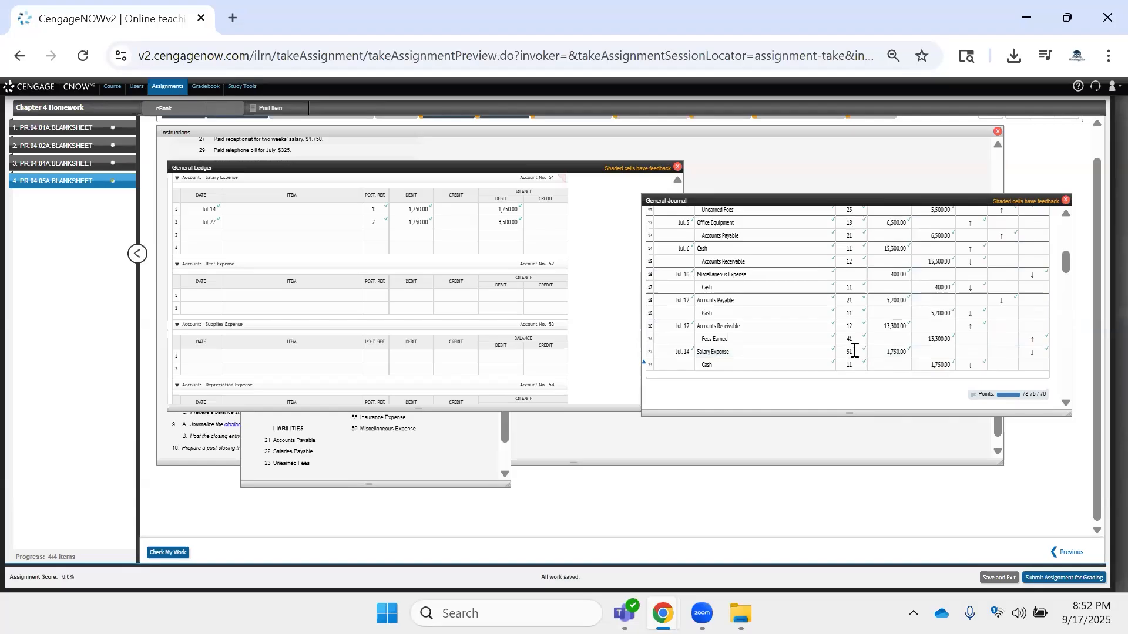
click(856, 274)
scroll(852, 312, up, 3)
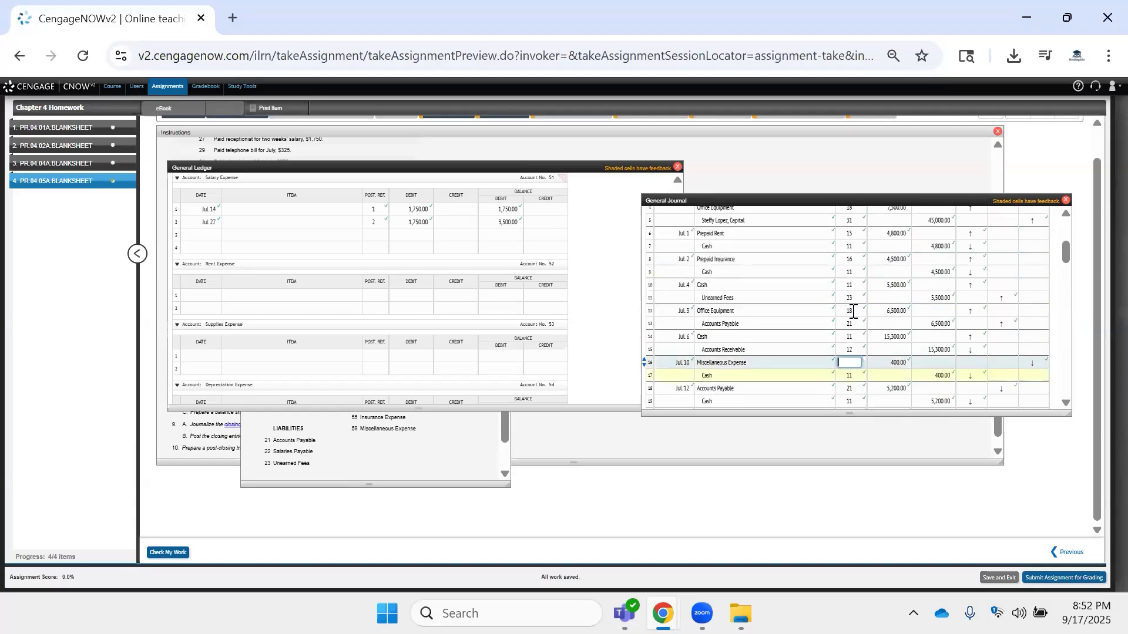
scroll(853, 312, down, 5)
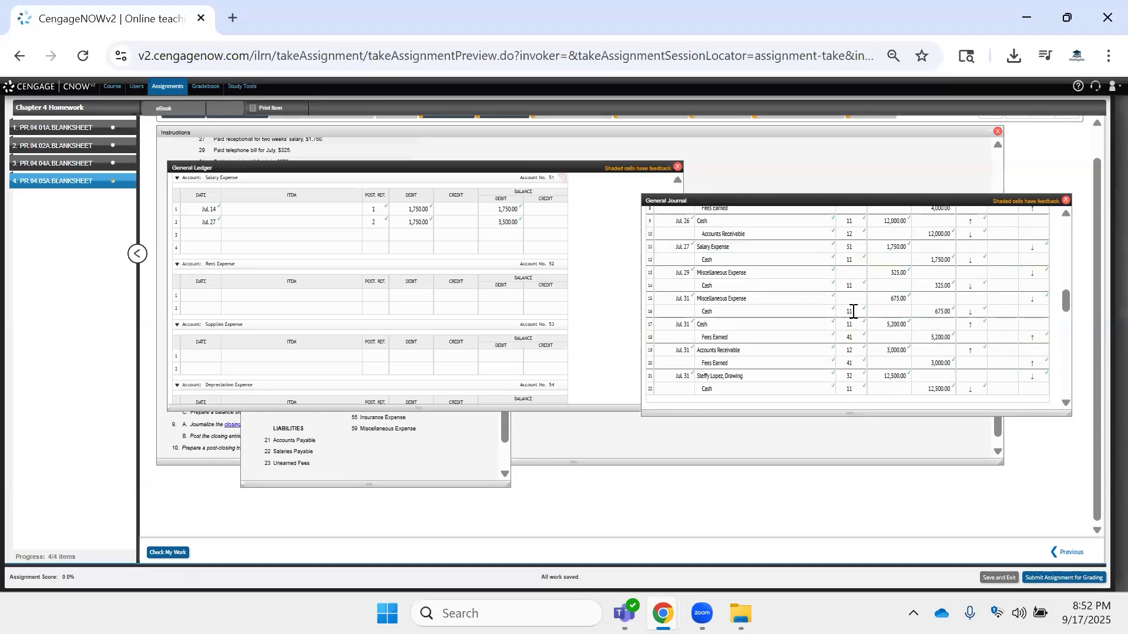
scroll(821, 346, down, 3)
scroll(821, 347, up, 3)
Set the posting reference to 59 on the Jul 10 Miscellaneous Expense line, matching its ledger account number.
scroll(798, 337, down, 2)
scroll(243, 320, down, 2)
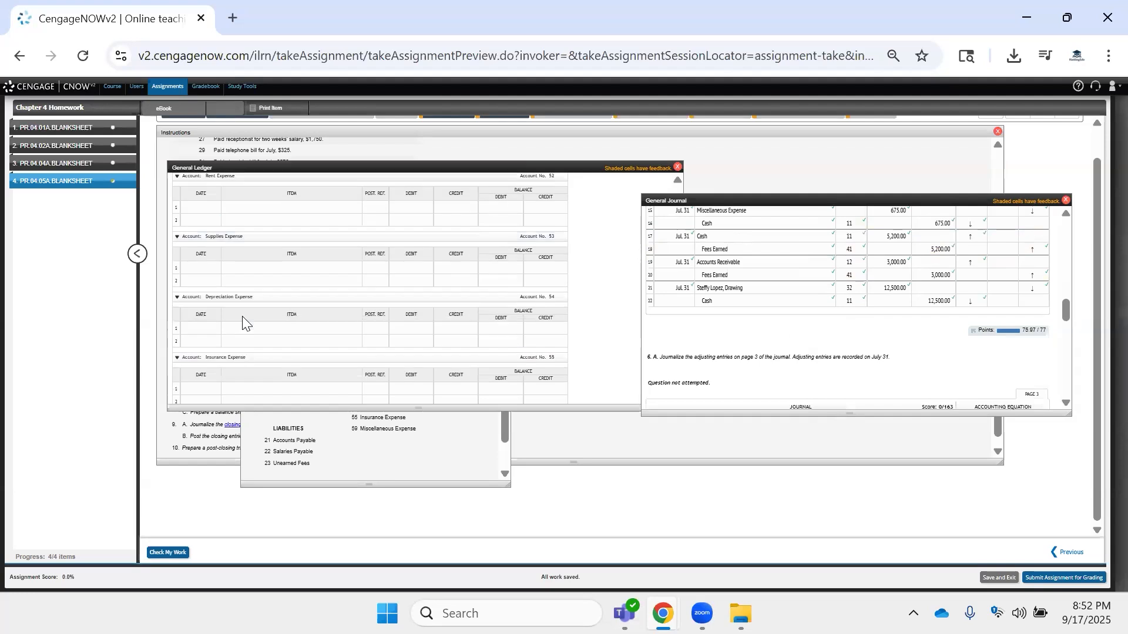
scroll(243, 320, down, 2)
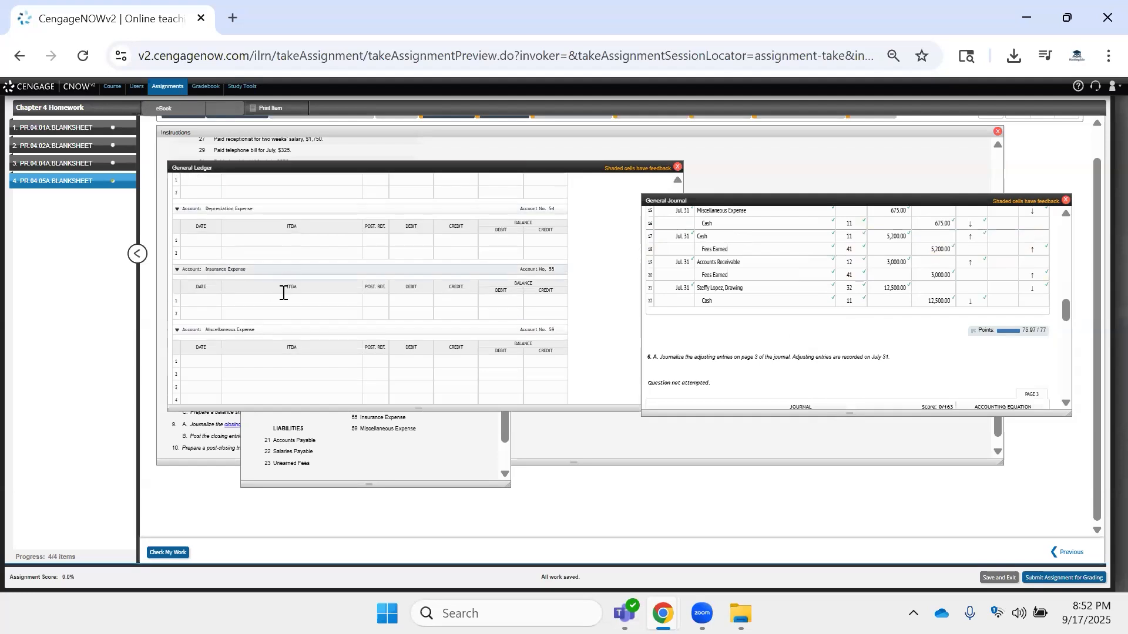
scroll(318, 311, down, 2)
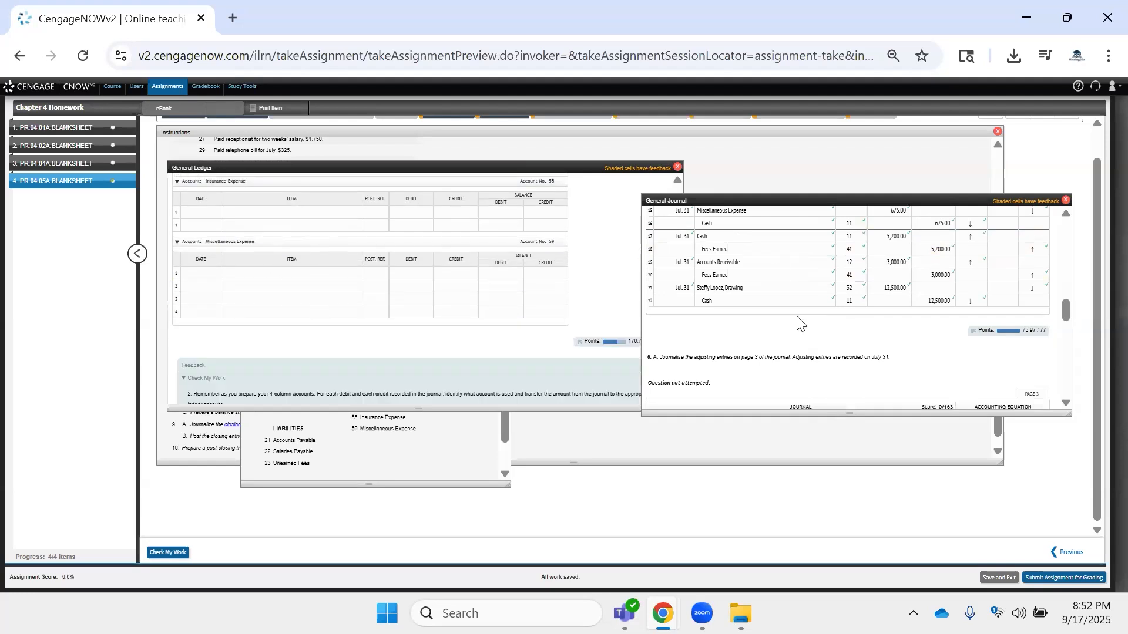
scroll(799, 323, up, 10)
click(854, 363)
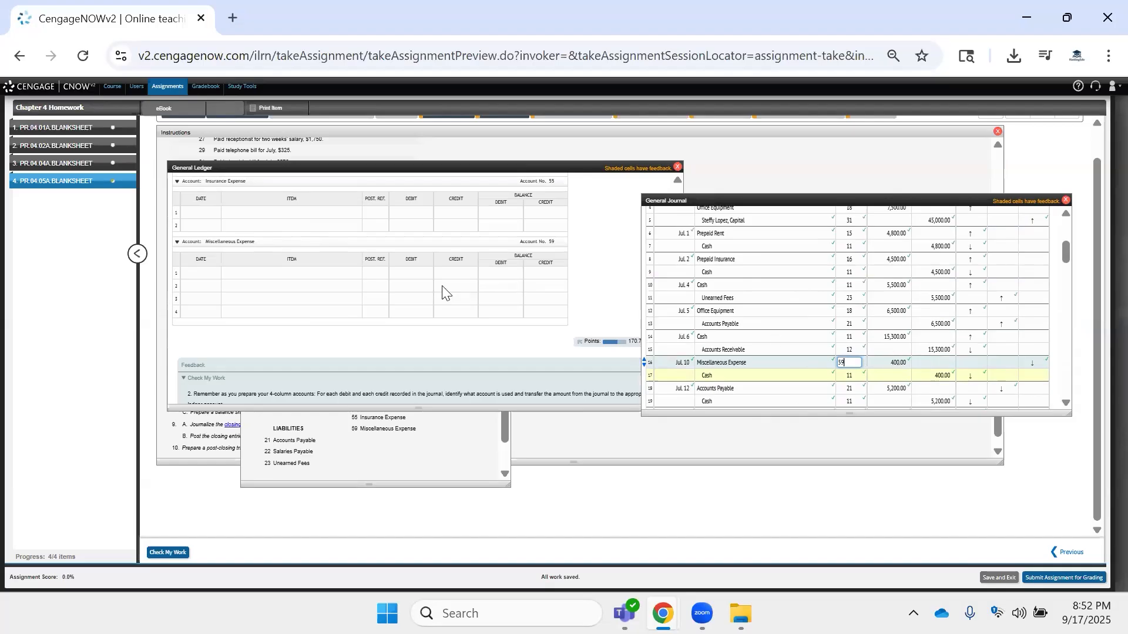
Post the Jul. 10 entry to the Miscellaneous Expense ledger account with posting reference 1, debit 400 and debit balance 400.
click(410, 273)
text(400)
key(Tab)
key(Tab)
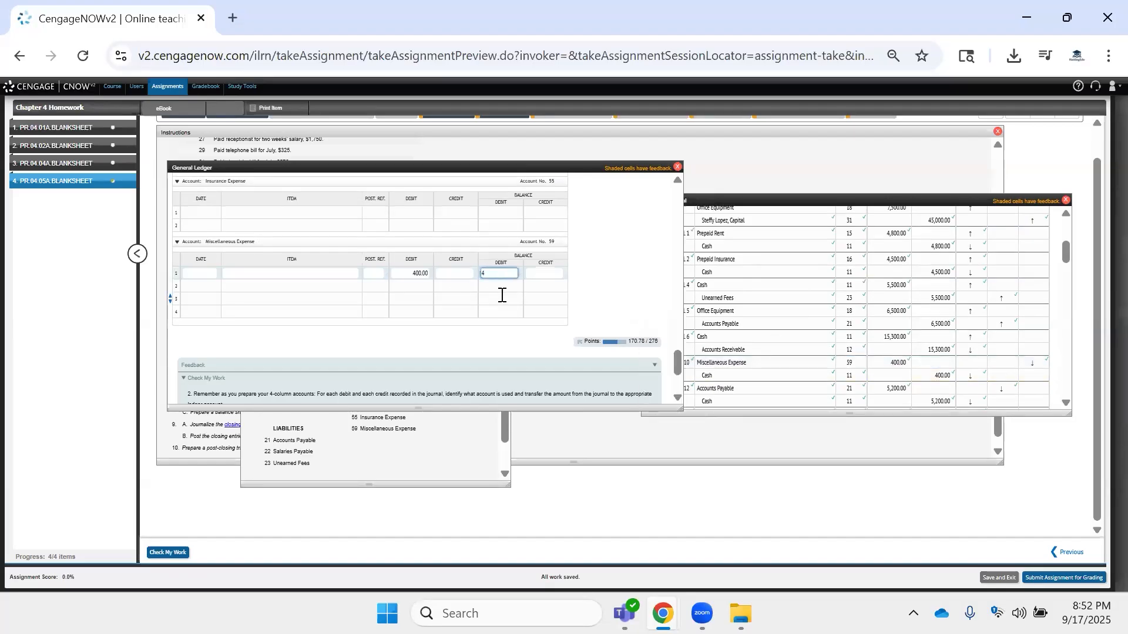
text(400)
click(208, 272)
text(Jul. 10)
key(Tab)
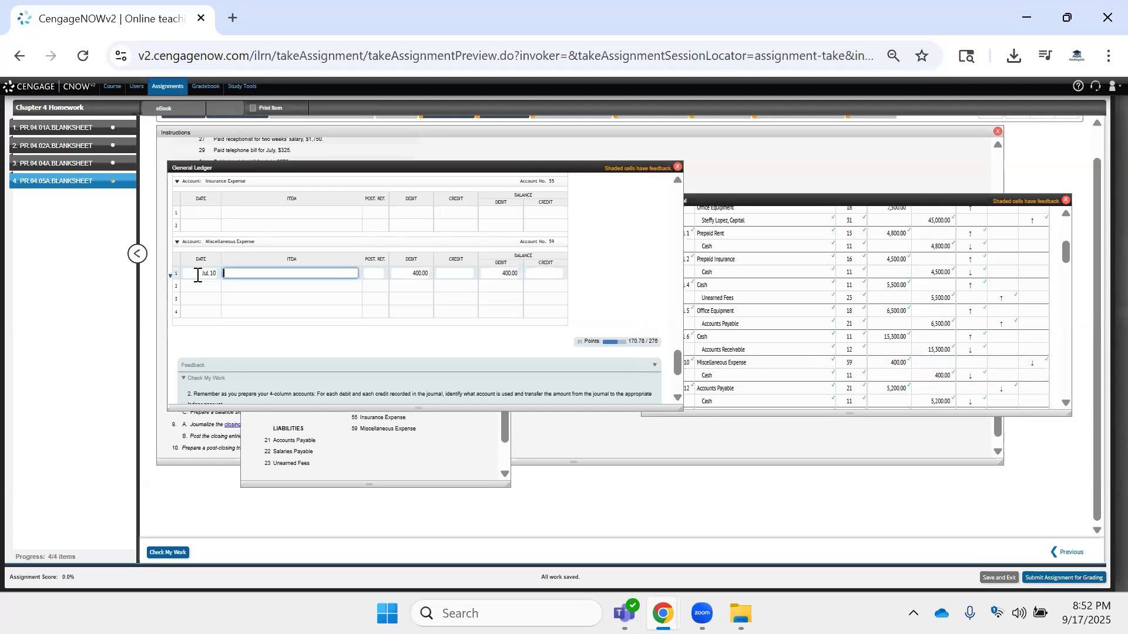
key(Tab)
text(1)
key(Tab)
Date the second line of the Miscellaneous Expense ledger account Jul. 29, following the journal entry on page 2.
click(205, 288)
scroll(881, 349, down, 5)
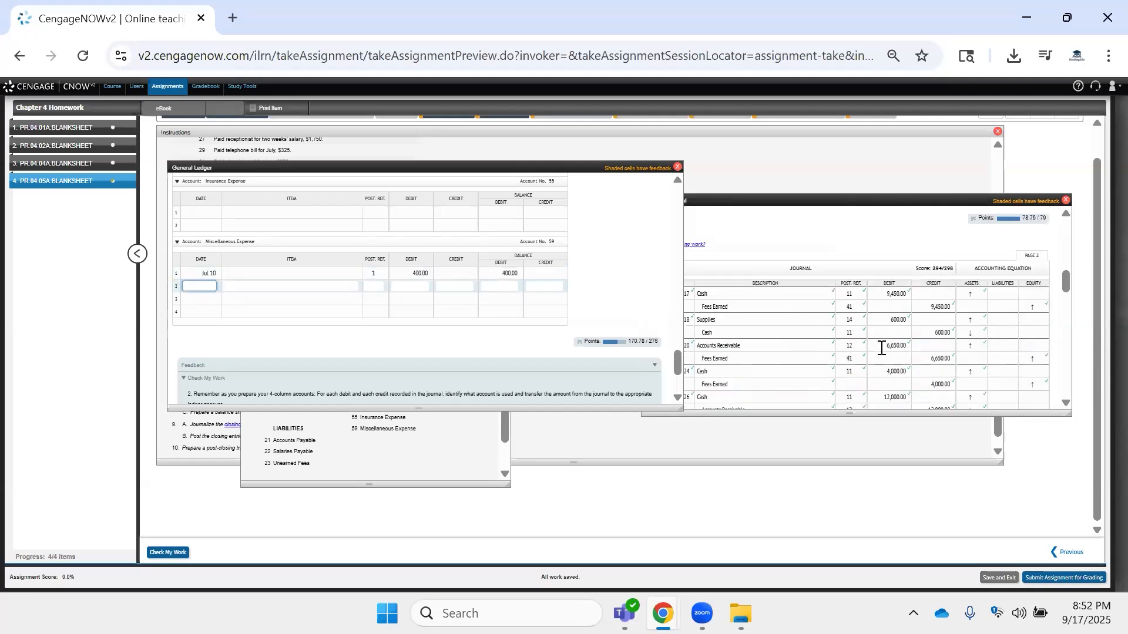
scroll(881, 348, down, 3)
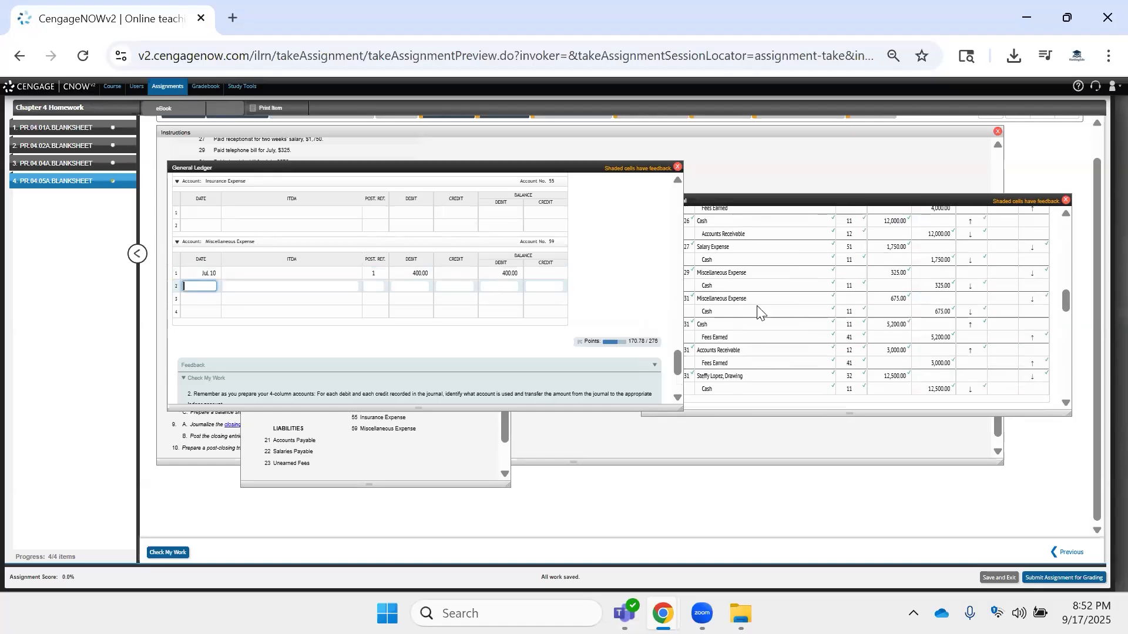
scroll(758, 307, up, 3)
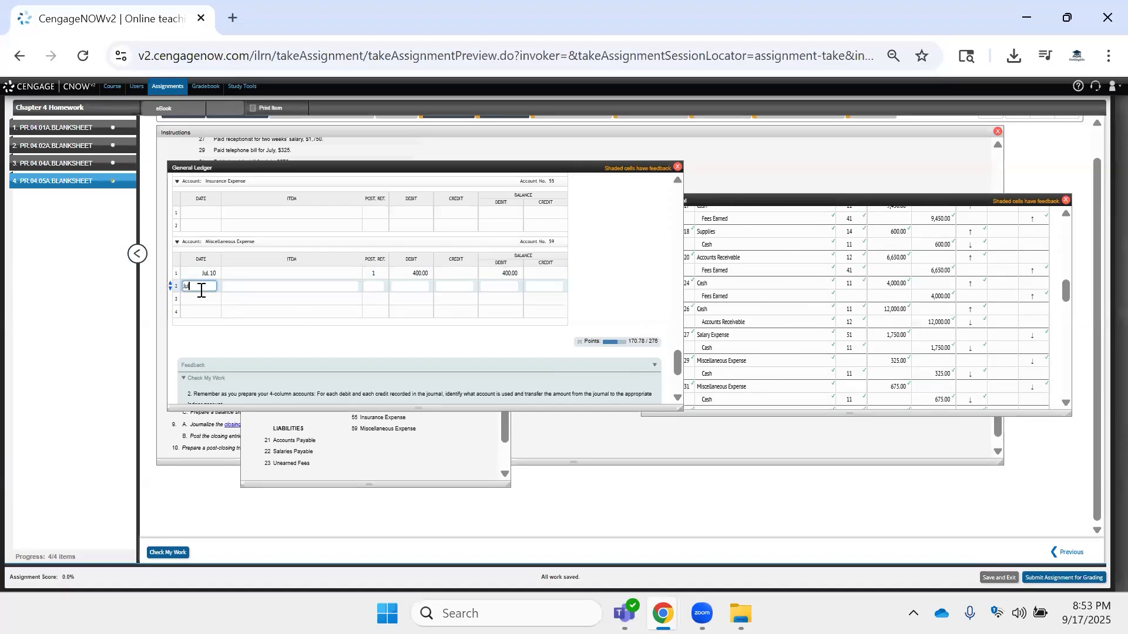
key(Tab)
key(Tab)
key(Tab)
key(Tab)
key(shift+Tab)
key(shift+Tab)
key(shift+Tab)
key(shift+Tab)
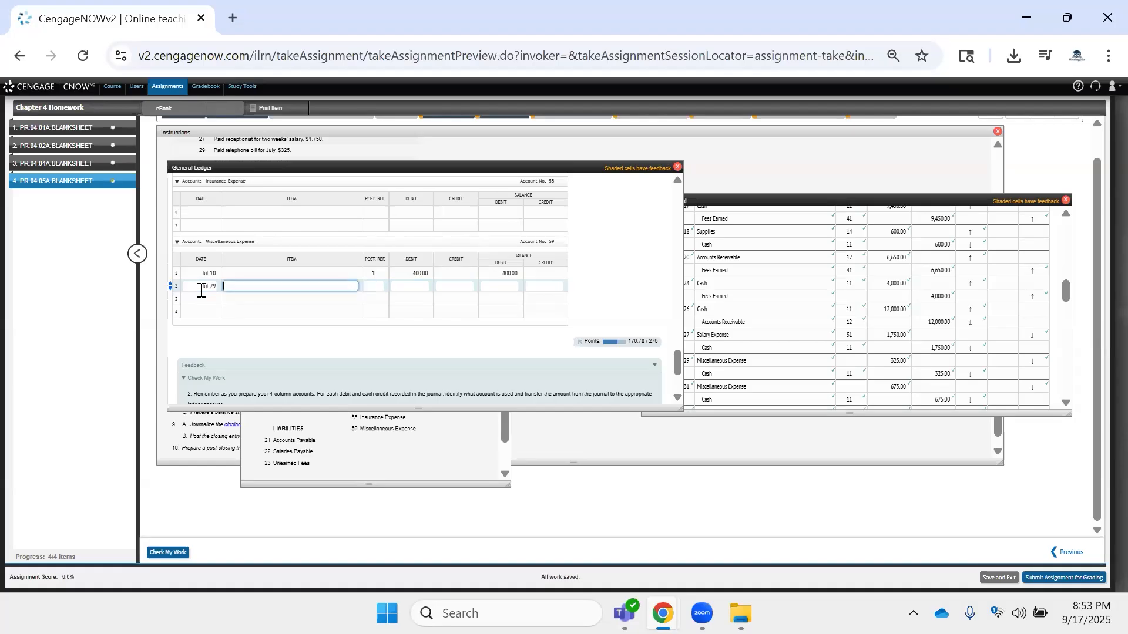
Complete the Jul. 29 Miscellaneous Expense ledger line with posting reference 1, debit 325 and debit balance 725.
key(Tab)
text(1)
key(Tab)
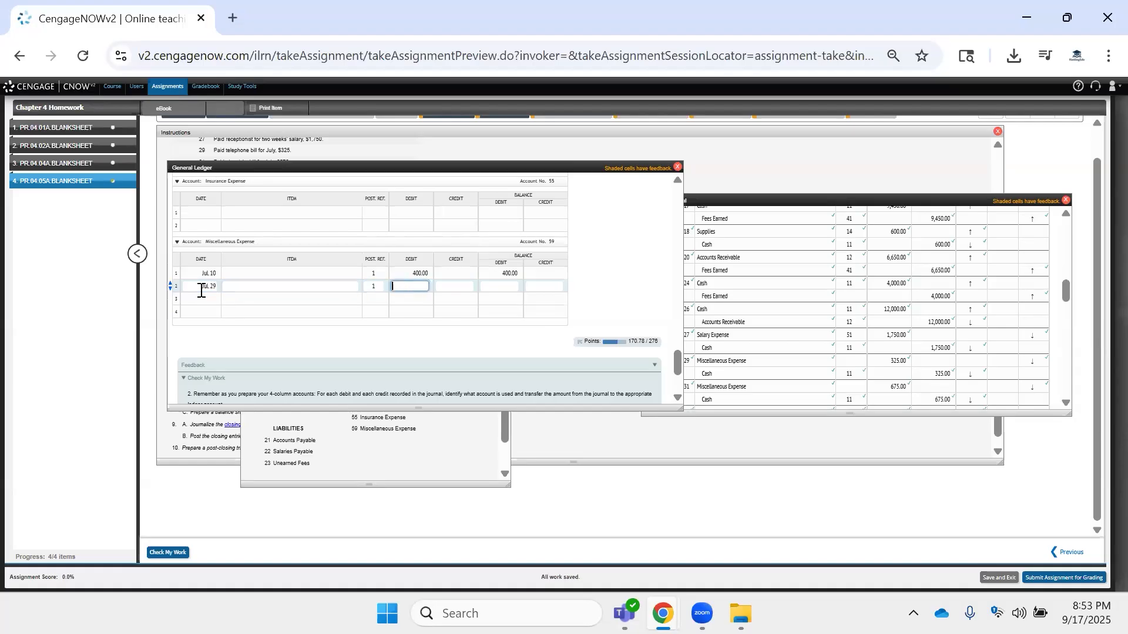
text(325)
key(Tab)
key(Tab)
key(Tab)
key(Tab)
Post the Jul. 31 line of the Miscellaneous Expense ledger account with posting reference 1, debit 675 and debit balance 1,400.
text(Jul. 31)
key(Tab)
key(Tab)
key(Tab)
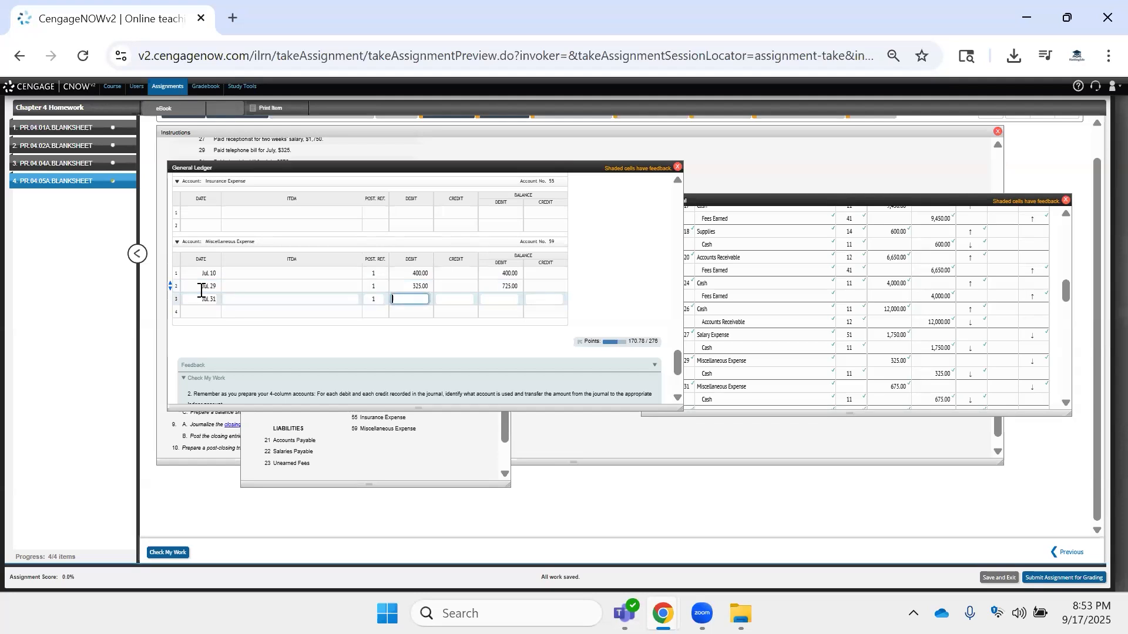
key(Tab)
key(Tab)
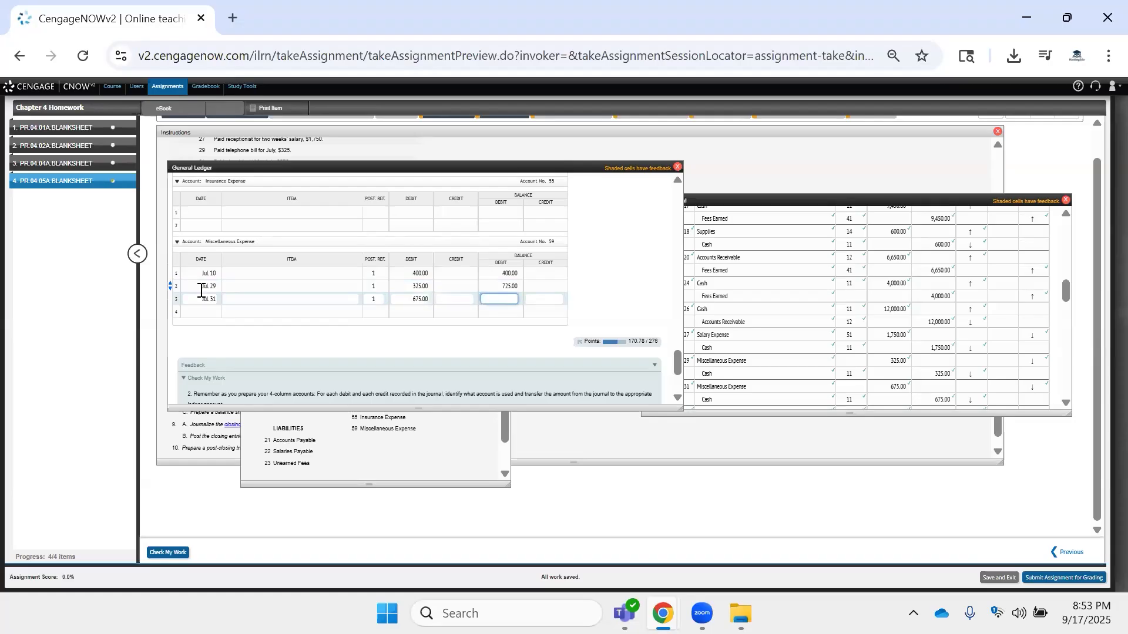
text(1,400)
key(Tab)
key(Tab)
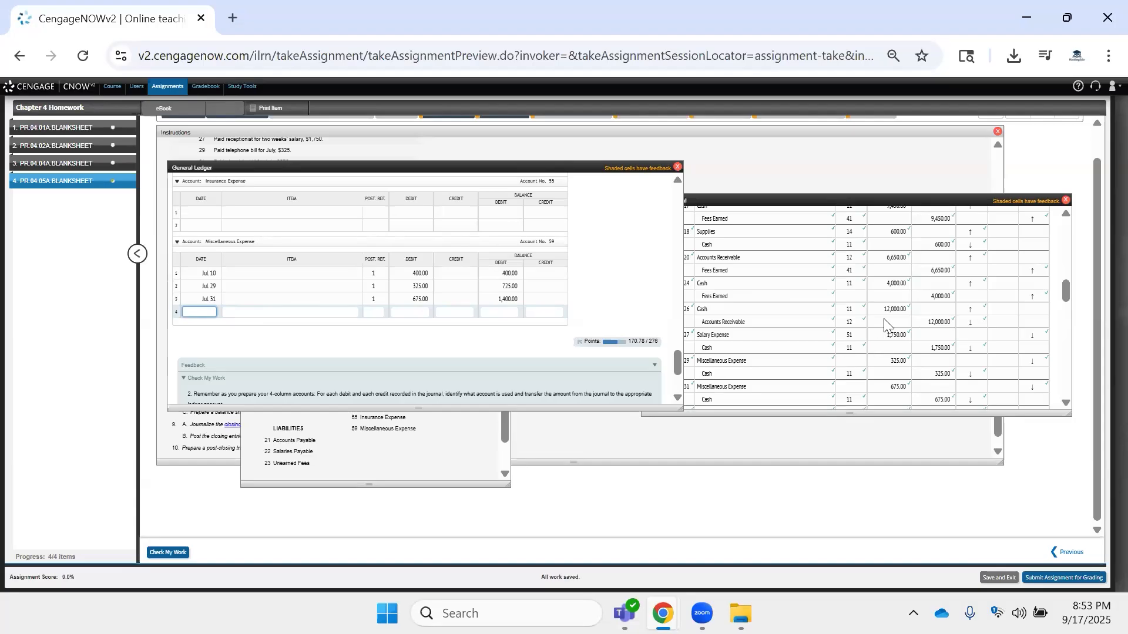
Set the posting reference to 41 on the Jul. 24 Fees Earned line of journal page 2, matching its ledger account number.
click(850, 296)
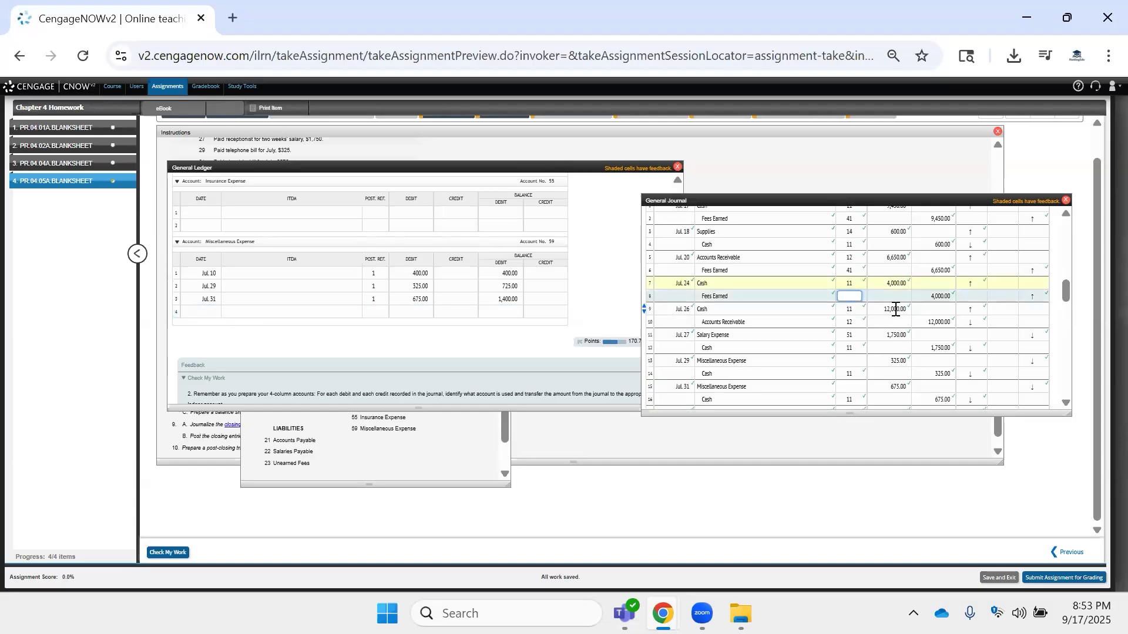
scroll(479, 290, up, 8)
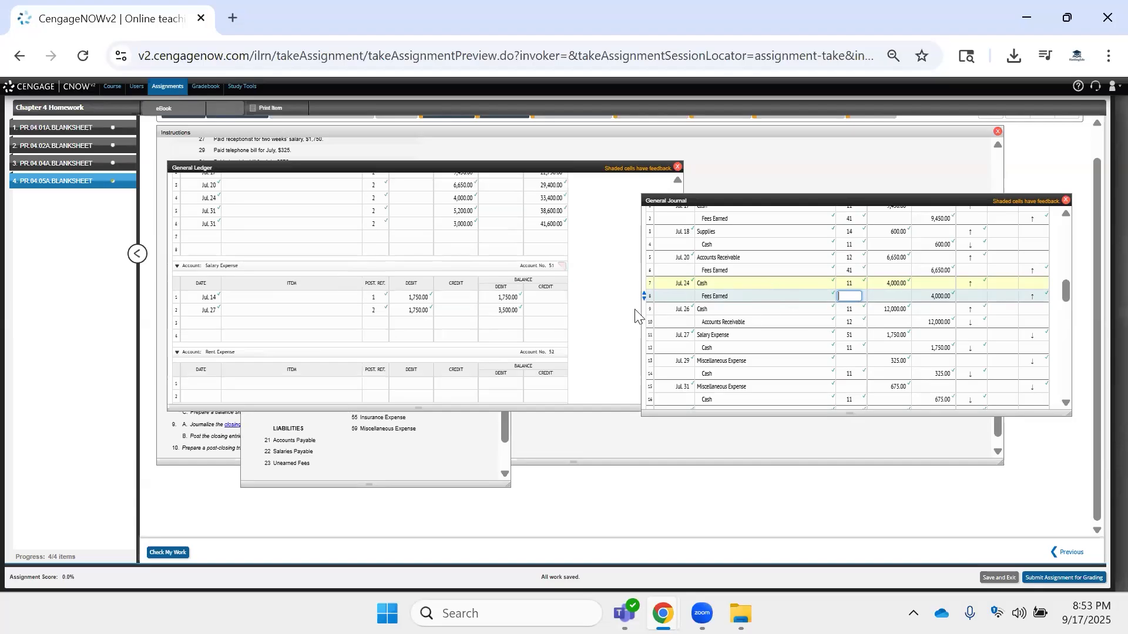
scroll(510, 307, up, 3)
text(41)
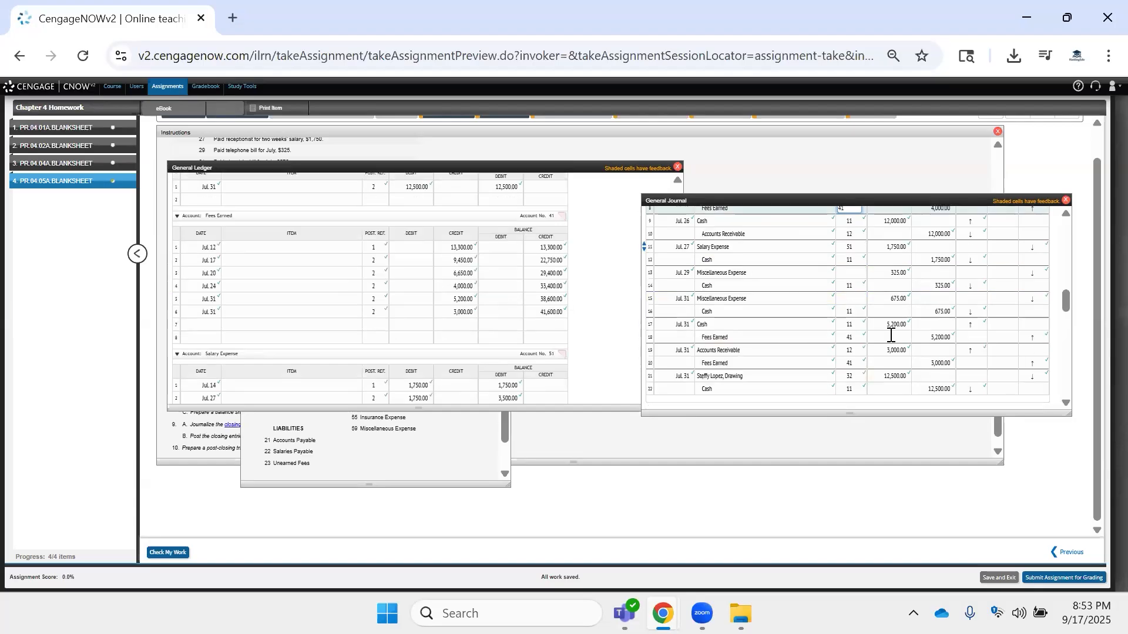
Set the posting reference to 59 on the Jul. 31 and Jul. 29 Miscellaneous Expense lines of journal page 2.
scroll(903, 333, down, 3)
click(841, 302)
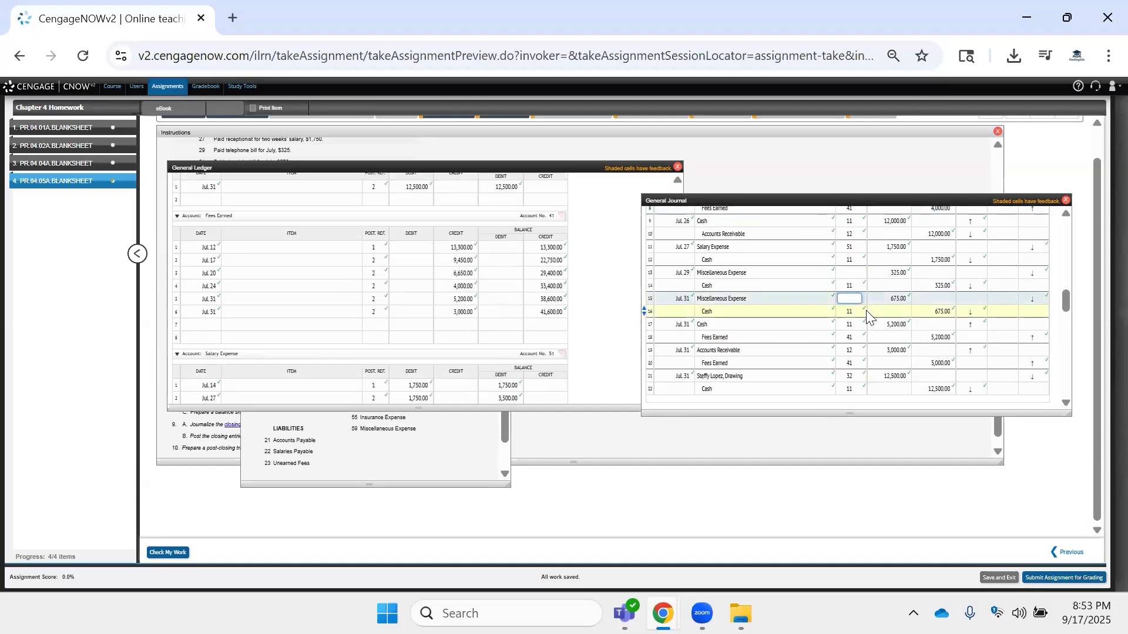
text(59)
click(858, 274)
scroll(900, 302, down, 2)
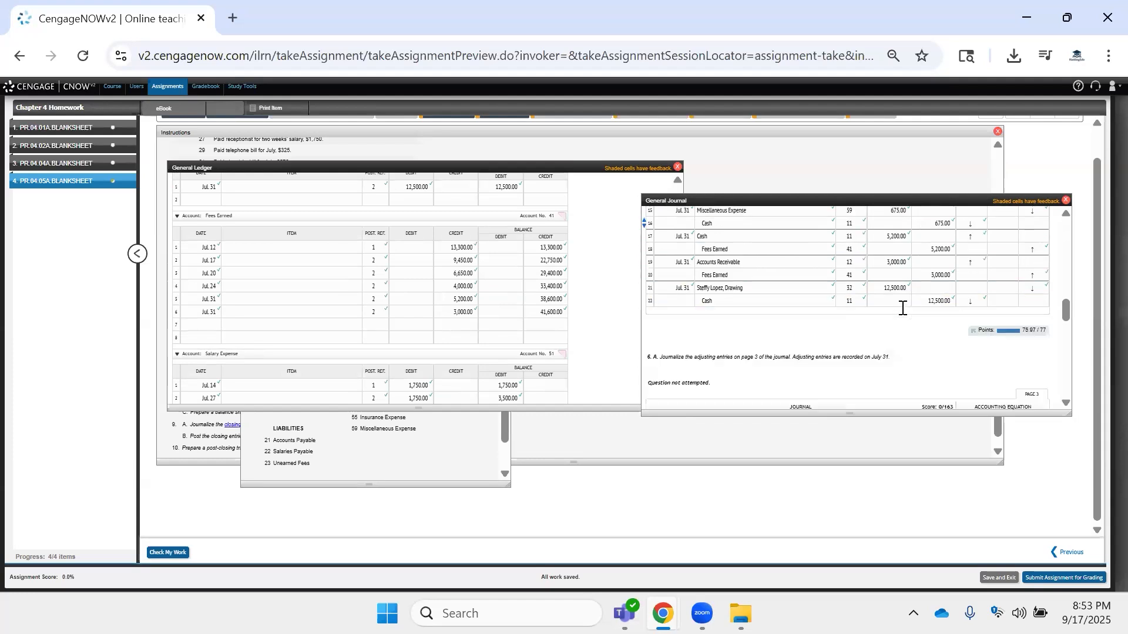
scroll(758, 355, up, 2)
Check the work and review both journal pages and the ledger accounts for cells flagged as incorrect.
click(168, 552)
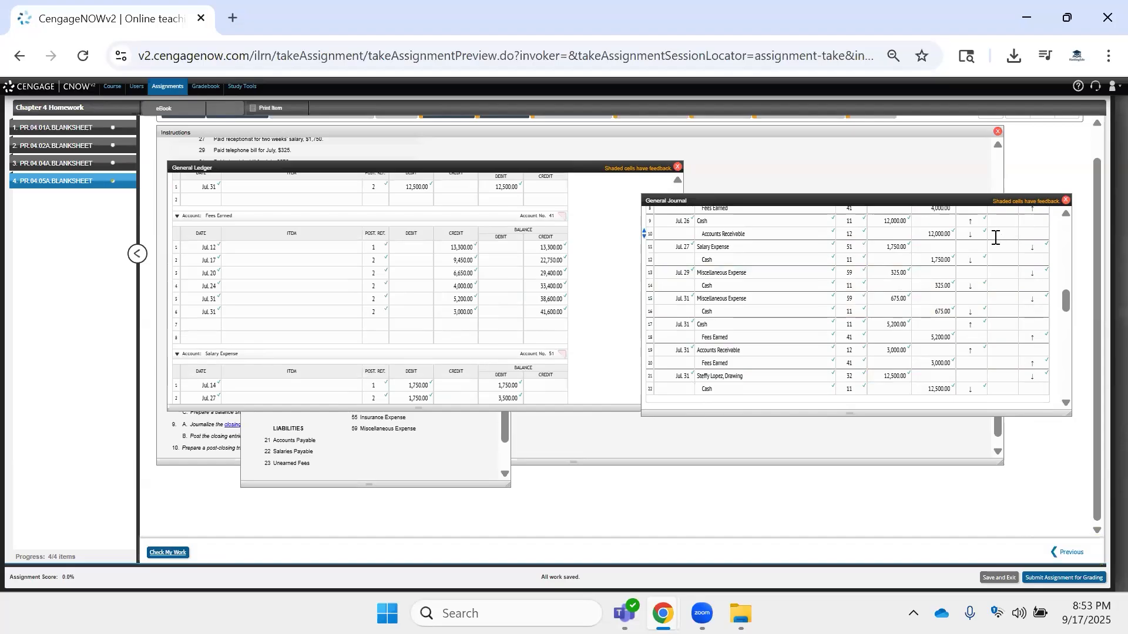
scroll(995, 237, up, 5)
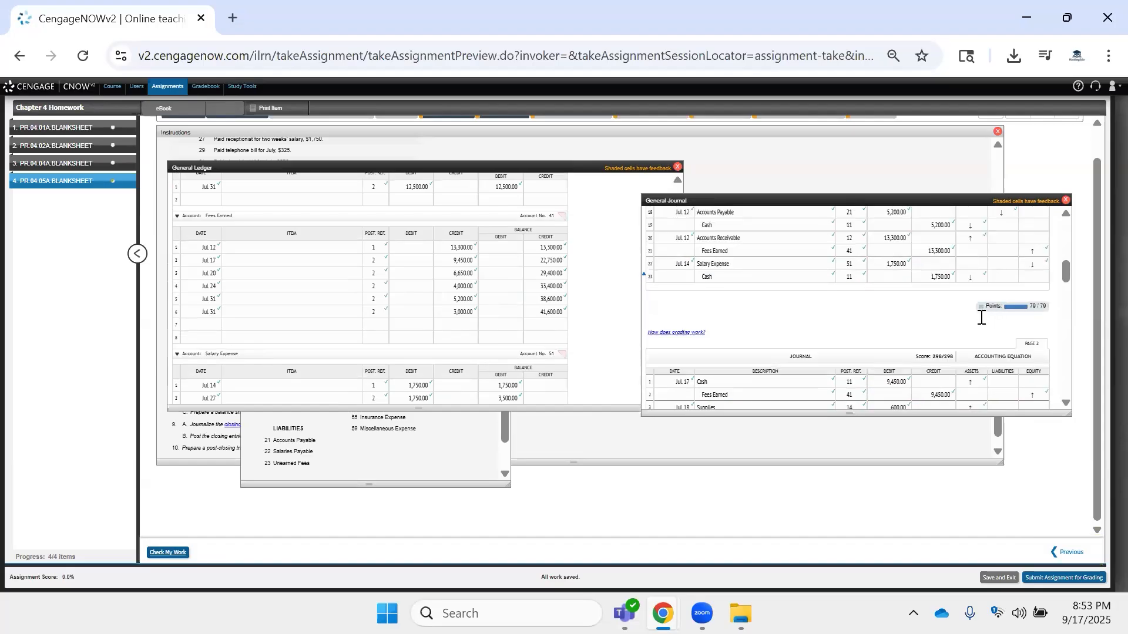
scroll(979, 319, up, 5)
scroll(910, 318, down, 10)
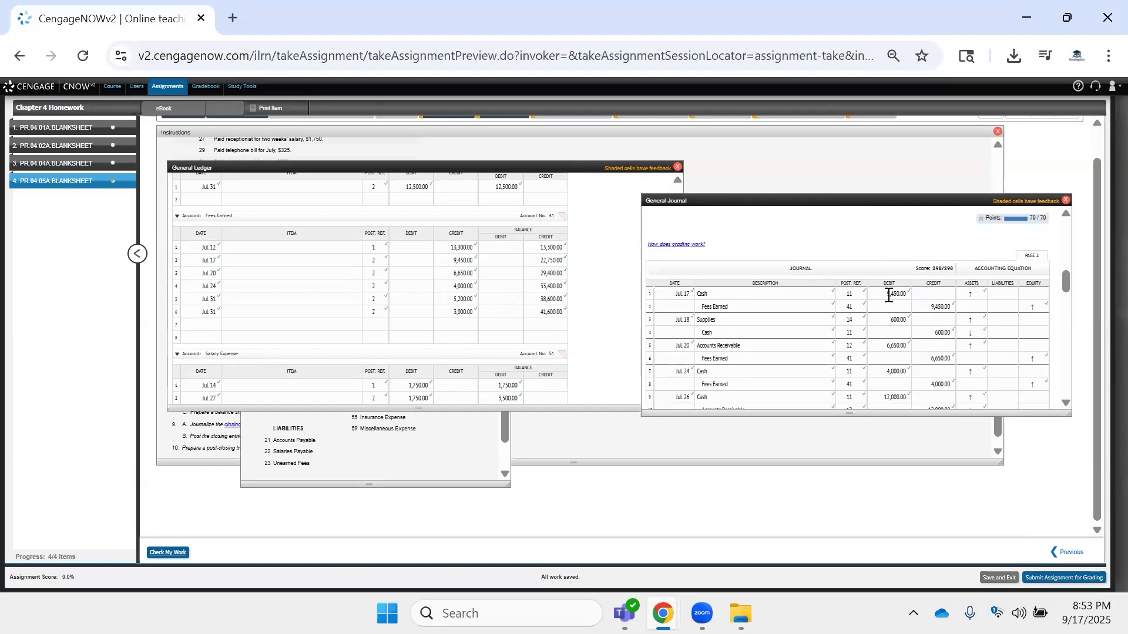
scroll(887, 295, down, 3)
scroll(887, 295, up, 3)
scroll(932, 266, up, 5)
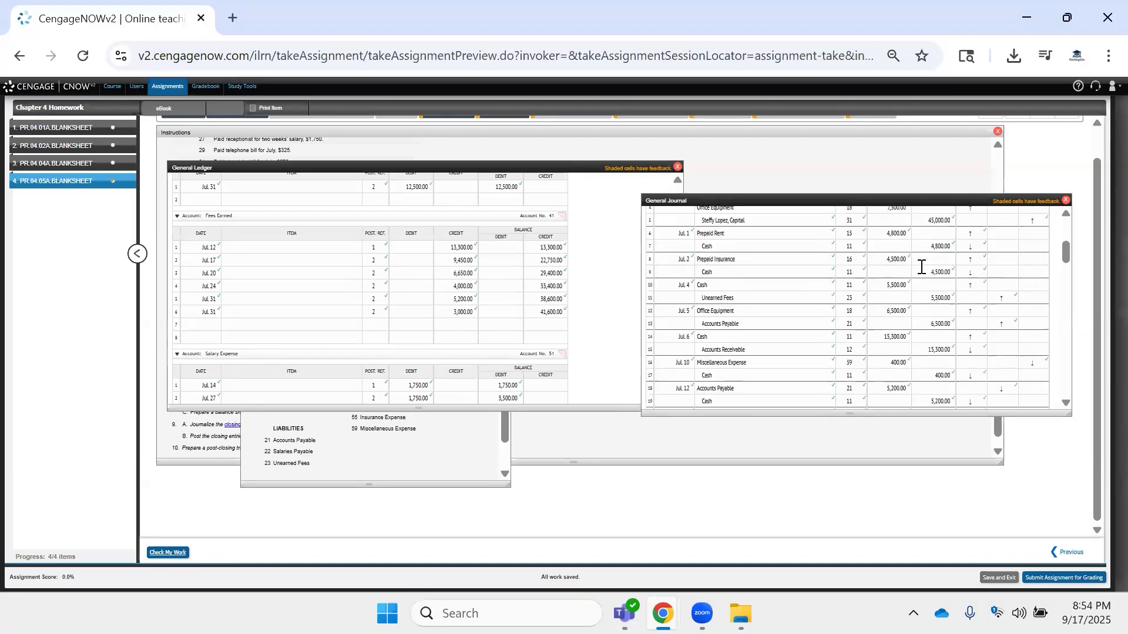
scroll(921, 266, up, 2)
scroll(487, 294, up, 1)
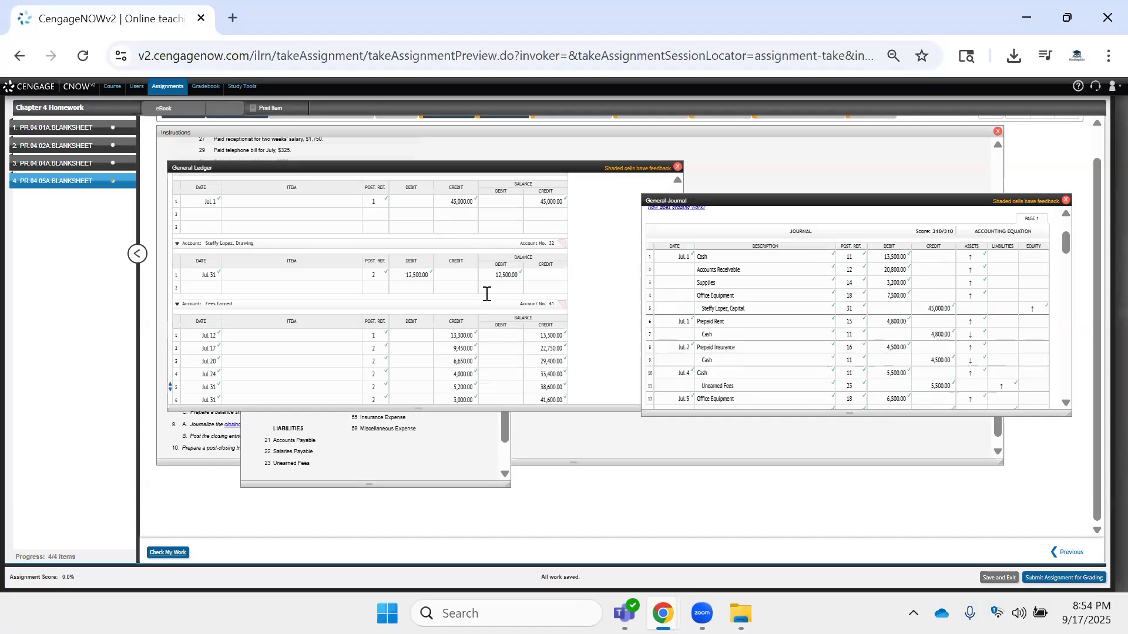
scroll(487, 293, up, 3)
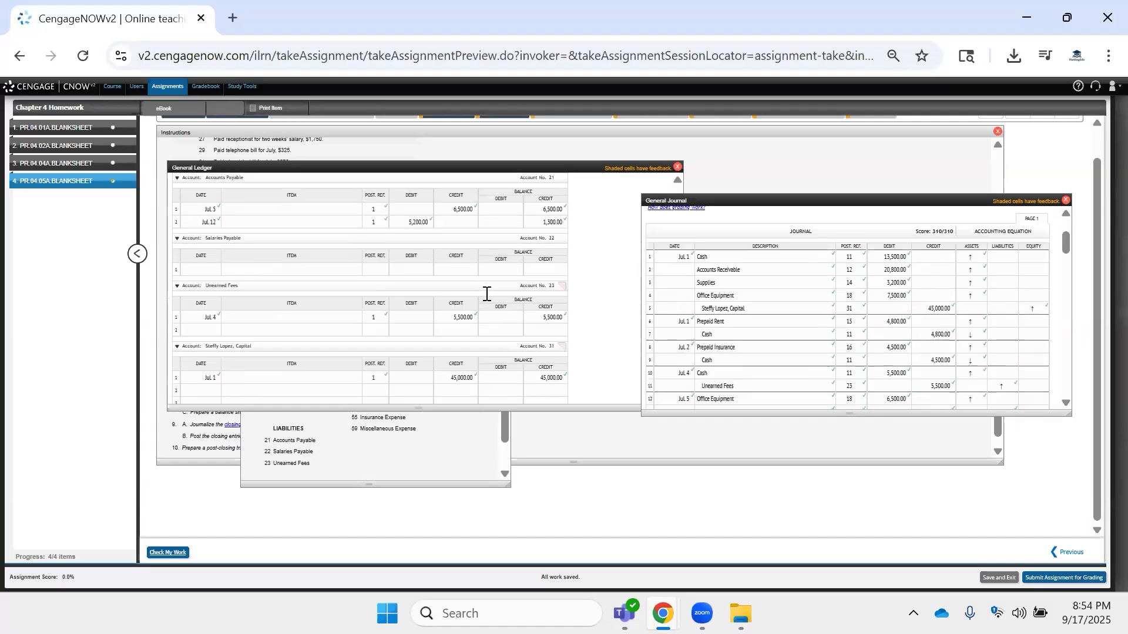
scroll(414, 268, down, 5)
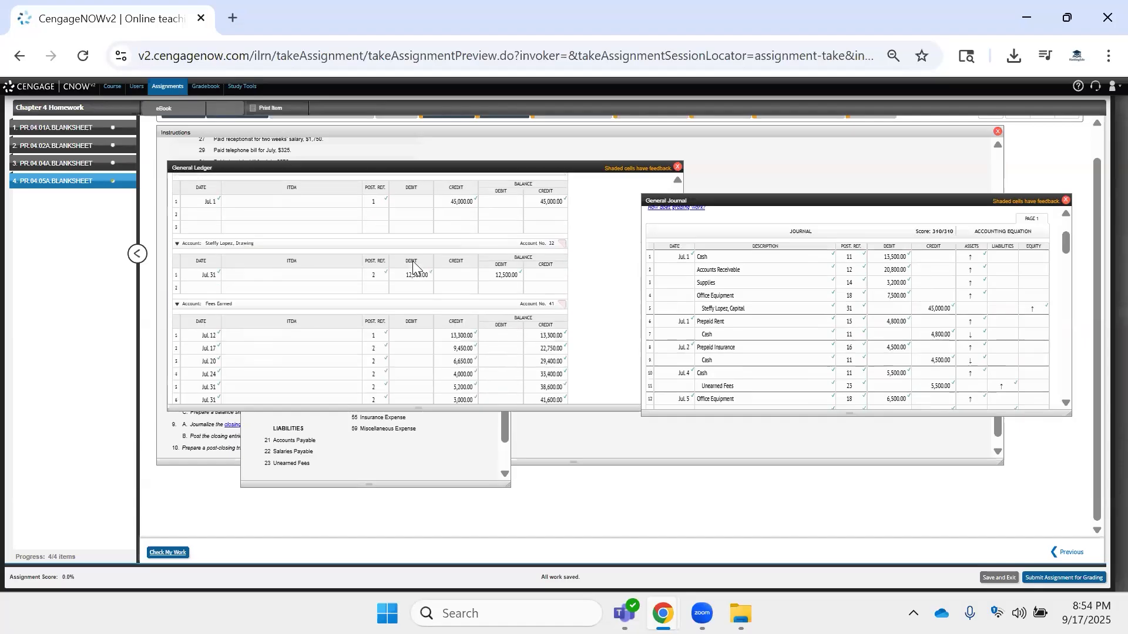
scroll(414, 267, down, 4)
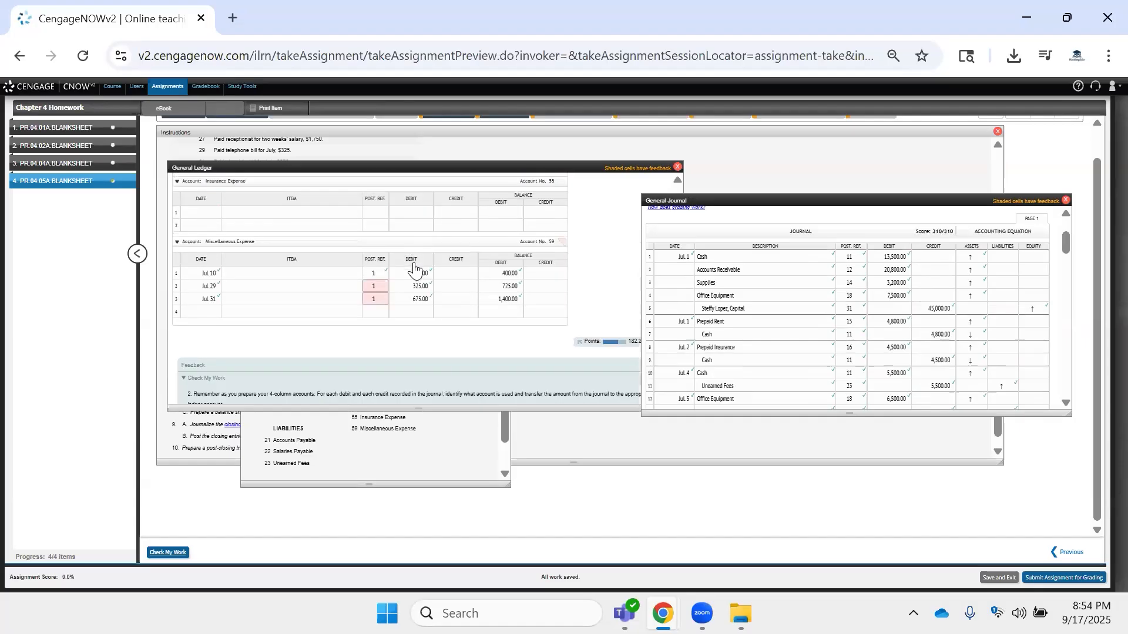
Correct the posting references of the Jul. 29 and Jul. 31 Miscellaneous Expense ledger lines to 2 and recheck the work.
click(378, 288)
key(BackSpace)
text(2)
click(380, 298)
text(2)
key(BackSpace)
text(2)
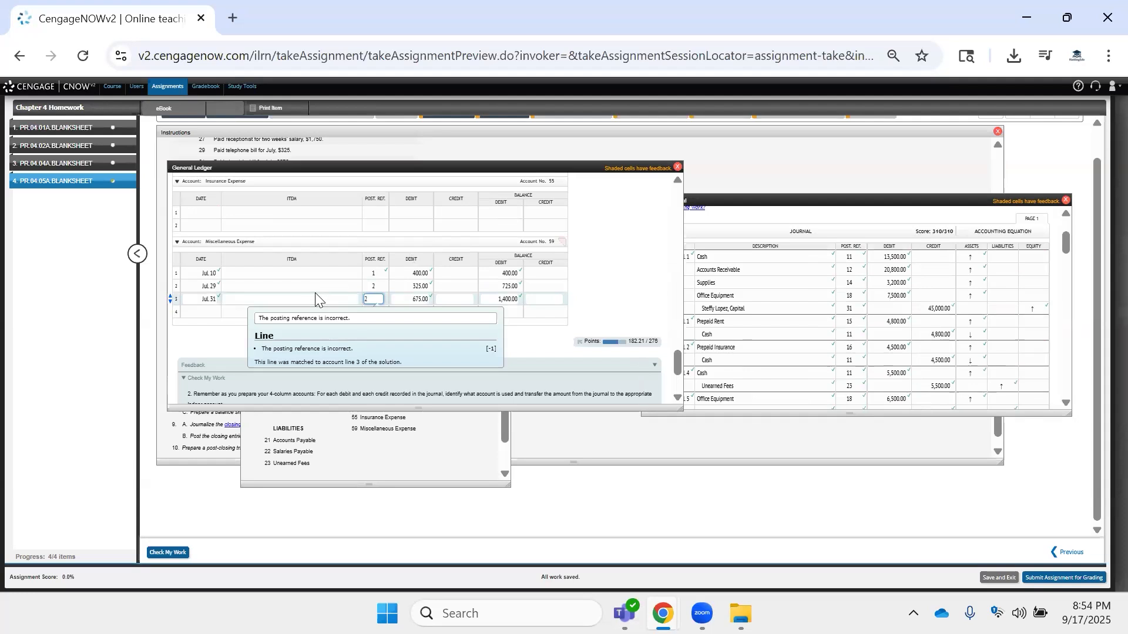
click(314, 294)
click(168, 552)
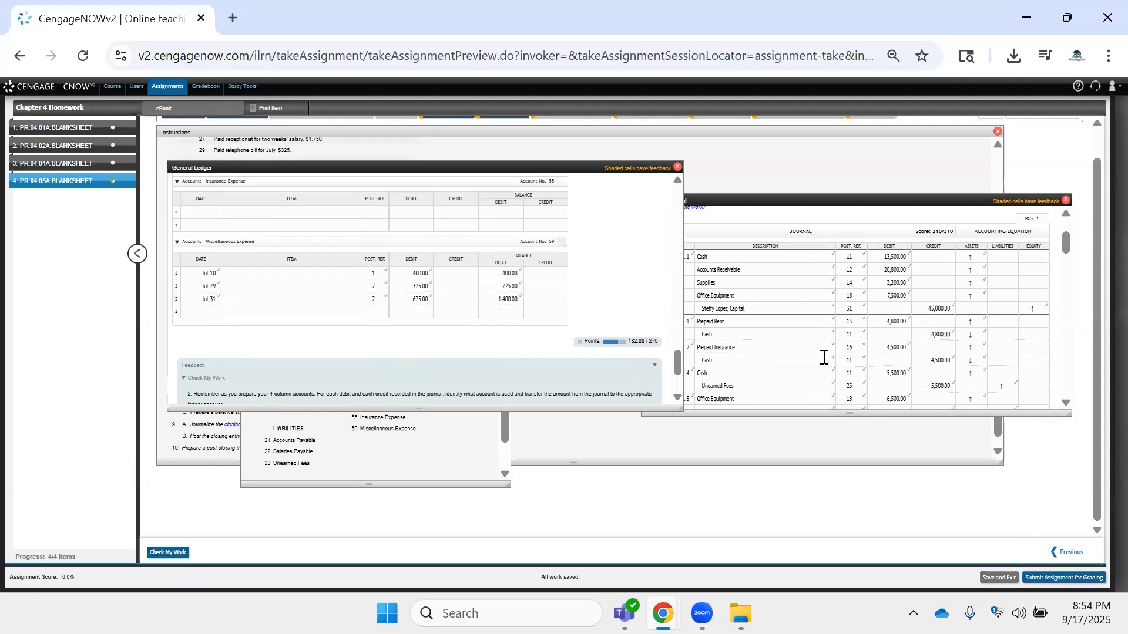
Review the start of the journal and the ledger accounts from Miscellaneous Expense back up to Cash for remaining errors.
click(850, 211)
scroll(727, 272, up, 3)
scroll(714, 284, down, 1)
scroll(657, 298, up, 1)
scroll(540, 281, down, 2)
scroll(540, 280, up, 2)
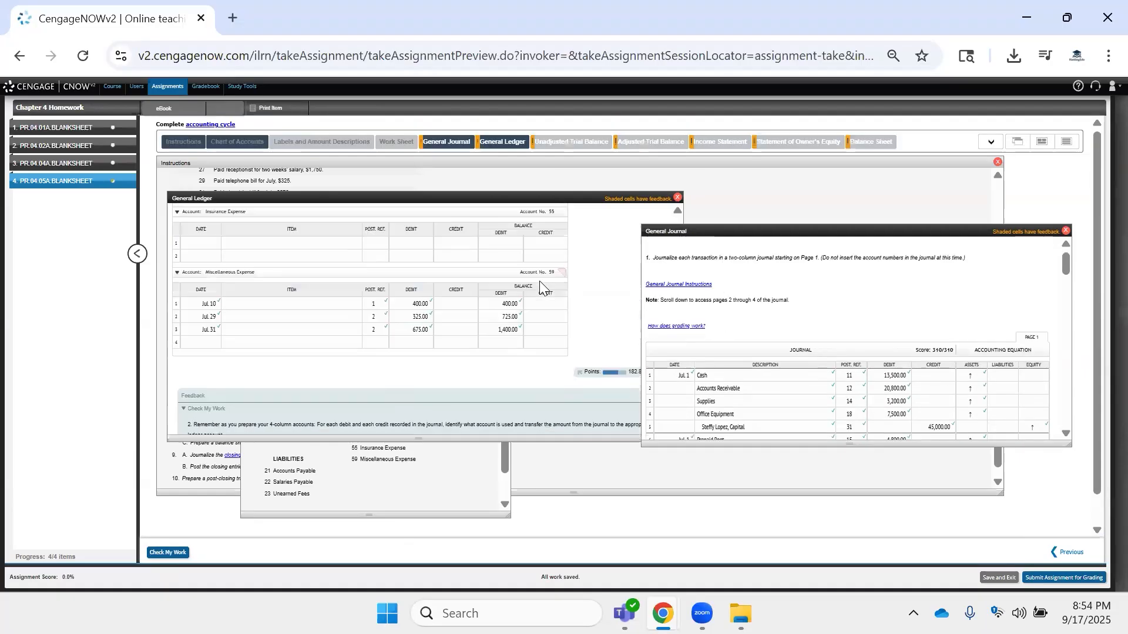
scroll(540, 280, down, 2)
scroll(539, 281, up, 10)
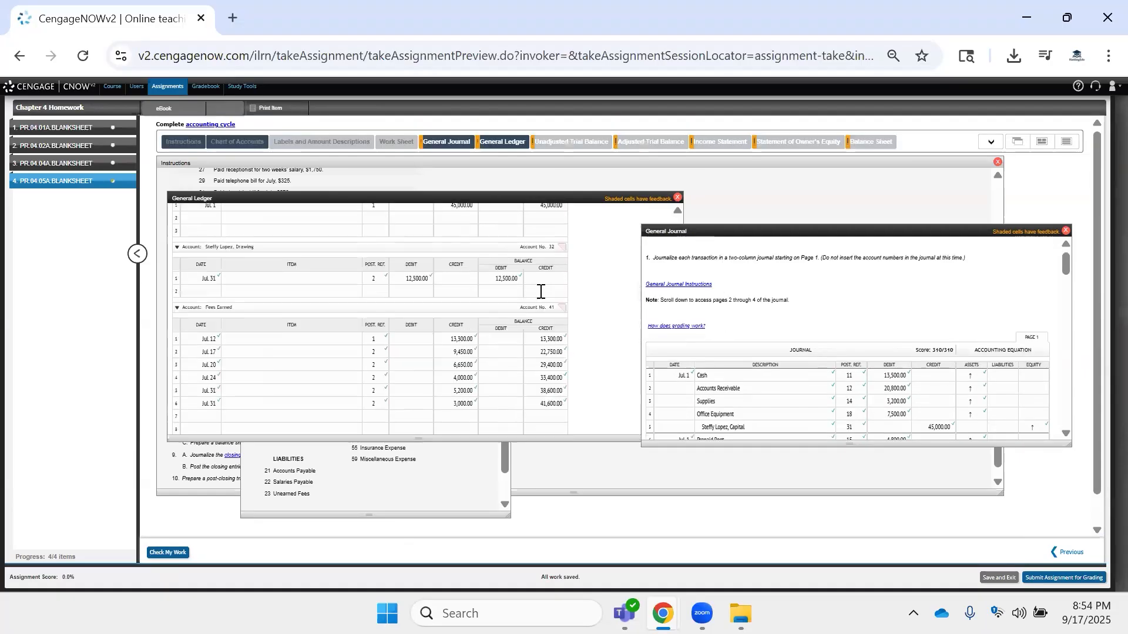
scroll(540, 290, up, 5)
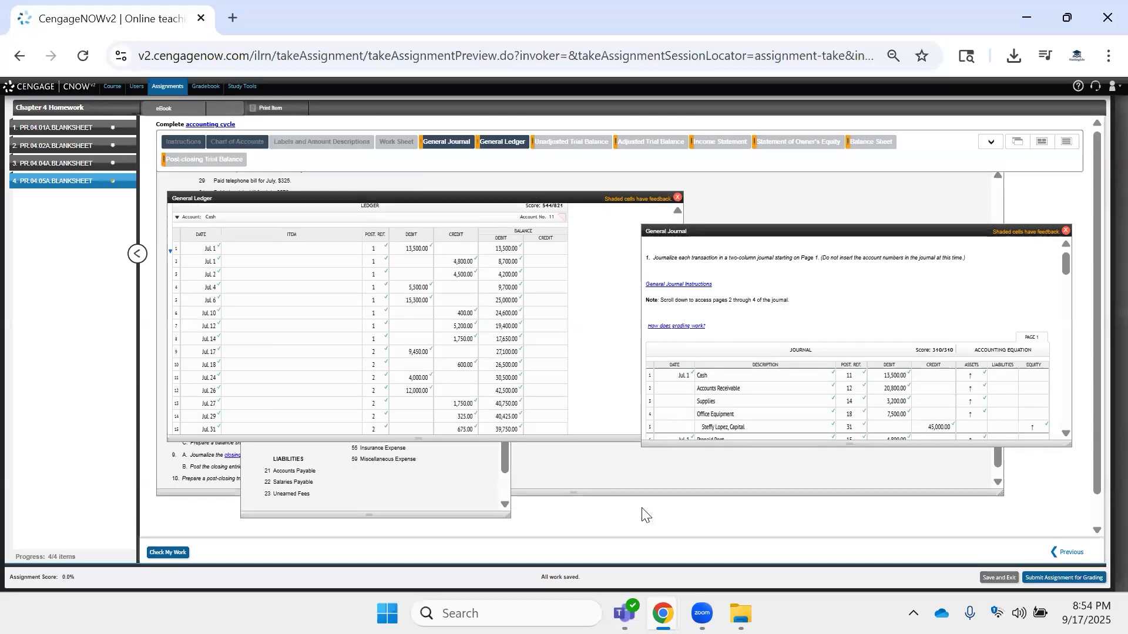
Read the list of required tasks in the instructions to identify what follows posting to the ledger.
click(602, 462)
scroll(417, 364, up, 3)
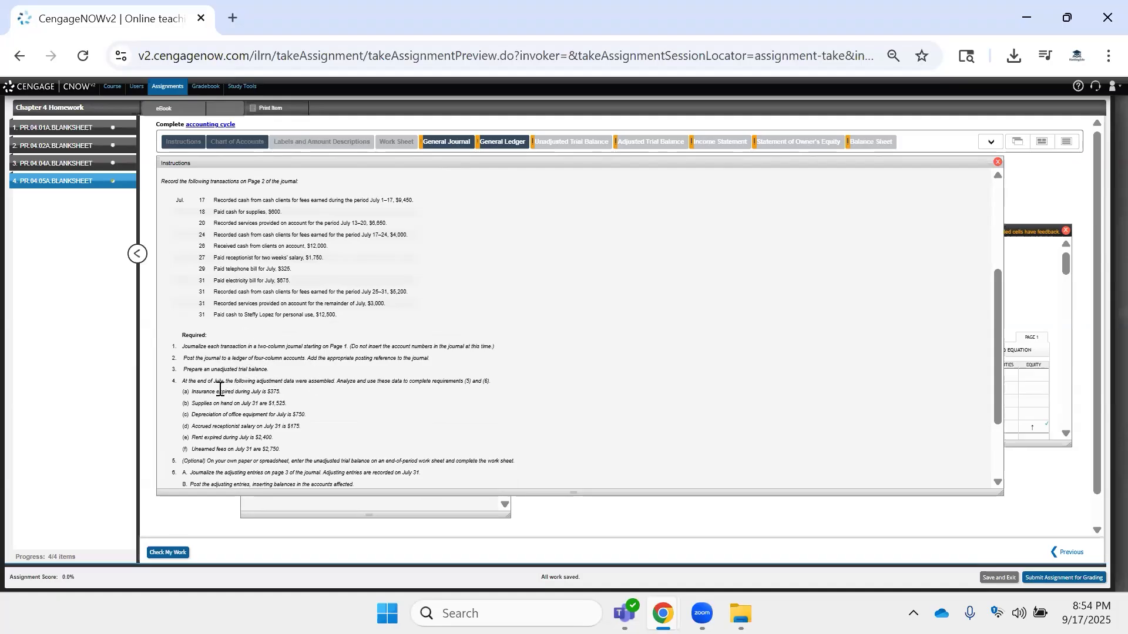
click(387, 505)
click(1025, 289)
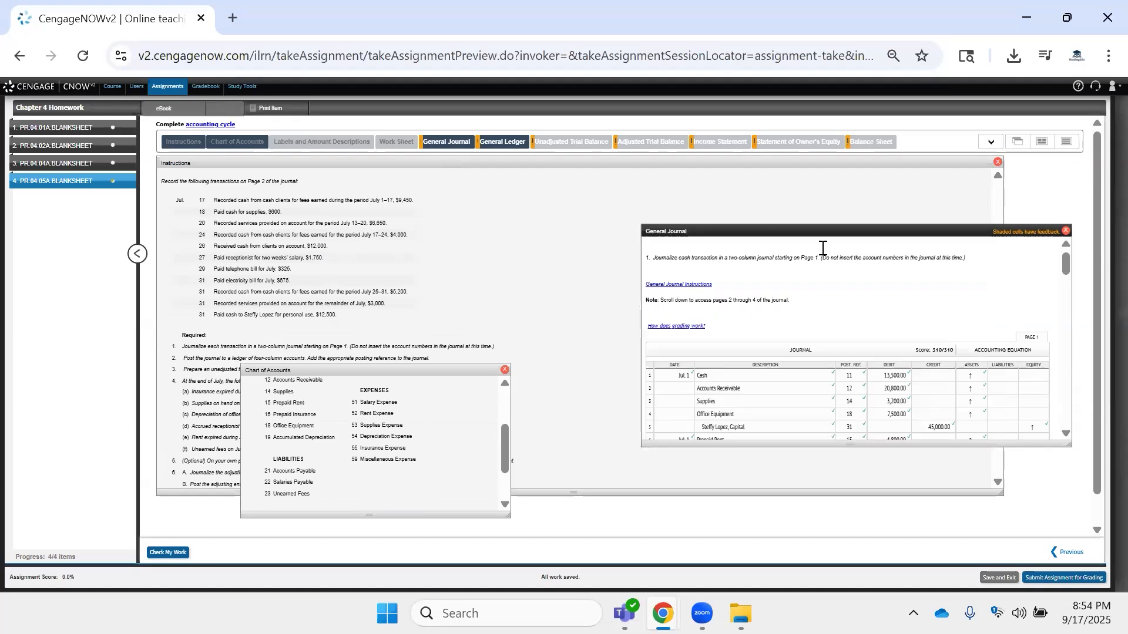
Open the Unadjusted Trial Balance, enlarge it to show its account list, and display the General Ledger beside it.
click(565, 143)
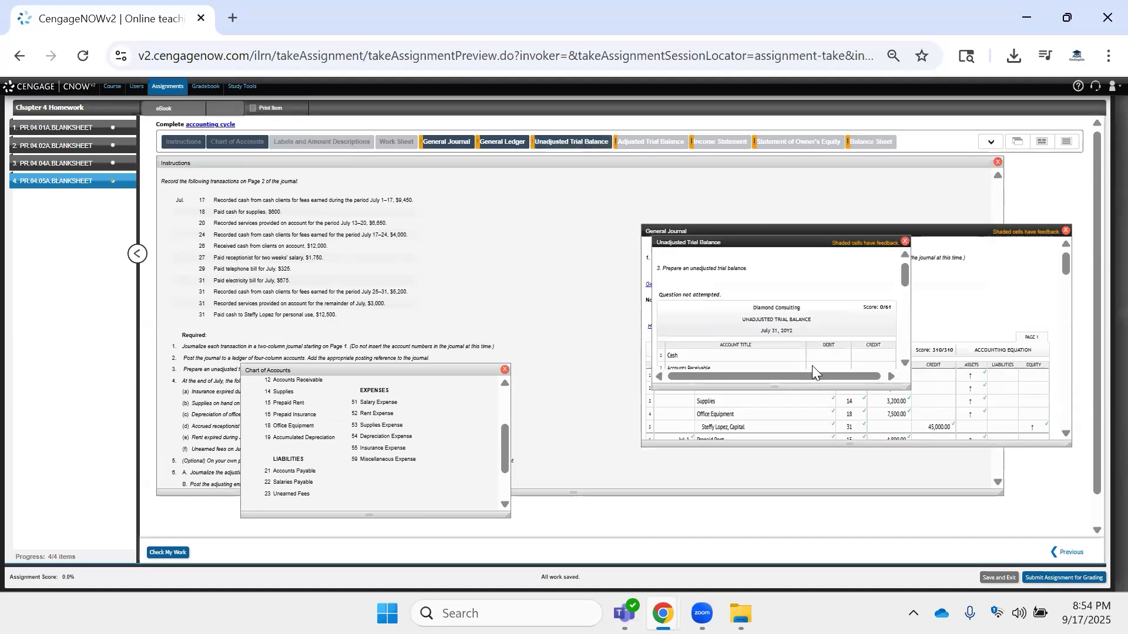
mouse_move(908, 388)
mouse_down()
mouse_move(971, 489)
mouse_move(947, 521)
mouse_up()
scroll(773, 308, down, 5)
scroll(773, 307, up, 2)
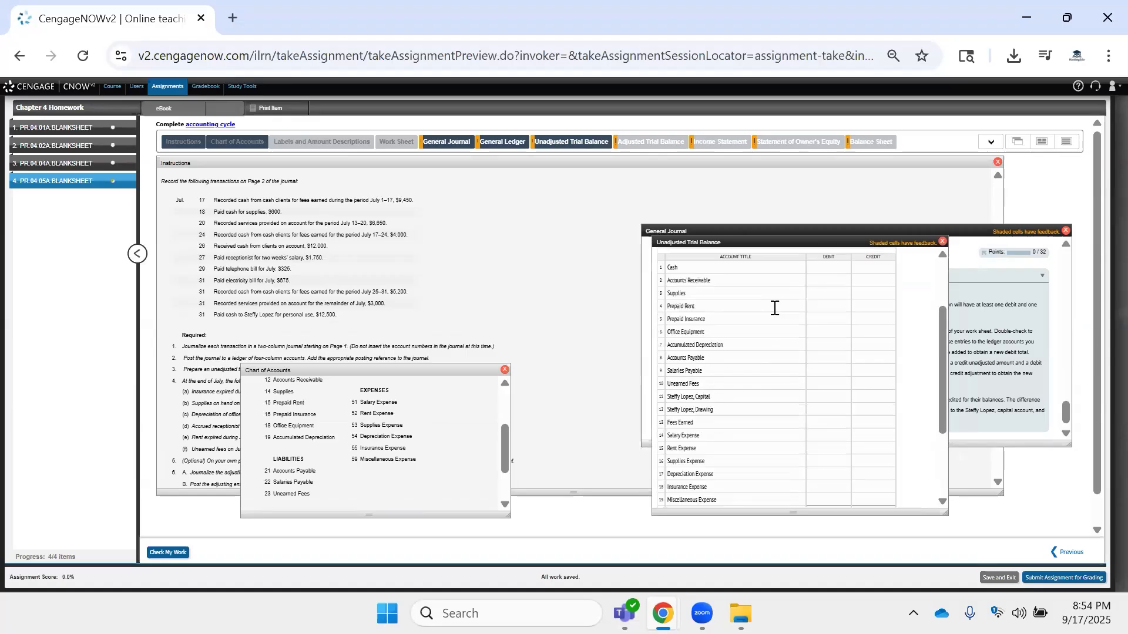
mouse_move(250, 136)
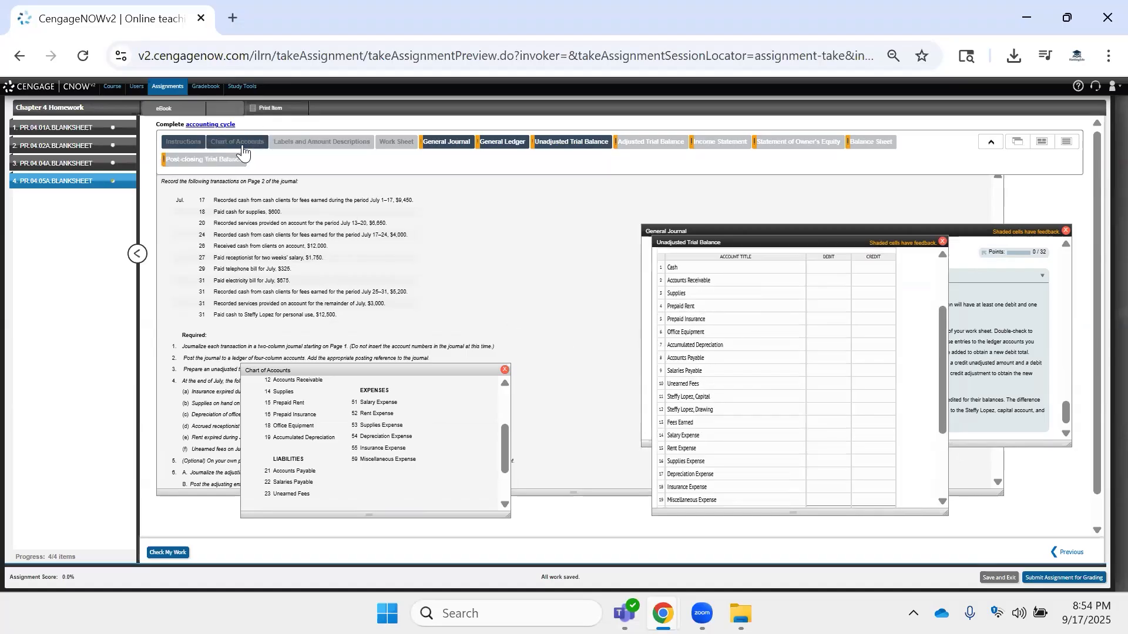
click(451, 143)
click(502, 142)
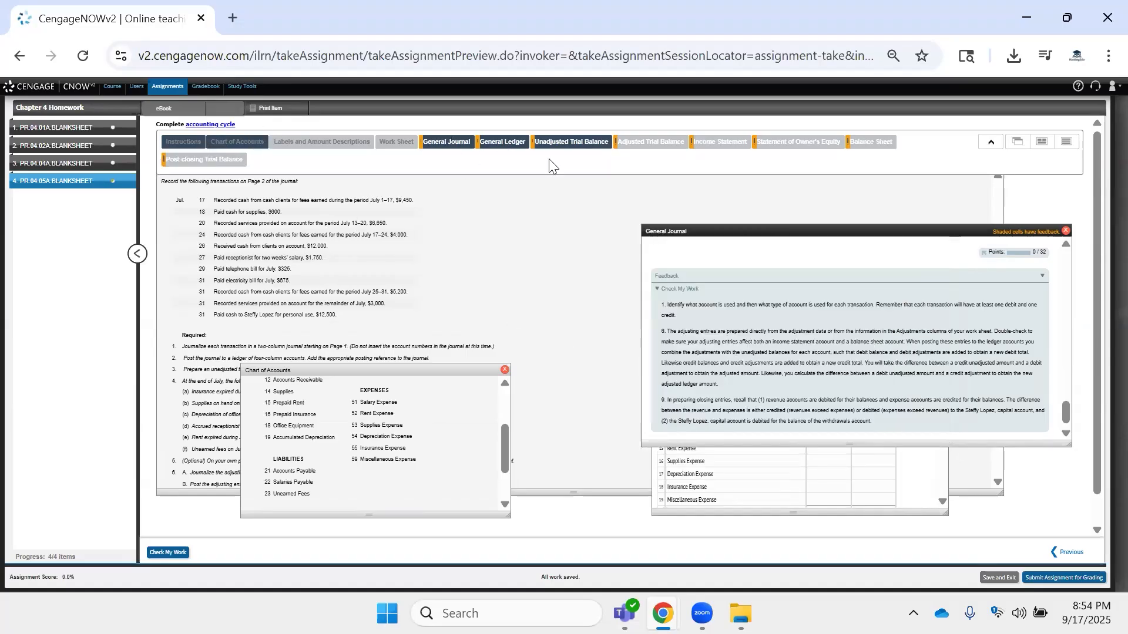
click(800, 477)
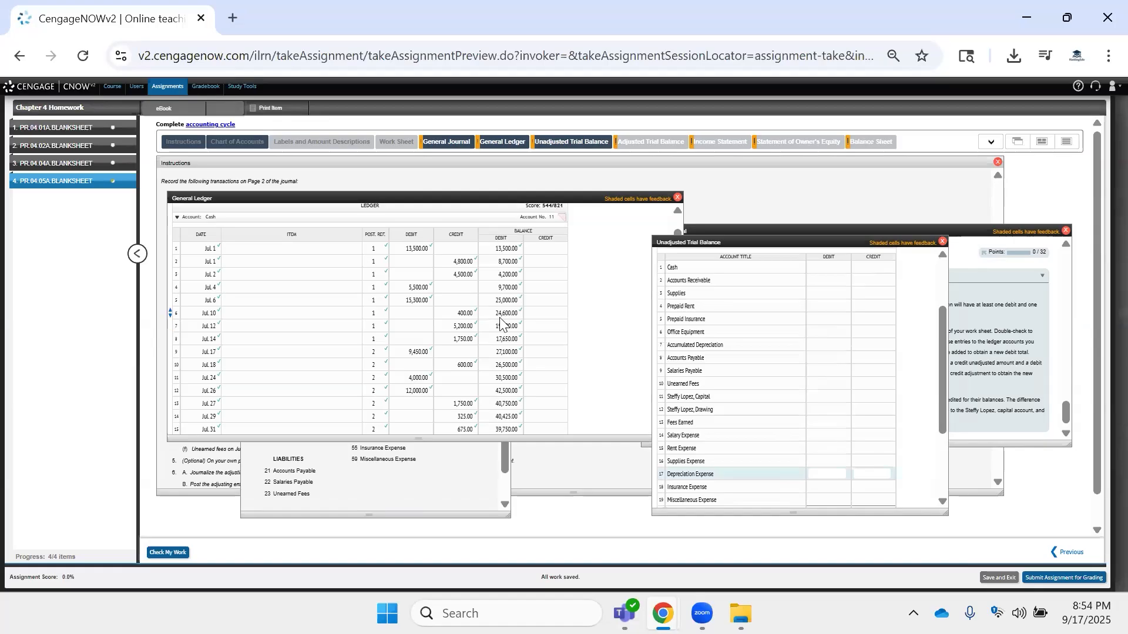
Enter the final Cash ledger balance of 32,450 as the Cash debit in the unadjusted trial balance.
scroll(502, 323, up, 1)
scroll(502, 323, down, 3)
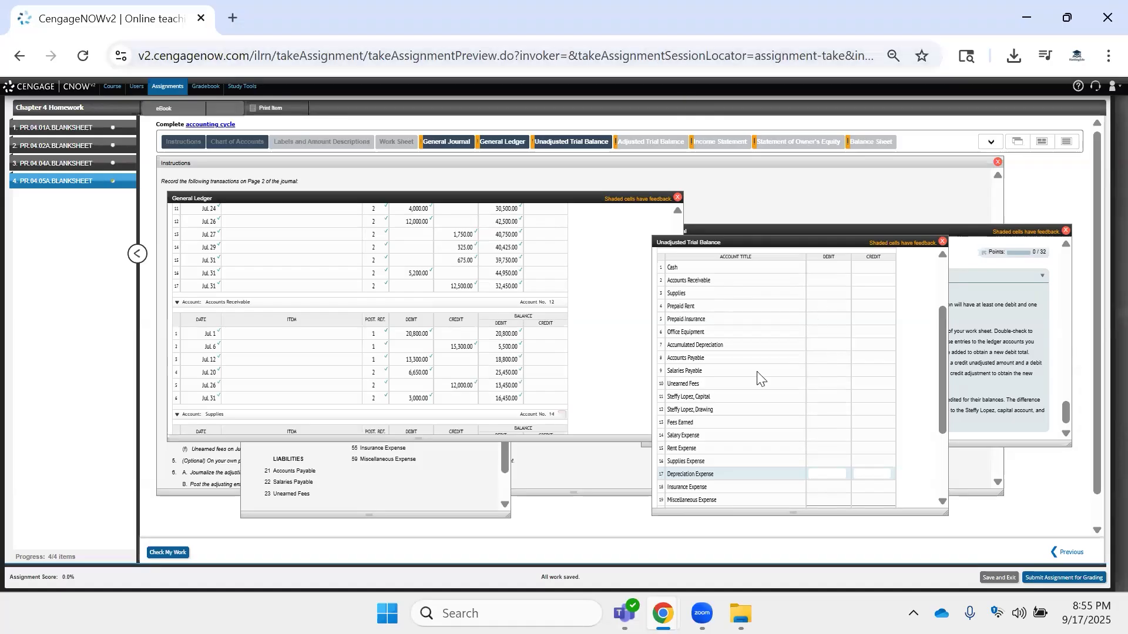
scroll(575, 345, up, 3)
scroll(574, 345, down, 2)
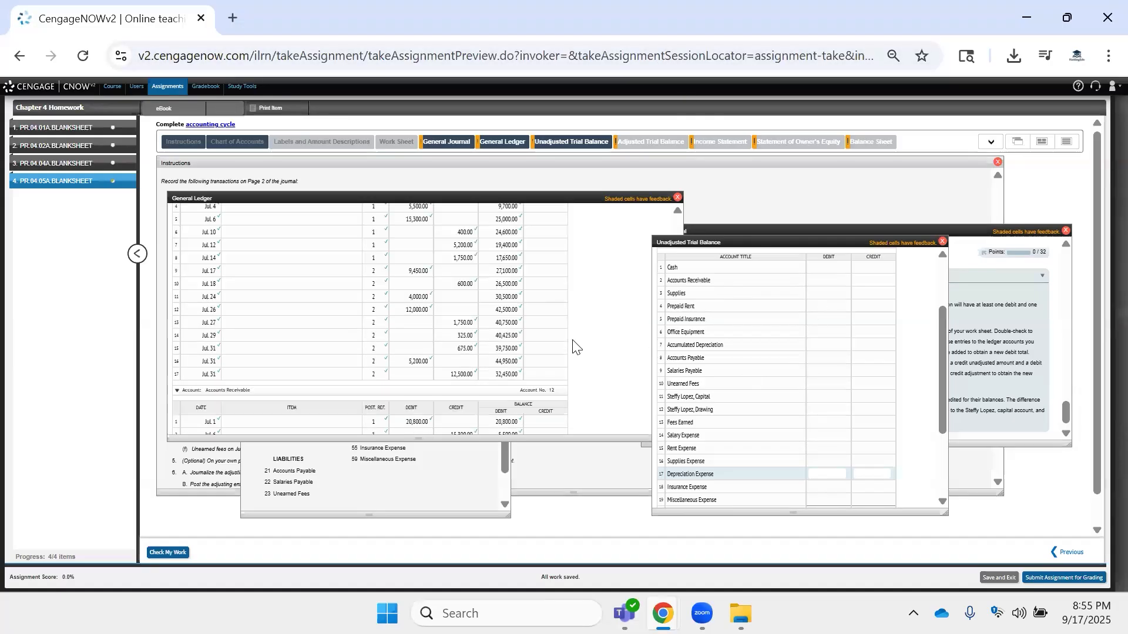
click(500, 377)
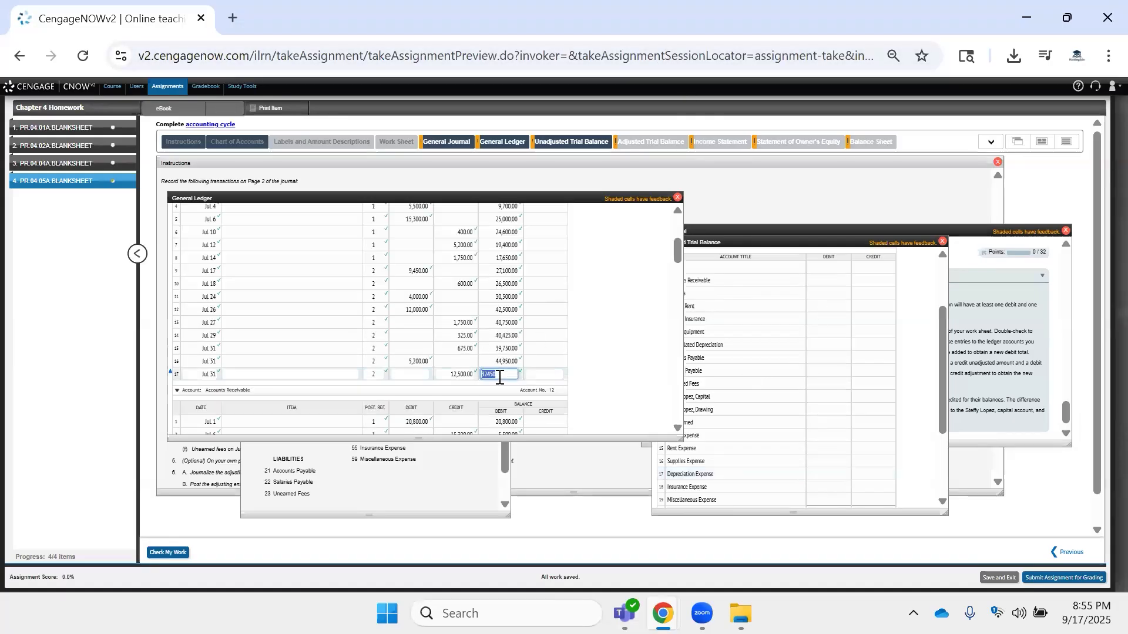
click(809, 292)
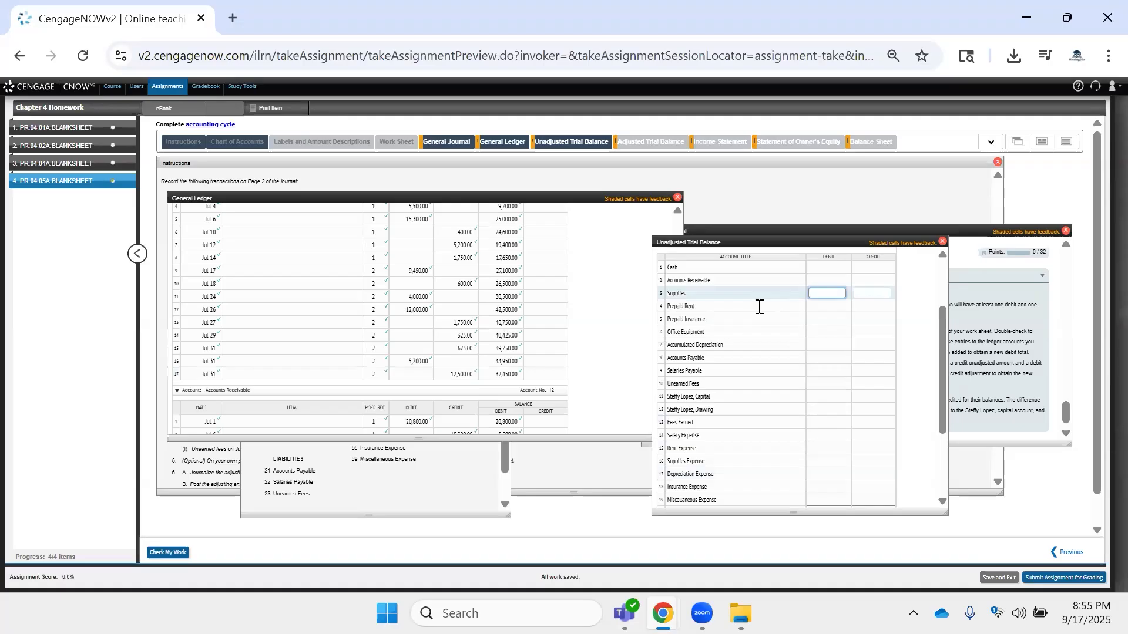
scroll(759, 306, up, 2)
click(830, 356)
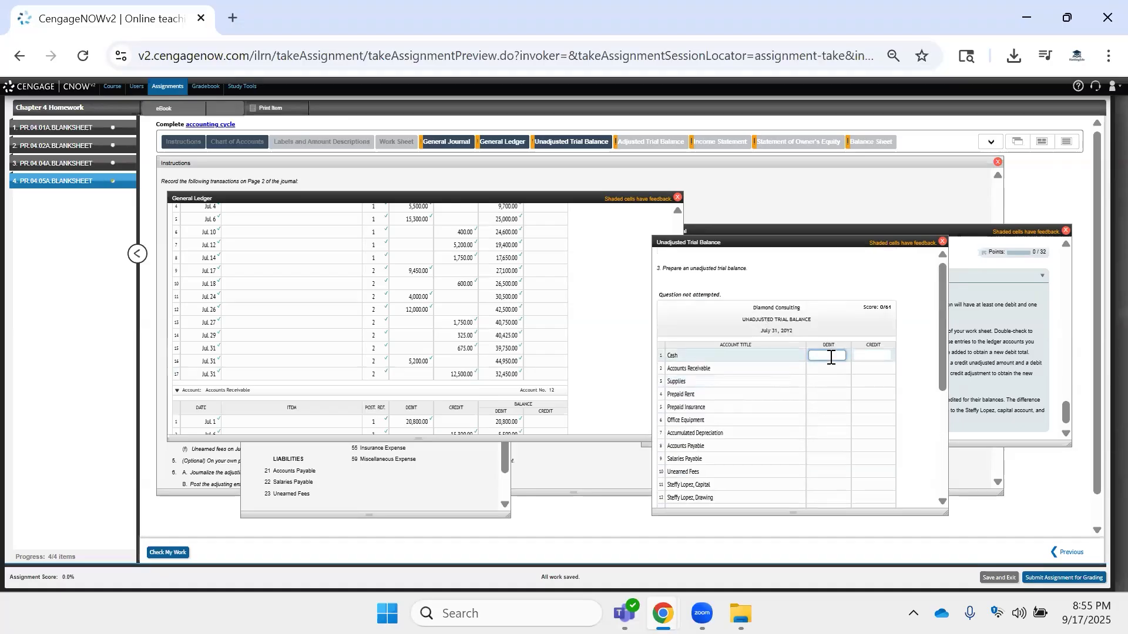
Enter the final Supplies ledger balance of 3,800 as the Supplies debit in the unadjusted trial balance.
click(828, 369)
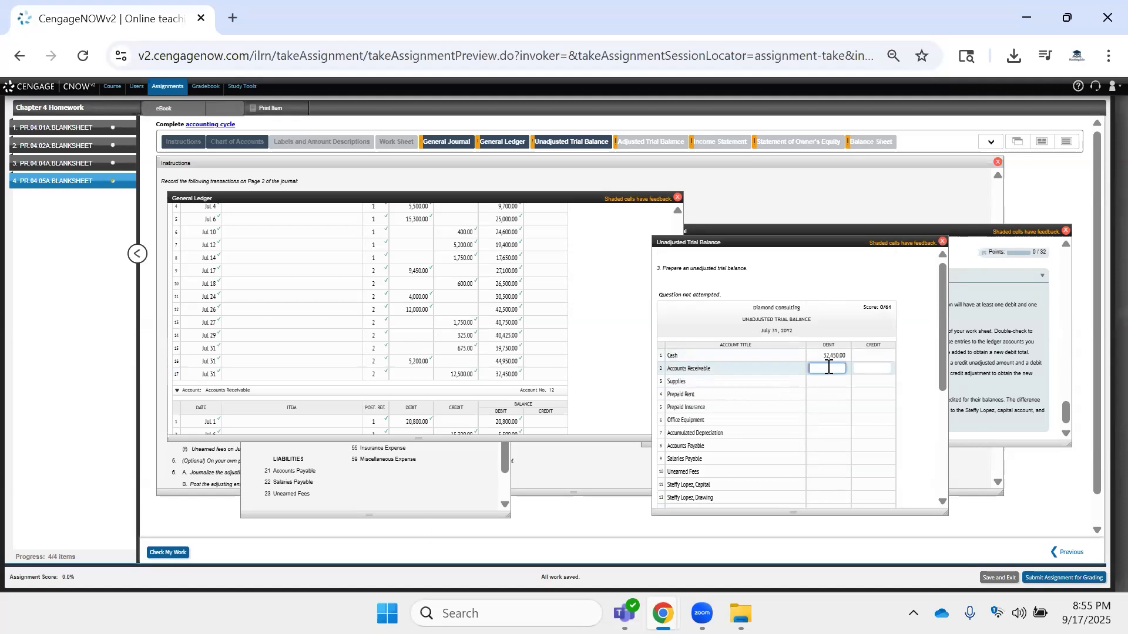
scroll(610, 343, down, 4)
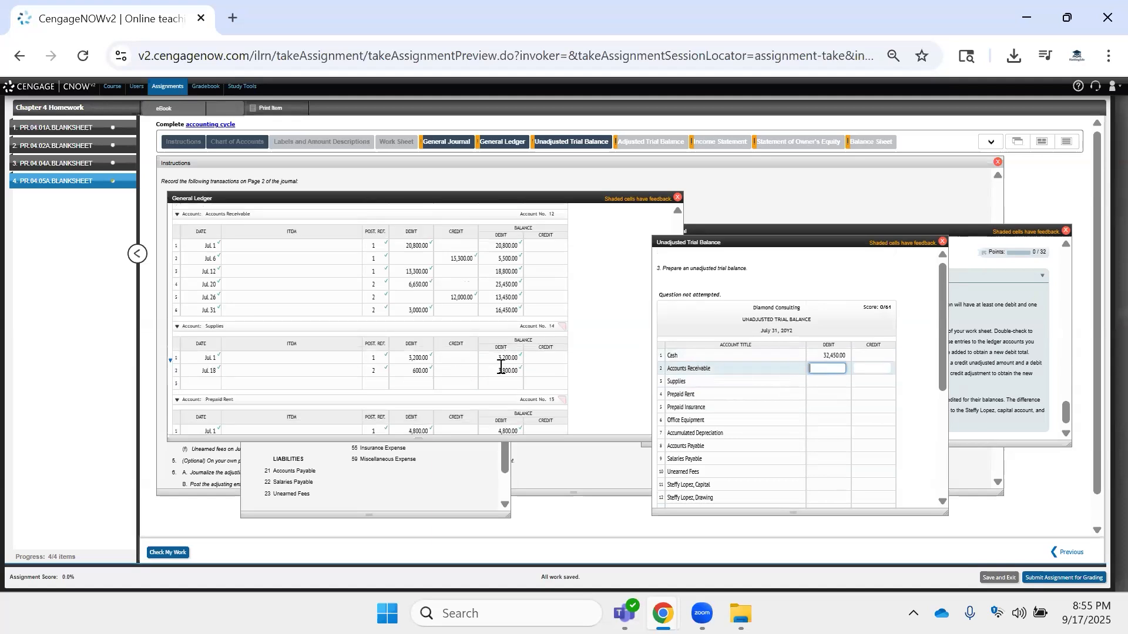
click(501, 370)
click(842, 366)
click(544, 371)
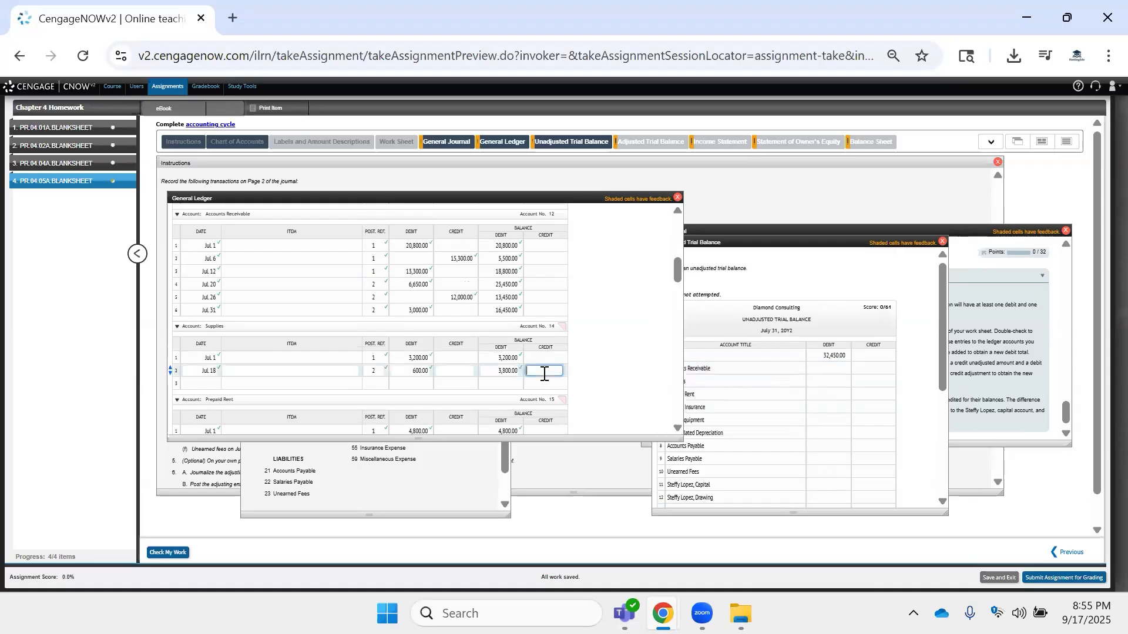
click(742, 390)
click(822, 381)
text(3800)
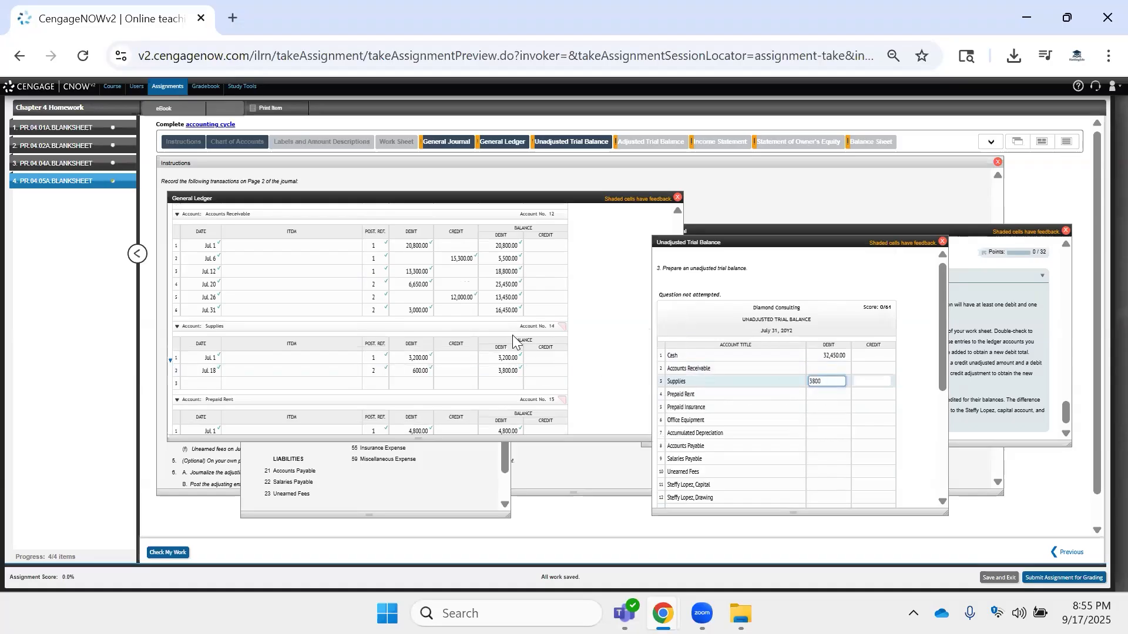
Copy the July 31 Accounts Receivable ledger balance of 16,450 into the Accounts Receivable debit of the trial balance.
click(507, 310)
key(ctrl+c)
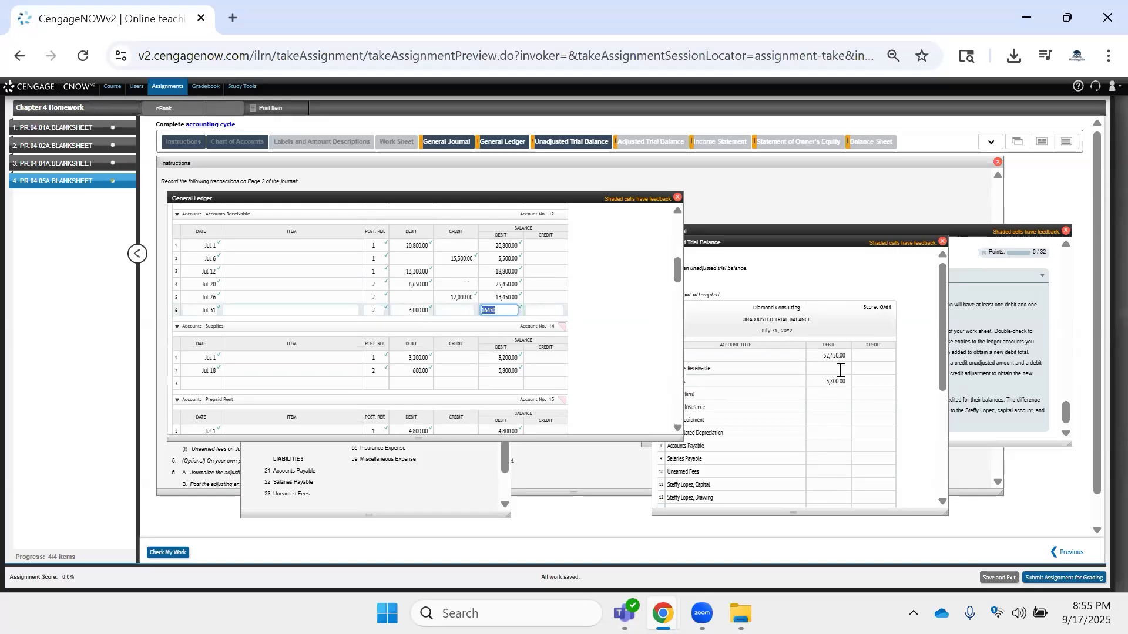
click(836, 366)
key(ctrl+v)
click(765, 392)
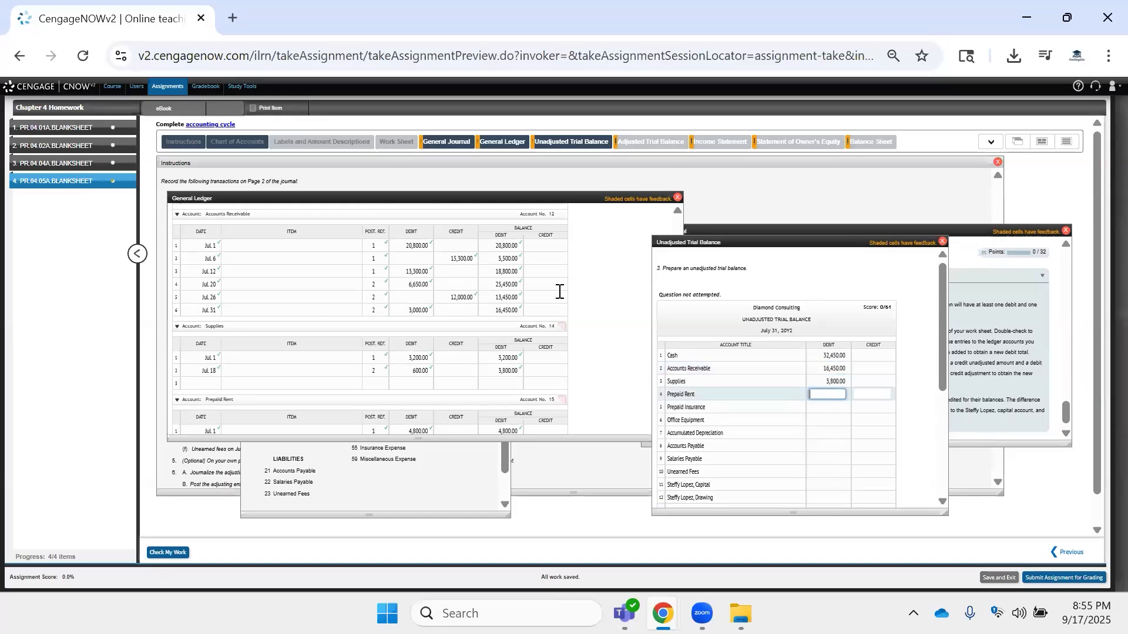
Enter the Prepaid Rent ledger balance of 4,800 as the Prepaid Rent debit in the trial balance.
scroll(858, 406, down, 2)
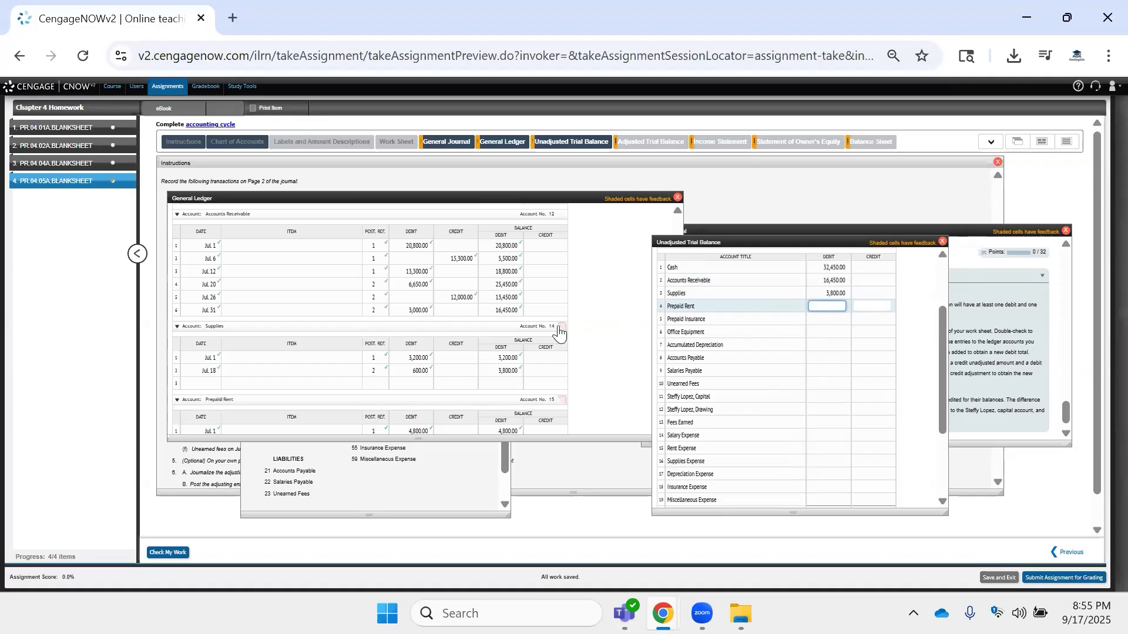
scroll(602, 346, down, 2)
scroll(573, 353, down, 2)
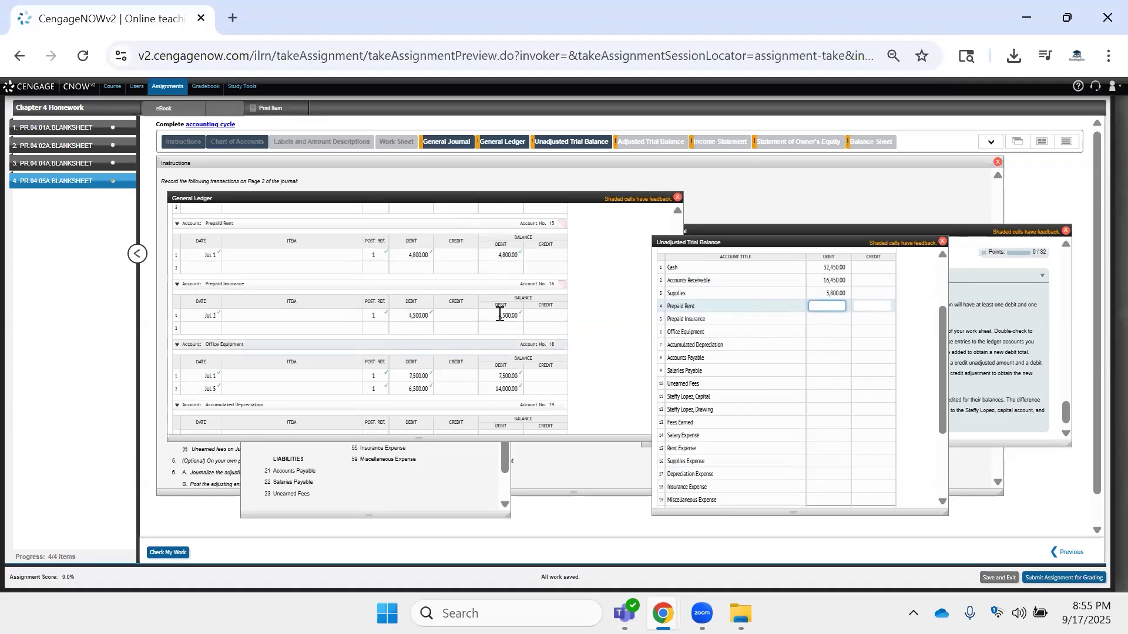
click(507, 255)
text(4800)
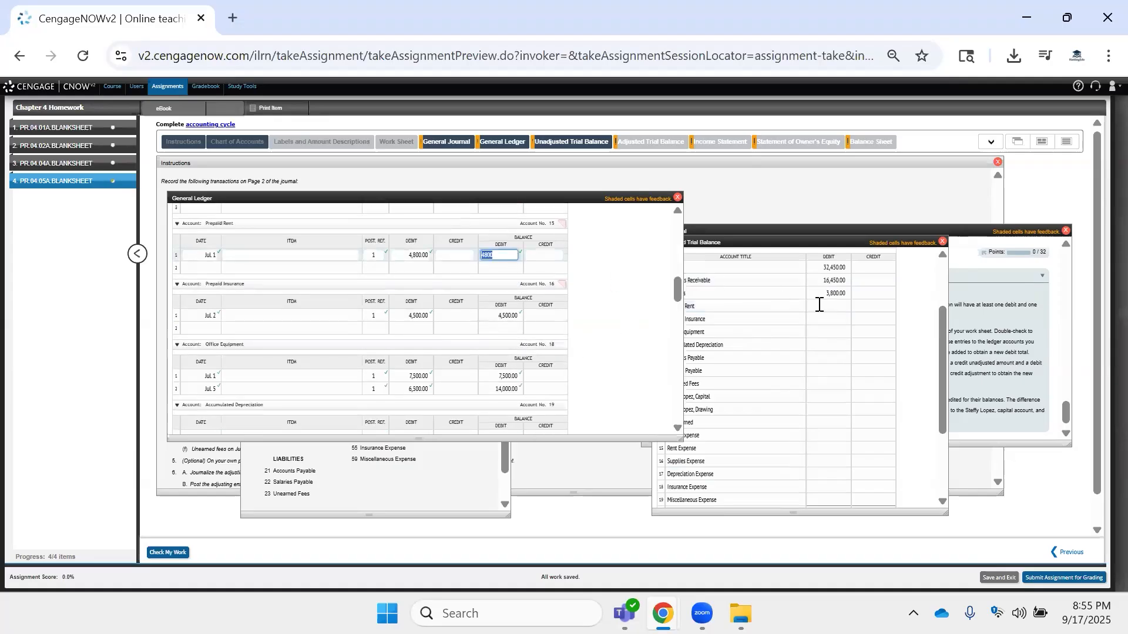
click(828, 305)
click(830, 306)
text(4800)
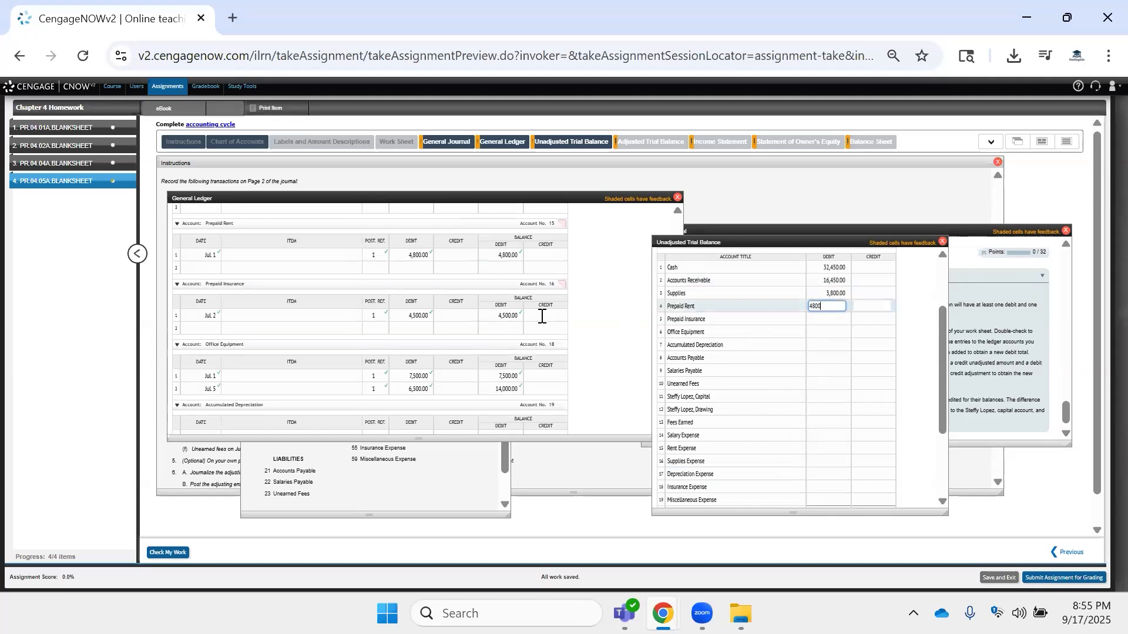
Enter the Prepaid Insurance ledger balance of 4,500 as the Prepaid Insurance debit in the trial balance.
click(506, 315)
click(826, 318)
text(4500)
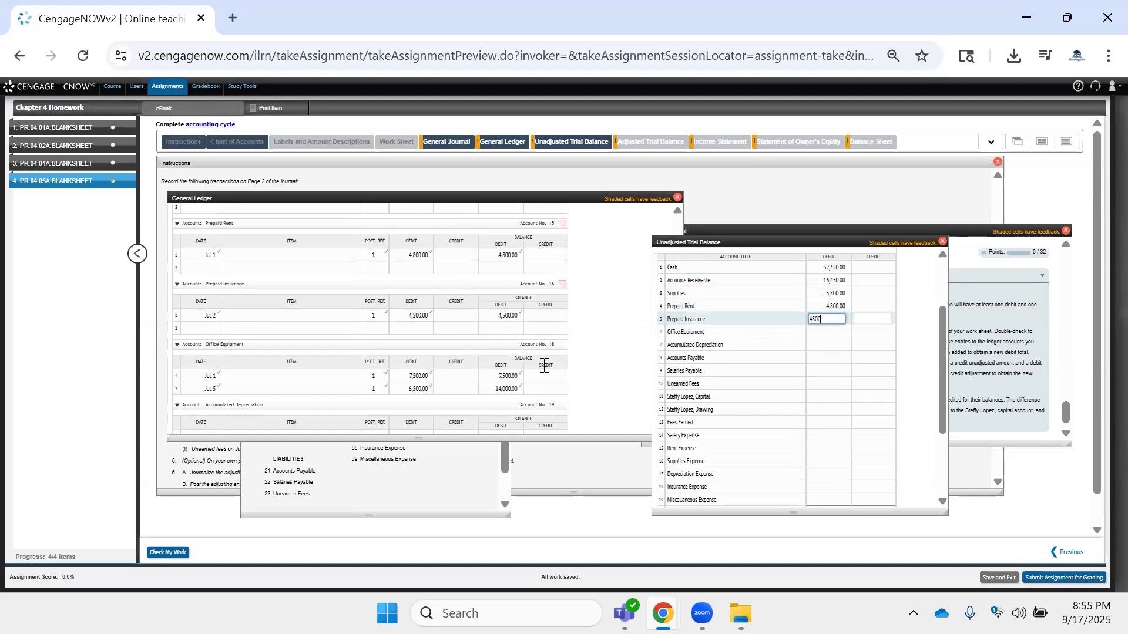
Copy the final Office Equipment ledger balance of 14,000 into the Office Equipment debit of the trial balance.
click(500, 389)
key(ctrl+c)
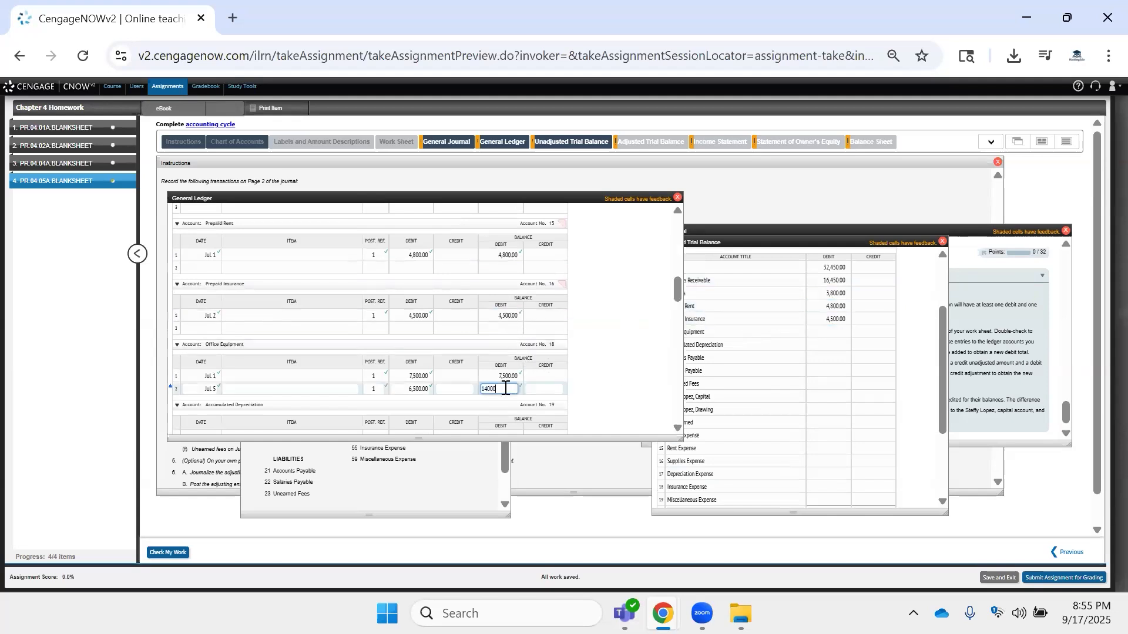
click(821, 341)
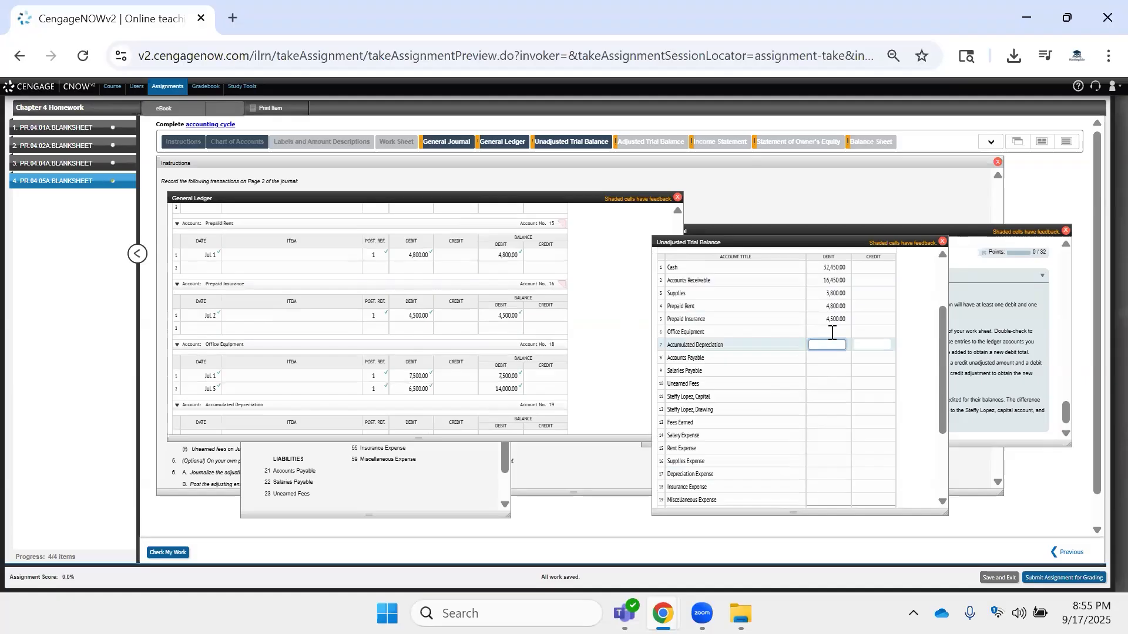
click(832, 333)
key(ctrl+v)
click(828, 359)
click(828, 342)
Enter the July 12 Accounts Payable ledger balance of 1,300 as the Accounts Payable credit in the trial balance.
scroll(504, 345, down, 1)
scroll(517, 349, down, 1)
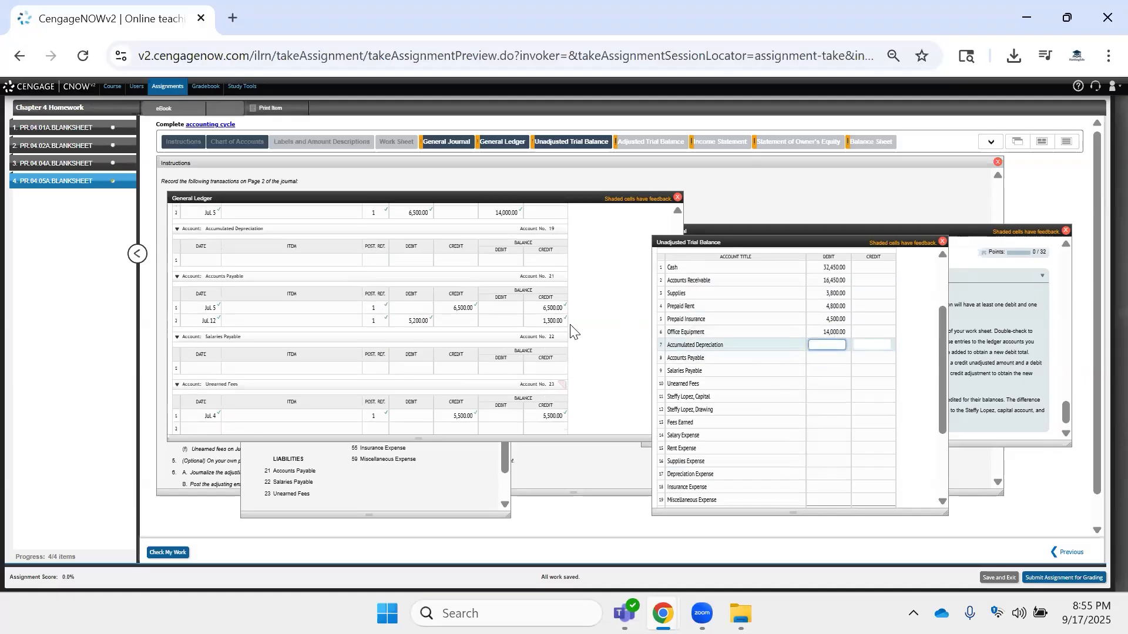
click(557, 321)
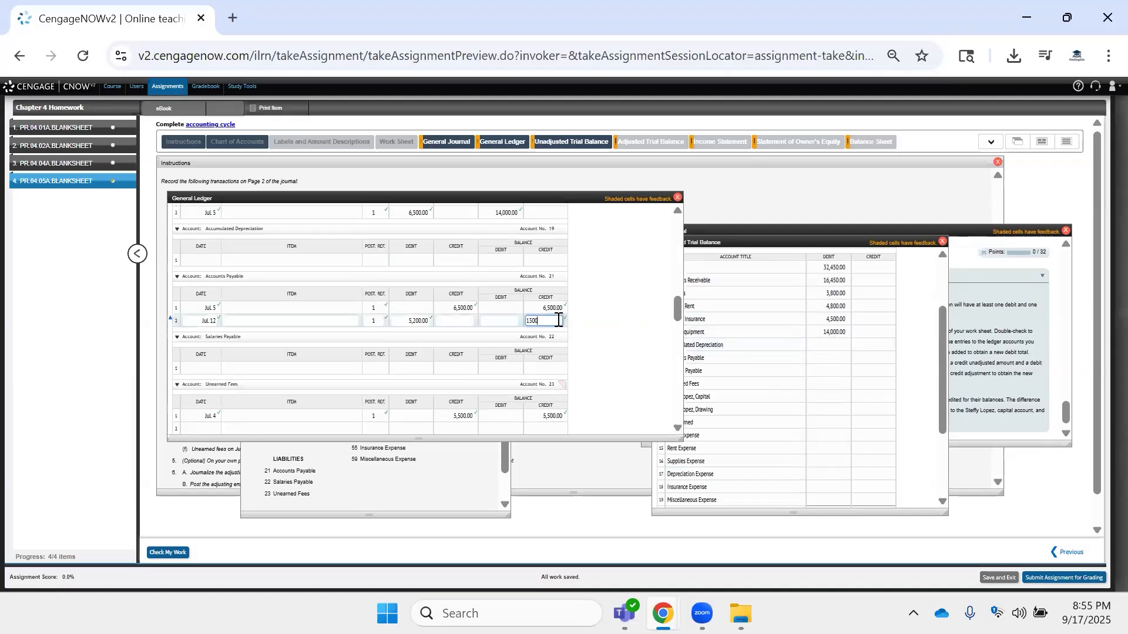
click(872, 345)
click(872, 360)
text(1300)
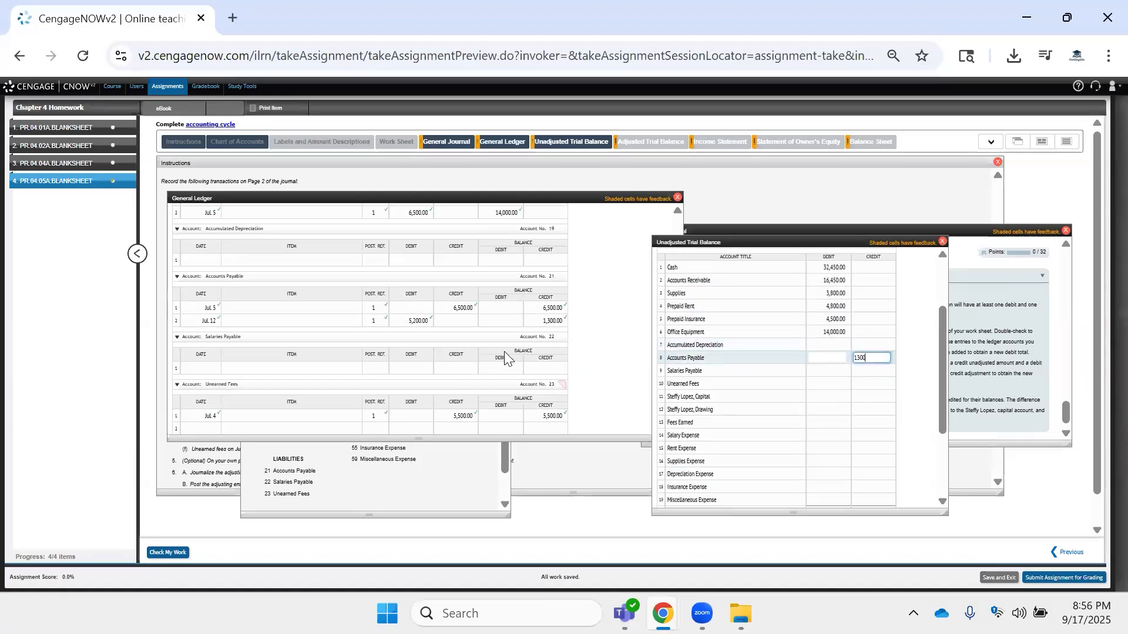
Enter the Unearned Fees ledger balance of 5,500 as the Unearned Fees credit in the trial balance.
click(519, 369)
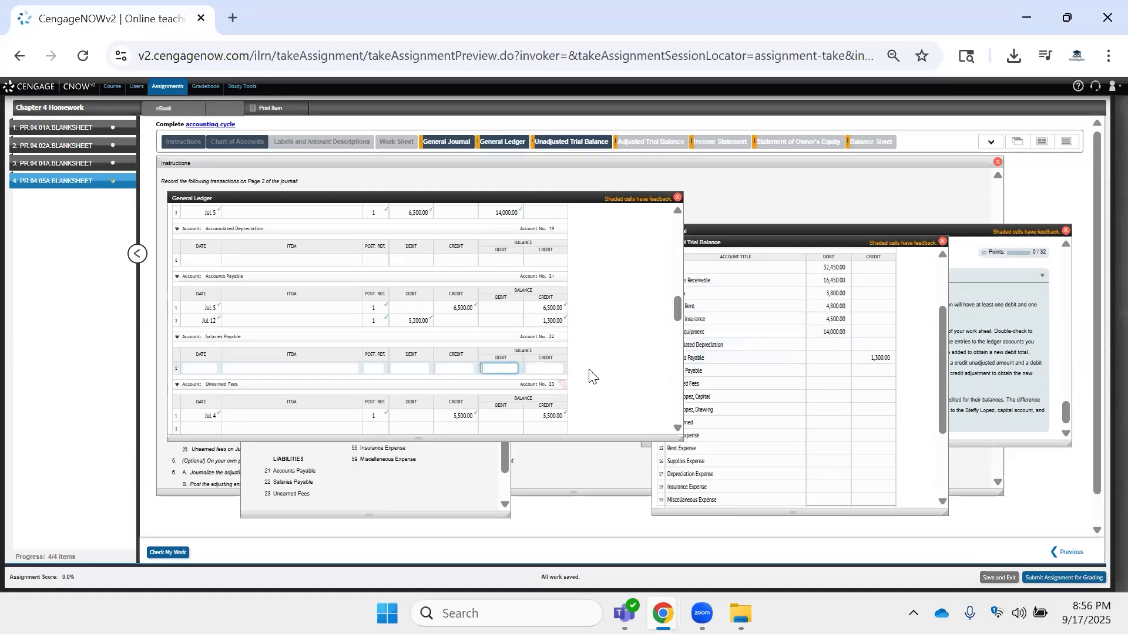
scroll(590, 376, down, 3)
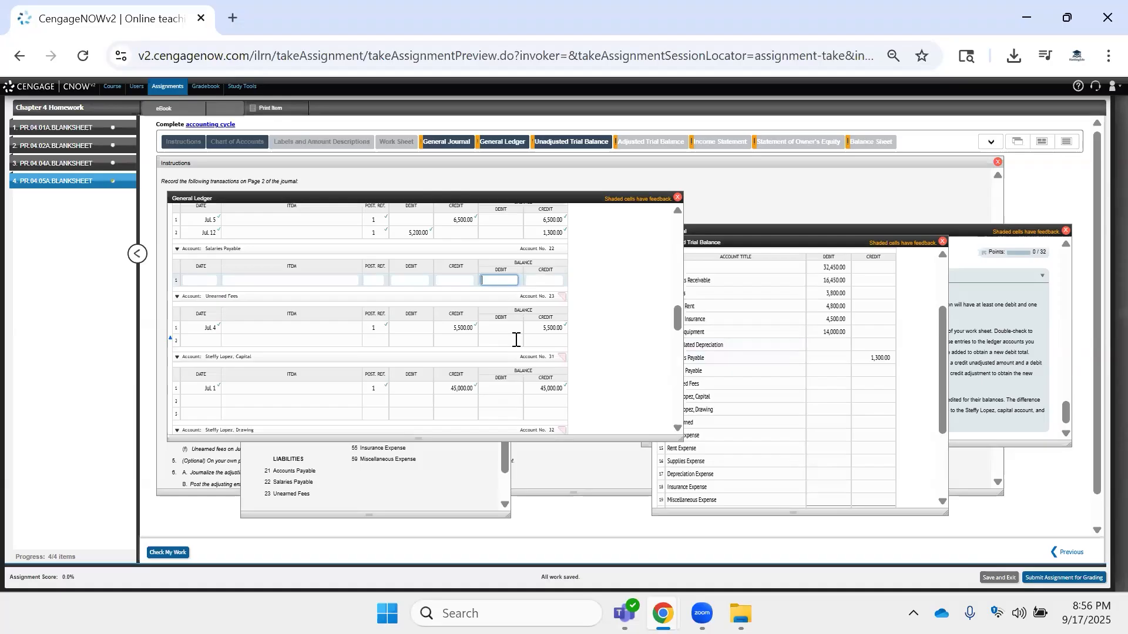
click(546, 327)
click(767, 386)
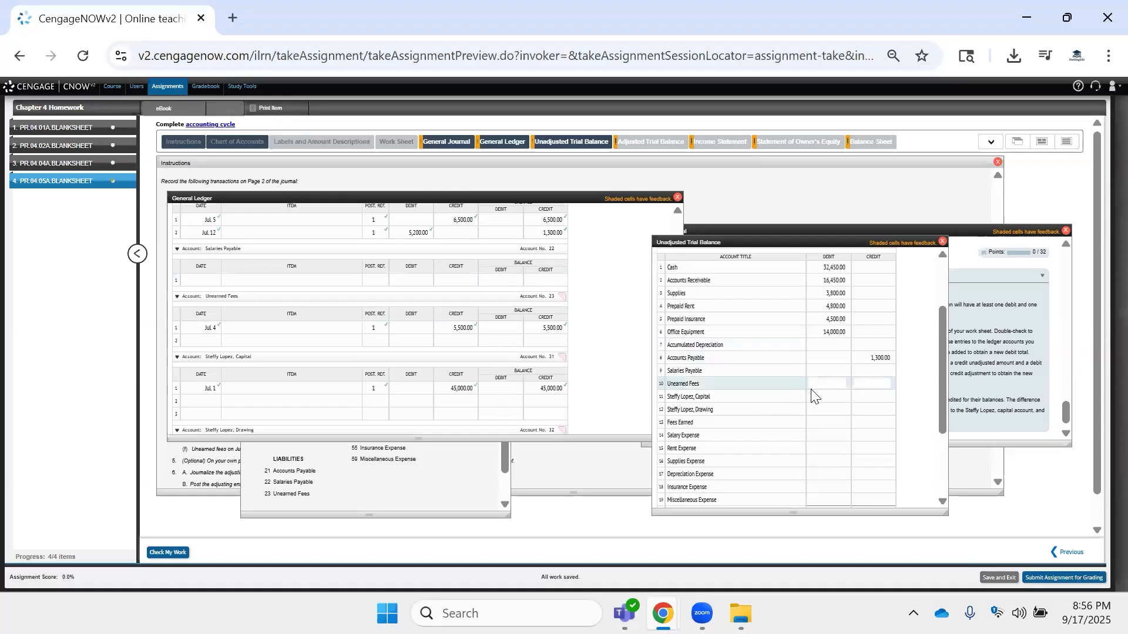
click(881, 384)
scroll(566, 344, down, 3)
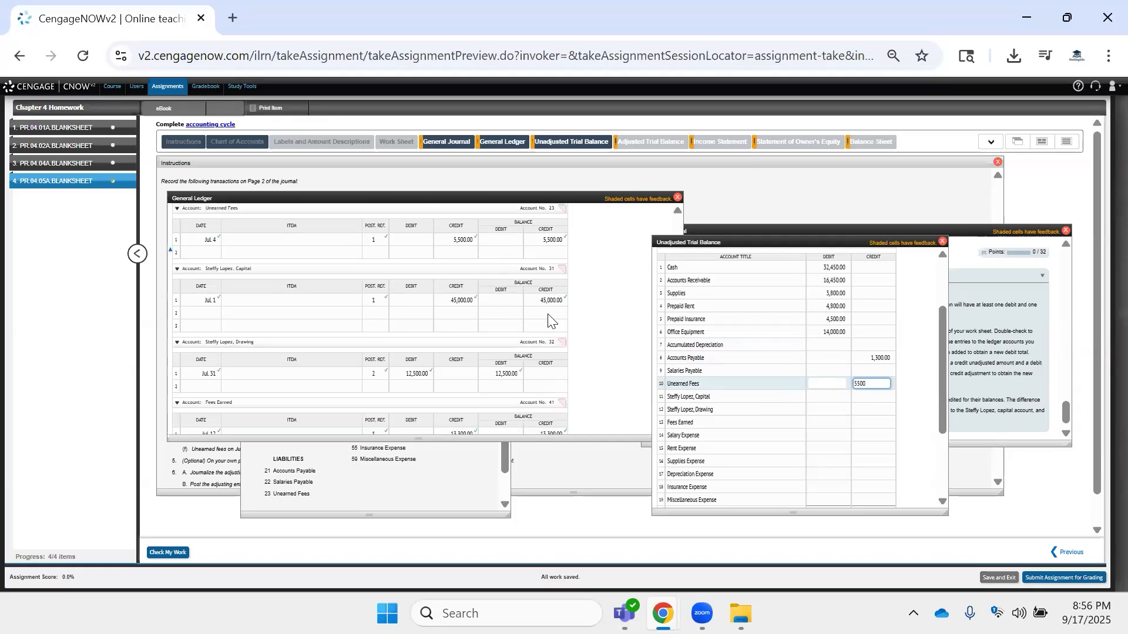
click(547, 301)
click(821, 397)
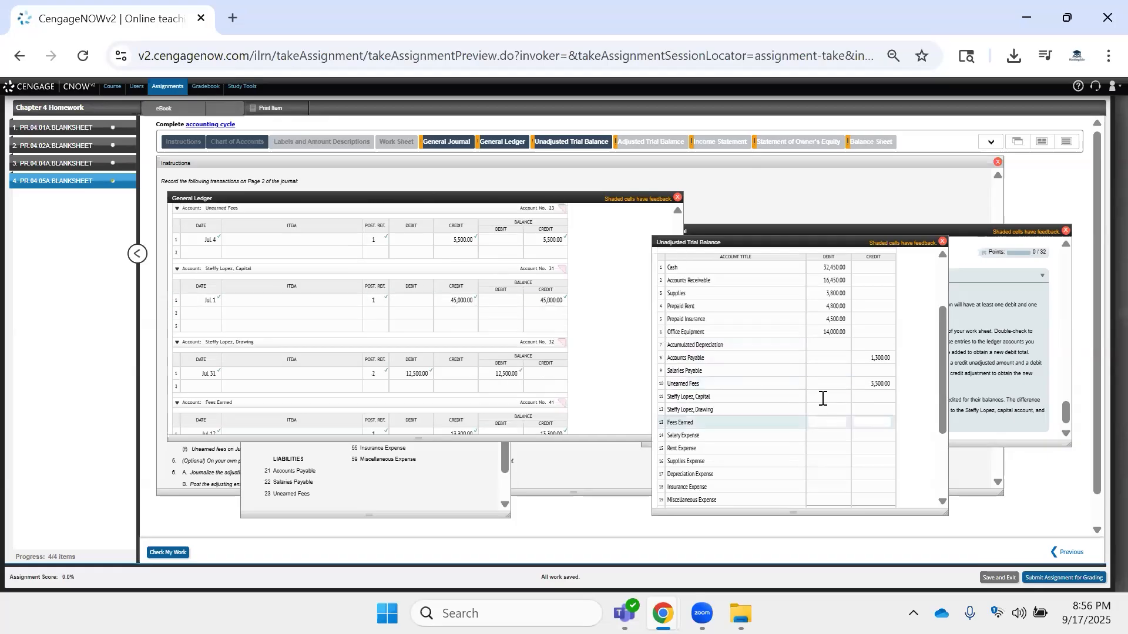
click(821, 397)
text(45000)
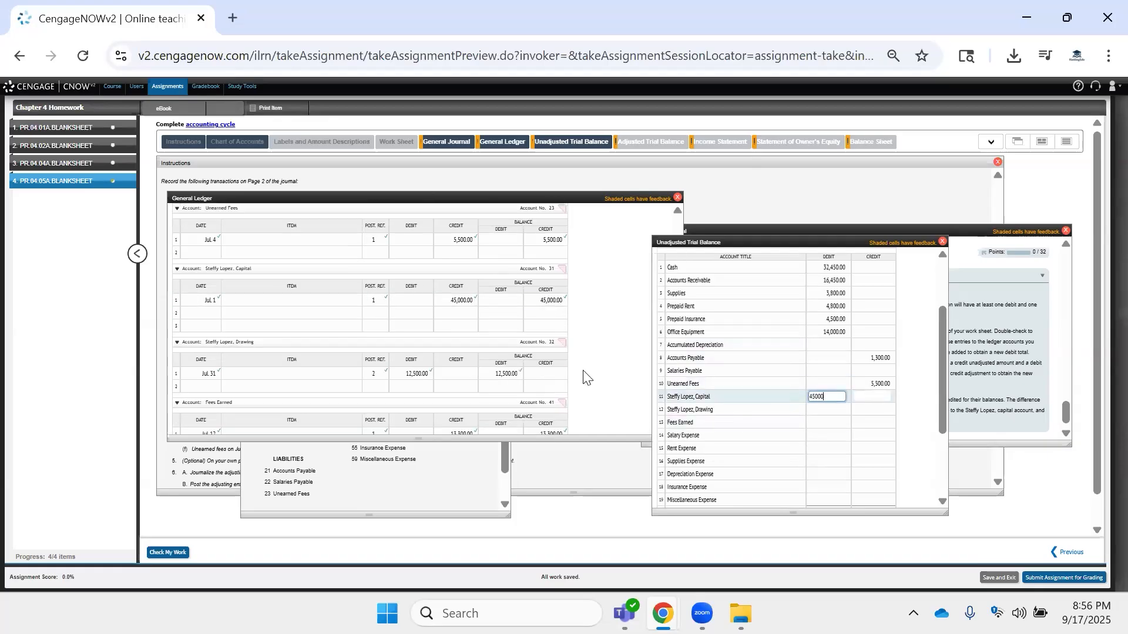
double_click(822, 398)
key(BackSpace)
Enter the owner's capital ledger balance of 45,000 as the capital account's credit in the trial balance.
click(864, 398)
text(45000)
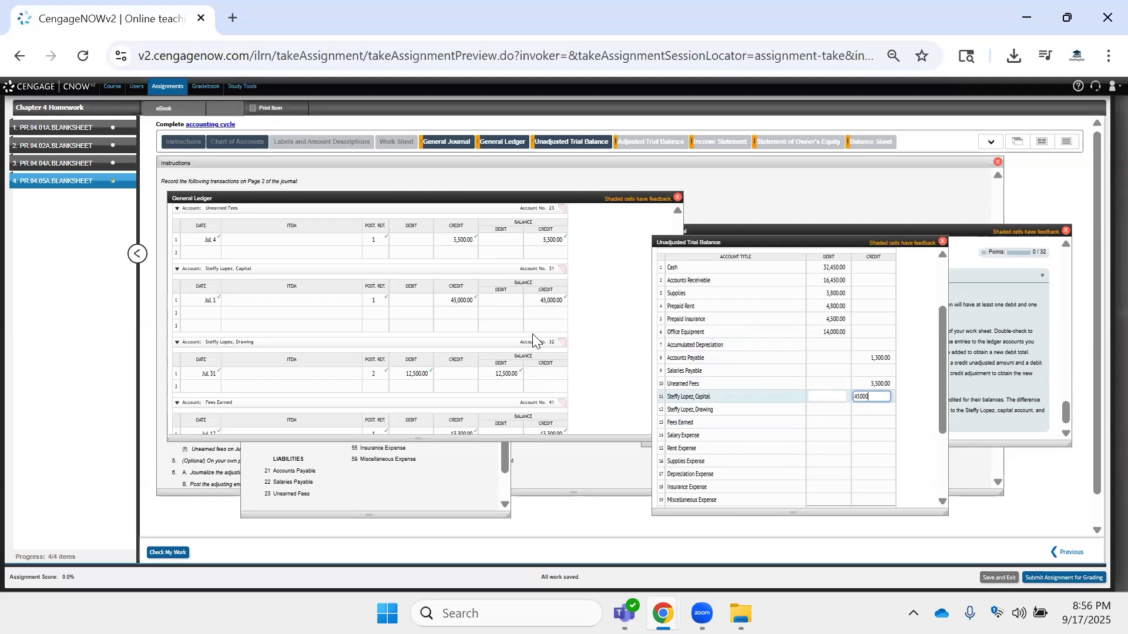
Enter the owner's drawing ledger balance of 12,500 as the drawing account's debit in the trial balance.
click(499, 374)
click(849, 406)
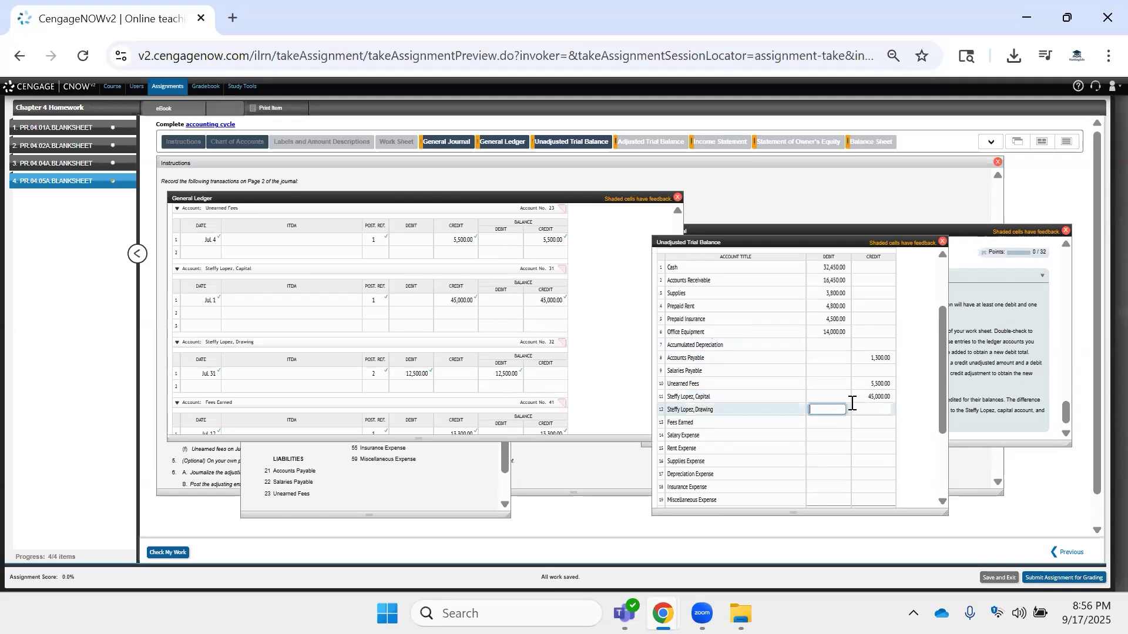
Enter the owner's drawing account balance of 12,500 as a debit in the unadjusted trial balance.
text(12500)
scroll(520, 391, down, 3)
scroll(538, 294, up, 3)
click(502, 374)
text(12500)
Look up the final Fees Earned balance in the ledger and enter 41,600 as its credit in the unadjusted trial balance.
scroll(596, 387, down, 1)
click(534, 348)
scroll(533, 348, down, 2)
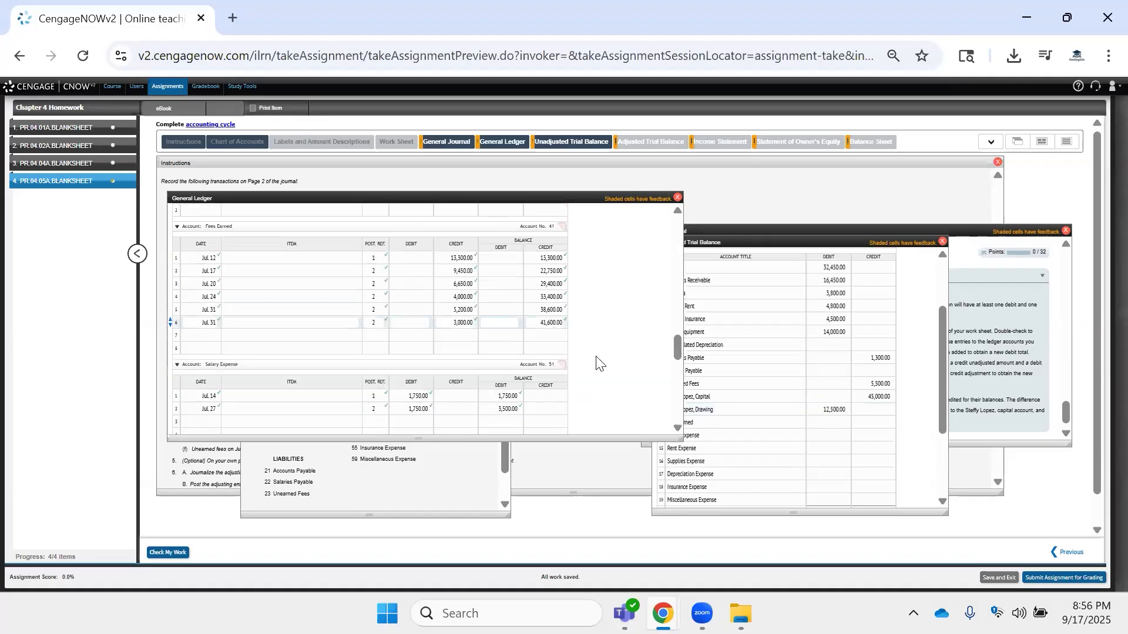
key(ctrl+a)
click(548, 322)
click(794, 422)
click(873, 422)
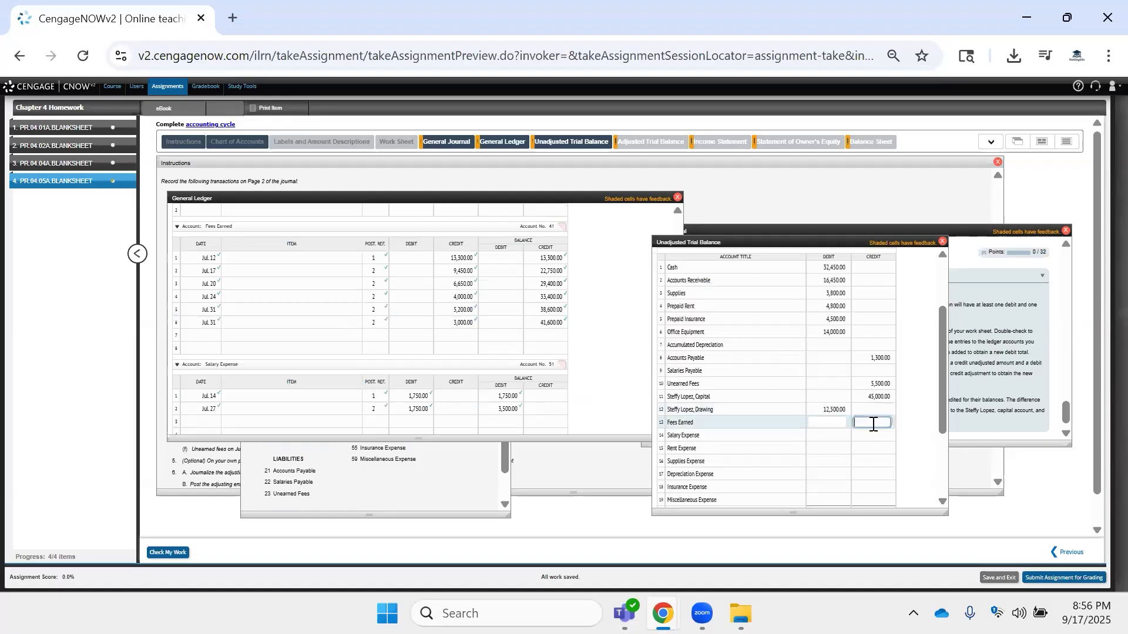
Find the Salary Expense balance in the ledger and enter 3,500 as its debit in the unadjusted trial balance.
scroll(695, 411, down, 2)
click(533, 347)
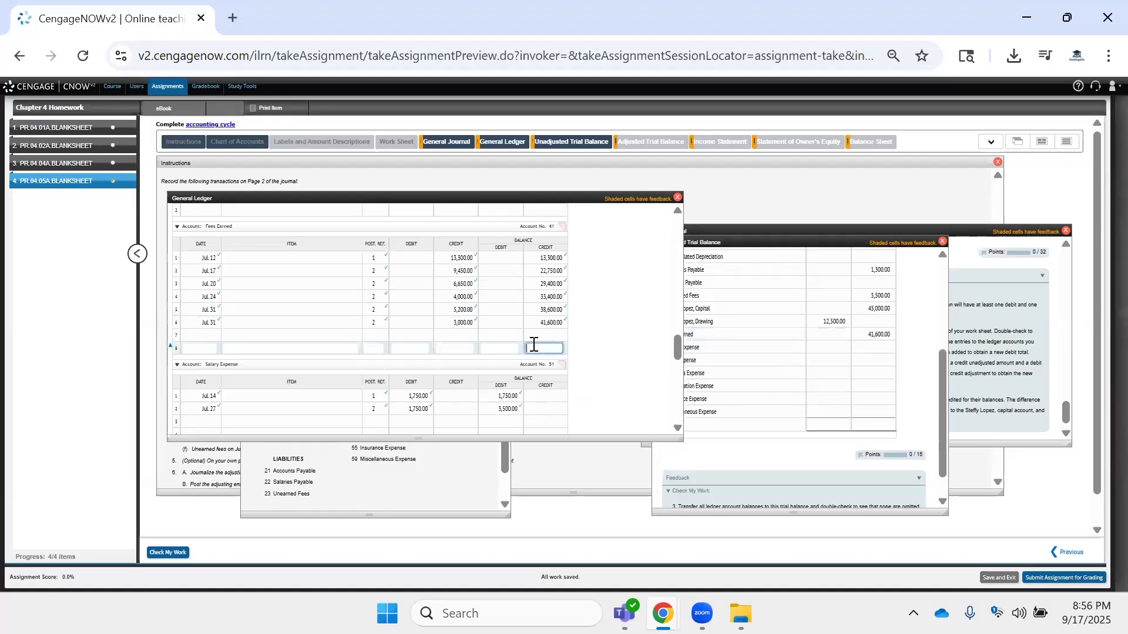
scroll(523, 379, down, 2)
click(500, 321)
click(826, 353)
click(834, 348)
text(3500)
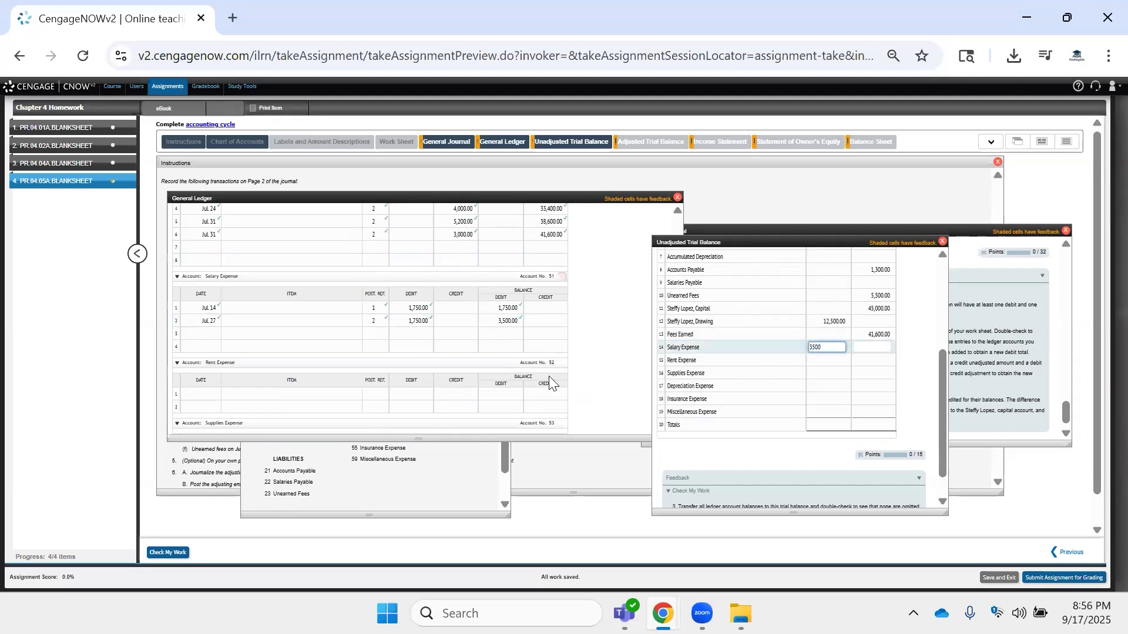
Find the Miscellaneous Expense balance in the ledger and enter 1,400 as its debit in the unadjusted trial balance.
scroll(549, 379, down, 5)
click(496, 399)
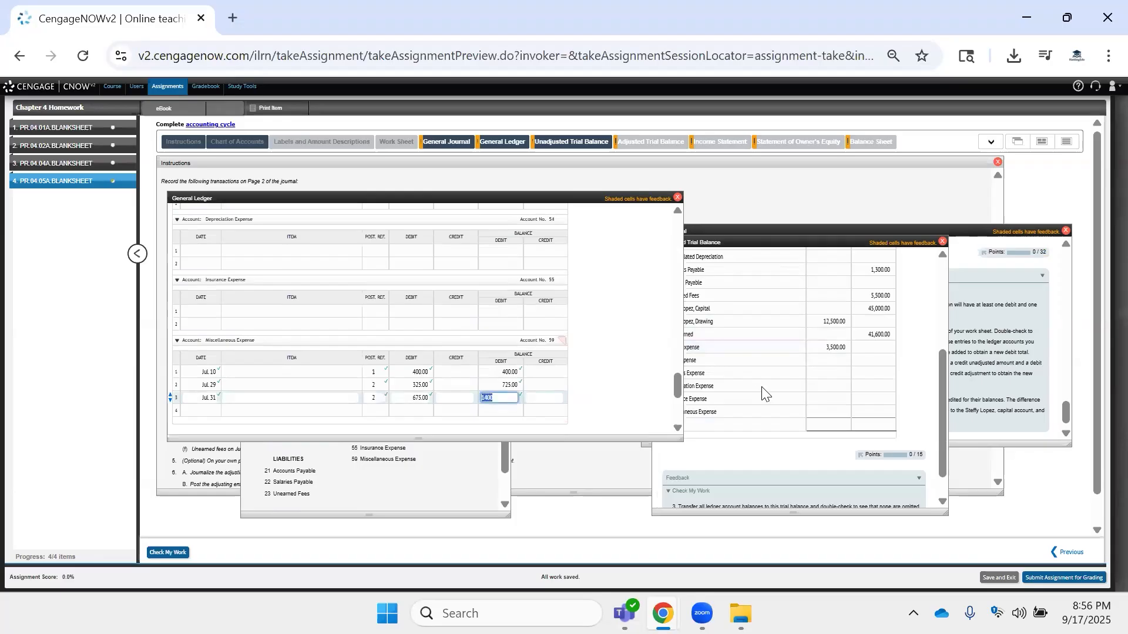
click(827, 399)
click(829, 412)
text(1400)
key(Return)
Review the unadjusted trial balance columns and enter 93,400 as both the debit and credit totals.
scroll(837, 394, up, 3)
scroll(837, 395, down, 5)
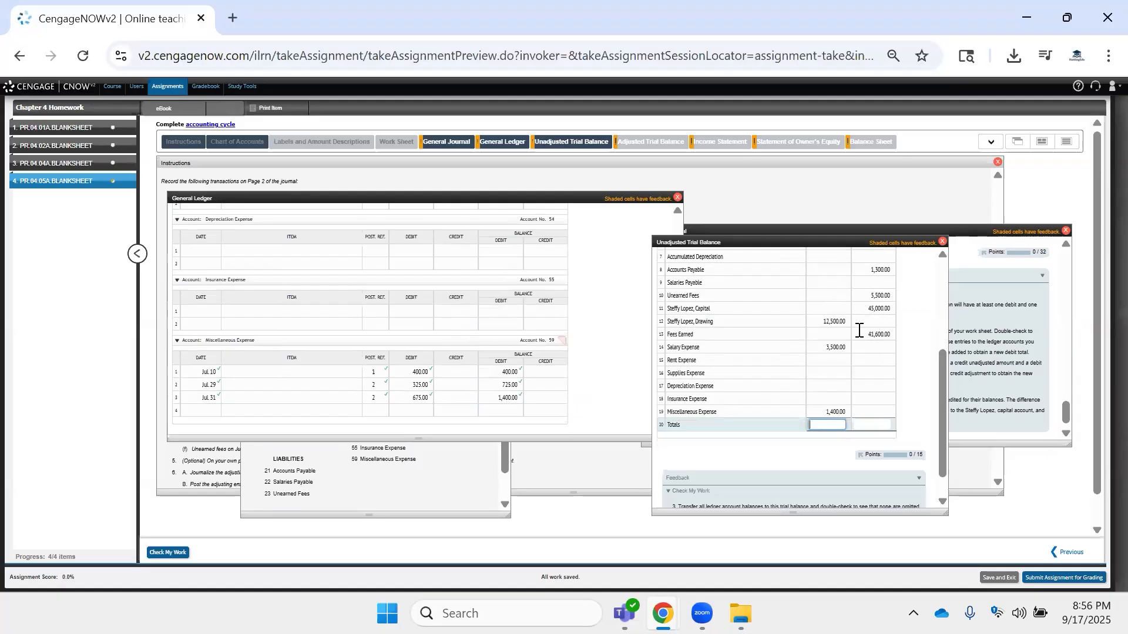
scroll(859, 340, up, 3)
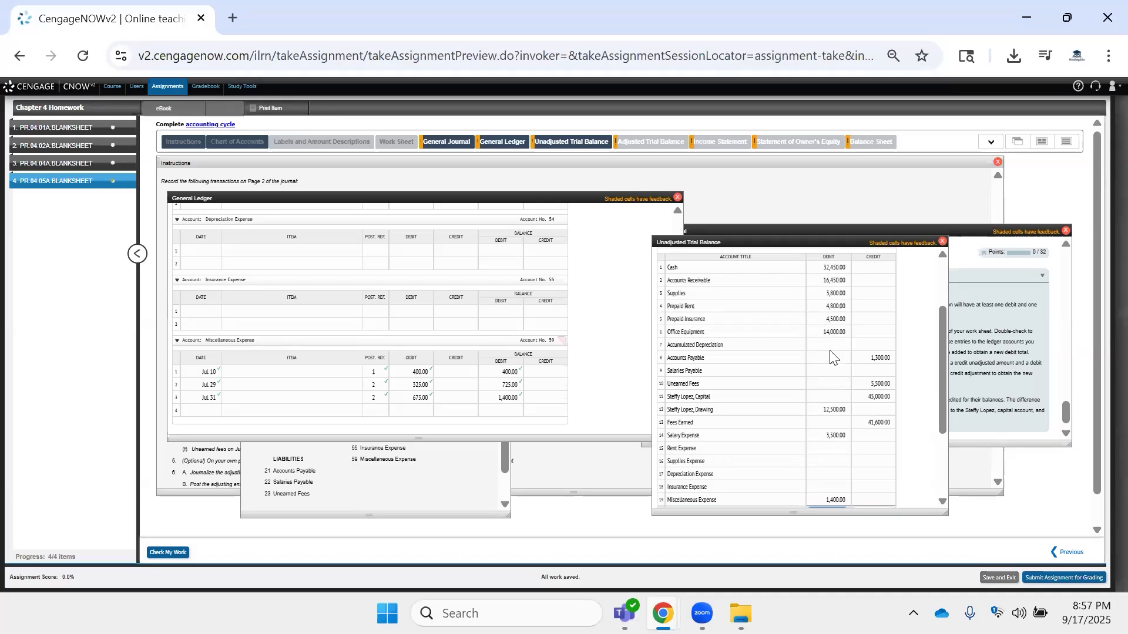
scroll(830, 350, down, 3)
click(829, 425)
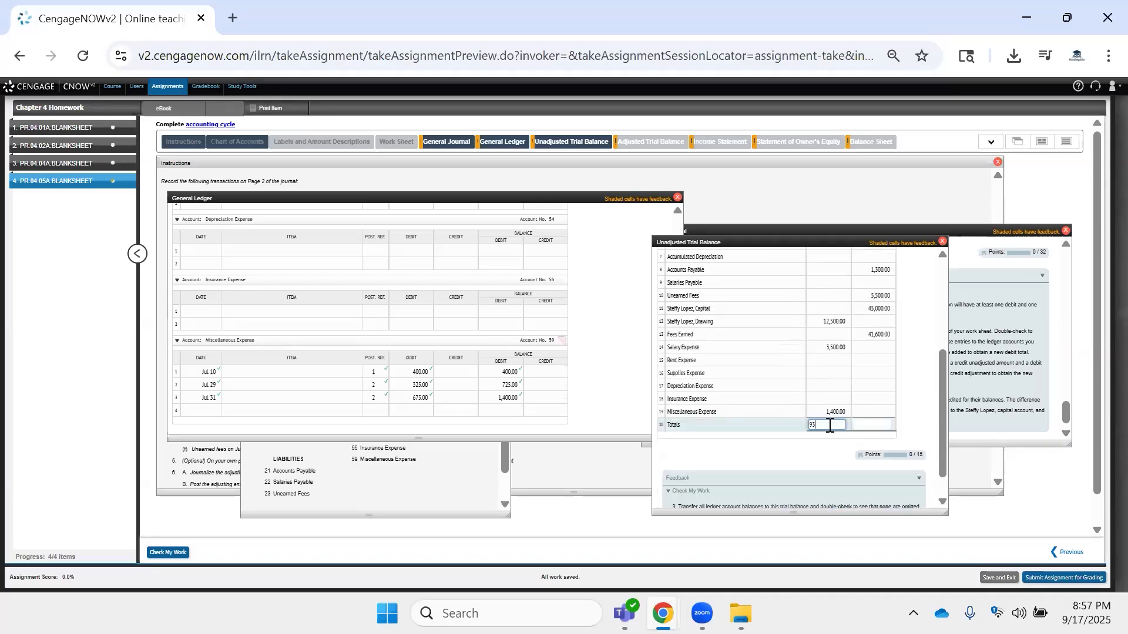
text(93,400)
key(Tab)
click(873, 417)
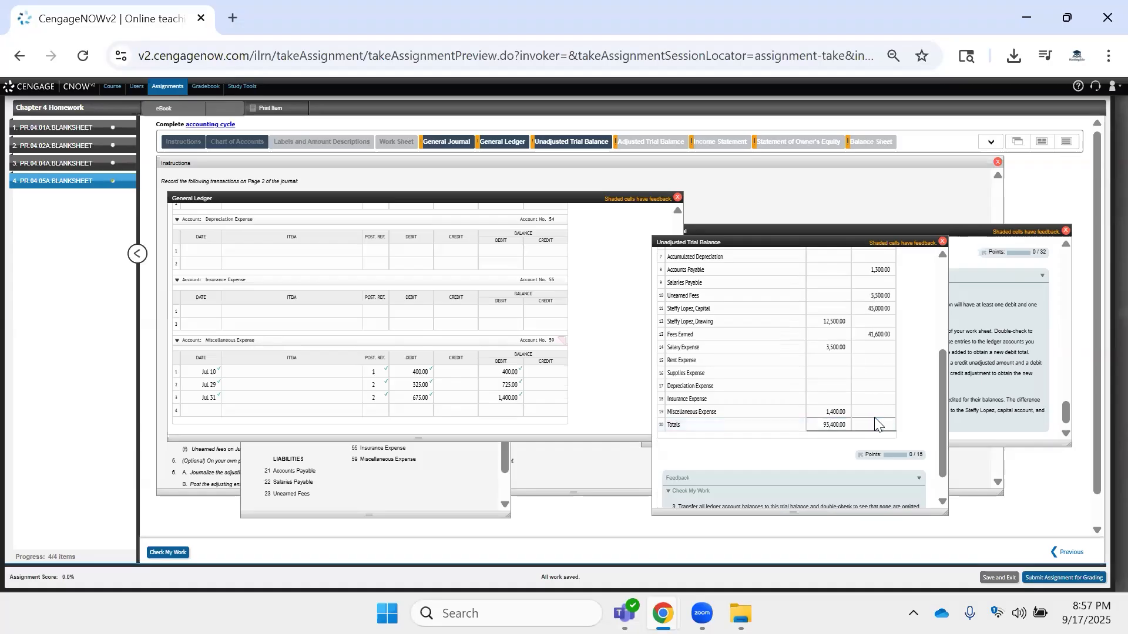
click(871, 421)
text(93)
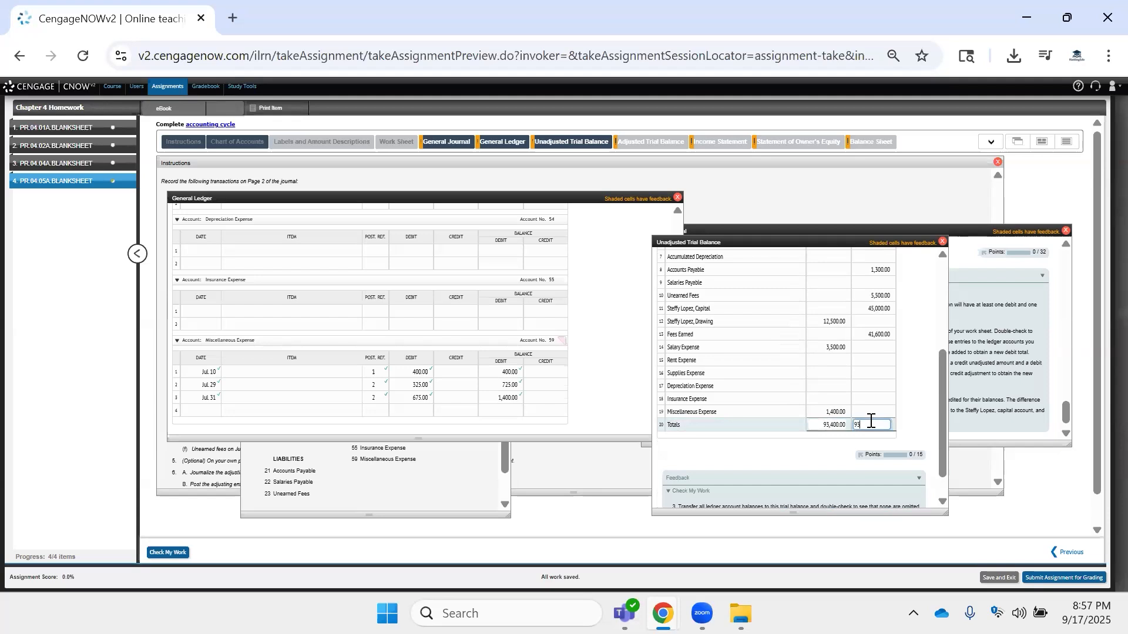
text(400)
Check the work and review the grading marks throughout the unadjusted trial balance.
click(166, 552)
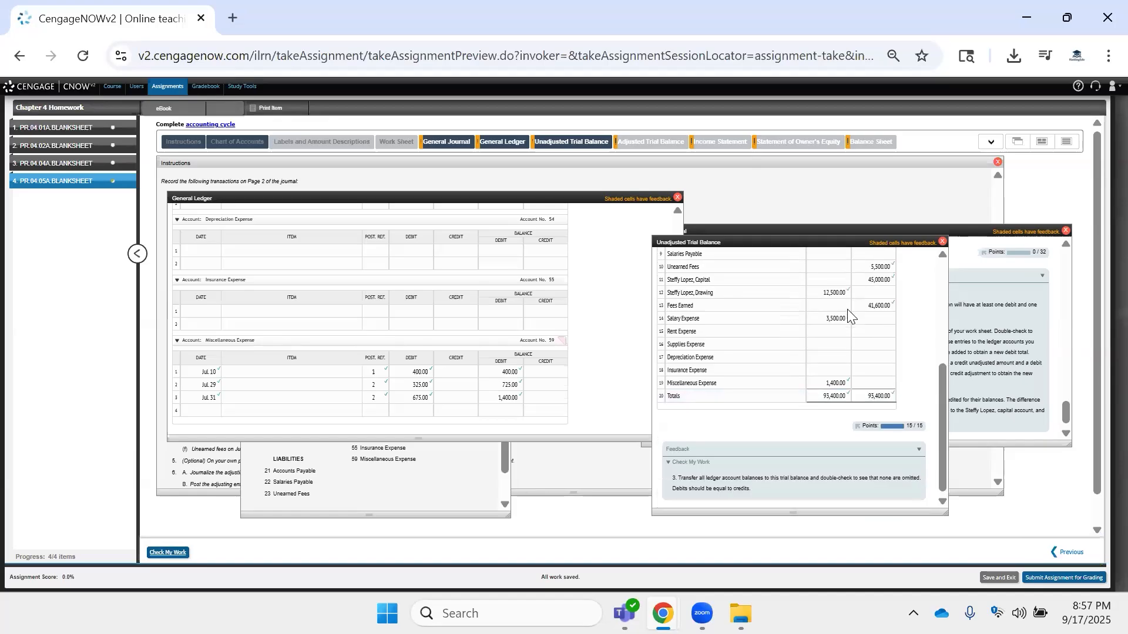
scroll(847, 310, up, 4)
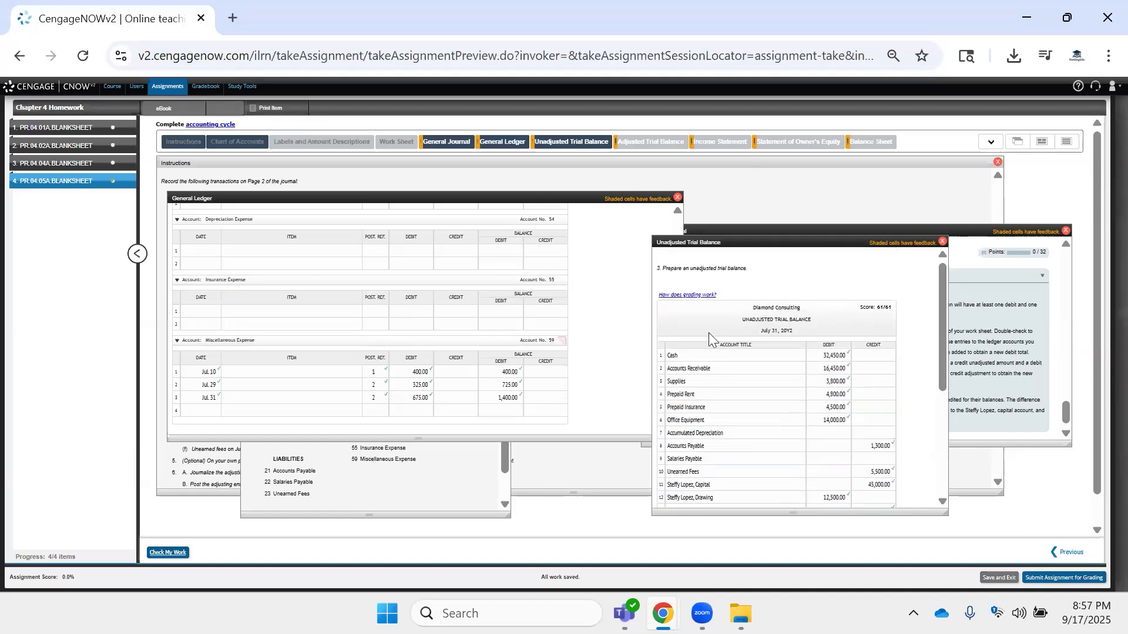
scroll(717, 337, down, 5)
scroll(717, 337, up, 5)
scroll(717, 337, down, 5)
scroll(718, 337, up, 4)
scroll(717, 341, down, 5)
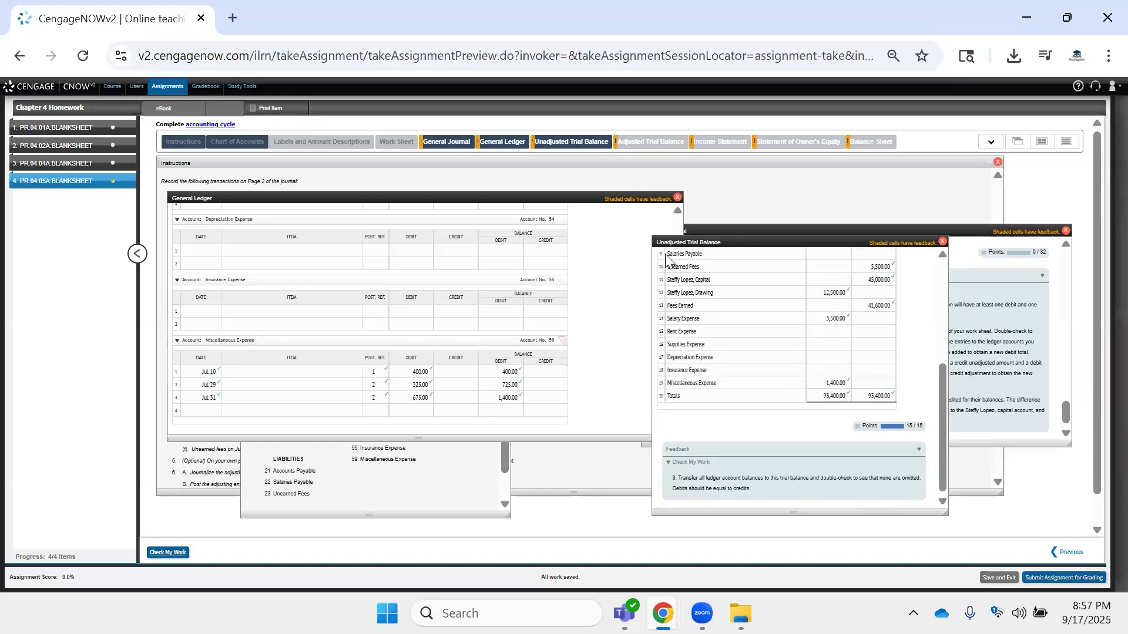
Bring the assignment instructions forward and read the requirement 4 adjustment data for the end of July.
click(574, 472)
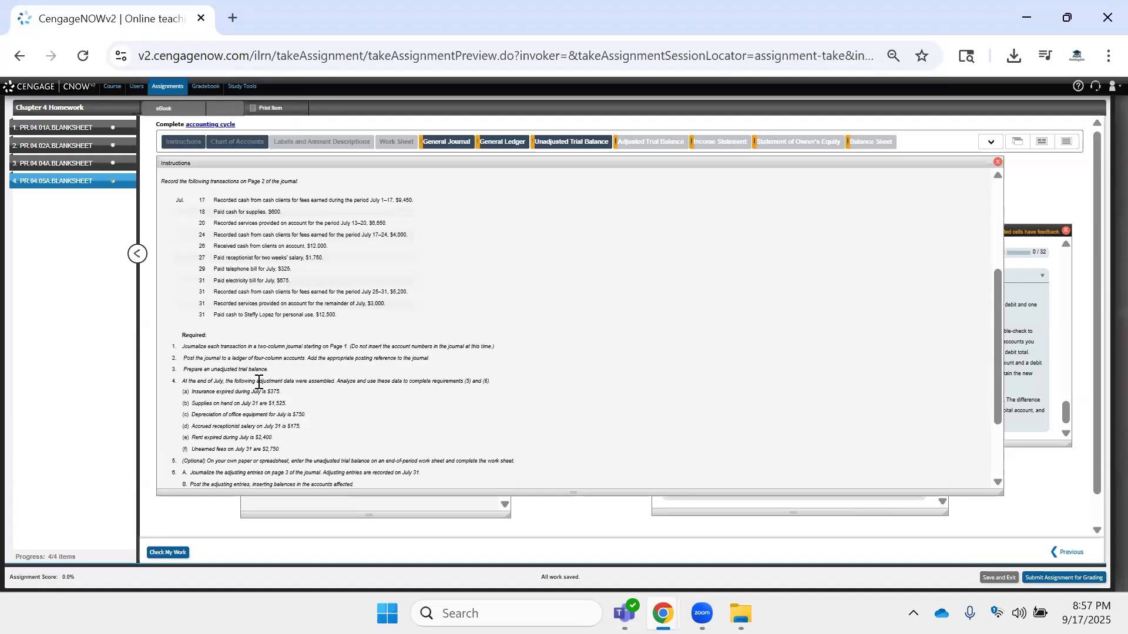
scroll(239, 386, down, 2)
drag(181, 293, 254, 316)
click(324, 318)
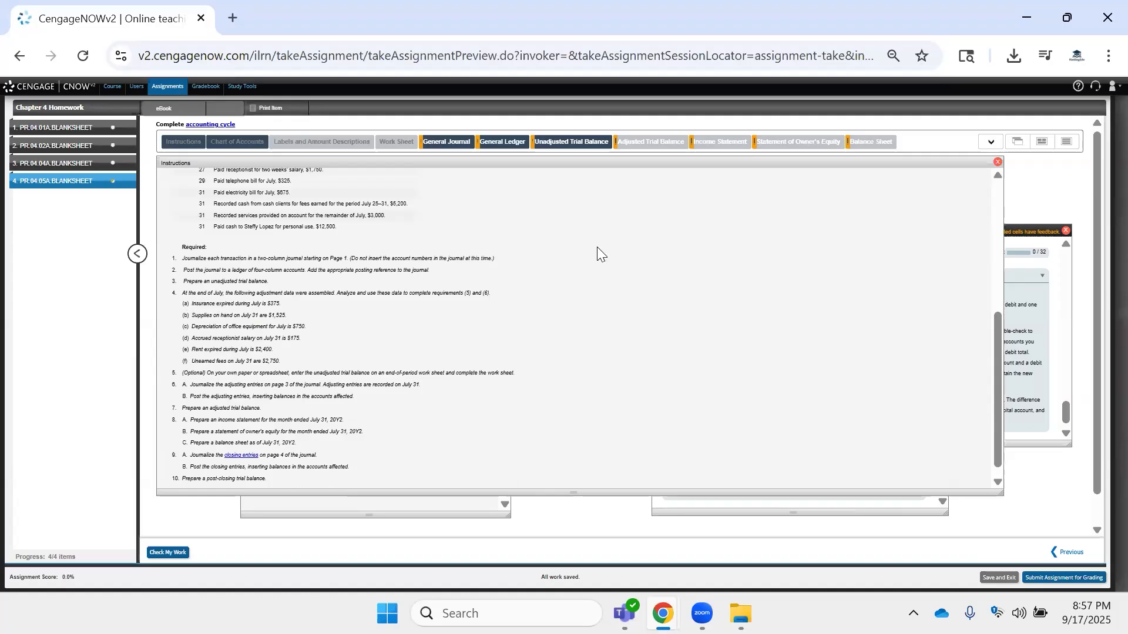
Open the Work Sheet section, read its optional requirement, and close it again.
mouse_move(738, 138)
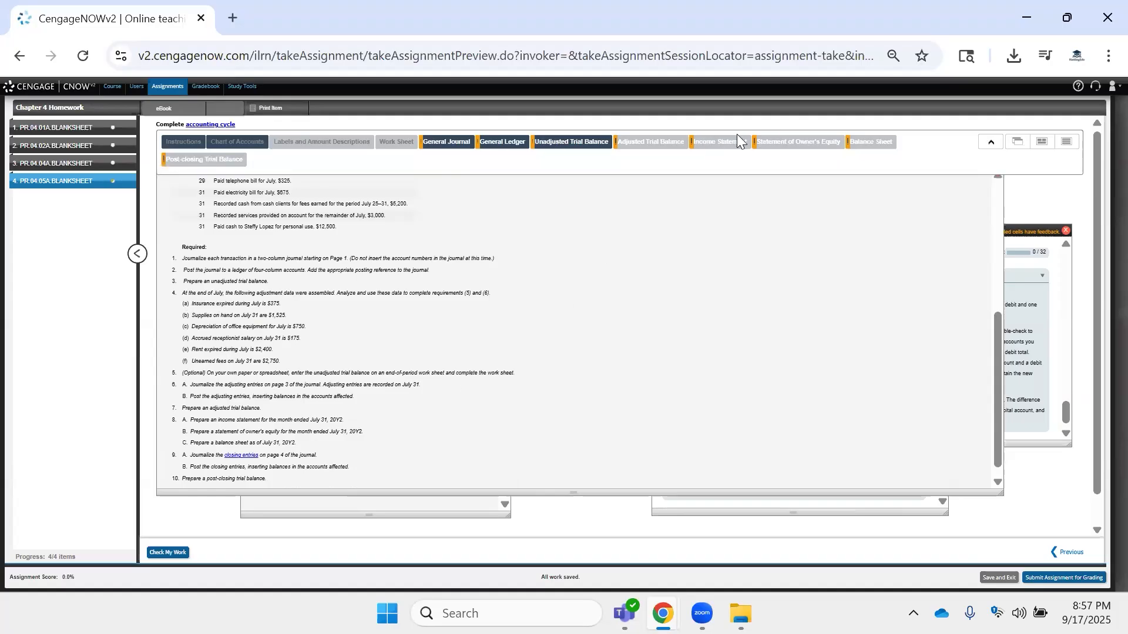
click(396, 141)
drag(381, 318, 479, 476)
double_click(355, 201)
click(474, 215)
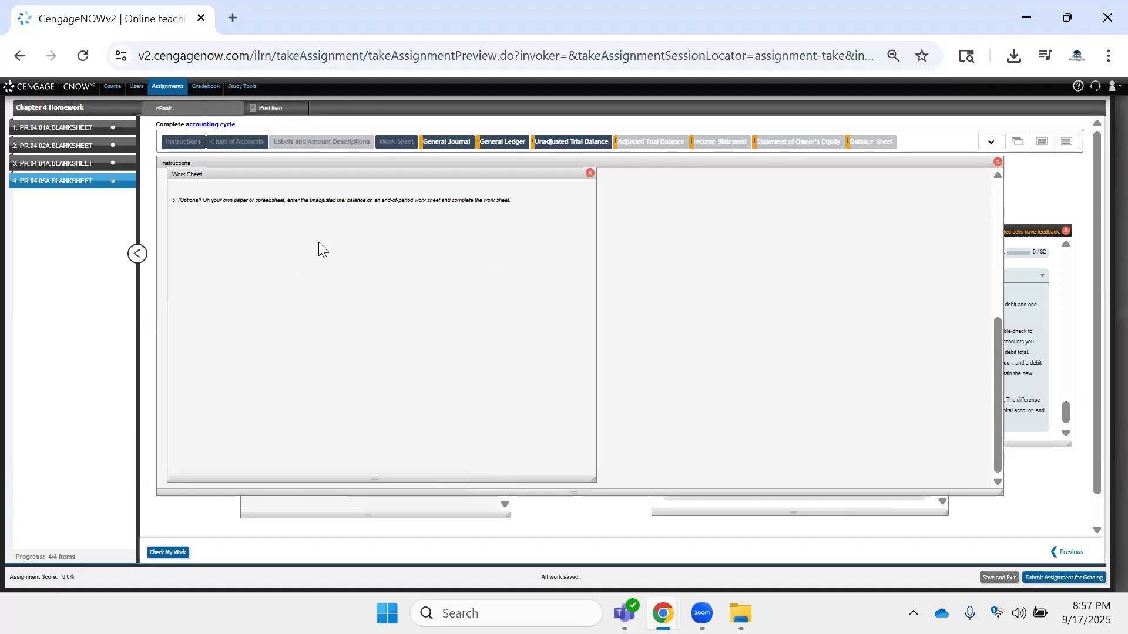
click(589, 172)
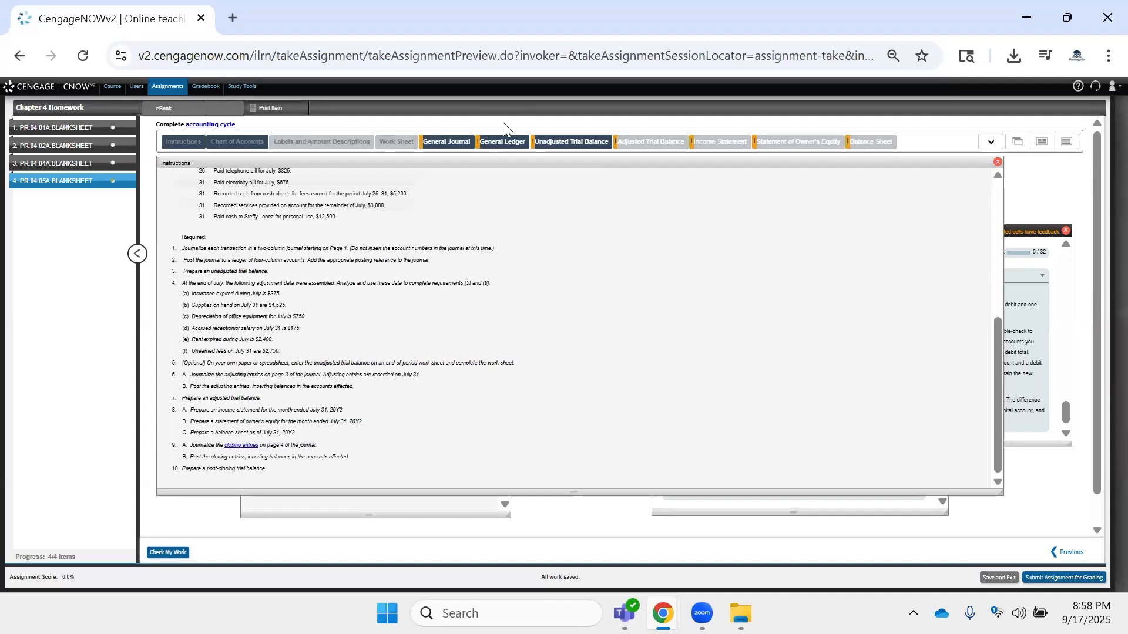
Review the adjustment data and bring up the adjusting entries journal on page 3 of the General Journal.
mouse_move(538, 143)
drag(196, 293, 287, 295)
click(201, 309)
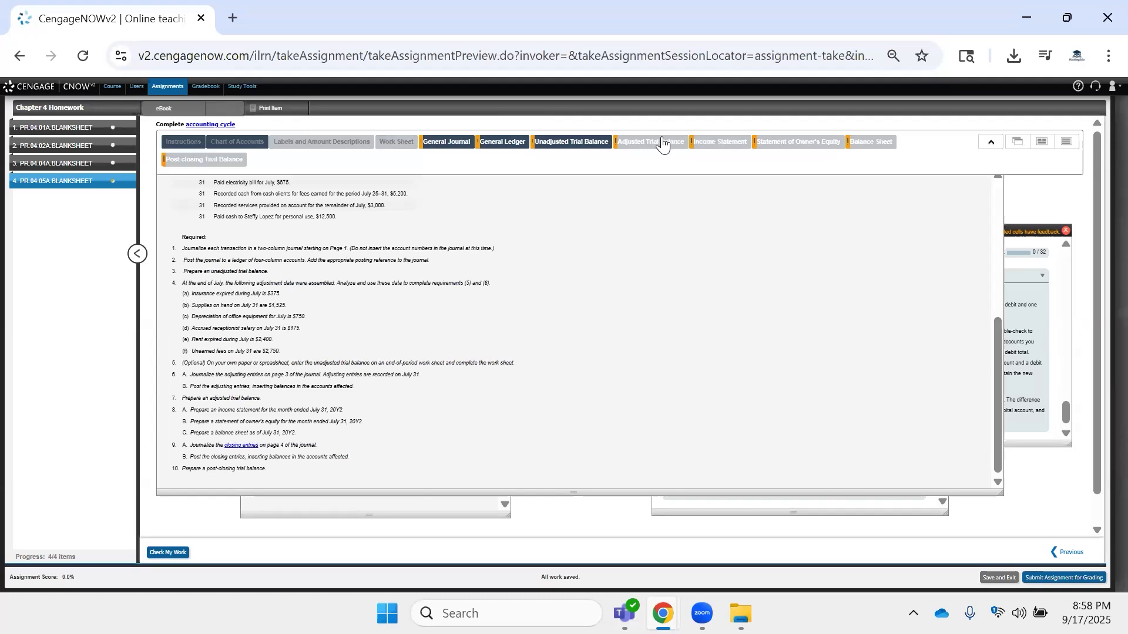
click(467, 143)
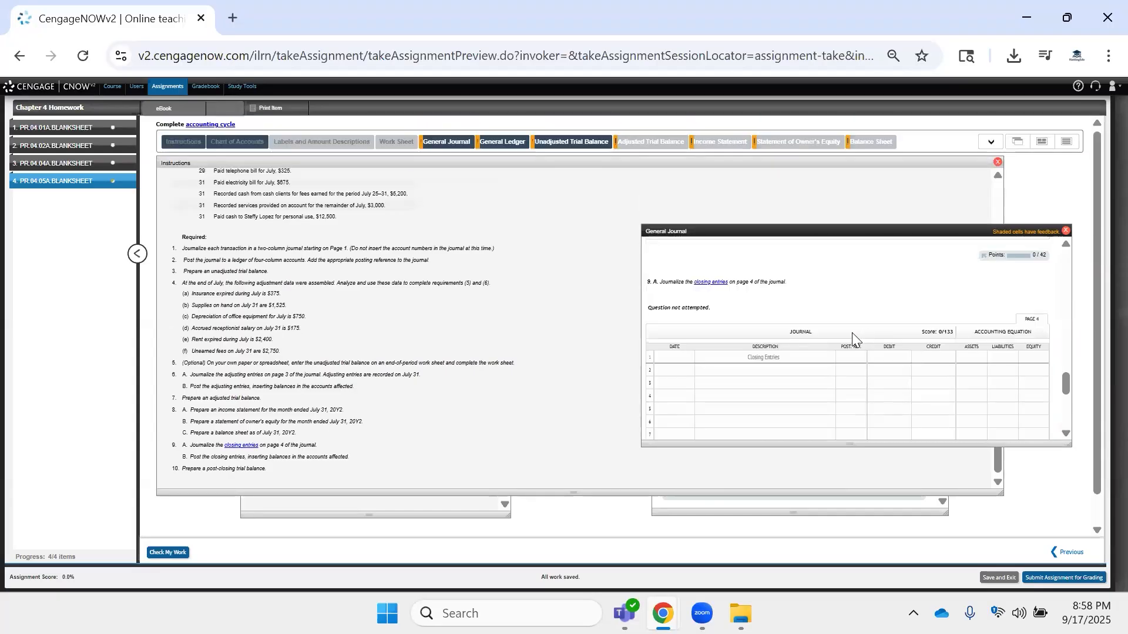
scroll(679, 323, up, 10)
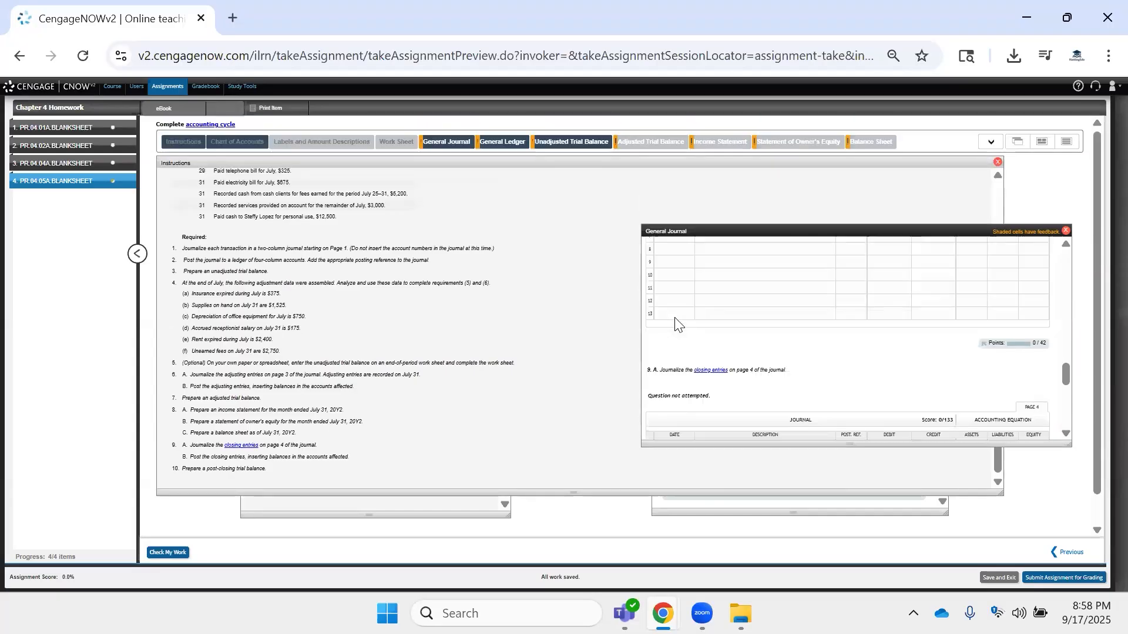
scroll(682, 322, down, 2)
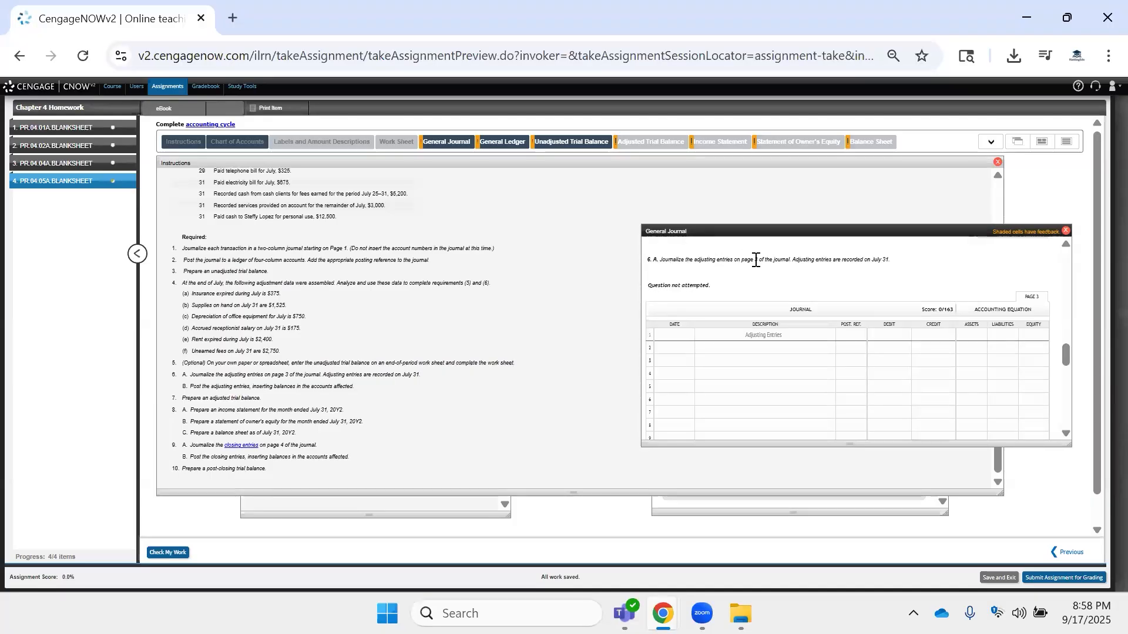
Read the adjusting entries requirement and date the first blank line of journal page 3 as Jul. 31.
drag(668, 259, 805, 267)
click(680, 349)
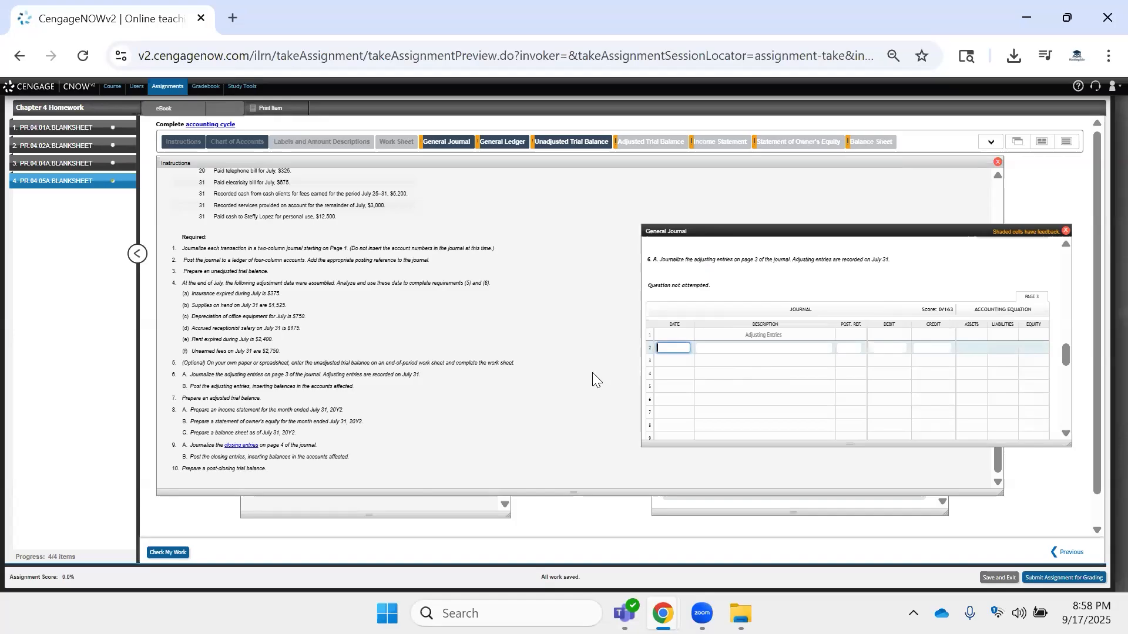
text(31)
key(Tab)
key(Tab)
click(717, 351)
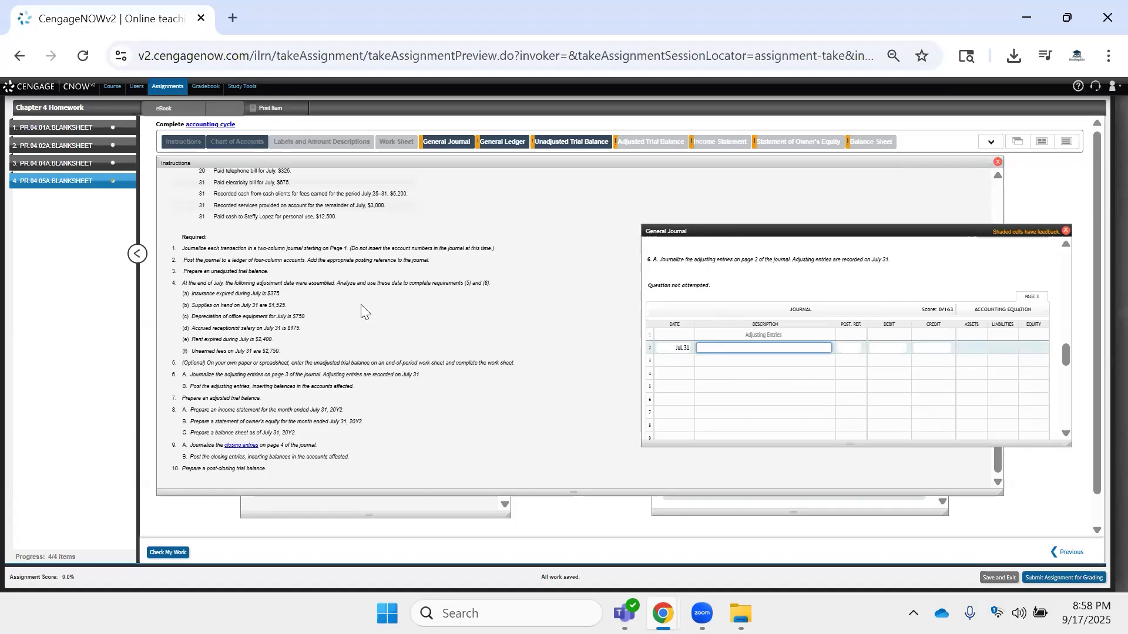
Enlarge the page to 67% and record Insurance Expense with a 375 debit on the dated adjusting entry line.
key(ctrl+plus)
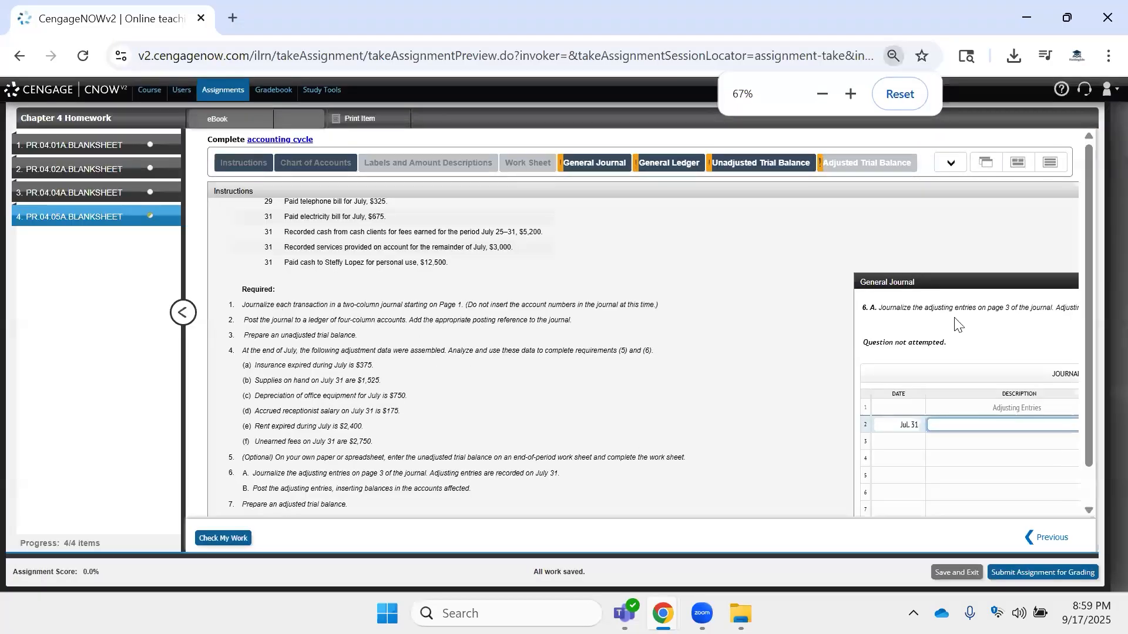
drag(965, 282, 601, 222)
click(664, 367)
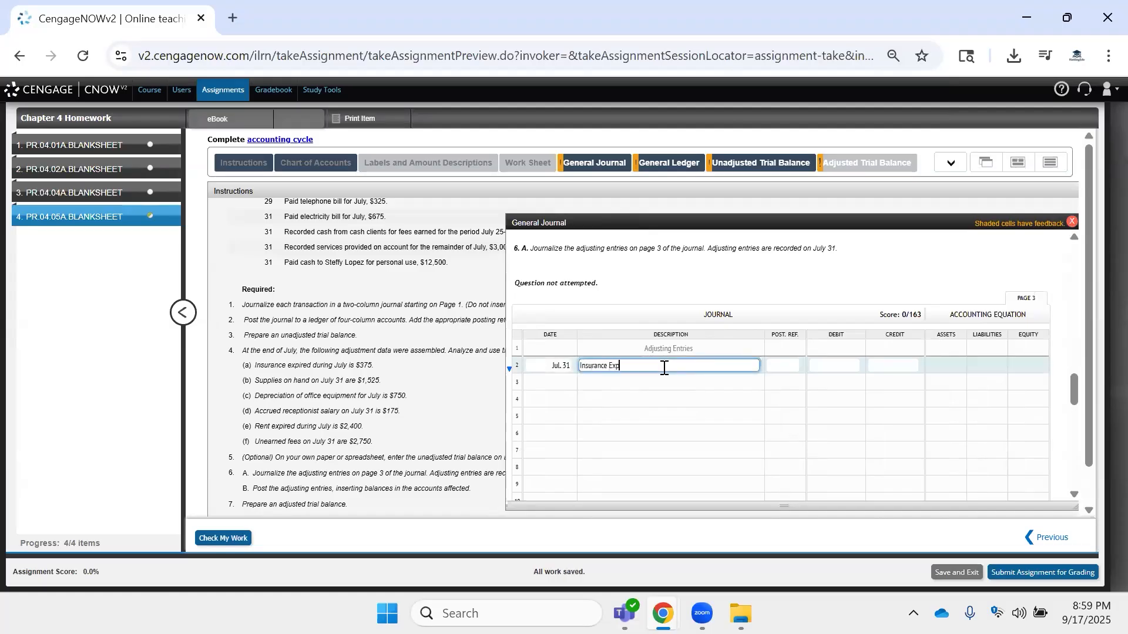
key(Tab)
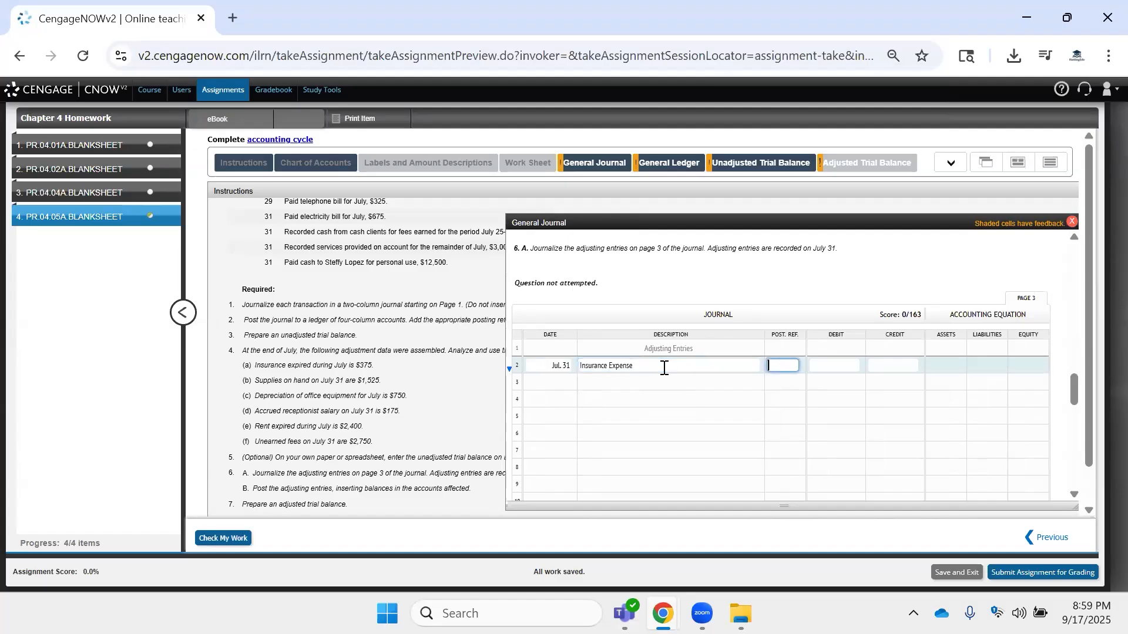
key(Tab)
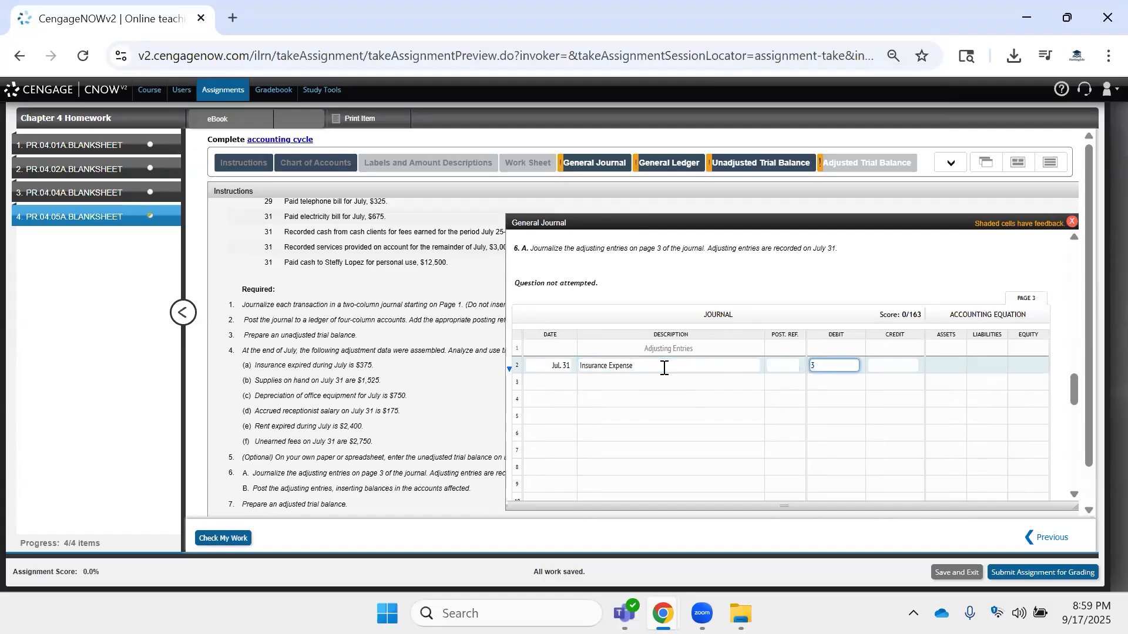
key(Tab)
key(Tab)
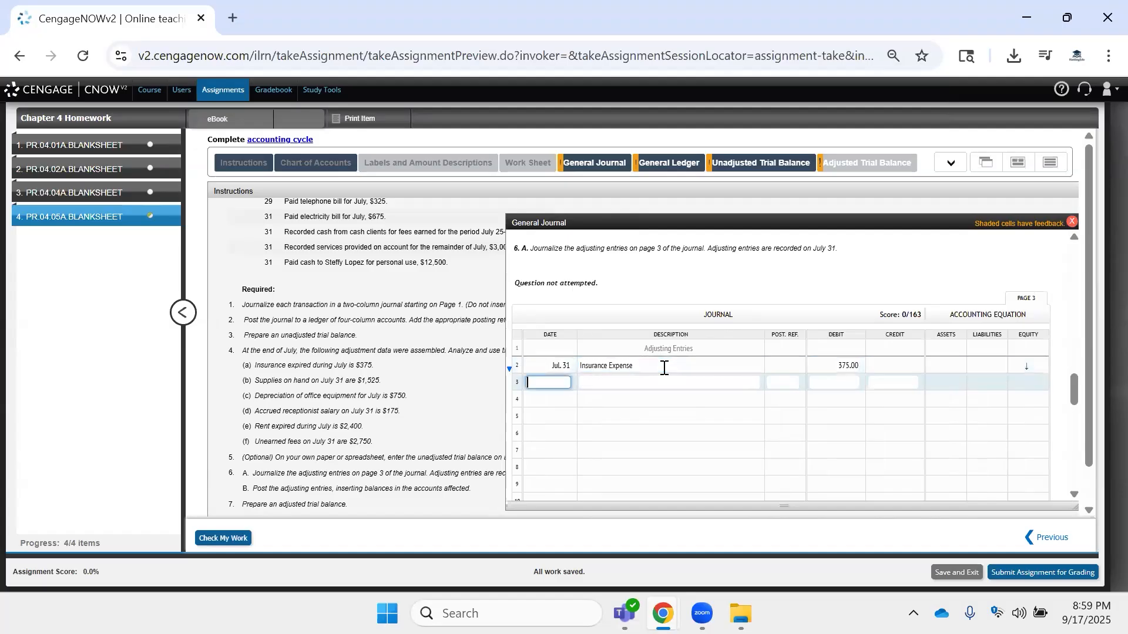
Record Prepaid Insurance with a 375 credit on line 3 to complete the insurance adjusting entry.
key(Tab)
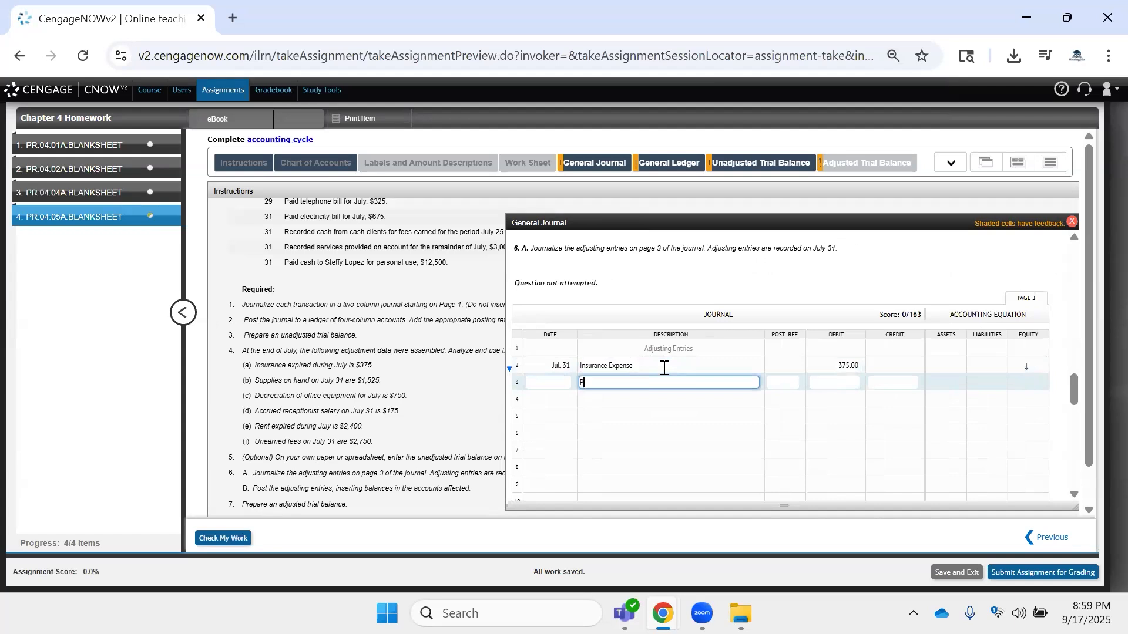
text(aid Insurance)
key(Tab)
key(Tab)
key(Tab)
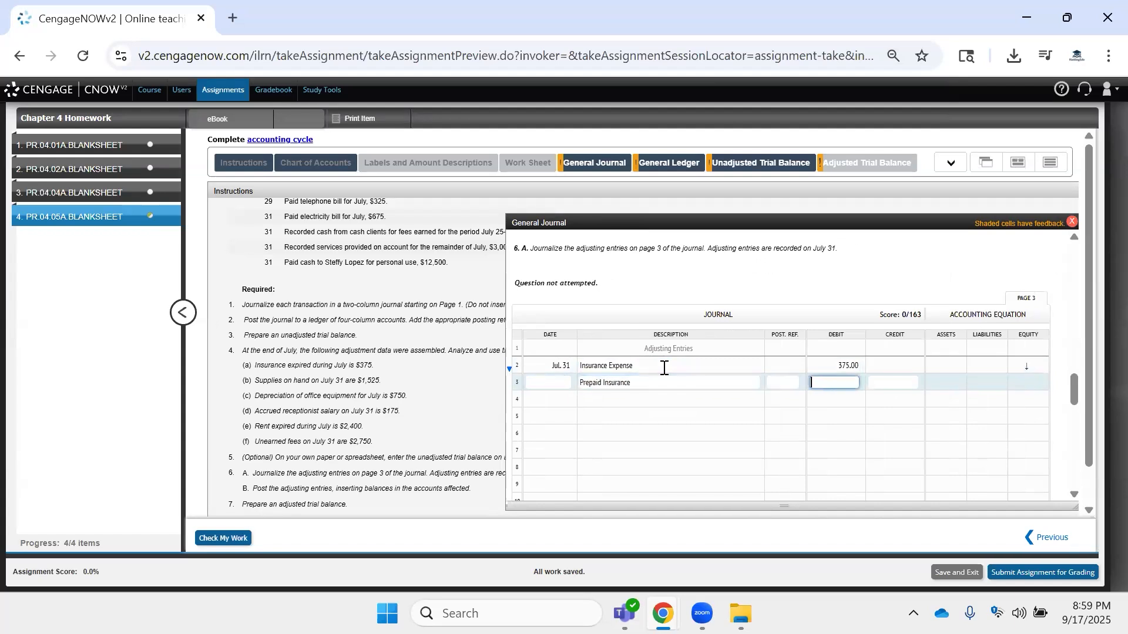
text(374)
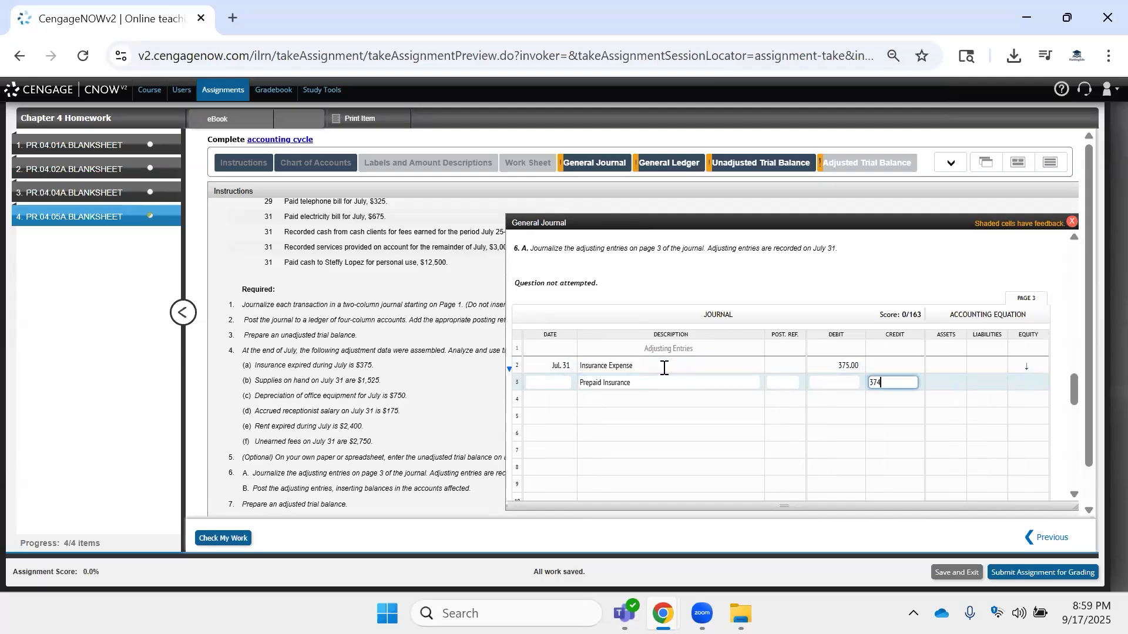
key(Return)
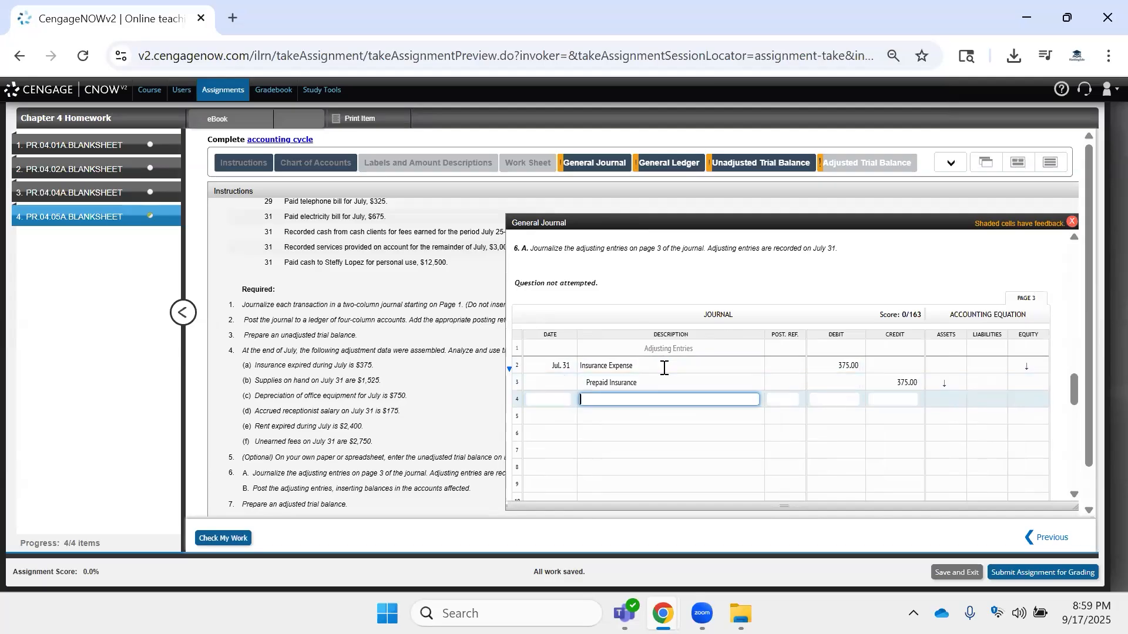
Date line 4 of journal page 3 as Jul. 31 for the second adjusting entry.
key(shift+Tab)
text(Jul. 31)
key(Tab)
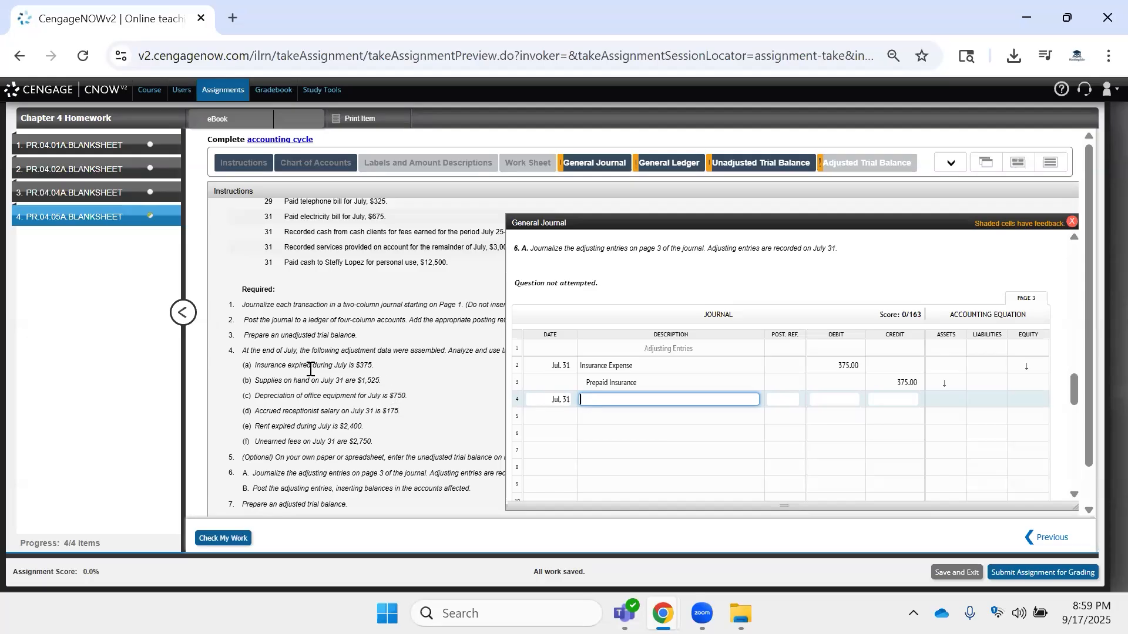
Place the unadjusted trial balance beside the adjustment data and compare the Supplies balance with the supplies on hand.
click(399, 394)
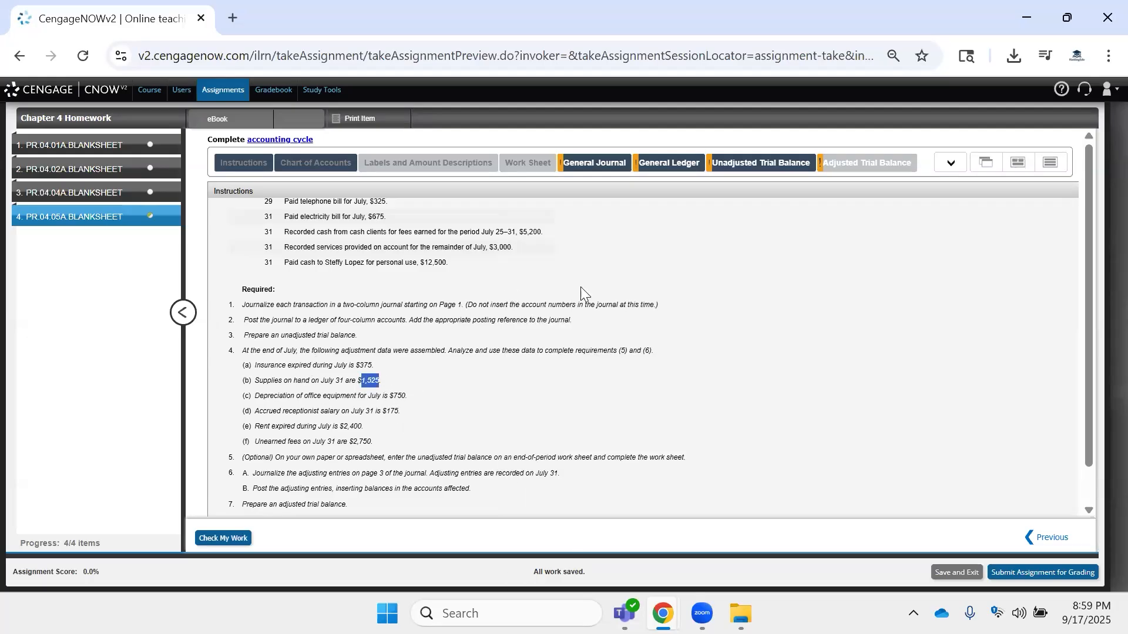
mouse_move(649, 169)
click(761, 168)
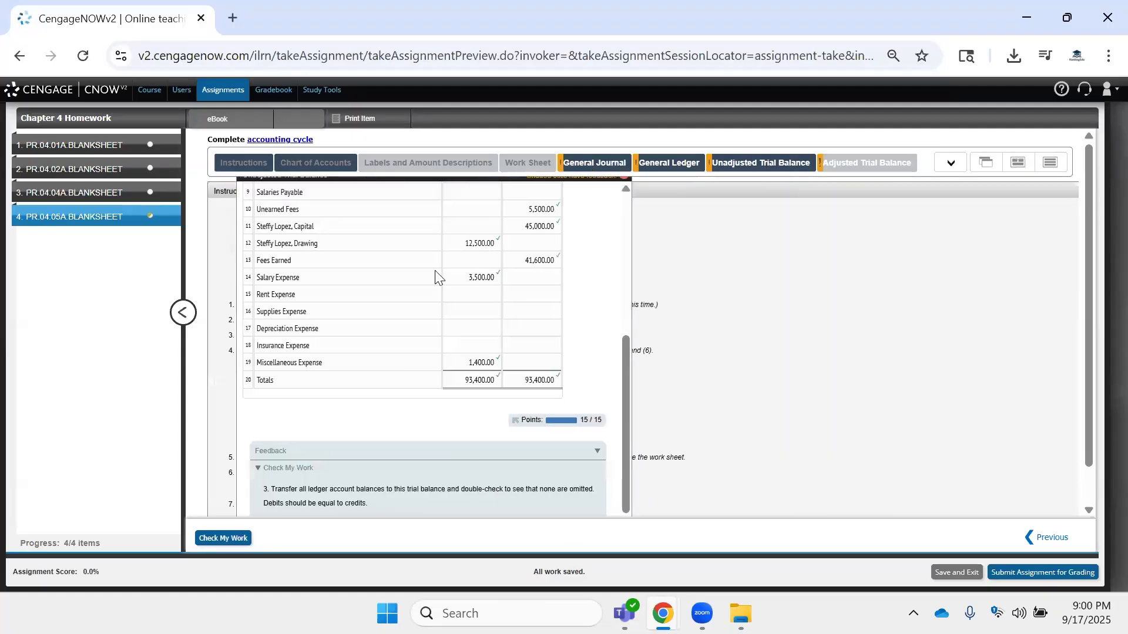
scroll(451, 296, down, 2)
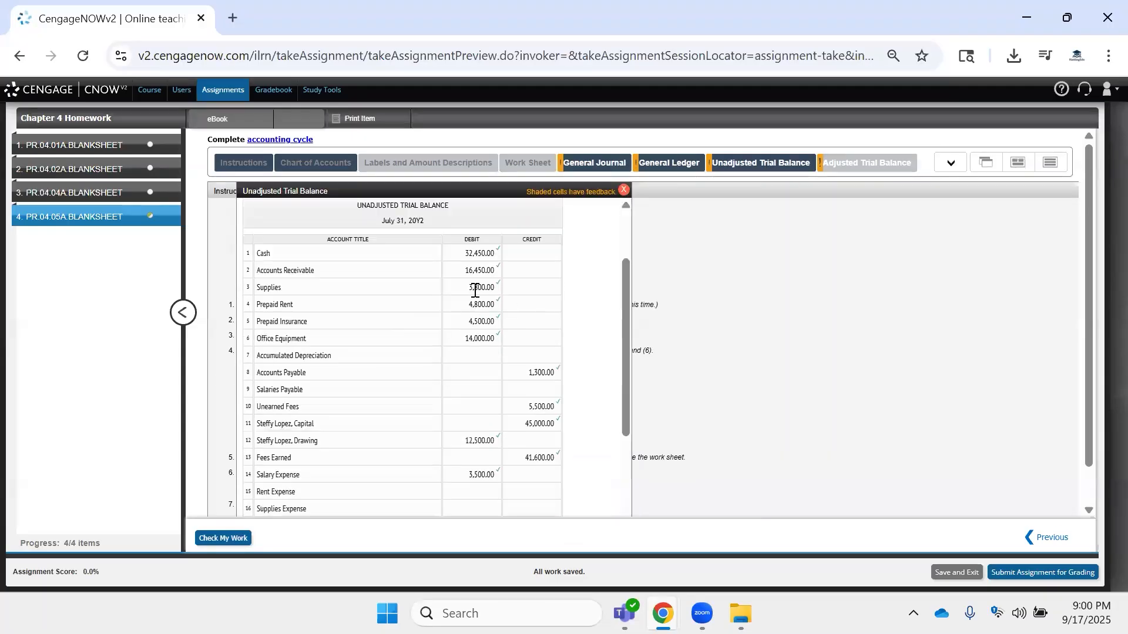
drag(459, 194, 794, 241)
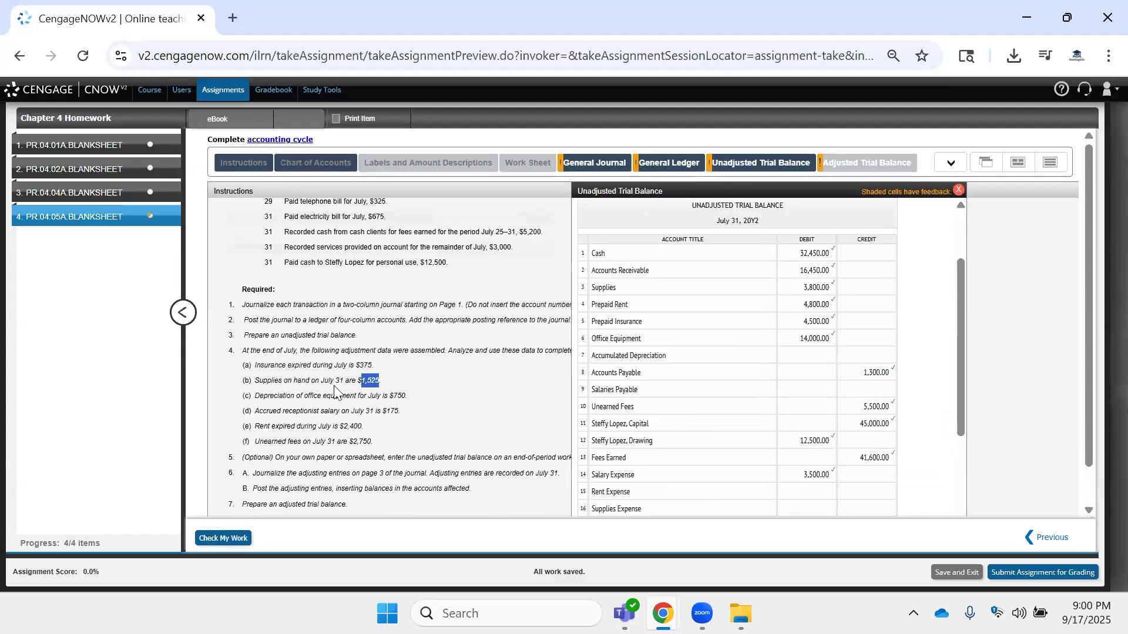
click(922, 304)
mouse_move(517, 173)
mouse_move(716, 164)
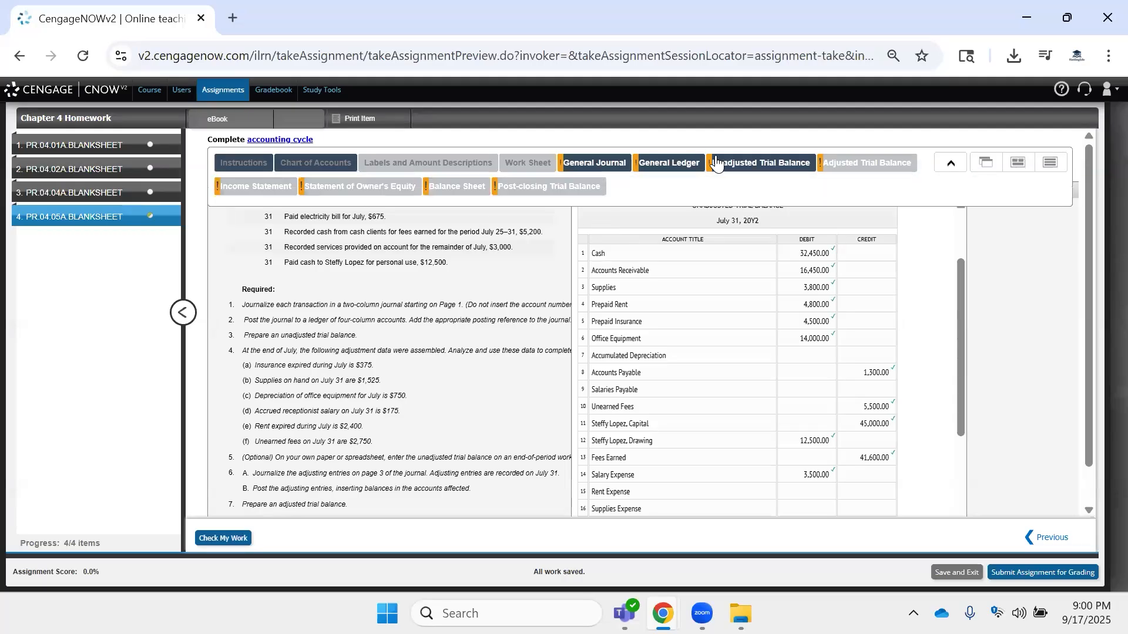
Return to the General Journal and record Supplies Expense with a 2,275 debit on line 4.
click(585, 165)
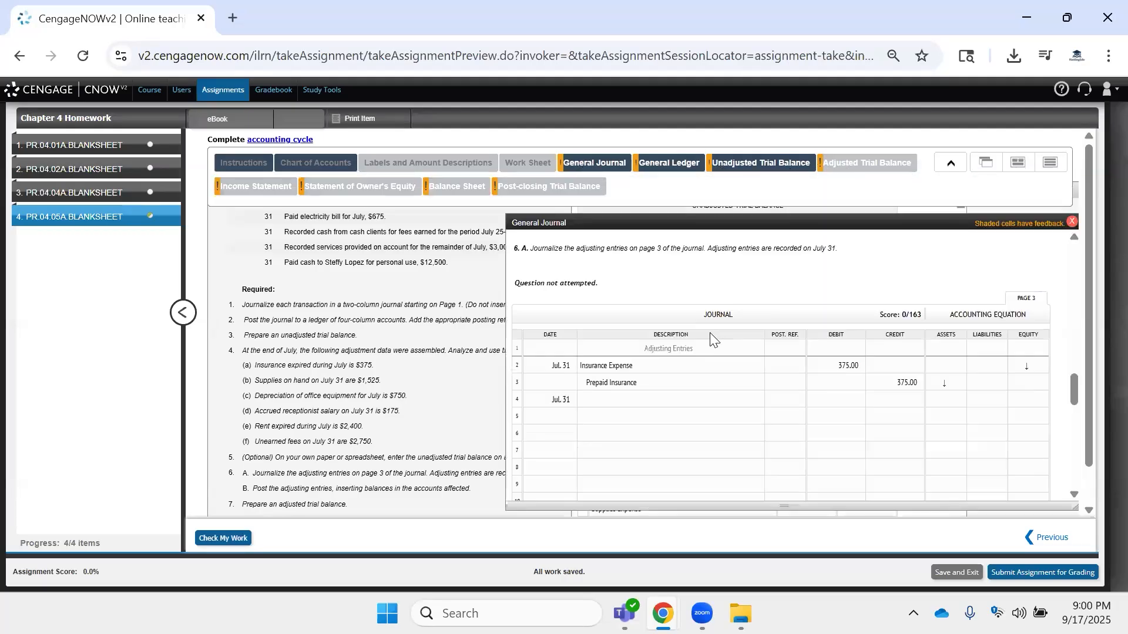
click(645, 397)
text(Supplies Expense)
key(Tab)
key(Tab)
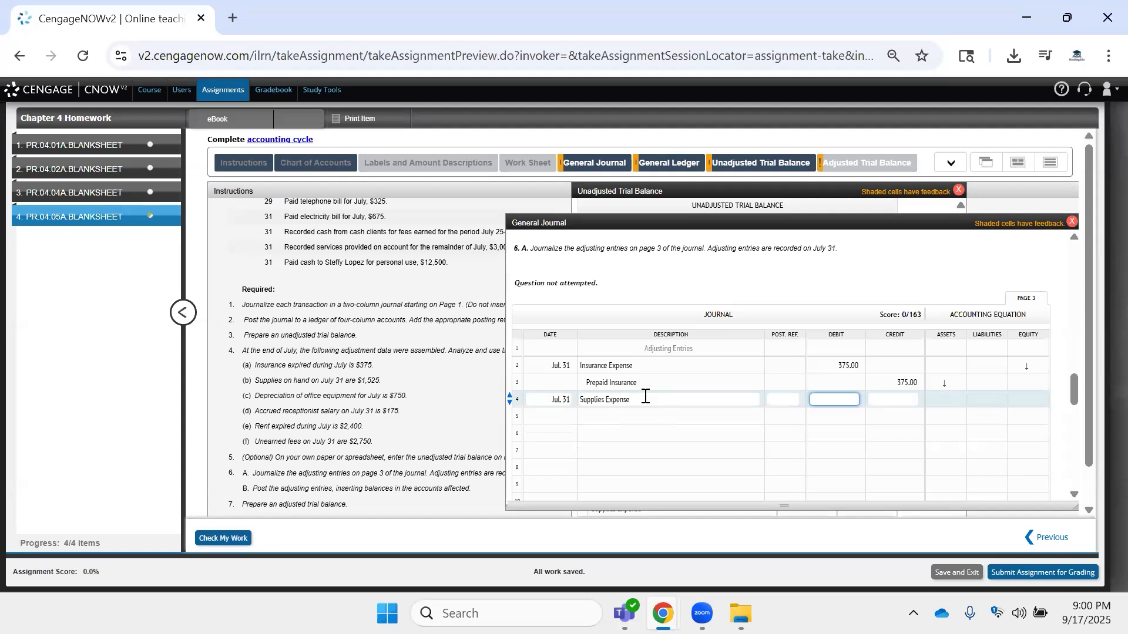
text(2,)
text(275)
key(Return)
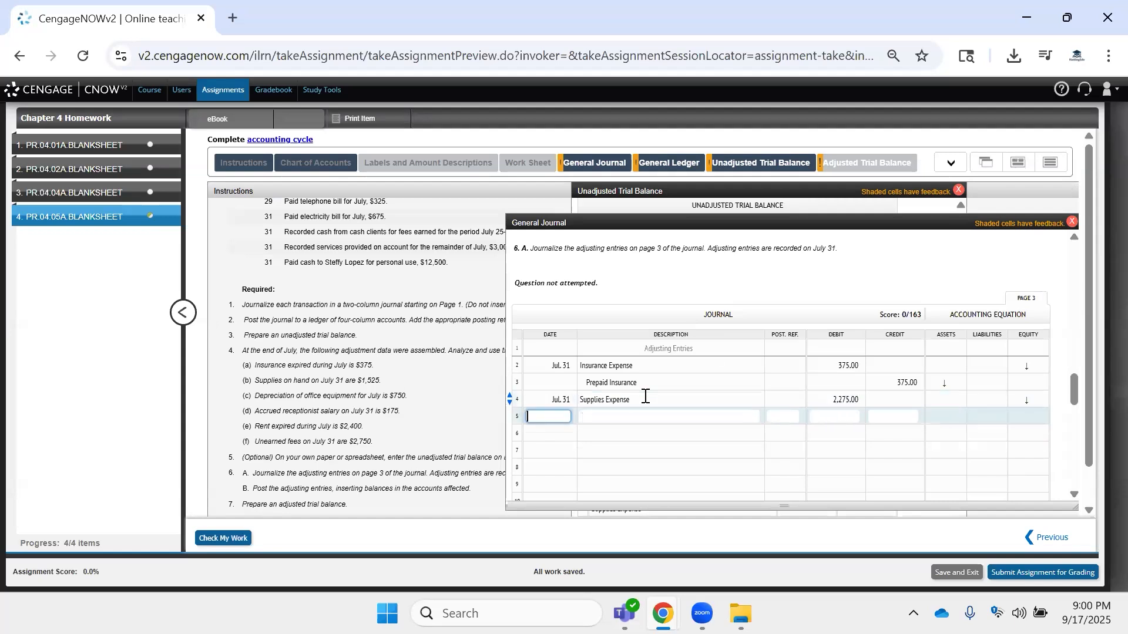
Record Supplies with a 2,275 credit on line 5 to complete the supplies adjusting entry.
key(Tab)
text(Supplies)
key(Tab)
key(Tab)
key(Tab)
text(2275)
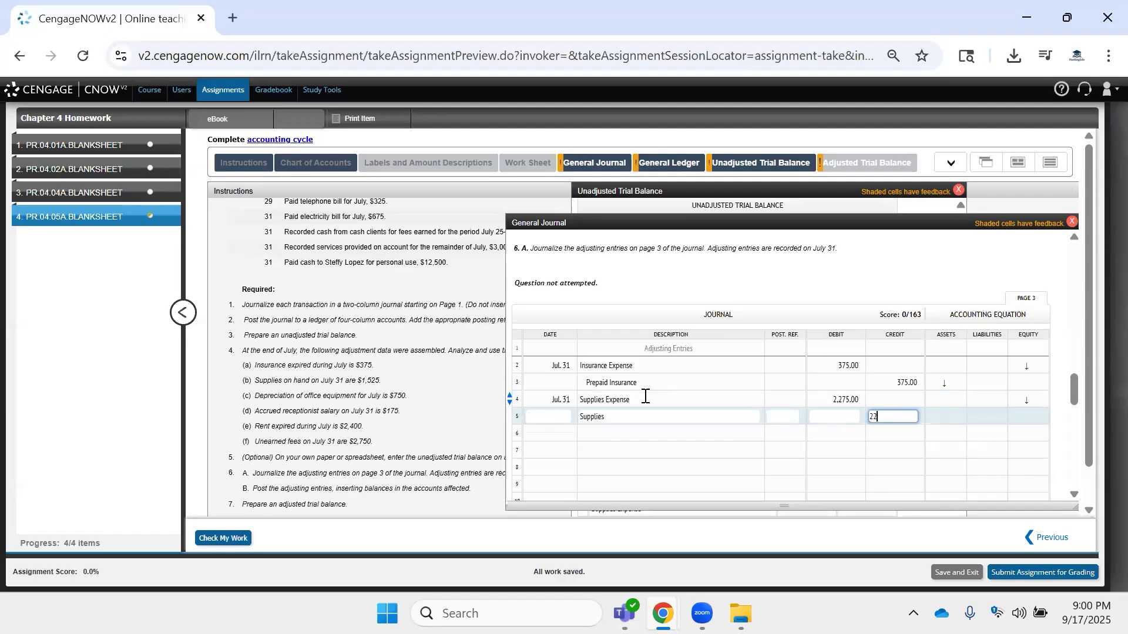
key(Return)
Date line 6 as Jul. 31 and record Depreciation Expense with a 750 debit.
key(shift+Tab)
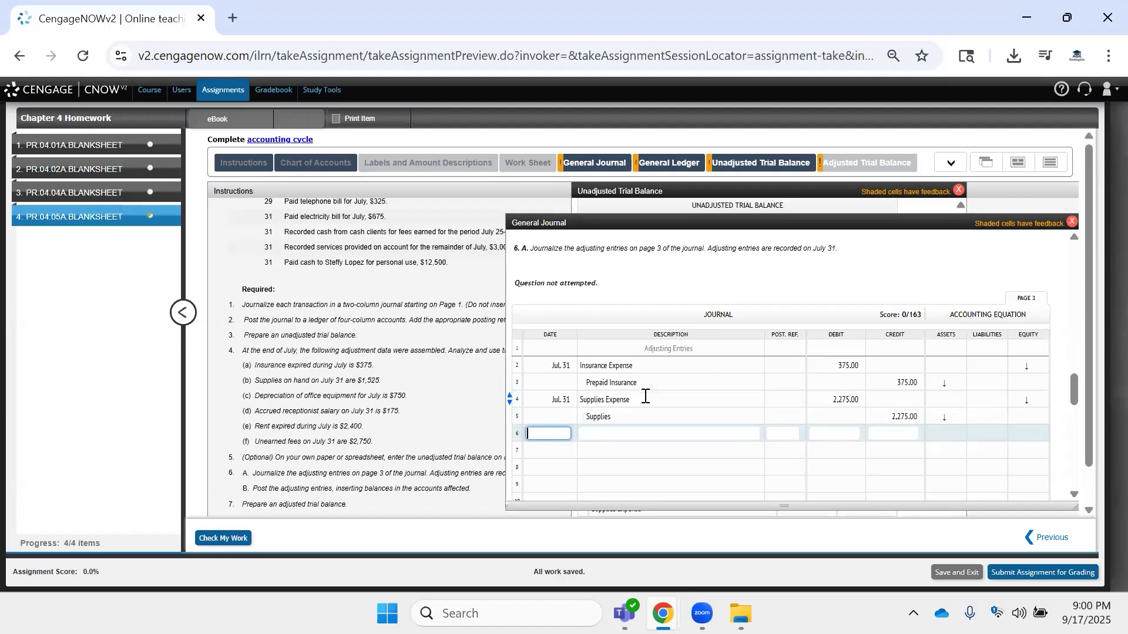
text(Jul. 31)
key(Tab)
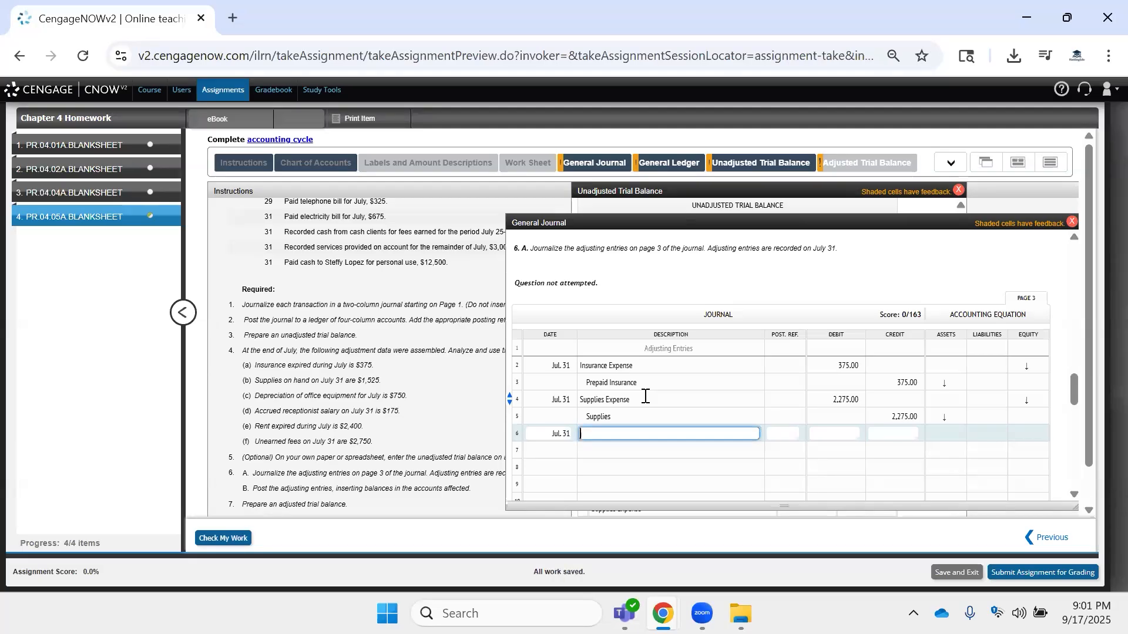
text(Depreciation)
key(Tab)
key(shift+Tab)
key(End)
text(Expense)
key(Tab)
key(Tab)
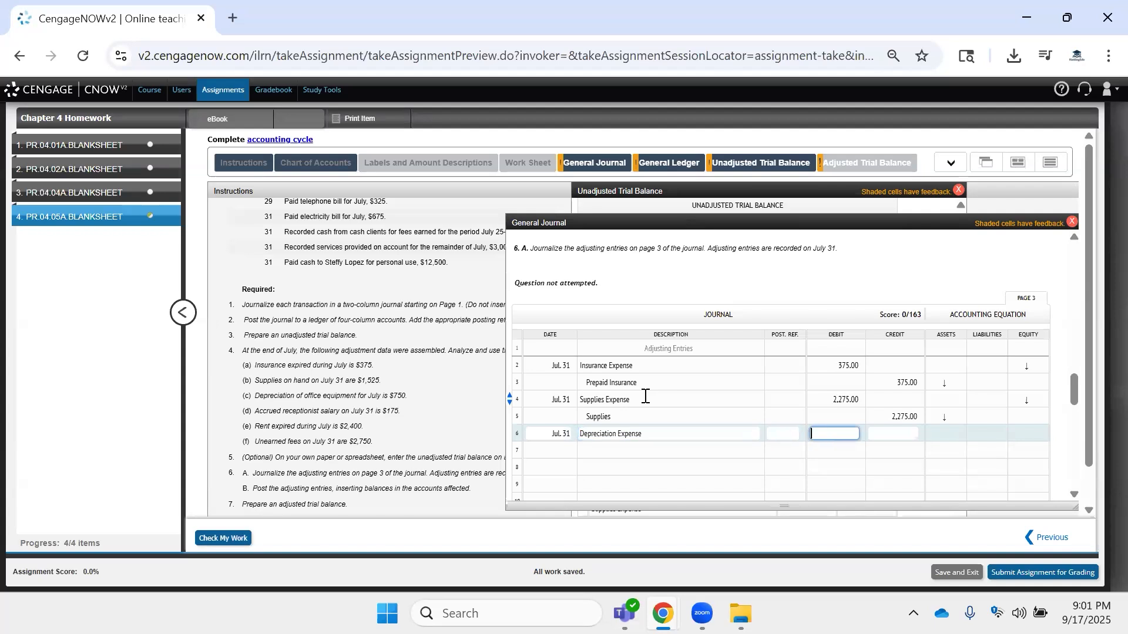
text(750)
key(Tab)
key(Tab)
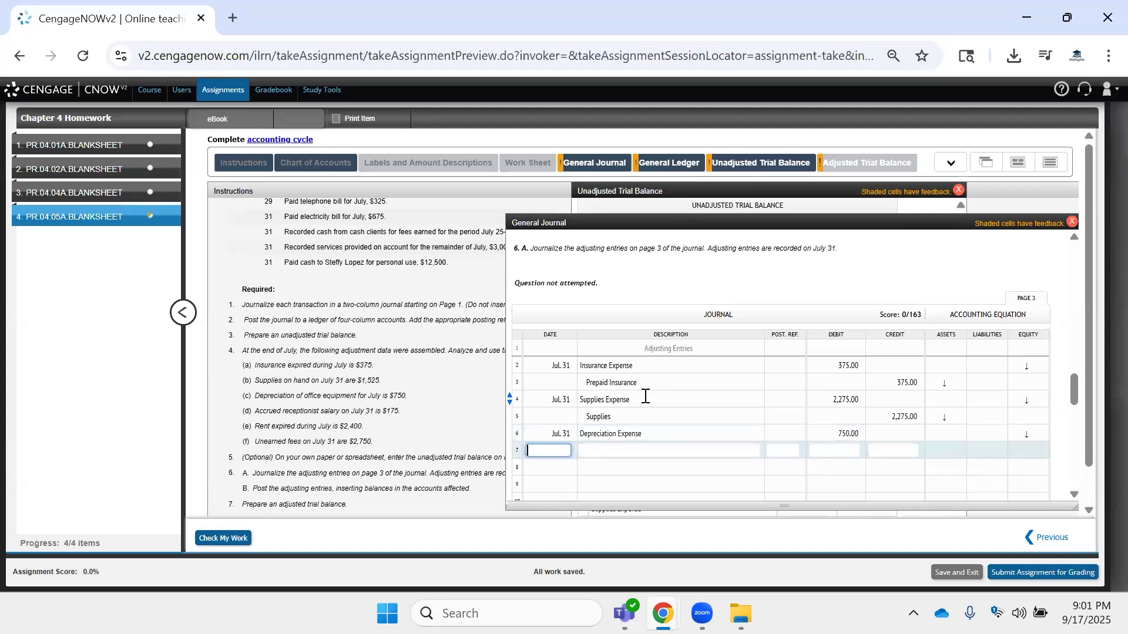
Enter Accumulated Depreciation as the account on line 7.
key(Tab)
text(Accu)
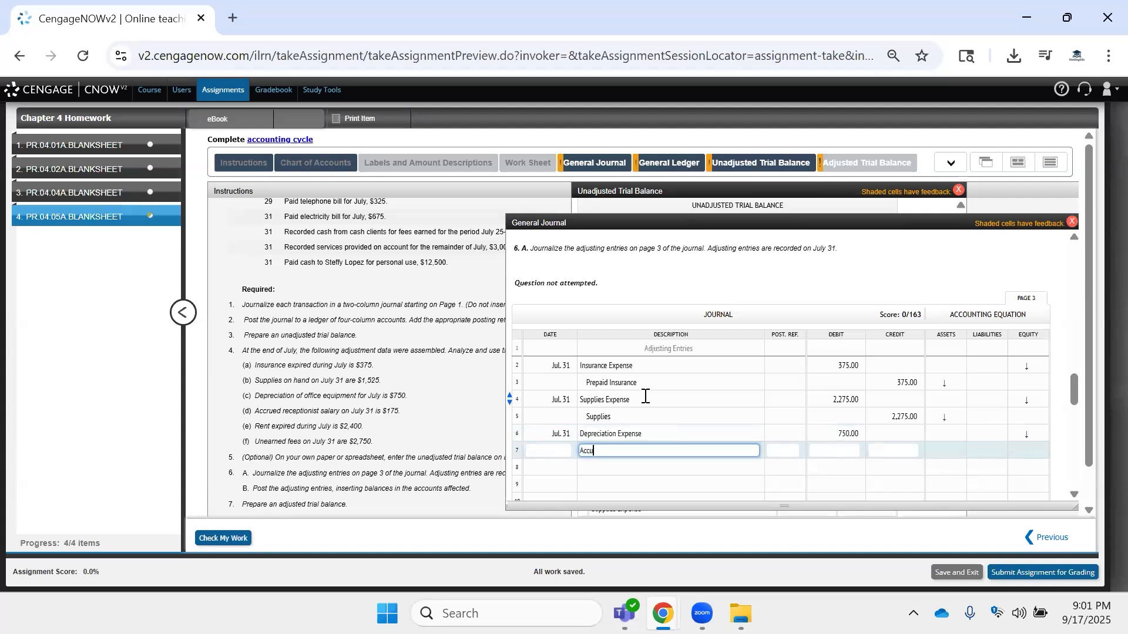
text(mulated Depreciation)
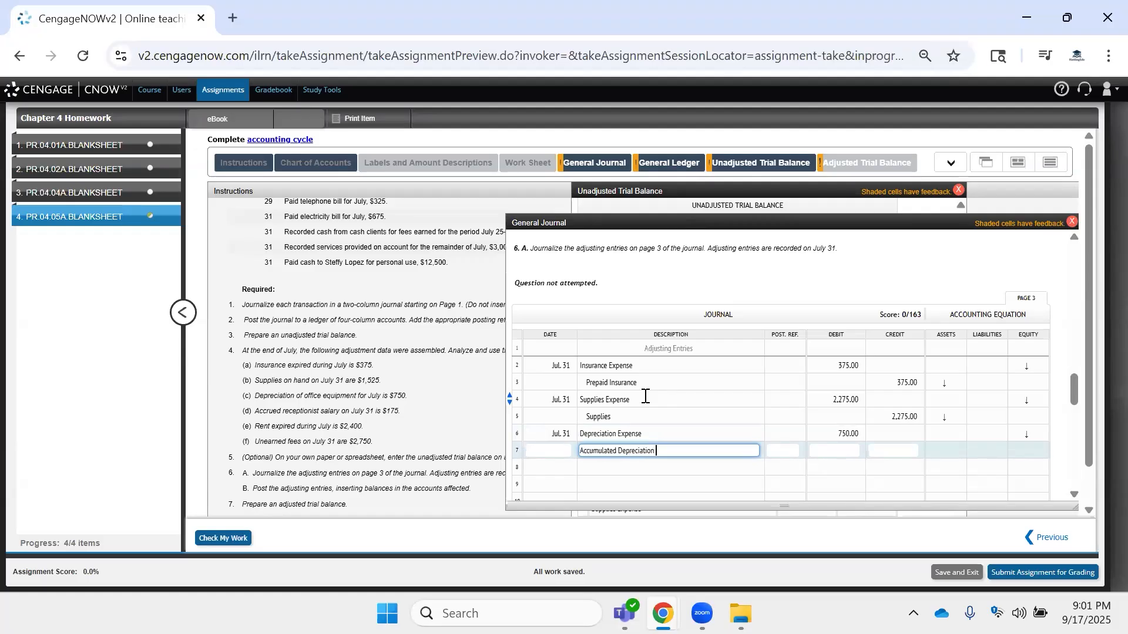
key(Tab)
click(672, 455)
Check the exact title of the Accumulated Depreciation account in the Chart of Accounts.
mouse_move(430, 167)
click(316, 163)
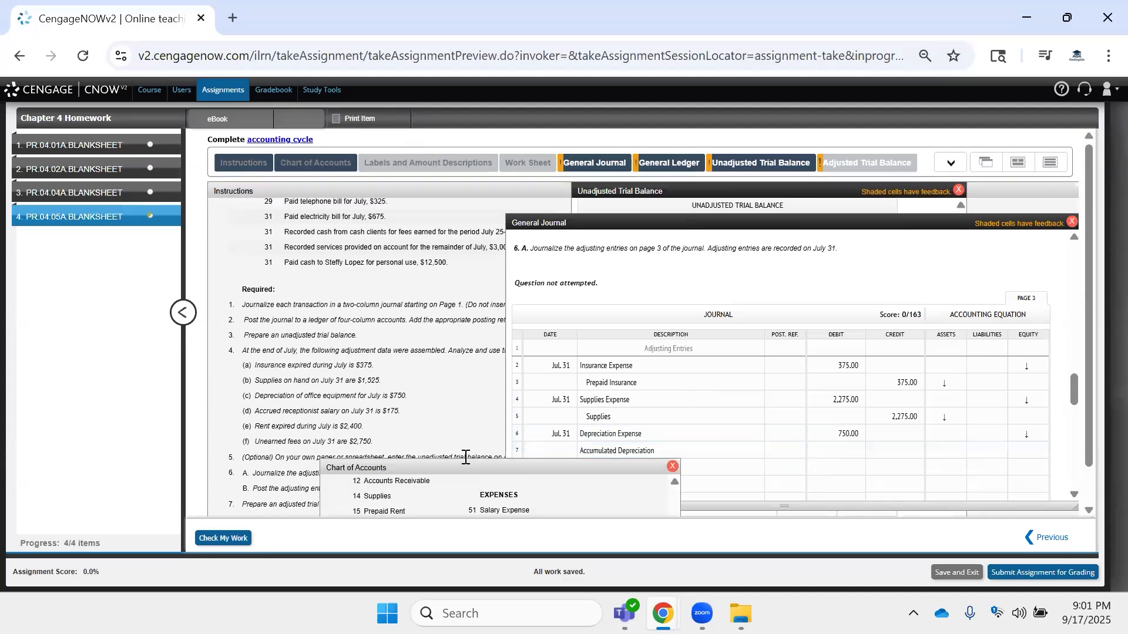
drag(464, 465, 350, 293)
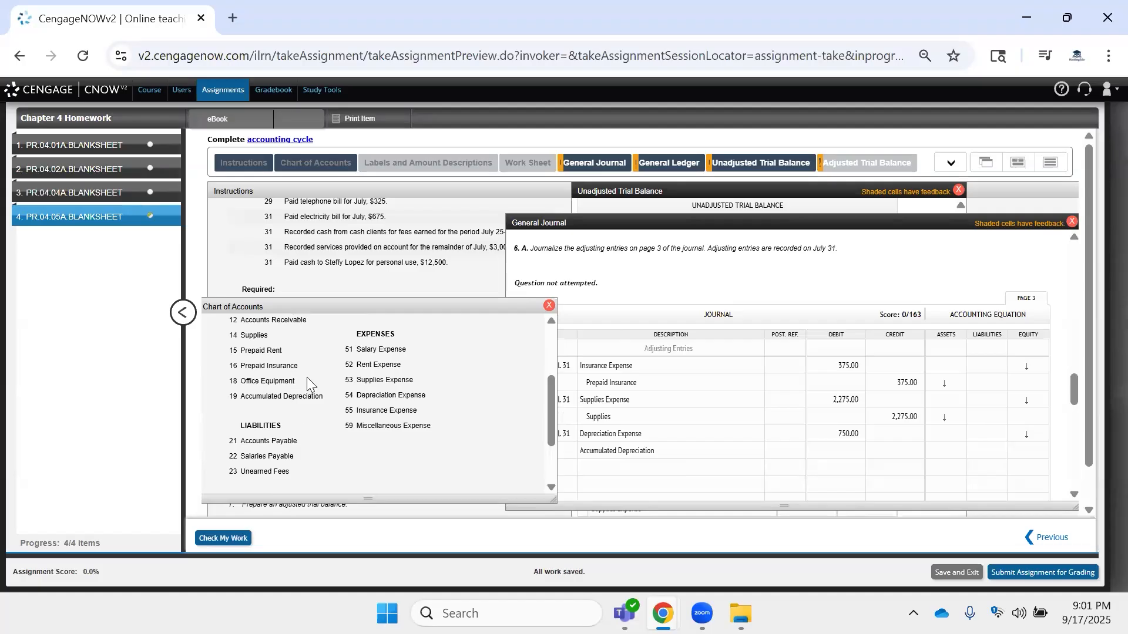
drag(330, 401, 241, 398)
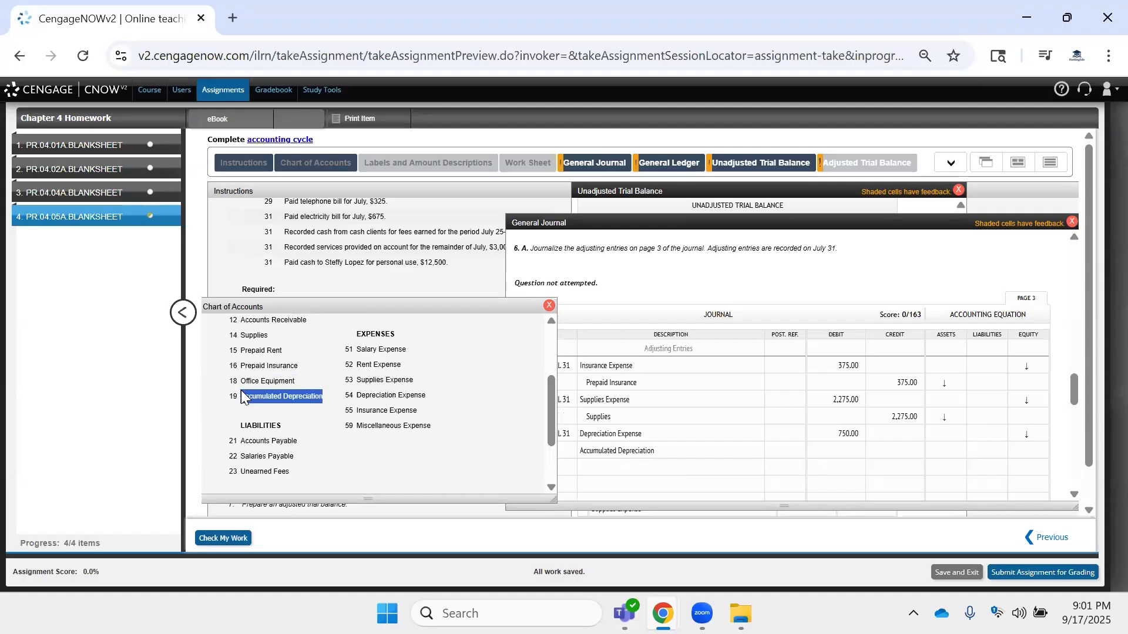
click(589, 278)
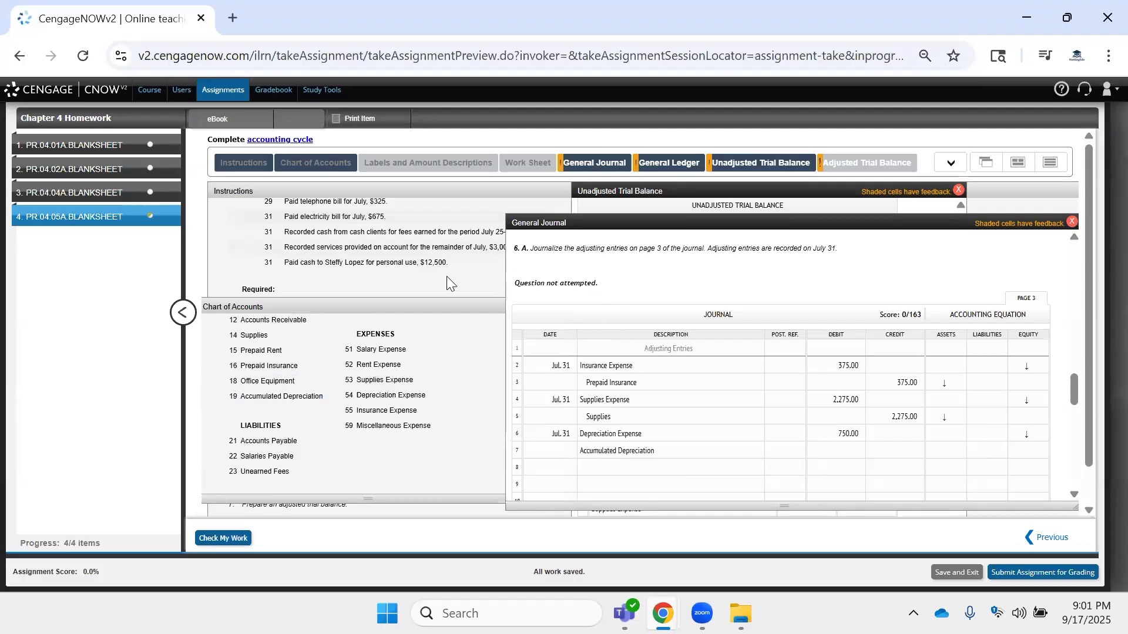
click(390, 286)
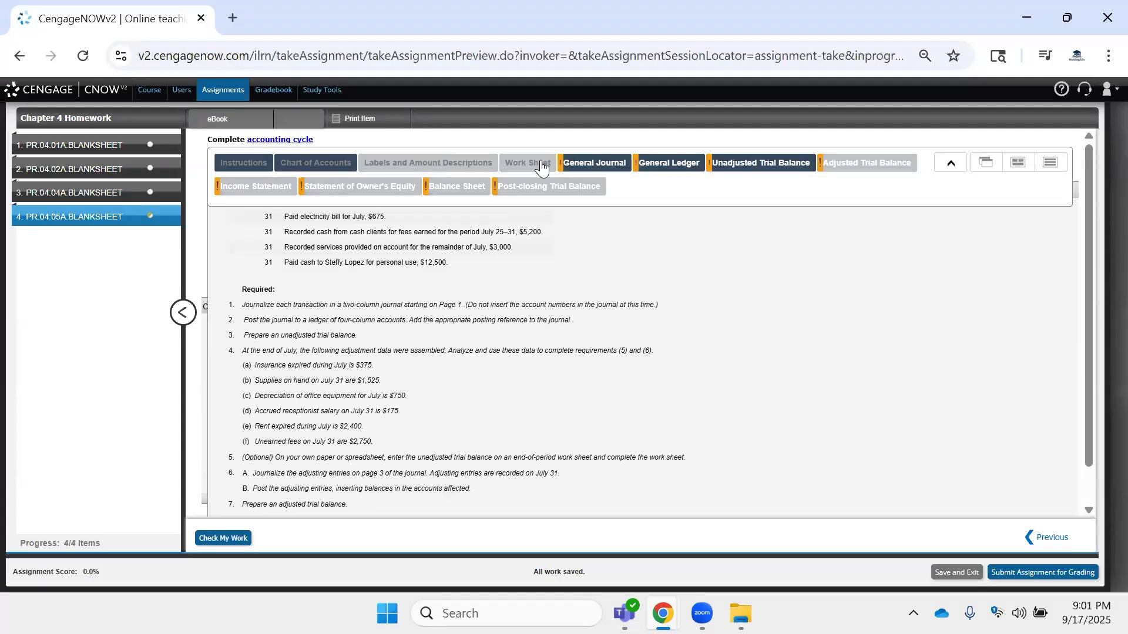
Return to the General Journal and credit Accumulated Depreciation 750 on line 7.
click(573, 166)
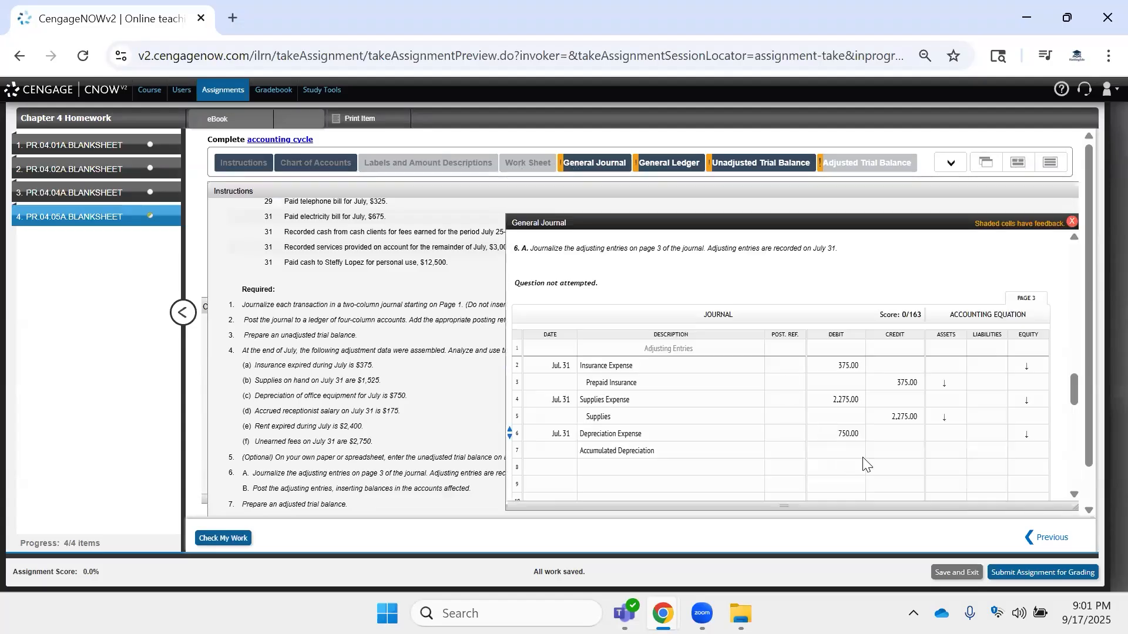
click(880, 451)
text(750)
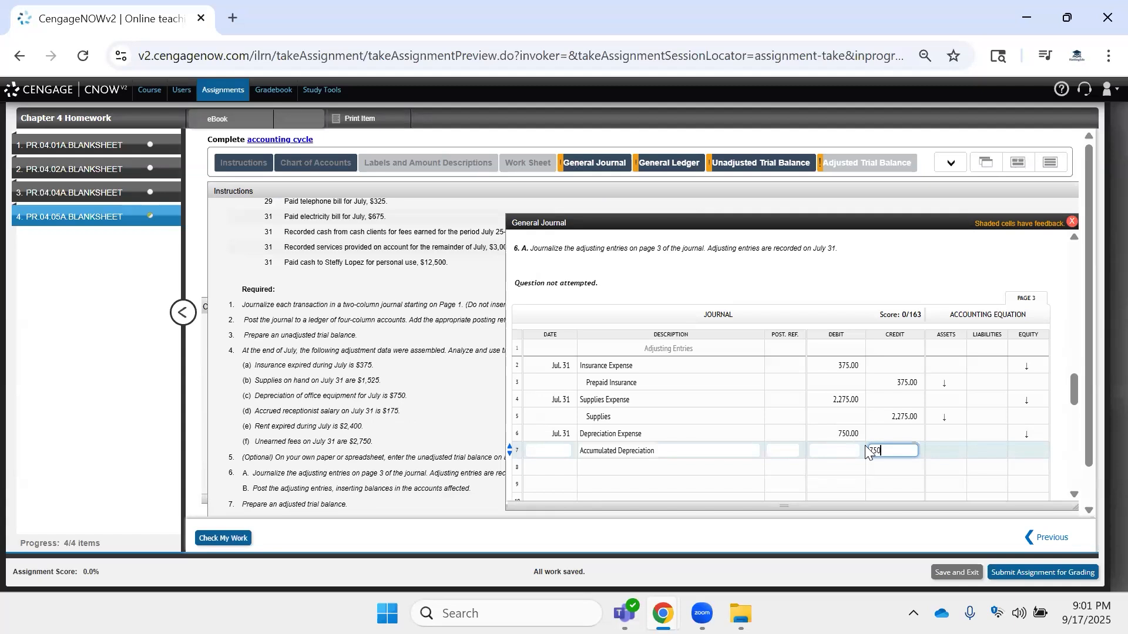
scroll(867, 447, down, 1)
click(774, 389)
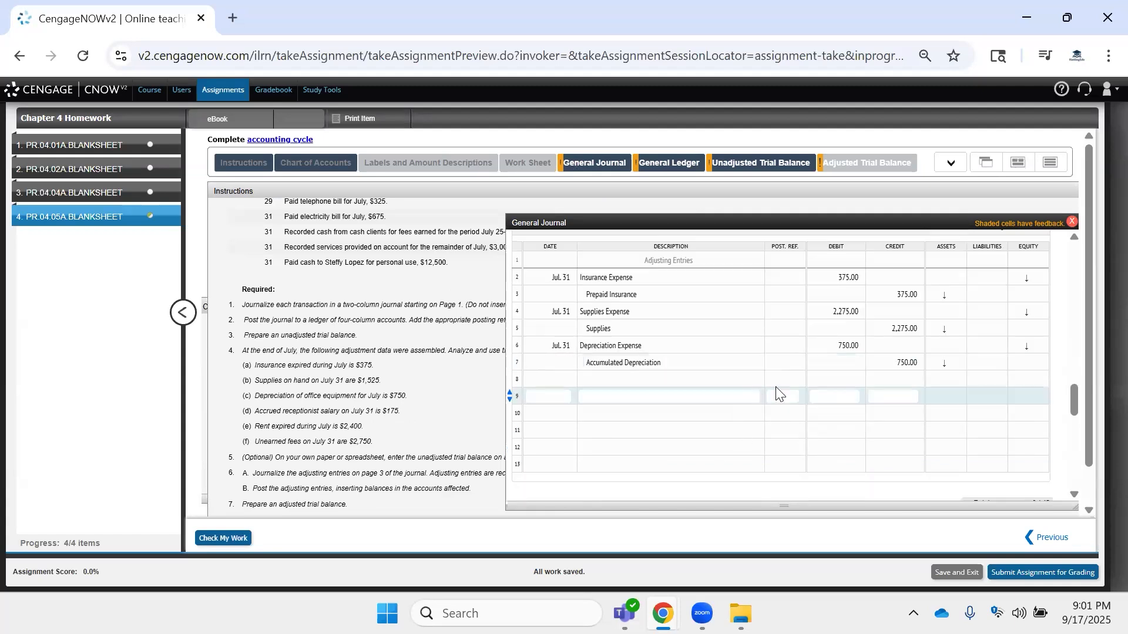
Date line 8 as Jul. 31 for the accrued salary adjusting entry.
click(545, 377)
click(670, 360)
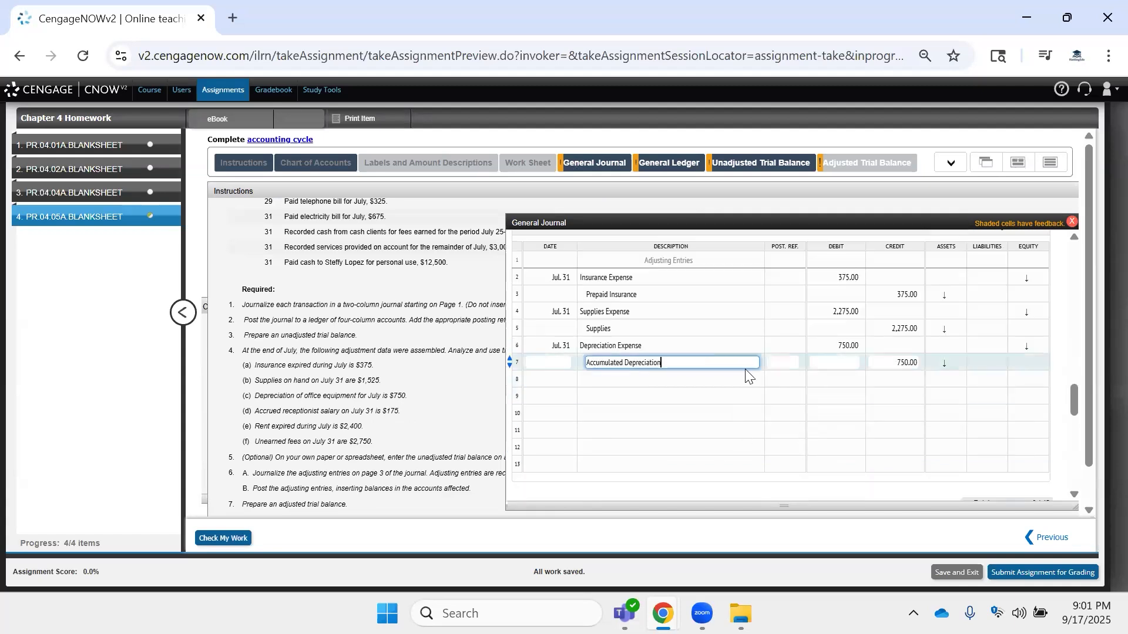
click(565, 379)
click(642, 365)
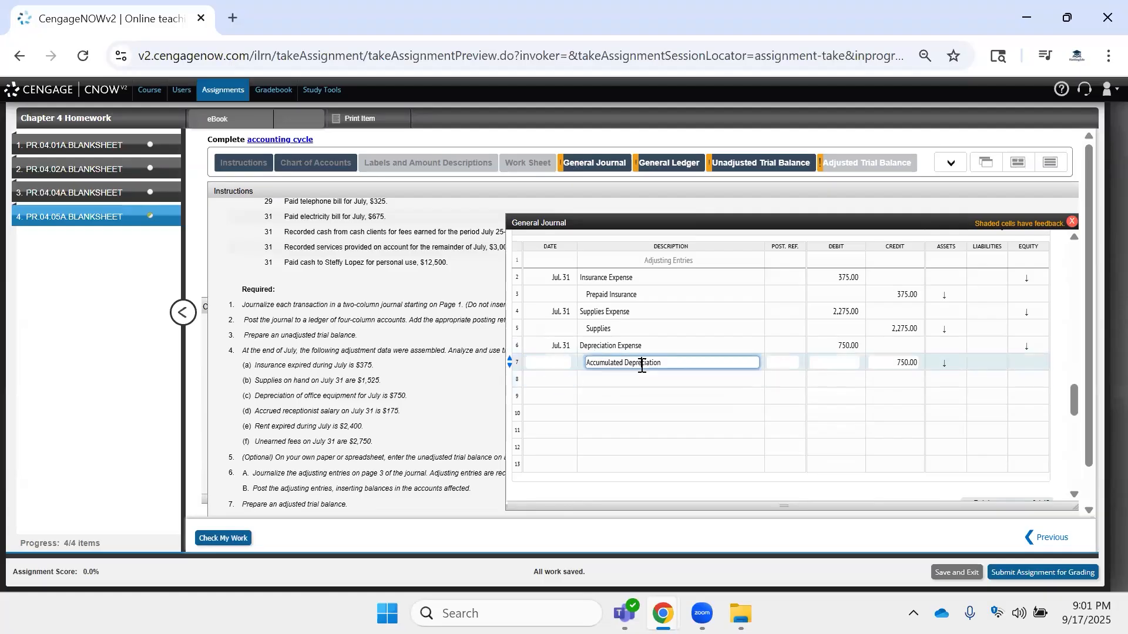
click(554, 379)
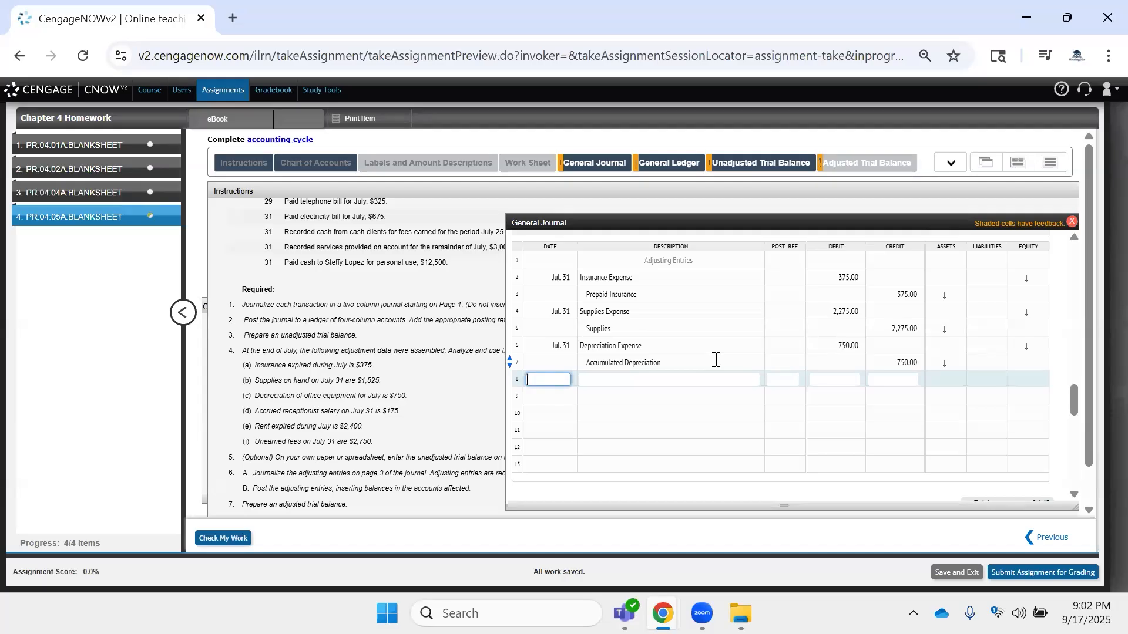
text(Jul. 31)
key(Tab)
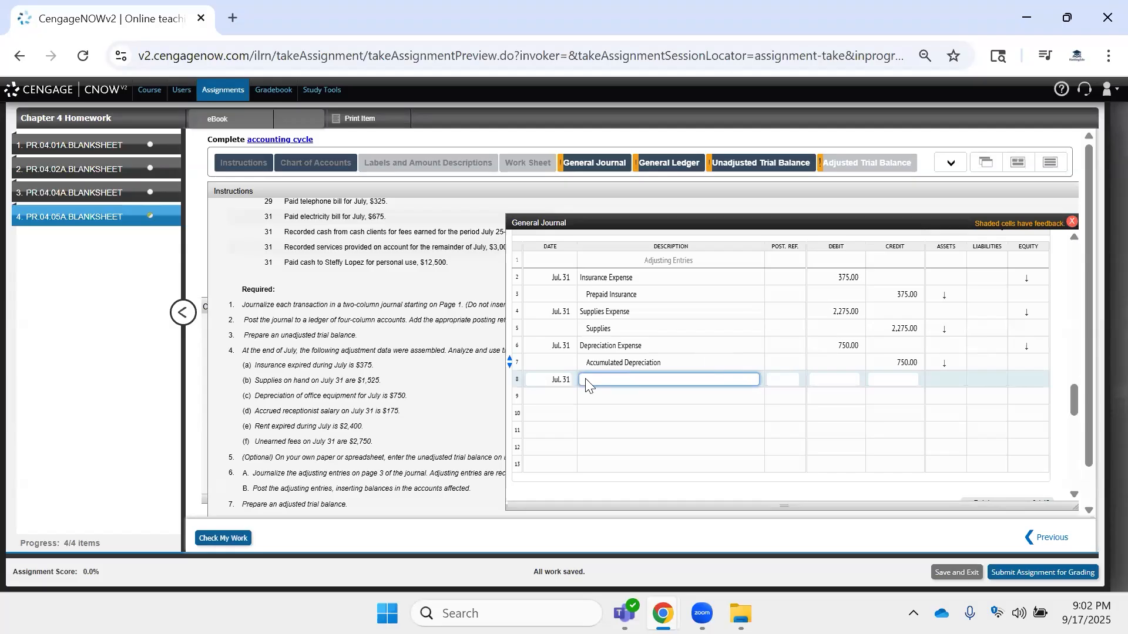
Bring the unadjusted trial balance forward and close it to uncover the General Journal.
mouse_move(605, 165)
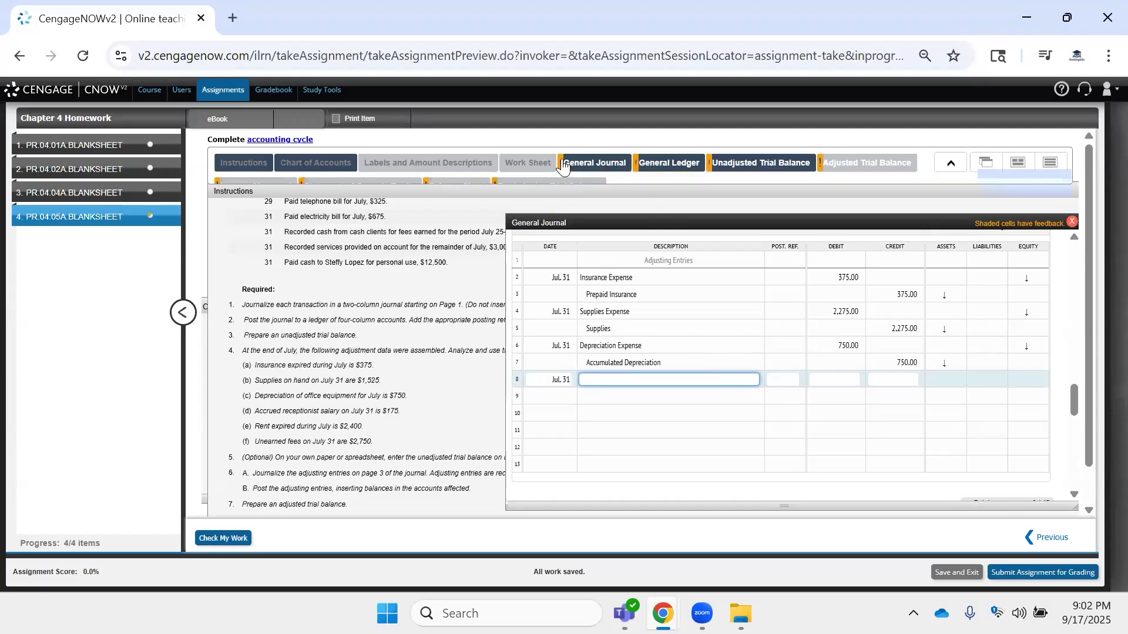
click(749, 166)
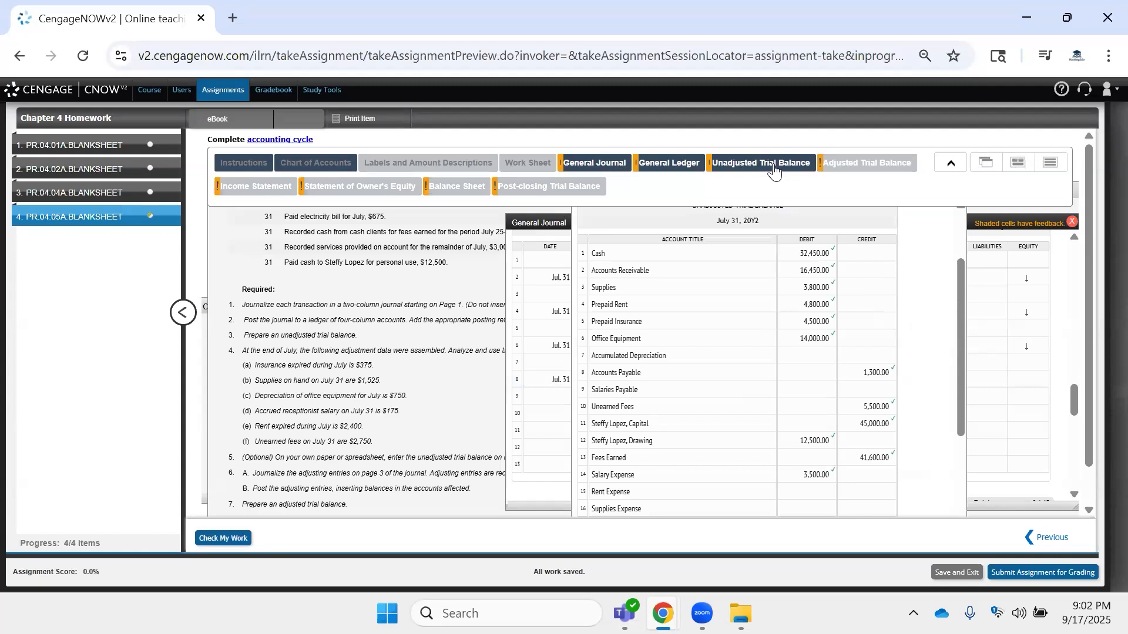
click(957, 187)
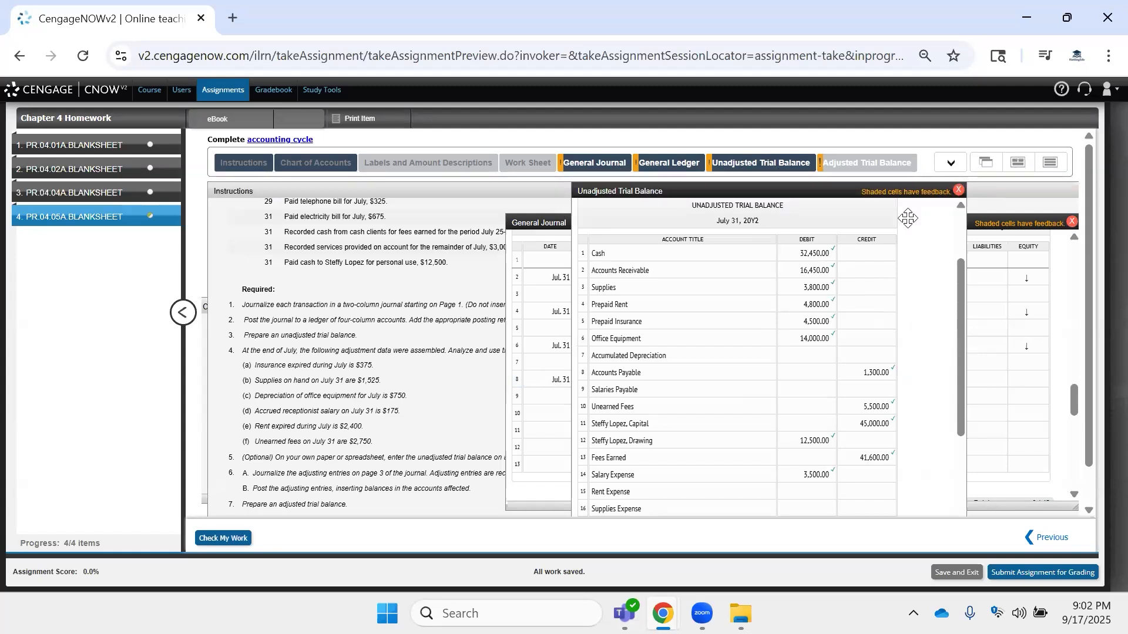
Enter the accrued salary amounts: a 175 debit on line 8 and a 175 credit on line 9.
click(846, 380)
text(175)
click(888, 396)
text(175)
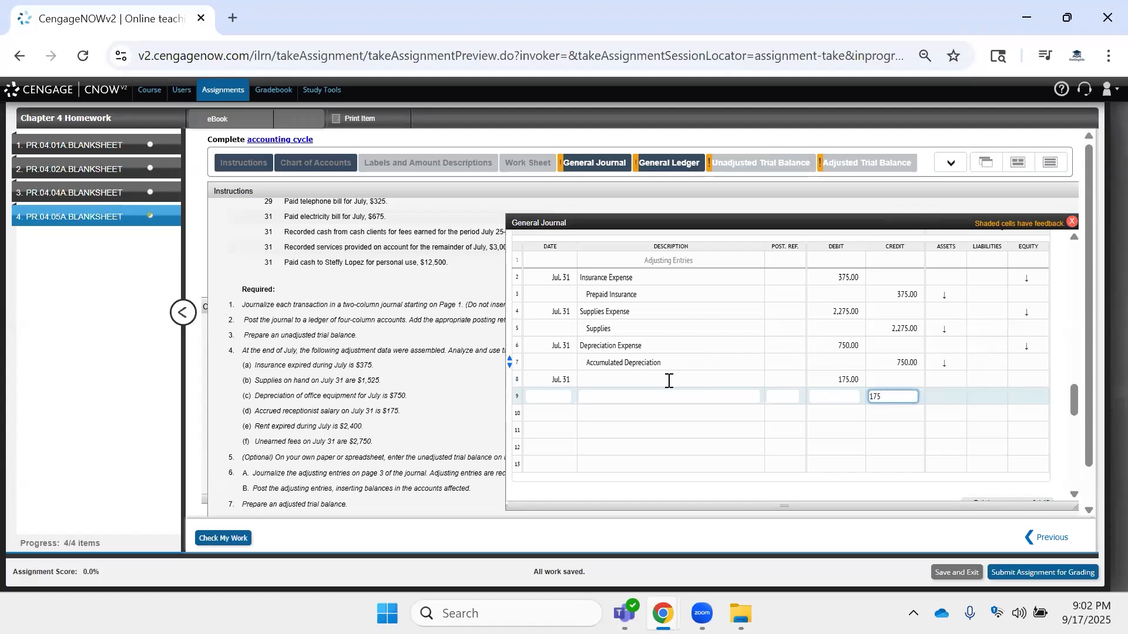
Enter Salary Expense as the debited account on line 8.
click(668, 381)
text(Salaries E)
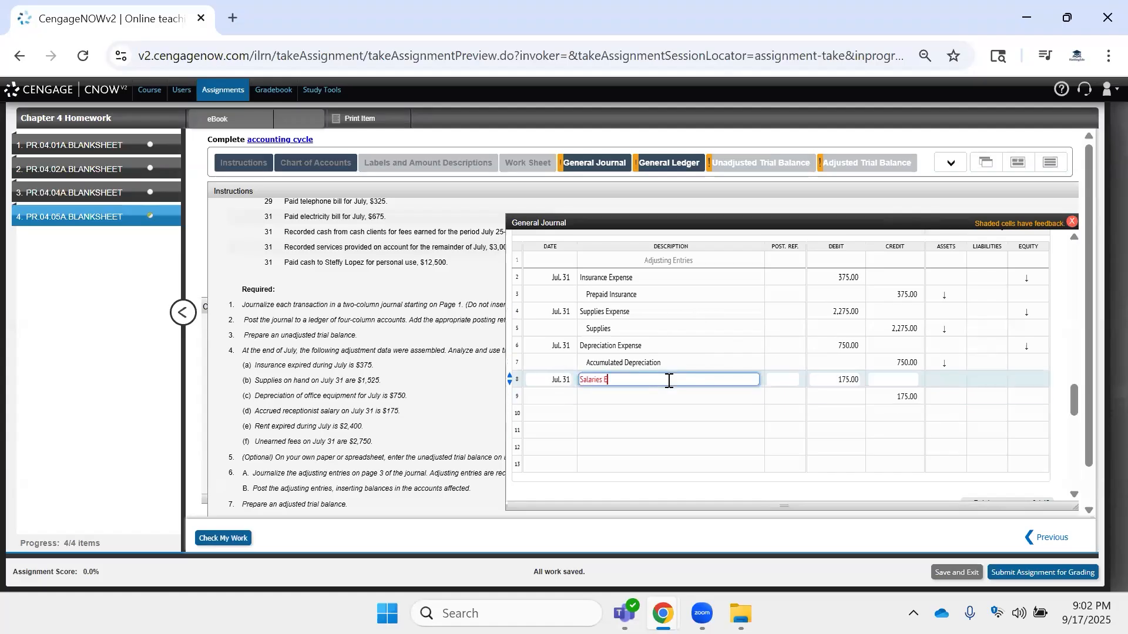
key(BackSpace)
key(BackSpace)
key(BackSpace)
key(BackSpace)
key(BackSpace)
text(y Expense)
Enter Salaries Payable as the credited account on line 9 to complete the accrued salary entry.
click(667, 395)
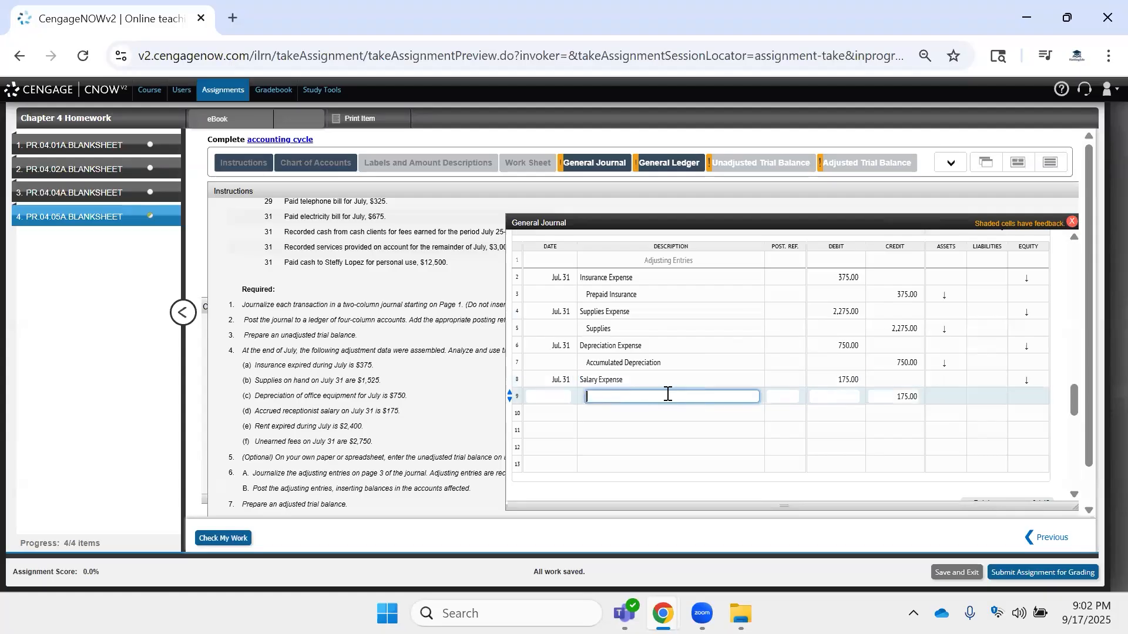
text(Salaries Payable)
key(Tab)
key(Tab)
key(Tab)
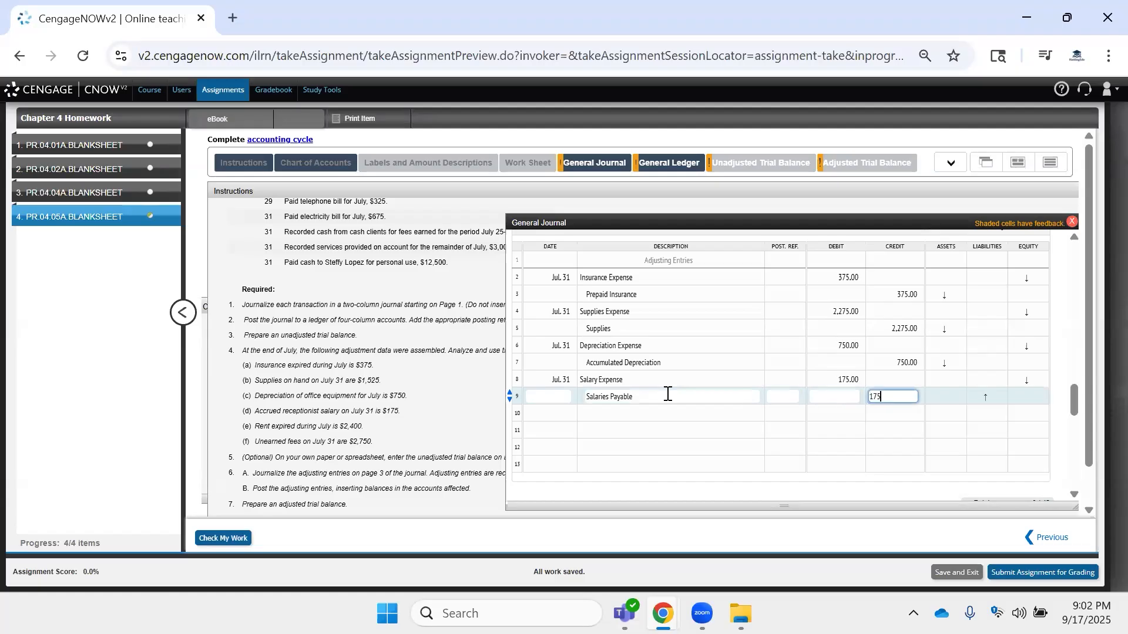
Start the rent adjustment on line 10 of the journal with the date Jul. 31 and Rent Expense as the account.
key(Return)
text(Jul. 31)
key(Tab)
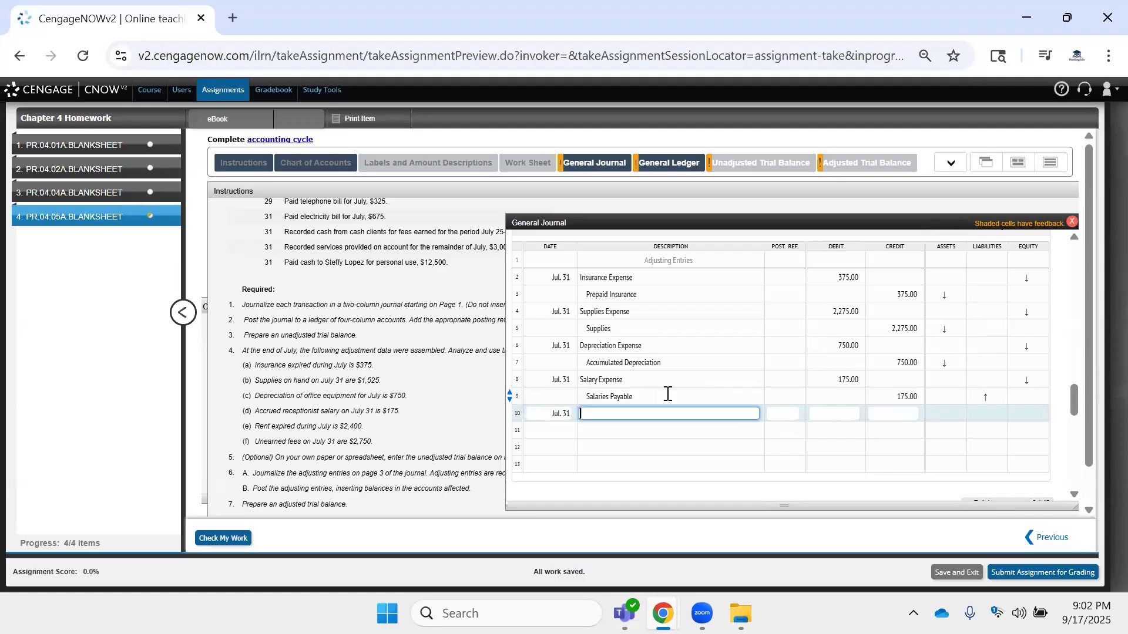
text(Rent Expensed)
key(BackSpace)
key(Tab)
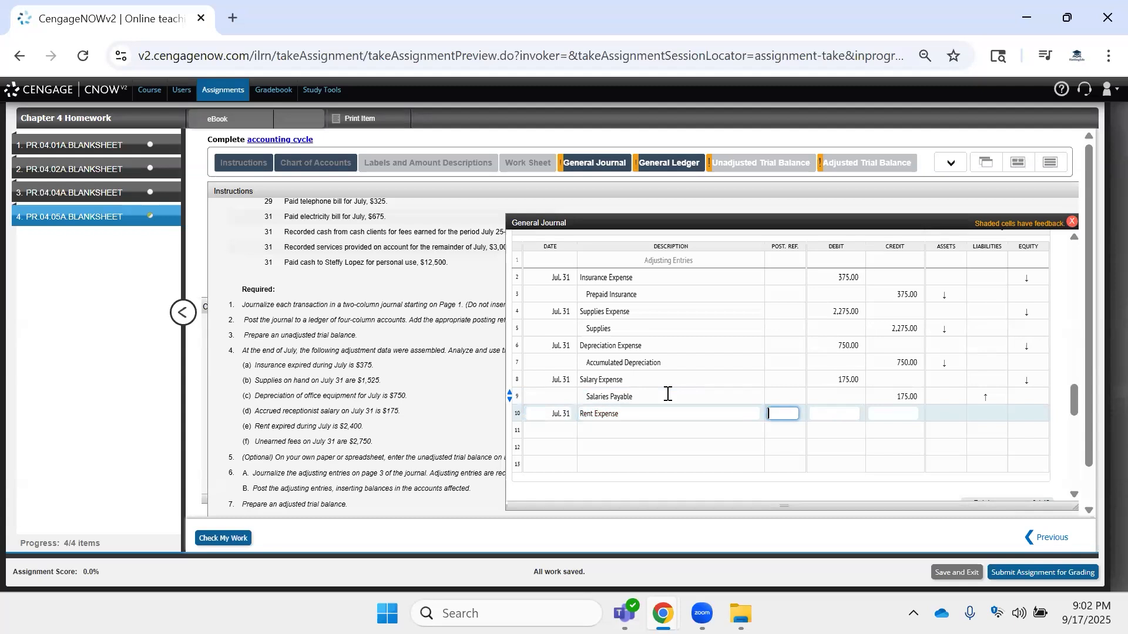
Check the expired rent item in the instructions and enter its 2,400 debit for Rent Expense on line 10.
double_click(277, 426)
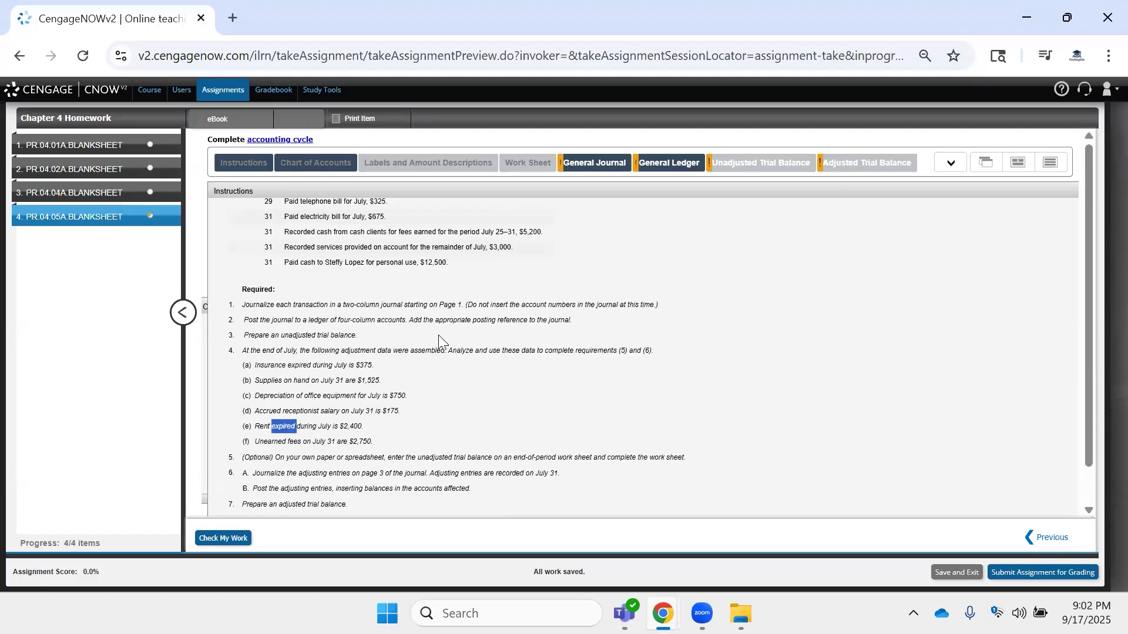
click(590, 165)
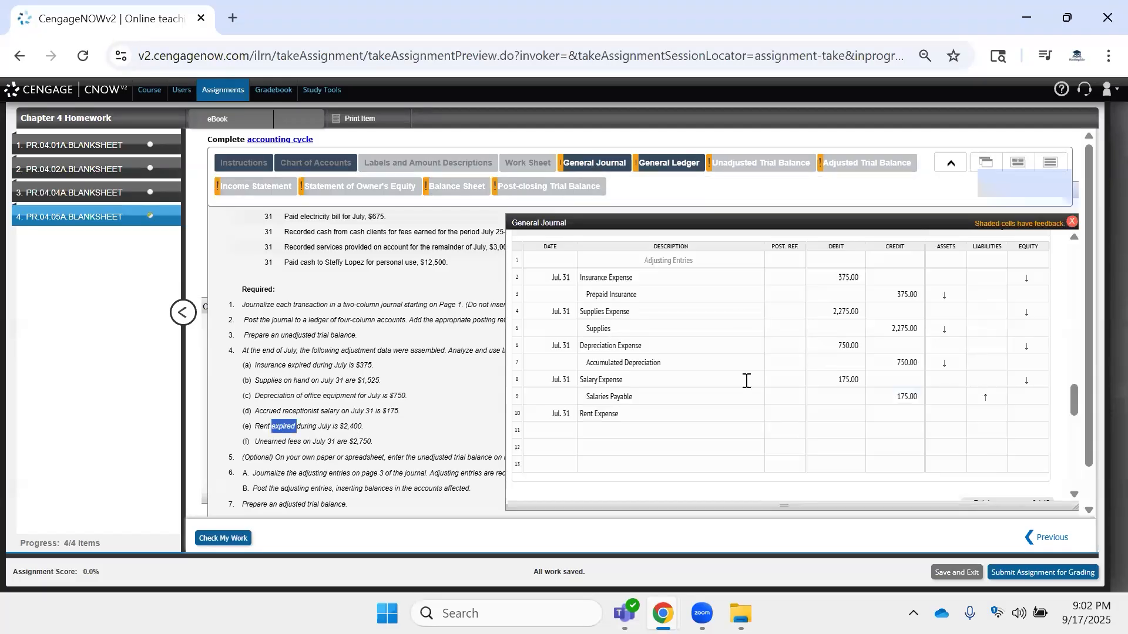
click(673, 424)
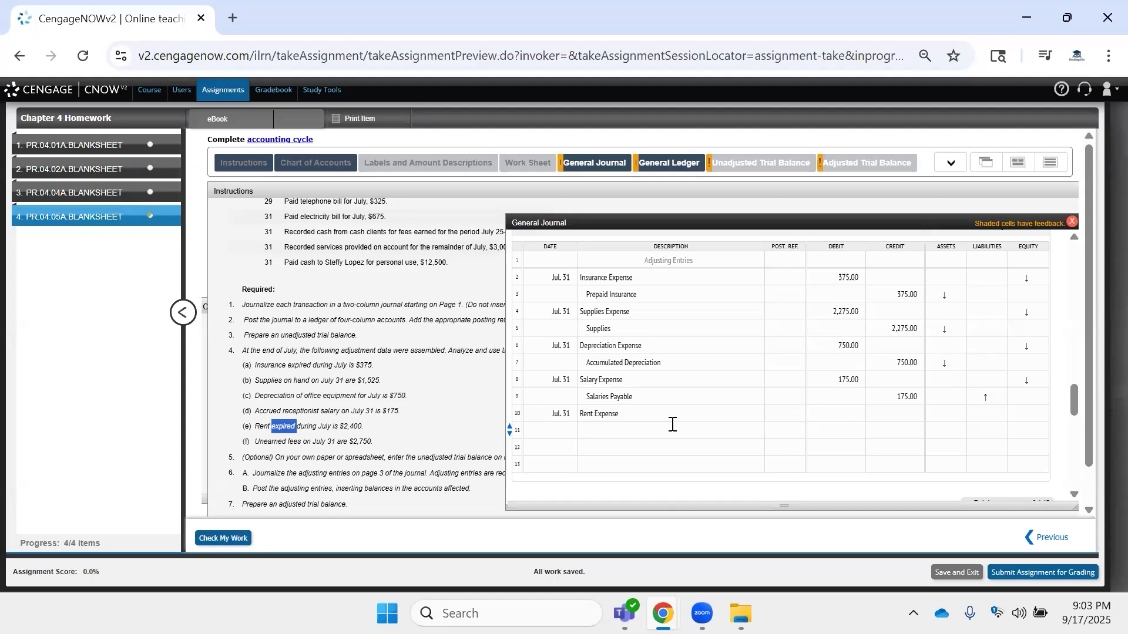
click(833, 414)
text(2400)
key(Tab)
Enter Prepaid Rent with a 2,400 credit on line 11 to complete the expired rent entry.
click(911, 433)
click(675, 417)
click(685, 431)
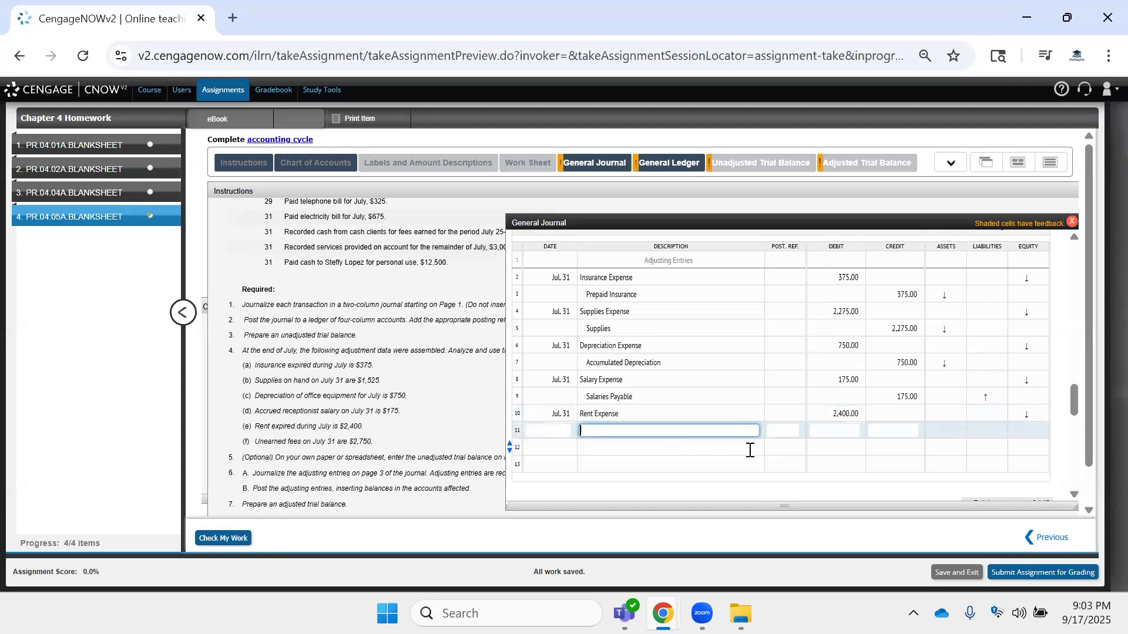
text(Prepaid Rent)
key(Tab)
key(Tab)
key(Tab)
text(4400)
key(Tab)
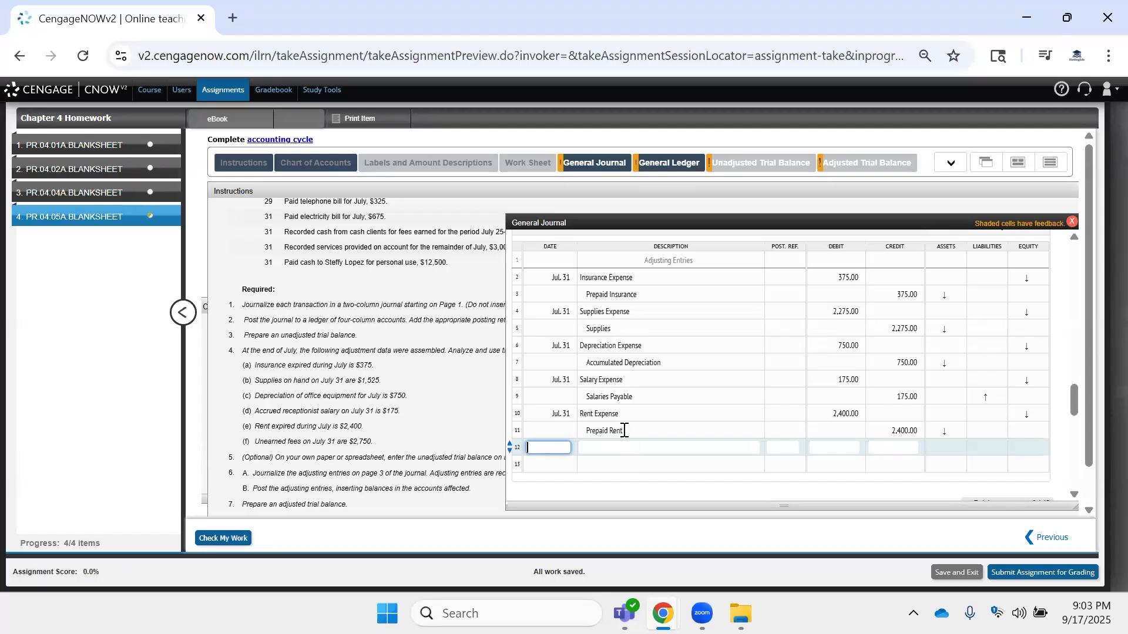
Place the unadjusted trial balance beside the adjustment instructions and examine the Unearned Fees balance against the July 31 figure.
scroll(531, 479, down, 1)
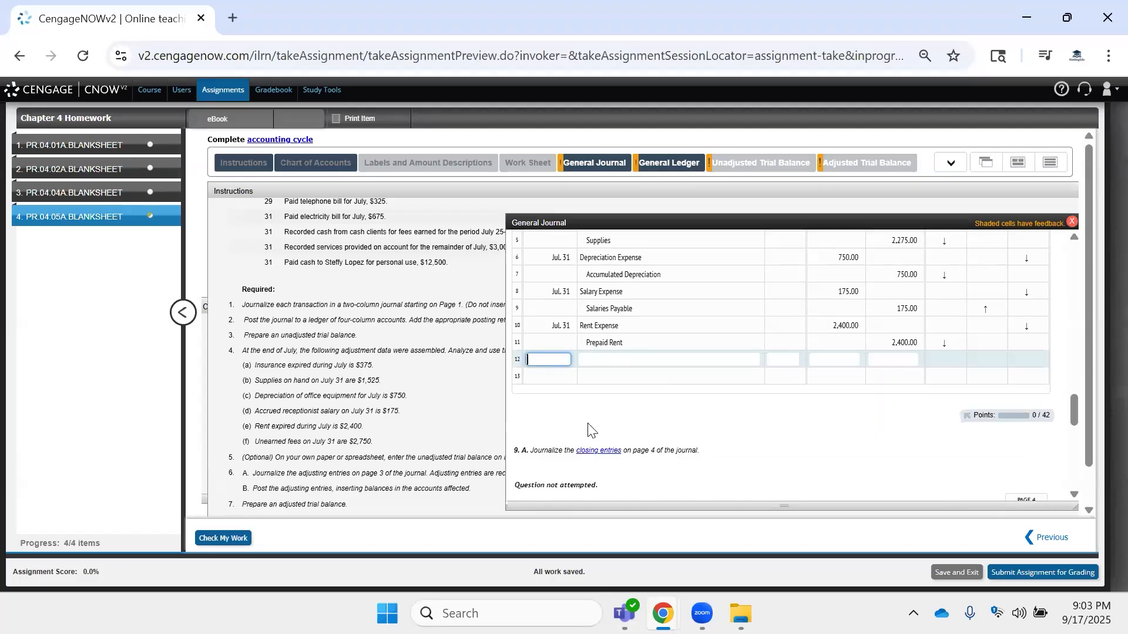
mouse_move(546, 181)
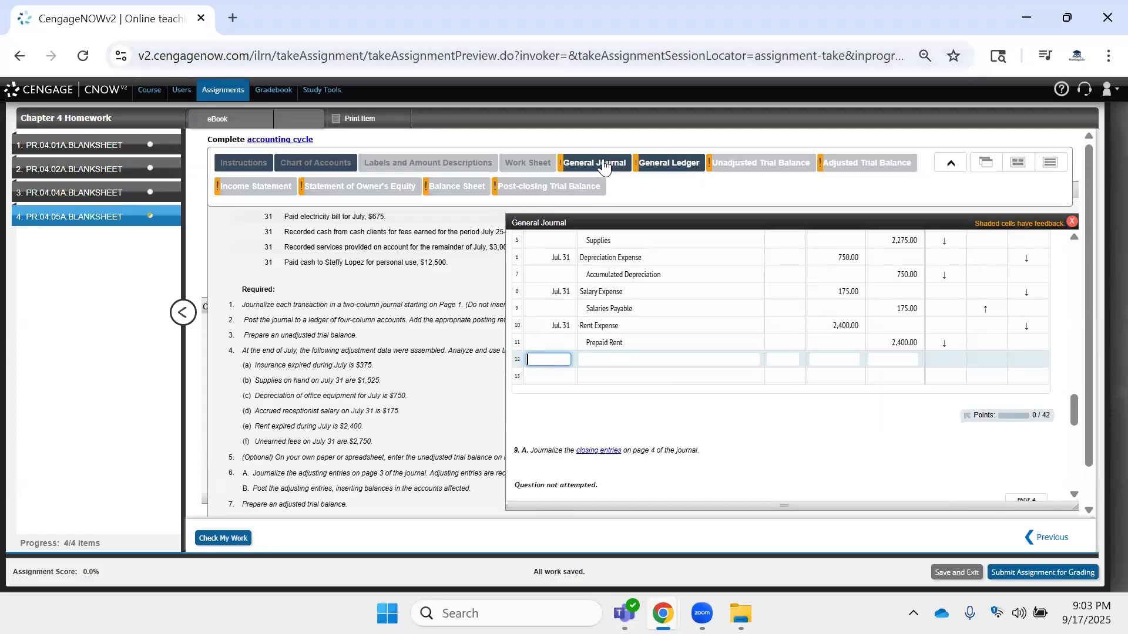
click(663, 163)
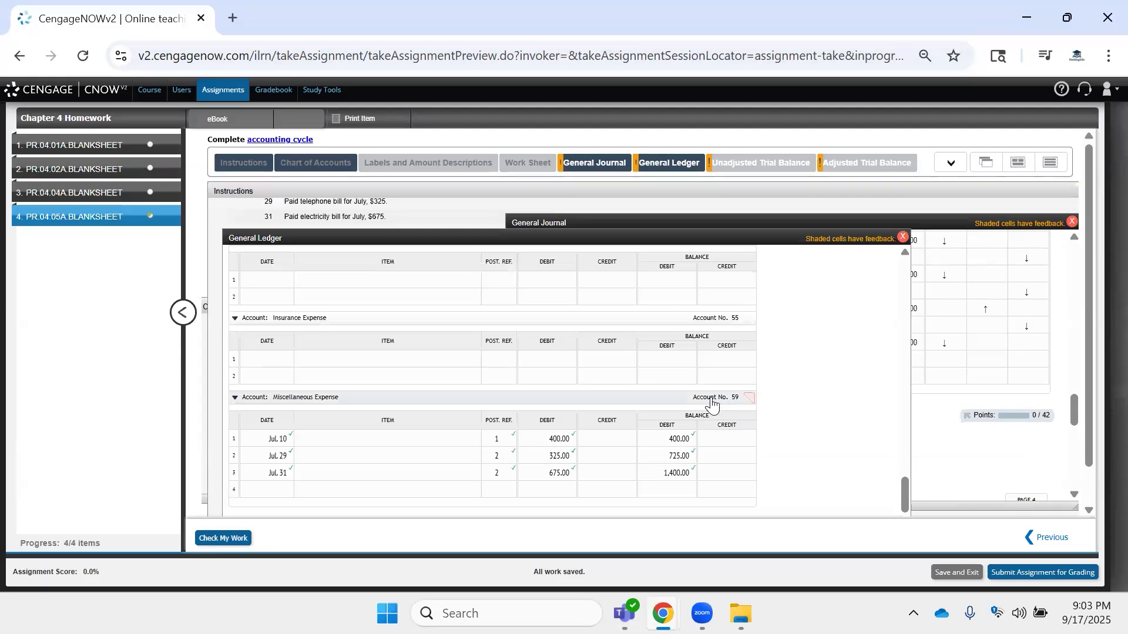
click(606, 166)
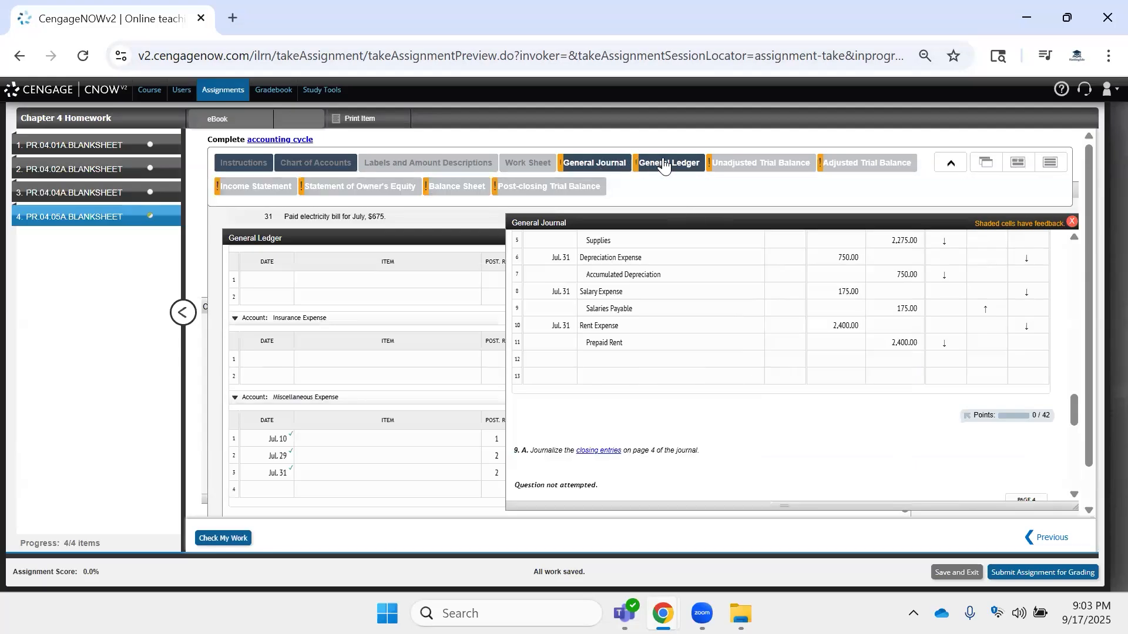
click(750, 167)
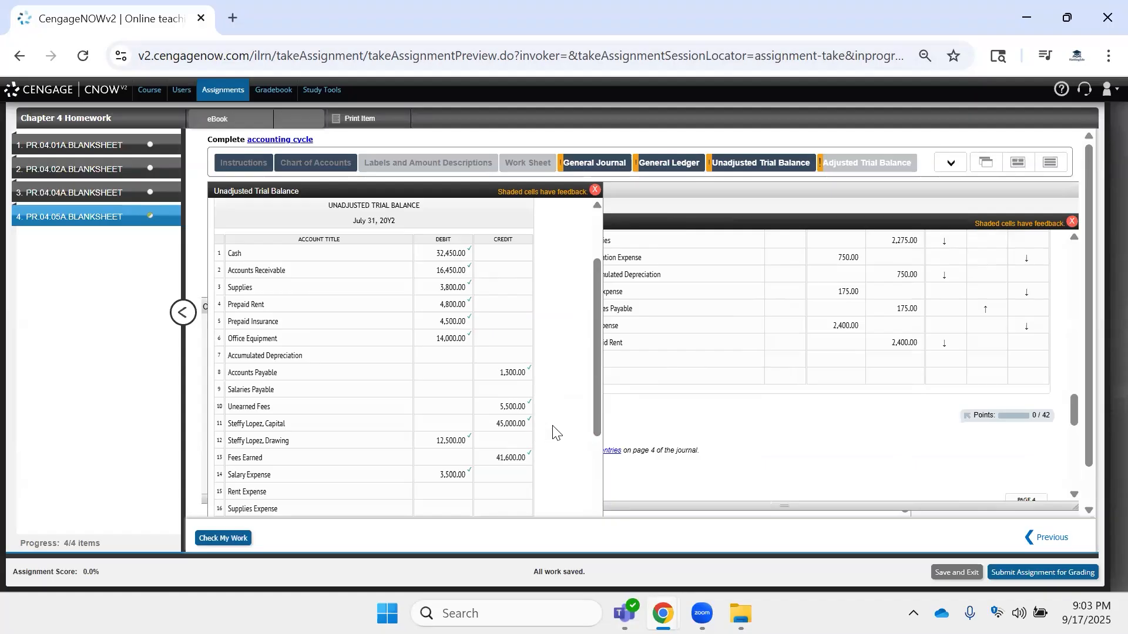
drag(491, 183, 917, 183)
click(428, 218)
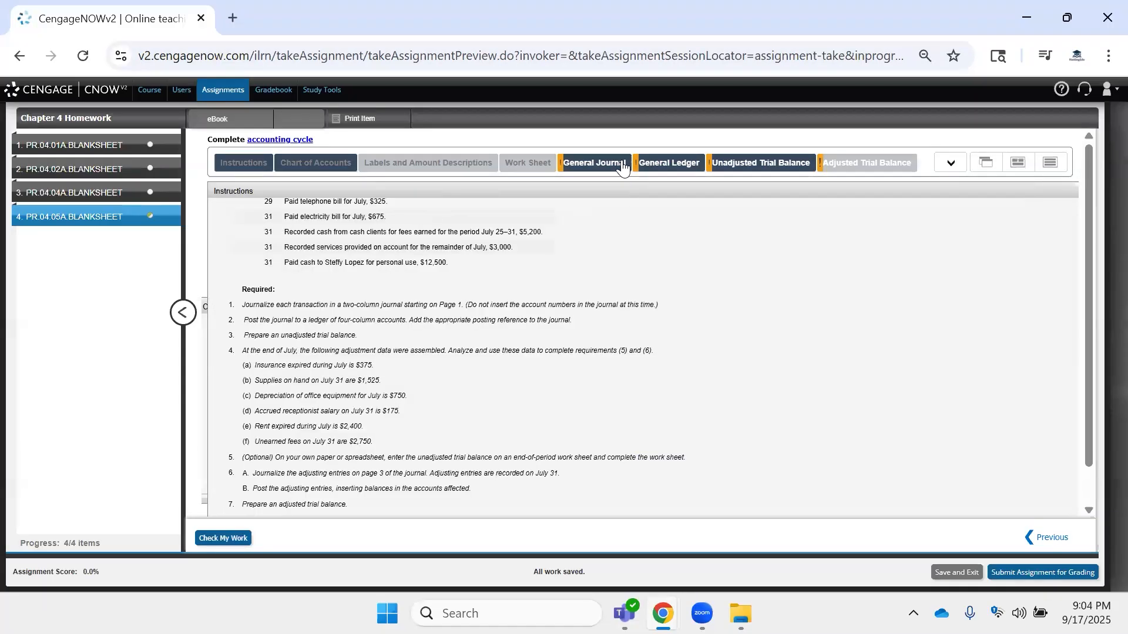
mouse_move(660, 166)
click(766, 165)
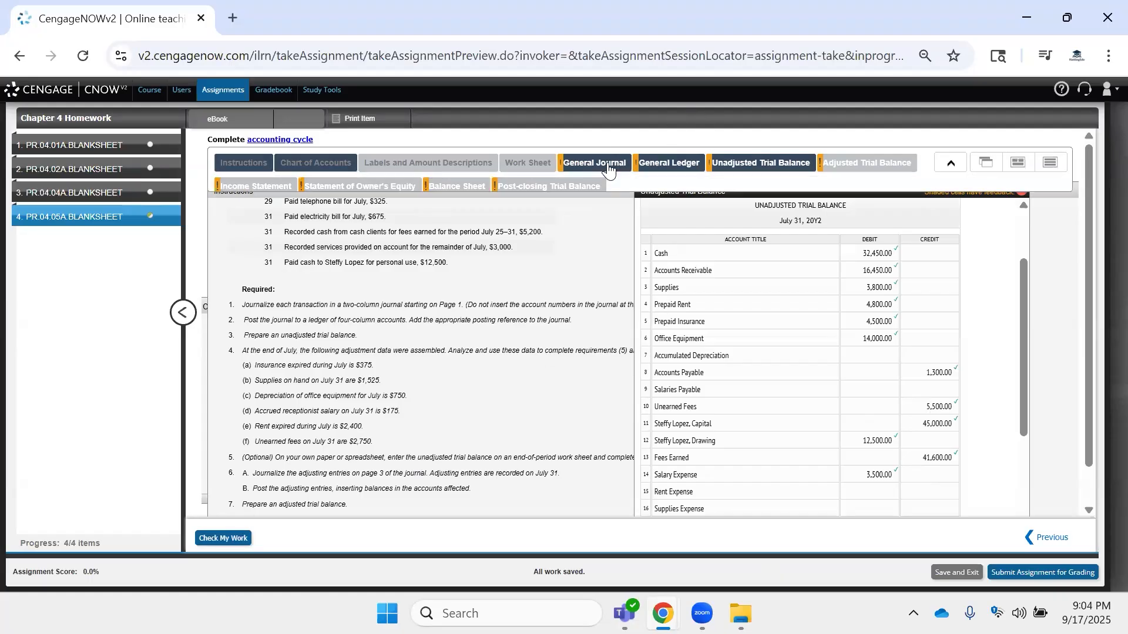
Enter the unearned fees adjustment amounts in the General Journal: a 2,750 debit on line 12 and a 2,750 credit on line 13.
click(608, 170)
click(844, 357)
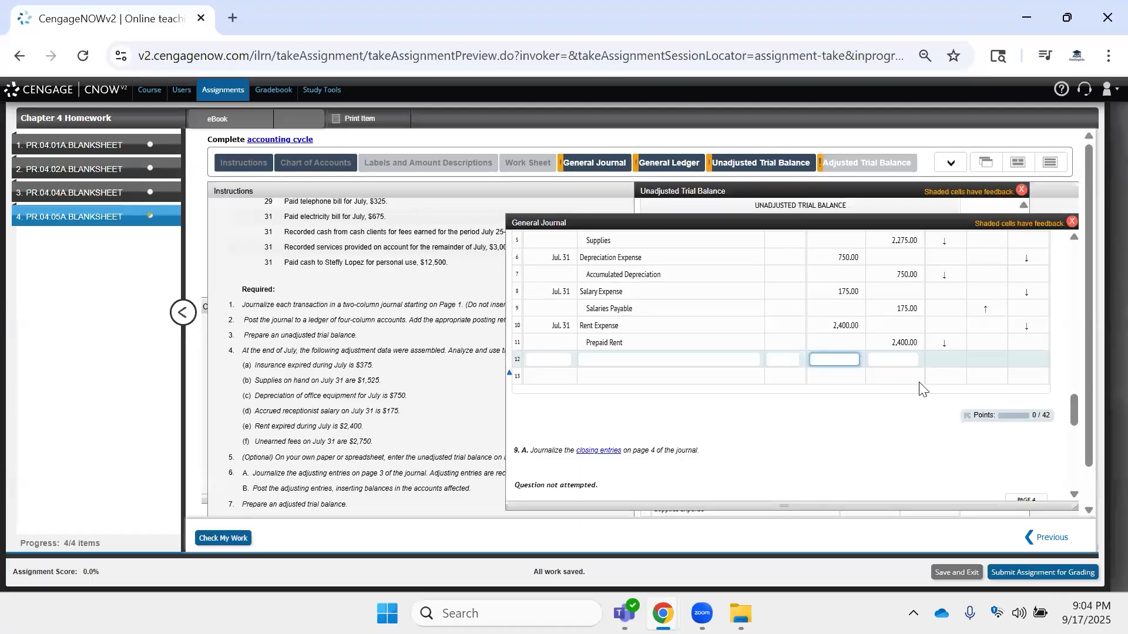
text(2,750)
key(Tab)
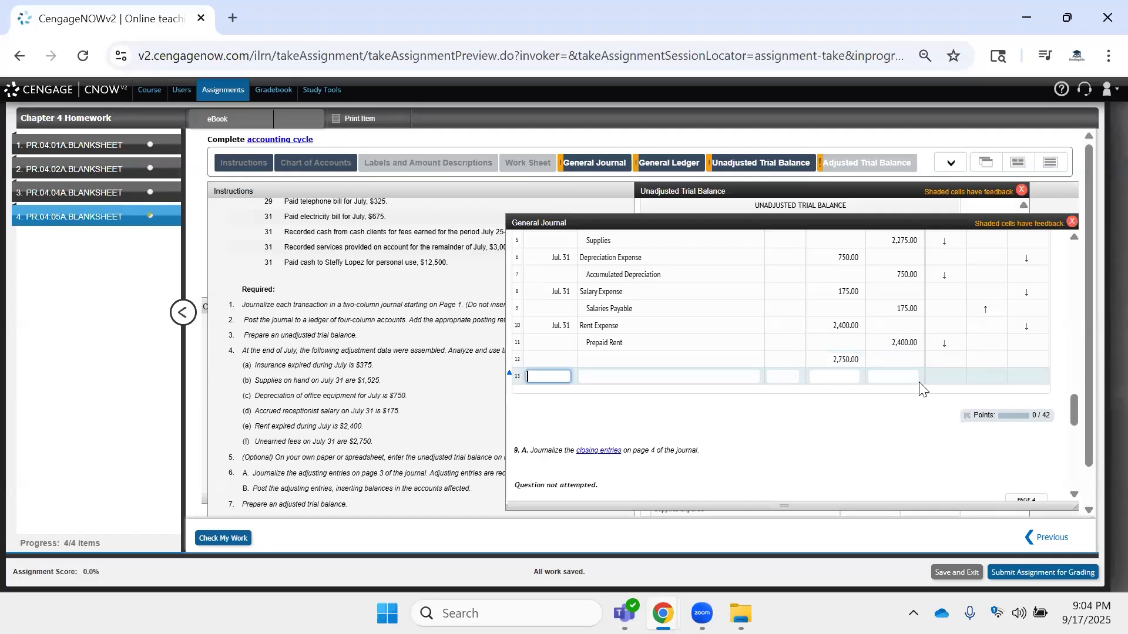
text(2750)
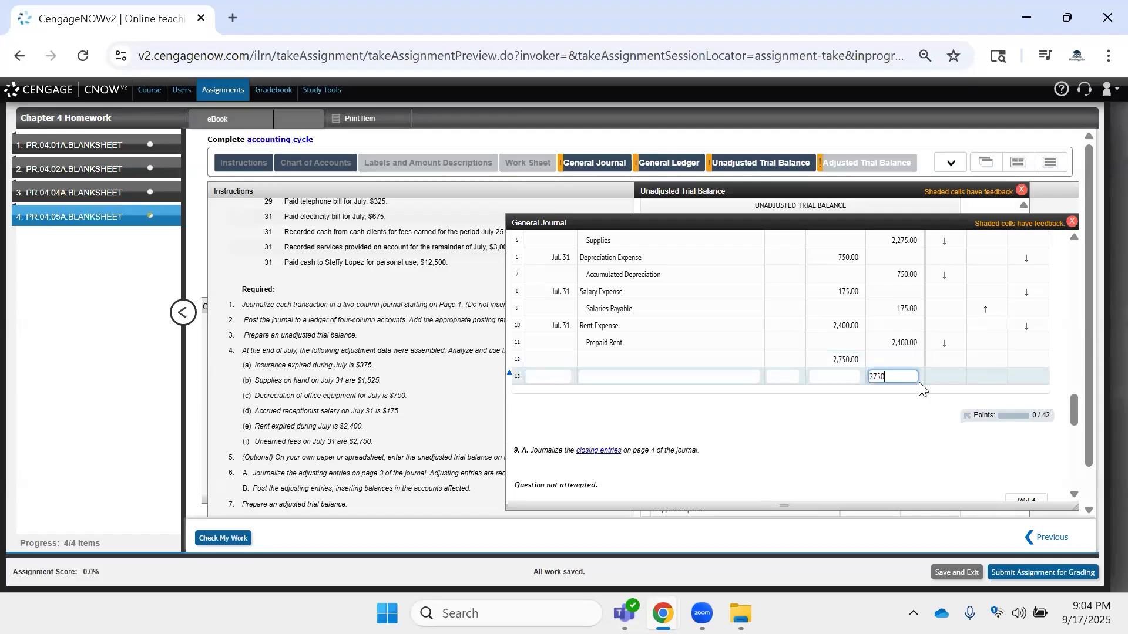
Date both lines 12 and 13 of the unearned fees entry Jul. 31.
click(550, 353)
click(559, 360)
text(Jul 31)
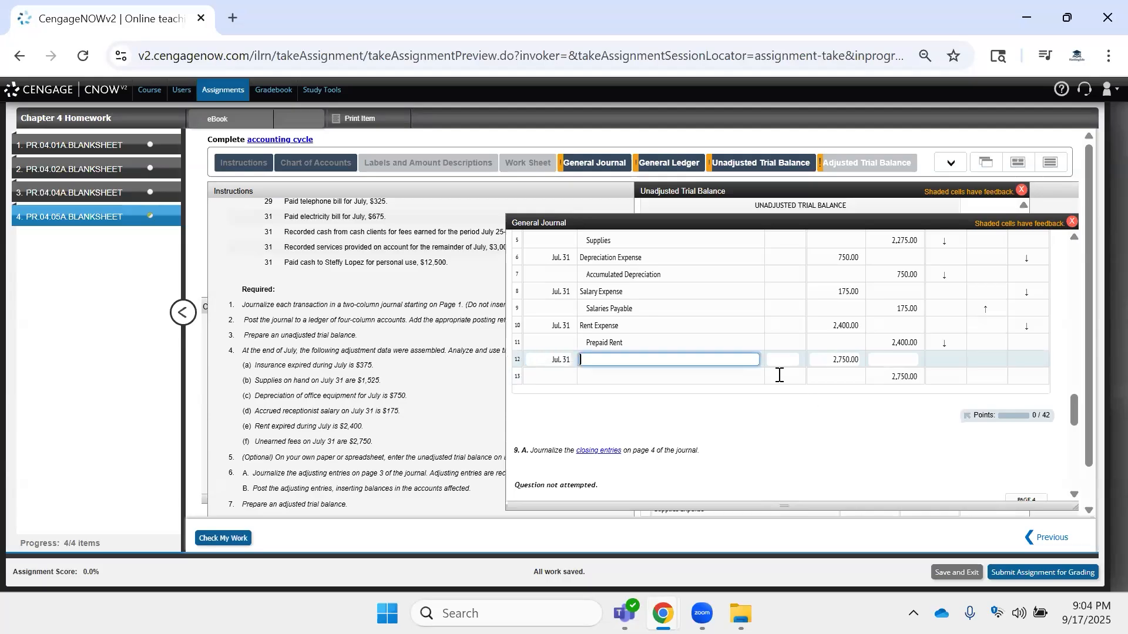
click(560, 376)
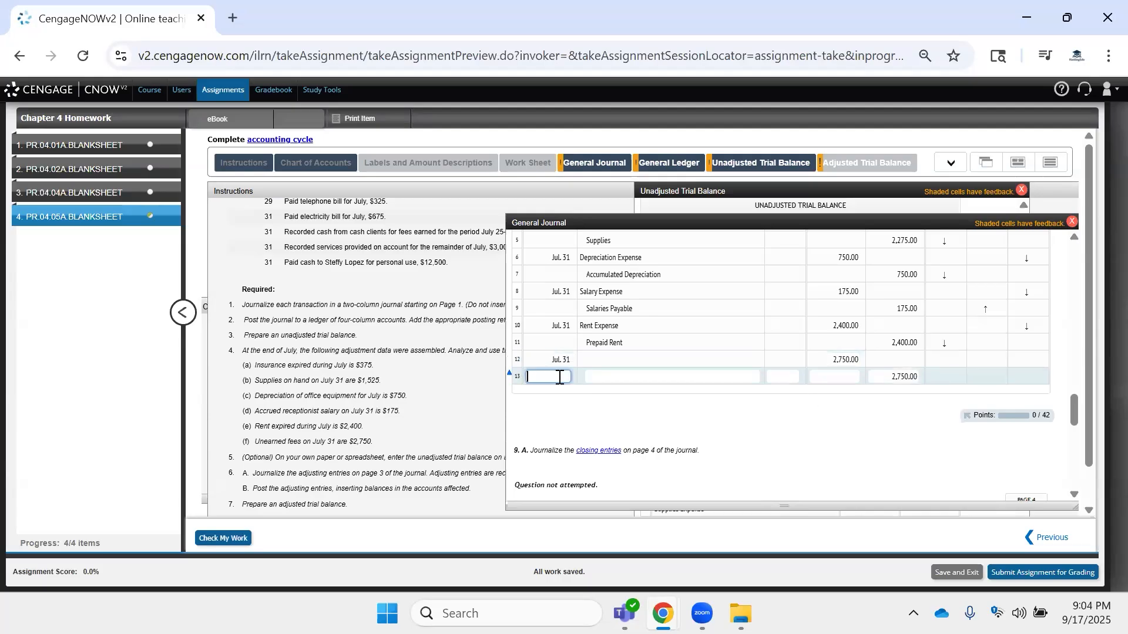
text(Jul. 31)
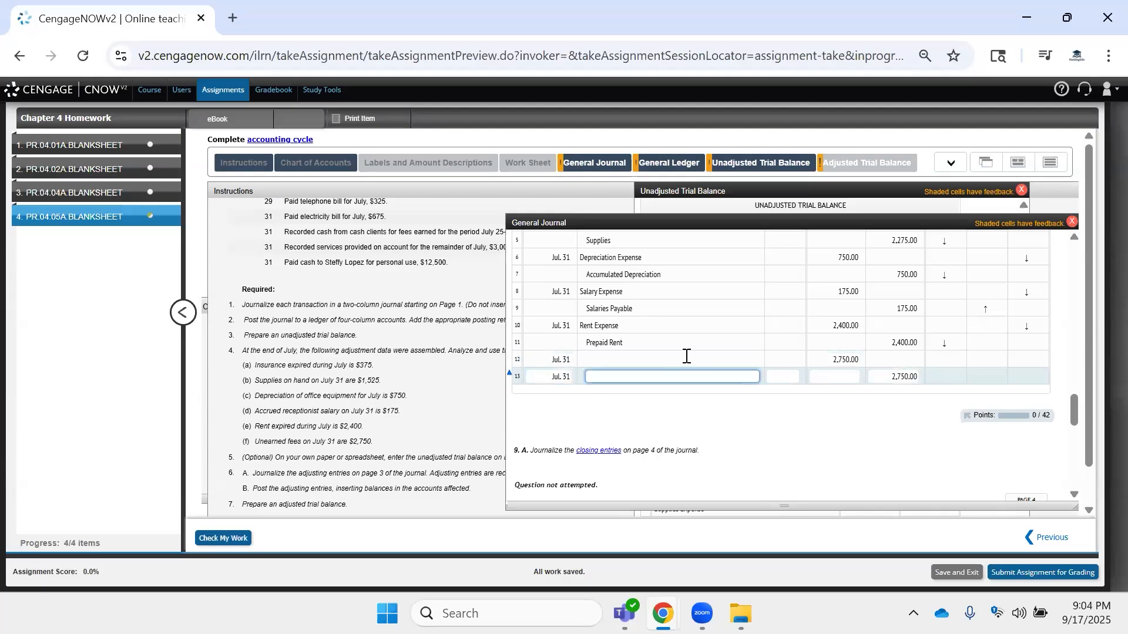
Enter Fees Earned as the credited account on line 13 and Unearned Fees as the debited account on line 12.
click(686, 358)
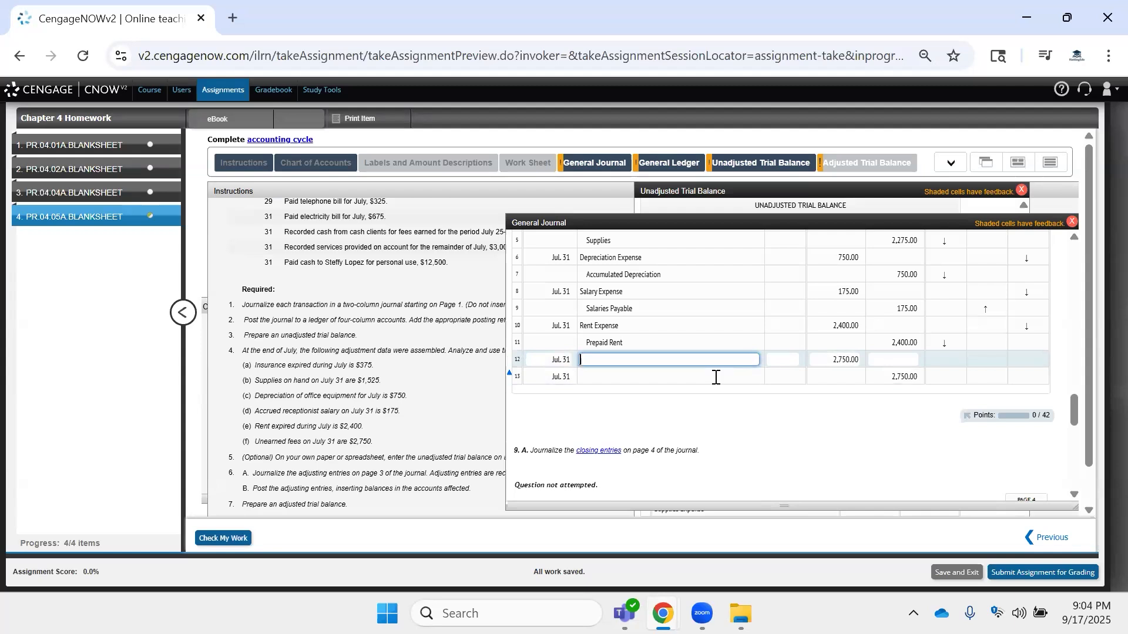
click(715, 377)
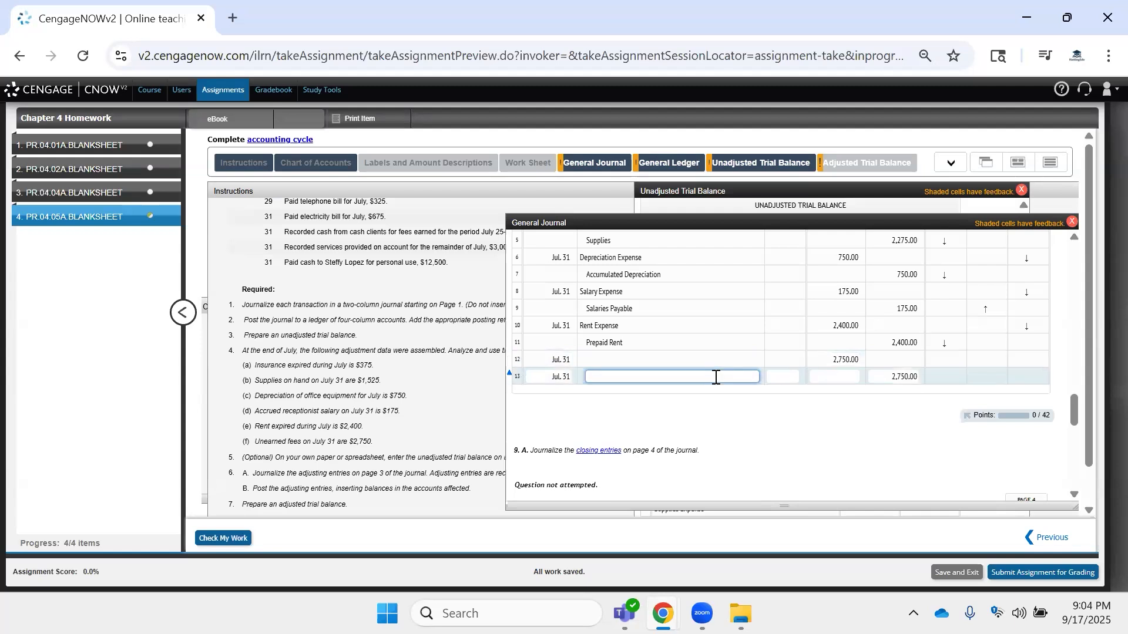
text(Fees Earned)
click(710, 358)
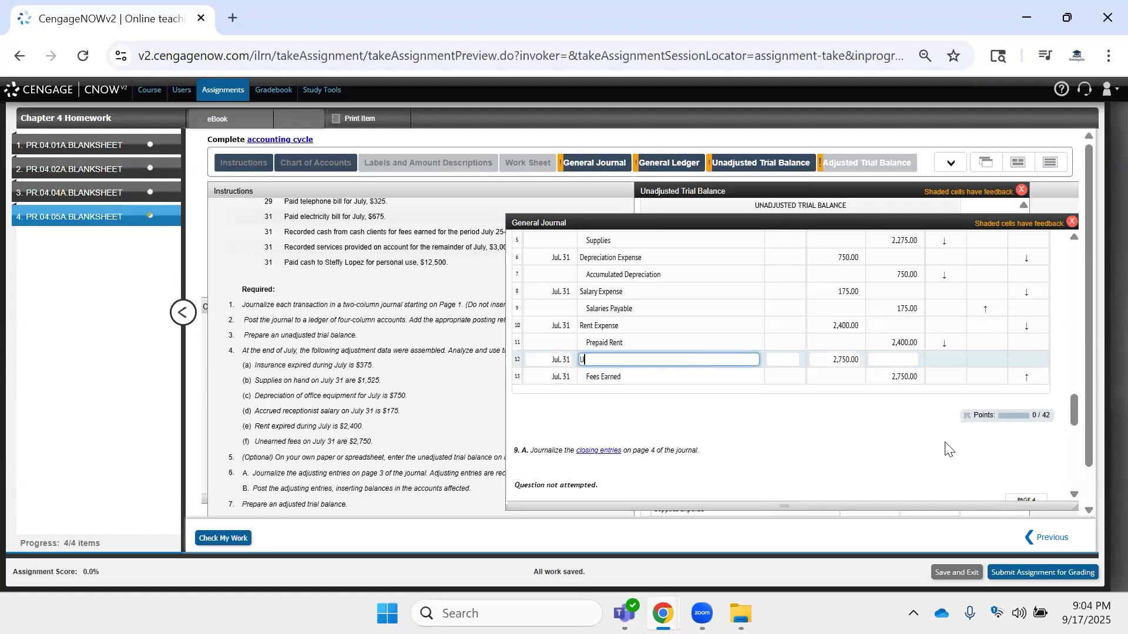
text(Unearned Fees)
key(Tab)
Submit the completed page 3 adjusting entries for a work check.
scroll(682, 406, down, 1)
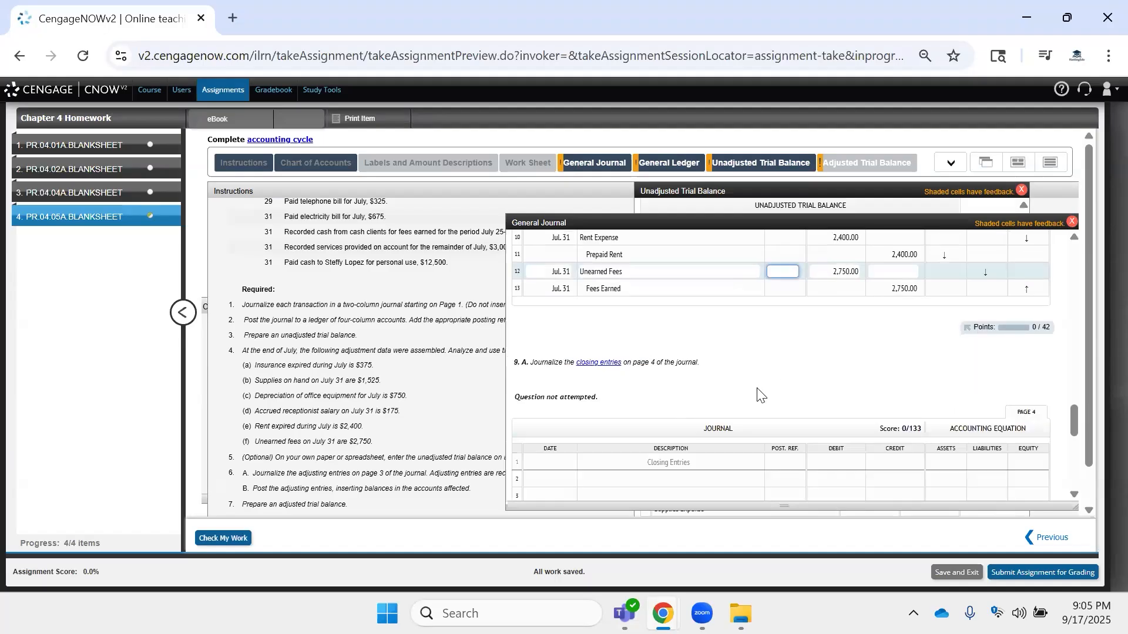
scroll(758, 394, up, 2)
click(224, 538)
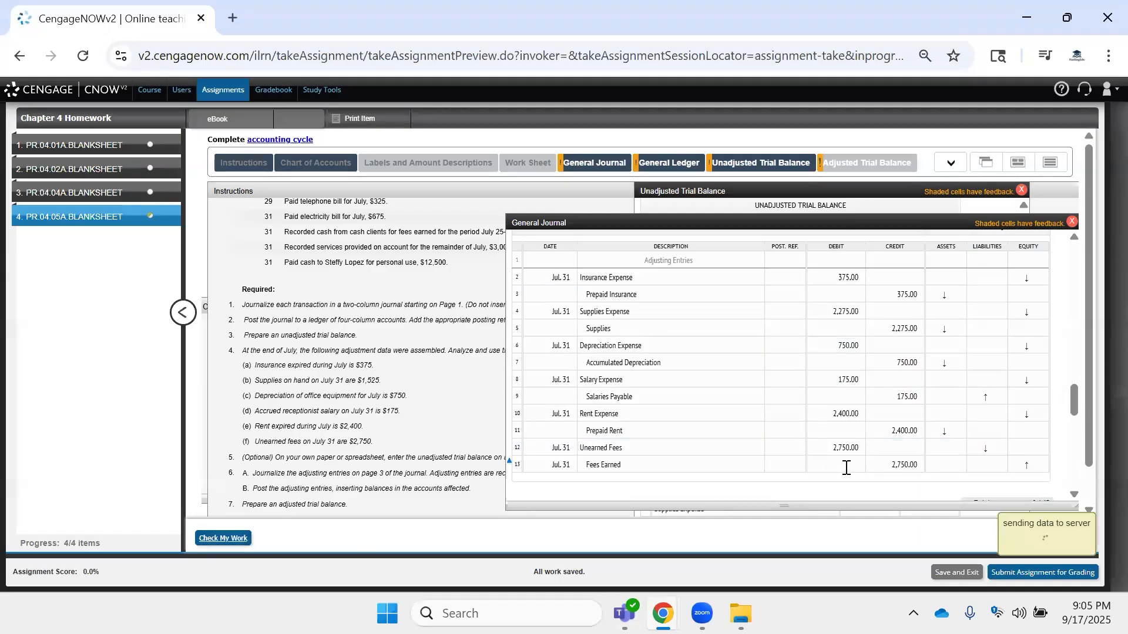
Remove the date from the Fees Earned line 13 and run the work check again.
click(554, 466)
key(BackSpace)
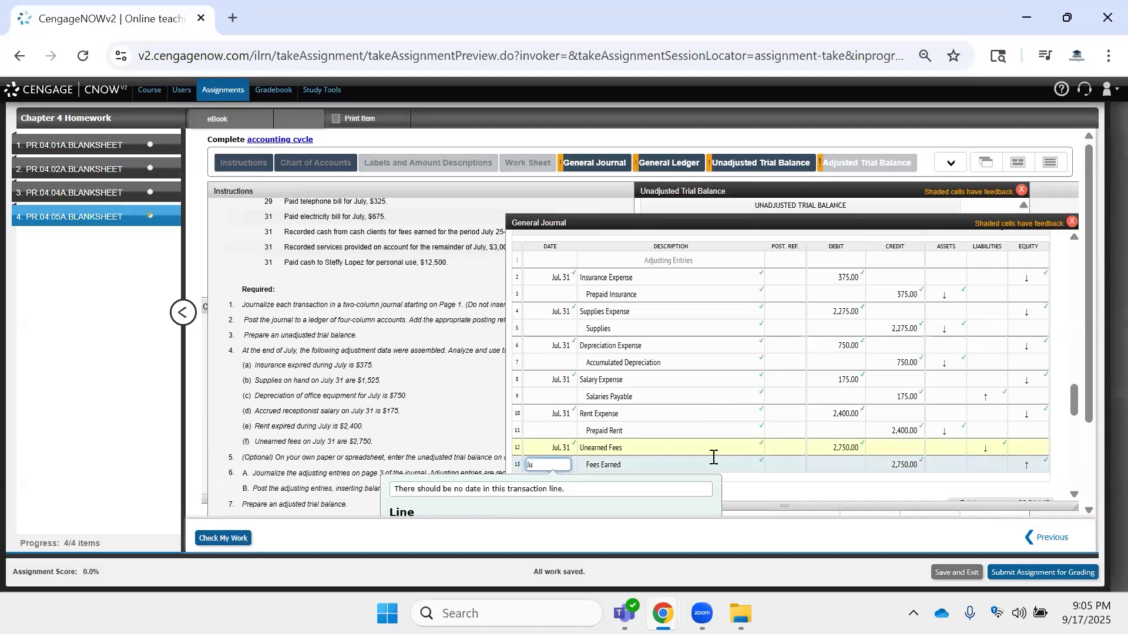
click(662, 448)
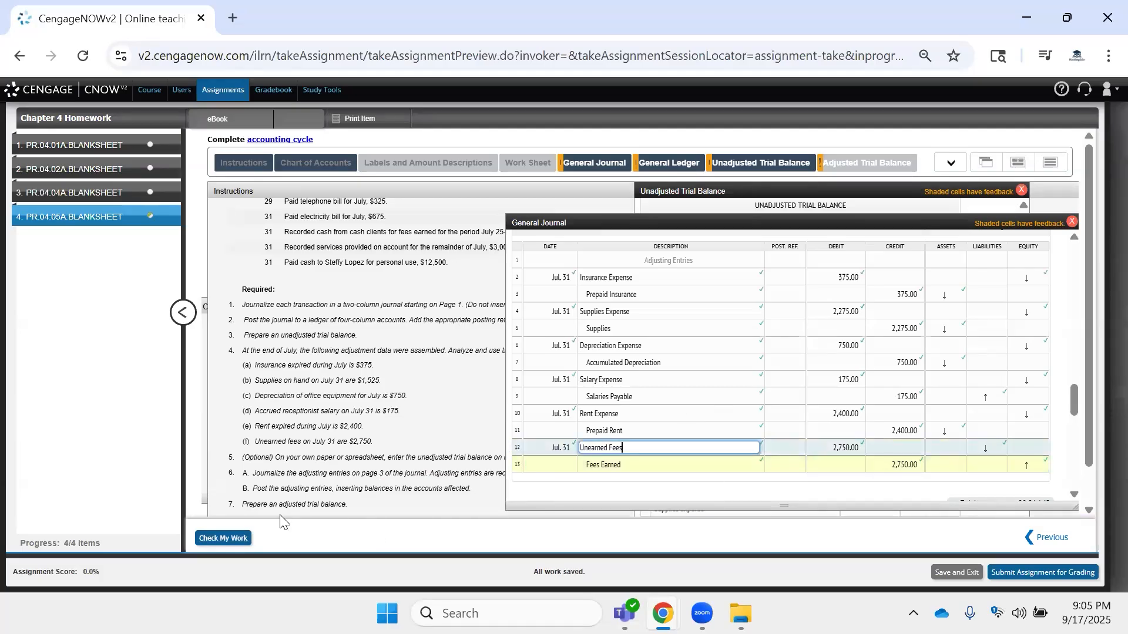
click(241, 537)
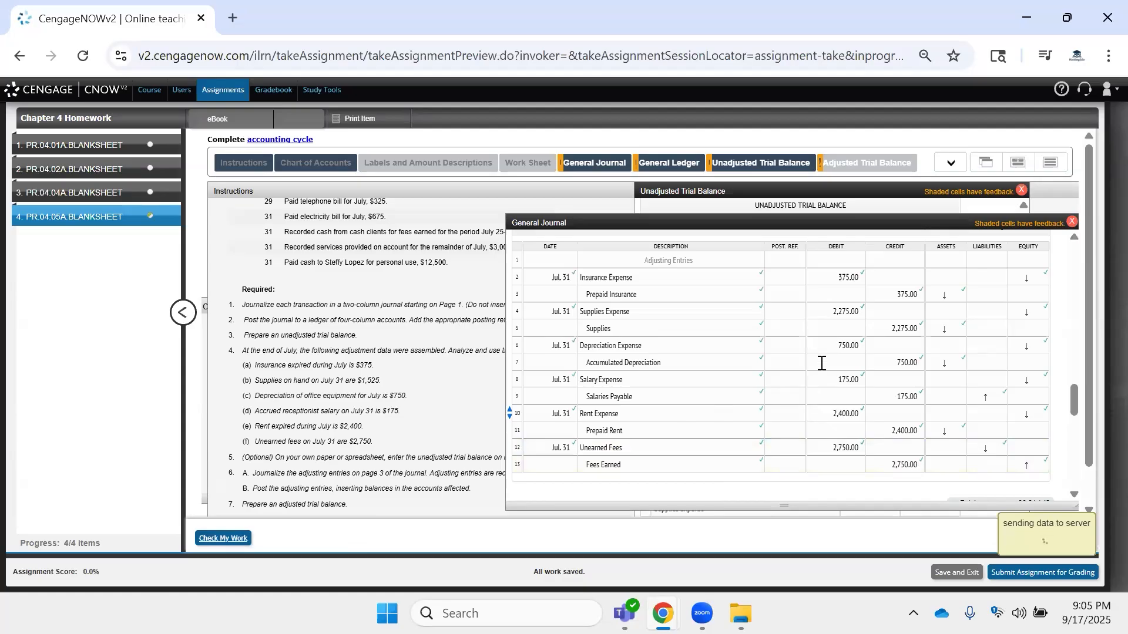
Review the feedback and points for the adjusting entries, and read the remaining requirements in the instructions.
scroll(821, 360, down, 2)
scroll(923, 421, up, 2)
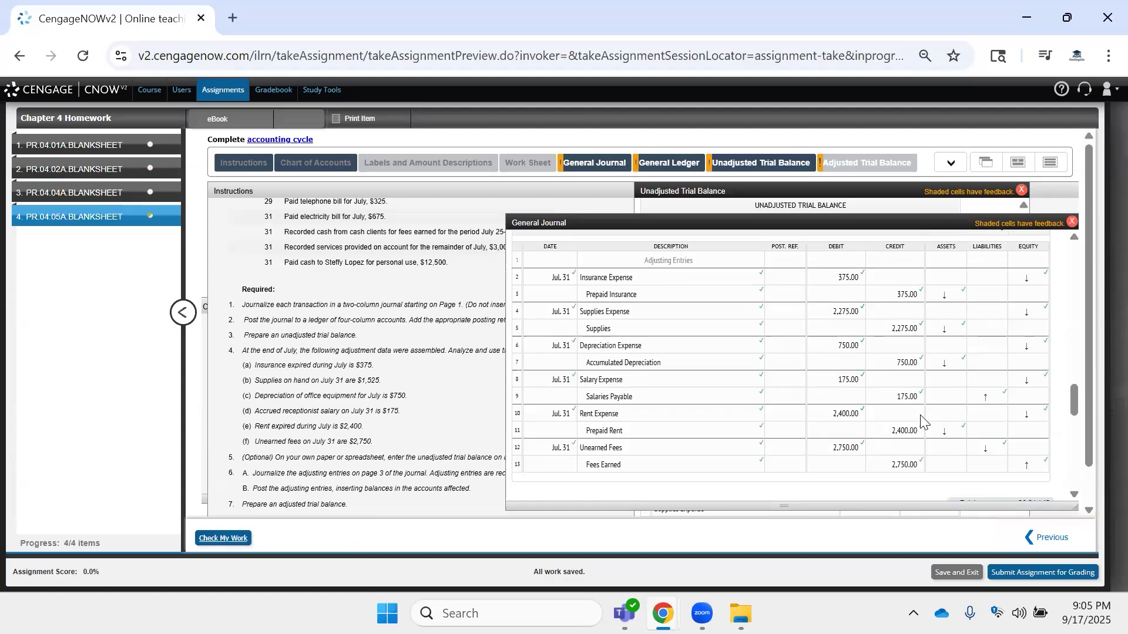
scroll(904, 405, up, 1)
scroll(1030, 465, down, 1)
scroll(1031, 465, down, 1)
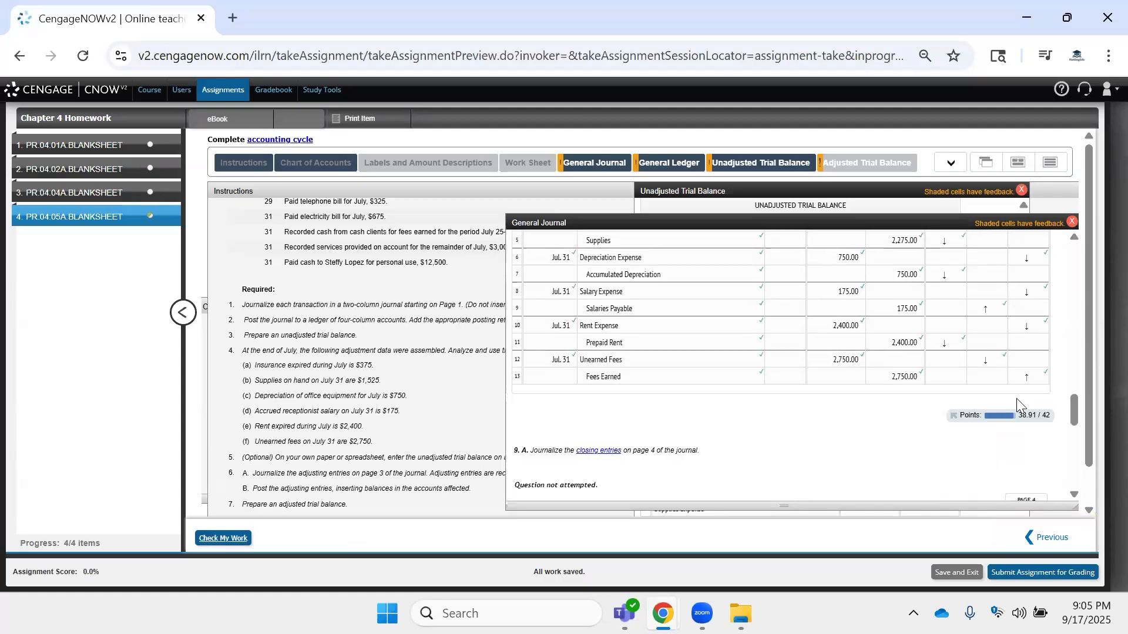
scroll(796, 360, up, 1)
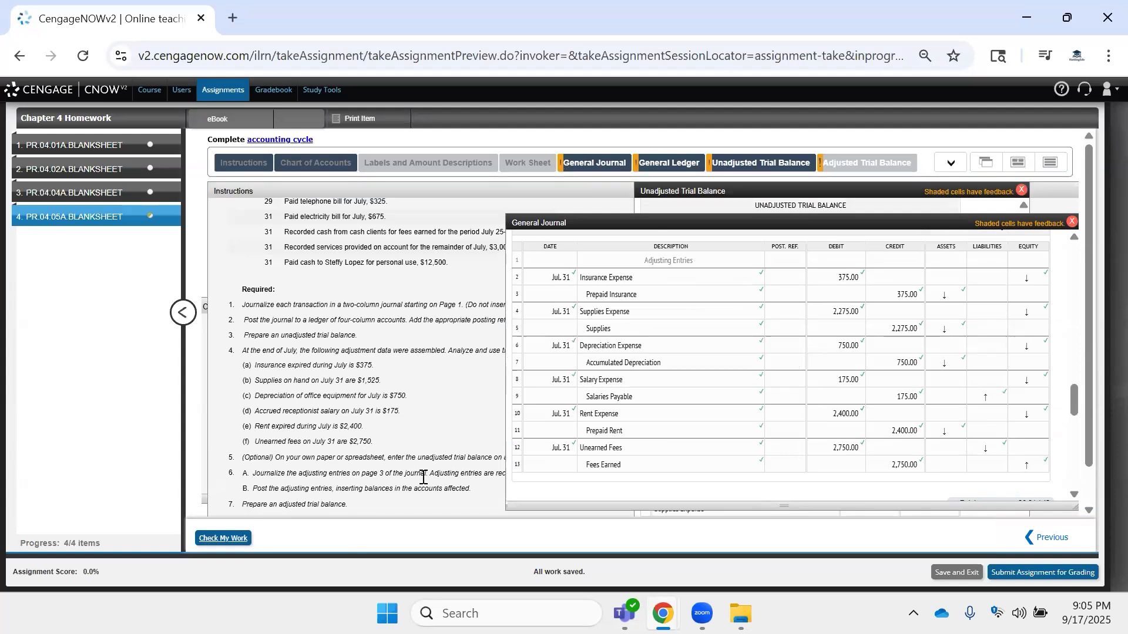
scroll(423, 477, down, 1)
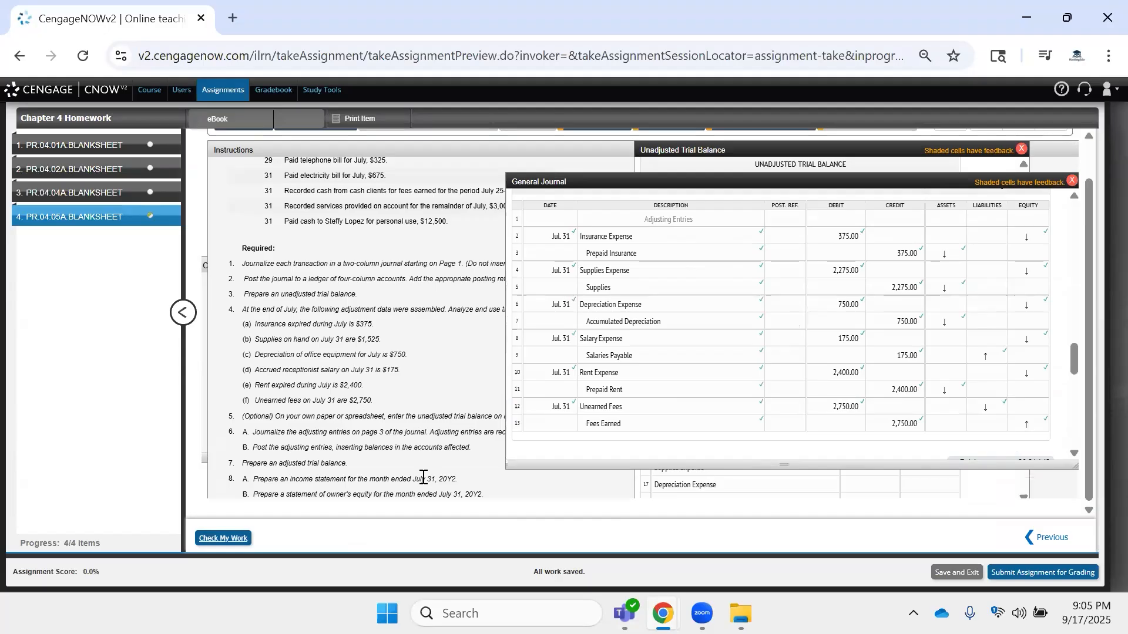
scroll(423, 477, up, 2)
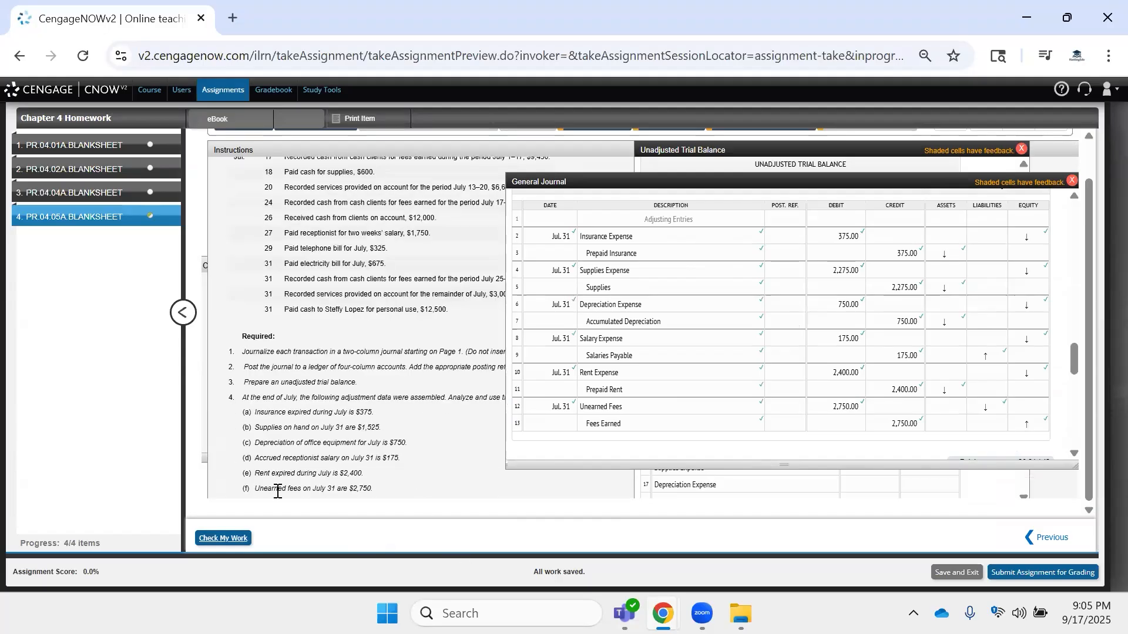
scroll(320, 320, up, 1)
Open the General Ledger and narrow its window so the General Journal's debit and credit amounts show beside it.
mouse_move(619, 174)
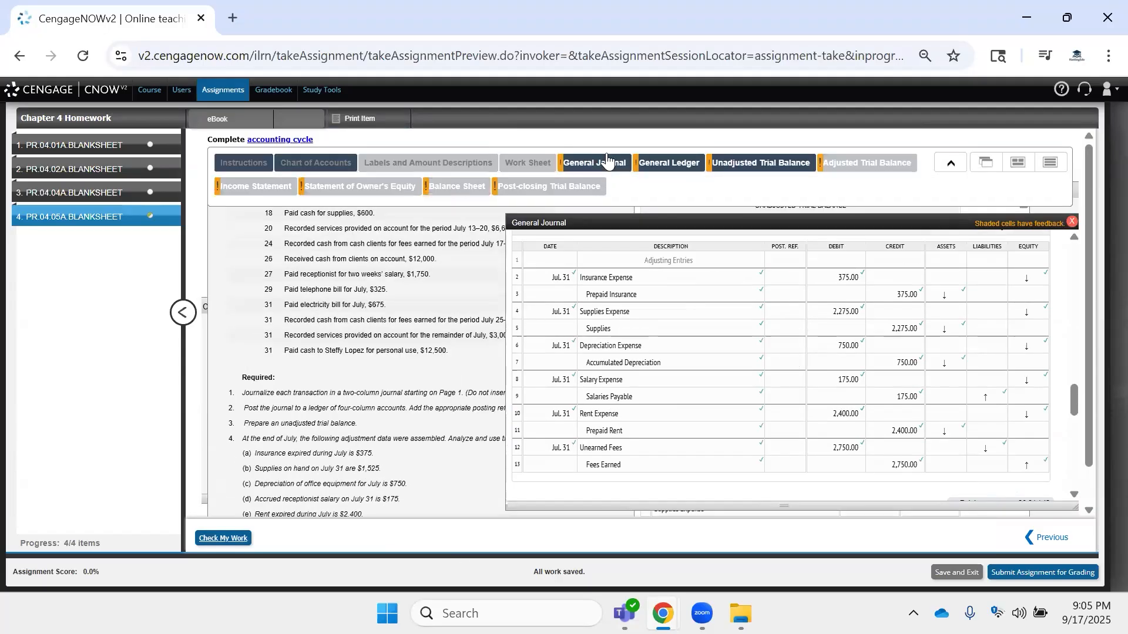
click(669, 163)
scroll(506, 323, up, 10)
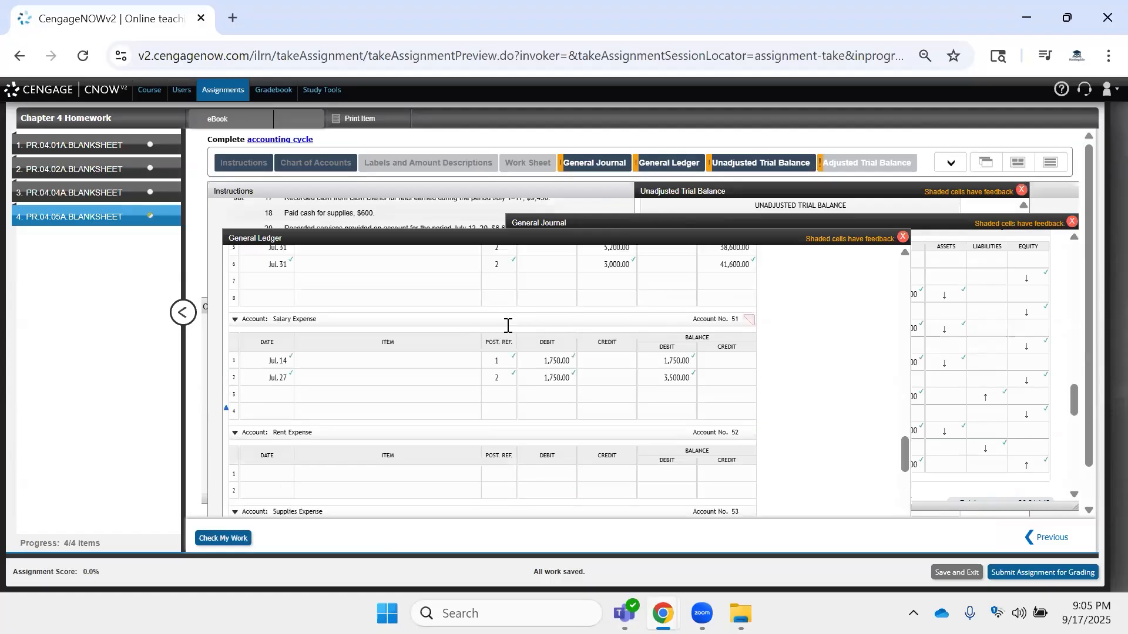
scroll(507, 326, up, 10)
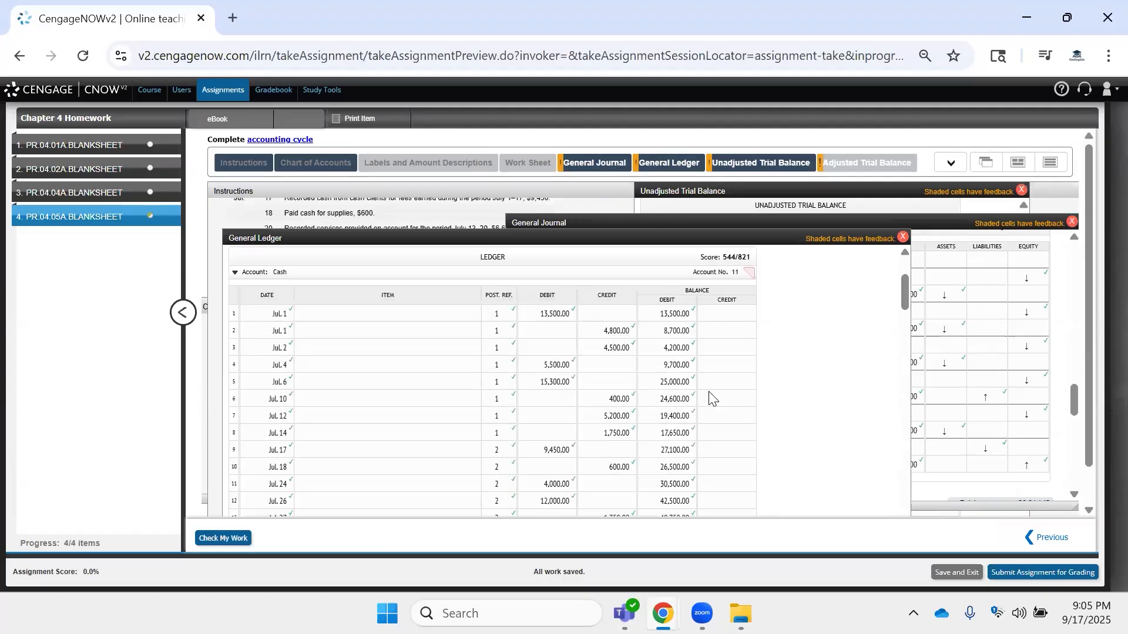
scroll(682, 337, down, 8)
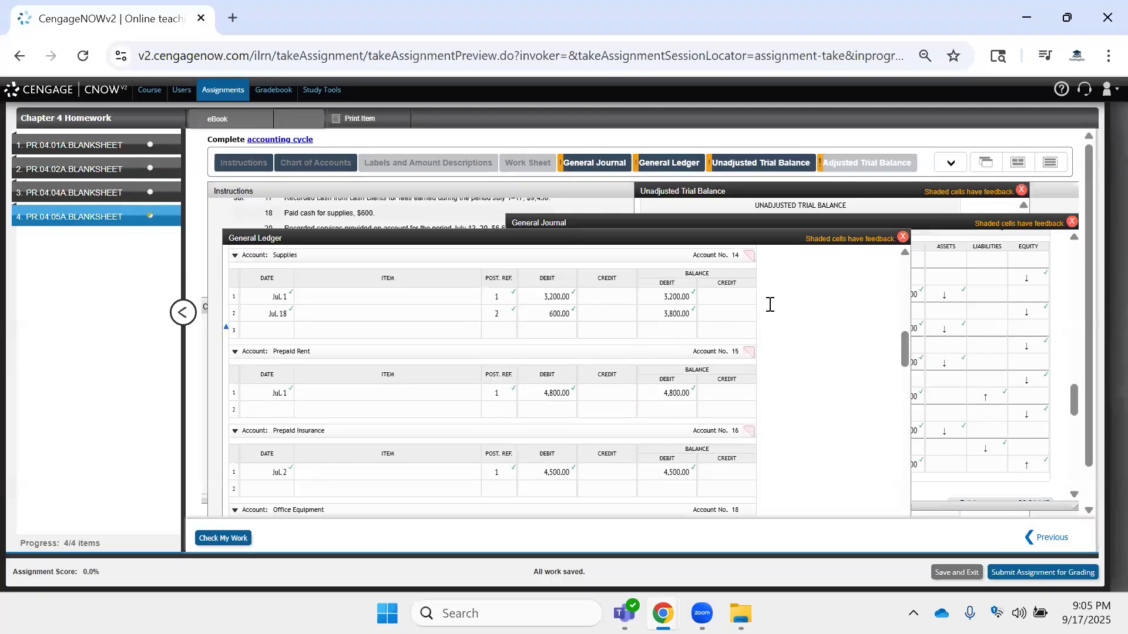
drag(910, 345, 768, 321)
scroll(611, 332, up, 2)
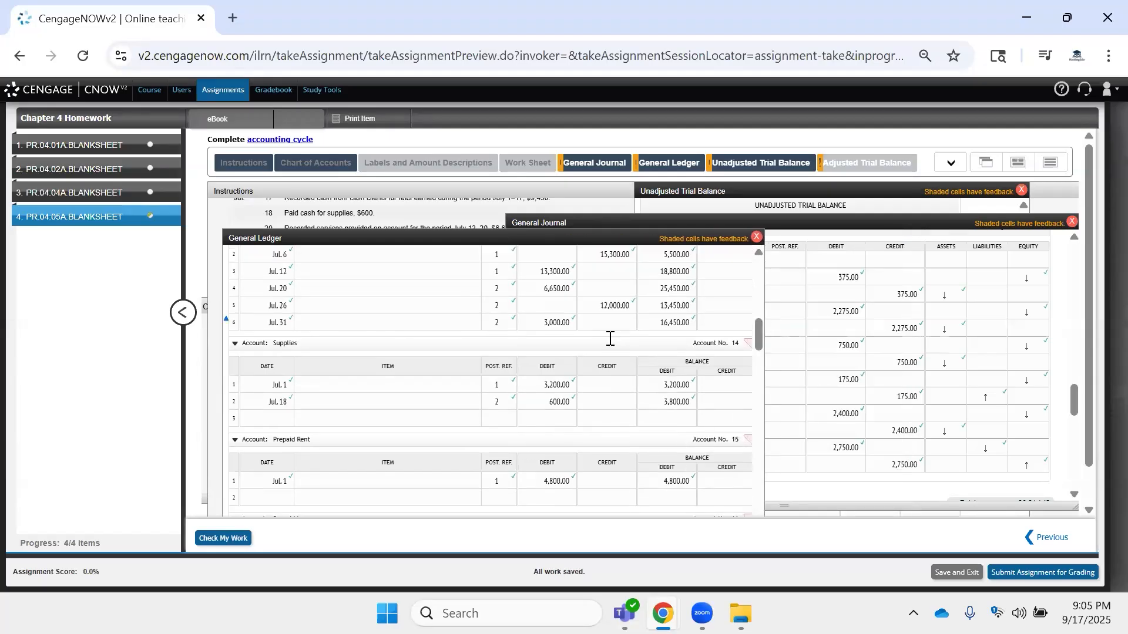
Enter Jul. 31 as the date on line 2 of the Prepaid Insurance ledger account.
click(856, 217)
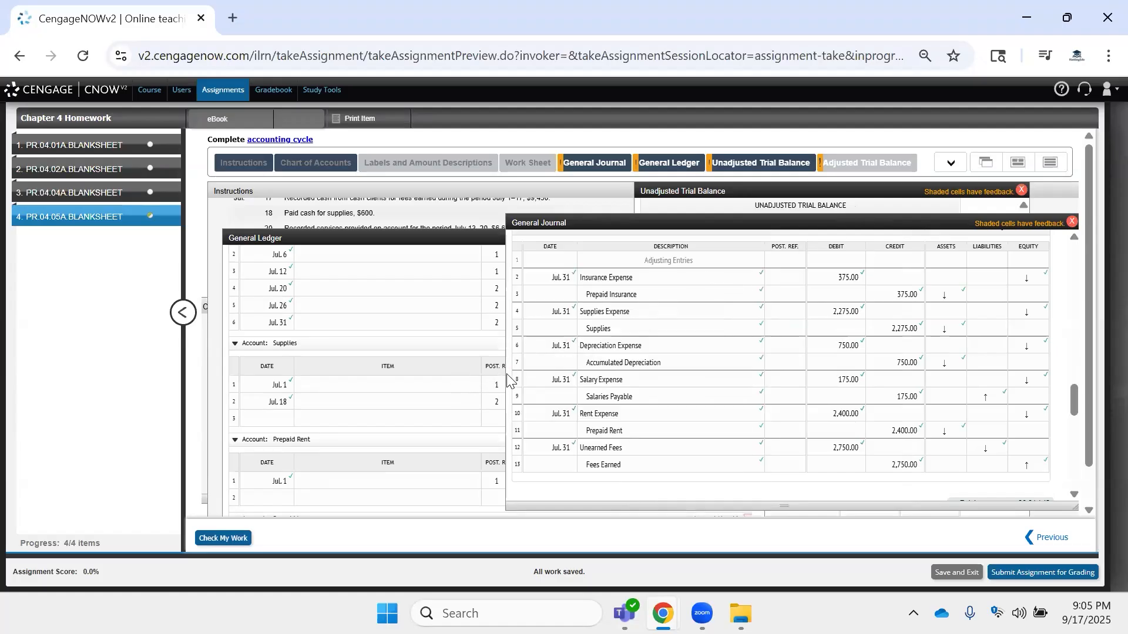
scroll(366, 429, down, 1)
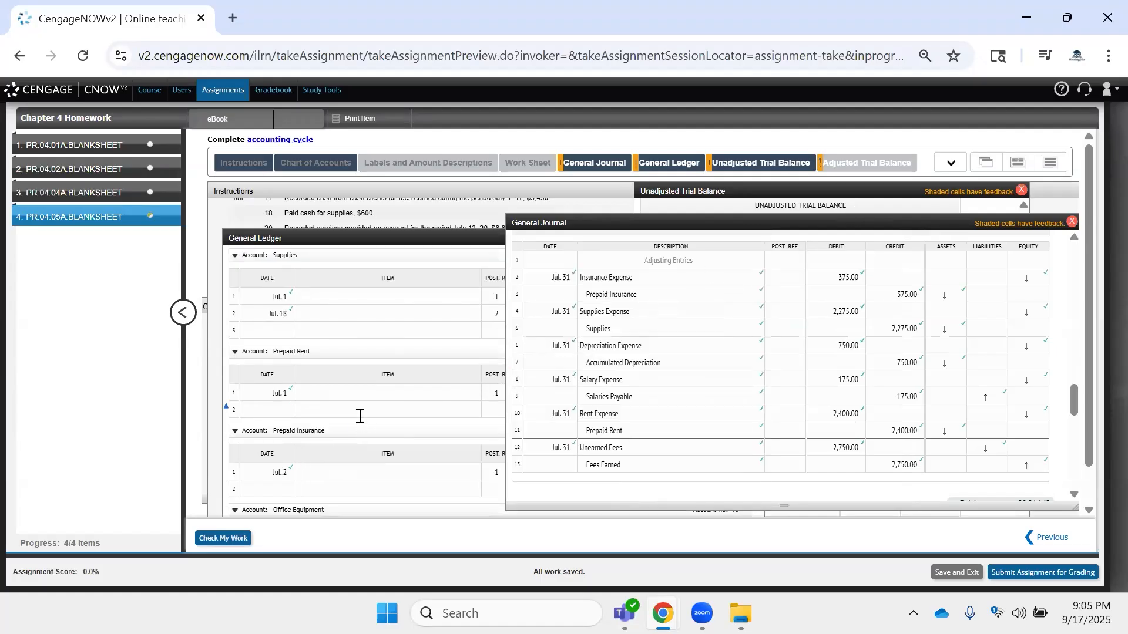
scroll(353, 419, down, 1)
click(278, 401)
text(Jul. 31)
key(Tab)
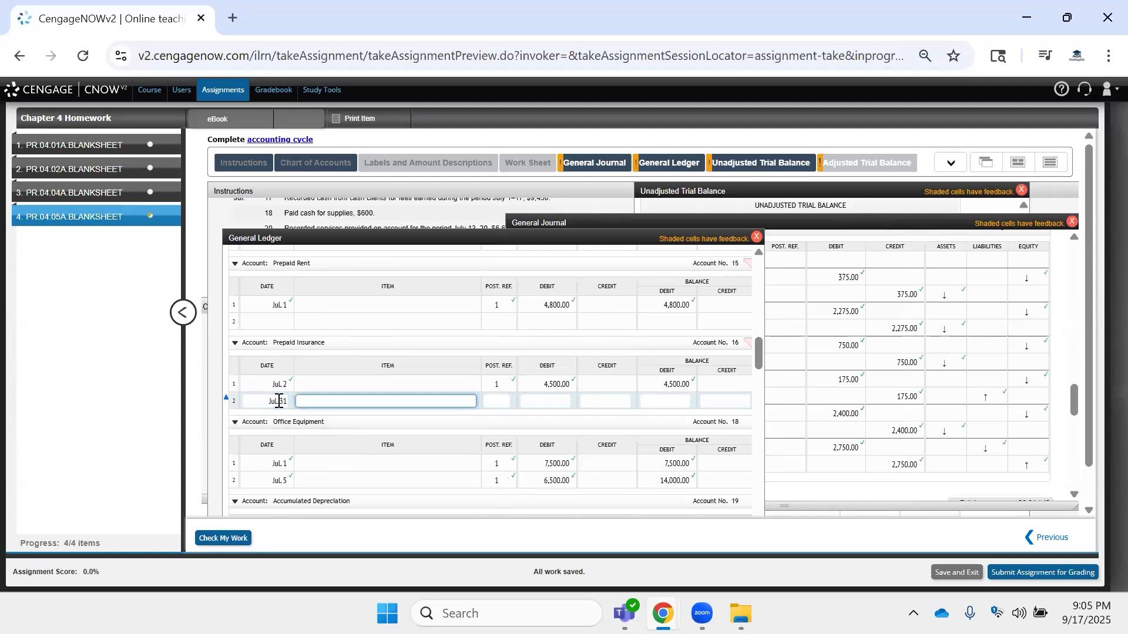
Enter a 375.00 credit and posting reference 3 on the Jul. 31 line of the Prepaid Insurance ledger account.
scroll(1015, 423, up, 2)
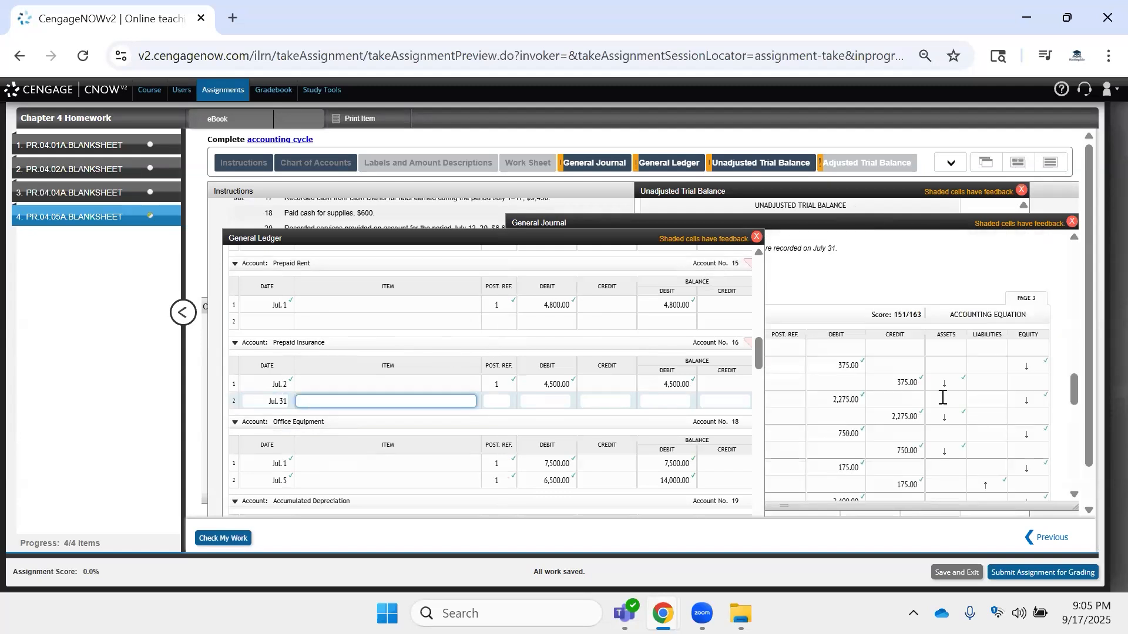
click(618, 401)
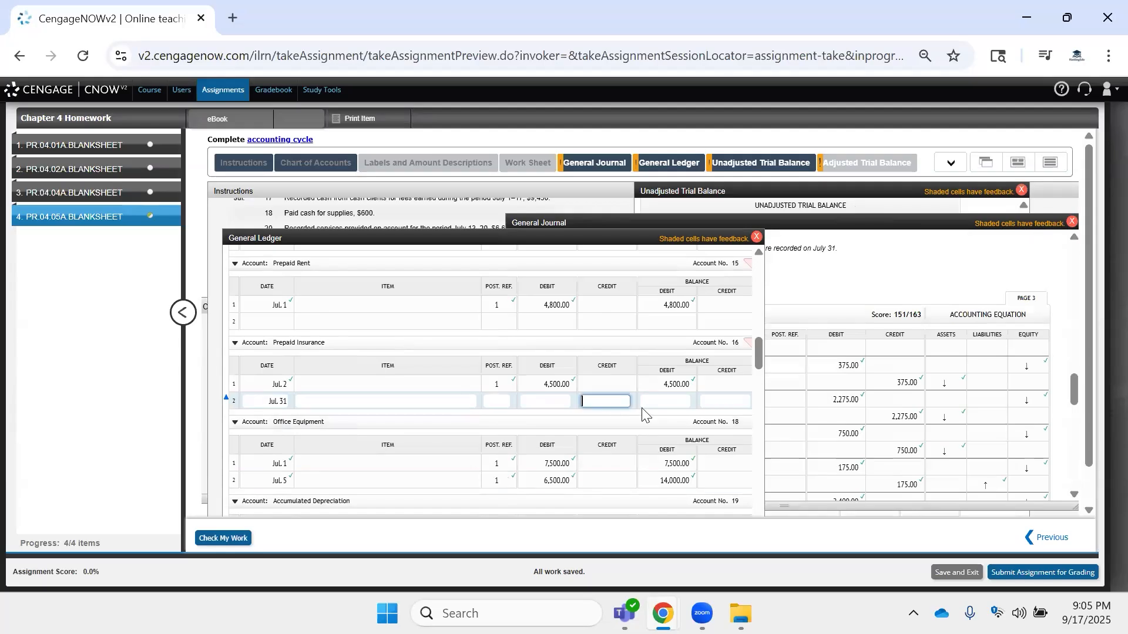
text(3)
text(76)
text(5)
key(Tab)
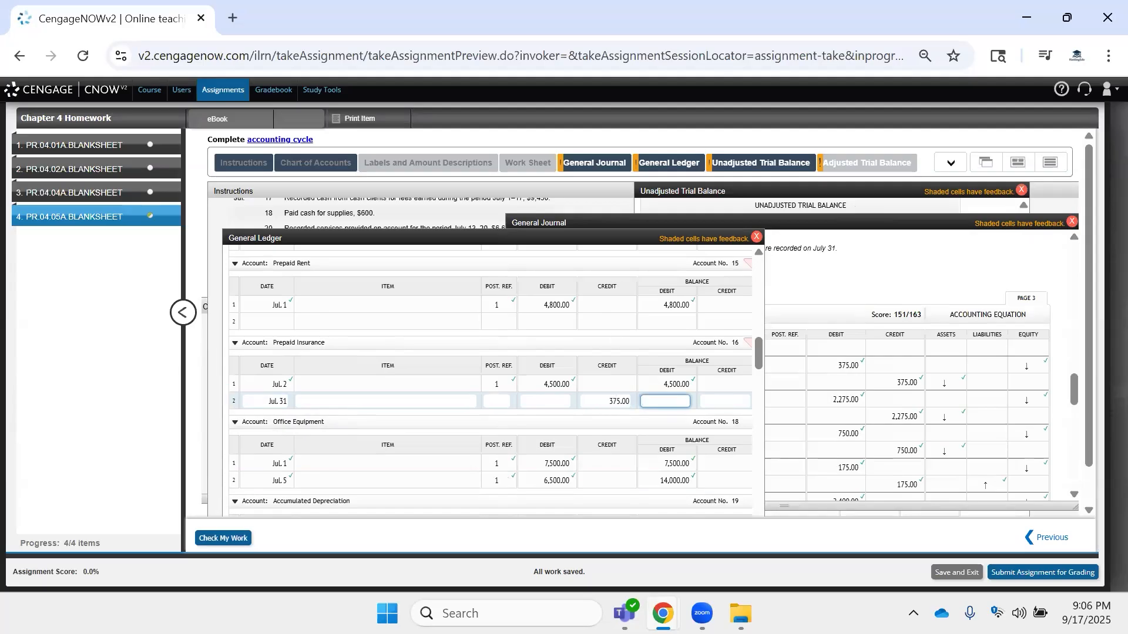
click(502, 405)
text(3)
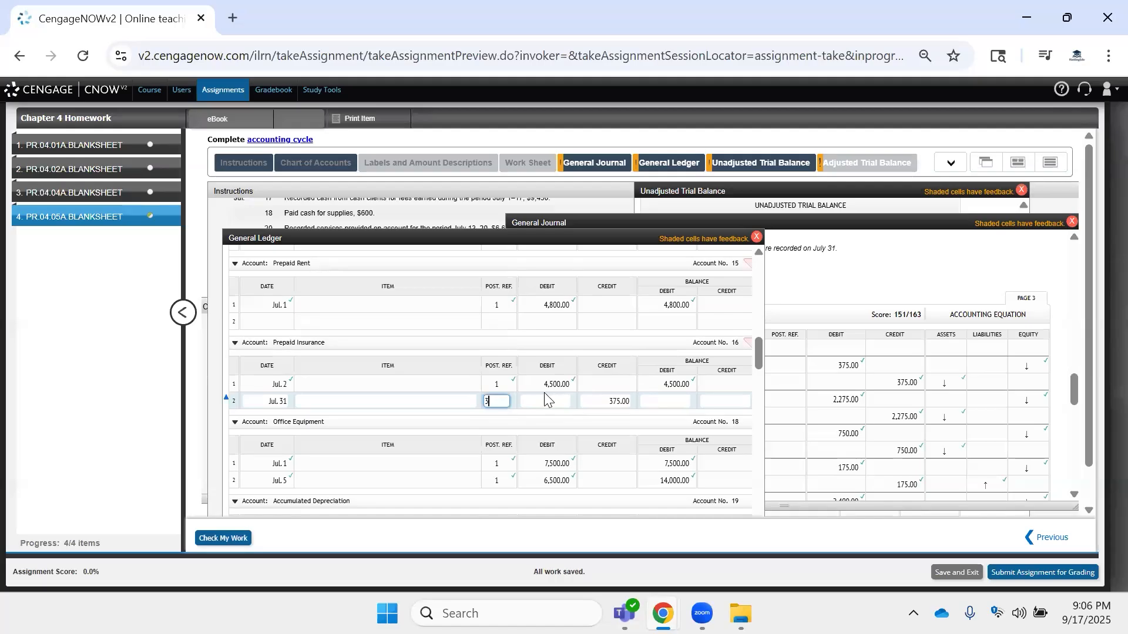
Enter posting reference 16 for Prepaid Insurance on line 3 of the page 3 journal.
click(839, 463)
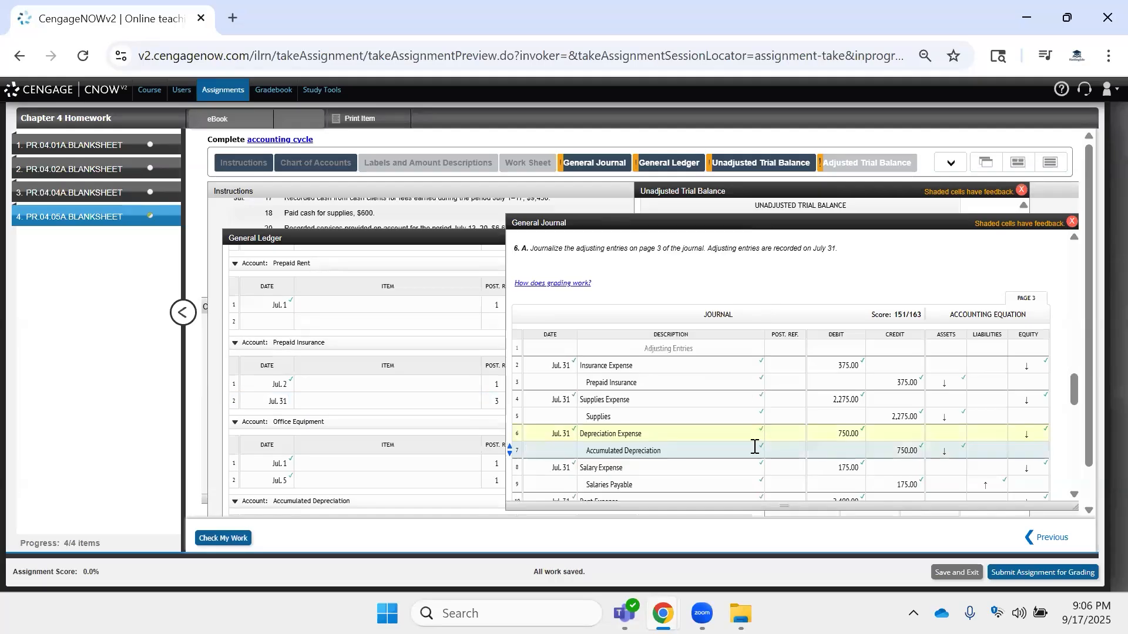
click(778, 382)
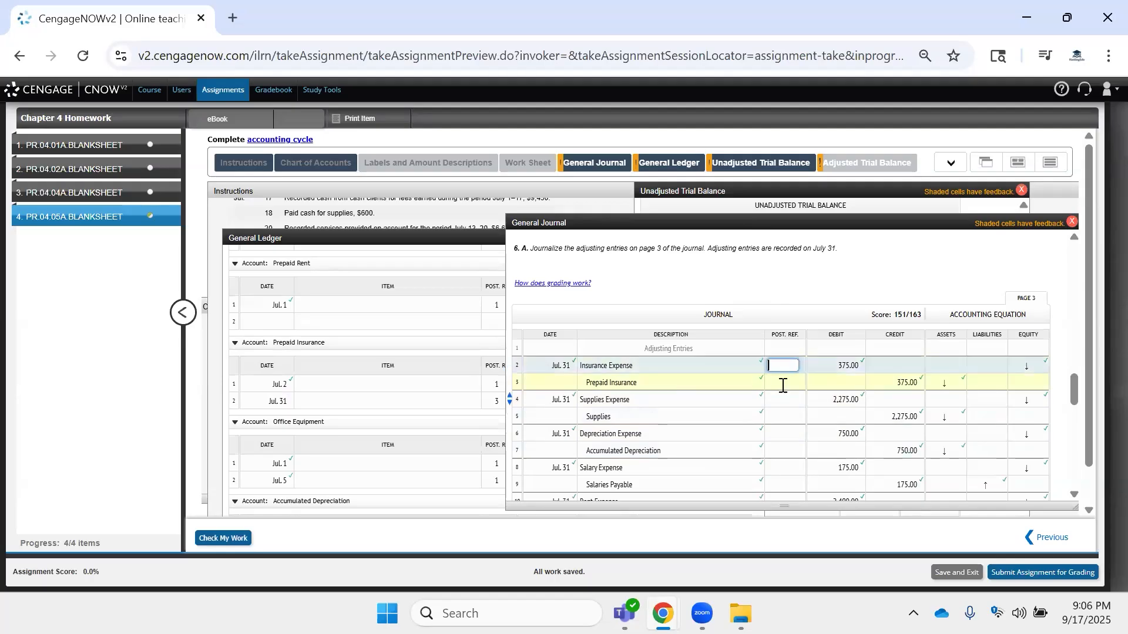
text(16)
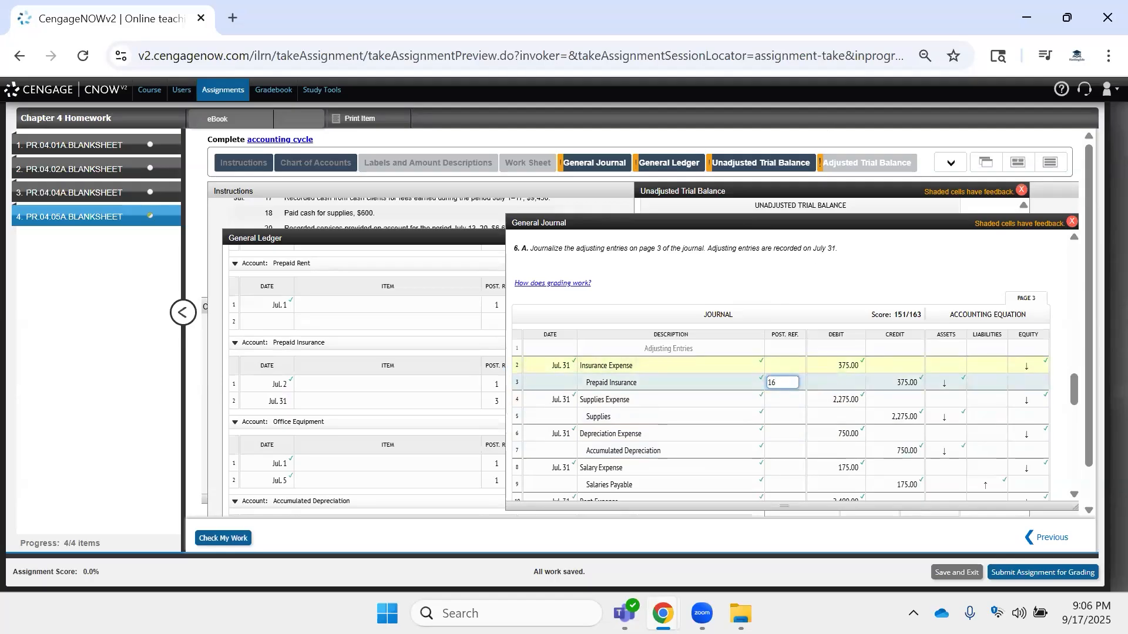
key(Return)
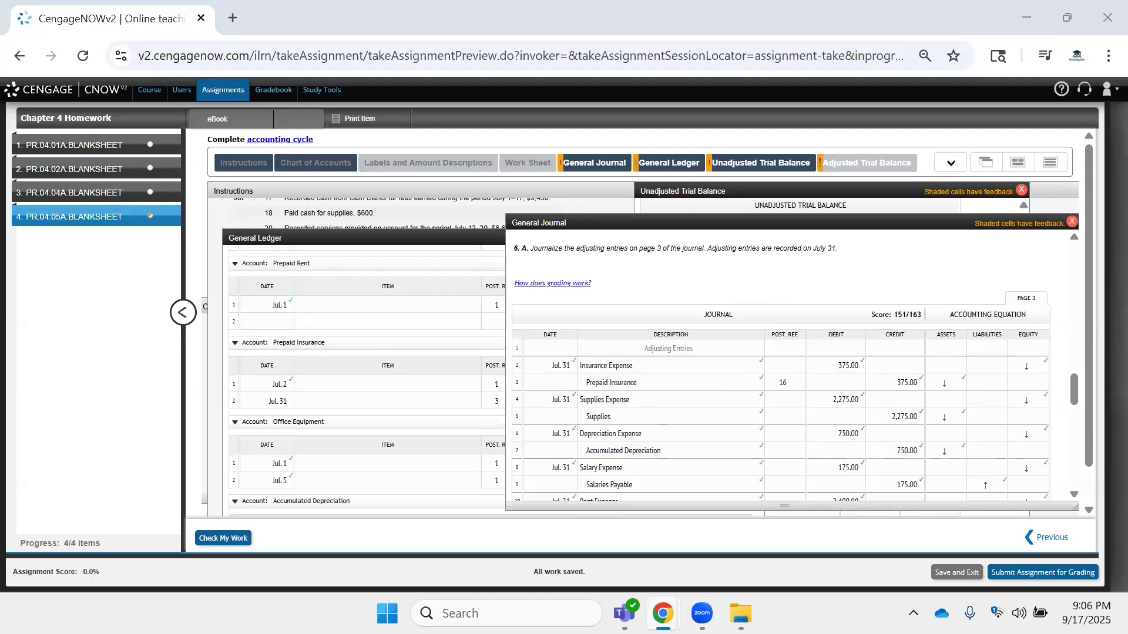
Reduce the page zoom and arrange the General Ledger and General Journal side by side, with the ledger wide enough to show both balance columns.
click(476, 372)
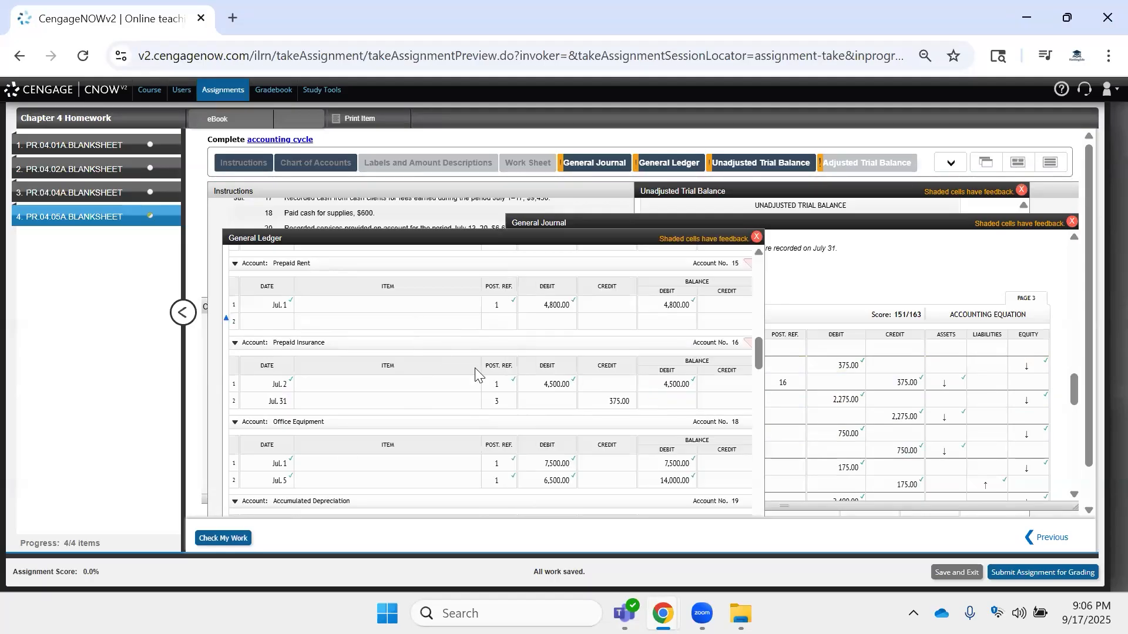
click(679, 400)
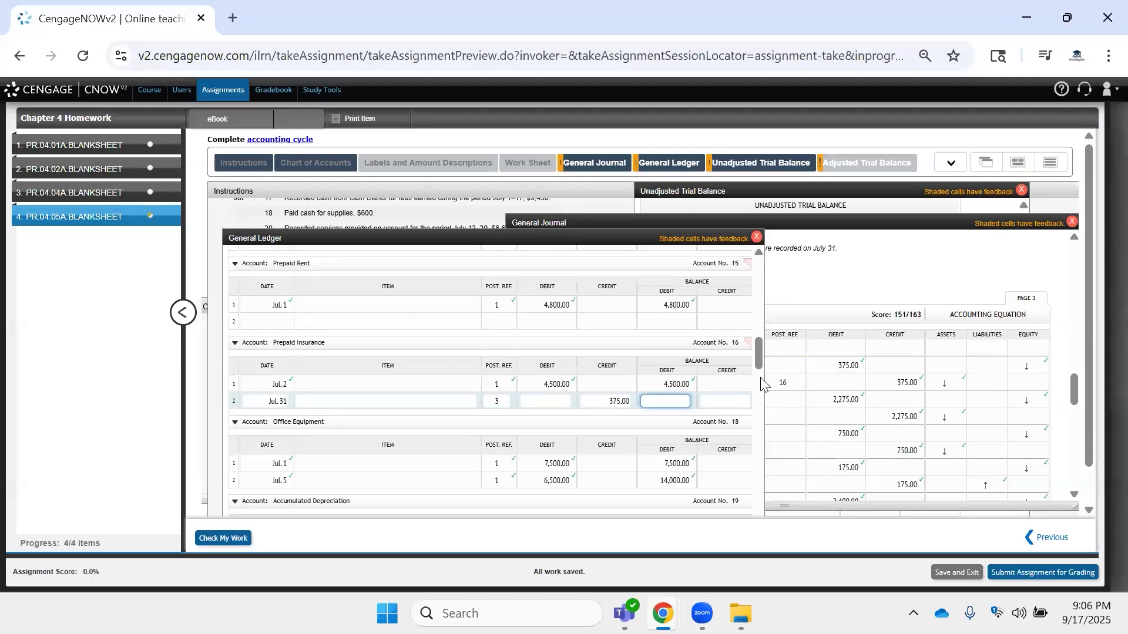
drag(762, 383, 722, 377)
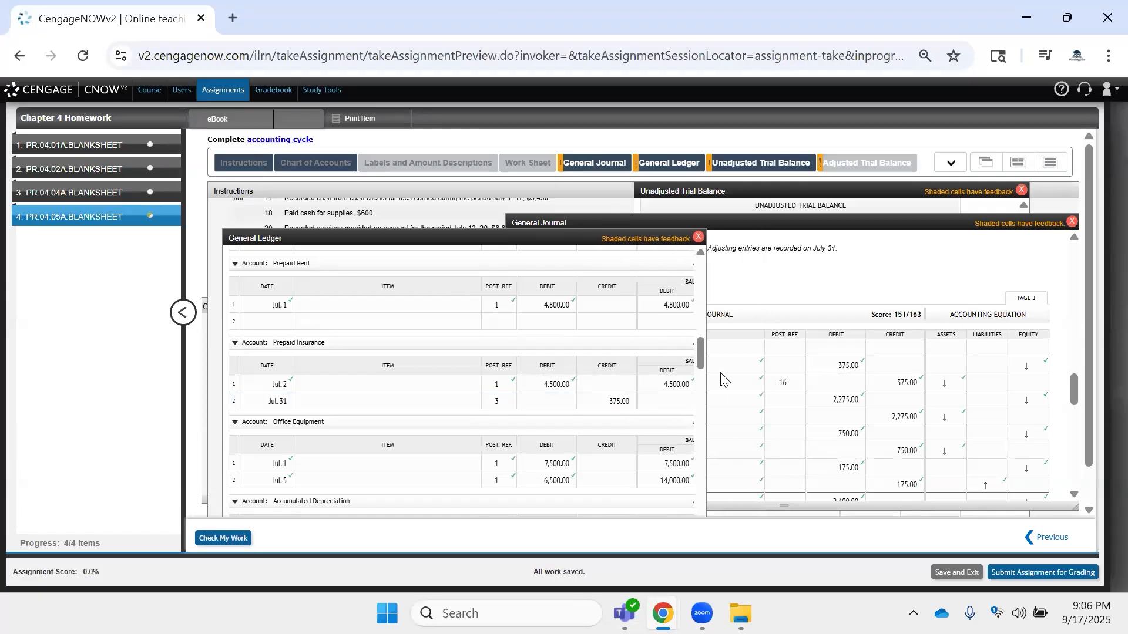
click(721, 377)
click(448, 304)
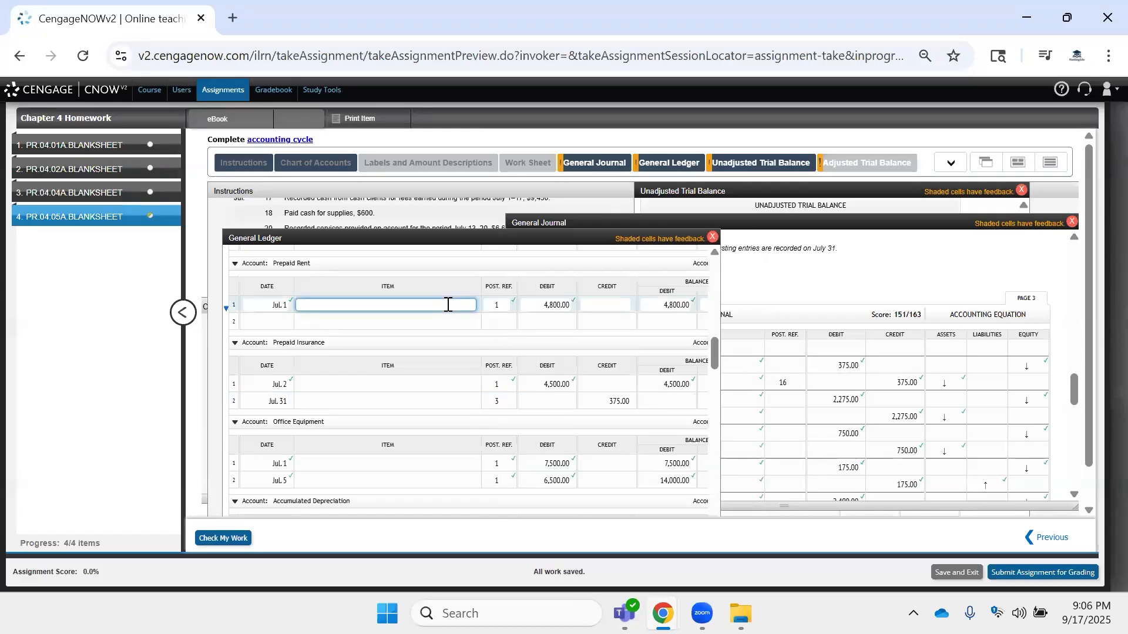
key(ctrl+minus)
key(ctrl+minus)
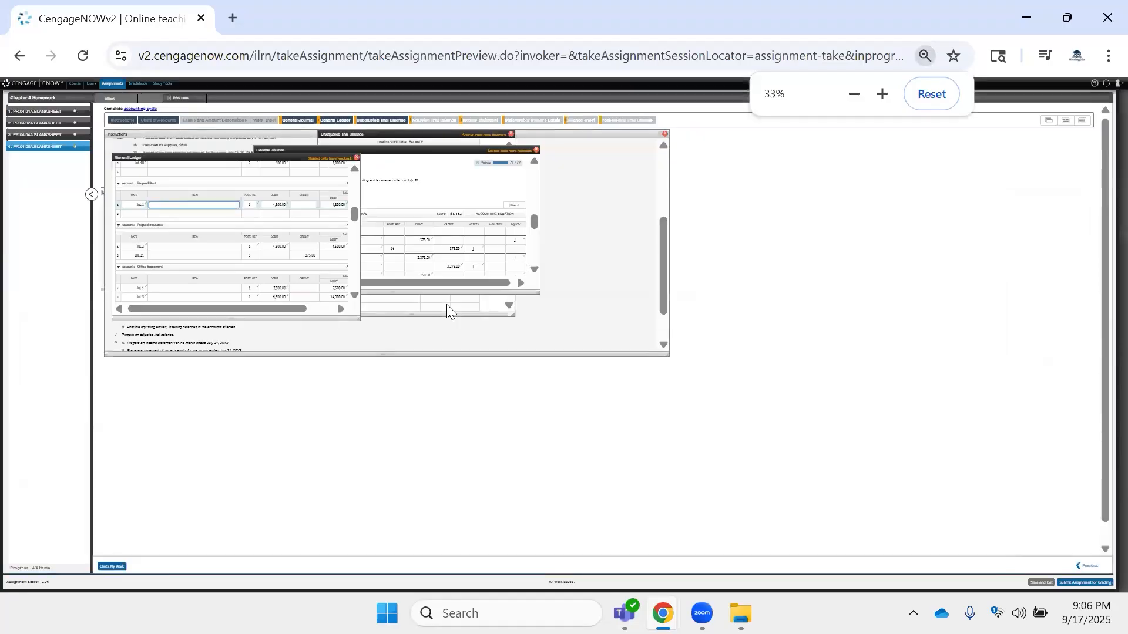
key(ctrl+plus)
drag(409, 186, 651, 181)
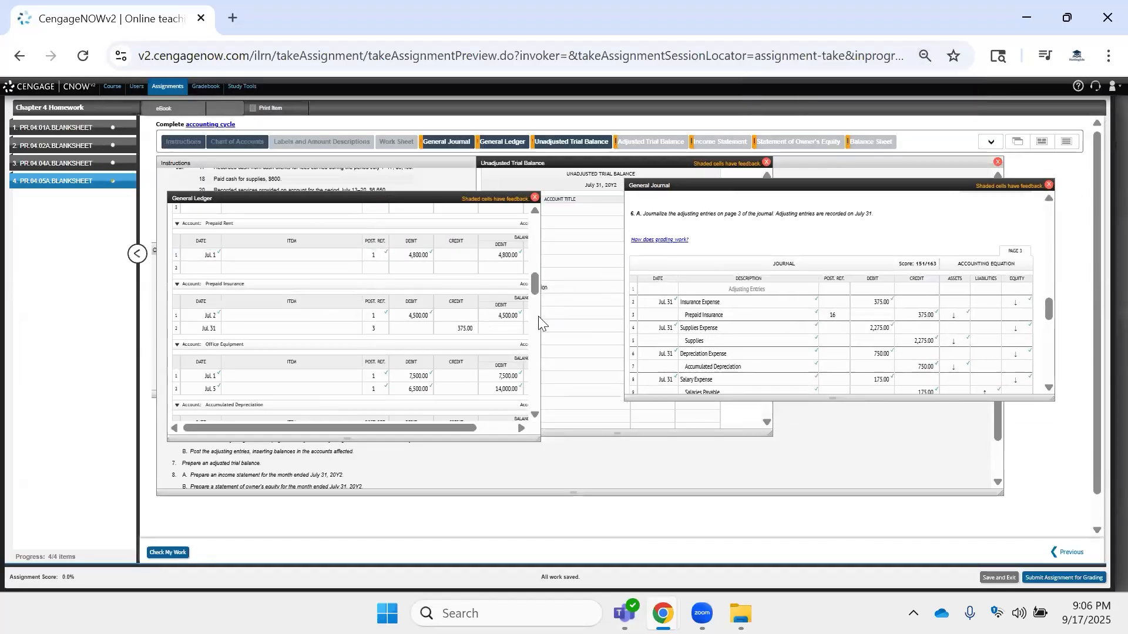
scroll(539, 315, down, 3)
drag(539, 316, 603, 311)
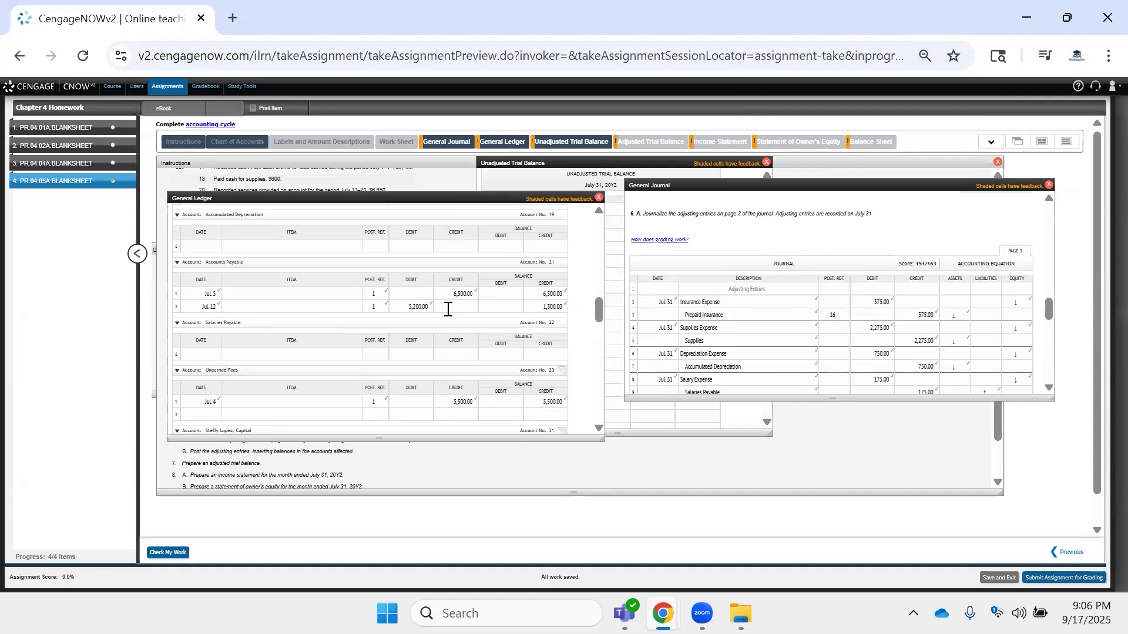
Enter a debit balance of 4,125 on the Jul. 31 line of the Prepaid Insurance ledger account.
click(500, 305)
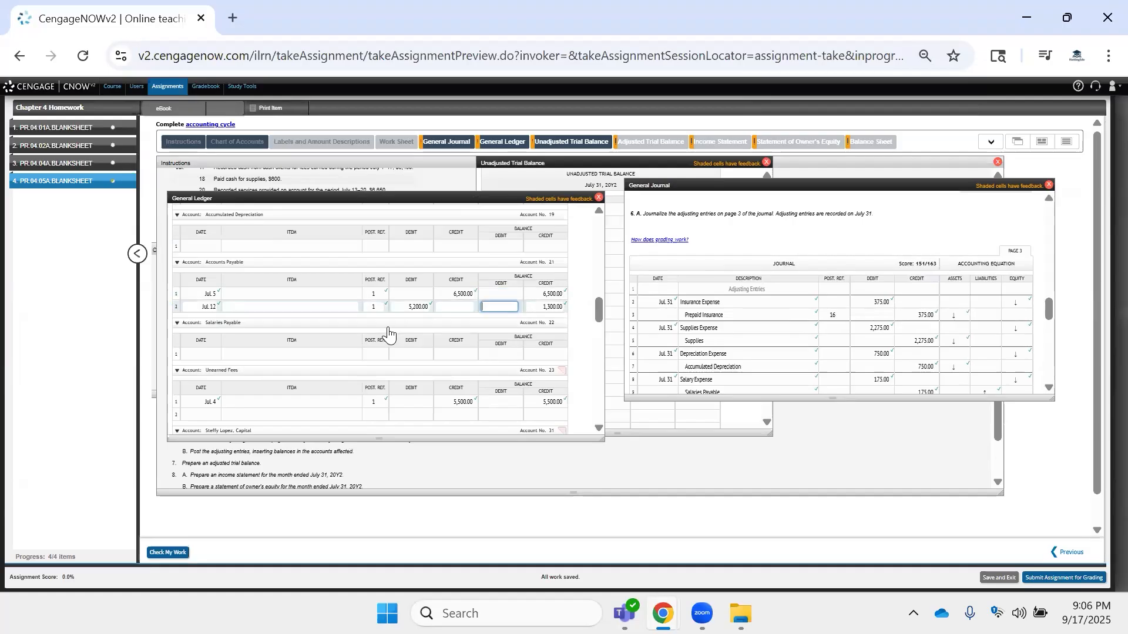
scroll(309, 310, up, 3)
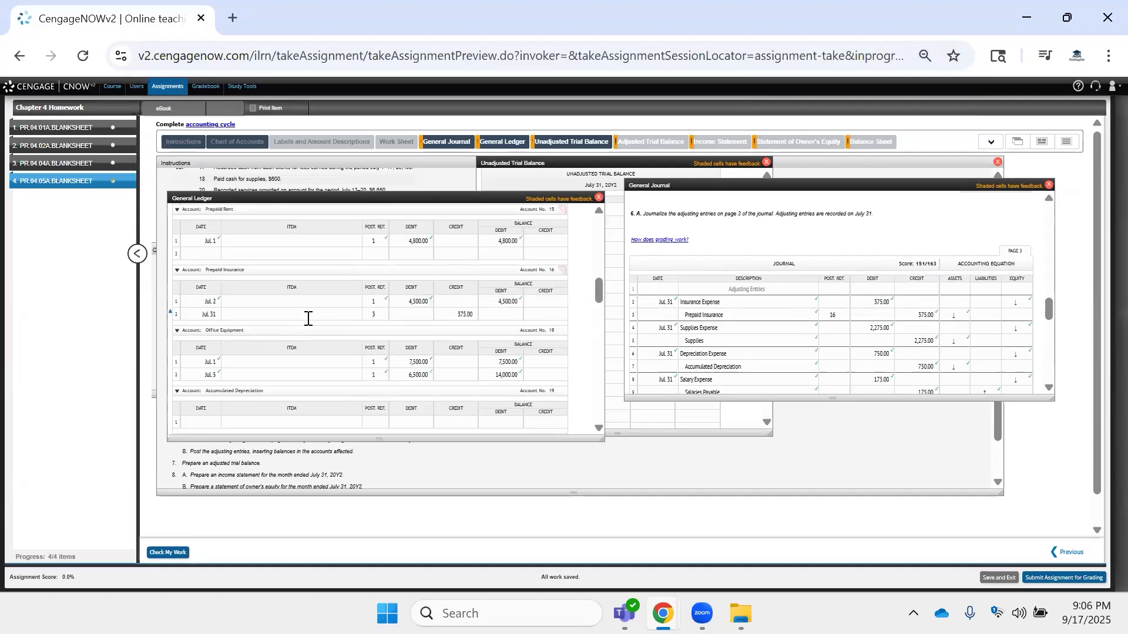
scroll(308, 318, up, 2)
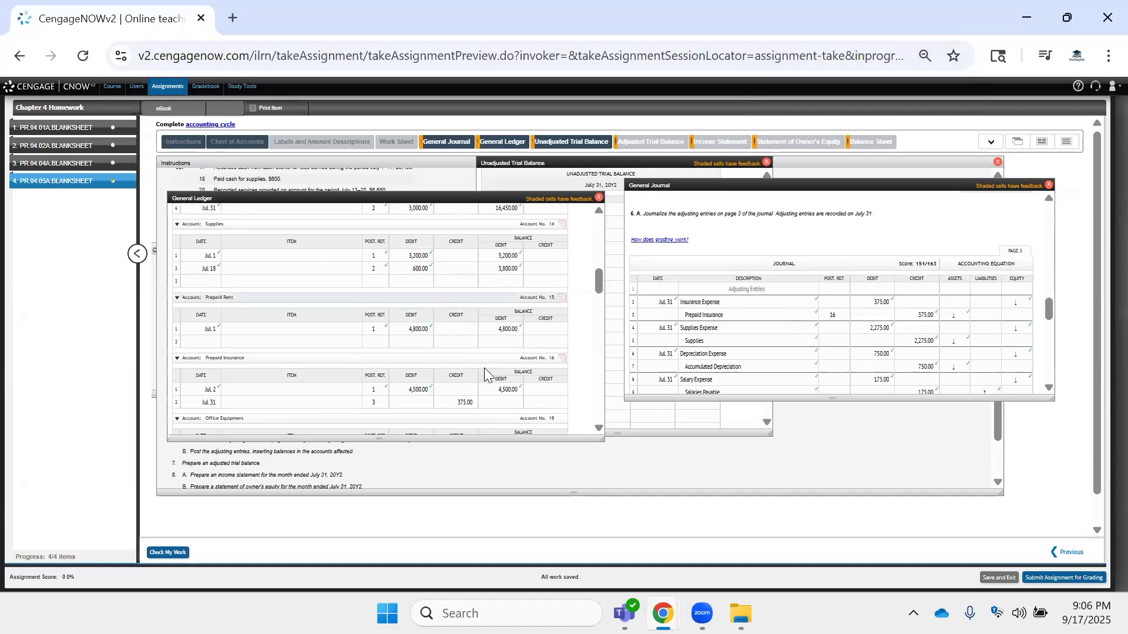
click(504, 402)
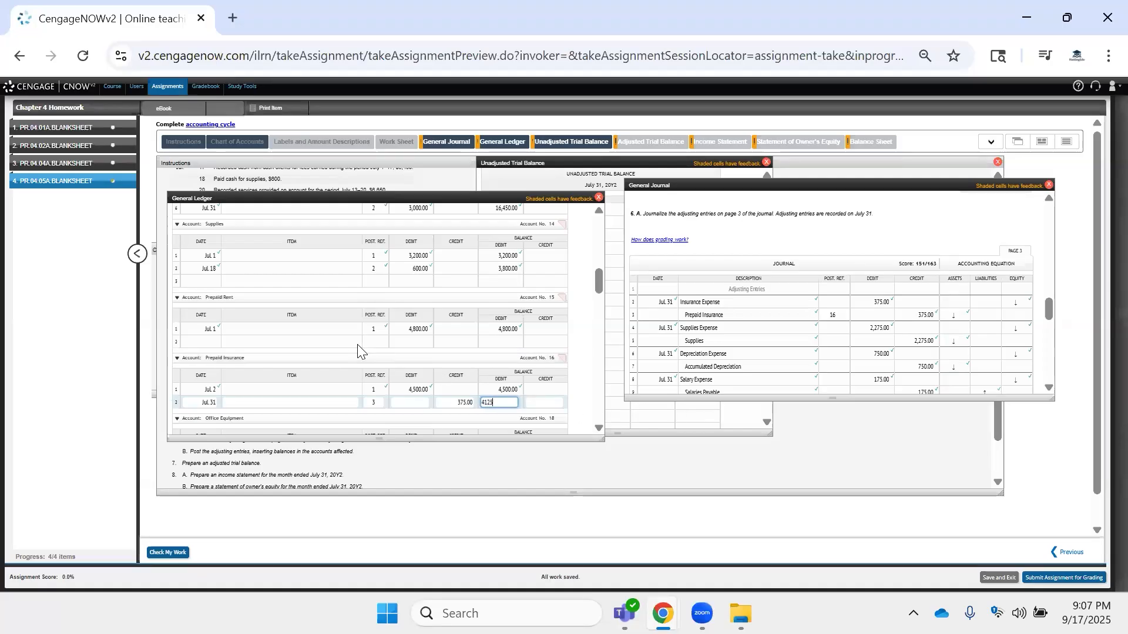
Enter posting reference 15 for Prepaid Rent on line 11 of the page 3 journal.
click(218, 347)
scroll(757, 365, down, 3)
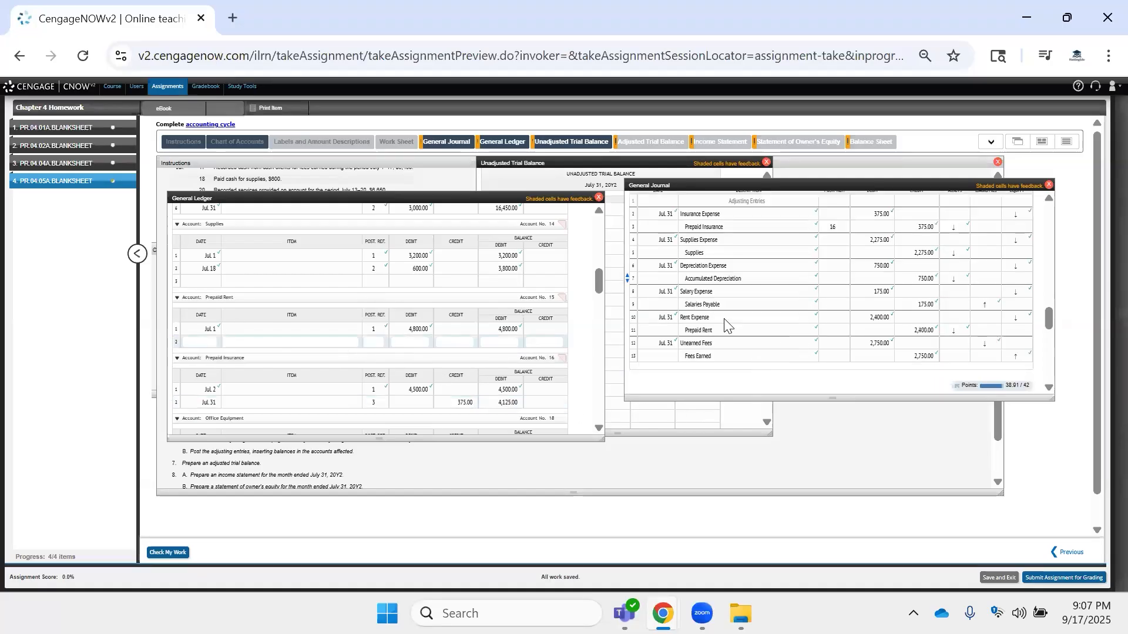
click(833, 318)
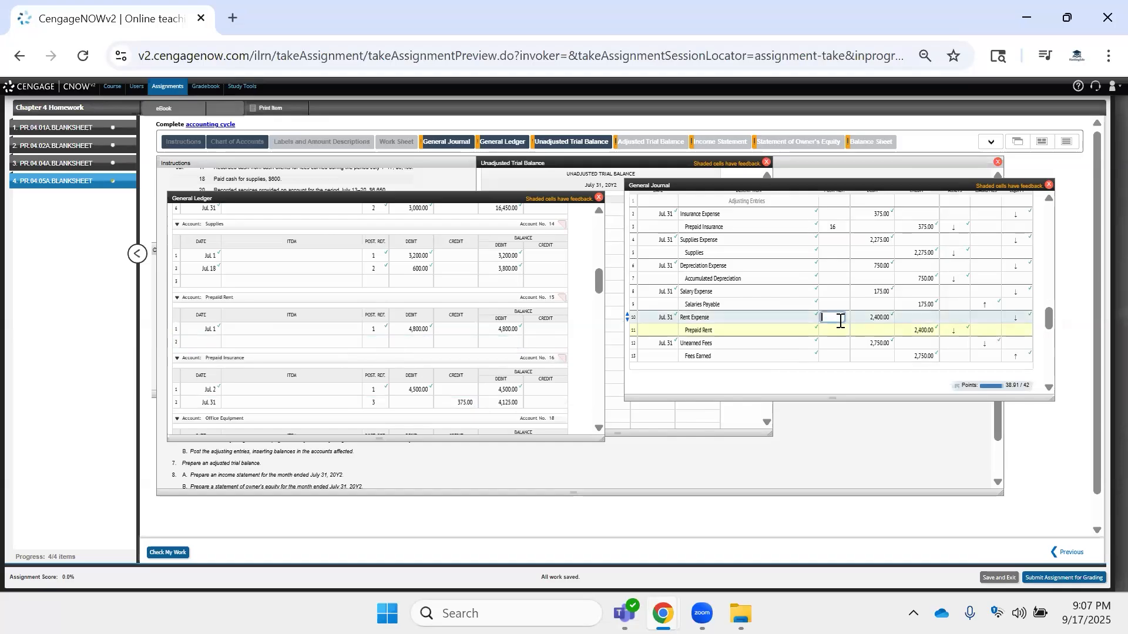
text(15)
Enter the date Jul. 31 and posting reference 3 on line 2 of the Prepaid Rent ledger account.
click(411, 341)
click(371, 341)
text(3)
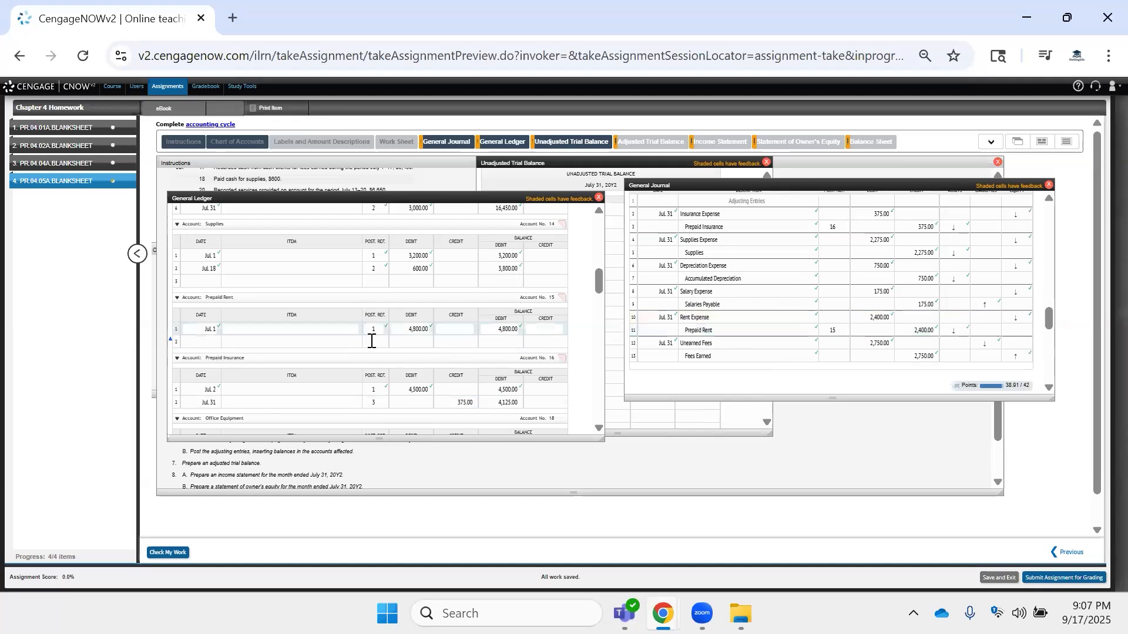
click(208, 342)
text(Jul 31)
Enter a 2,400 credit and a 2,400 debit balance on the Jul. 31 line of the Prepaid Rent ledger account.
click(420, 341)
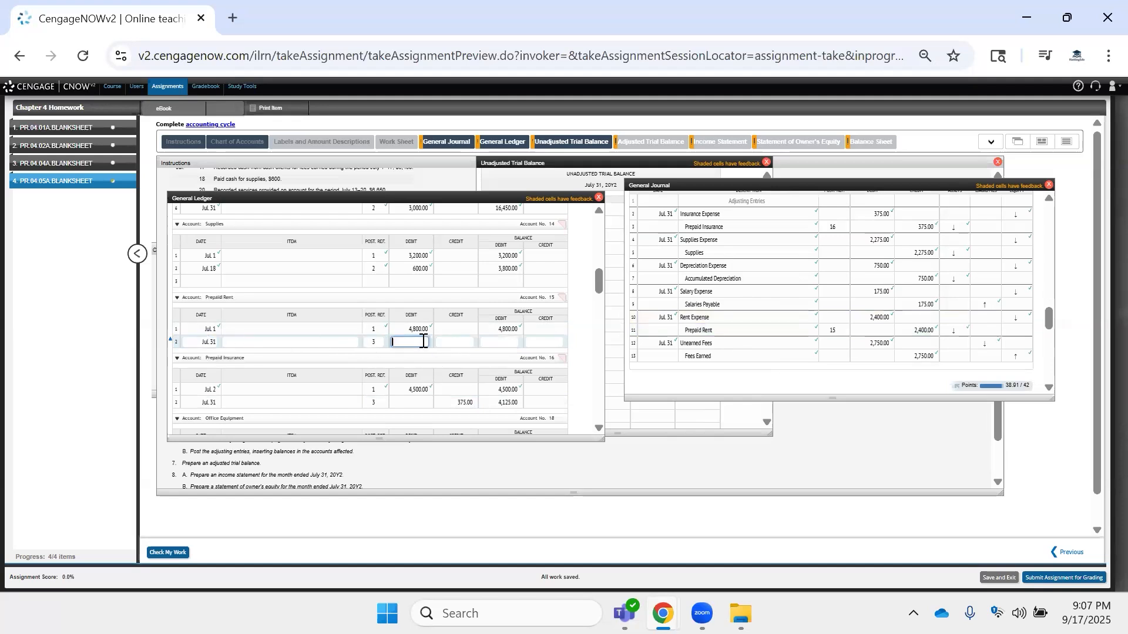
key(Tab)
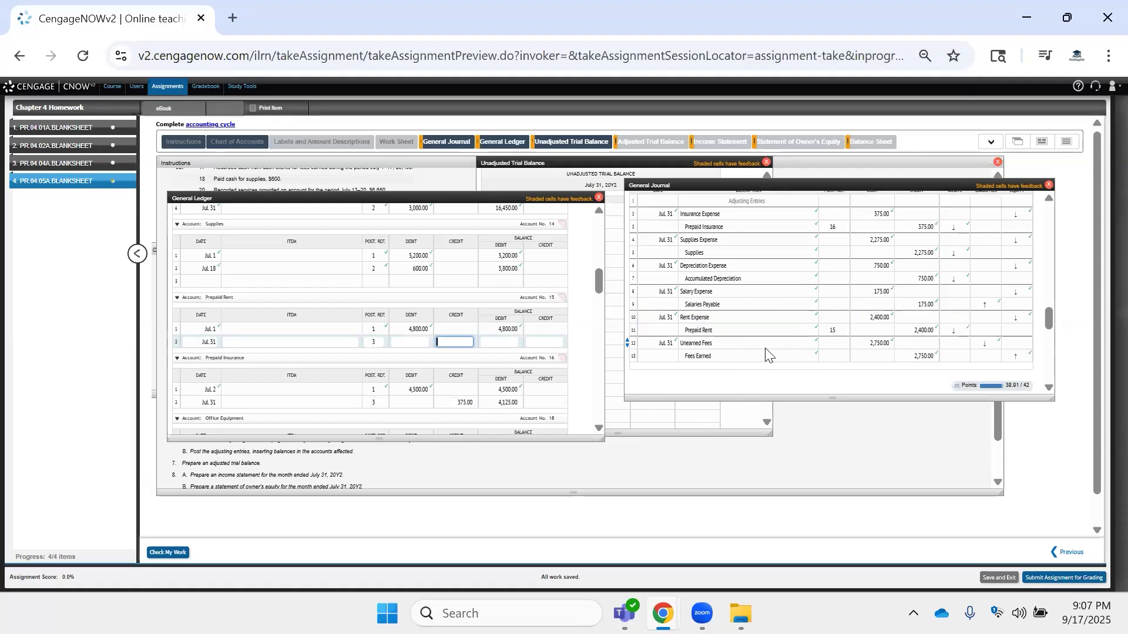
text(2,400)
key(Tab)
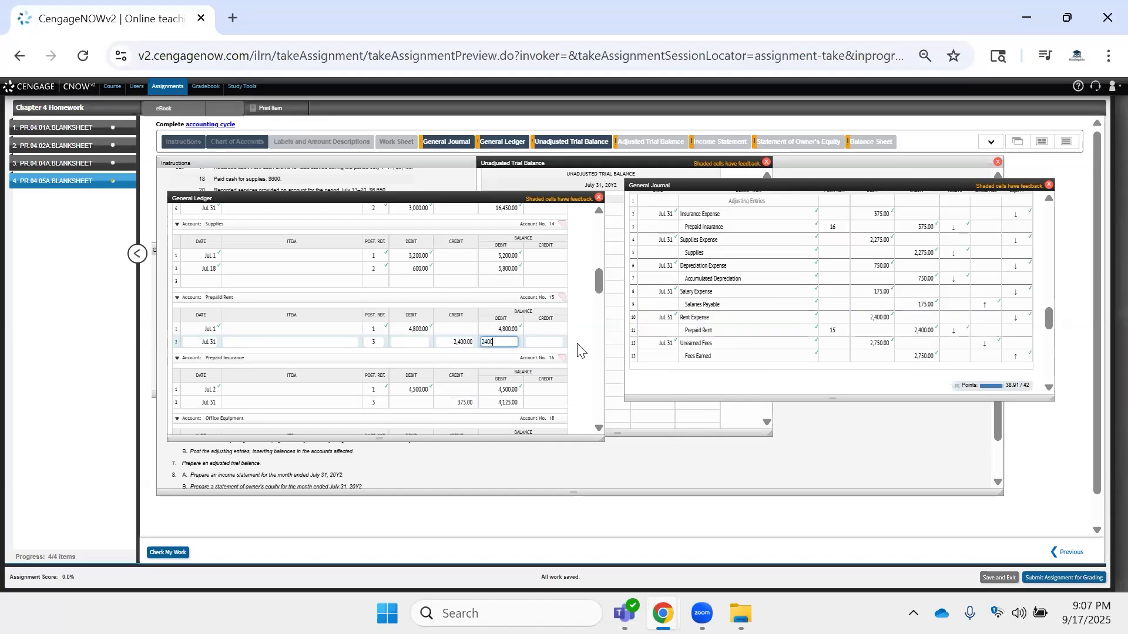
key(Tab)
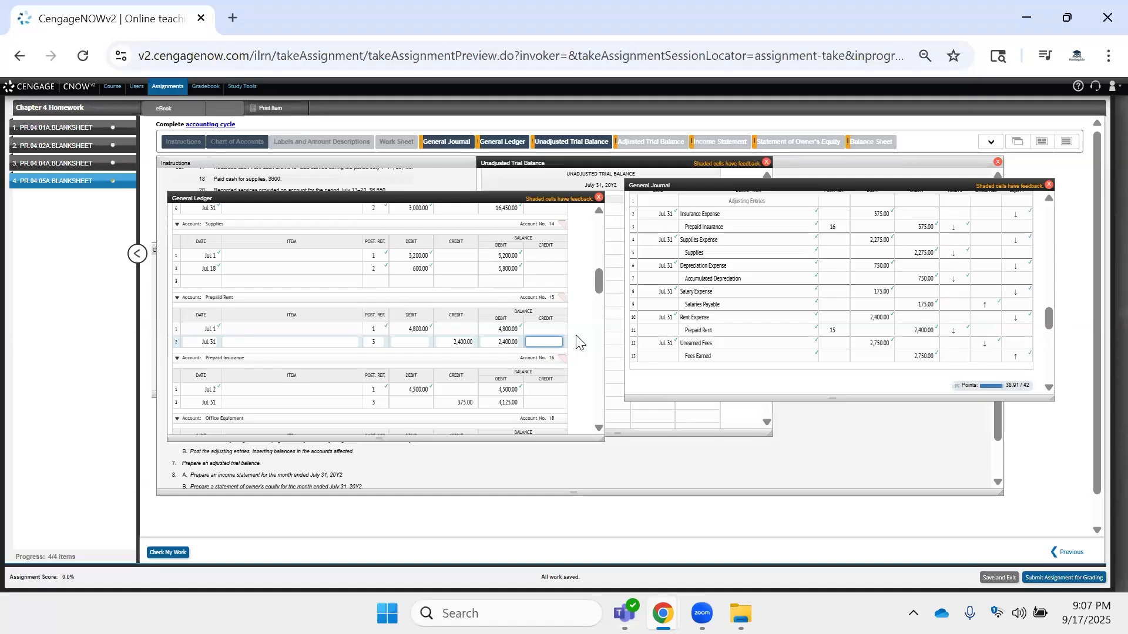
scroll(576, 341, down, 3)
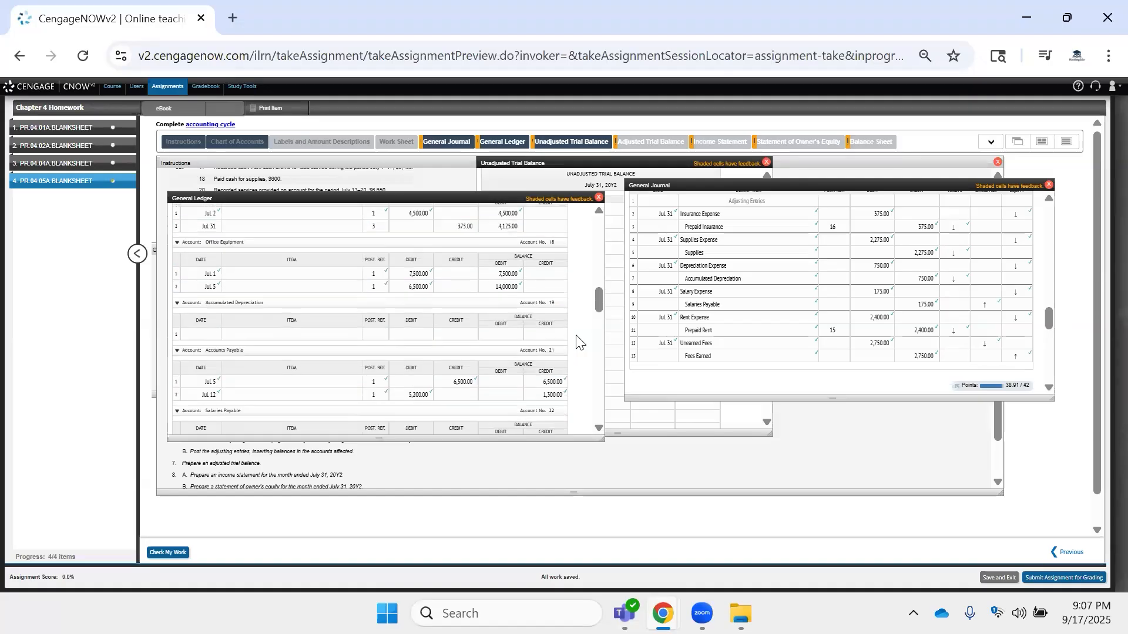
Enter the date Jul. 31 and posting reference 3 on line 1 of the Accumulated Depreciation ledger account.
click(198, 333)
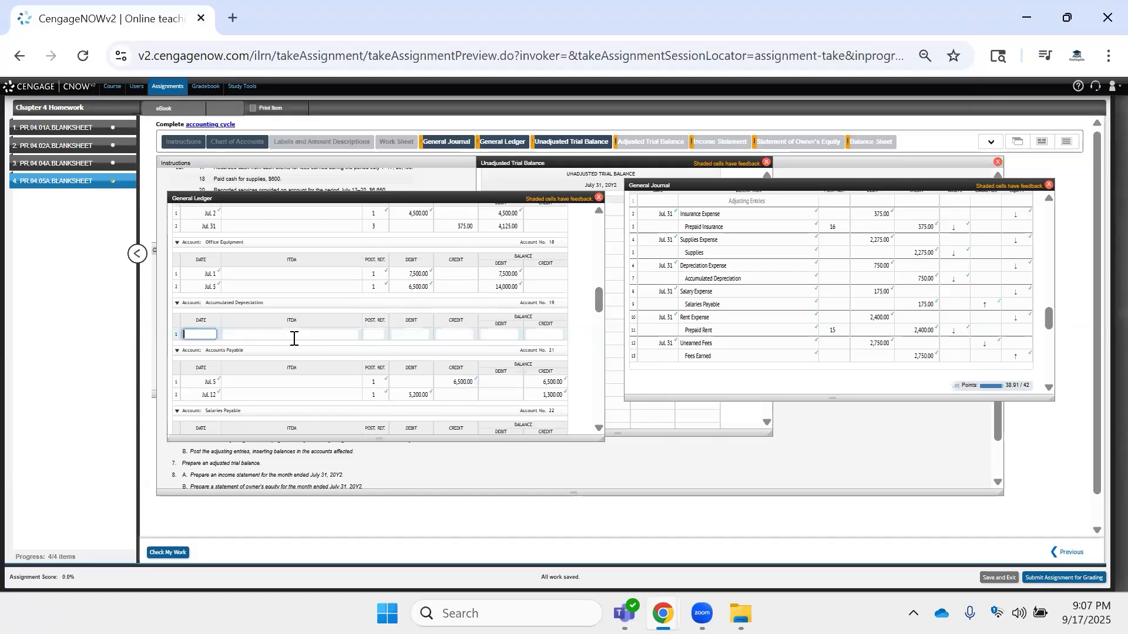
text(Jul. 31)
key(Tab)
key(Tab)
text(3)
Enter a 750 credit and a 750 credit balance on the Jul. 31 line of the Accumulated Depreciation ledger account.
key(Tab)
key(Tab)
text(750)
key(Tab)
key(Tab)
text(750)
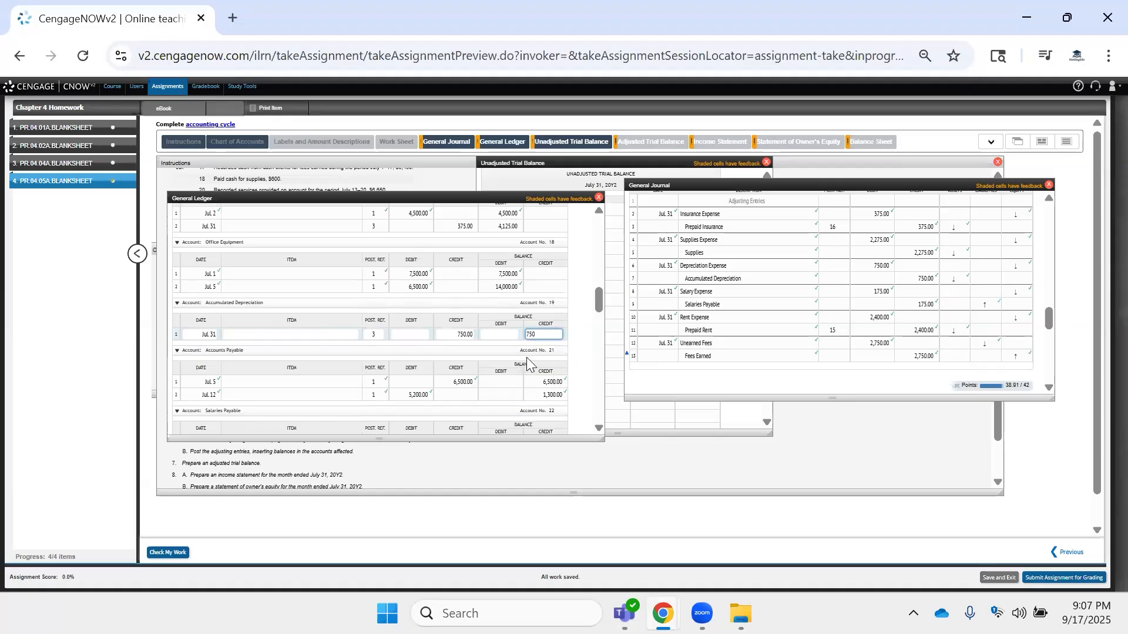
Enter the date Jul. 31 and posting reference 3 on line 2 of the Unearned Fees ledger account.
scroll(505, 356, down, 3)
scroll(505, 355, down, 3)
click(202, 327)
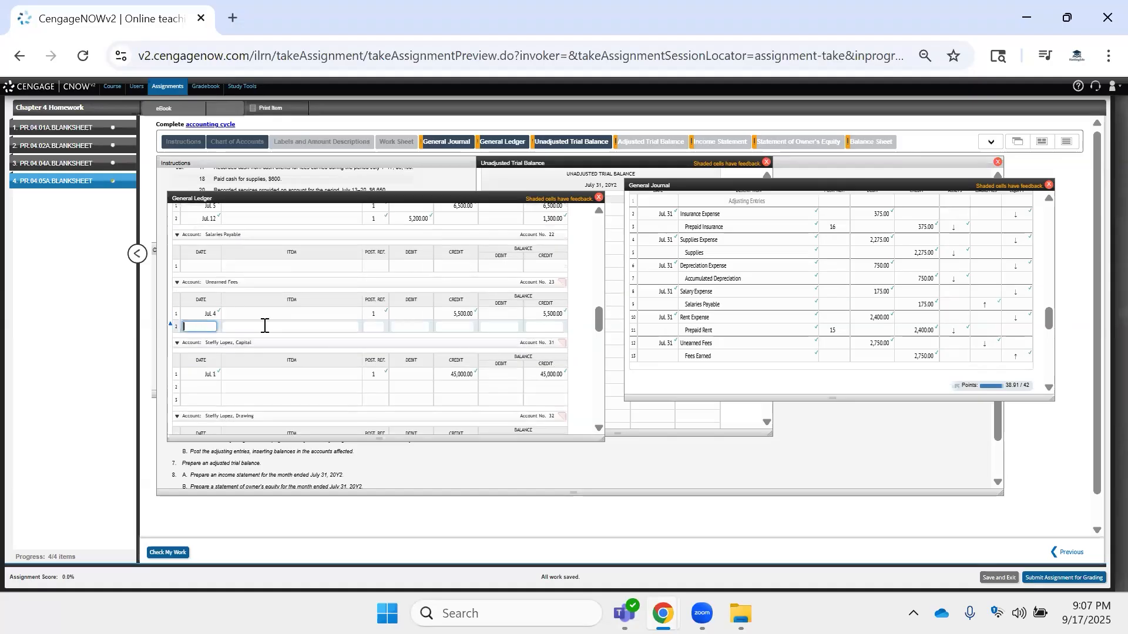
text(Jul 31)
key(Tab)
key(Tab)
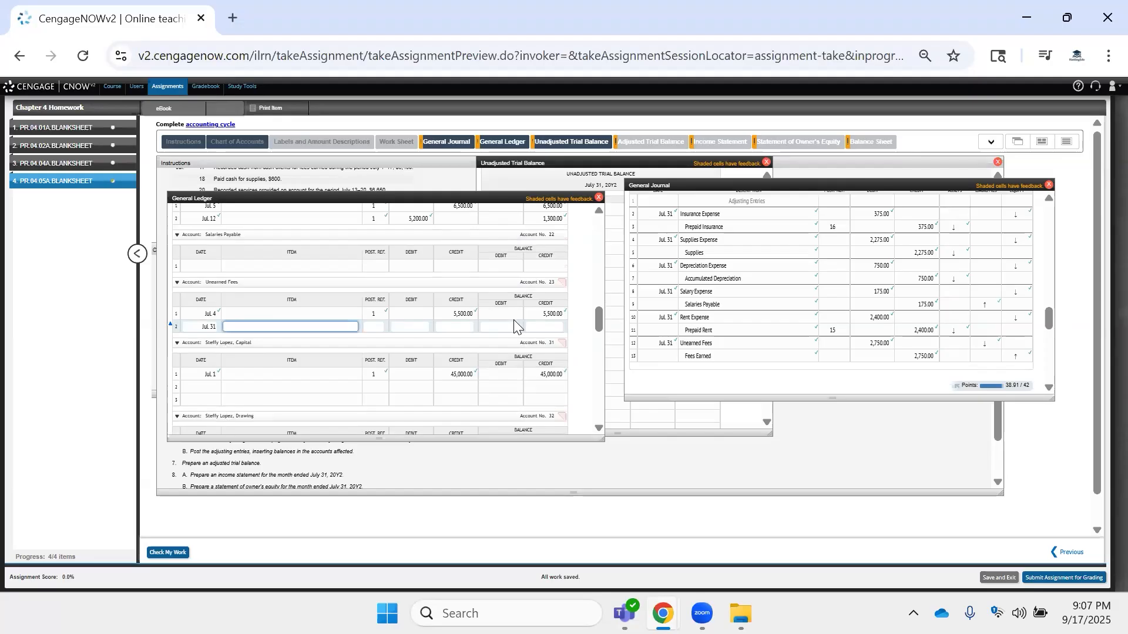
text(3)
key(Tab)
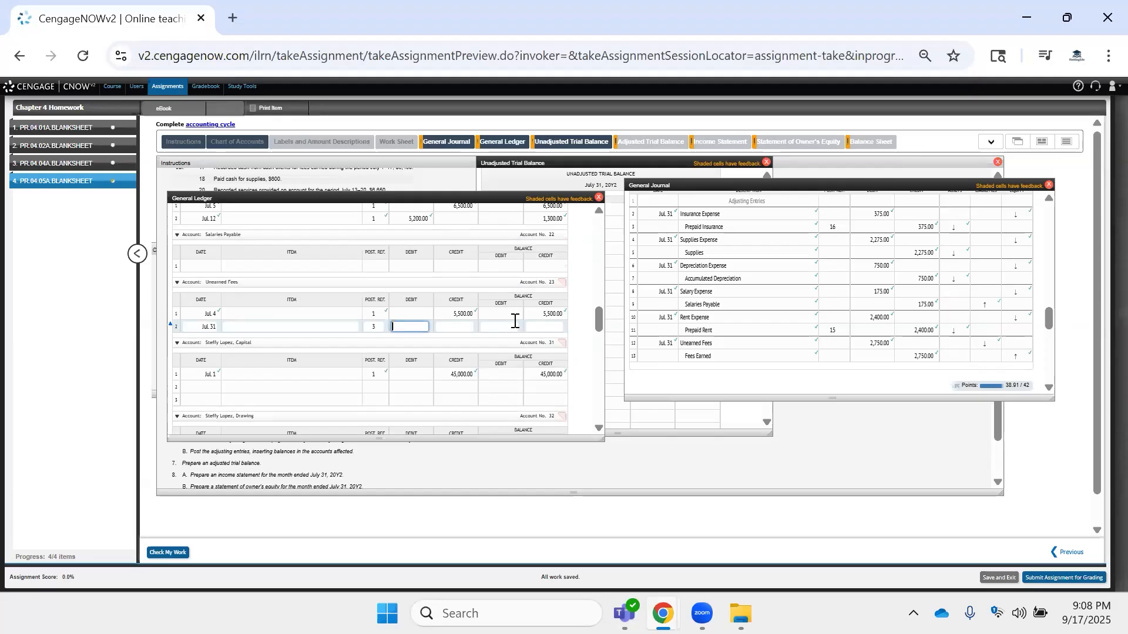
Enter posting reference 19 for Accumulated Depreciation on line 7 of the adjusting entries journal.
click(825, 278)
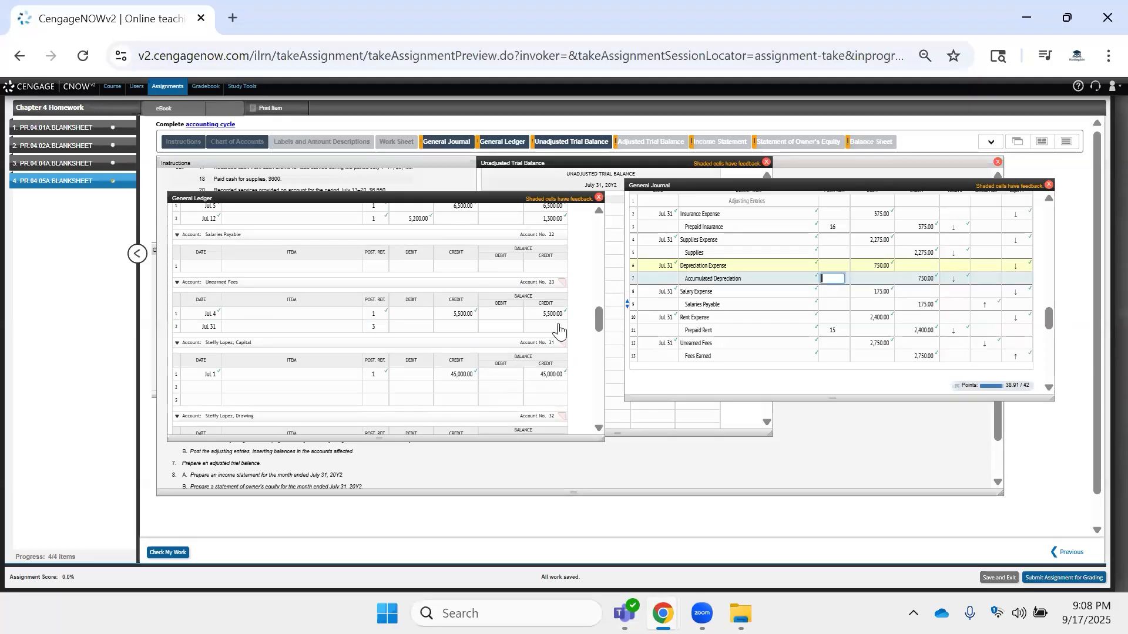
scroll(557, 330, up, 3)
text(19)
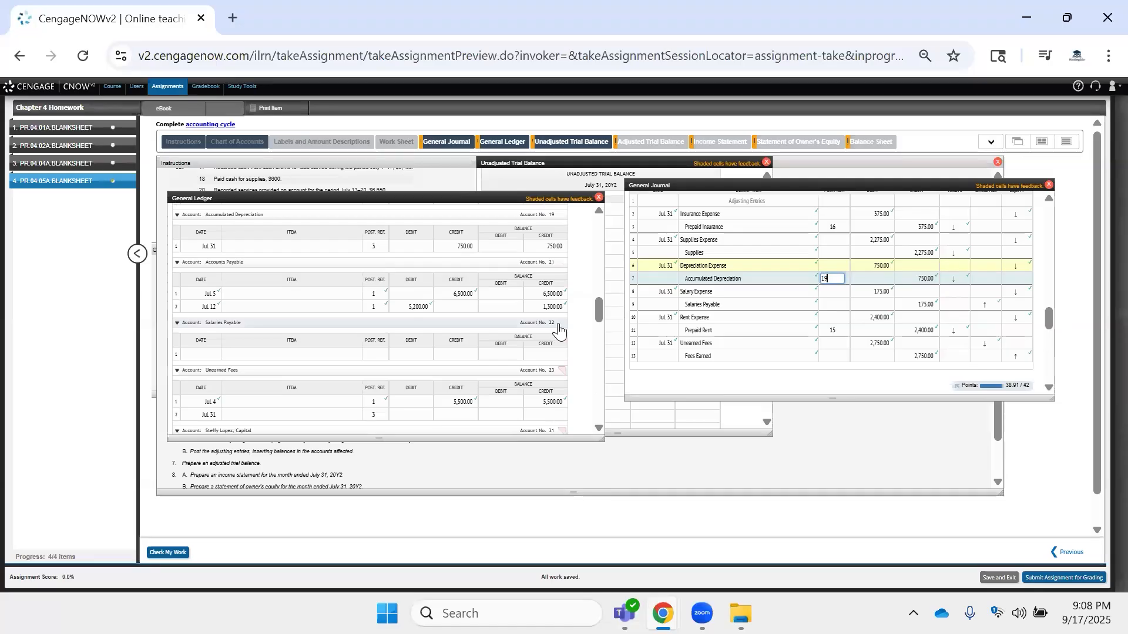
click(843, 289)
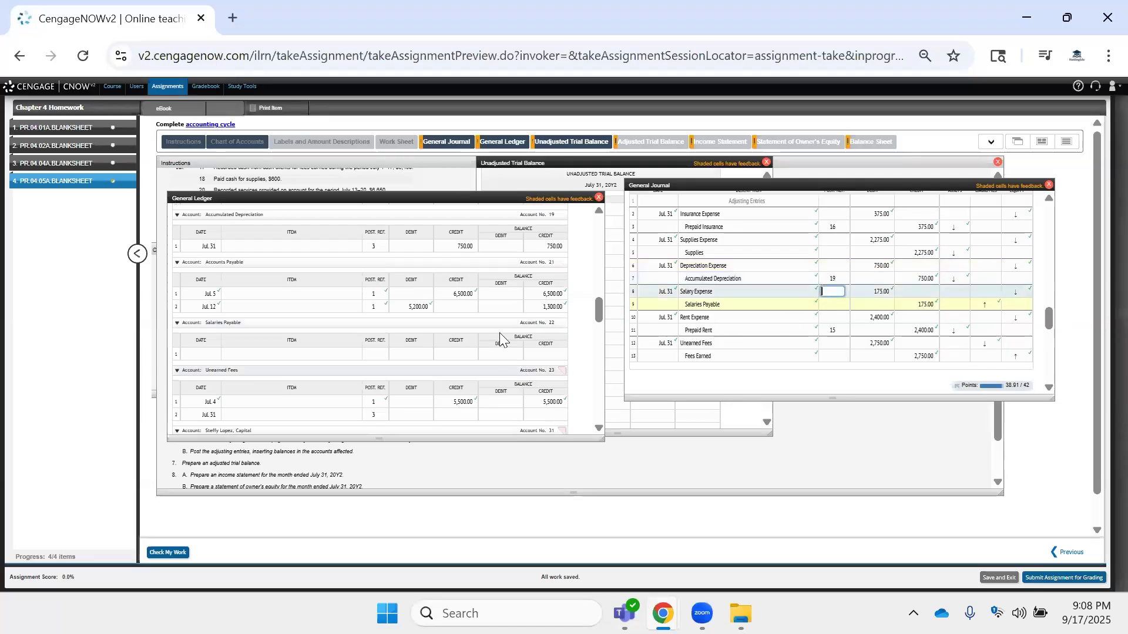
Enter a 2,750 credit and a 2,750 credit balance on the Jul. 31 line of the Unearned Fees ledger account.
scroll(388, 364, down, 3)
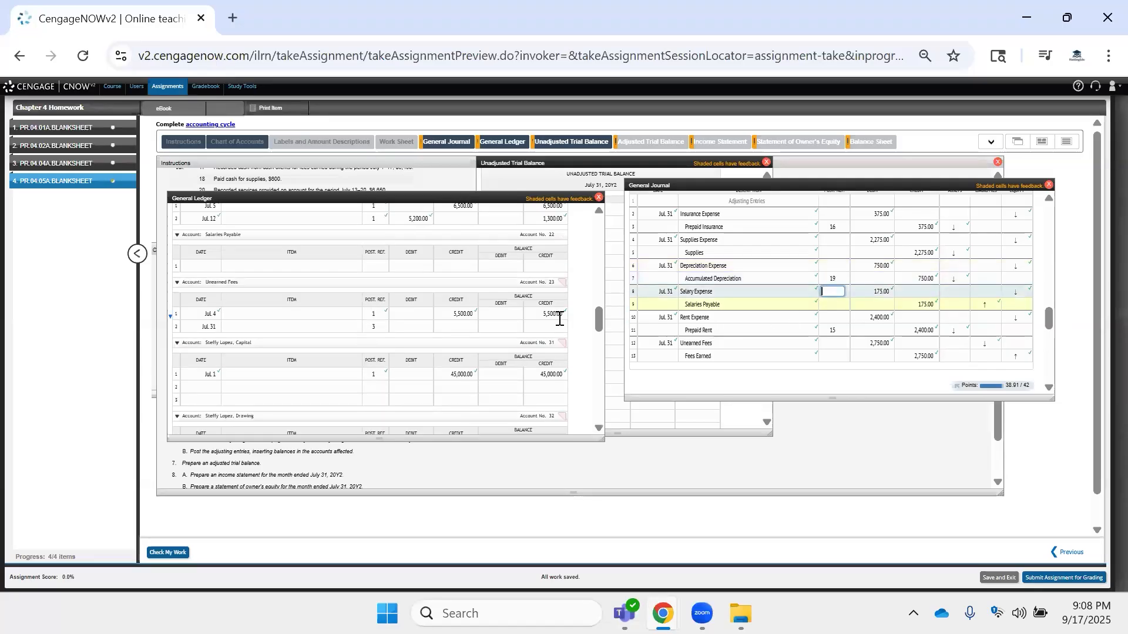
click(466, 327)
text(2750)
key(Tab)
key(Tab)
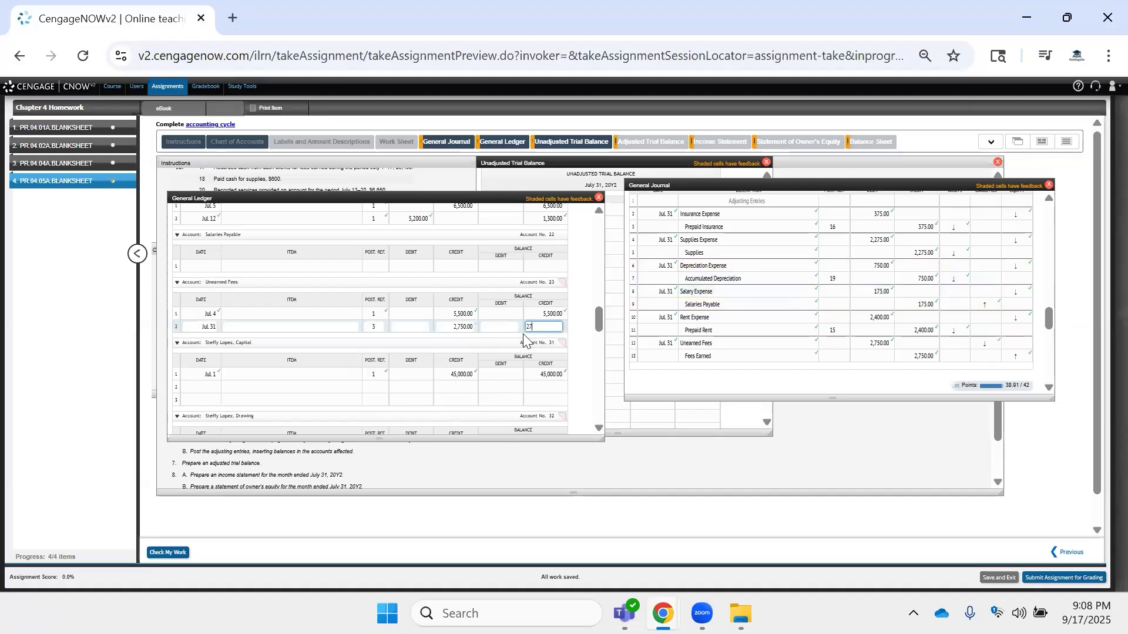
text(2750)
key(Tab)
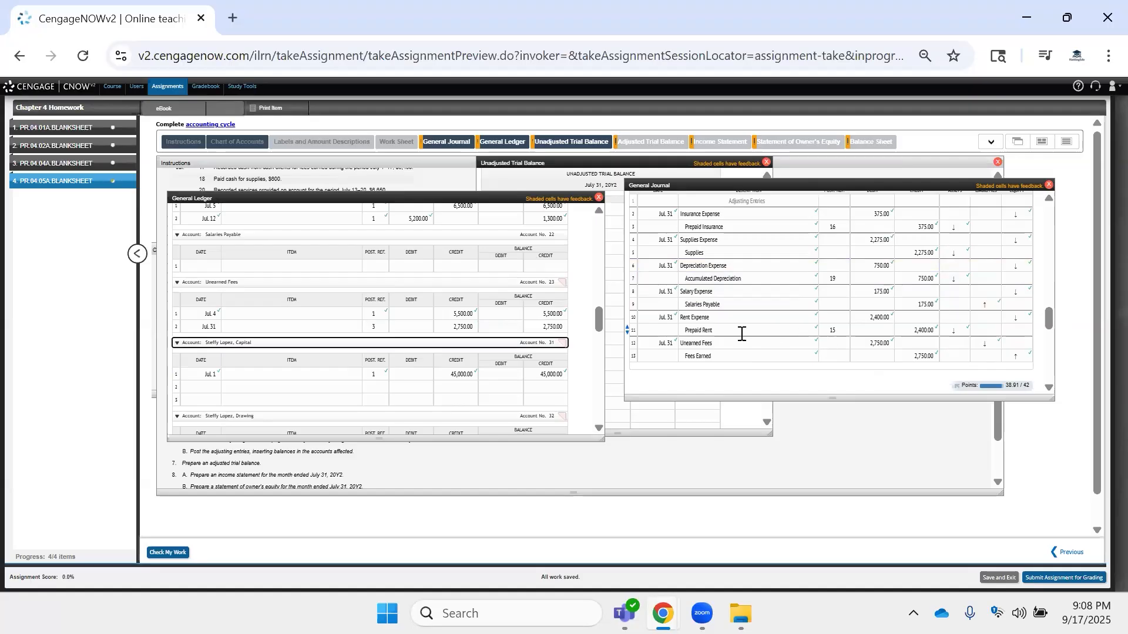
Enter the date Jul. 31 and posting reference 3 on line 1 of the Salaries Payable ledger account.
click(210, 387)
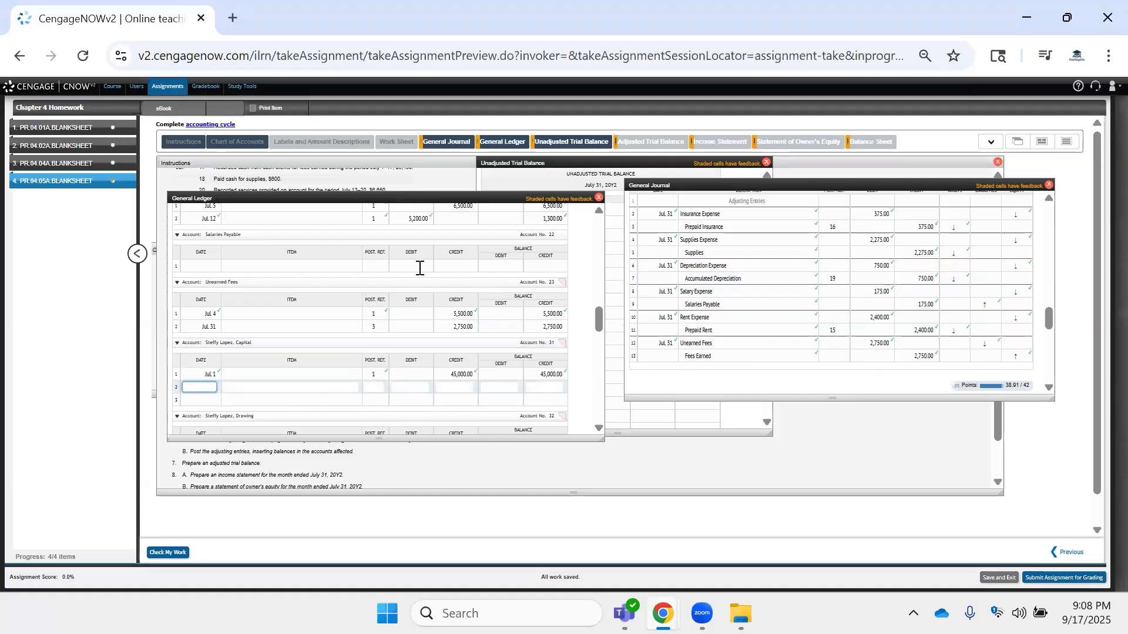
click(186, 266)
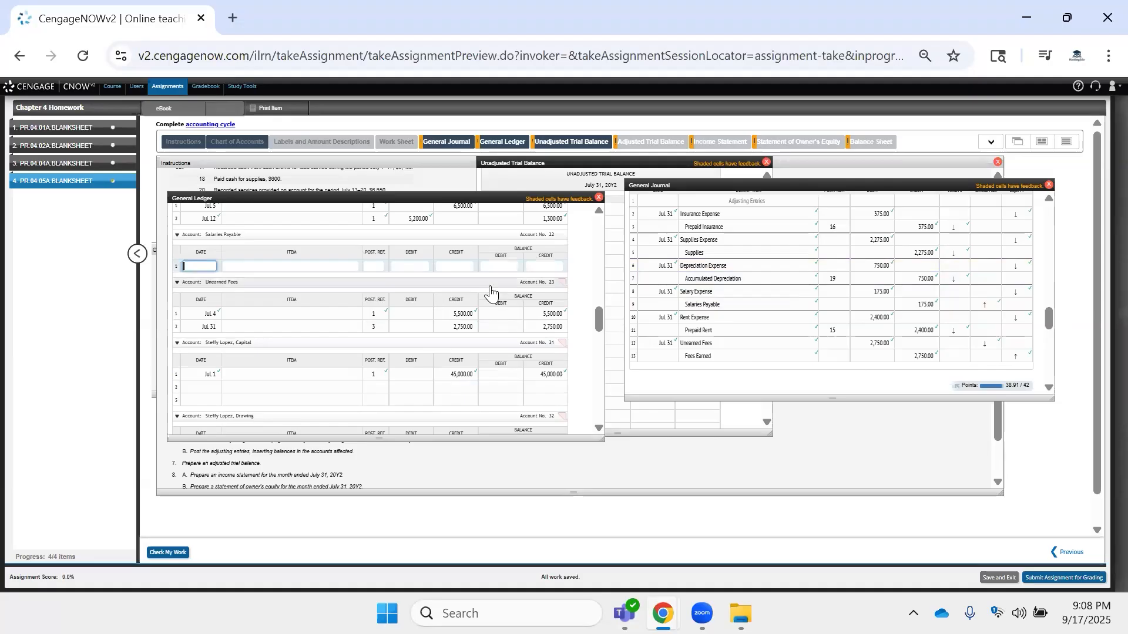
text(jul 31)
key(Tab)
key(Tab)
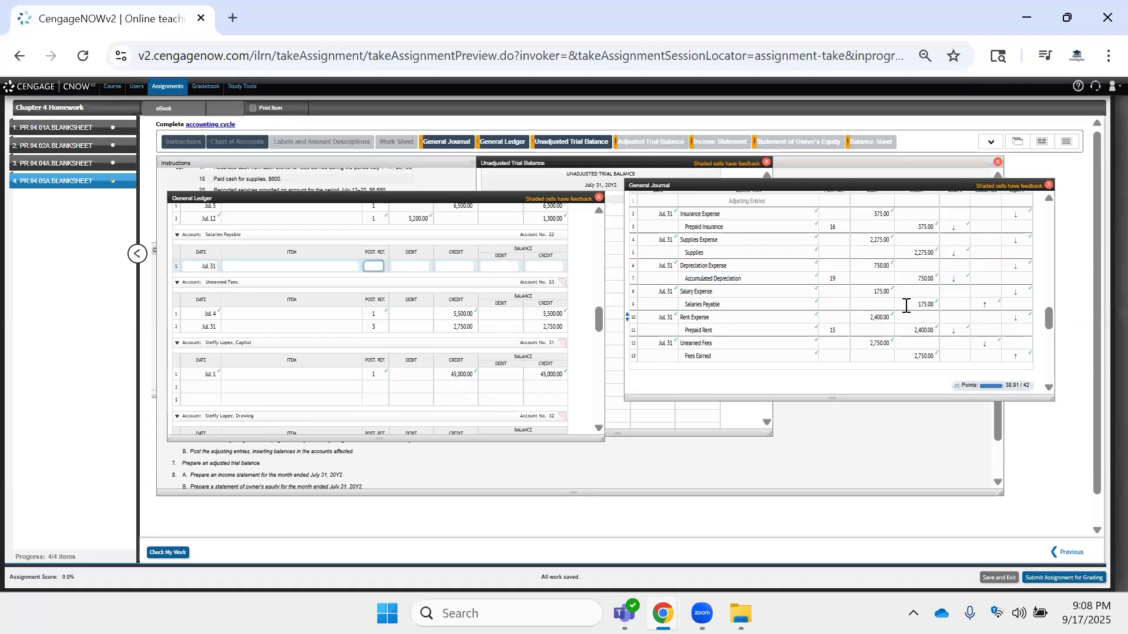
text(3)
Enter a 175 credit and a 175 credit balance on the Jul. 31 line of the Salaries Payable ledger account.
key(Tab)
key(Tab)
text(175)
key(Tab)
key(Tab)
text(175)
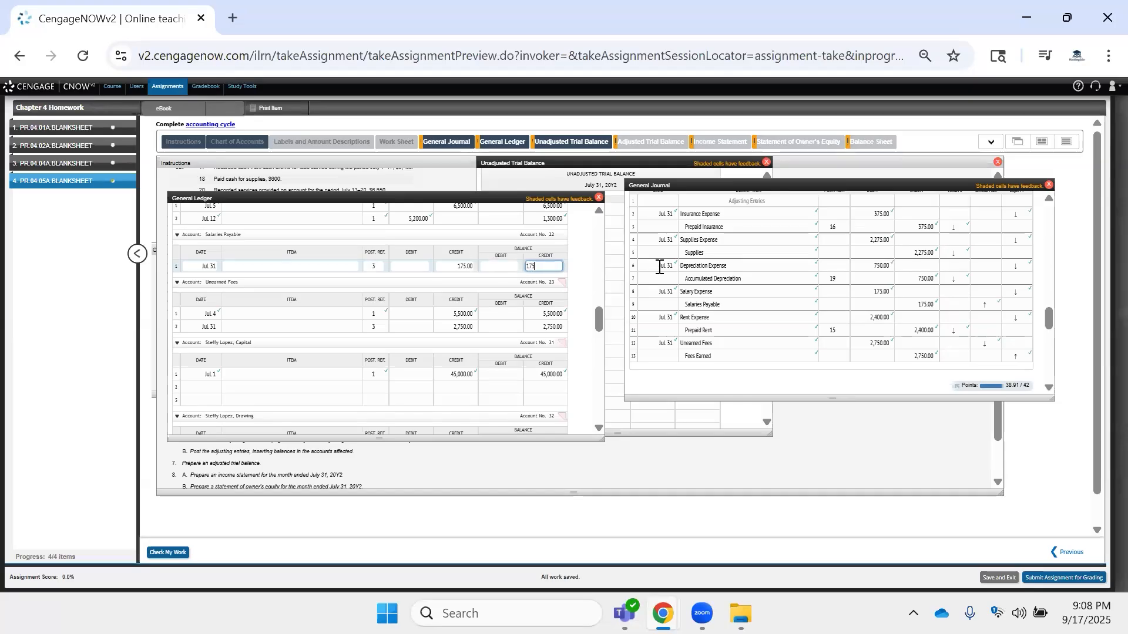
Enter posting reference 22 for Salaries Payable on line 9 of the adjusting entries journal.
click(834, 304)
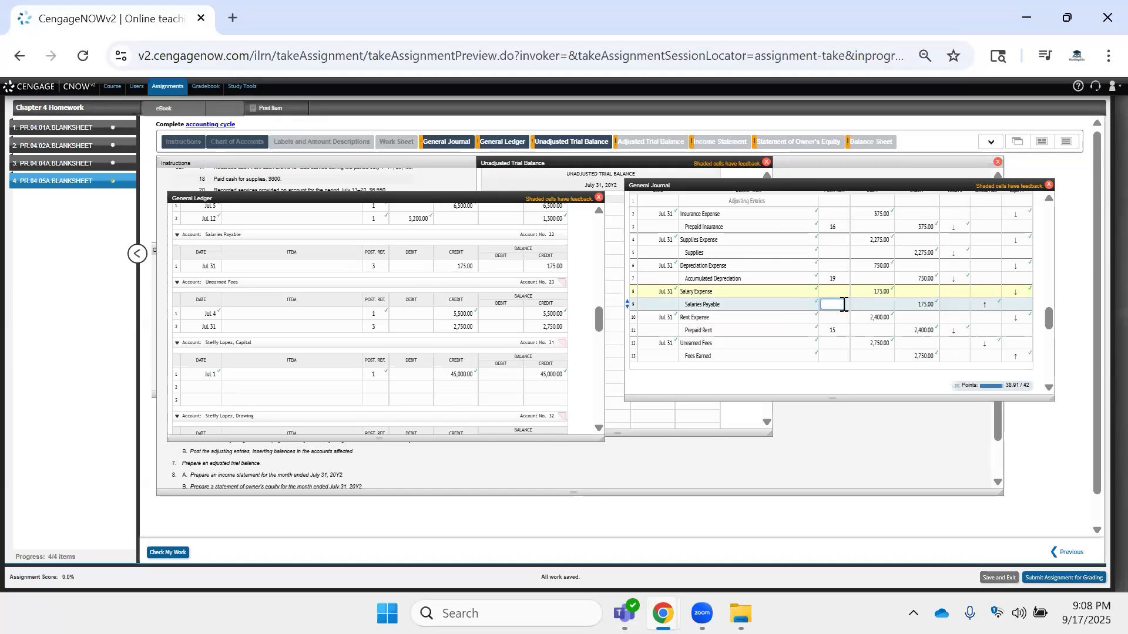
text(3)
key(BackSpace)
text(22)
click(837, 319)
Enter a 2,750 credit on line 7 of the Fees Earned ledger account.
scroll(387, 375, down, 3)
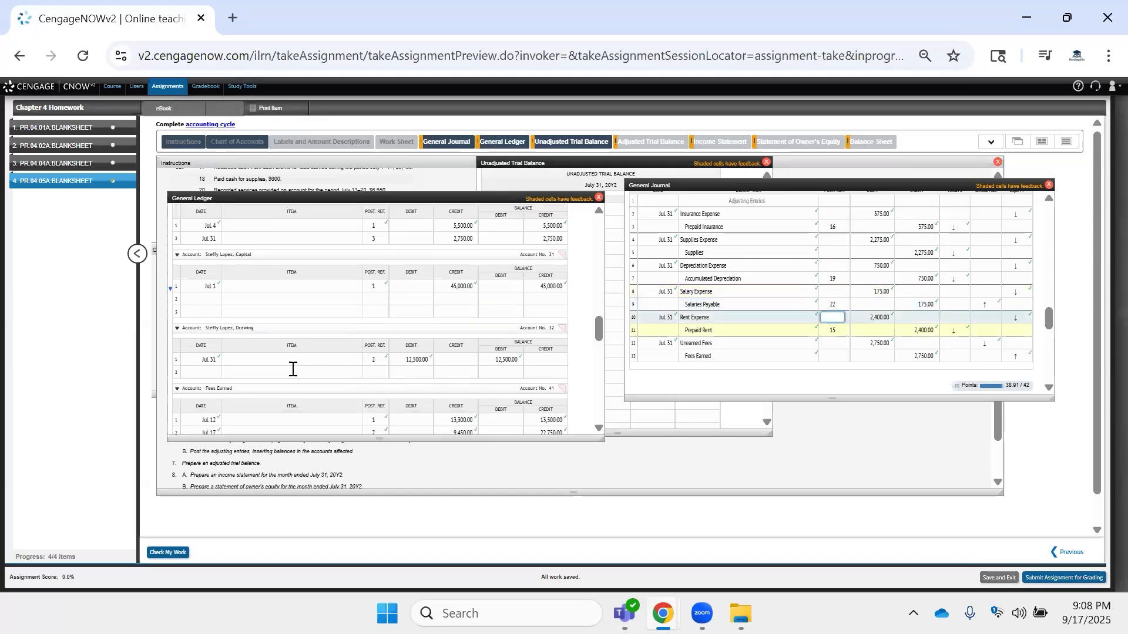
scroll(292, 369, down, 6)
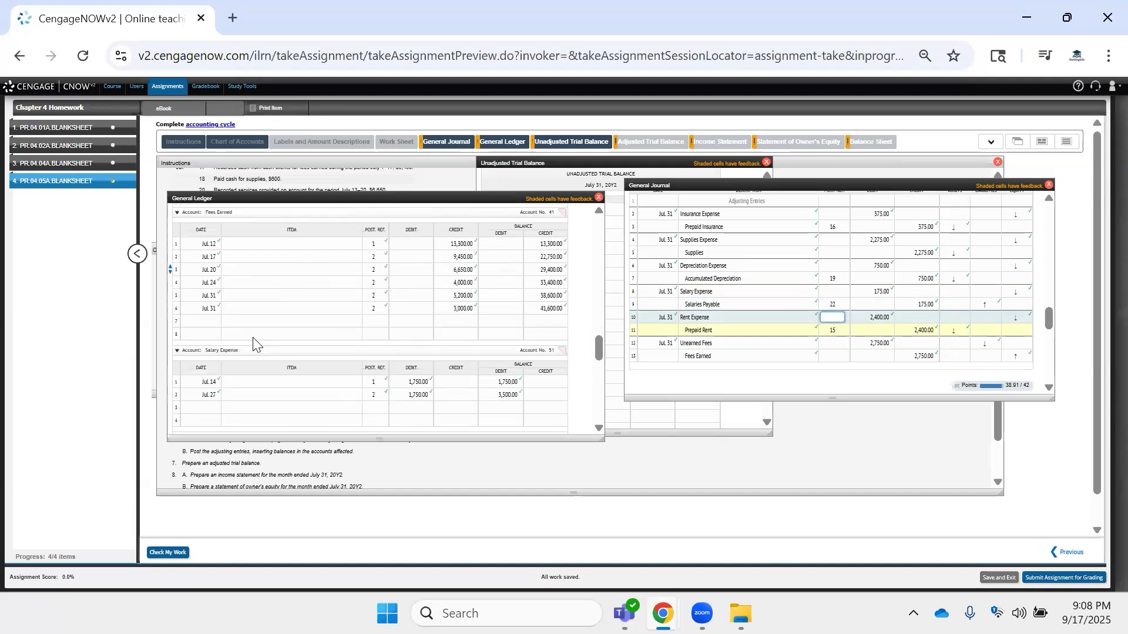
click(780, 348)
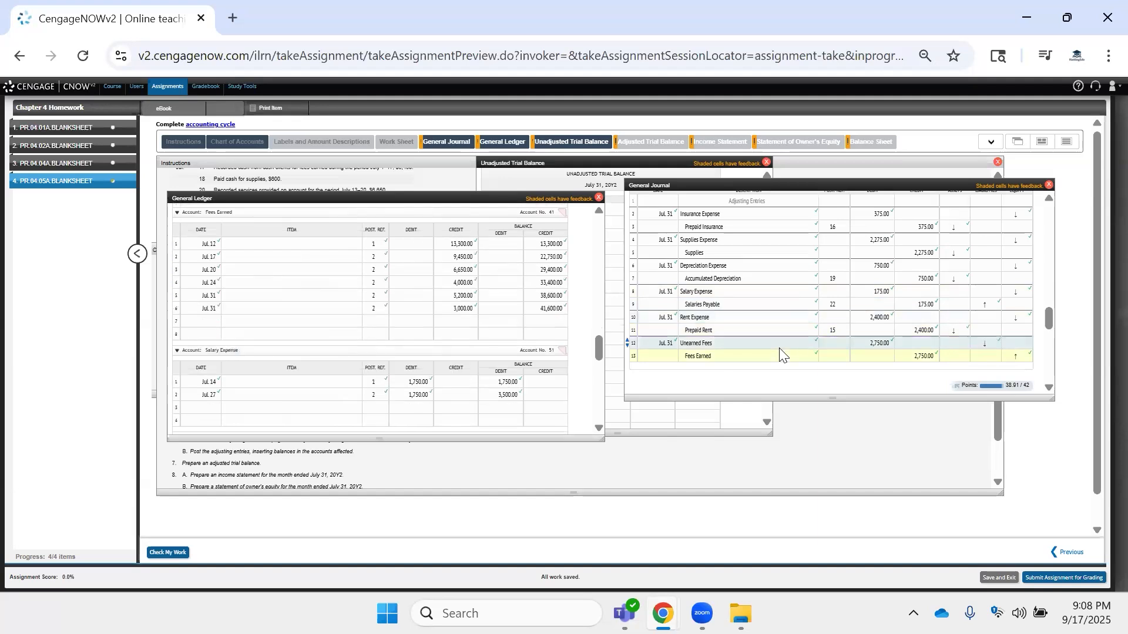
click(464, 323)
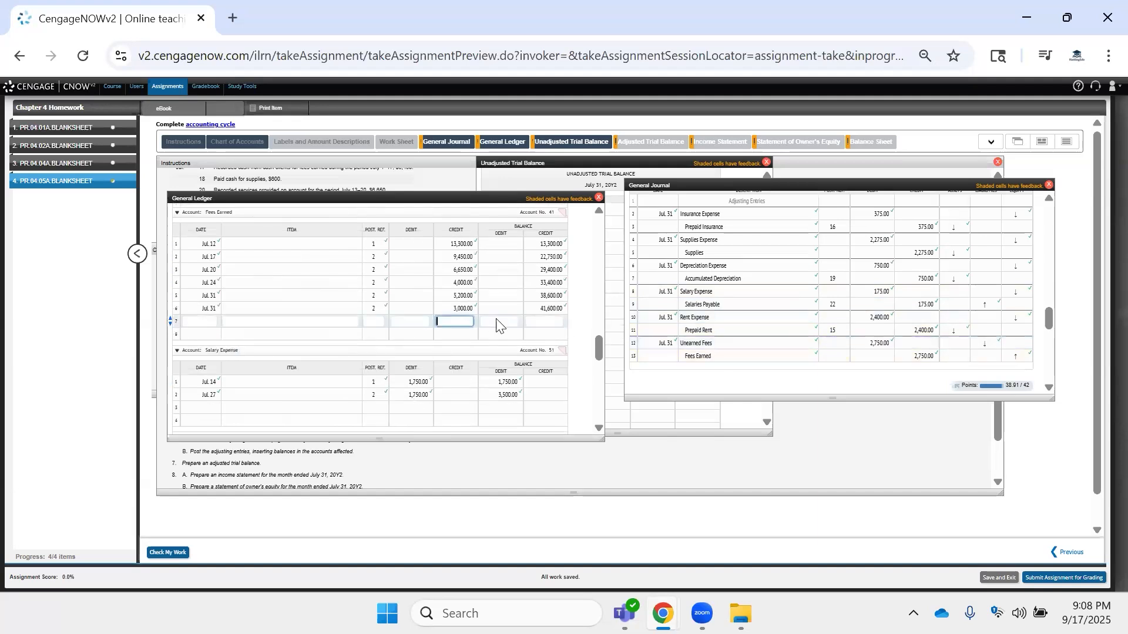
text(27,500)
click(496, 322)
click(468, 320)
key(Tab)
key(Tab)
Enter posting reference 3 and the date Jul. 31 on line 7 of the Fees Earned ledger account.
click(380, 321)
text(3)
click(209, 323)
text(jul 31)
key(Tab)
key(Tab)
key(Tab)
key(Tab)
key(Tab)
key(Tab)
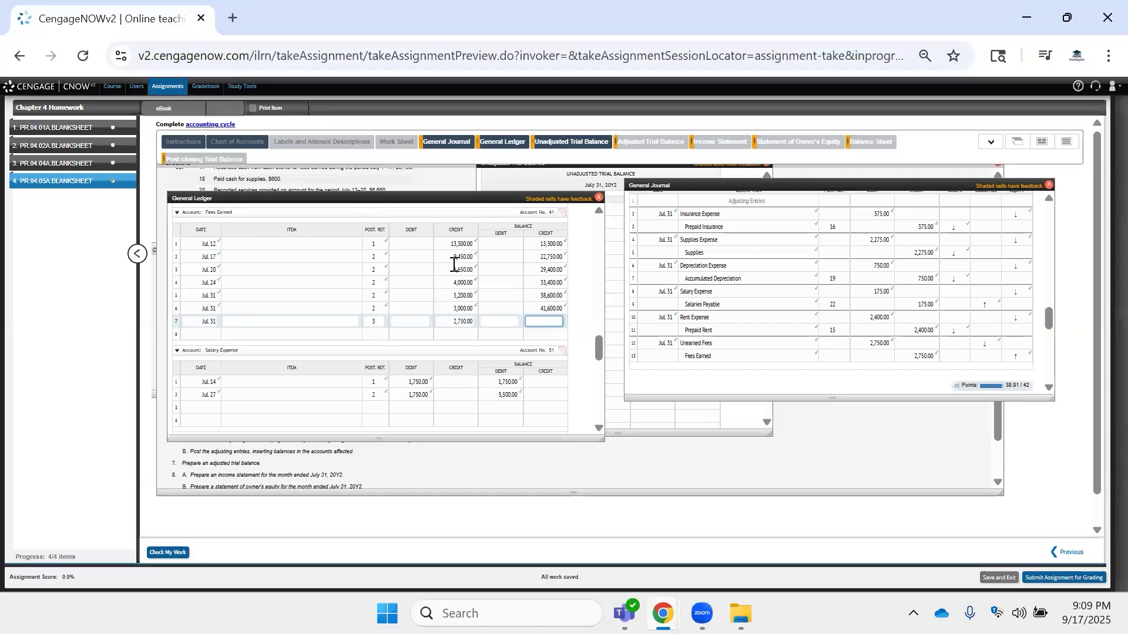
Enter a credit balance of 44,350 on line 7 of the Fees Earned ledger account.
text(44)
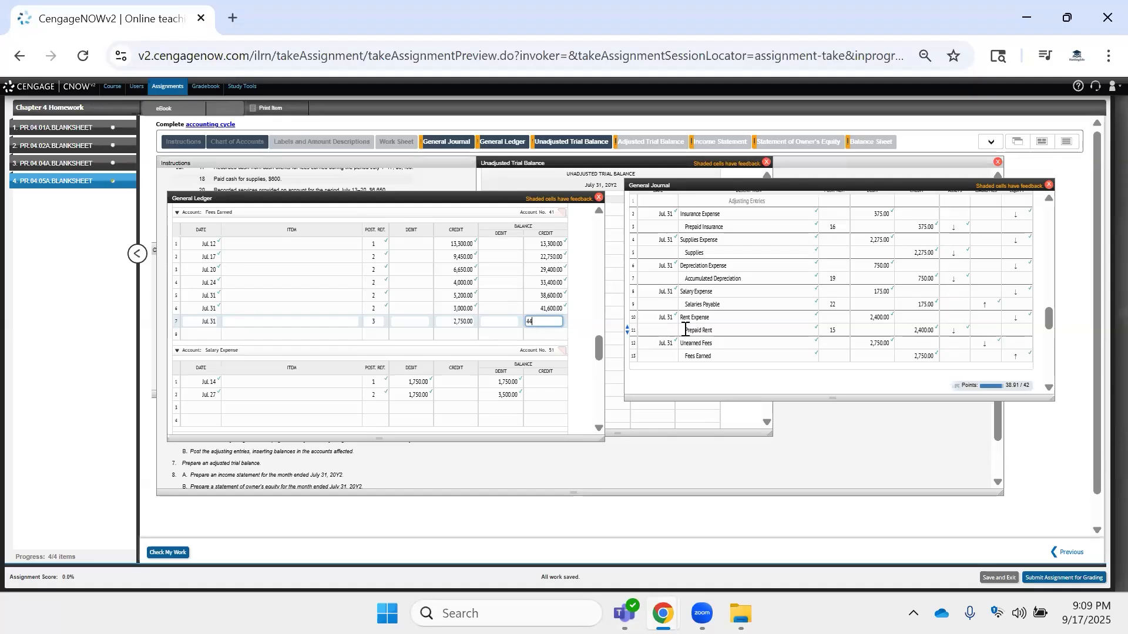
text(,350)
key(Return)
Enter the date Jul. 31 and posting reference 3 on line 3 of the Salary Expense ledger account.
scroll(309, 388, down, 2)
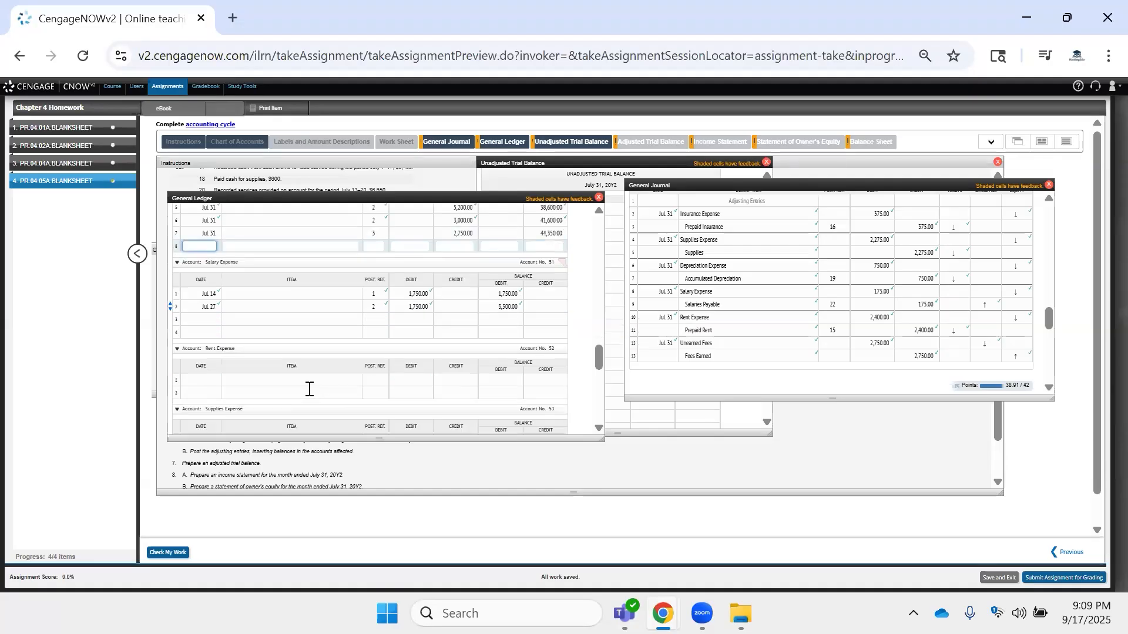
click(199, 318)
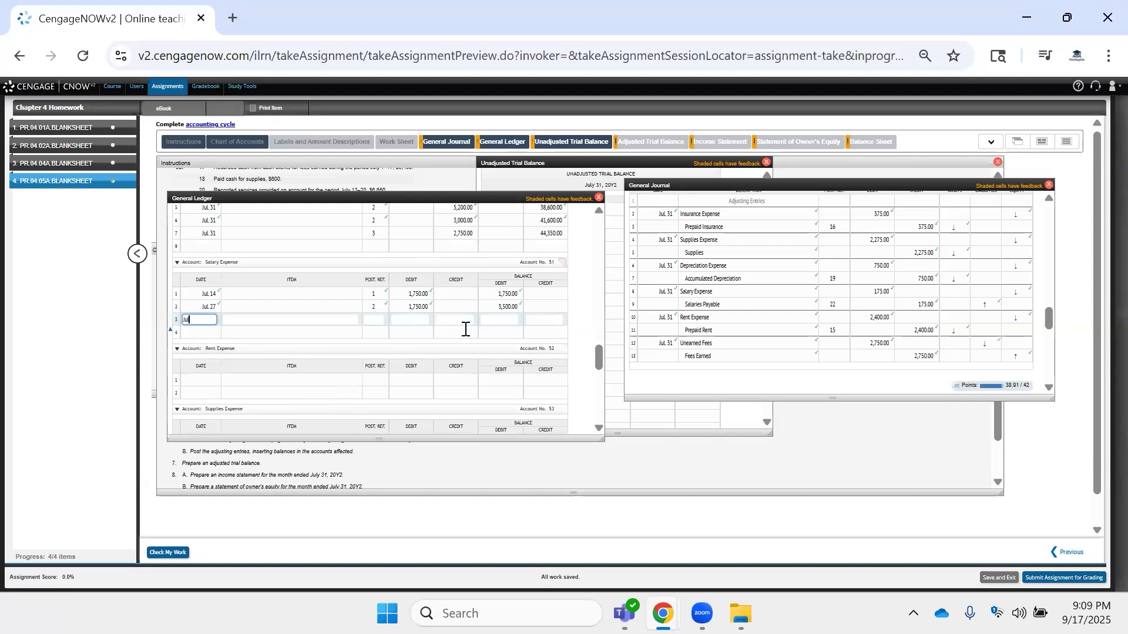
text(3)
key(Tab)
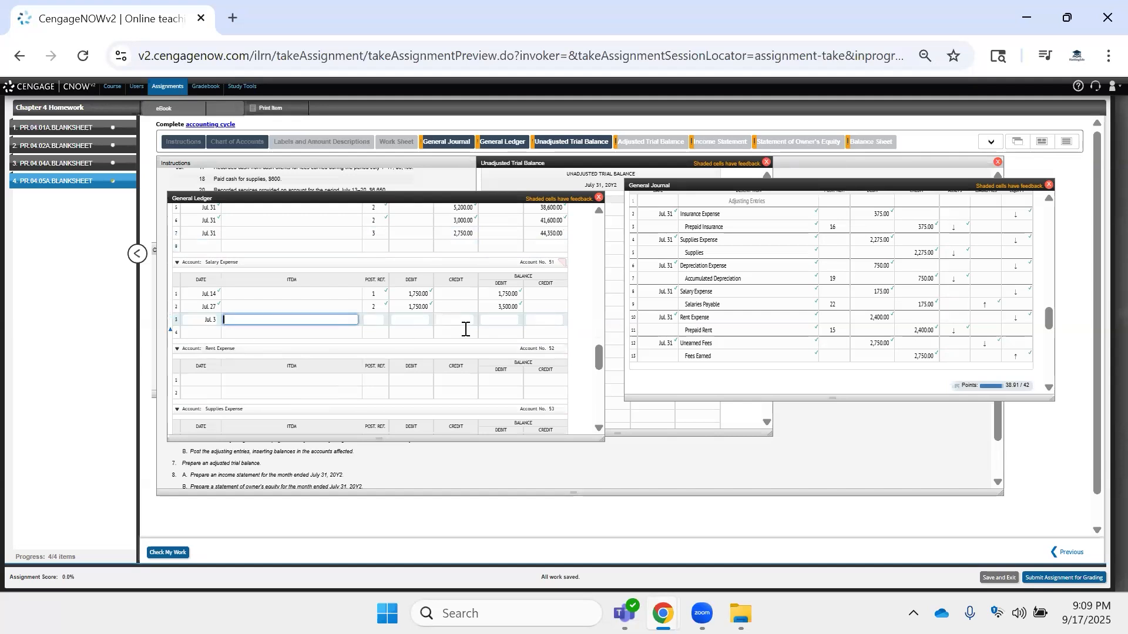
click(209, 320)
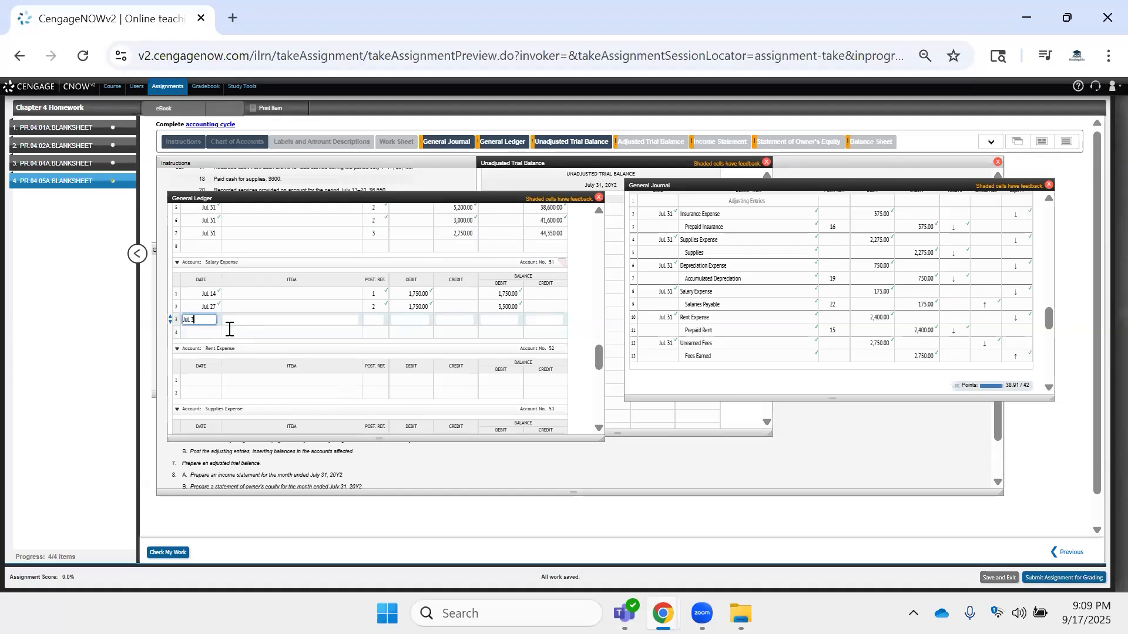
key(Tab)
key(Tab)
key(Tab)
key(shift+Tab)
key(Tab)
key(Tab)
key(shift+Tab)
Enter a 175 debit and a 3,675 debit balance on the Jul. 31 line of the Salary Expense ledger account.
text(175)
key(Tab)
key(Tab)
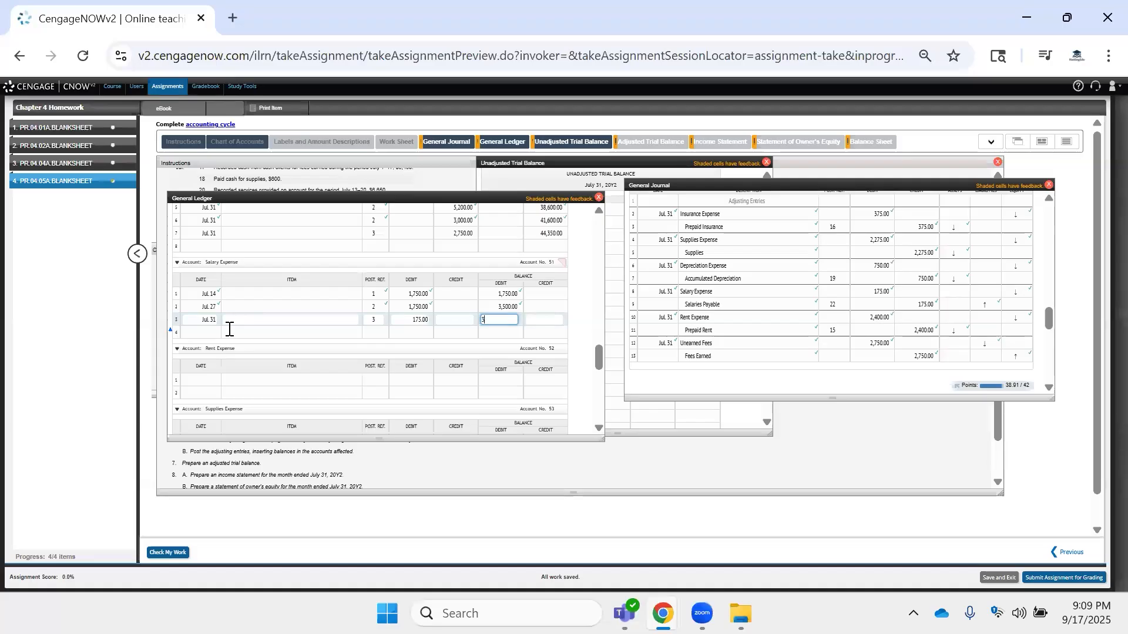
text(3,675)
key(Tab)
key(Tab)
Enter the date Jul. 31 and posting reference 3 on line 1 of the Rent Expense ledger account.
click(192, 380)
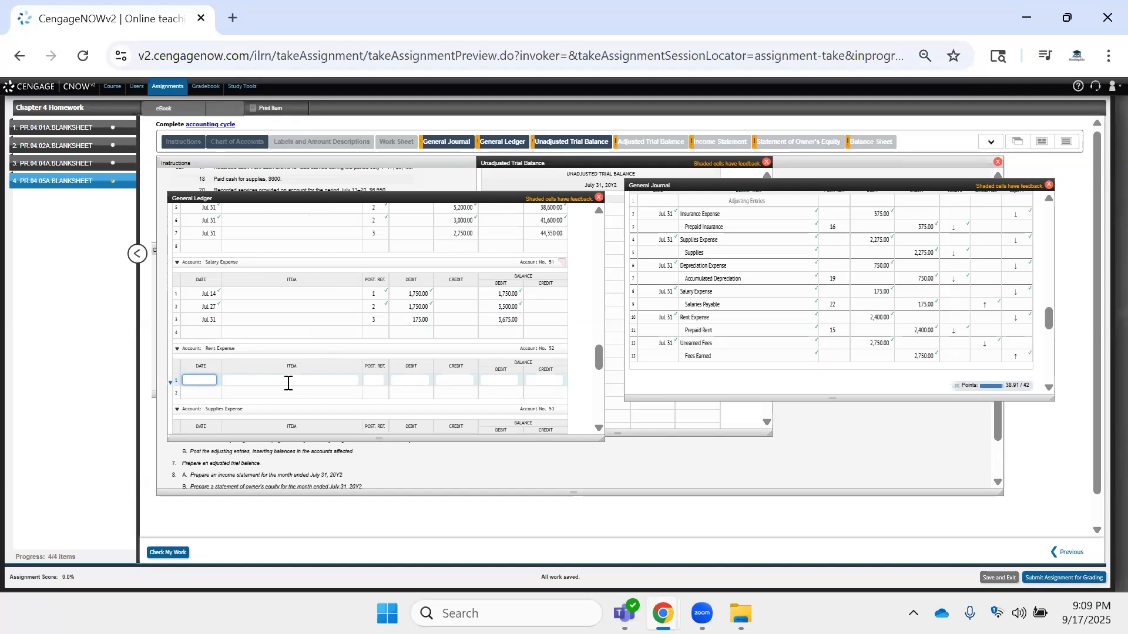
text(31)
key(Tab)
key(Tab)
key(Tab)
key(Tab)
key(Tab)
Enter a 2,400 debit and a 2,400 debit balance on the Jul. 31 line of the Rent Expense ledger account.
text(2,400)
key(Tab)
key(Tab)
key(Tab)
key(Tab)
key(Tab)
key(Tab)
key(Tab)
key(Tab)
key(Tab)
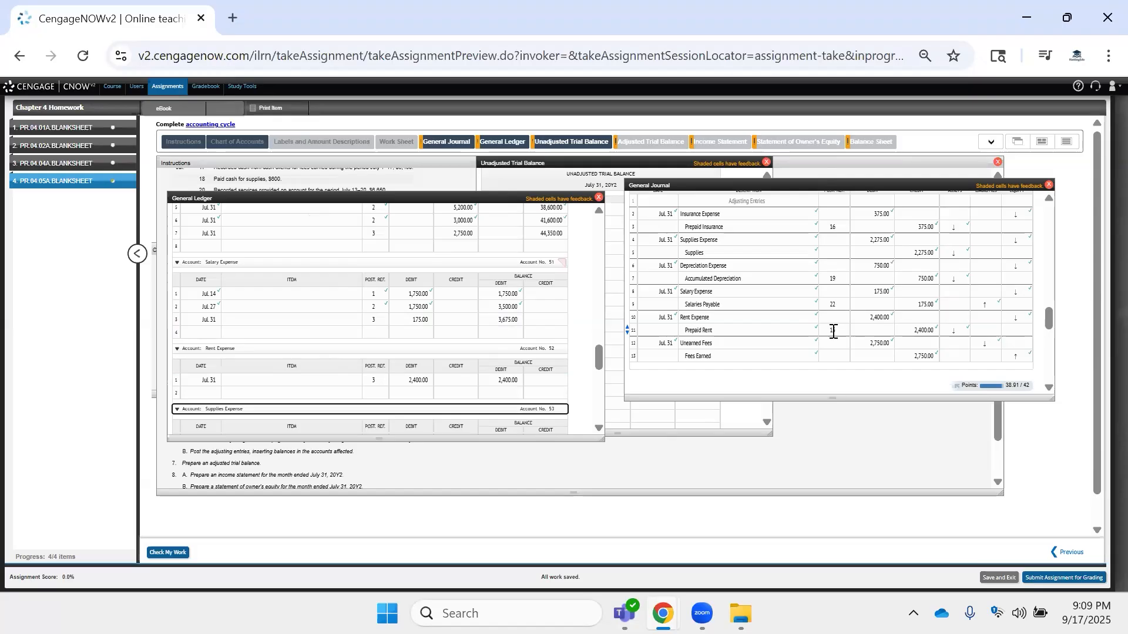
Enter the date Jul. 31 and posting reference 3 on line 1 of the Supplies Expense ledger account.
key(Tab)
text(Ju)
key(Tab)
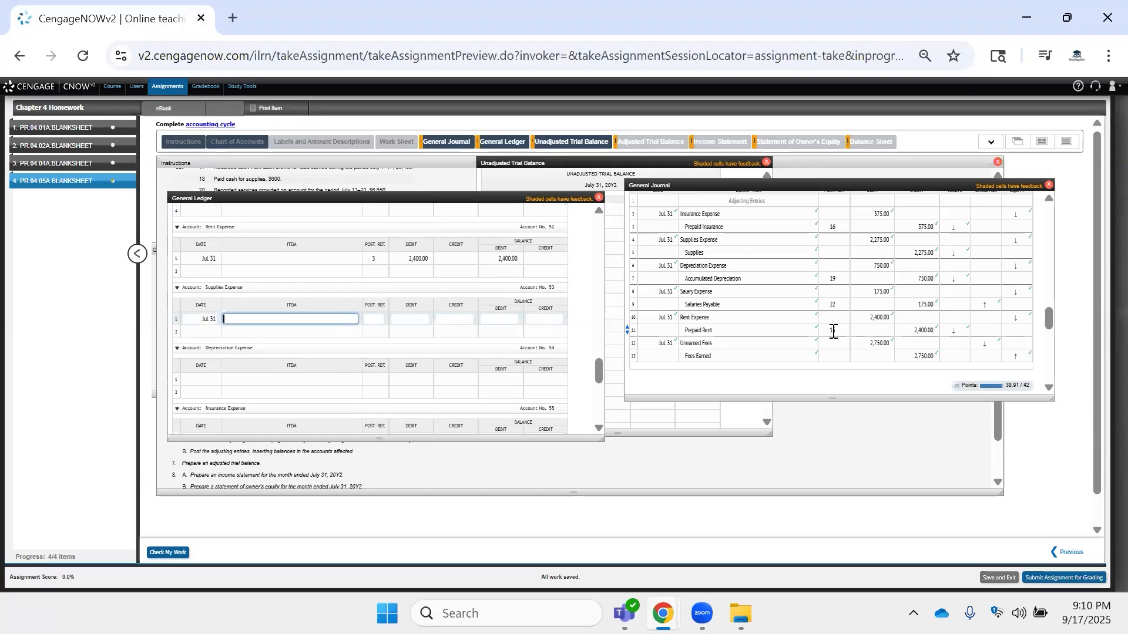
key(Tab)
text(3)
key(Tab)
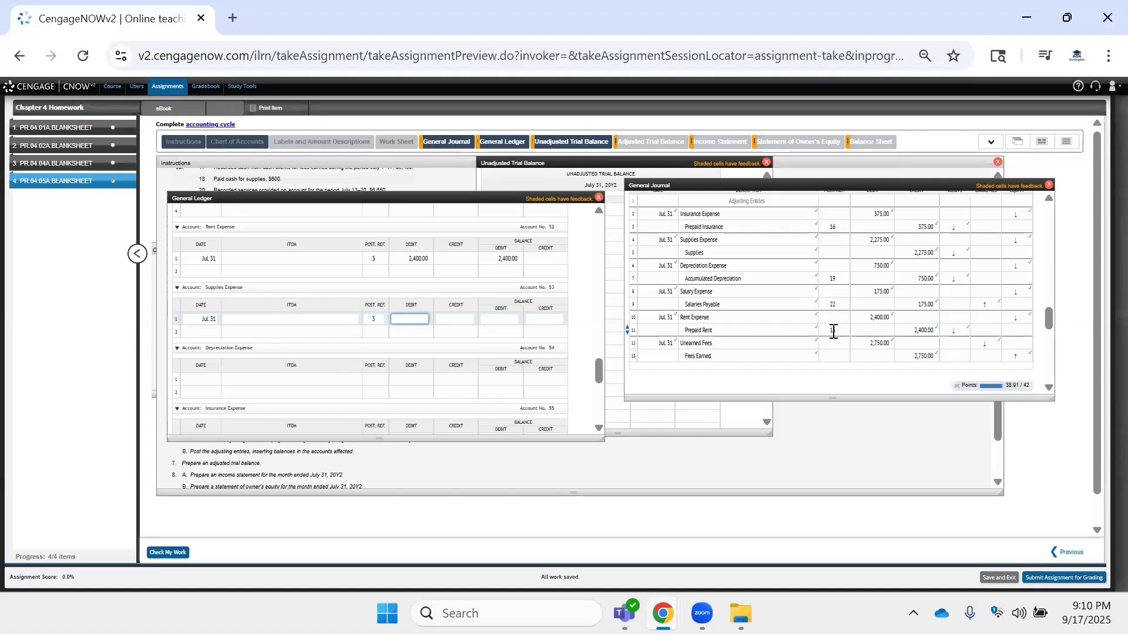
Enter a 2,275 debit and a 2,275 debit balance on the Jul. 31 line of the Supplies Expense ledger account.
text(2,275)
key(Tab)
key(Tab)
key(Tab)
key(shift+Tab)
text(2,275)
key(Tab)
key(Tab)
key(Tab)
key(Tab)
key(Tab)
key(Tab)
key(Tab)
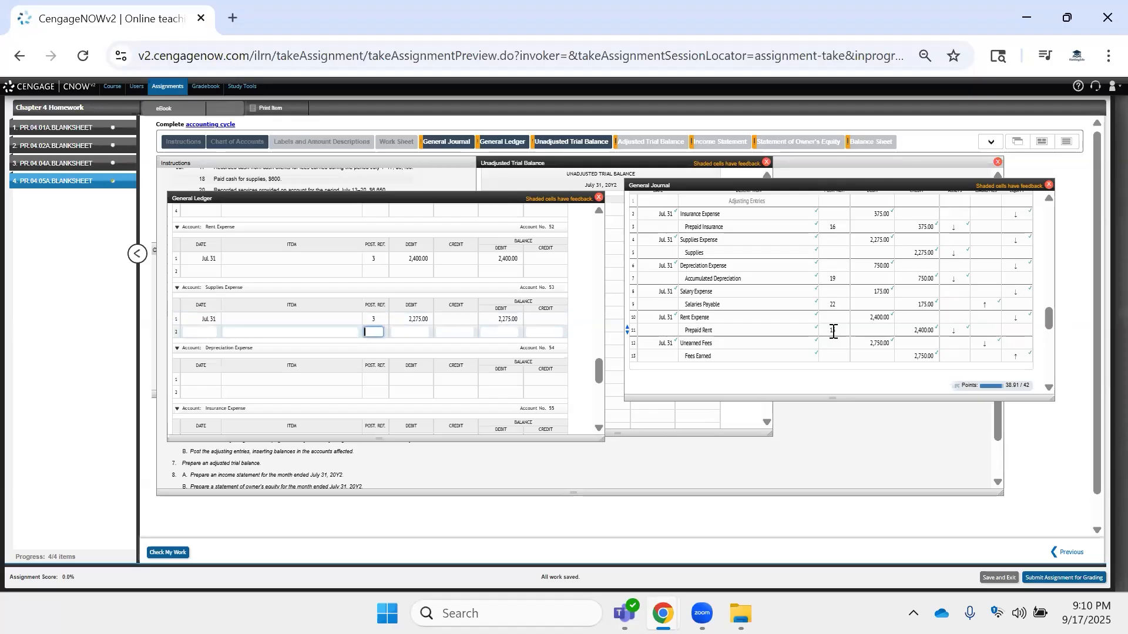
key(Tab)
key(Tab)
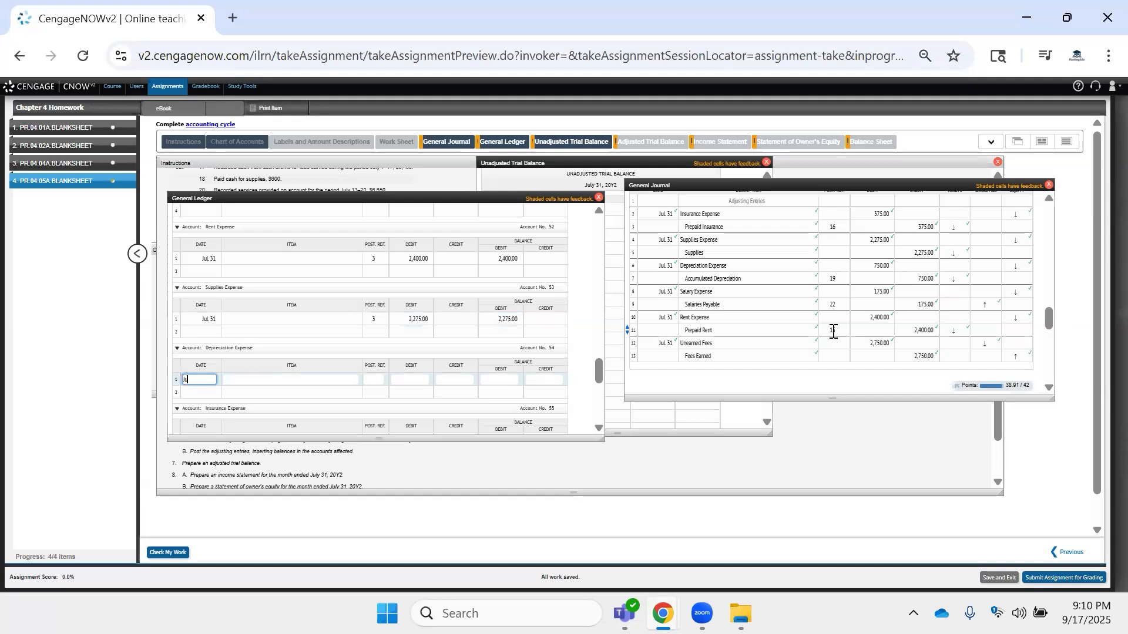
Enter the date Jul. 31 and posting reference 3 on line 1 of the Depreciation Expense ledger account.
text(Jul. 3)
key(Tab)
key(shift+Tab)
text(Jul. 31)
key(Tab)
key(Tab)
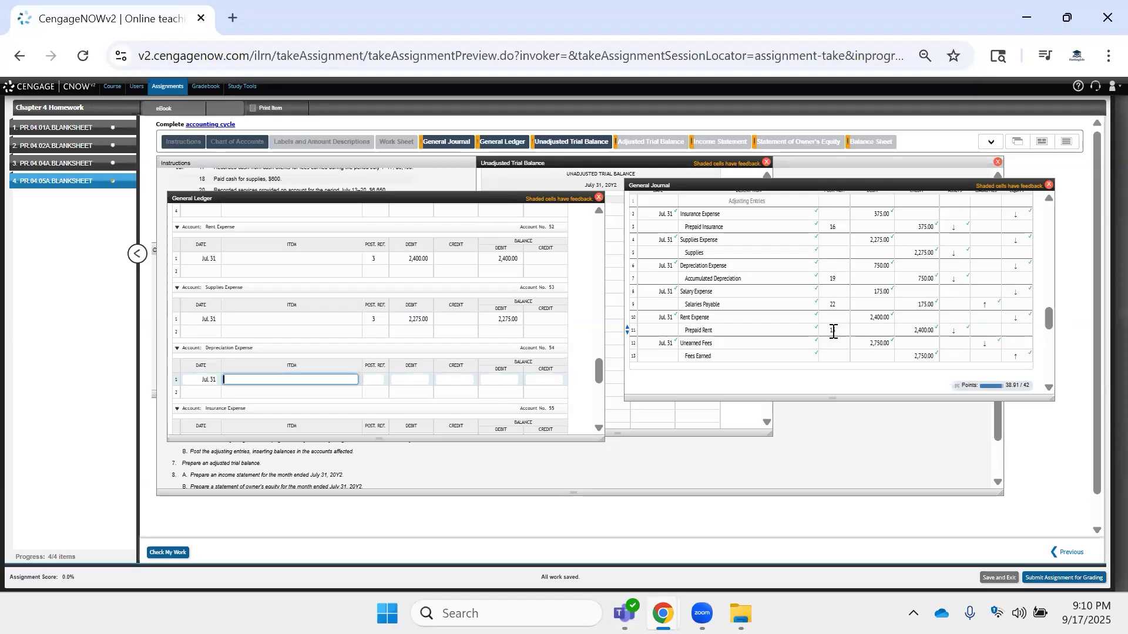
text(3)
key(Tab)
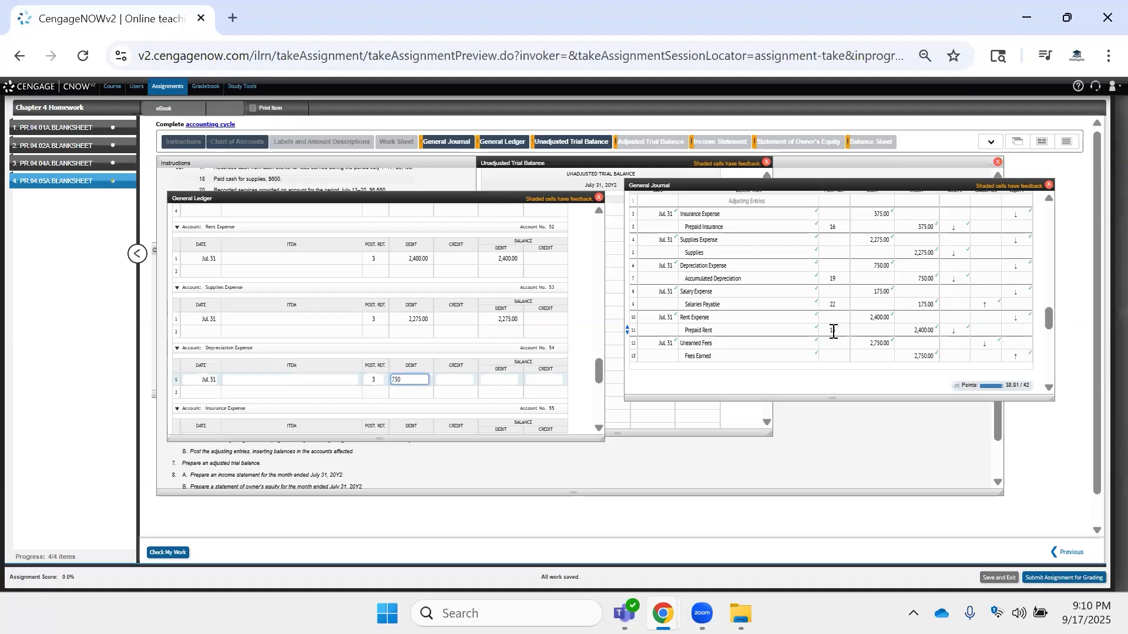
Enter a 750 debit and a 750 debit balance on the Jul. 31 line of the Depreciation Expense ledger account.
key(Tab)
key(Tab)
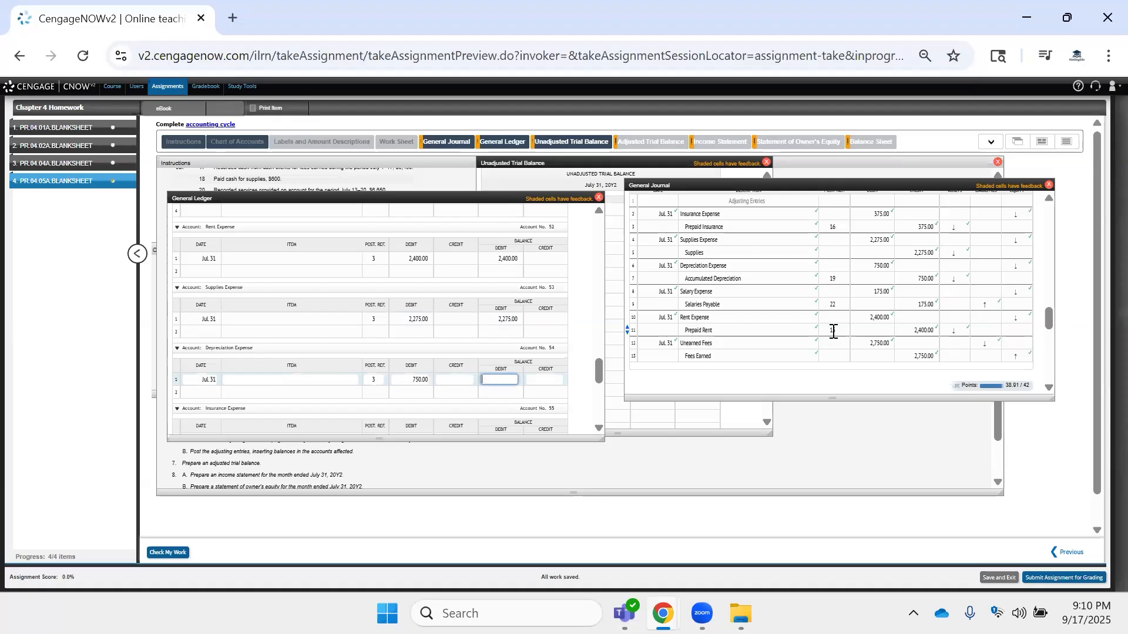
text(750)
key(Tab)
key(Tab)
key(Tab)
key(Tab)
key(Tab)
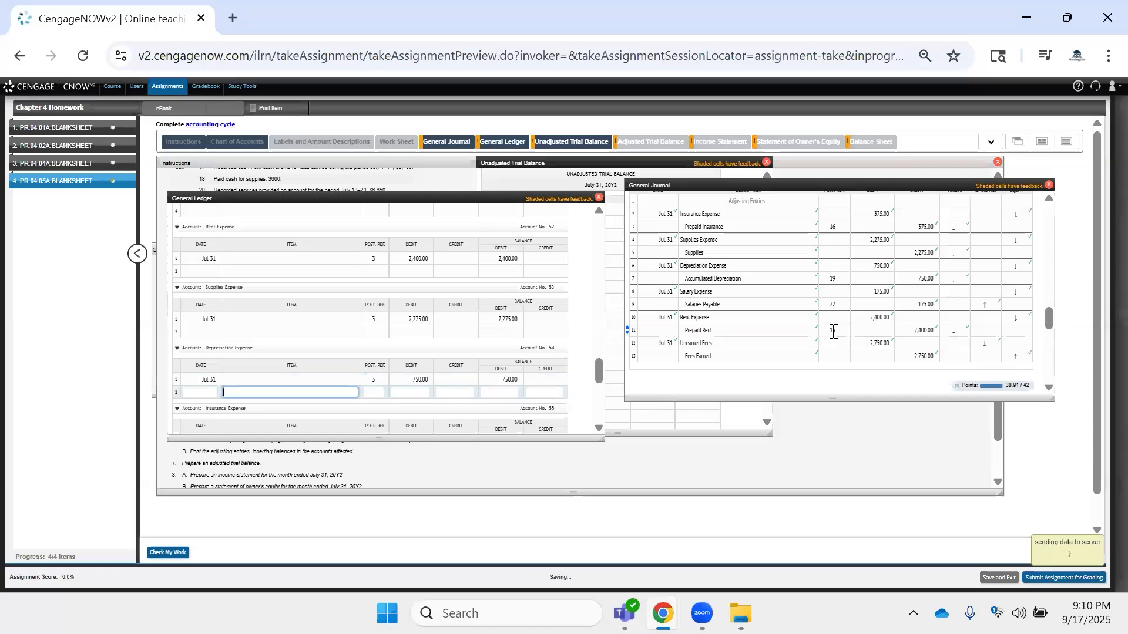
Enter the date Jul. 31 on line 1 of the Insurance Expense ledger account.
key(Tab)
key(Tab)
key(Tab)
key(Tab)
key(Tab)
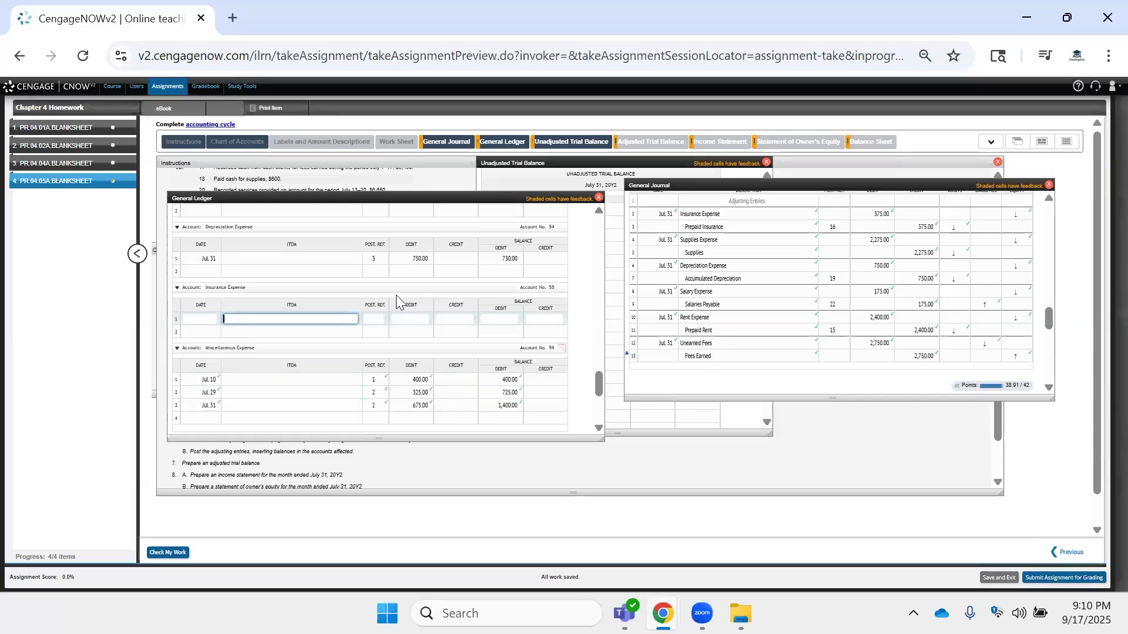
click(204, 319)
text(Jul. 31)
key(Tab)
click(204, 319)
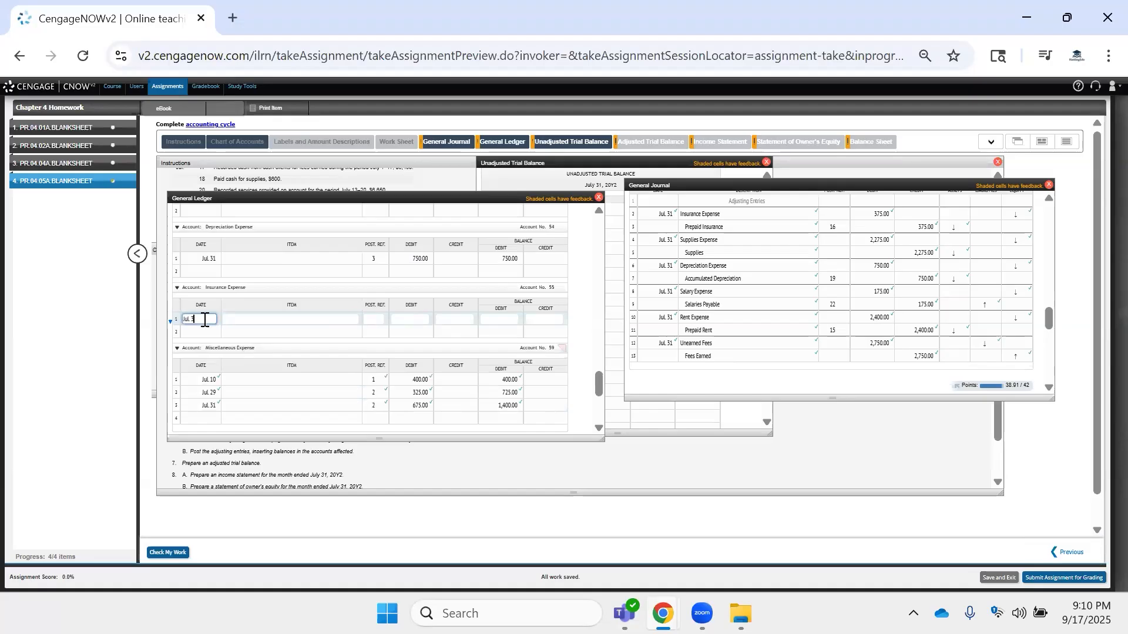
text(1)
In the journal's adjusting entries, enter posting references 41 for Fees Earned, 54 for Depreciation Expense and 55 for Insurance Expense.
click(832, 355)
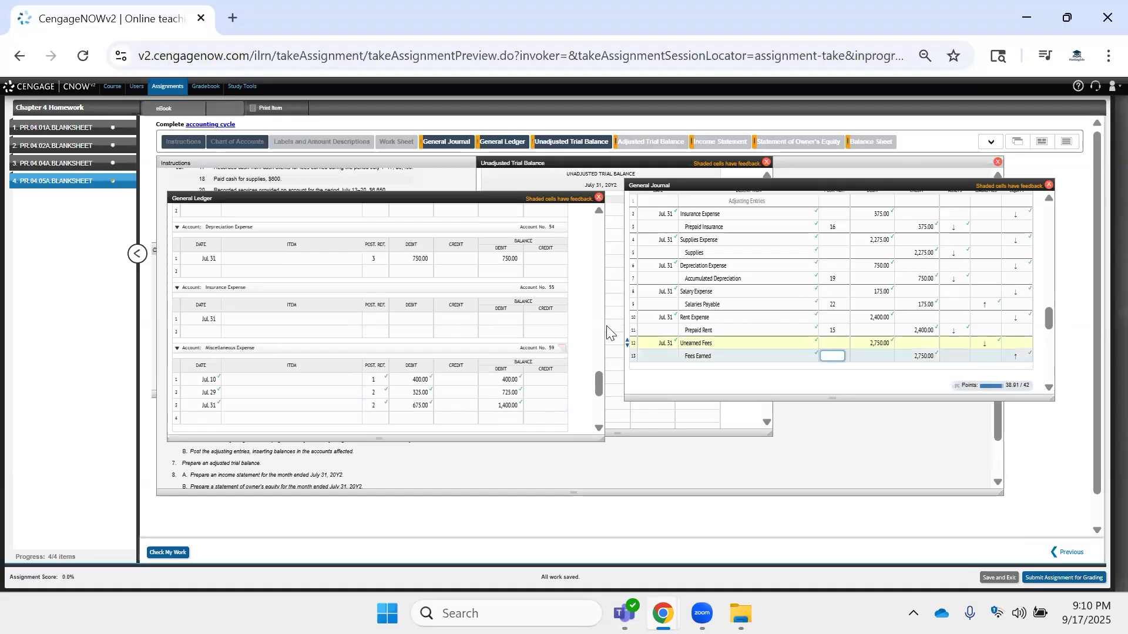
text(41)
click(840, 344)
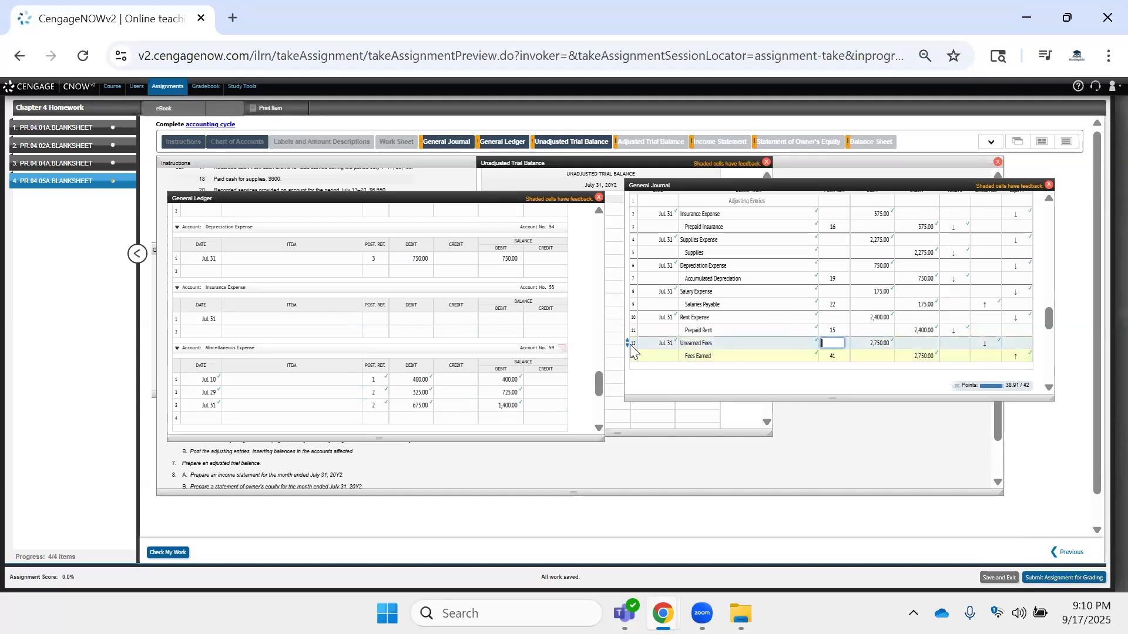
click(834, 317)
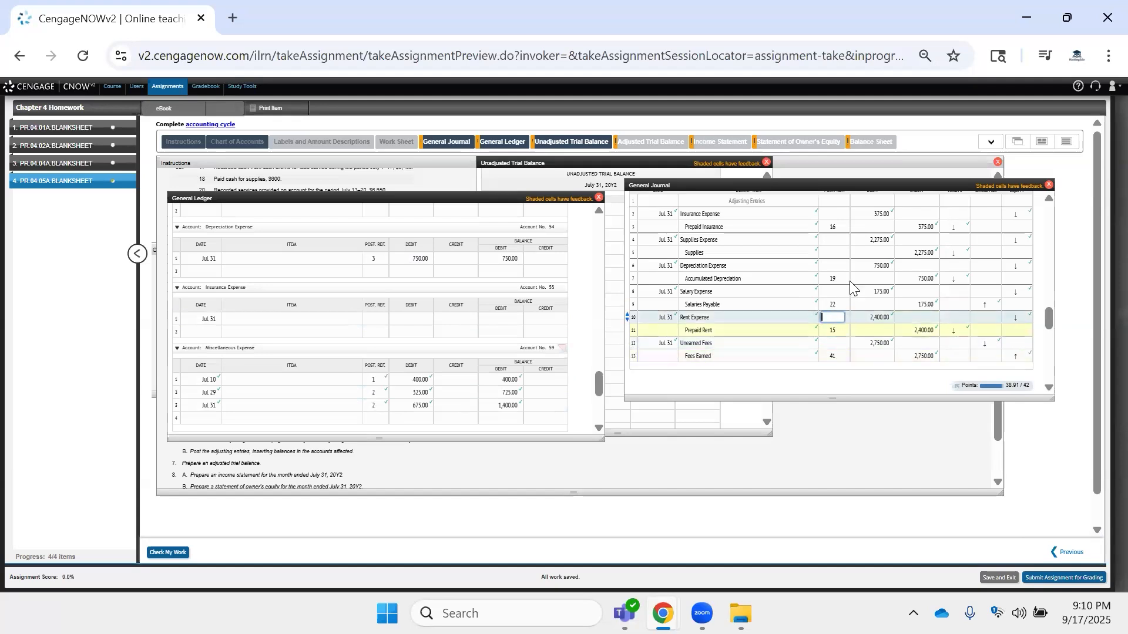
click(829, 267)
text(54)
click(832, 292)
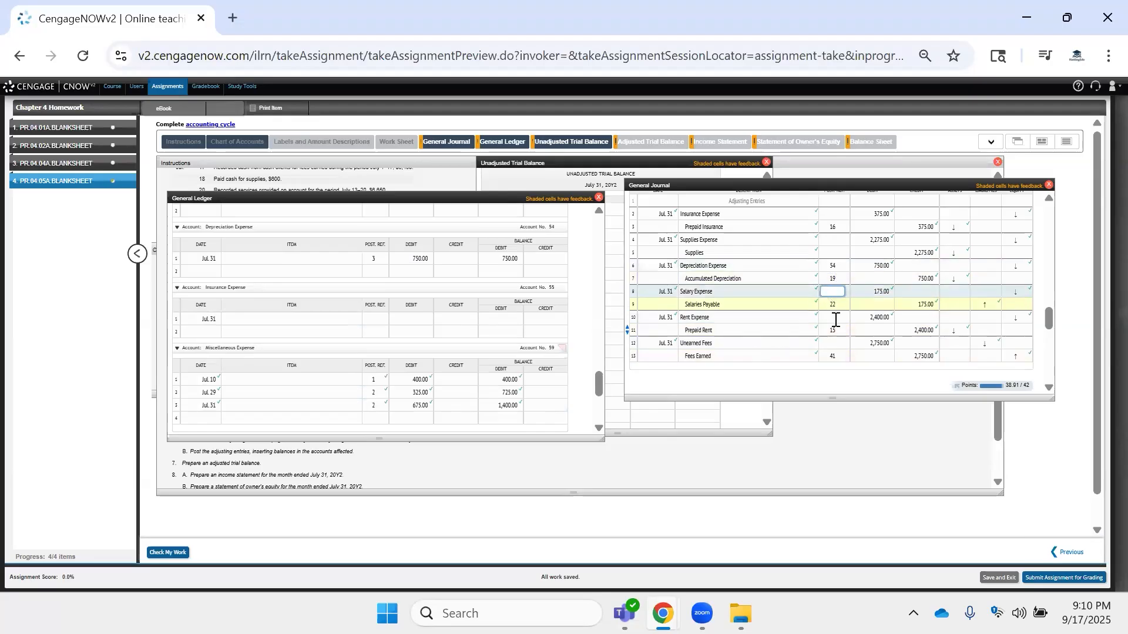
click(840, 214)
text(55)
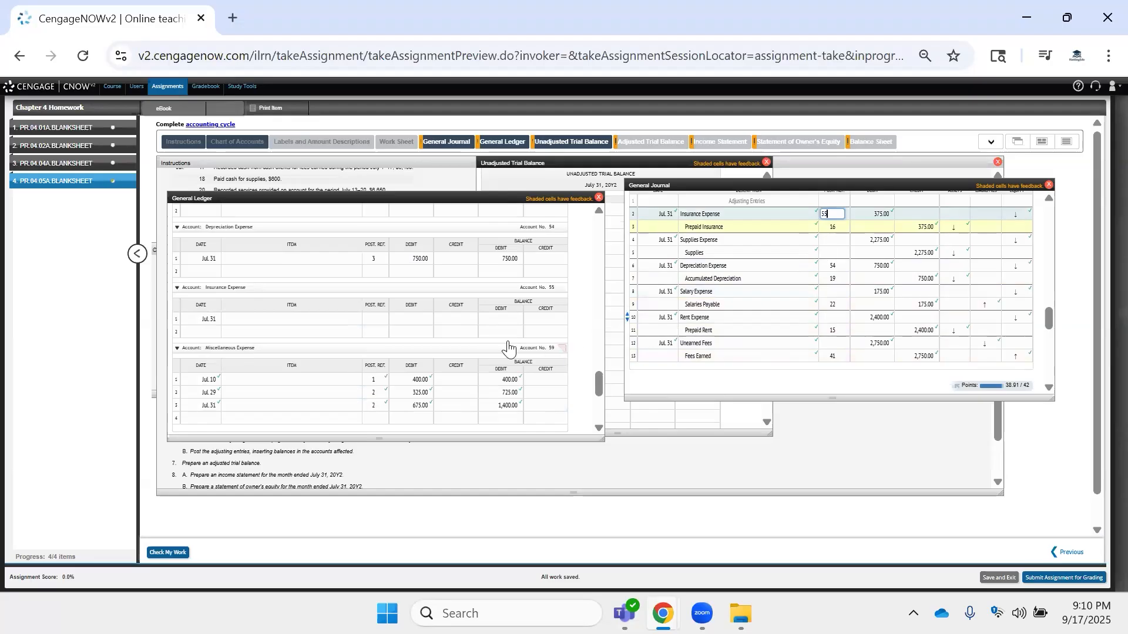
Complete the Jul. 31 line of the Insurance Expense ledger account with posting reference 3, a 375 debit and a 375 debit balance.
click(372, 318)
text(3)
key(Tab)
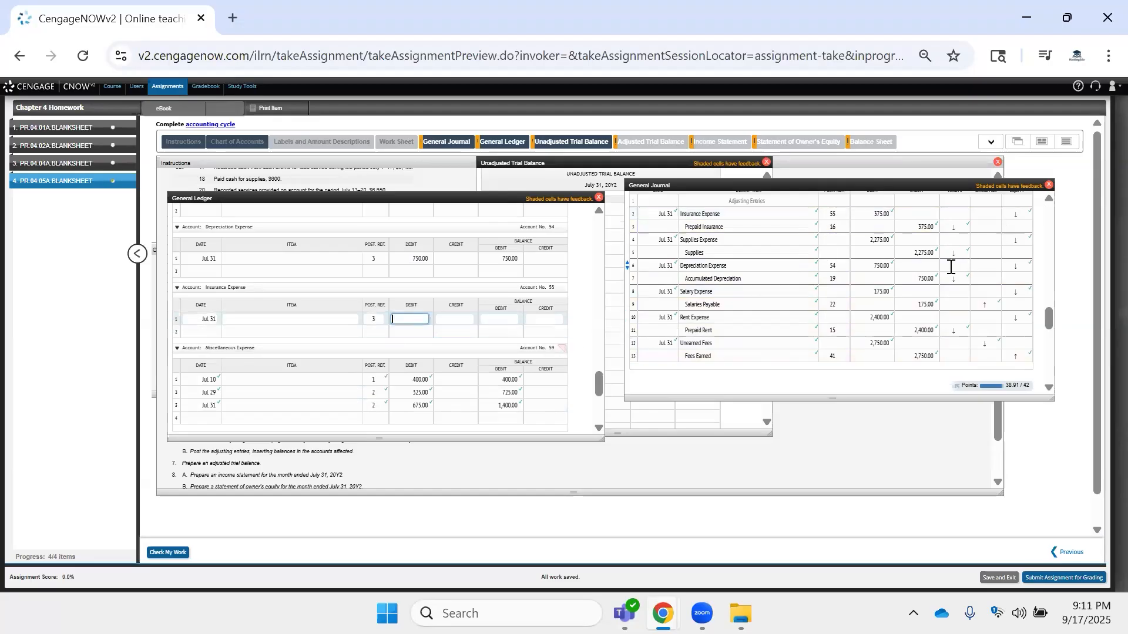
text(375)
key(Tab)
key(Tab)
key(shift+Tab)
text(375)
key(Tab)
Look up the Salary Expense account number in the ledger and enter posting reference 51 on its adjusting entry line in the journal.
scroll(696, 297, down, 3)
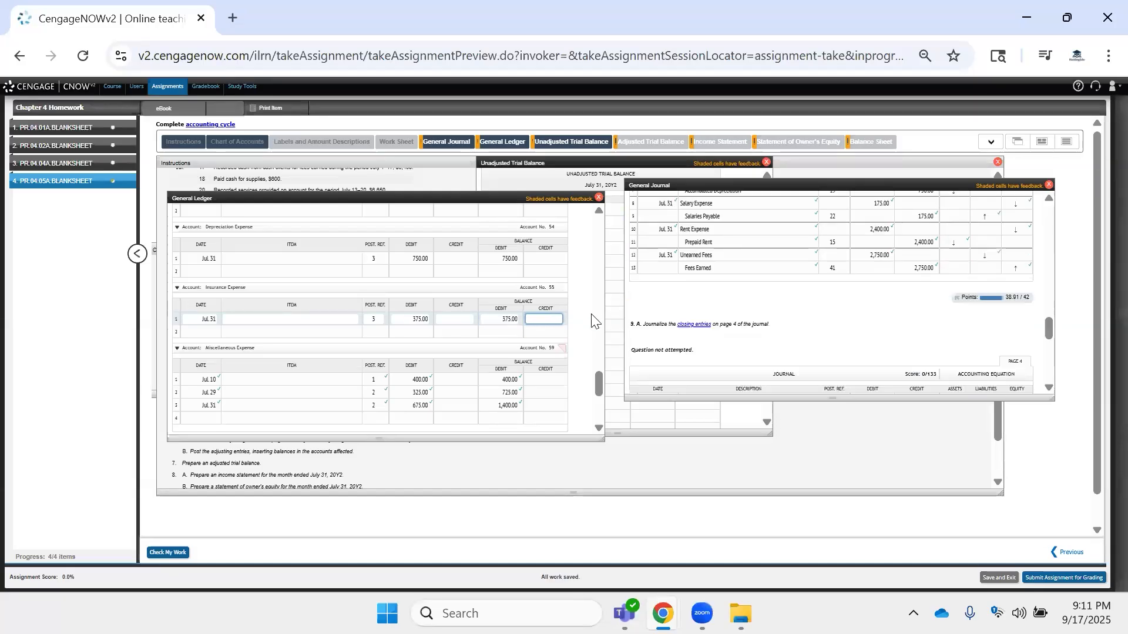
scroll(538, 331, up, 2)
scroll(538, 331, up, 2)
scroll(538, 332, up, 3)
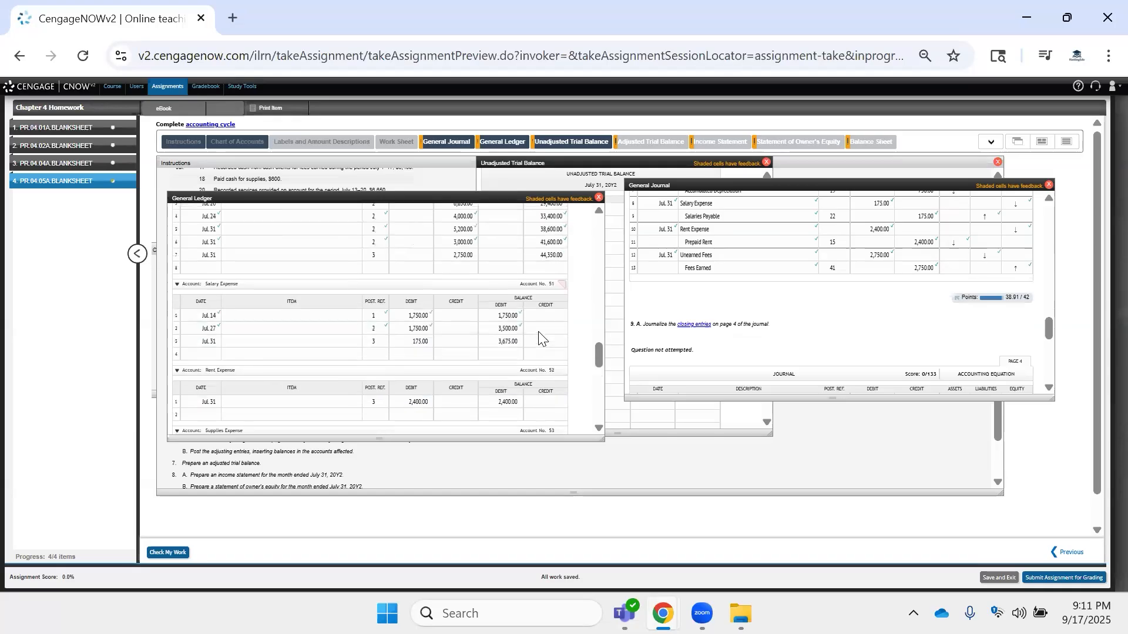
scroll(783, 337, up, 3)
scroll(784, 337, up, 3)
scroll(781, 335, down, 3)
click(834, 241)
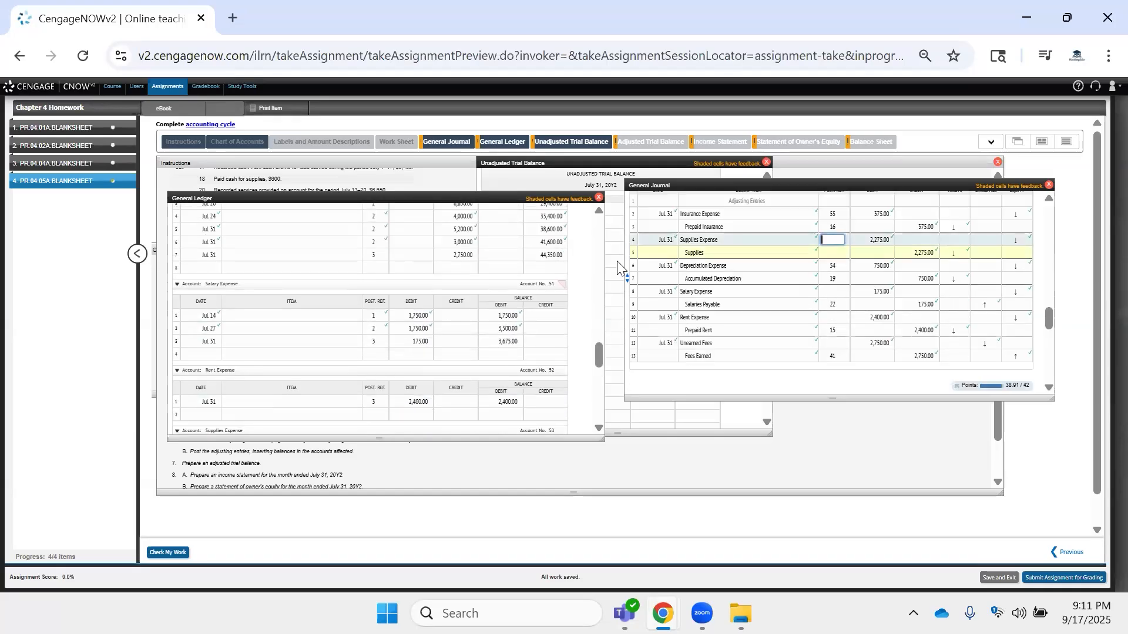
click(845, 295)
text(51)
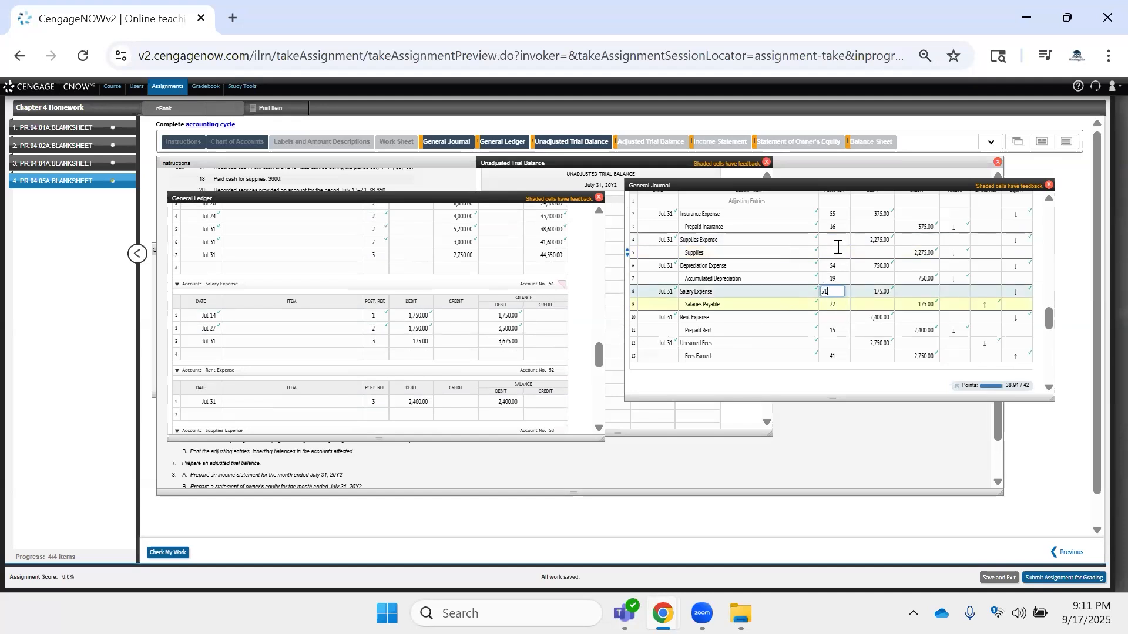
Enter posting references 53 for Supplies Expense and 14 for Supplies in the journal's adjusting entries.
click(836, 243)
scroll(527, 357, down, 2)
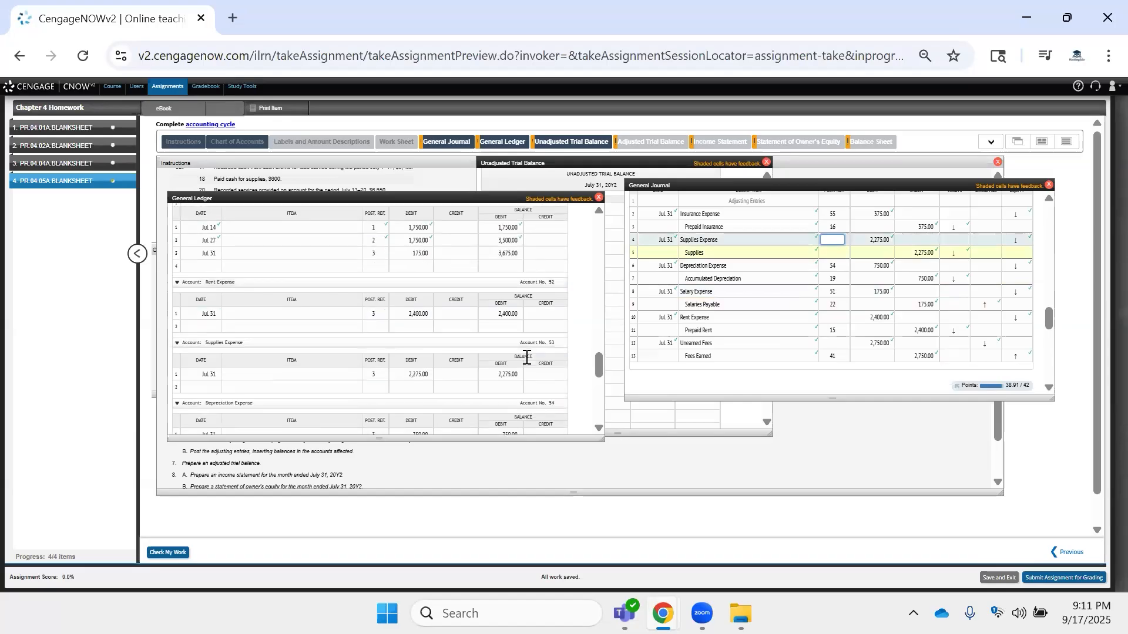
text(53)
click(830, 252)
text(13)
key(BackSpace)
text(4)
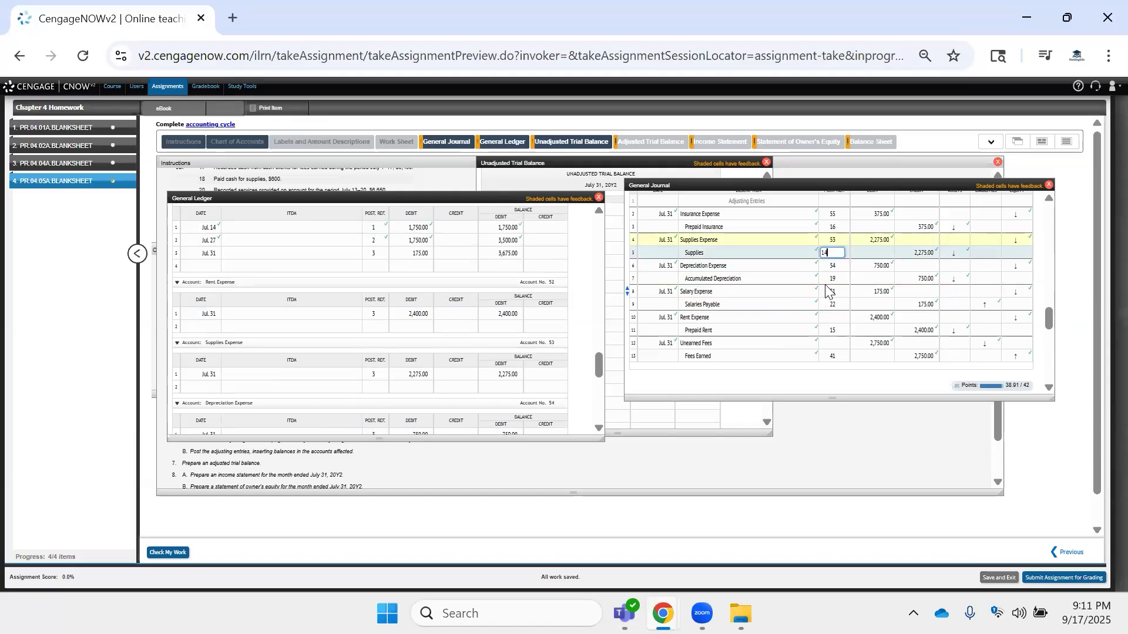
Enter posting reference 52 for Rent Expense in the journal's adjusting entries.
click(842, 315)
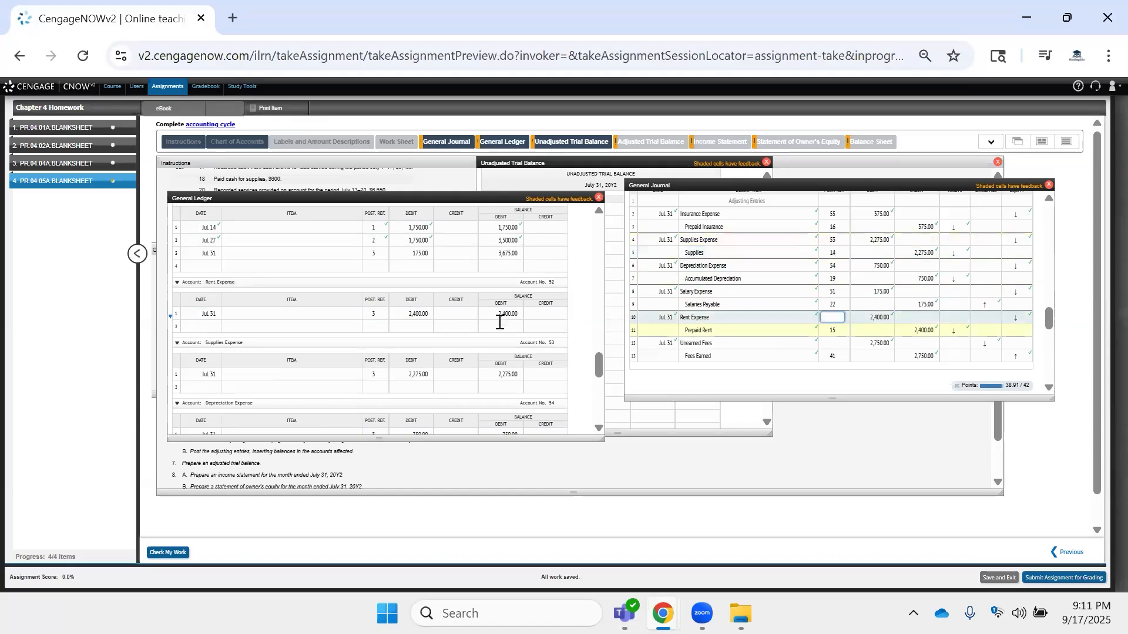
scroll(464, 319, down, 2)
scroll(464, 324, down, 1)
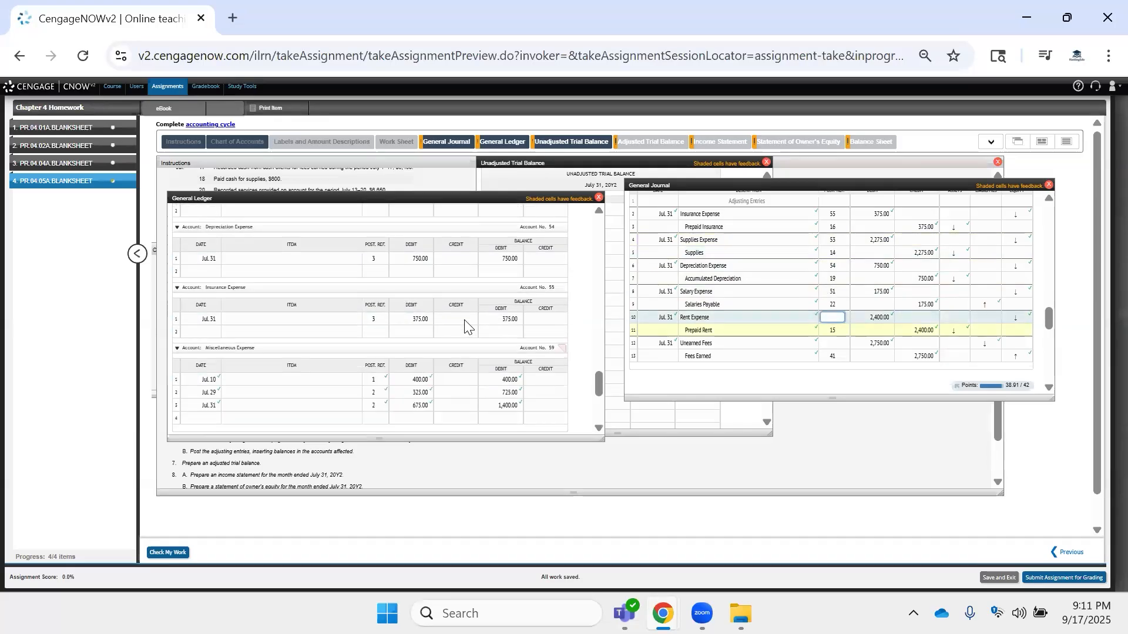
scroll(464, 327, up, 5)
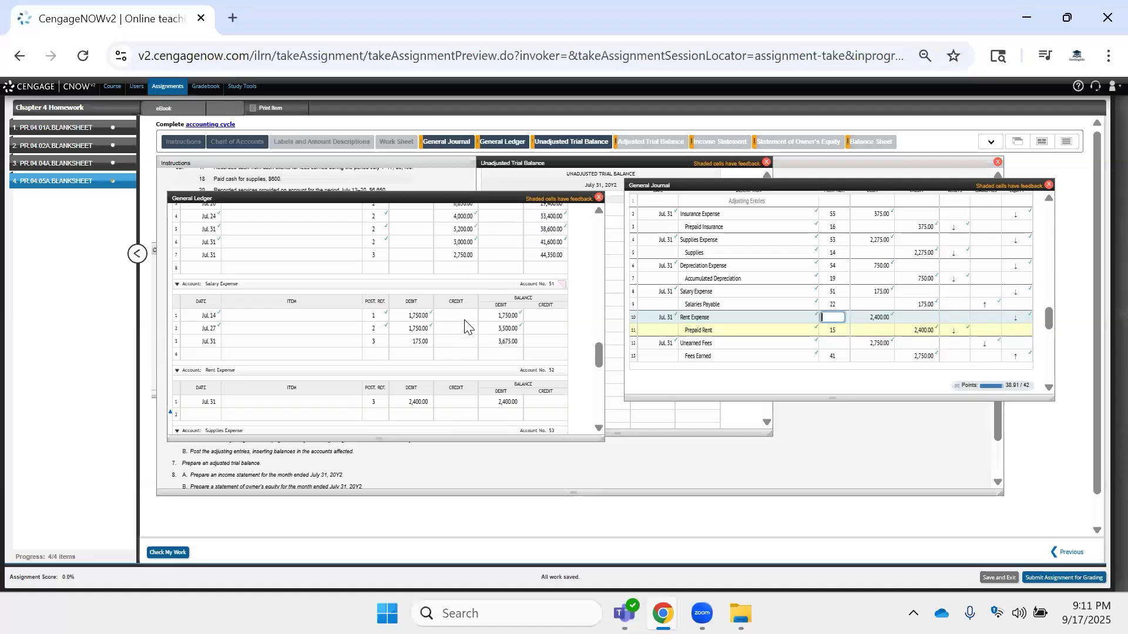
text(52)
Look up the Unearned Fees account number in the ledger and enter posting reference 23 on its adjusting entry line in the journal.
click(837, 343)
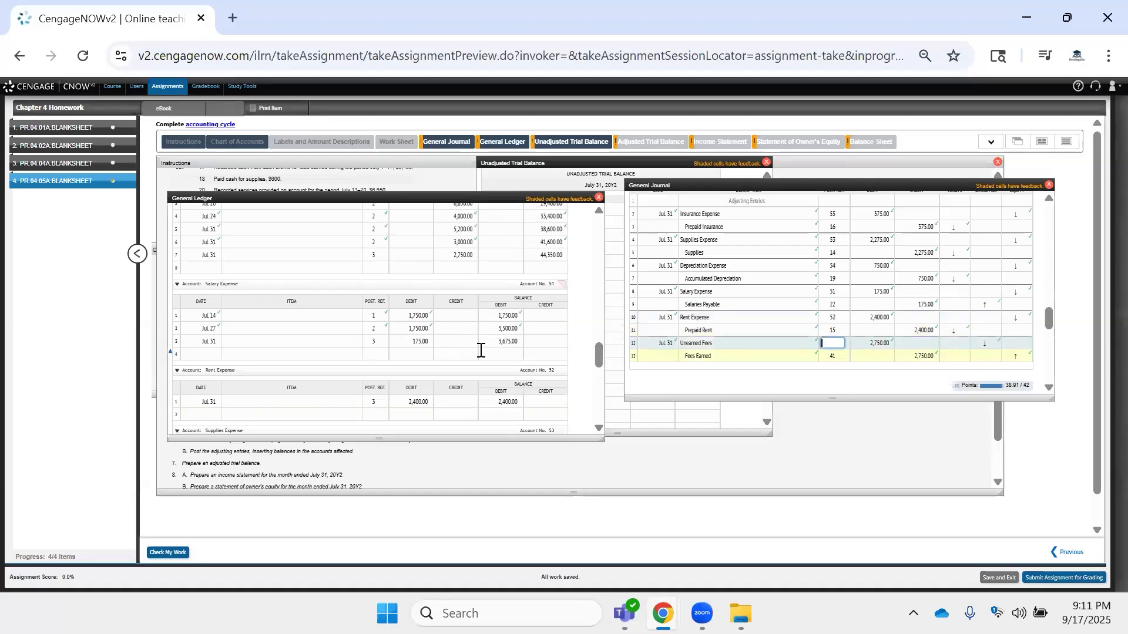
scroll(481, 350, up, 3)
scroll(481, 350, up, 5)
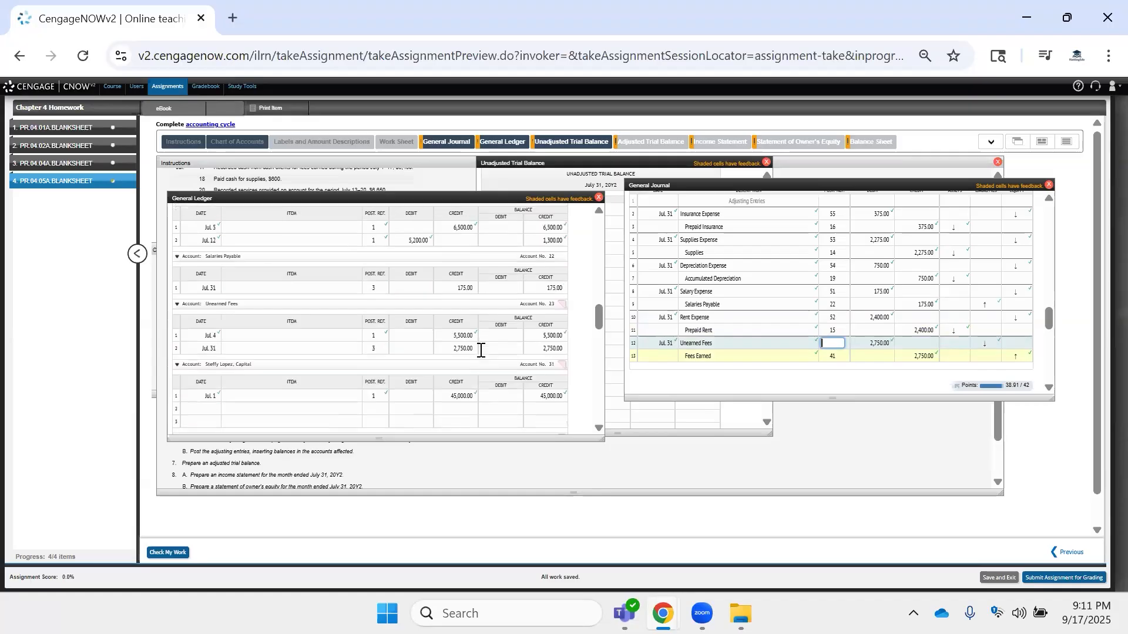
scroll(443, 331, down, 2)
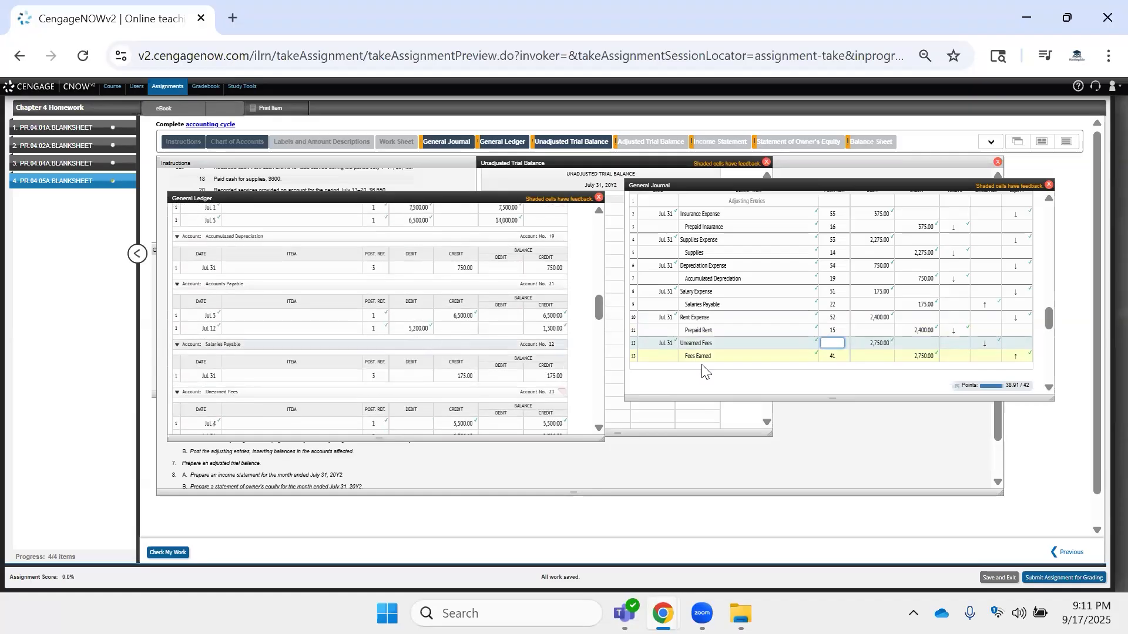
text(23)
scroll(828, 335, up, 3)
scroll(737, 335, down, 3)
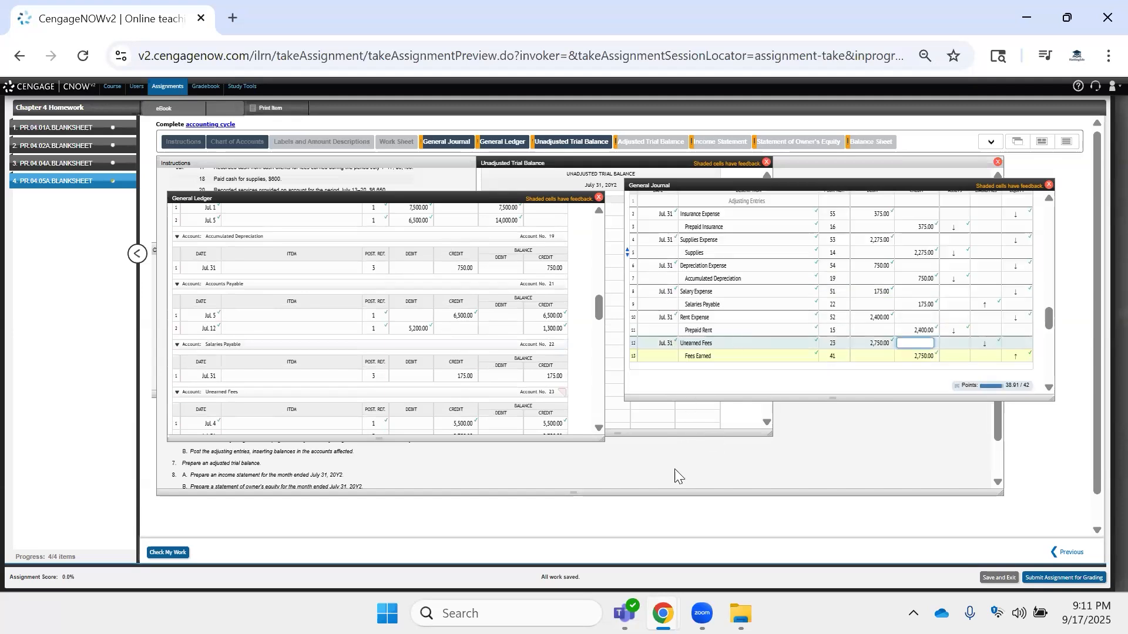
Check the work and examine the General Ledger accounts for cells flagged as incorrect.
click(164, 554)
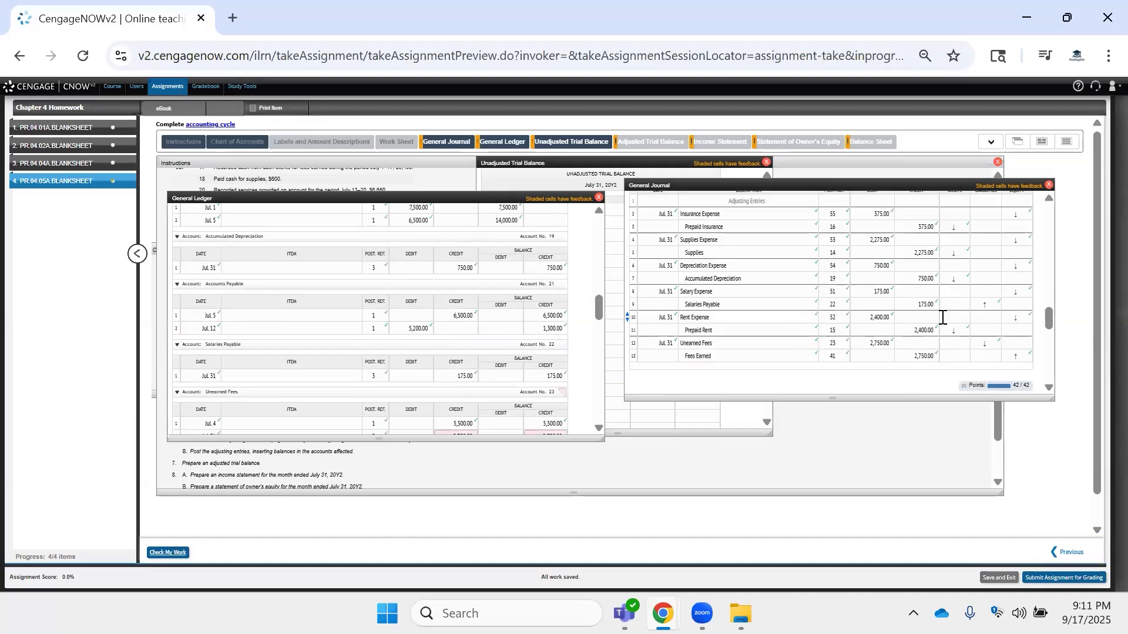
scroll(942, 317, up, 3)
scroll(496, 299, down, 6)
click(465, 260)
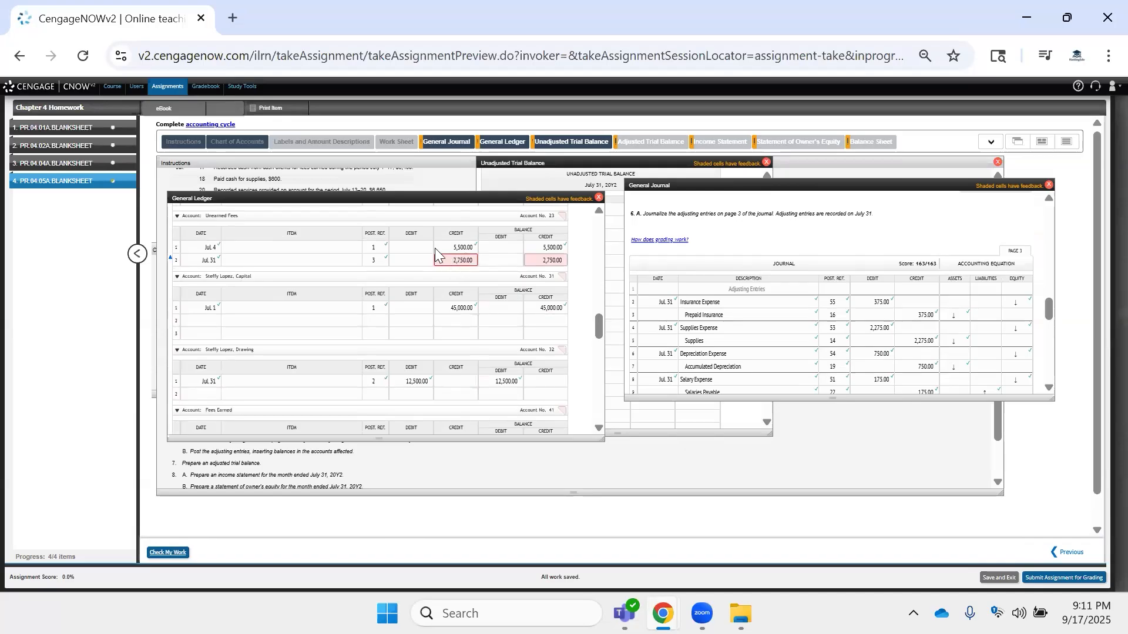
scroll(542, 280, down, 6)
scroll(543, 279, down, 6)
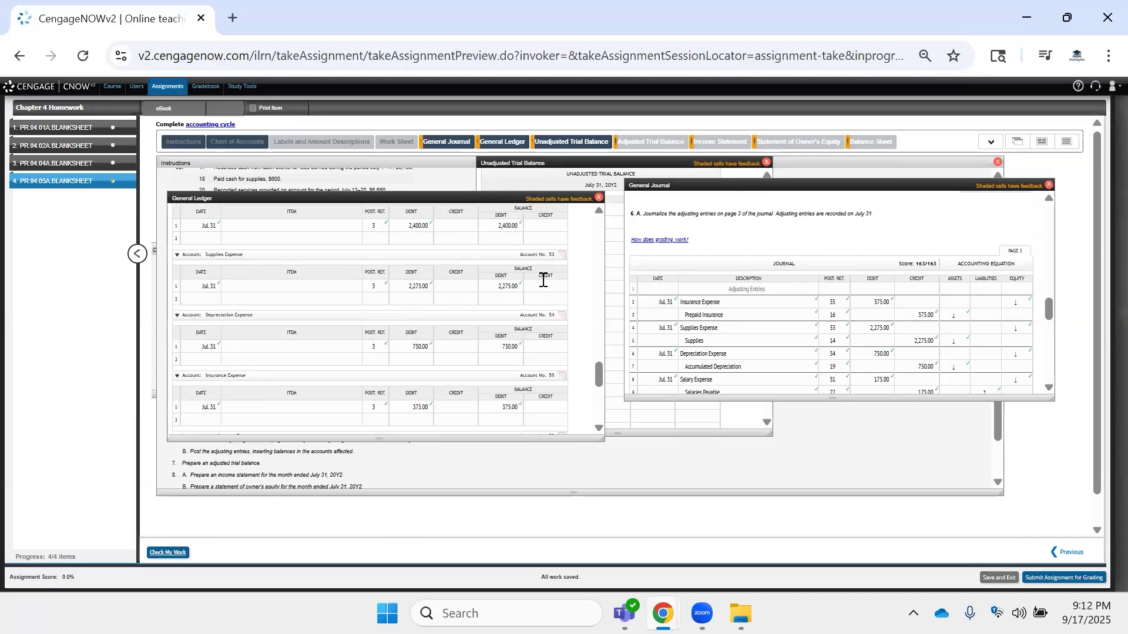
scroll(543, 279, up, 6)
scroll(542, 279, up, 5)
Clear the credit on the Jul. 31 line of the Unearned Fees ledger account and enter a 2,750 debit instead.
click(473, 349)
key(BackSpace)
key(BackSpace)
key(BackSpace)
key(BackSpace)
click(409, 343)
text(2750)
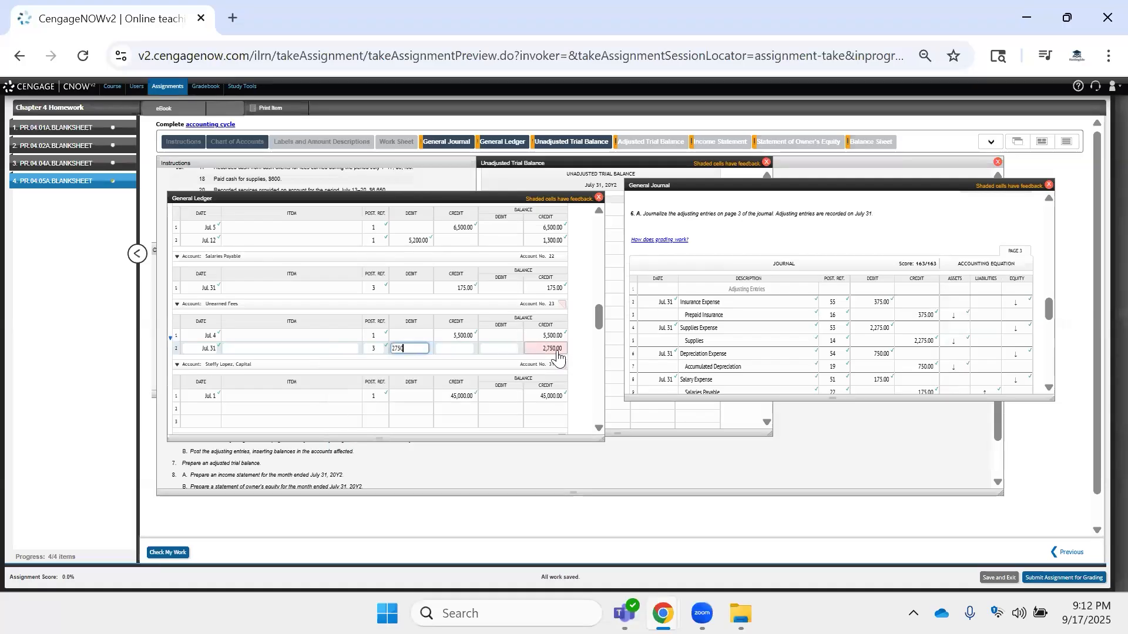
Enter the Jul. 31 Unearned Fees balance as a 2,750 debit balance instead of a credit balance and check the work.
key(Tab)
key(Tab)
text(2750)
click(549, 336)
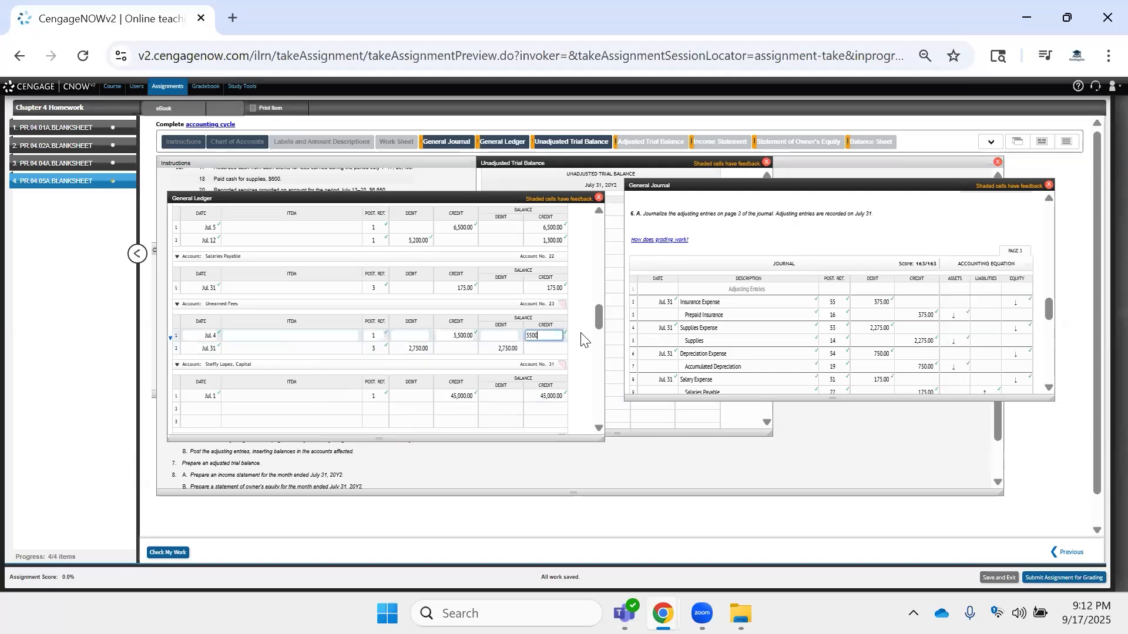
click(591, 331)
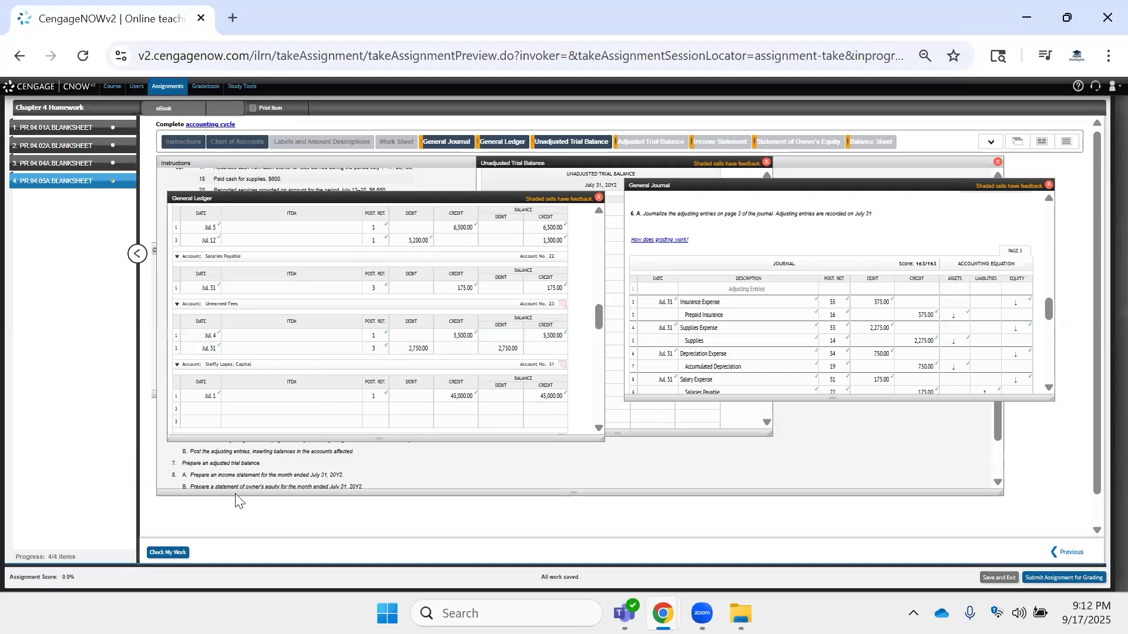
click(176, 552)
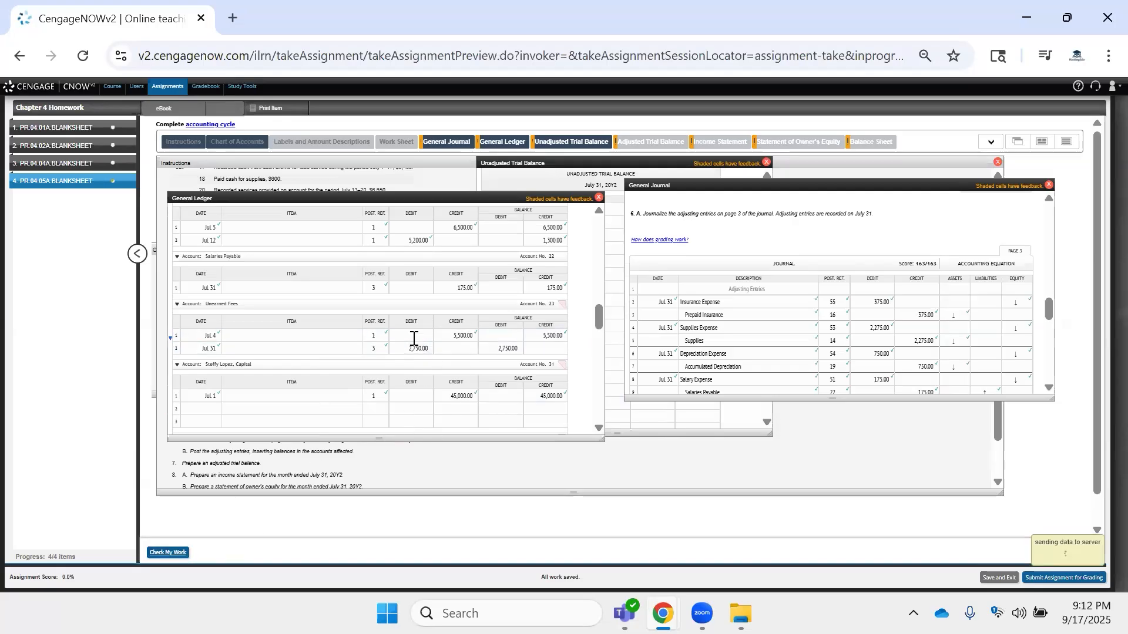
Clear the debit balance on the Jul. 31 line of Unearned Fees and enter a 2,750 credit balance.
click(516, 350)
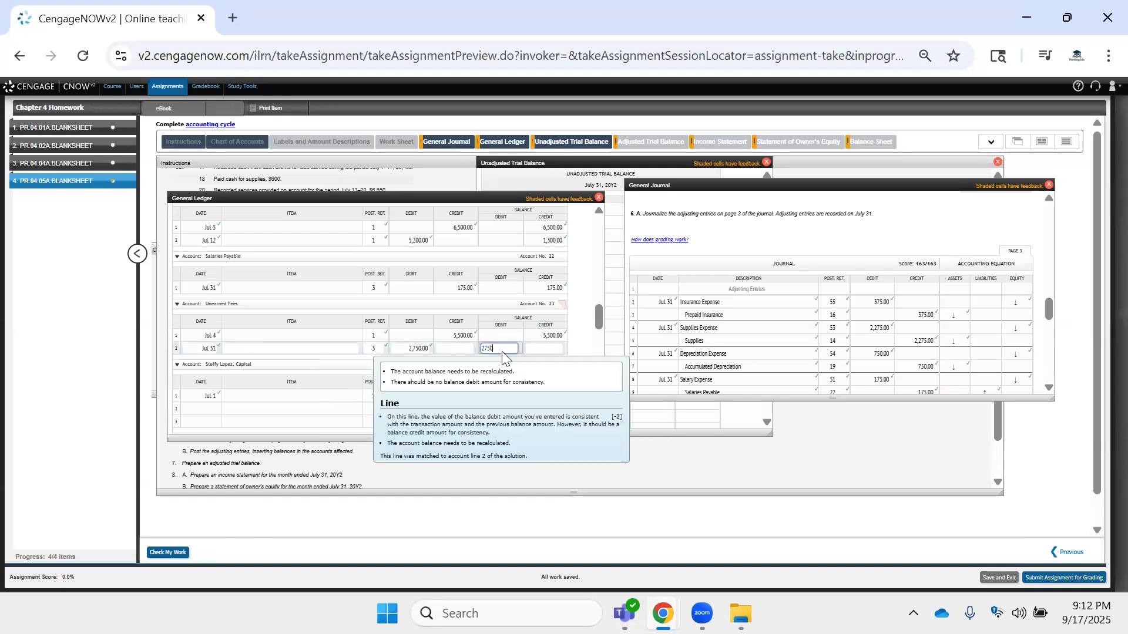
click(535, 345)
text(2750)
click(574, 352)
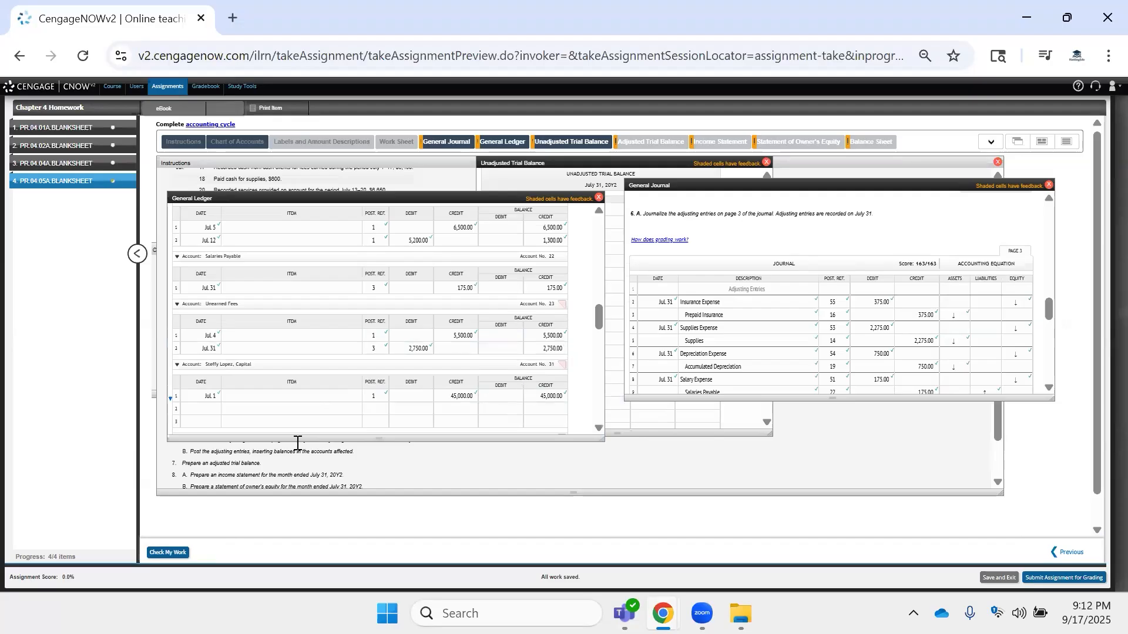
Check the corrected work and review the feedback on the ledger accounts and the adjusting journal entries.
click(168, 552)
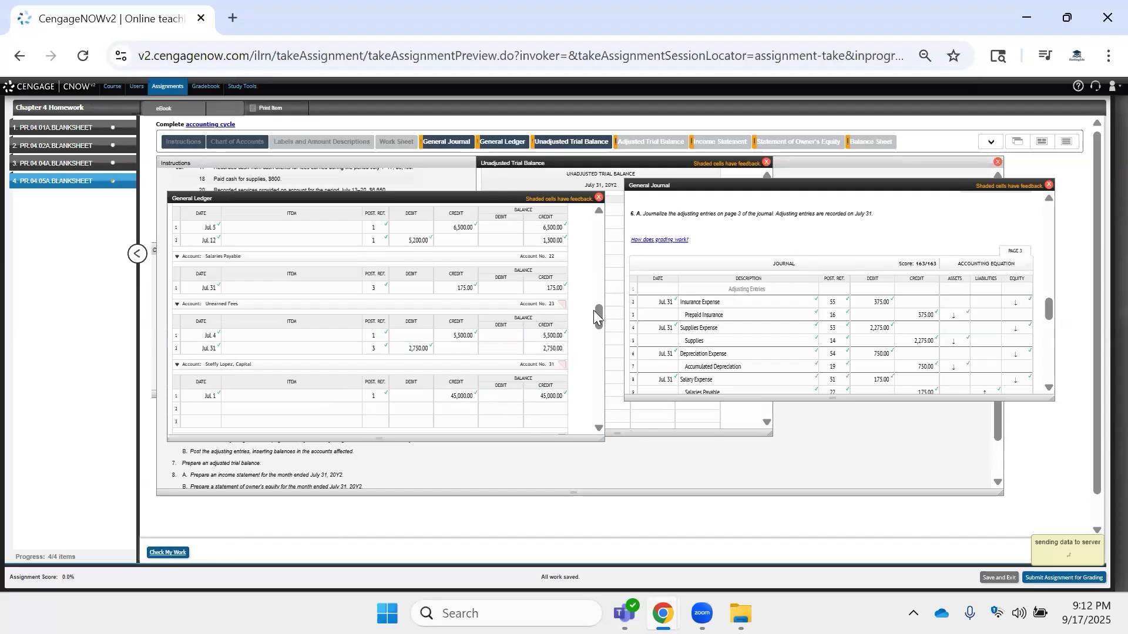
scroll(545, 298, down, 3)
scroll(546, 298, up, 2)
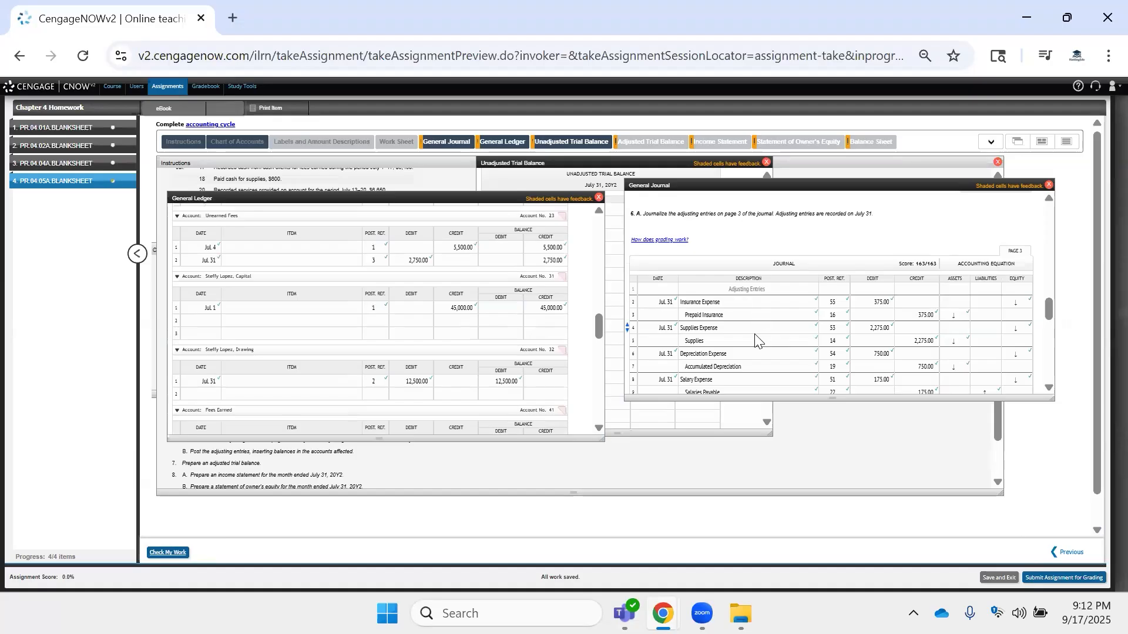
scroll(755, 339, down, 3)
scroll(593, 303, down, 3)
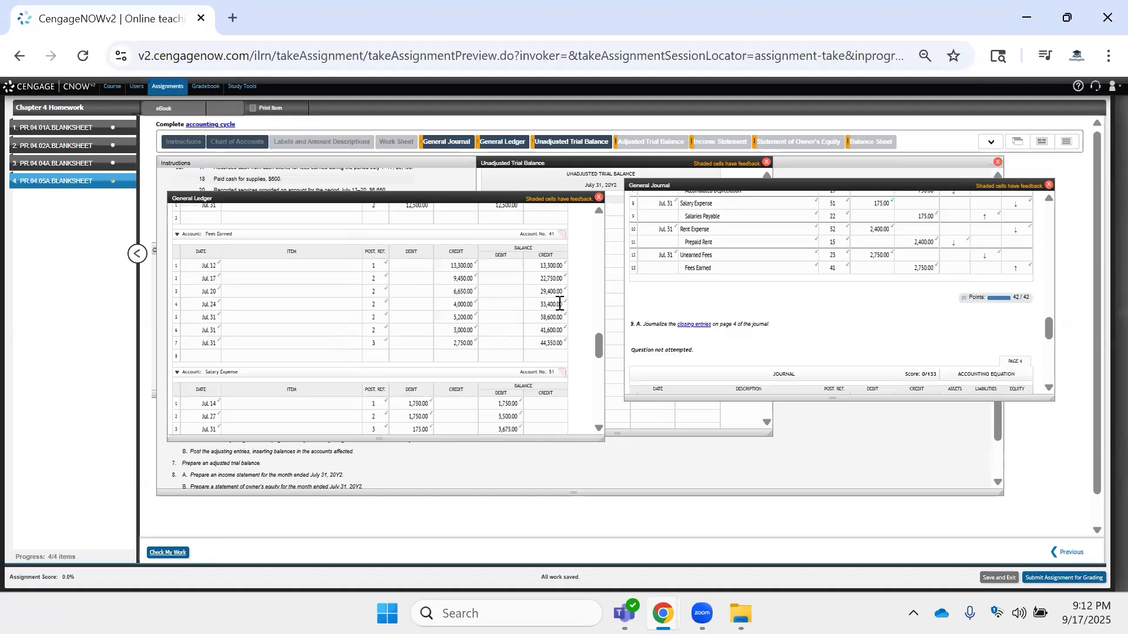
Review the General Ledger accounts from Cash through Miscellaneous Expense for missing or flagged July postings.
scroll(593, 304, up, 3)
scroll(579, 355, up, 1)
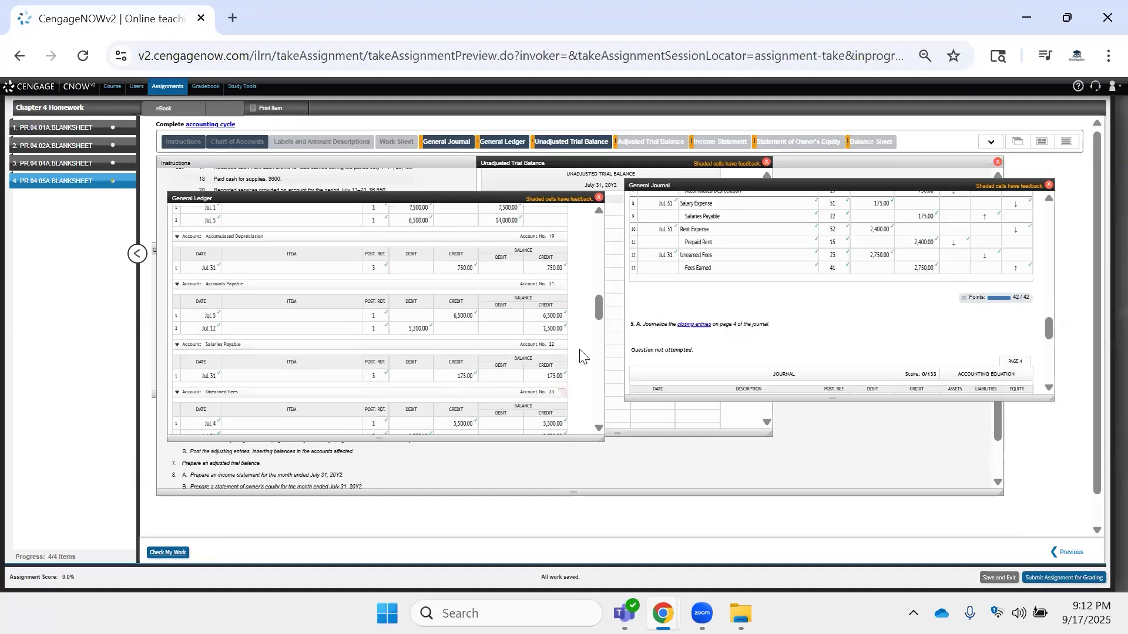
scroll(579, 355, up, 3)
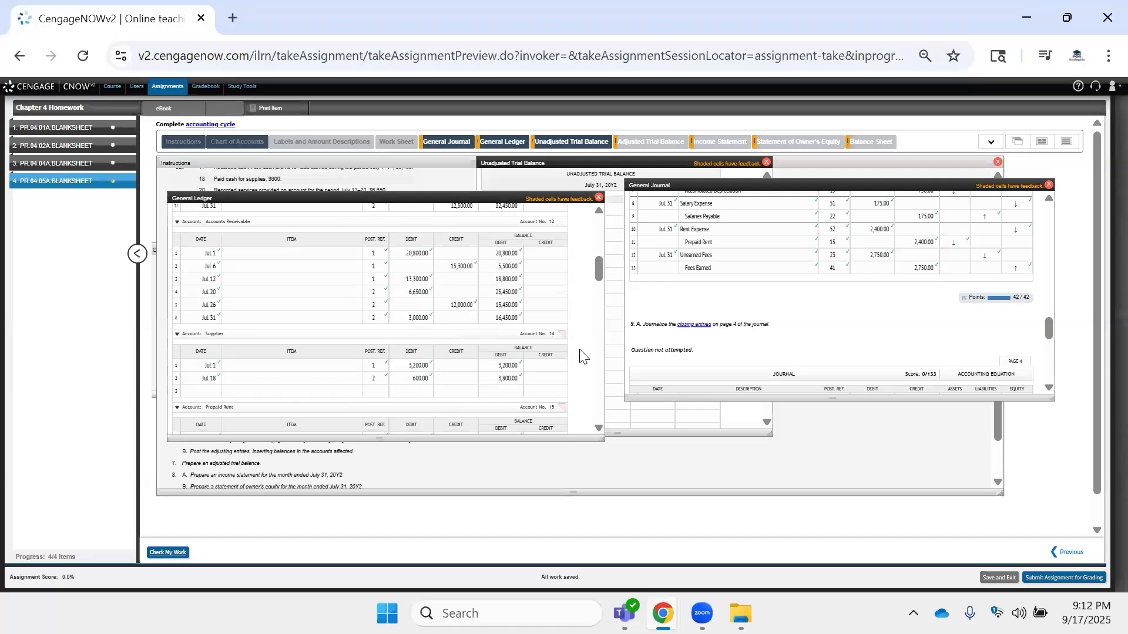
scroll(580, 355, up, 5)
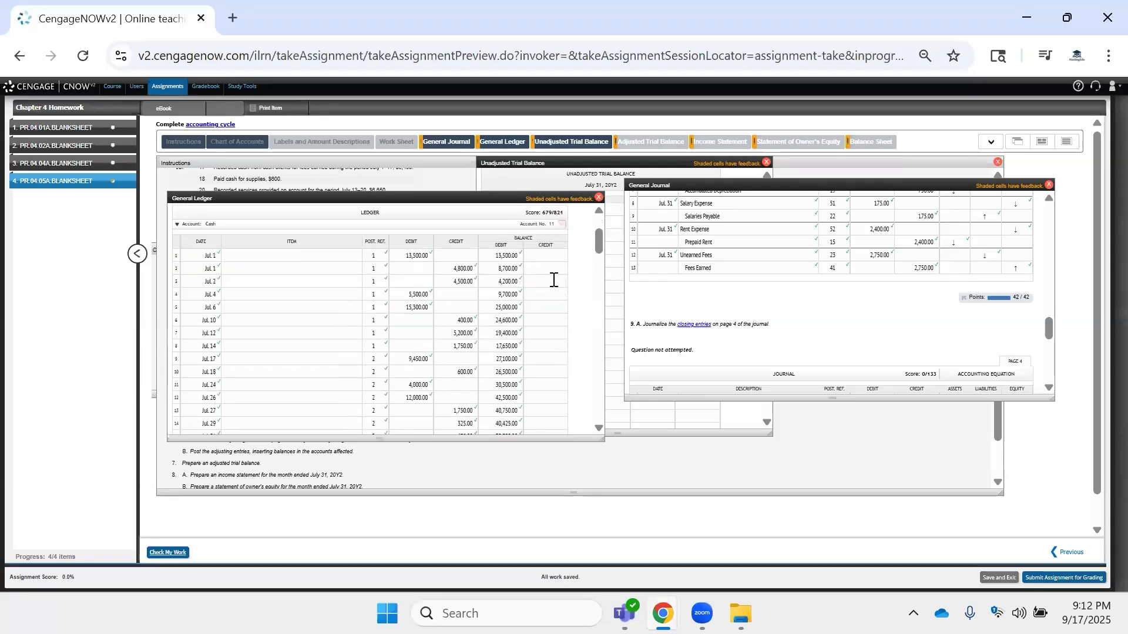
scroll(553, 279, down, 3)
scroll(553, 280, up, 1)
scroll(553, 279, down, 1)
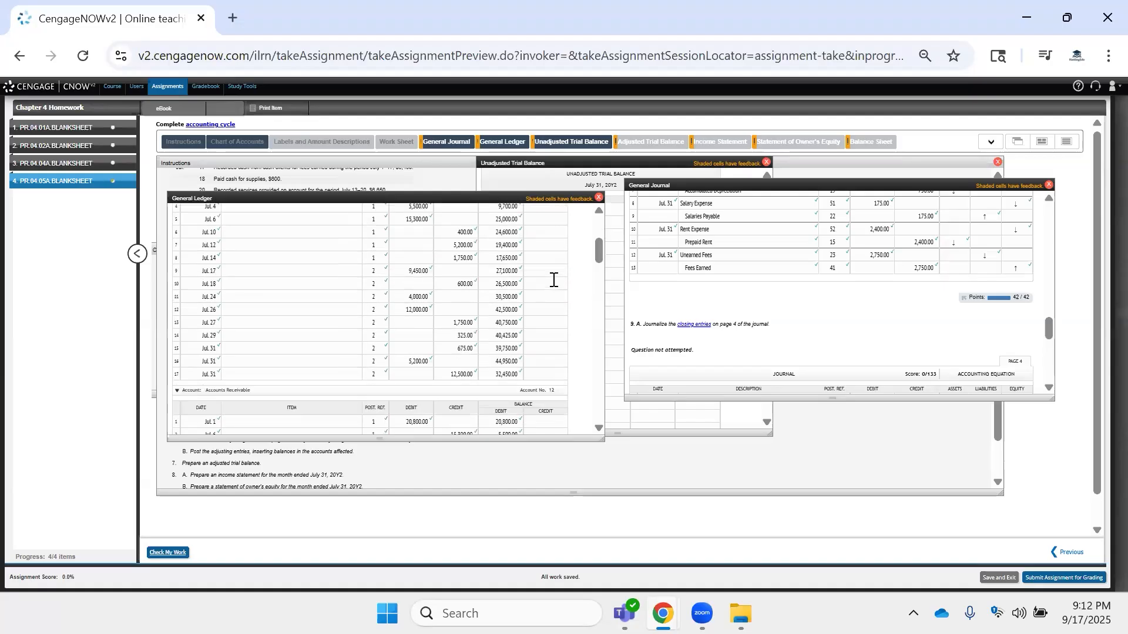
scroll(553, 280, up, 3)
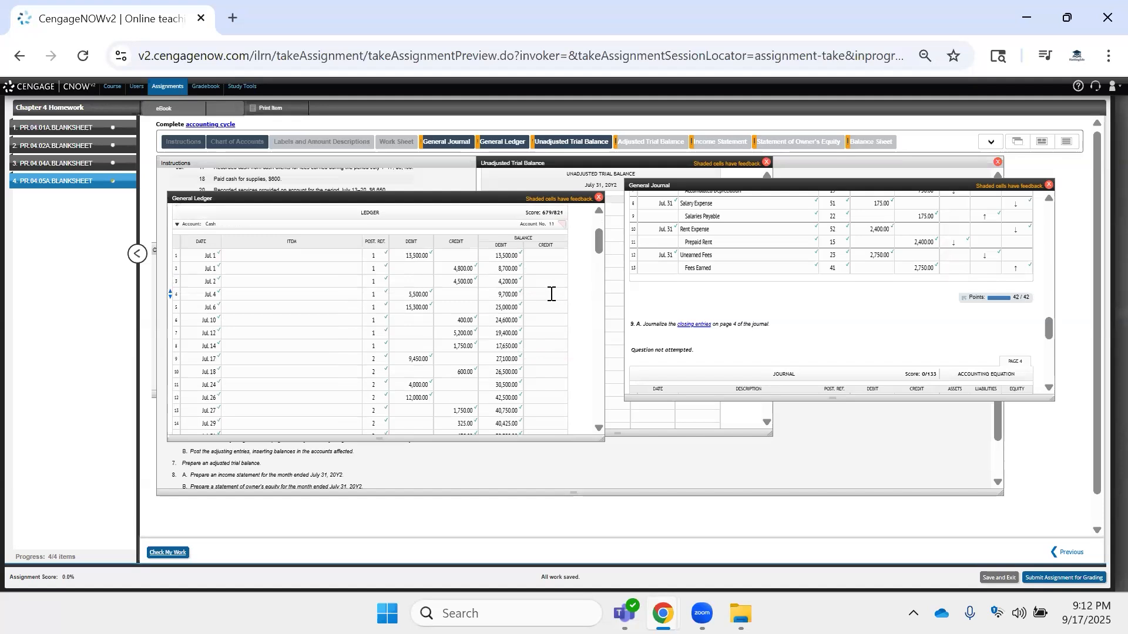
scroll(551, 294, up, 3)
scroll(585, 298, down, 20)
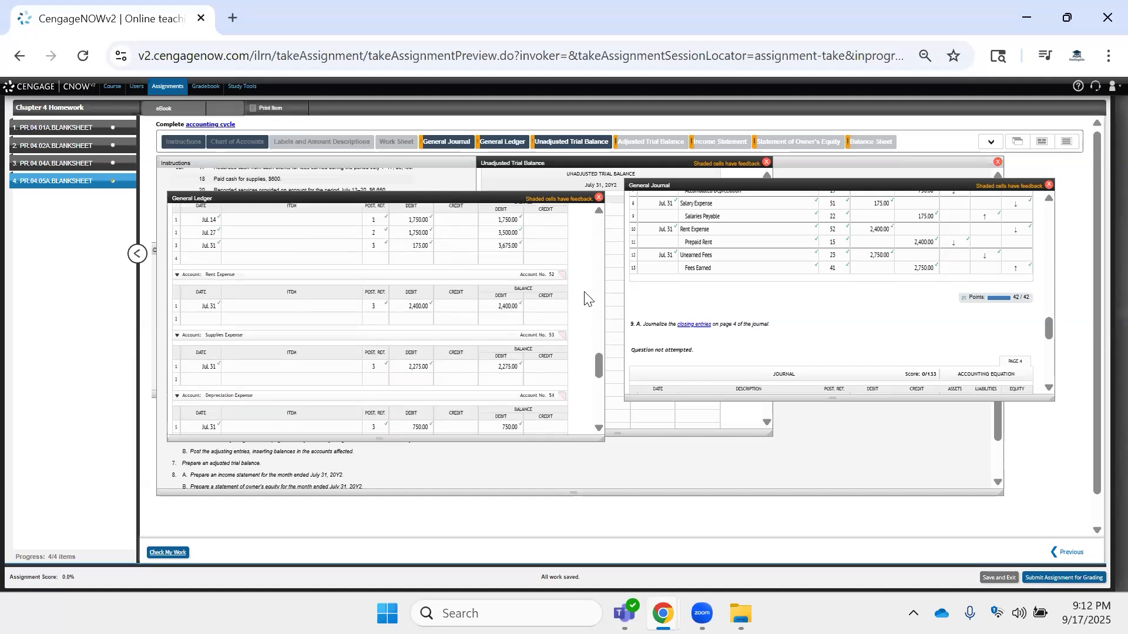
scroll(584, 299, down, 6)
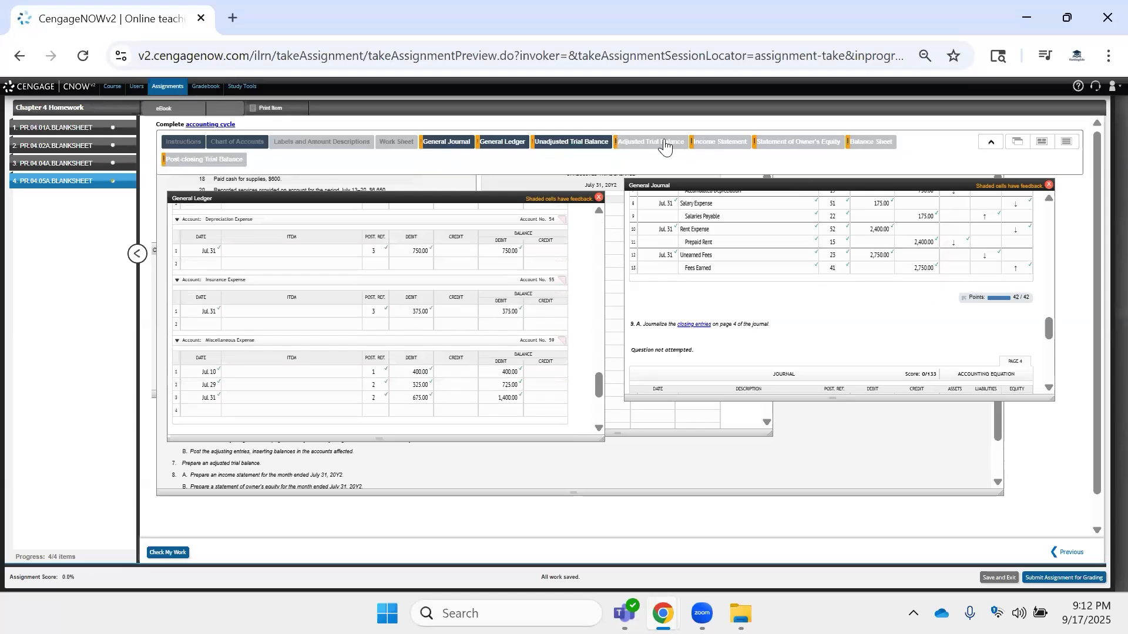
Open the Adjusted Trial Balance and enlarge its window beside the General Ledger.
click(664, 142)
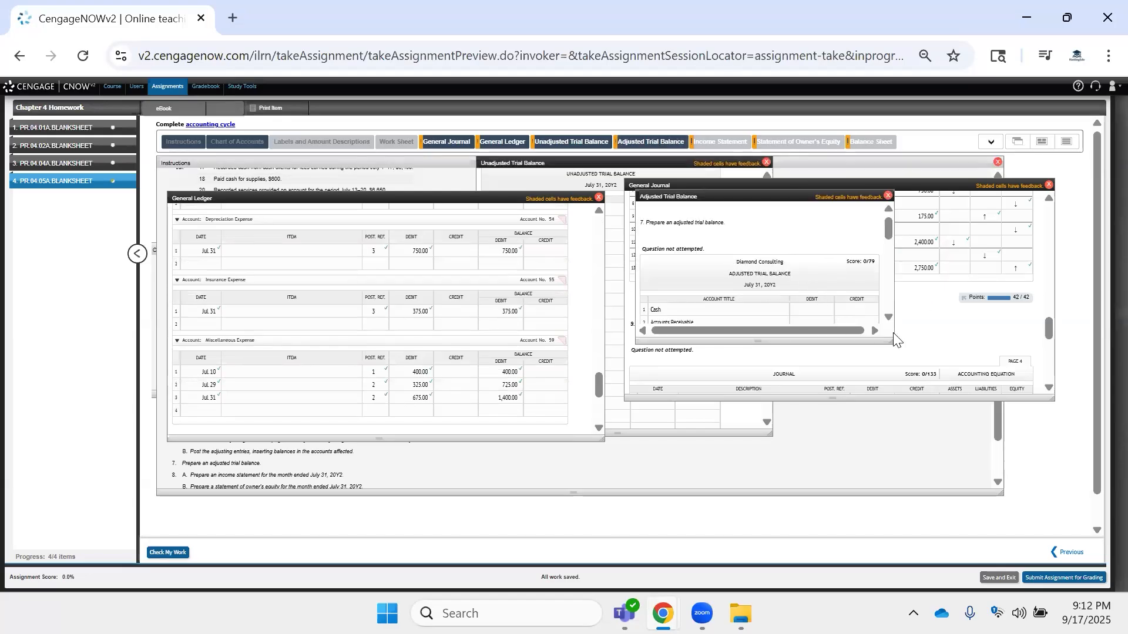
drag(892, 342, 1013, 442)
click(855, 292)
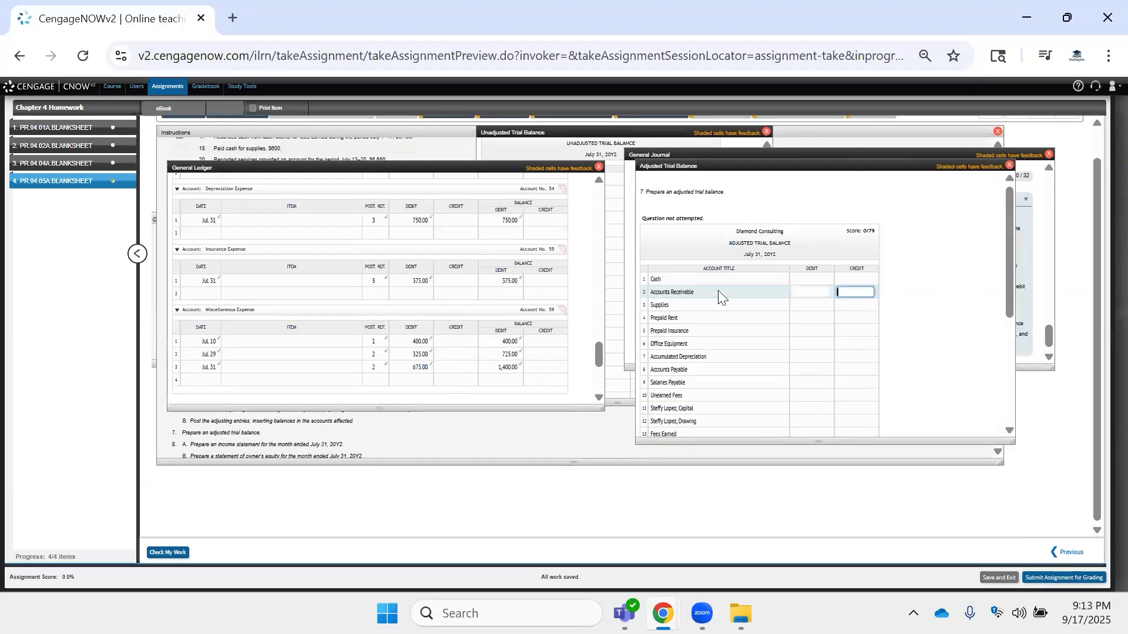
Enter the ledger balances in the adjusted trial balance as debits: Cash 32,450 and Accounts Receivable 16,450.
scroll(533, 276, up, 15)
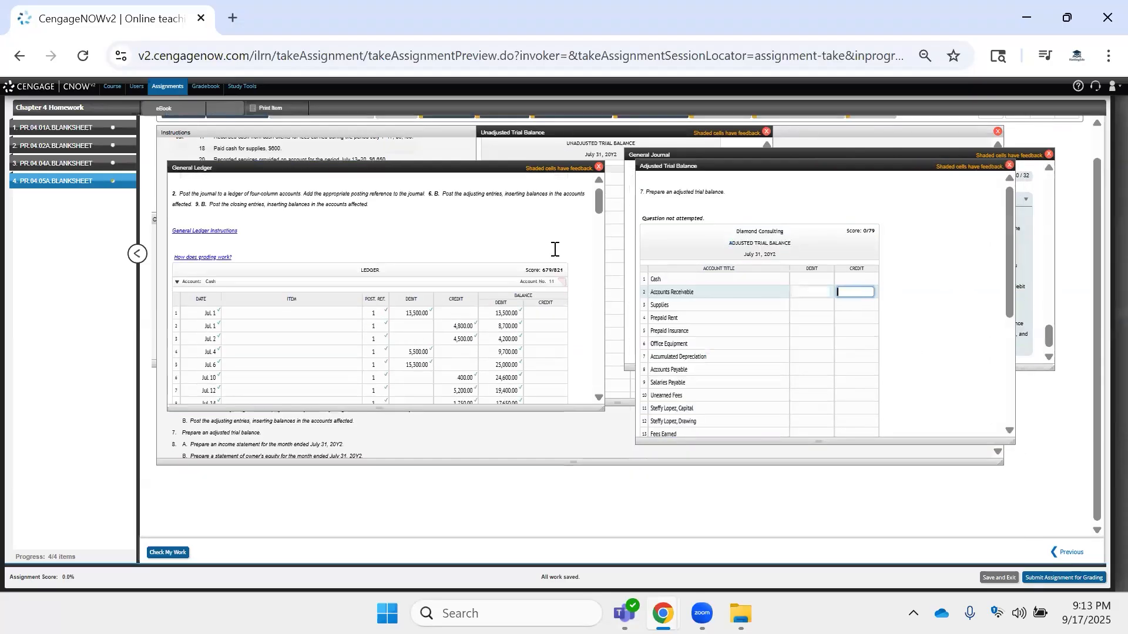
scroll(527, 284, down, 3)
click(511, 256)
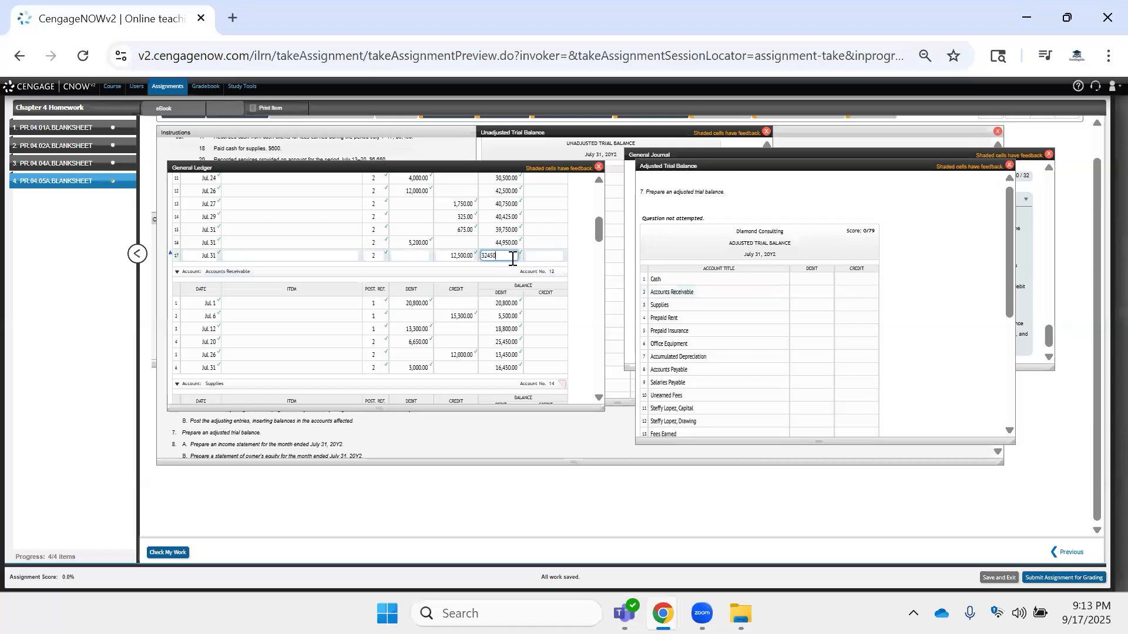
click(809, 279)
text(32450)
click(500, 368)
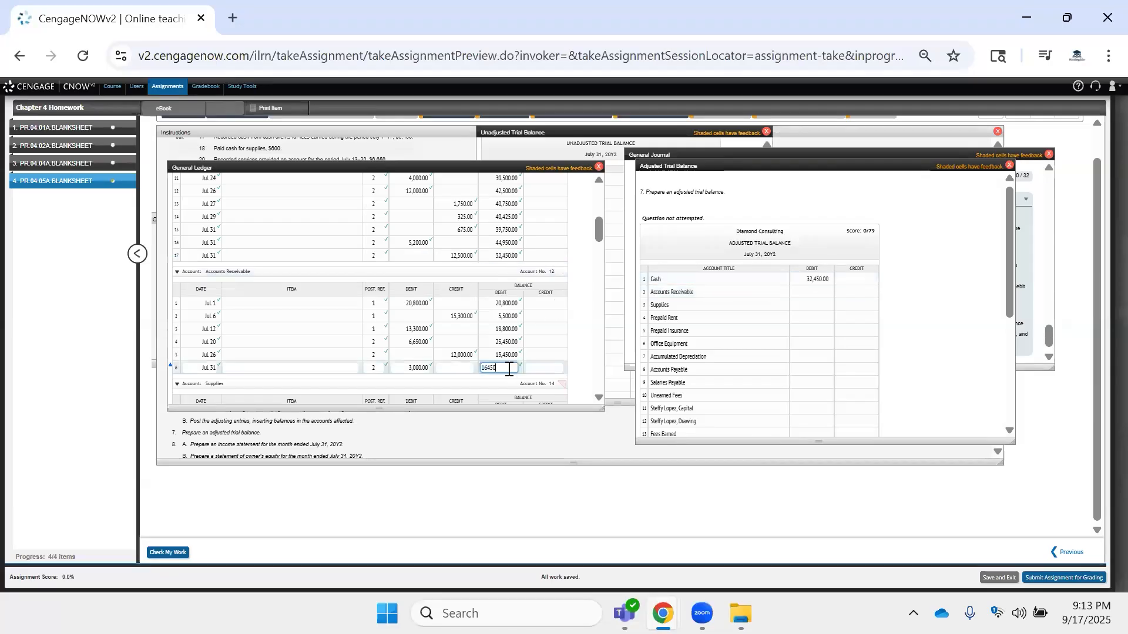
text(16450)
click(811, 292)
text(16450)
Enter debits of 3,800 for Supplies and 2,400 for Prepaid Rent in the adjusted trial balance.
scroll(564, 332, down, 3)
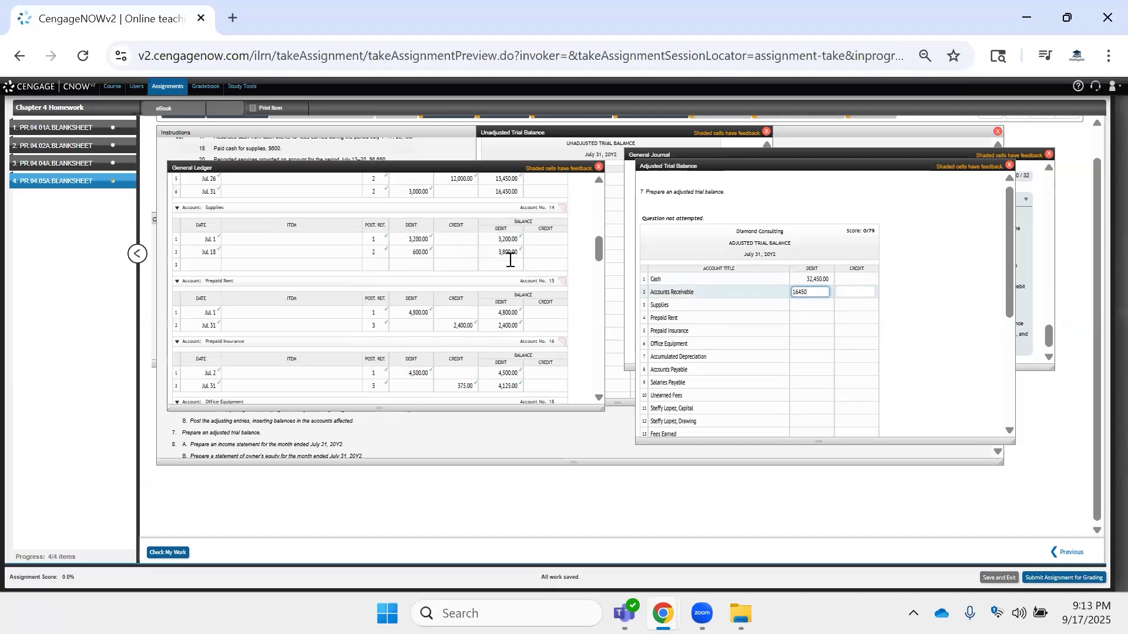
click(510, 251)
text(3800)
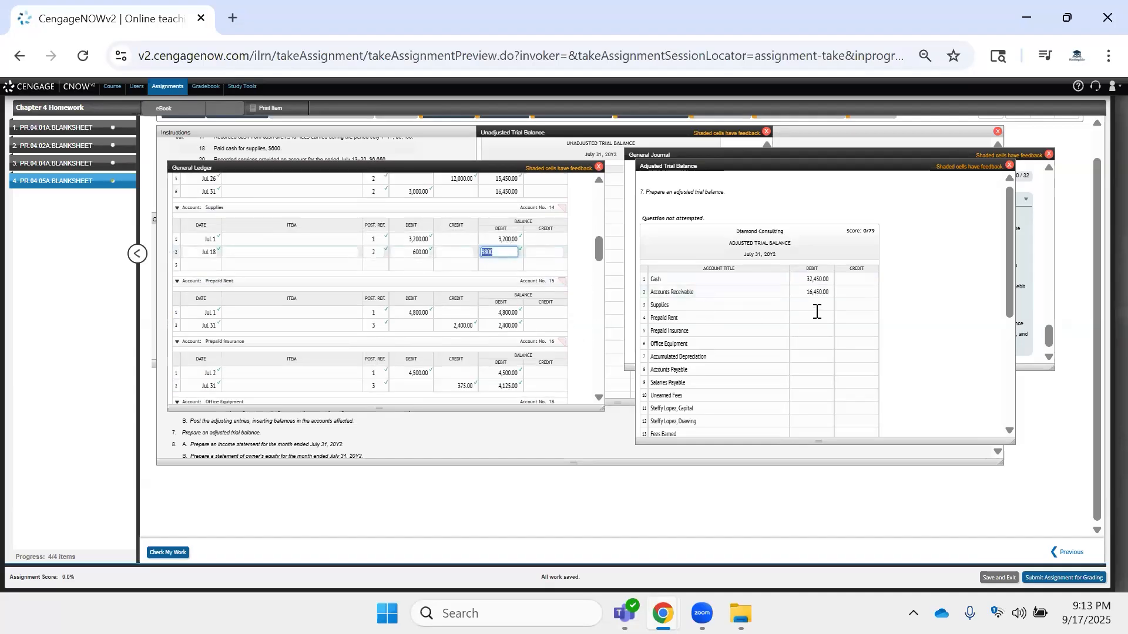
click(817, 305)
text(3800)
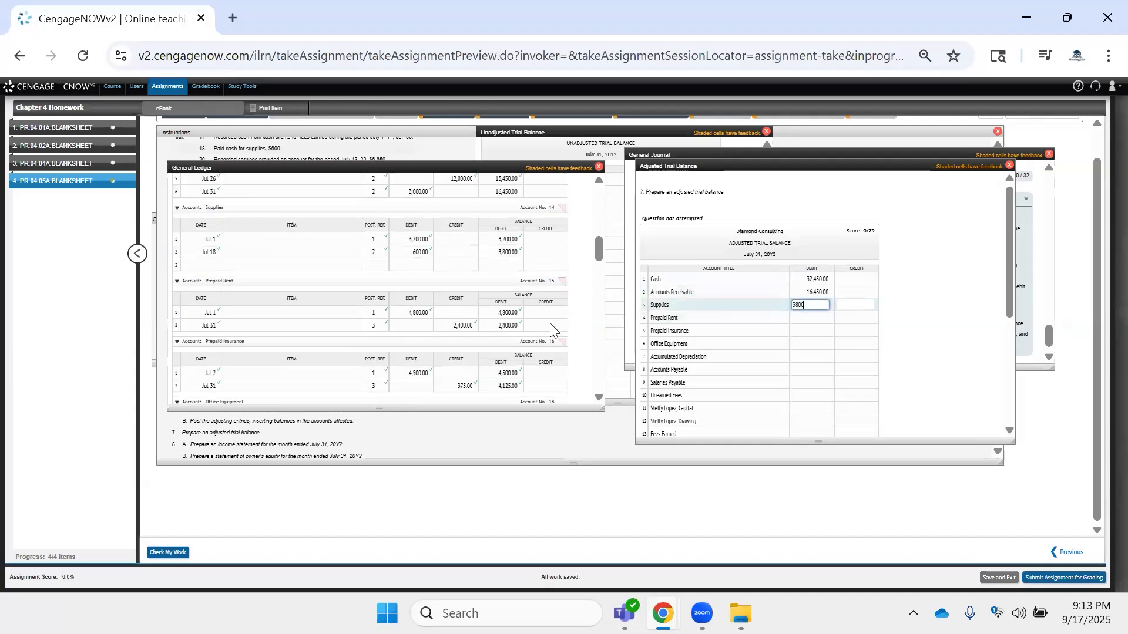
click(508, 326)
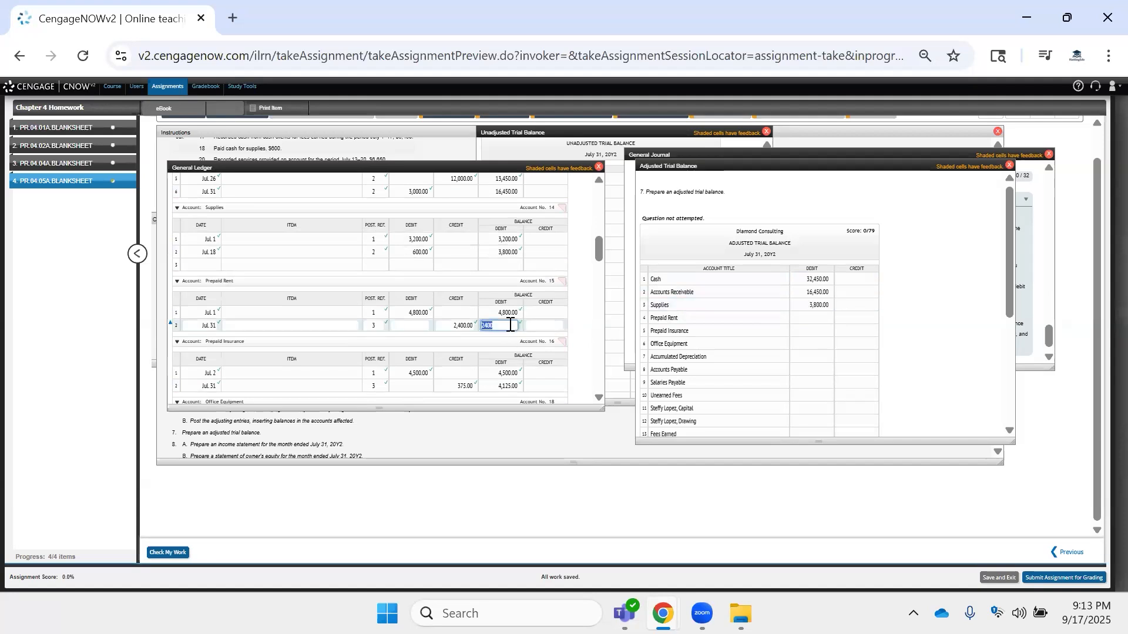
click(805, 319)
text(2400)
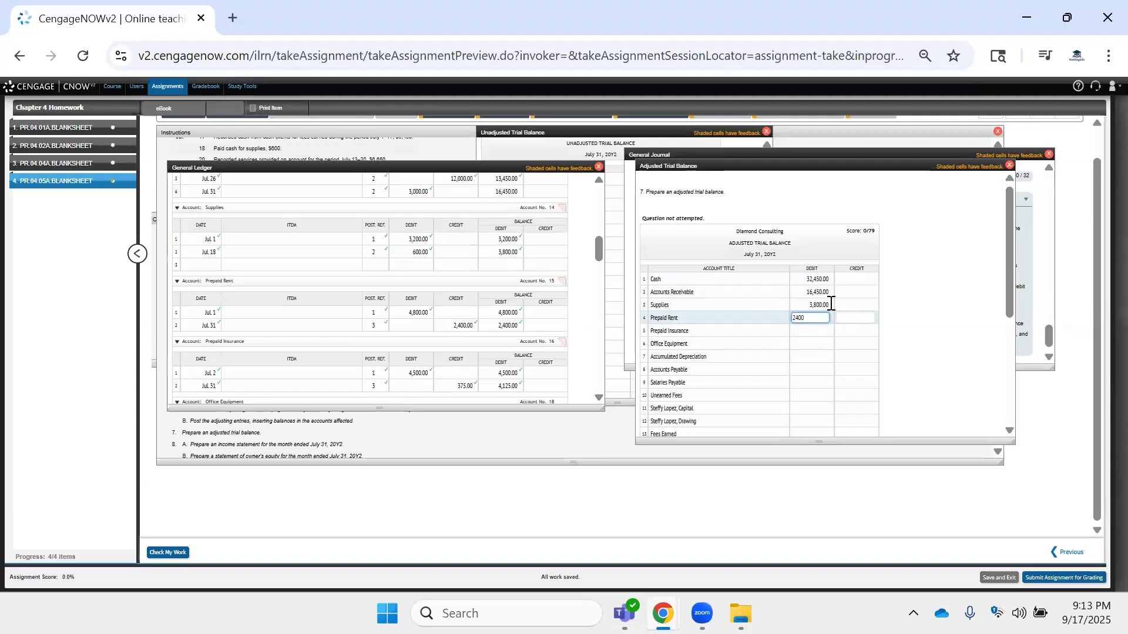
Start a third line in the Supplies ledger account dated Jul. 31 with posting reference 3.
click(532, 254)
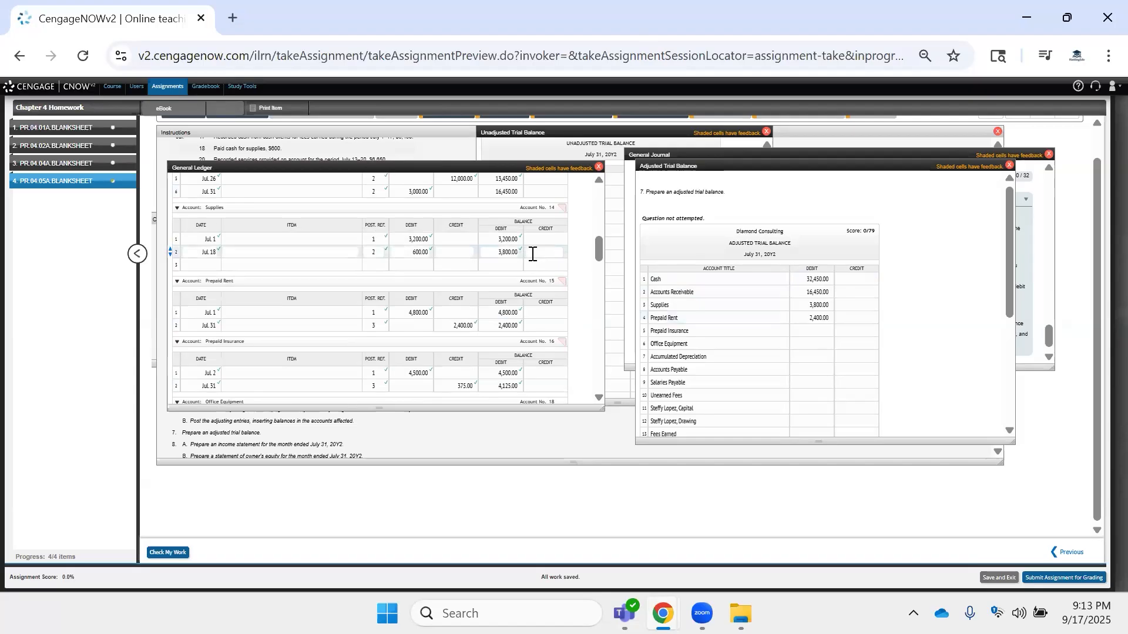
click(548, 263)
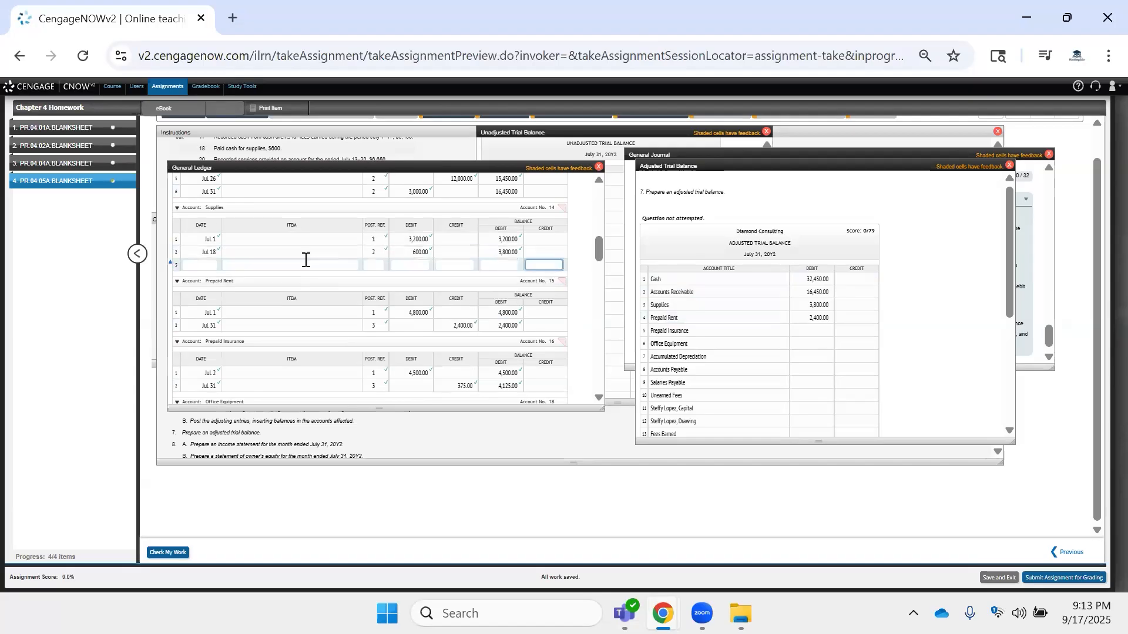
click(209, 264)
text(Jull)
key(BackSpace)
key(Tab)
text(3)
key(Tab)
Find the supplies adjusting entry in the General Journal and post its 2,275 credit to the Jul. 31 line of the Supplies ledger account.
click(1026, 293)
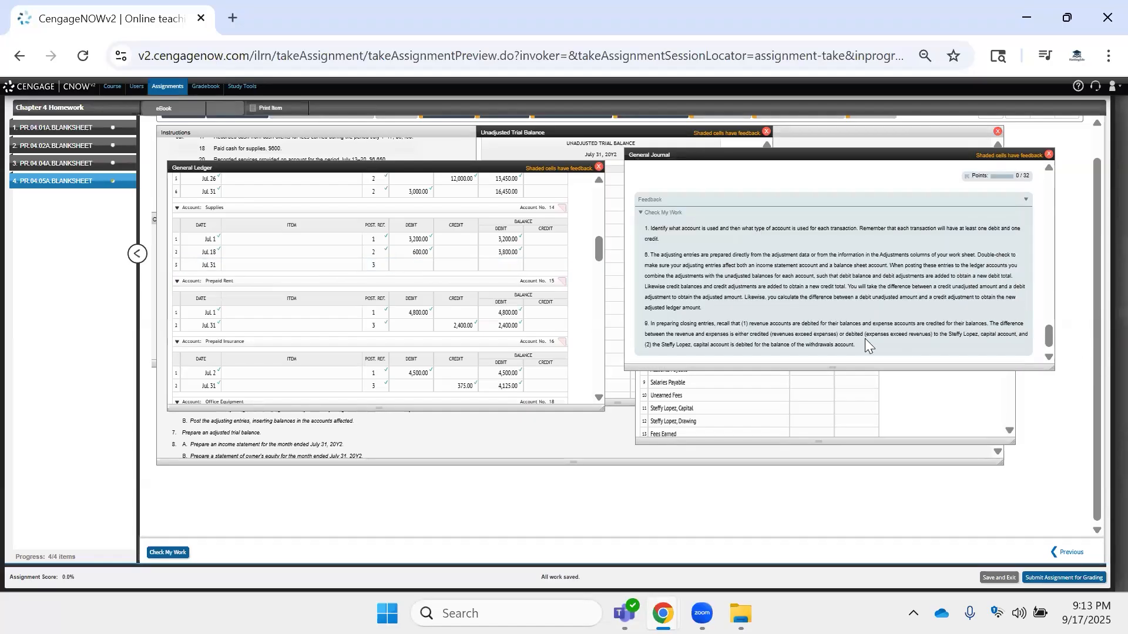
click(668, 129)
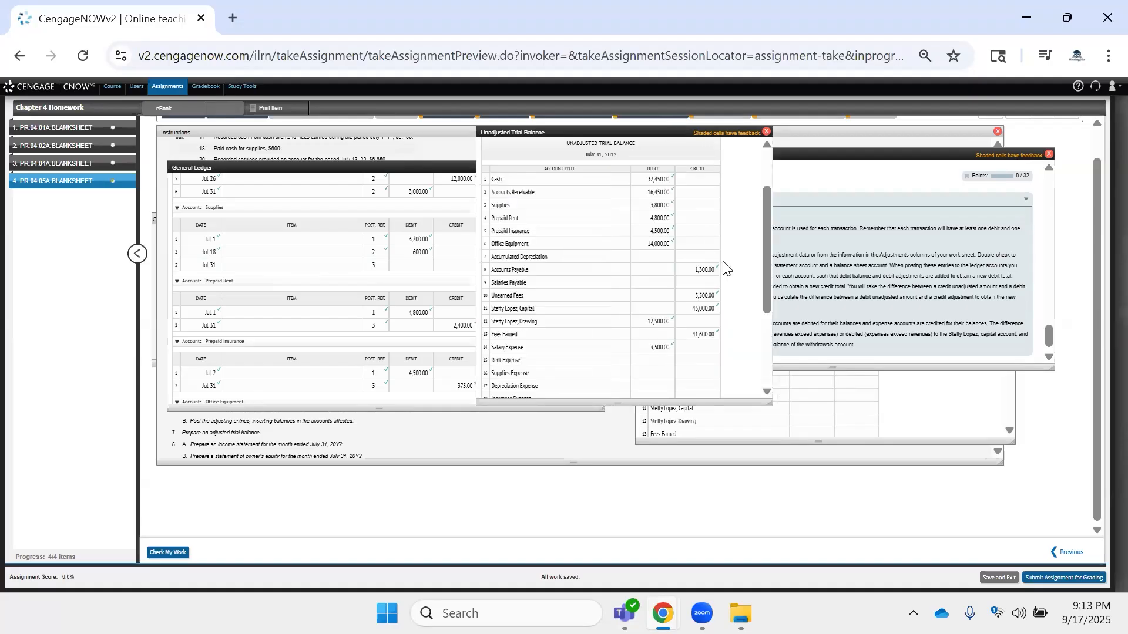
click(454, 143)
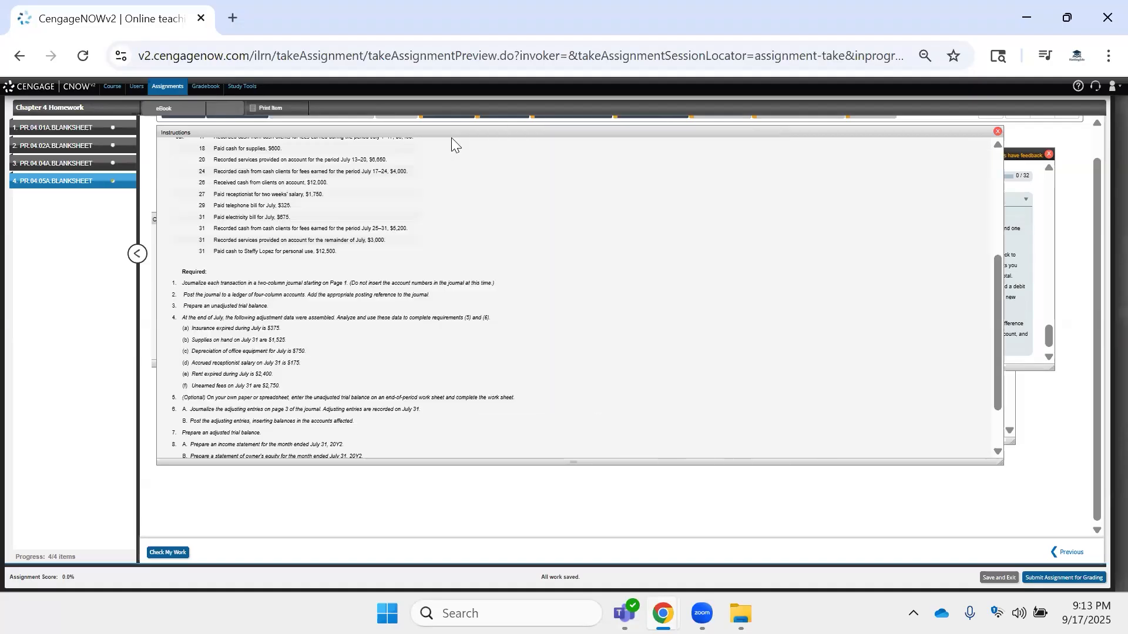
scroll(453, 170, up, 3)
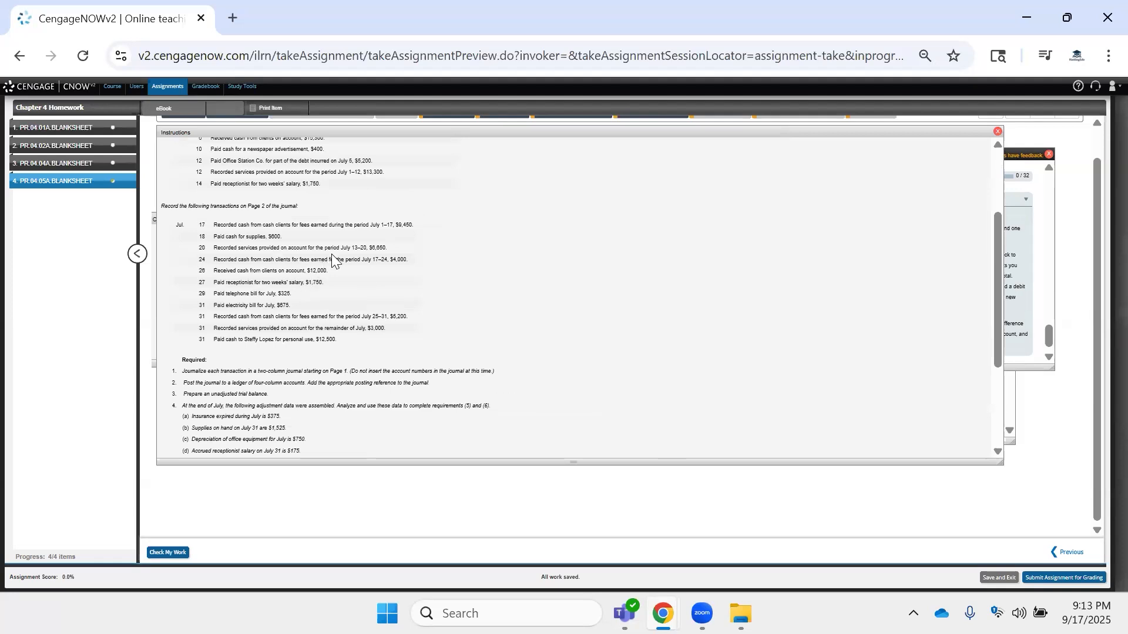
click(497, 118)
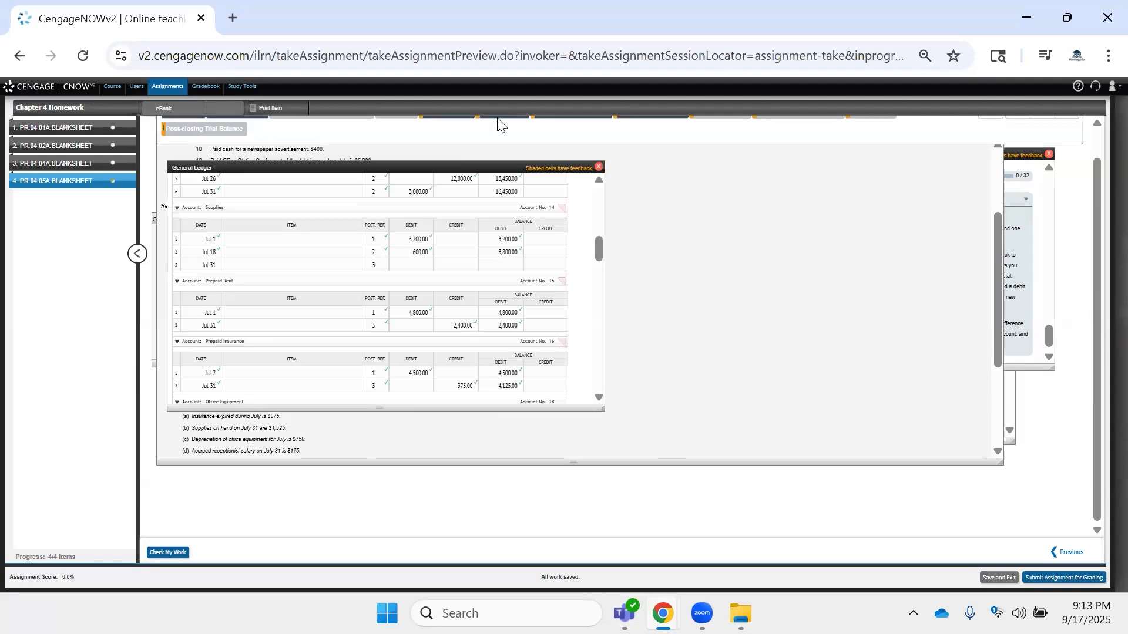
click(464, 179)
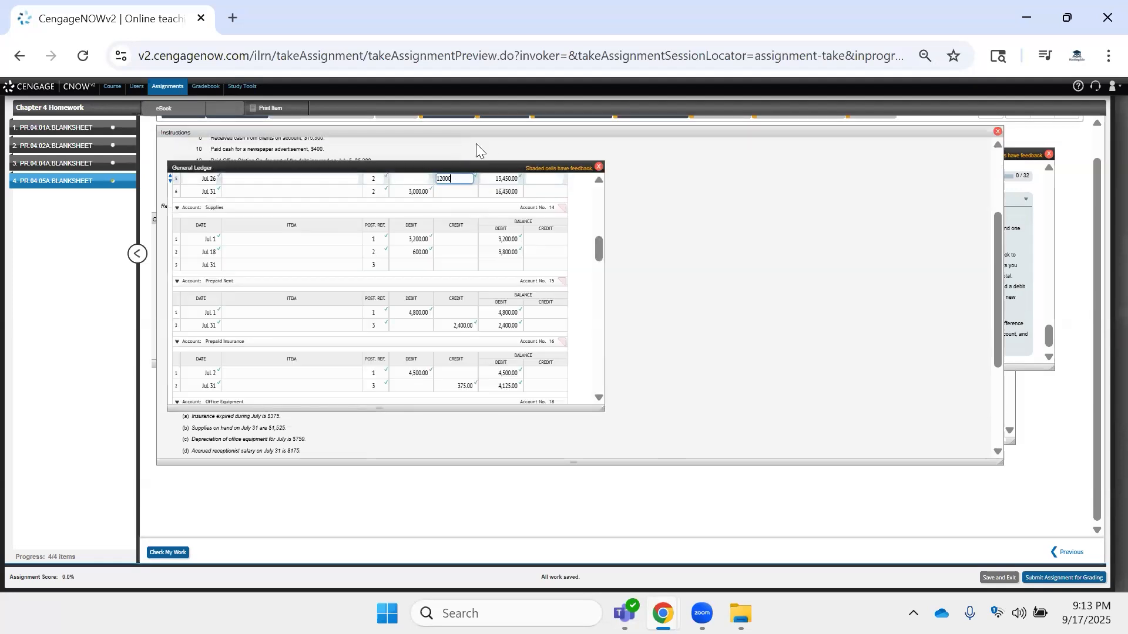
scroll(765, 258, up, 1)
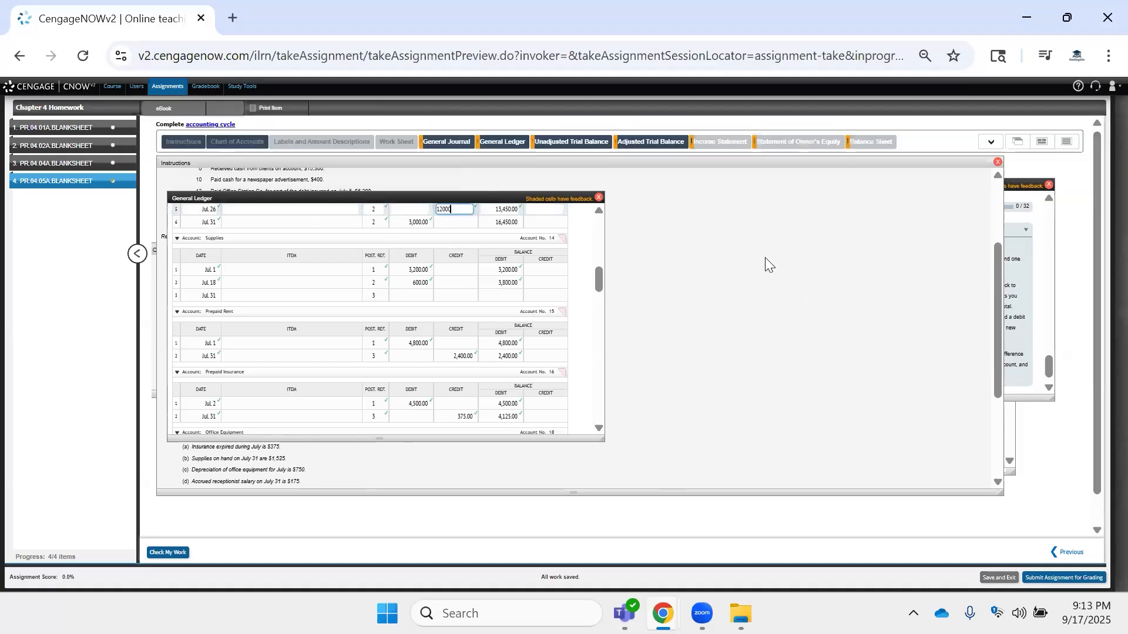
click(454, 135)
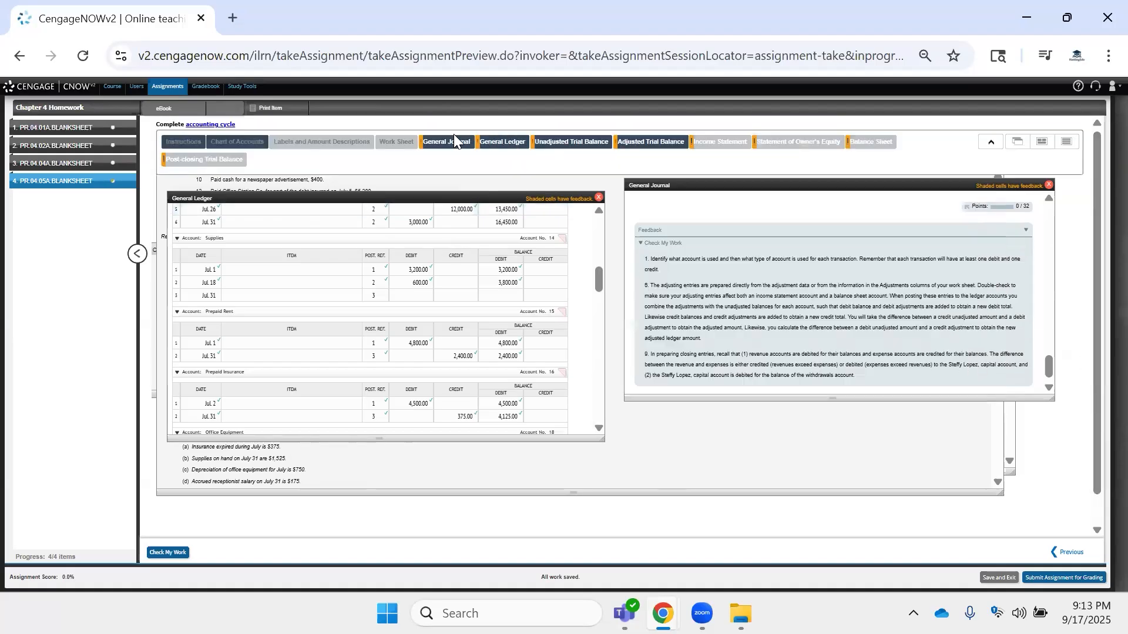
scroll(808, 329, up, 5)
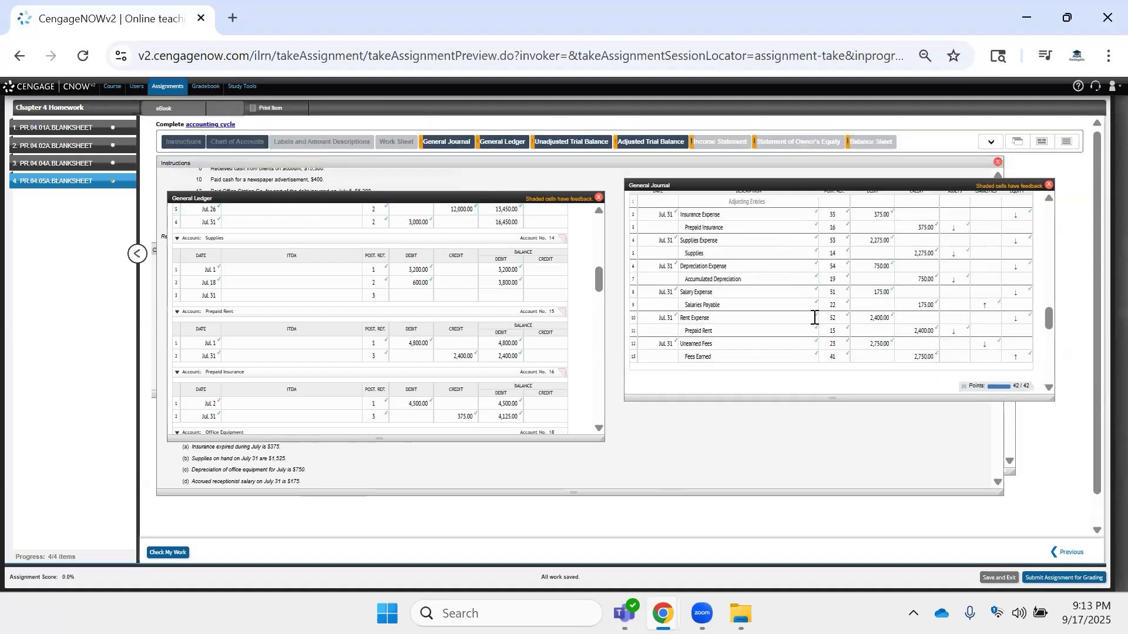
click(928, 252)
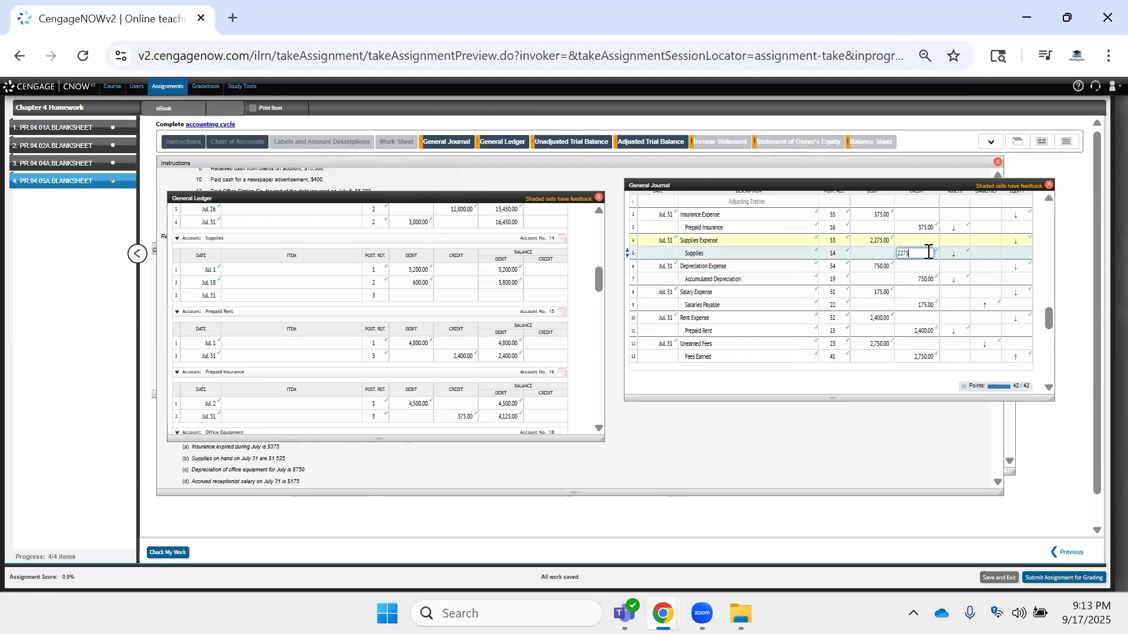
click(456, 295)
text(2275)
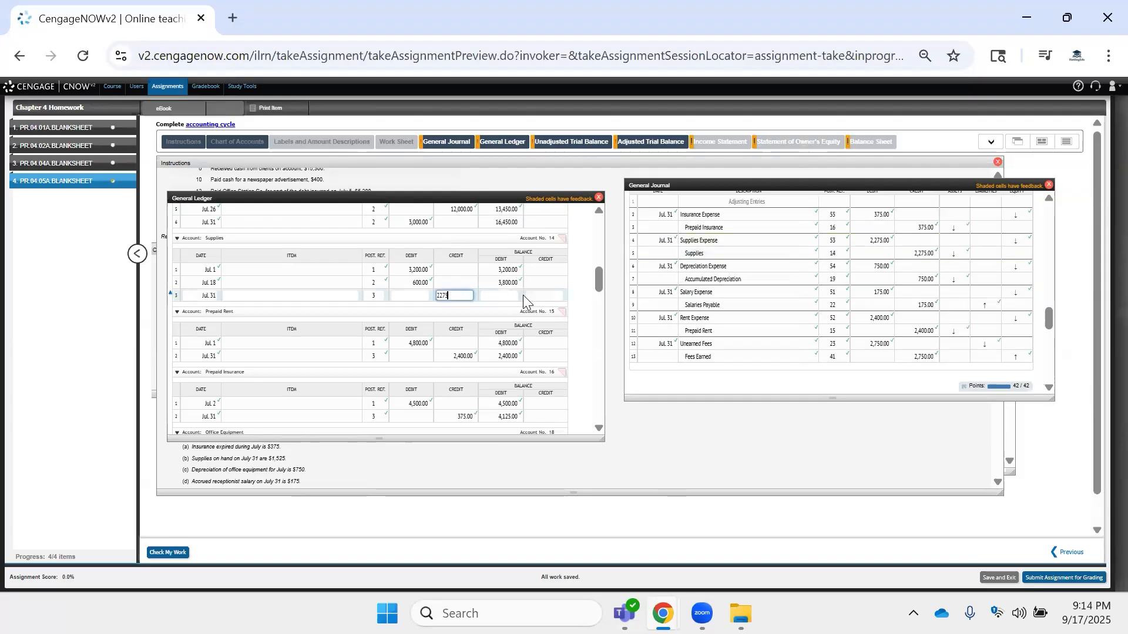
Look up the supplies on hand in the instructions, enter a 1,525 debit balance on the Supplies account's Jul. 31 line, and check the work.
click(510, 296)
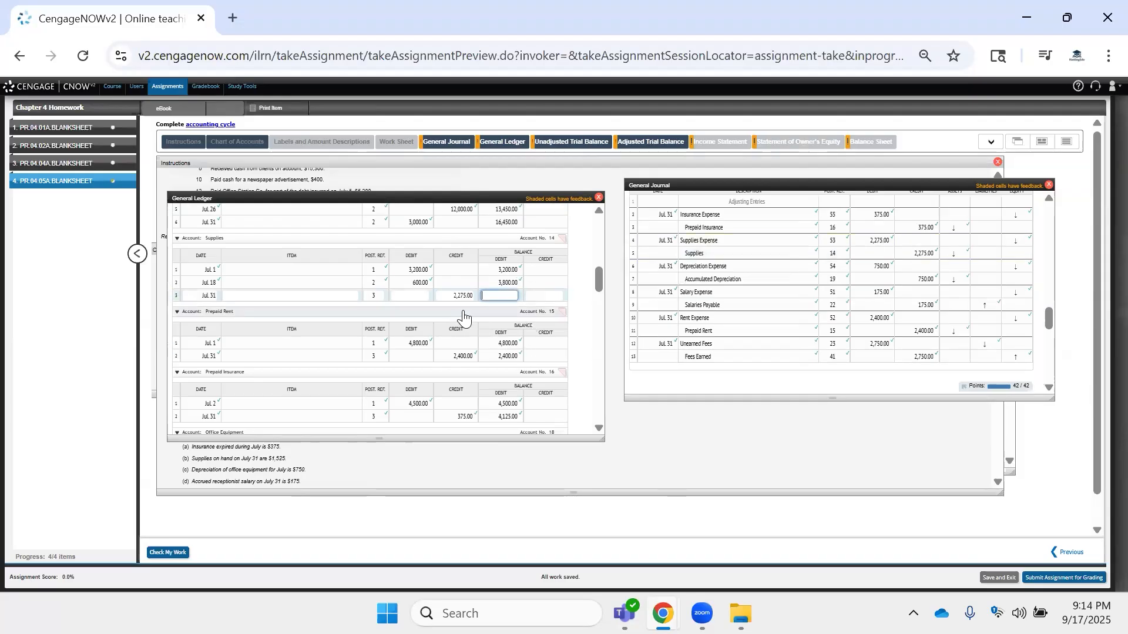
click(331, 478)
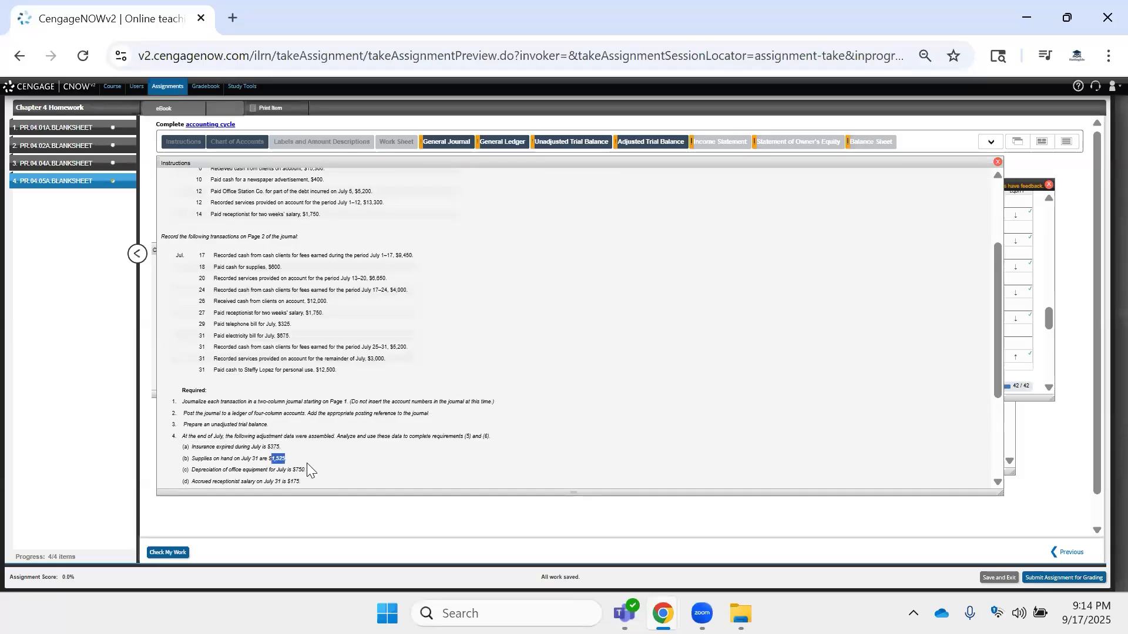
click(433, 142)
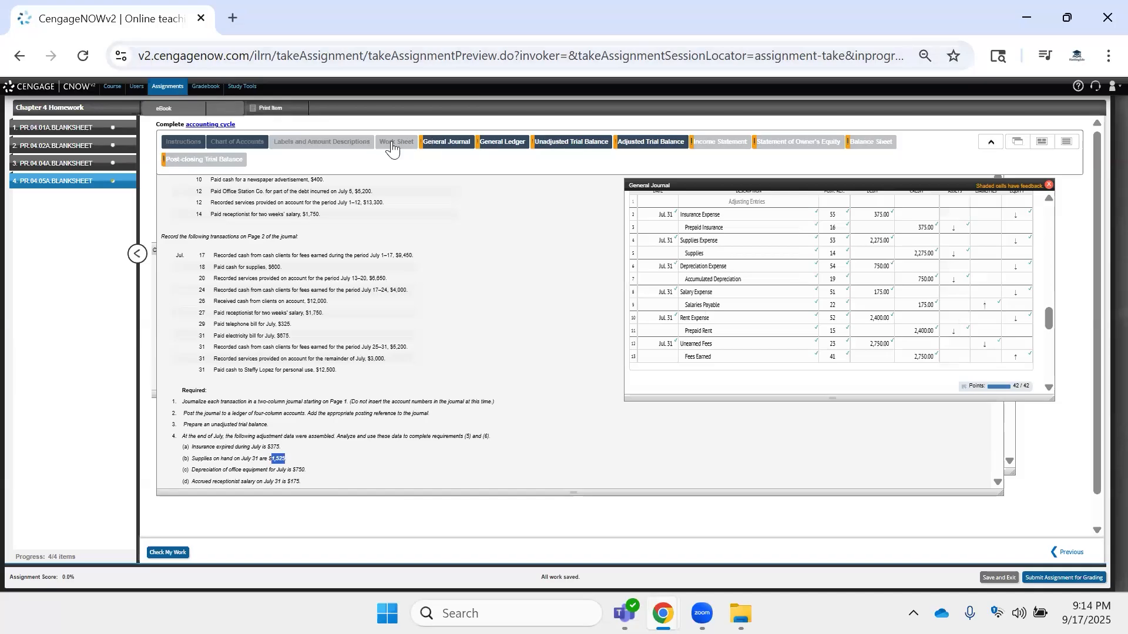
click(493, 143)
click(538, 295)
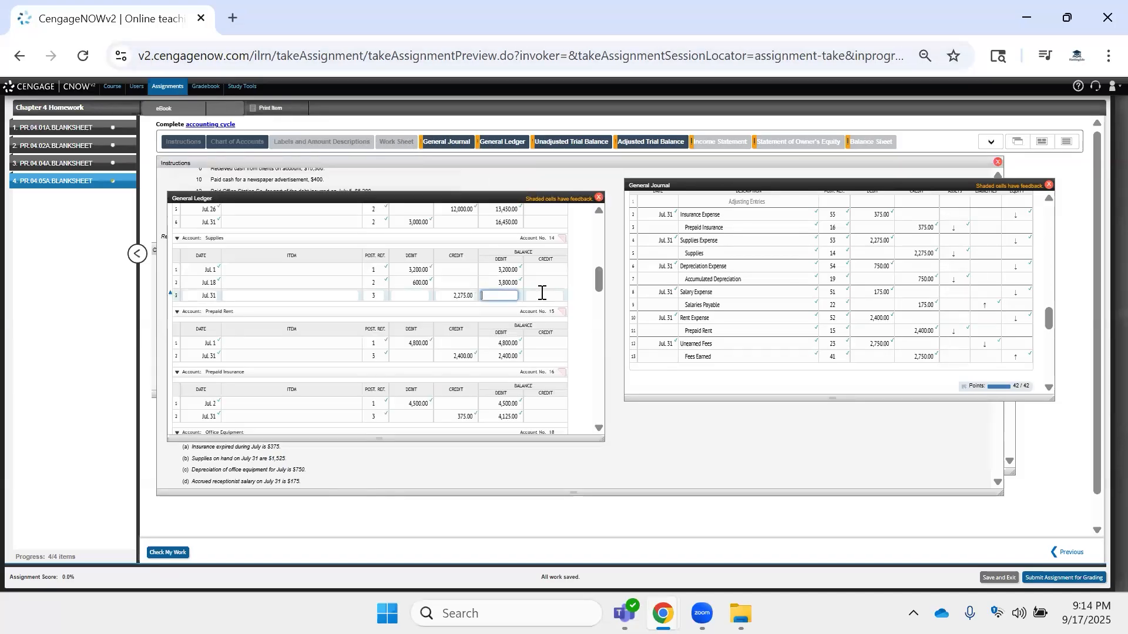
click(505, 295)
text(1,525)
click(447, 330)
click(165, 554)
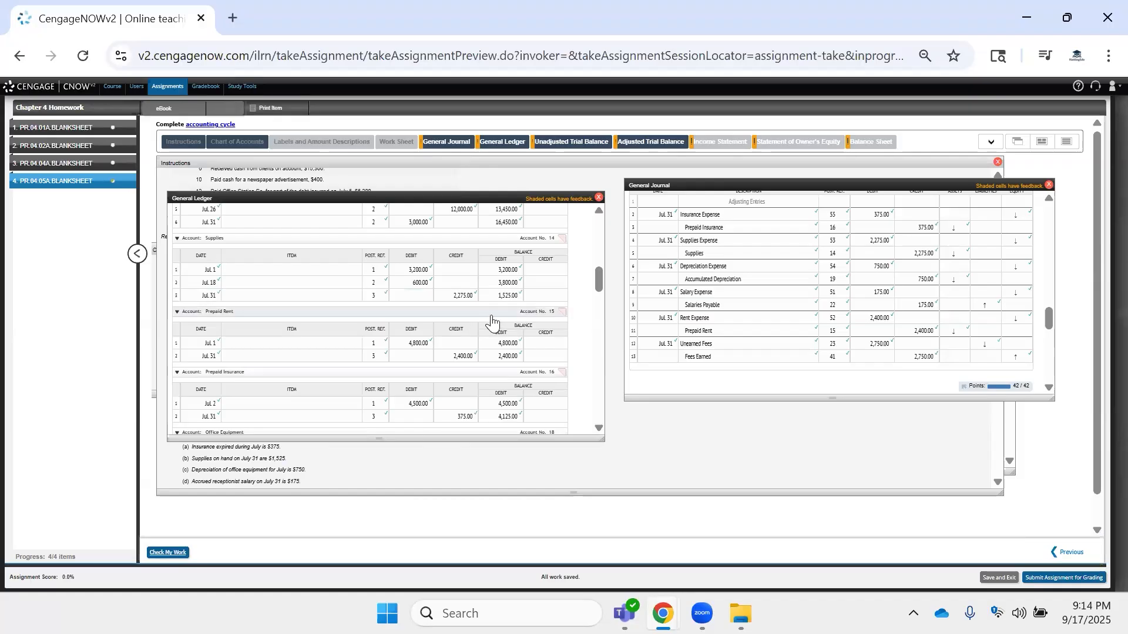
Review the posted entries and balances across the General Ledger accounts, from Accounts Receivable through Salary Expense.
click(543, 295)
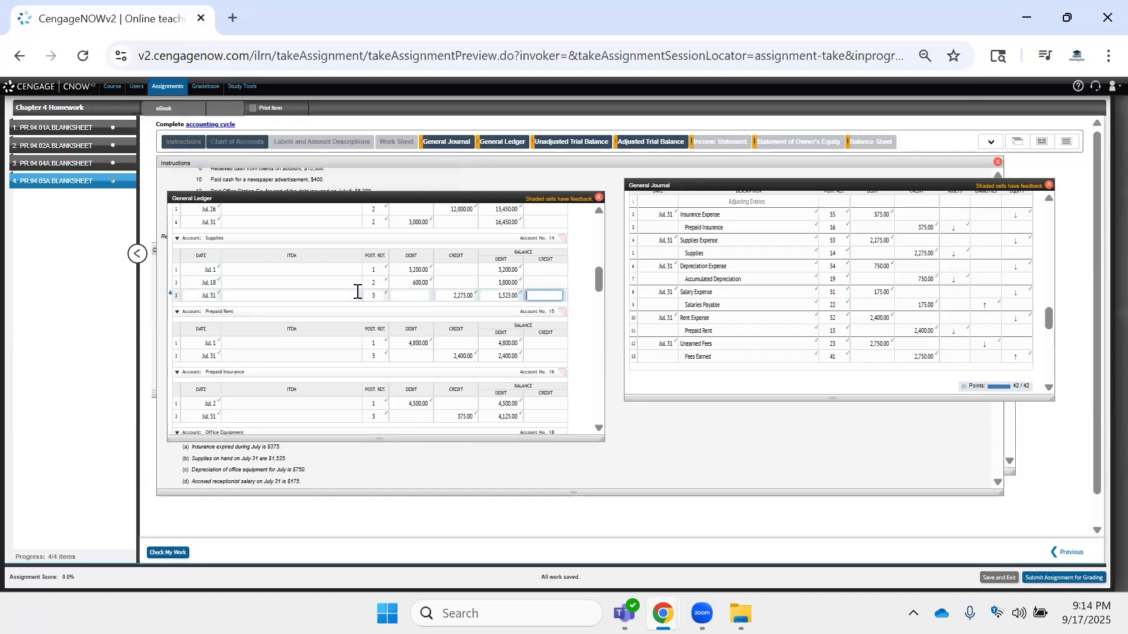
click(320, 296)
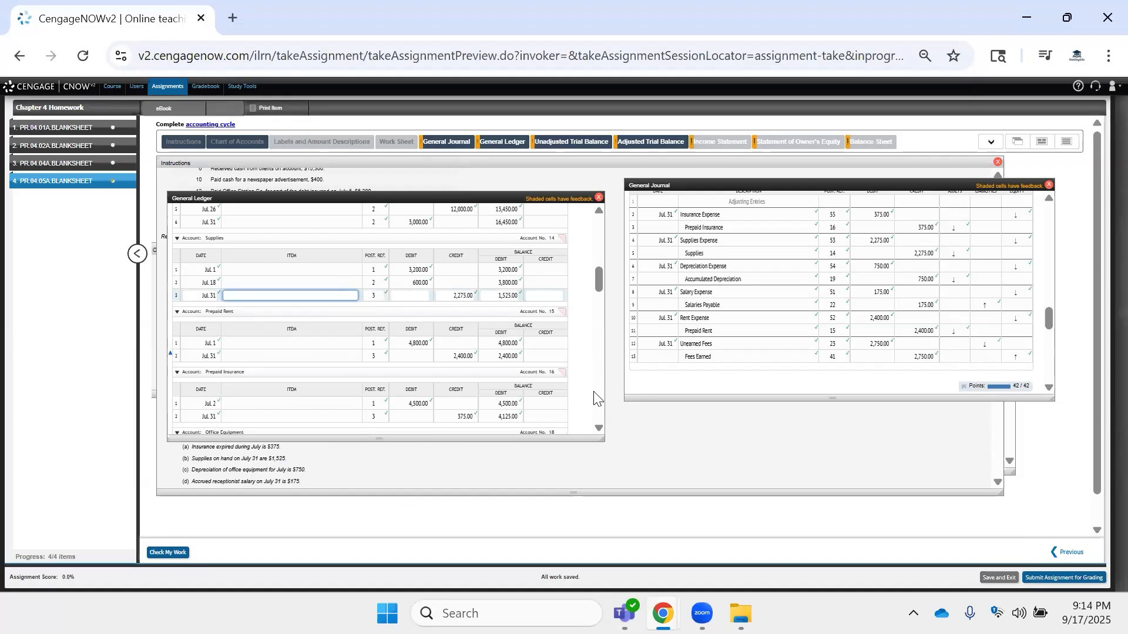
click(587, 347)
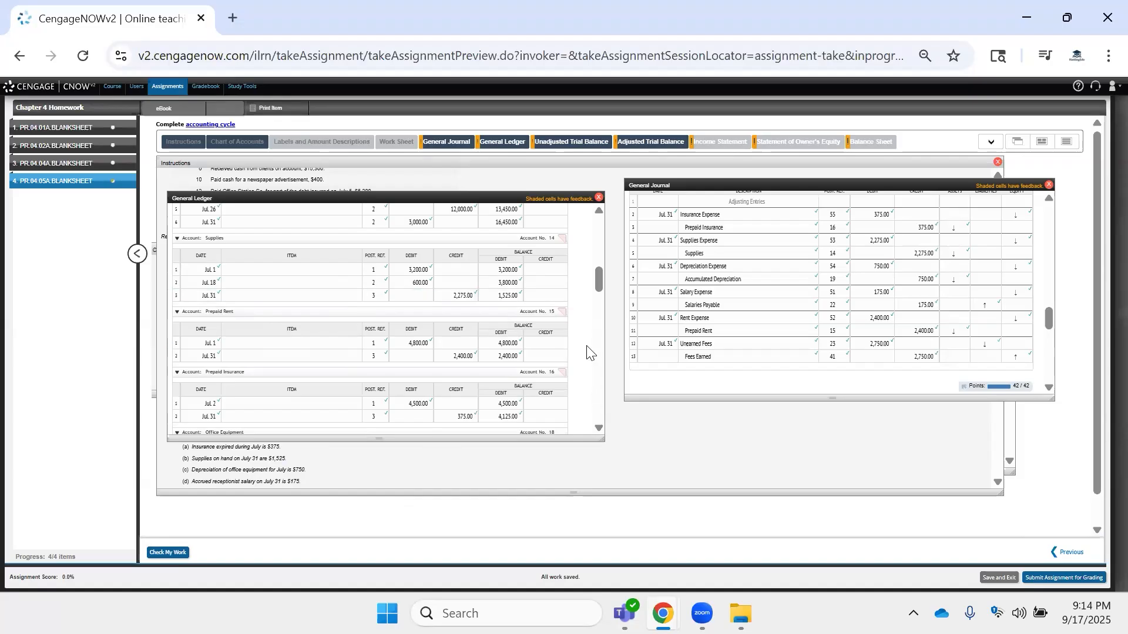
scroll(587, 347, up, 3)
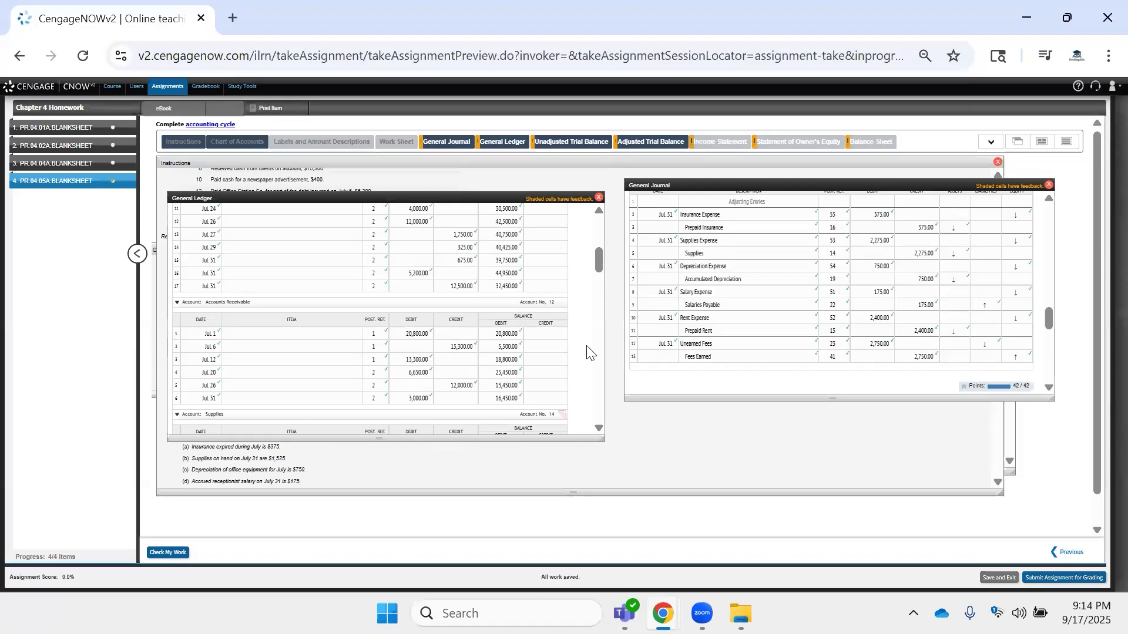
scroll(587, 347, down, 3)
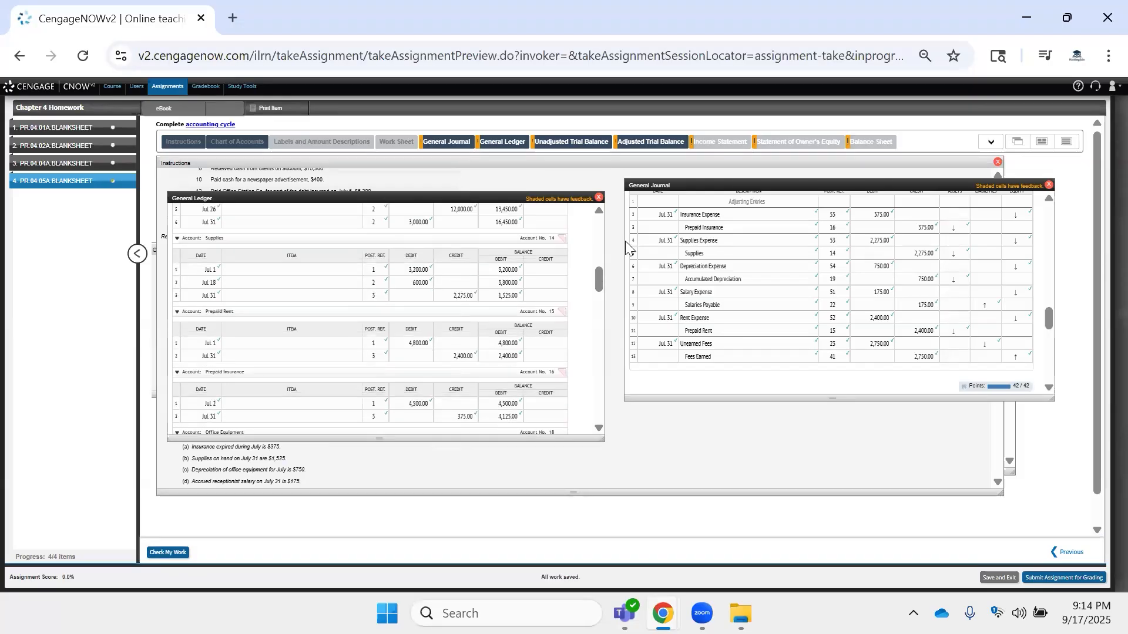
mouse_move(692, 164)
scroll(569, 358, down, 15)
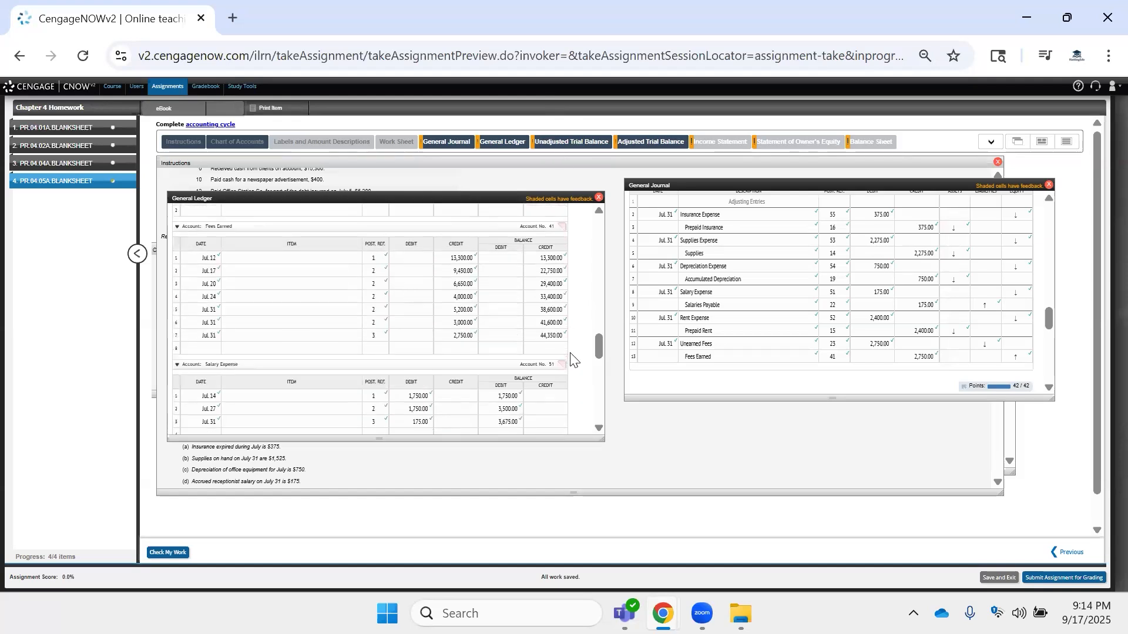
scroll(569, 358, up, 15)
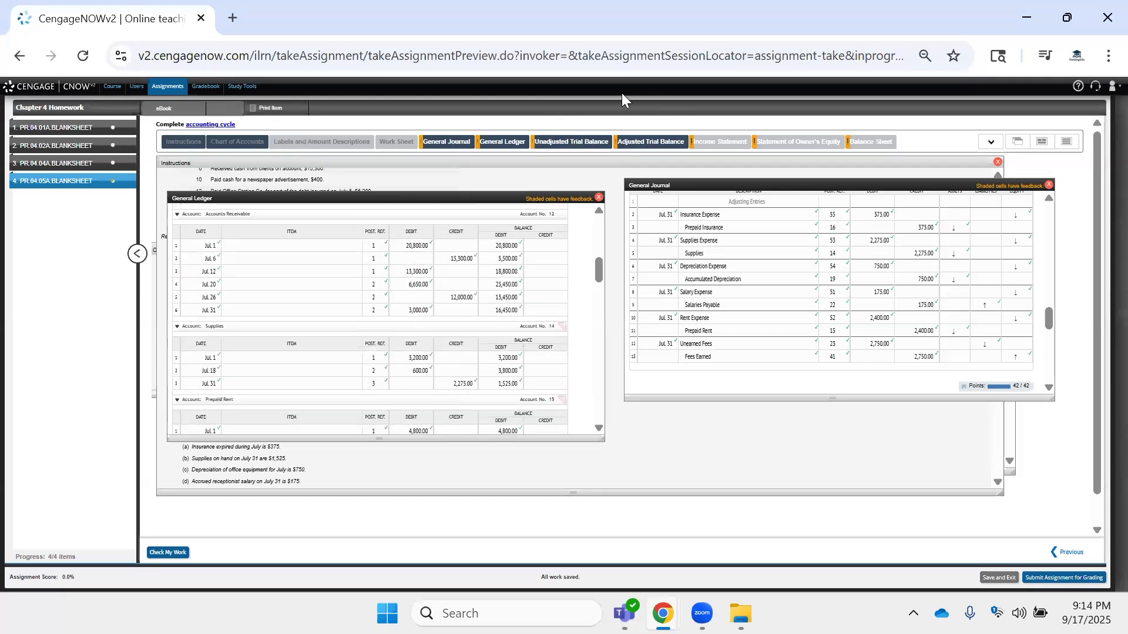
Change the Supplies debit in the adjusted trial balance to 1,525 and check the work.
click(650, 141)
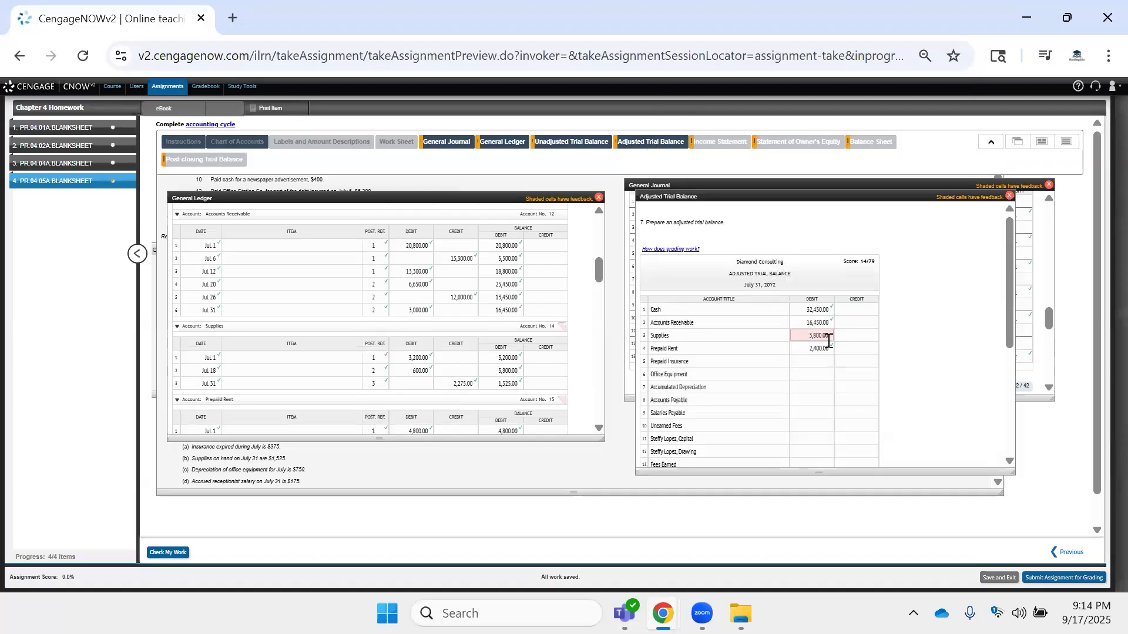
click(829, 341)
text(1,525)
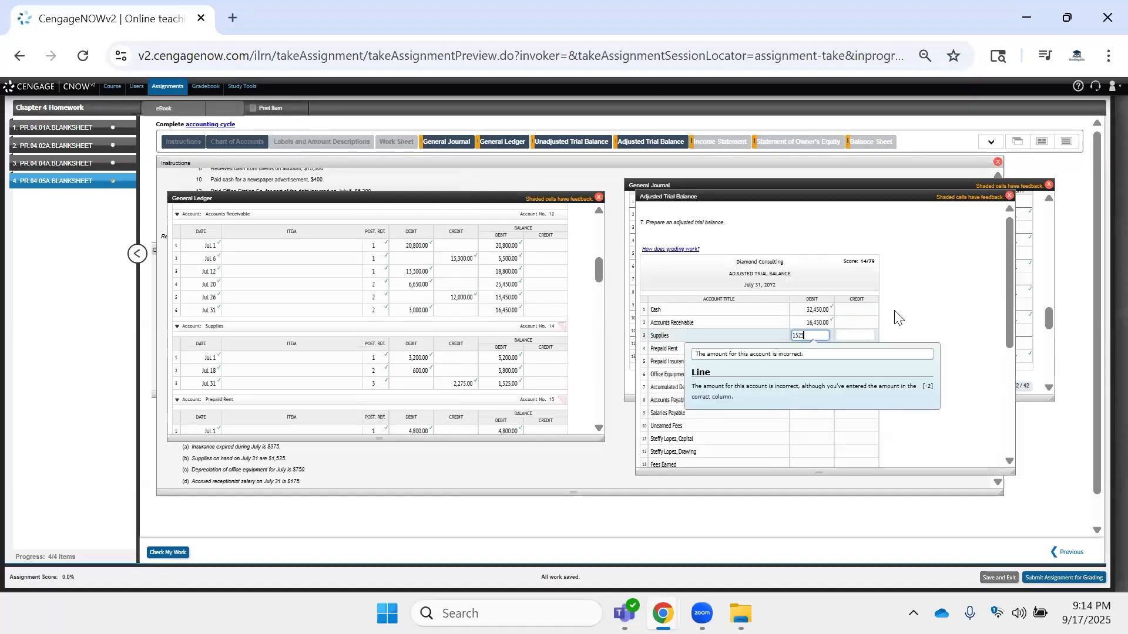
click(895, 312)
click(160, 553)
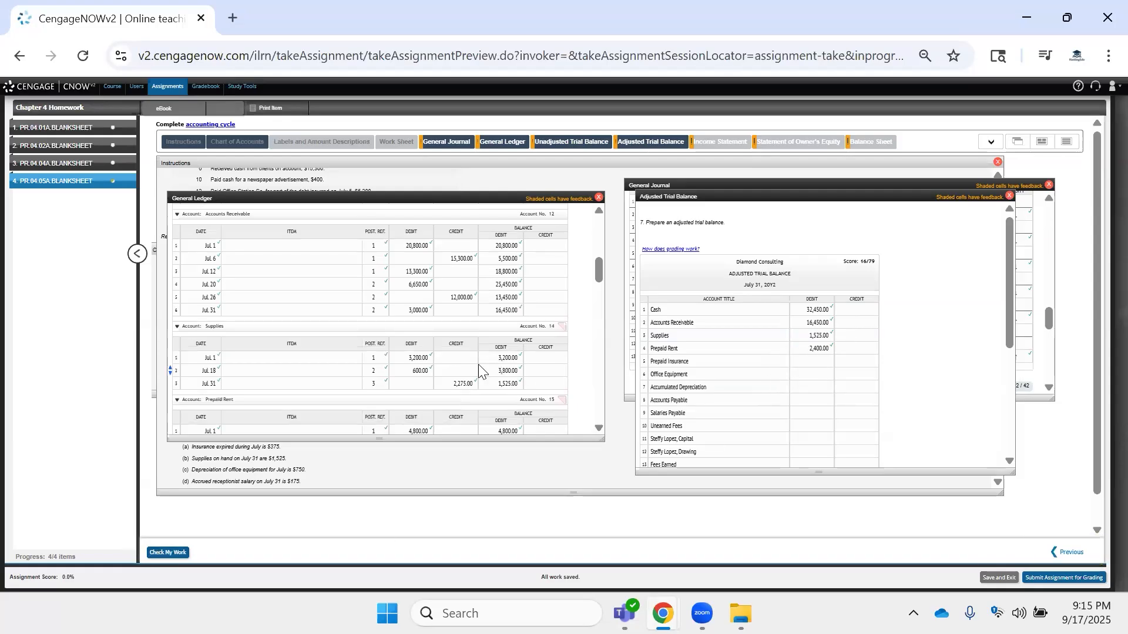
Look up the Jul. 31 Prepaid Insurance balance in the General Ledger and enter its 4,125 debit in the adjusted trial balance.
scroll(479, 364, down, 2)
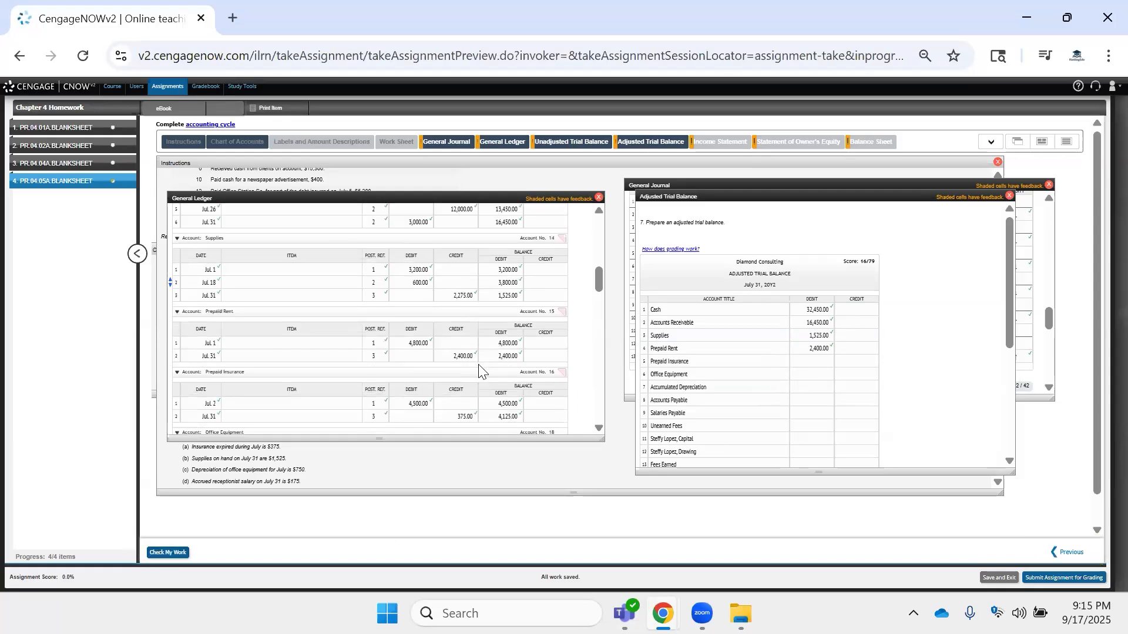
click(509, 354)
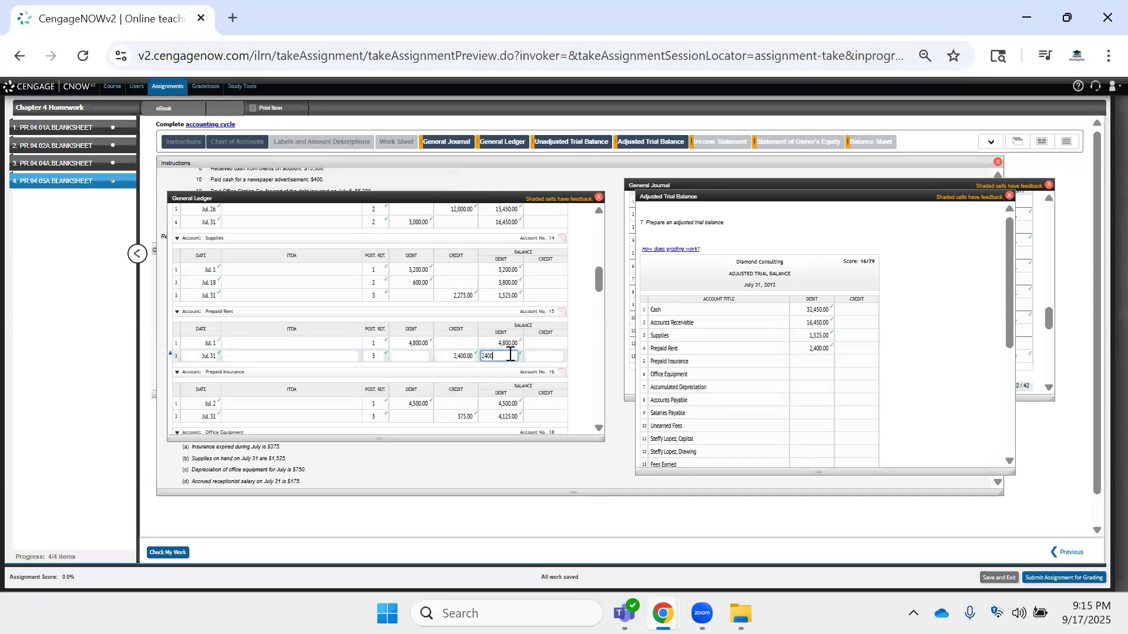
click(819, 360)
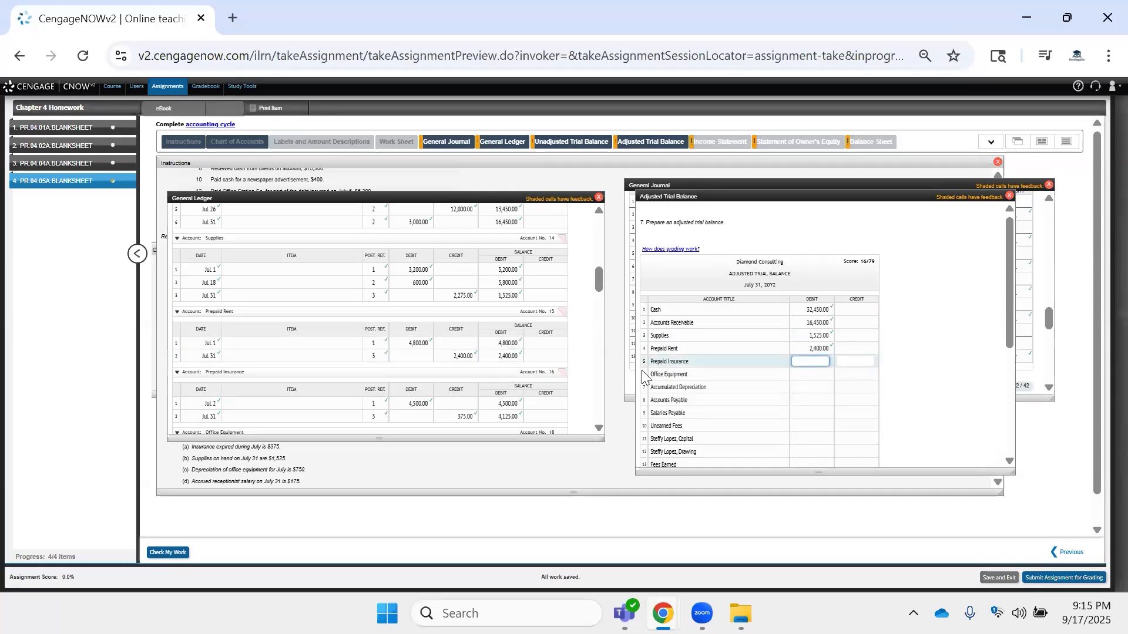
click(510, 419)
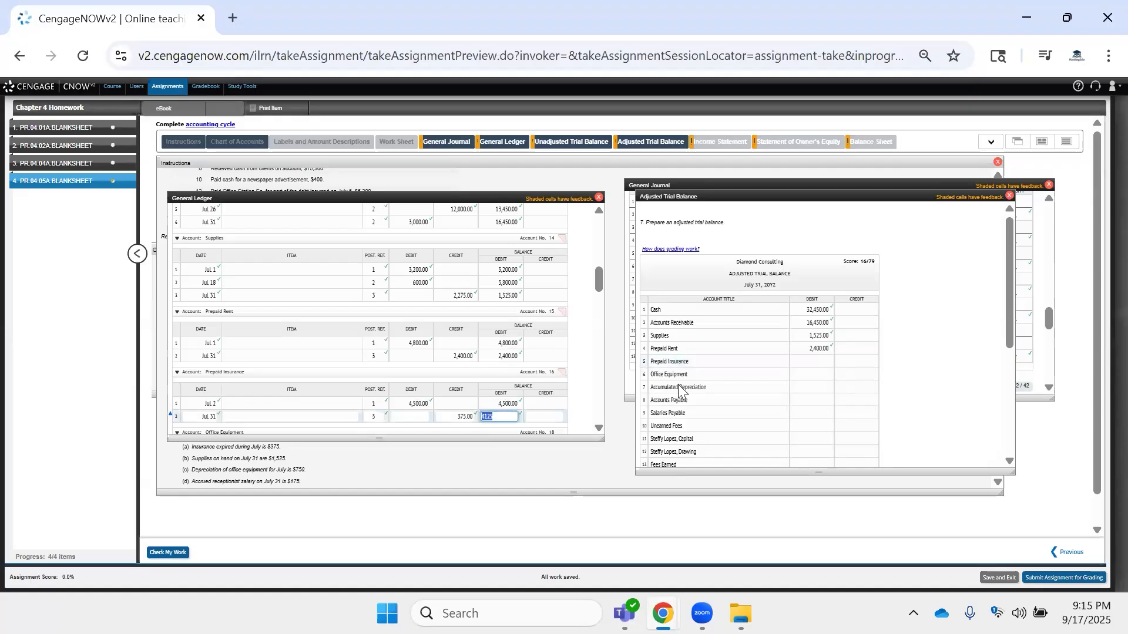
click(813, 362)
text(4125)
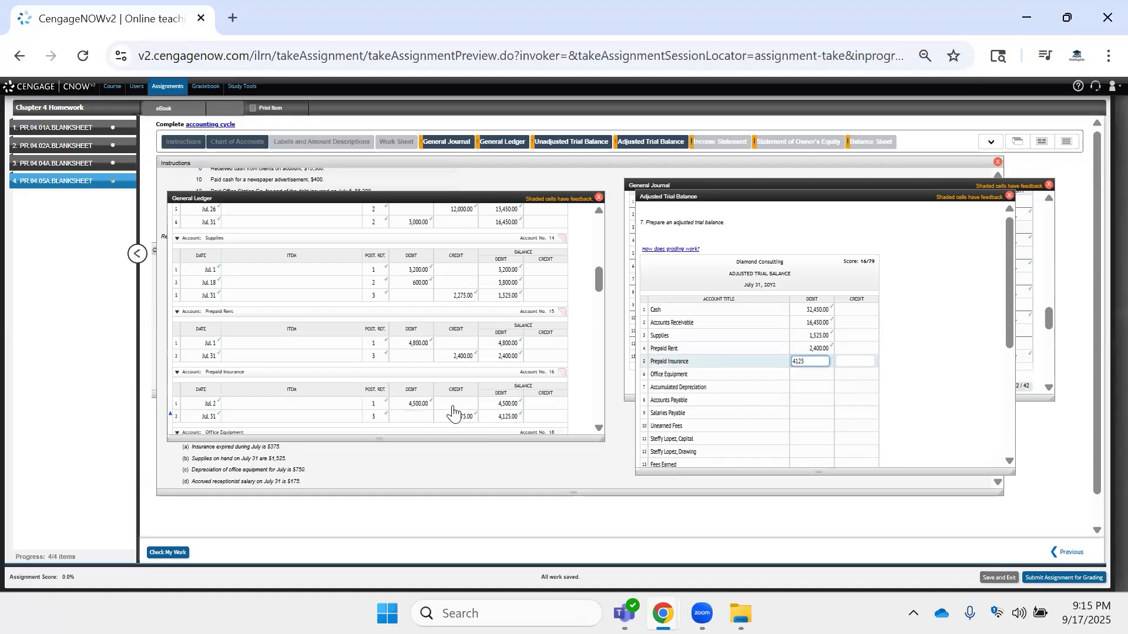
Copy the ledger balances into the adjusted trial balance: Office Equipment debit 14,000 and Accumulated Depreciation credit 750.
scroll(452, 412, down, 3)
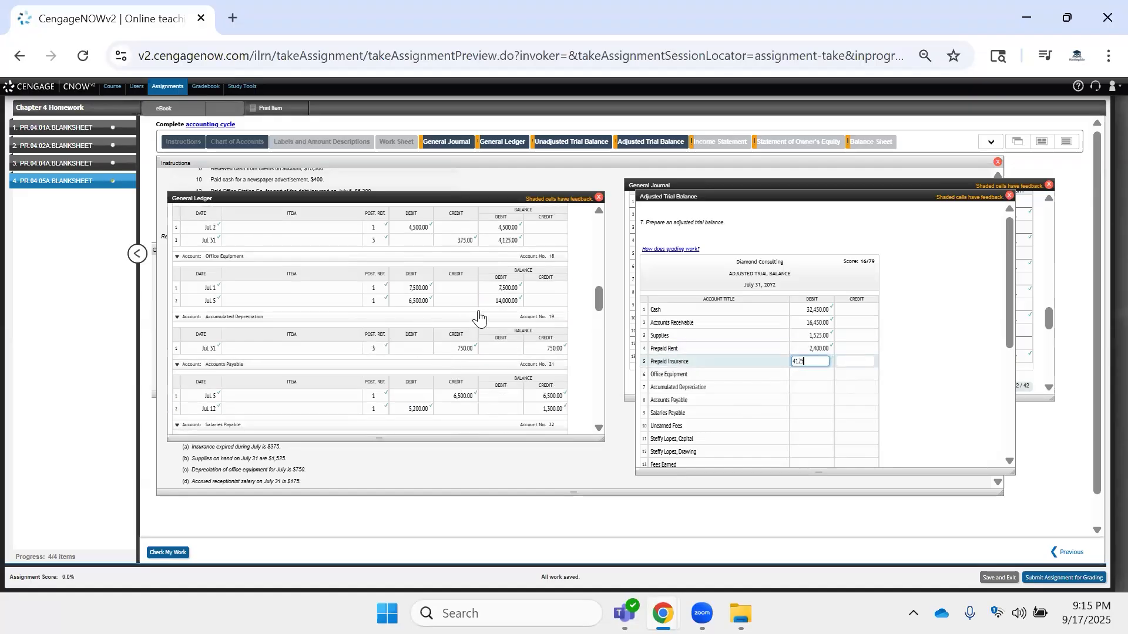
click(508, 296)
key(ctrl+a)
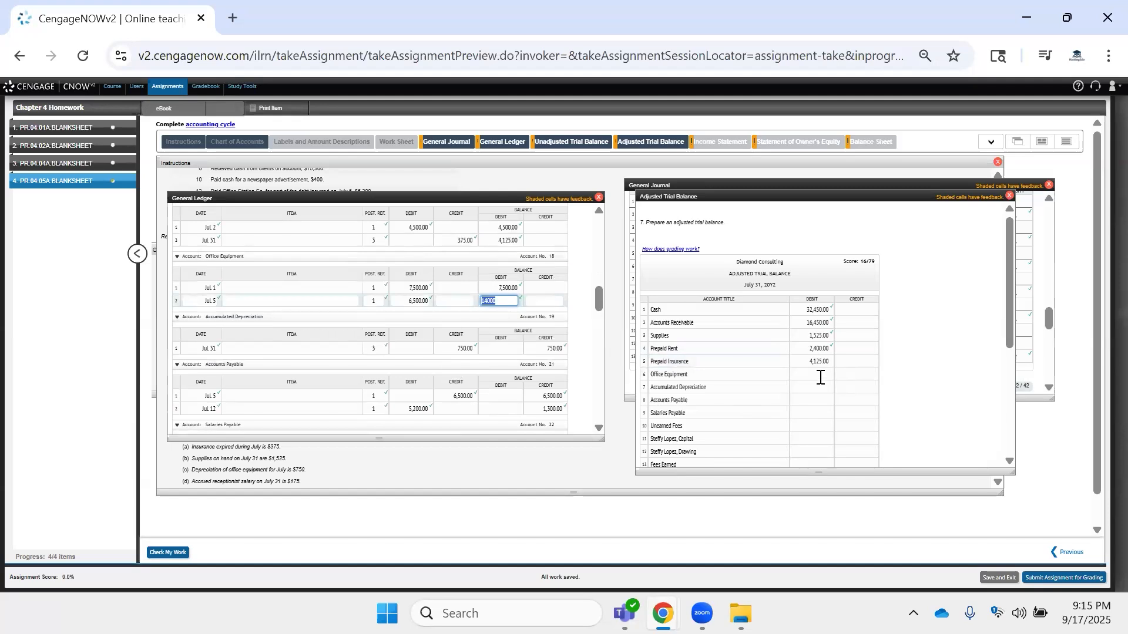
key(ctrl+c)
click(819, 376)
key(ctrl+v)
click(555, 347)
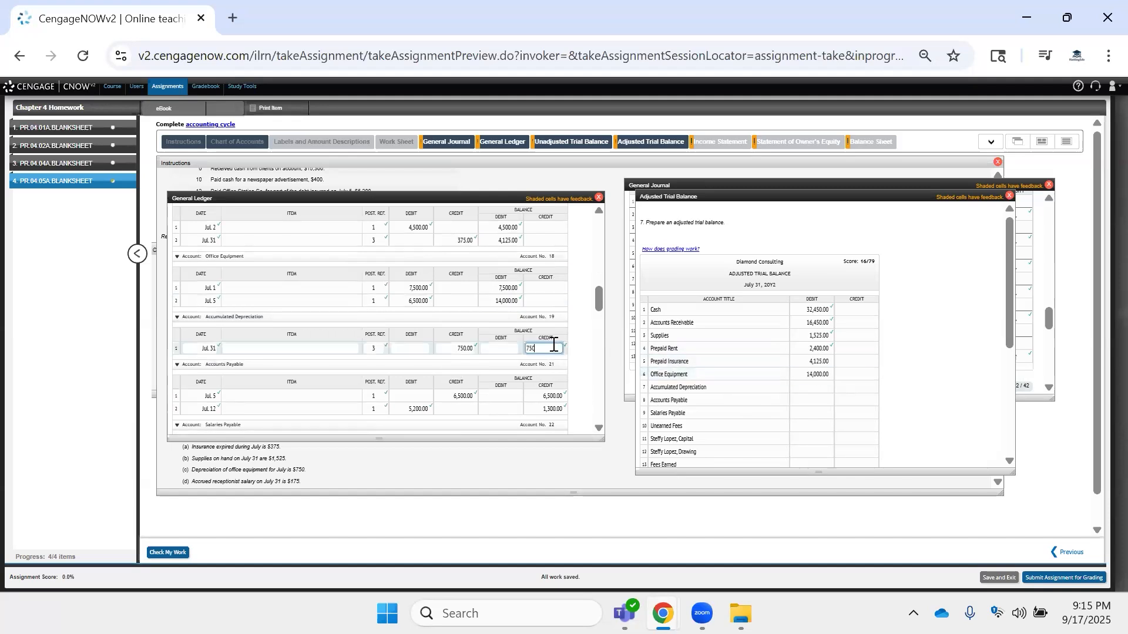
key(ctrl+a)
key(ctrl+c)
click(845, 388)
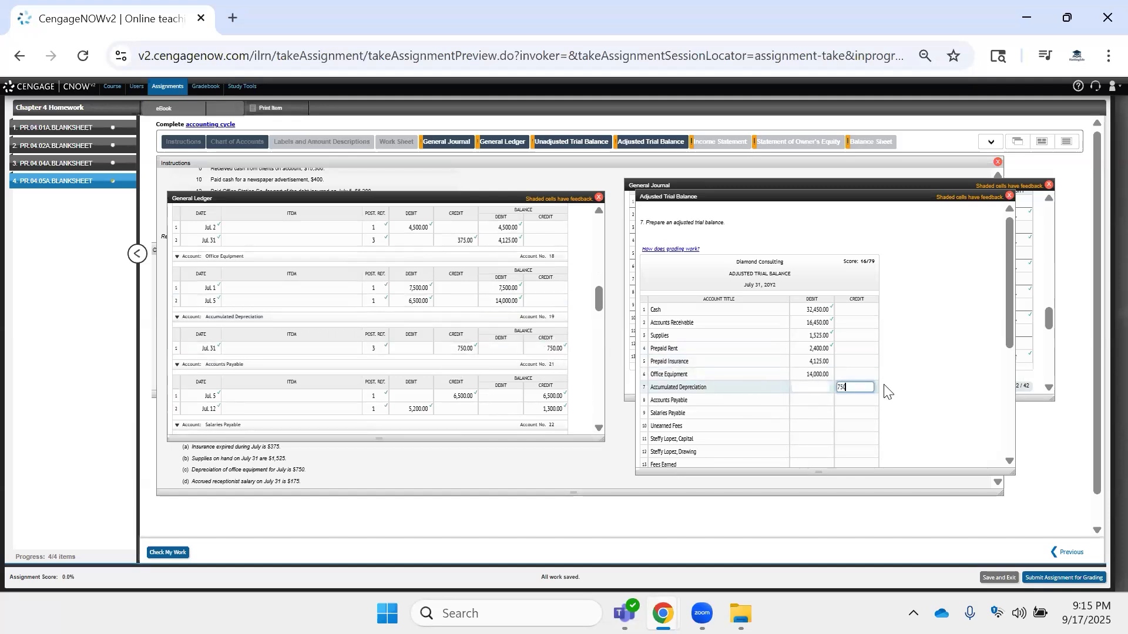
Enter credits of 1,300 for Accounts Payable and 175 for Salaries Payable in the adjusted trial balance, using the ledger balances.
scroll(780, 370, down, 2)
click(829, 312)
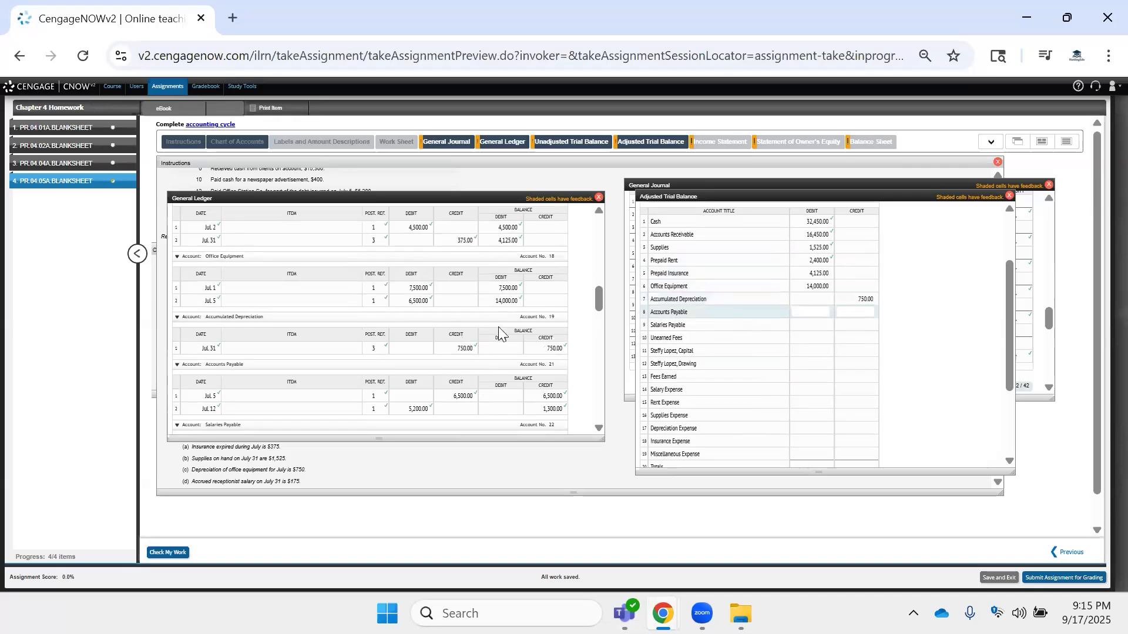
scroll(552, 352, down, 2)
click(545, 321)
click(856, 311)
text(1300)
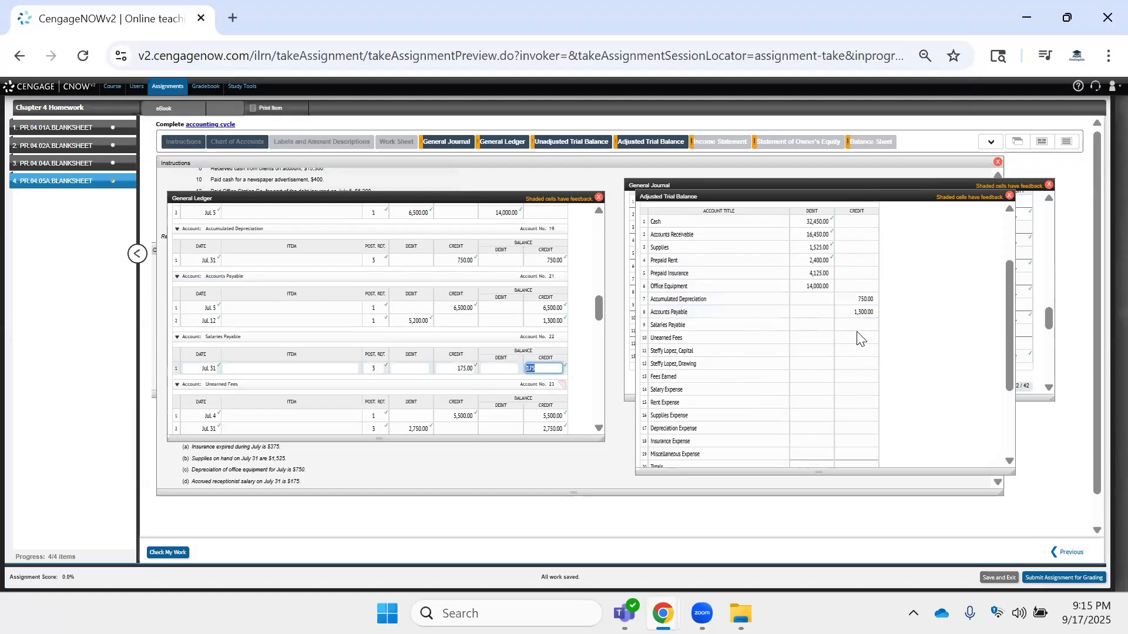
click(857, 326)
text(175)
Enter credits of 2,750 for Unearned Fees and 45,000 for the owner's Capital account in the adjusted trial balance.
scroll(522, 398, down, 2)
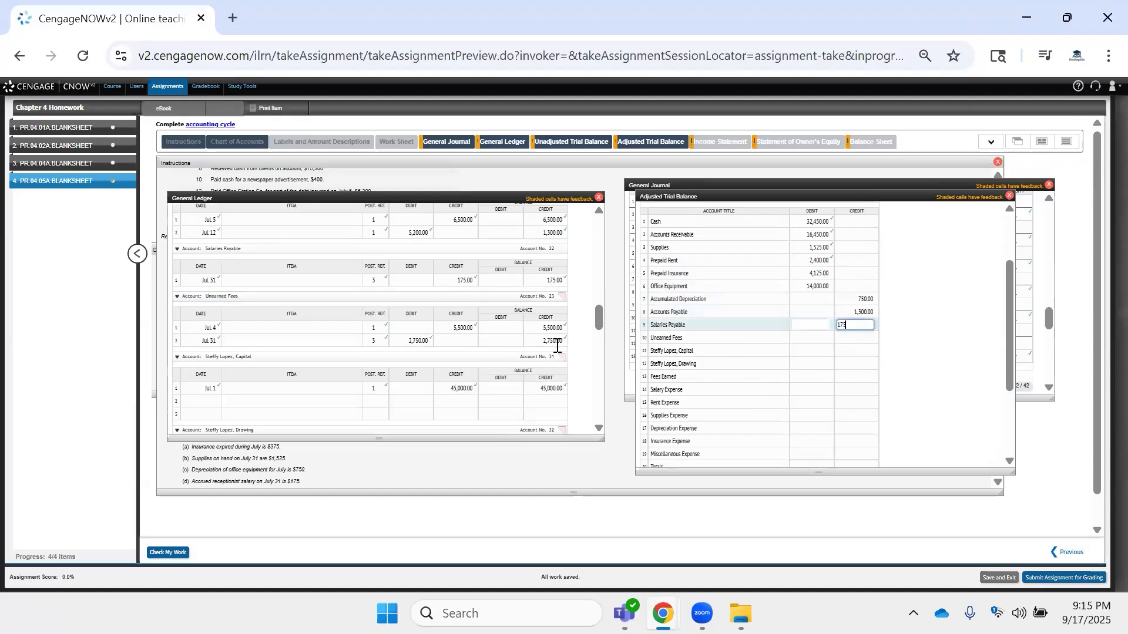
click(552, 341)
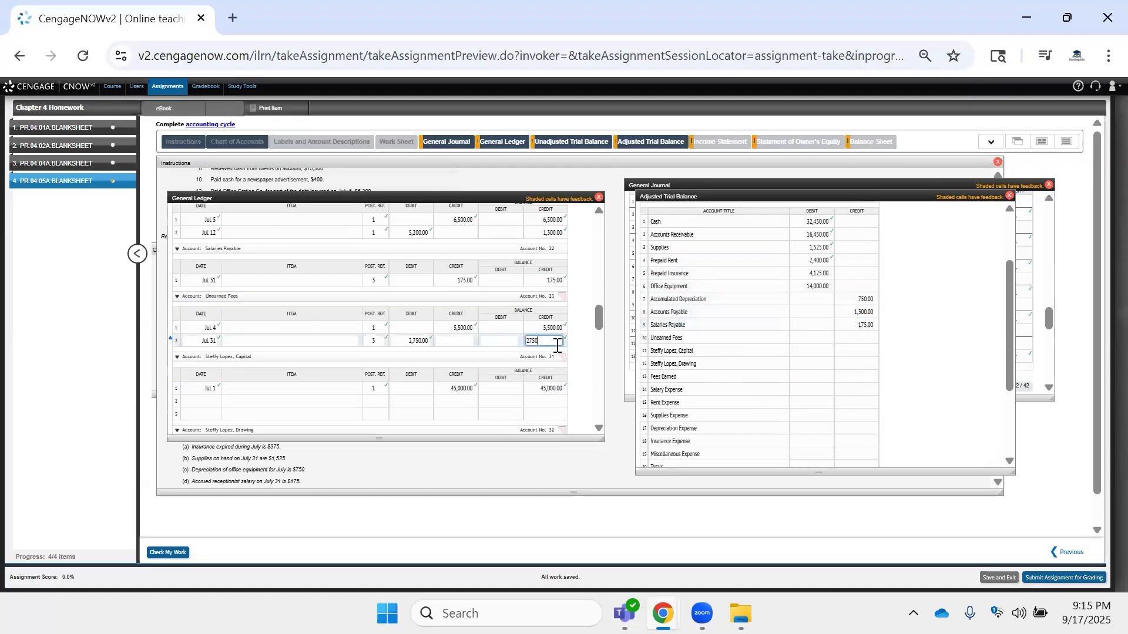
click(861, 339)
text(2750)
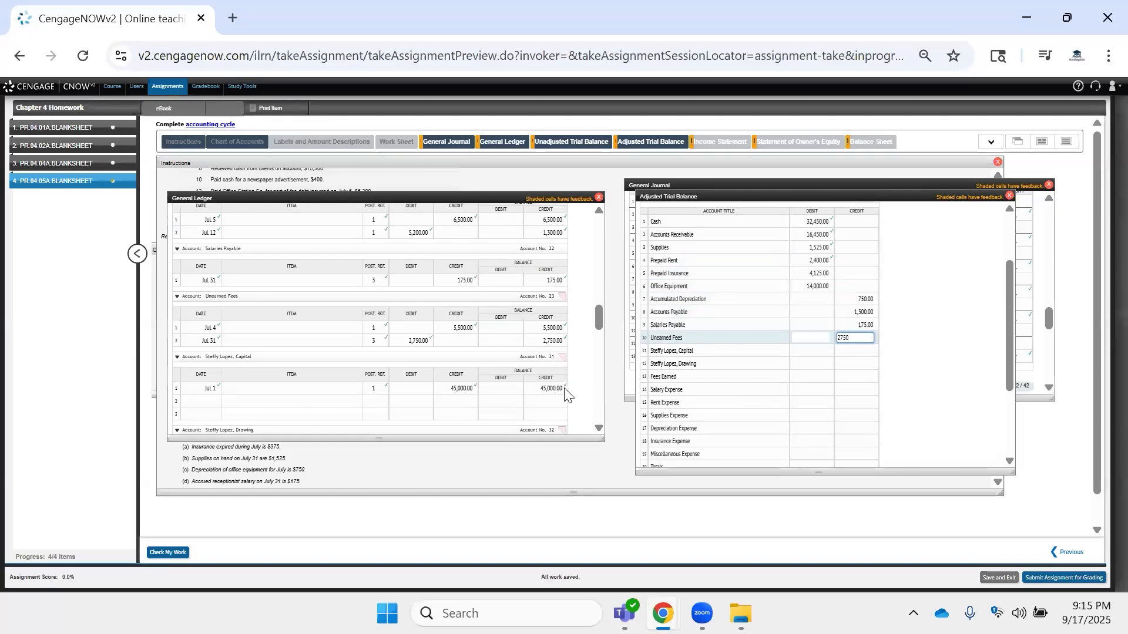
click(549, 388)
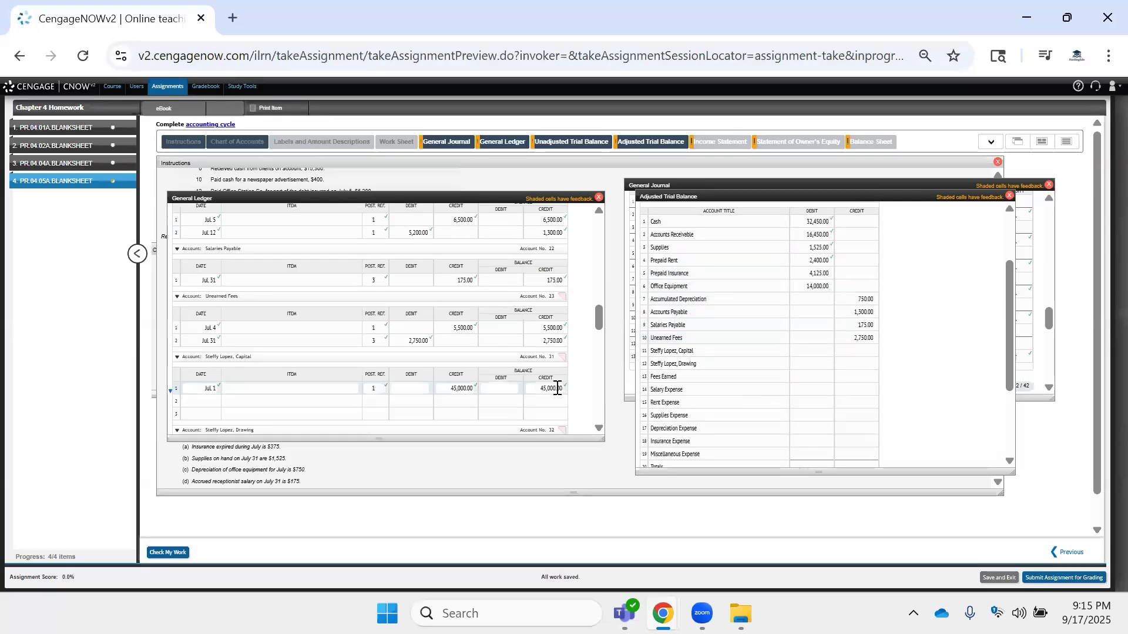
click(853, 351)
key(ctrl+v)
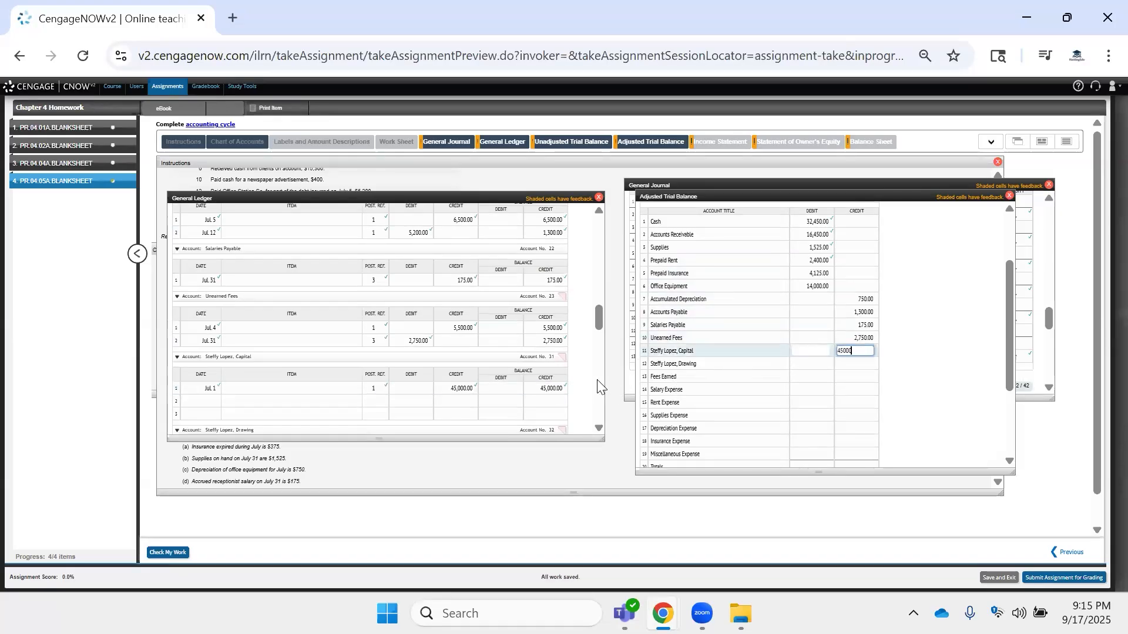
Copy the owner's Drawing balance as a 12,500 debit and the Fees Earned balance as a 44,350 credit into the adjusted trial balance.
click(555, 392)
scroll(492, 370, down, 2)
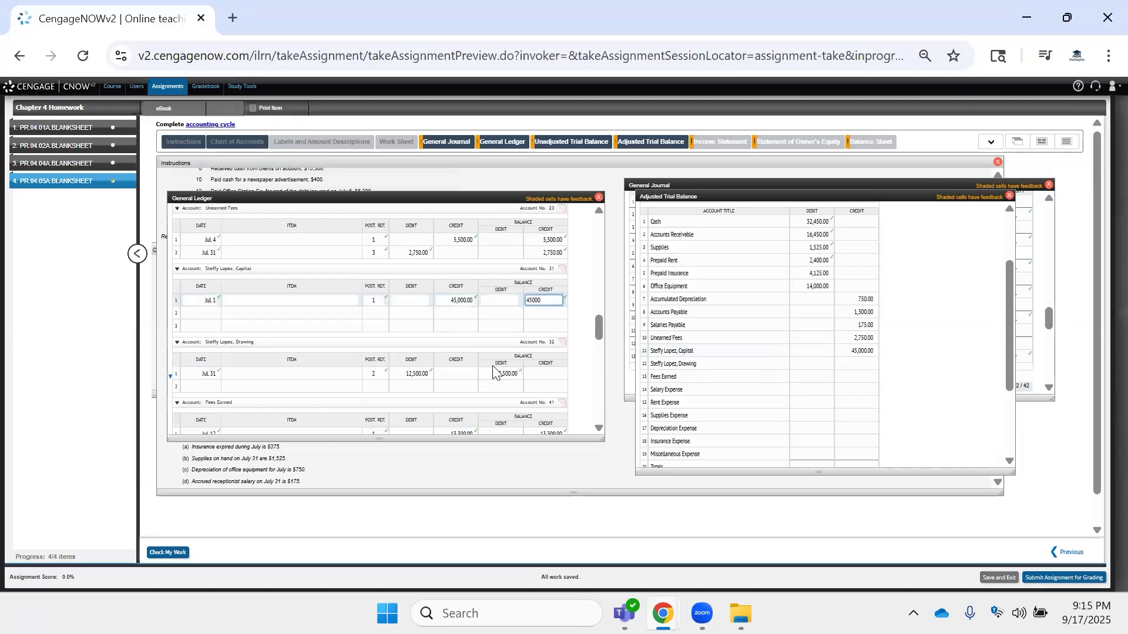
click(500, 373)
click(821, 363)
key(ctrl+v)
scroll(520, 368, down, 4)
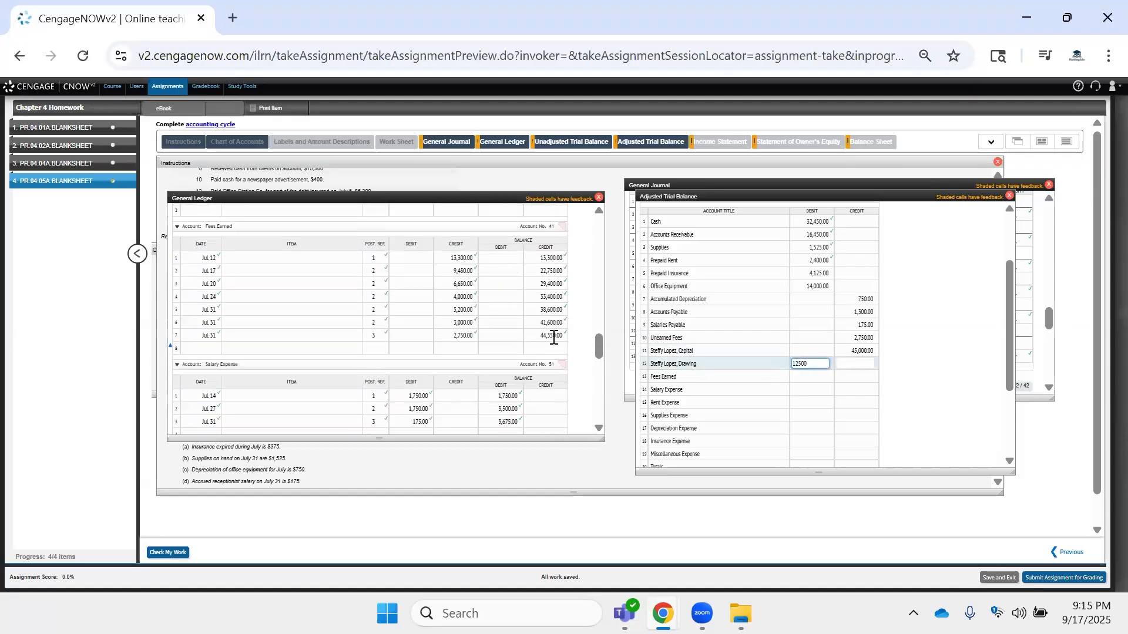
click(553, 336)
click(856, 376)
key(ctrl+v)
Copy the Jul. 31 Salary Expense balance from the ledger as a 3,675 debit in the adjusted trial balance.
scroll(529, 354, down, 2)
click(496, 333)
key(ctrl+a)
click(809, 390)
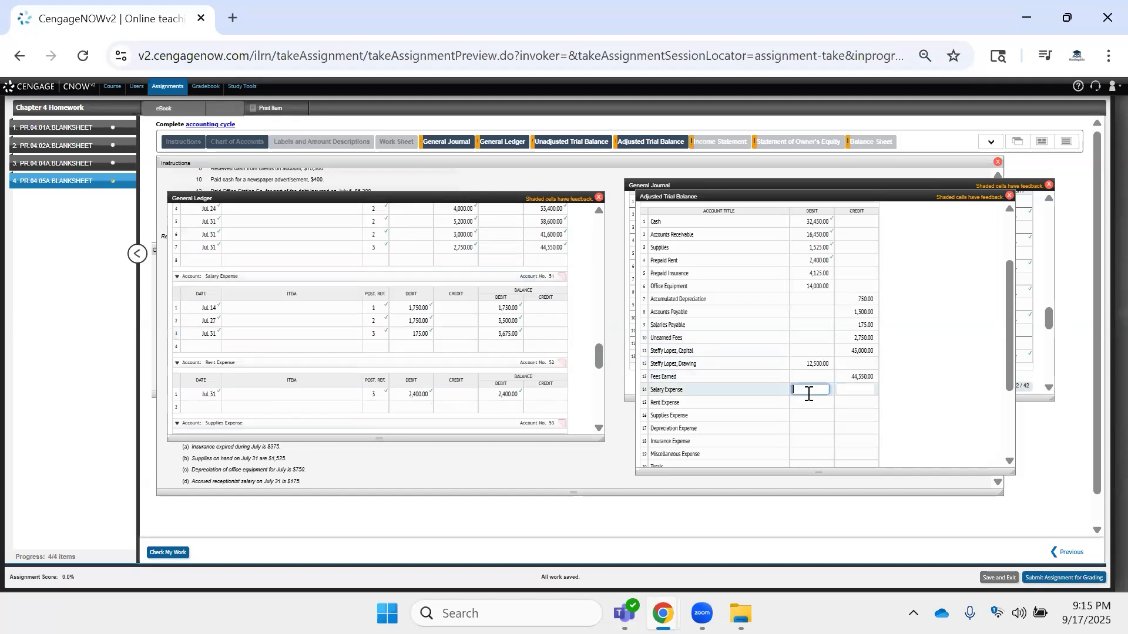
Copy the ledger balances for Supplies Expense, 2,275, and Rent Expense, 2,400, into the adjusted trial balance as debits.
scroll(578, 390, down, 2)
click(513, 365)
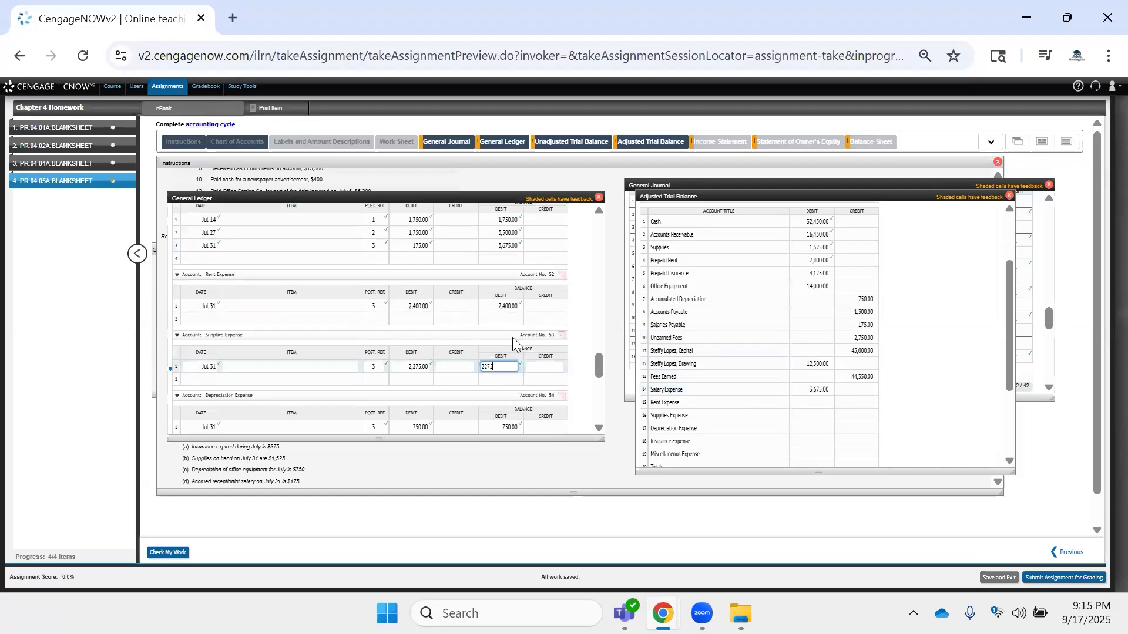
click(821, 413)
key(ctrl+v)
click(512, 310)
key(ctrl+a)
key(ctrl+c)
click(815, 403)
key(ctrl+v)
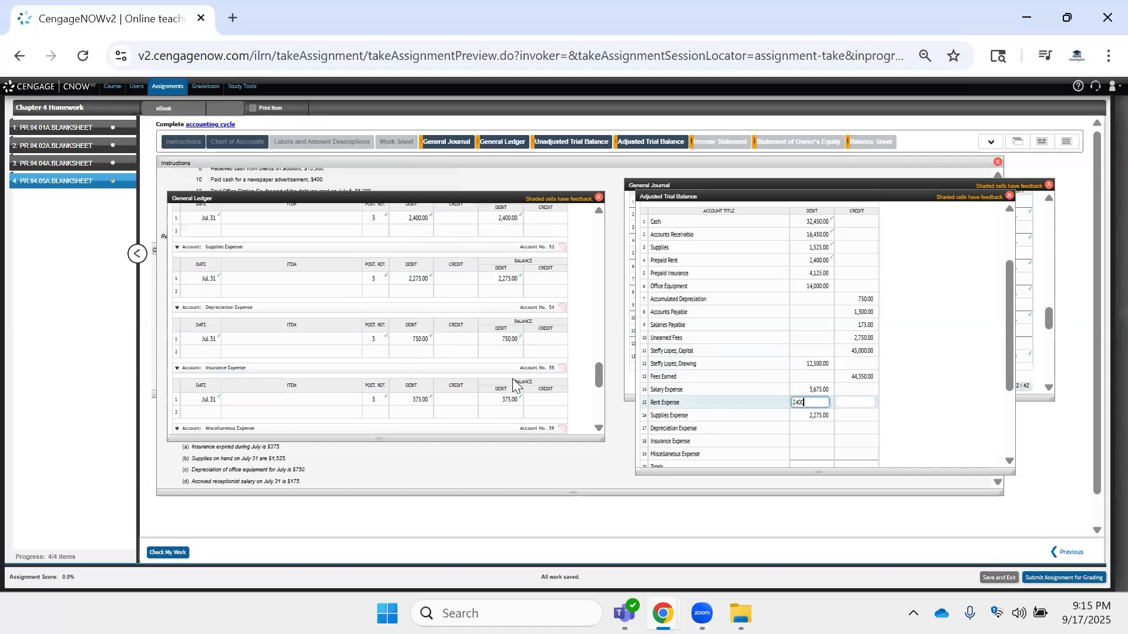
Enter debits of 750 for Depreciation Expense and 375 for Insurance Expense in the adjusted trial balance.
click(500, 338)
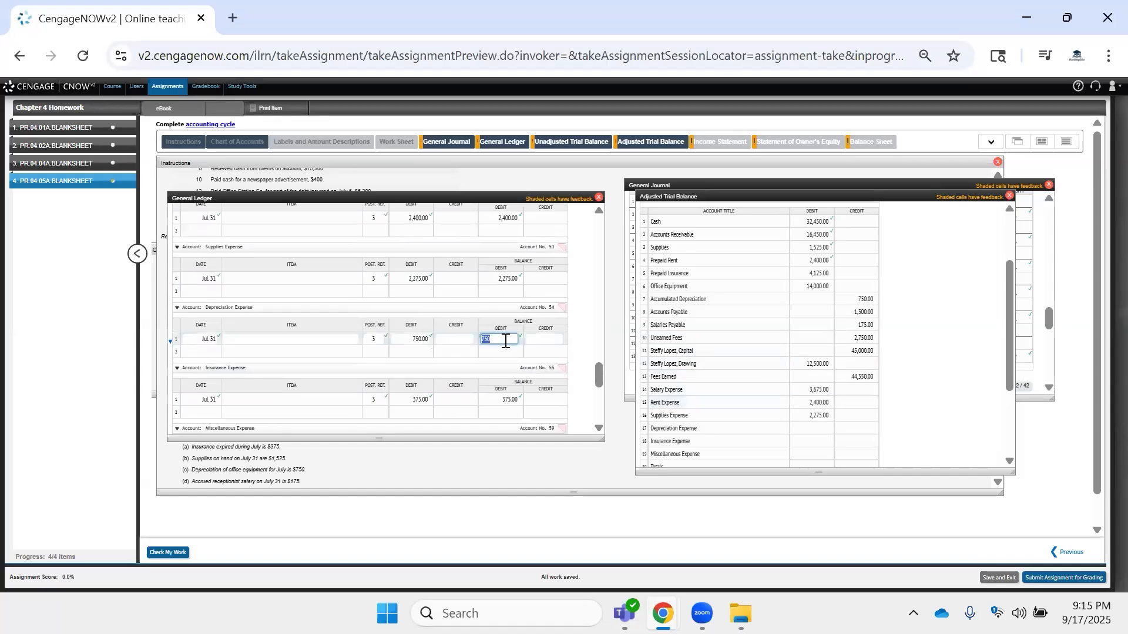
click(816, 432)
text(750)
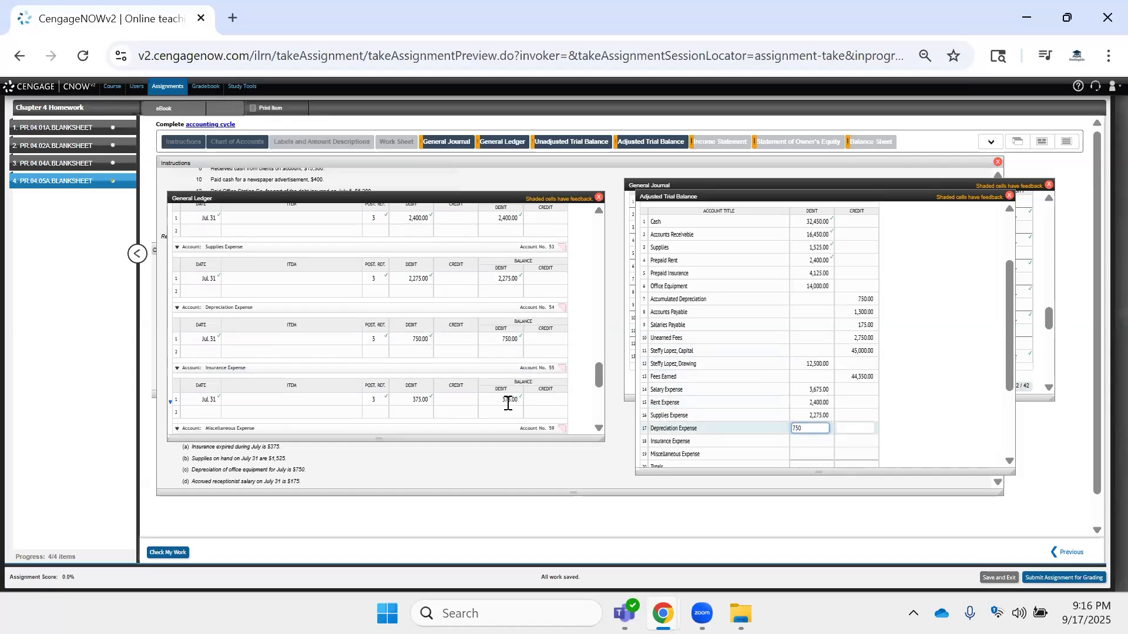
click(811, 442)
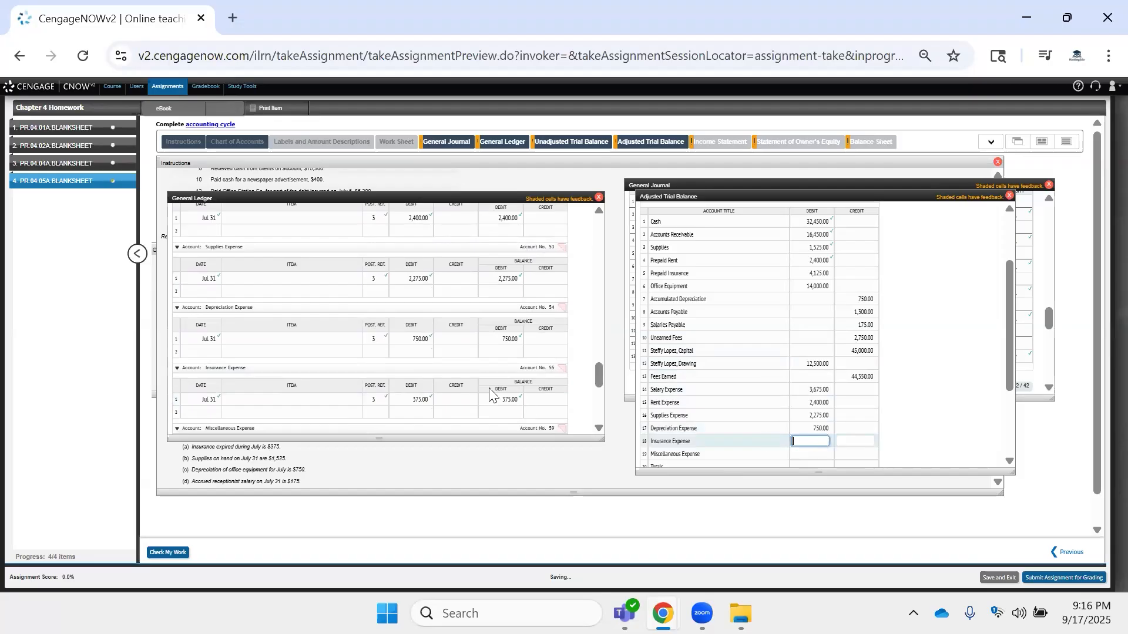
text(375)
Copy the Miscellaneous Expense balance from the ledger into the adjusted trial balance as a 1,400 debit.
scroll(453, 377, down, 3)
double_click(506, 312)
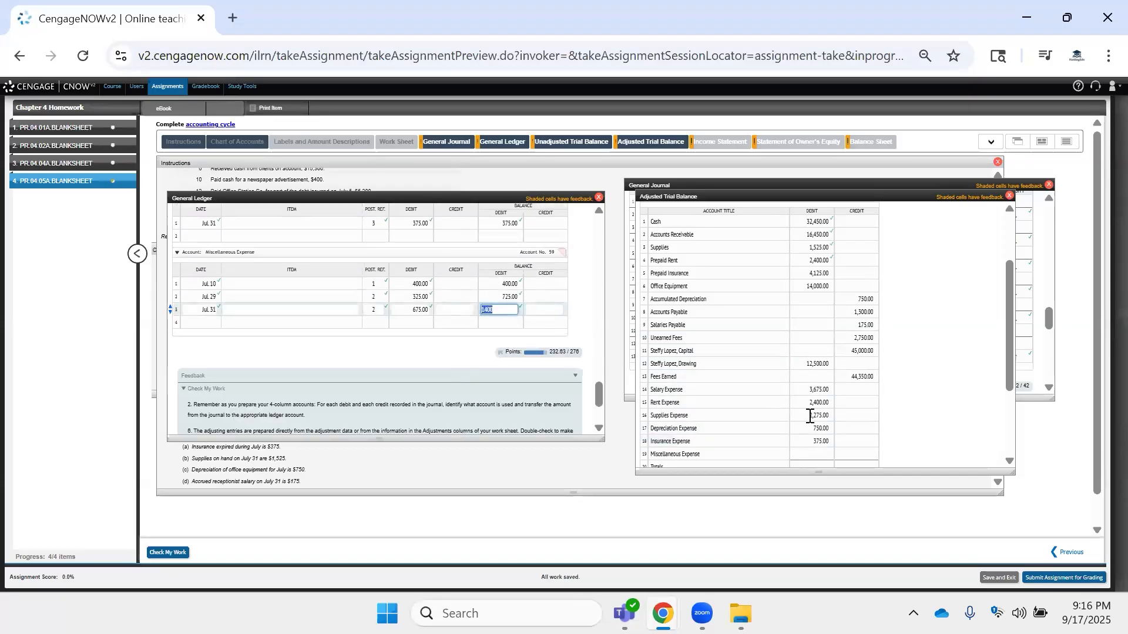
click(819, 454)
text(1400)
Enter 94,325 as both the debit and the credit total in the Totals row of the adjusted trial balance.
scroll(833, 415, down, 1)
scroll(832, 413, up, 2)
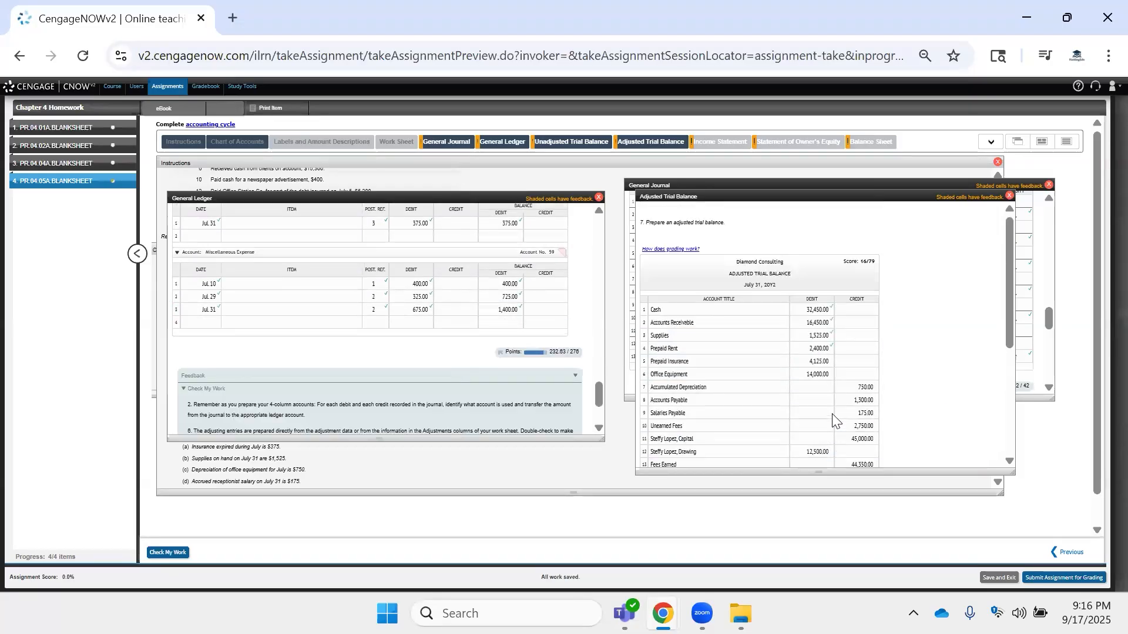
scroll(841, 385, down, 2)
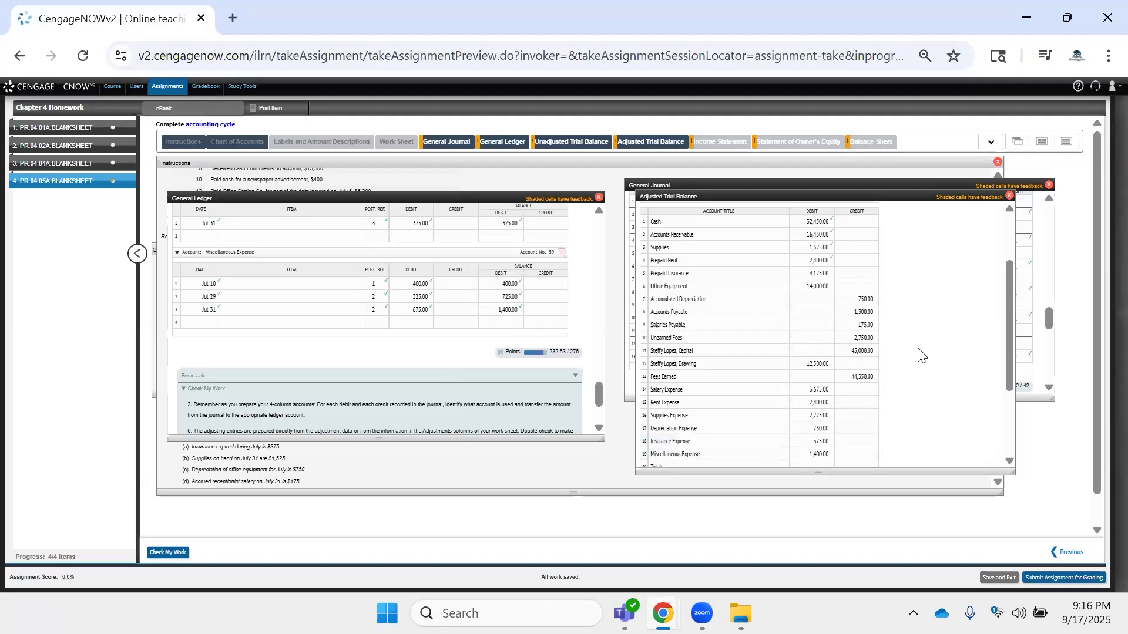
scroll(919, 355, down, 2)
scroll(900, 416, up, 2)
scroll(899, 415, down, 2)
scroll(898, 417, up, 2)
scroll(898, 416, up, 2)
scroll(881, 429, down, 4)
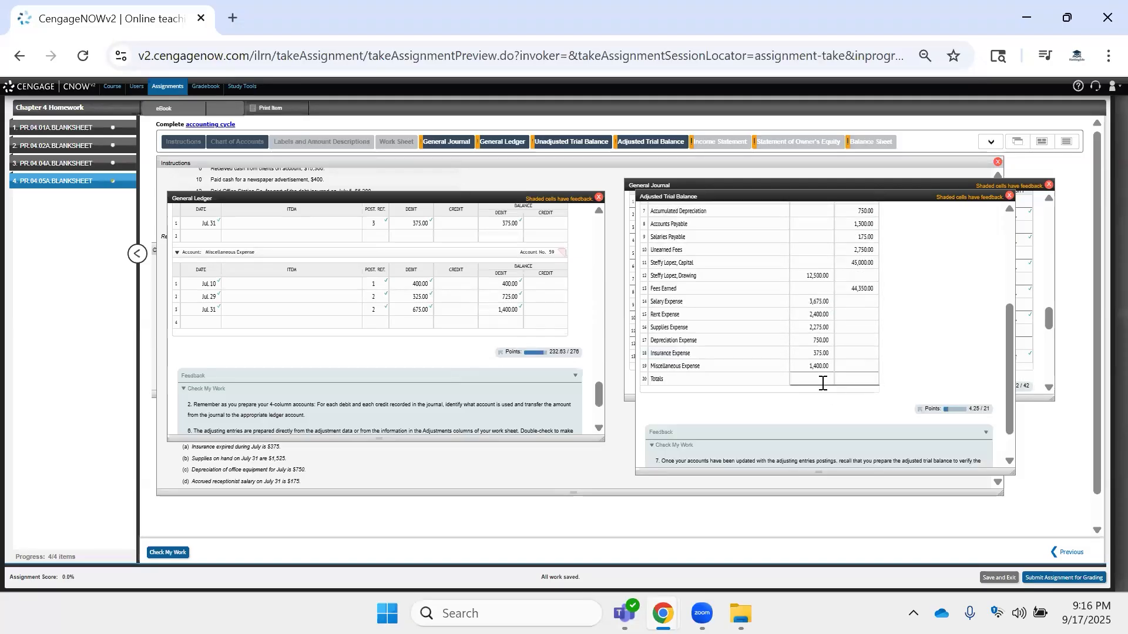
click(819, 379)
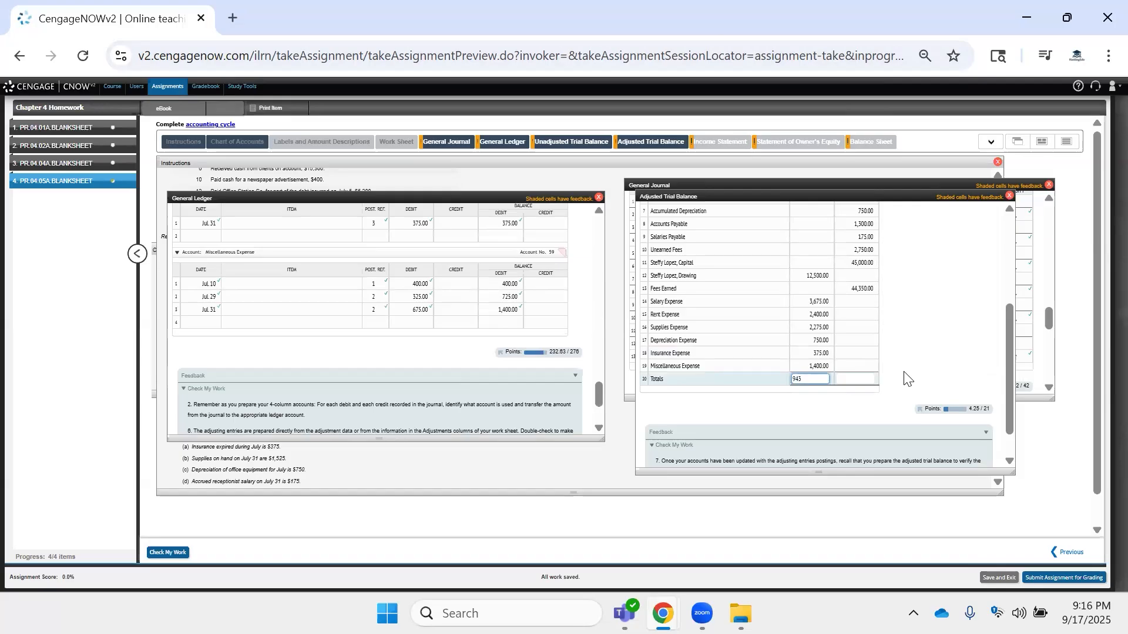
click(841, 379)
click(820, 380)
key(ctrl+a)
key(ctrl+c)
click(865, 381)
key(ctrl+v)
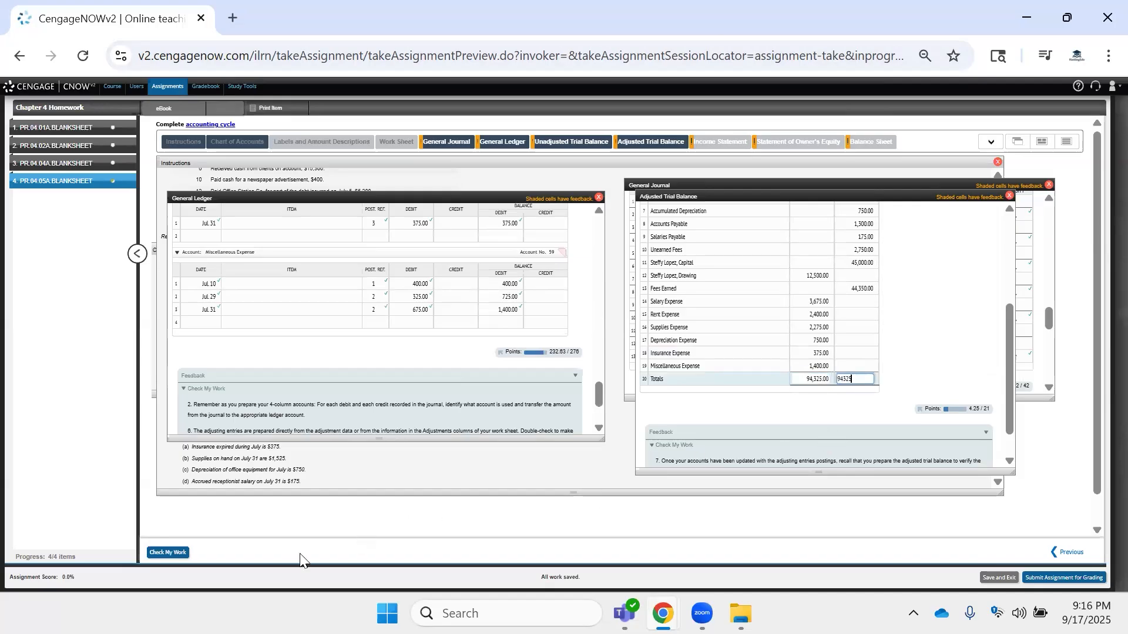
Check the work and review the feedback marks and score on the adjusted trial balance.
click(170, 553)
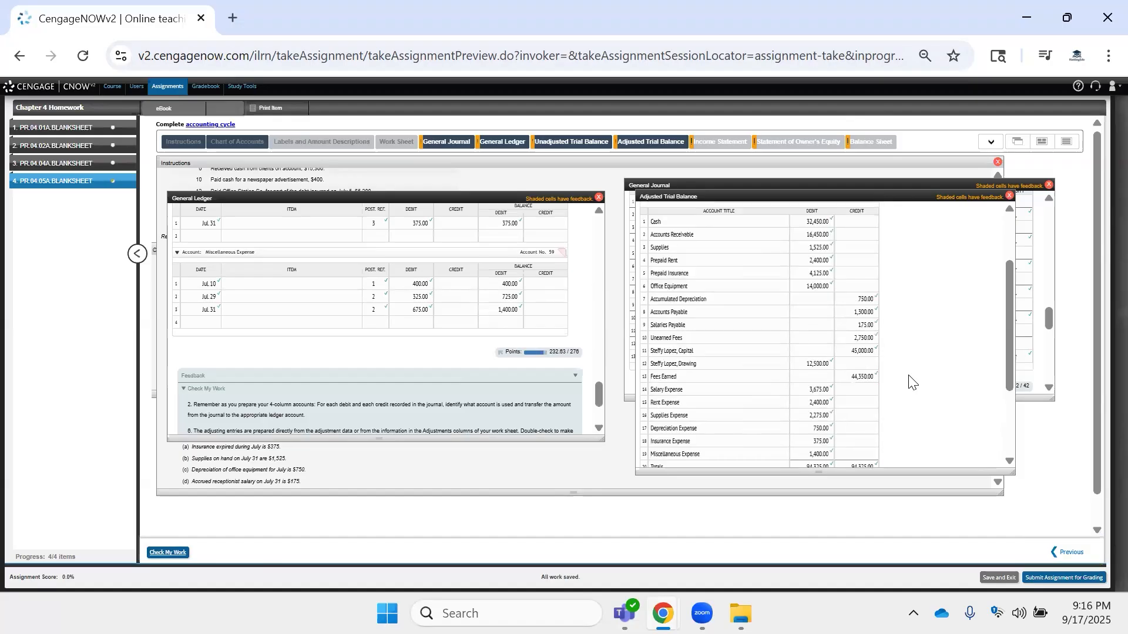
scroll(909, 383, down, 2)
scroll(908, 383, up, 1)
scroll(908, 383, down, 1)
scroll(907, 383, up, 3)
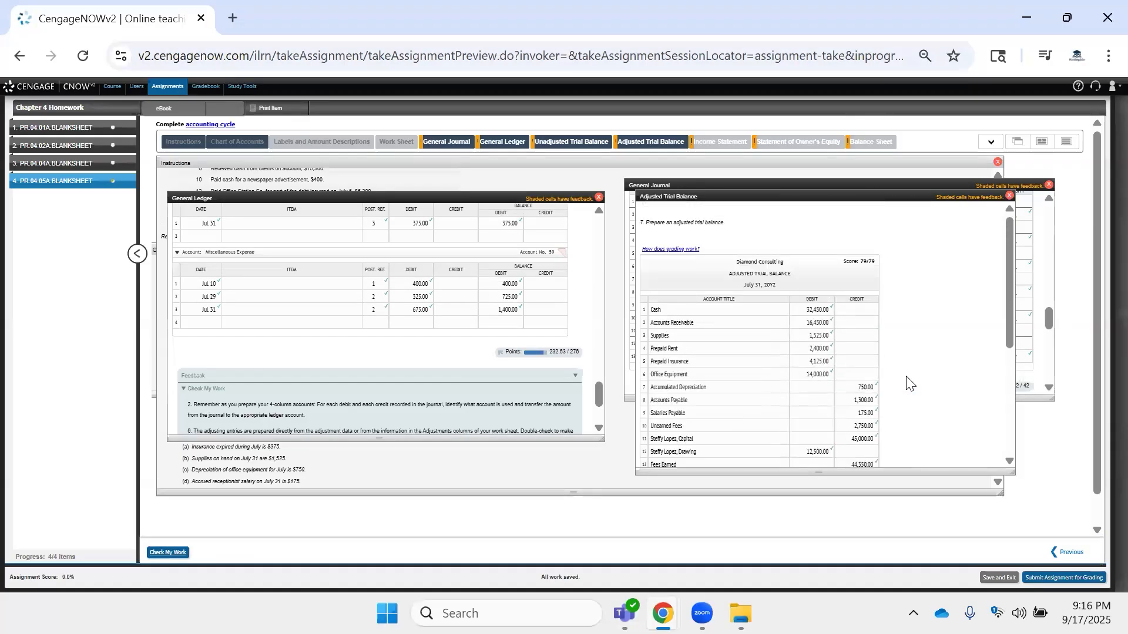
scroll(906, 377, down, 1)
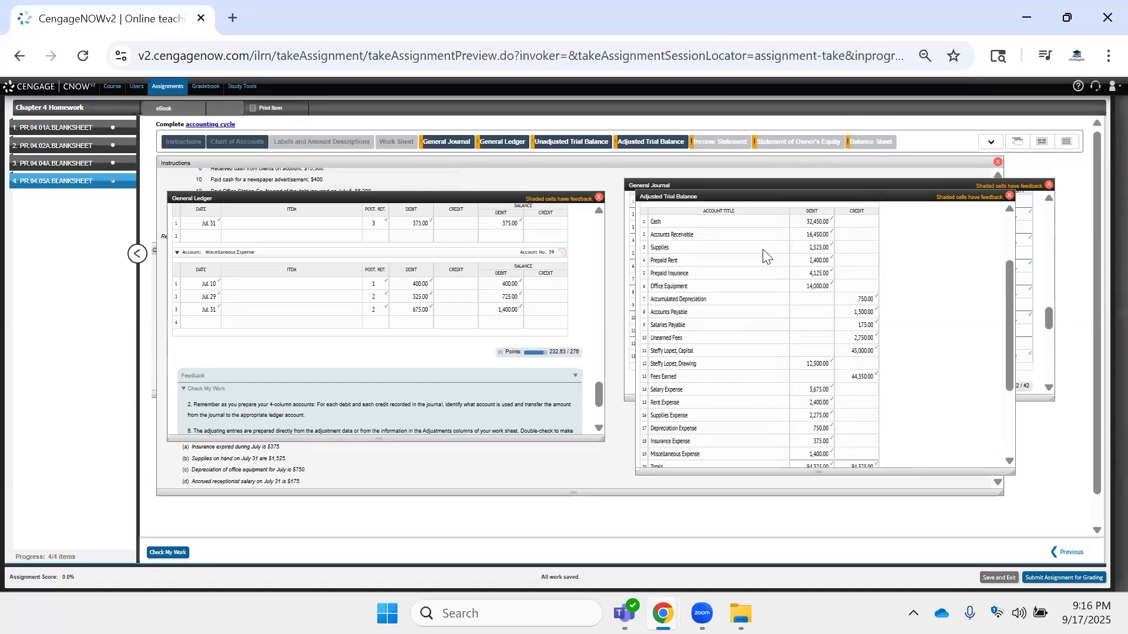
Review the remaining requirements in the instructions, then open the Income Statement and enlarge its window to show all its rows.
click(505, 467)
scroll(279, 416, down, 4)
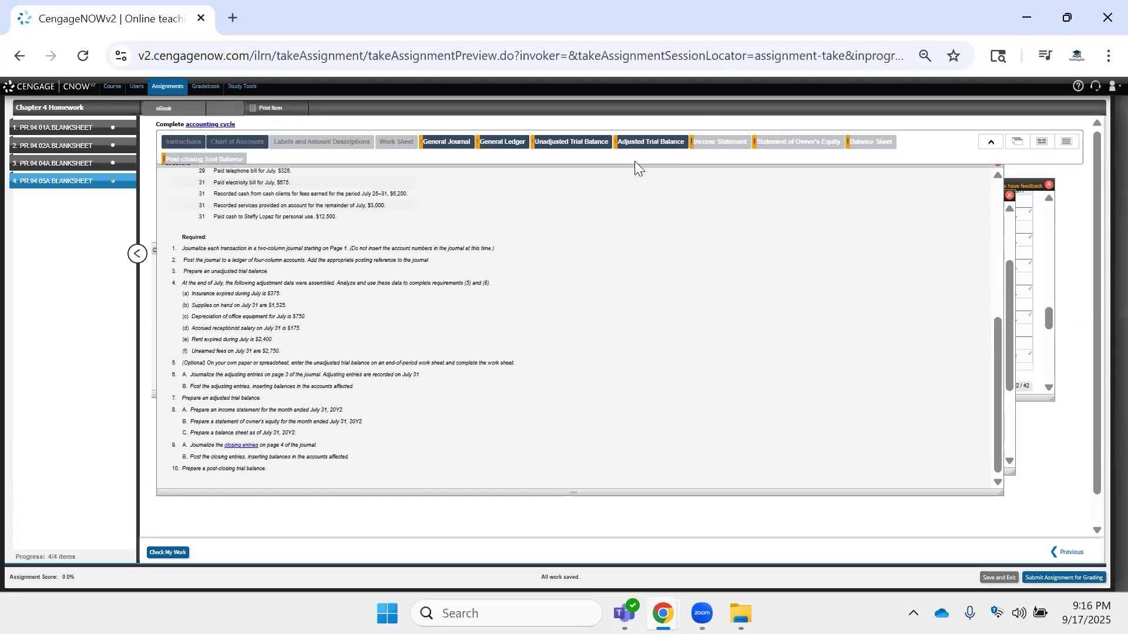
click(725, 146)
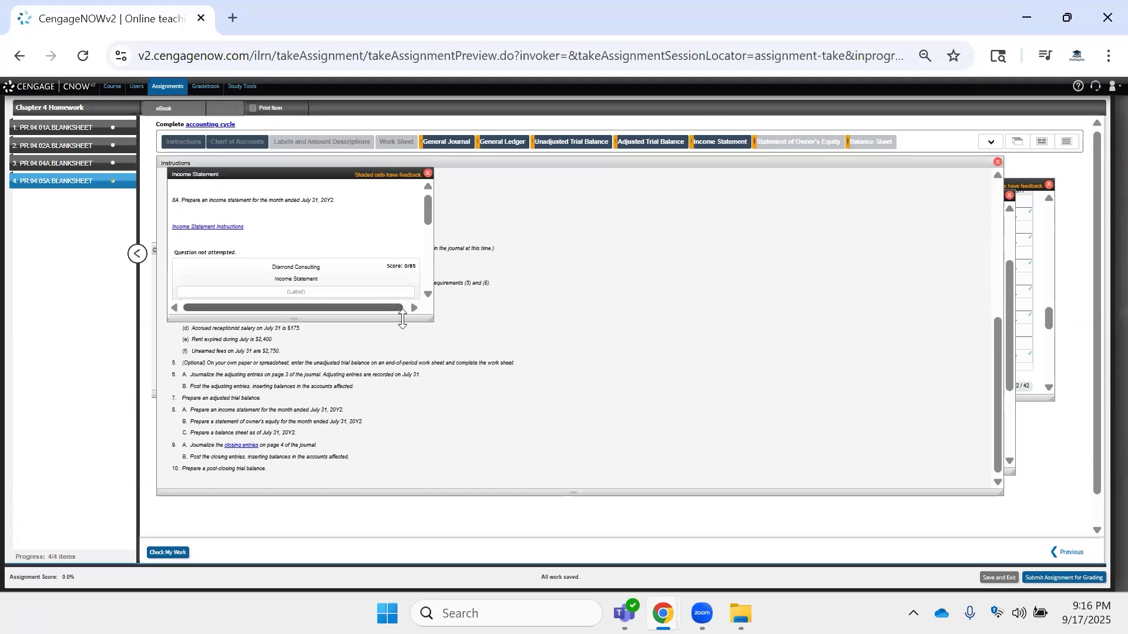
click(712, 154)
drag(429, 318, 450, 460)
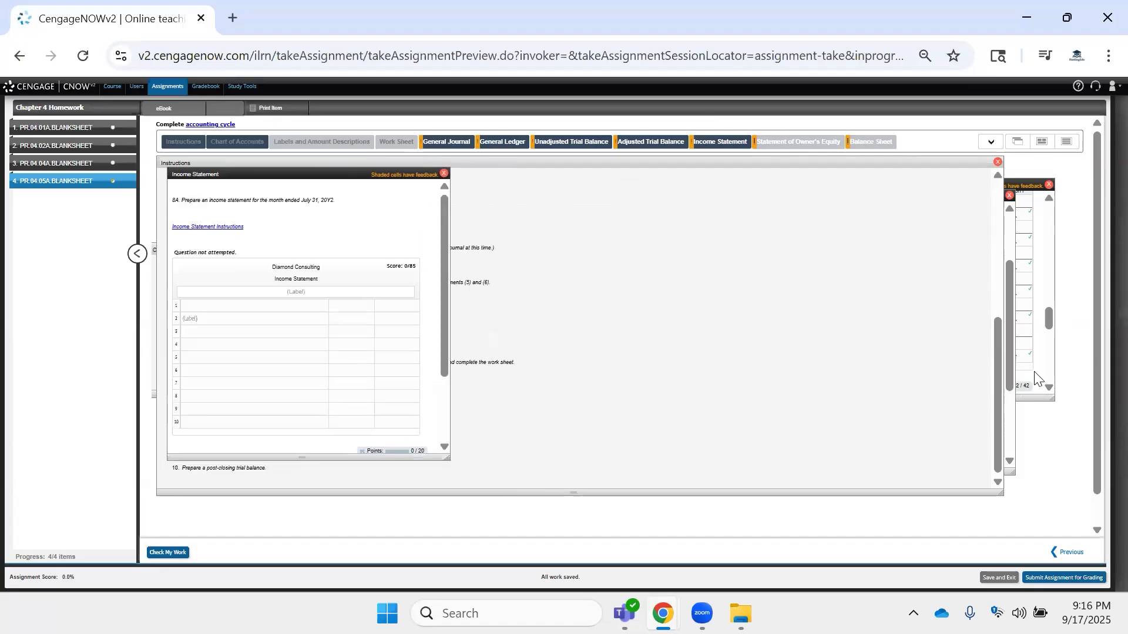
Bring the Adjusted Trial Balance forward beside the income statement and show its revenue and expense accounts.
click(1052, 365)
scroll(827, 338, down, 2)
scroll(828, 338, up, 10)
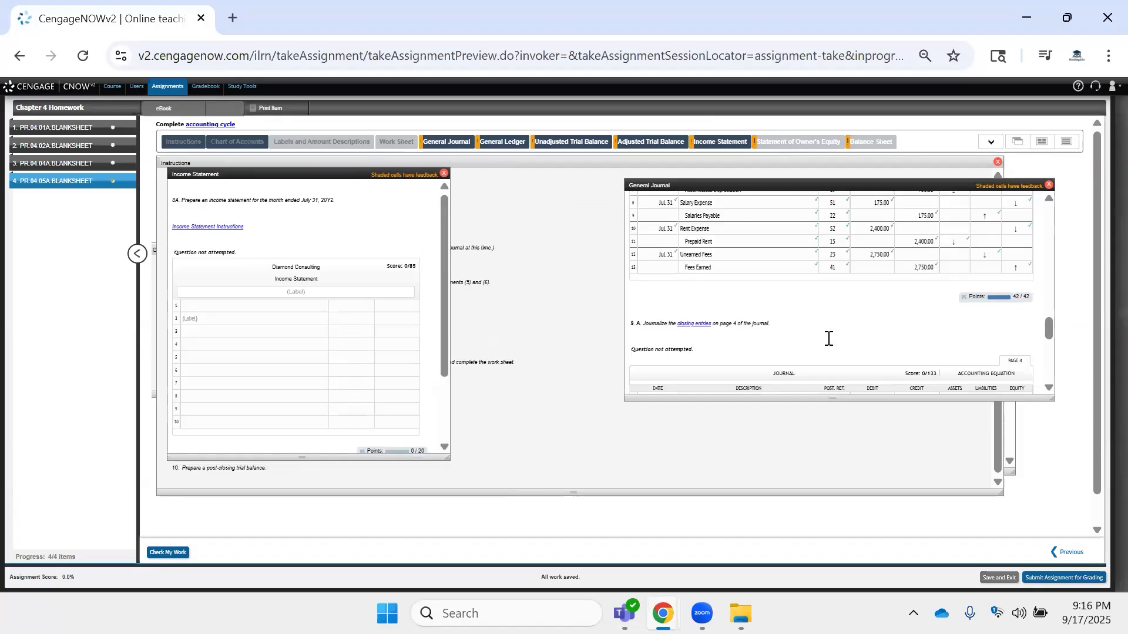
click(631, 147)
scroll(784, 310, down, 3)
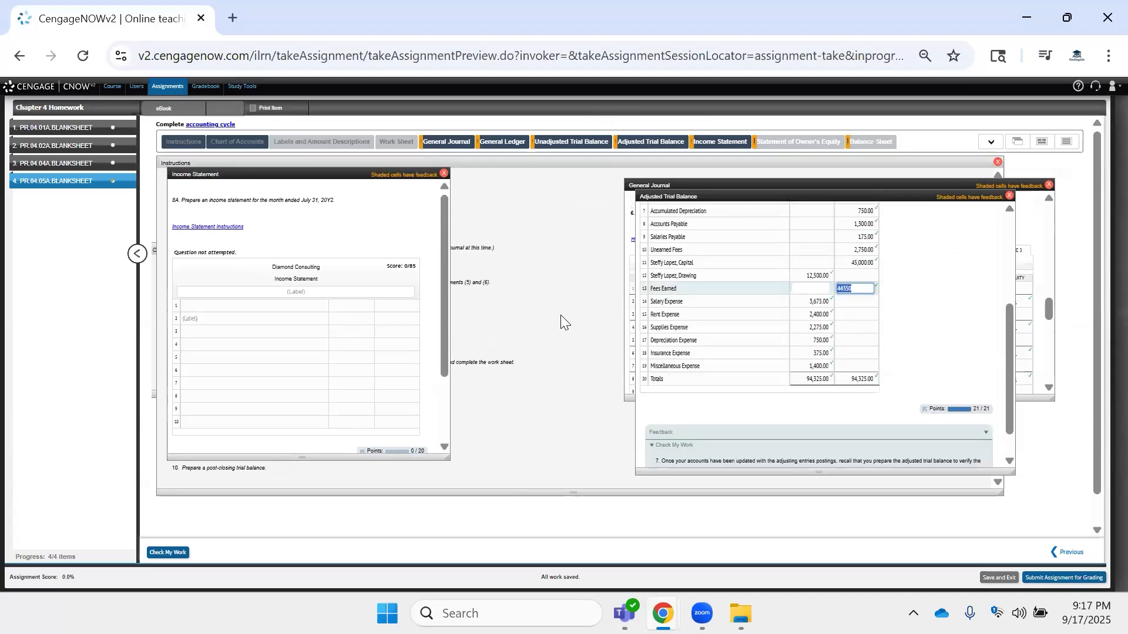
Copy "For the Month Ended July 31, 20Y2" from the Labels and Amount Descriptions list into the income statement's date heading.
click(311, 291)
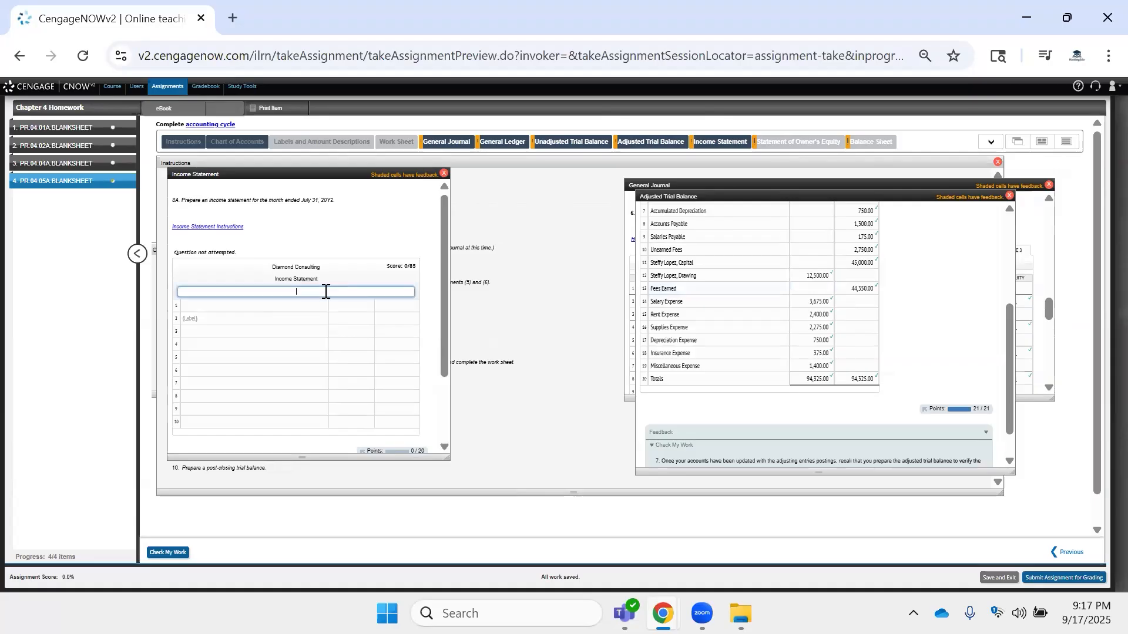
click(302, 144)
drag(281, 183, 567, 297)
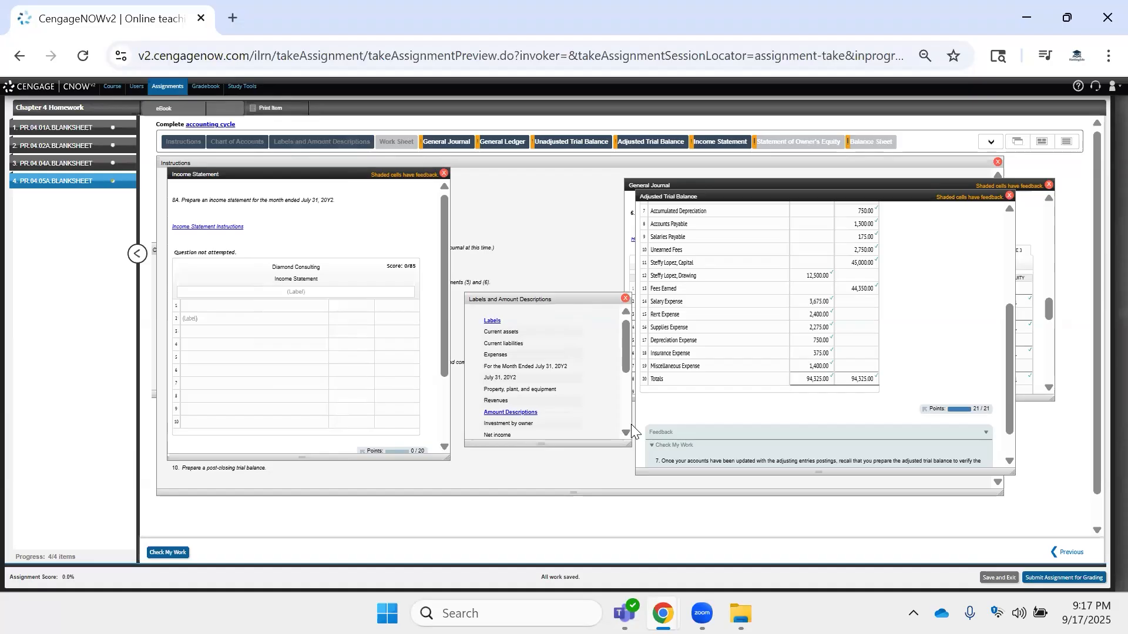
drag(499, 369, 479, 367)
click(275, 288)
key(ctrl+v)
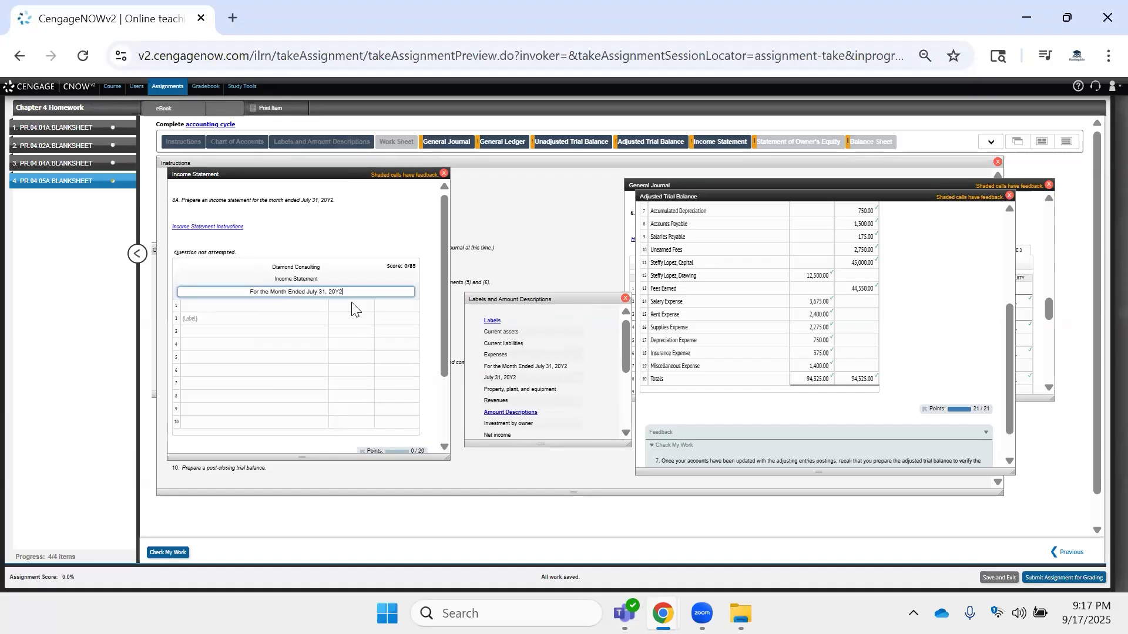
Enter Fees earned on line 1 of the income statement with the 44,350 balance from the adjusted trial balance.
click(312, 307)
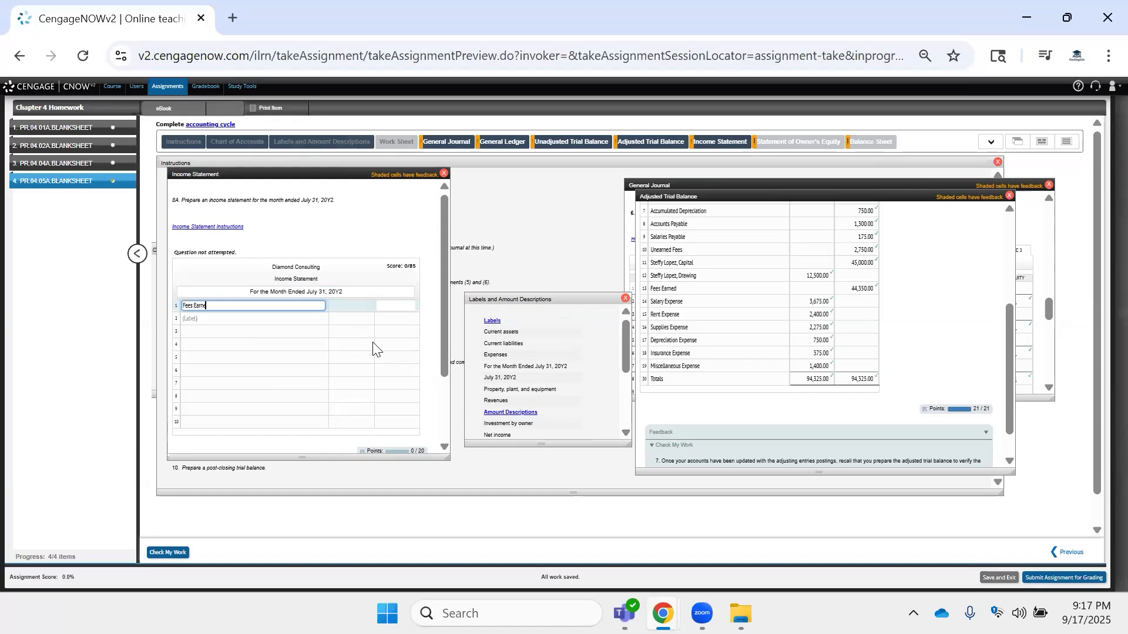
key(Tab)
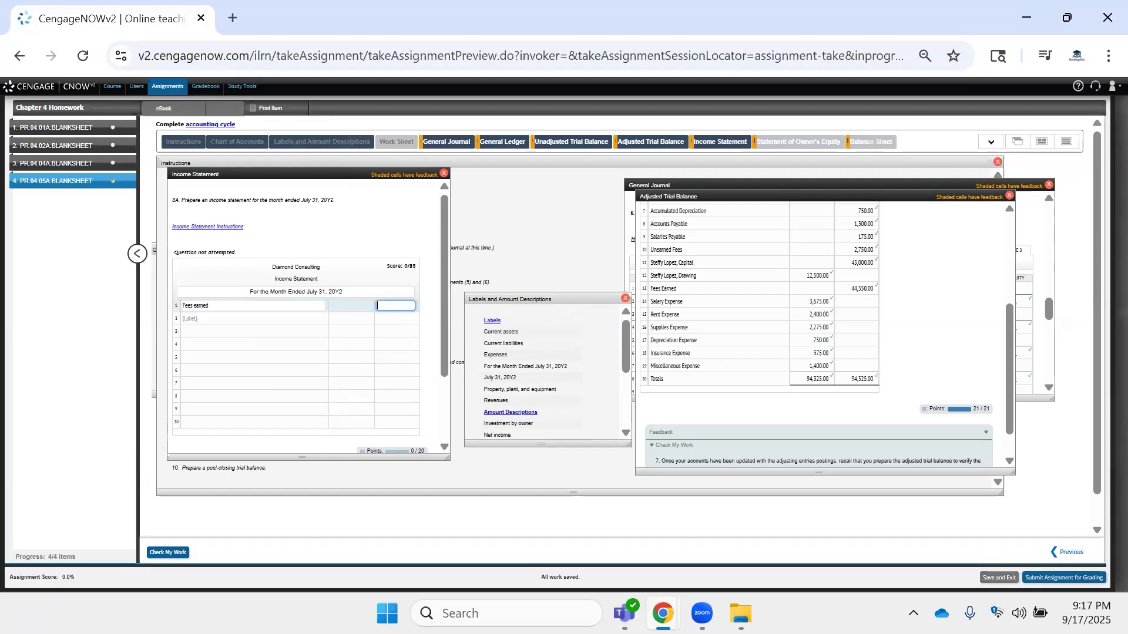
click(866, 288)
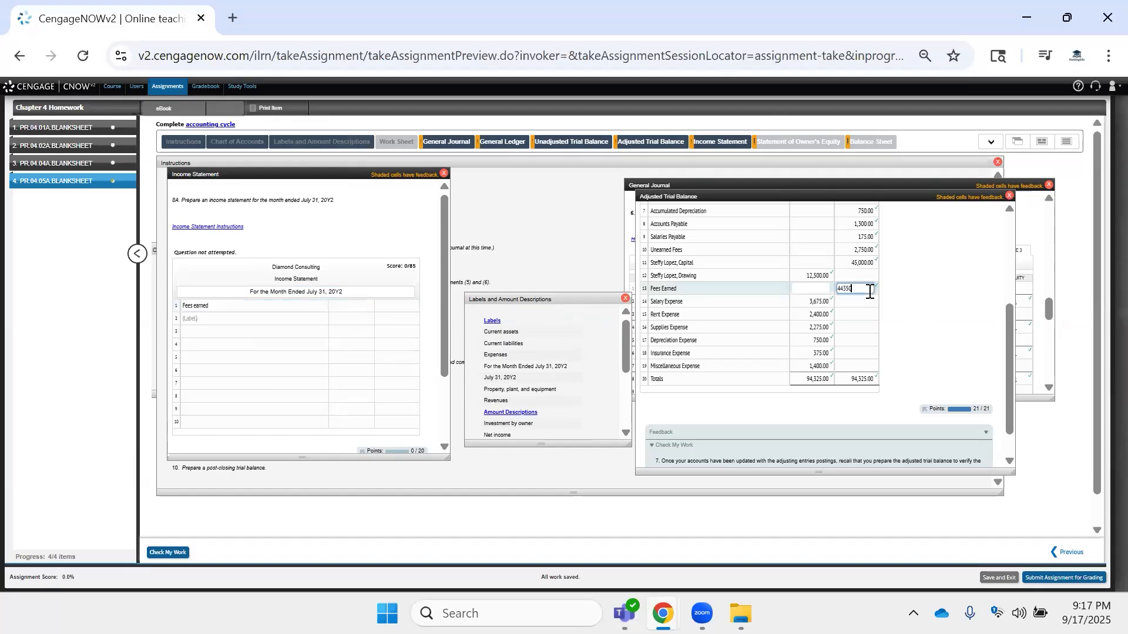
click(382, 317)
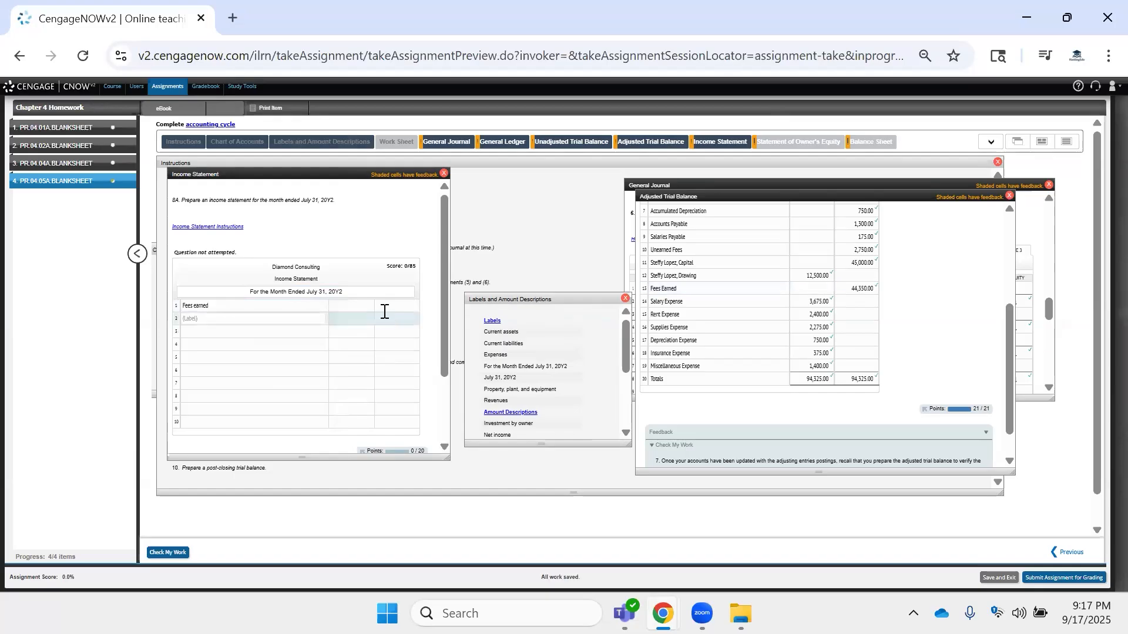
click(387, 307)
key(ctrl+v)
Enter the label "Expenses:" on line 2 of the income statement, with a single colon.
click(295, 318)
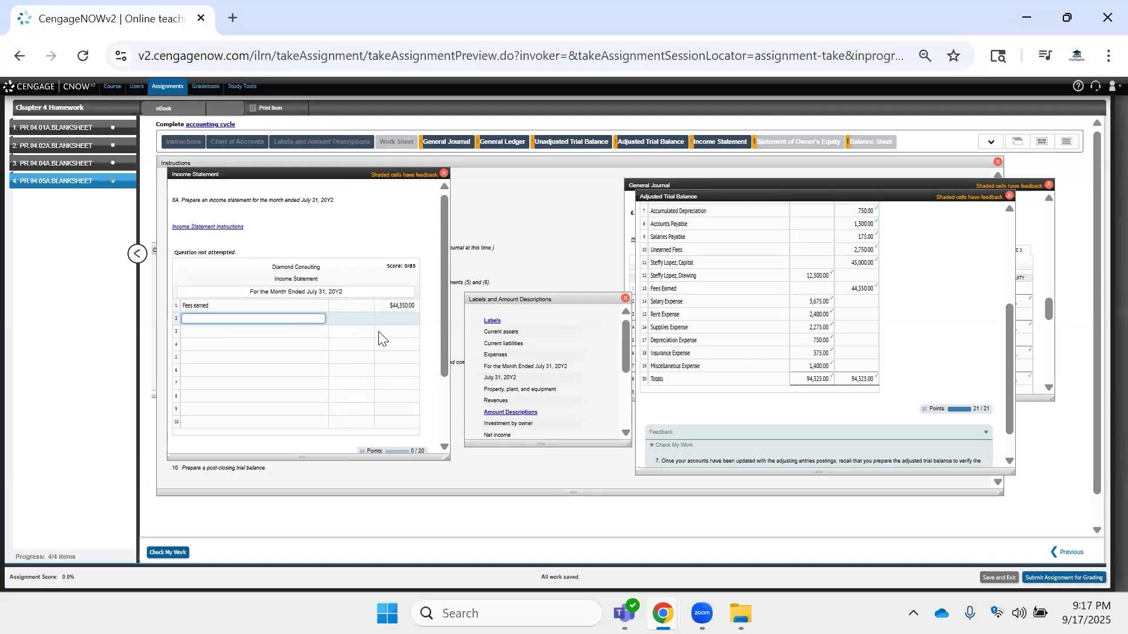
text(Expenses::)
key(shift+Tab)
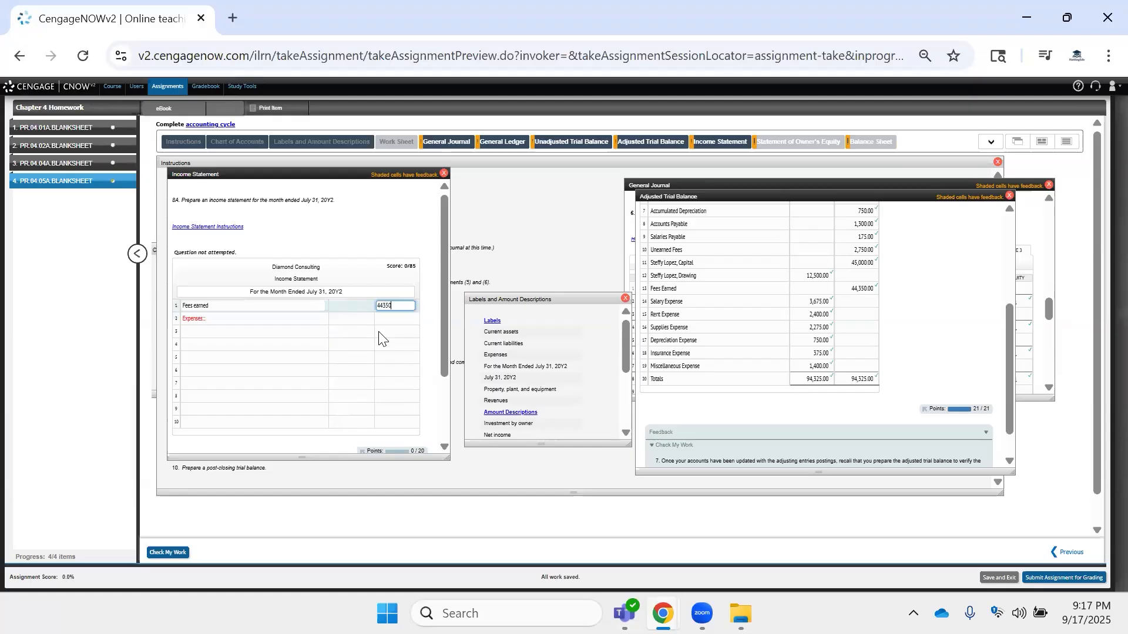
click(263, 317)
key(BackSpace)
key(BackSpace)
key(Return)
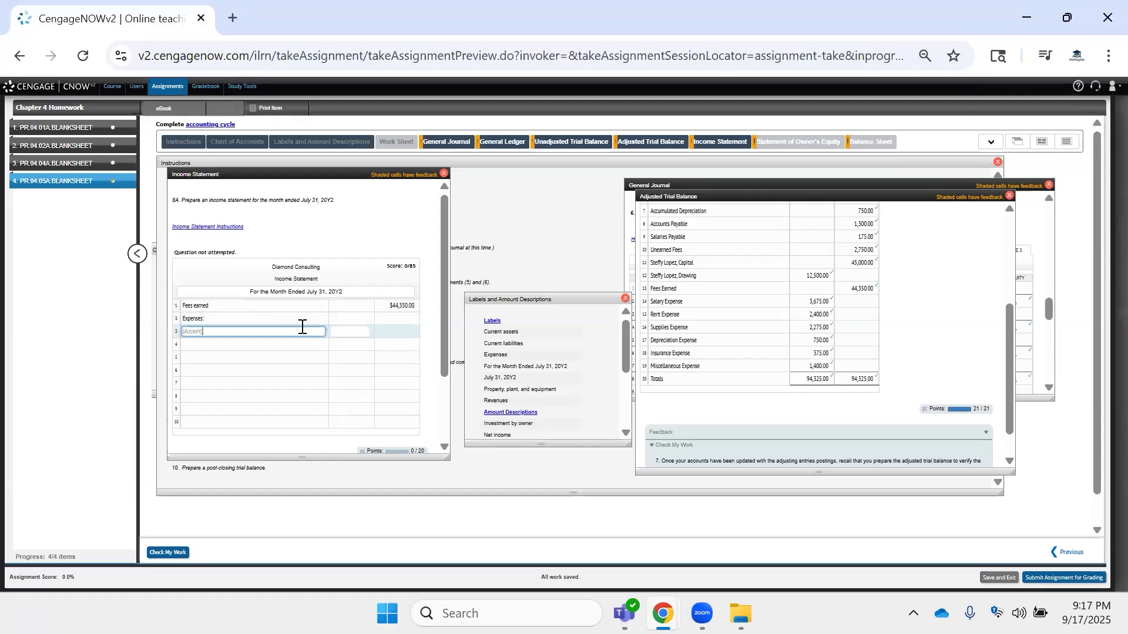
click(545, 376)
click(220, 324)
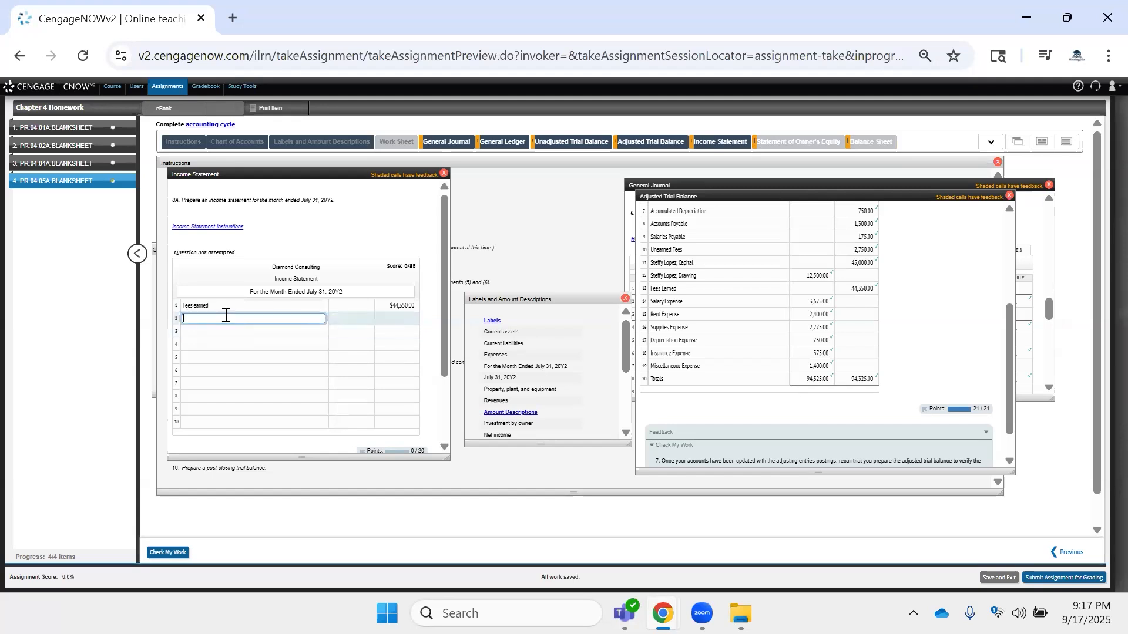
key(Return)
scroll(521, 368, down, 3)
scroll(521, 369, up, 3)
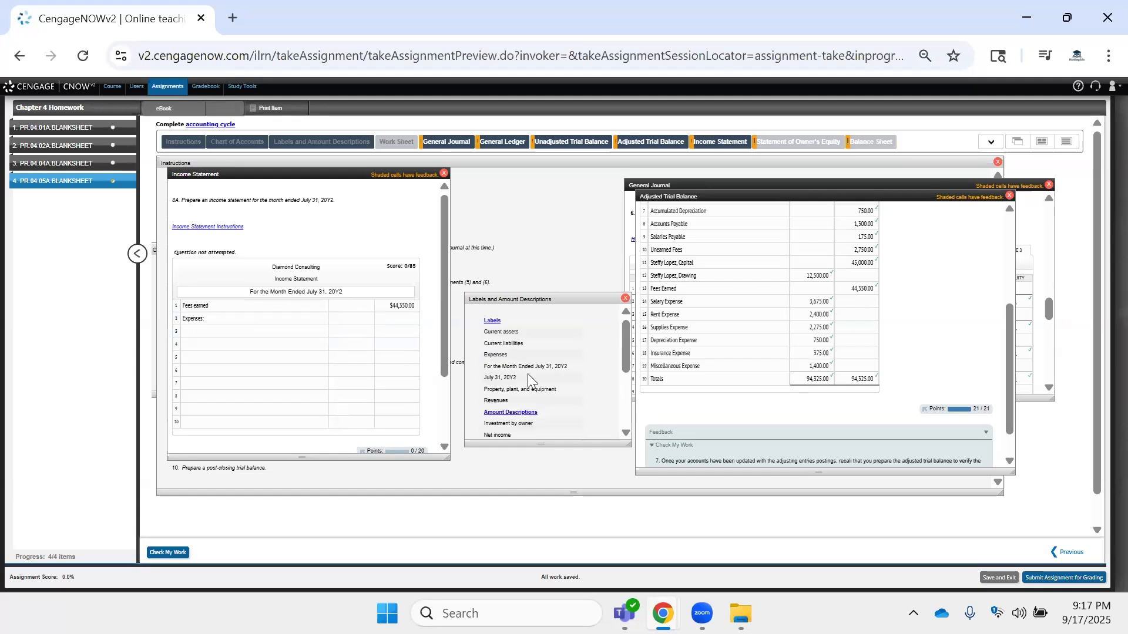
Copy the Salary Expense balance of 3,675 into the expense amount column on line 3 of the income statement.
click(319, 345)
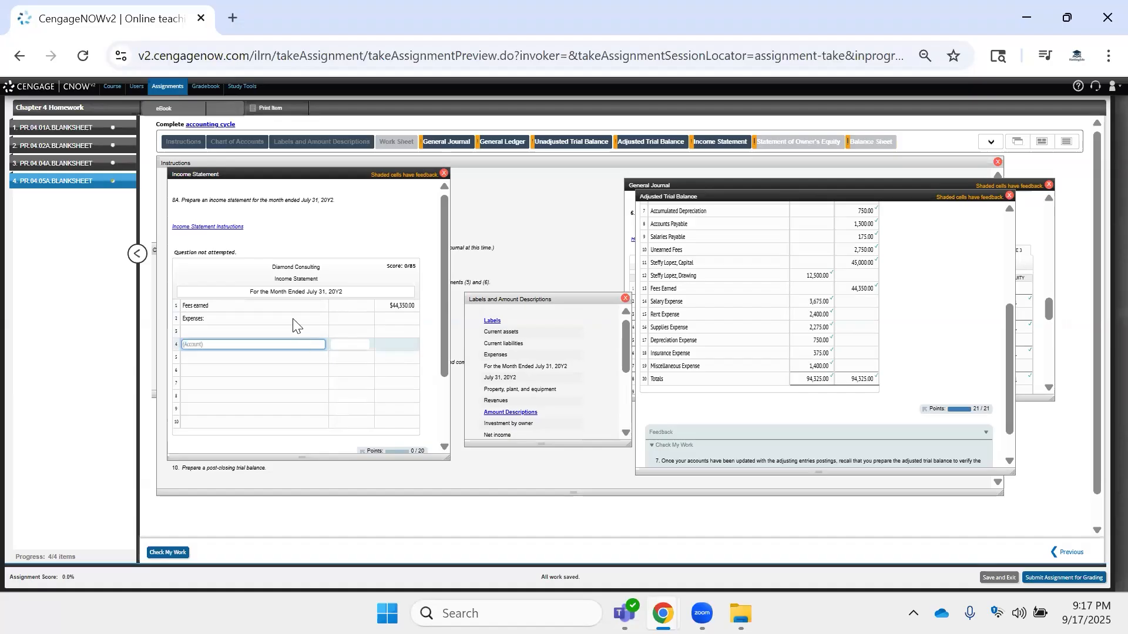
click(287, 335)
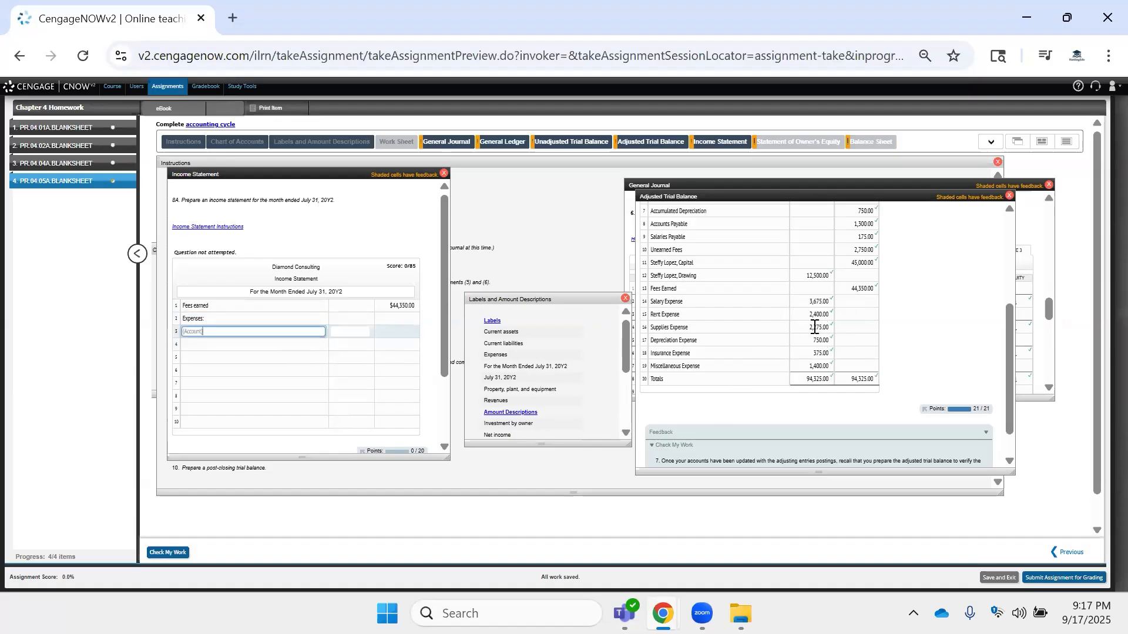
click(828, 304)
key(ctrl+c)
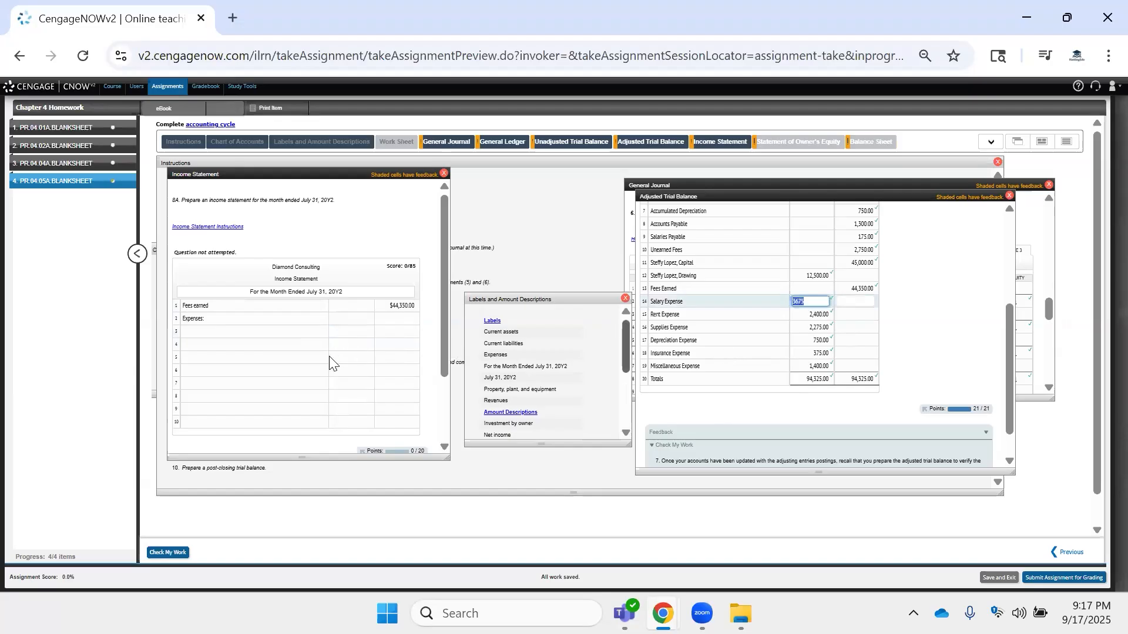
click(349, 332)
key(ctrl+v)
key(Return)
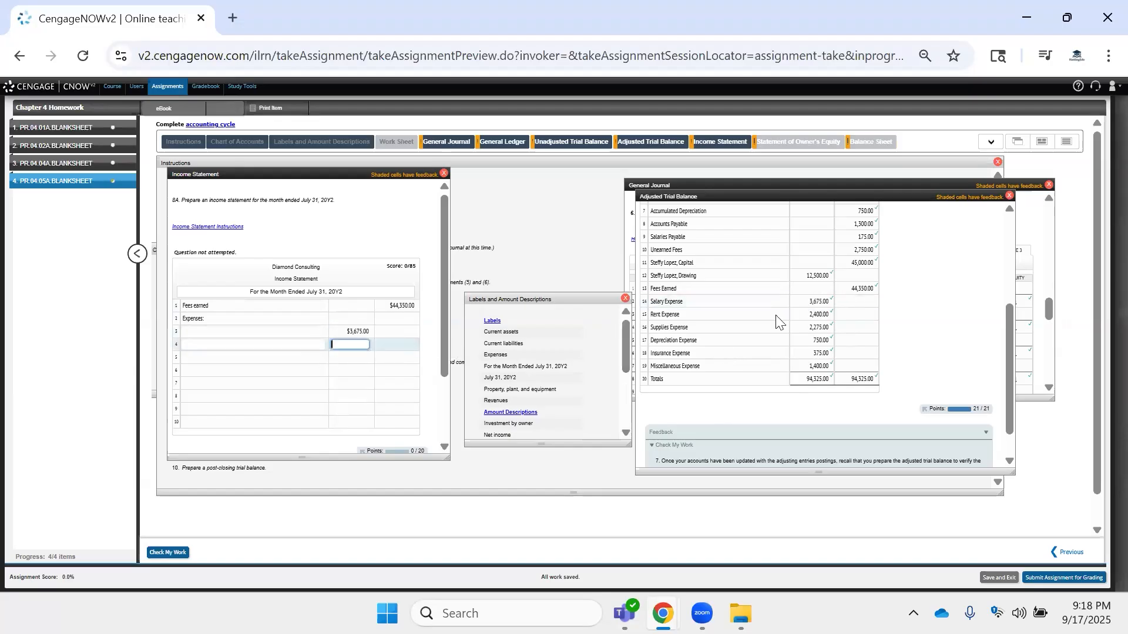
Copy the Rent Expense balance of 2,400 and the Supplies Expense balance of 2,275 into the amounts on income statement lines 4 and 5.
click(818, 310)
key(ctrl+c)
click(351, 344)
key(ctrl+v)
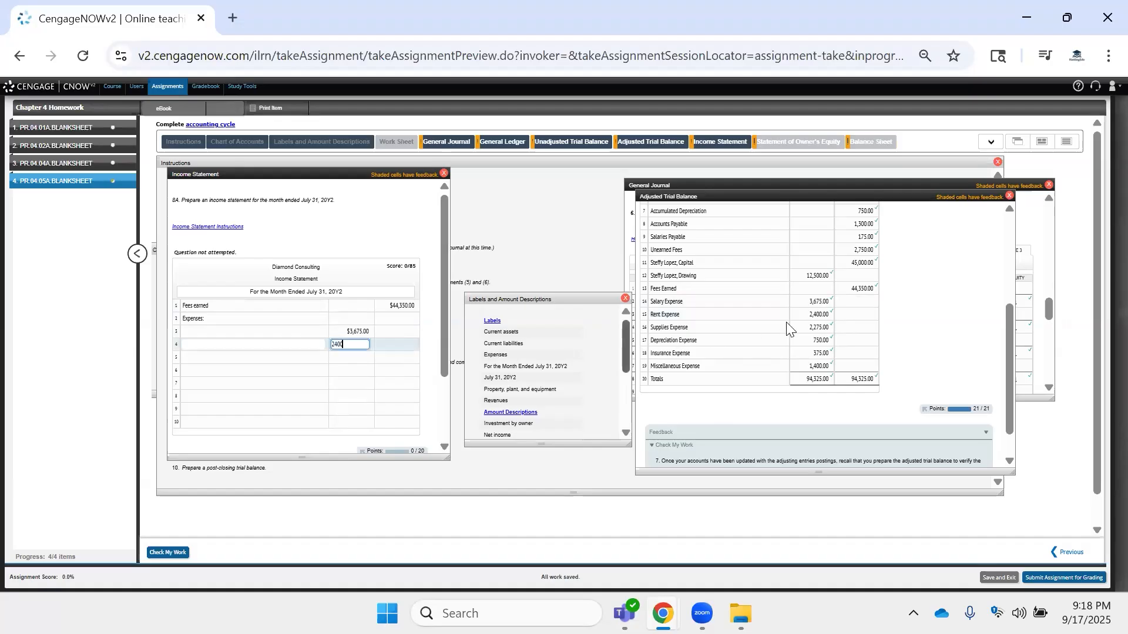
click(816, 328)
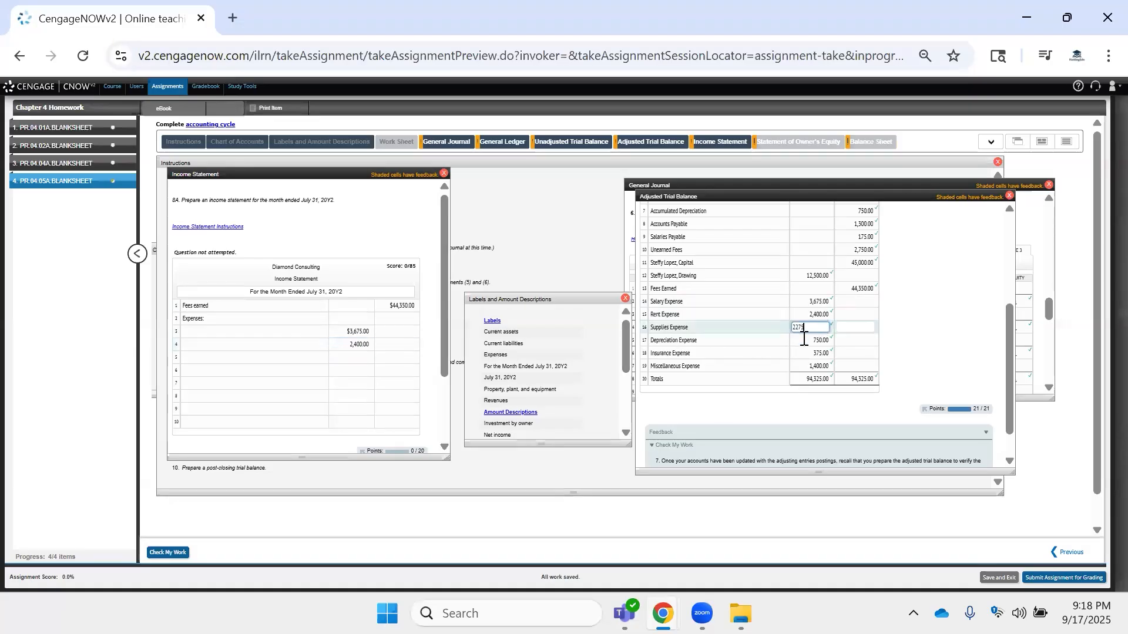
key(ctrl+c)
click(348, 356)
key(ctrl+v)
Copy the Depreciation Expense balance of 750 from the adjusted trial balance into the expense amount on income statement line 6.
click(812, 342)
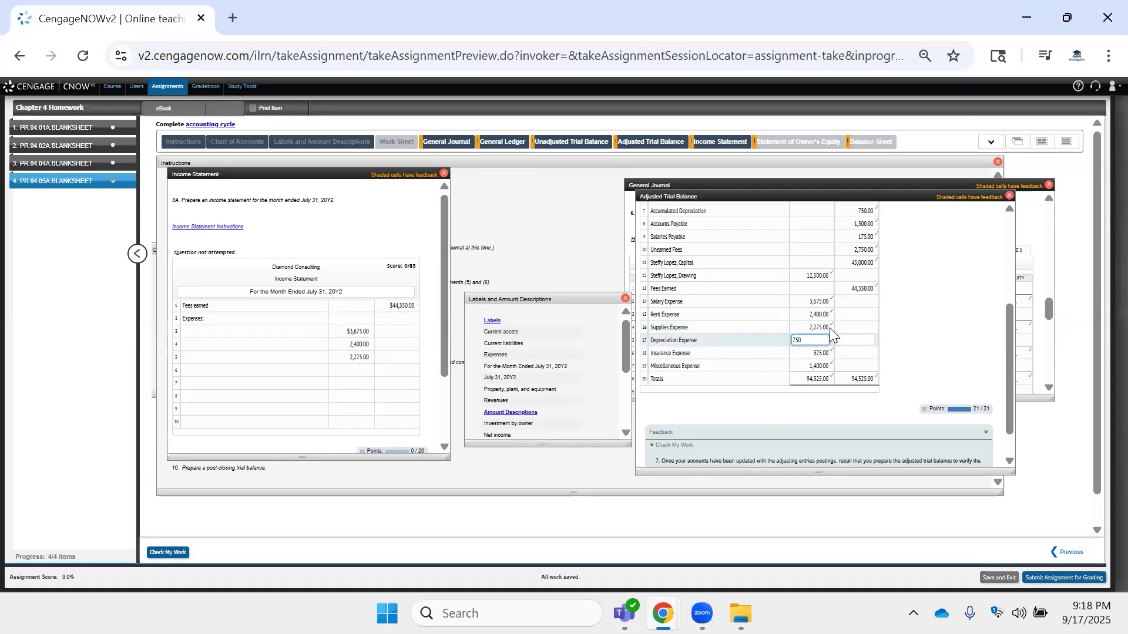
click(830, 328)
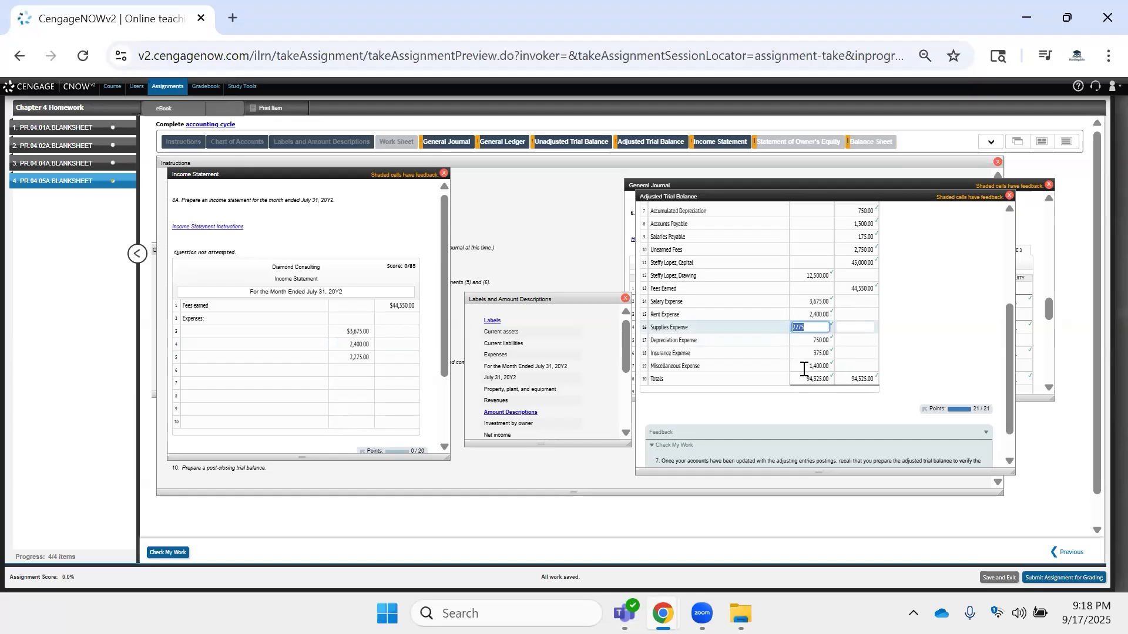
click(823, 353)
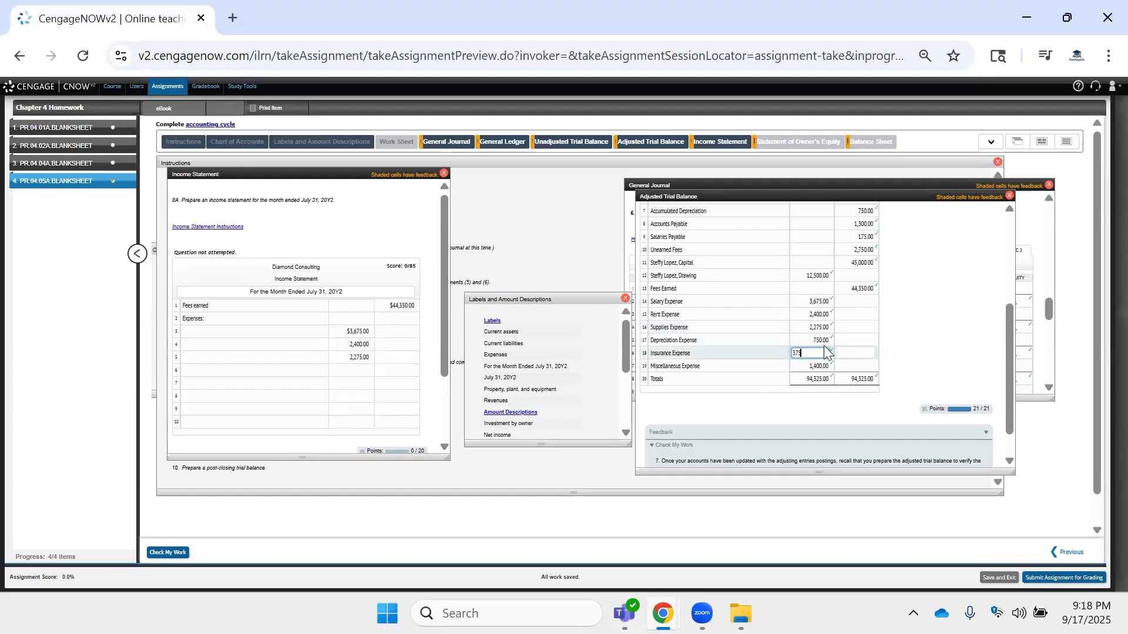
click(823, 341)
click(348, 377)
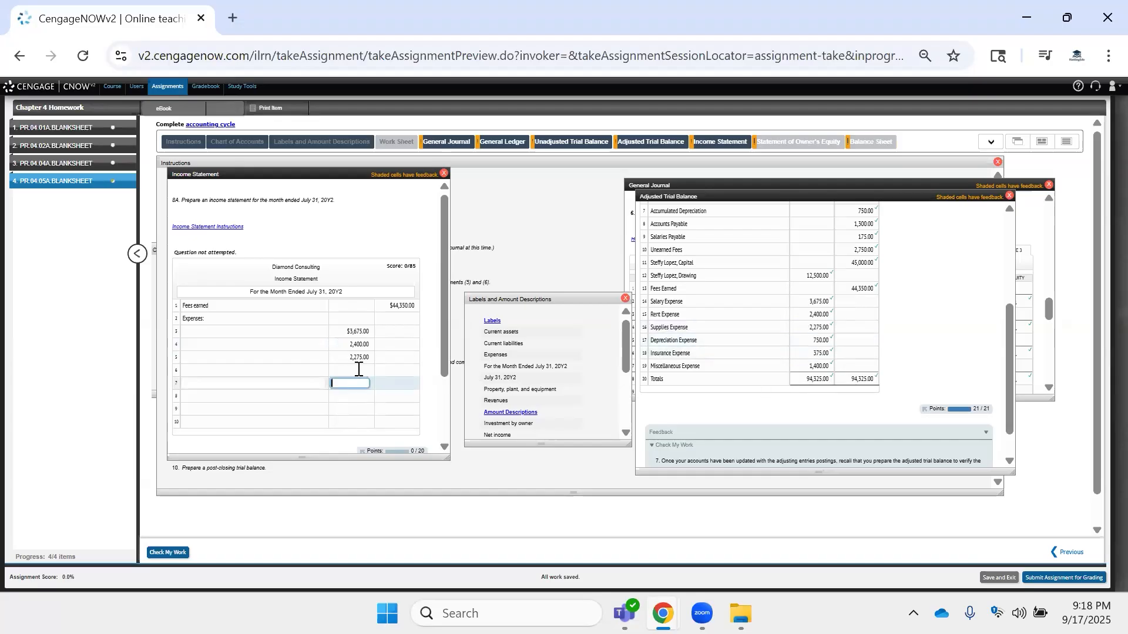
key(ctrl+v)
Copy the Insurance Expense balance of 375 and the Miscellaneous Expense balance of 1,400 into the amounts on income statement lines 7 and 8.
click(819, 354)
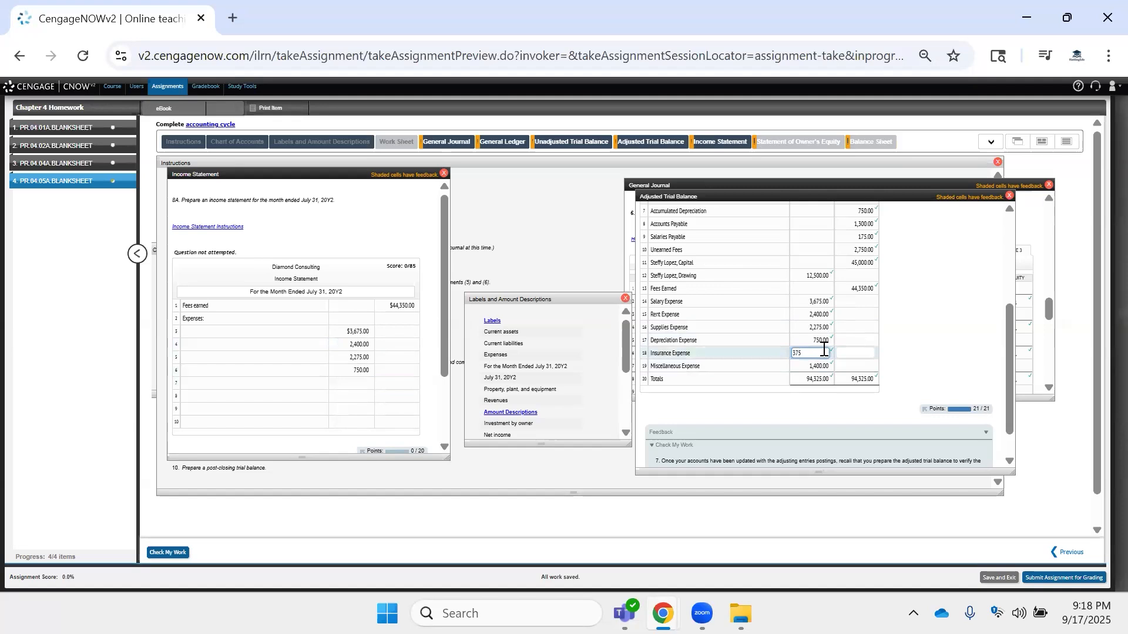
click(355, 383)
key(ctrl+v)
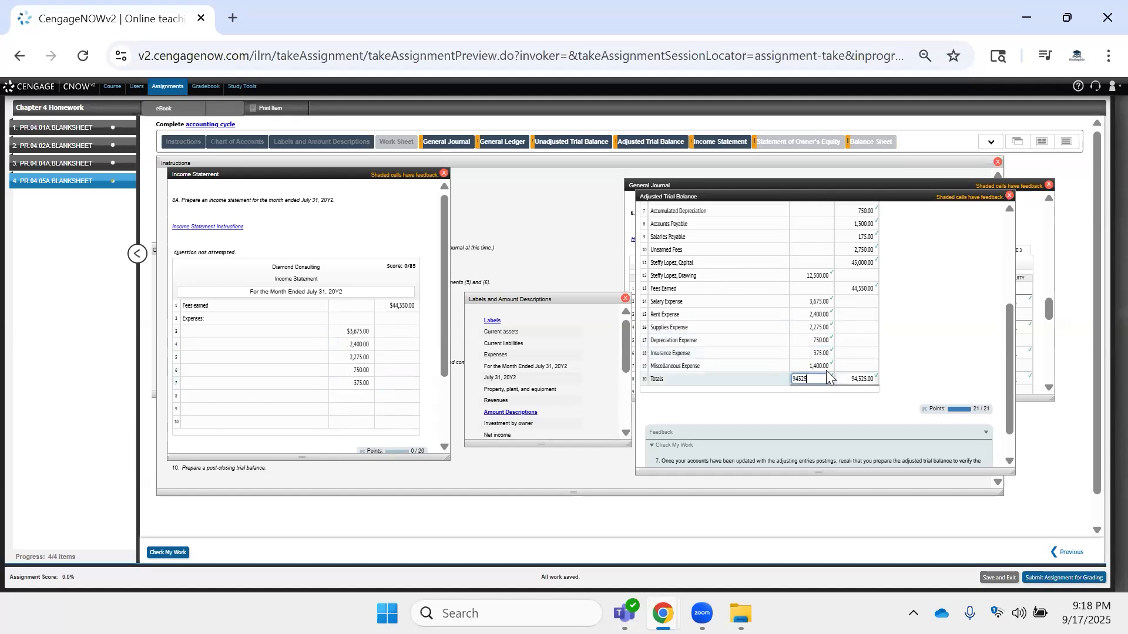
click(827, 367)
click(355, 396)
key(ctrl+v)
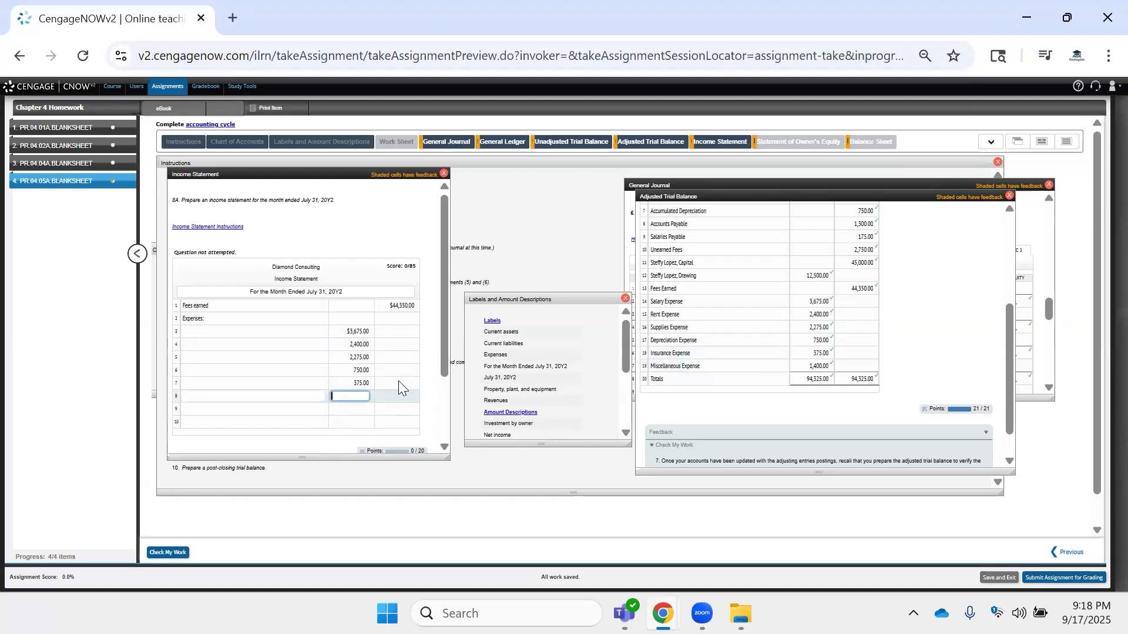
Copy the Salary Expense account title from the adjusted trial balance into the description on income statement line 3.
click(811, 298)
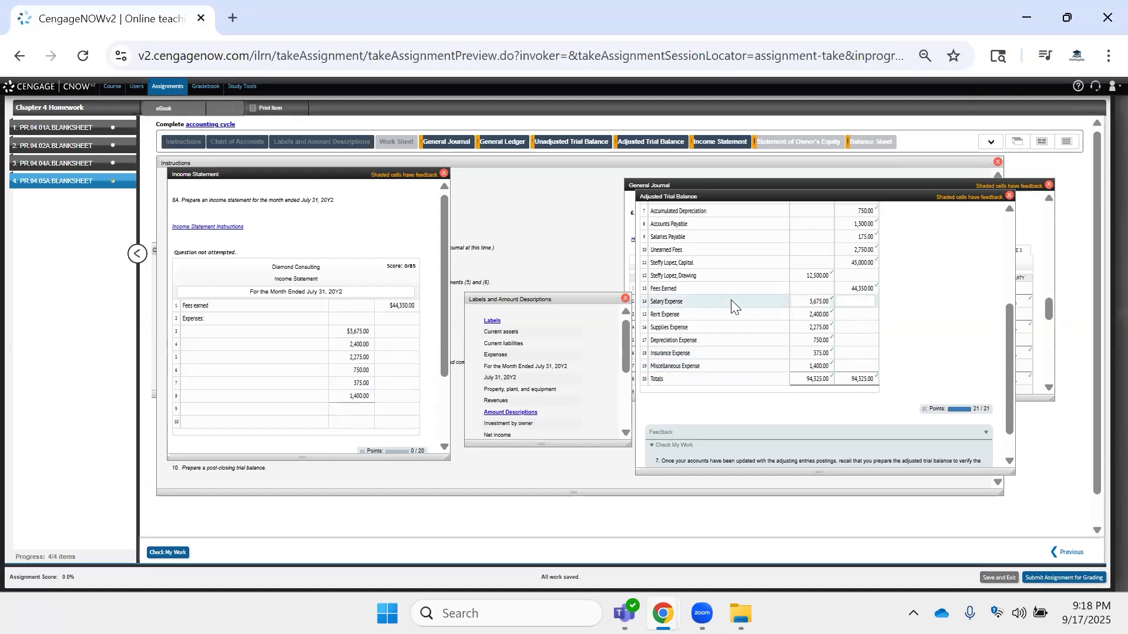
drag(688, 298, 652, 297)
key(ctrl+c)
click(277, 331)
key(ctrl+v)
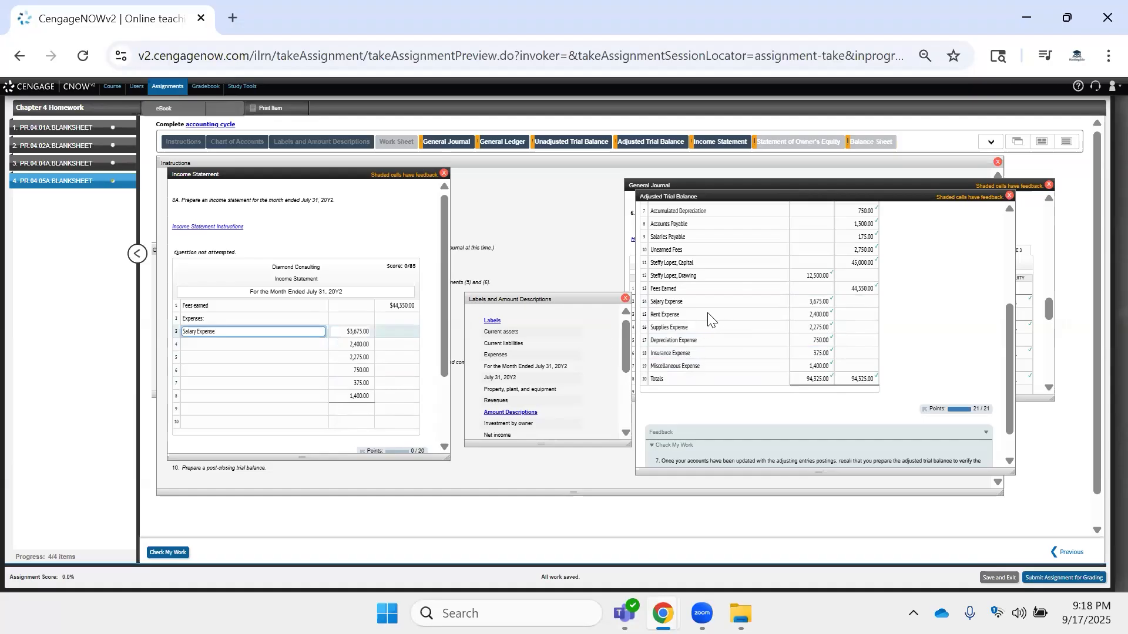
Copy the Rent Expense account title into the description on income statement line 4, without leading spaces.
drag(684, 313, 650, 313)
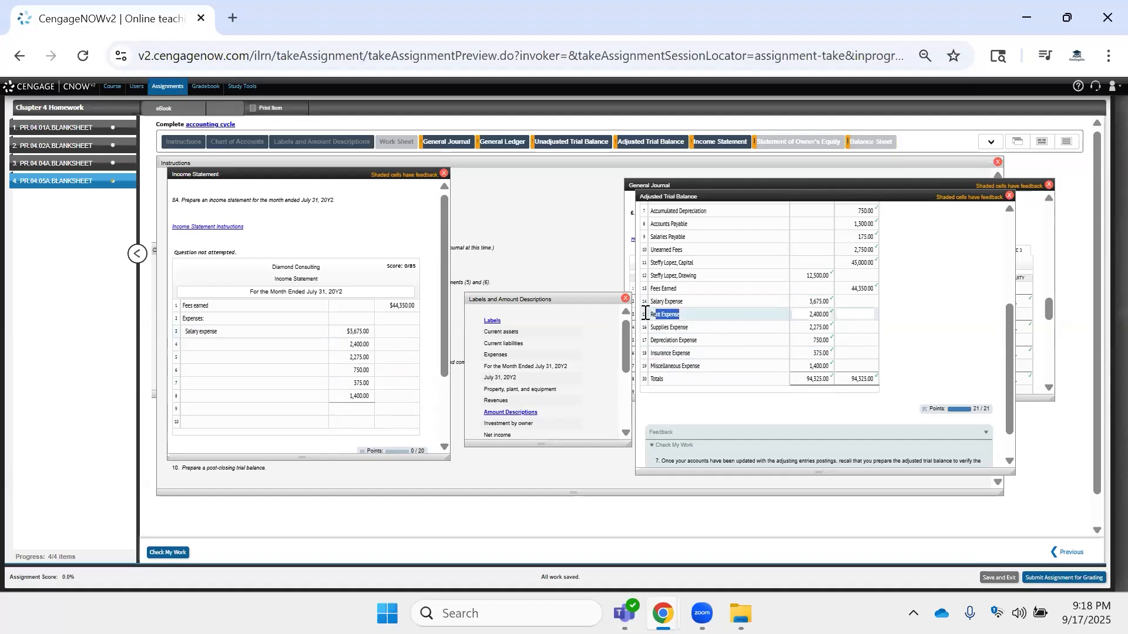
key(ctrl+c)
click(260, 343)
key(ctrl+v)
click(190, 343)
key(BackSpace)
key(BackSpace)
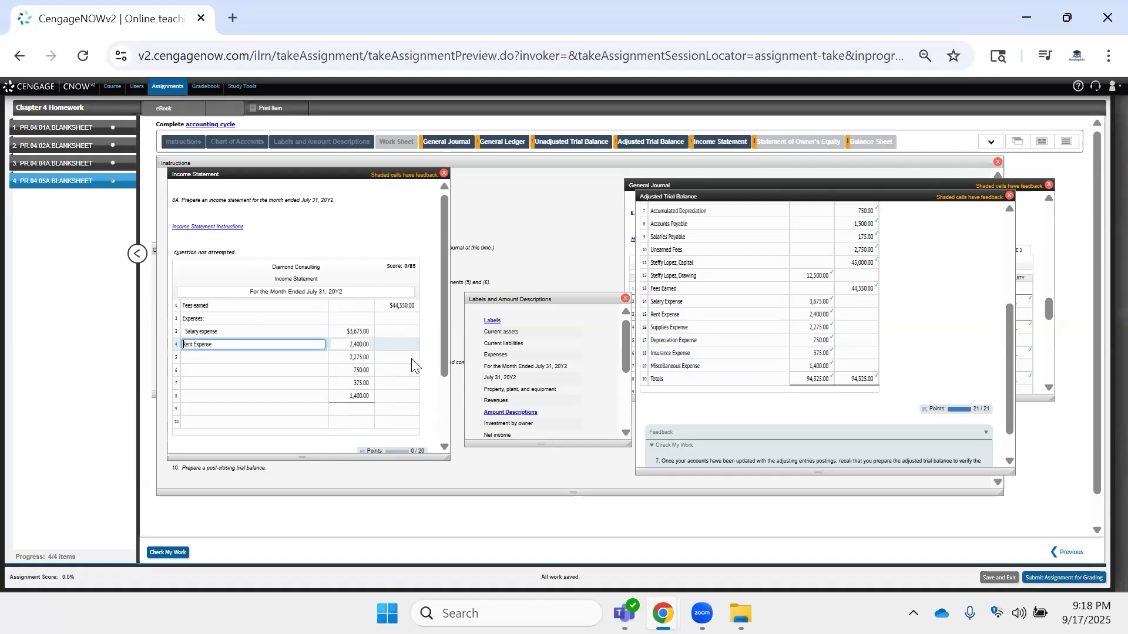
Copy the Supplies Expense and Depreciation Expense account titles into the descriptions on income statement lines 5 and 6.
click(682, 318)
drag(690, 331, 651, 327)
drag(239, 364, 238, 358)
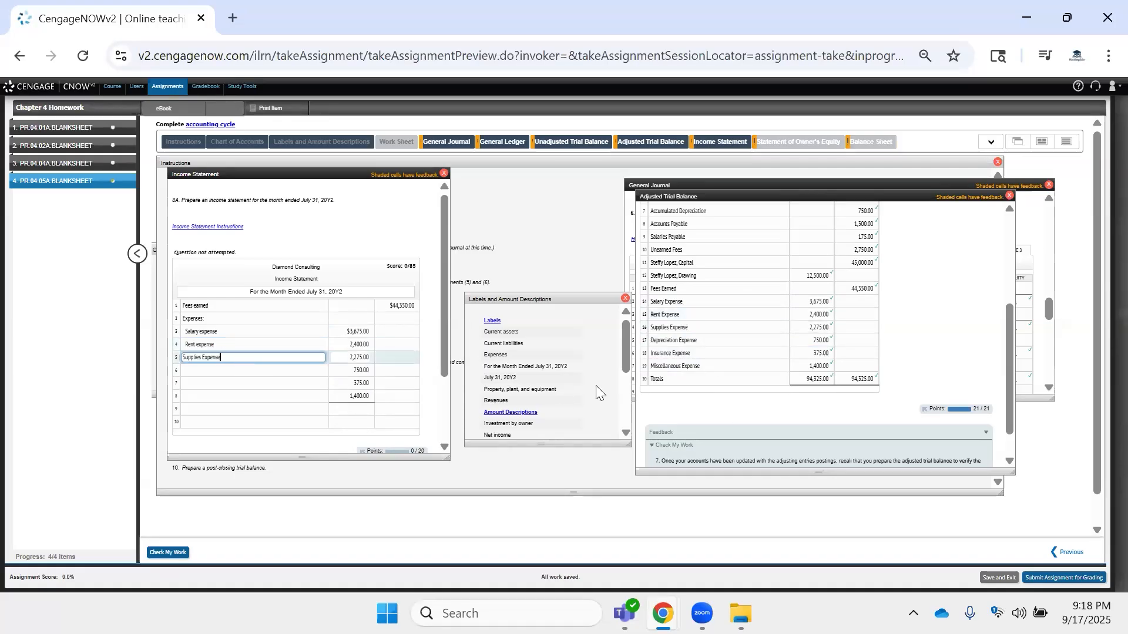
drag(699, 341, 292, 368)
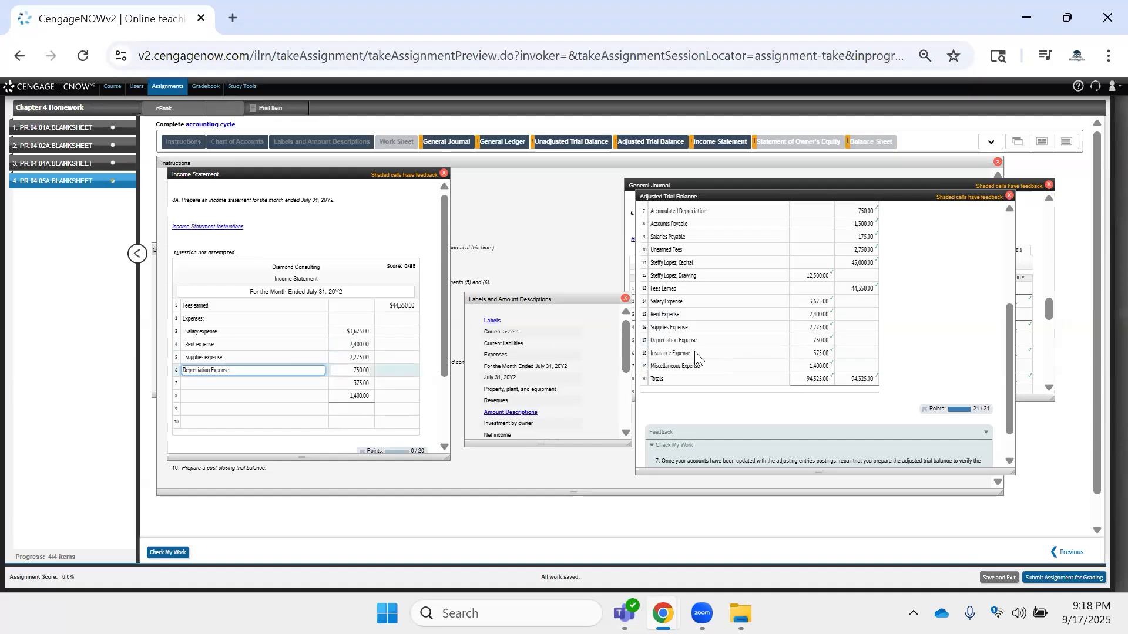
Copy the Insurance Expense and Miscellaneous Expense account titles into the descriptions on income statement lines 7 and 8.
drag(701, 353, 650, 353)
drag(265, 380, 266, 382)
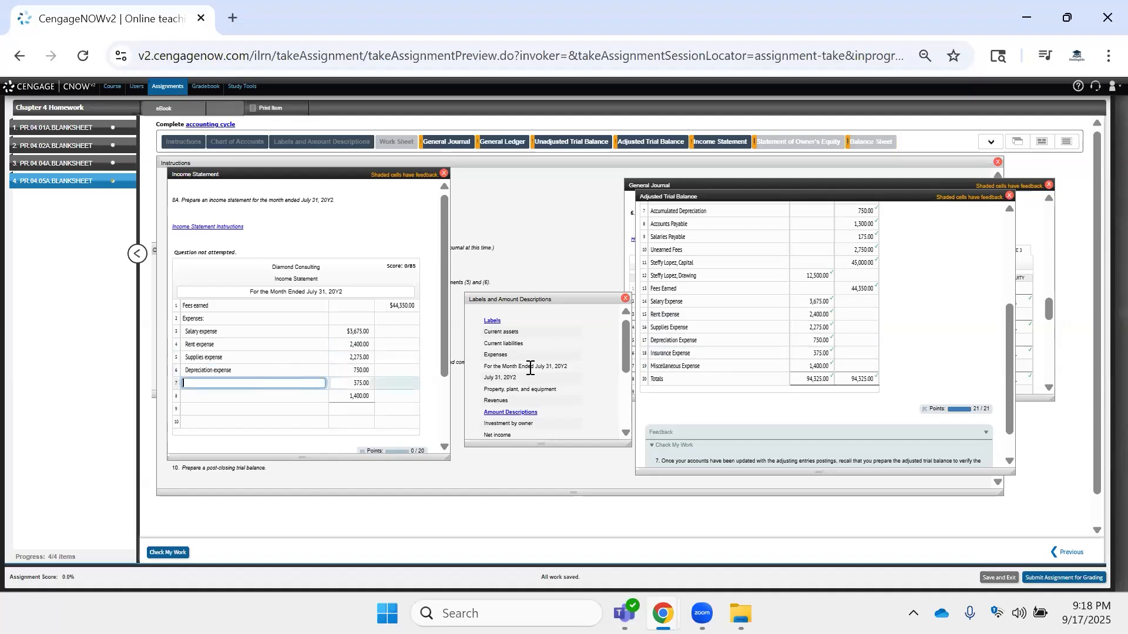
drag(702, 366, 307, 390)
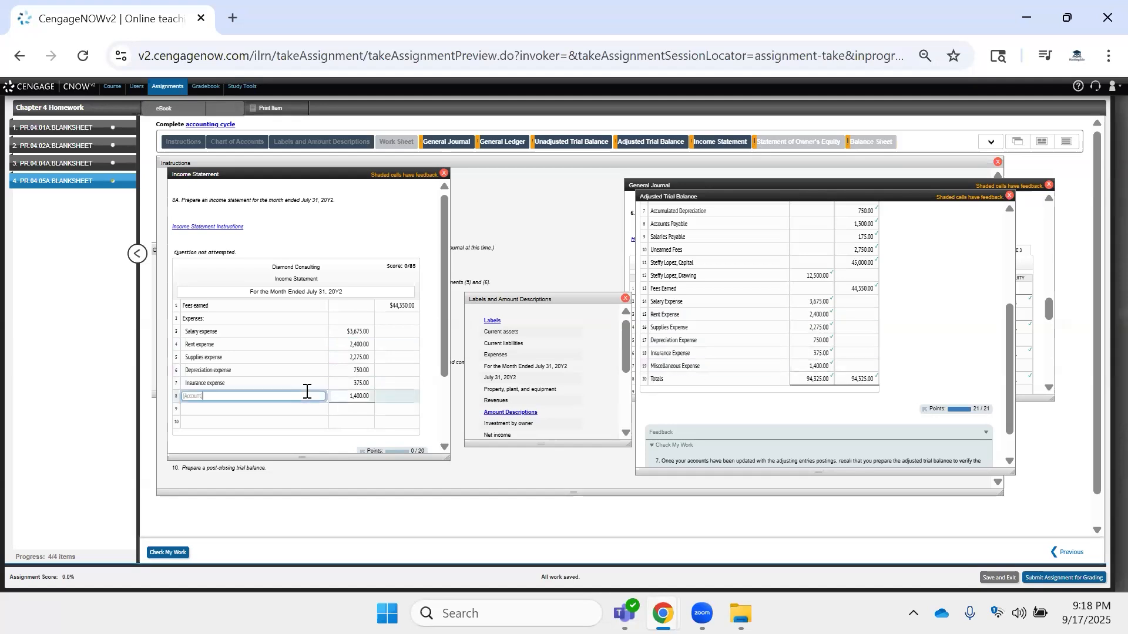
Copy "Total expenses" from the amount descriptions list into the description on income statement line 9.
click(284, 410)
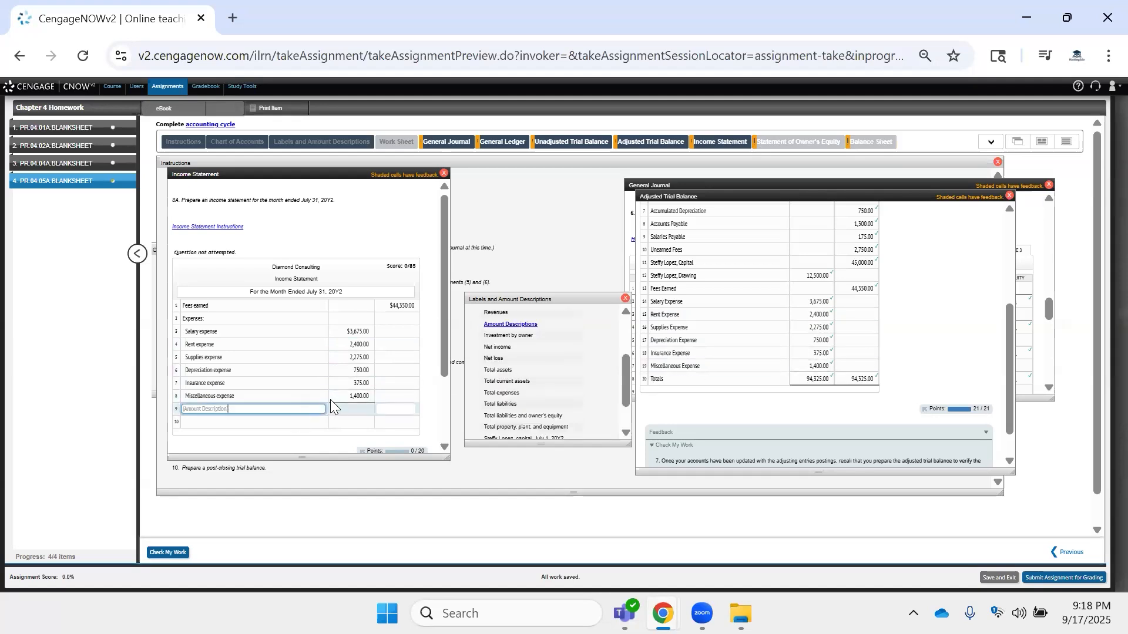
scroll(503, 400, down, 2)
scroll(503, 402, up, 2)
drag(519, 394, 493, 393)
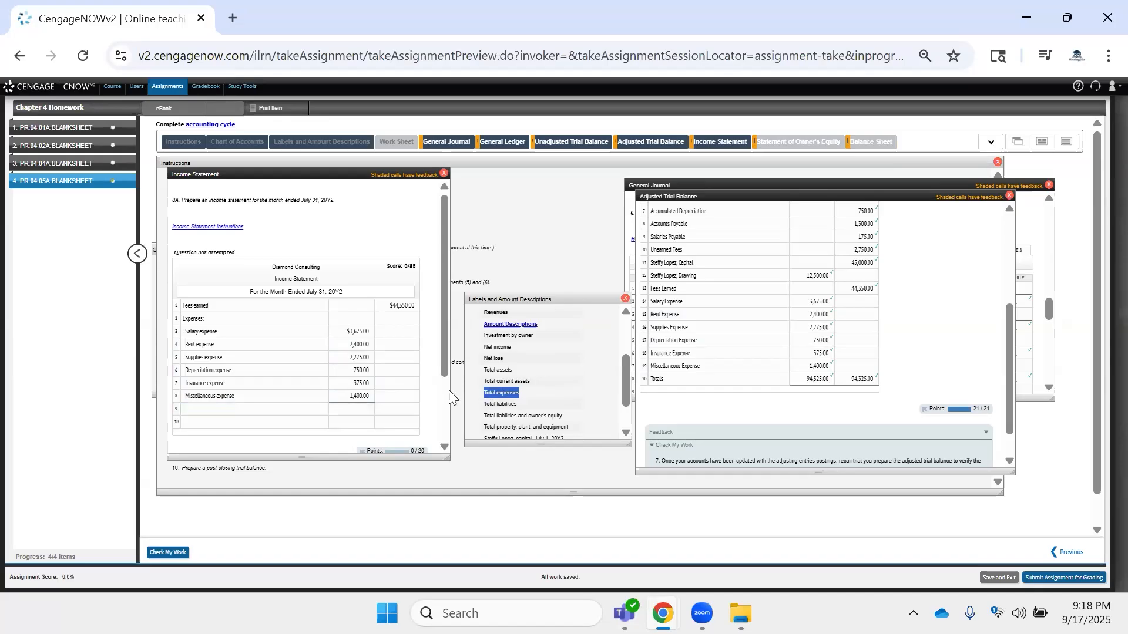
click(273, 412)
key(ctrl+v)
Enter 10,875 as the total expenses amount on income statement line 9 and open the line 10 description for entry.
click(397, 410)
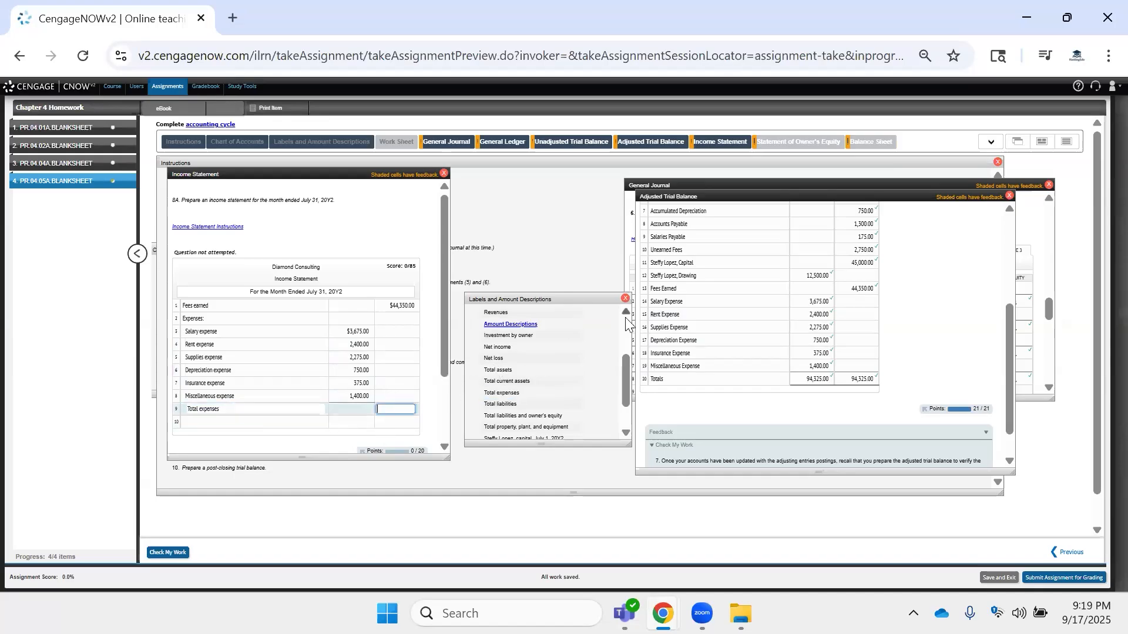
text(10,)
text(8)
text(75)
key(Return)
click(305, 421)
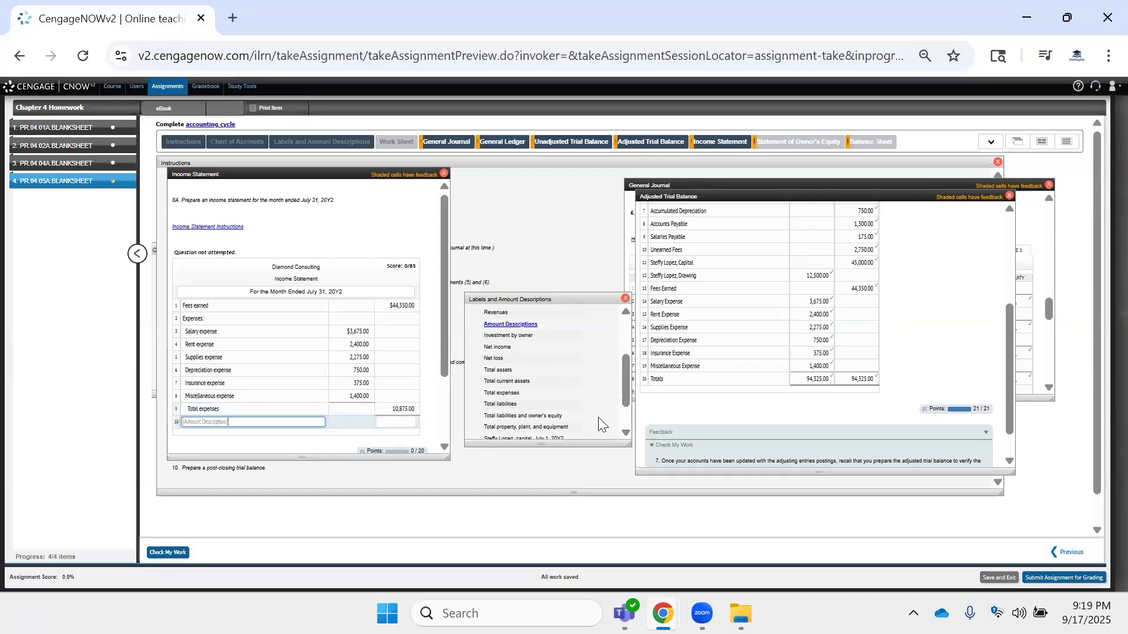
Add Net income with an amount of $33,475.00 as the final line of the income statement.
scroll(546, 393, down, 1)
scroll(533, 362, up, 2)
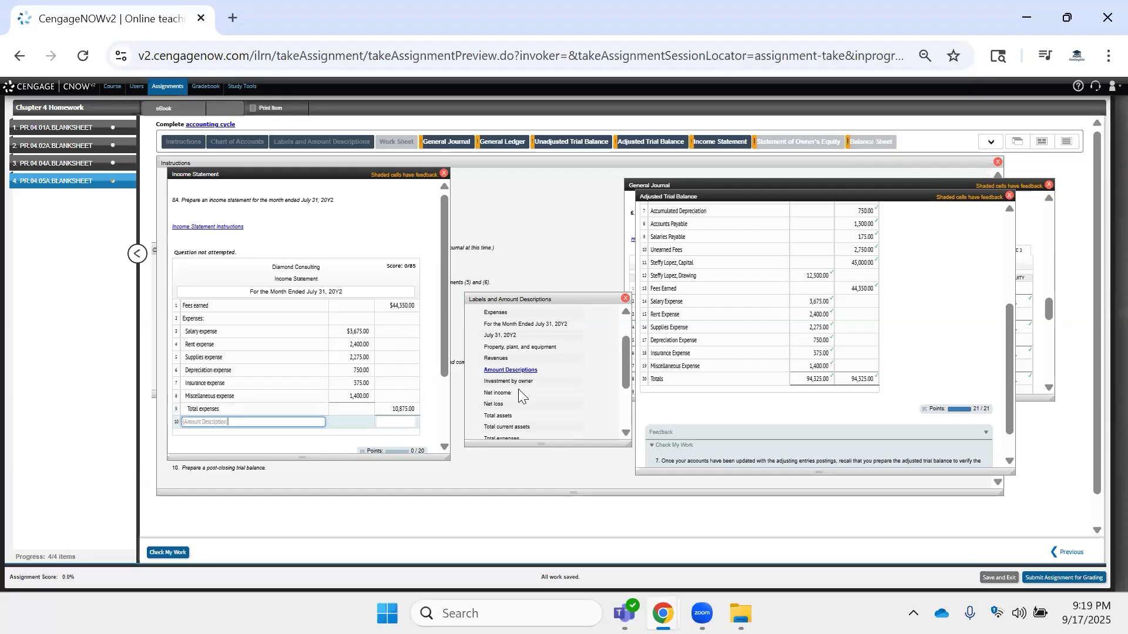
drag(512, 393, 329, 392)
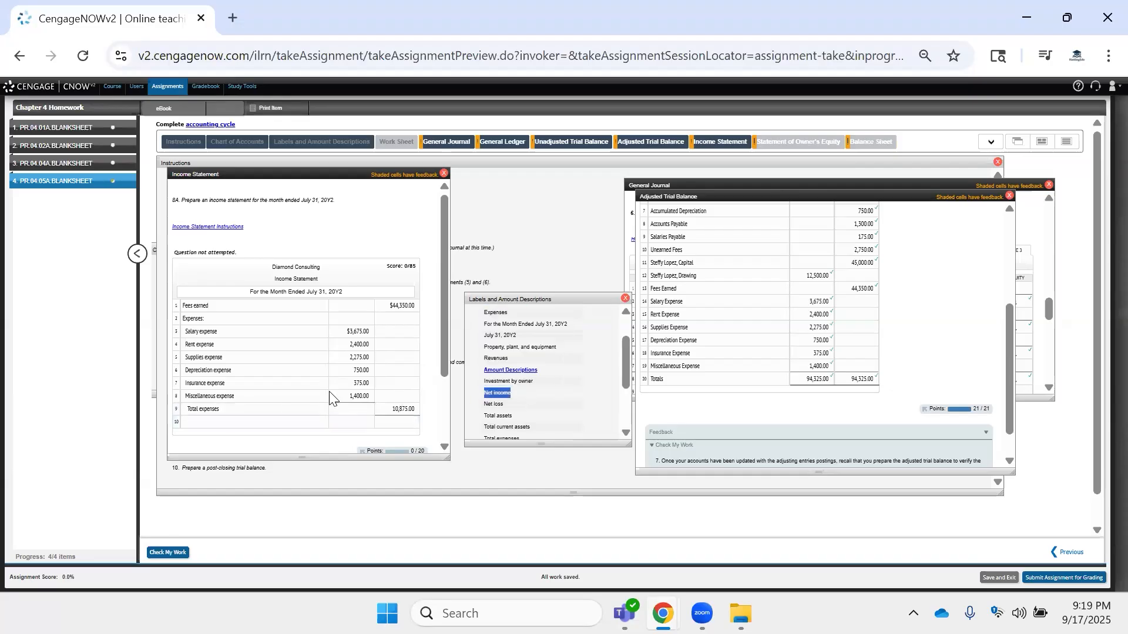
drag(272, 417, 269, 416)
click(391, 422)
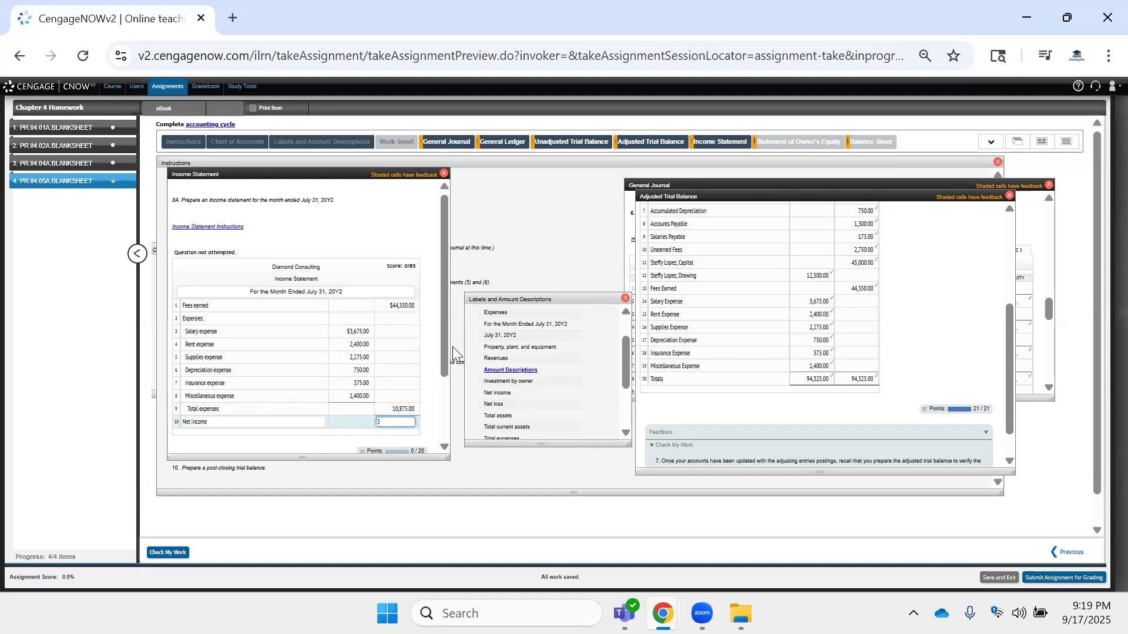
text(3,)
text(475)
key(Return)
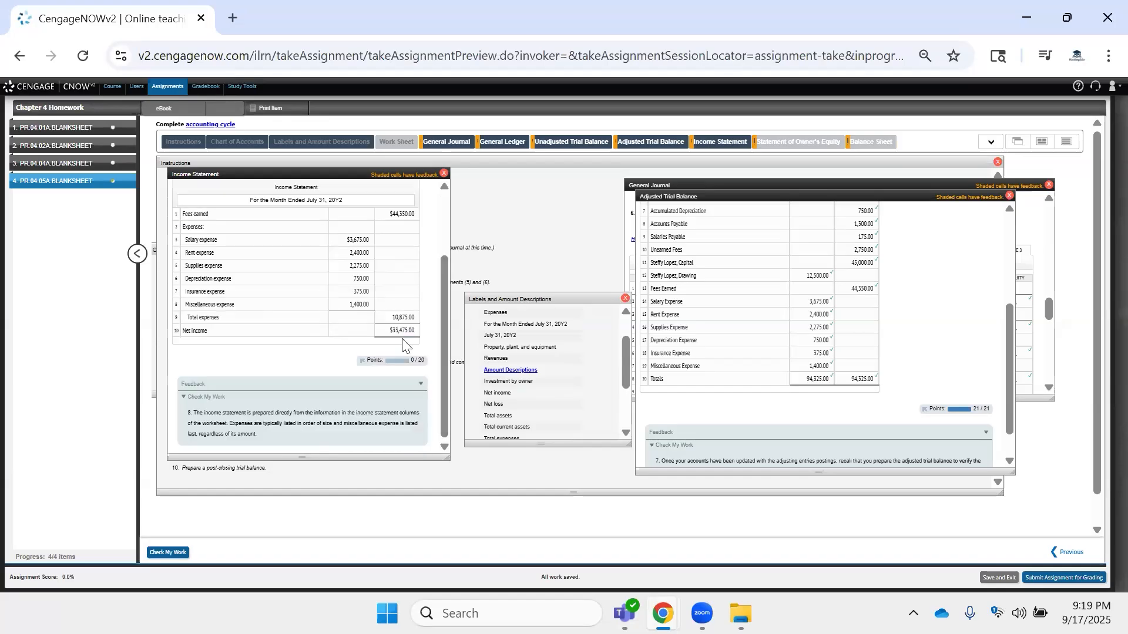
Check the completed income statement and review its points and cell feedback.
click(167, 552)
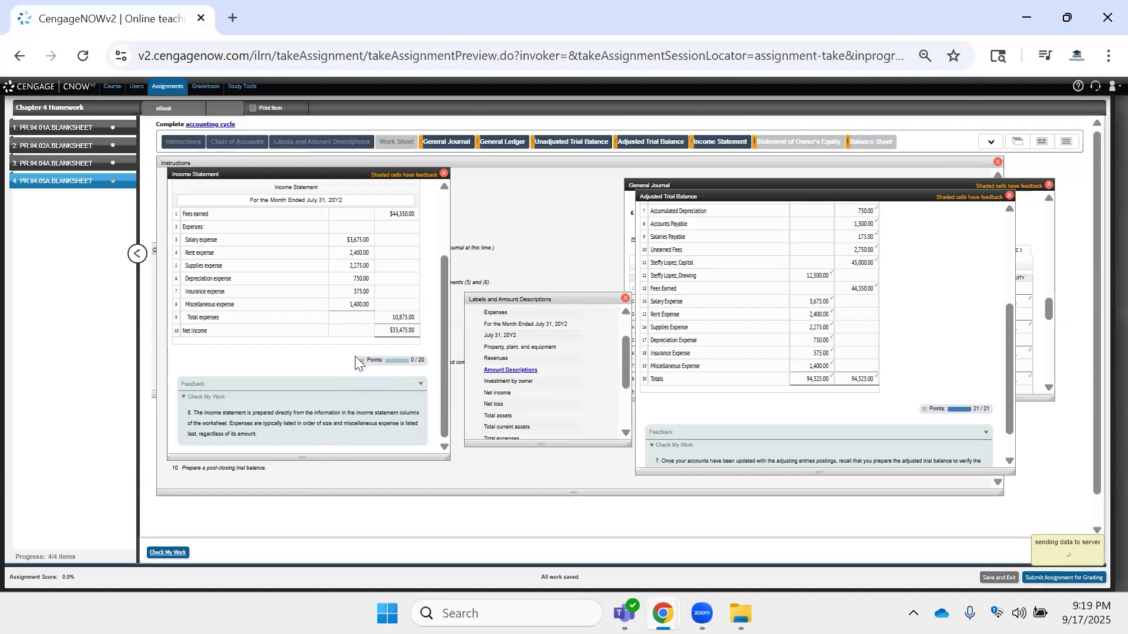
scroll(331, 333, down, 3)
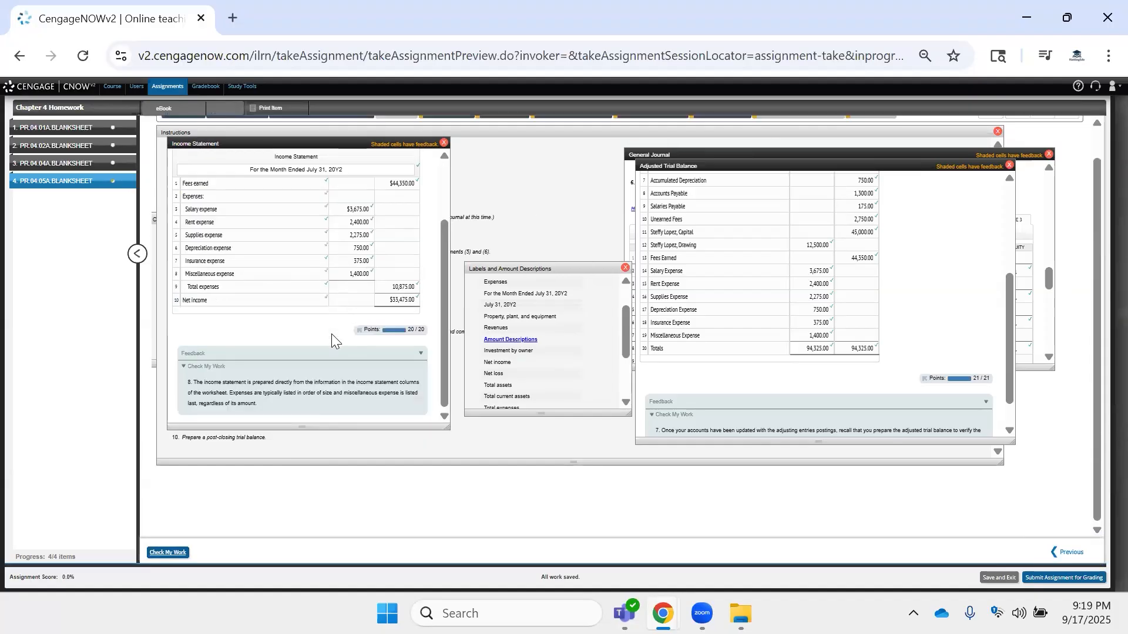
scroll(440, 280, up, 2)
scroll(444, 287, up, 2)
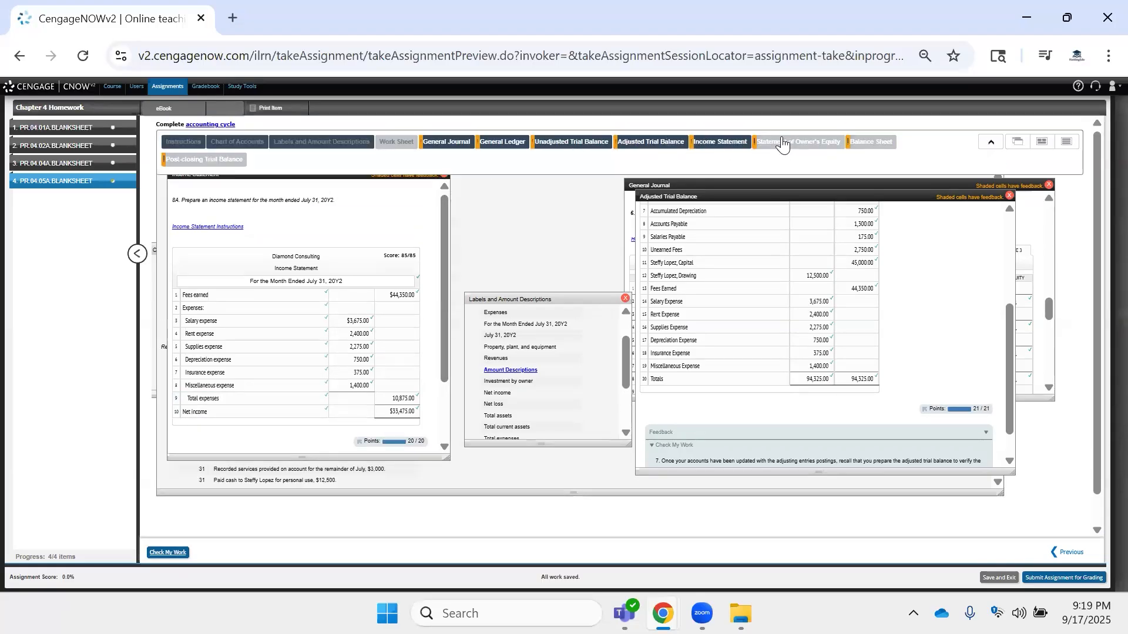
Open the Statement of Owner's Equity, place it beside the income statement, and enlarge it to show all five entry rows.
click(786, 143)
drag(337, 181, 825, 280)
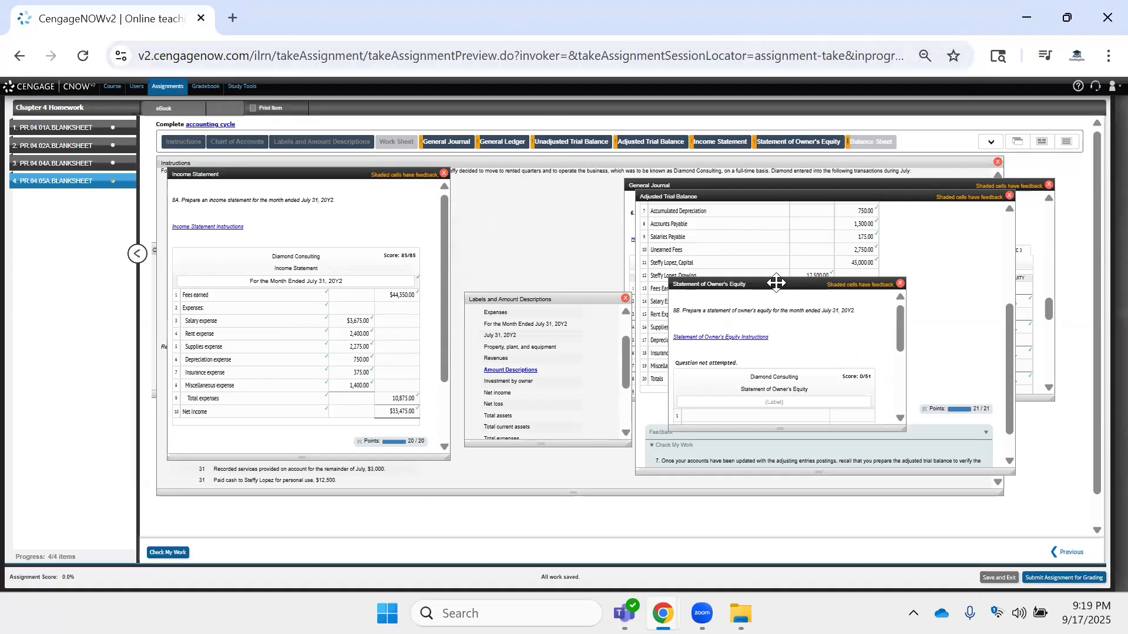
drag(702, 284, 554, 162)
drag(667, 305, 741, 424)
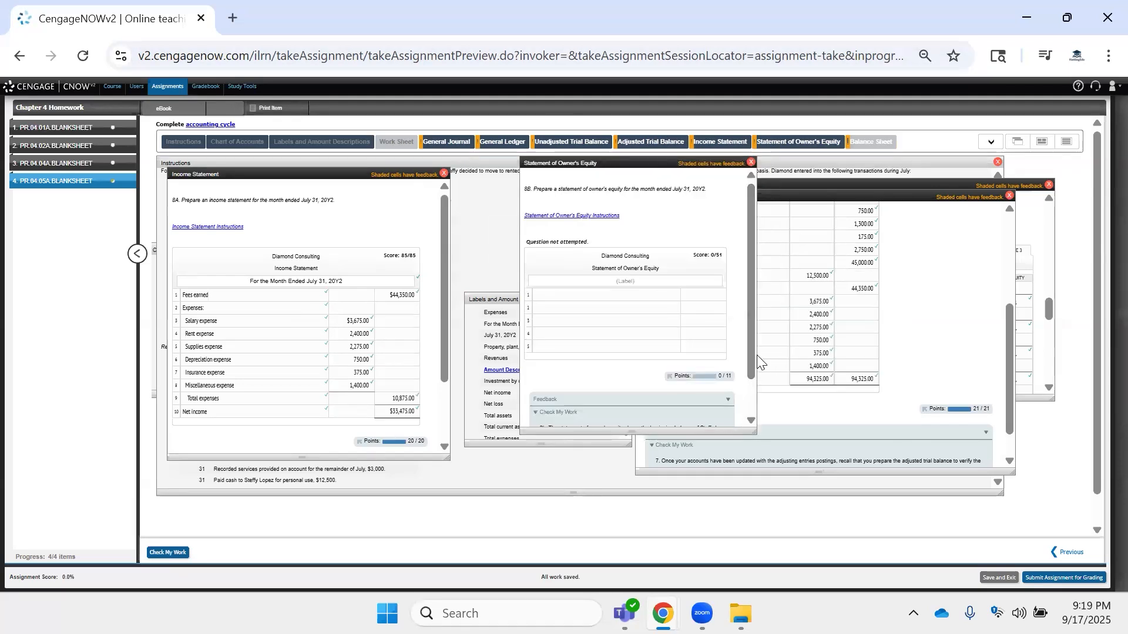
drag(754, 355, 791, 354)
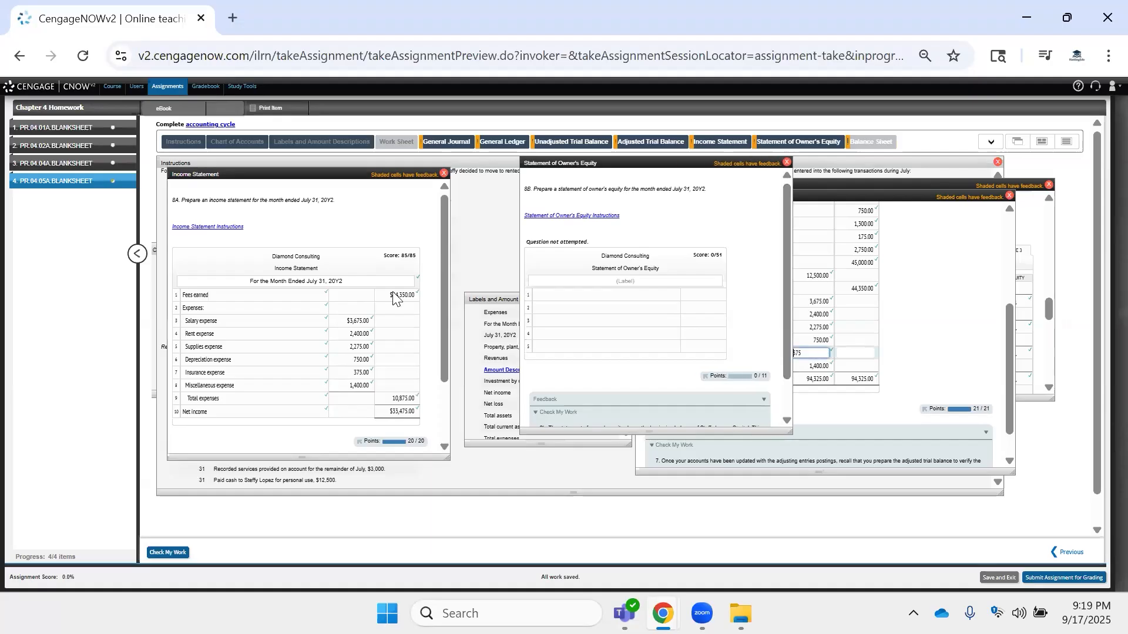
Copy the income statement's date label "For the Month Ended July 31, 20Y2" into the Statement of Owner's Equity heading.
click(354, 277)
key(ctrl+a)
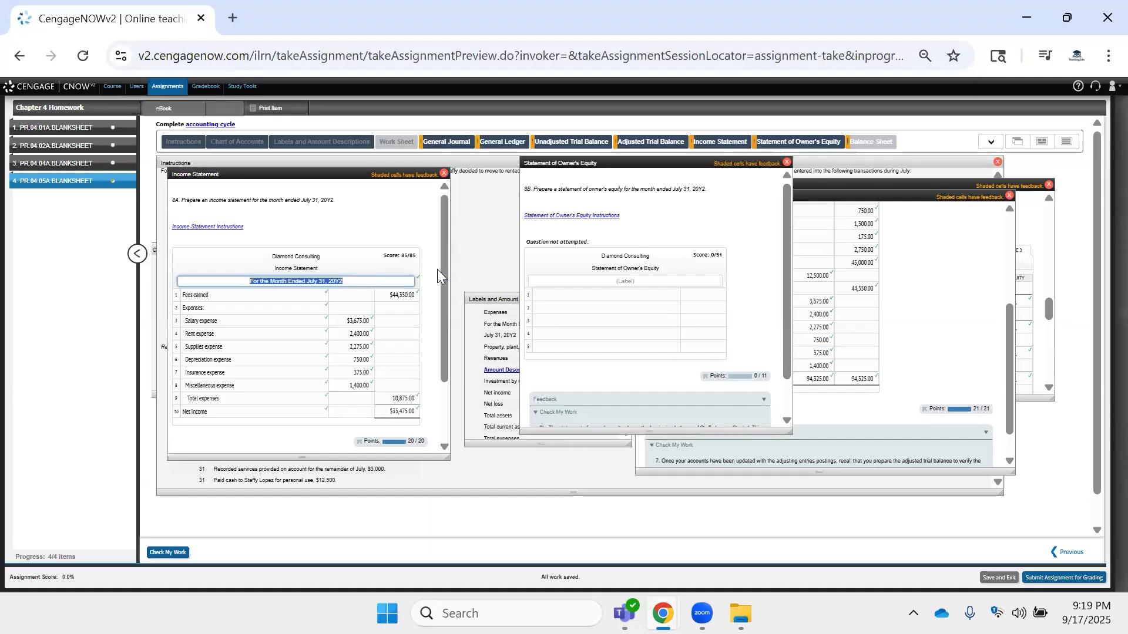
click(631, 276)
key(ctrl+v)
click(653, 302)
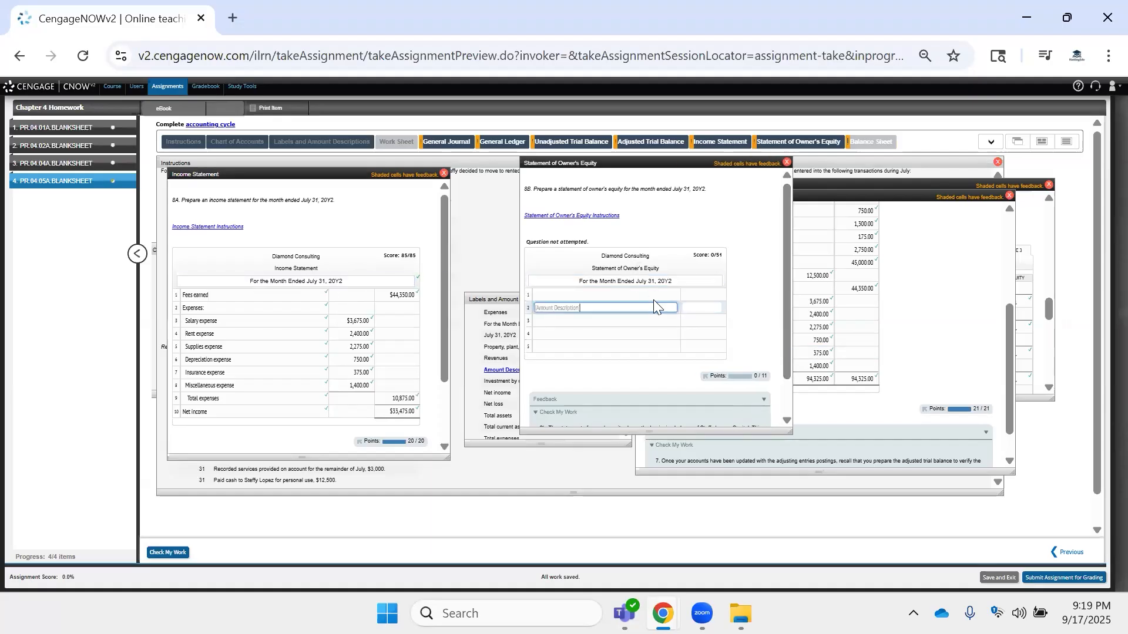
Fill the first line of the Statement of Owner's Equity with the owner's capital label for July 1, 20Y2 and $0.00.
click(511, 324)
drag(529, 299, 339, 257)
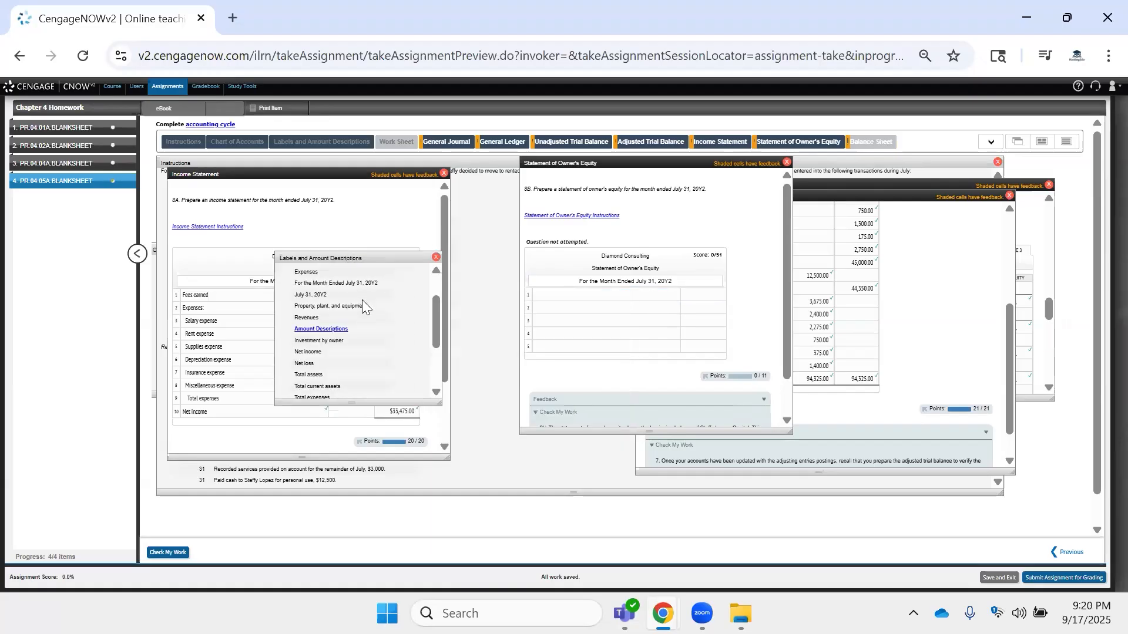
click(572, 296)
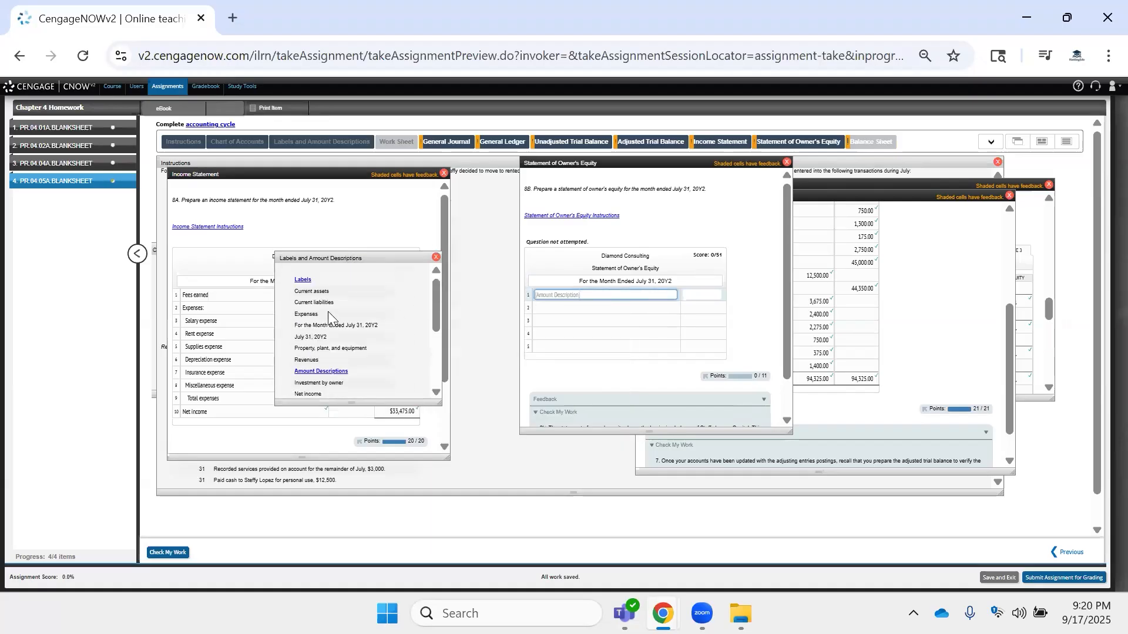
scroll(325, 310, down, 3)
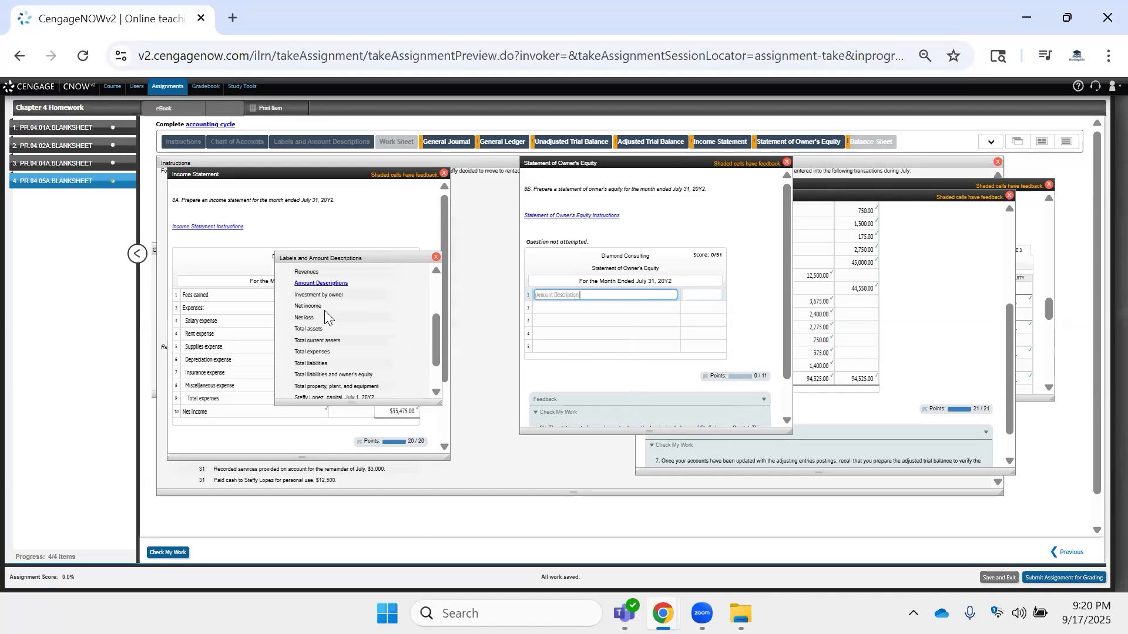
scroll(325, 310, down, 3)
drag(377, 356, 600, 296)
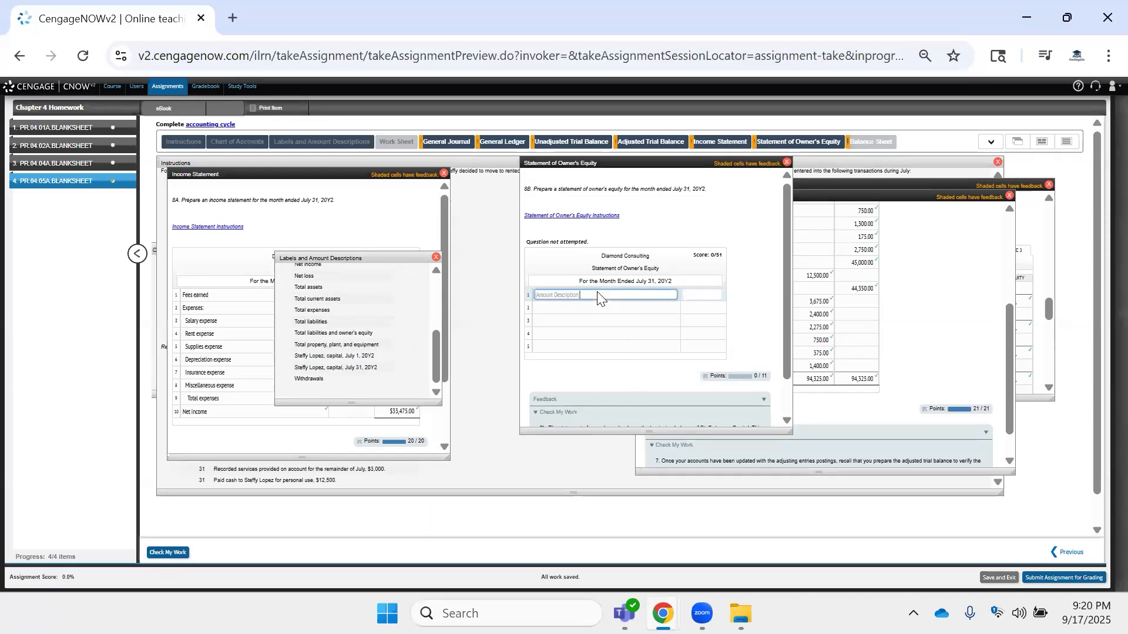
click(649, 321)
click(664, 309)
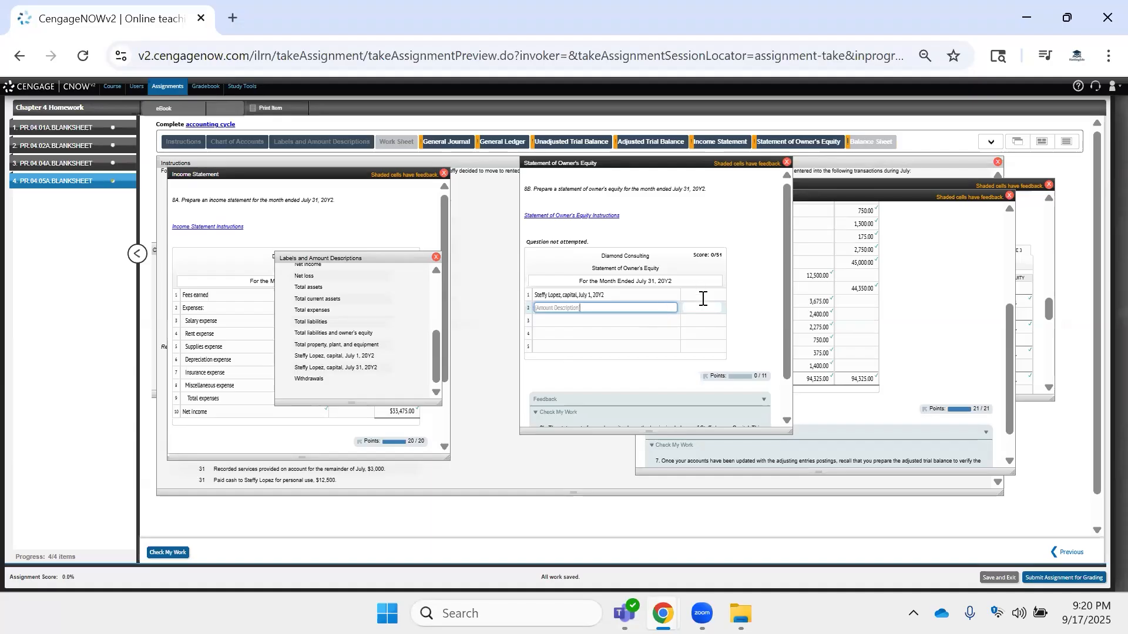
click(703, 297)
click(675, 308)
Read the opening paragraph of the instructions for the background on how Diamond Consulting started.
click(479, 224)
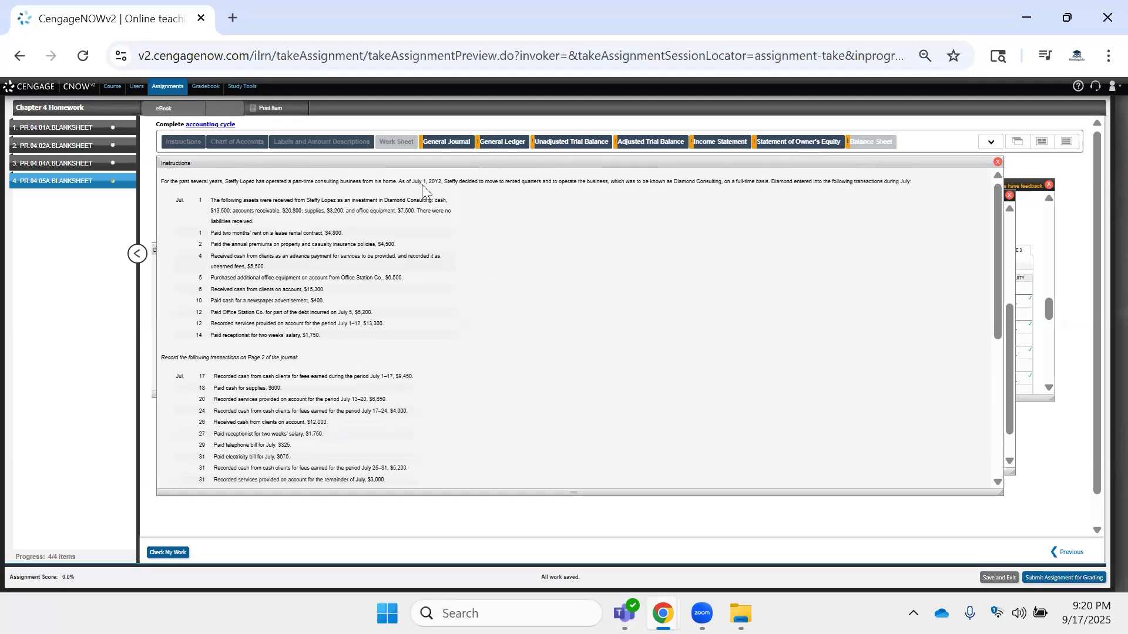
drag(258, 181, 351, 177)
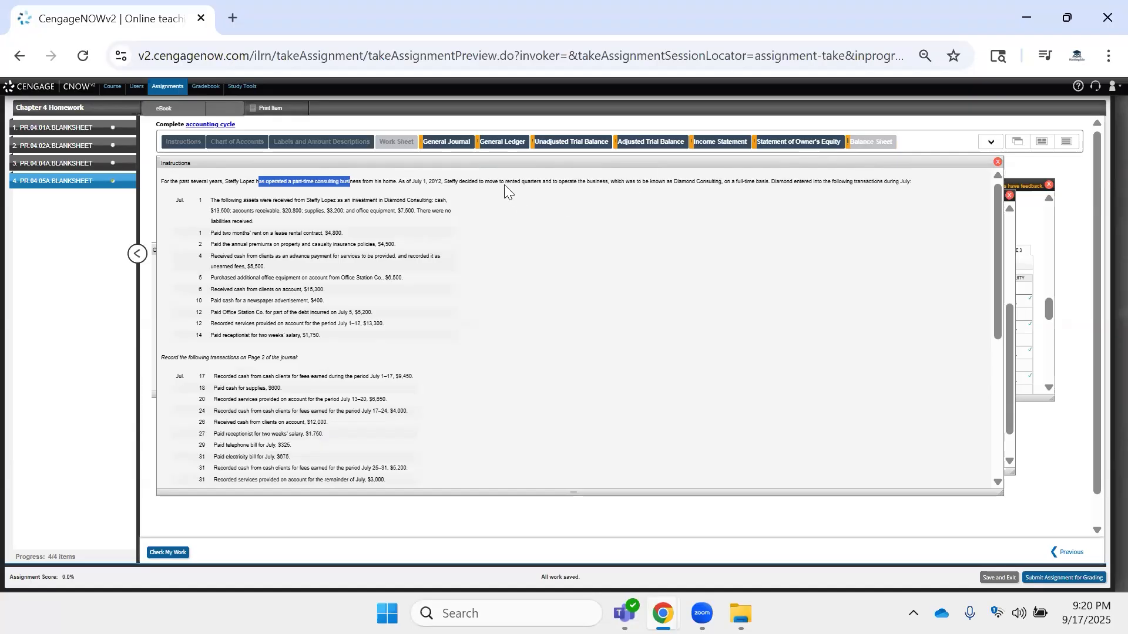
drag(464, 176, 495, 176)
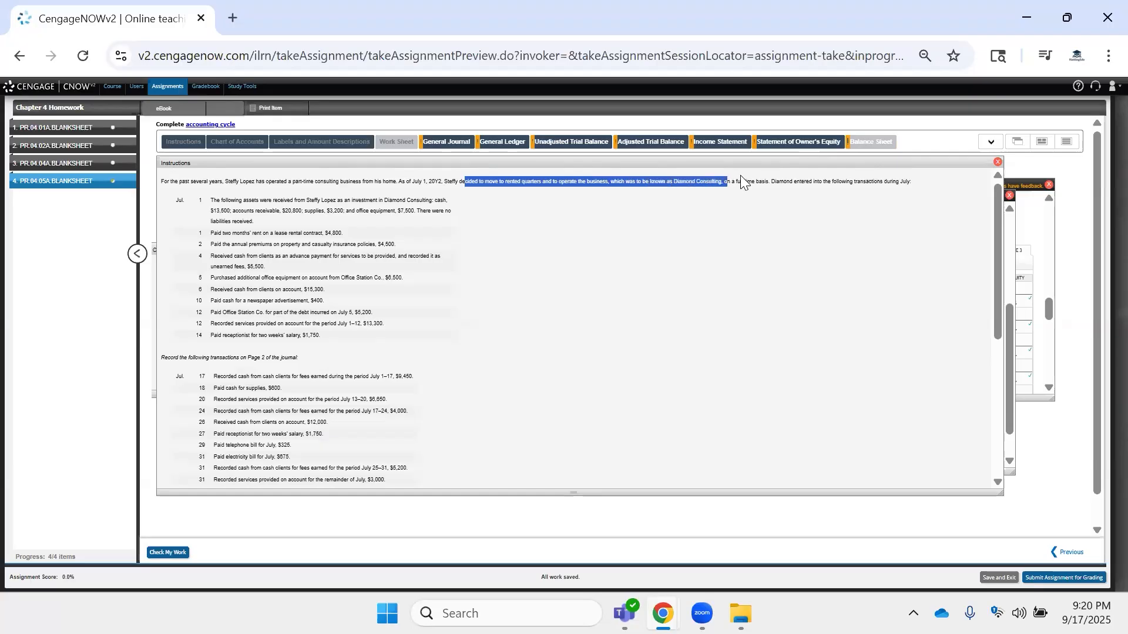
drag(720, 174, 683, 171)
click(535, 234)
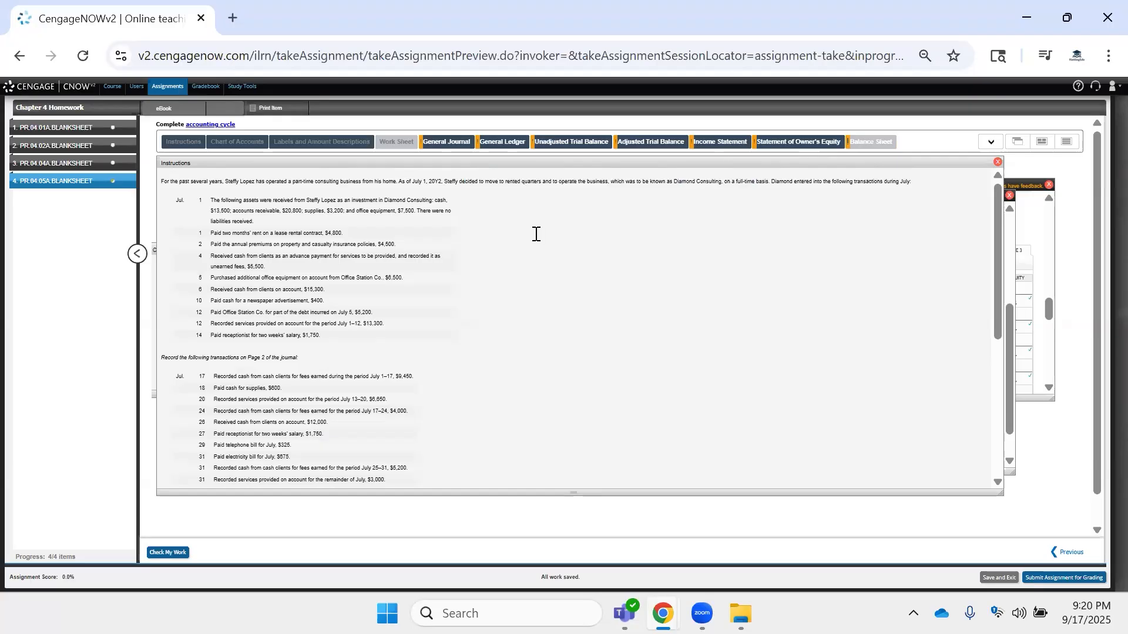
Bring back the Statement of Owner's Equity and the labels list, and enter "Investment by owner" as the second line's description.
mouse_move(379, 151)
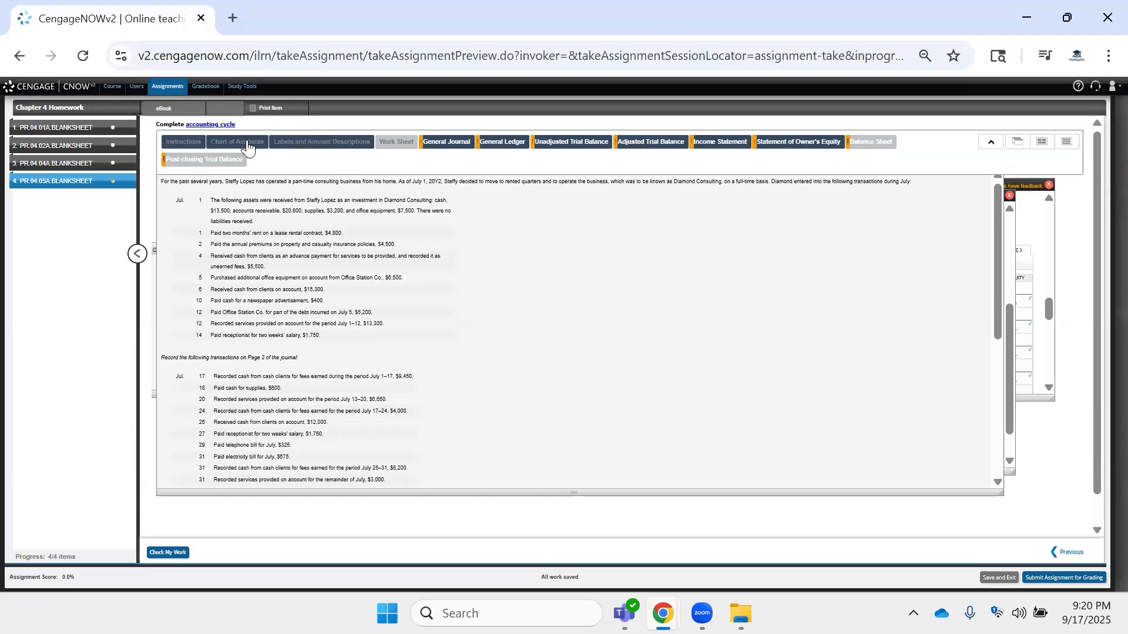
click(772, 144)
click(623, 307)
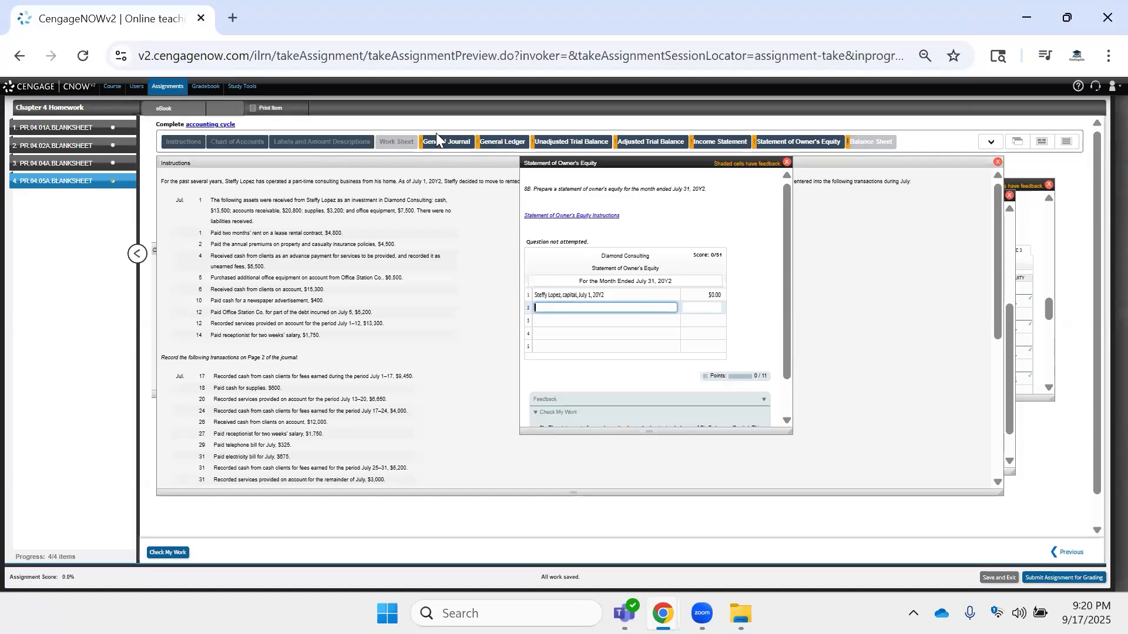
mouse_move(333, 167)
click(308, 142)
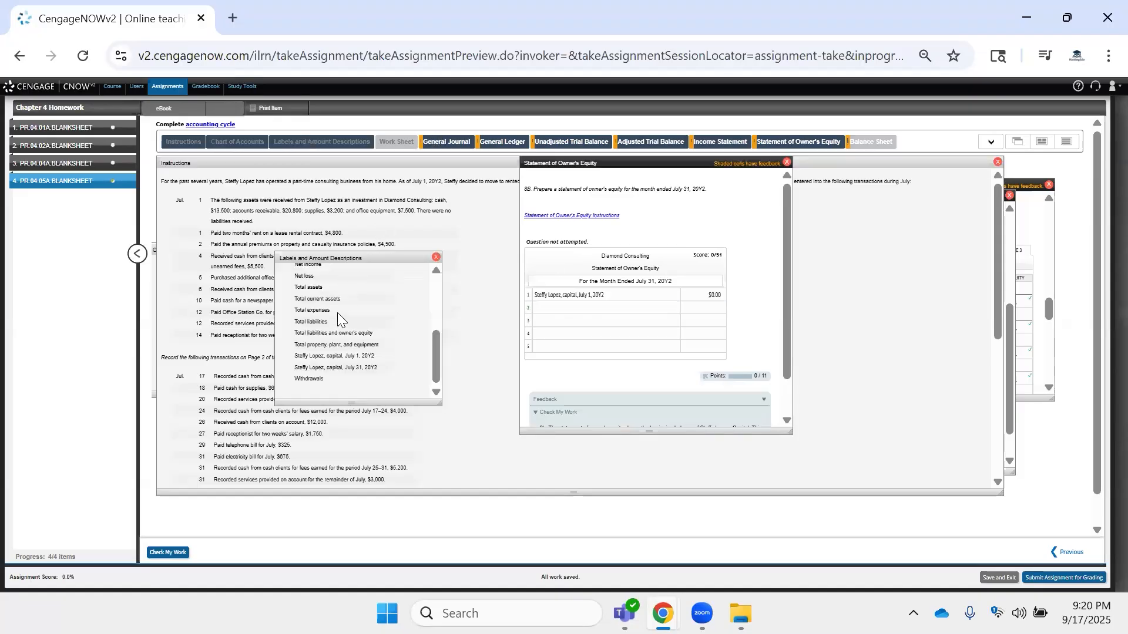
click(560, 320)
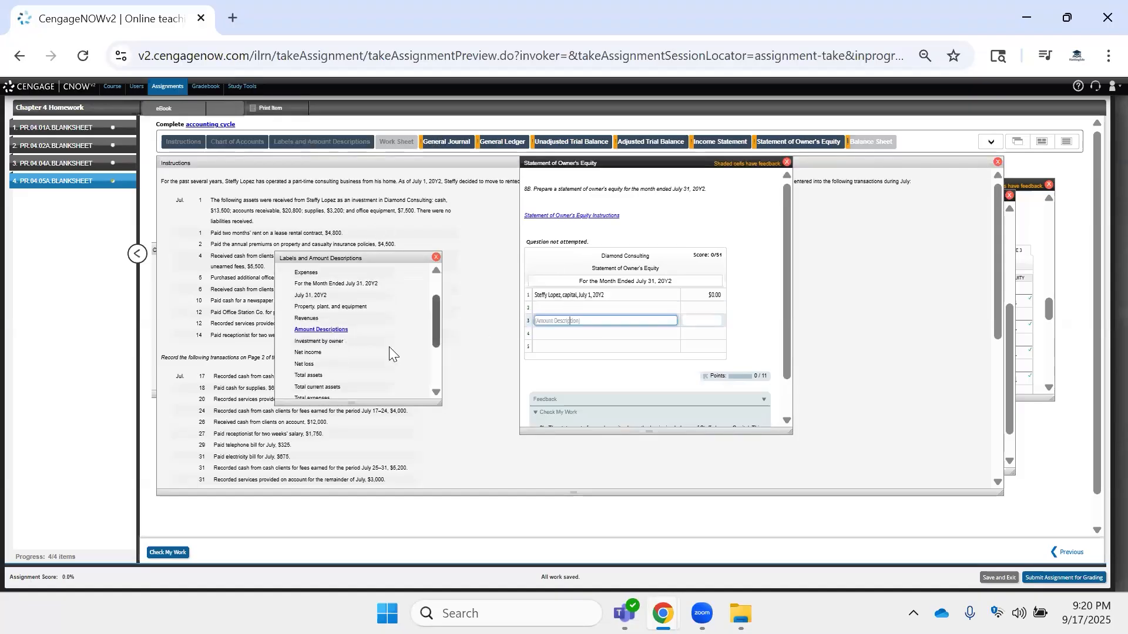
drag(343, 341, 300, 345)
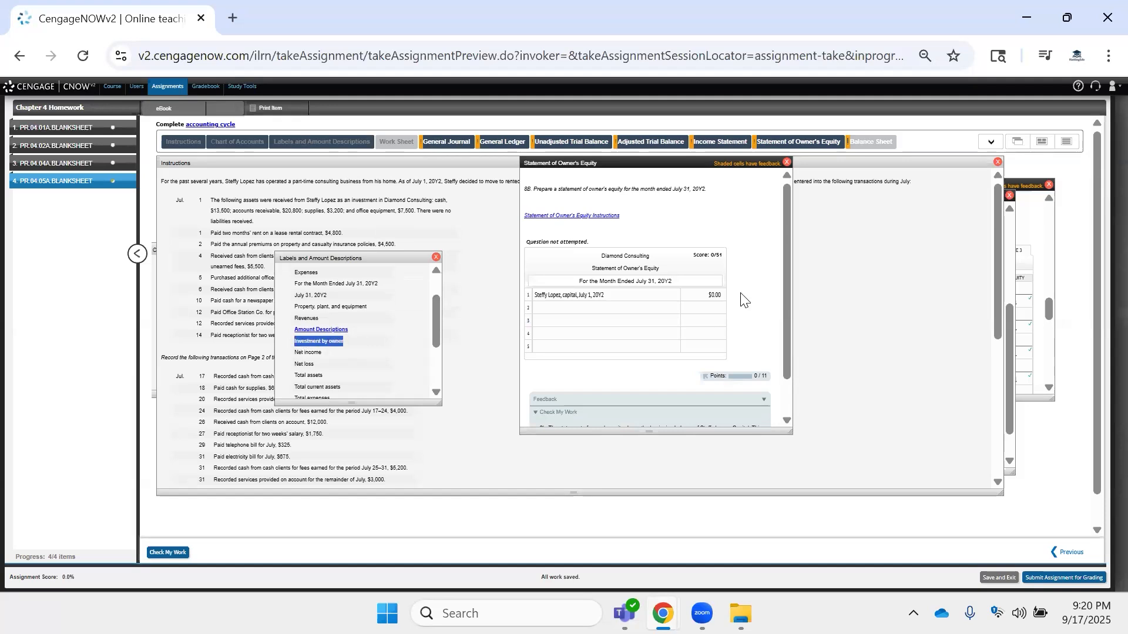
click(637, 308)
text(Investment by owner)
key(Tab)
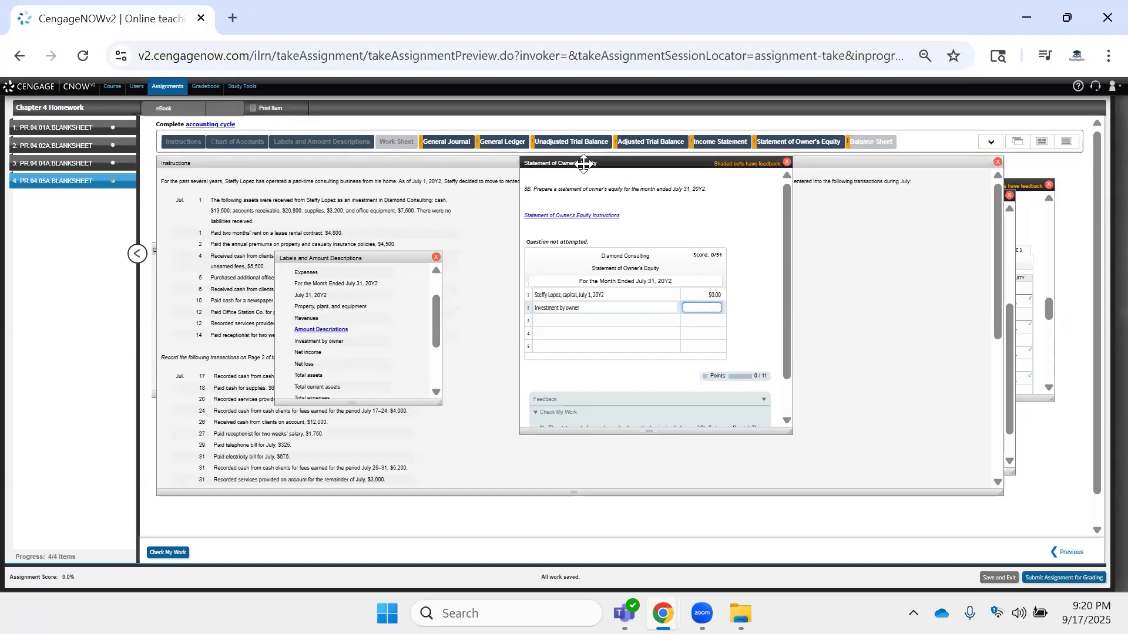
Copy the 45,000 July 1 credit from the owner's capital account in the General Ledger into the Investment by owner amount.
drag(581, 164, 609, 213)
click(505, 144)
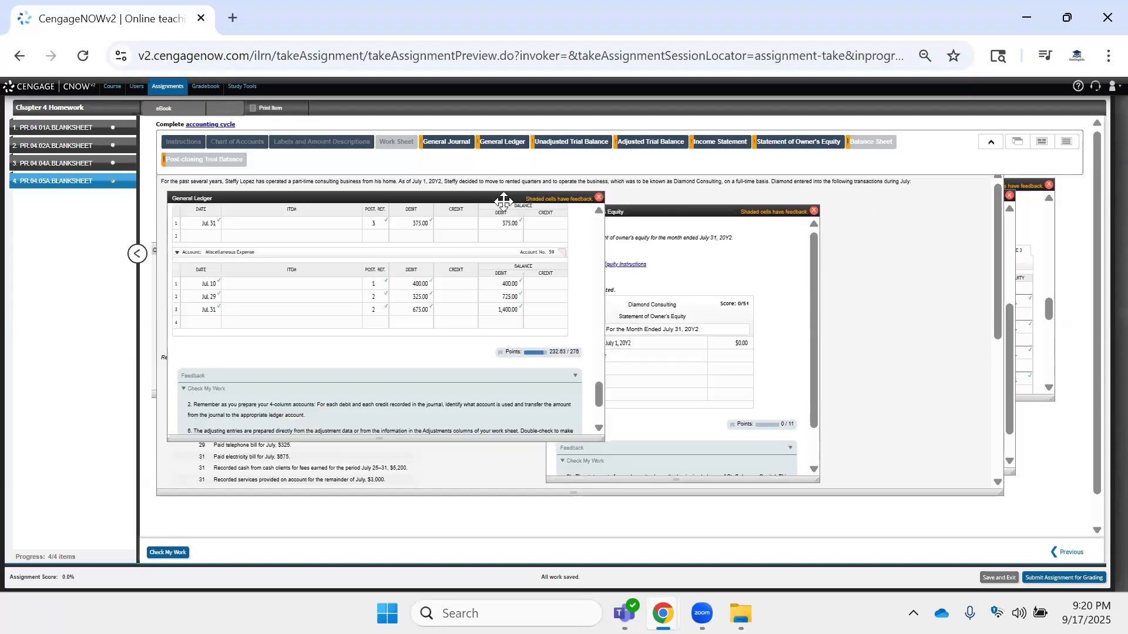
scroll(308, 323, up, 5)
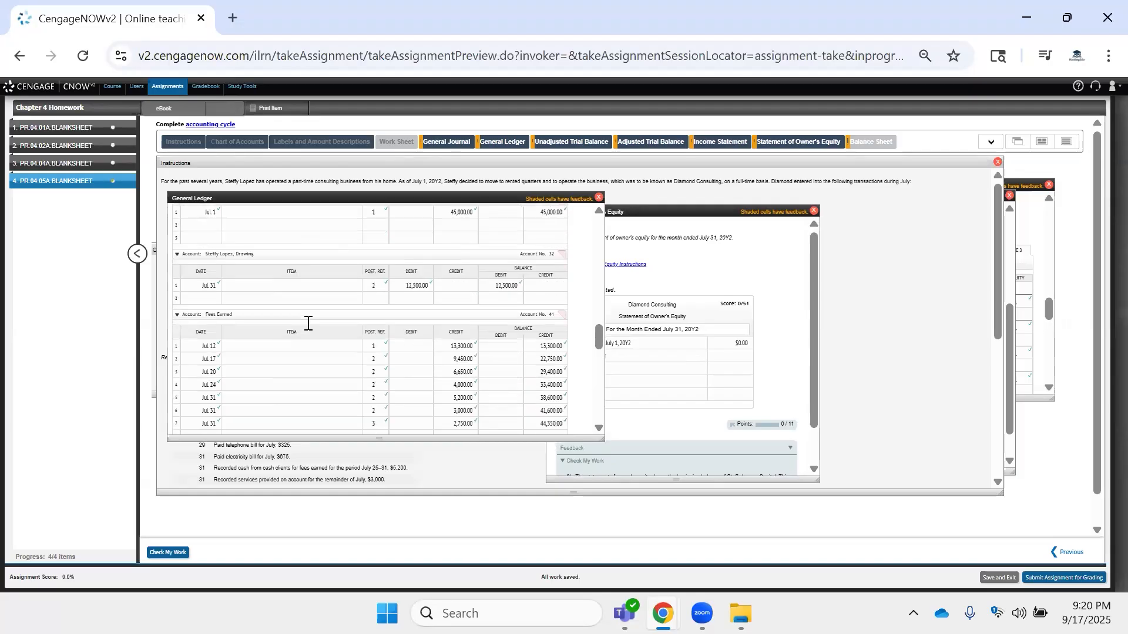
click(470, 301)
key(ctrl+c)
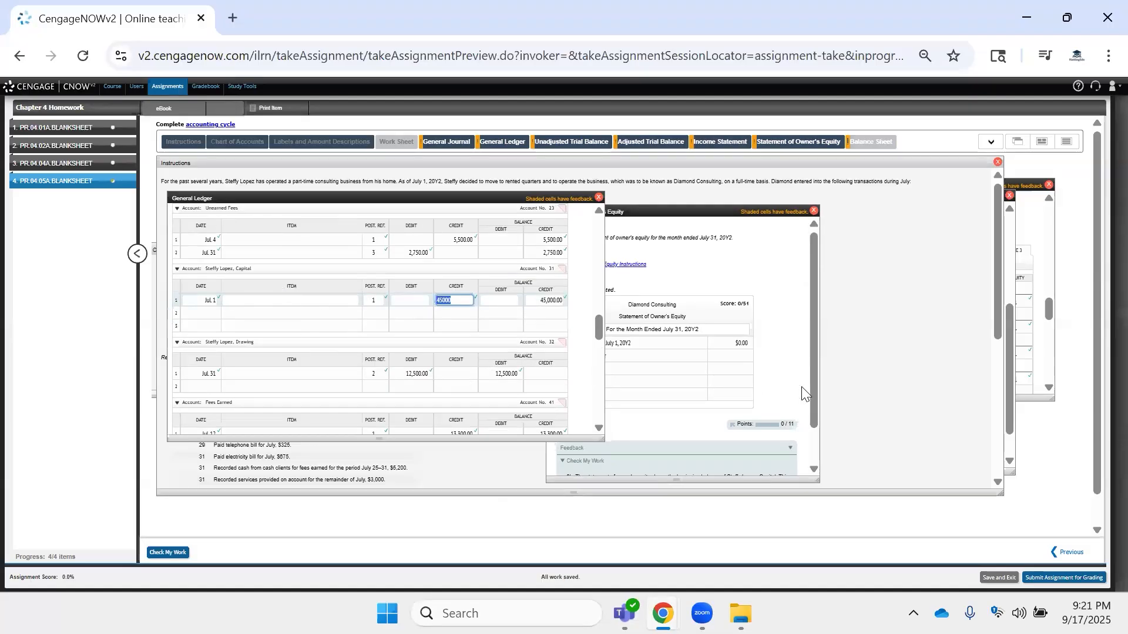
click(720, 355)
key(ctrl+v)
Enter Net income of 33,475.00 as the third line of the Statement of Owner's Equity, and bring up the income statement for comparison.
click(636, 370)
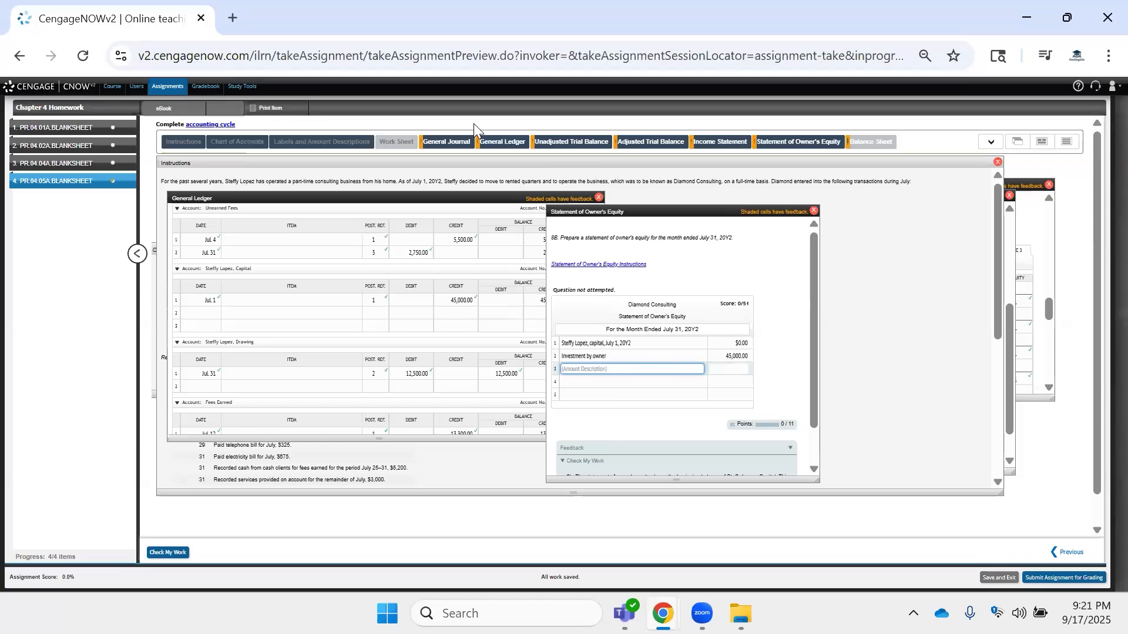
text(In)
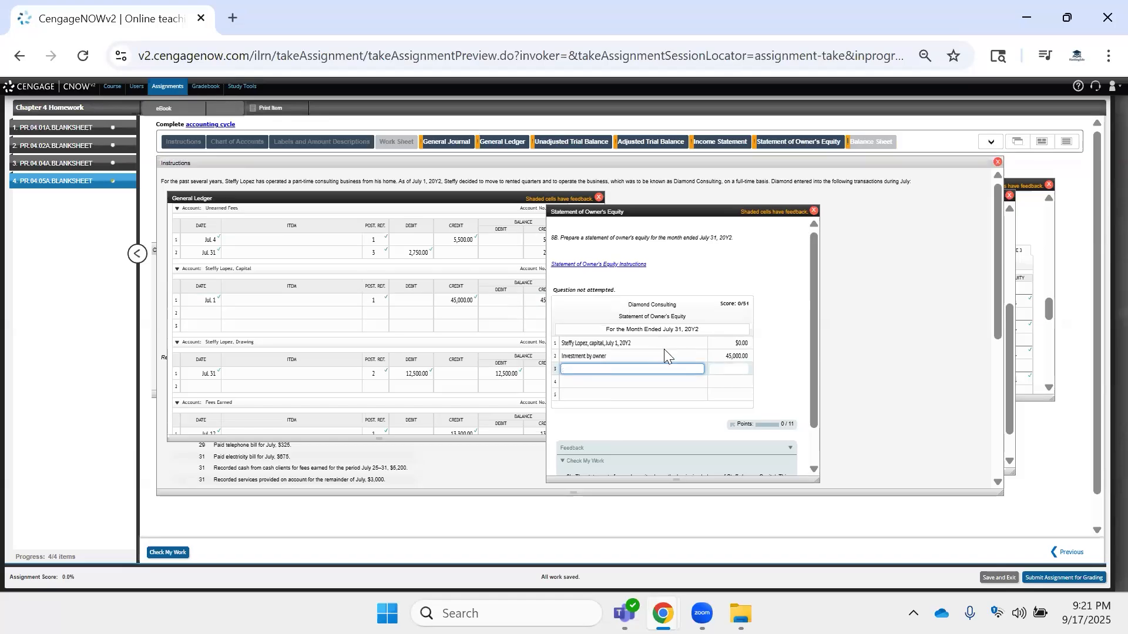
key(BackSpace)
key(BackSpace)
text(Net income)
key(Tab)
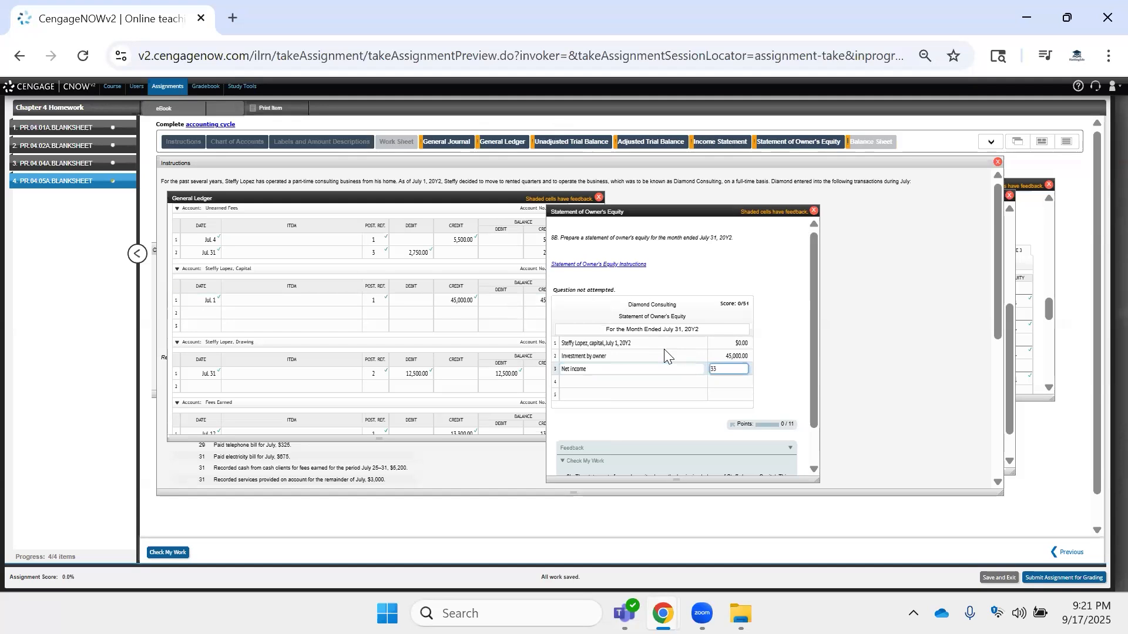
text(33475)
key(Tab)
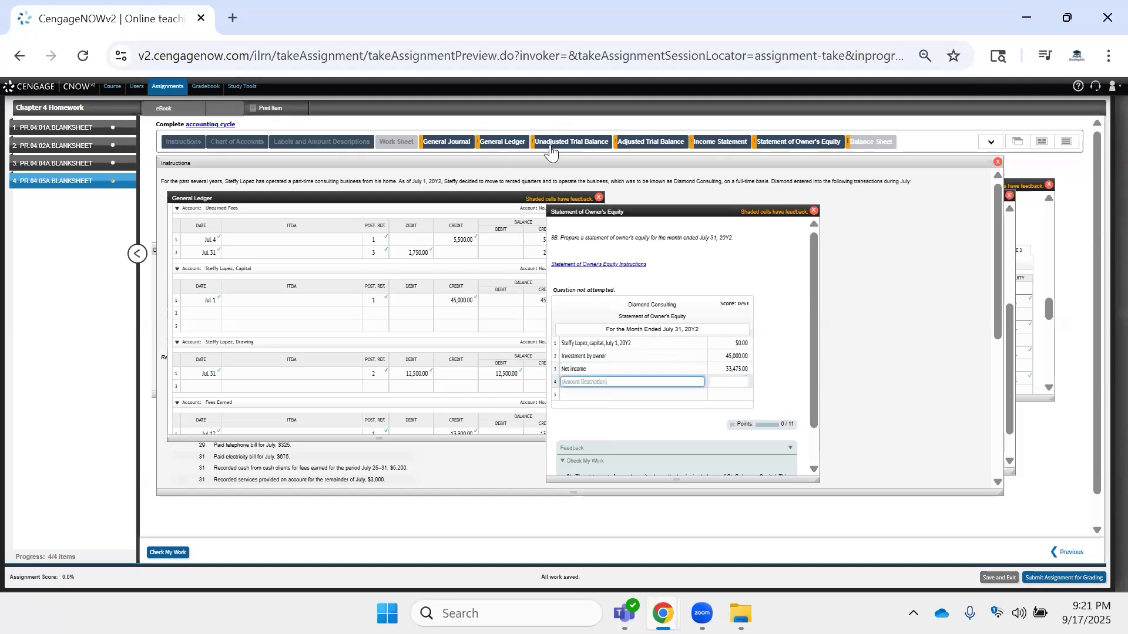
mouse_move(629, 144)
click(705, 143)
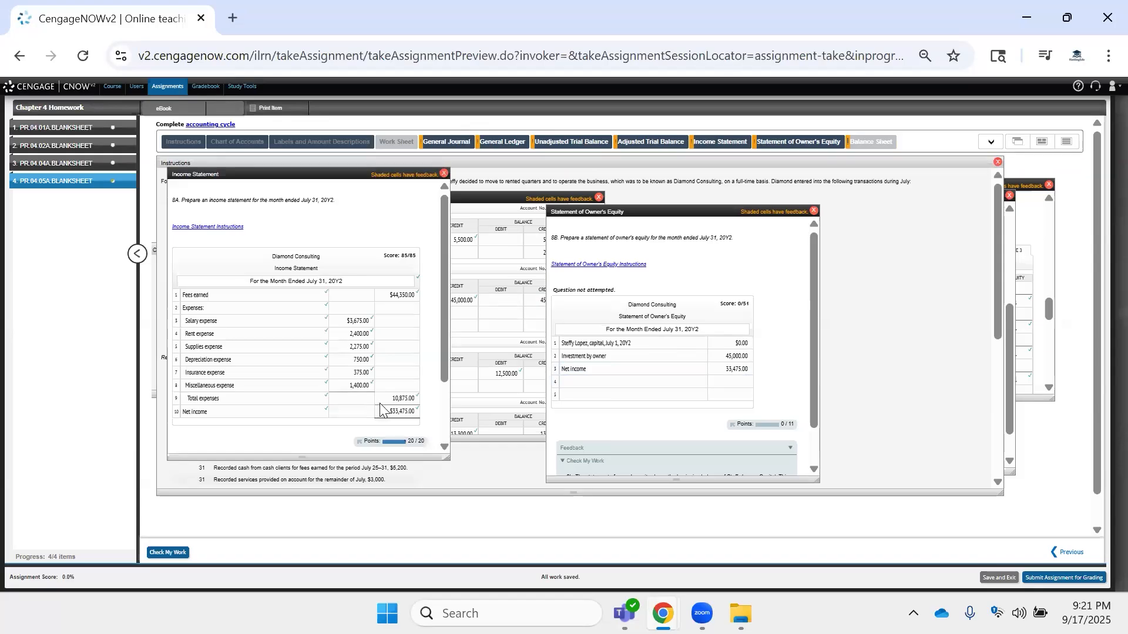
Enter "Withdrawals" as the fourth line's description in the Statement of Owner's Equity, using the wording from the labels list.
click(626, 382)
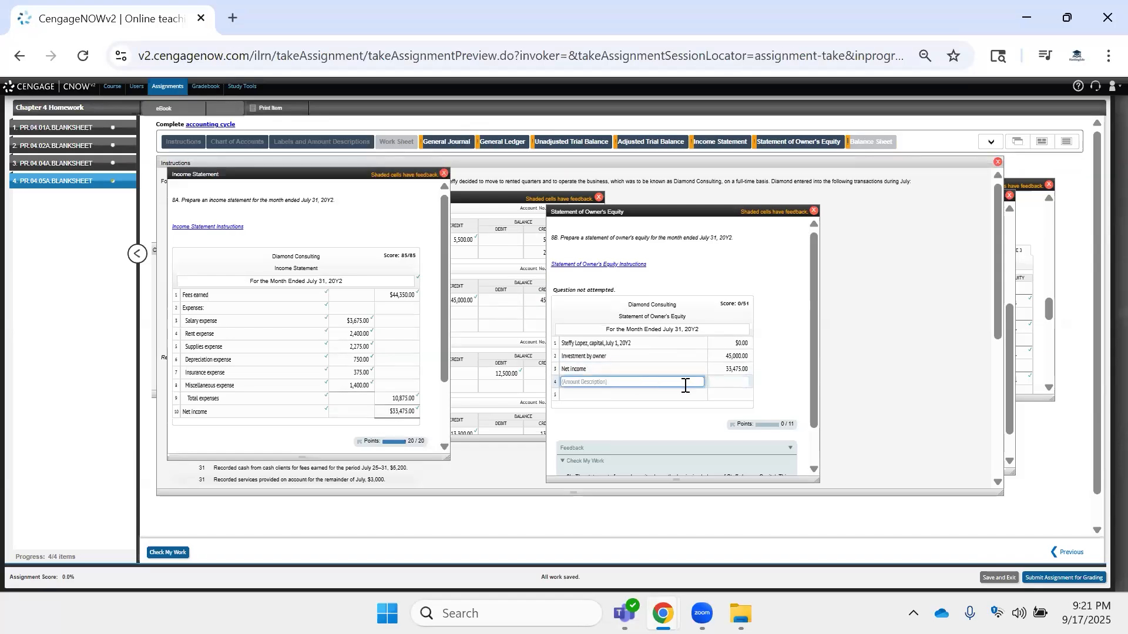
text(Withdrawls)
key(Tab)
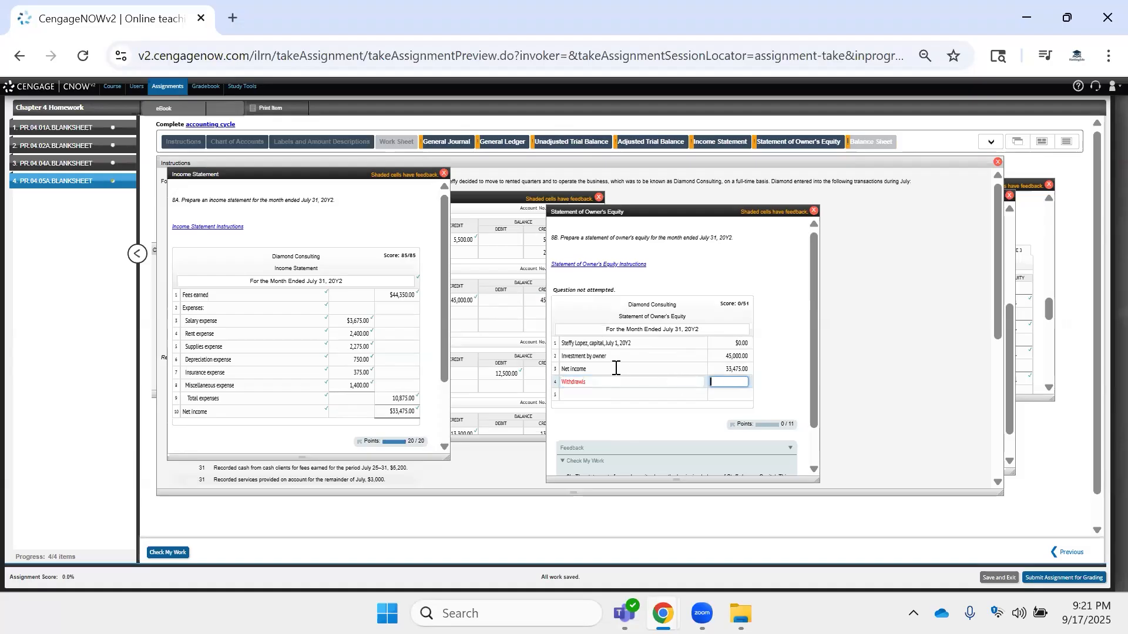
click(307, 143)
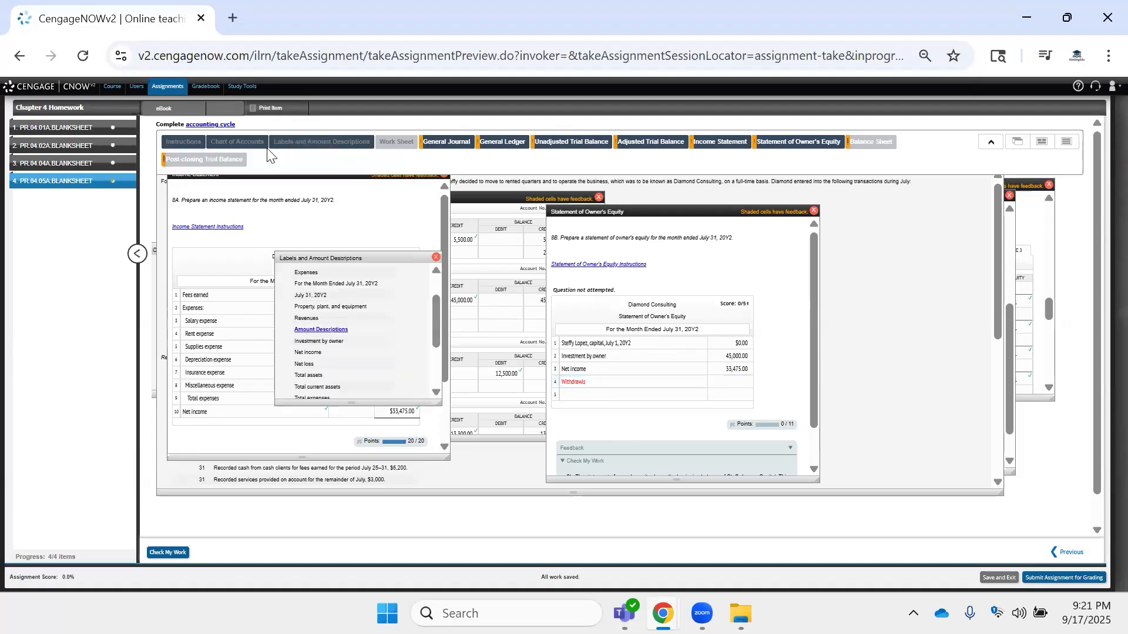
scroll(375, 320, down, 3)
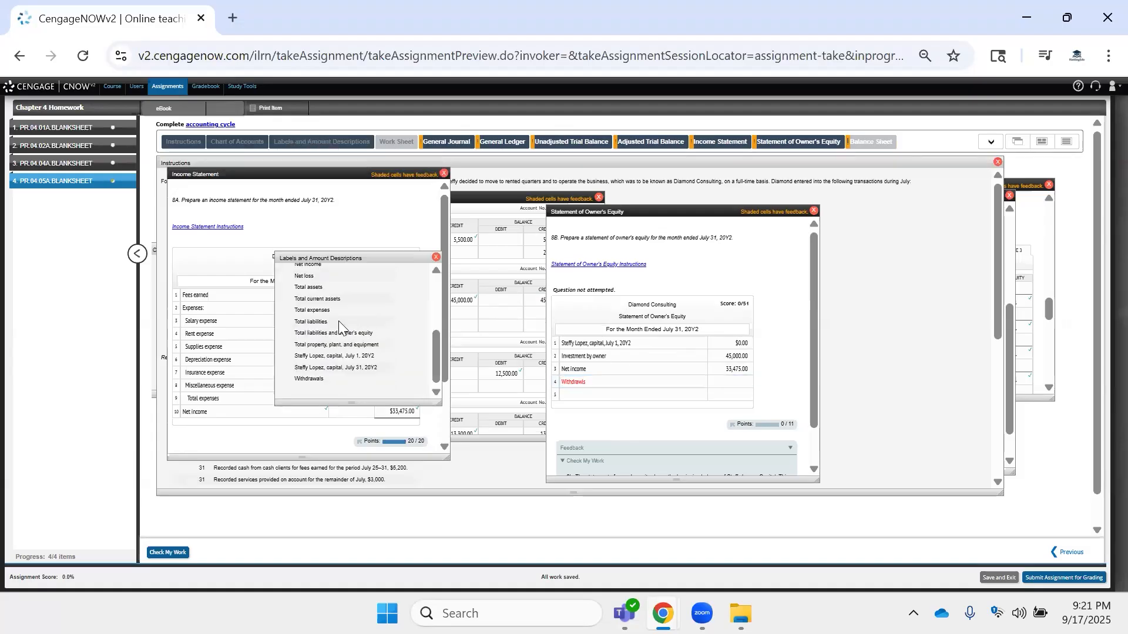
click(318, 379)
click(702, 385)
click(726, 381)
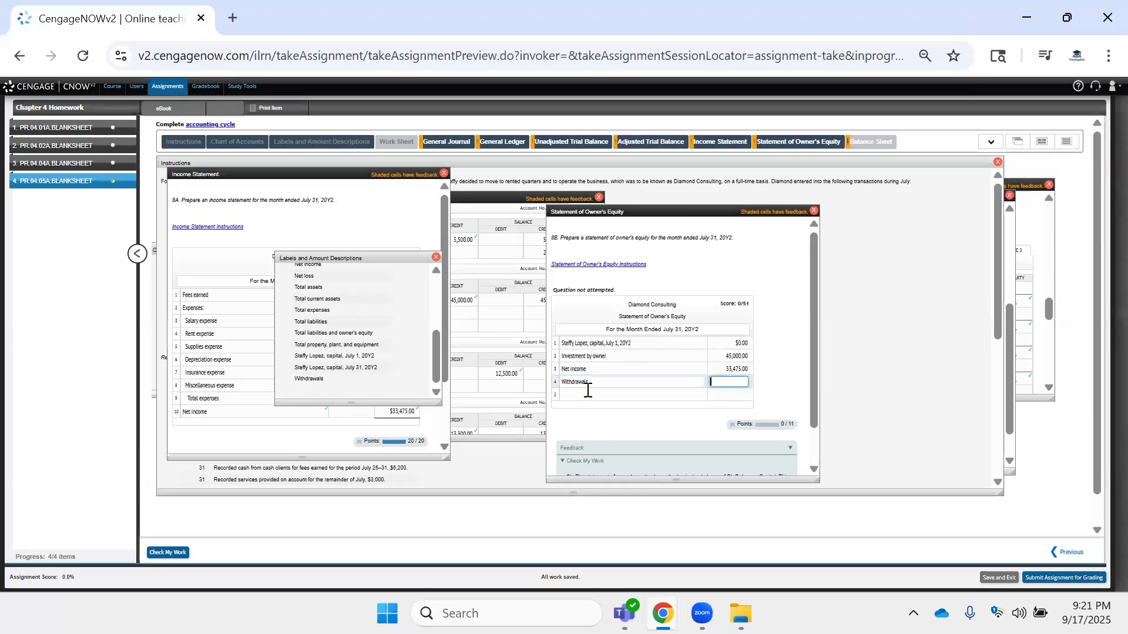
Enter -12,500 as the Withdrawals amount.
text(1)
key(BackSpace)
text(-12500)
key(Tab)
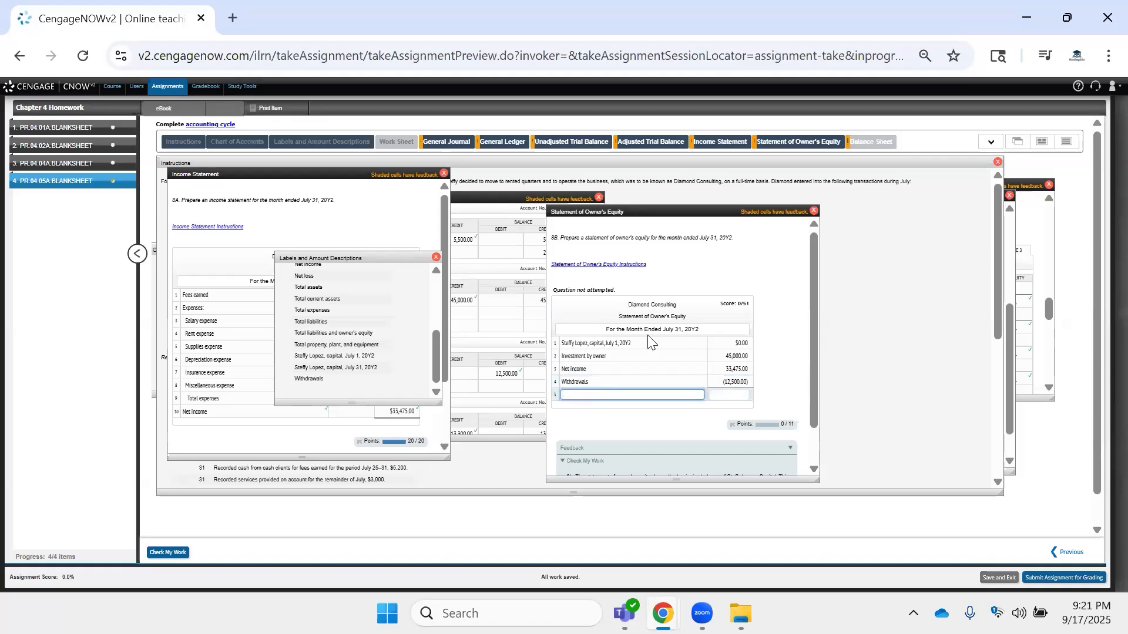
Copy the owner's July 31, 20Y2 capital description from the labels list into the fifth line and enter 65,975 as its amount.
drag(384, 365, 294, 367)
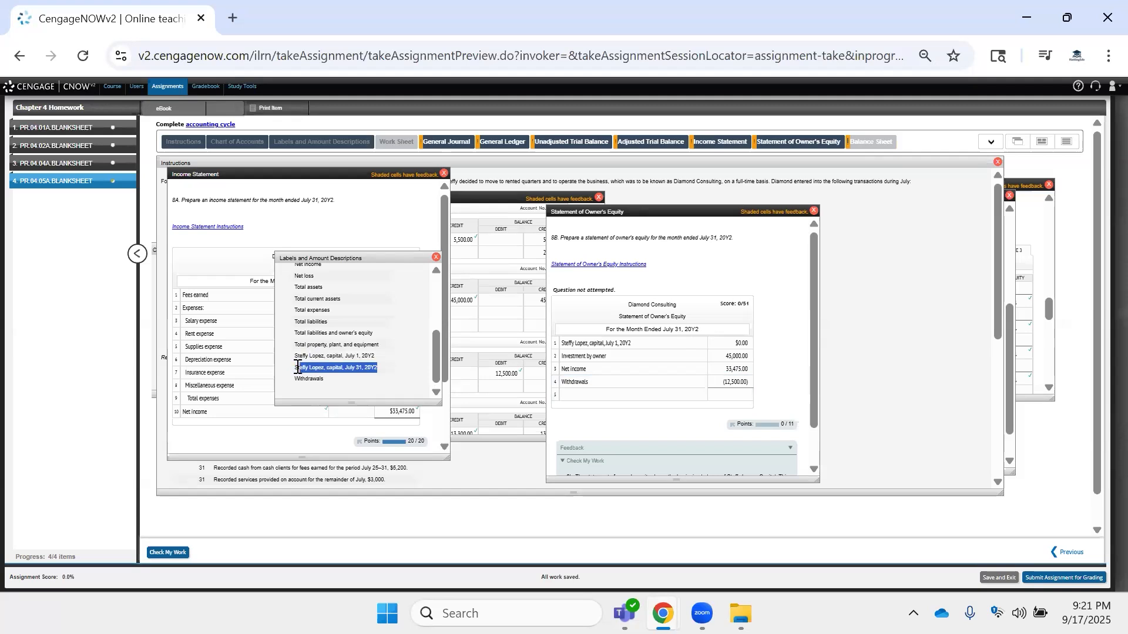
key(ctrl+c)
click(675, 395)
key(ctrl+v)
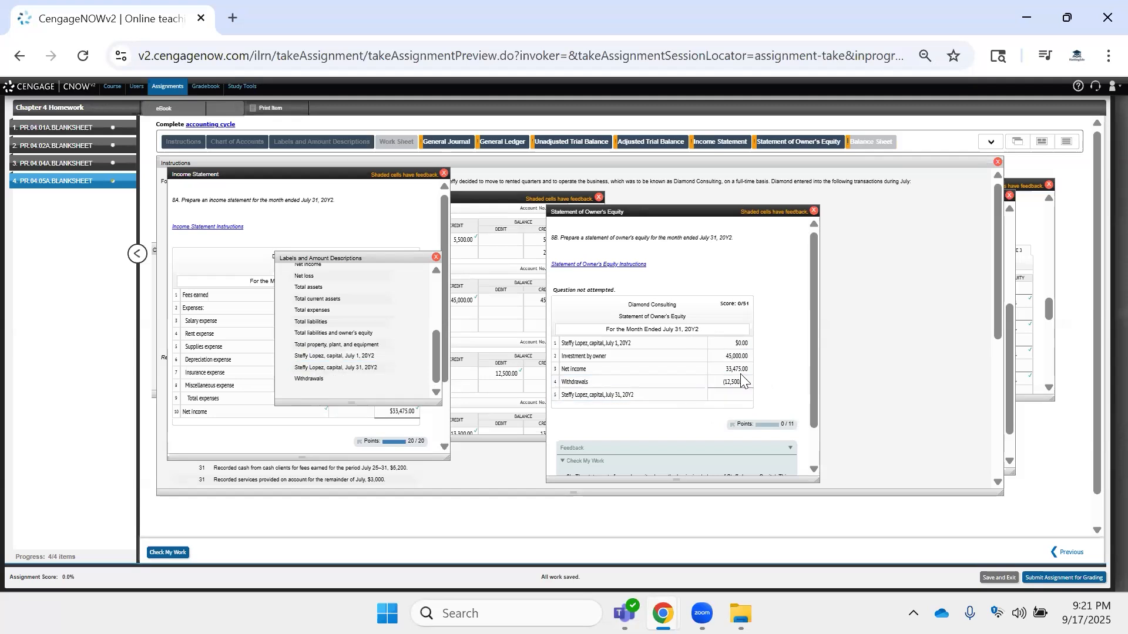
click(733, 397)
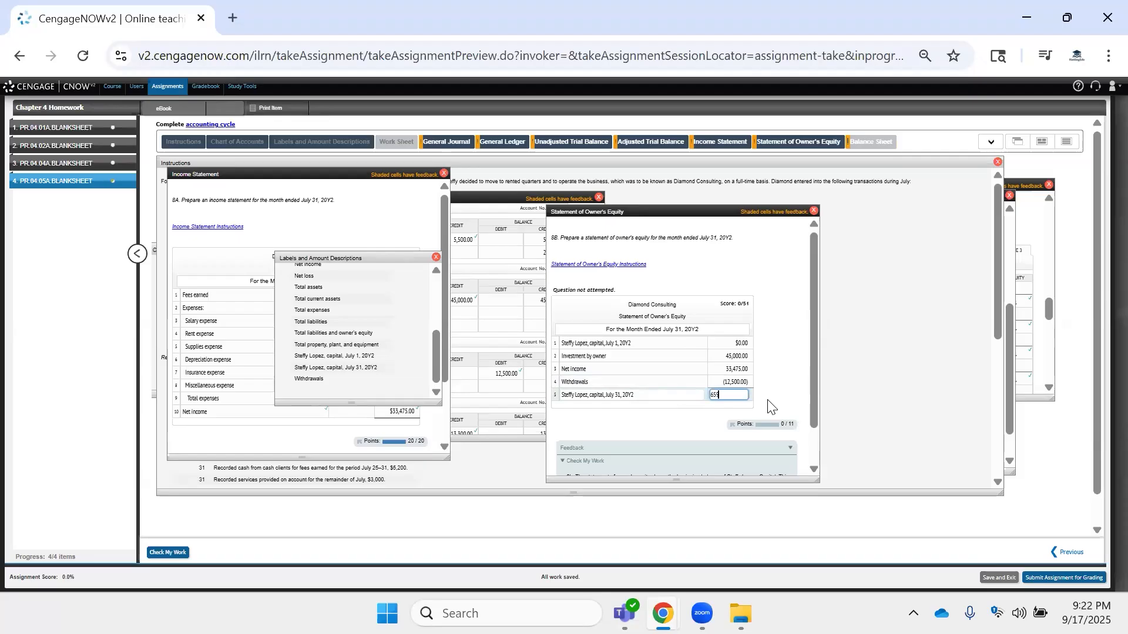
text(5)
key(Tab)
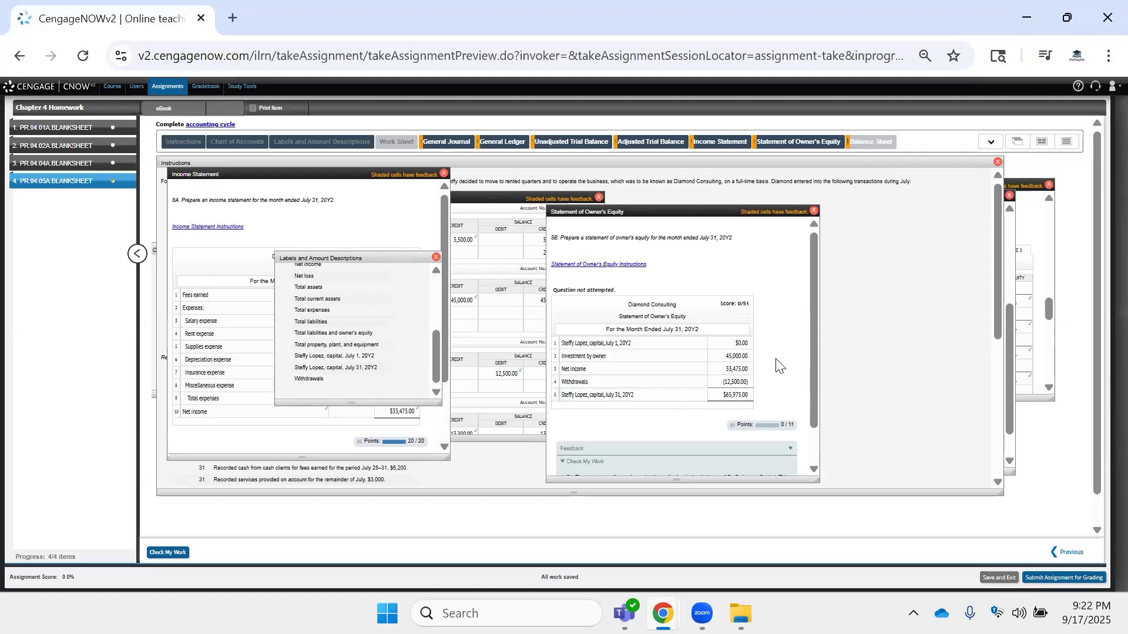
Have the completed Statement of Owner's Equity checked, and select its ending capital amount.
scroll(776, 365, down, 1)
click(168, 552)
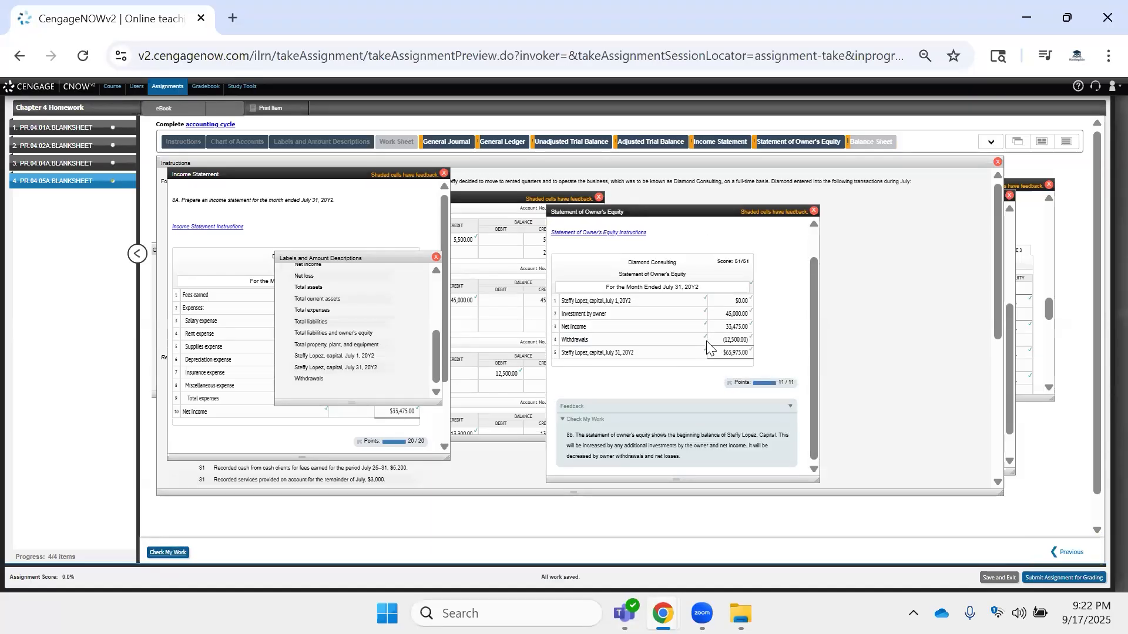
click(745, 351)
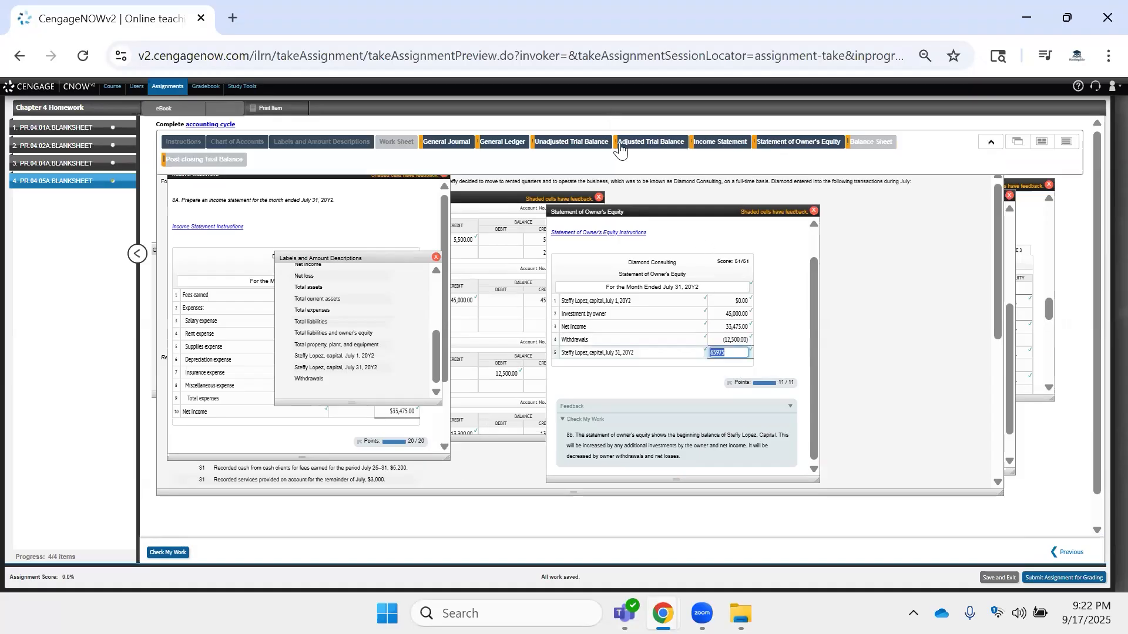
Open the Balance Sheet beside the Statement of Owner's Equity and enter 65,975 as the amount on the first Owner's Equity line.
click(871, 142)
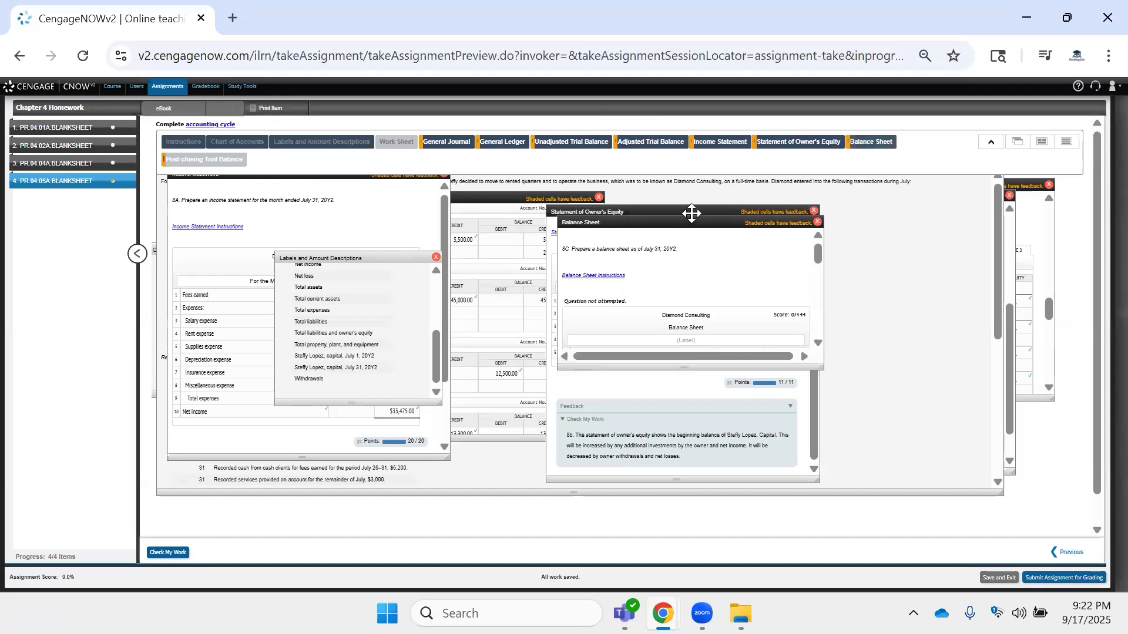
drag(675, 220, 303, 206)
scroll(309, 259, down, 10)
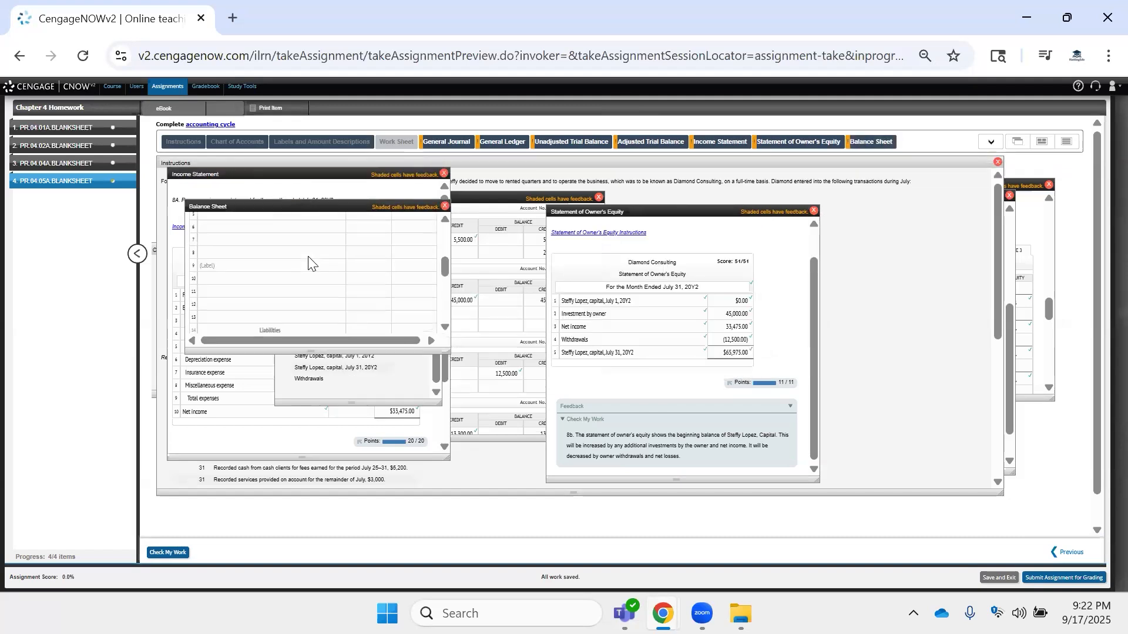
scroll(292, 286, up, 3)
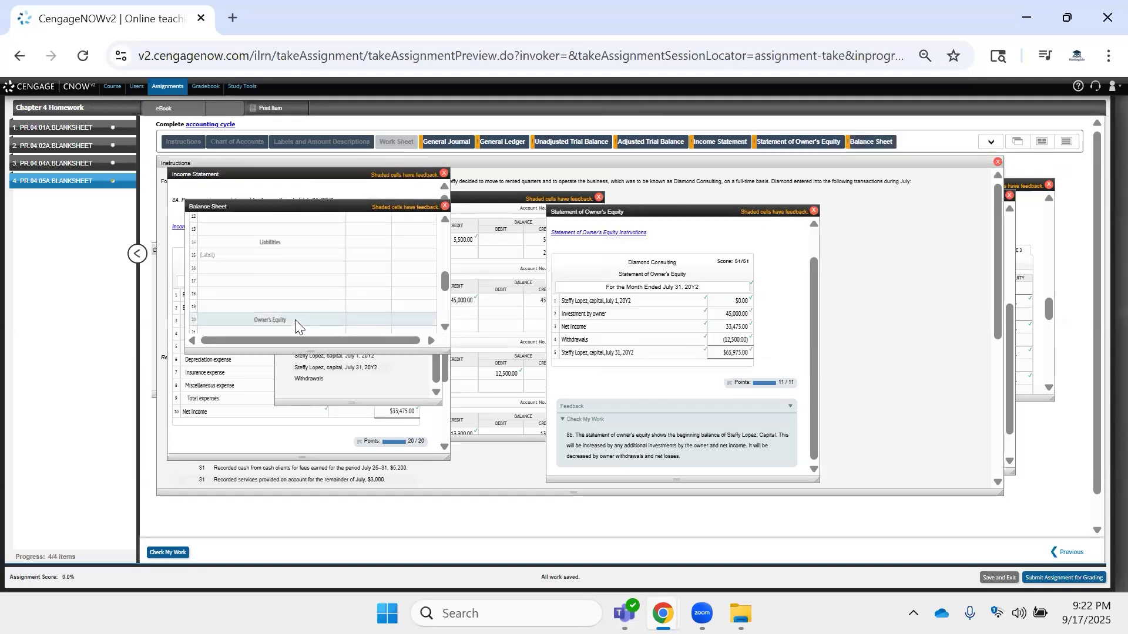
scroll(296, 326, down, 3)
click(327, 244)
scroll(434, 258, up, 1)
click(417, 263)
text(65975)
click(317, 262)
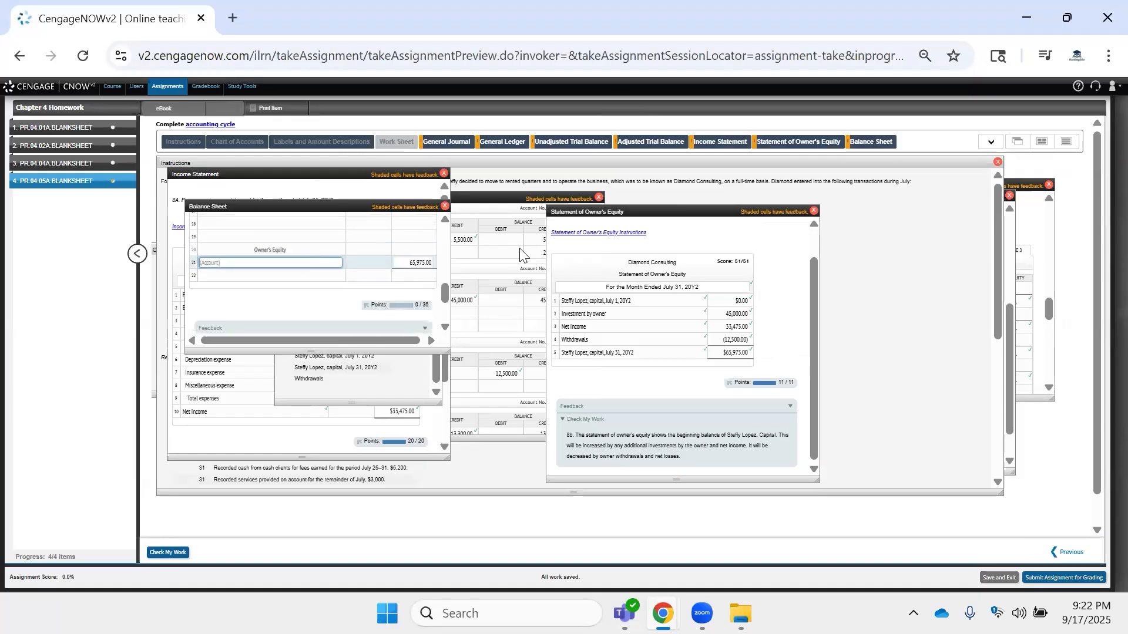
Search the labels and amount descriptions for the owner's capital wording, and close the list.
click(366, 375)
scroll(384, 306, up, 3)
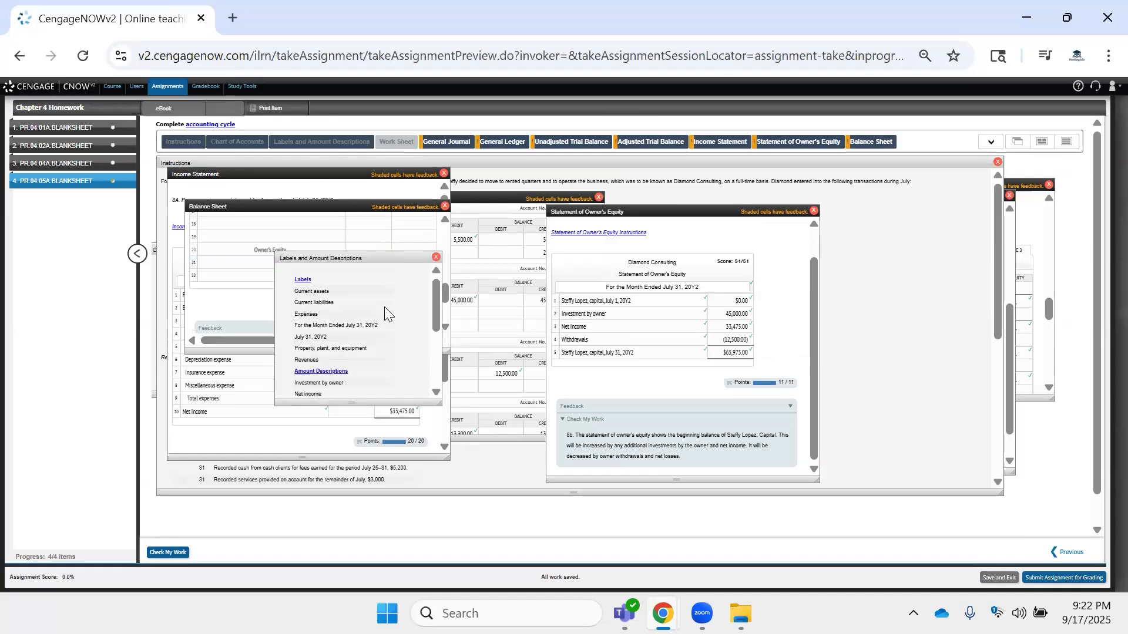
scroll(382, 311, down, 3)
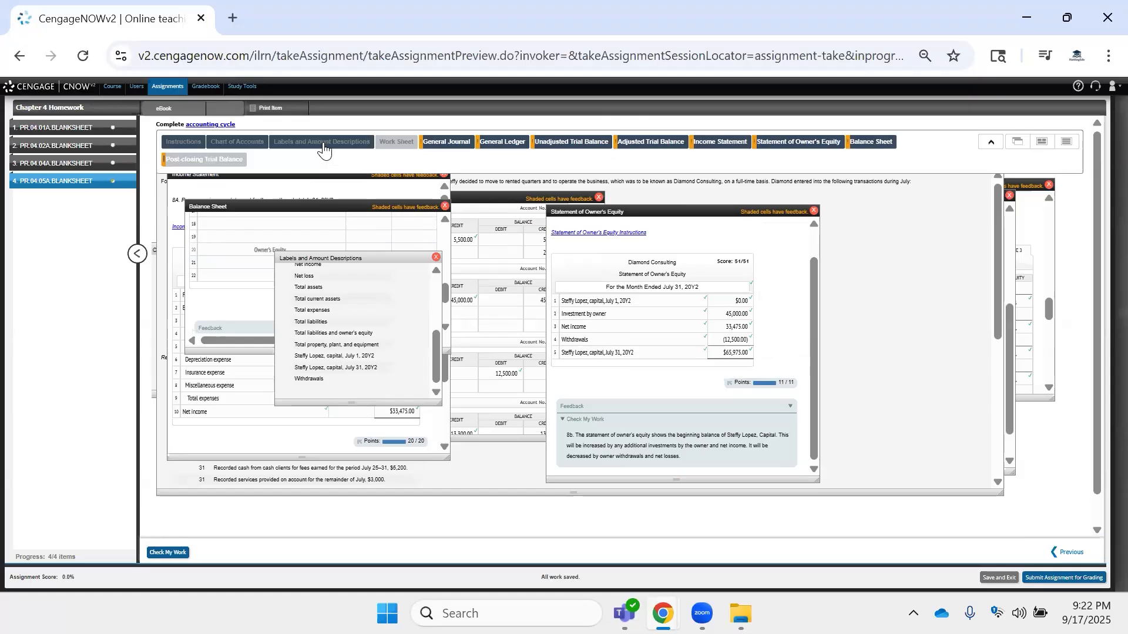
click(436, 257)
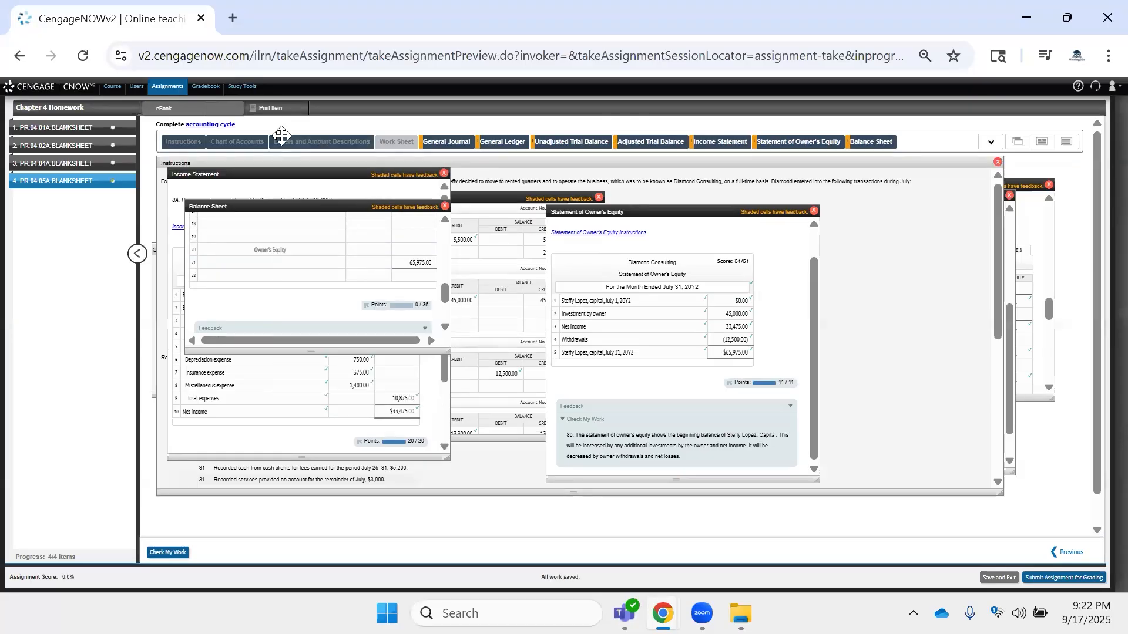
Copy the owner's capital account name from the Chart of Accounts onto the first Owner's Equity line of the Balance Sheet.
click(238, 142)
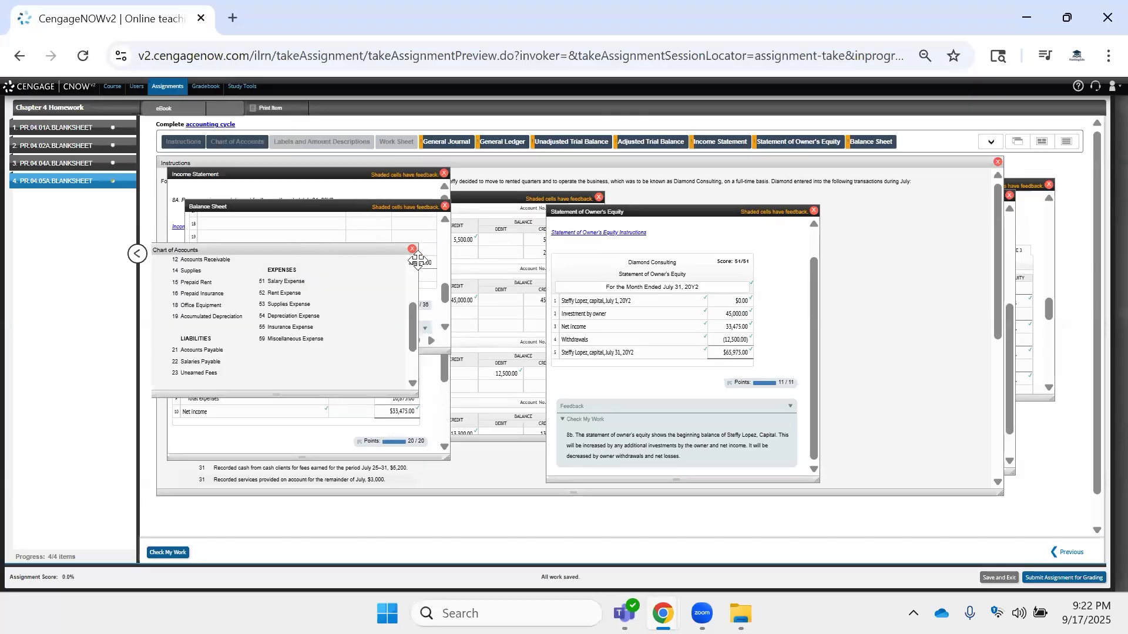
drag(309, 243, 711, 292)
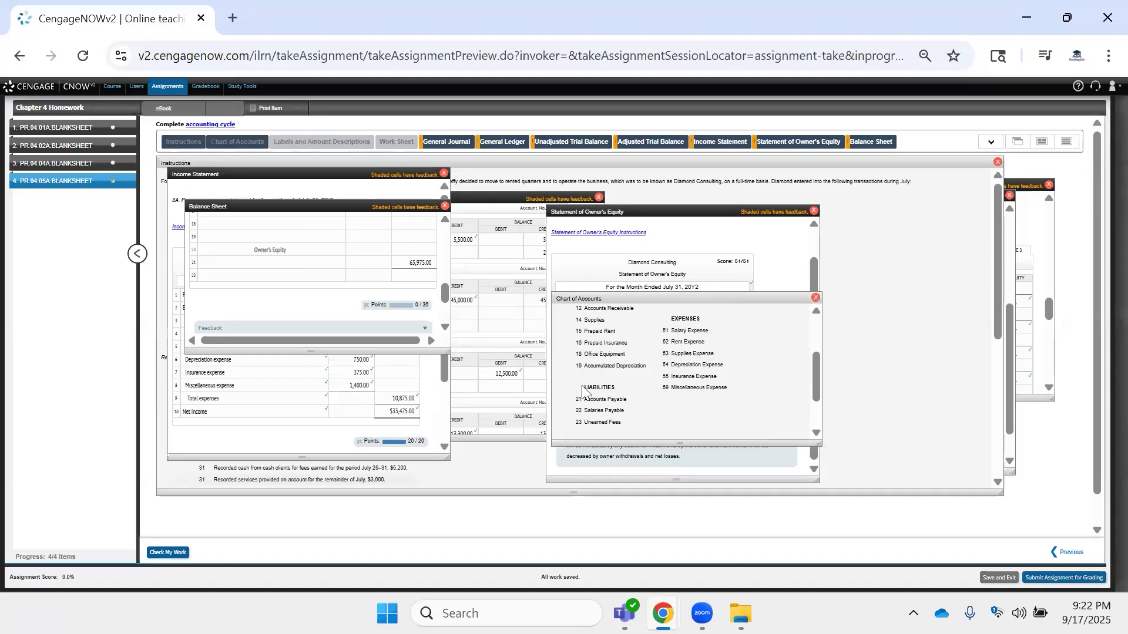
scroll(670, 401, down, 1)
mouse_move(584, 397)
mouse_down()
mouse_move(642, 403)
mouse_move(633, 394)
mouse_up()
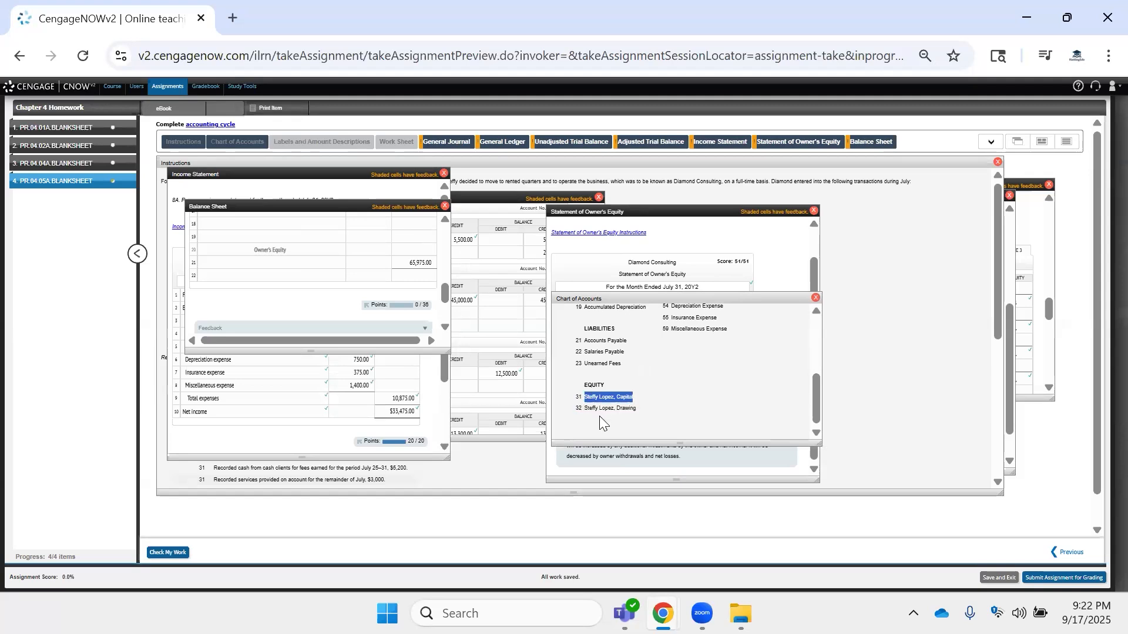
click(332, 275)
click(330, 257)
key(ctrl+v)
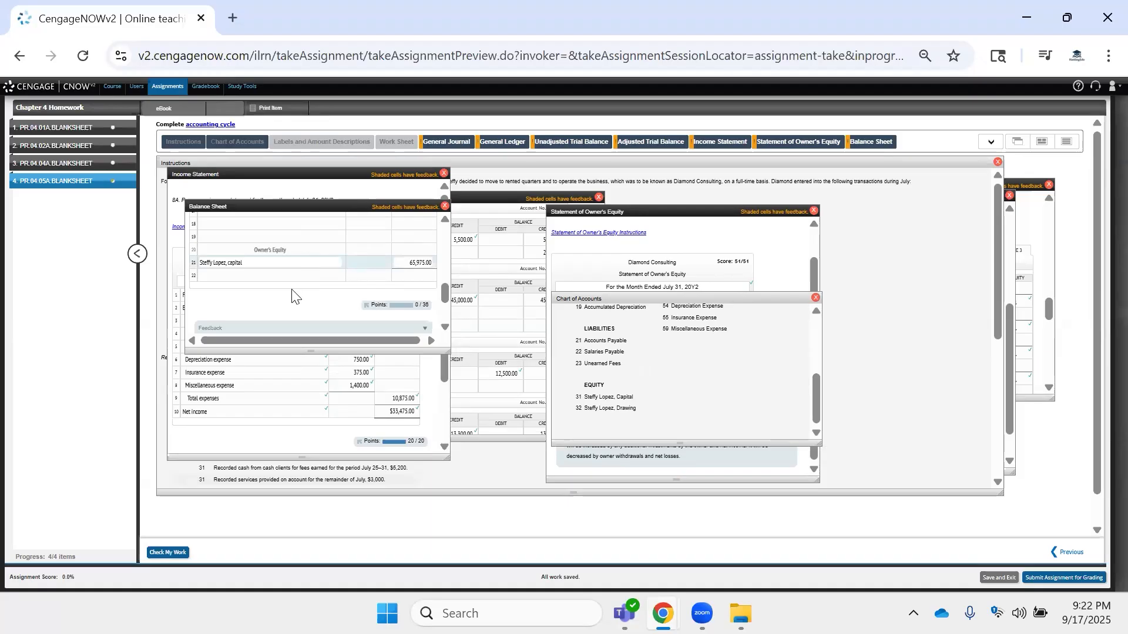
Look over the Owner's Equity and Liabilities sections of the Balance Sheet.
click(304, 273)
scroll(360, 257, up, 1)
scroll(285, 290, down, 2)
scroll(286, 290, up, 1)
scroll(285, 291, up, 1)
scroll(285, 289, down, 1)
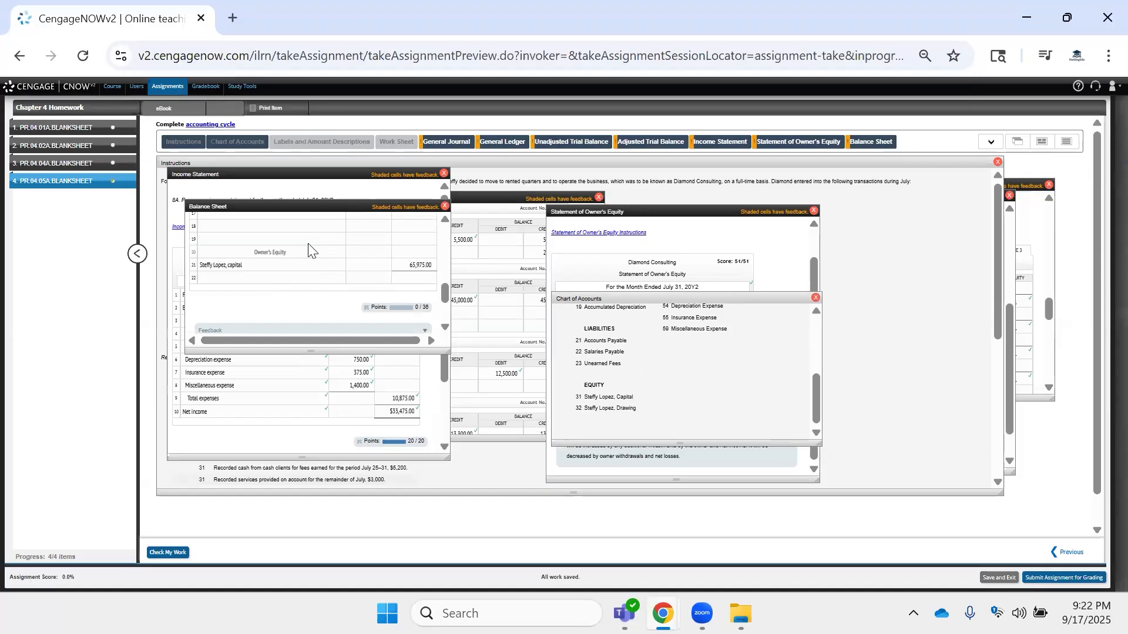
scroll(310, 249, up, 1)
scroll(364, 272, up, 1)
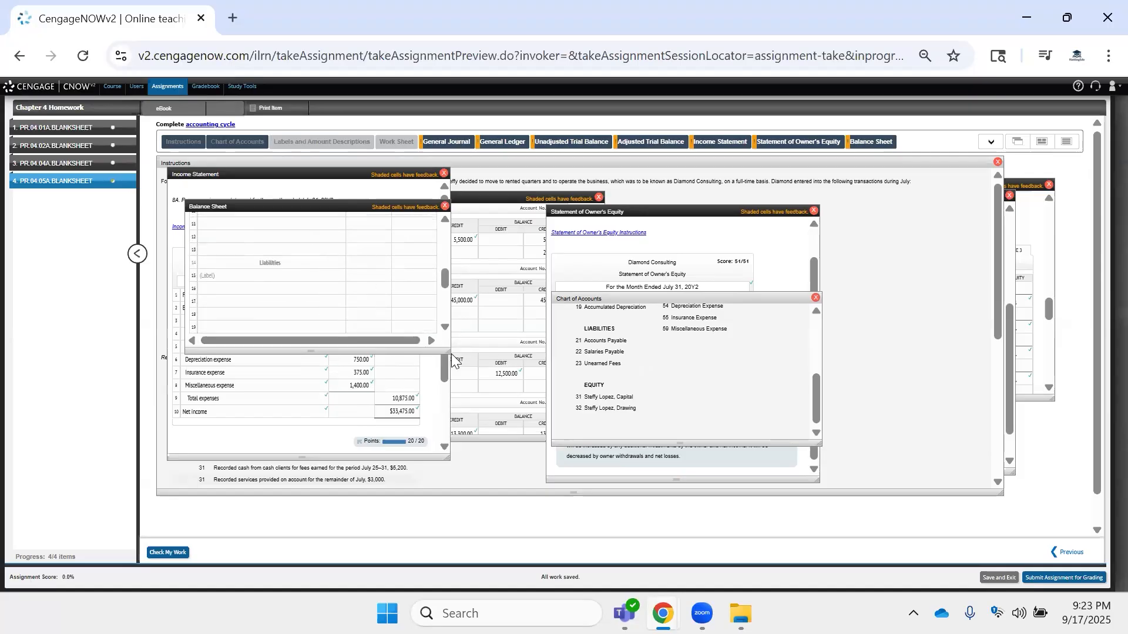
Move the Statement of Owner's Equity aside over the Income Statement, and bring the Balance Sheet back in an enlarged window.
click(504, 350)
click(380, 181)
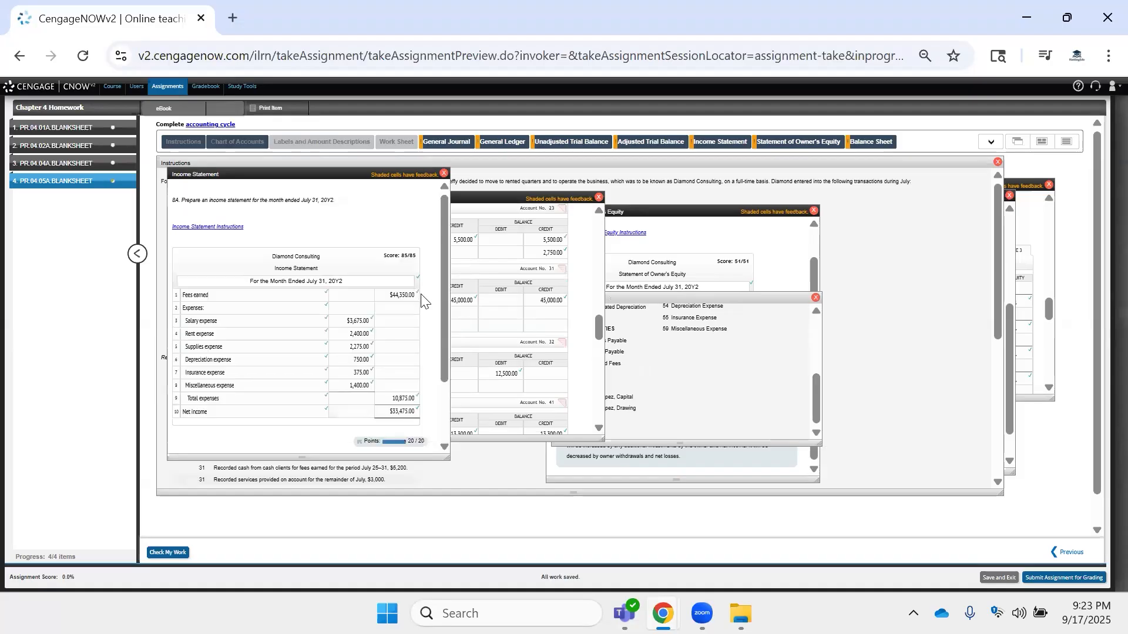
click(713, 246)
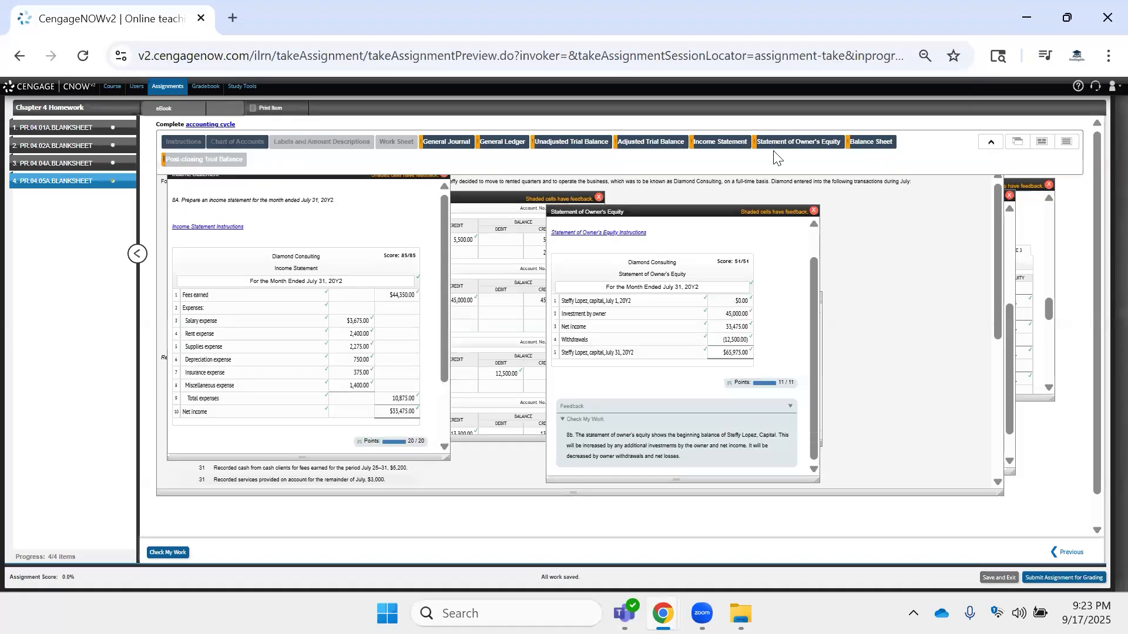
drag(675, 216, 366, 177)
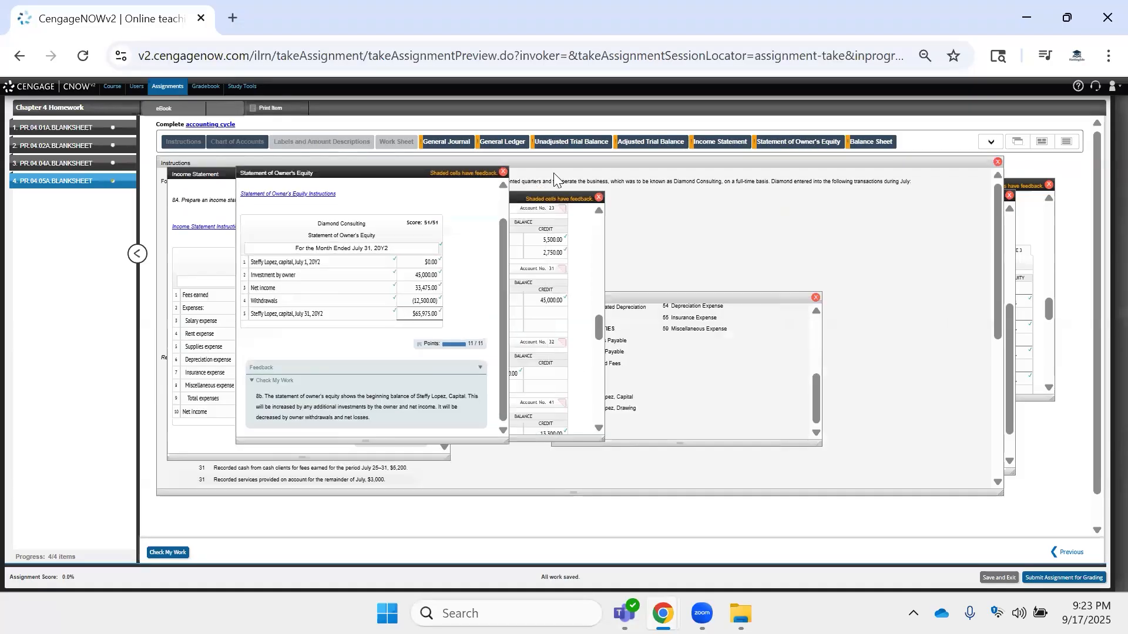
click(870, 144)
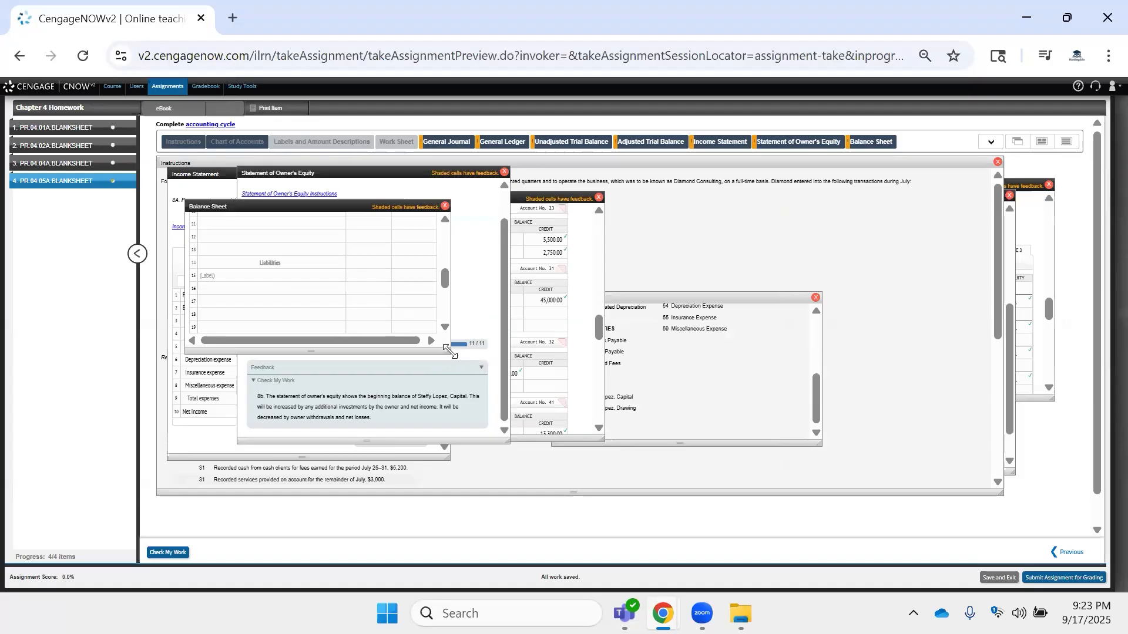
drag(448, 351, 515, 422)
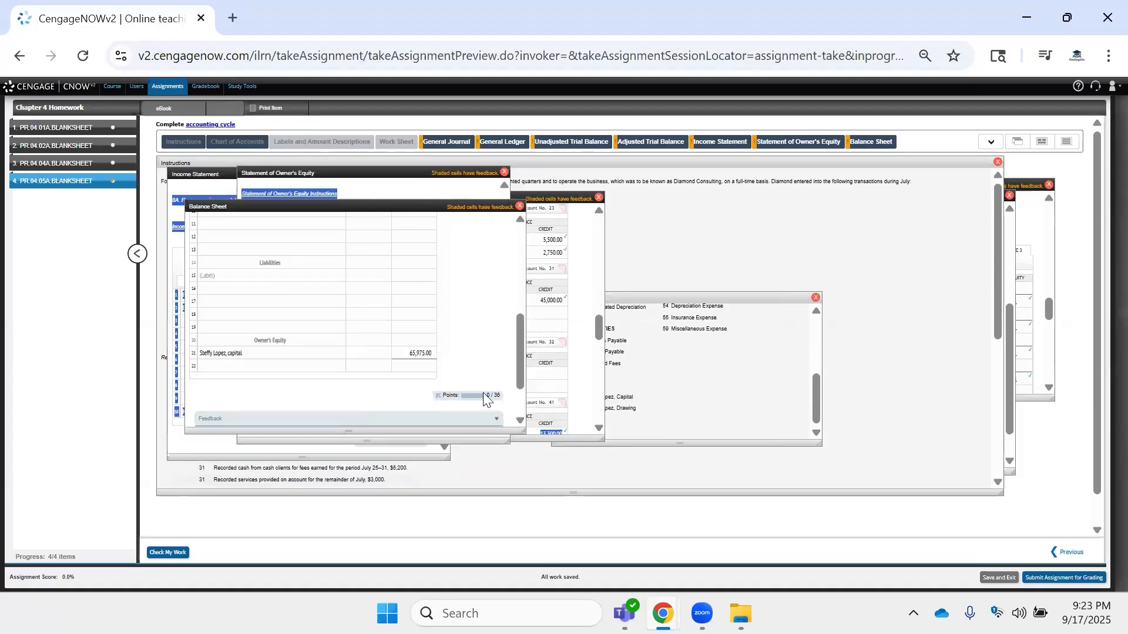
scroll(343, 333, up, 5)
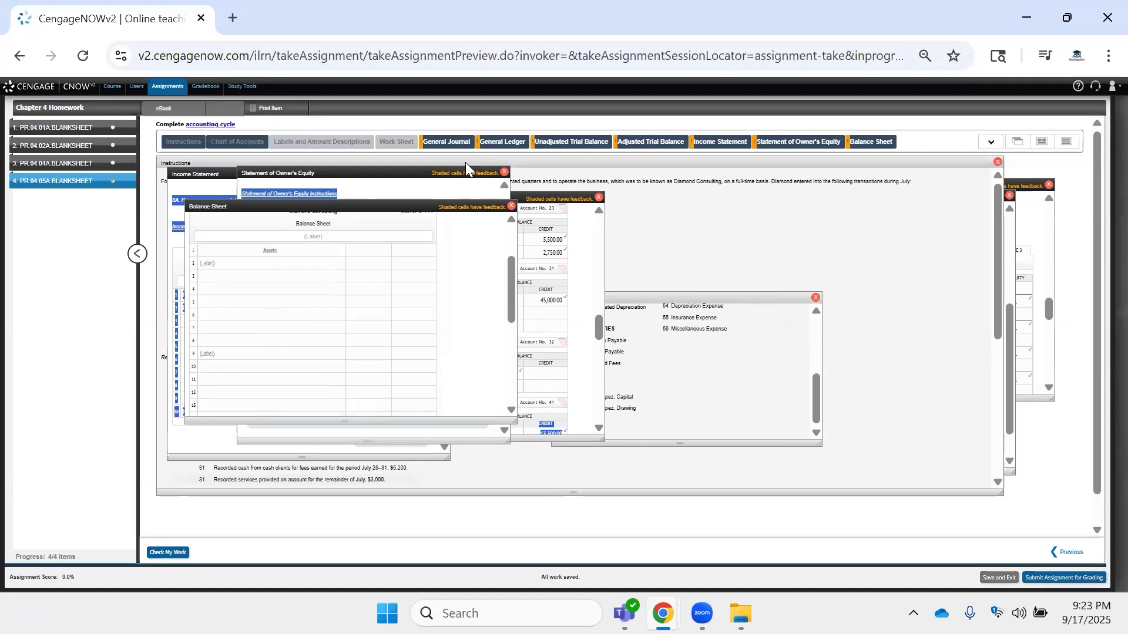
Reopen the labels list beside the Balance Sheet and copy "July 31, 20Y2" into the Balance Sheet's heading.
click(351, 147)
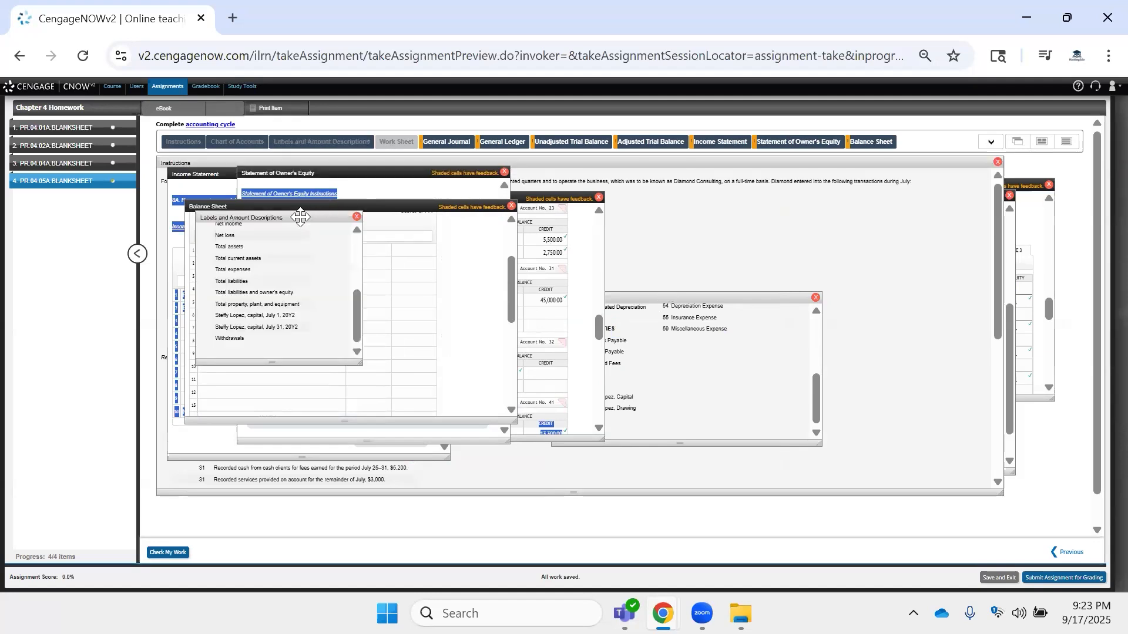
drag(617, 291, 617, 301)
scroll(682, 358, up, 5)
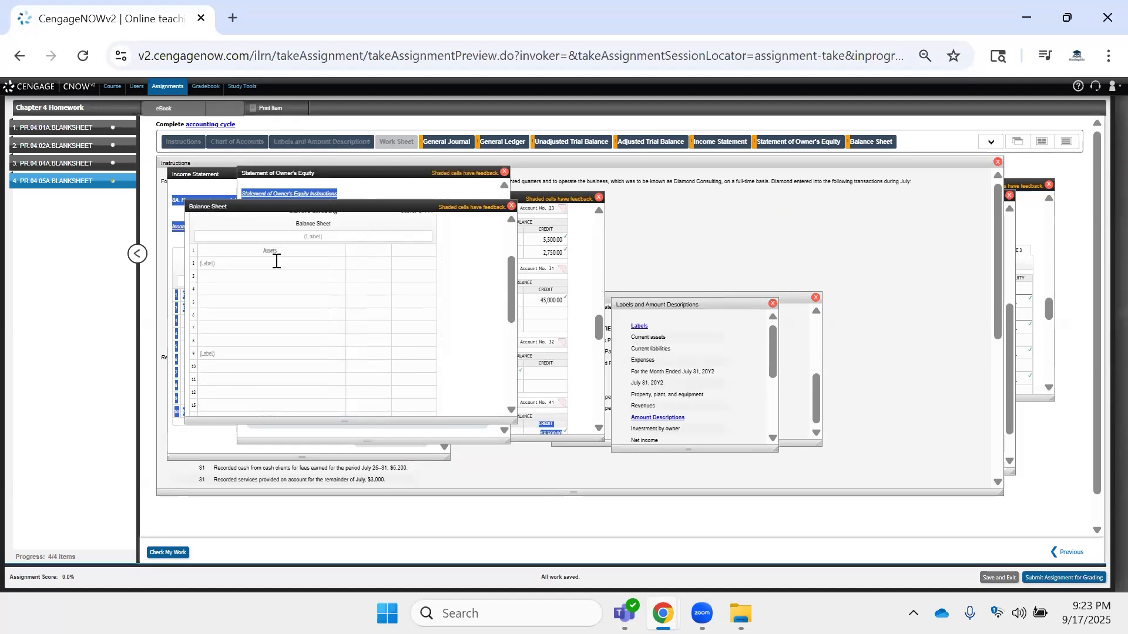
scroll(276, 261, up, 1)
scroll(397, 348, down, 1)
scroll(415, 358, up, 1)
drag(665, 383, 631, 382)
key(ctrl+c)
click(347, 319)
key(ctrl+v)
click(322, 351)
scroll(329, 332, down, 1)
scroll(296, 316, up, 1)
scroll(300, 349, down, 1)
click(298, 327)
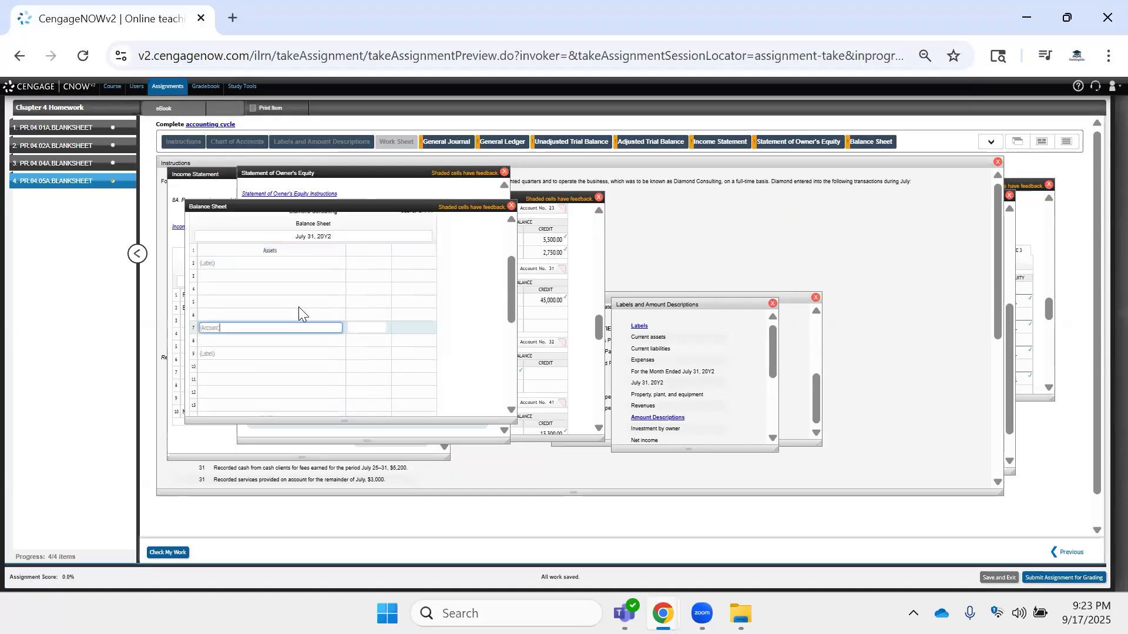
scroll(291, 334, down, 1)
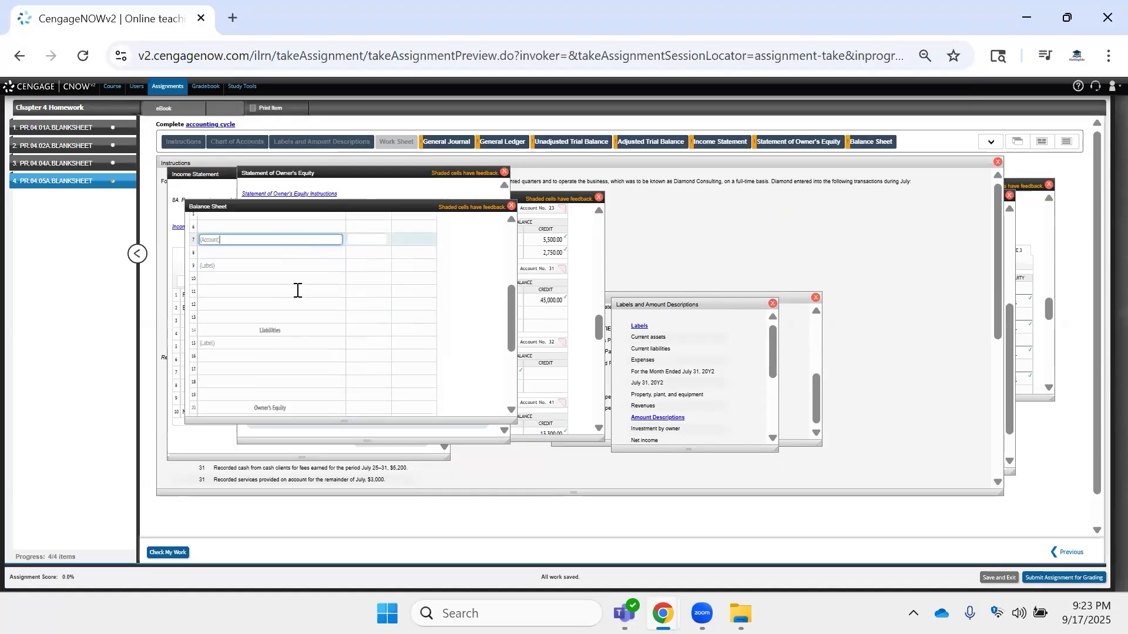
Examine which lines and amount columns in the Balance Sheet's Assets section accept entries.
click(297, 291)
click(309, 269)
click(459, 282)
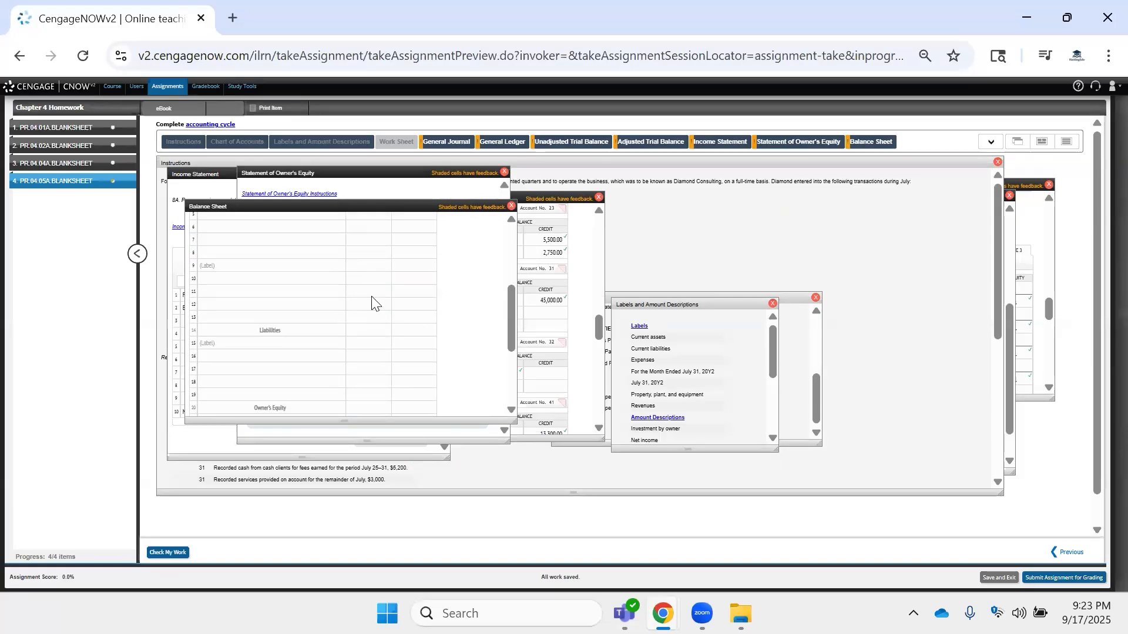
click(411, 291)
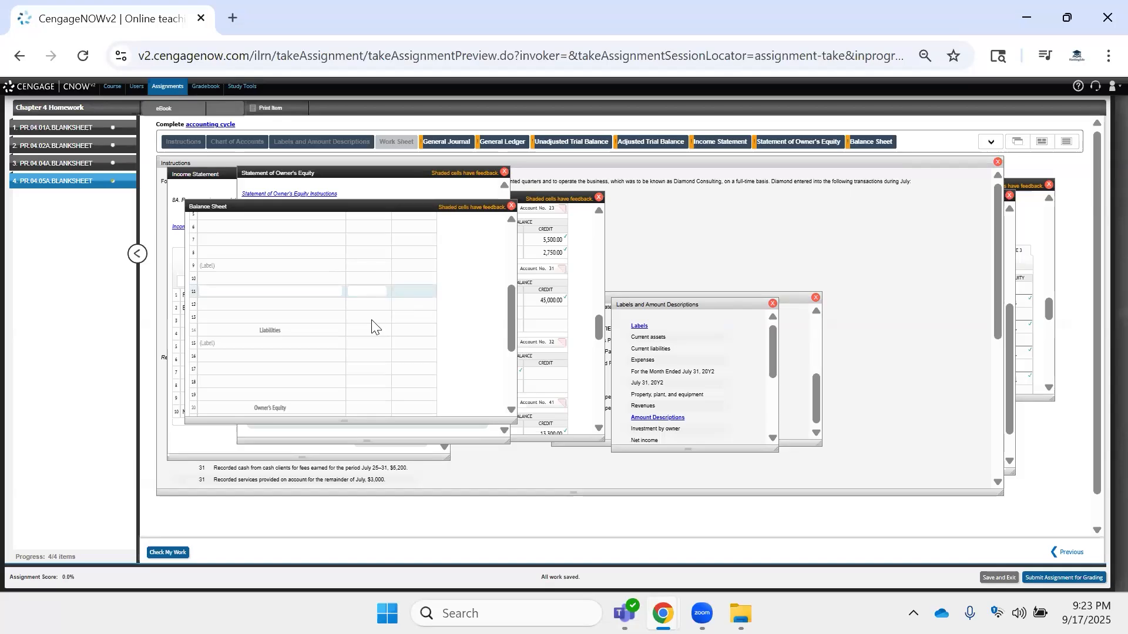
click(401, 266)
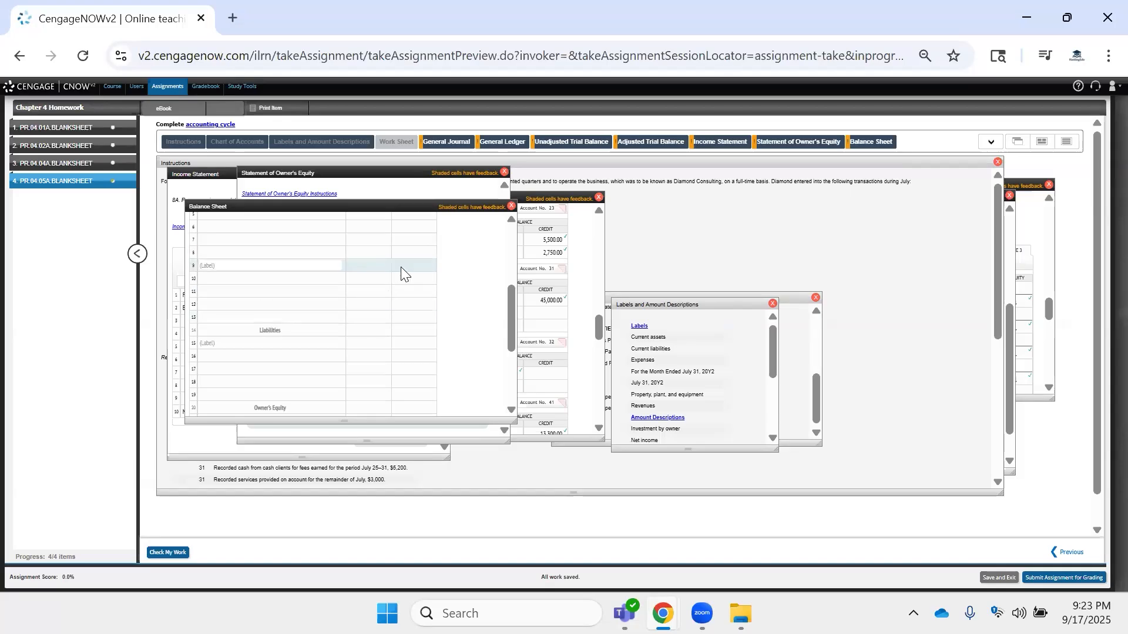
click(369, 278)
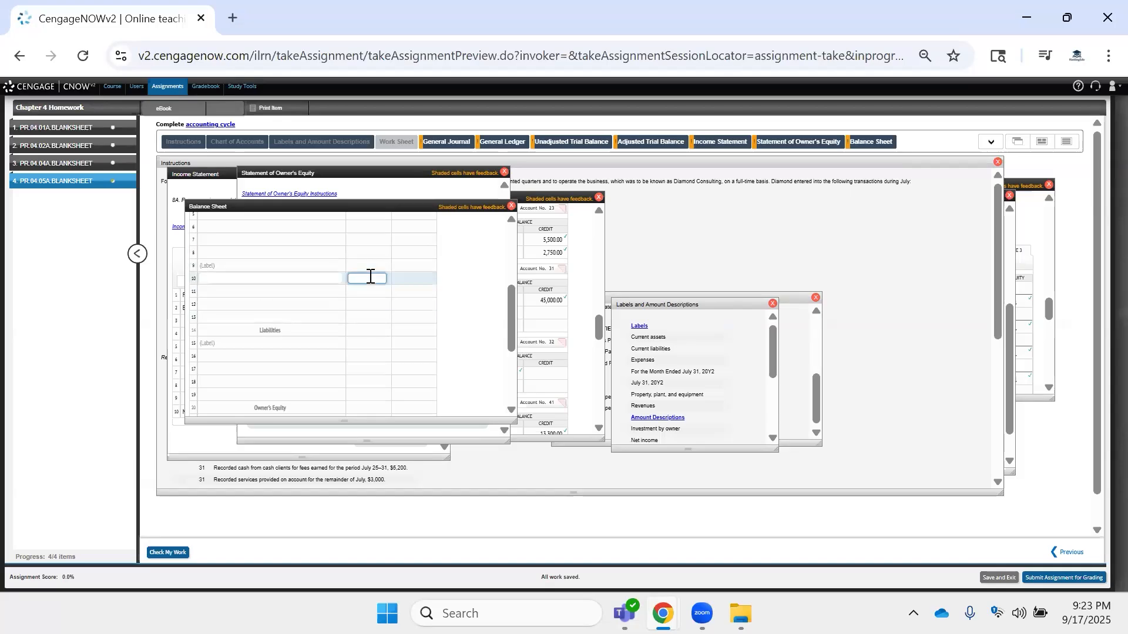
click(408, 265)
click(376, 240)
Copy "Current assets" from the labels list onto the first label line under Assets on the Balance Sheet.
scroll(389, 288, up, 3)
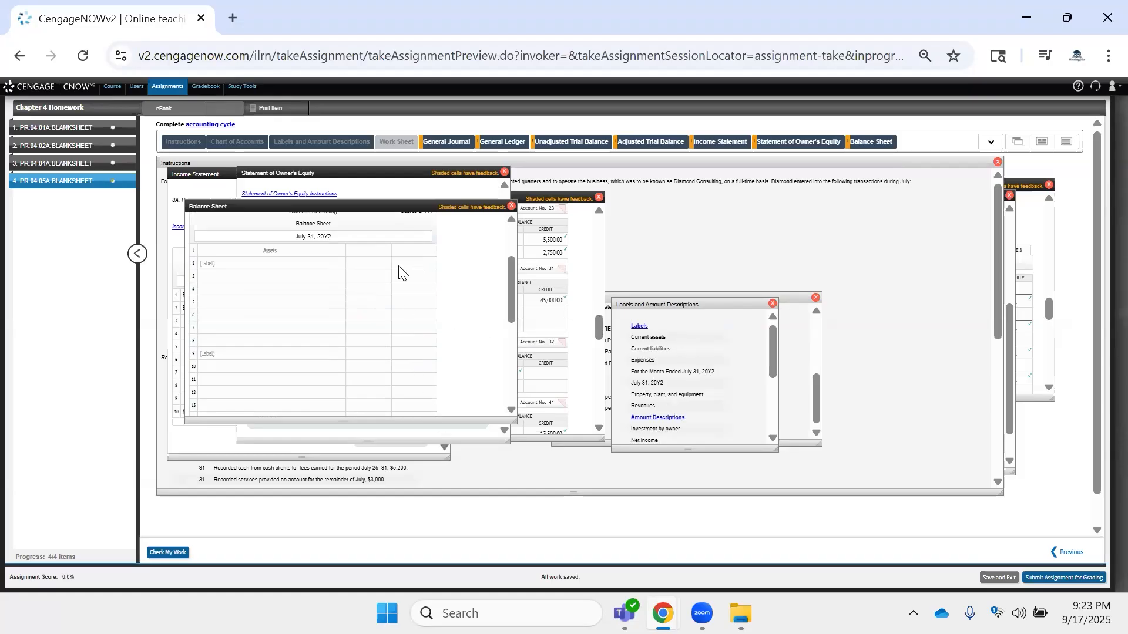
click(292, 263)
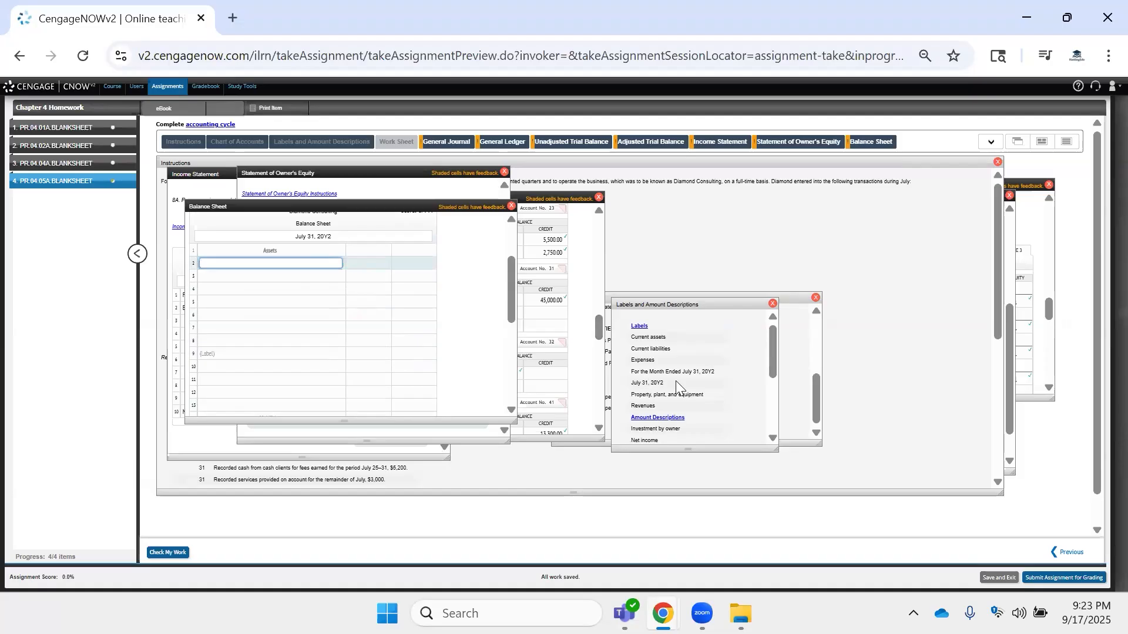
drag(670, 336, 612, 333)
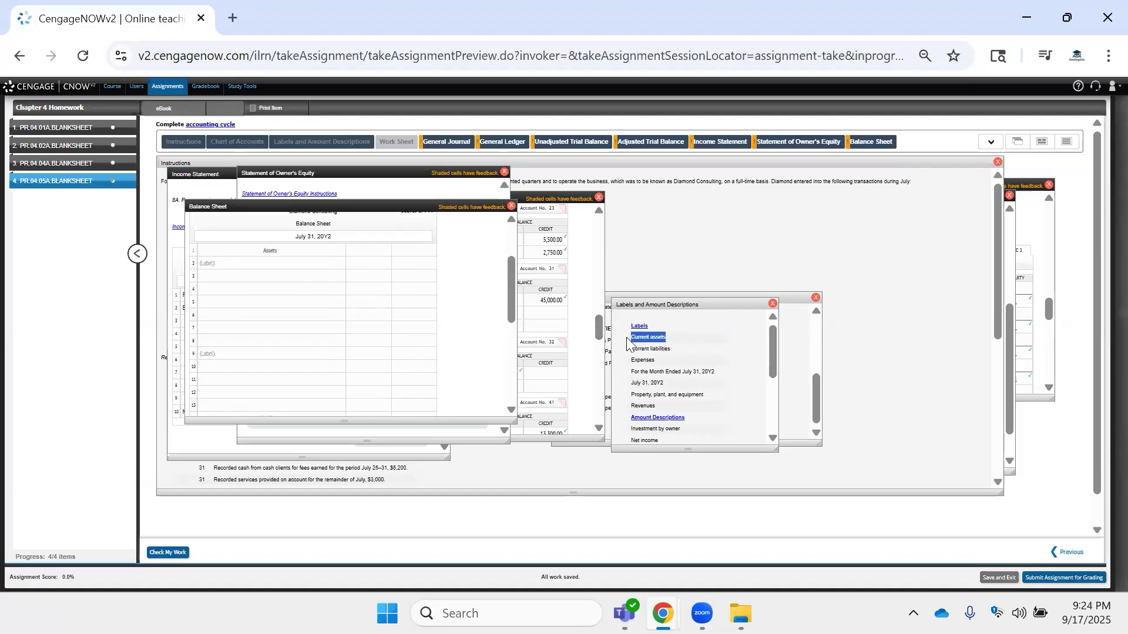
click(299, 264)
text(Current assets)
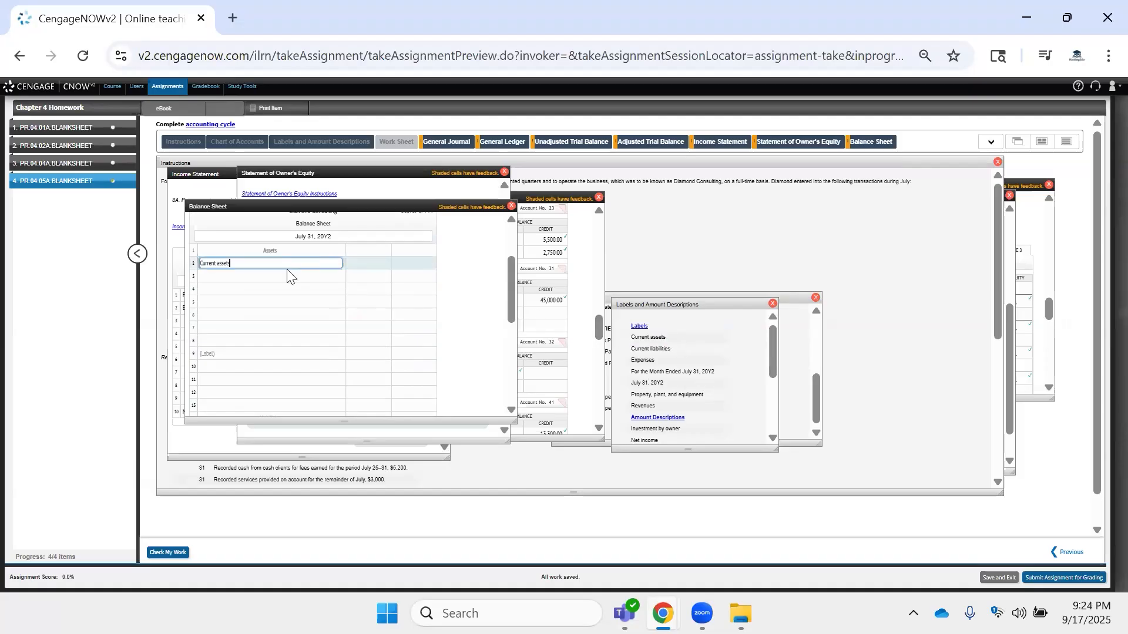
Enter Cash with an amount of 32,450 on the first line under Current assets.
click(303, 275)
click(304, 277)
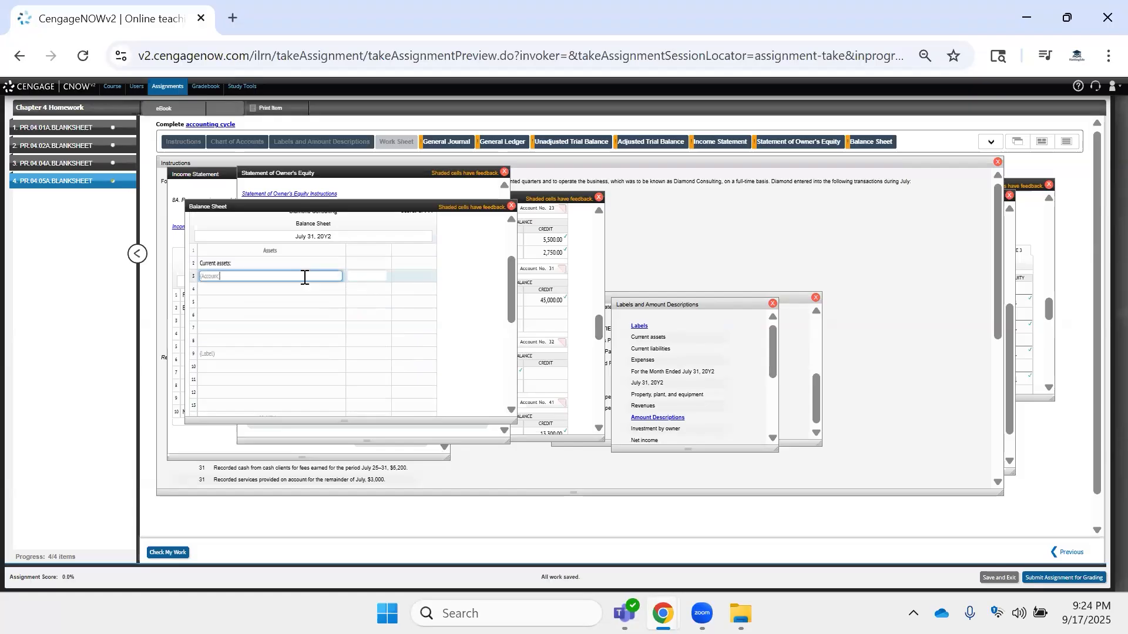
text(Cash)
key(Tab)
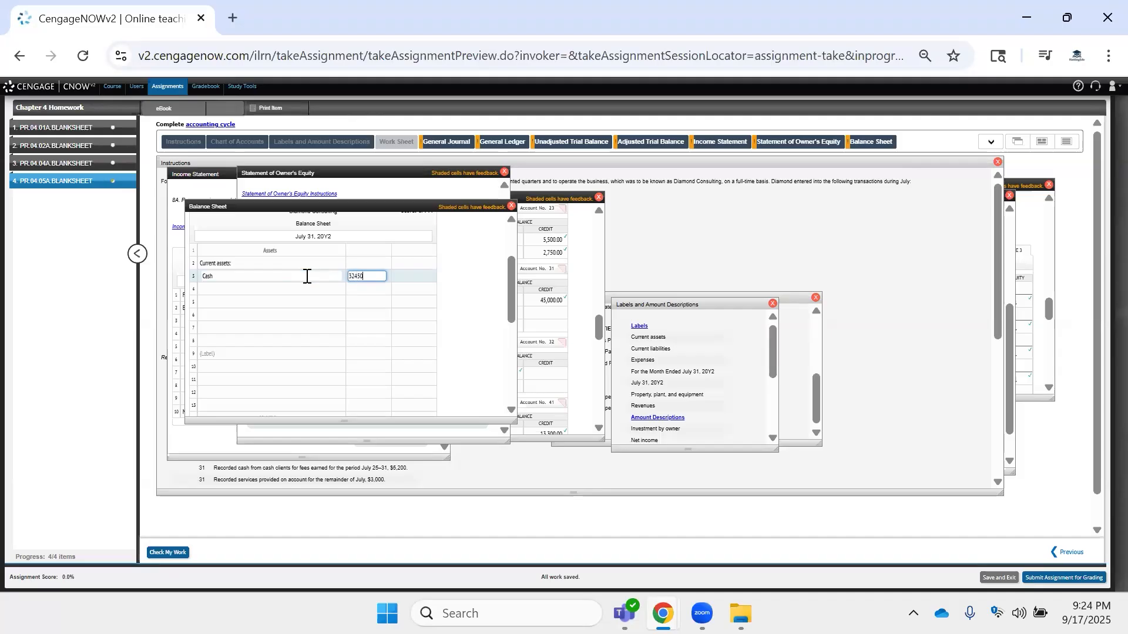
key(Return)
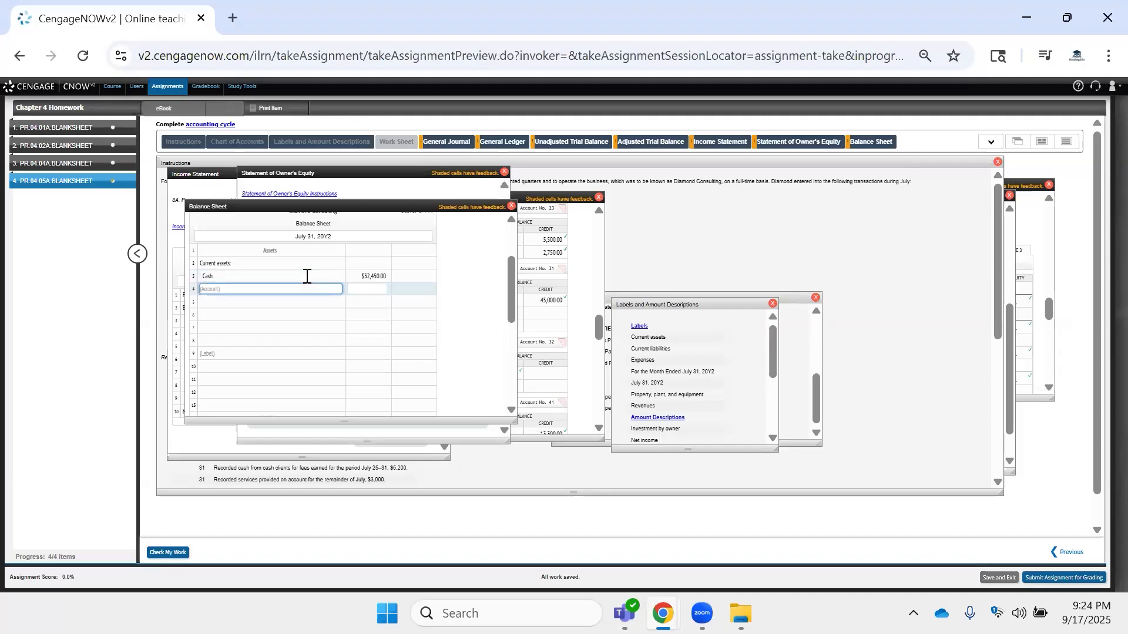
Enter Accounts Receivable as the account below Cash, and bring up the Adjusted Trial Balance beside the Balance Sheet.
text(Accounts Receivable)
key(Tab)
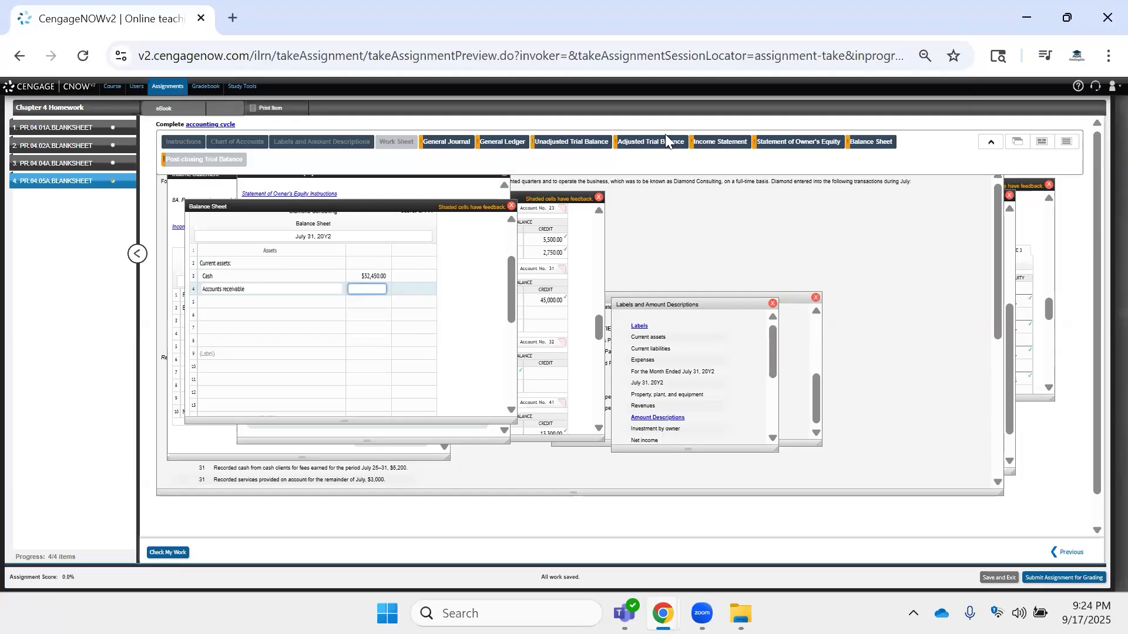
click(651, 142)
scroll(687, 235, up, 3)
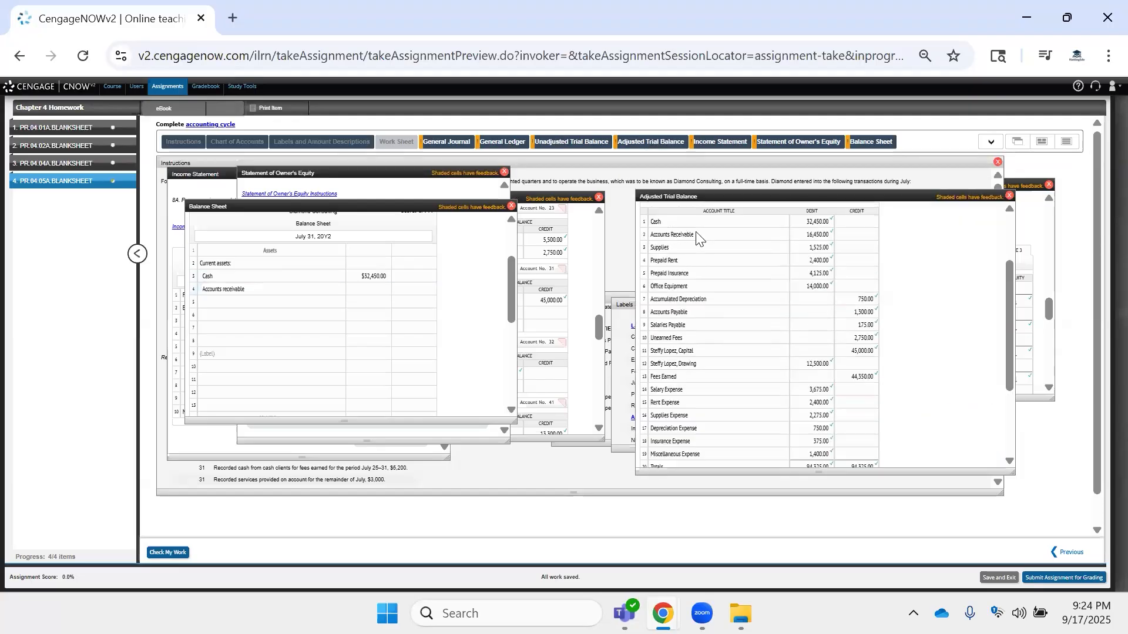
Copy the Accounts Receivable name again and its 16,450 balance from the Adjusted Trial Balance onto line 4 of the Balance Sheet.
click(687, 235)
click(290, 289)
text(2 Accounts Receivable)
double_click(206, 290)
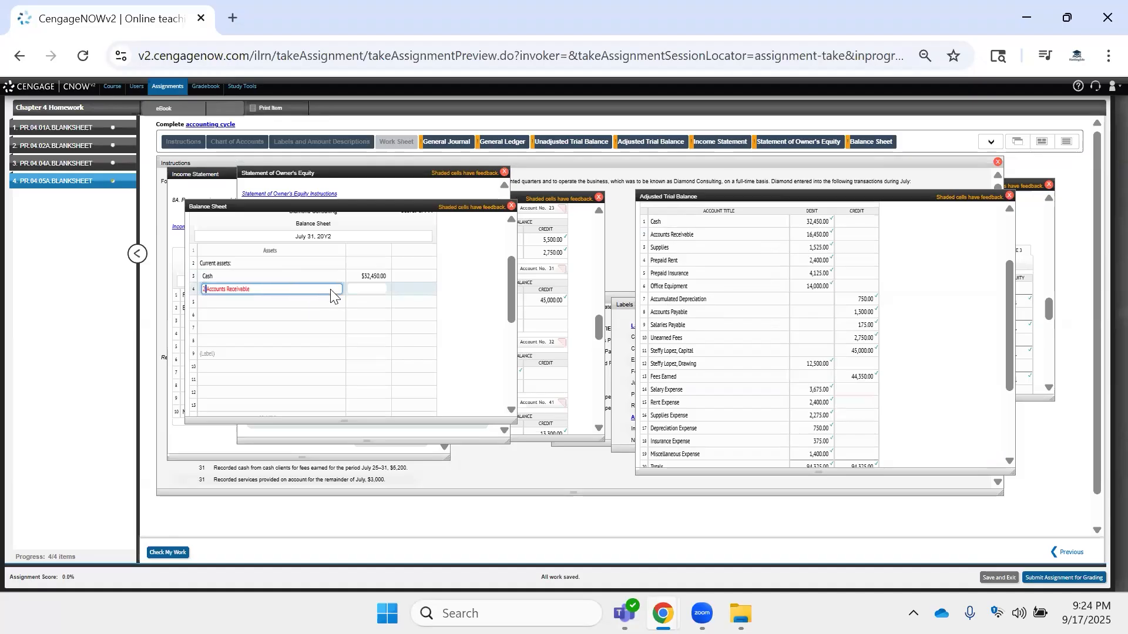
key(BackSpace)
click(812, 234)
double_click(813, 235)
key(ctrl+c)
click(378, 290)
key(ctrl+v)
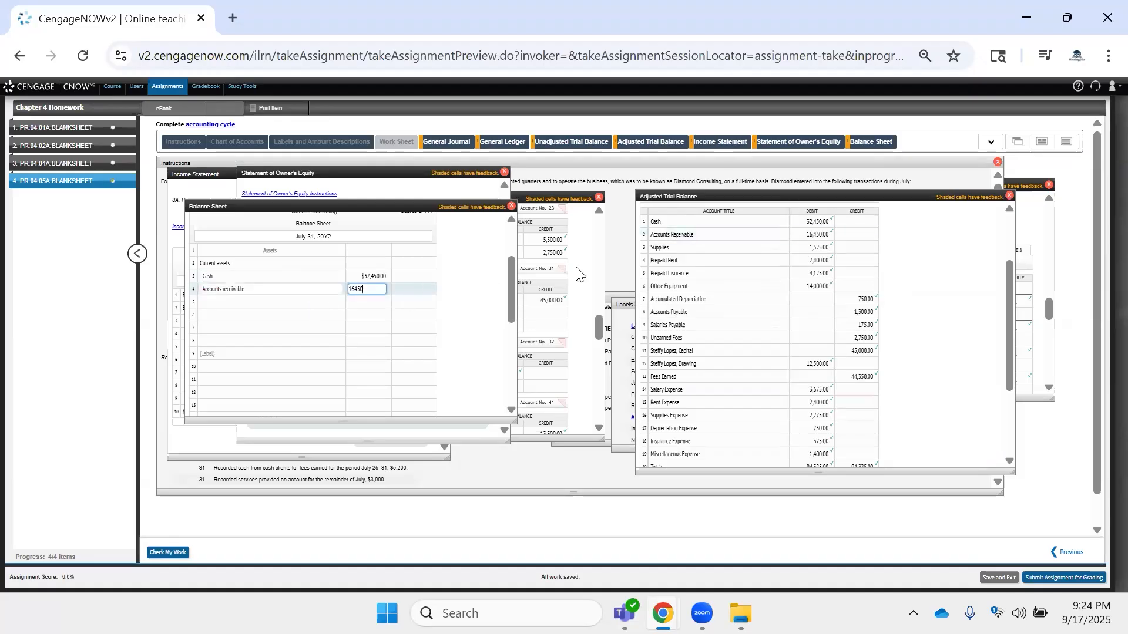
Copy the Supplies account name from the Adjusted Trial Balance onto line 5 of the Balance Sheet.
double_click(659, 247)
key(ctrl+c)
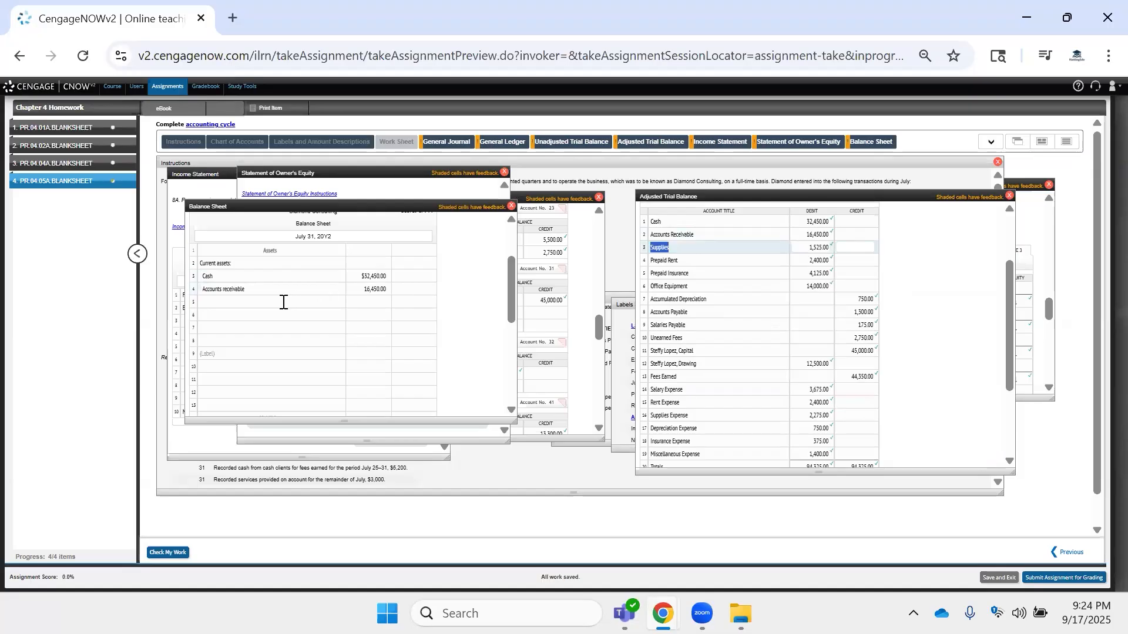
click(282, 302)
key(ctrl+v)
click(810, 260)
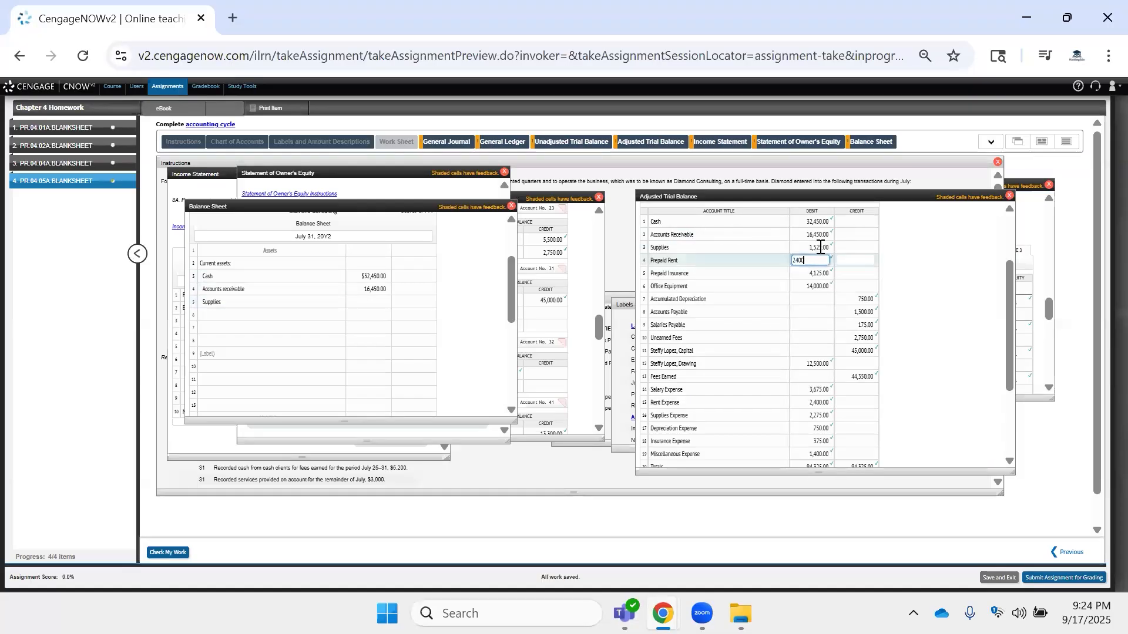
click(364, 302)
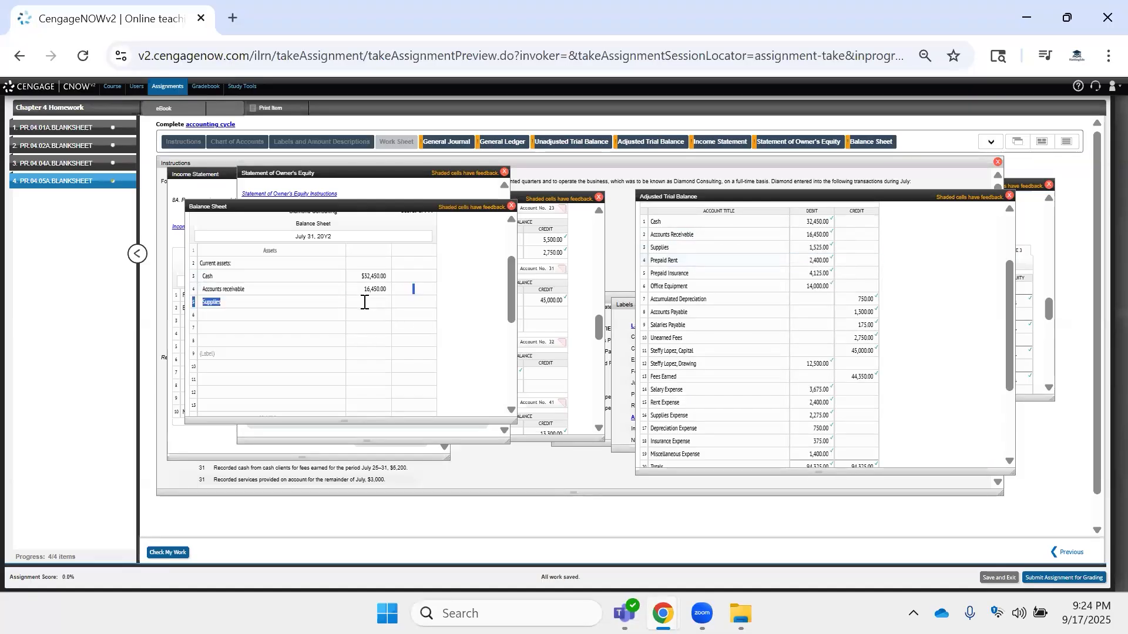
text(2400)
click(285, 314)
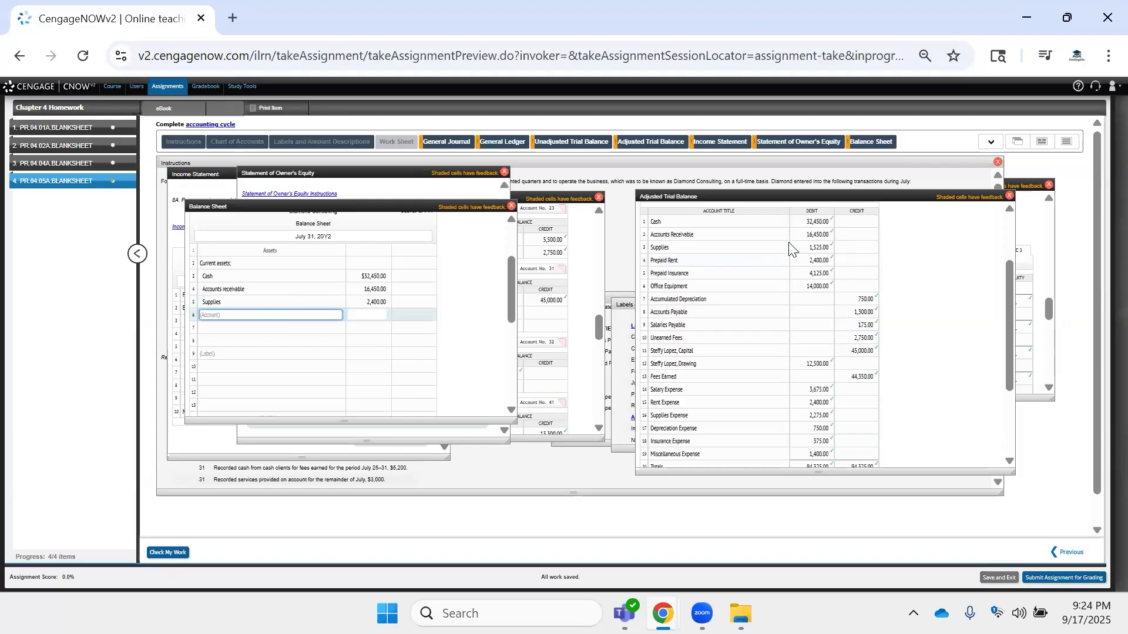
Set the Balance Sheet's Supplies amount to 1,525, copied from the Adjusted Trial Balance.
click(822, 245)
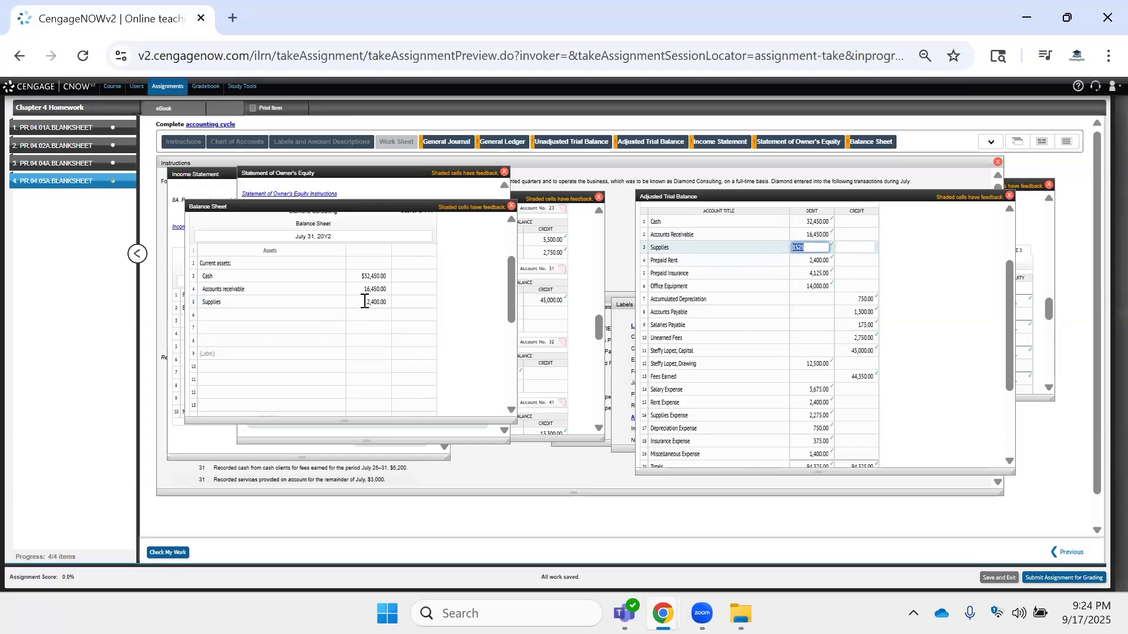
click(365, 301)
key(ctrl+v)
Enter Prepaid Rent with its 2,400 balance on line 6 of the Balance Sheet, and check the work so far.
click(379, 313)
click(823, 259)
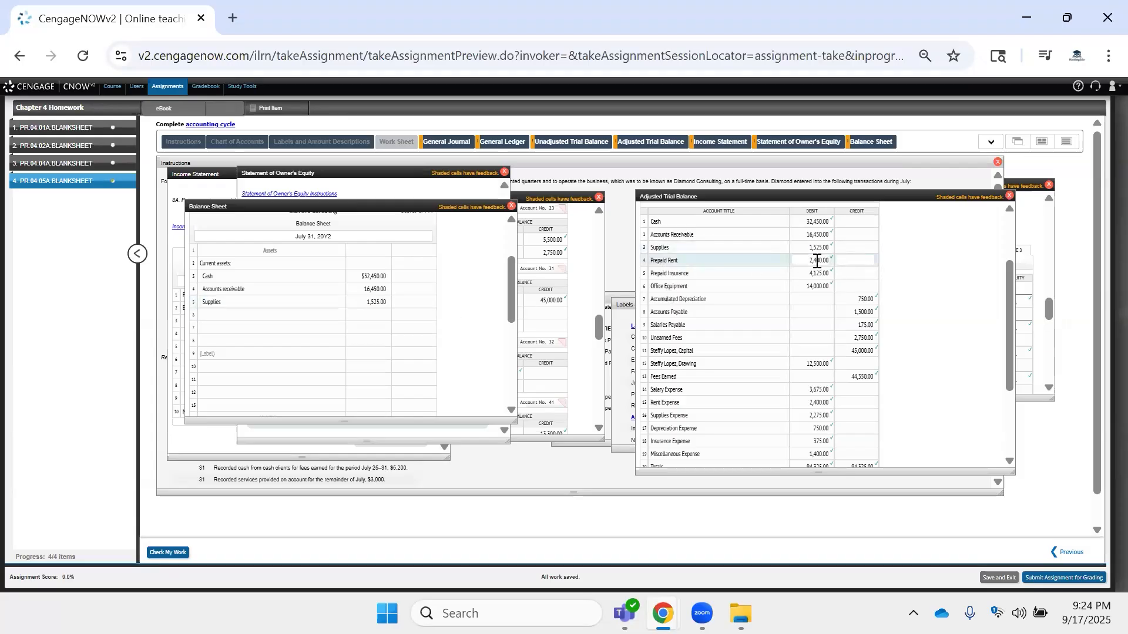
click(370, 314)
key(ctrl+v)
click(281, 316)
text(Prepaid Rent)
key(Tab)
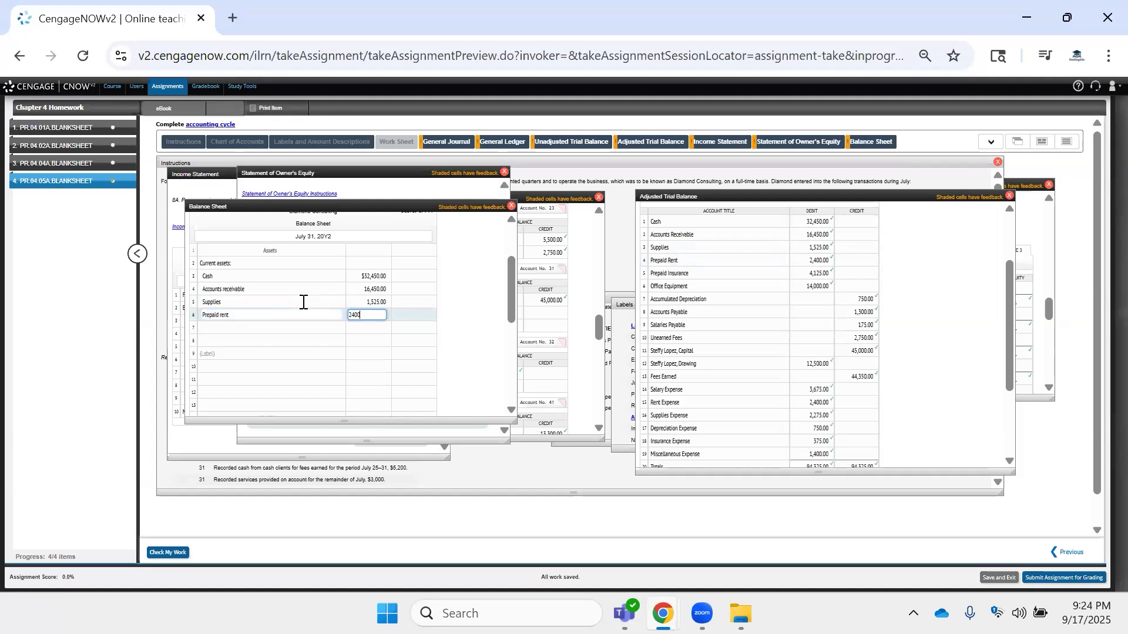
click(244, 331)
click(171, 547)
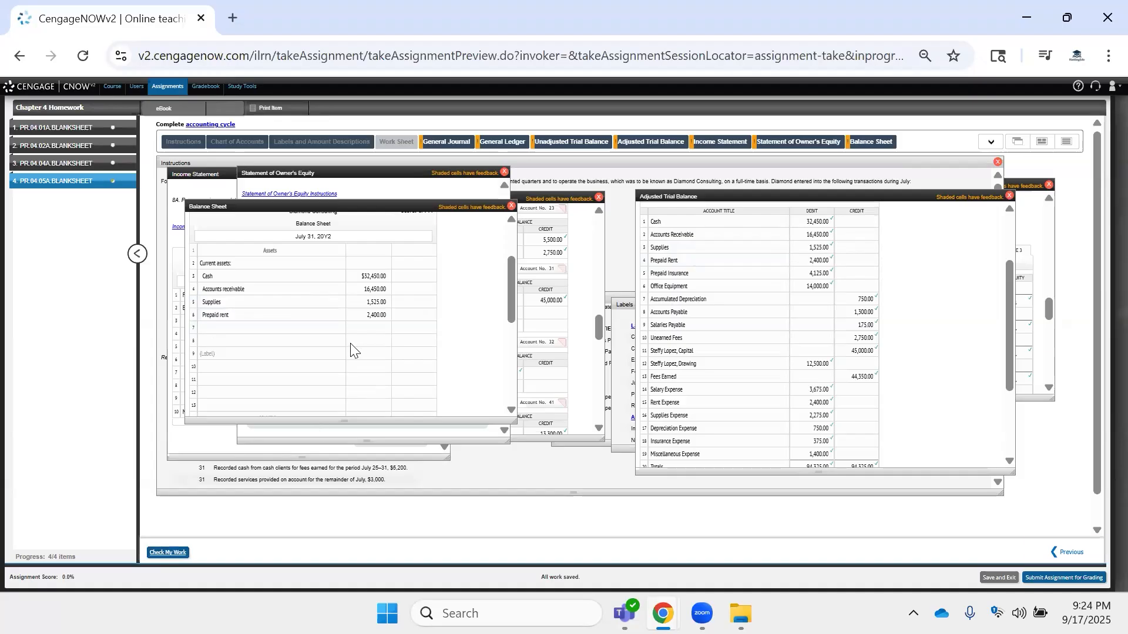
Enter Prepaid Insurance with an amount of 4,125 on line 7 of the Balance Sheet.
click(280, 327)
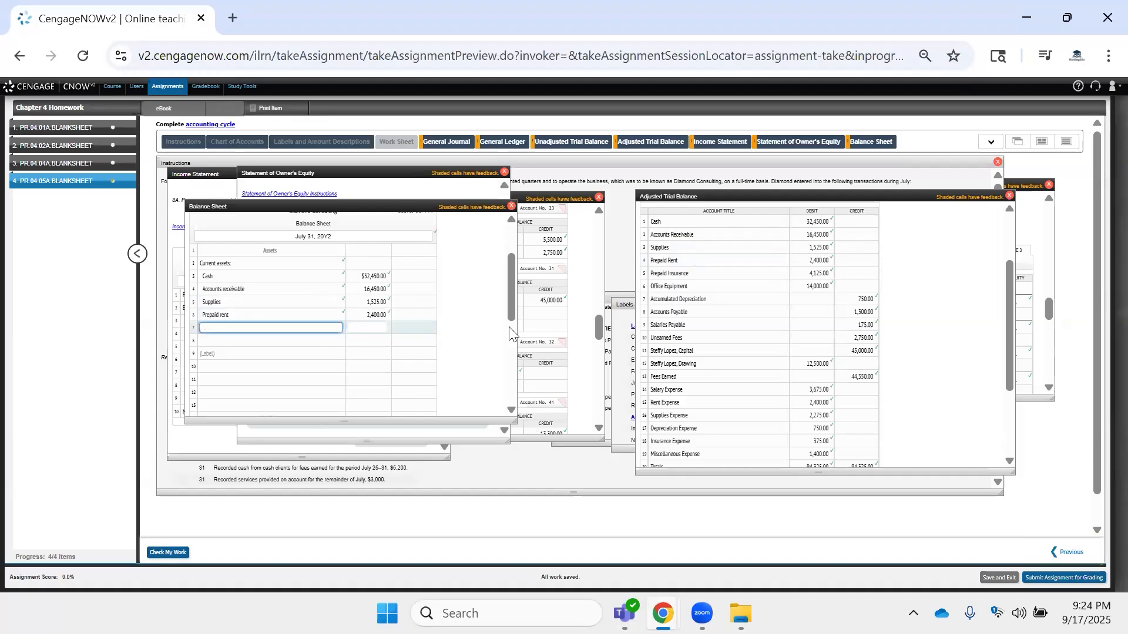
text(Prepaid Insurancec)
key(Tab)
click(299, 316)
click(295, 325)
key(BackSpace)
key(Tab)
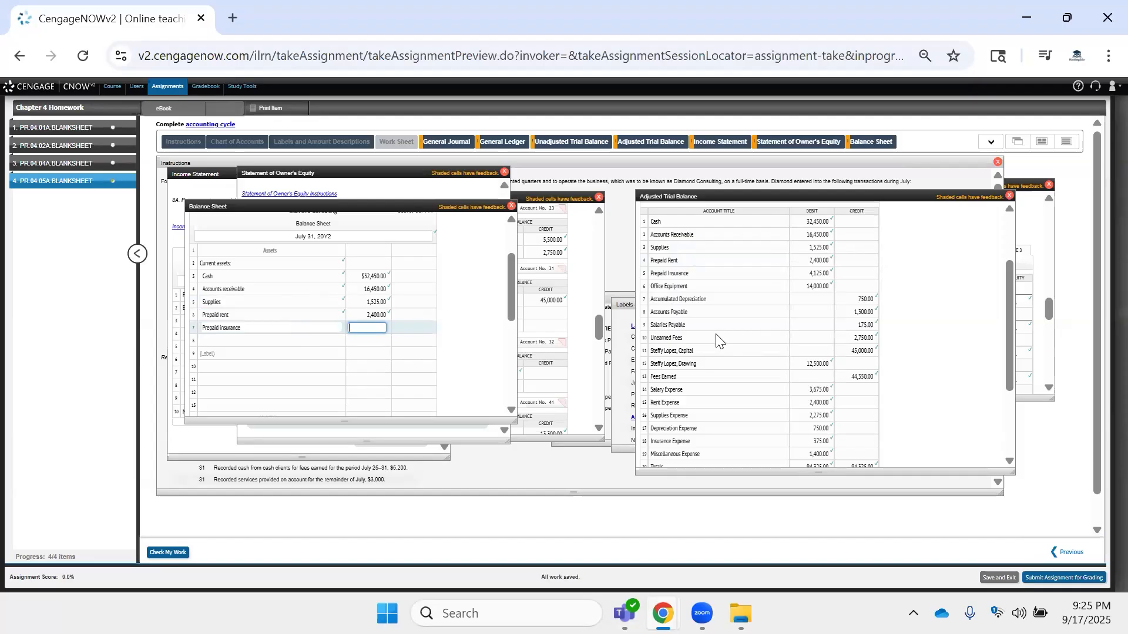
text(4,125)
key(Tab)
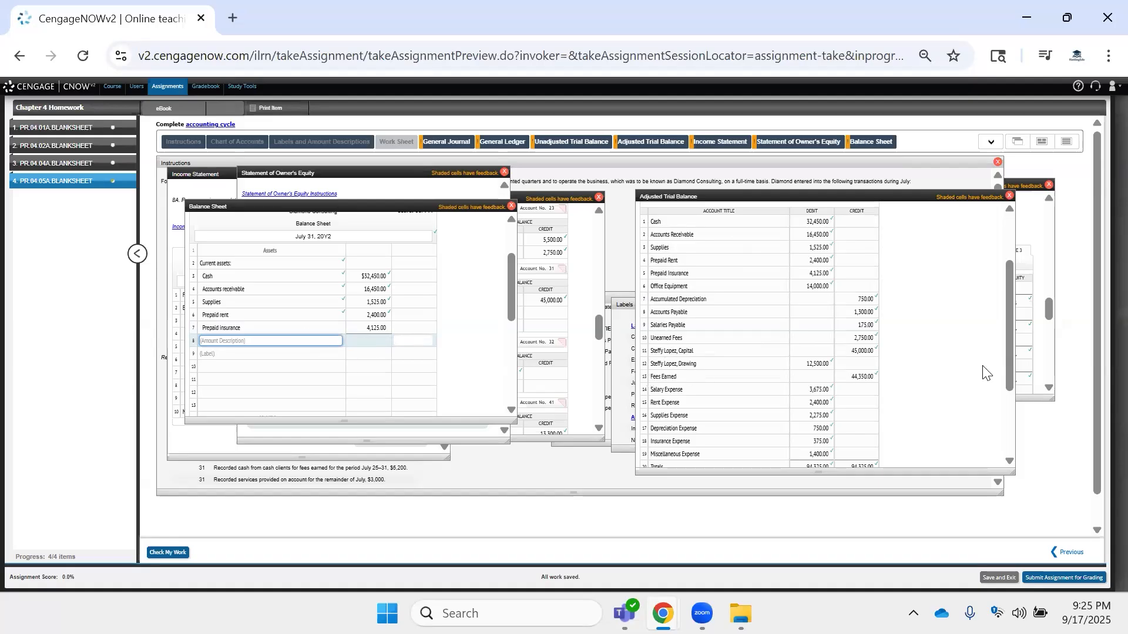
Copy "Total current assets" from the amount descriptions onto line 8 and enter its total of 56,950.
click(630, 387)
scroll(662, 432, down, 3)
triple_click(660, 383)
click(304, 339)
key(ctrl+v)
click(405, 339)
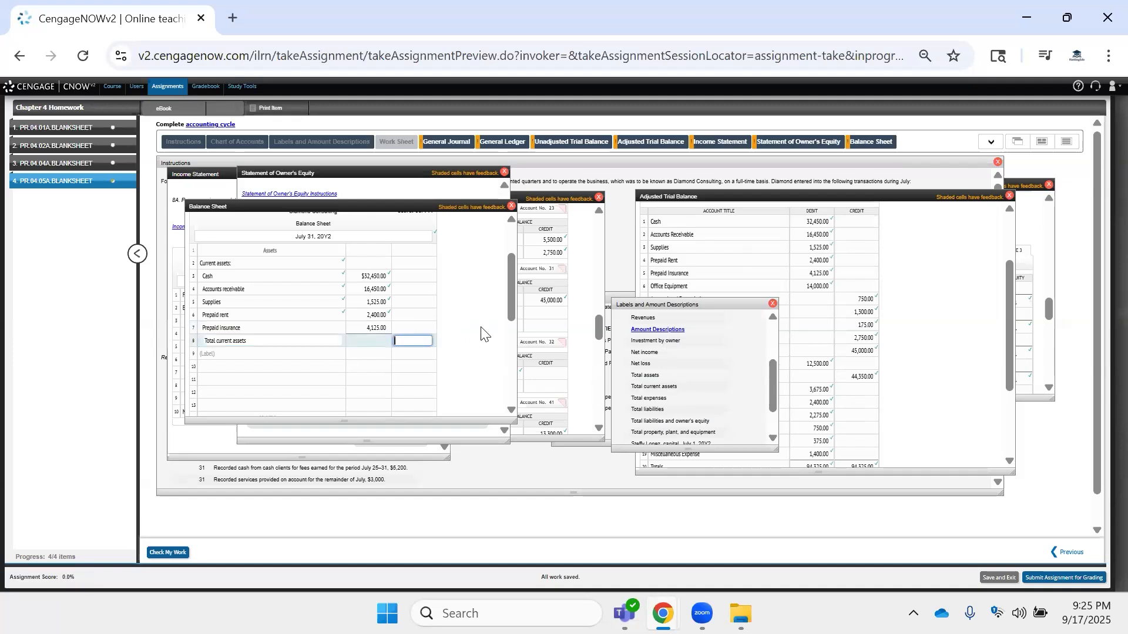
text(5)
text(6,)
text(950)
key(Tab)
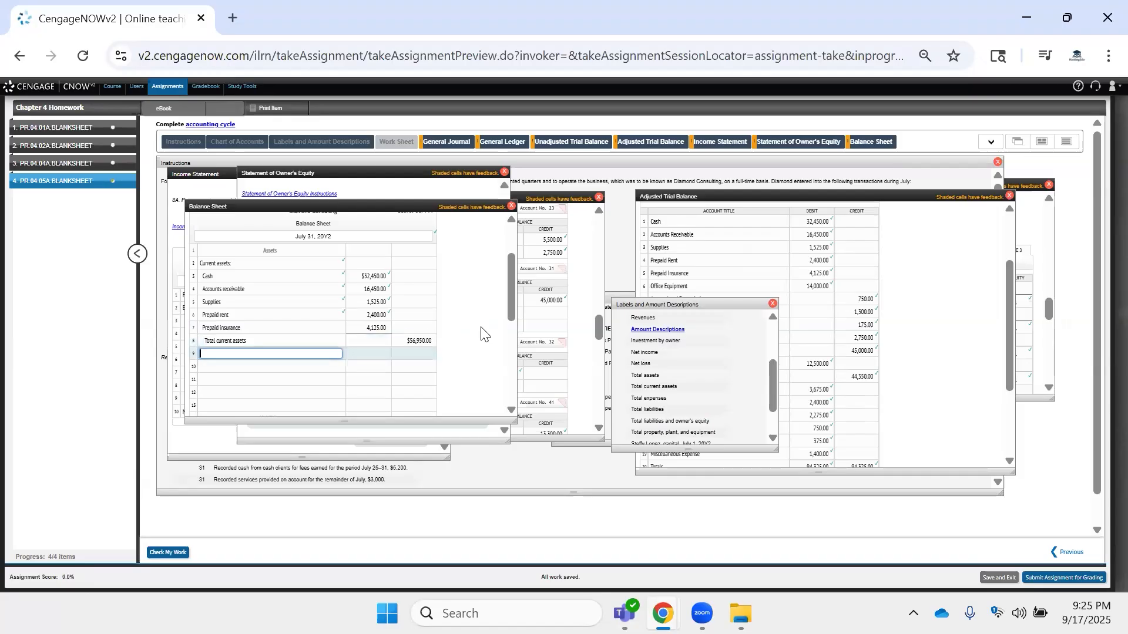
Copy the "Property, plant, and equipment" label from the labels list onto line 9 of the Balance Sheet.
click(688, 386)
scroll(681, 387, down, 2)
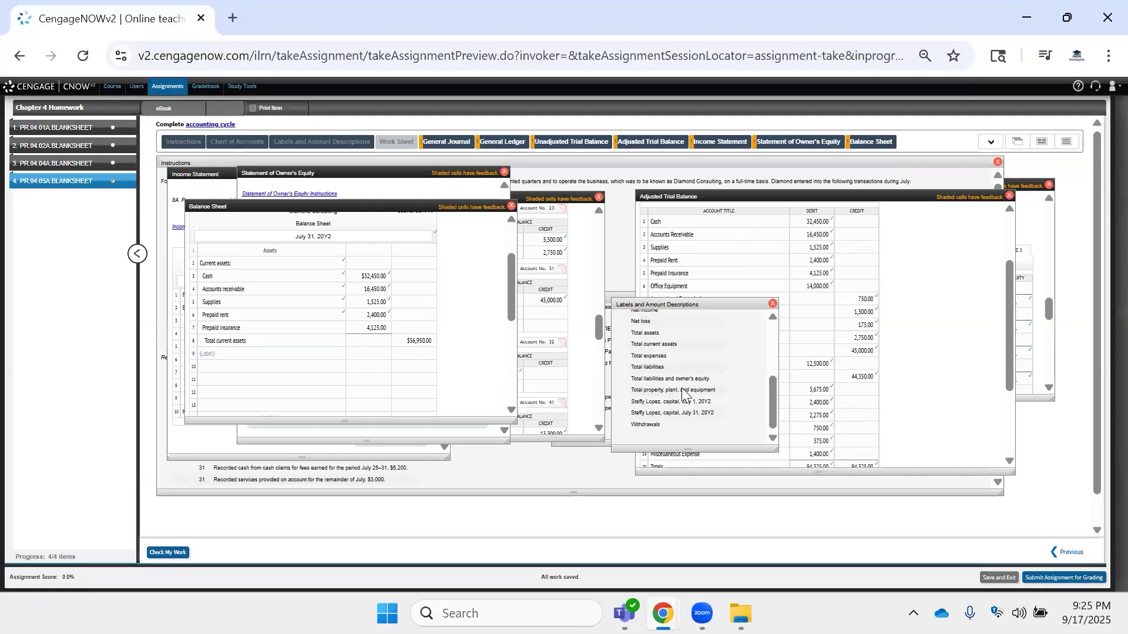
scroll(682, 388, up, 3)
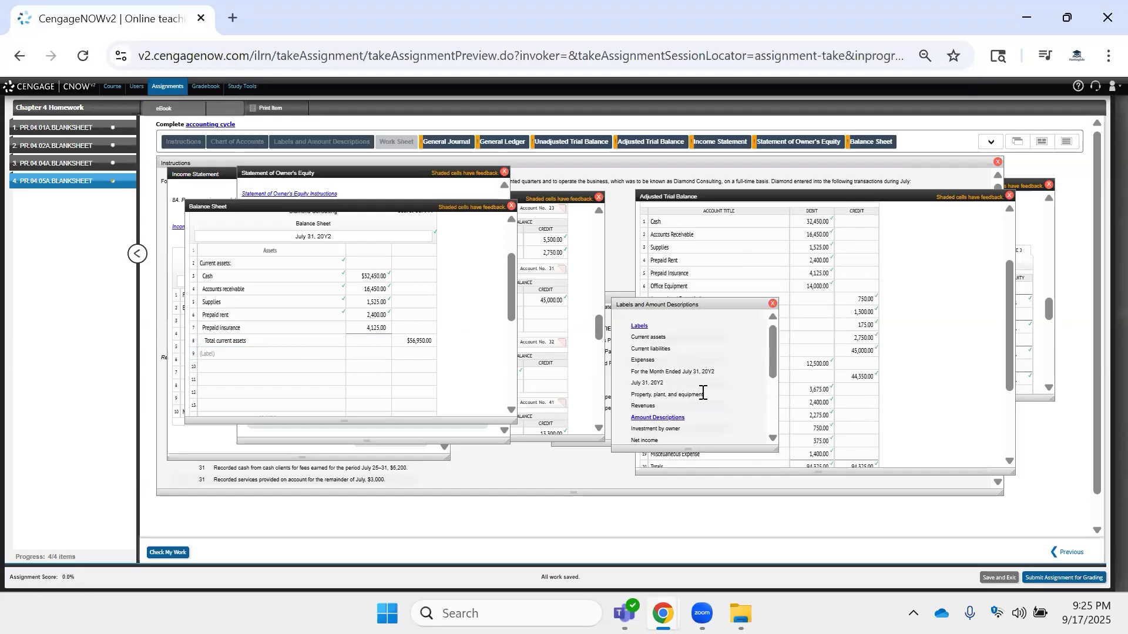
mouse_move(630, 395)
mouse_down()
mouse_move(700, 395)
mouse_move(629, 396)
mouse_up()
click(708, 300)
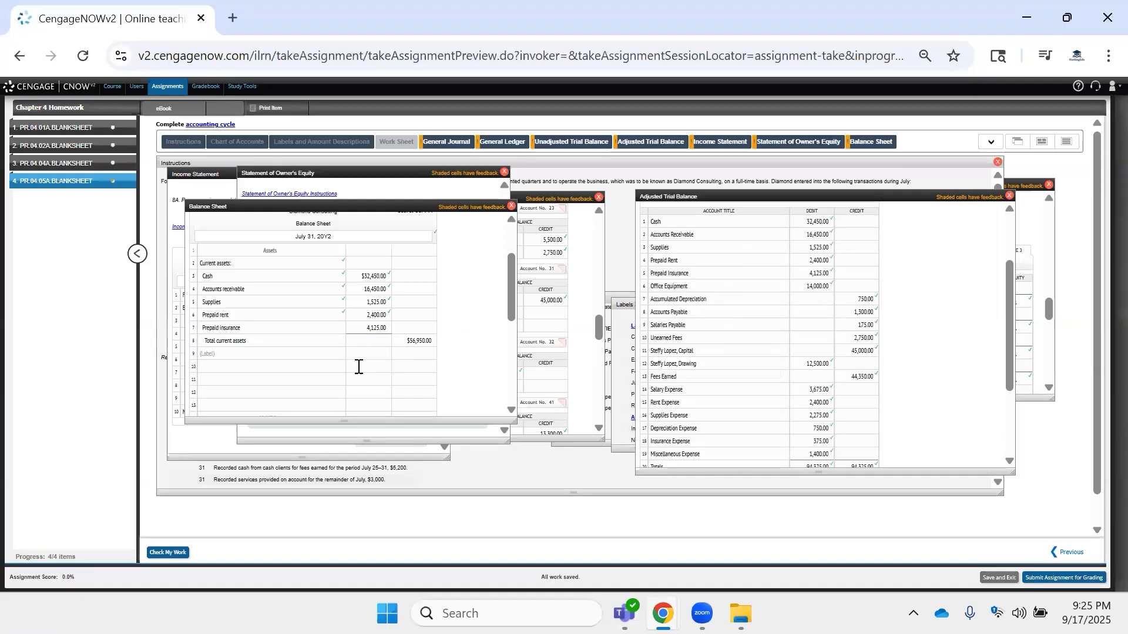
click(258, 352)
key(ctrl+v)
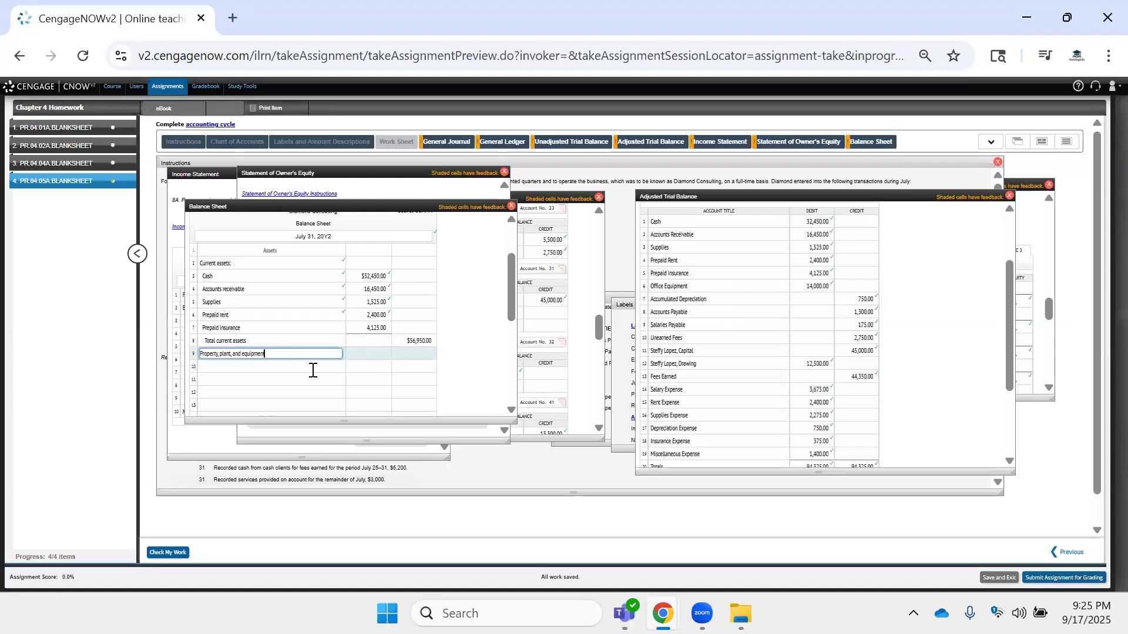
Enter Office Equipment with an amount of 14,000 under Property, plant, and equipment.
click(313, 368)
scroll(320, 362, down, 2)
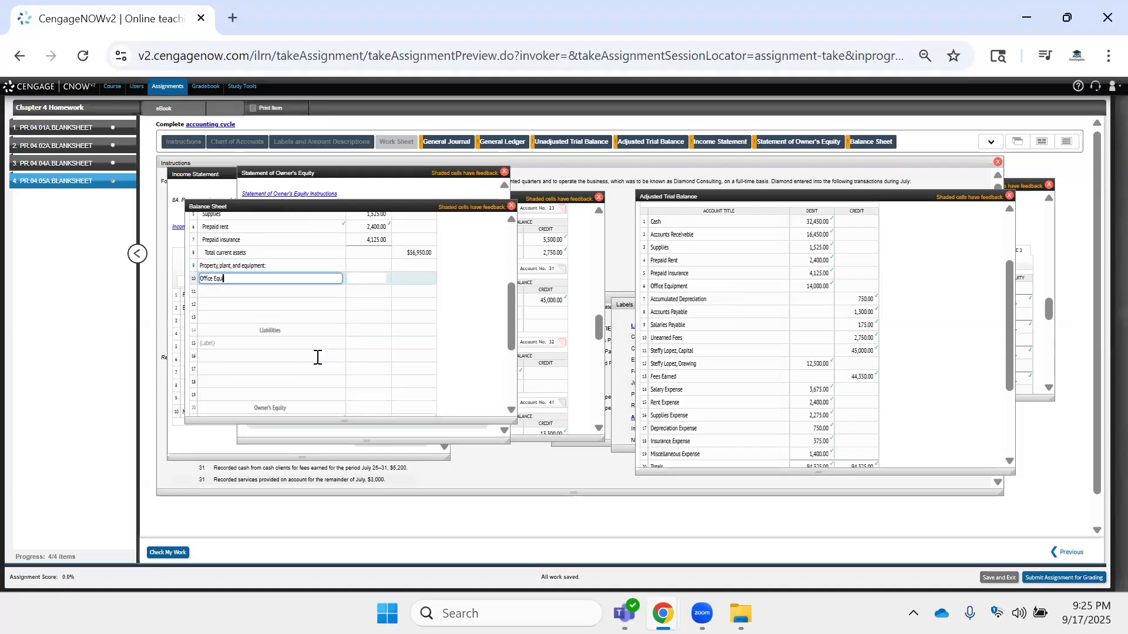
key(Tab)
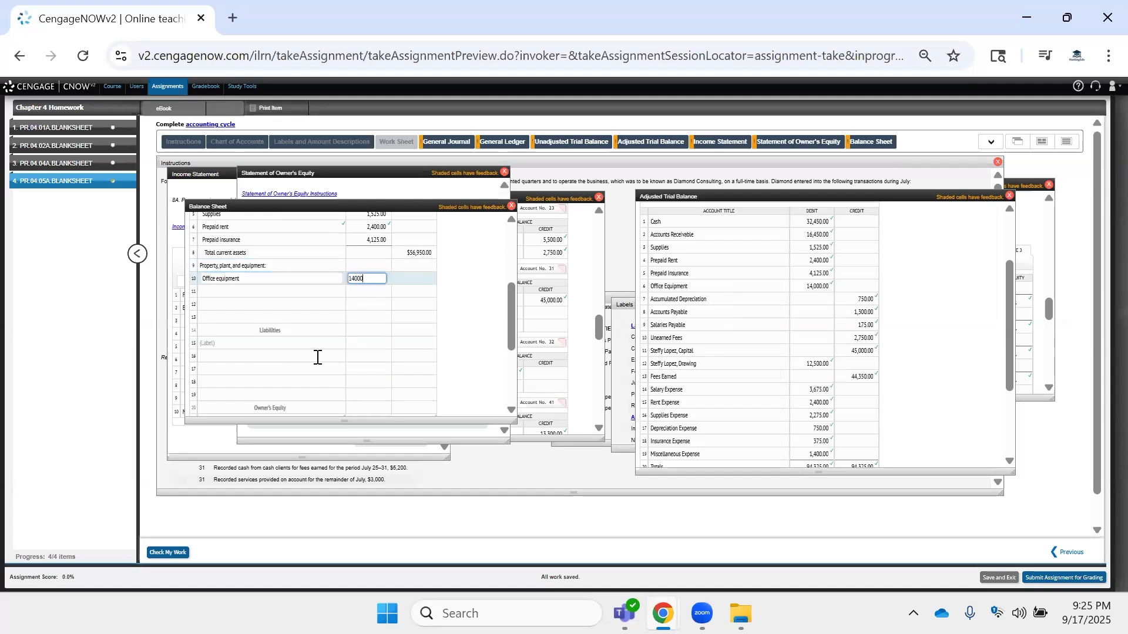
key(Return)
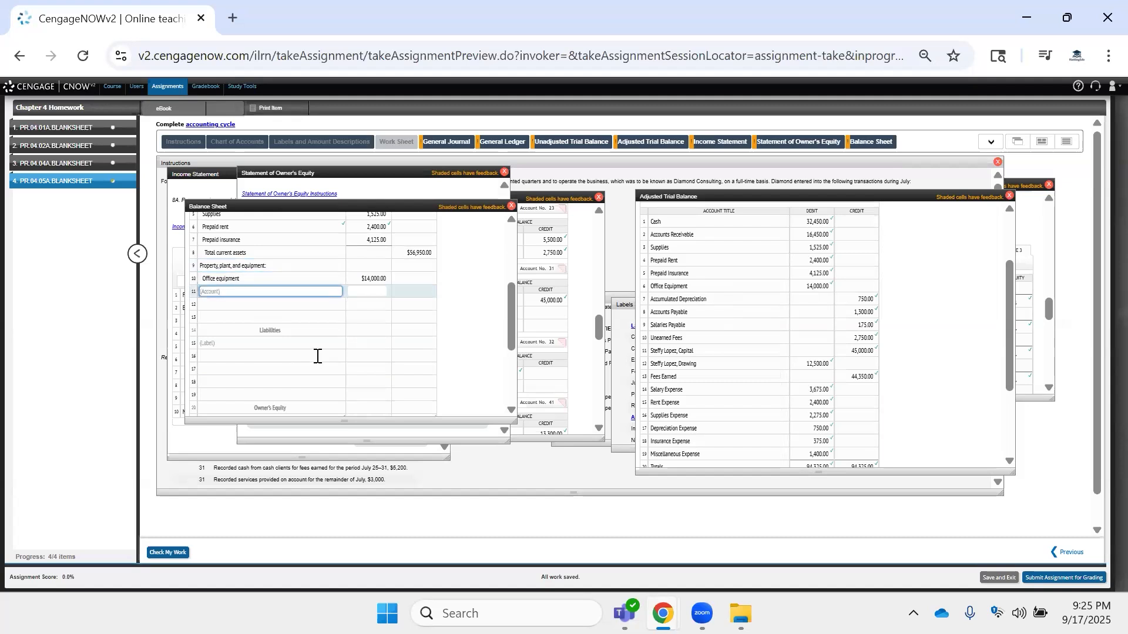
Enter Accumulated Depreciation as the account on line 11 of the Balance Sheet, under Office equipment.
click(620, 389)
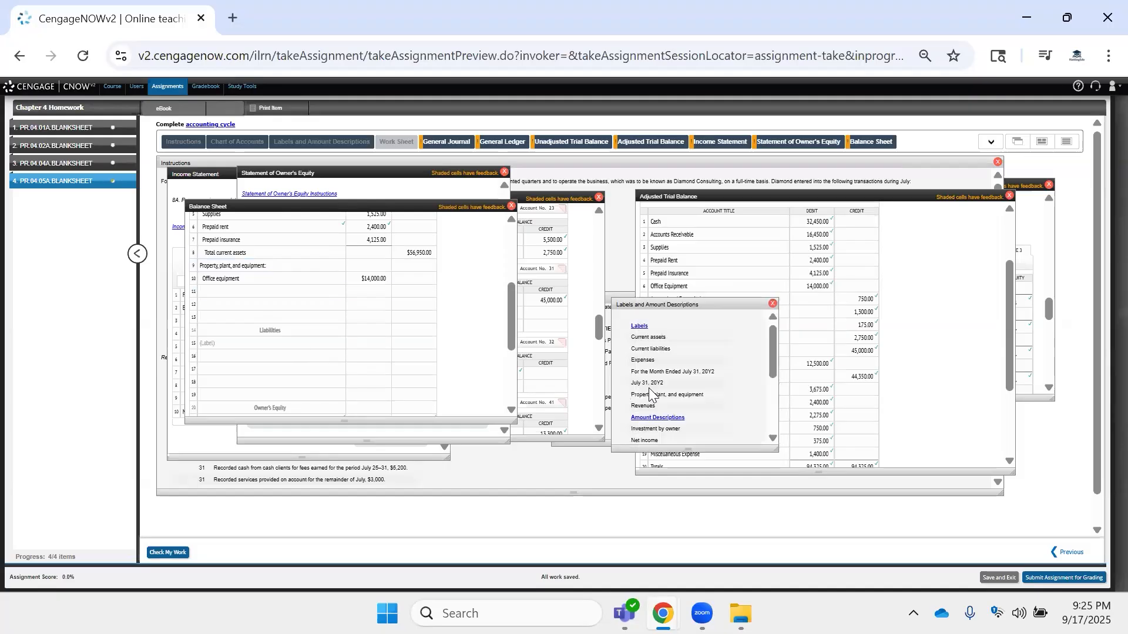
scroll(649, 392, down, 2)
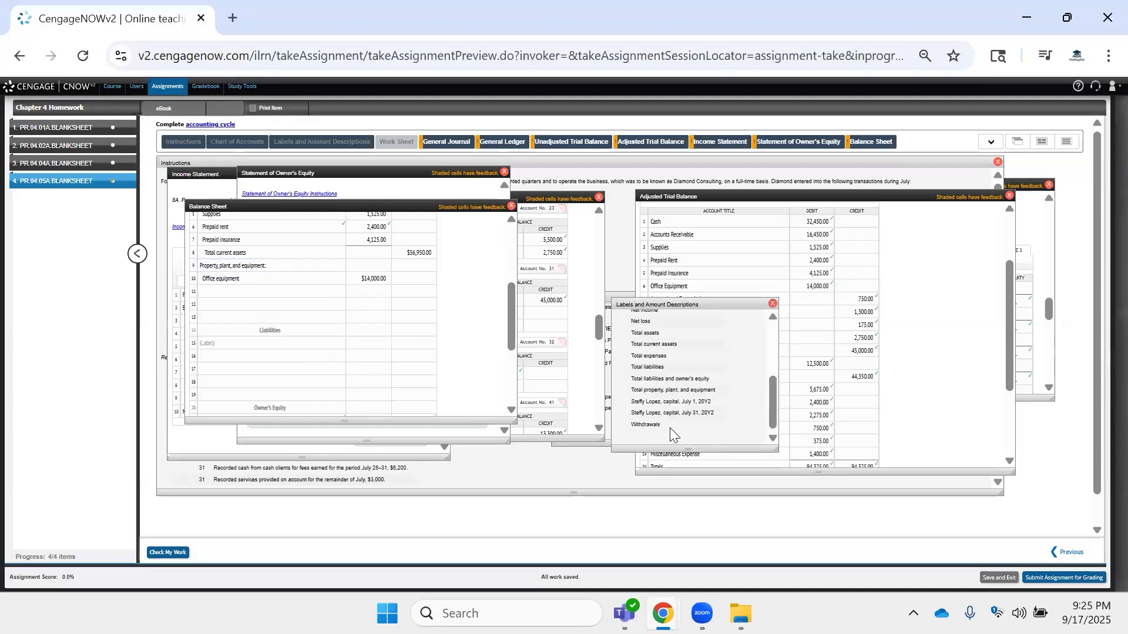
scroll(670, 428, up, 3)
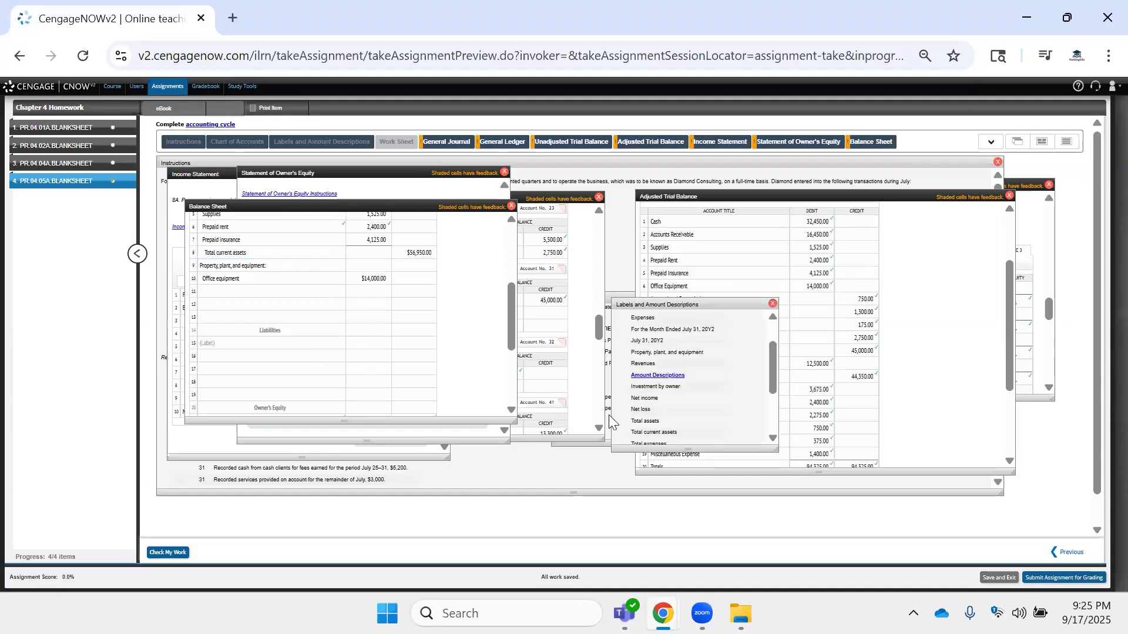
click(262, 292)
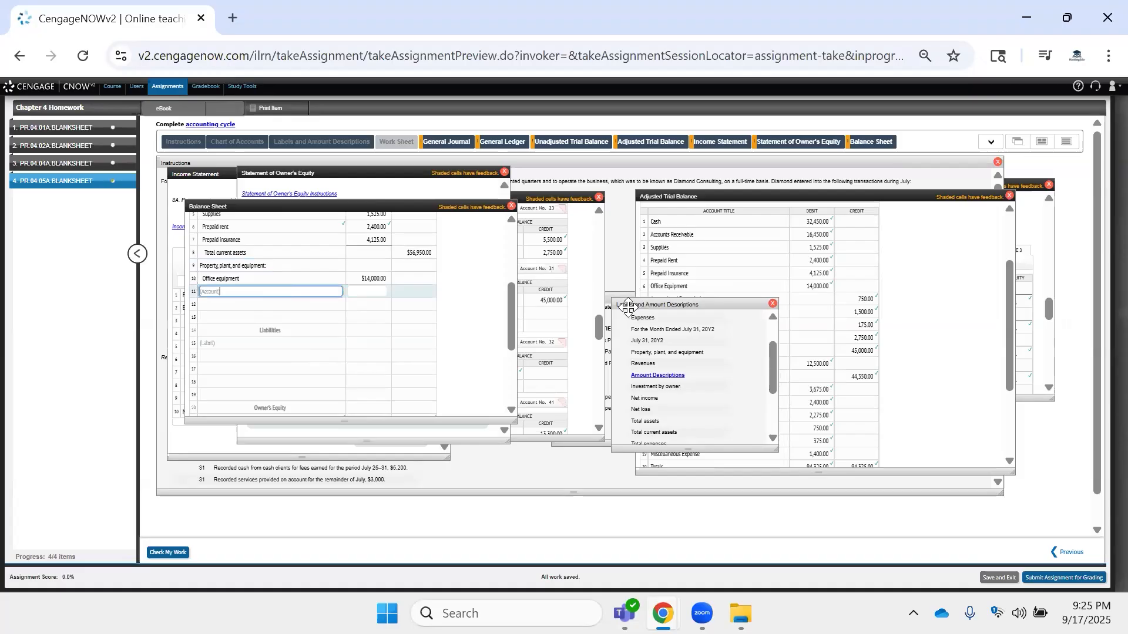
scroll(674, 385, down, 3)
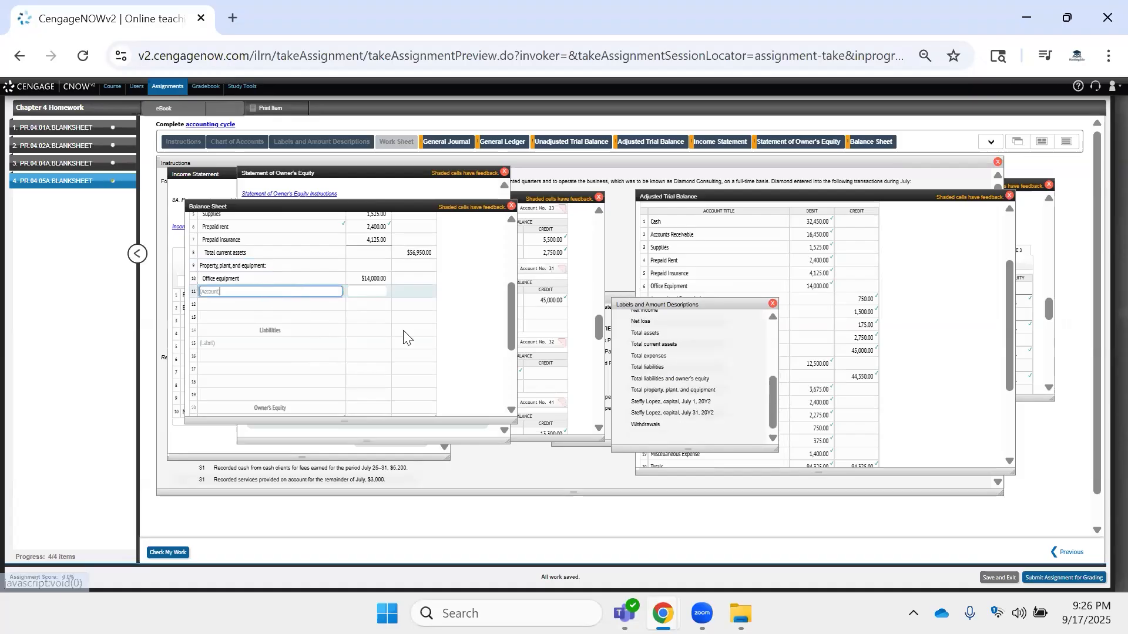
scroll(654, 391, up, 2)
scroll(654, 392, up, 2)
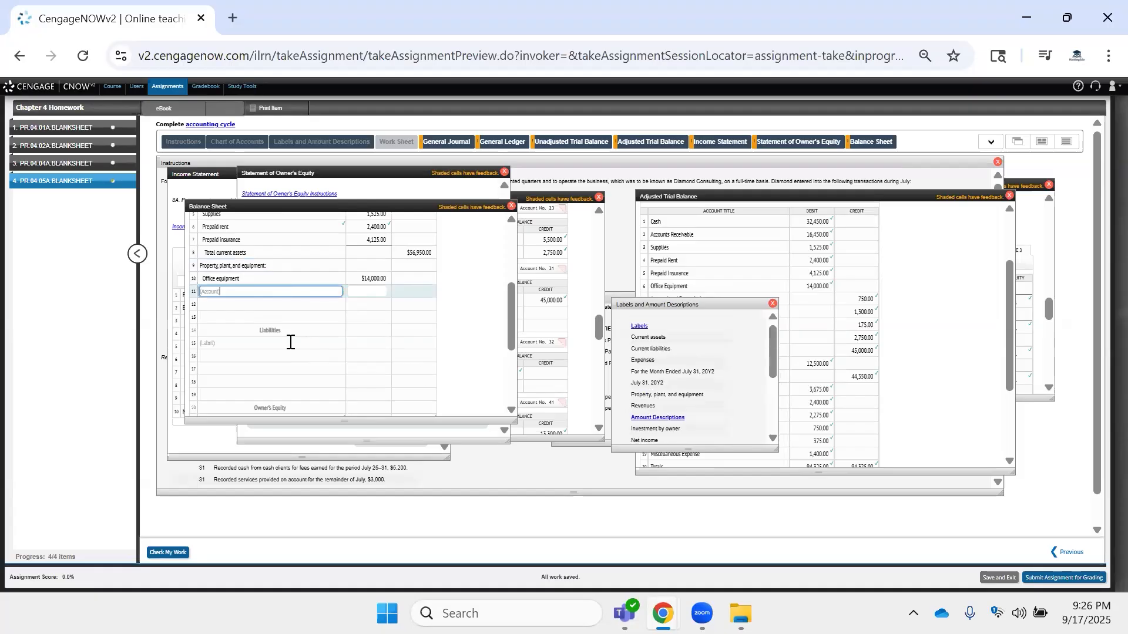
click(267, 291)
text(Accumulated Depreciation)
key(Tab)
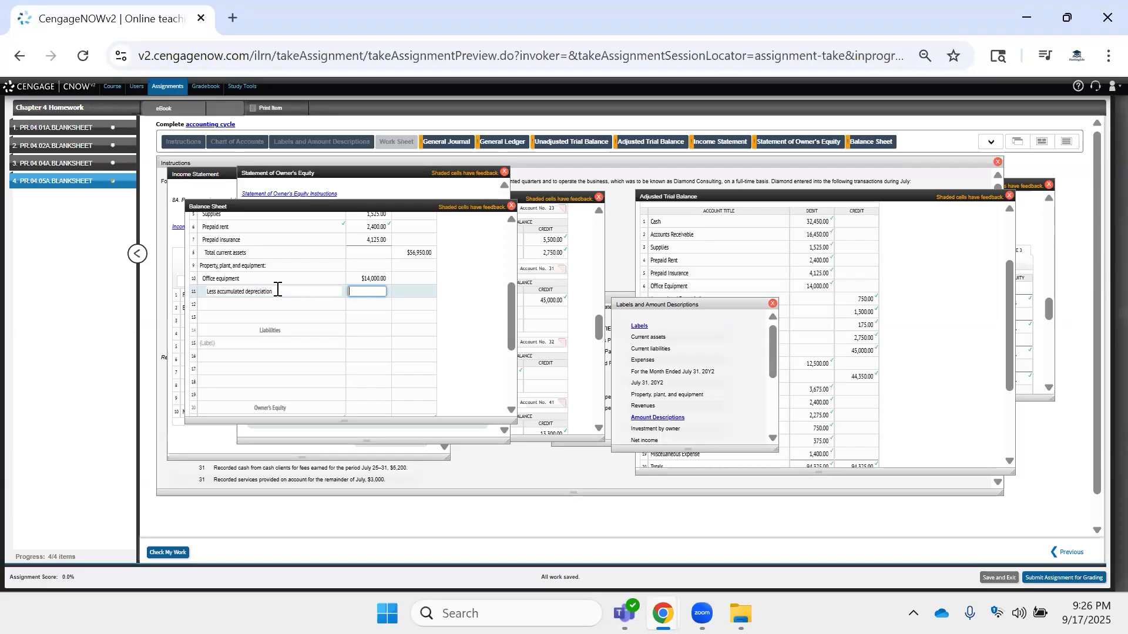
Set the amount for Less accumulated depreciation on line 11 to -750.
click(277, 289)
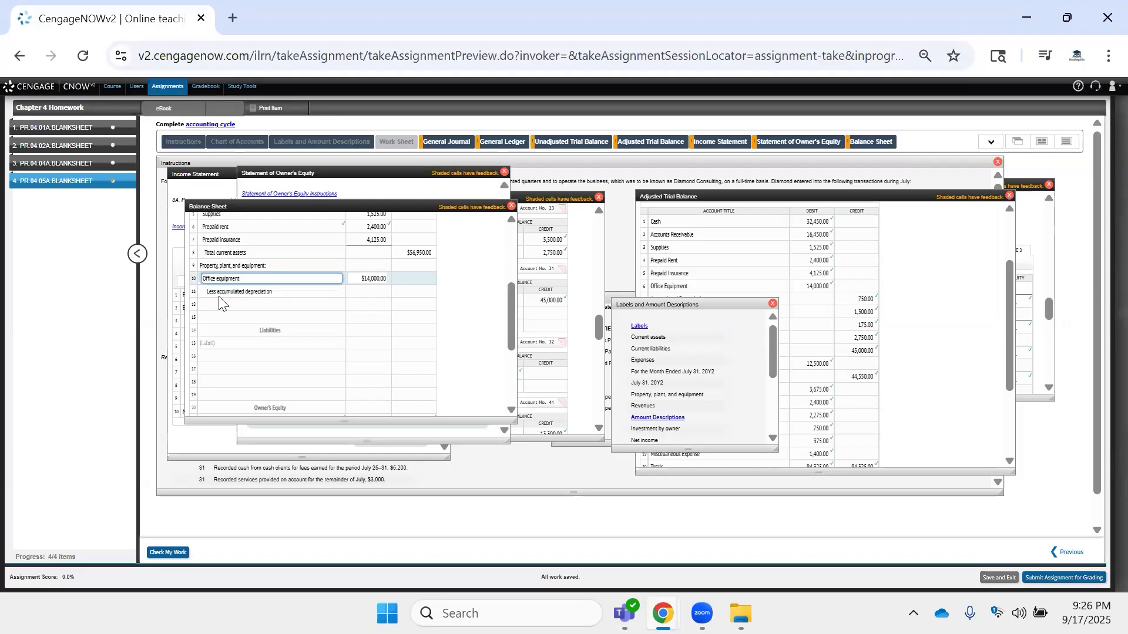
click(235, 304)
click(264, 294)
click(341, 302)
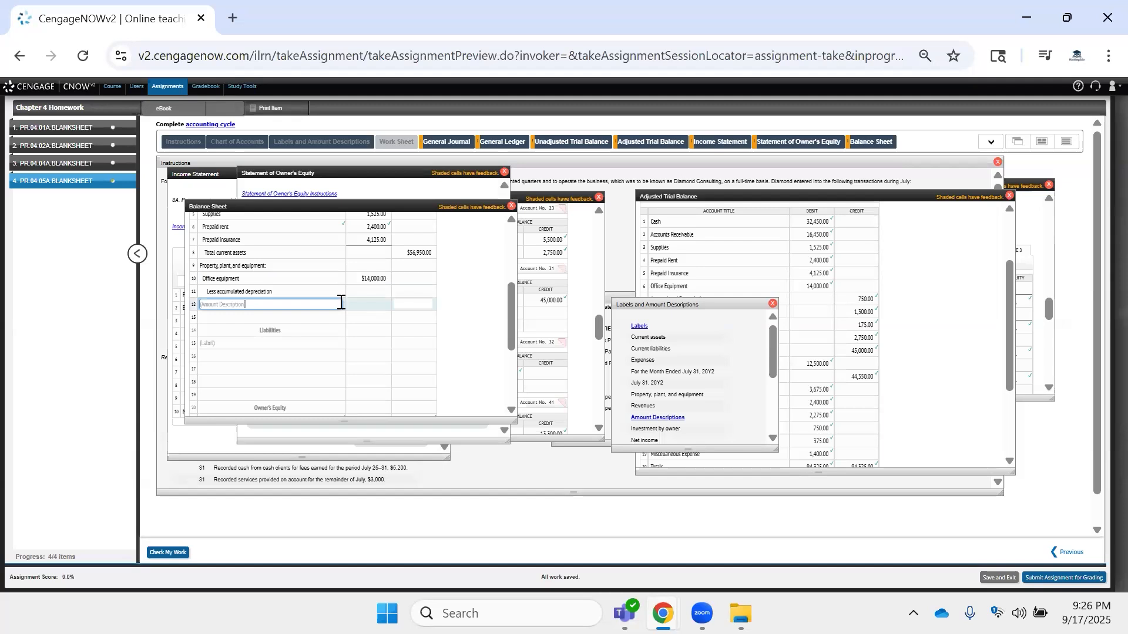
click(379, 294)
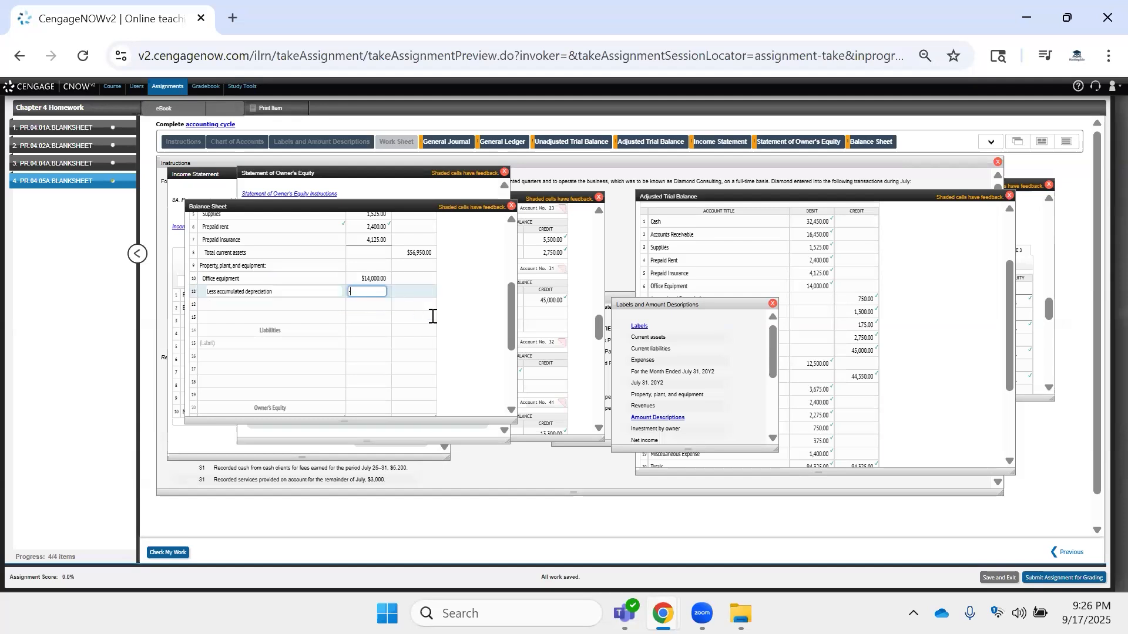
key(Tab)
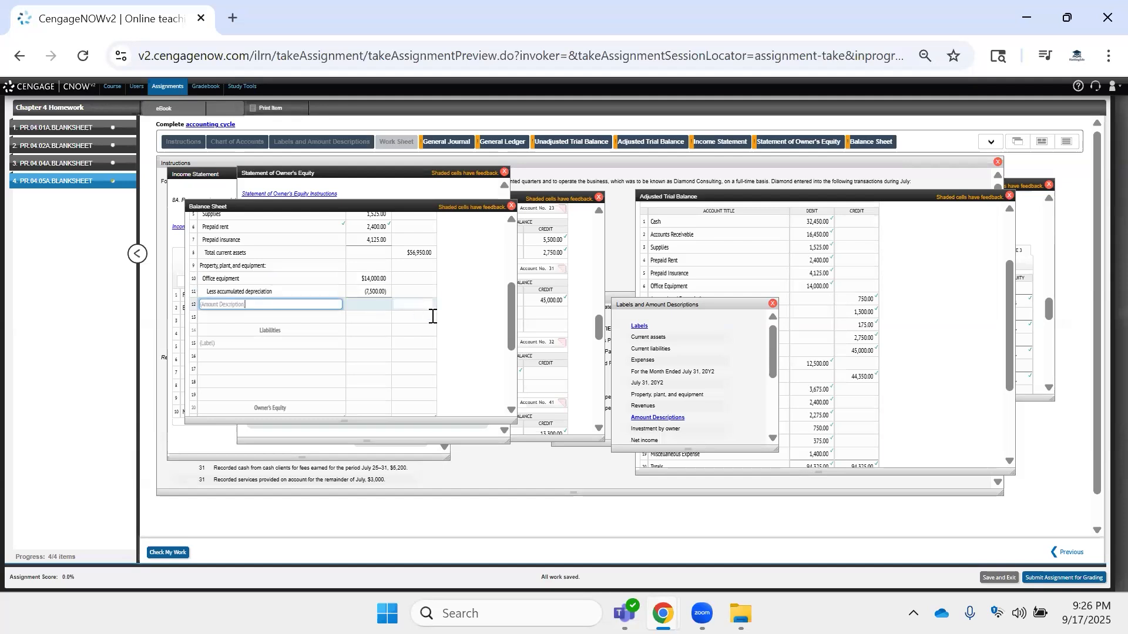
click(373, 292)
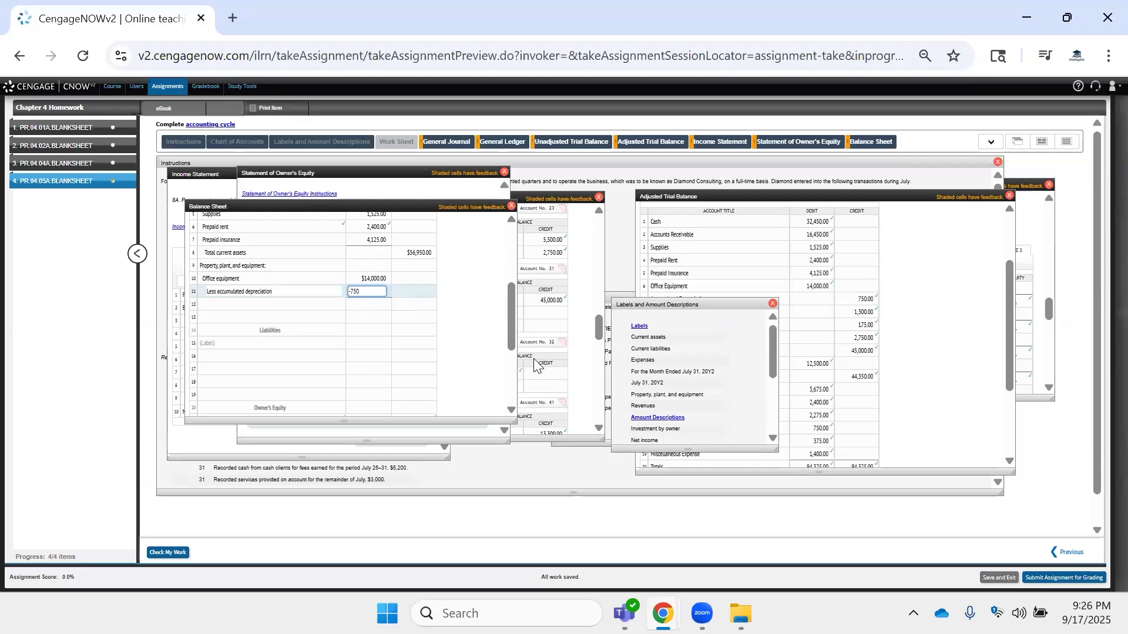
key(Tab)
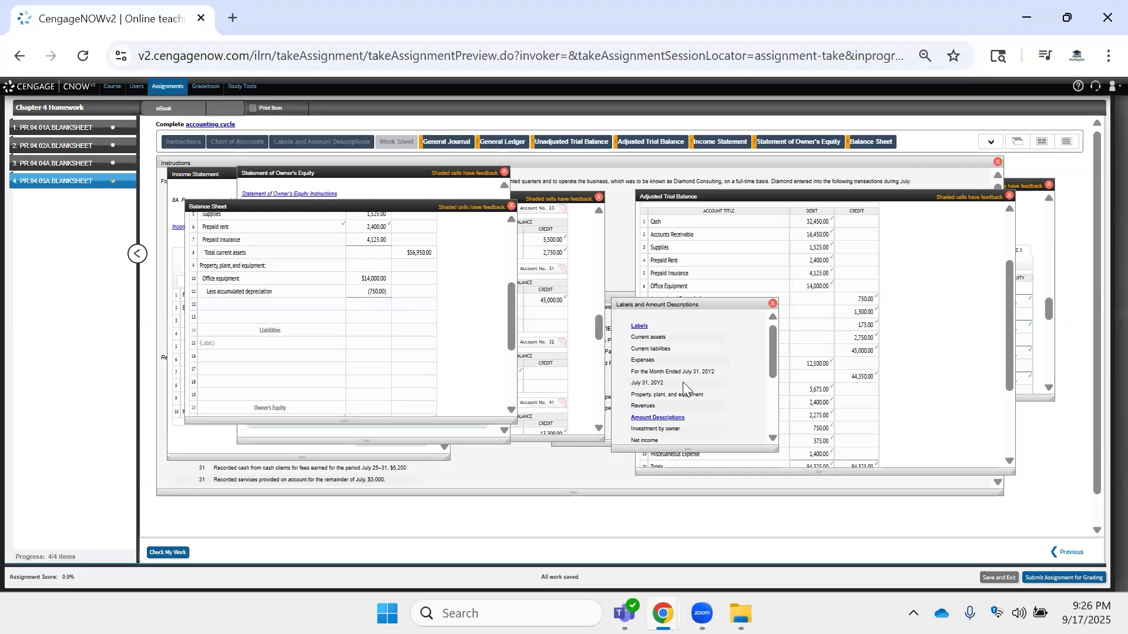
Copy "Total property, plant, and equipment" from the amount descriptions onto line 12 and enter its total of 13,250.
scroll(682, 381, down, 5)
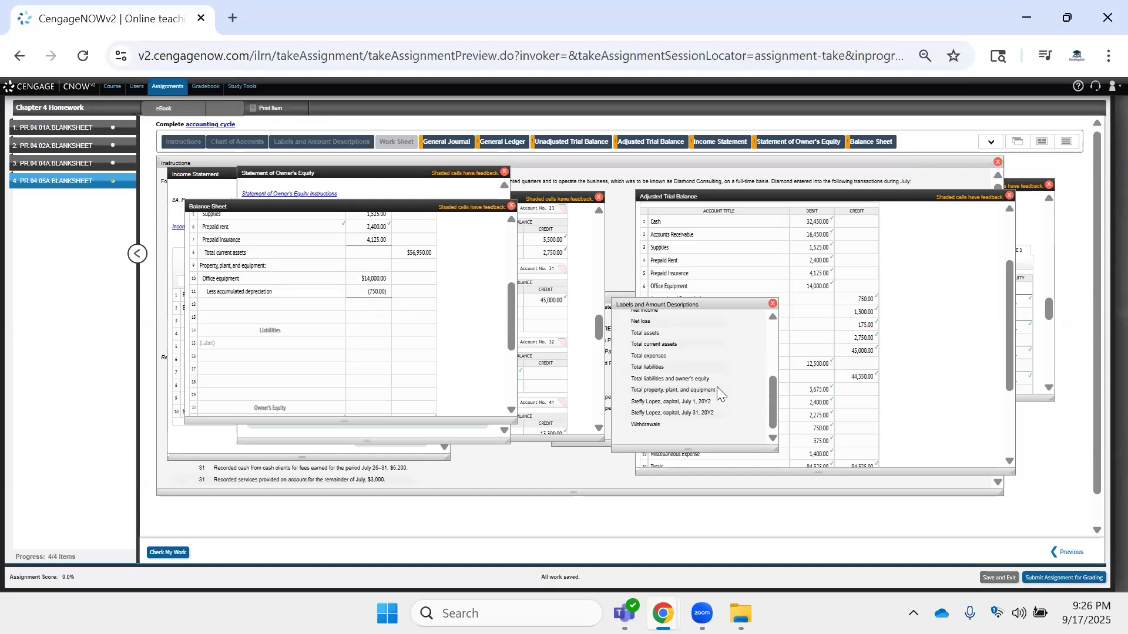
drag(622, 380, 630, 391)
key(ctrl+c)
click(276, 308)
key(ctrl+v)
key(Tab)
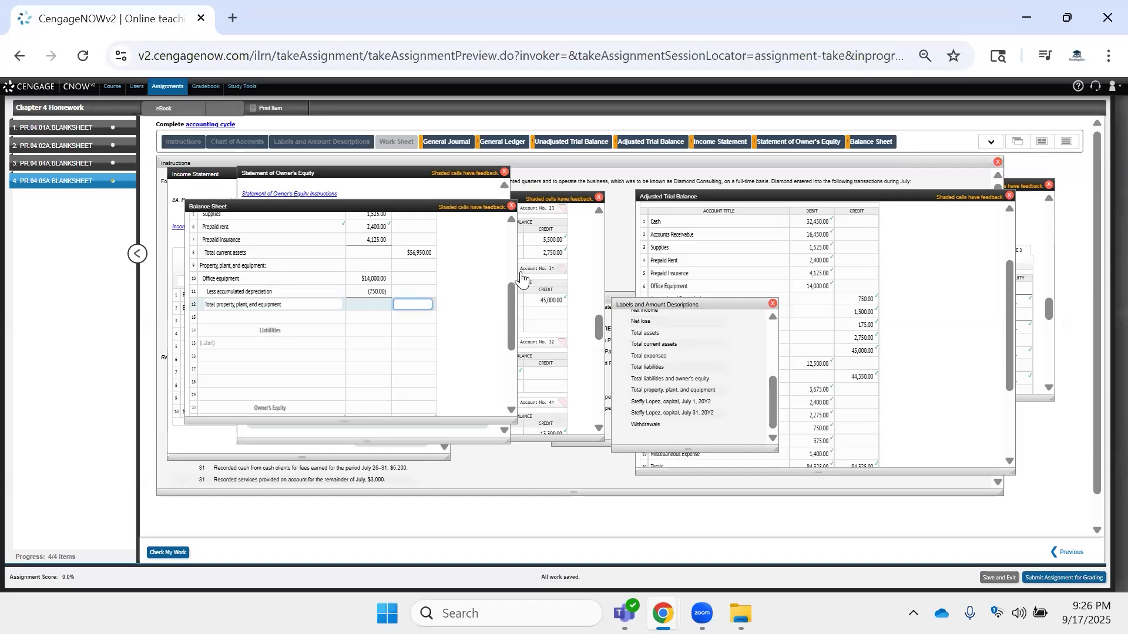
text(13,250)
key(Tab)
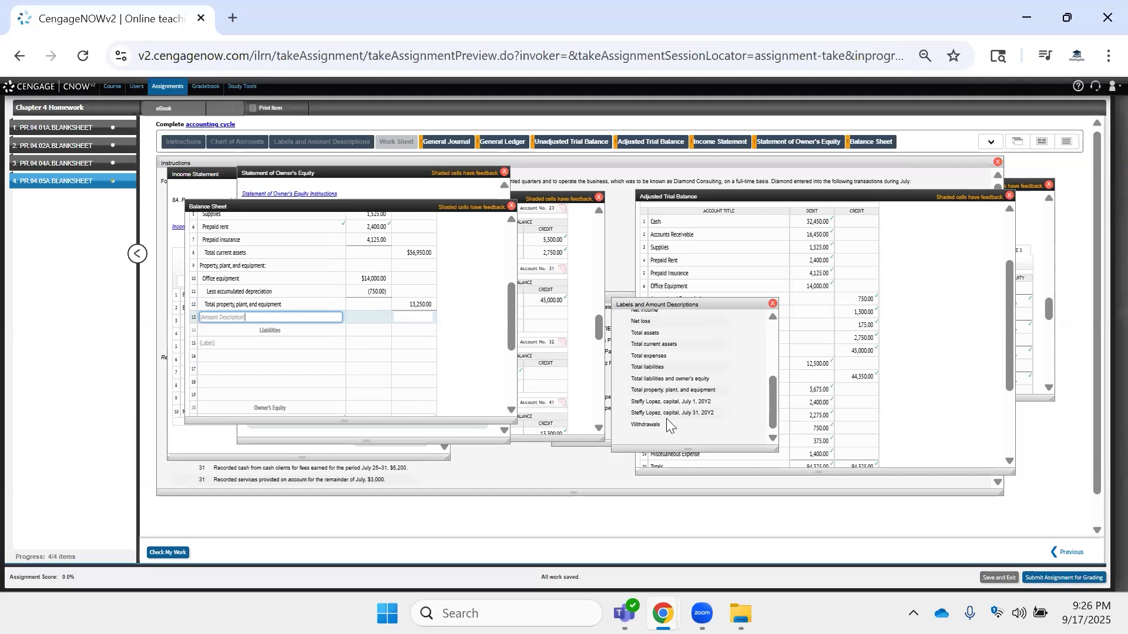
Copy "Total assets" from the amount descriptions onto line 13 and enter its total of 70,200.
scroll(687, 409, up, 3)
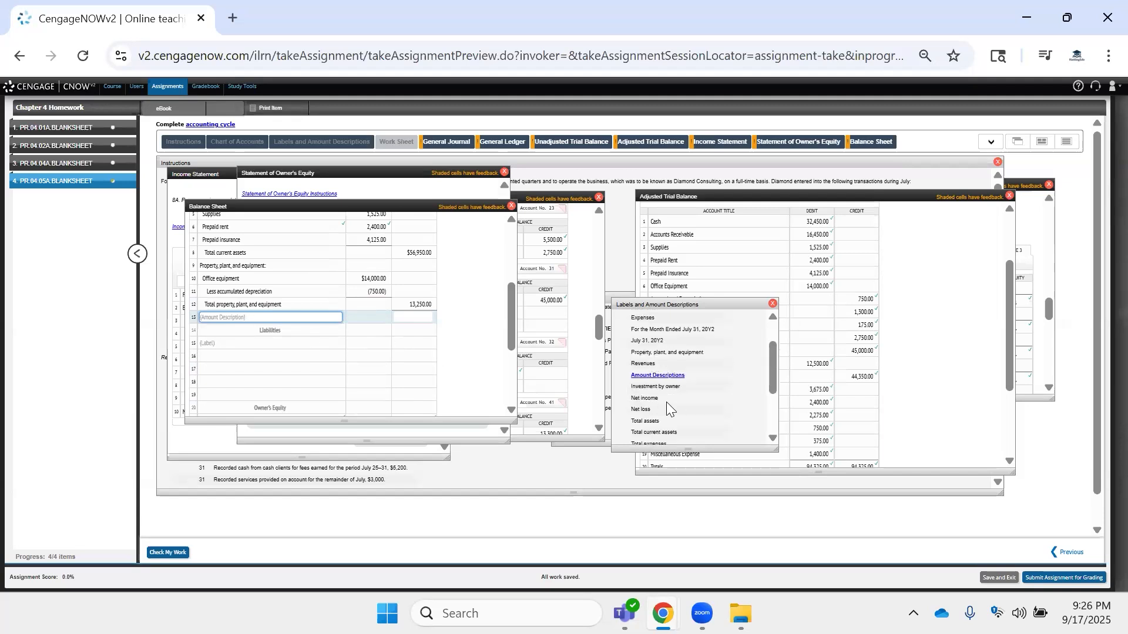
click(652, 421)
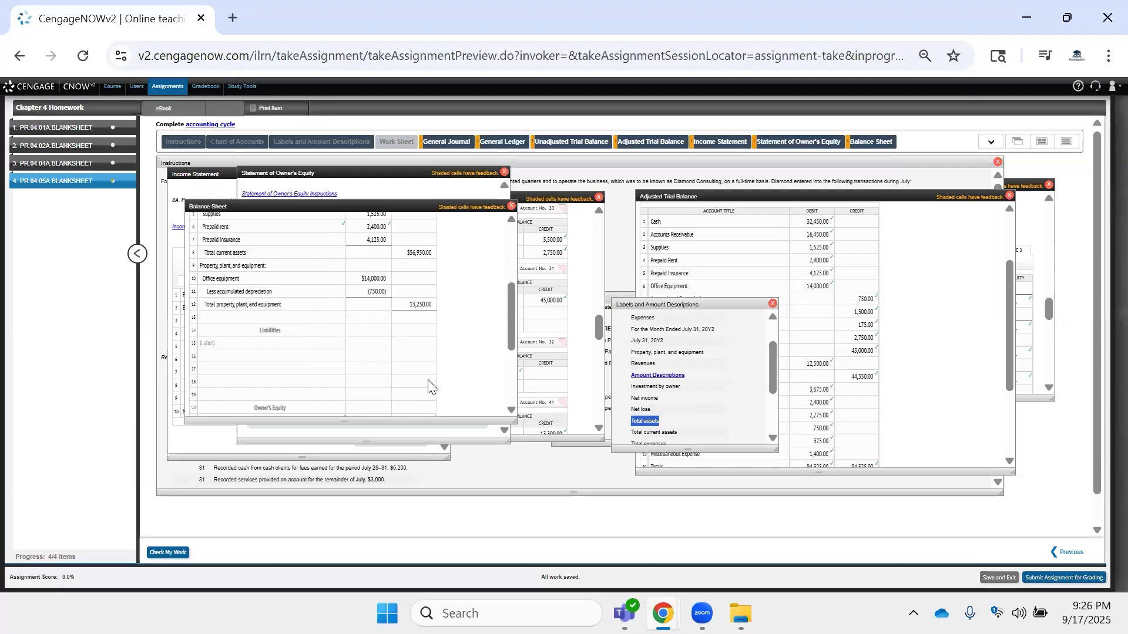
click(259, 311)
click(411, 317)
text(70200)
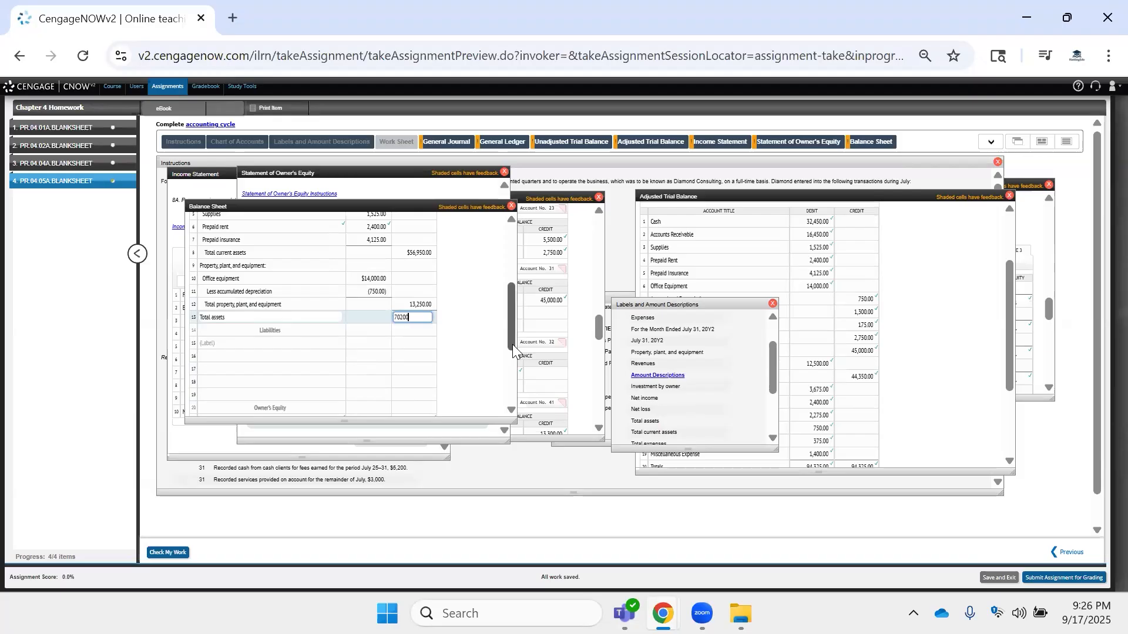
key(Tab)
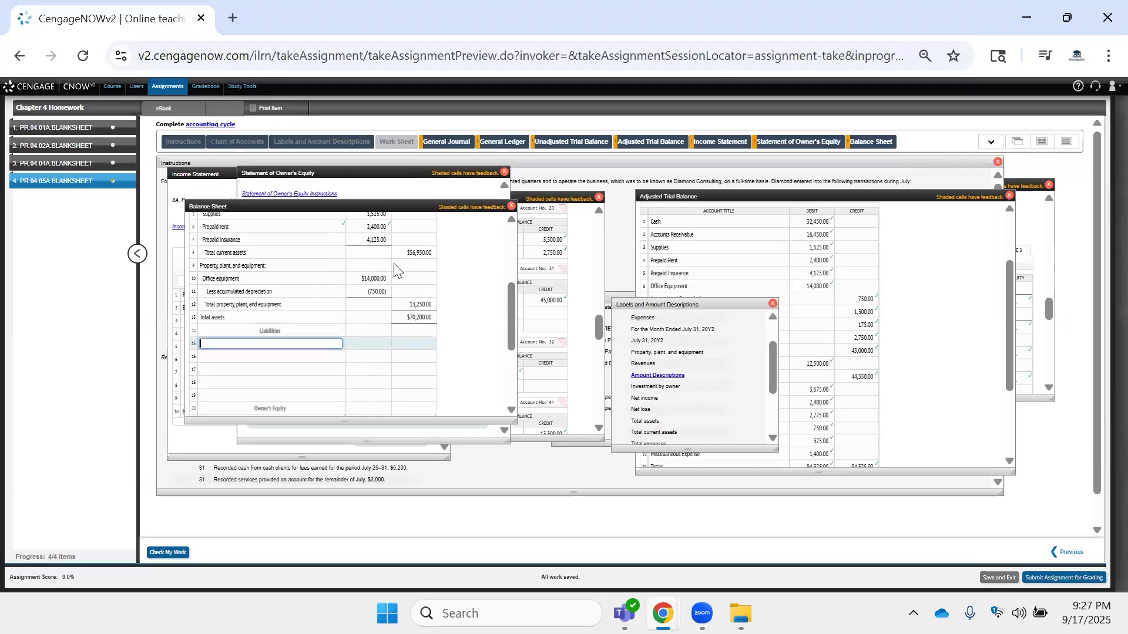
Enter Total Liabilities as the amount description on line 19, the last line of the Liabilities section.
scroll(322, 353, down, 2)
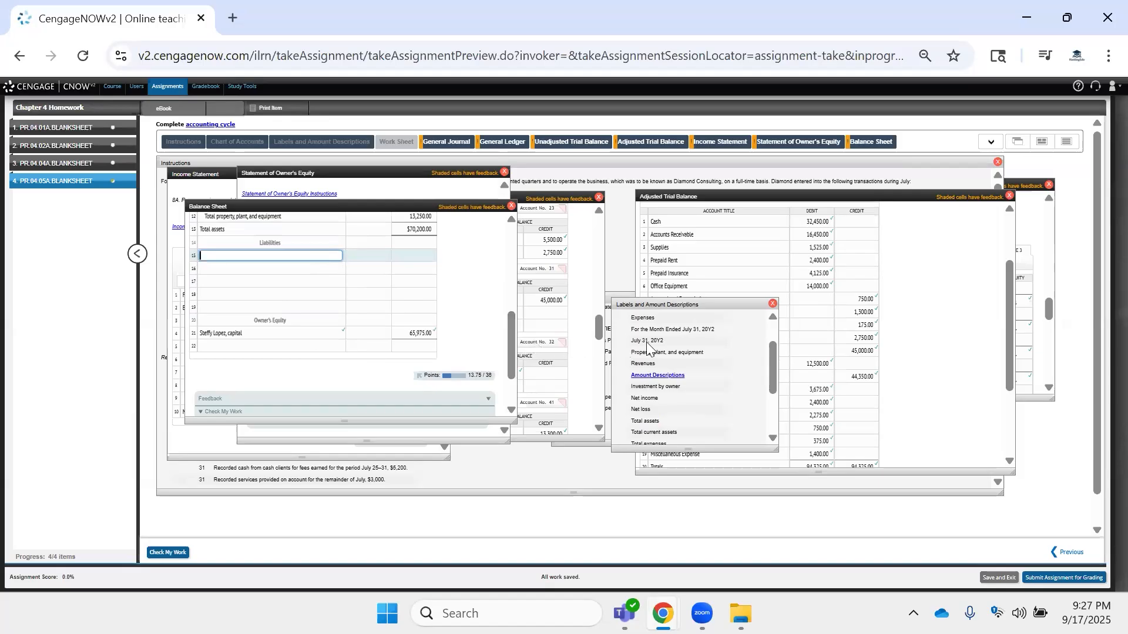
click(690, 368)
scroll(691, 374, down, 3)
scroll(691, 375, up, 3)
click(883, 339)
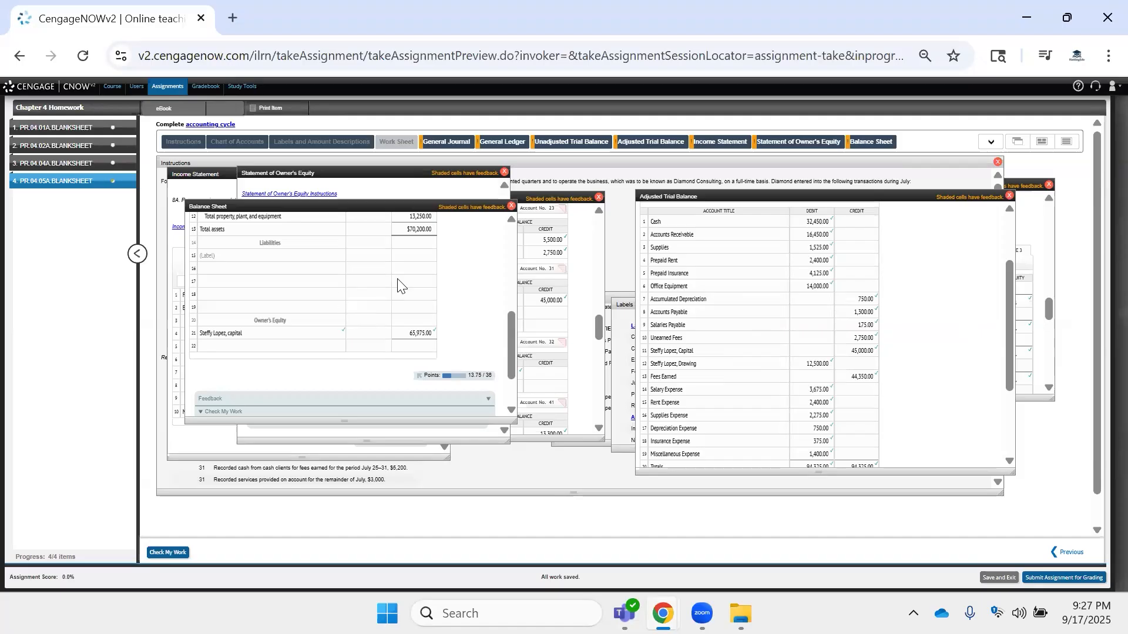
click(373, 295)
click(374, 302)
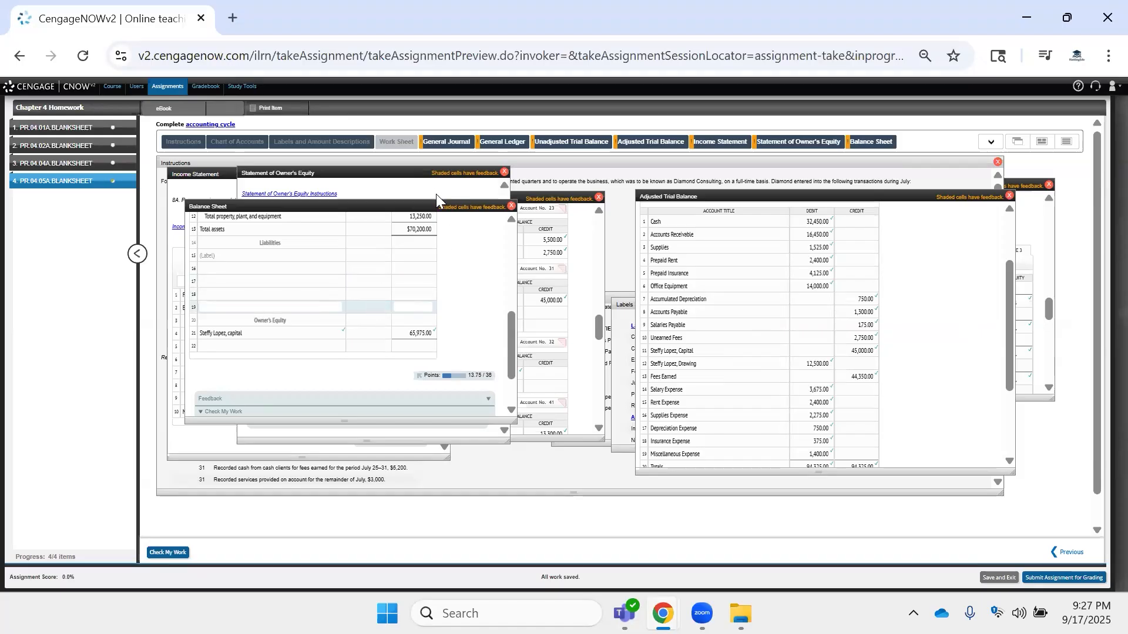
click(258, 307)
text(Total Liabilities)
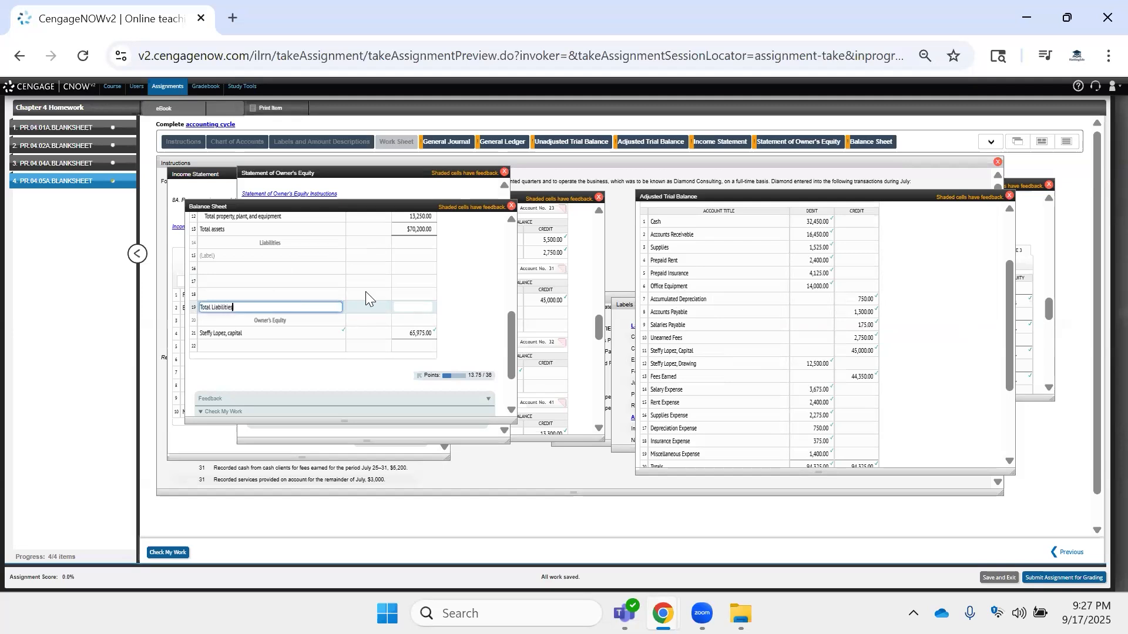
key(Tab)
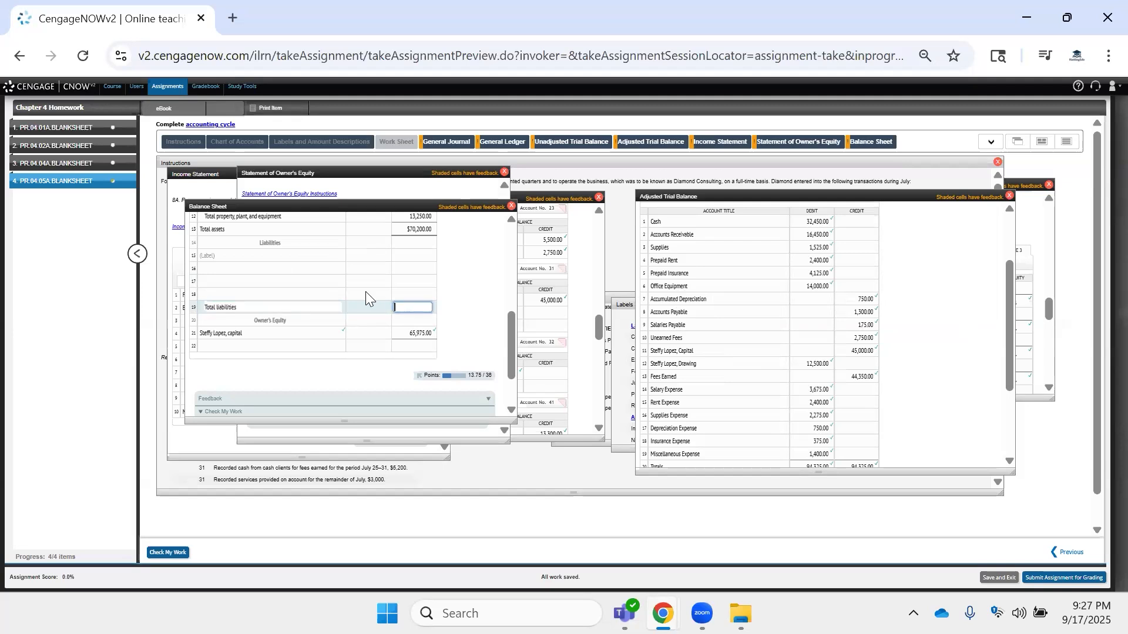
Copy the "Current liabilities" label from the labels list onto line 15 of the Balance Sheet.
scroll(360, 291, up, 3)
click(259, 356)
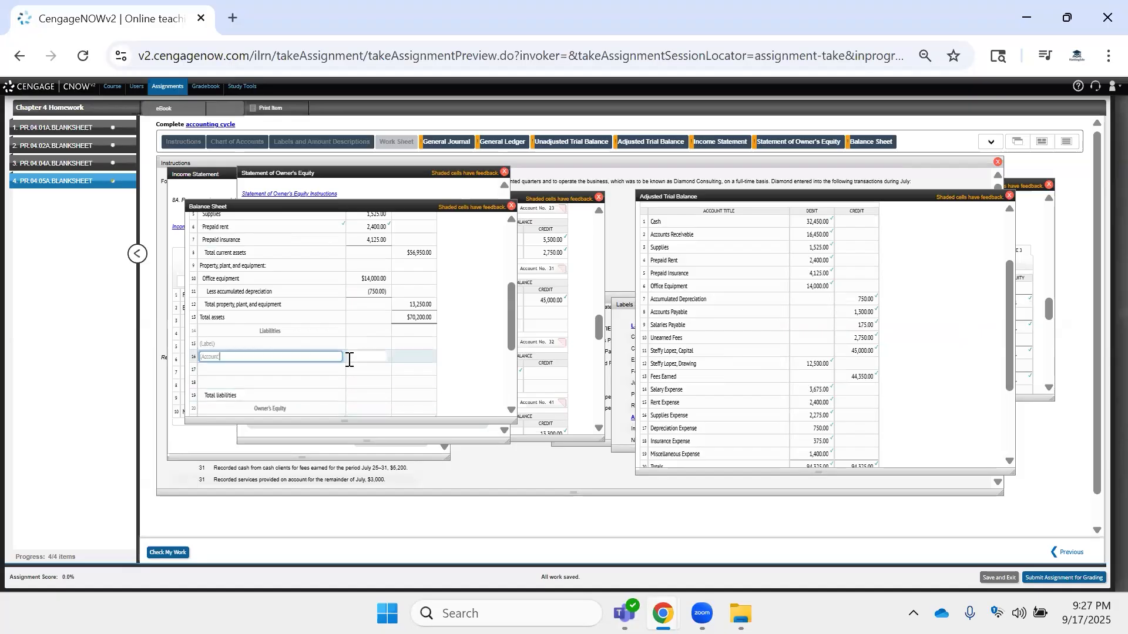
click(262, 333)
click(269, 343)
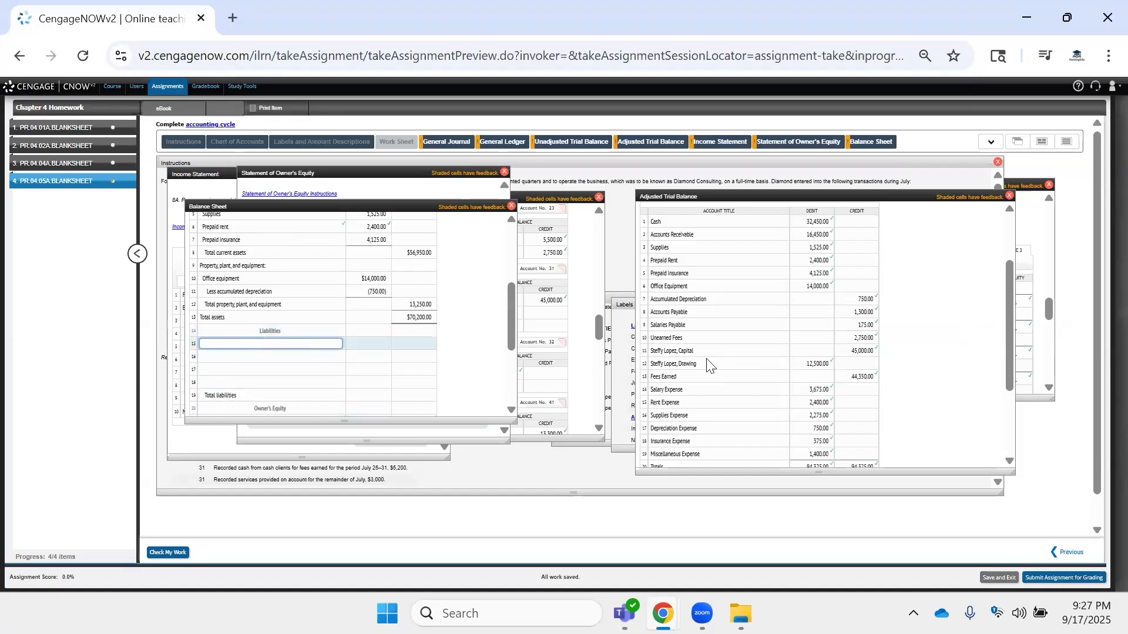
click(617, 374)
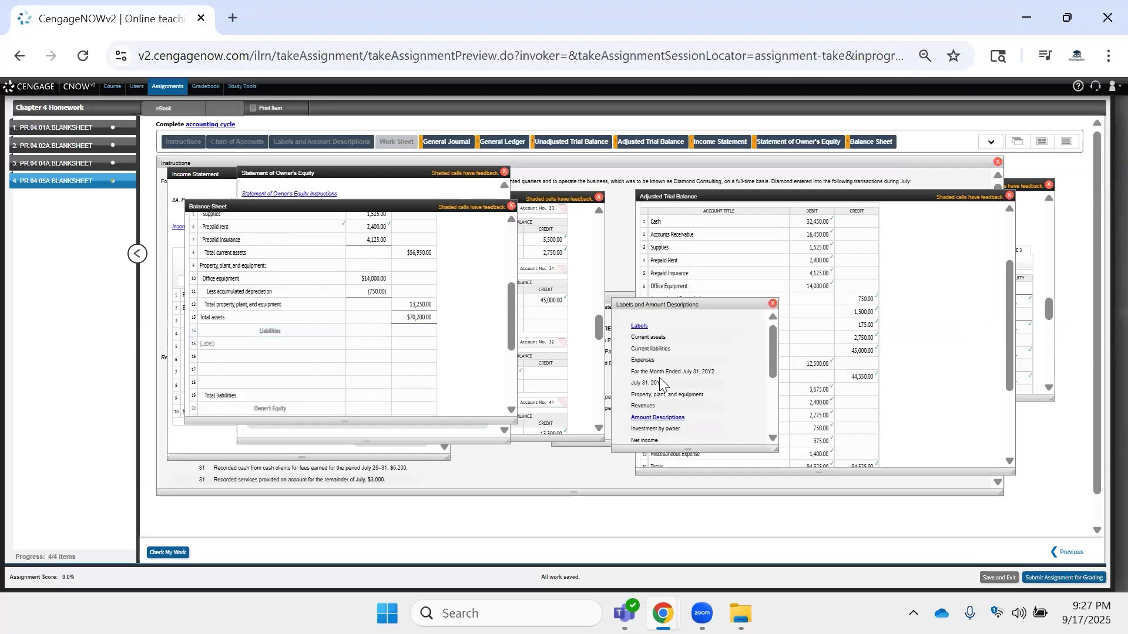
drag(670, 349, 630, 349)
key(ctrl+c)
click(312, 344)
key(ctrl+v)
click(324, 354)
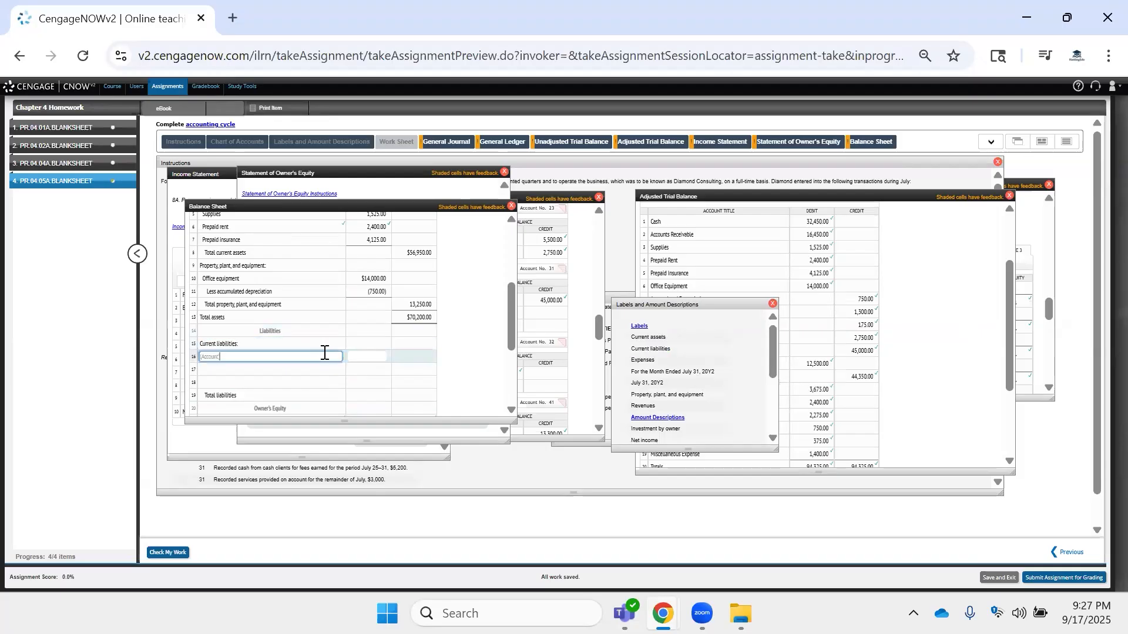
Clear line 15 and copy the "Current liabilities" label from the labels list onto it again.
click(277, 342)
key(ctrl+a)
key(BackSpace)
click(384, 343)
click(261, 342)
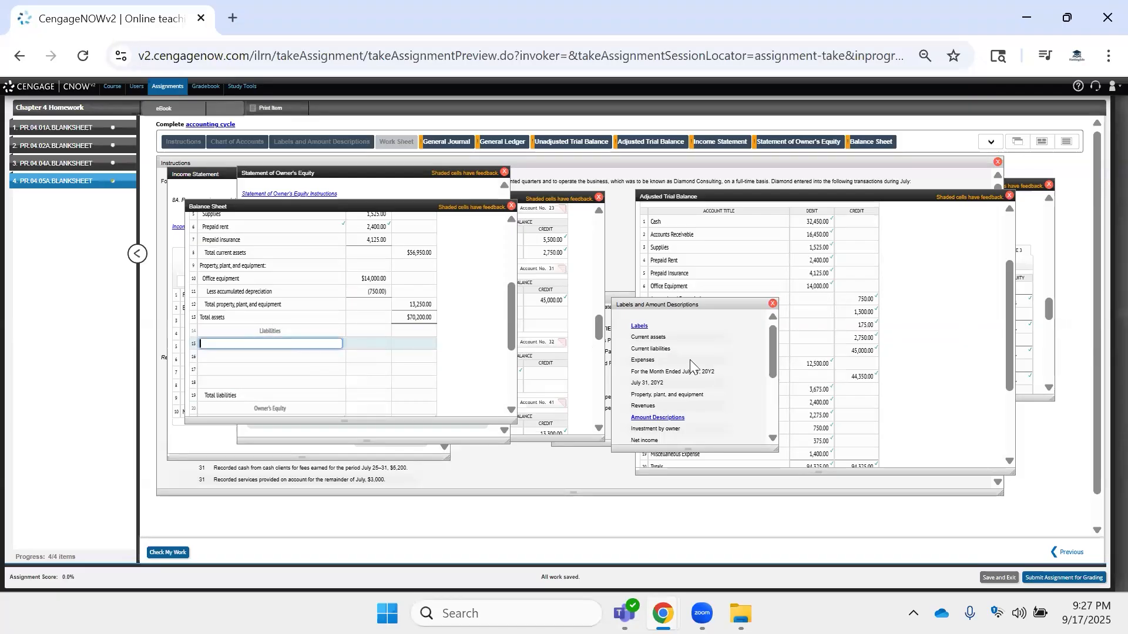
click(669, 350)
click(332, 353)
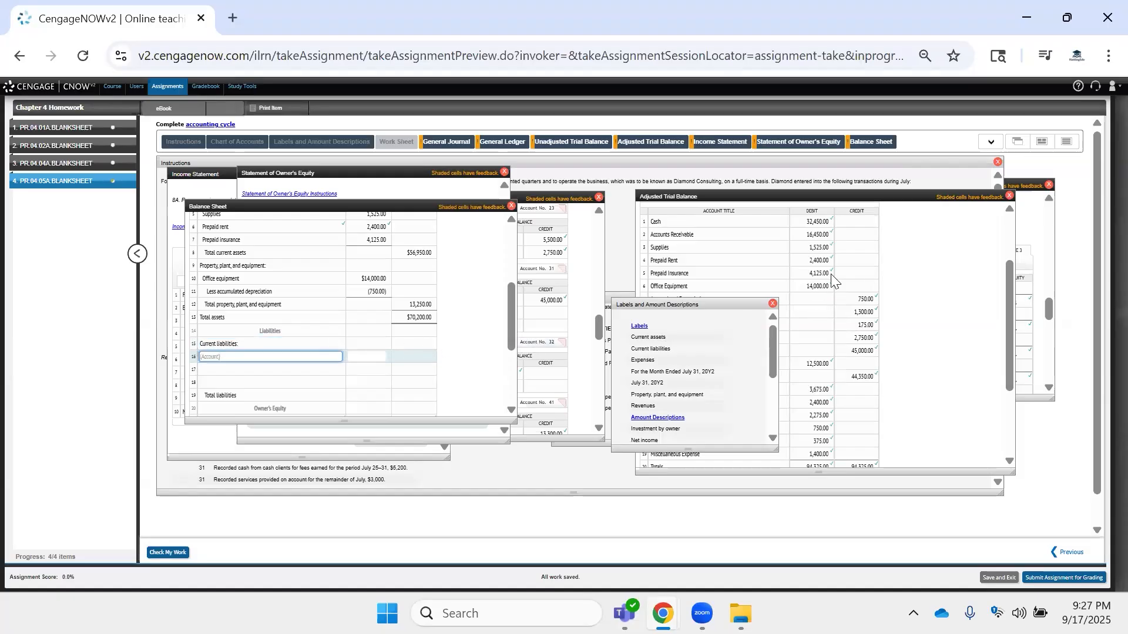
Copy Accounts Payable and its 1,300 credit balance from the Adjusted Trial Balance onto line 16 of the Balance Sheet.
click(795, 329)
mouse_move(650, 312)
mouse_down()
mouse_move(699, 320)
mouse_move(650, 311)
mouse_up()
key(ctrl+c)
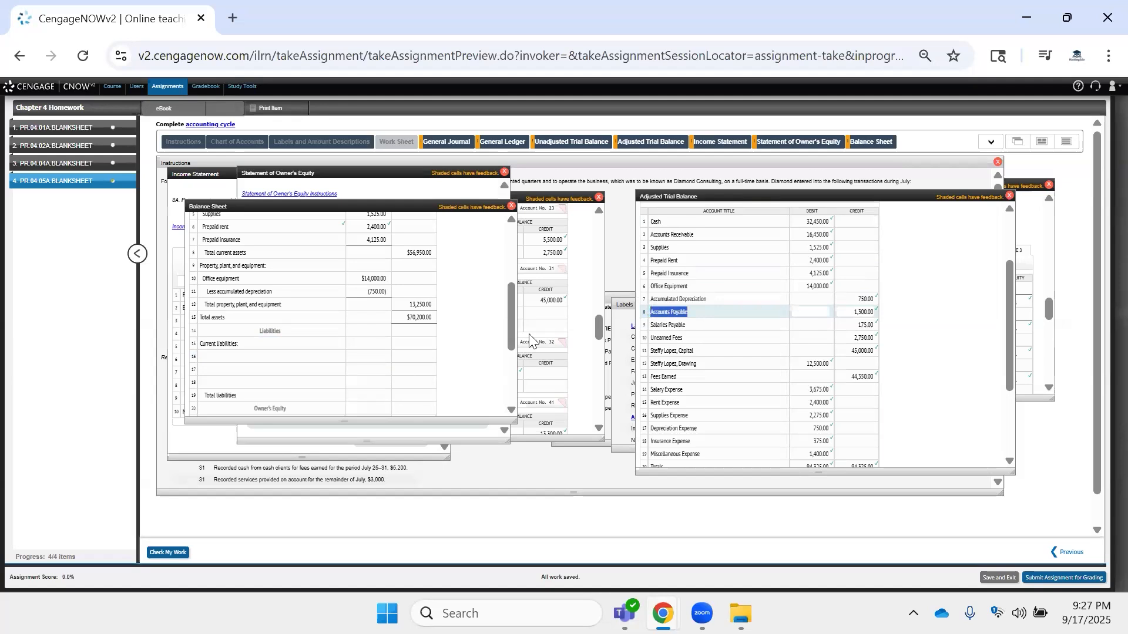
click(307, 356)
key(ctrl+v)
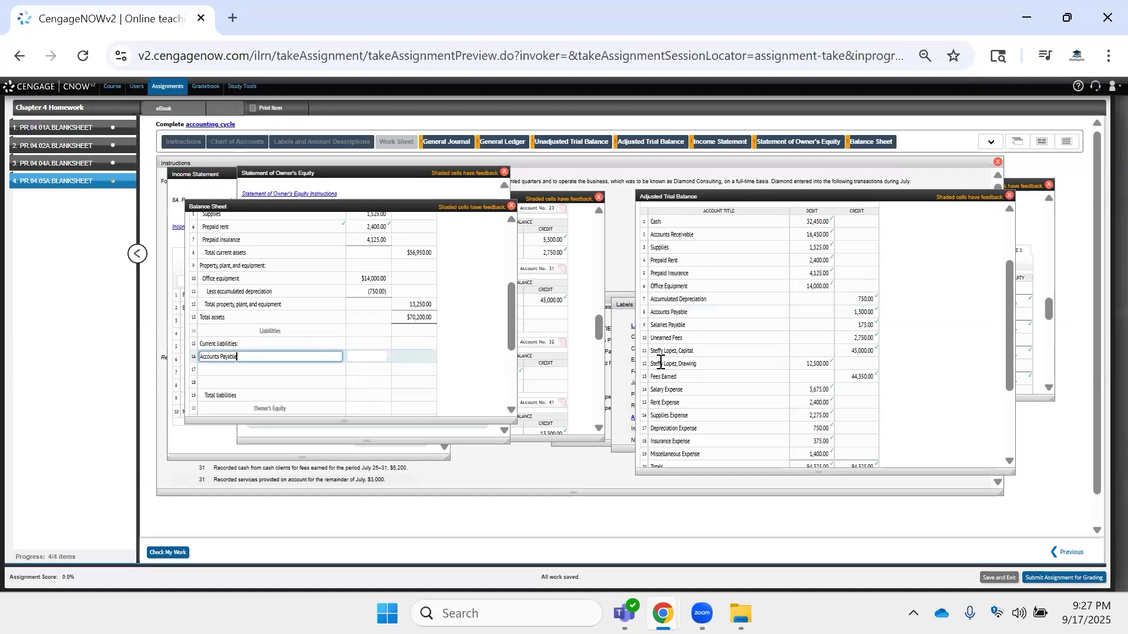
double_click(854, 312)
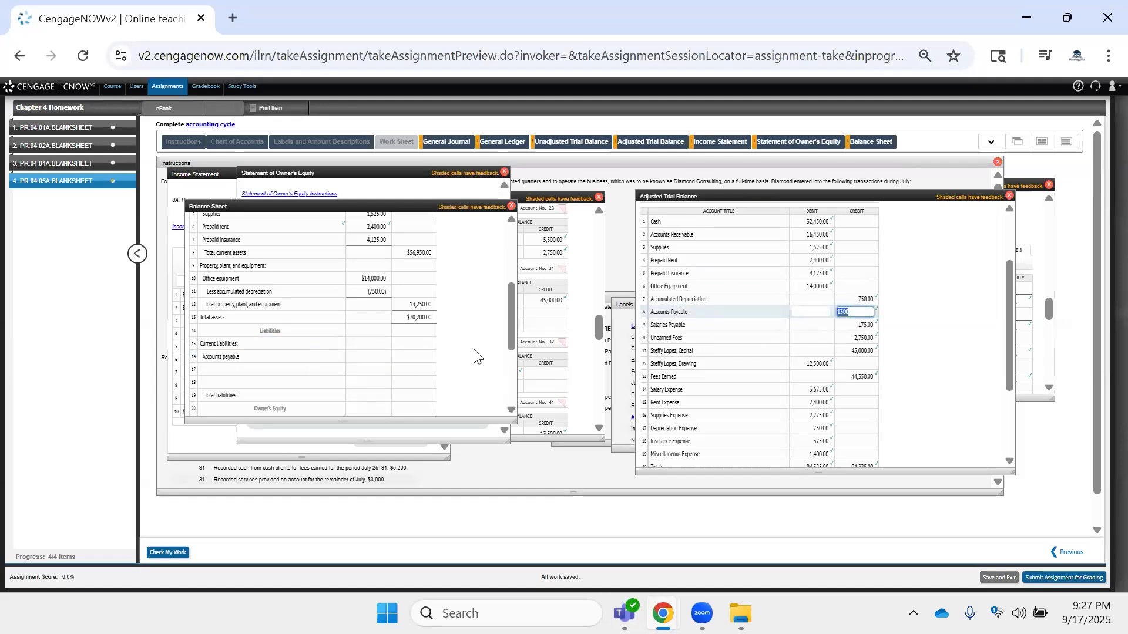
key(ctrl+c)
click(386, 356)
key(ctrl+v)
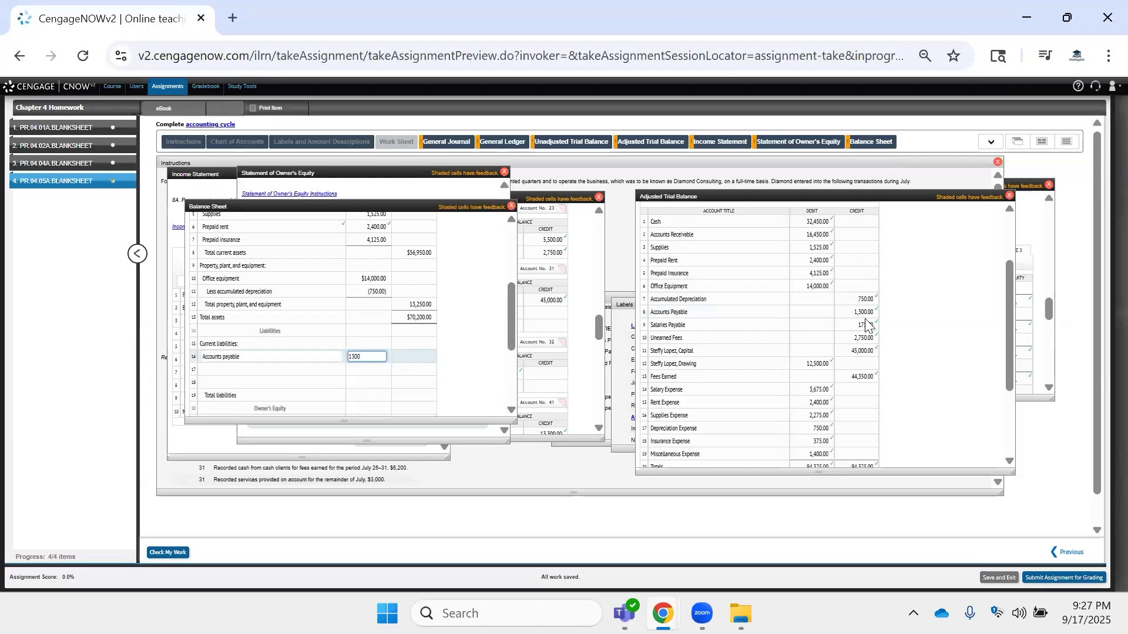
Copy the Salaries Payable balance of 175 and Unearned Fees balance of 2,750 from the Adjusted Trial Balance onto Balance Sheet lines 17 and 18.
click(859, 325)
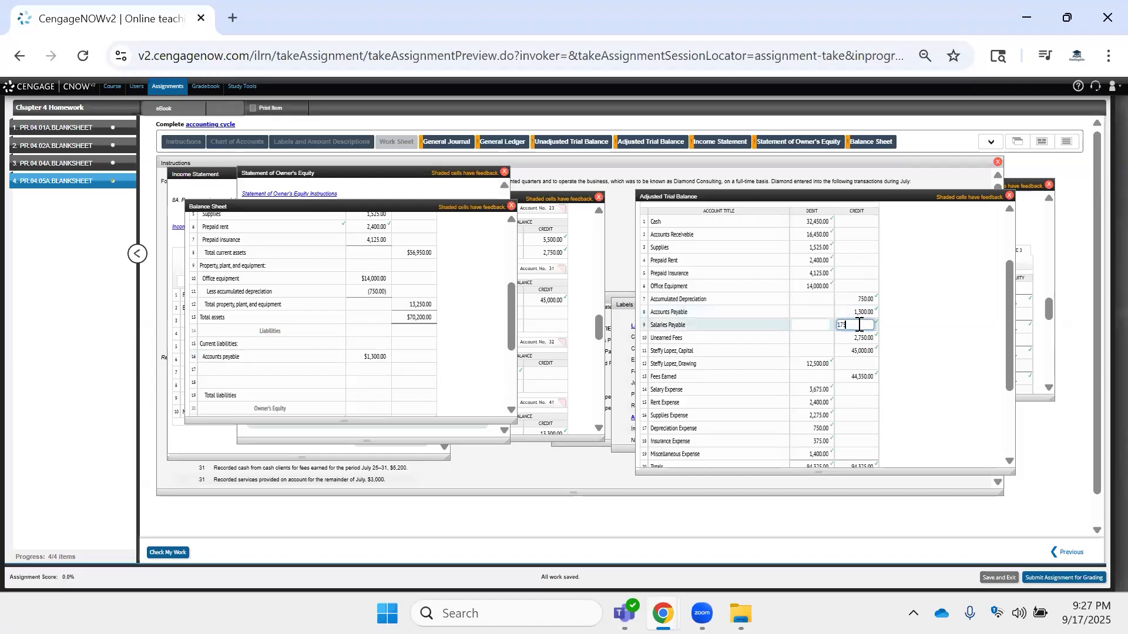
click(373, 370)
key(ctrl+v)
click(855, 337)
key(ctrl+c)
click(373, 383)
key(ctrl+v)
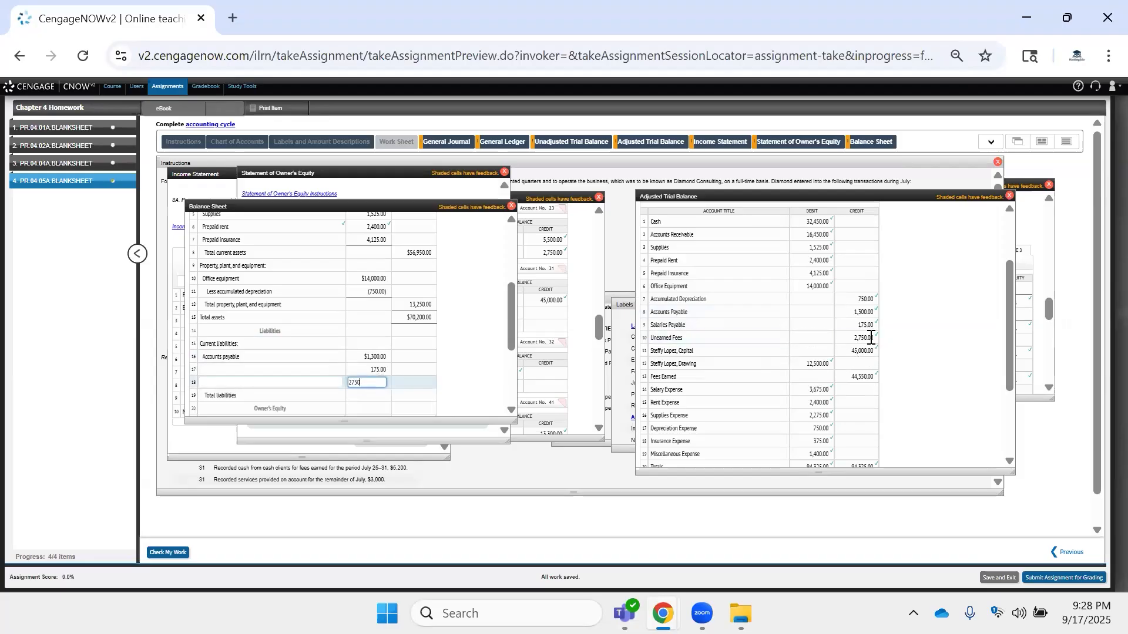
click(863, 350)
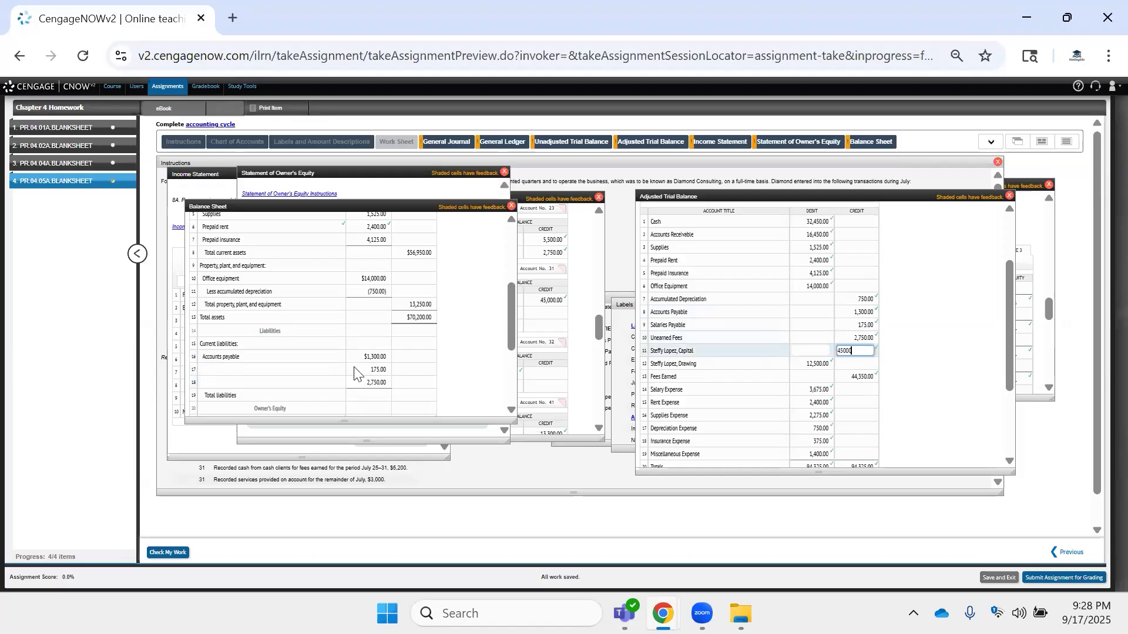
Copy the Salaries Payable account title from the Adjusted Trial Balance onto line 17 of the Balance Sheet.
click(276, 366)
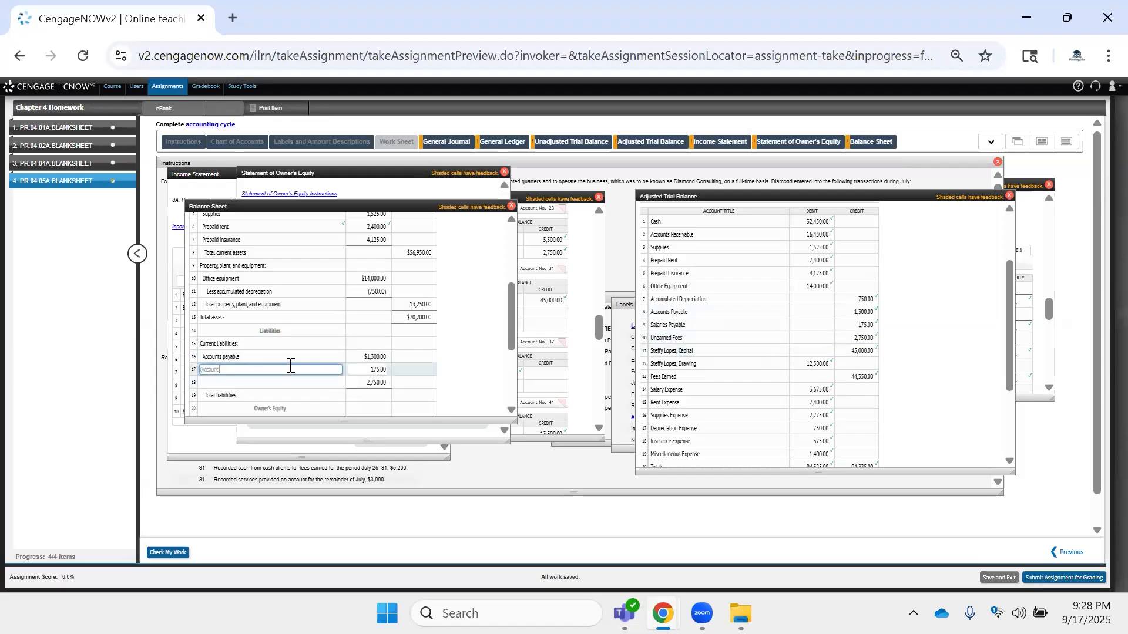
scroll(290, 366, down, 2)
scroll(290, 365, up, 1)
scroll(290, 366, down, 1)
scroll(290, 365, up, 3)
scroll(290, 366, down, 3)
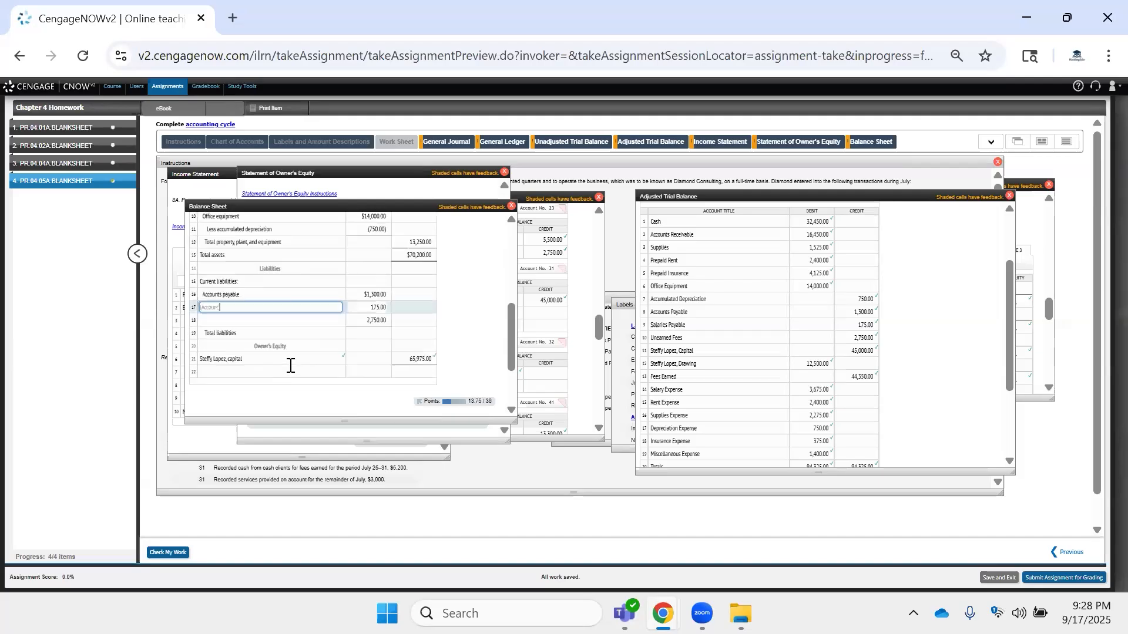
click(424, 346)
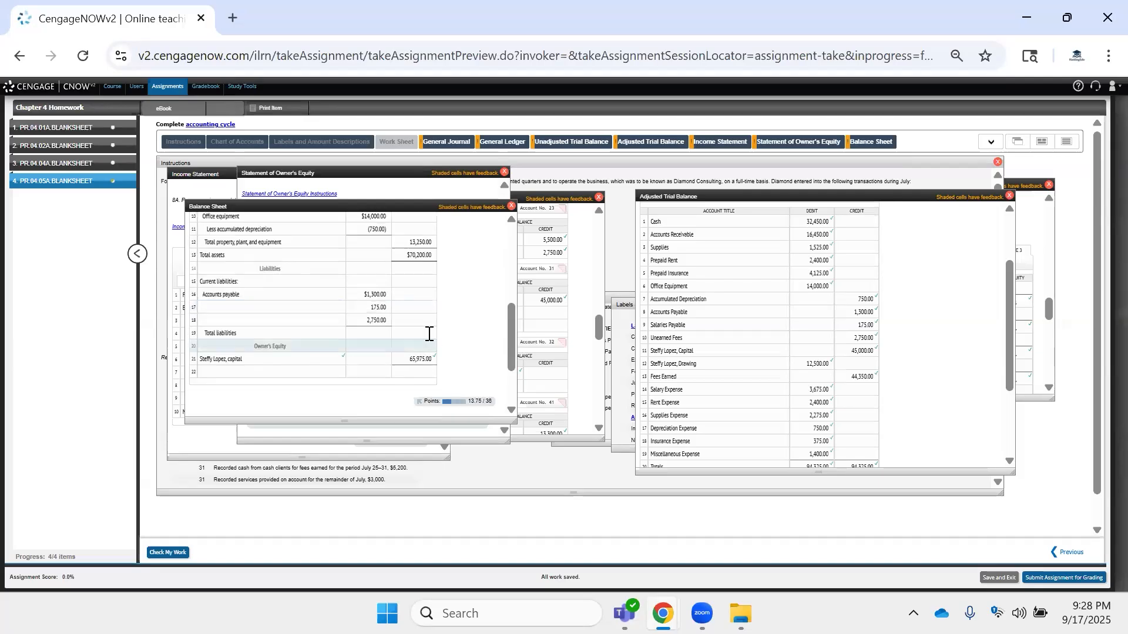
click(262, 297)
click(259, 307)
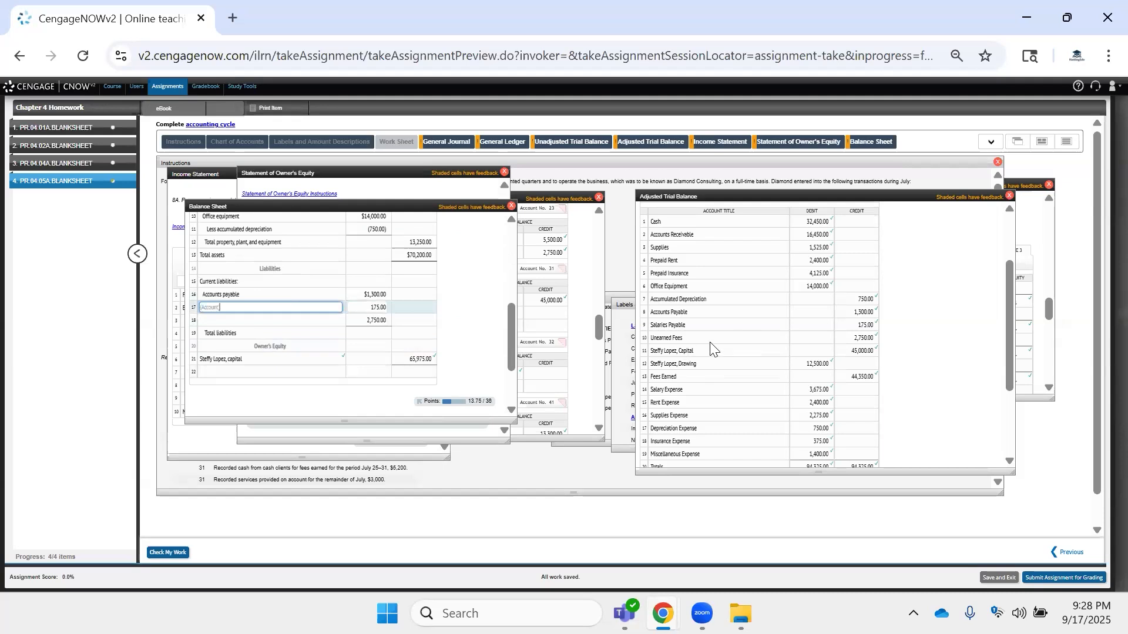
drag(686, 326, 650, 324)
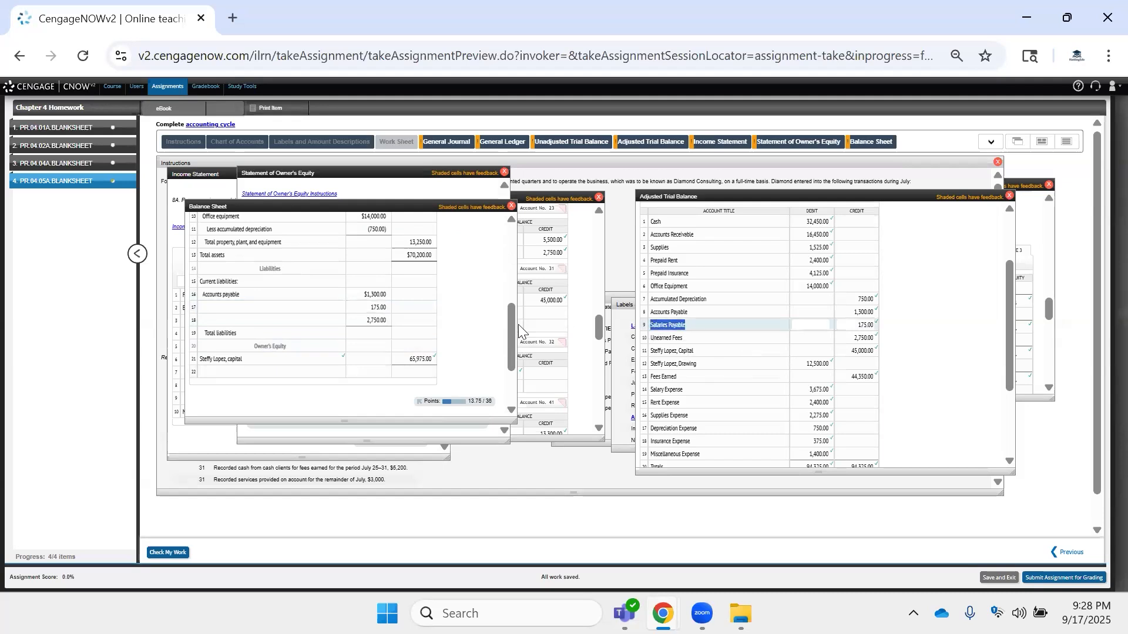
click(320, 306)
key(ctrl+v)
Copy the Unearned Fees account title from the Adjusted Trial Balance onto line 18 of the Balance Sheet.
drag(692, 338, 650, 338)
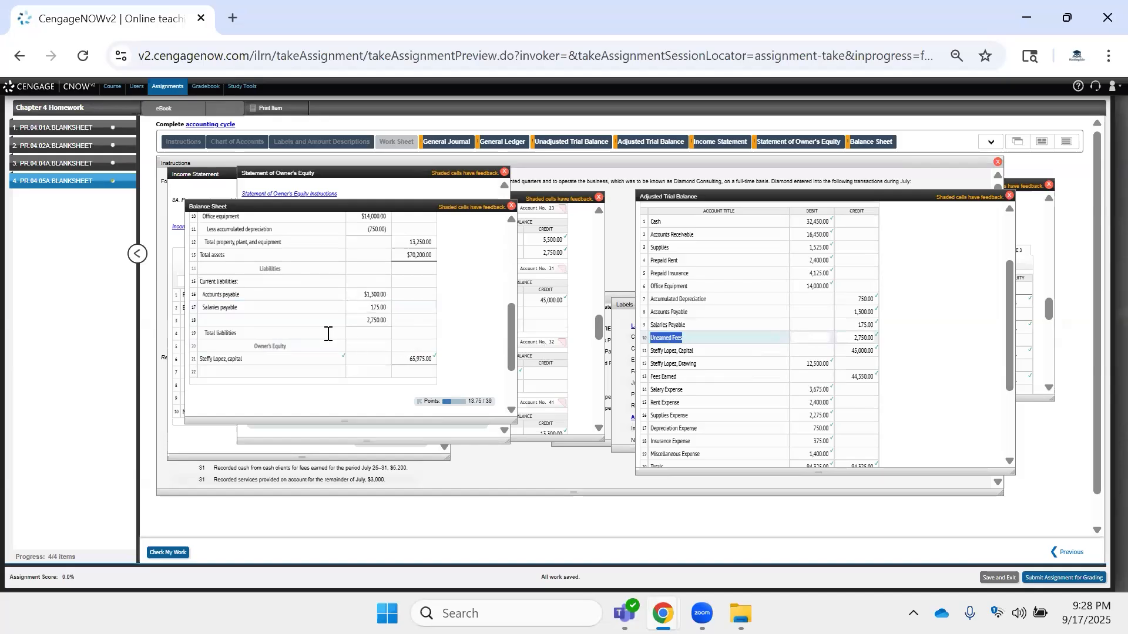
click(297, 319)
key(ctrl+v)
click(406, 346)
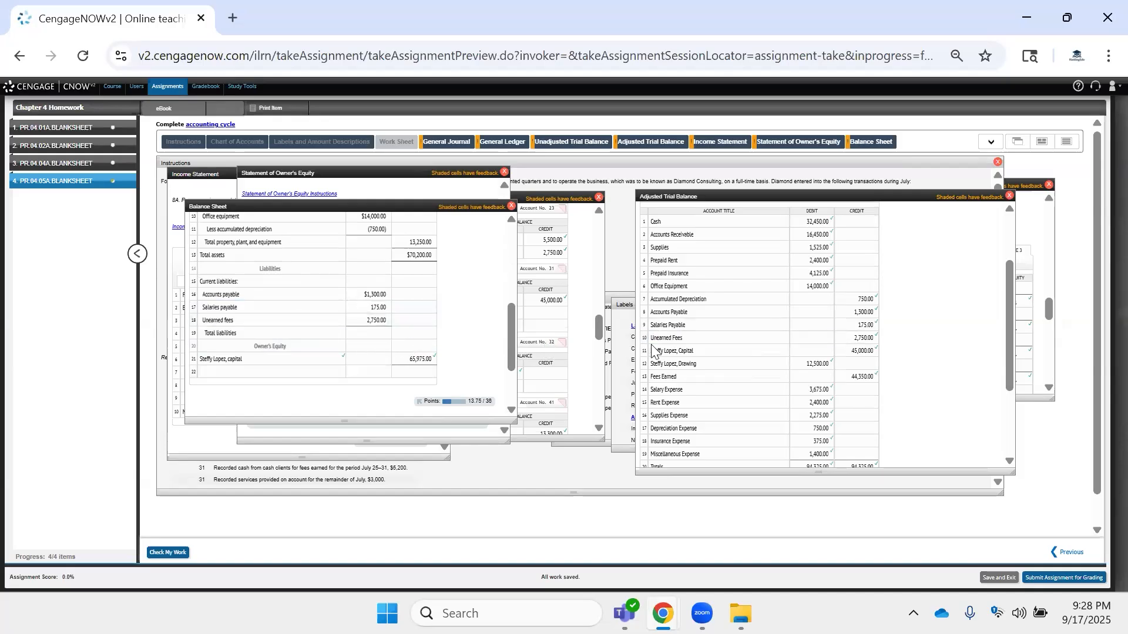
Enter 4,225 as the total liabilities amount on line 19 of the Balance Sheet.
click(418, 333)
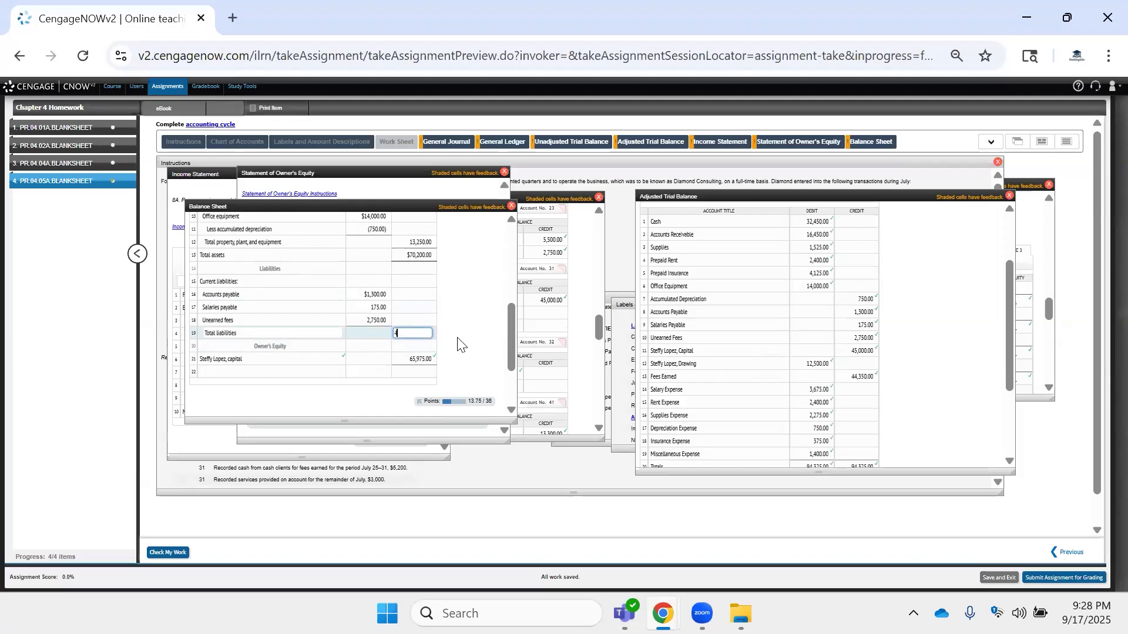
text(4,225)
key(Tab)
key(Tab)
key(Tab)
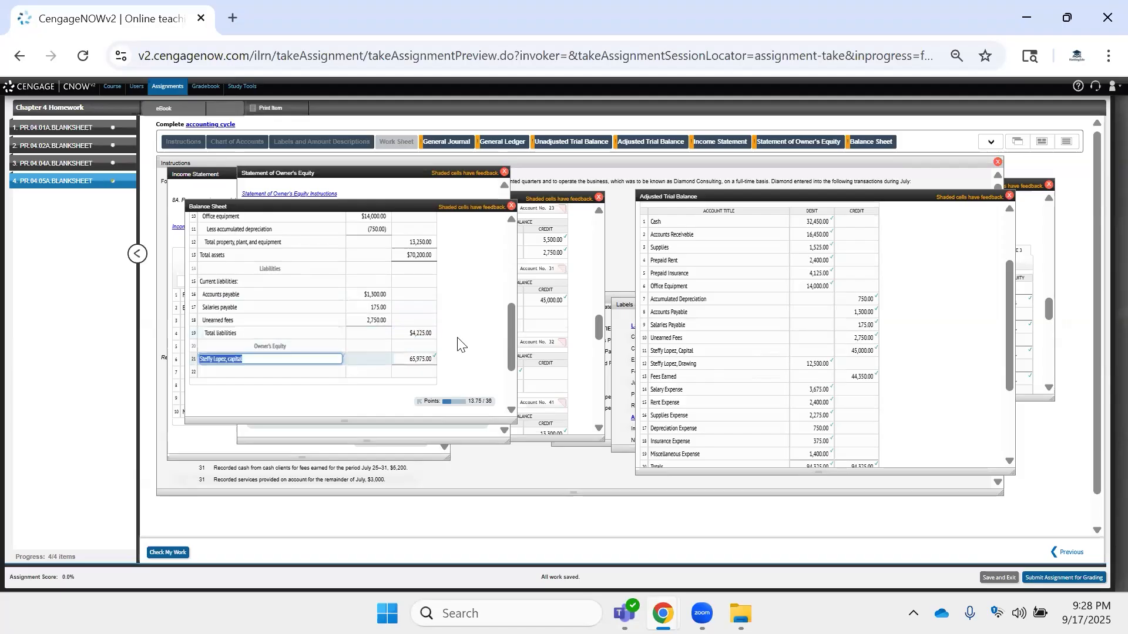
Copy the "Total liabilities and owner's equity" label from the labels list onto line 22 of the Balance Sheet and enter its 70,200 total.
click(616, 379)
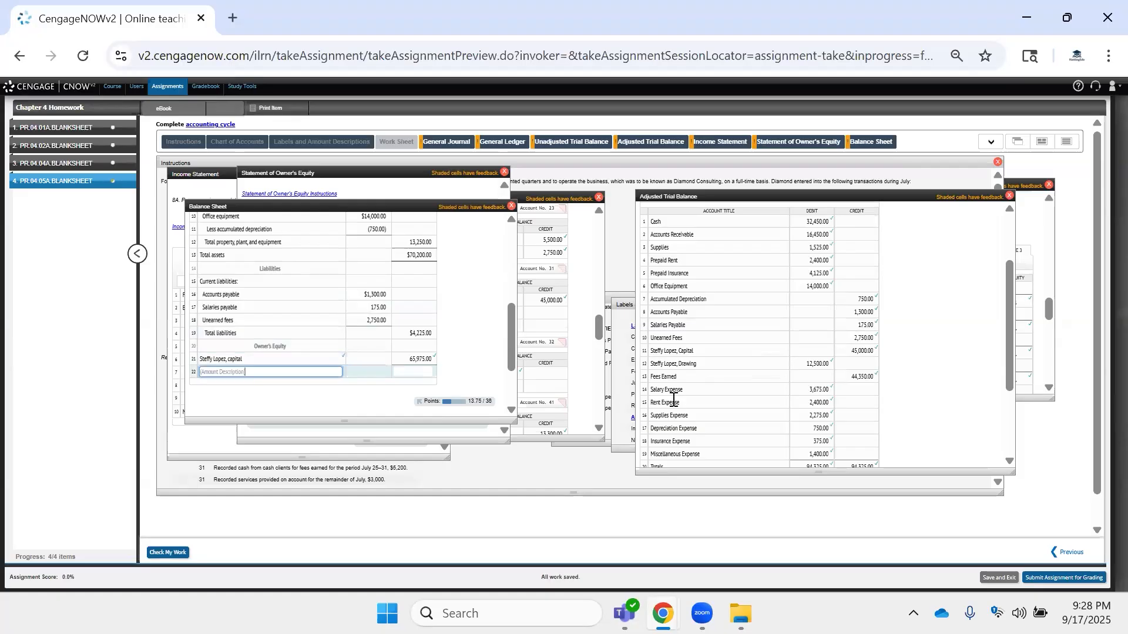
scroll(696, 399, down, 6)
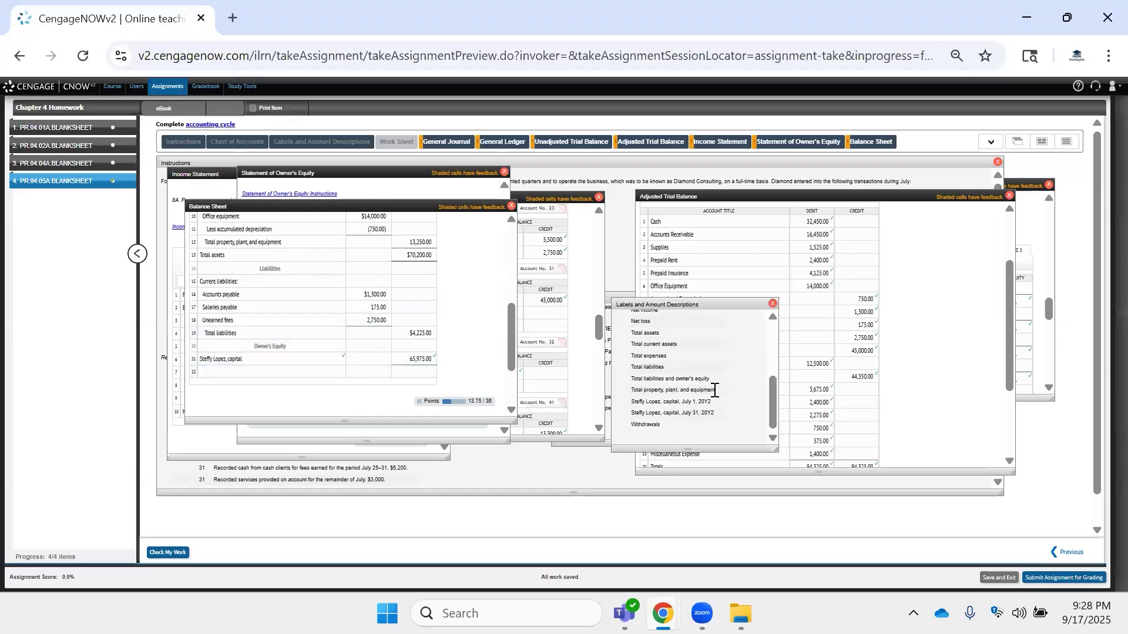
drag(711, 380, 276, 372)
click(414, 373)
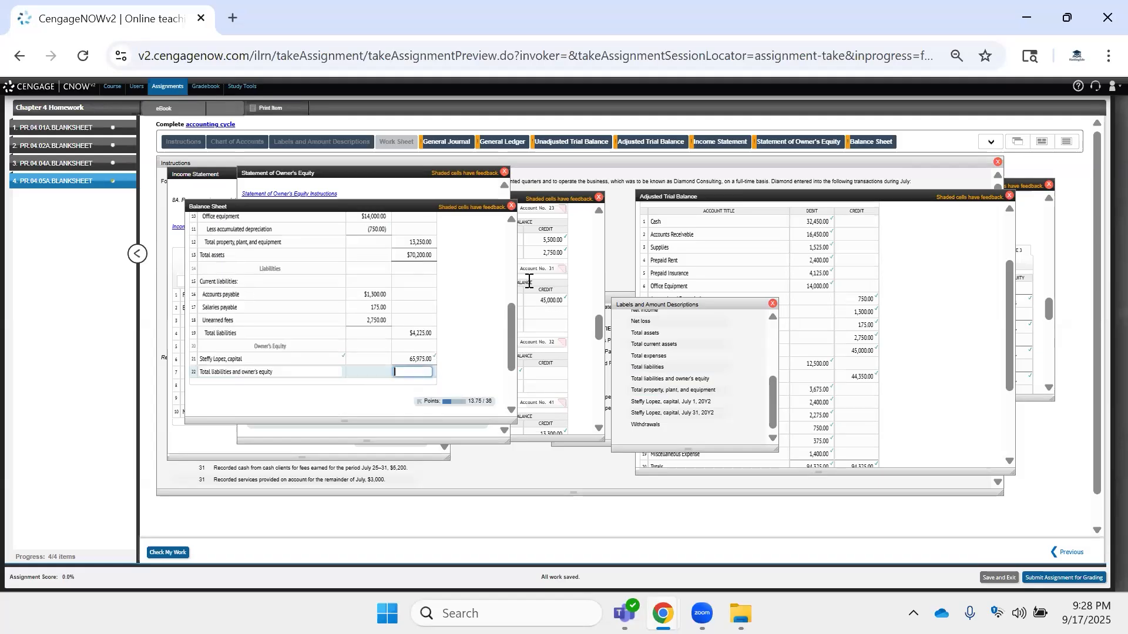
key(Return)
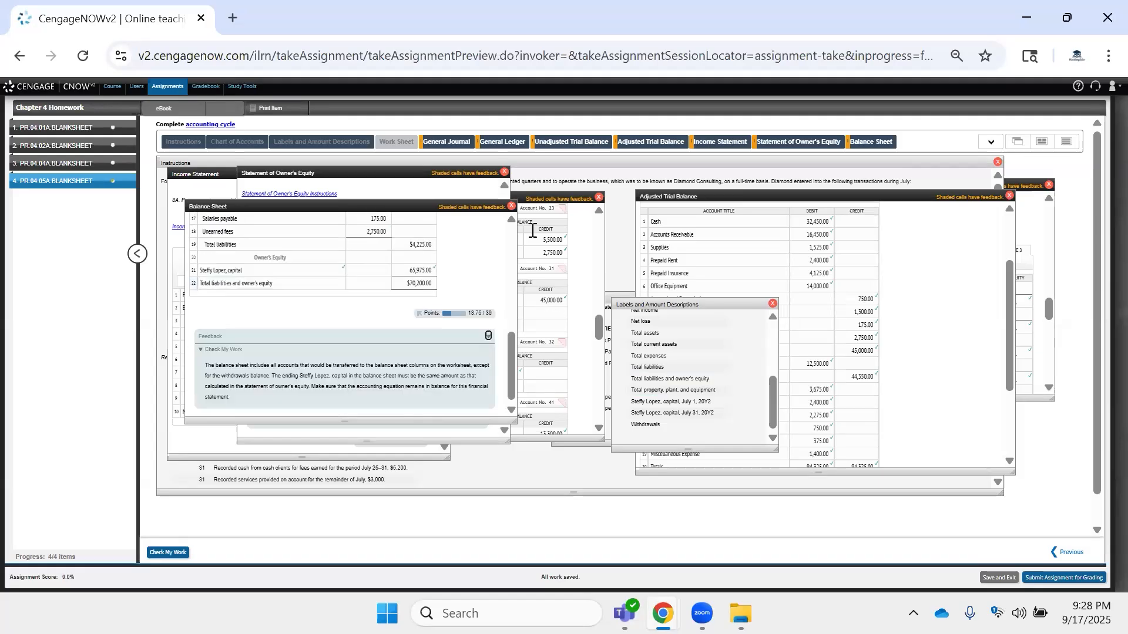
Check the work and review the grading marks and score throughout the Balance Sheet.
click(167, 552)
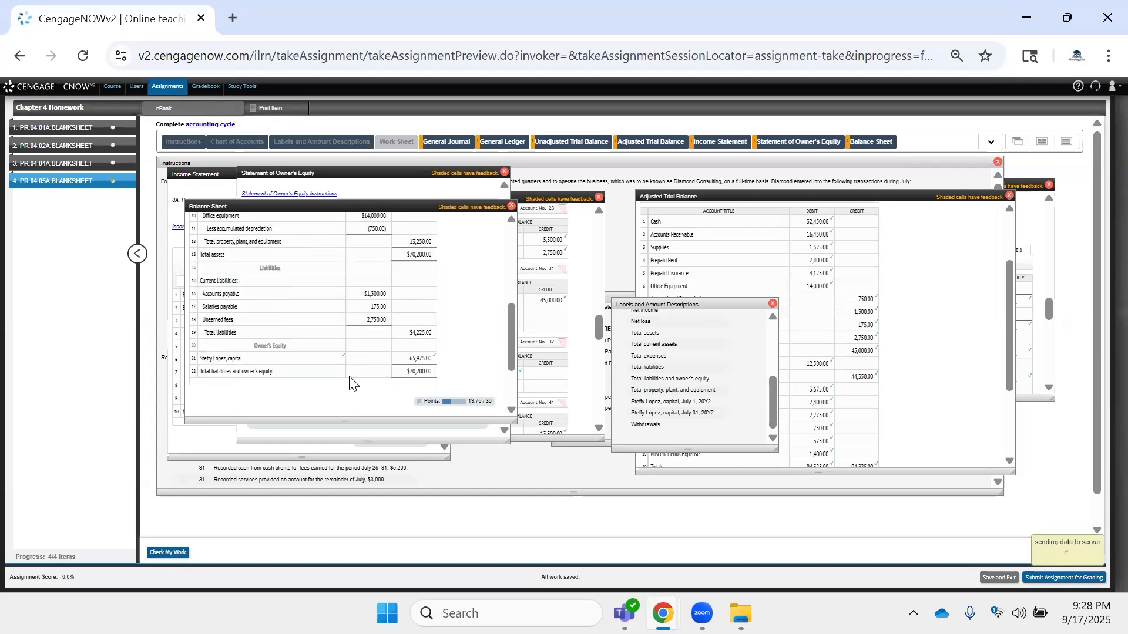
scroll(322, 314, up, 5)
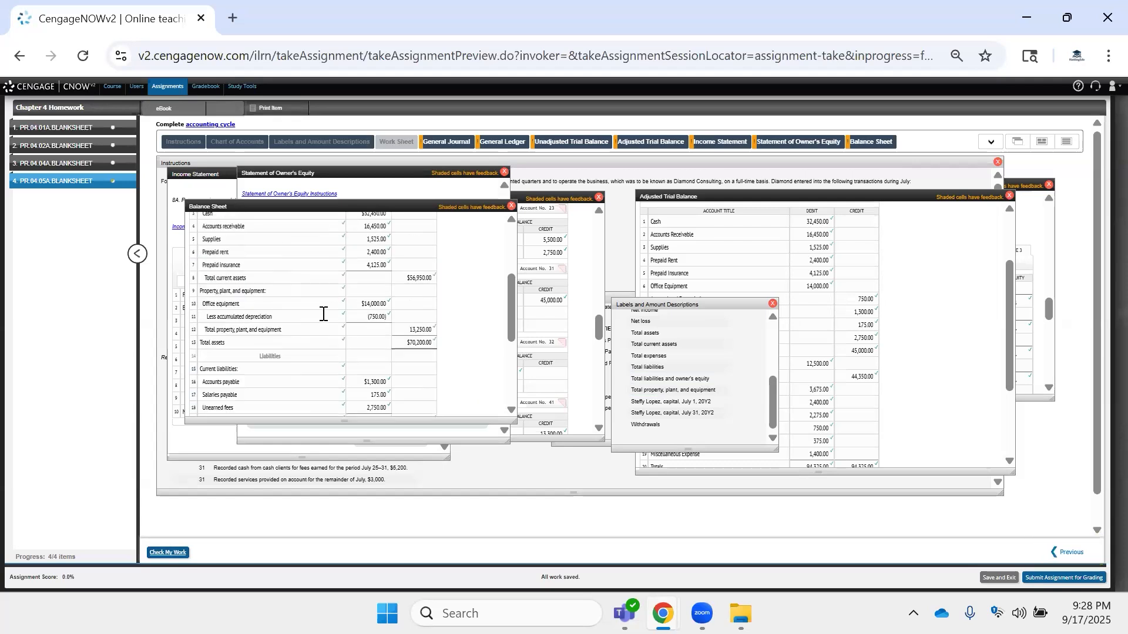
scroll(415, 294, down, 8)
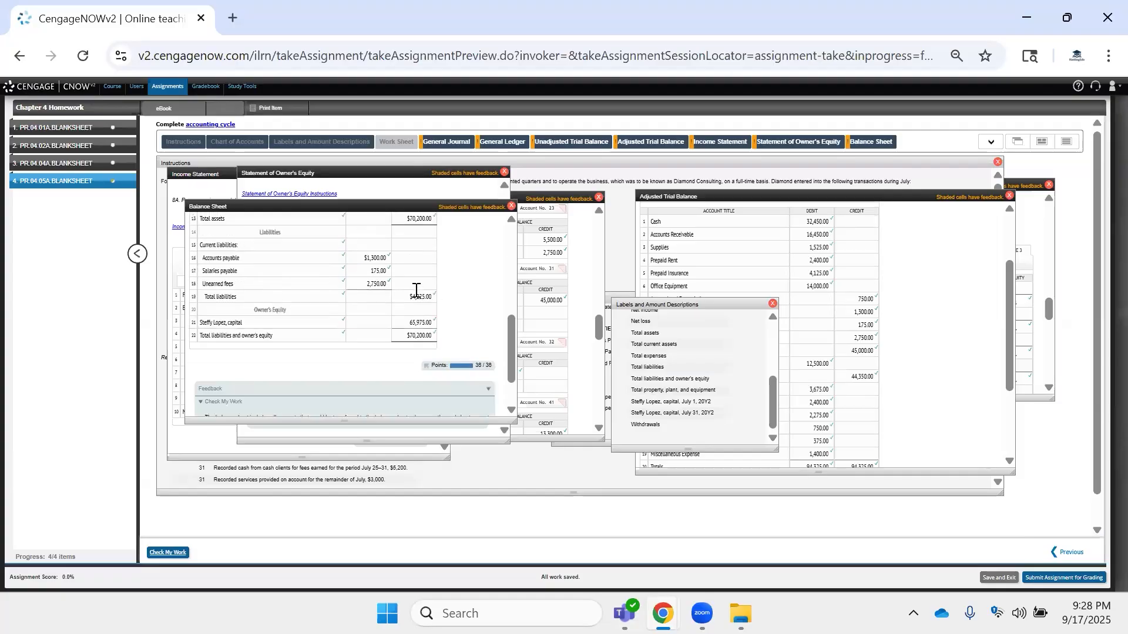
scroll(416, 290, up, 5)
scroll(415, 290, up, 3)
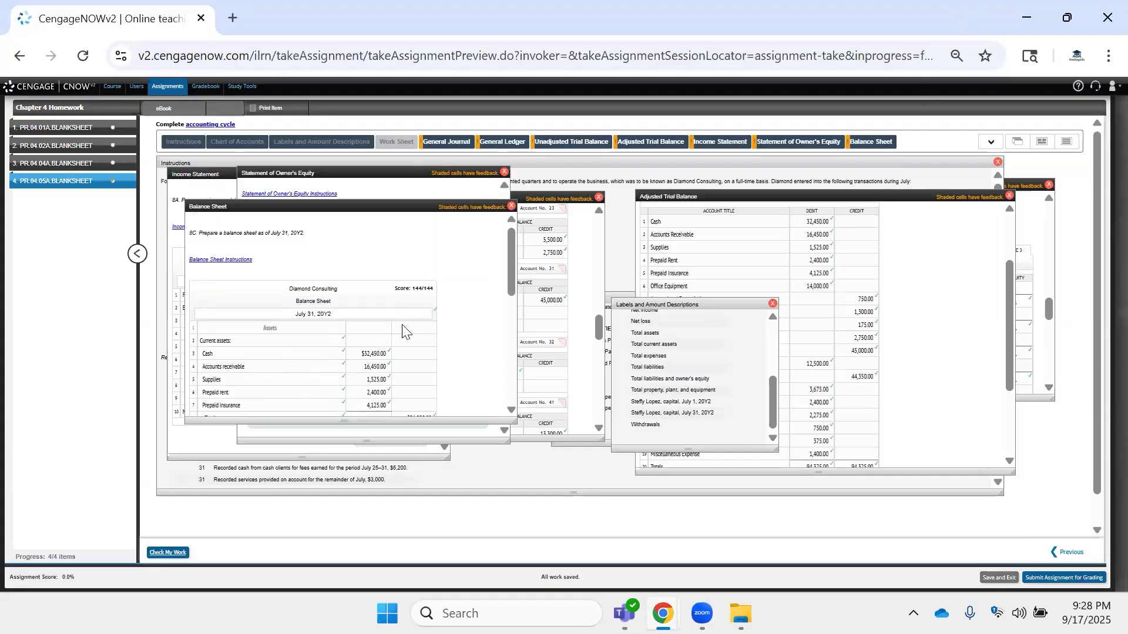
Read requirement 9 in the Instructions, covering journalizing and posting the closing entries.
click(445, 473)
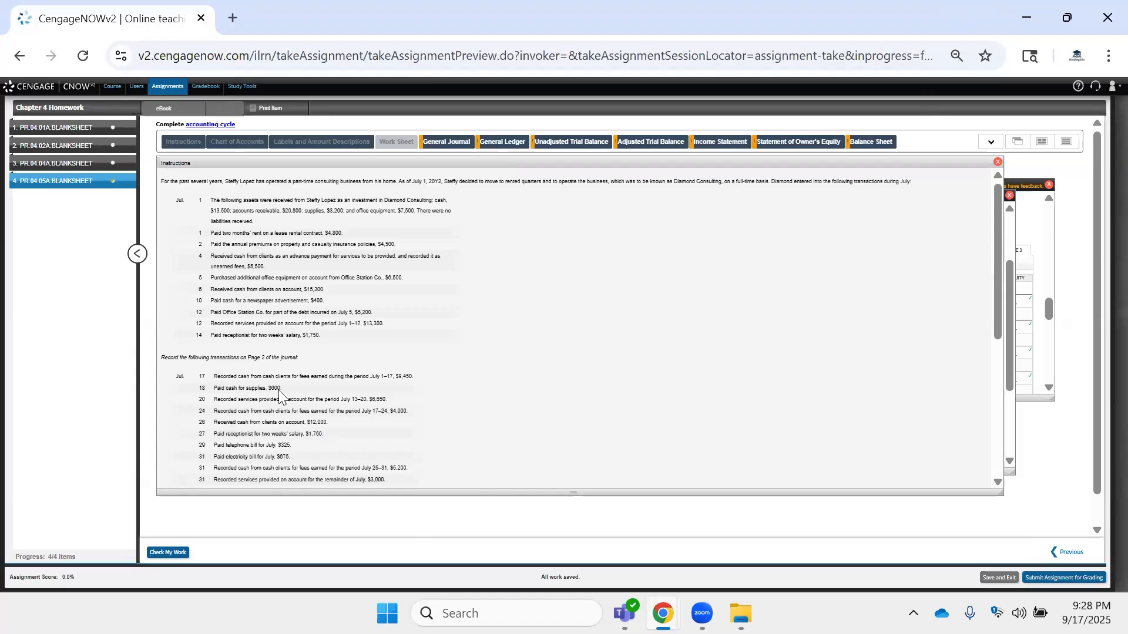
scroll(280, 418, down, 5)
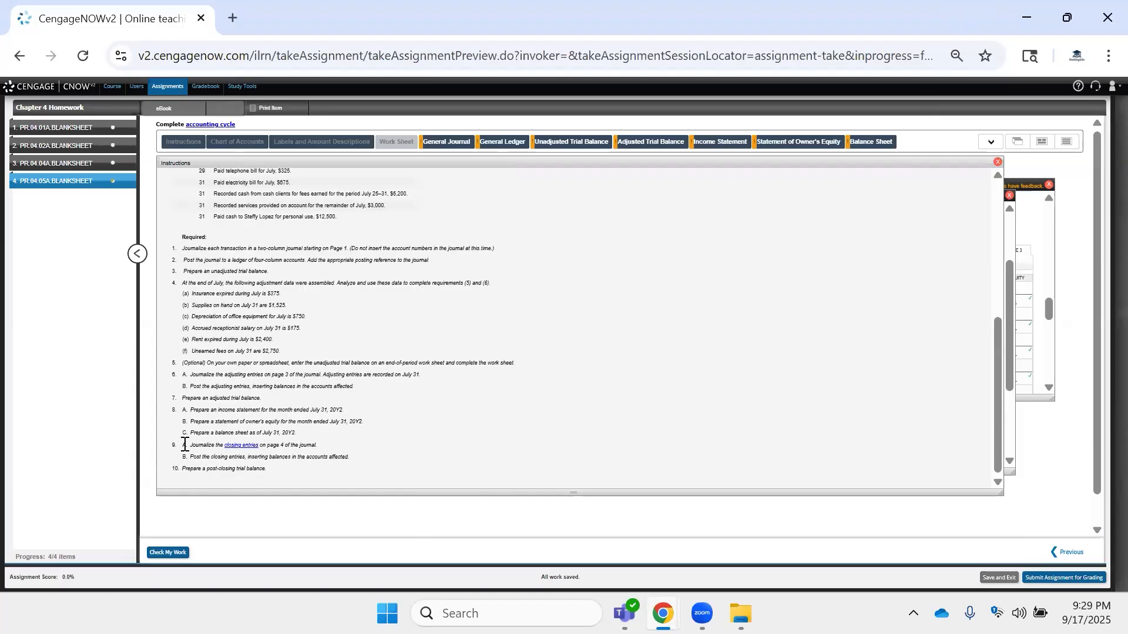
drag(180, 446, 379, 455)
click(379, 456)
mouse_move(558, 150)
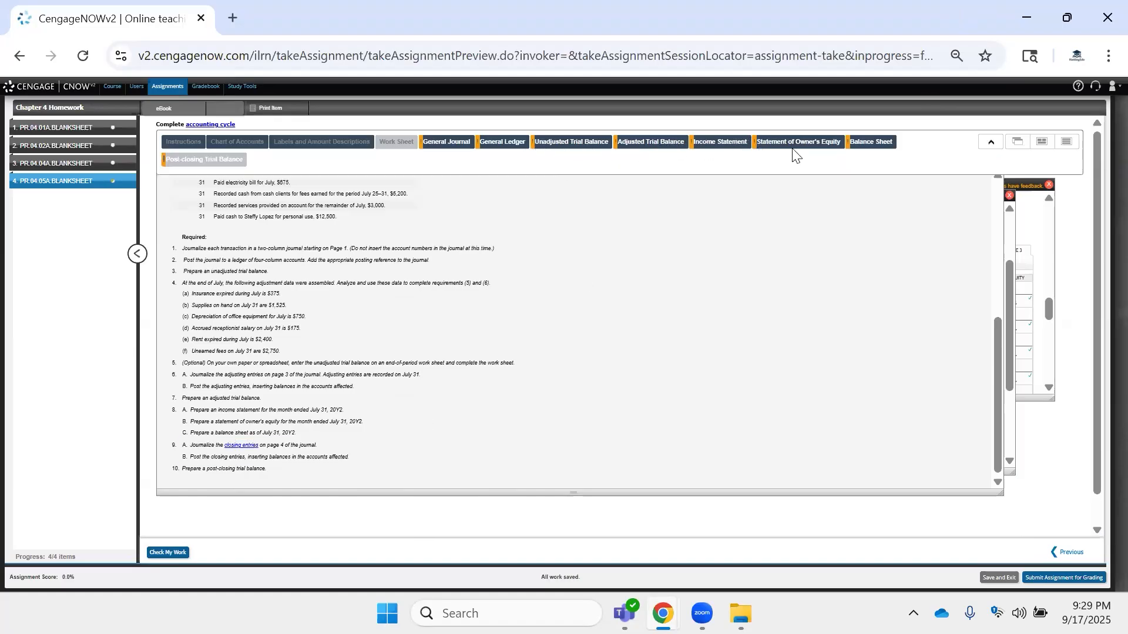
Bring up the General Journal at its blank Closing Entries section.
click(455, 144)
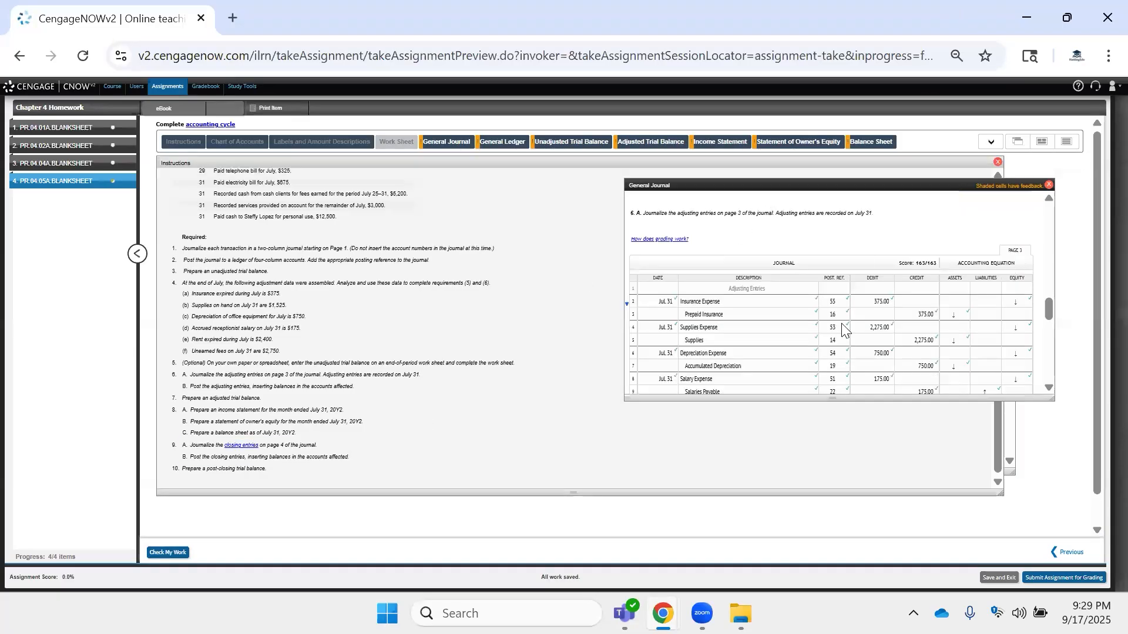
scroll(840, 317, down, 5)
scroll(840, 314, up, 3)
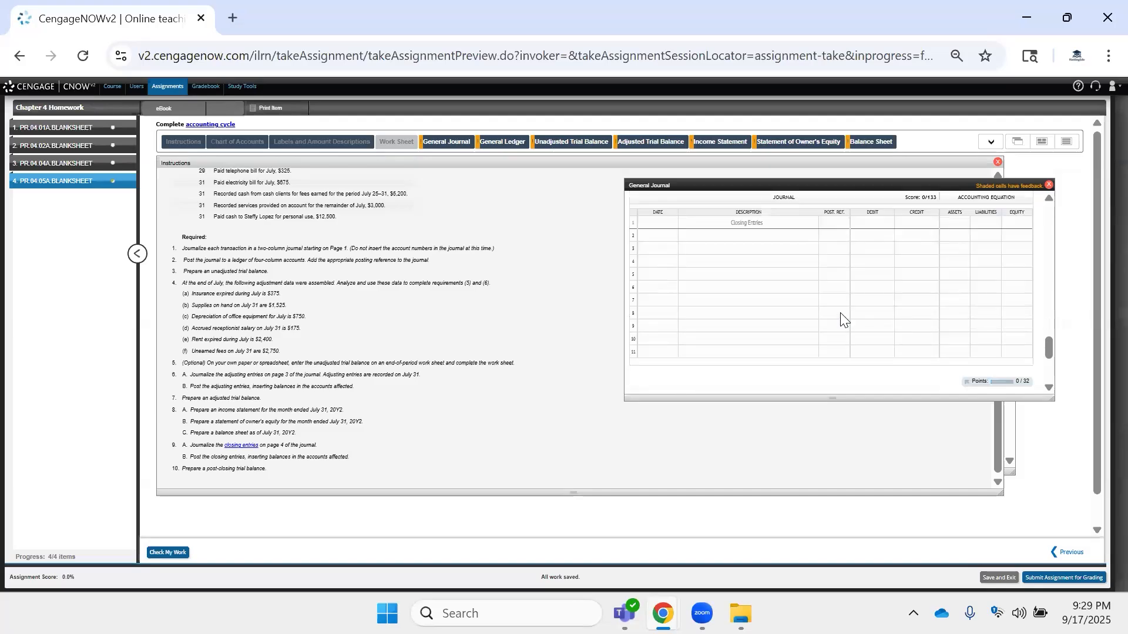
Show the General Ledger beside the journal and review the owner's drawing and Fees Earned accounts.
click(498, 143)
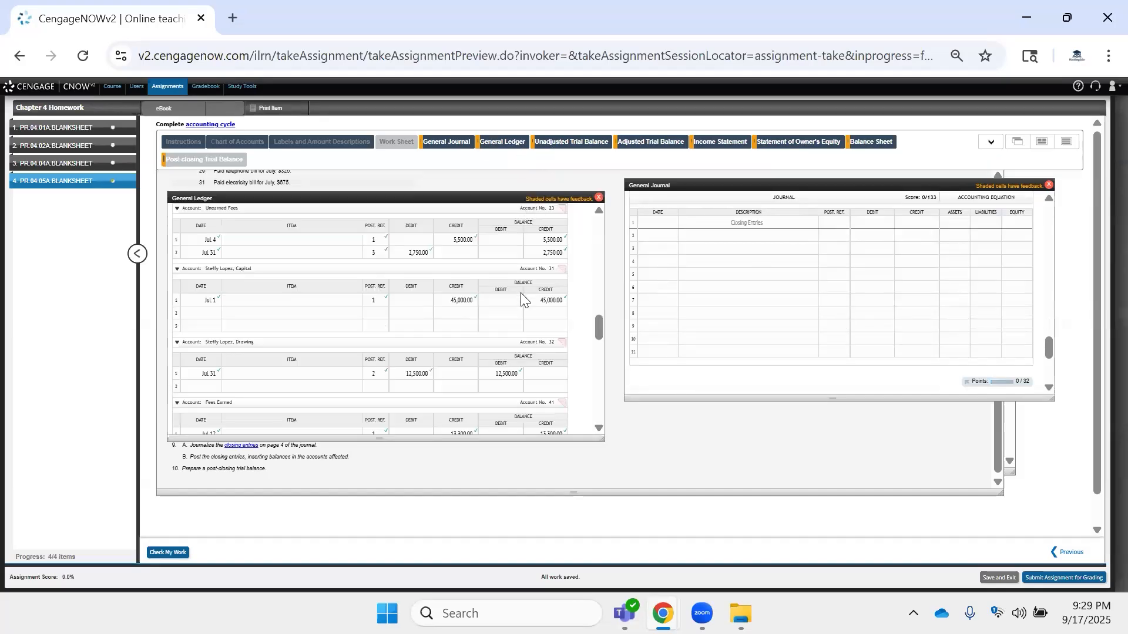
scroll(520, 309, down, 1)
scroll(513, 267, up, 1)
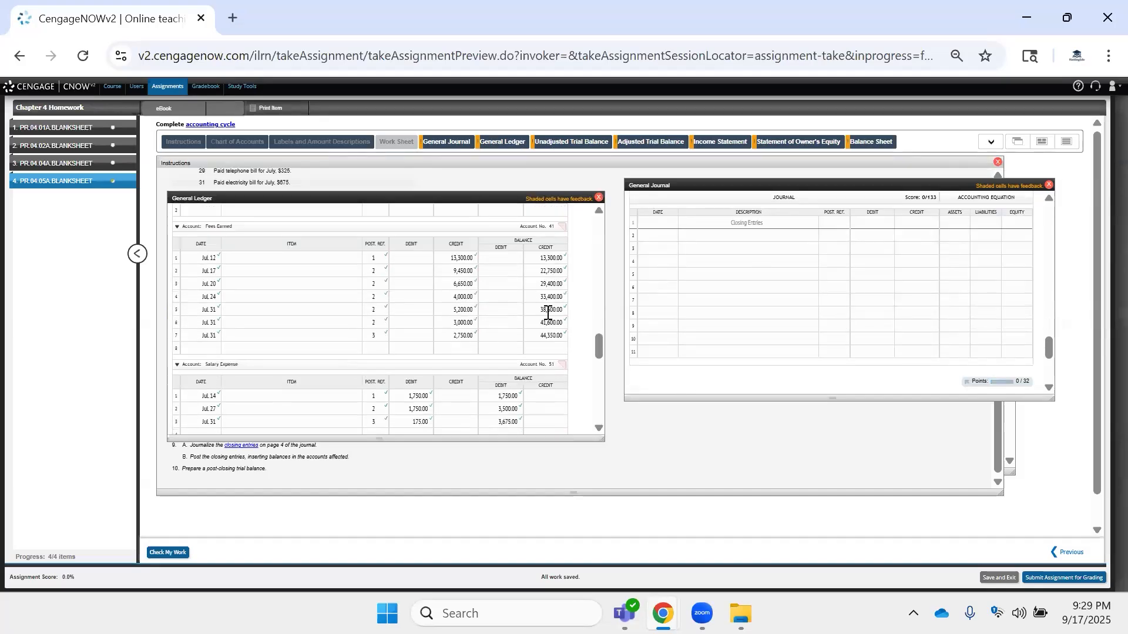
click(505, 348)
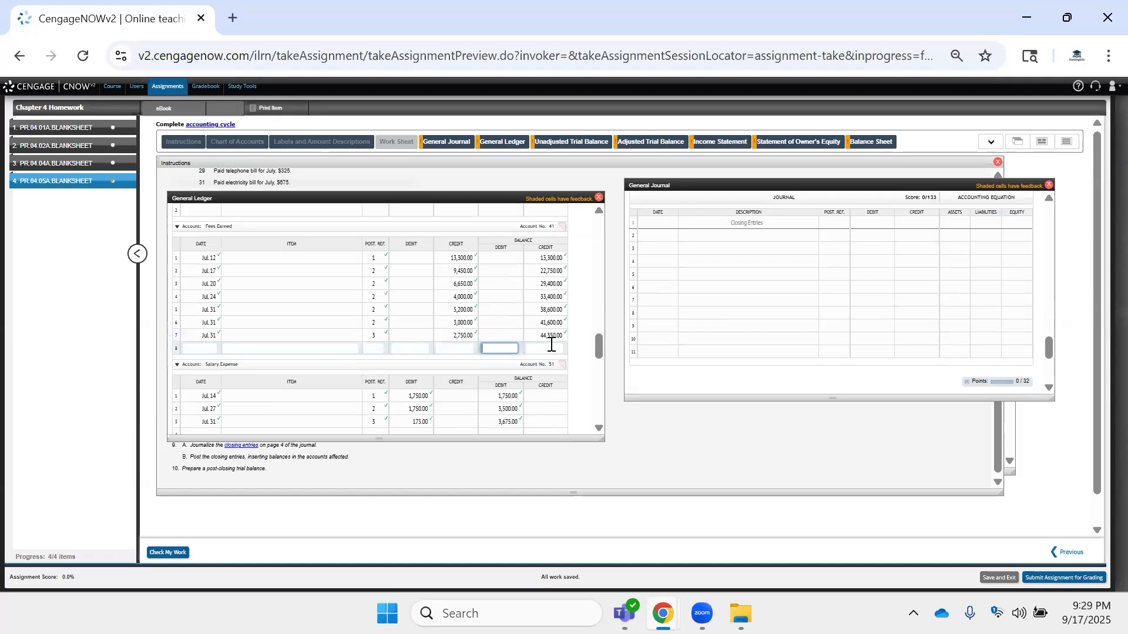
scroll(552, 344, up, 1)
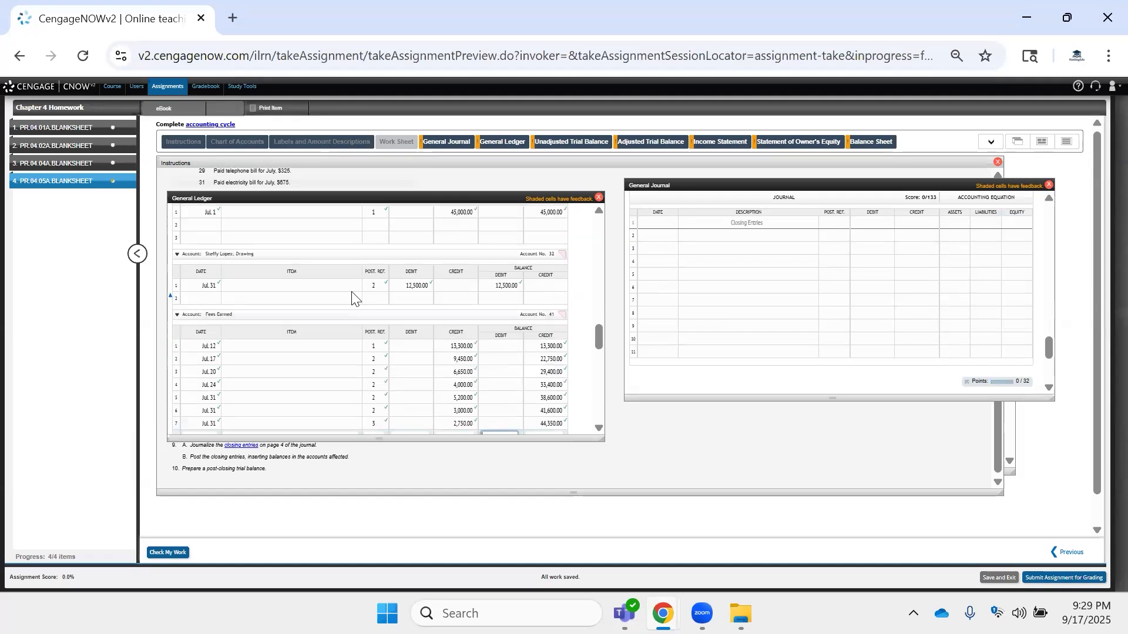
click(549, 298)
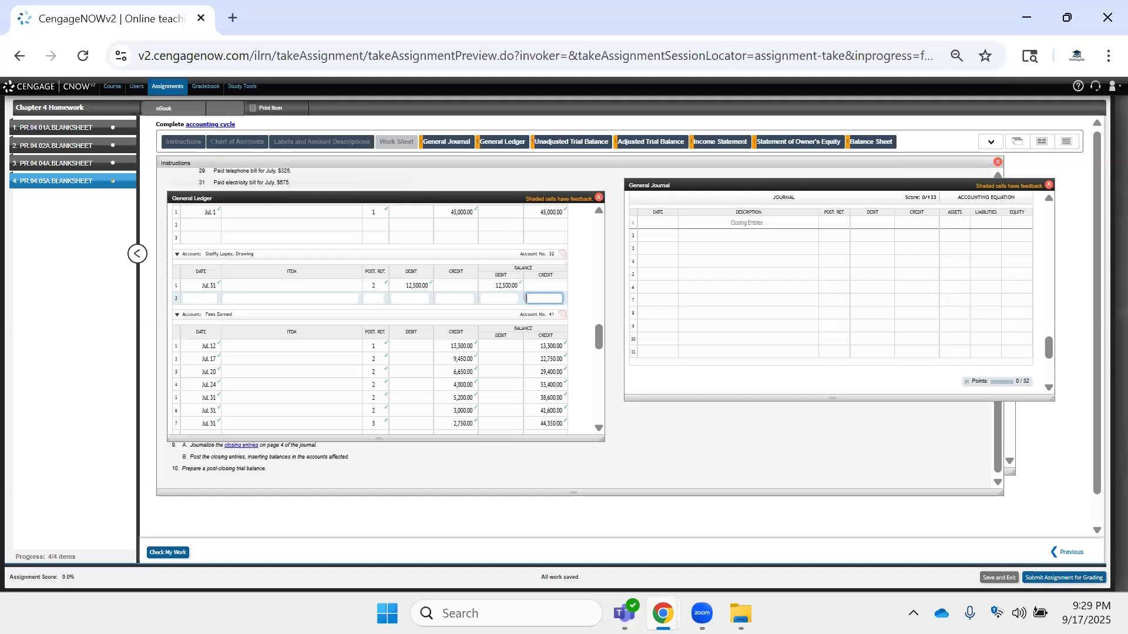
Enter Jul. 31 as the date on line 2 of the Closing Entries journal.
click(717, 235)
click(643, 235)
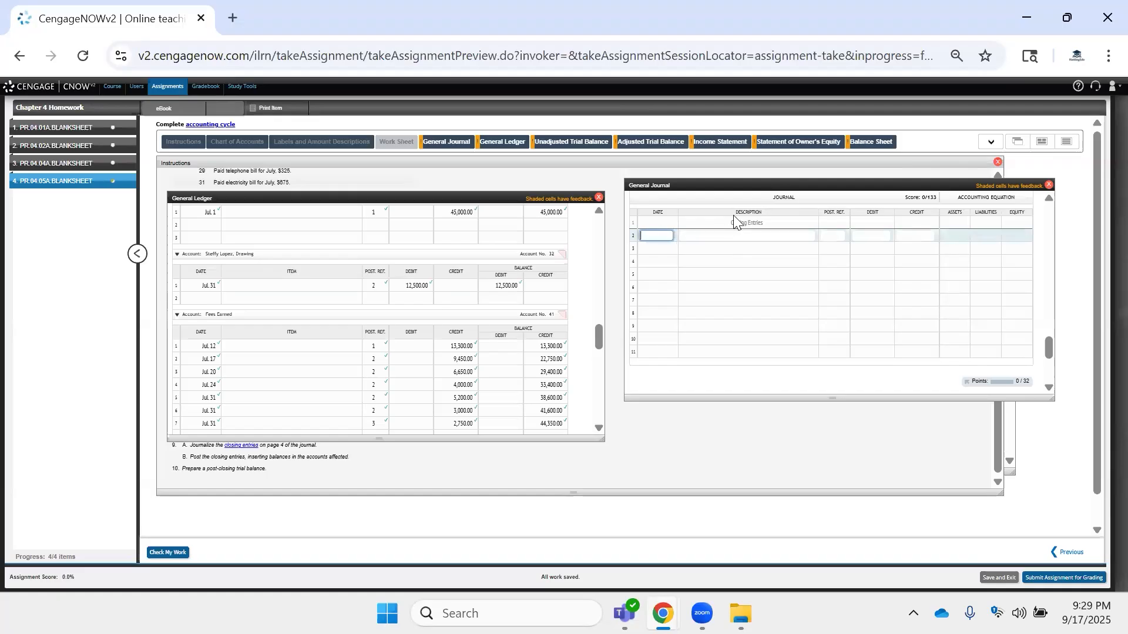
key(Tab)
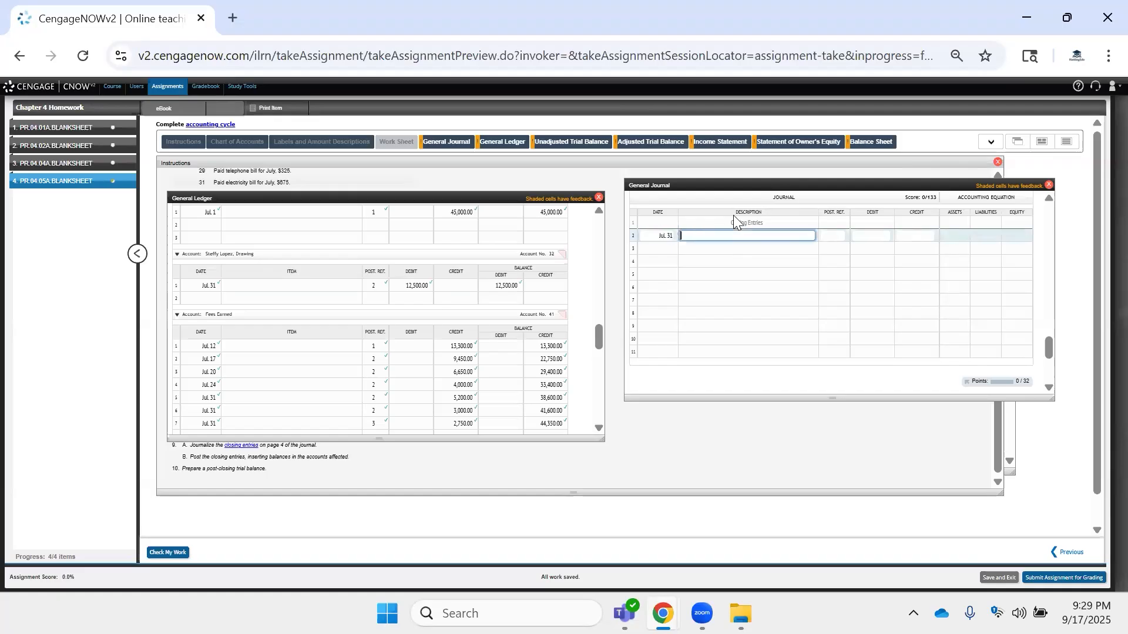
Enter Fees Earned with posting reference 41 on line 2 of the Closing Entries journal.
scroll(423, 285, down, 2)
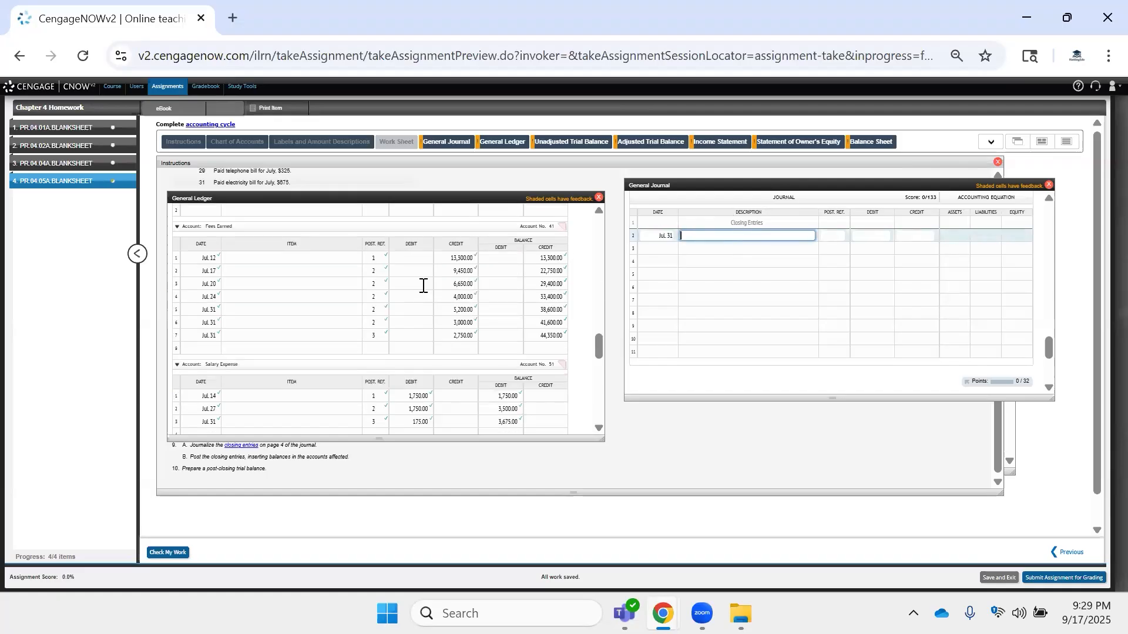
scroll(297, 281, up, 3)
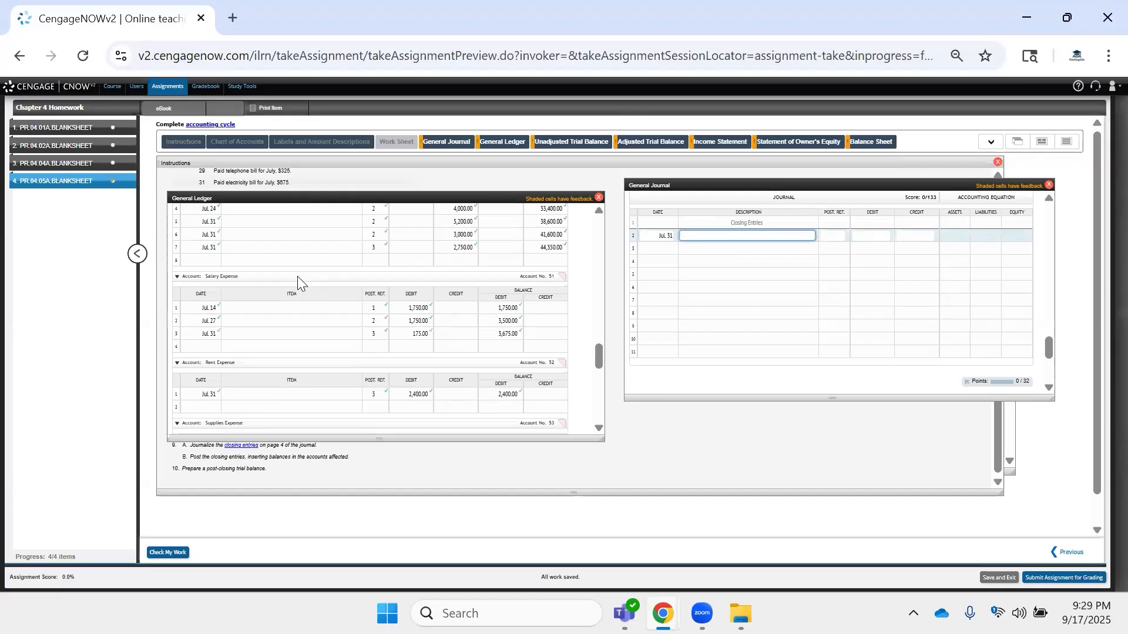
scroll(298, 277, up, 5)
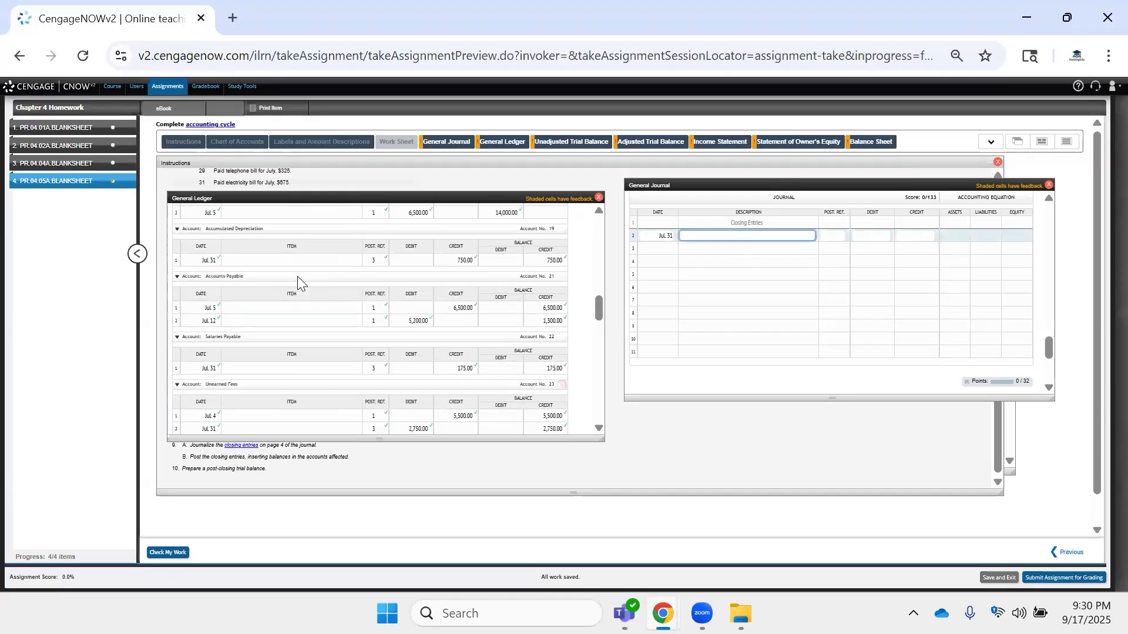
scroll(297, 276, down, 6)
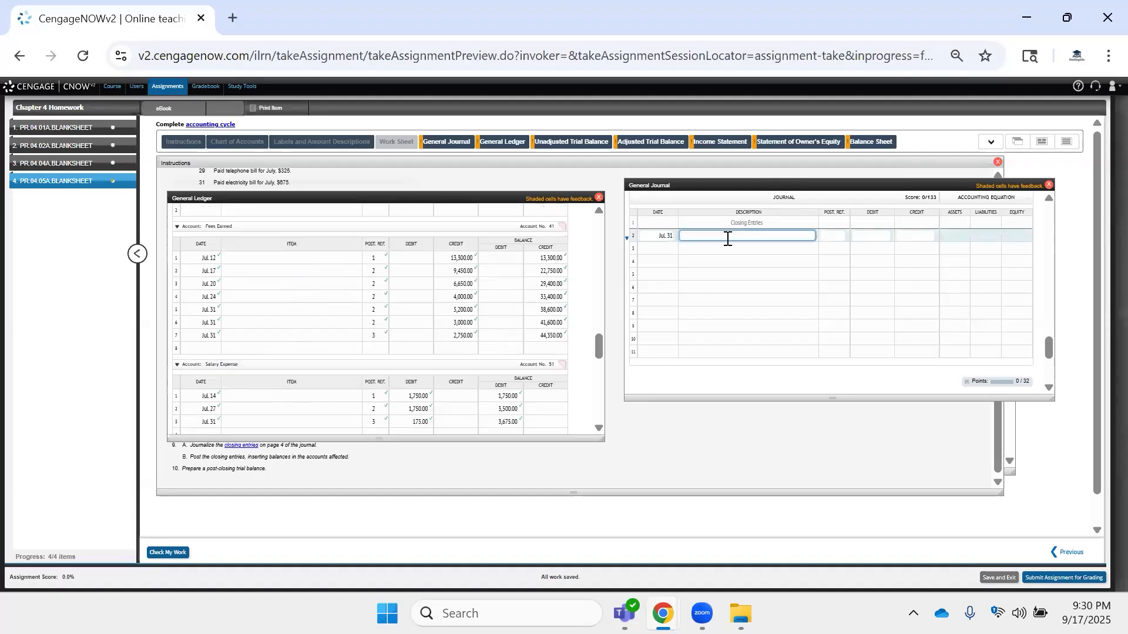
text(arned)
key(Tab)
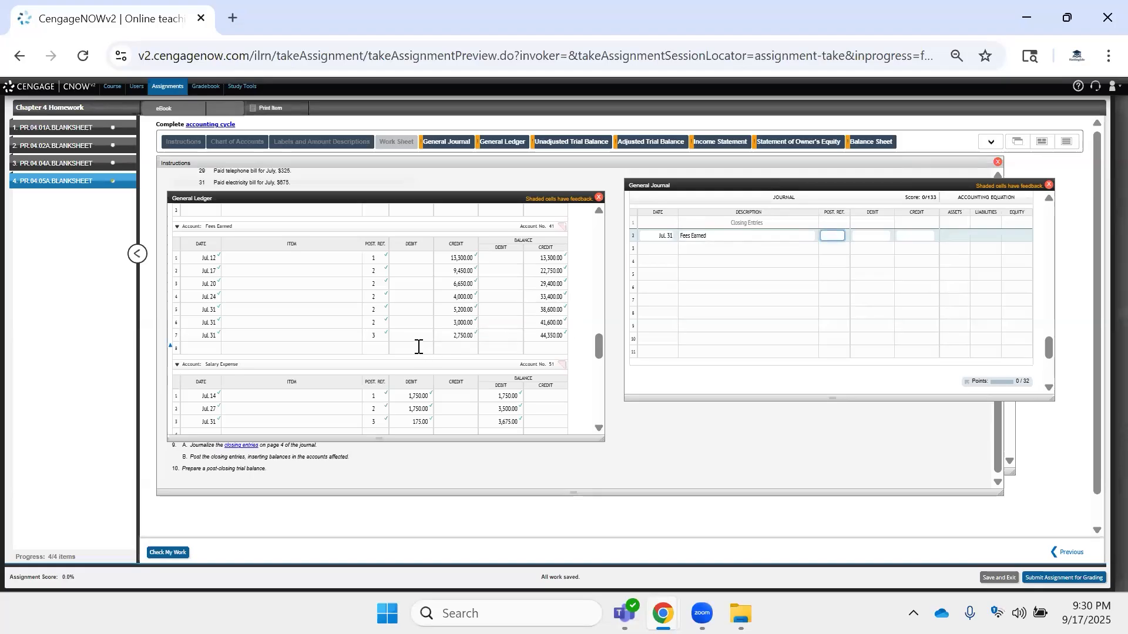
text(41)
click(871, 235)
Post a debit of 44,350 with posting reference 4 on line 8 of the Fees Earned ledger account.
scroll(918, 322, up, 1)
scroll(919, 325, down, 1)
click(561, 338)
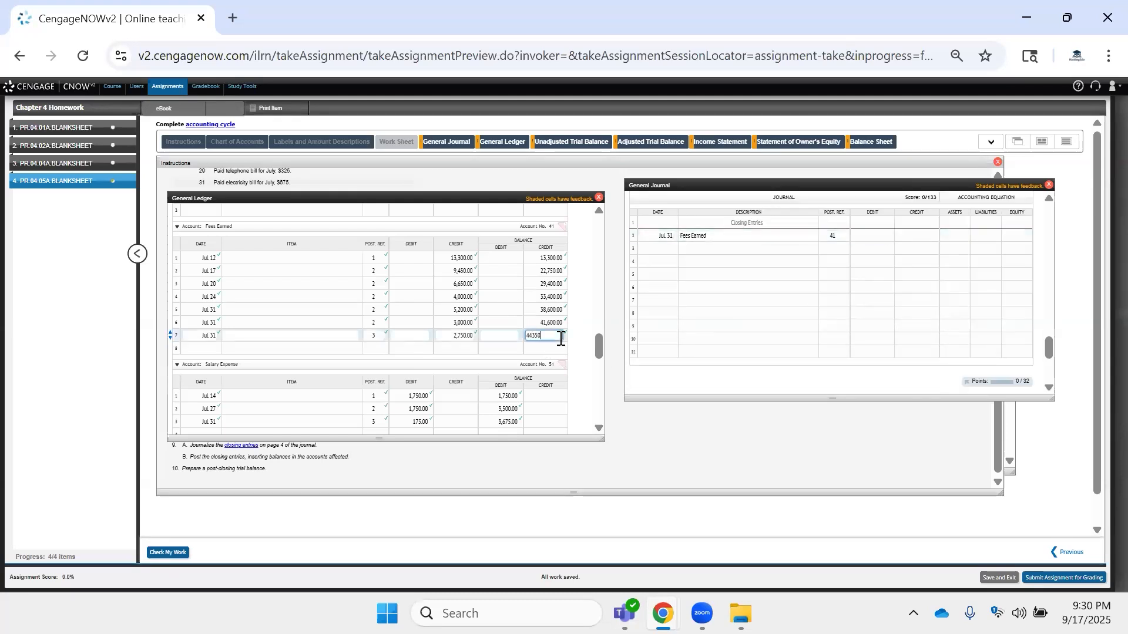
click(446, 349)
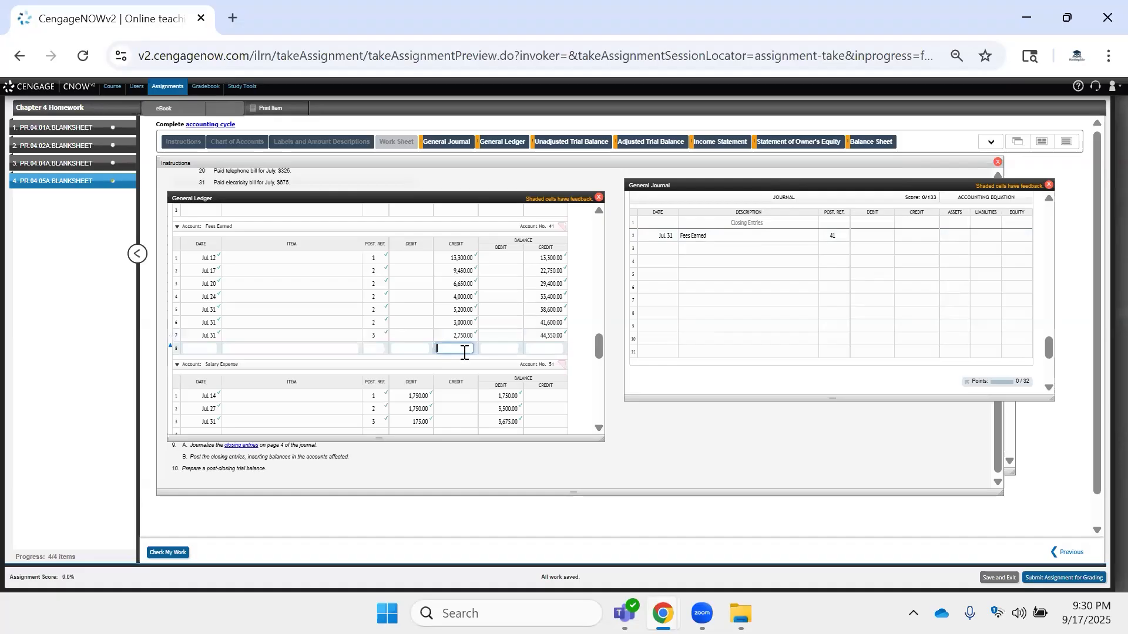
click(424, 349)
text(44350)
click(376, 349)
text(4)
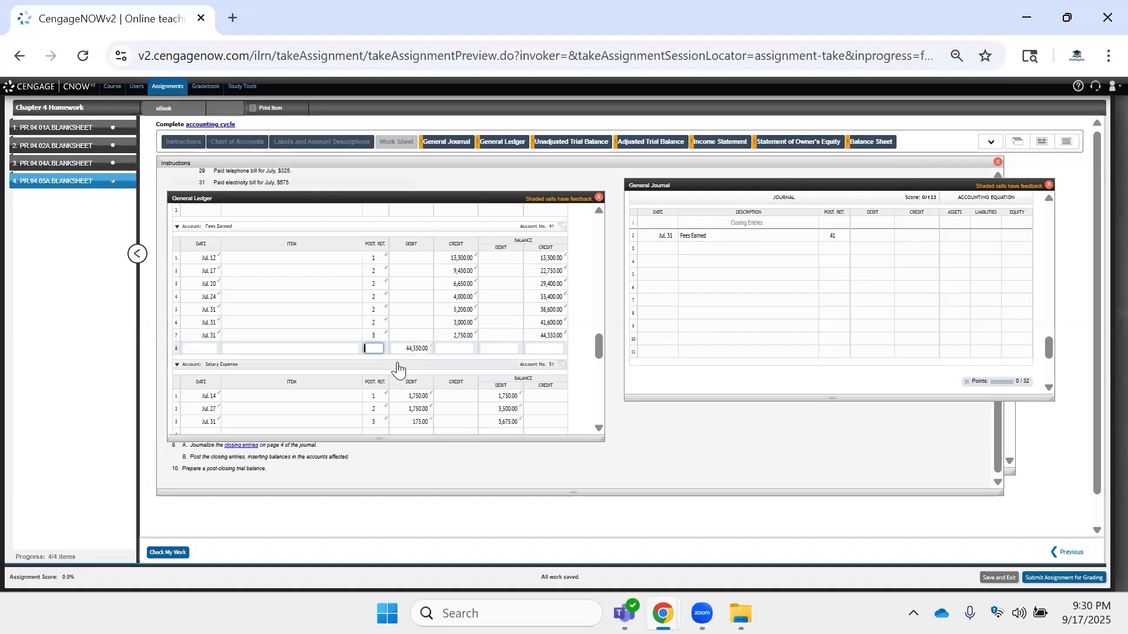
Copy the date Jul. 31 from line 7 to line 8 of the Fees Earned ledger account.
click(212, 336)
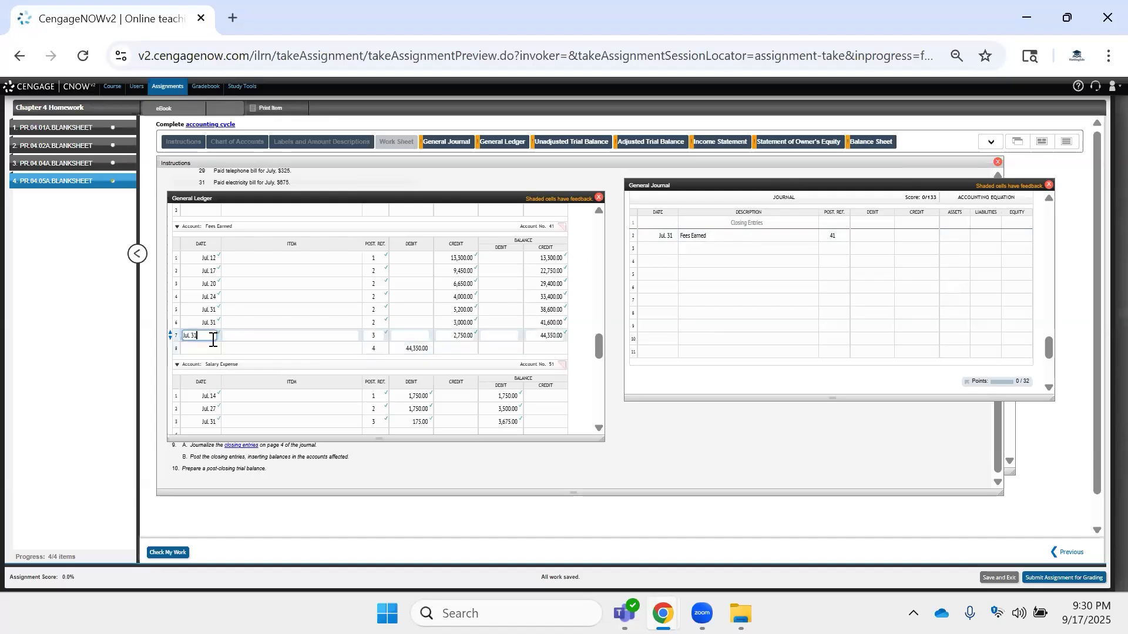
key(ctrl+a)
key(ctrl+c)
click(211, 346)
key(ctrl+v)
Enter 0 for both the debit and credit balances on Fees Earned line 8 and check the work.
click(515, 348)
click(556, 334)
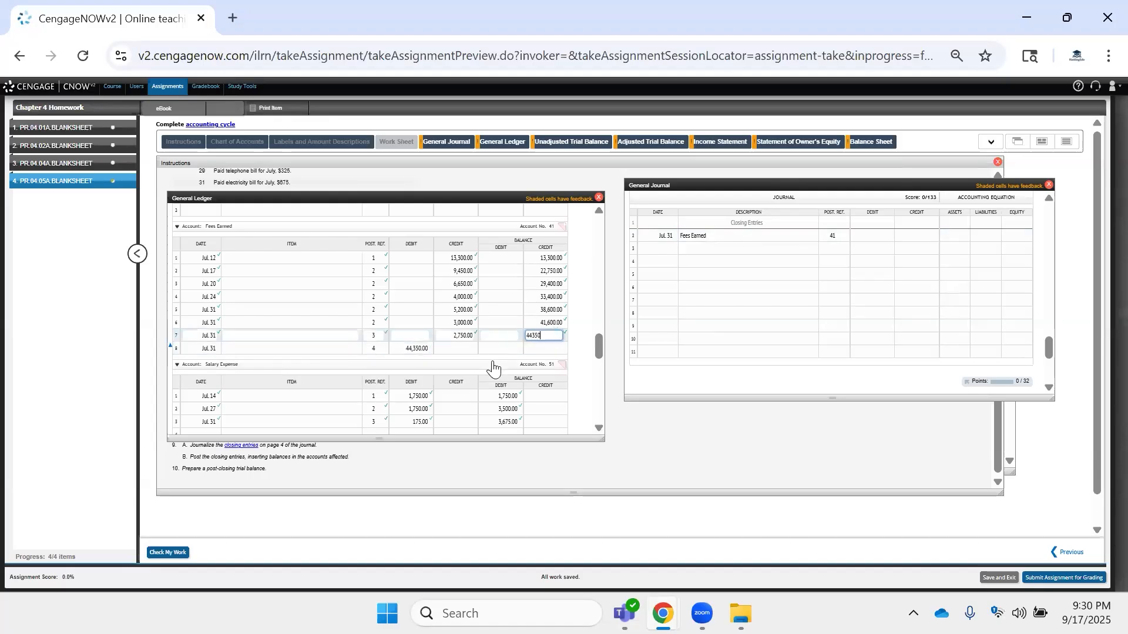
click(494, 365)
scroll(496, 350, up, 5)
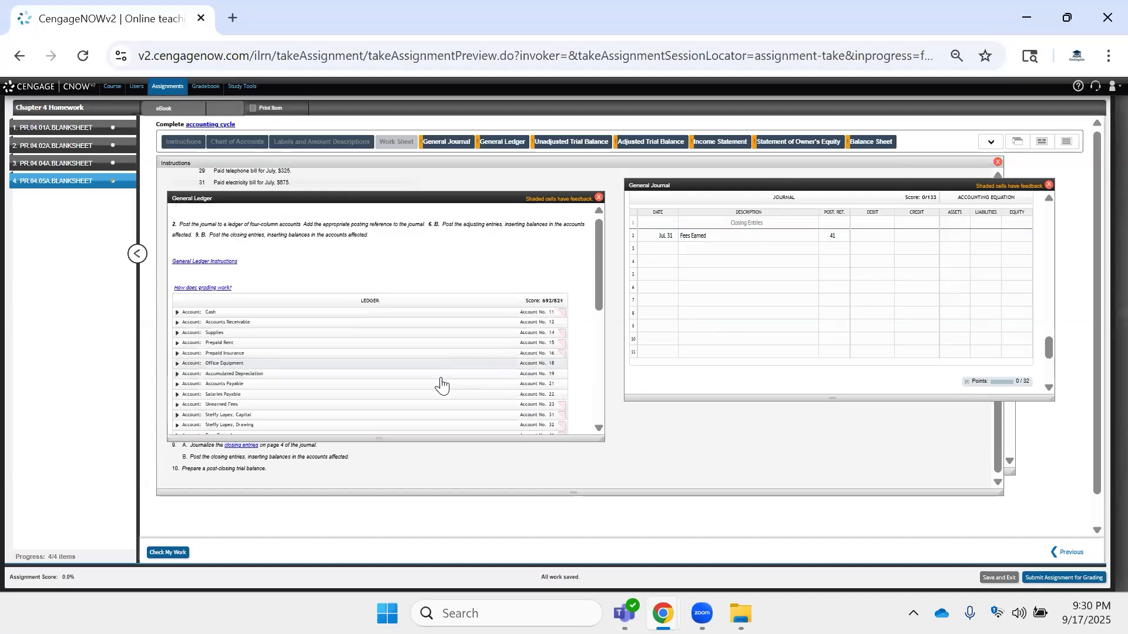
click(479, 348)
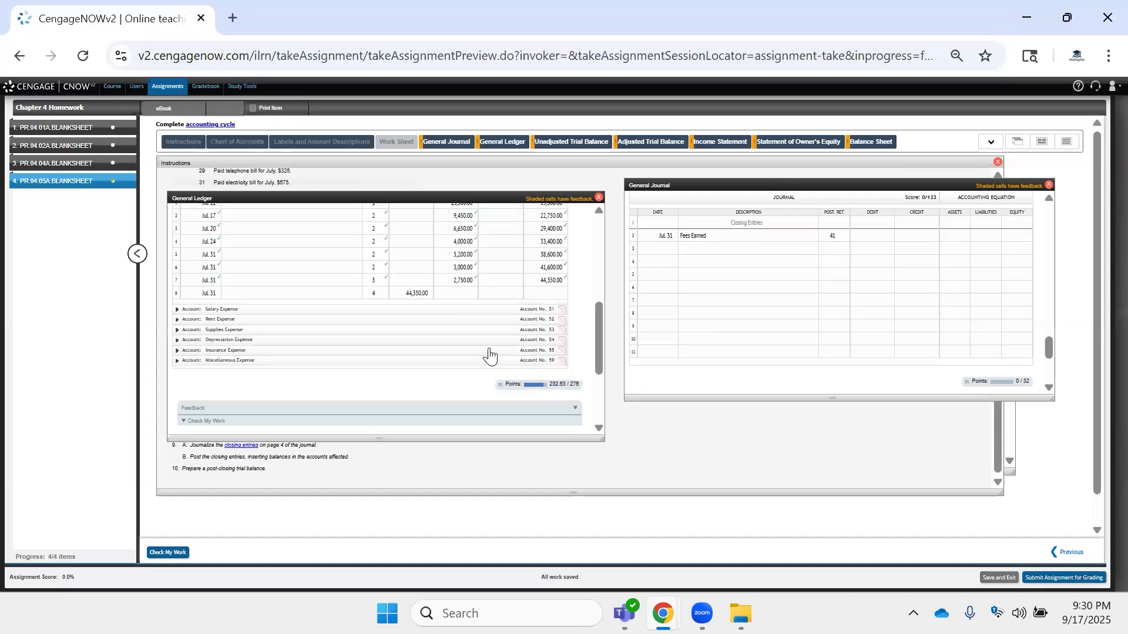
scroll(498, 364, up, 2)
click(498, 379)
text(0)
click(559, 373)
click(552, 382)
text(0)
click(572, 389)
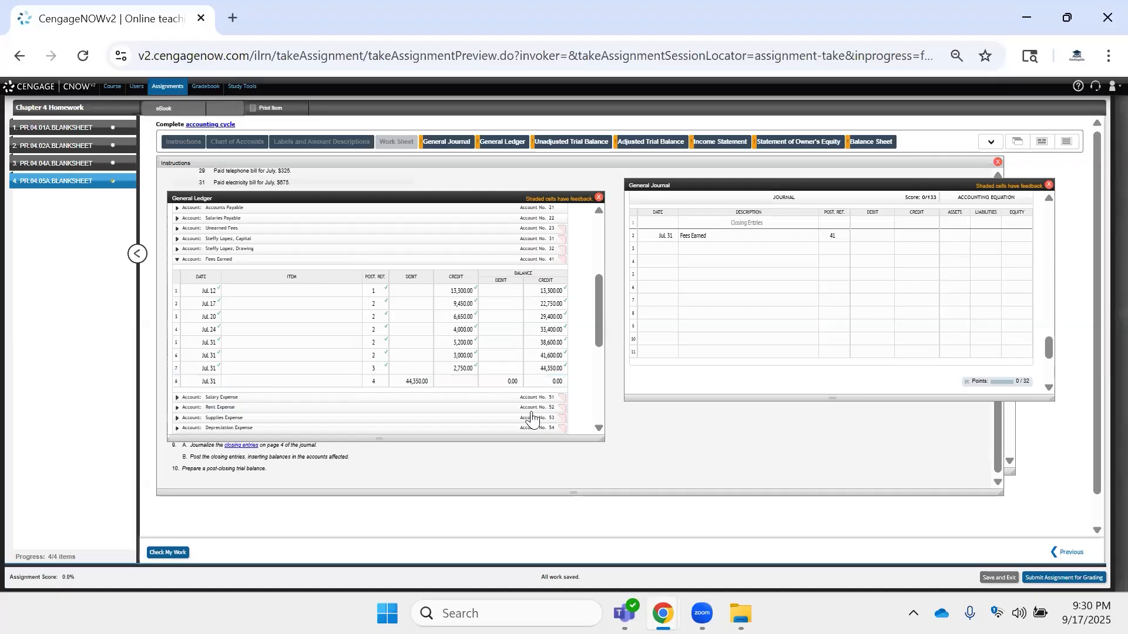
click(167, 550)
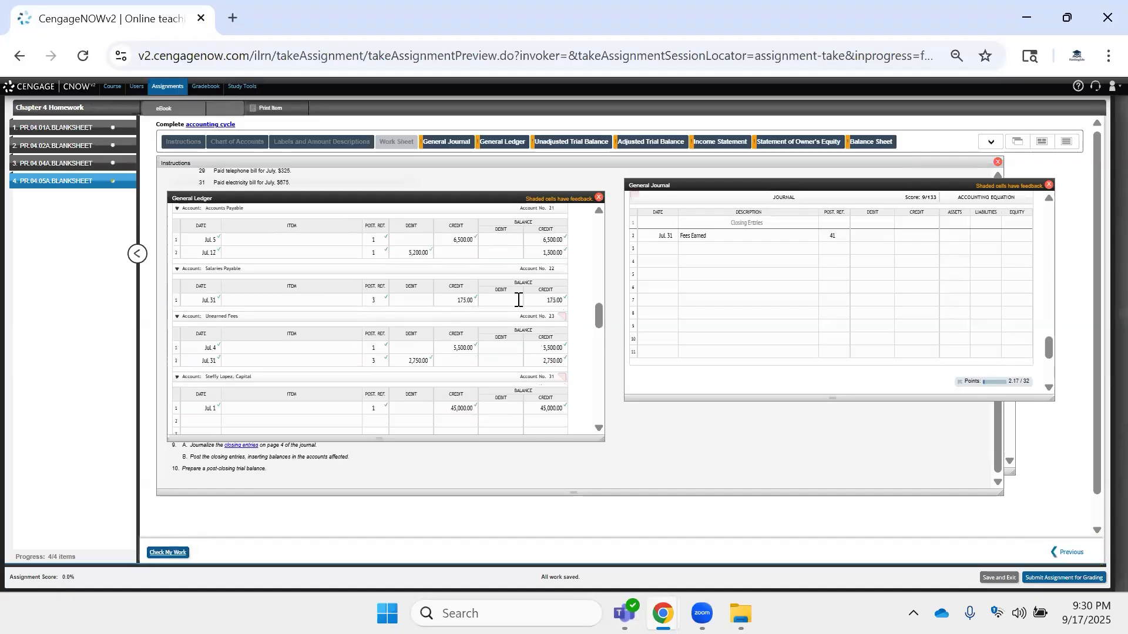
Enter the Fees Earned debit of 44,350 on line 2 of the Closing Entries journal.
scroll(518, 299, down, 10)
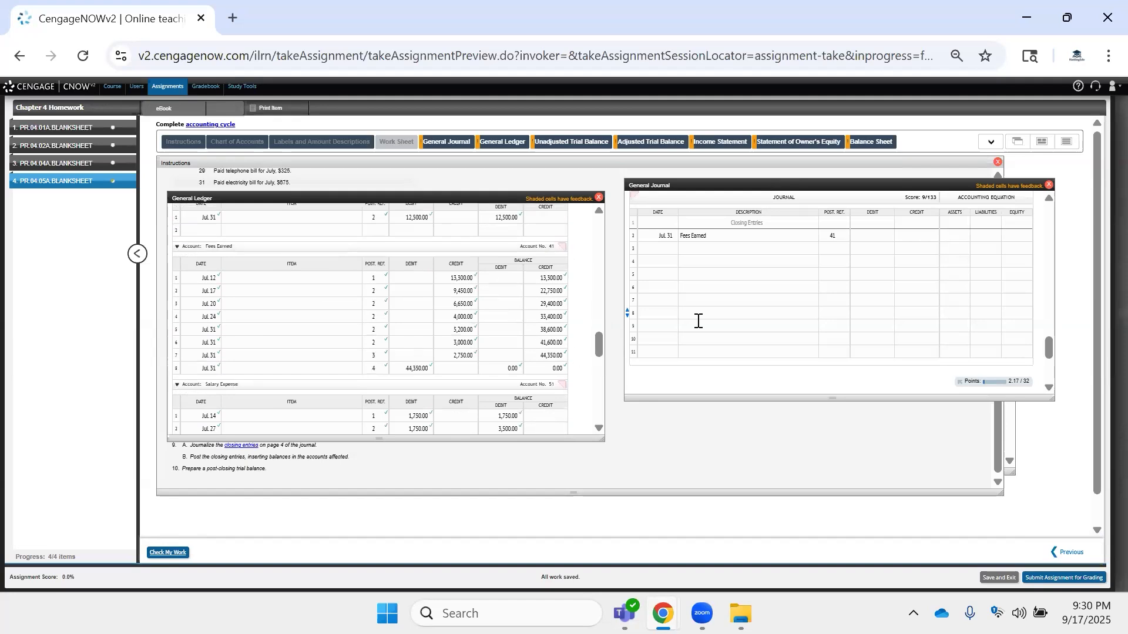
click(912, 235)
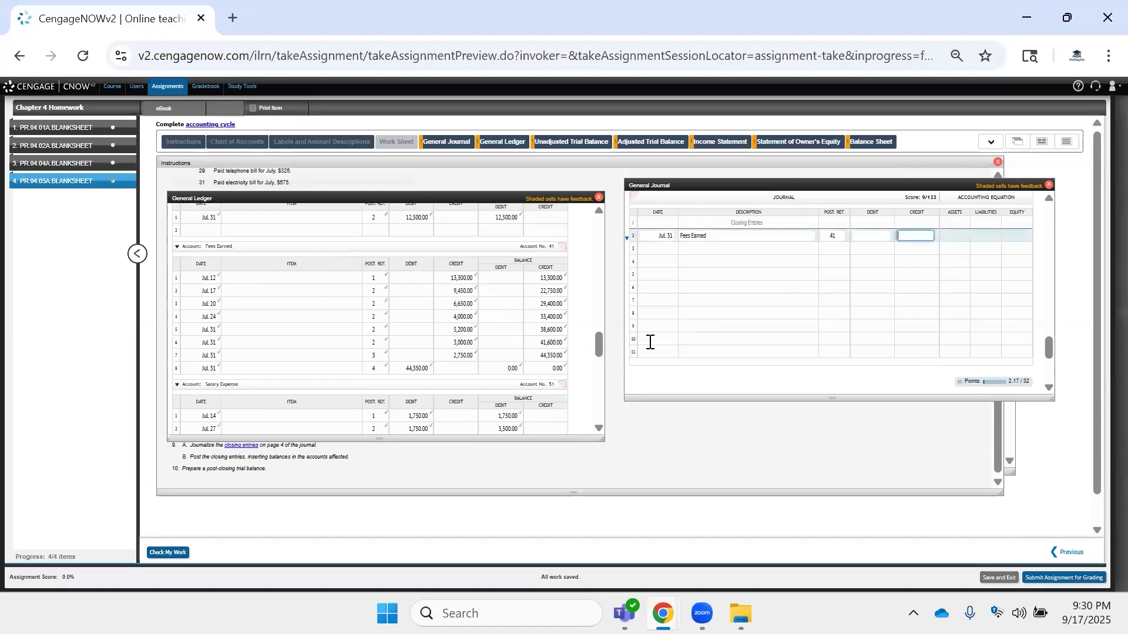
click(418, 368)
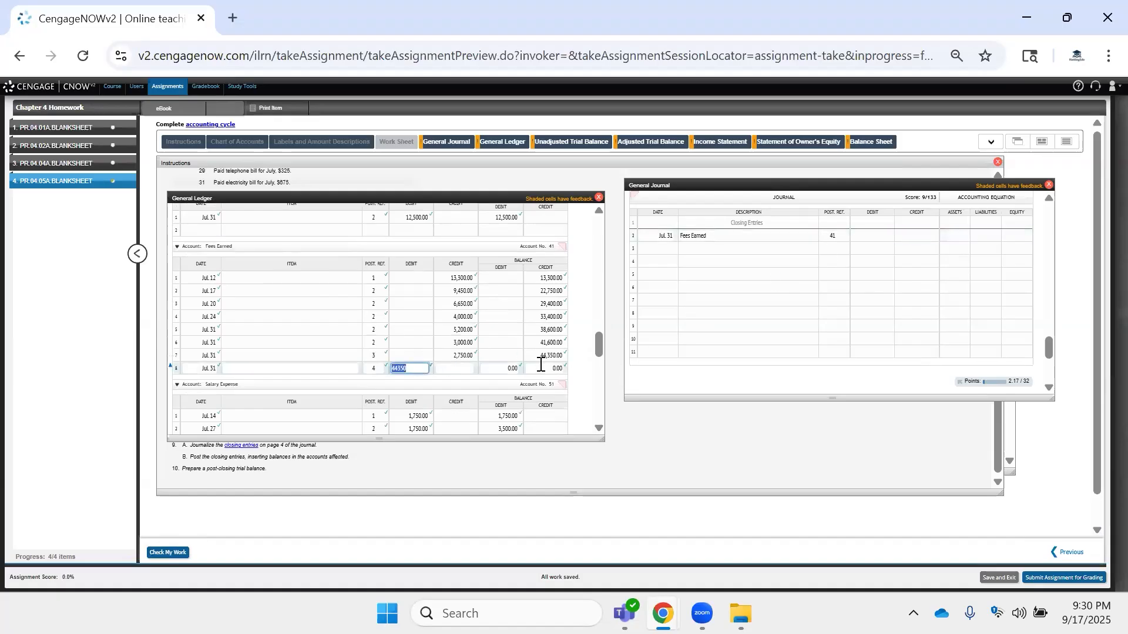
click(890, 238)
text(44350)
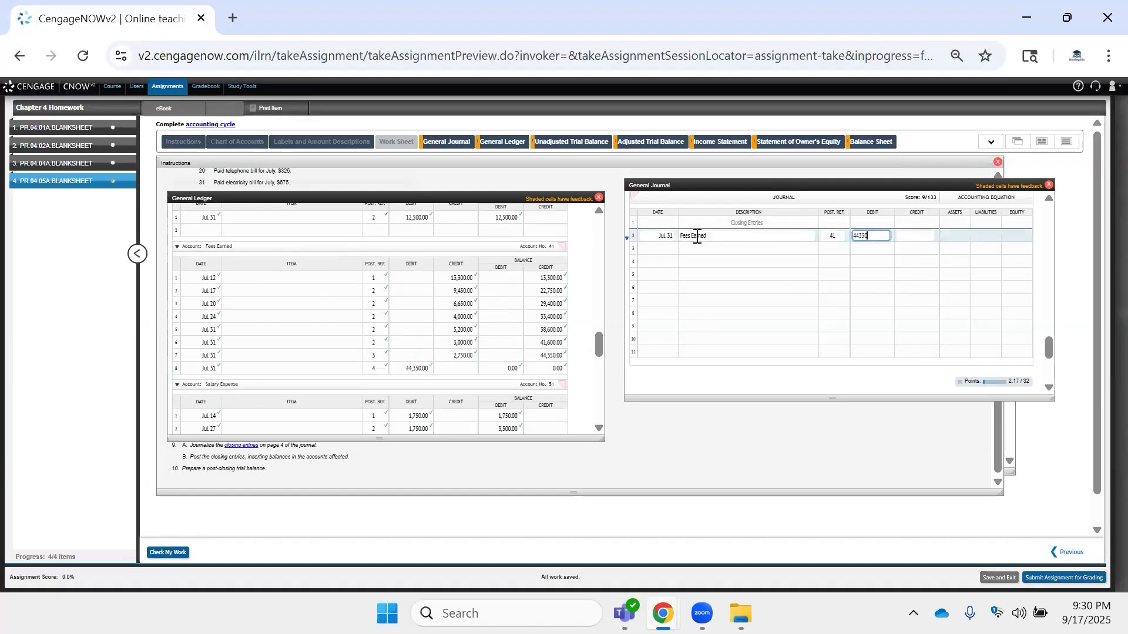
click(650, 248)
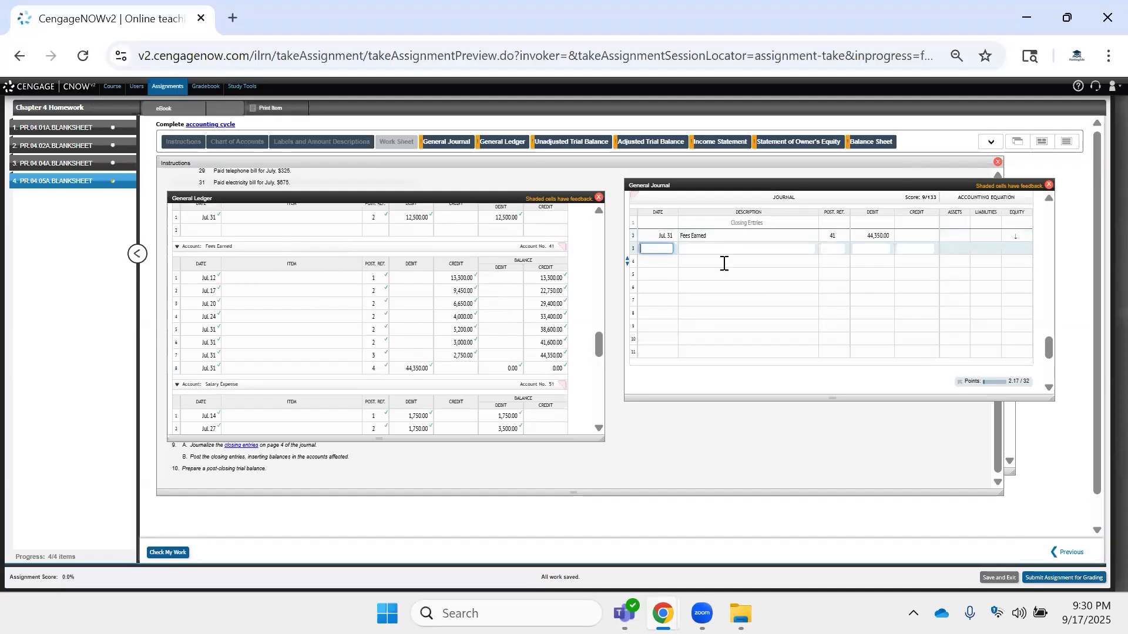
Enter Salary Expense as the description on line 3 of the Closing Entries journal.
key(Tab)
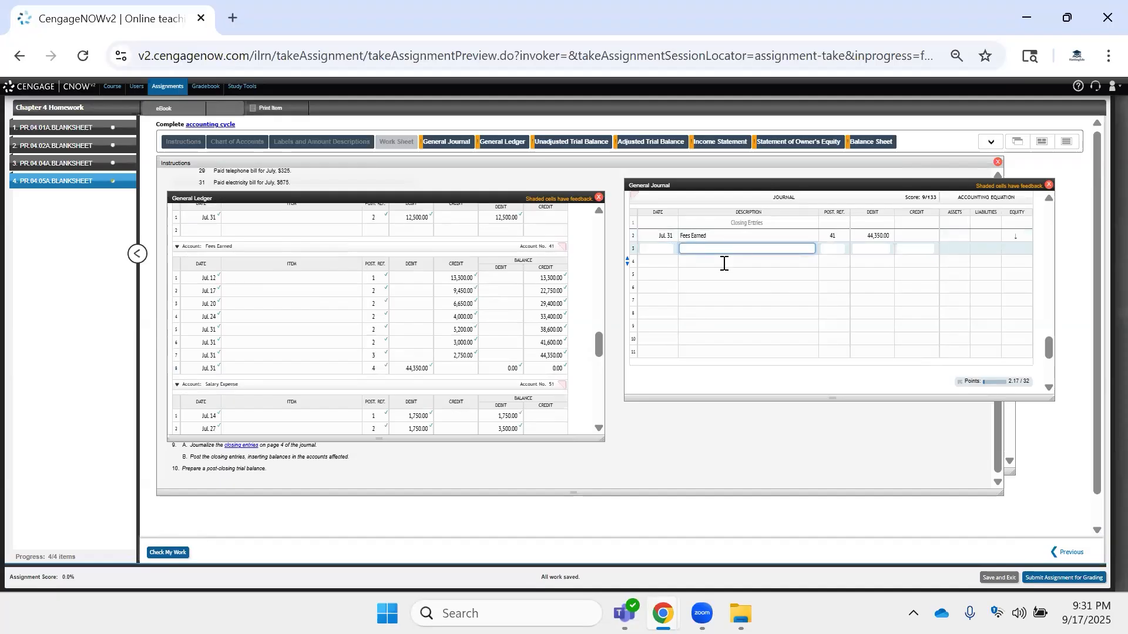
scroll(487, 335, down, 2)
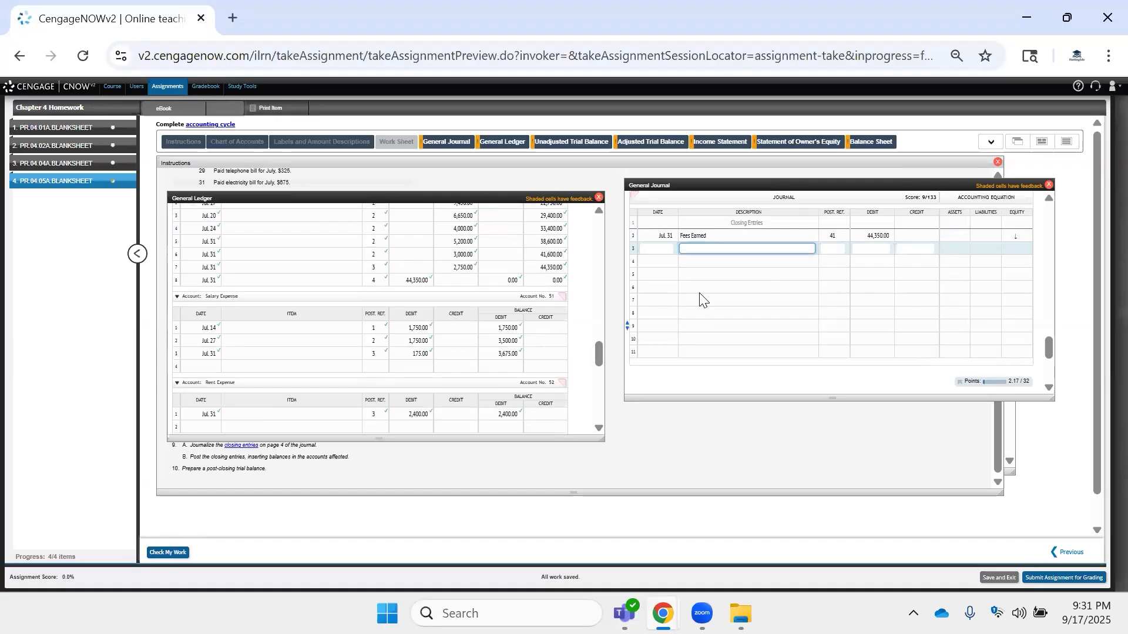
text(Salary Expense)
key(Tab)
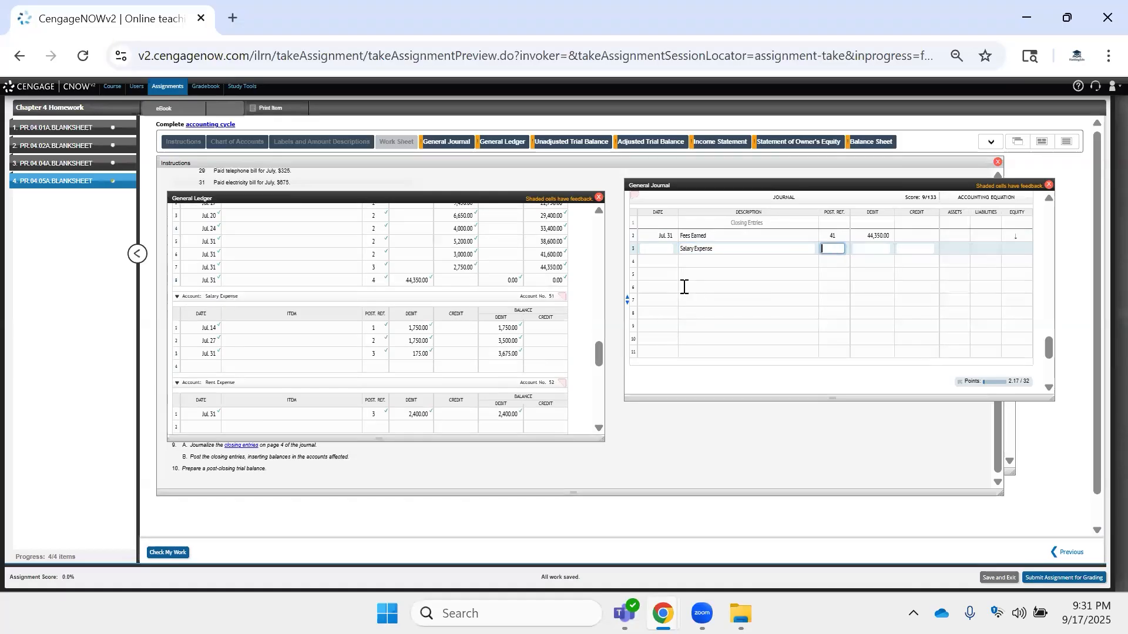
Post the Salary Expense balance of 3,675 as a credit on line 4 of its ledger account.
click(503, 354)
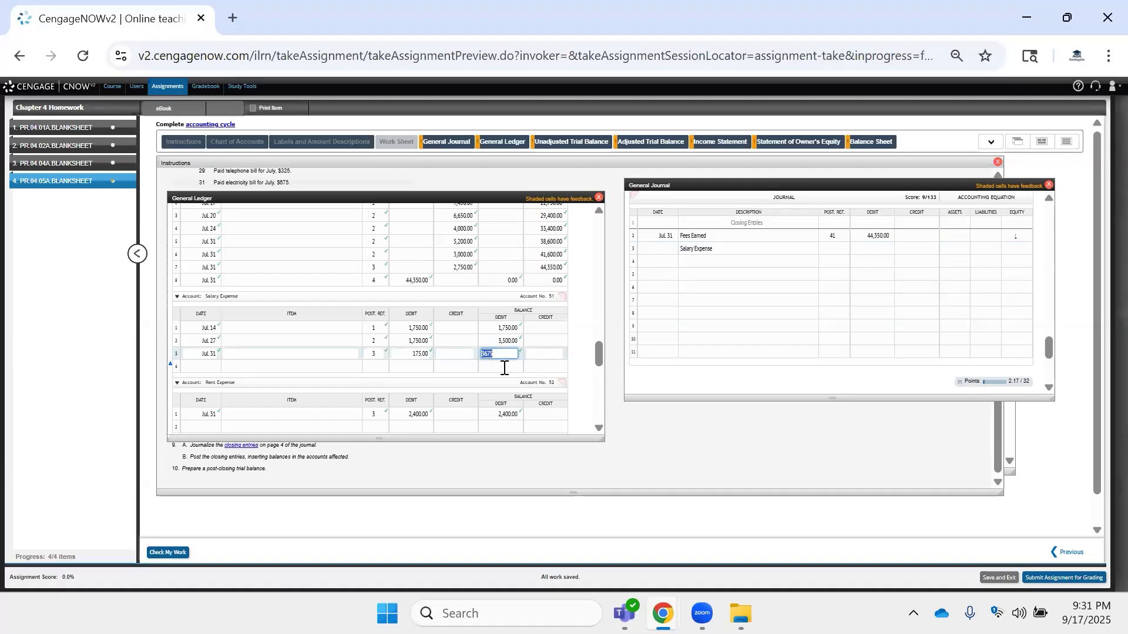
click(412, 367)
key(ctrl+v)
key(Tab)
key(Tab)
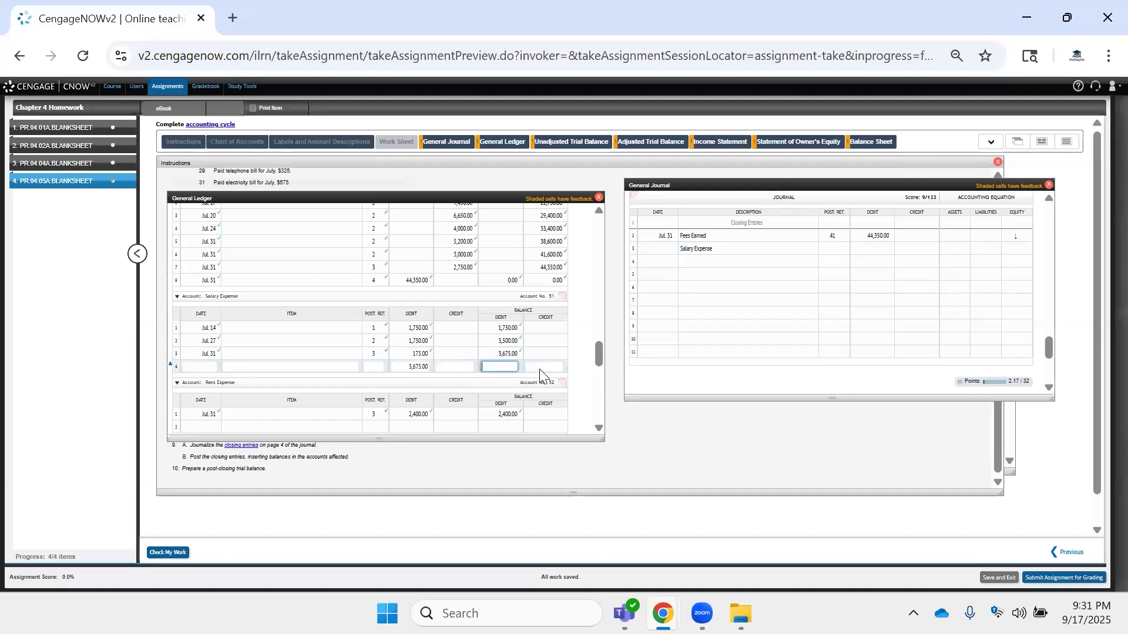
click(420, 367)
key(ctrl+x)
click(465, 368)
key(ctrl+v)
key(Tab)
key(Tab)
Complete Salary Expense ledger line 4 with debit and credit balances of 0, posting reference 4 and the date Jul. 31.
click(513, 367)
text(0)
key(Tab)
text(0)
click(374, 366)
text(4)
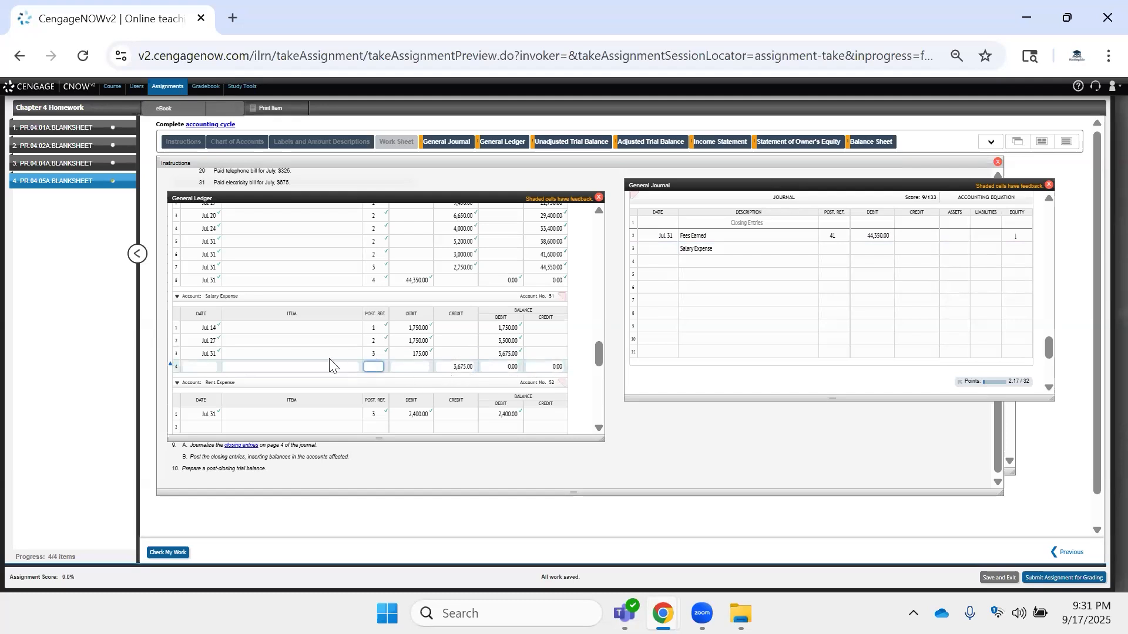
click(207, 353)
click(201, 366)
text(Jul 31)
Complete the Salary Expense line in the Closing Entries journal with a credit of 3,675 and posting reference 51.
click(463, 366)
click(872, 248)
click(906, 250)
text(3675)
click(750, 262)
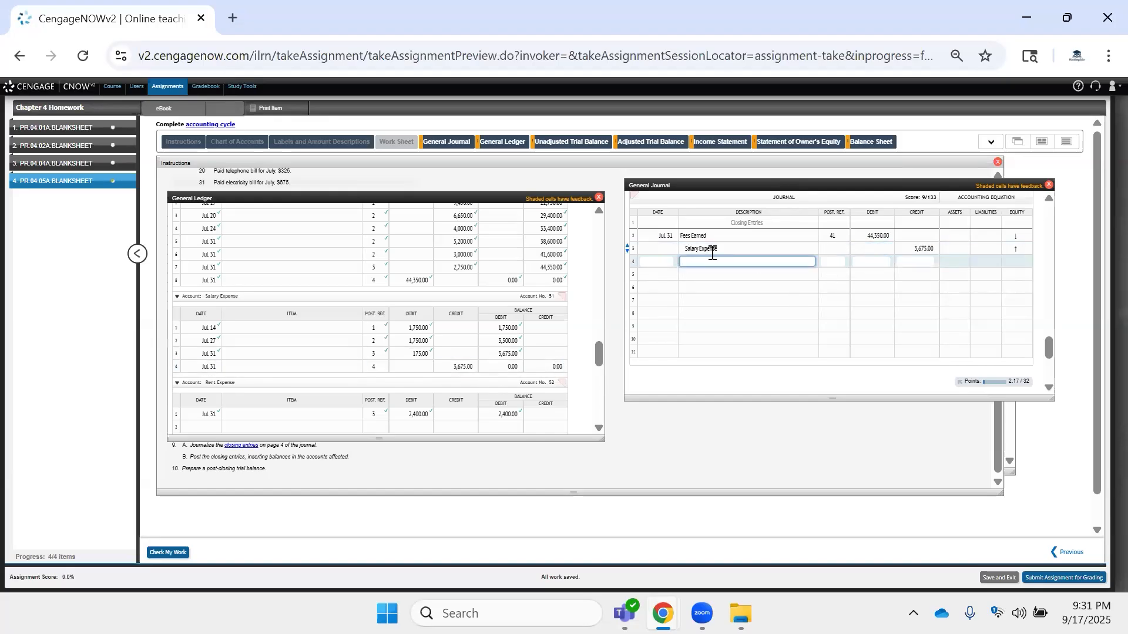
click(838, 249)
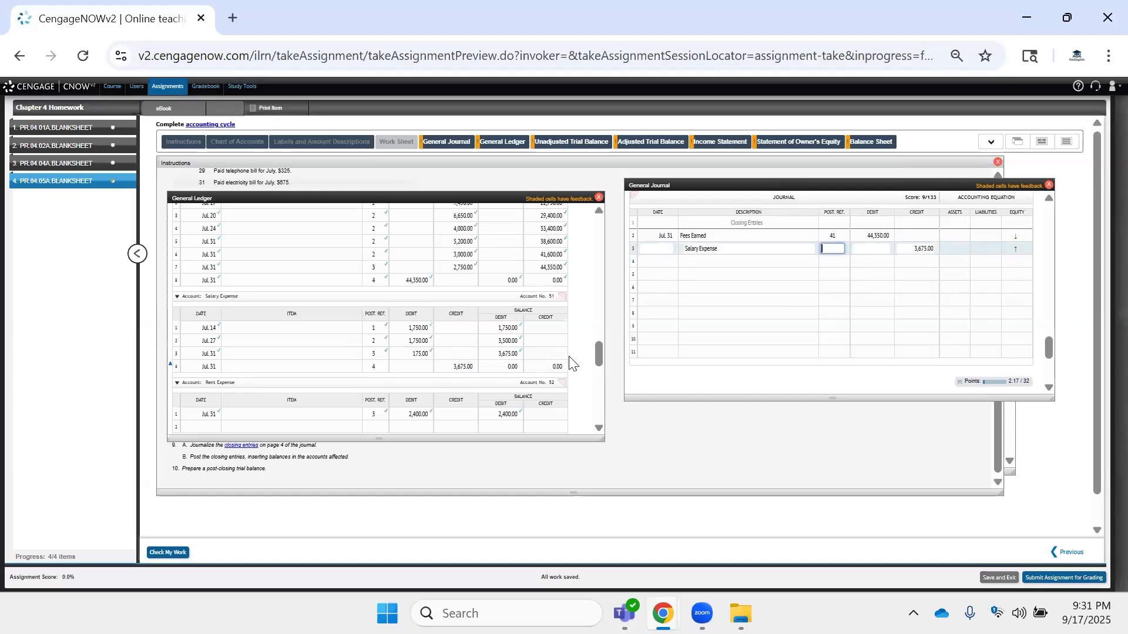
text(51)
key(Tab)
click(698, 260)
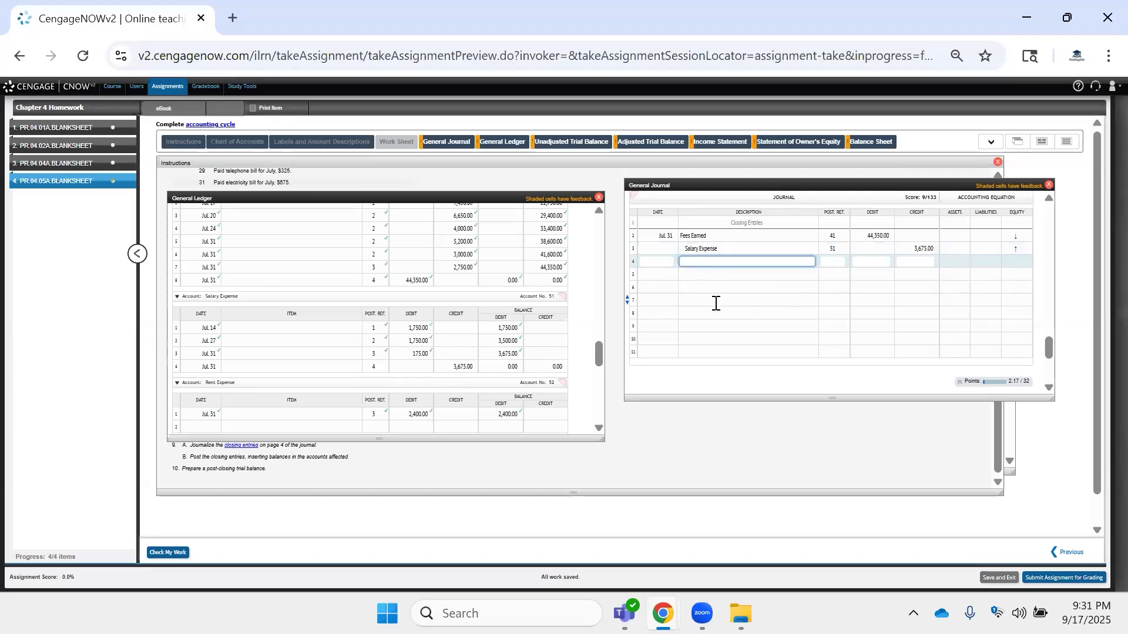
click(663, 261)
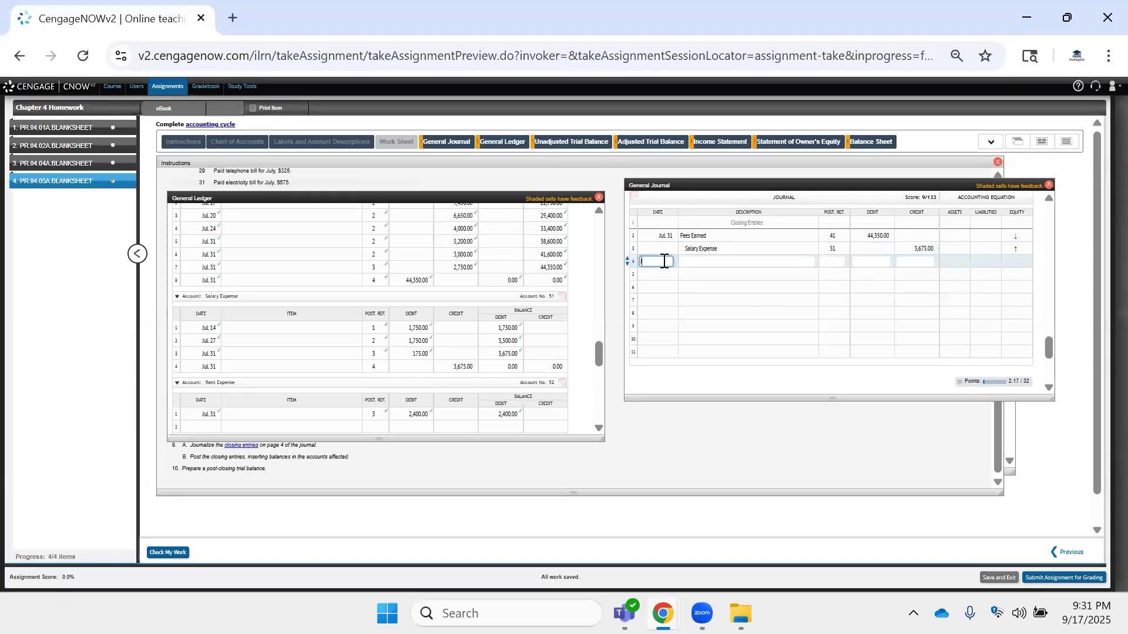
text(Jul 3)
key(Tab)
click(664, 261)
key(BackSpace)
Enter a credit of 2,400 and a credit balance of 2,400 on line 2 of the Rent Expense ledger account.
click(509, 415)
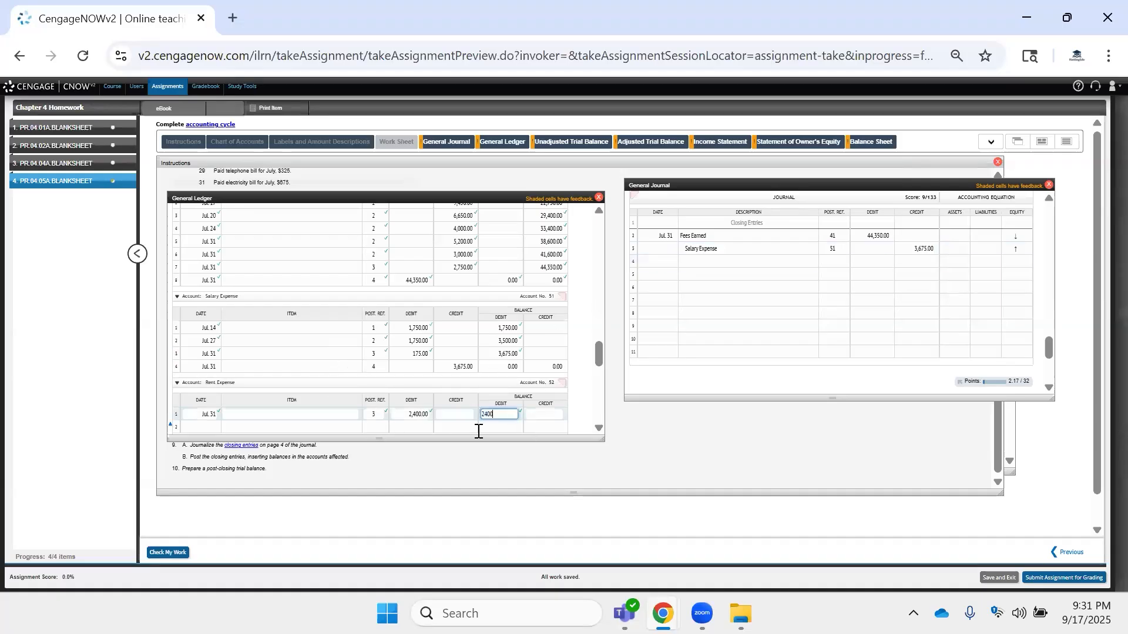
scroll(452, 421, down, 1)
click(464, 339)
click(458, 335)
text(2400)
key(Tab)
key(Tab)
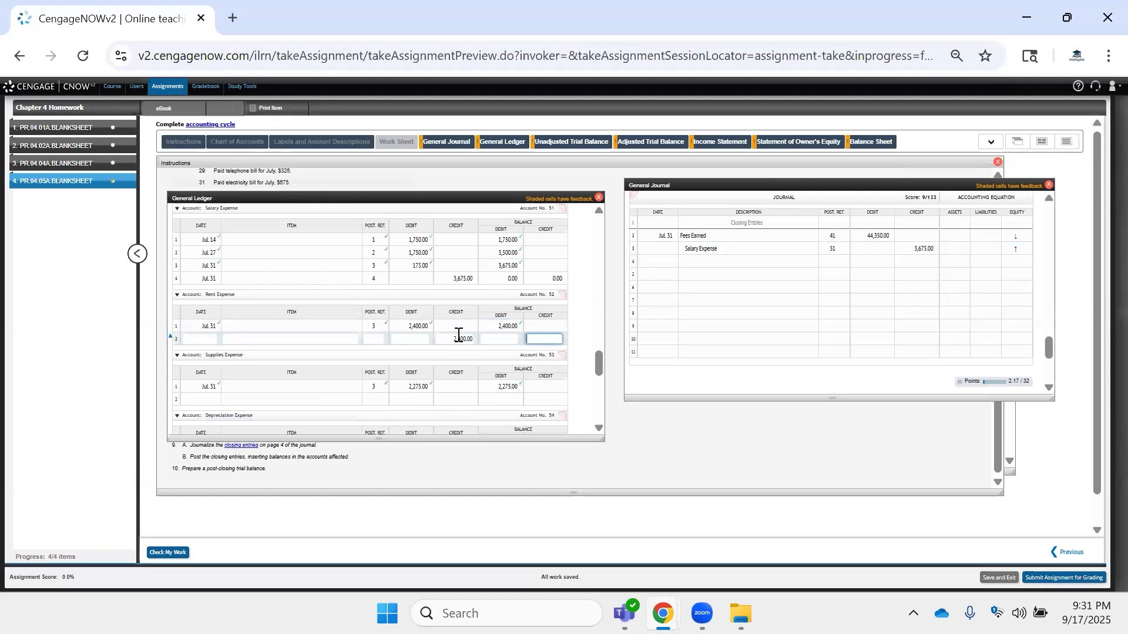
Add posting reference 4 and the date Jul. 31 to line 2 of the Rent Expense ledger account.
click(374, 337)
text(4)
click(204, 335)
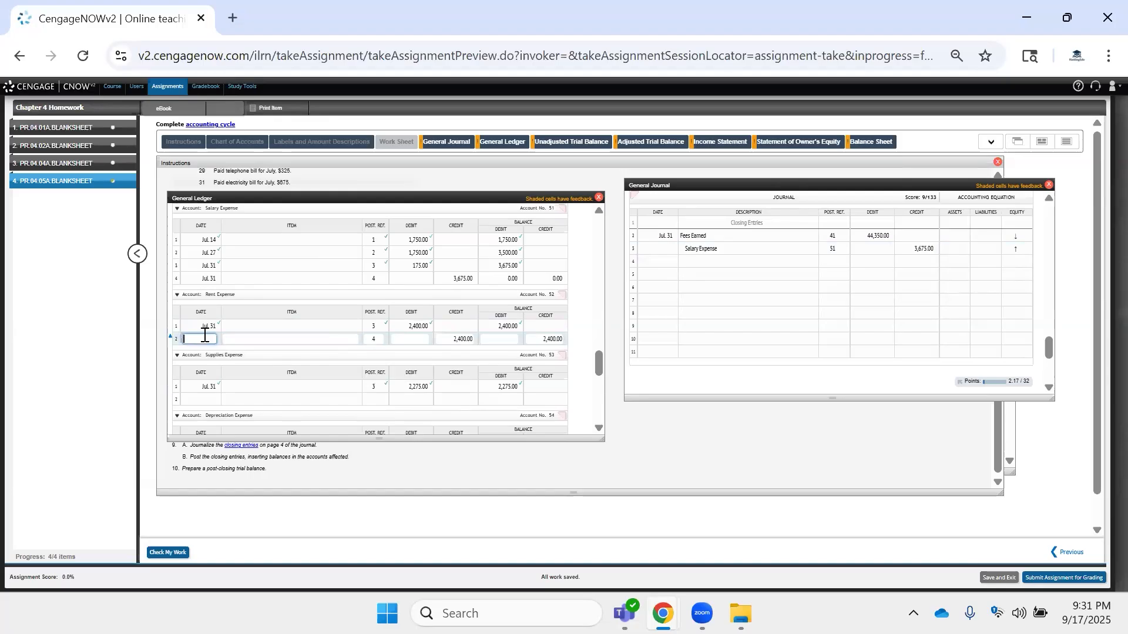
text(Jul 3)
key(Tab)
click(205, 336)
text(1)
Enter the date Jul. 31 and posting reference 4 on line 2 of the Supplies Expense ledger account.
click(206, 400)
key(ctrl+v)
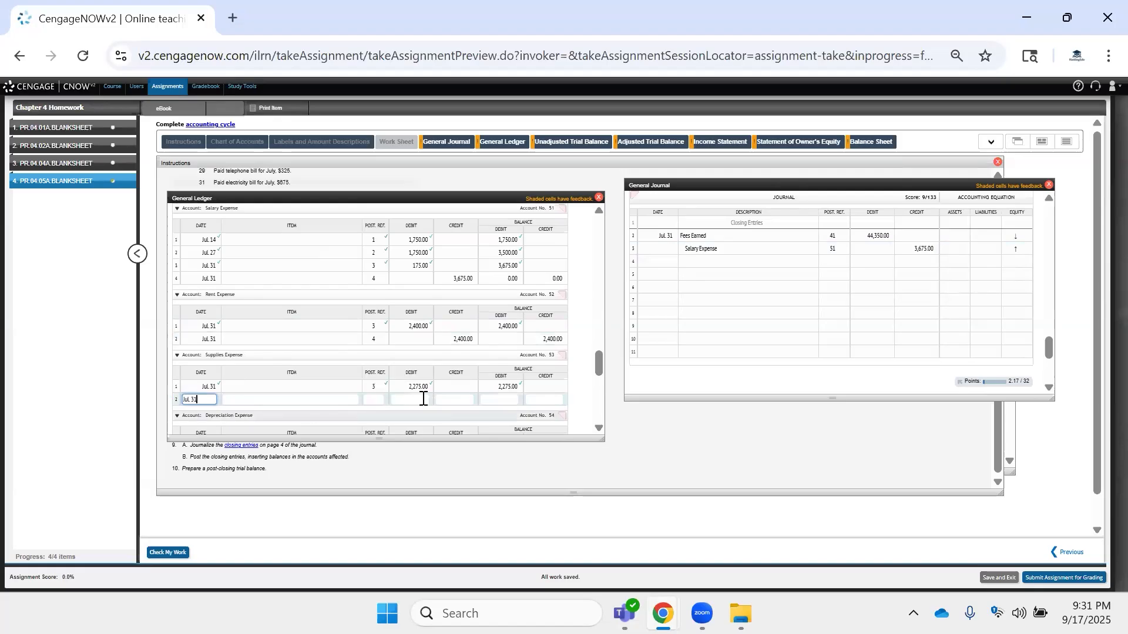
click(383, 401)
text(4)
click(433, 397)
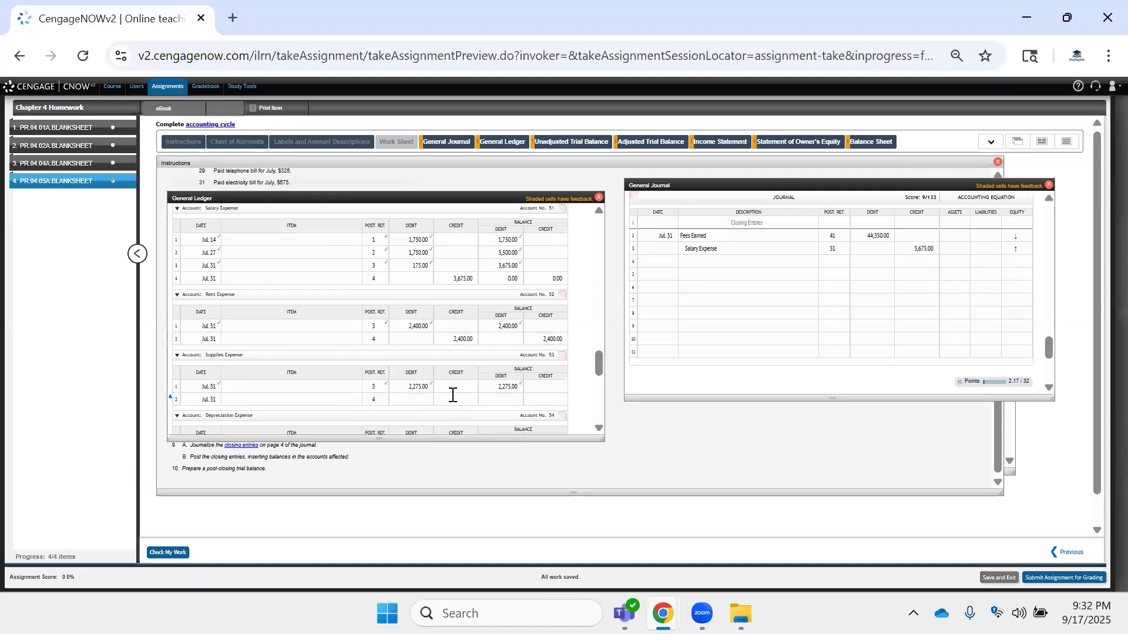
Enter a credit of 2,275 and debit and credit balances of 0 on line 2 of the Supplies Expense ledger account.
double_click(423, 386)
key(ctrl+c)
click(469, 402)
key(ctrl+v)
click(546, 402)
text(0)
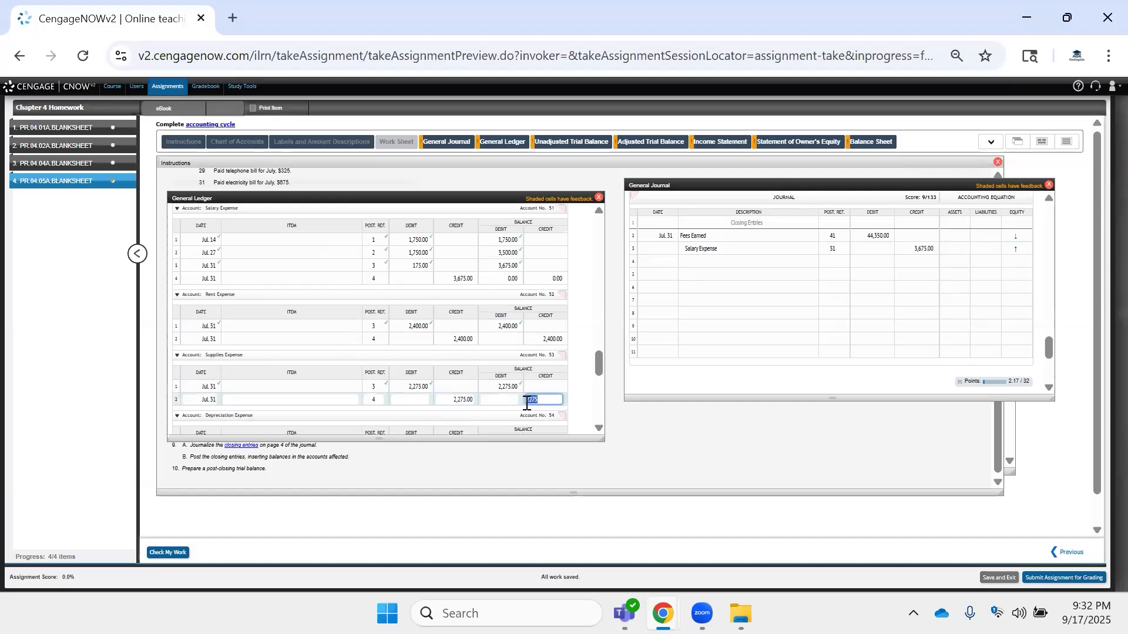
click(484, 397)
Set both the debit and credit balances to 0 on line 2 of the Rent Expense ledger account.
click(532, 340)
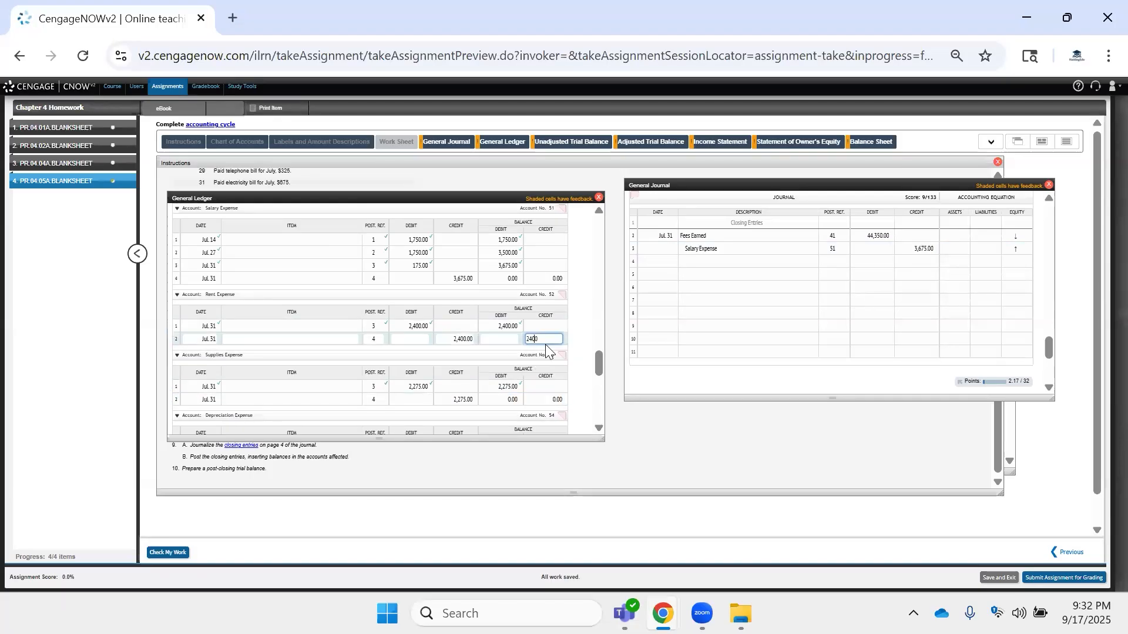
text(0)
click(507, 341)
text(0)
Enter Supplies Expense on line 4 of the Closing Entries journal with posting reference 51 and a credit of 2,275.
click(698, 318)
click(745, 262)
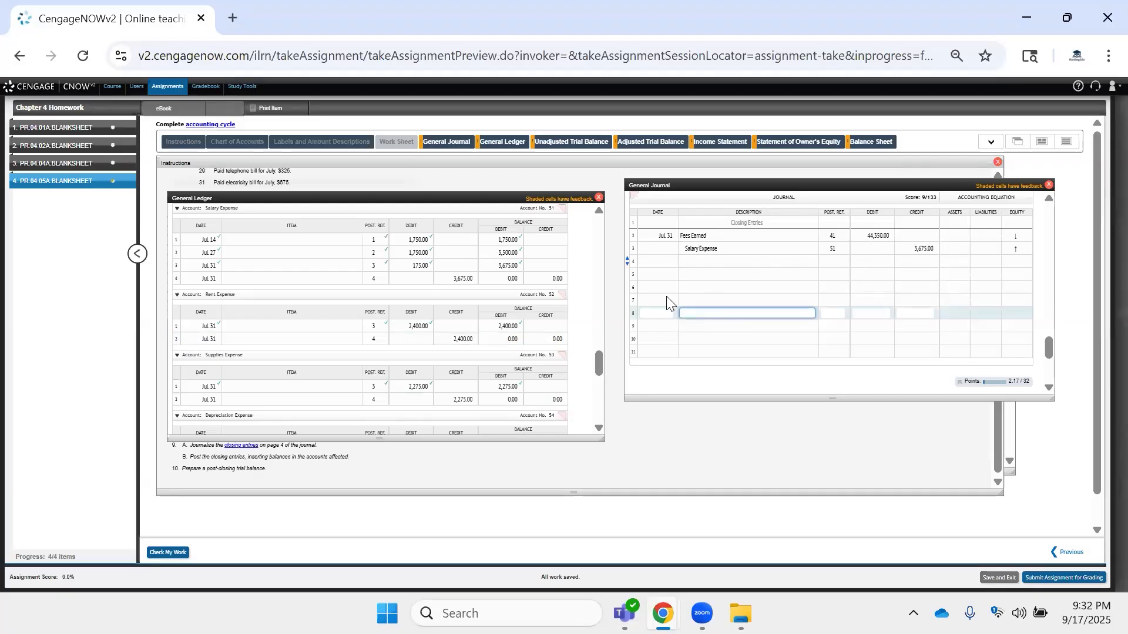
click(708, 259)
click(707, 259)
text(Supp)
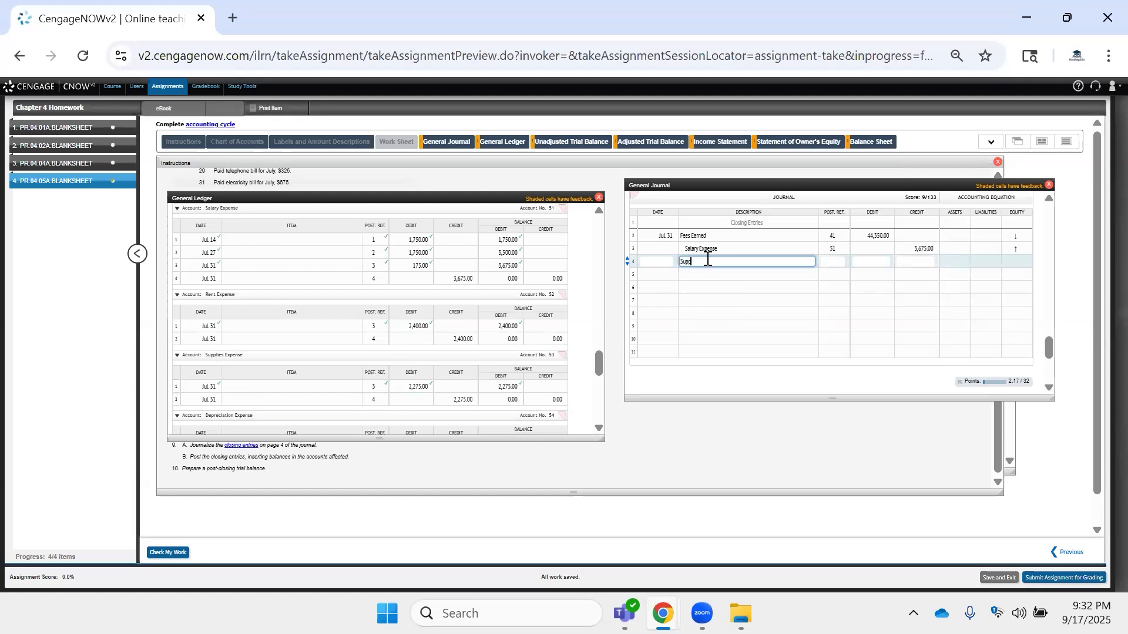
text(lies Expense)
key(Tab)
key(Tab)
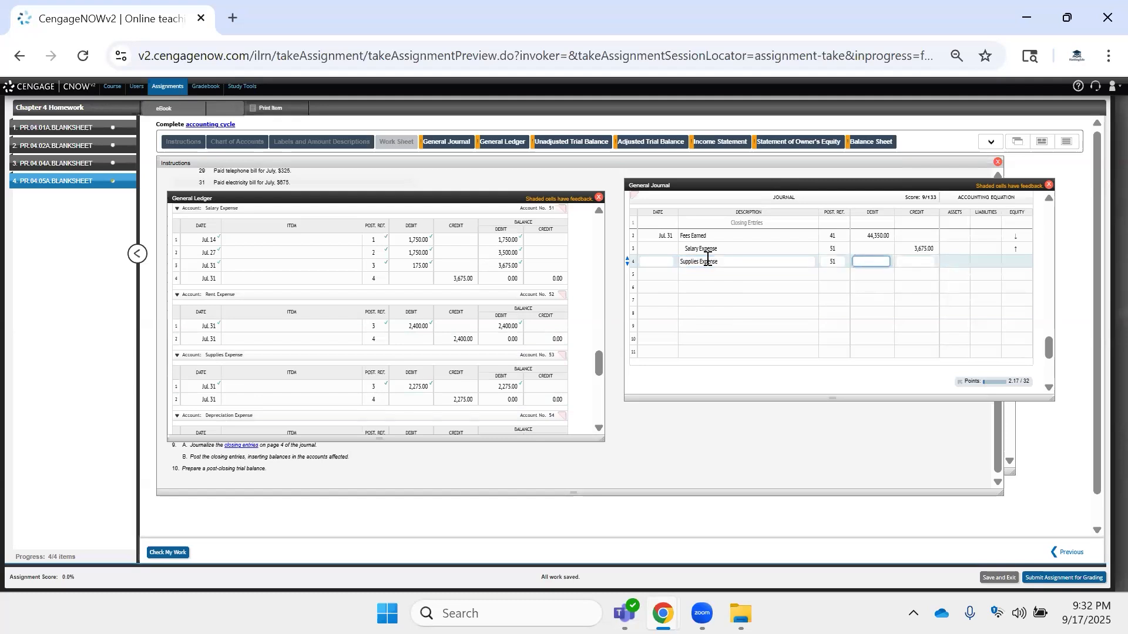
key(Tab)
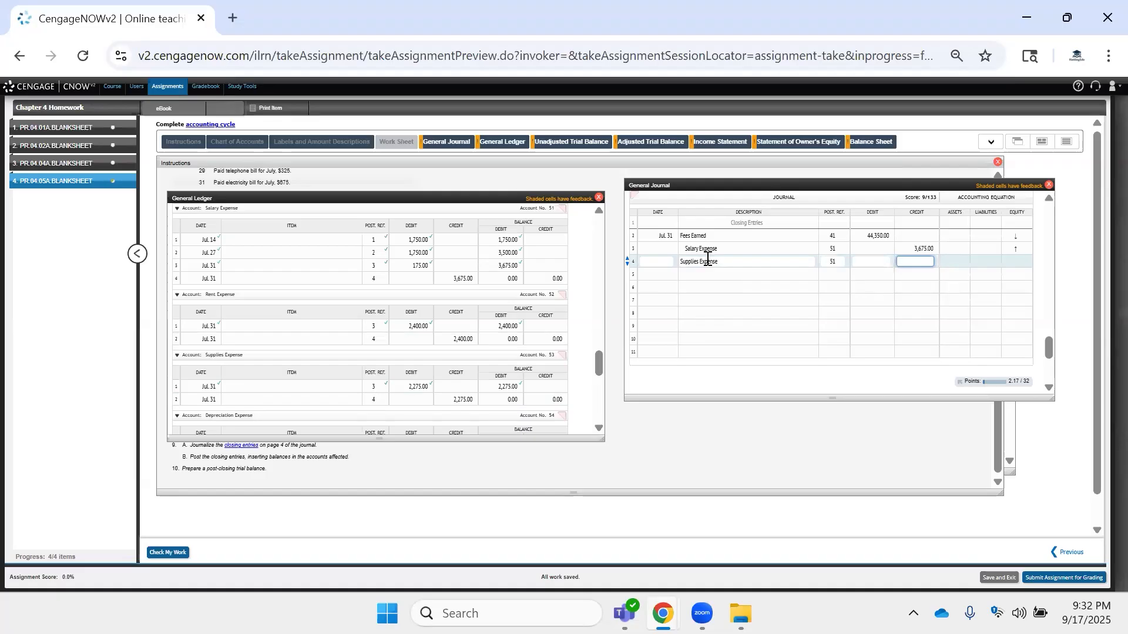
text(2275)
key(Tab)
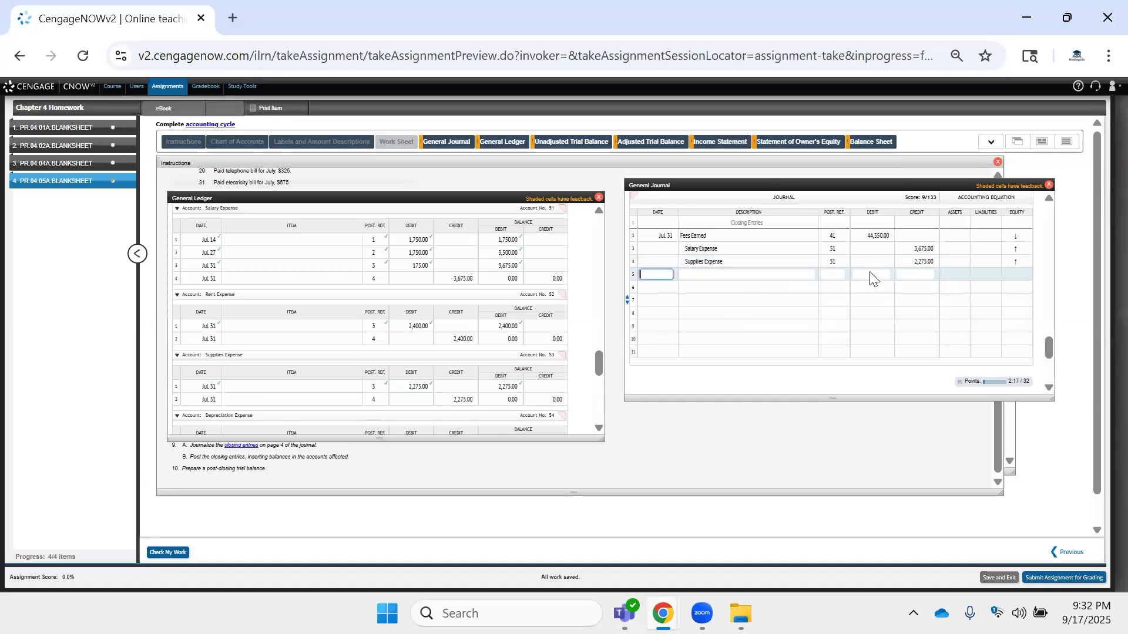
Move the 2,275 credit from journal line 4 to line 5, entering Rent Expense with posting reference 53 there.
click(916, 252)
double_click(914, 262)
key(BackSpace)
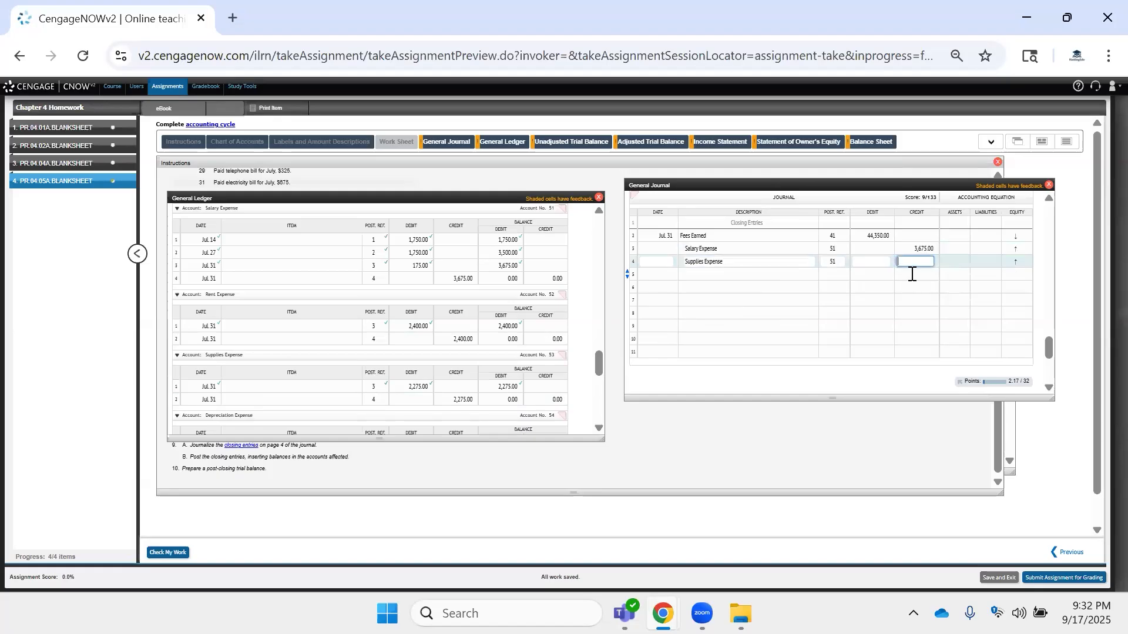
double_click(832, 262)
click(774, 275)
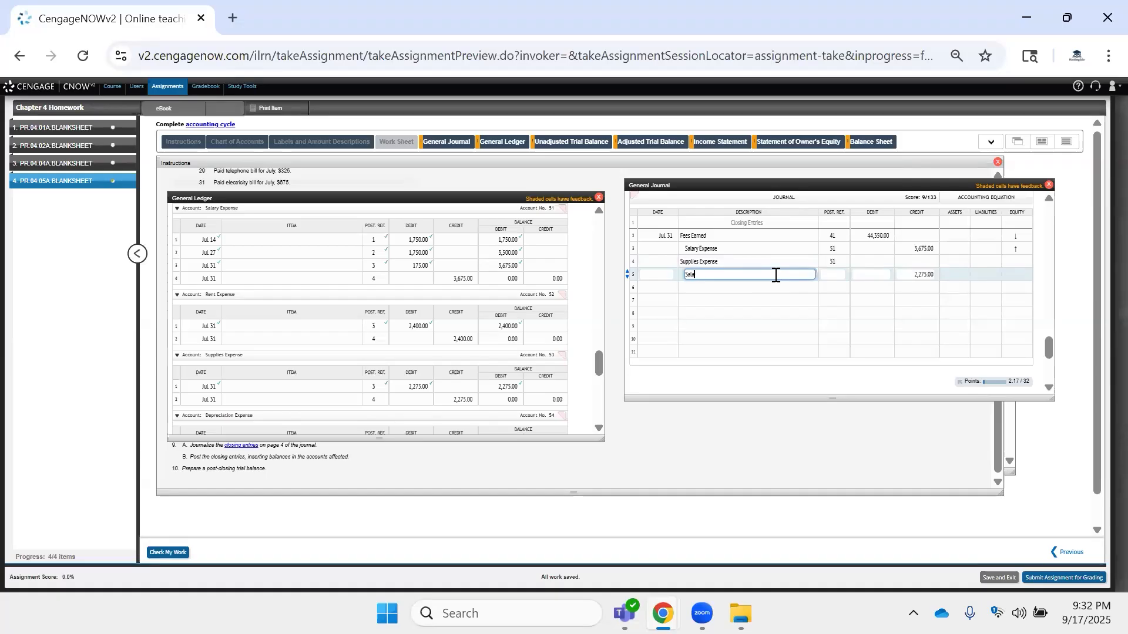
text(Rent Expense)
key(Tab)
text(53)
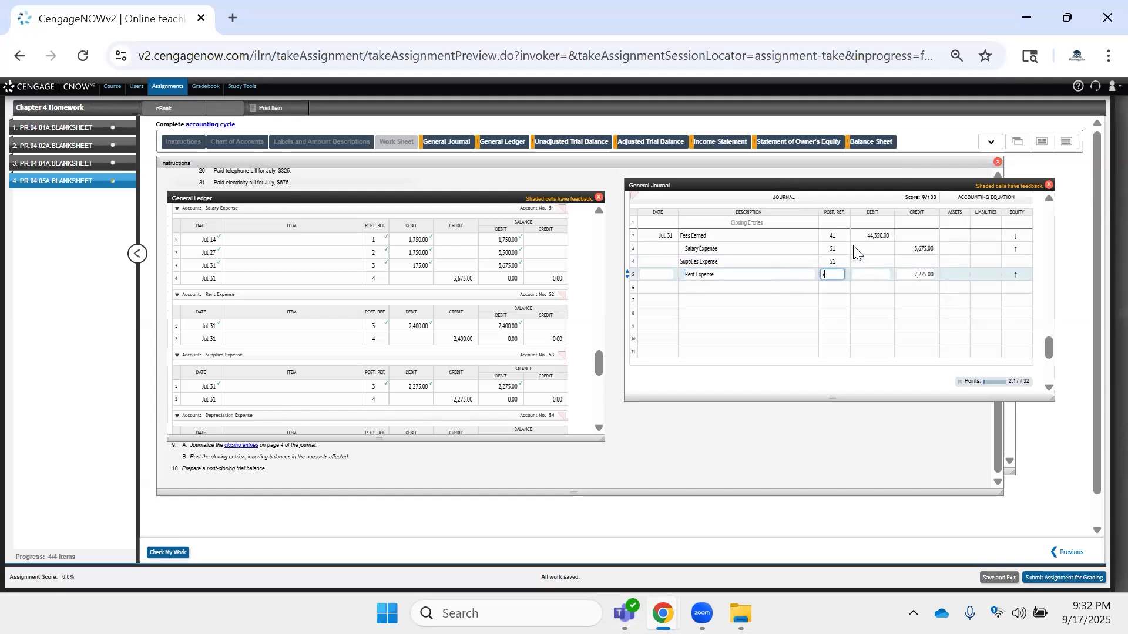
Set the posting reference to 52 and the credit to 2,400 on the Supplies Expense line of the closing journal.
click(837, 262)
key(BackSpace)
text(2)
double_click(711, 262)
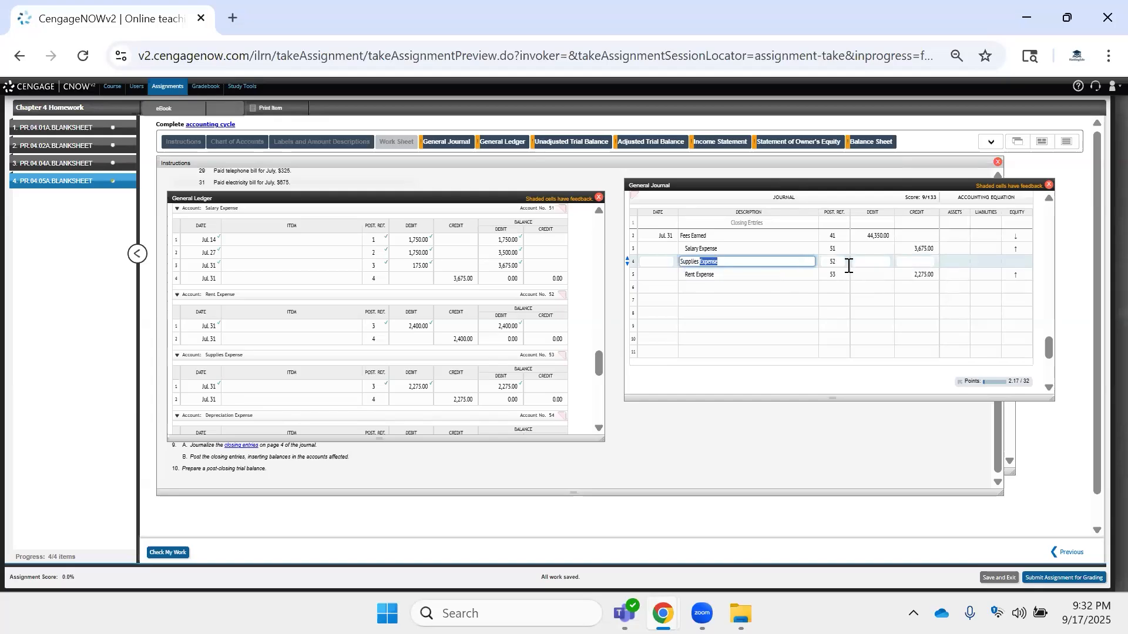
click(462, 339)
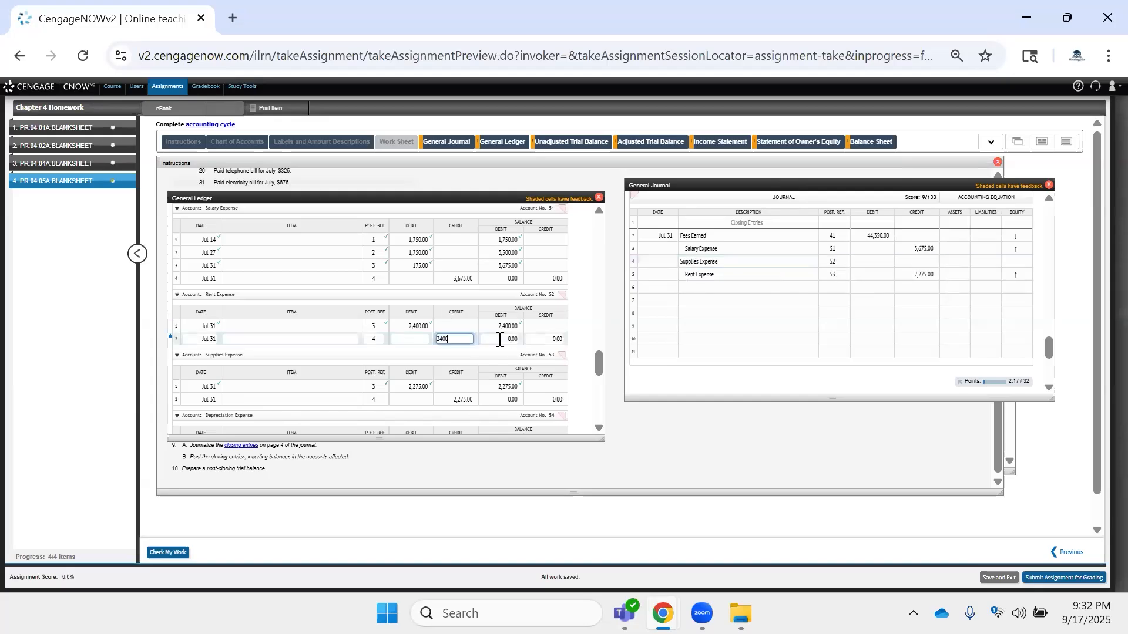
click(910, 262)
text(2400)
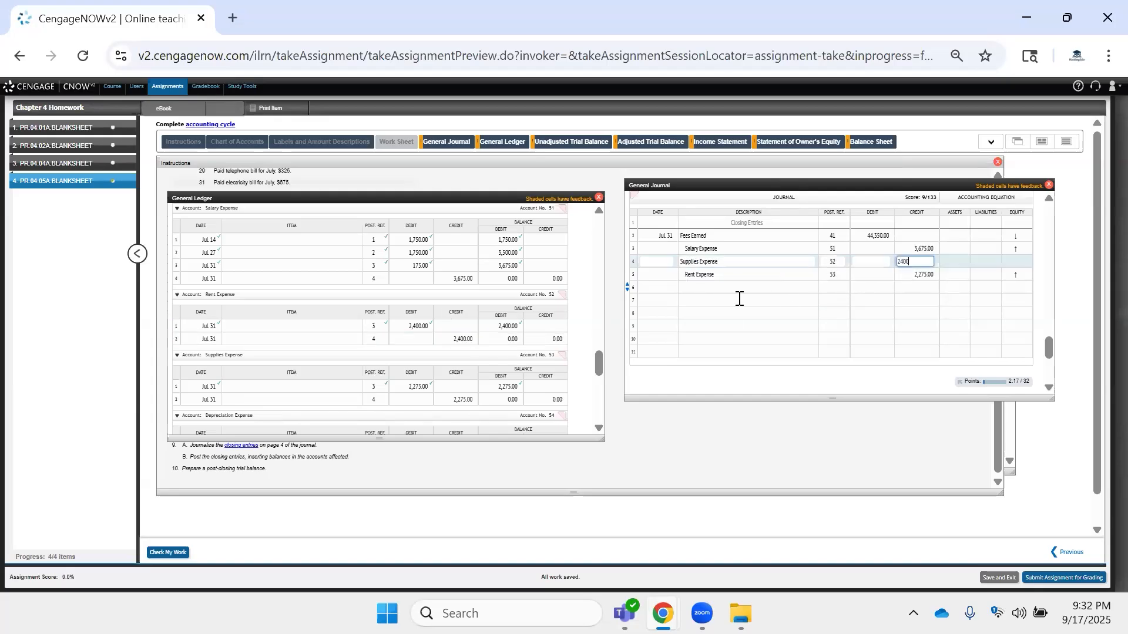
click(739, 298)
click(687, 286)
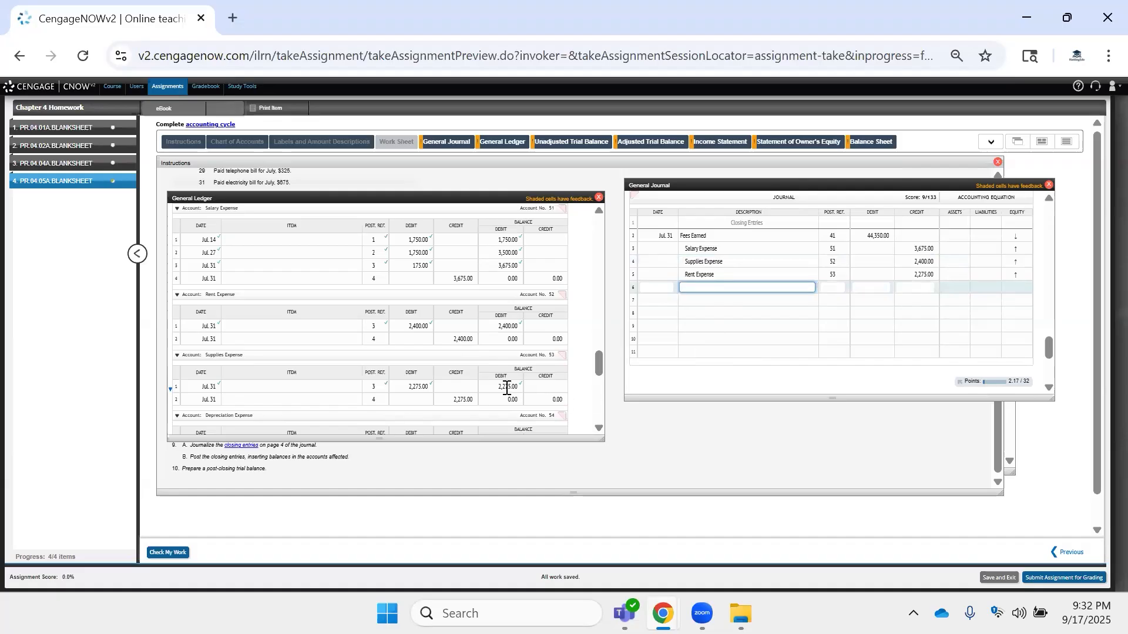
Enter the date Jul. 31 and posting reference 4 on line 2 of the Depreciation Expense ledger account.
scroll(506, 384, down, 3)
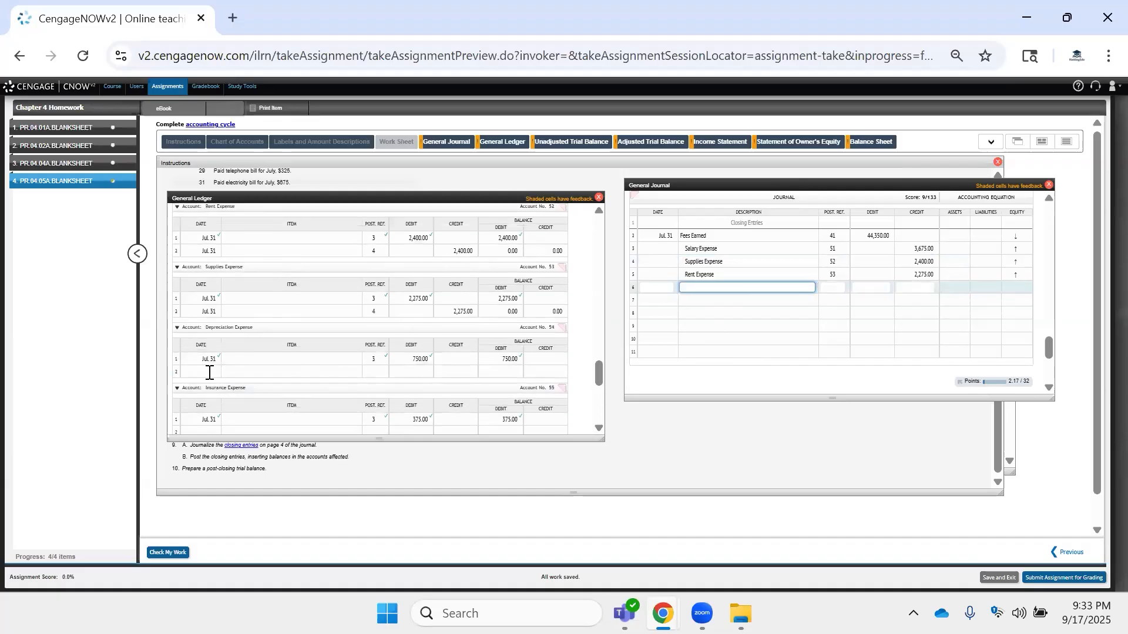
click(206, 372)
text(Jul)
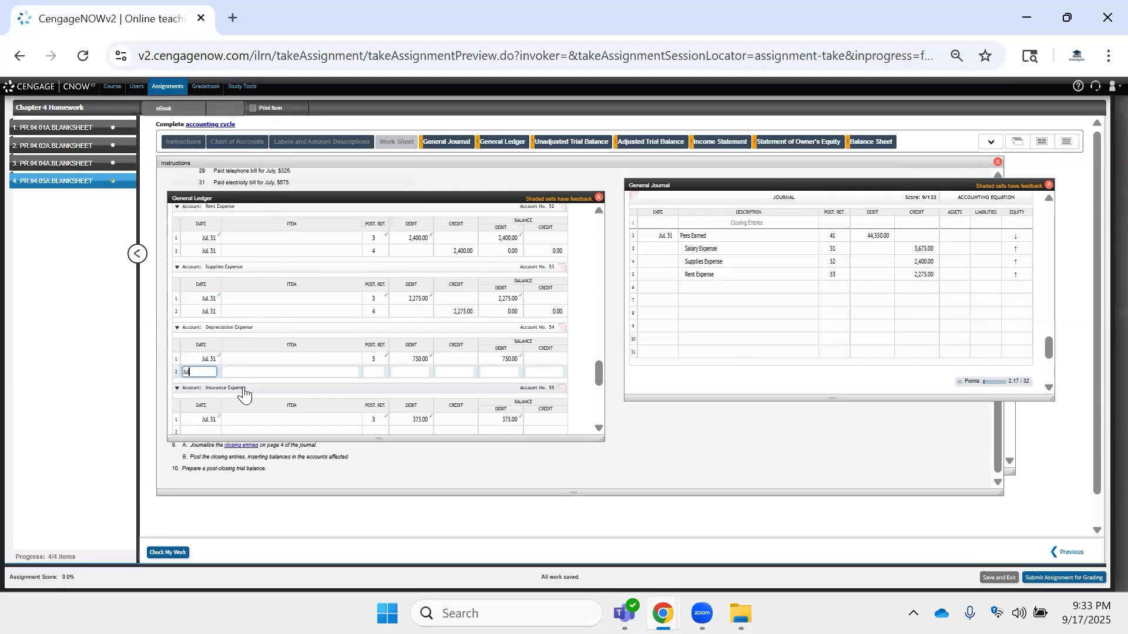
text( 3)
key(Tab)
double_click(209, 372)
text(1)
key(Tab)
key(Tab)
key(Tab)
key(shift+Tab)
text(4)
Enter a credit of 750 and debit and credit balances of 0 on line 2 of the Depreciation Expense ledger account.
key(Tab)
key(Tab)
text(750)
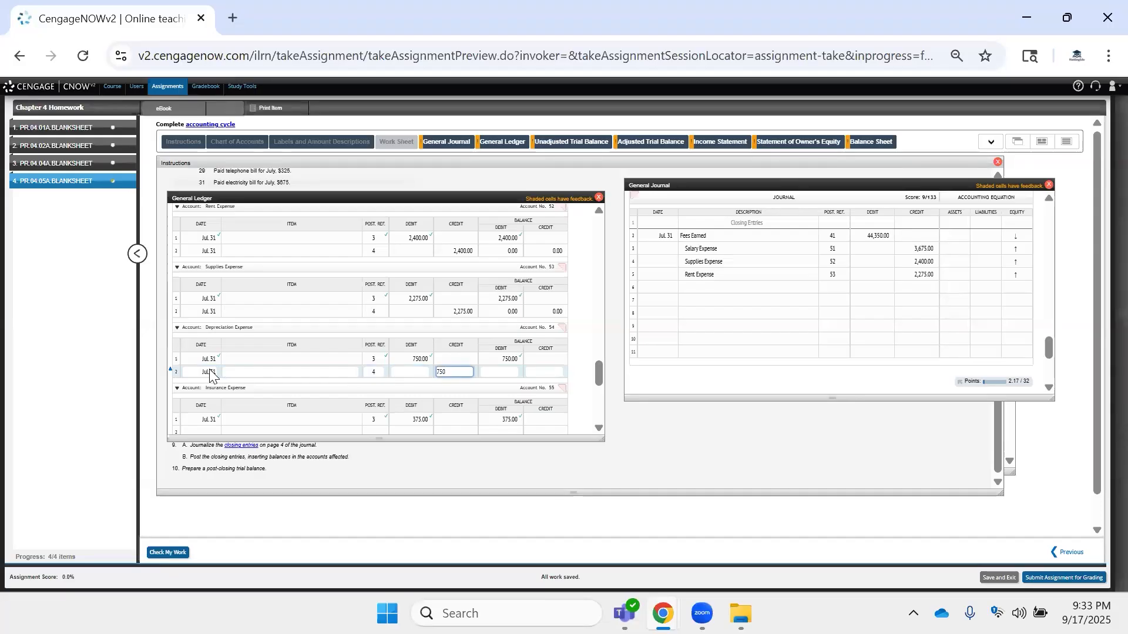
key(Tab)
key(Tab)
text(0)
click(499, 369)
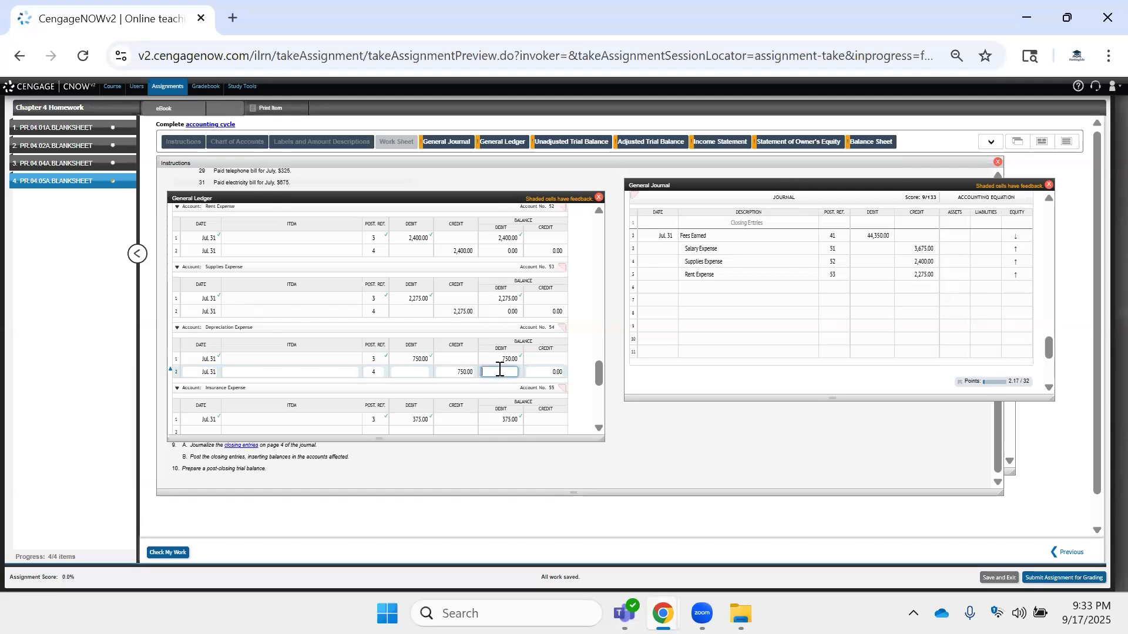
text(0)
key(Tab)
Enter Depreciation Expense on line 6 of the Closing Entries journal with posting reference 54 and a credit of 750.
click(689, 284)
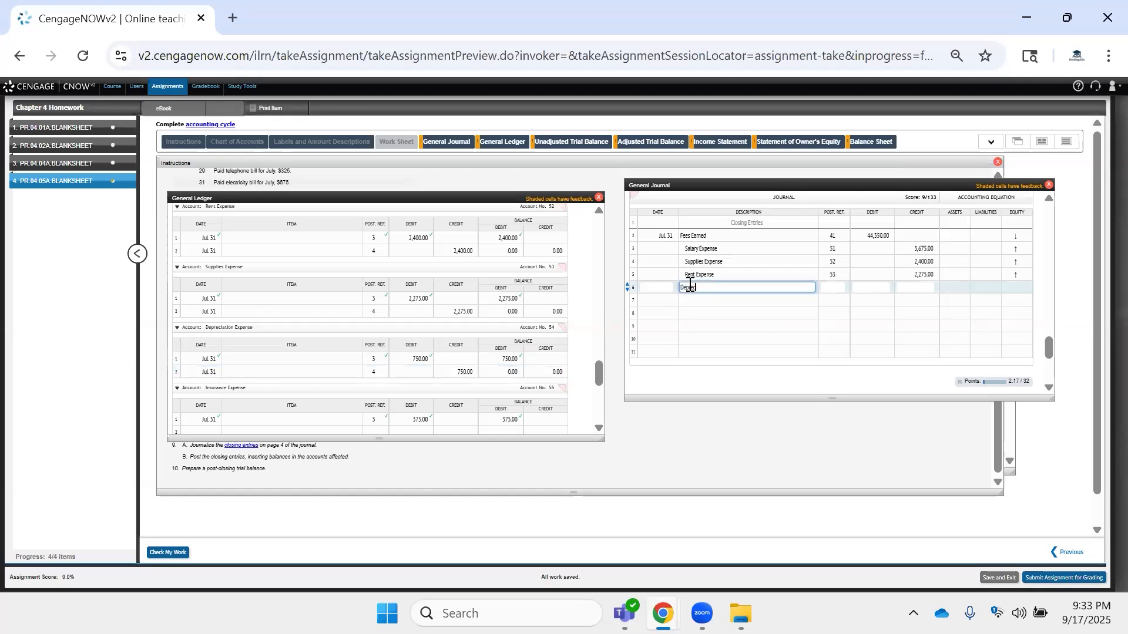
text(Depreciation Expense)
key(Tab)
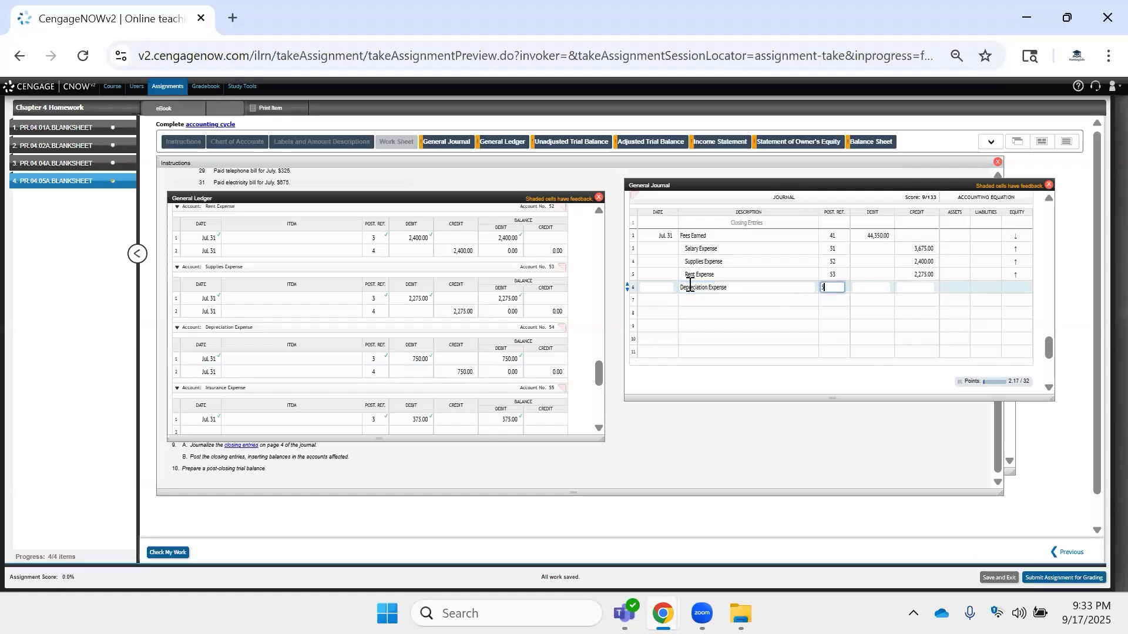
key(Tab)
key(Tab)
key(Tab)
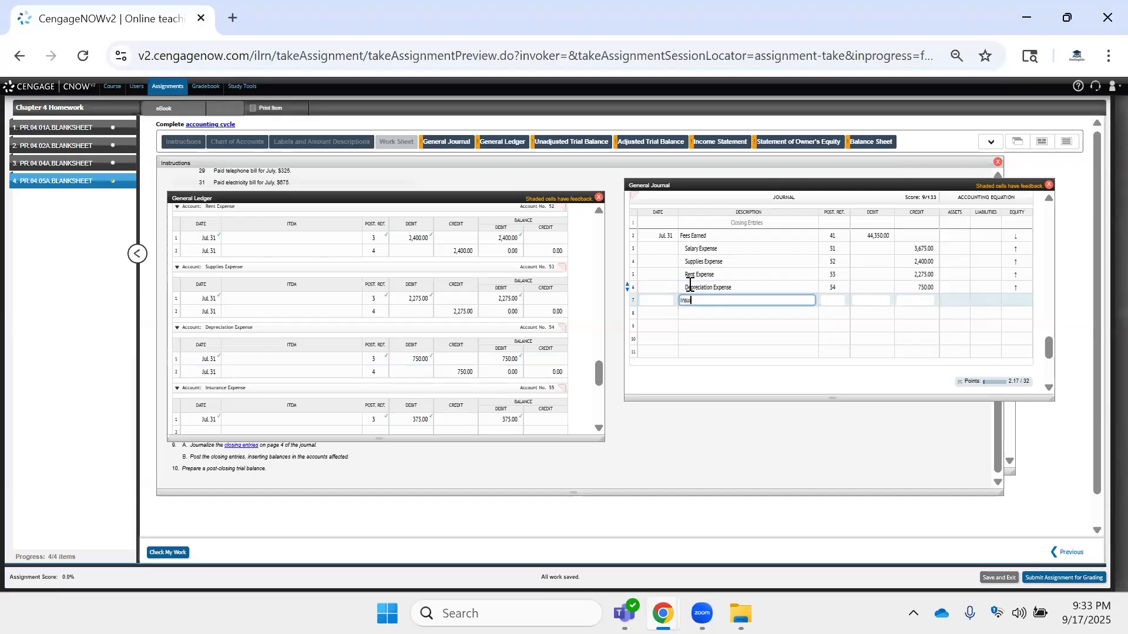
Enter Insurance Expense on line 7 of the Closing Entries journal with posting reference 55.
text(Insurance Expense)
key(Tab)
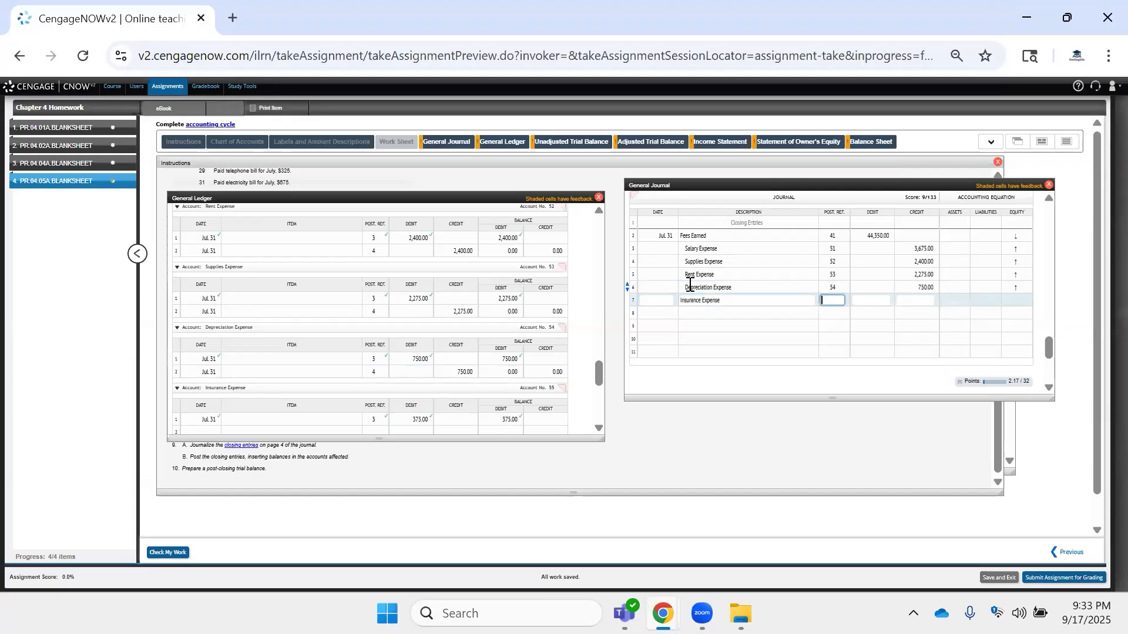
text(55)
key(Tab)
key(Tab)
Enter a credit of 375 and a credit balance of 375 on line 2 of the Insurance Expense ledger account.
scroll(498, 365, down, 5)
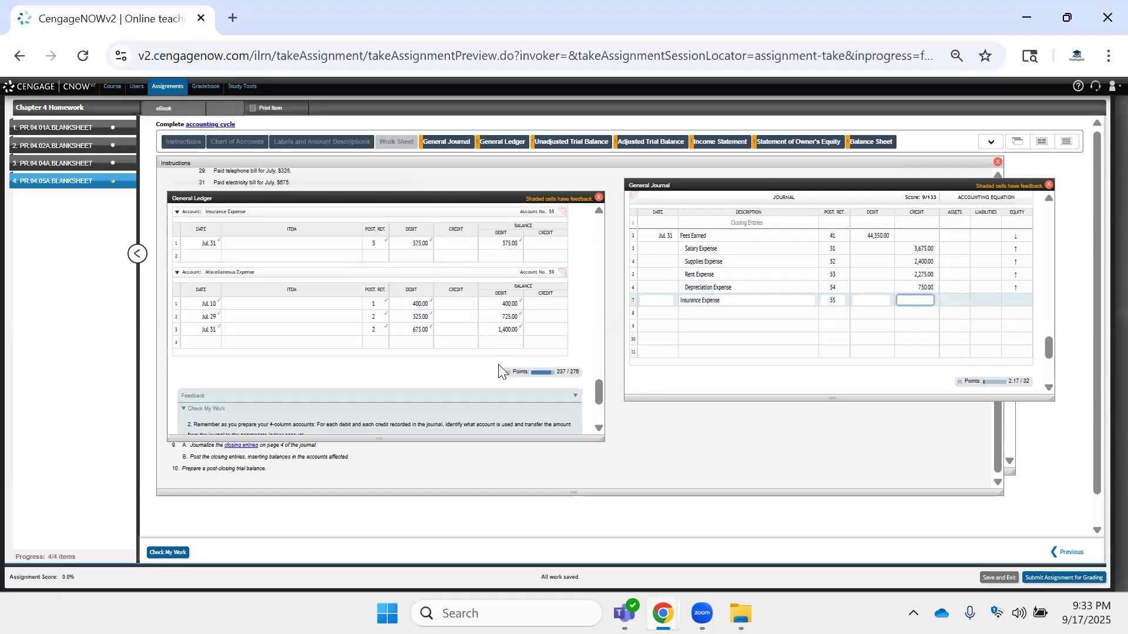
scroll(510, 280, up, 3)
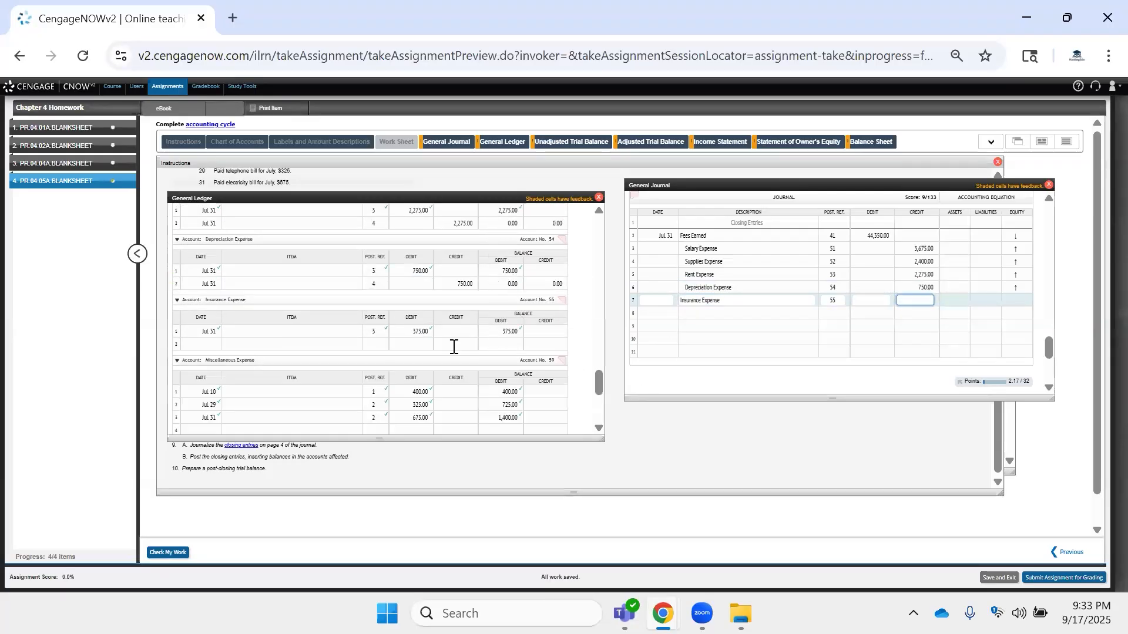
click(455, 343)
text(375)
click(506, 344)
click(555, 343)
click(462, 345)
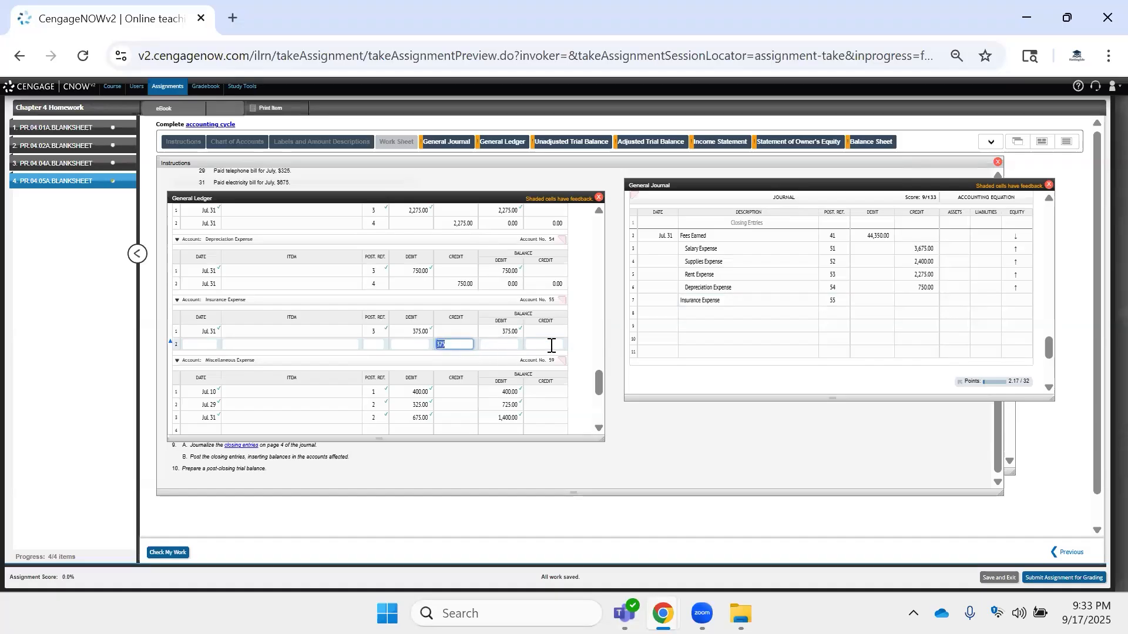
Add the date Jul. 31 and posting reference 4 to line 2 of the Insurance Expense ledger account.
click(198, 329)
key(ctrl+a)
key(ctrl+c)
click(204, 344)
key(ctrl+v)
click(376, 346)
text(4)
key(Tab)
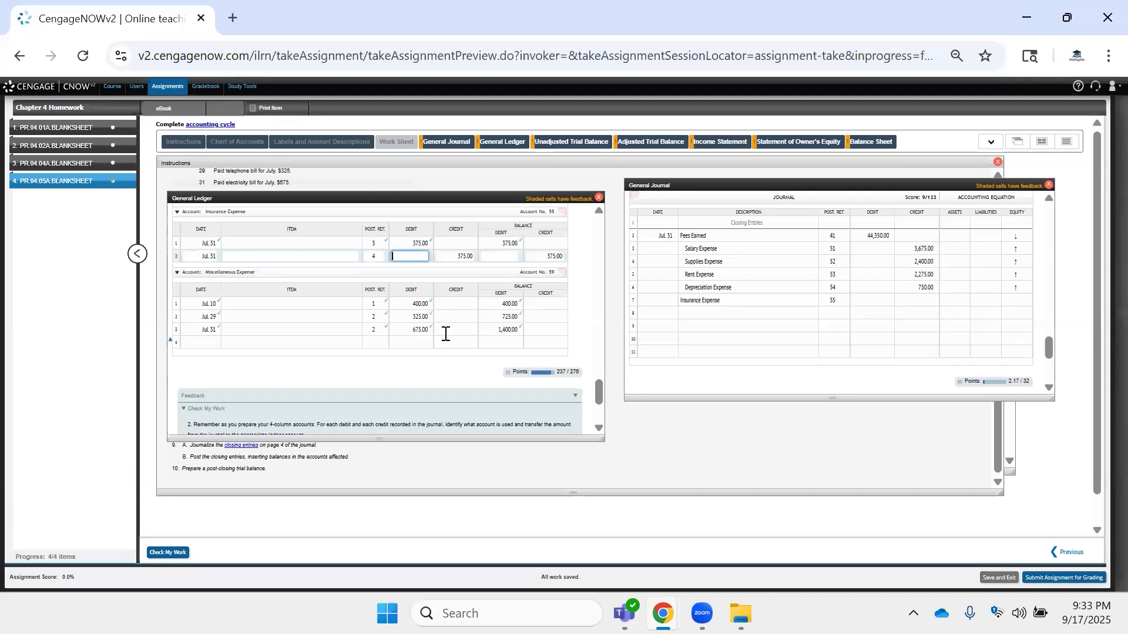
Enter a credit of 1,400 and posting reference 4 on line 4 of the Miscellaneous Expense ledger account.
click(505, 331)
key(ctrl+a)
key(ctrl+c)
click(449, 343)
key(ctrl+v)
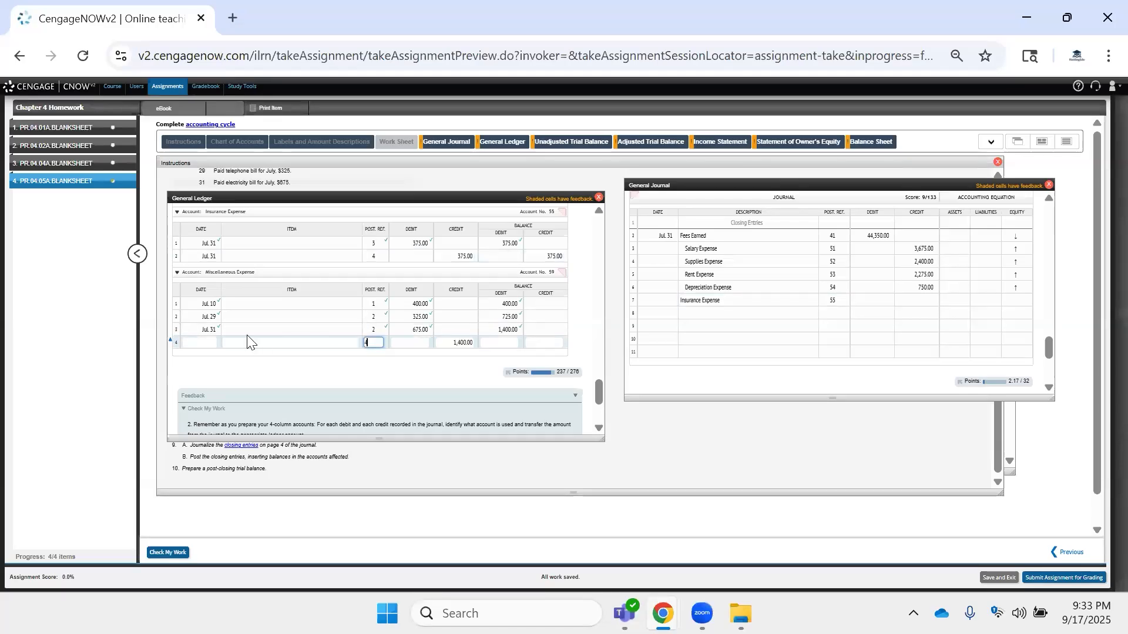
Add the date Jul. 31 and debit and credit balances of 0 to line 4 of the Miscellaneous Expense ledger account.
click(207, 331)
key(ctrl+c)
click(210, 341)
key(ctrl+v)
click(509, 345)
text(0)
click(547, 344)
text(0)
Set both balances to 0 on line 2 of the Insurance Expense ledger account and check the assignment work.
click(549, 256)
text(0)
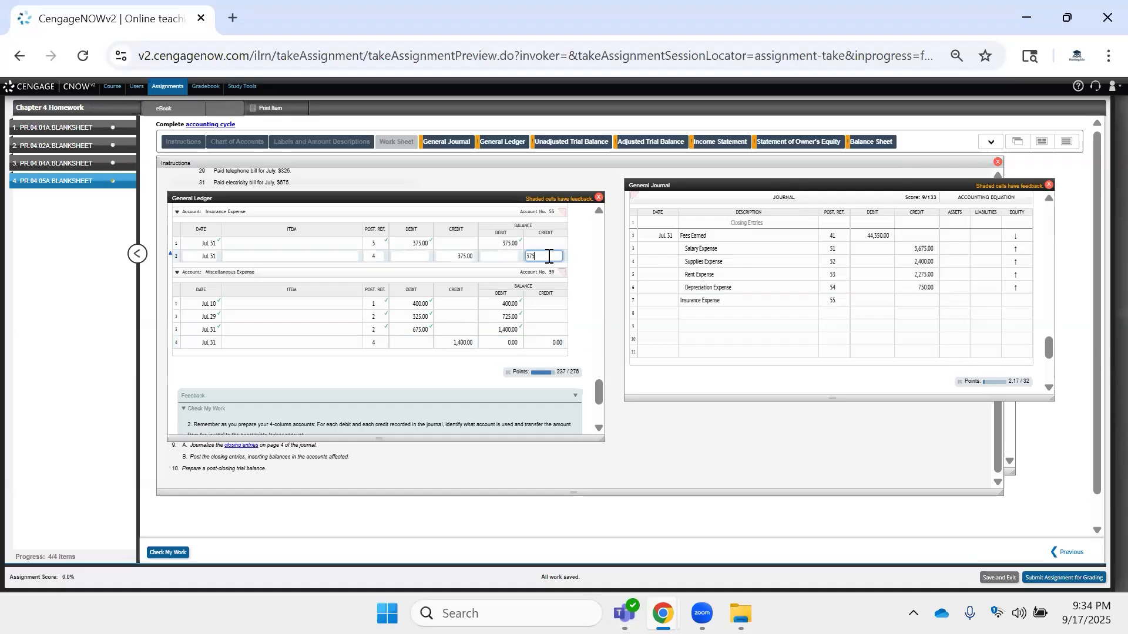
click(500, 257)
text(0)
scroll(513, 292, up, 3)
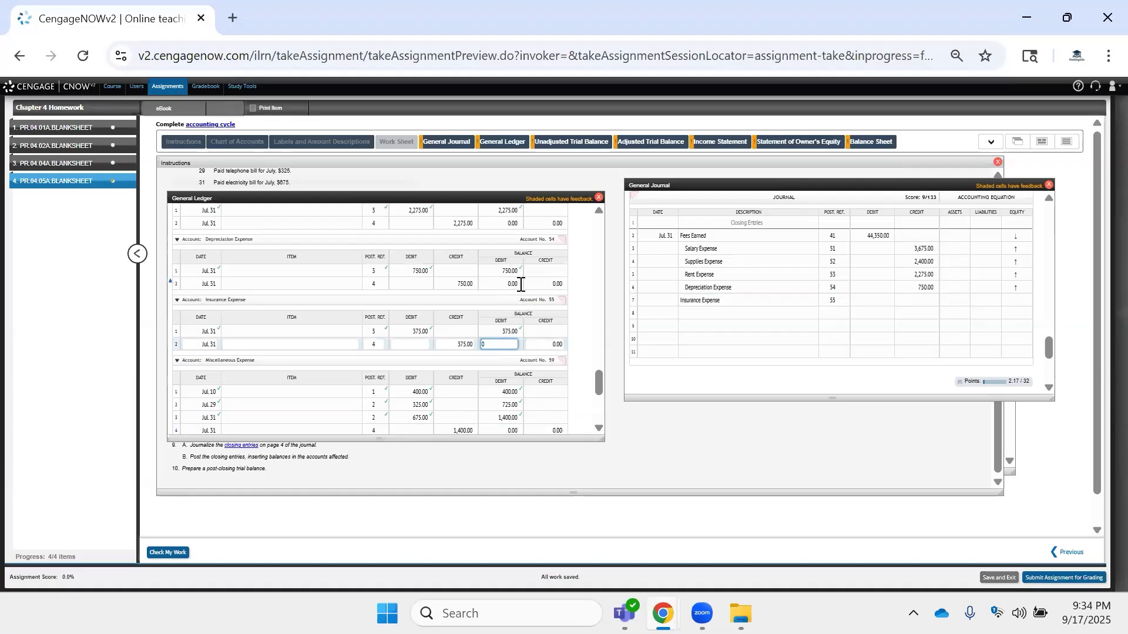
scroll(567, 354, down, 3)
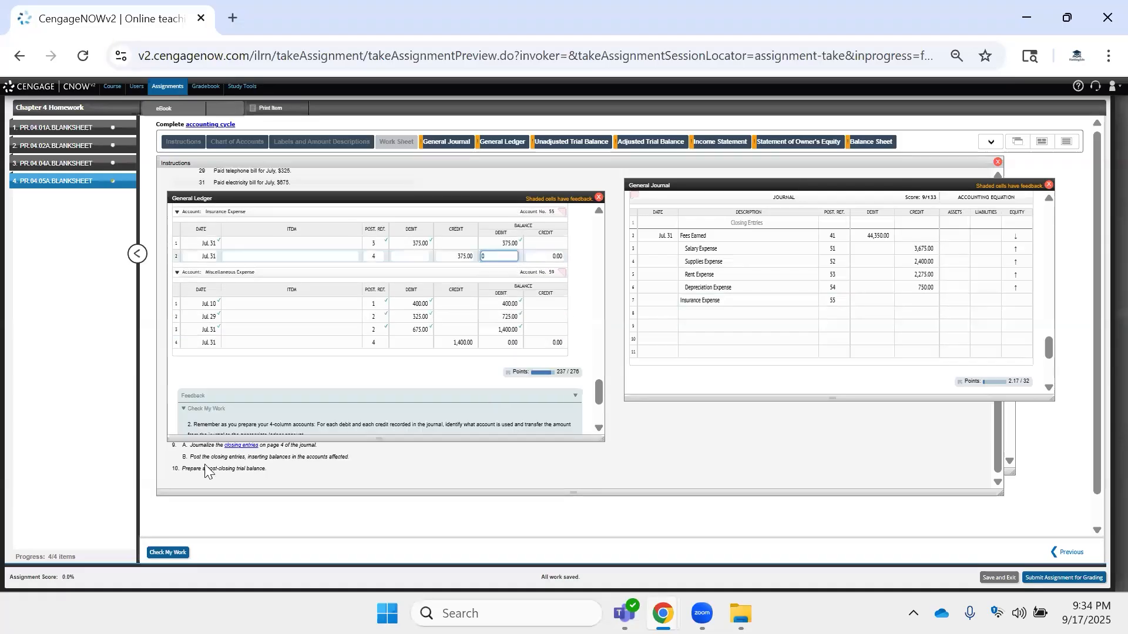
click(170, 554)
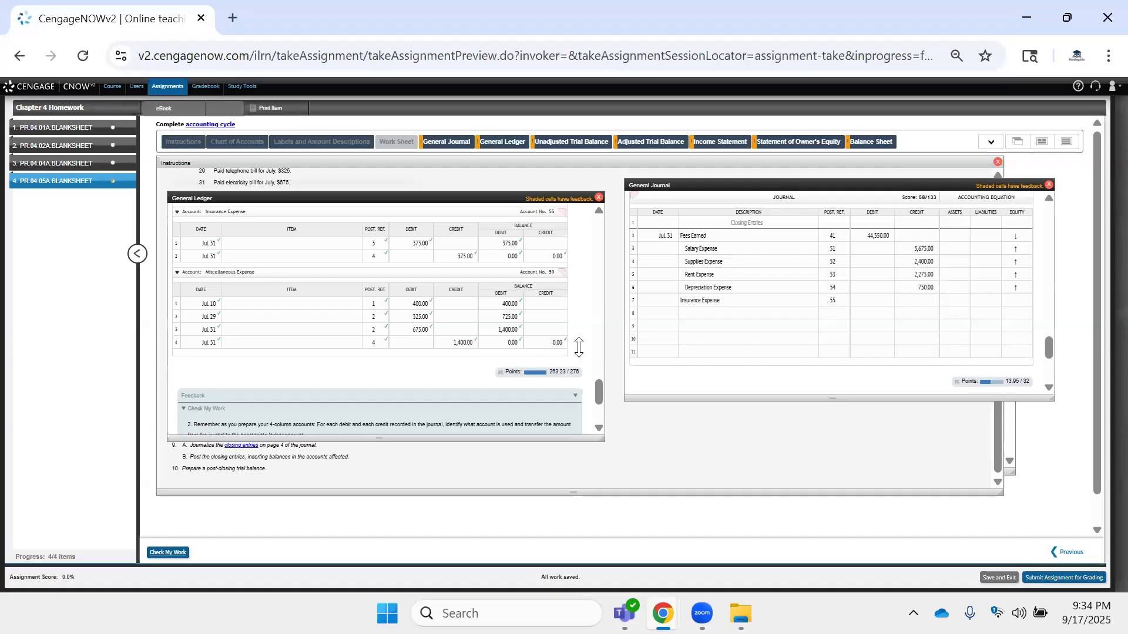
Enter a credit of 375 on the Insurance Expense line of the Closing Entries journal.
click(914, 313)
click(923, 302)
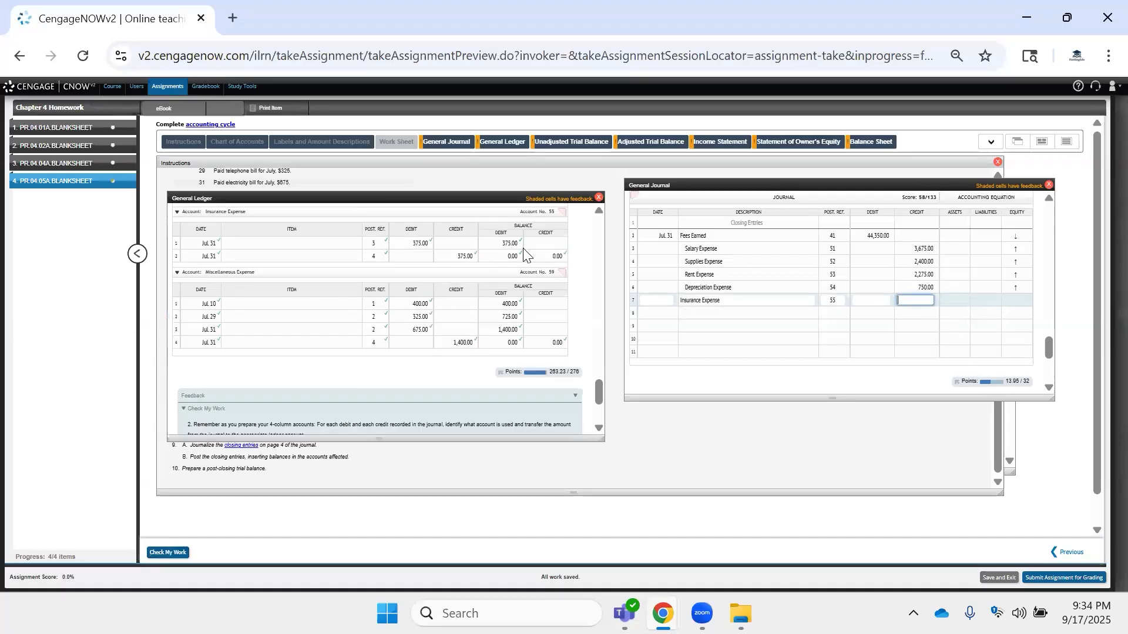
click(466, 256)
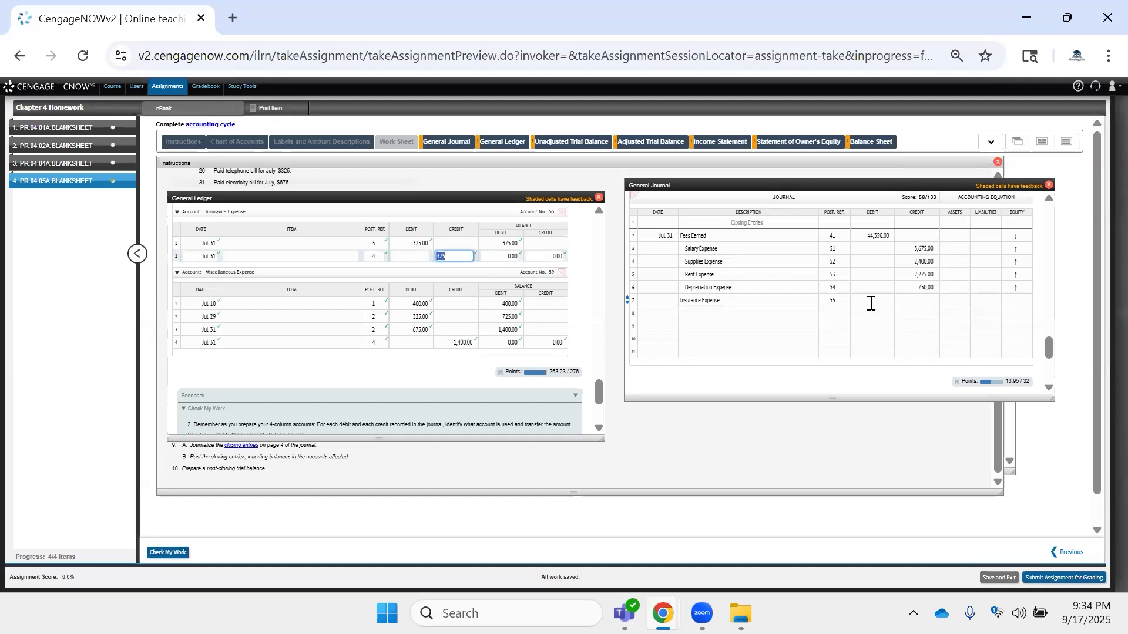
click(902, 303)
text(375)
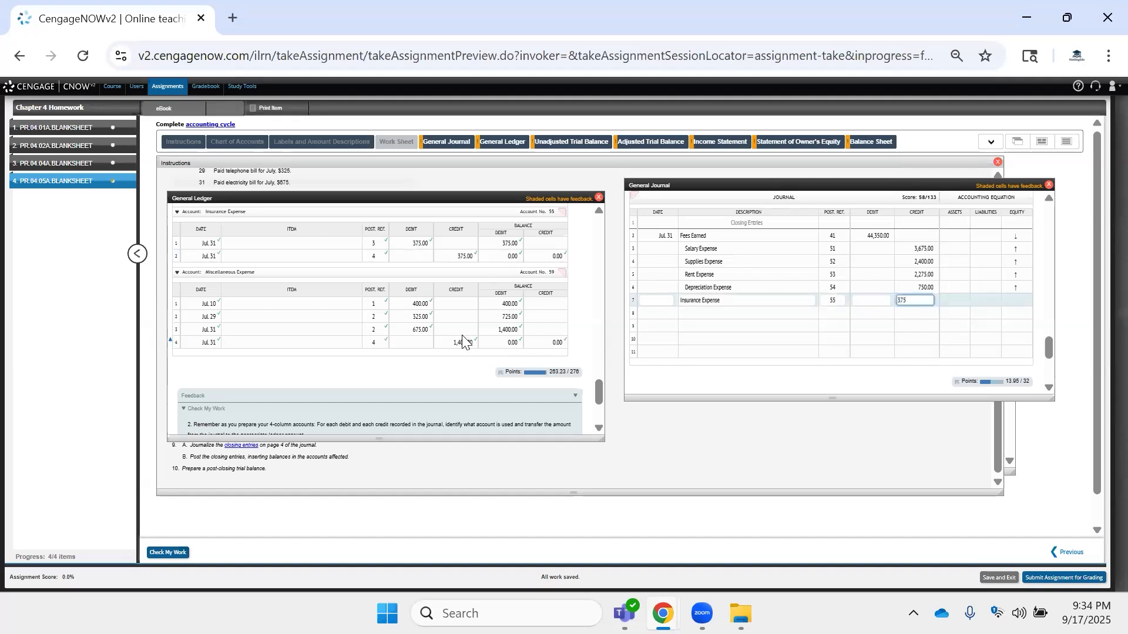
Add Miscellaneous Expense with a credit of 1,400 on line 8 of the Closing Entries journal.
click(468, 338)
text(1400)
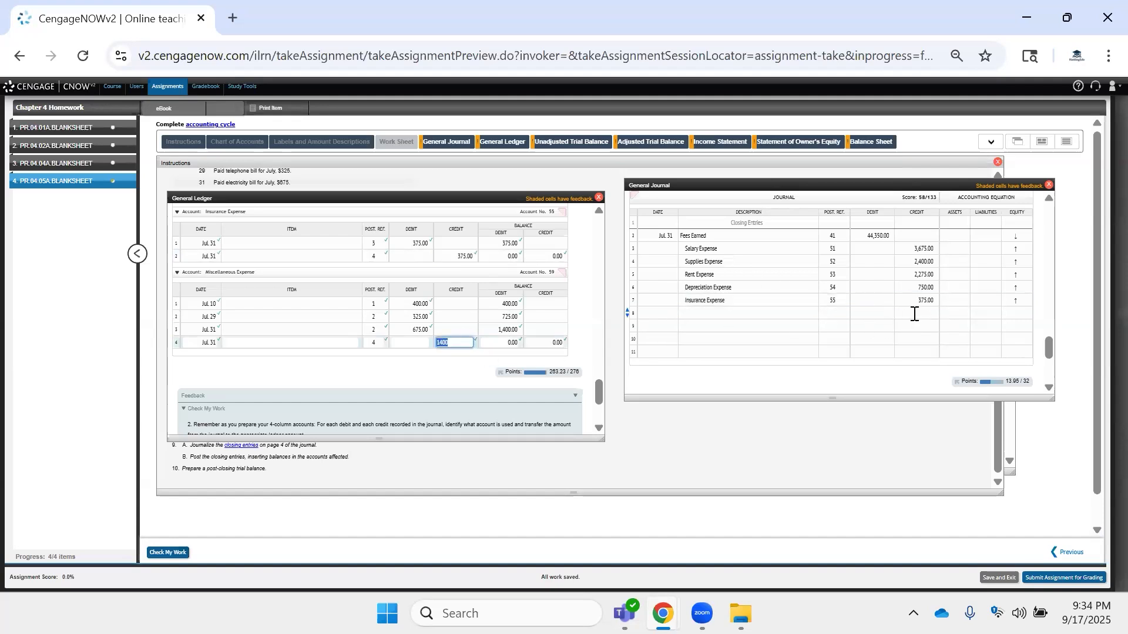
click(914, 313)
text(1400)
click(730, 313)
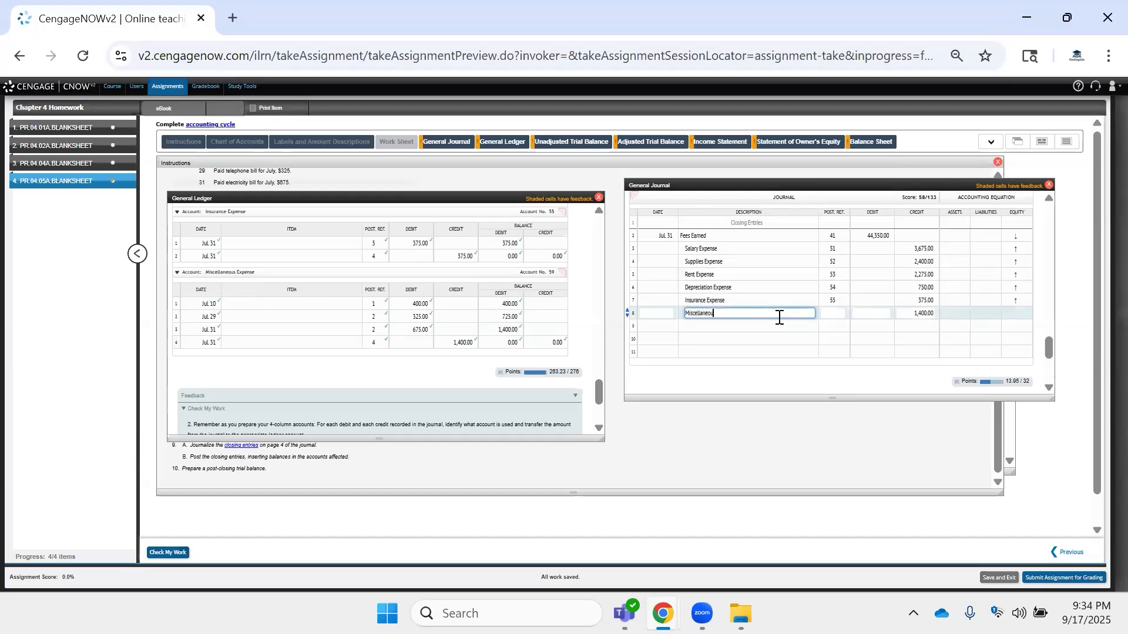
text(Miscellaneous Expense)
key(Tab)
key(Tab)
key(Tab)
key(Tab)
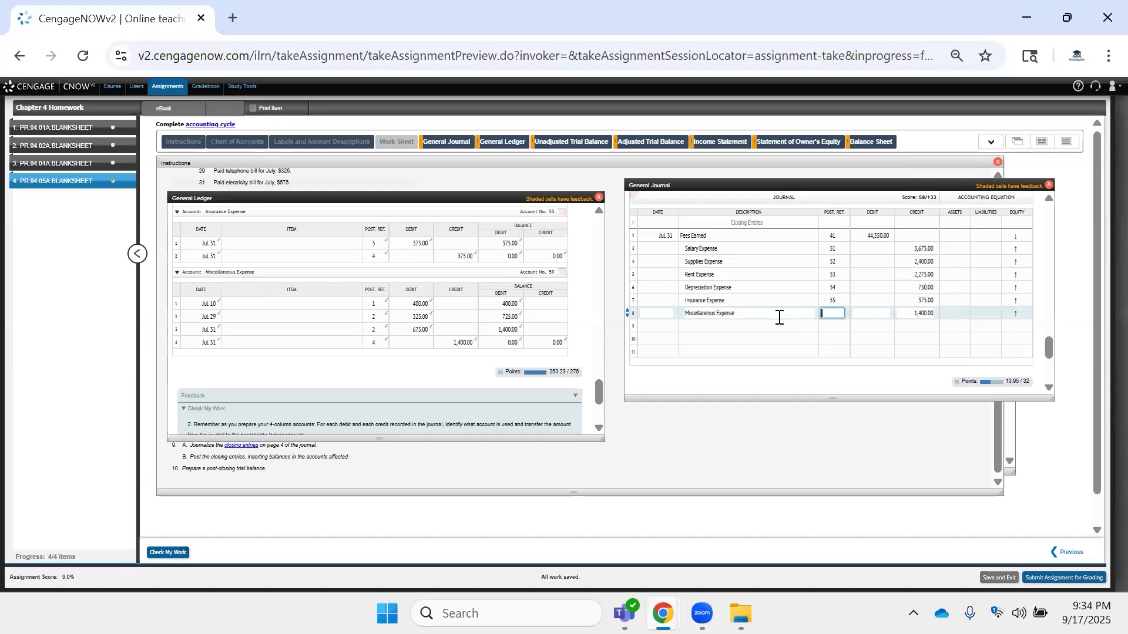
key(Tab)
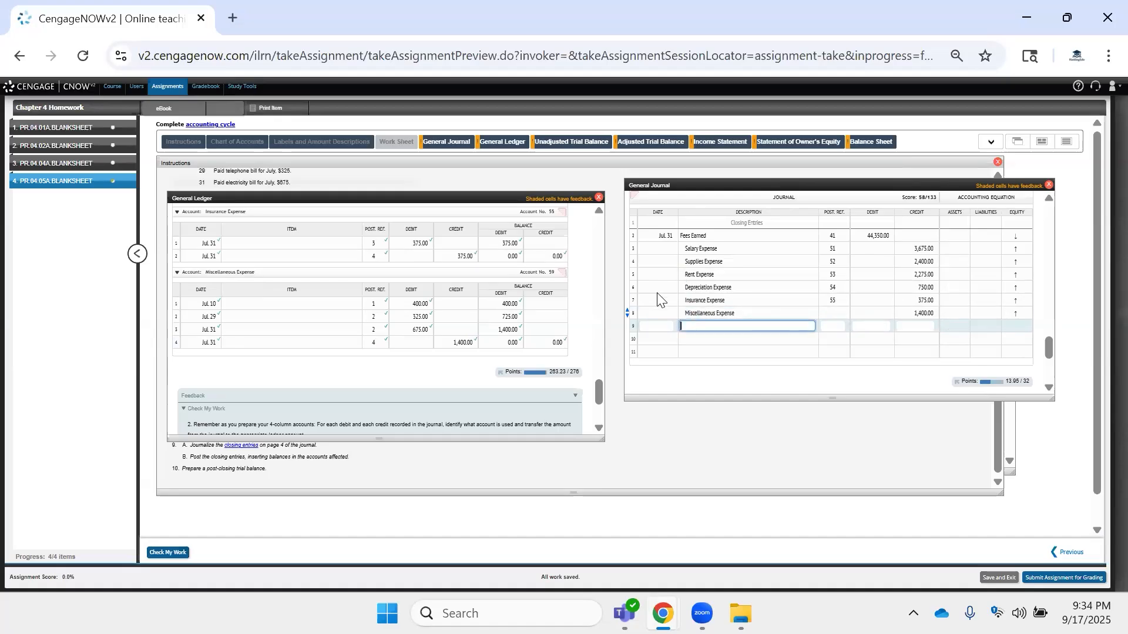
Find the owner's Capital account in the General Ledger and enter it as the description on line 9 of the Closing Entries journal.
scroll(320, 371, up, 5)
scroll(320, 371, up, 5)
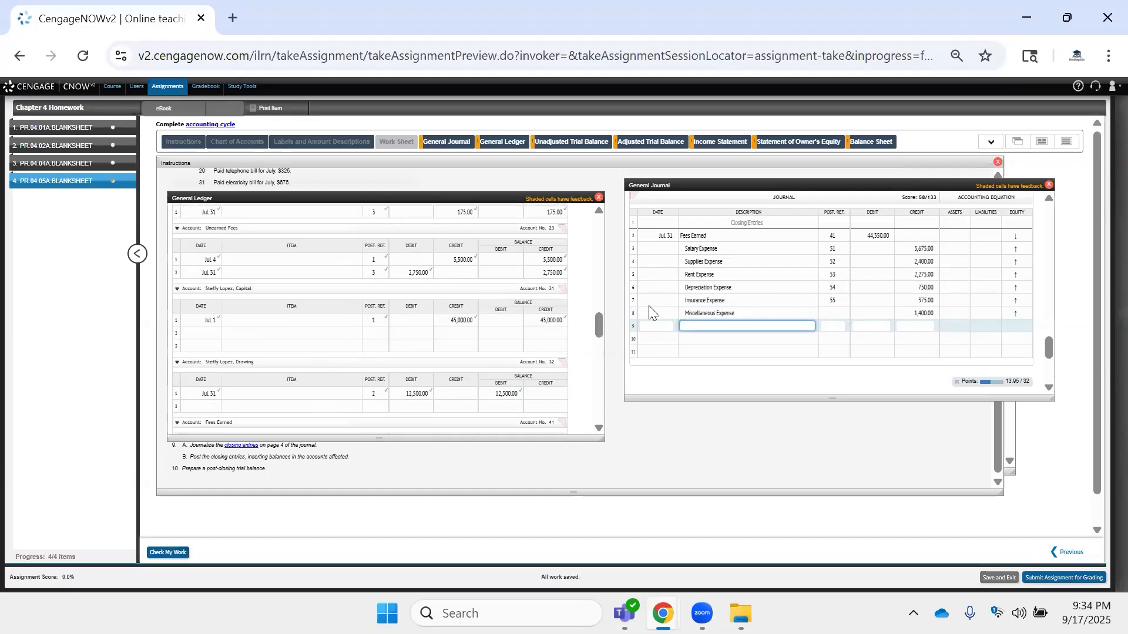
click(749, 337)
click(734, 326)
text(Se)
key(Tab)
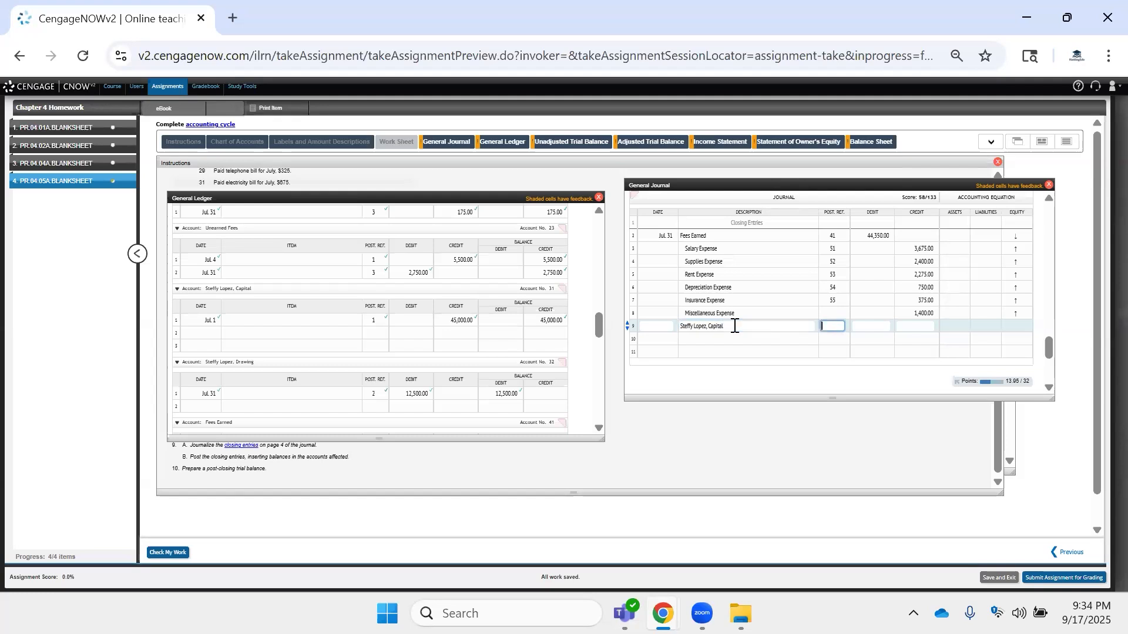
Enter posting reference 59 for Miscellaneous Expense and 31 for the owner's Capital line in the Closing Entries journal.
click(832, 312)
key(BackSpace)
text(9)
click(841, 326)
text(3)
key(Tab)
click(838, 326)
text(1)
key(Tab)
key(Tab)
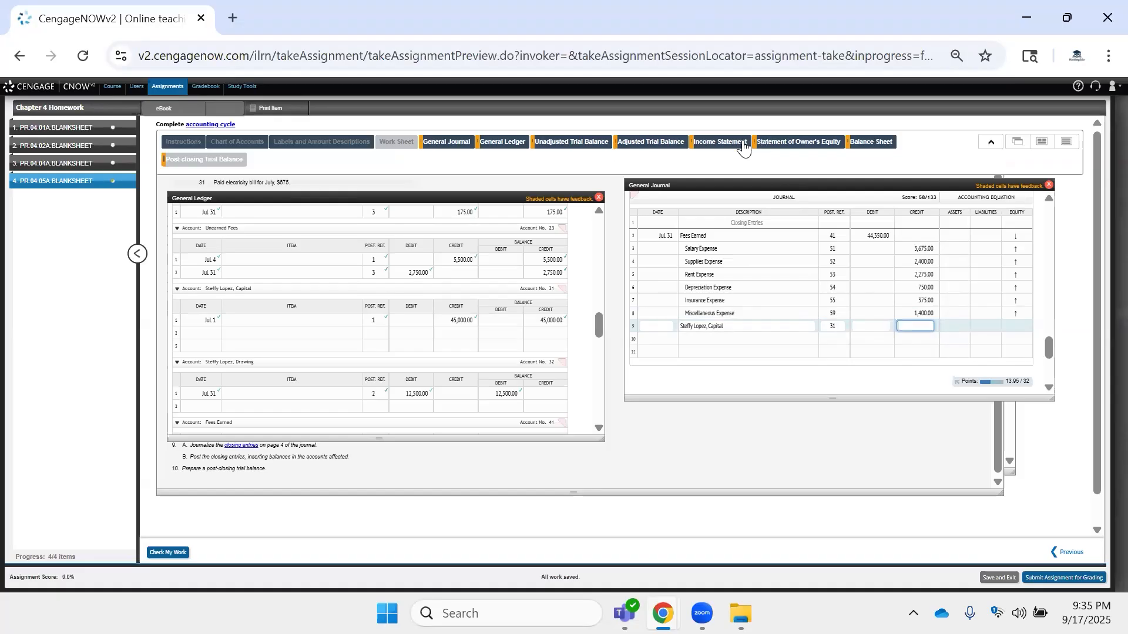
Look up net income on the Income Statement and credit 33,475 to the owner's Capital account on line 9 of the Closing Entries.
click(724, 147)
click(414, 412)
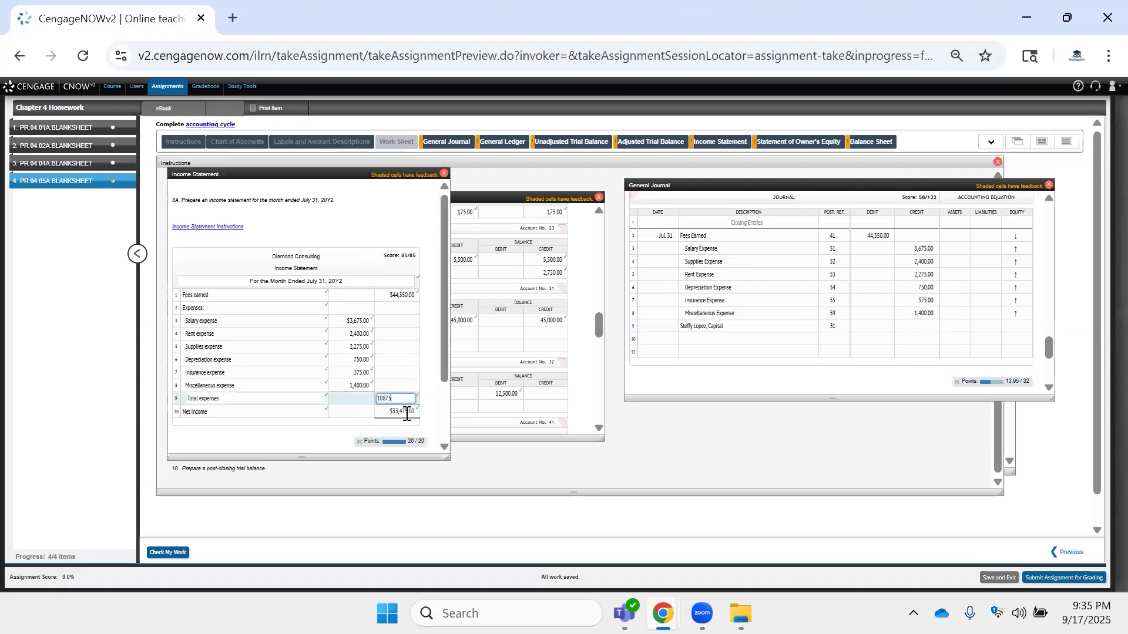
click(927, 327)
text(33475)
click(865, 351)
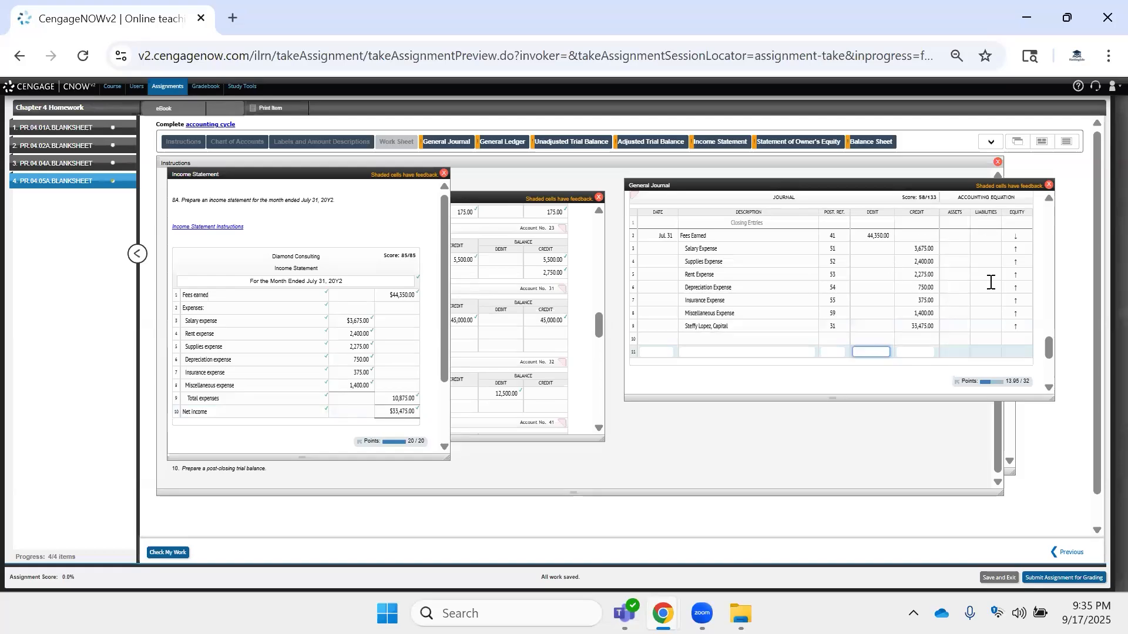
scroll(860, 333, down, 2)
scroll(858, 334, up, 2)
click(927, 327)
click(926, 327)
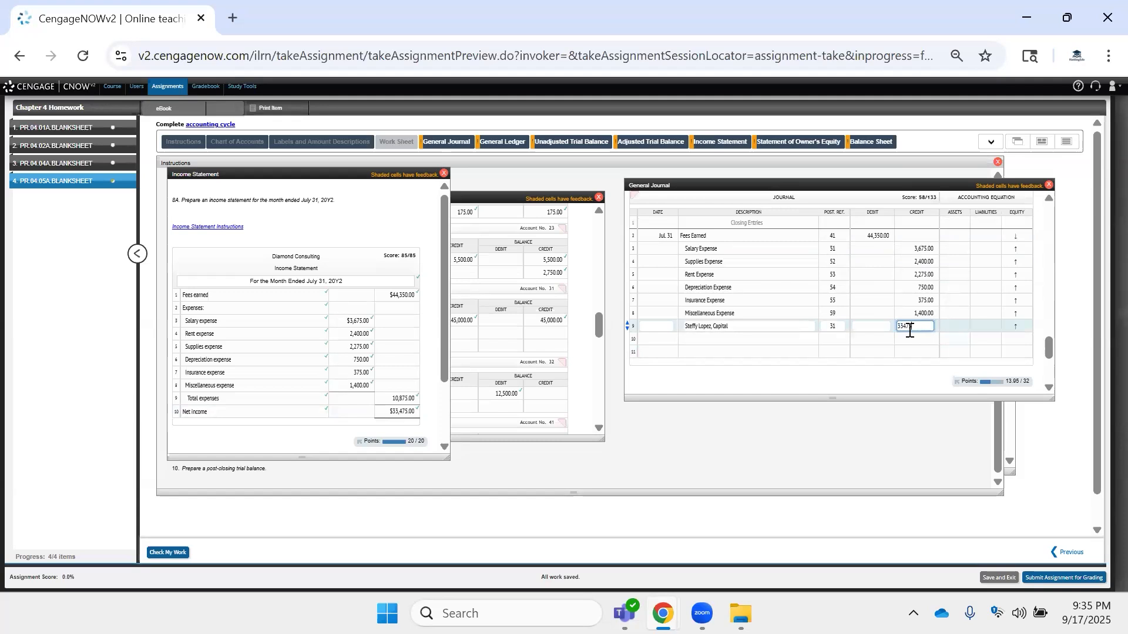
Enter a credit balance of 33,475 and the date Jul. 31 on line 2 of the owner's Capital ledger account.
click(573, 383)
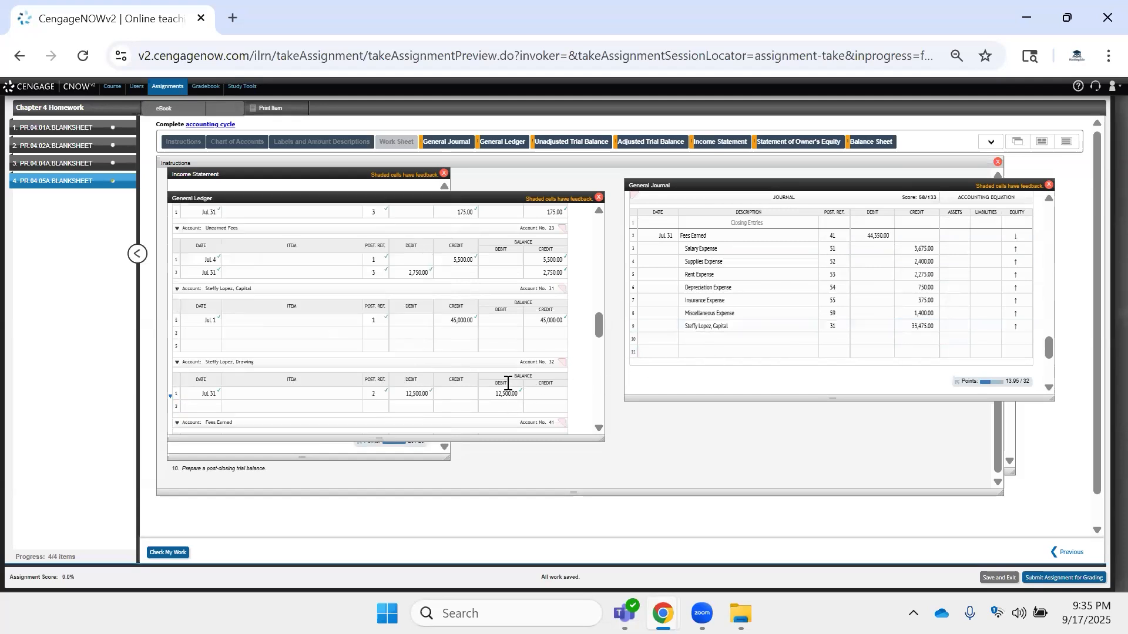
click(496, 334)
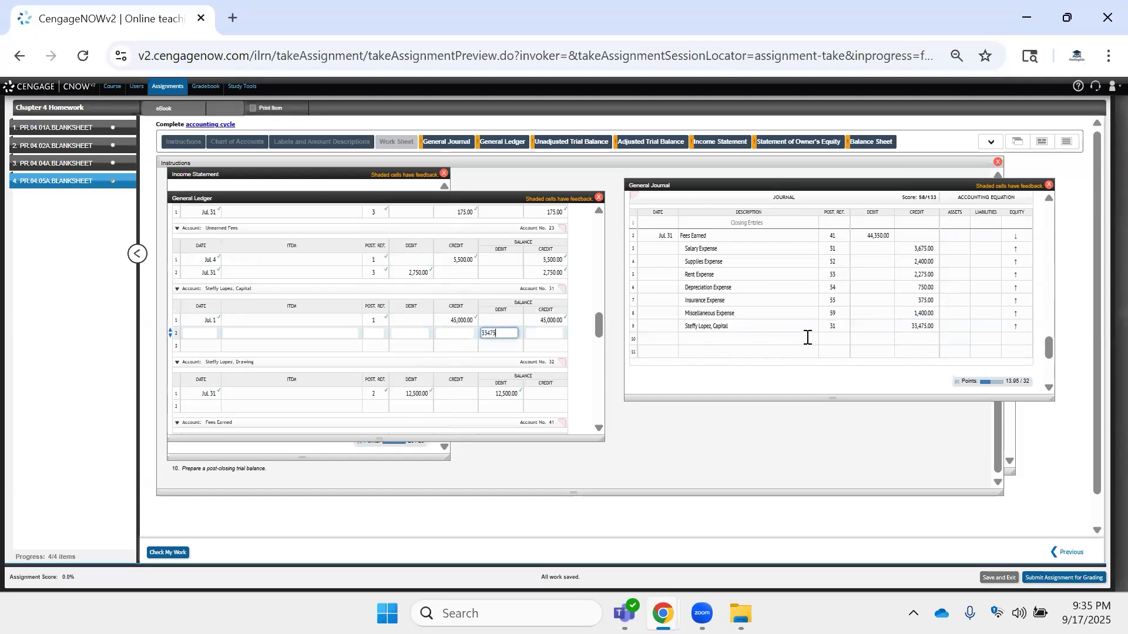
click(560, 334)
text(33475)
key(Return)
click(207, 333)
text(Jul 31)
key(Tab)
Move 33,475 from the credit balance to the credit column on line 2 of the owner's Capital ledger account and enter posting reference 4.
click(538, 333)
key(ctrl+a)
key(ctrl+x)
click(448, 333)
key(ctrl+v)
click(375, 335)
text(4)
key(Tab)
key(Tab)
key(Tab)
key(Tab)
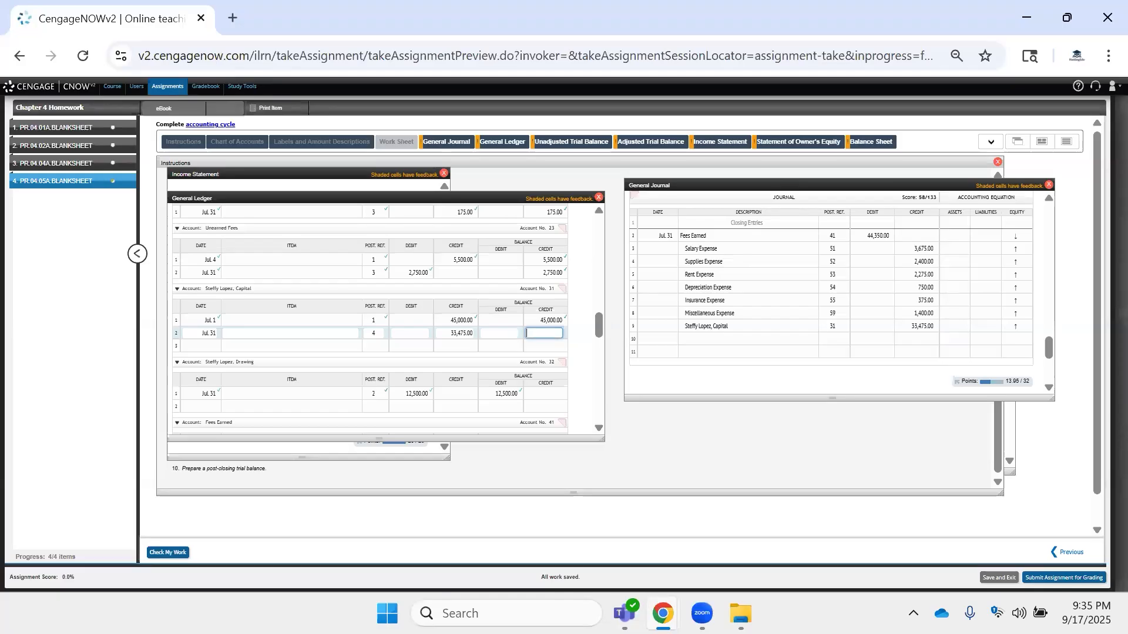
Fill line 2 of the owner's Drawing ledger account with Jul. 31, posting reference 4, credit 12,500, and debit and credit balances of 0.
click(426, 392)
click(382, 407)
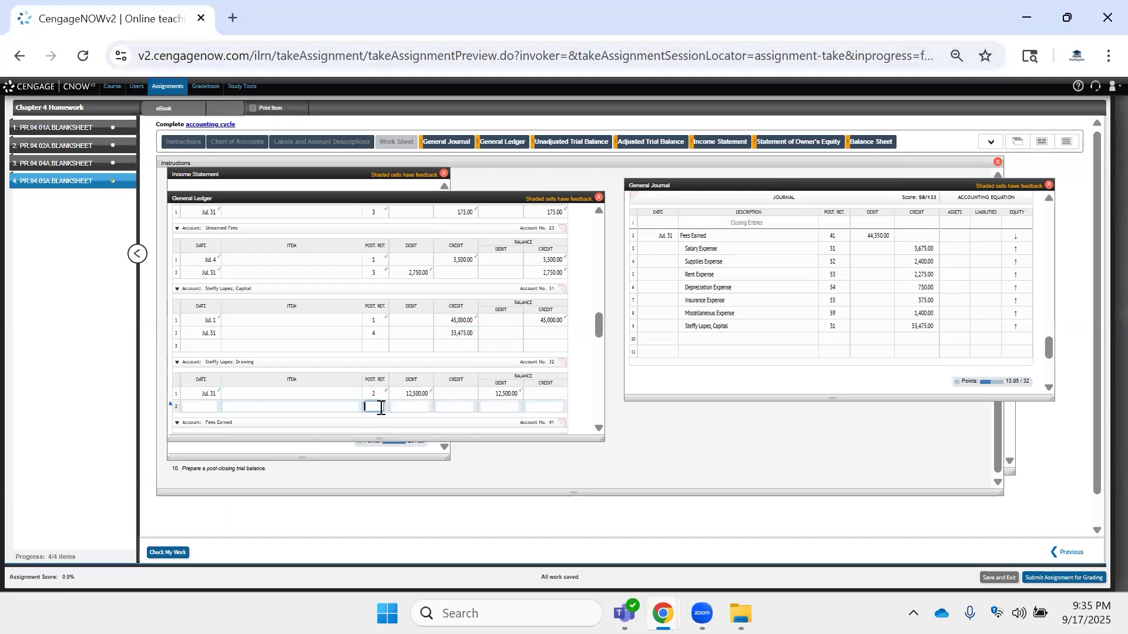
text(4)
click(204, 405)
text(jul 31)
click(455, 406)
text(12500)
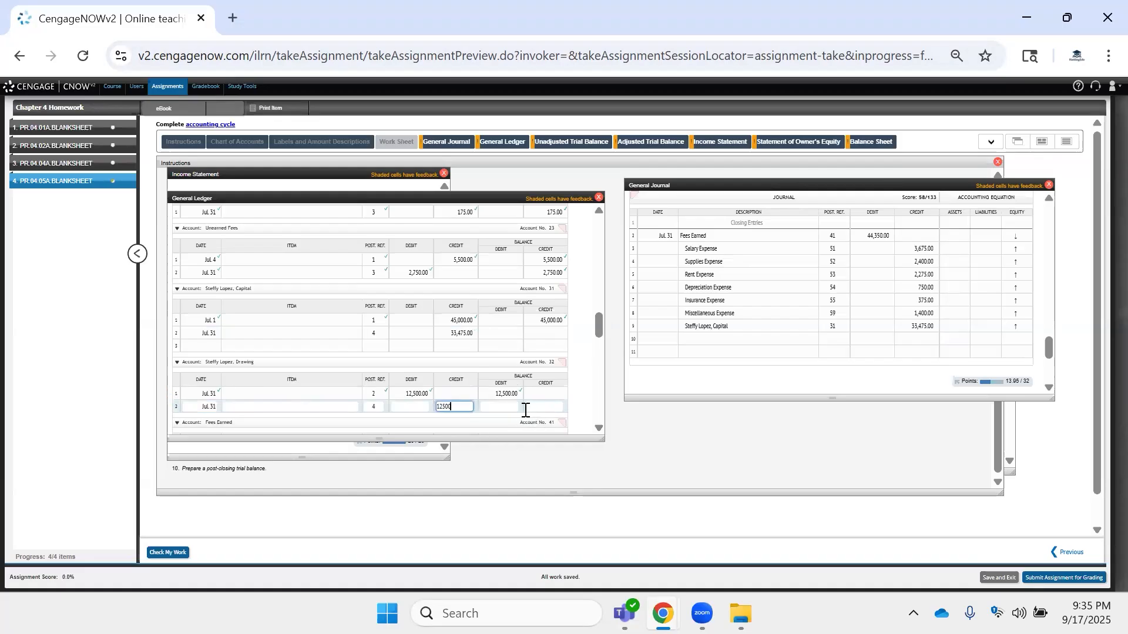
click(505, 406)
text(0)
click(546, 407)
text(00)
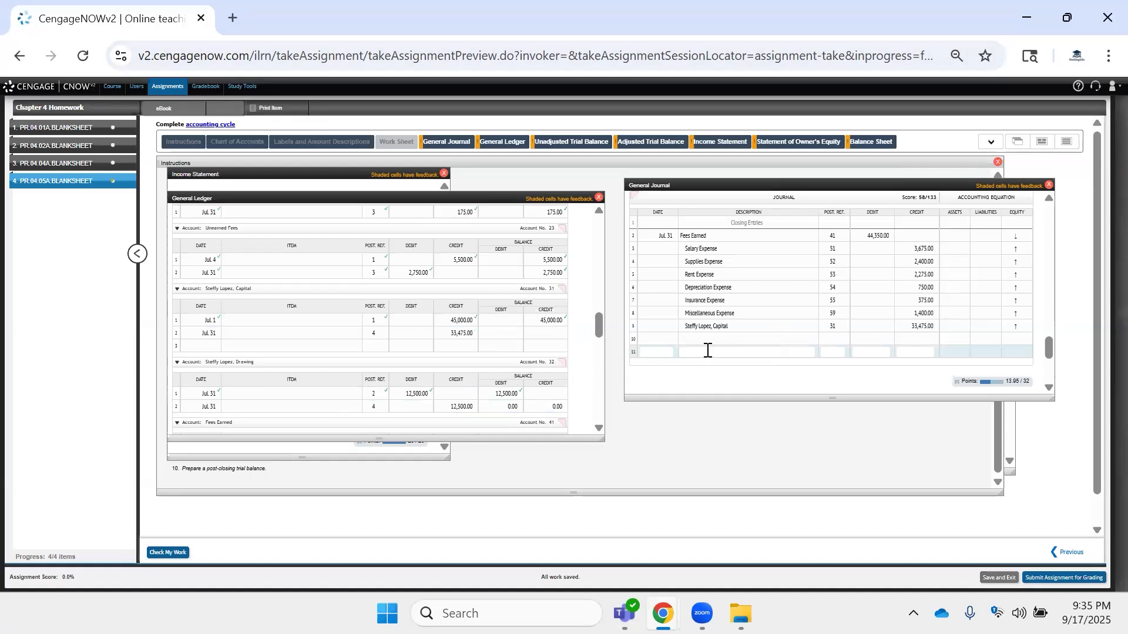
Enter the owner's Capital account on line 10 and the owner's Drawing account on line 11 of the Closing Entries journal.
click(704, 342)
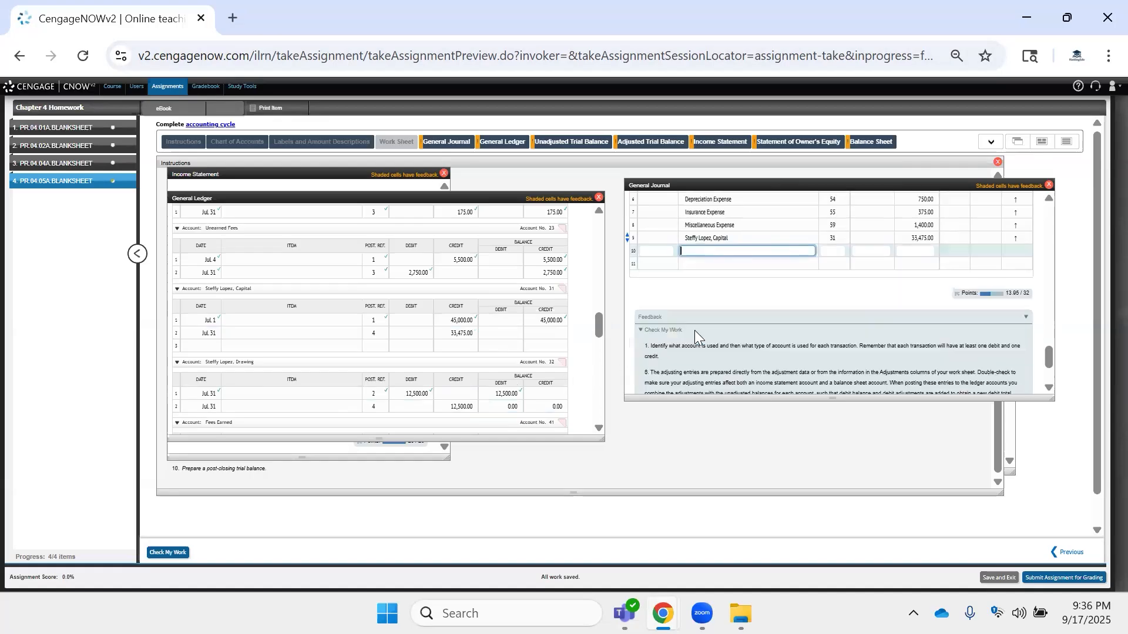
click(705, 349)
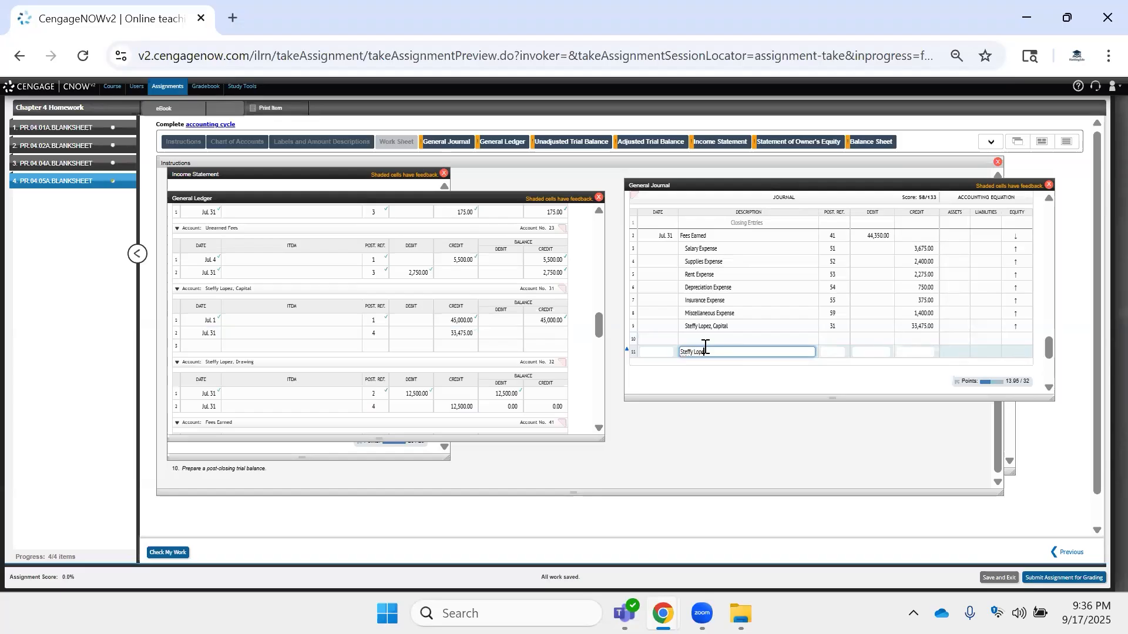
text(Steffy Lopez, Drawing)
key(Tab)
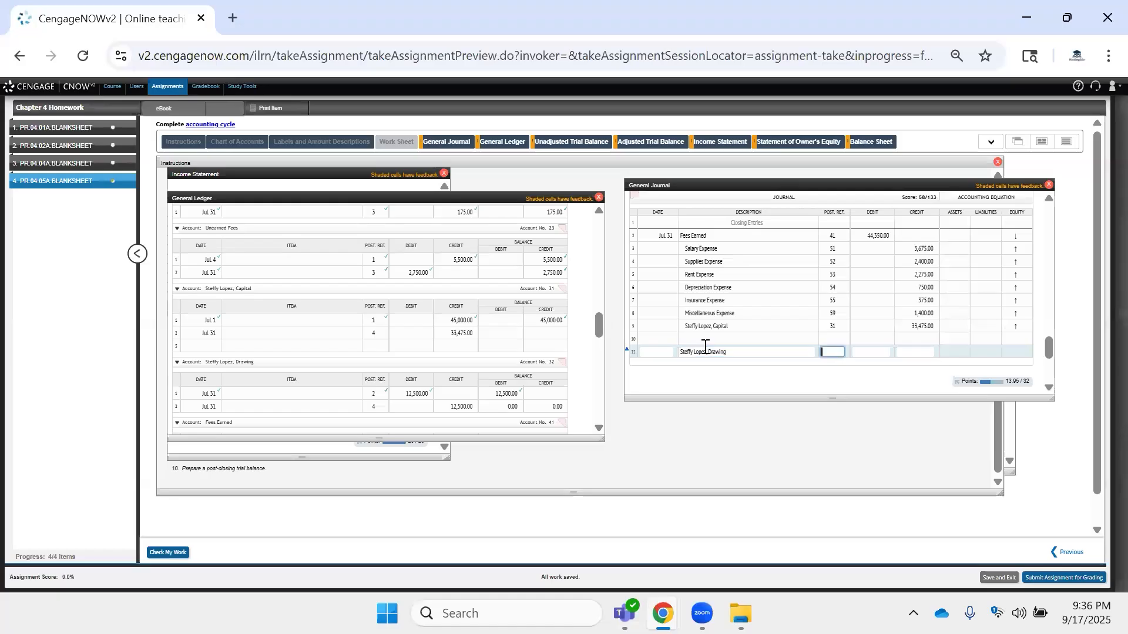
click(732, 328)
key(ctrl+a)
key(ctrl+c)
click(726, 336)
key(ctrl+v)
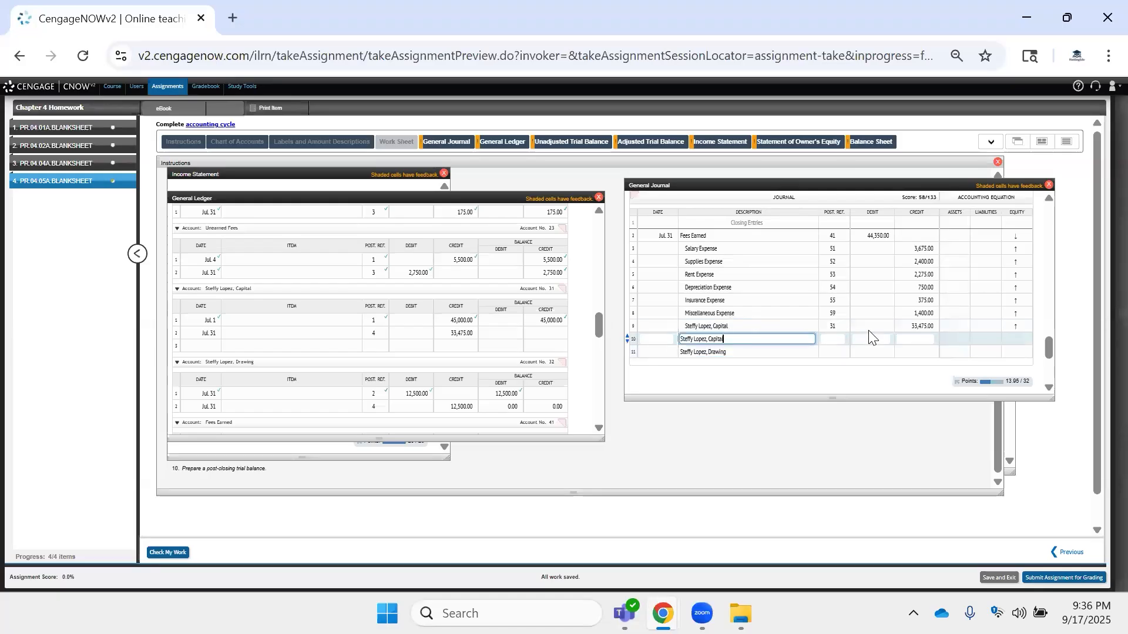
key(Tab)
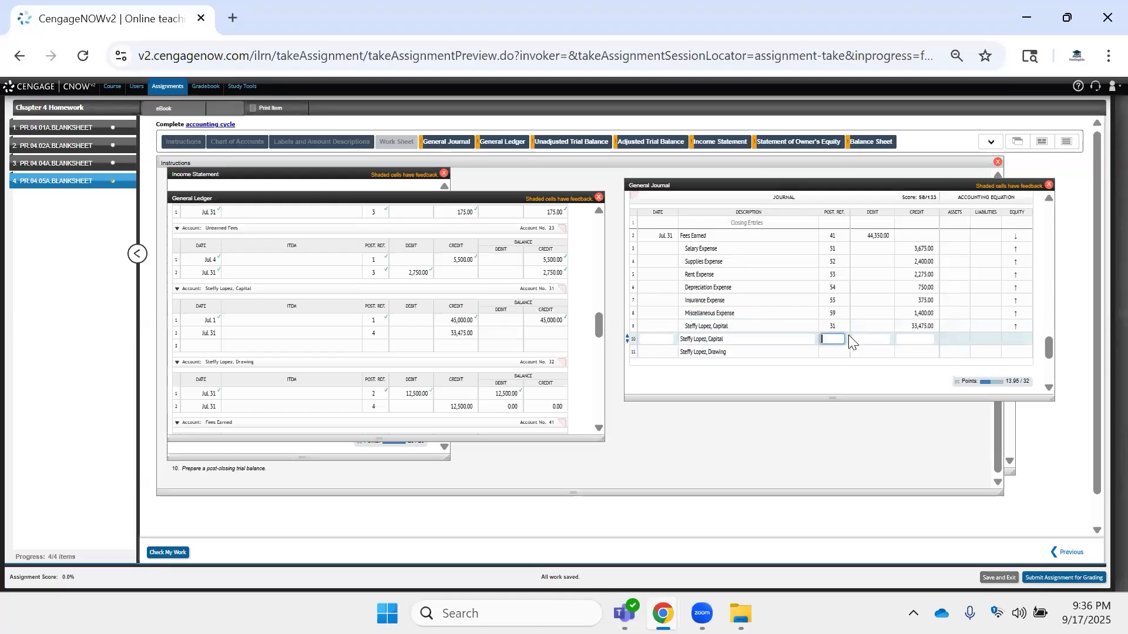
Enter reference 31 and debit 12,500 on journal line 10, and reference 32 and credit 12,500 on line 11, in the Closing Entries.
text(31)
click(829, 351)
text(32)
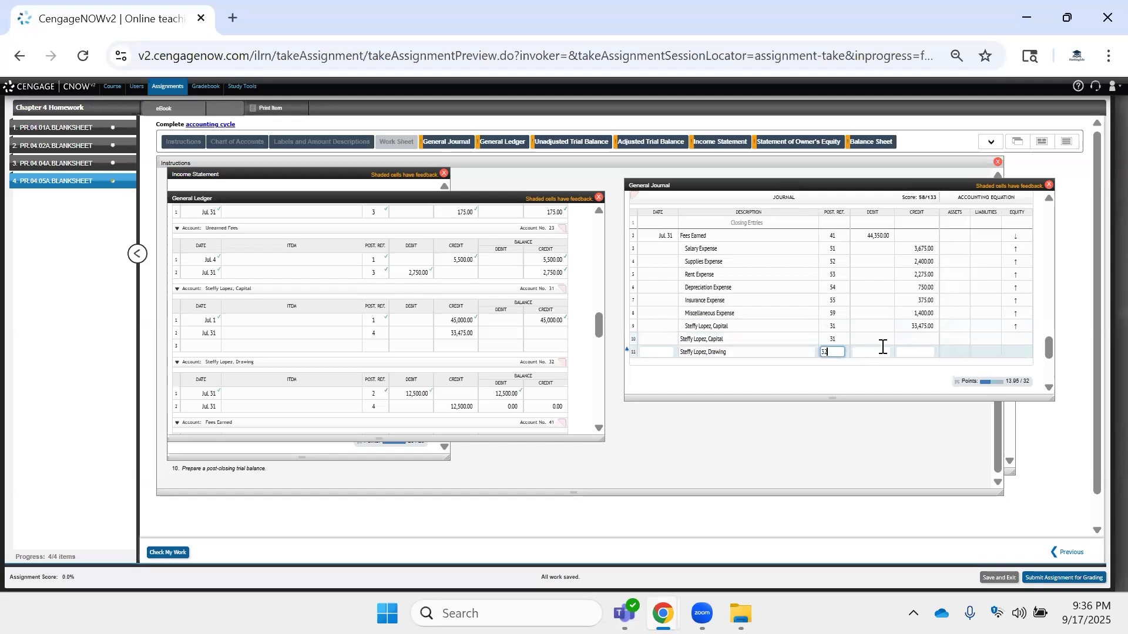
click(929, 339)
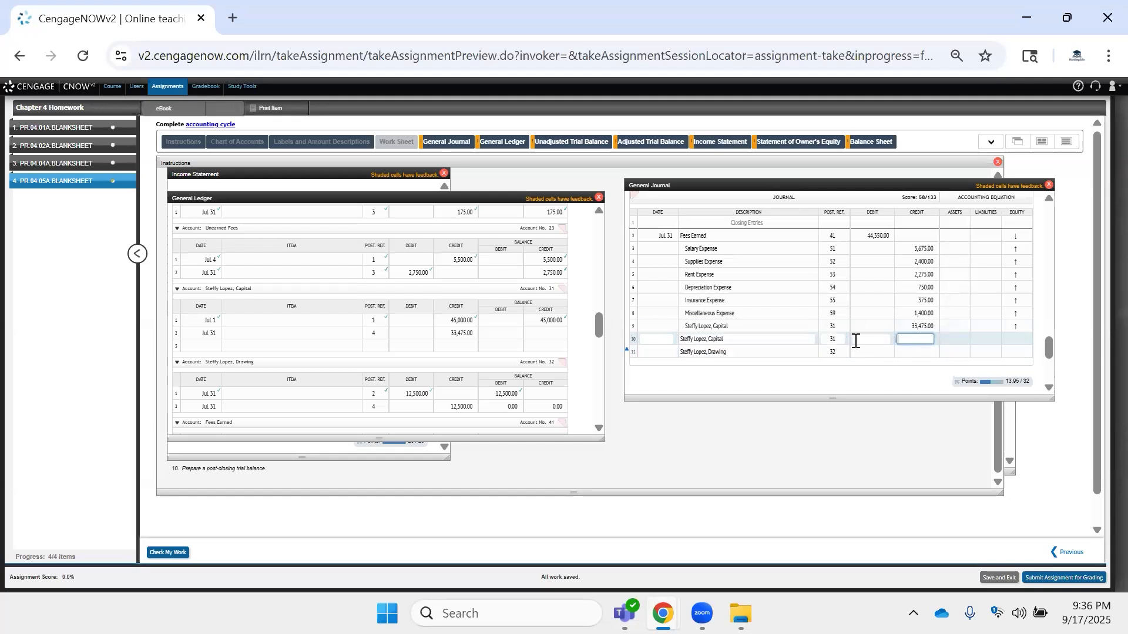
click(915, 353)
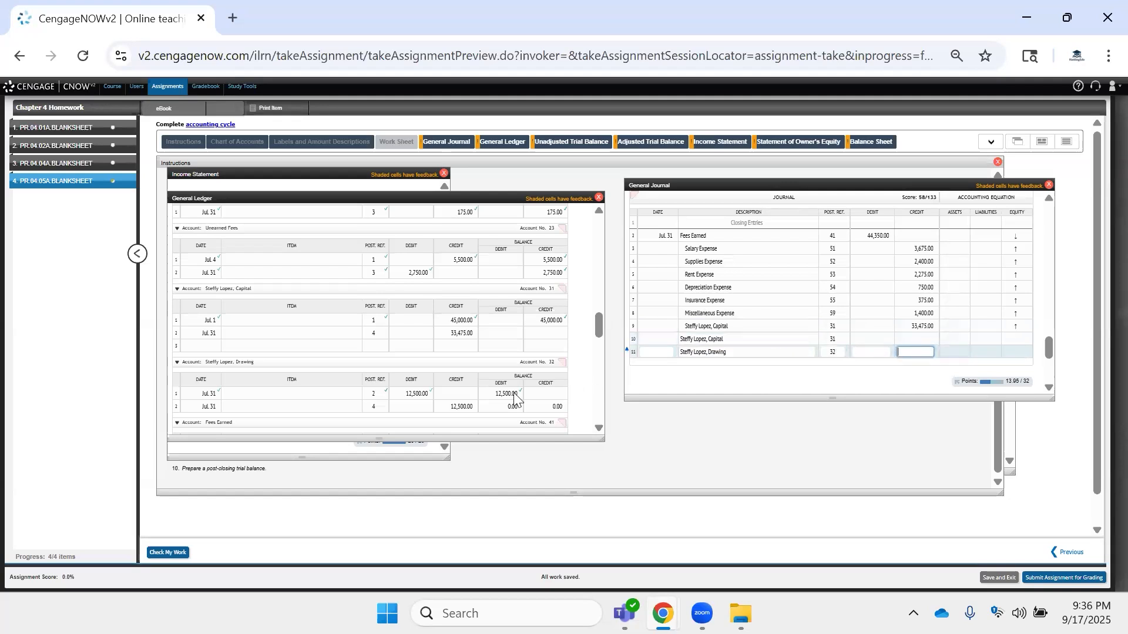
click(871, 338)
text(12500)
click(903, 351)
text(12500)
Date line 10 of the Closing Entries Jul. 31 and check the assignment work.
click(663, 337)
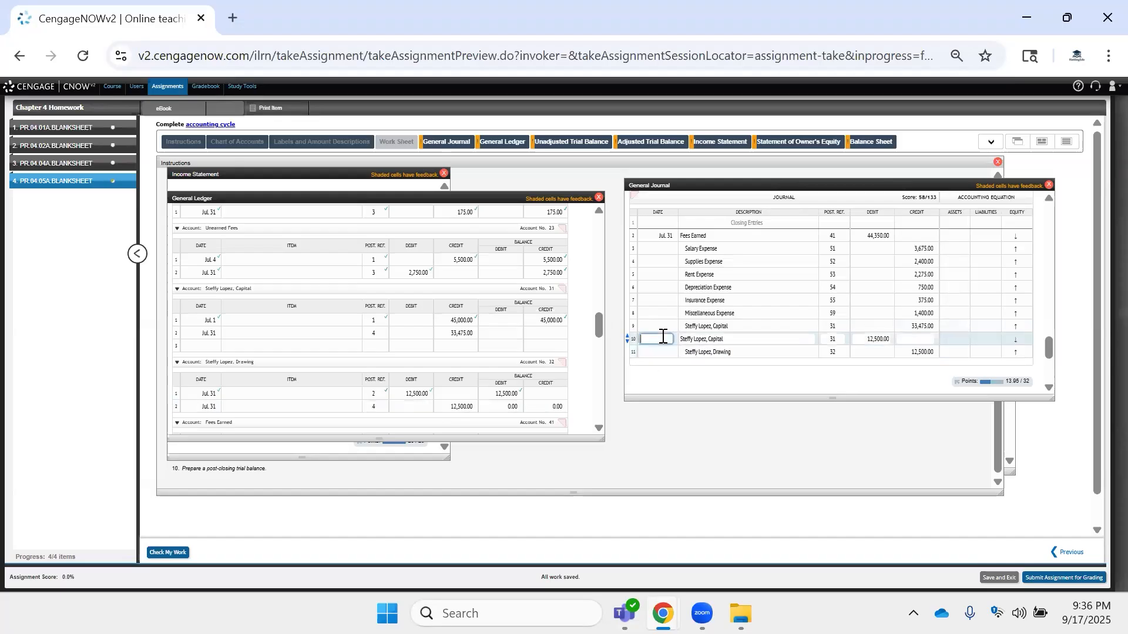
text(Jul 31)
click(814, 374)
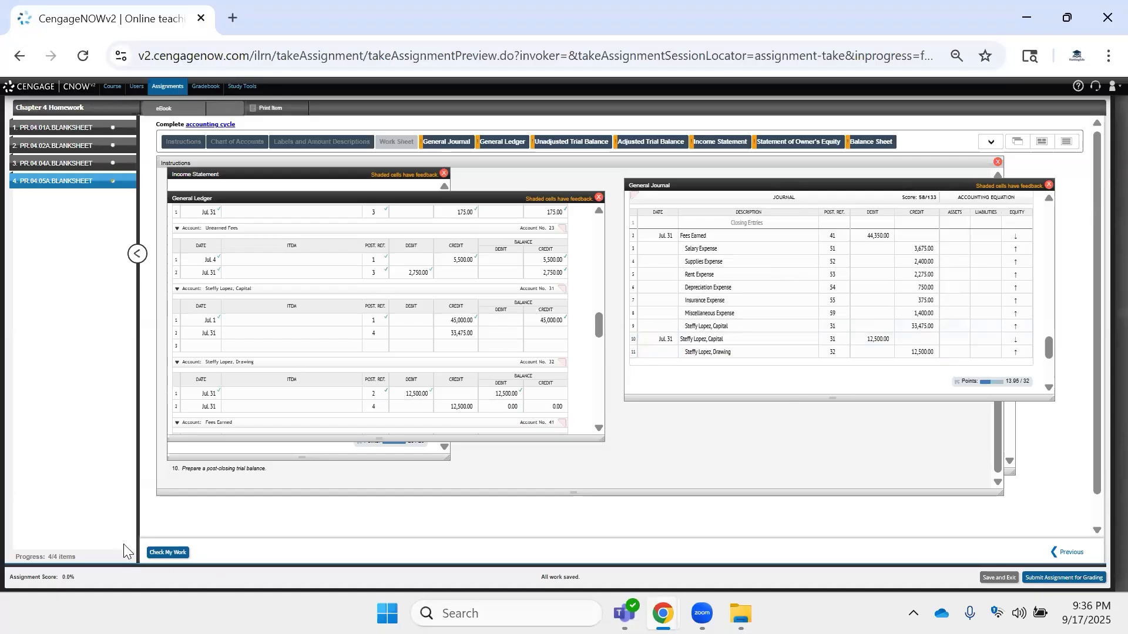
click(167, 553)
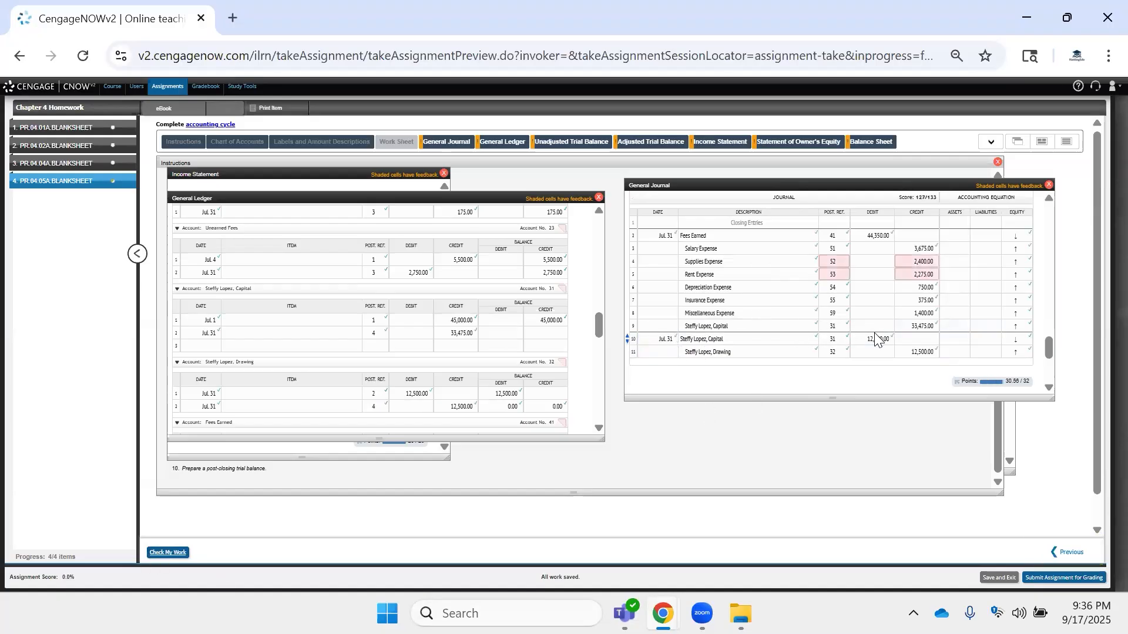
Swap the descriptions so Rent Expense is on line 4 and Supplies Expense on line 5 of the Closing Entries, and check the work.
click(847, 263)
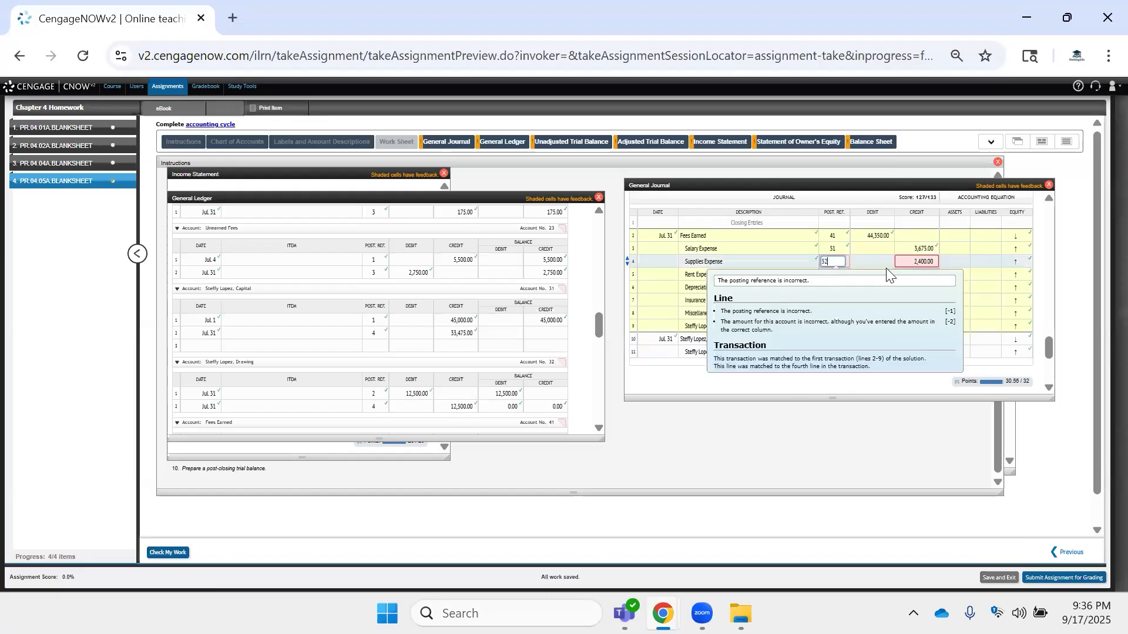
click(873, 262)
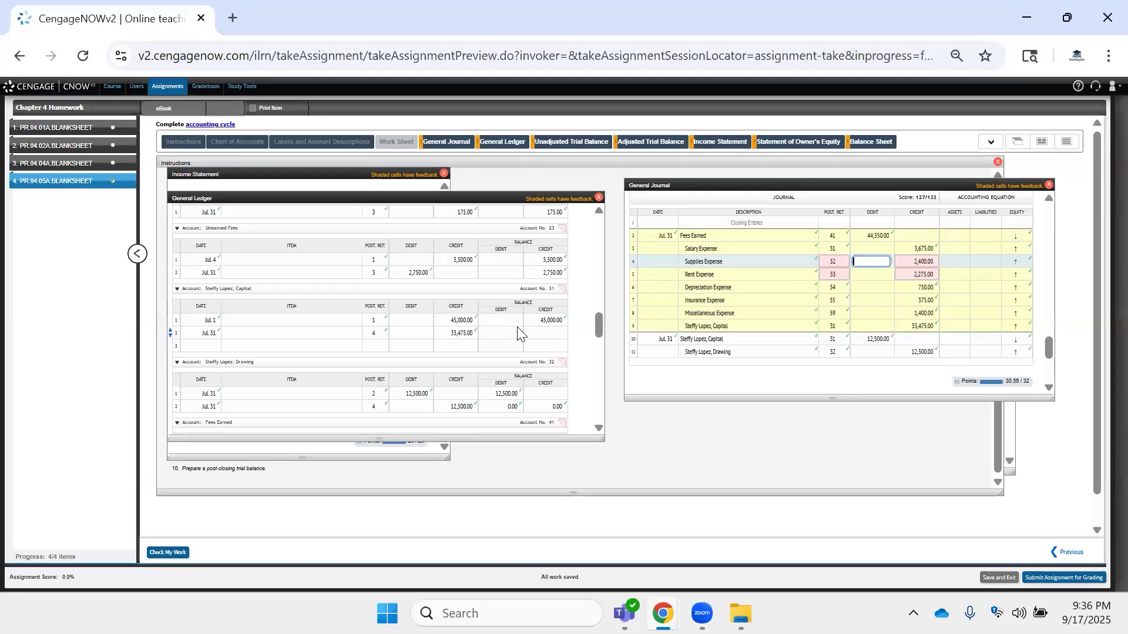
click(744, 273)
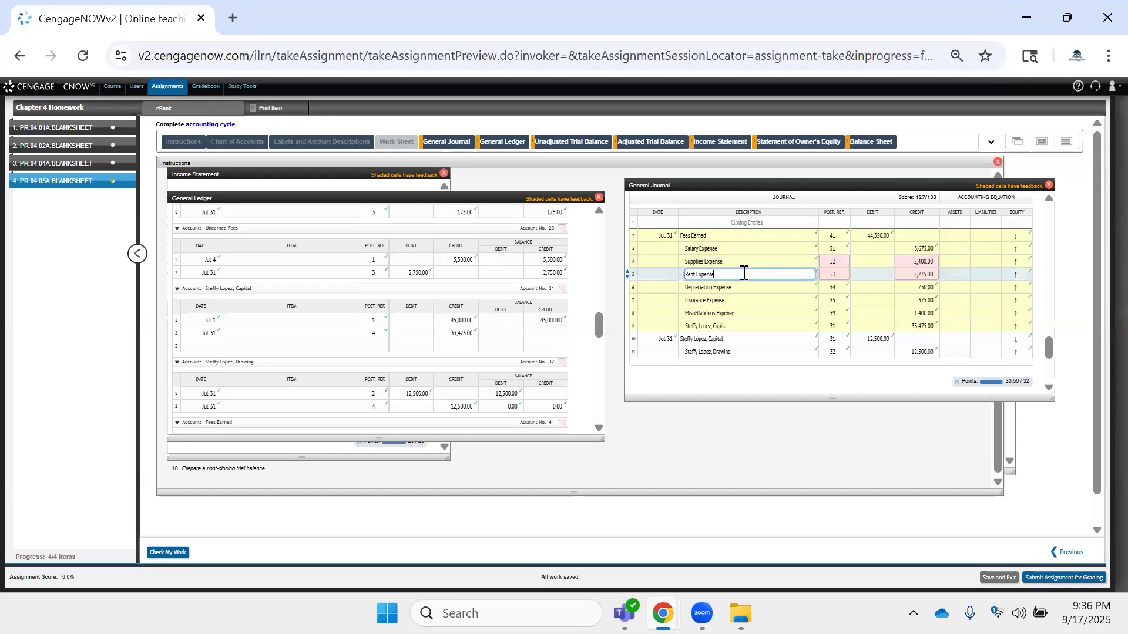
key(ctrl+a)
key(ctrl+x)
click(666, 257)
key(ctrl+v)
click(739, 266)
key(ctrl+a)
key(ctrl+x)
click(691, 273)
key(ctrl+v)
click(667, 262)
key(ctrl+a)
key(ctrl+x)
click(755, 262)
key(ctrl+v)
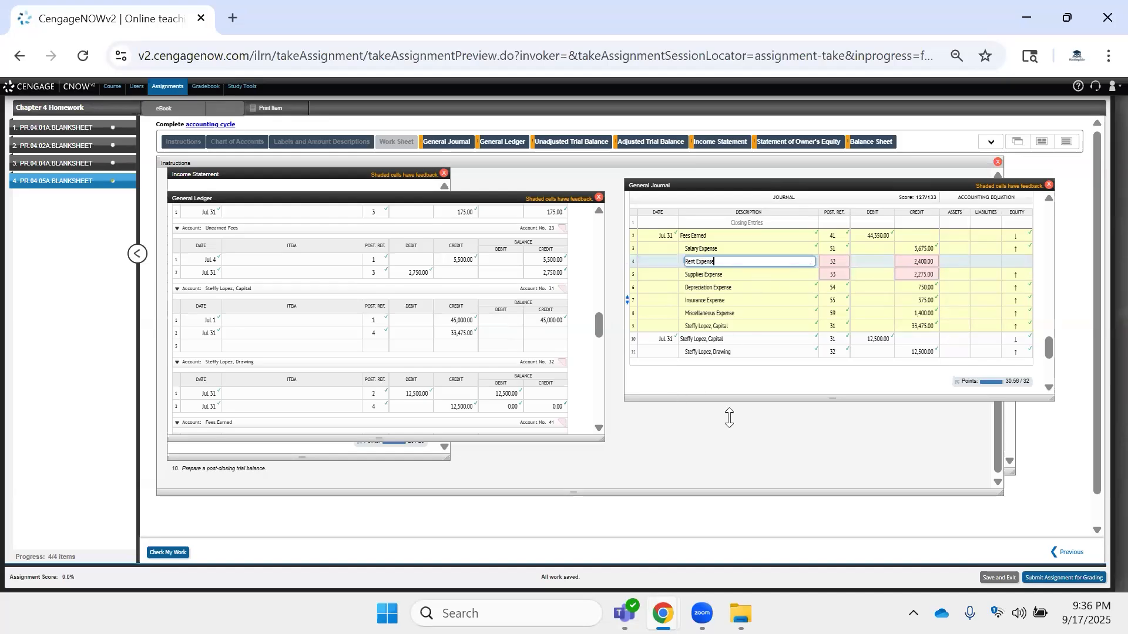
click(168, 552)
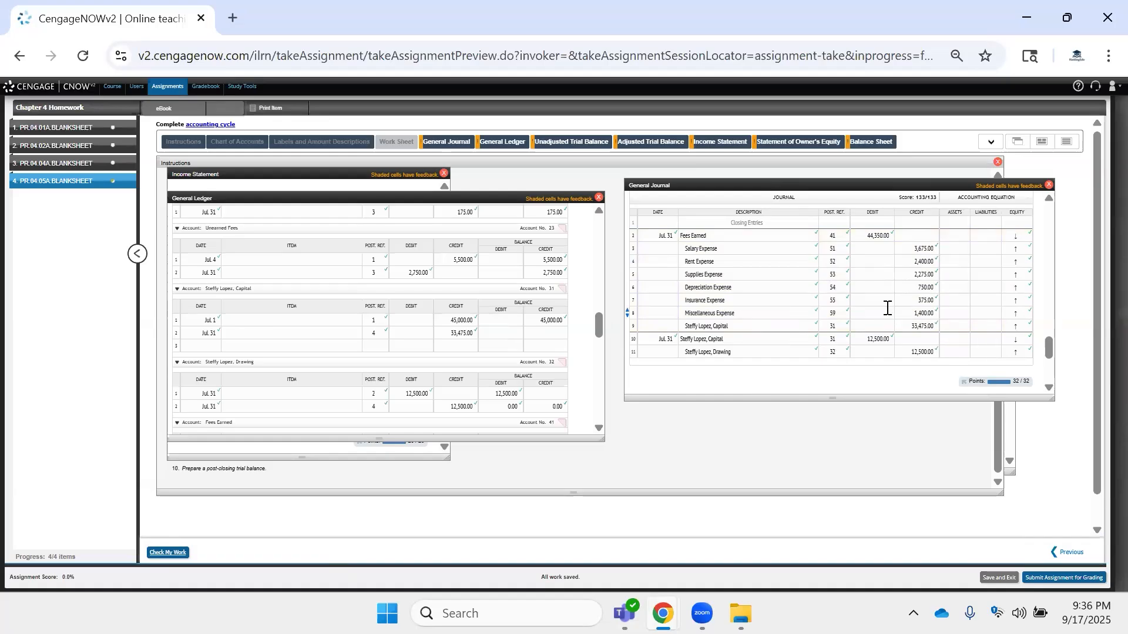
Post the drawing closing entry on line 3 of the owner's Capital ledger account with date Jul. 31, reference 4 and credit 12,500.
scroll(888, 309, up, 1)
scroll(888, 308, down, 1)
scroll(887, 308, down, 1)
scroll(888, 308, up, 1)
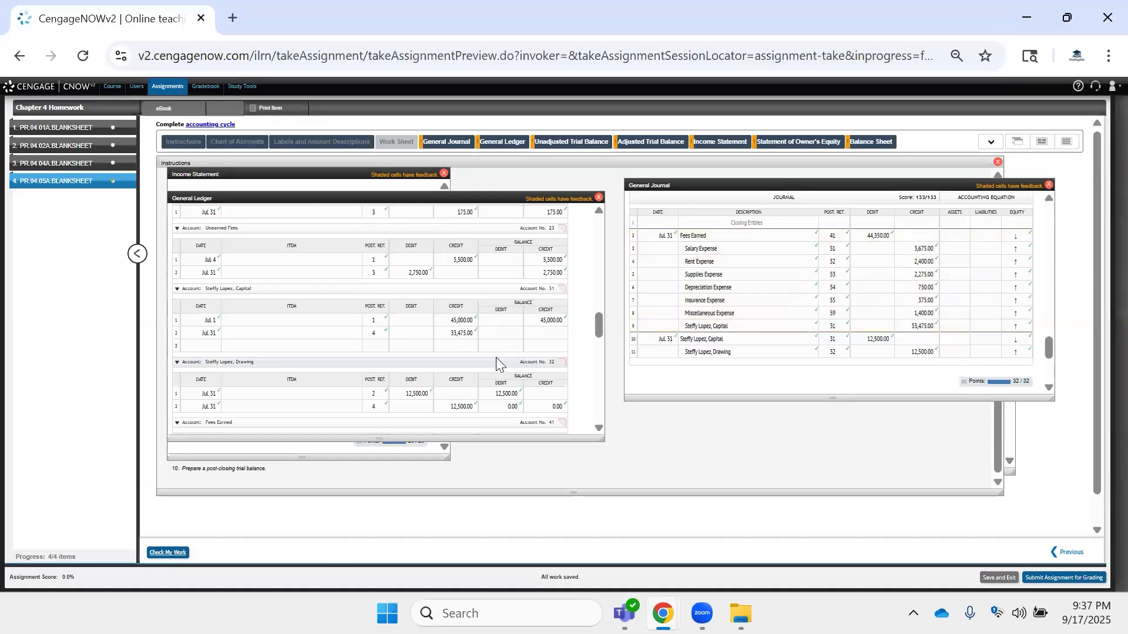
click(459, 407)
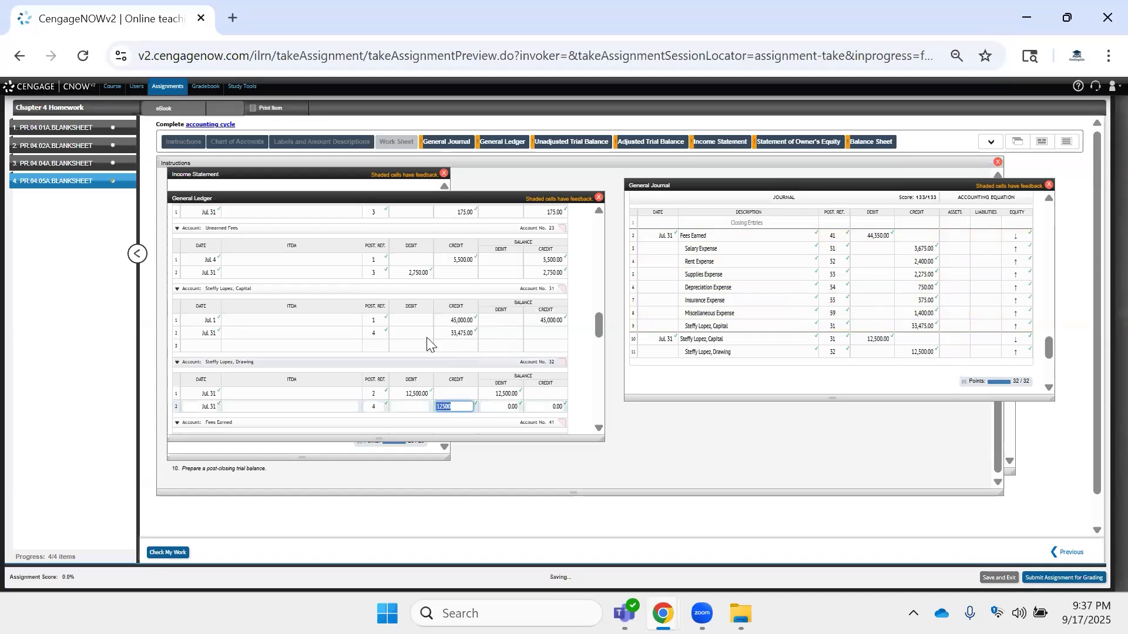
click(441, 346)
key(ctrl+v)
click(364, 346)
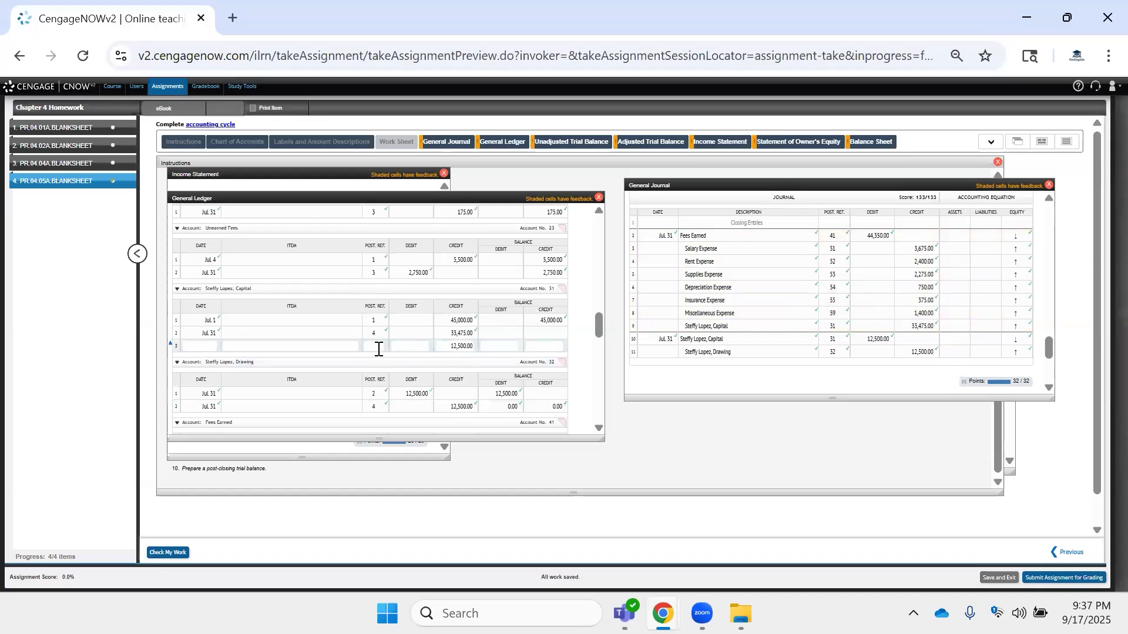
text(4)
click(212, 333)
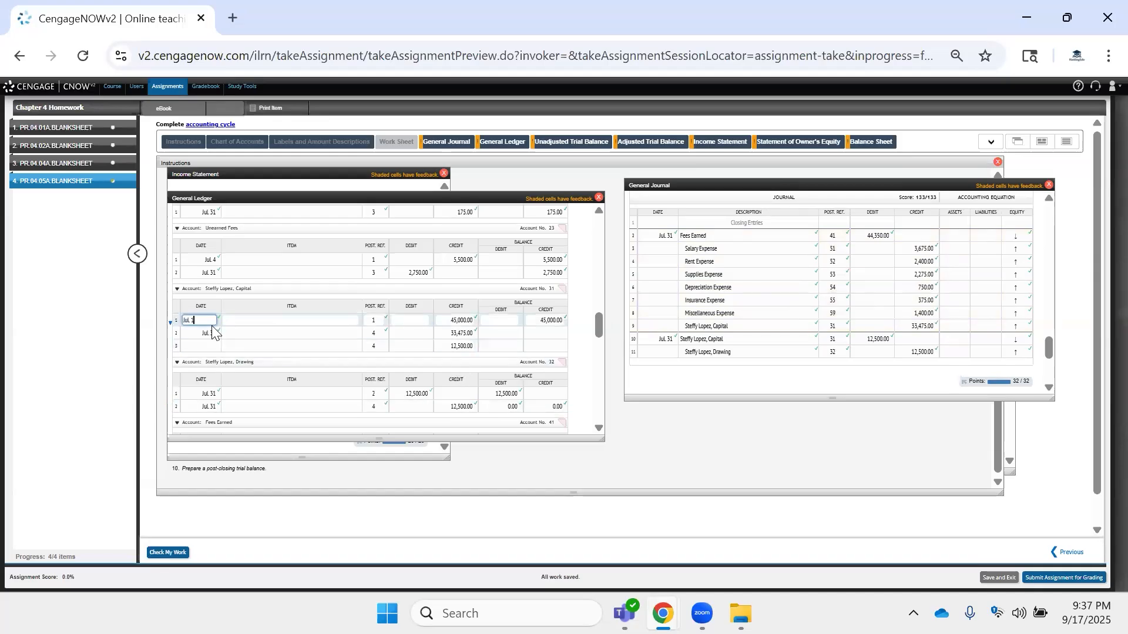
key(ctrl+a)
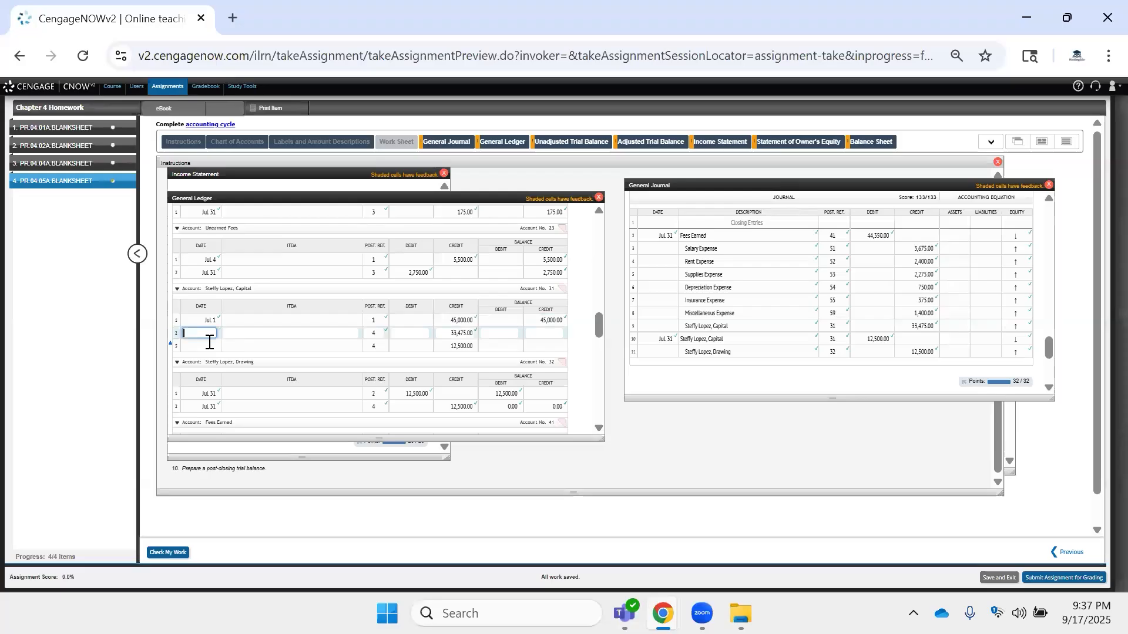
click(215, 346)
key(ctrl+v)
Enter credit balances of 78,475 on line 2 and 65,975 on line 3 of the owner's Capital ledger account.
click(550, 345)
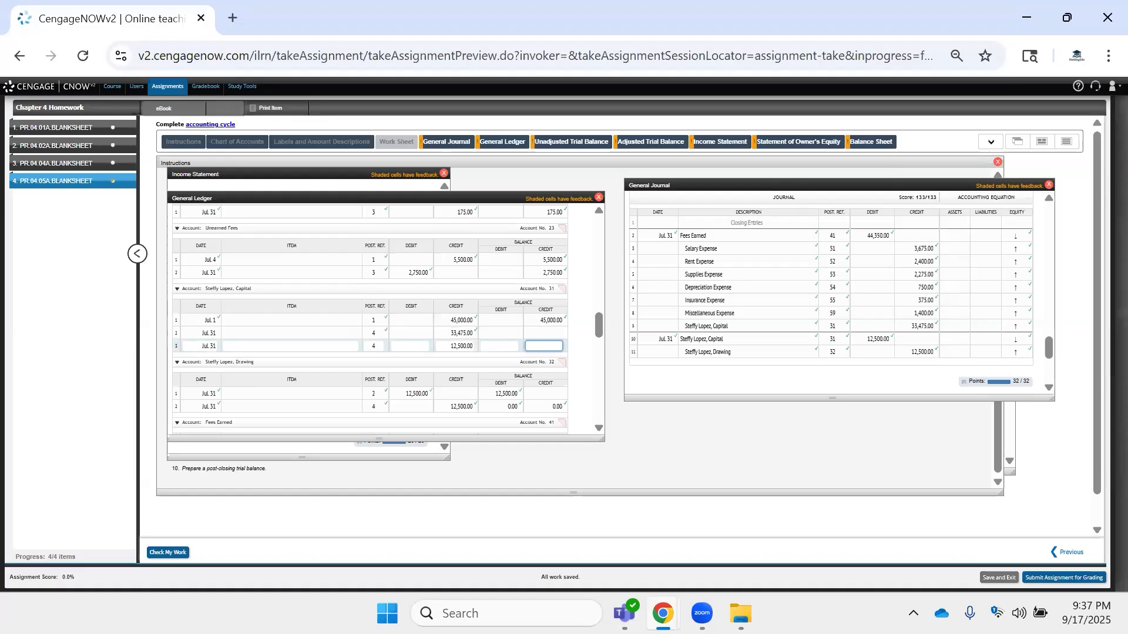
click(545, 332)
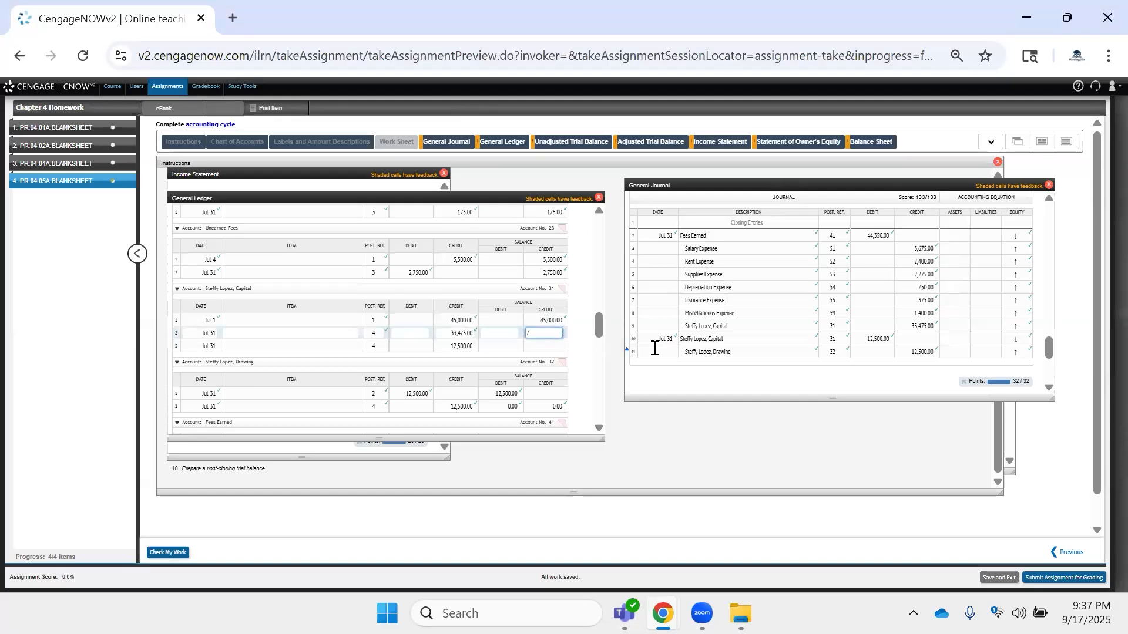
text(78,475)
key(Tab)
key(Tab)
key(Tab)
key(Tab)
key(Tab)
key(Tab)
key(Tab)
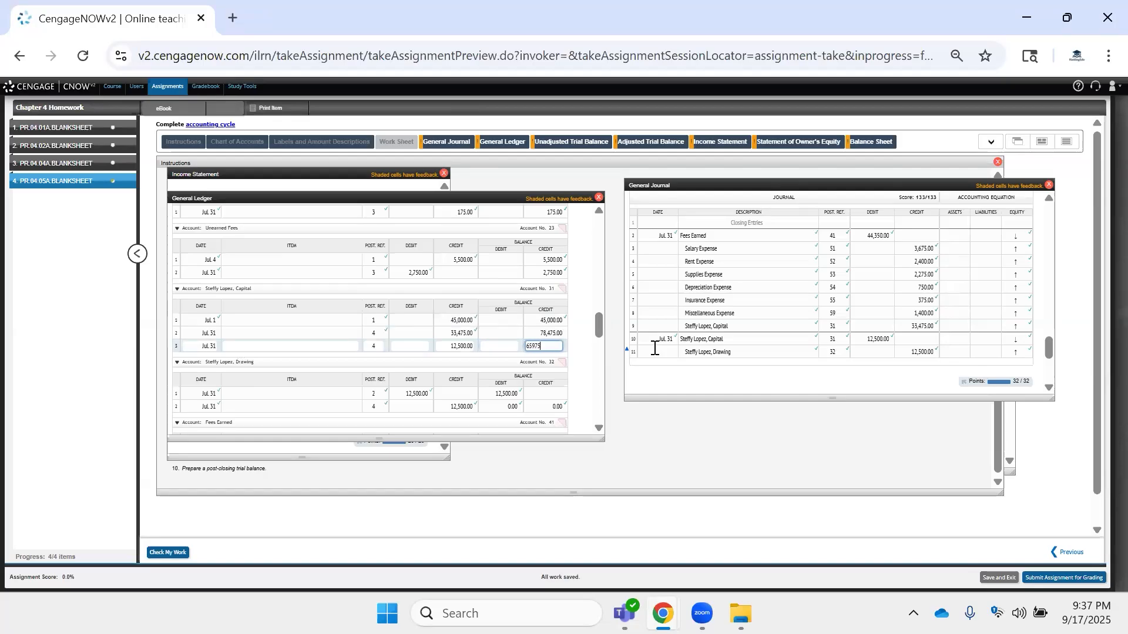
click(672, 389)
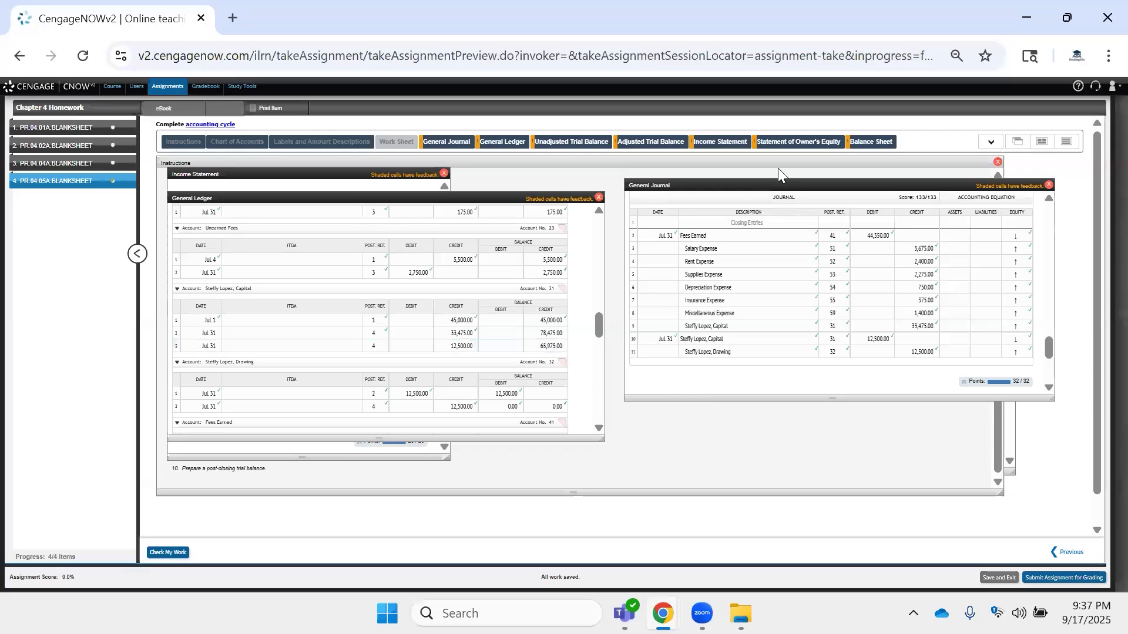
Open the Balance Sheet beside the ledger to compare the owner's capital amount, and check the assignment work.
mouse_move(842, 134)
click(873, 143)
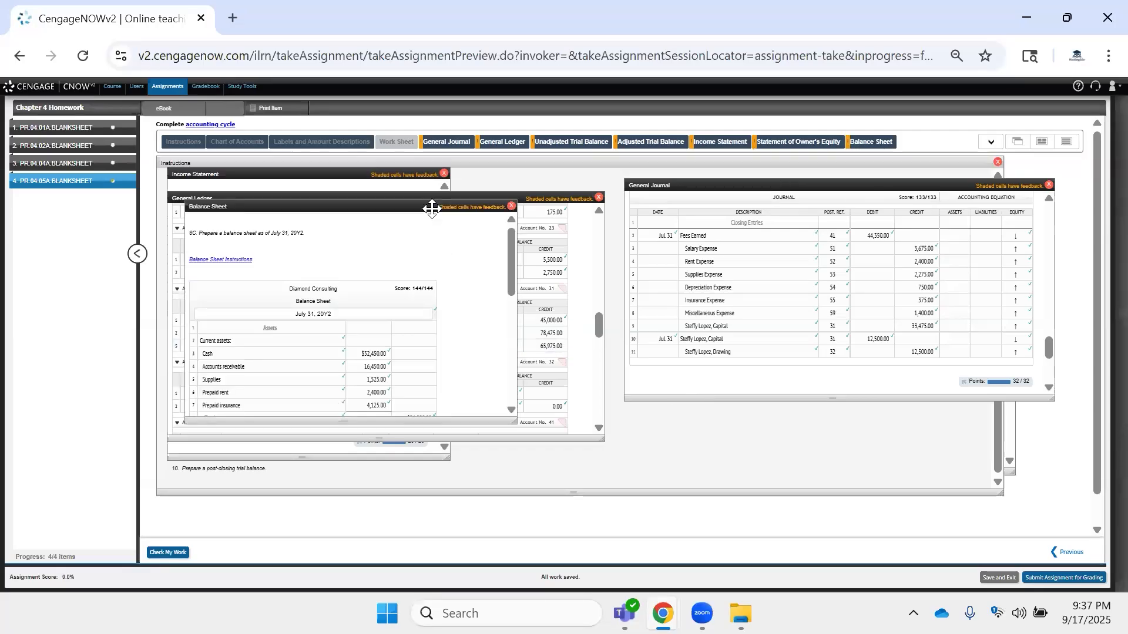
scroll(912, 338, down, 3)
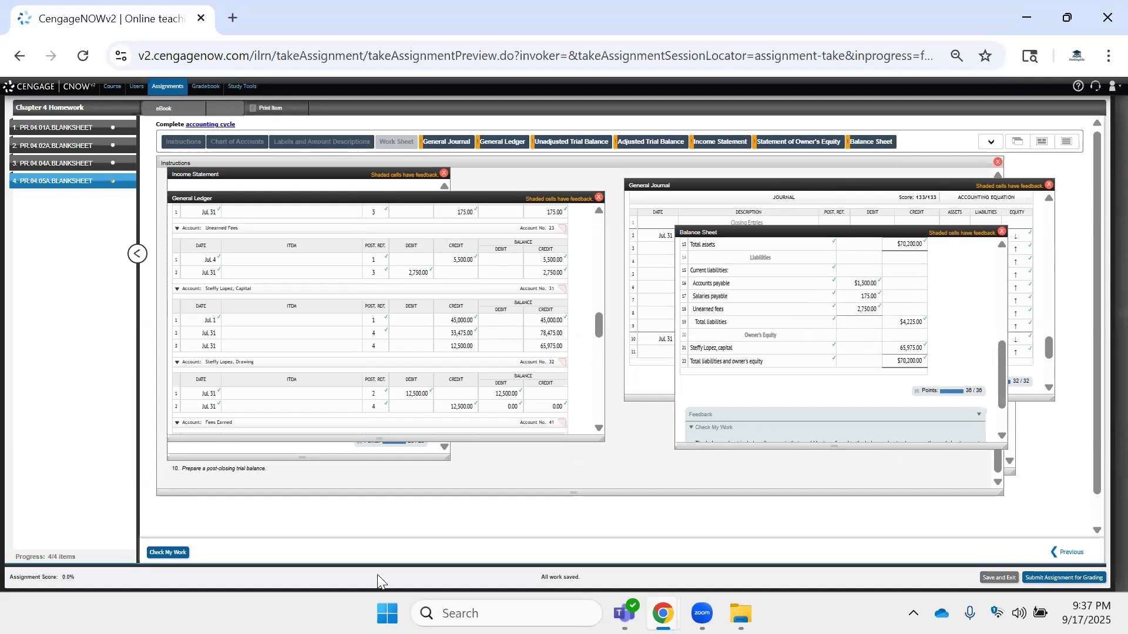
click(168, 552)
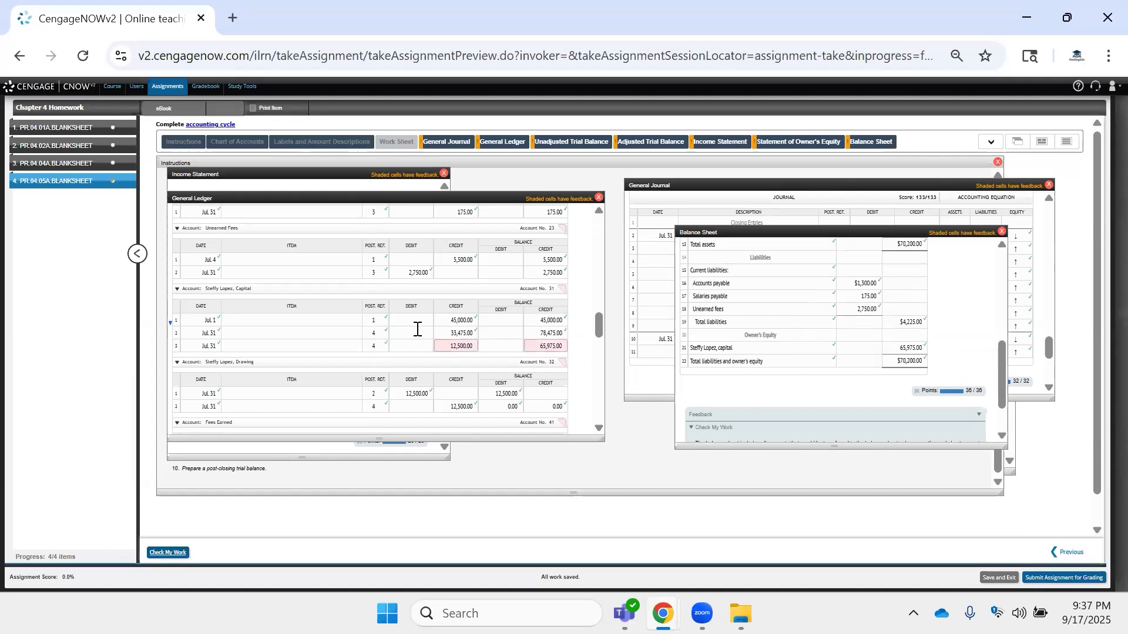
Move the 12,500 on line 3 of the owner's Capital ledger account to the debit column, recheck the work and review the General Ledger.
click(462, 347)
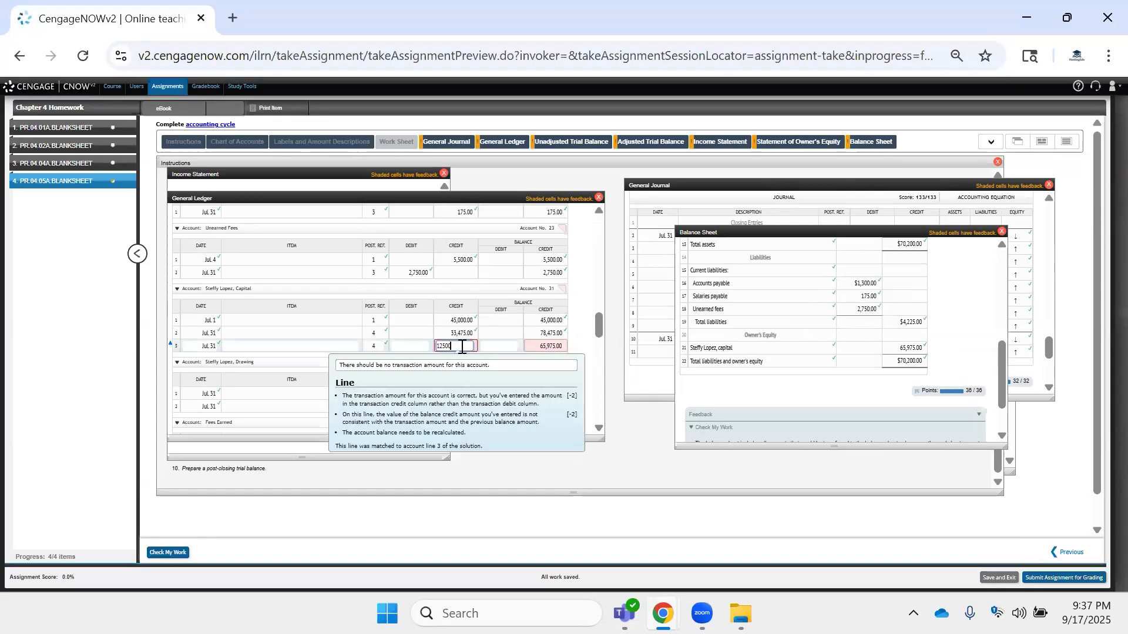
key(ctrl+x)
click(405, 347)
key(ctrl+v)
click(172, 553)
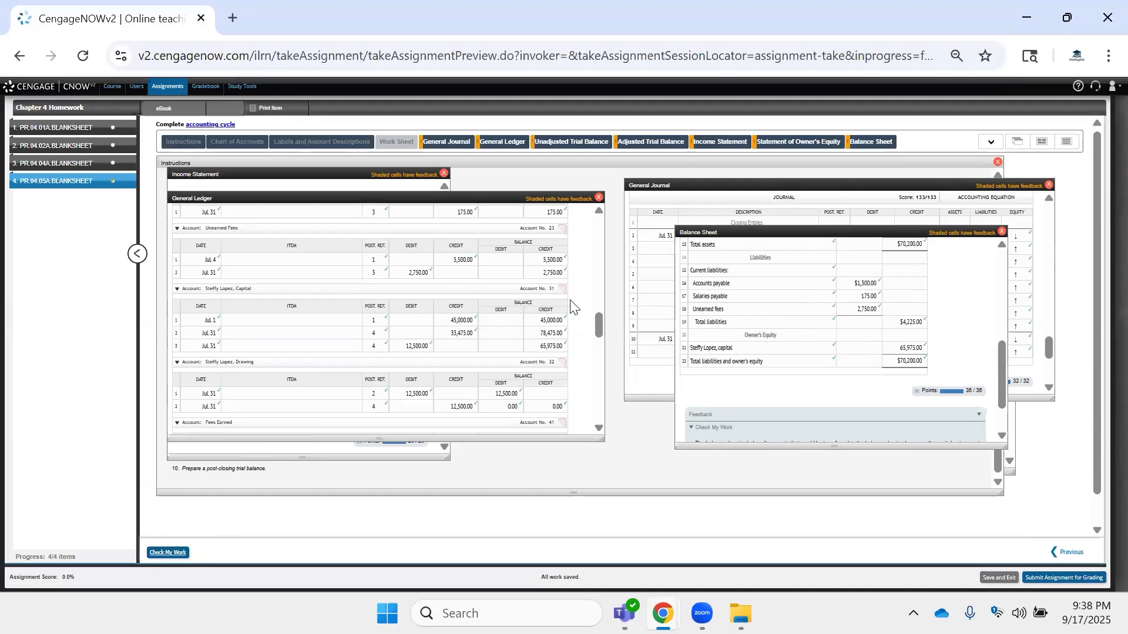
scroll(568, 311, down, 10)
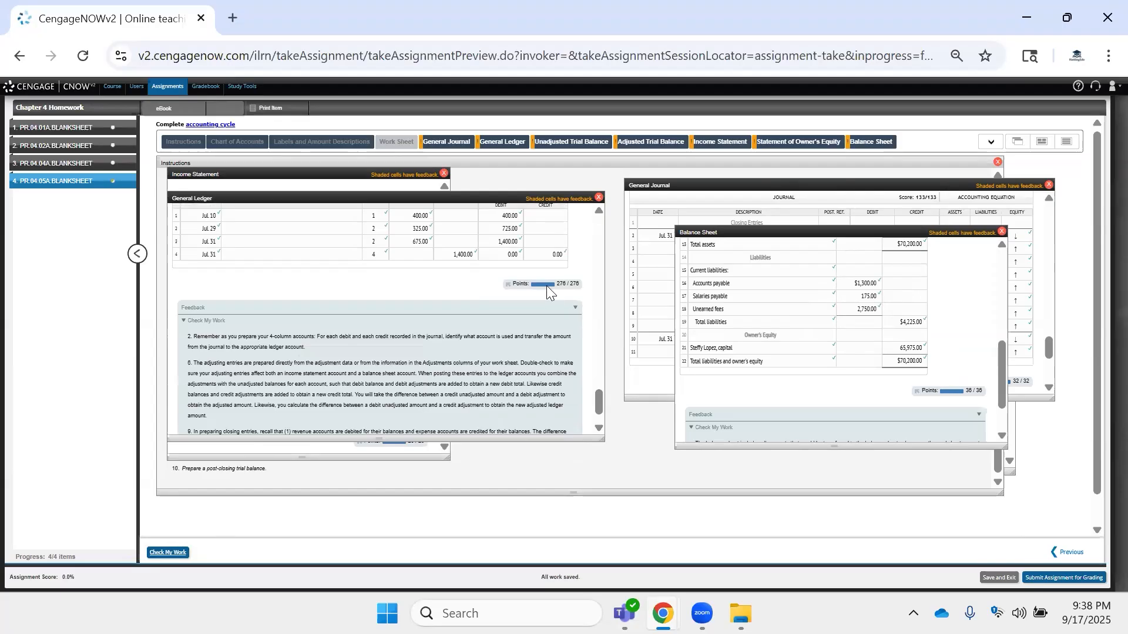
scroll(546, 286, up, 2)
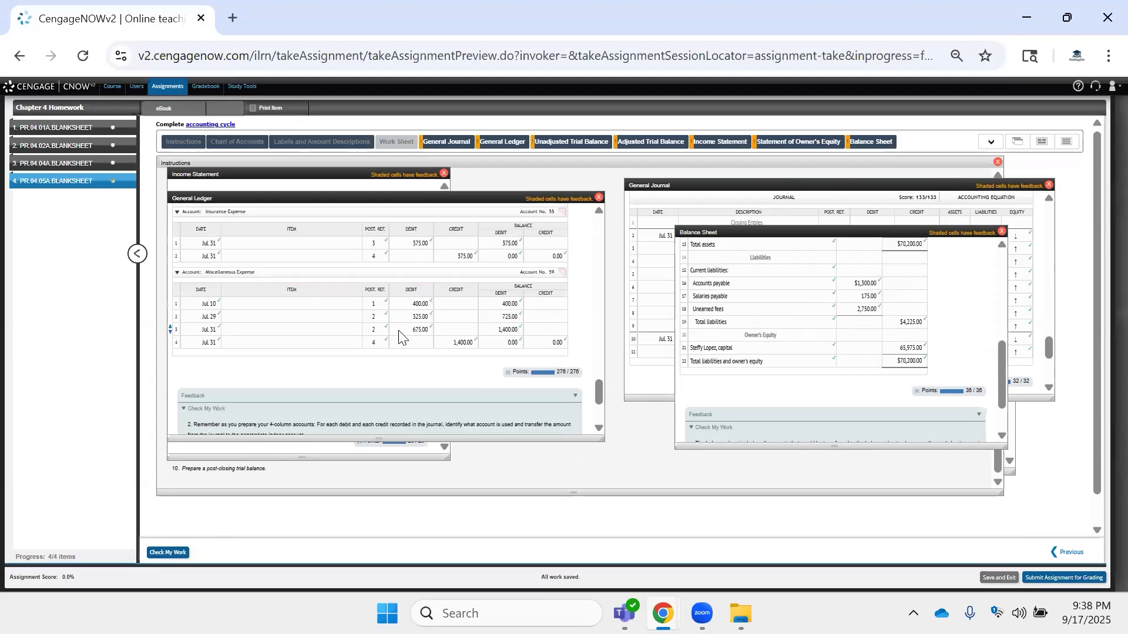
scroll(398, 330, down, 3)
scroll(398, 330, up, 8)
scroll(398, 331, up, 10)
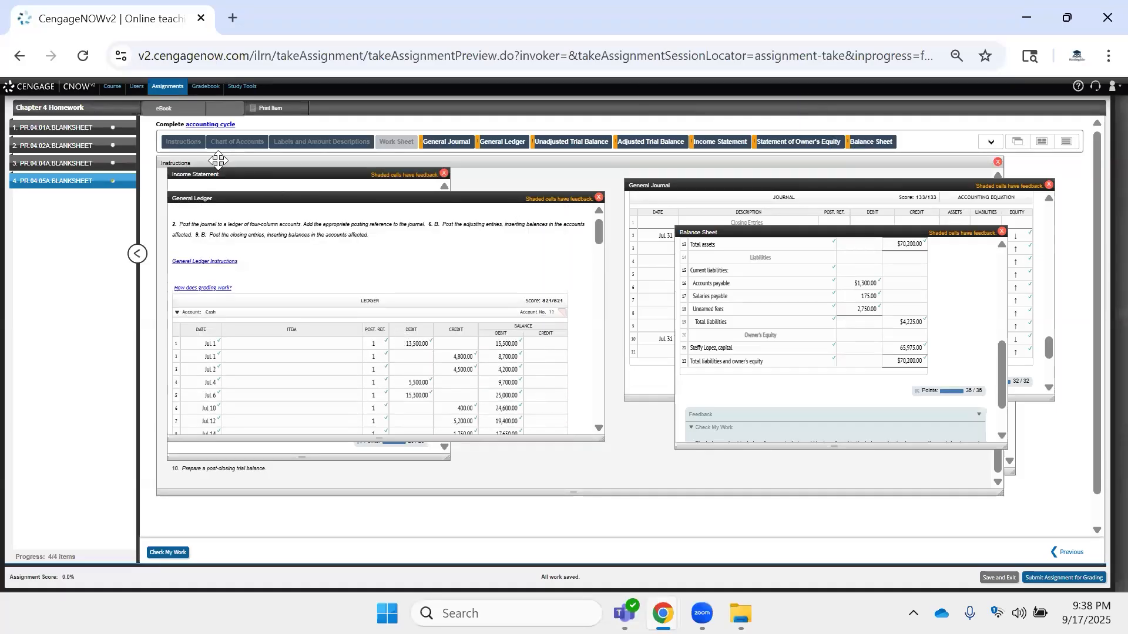
Open the Post-closing Trial Balance, place it beside the General Ledger and enlarge it to show all account rows.
mouse_move(312, 150)
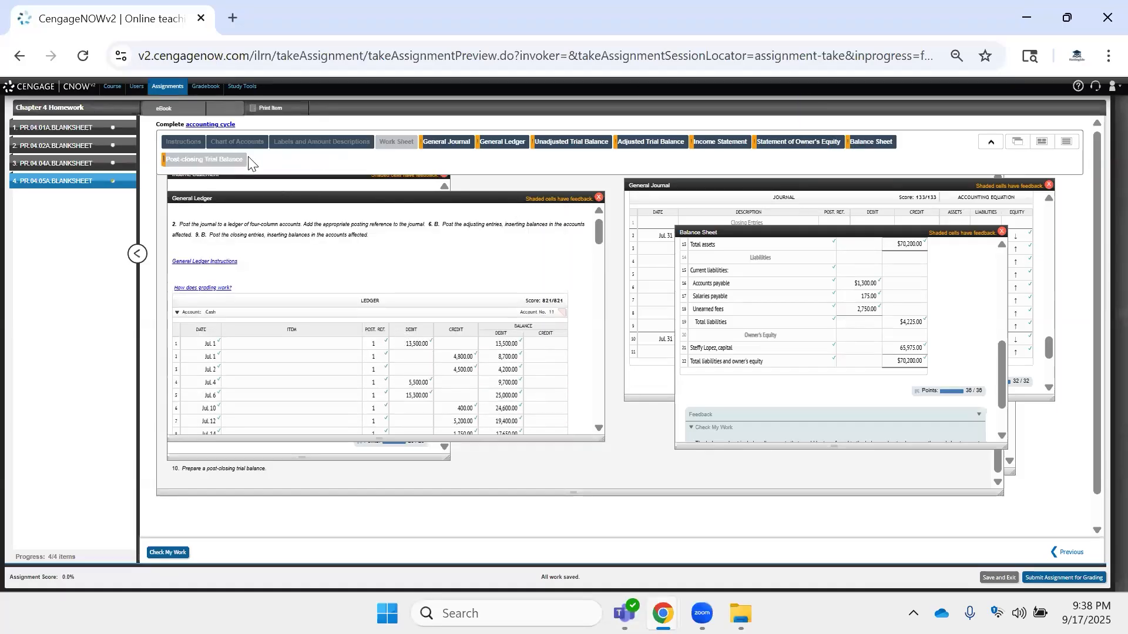
click(210, 164)
drag(276, 206, 732, 211)
drag(837, 355, 887, 448)
drag(871, 486, 813, 511)
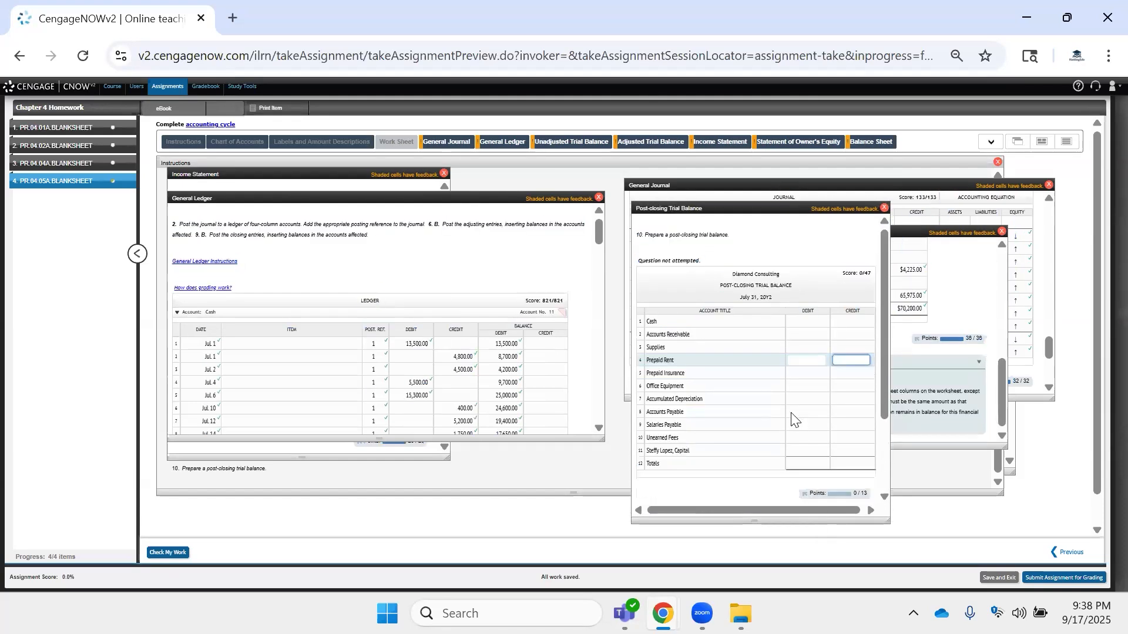
scroll(790, 413, down, 2)
scroll(790, 413, up, 3)
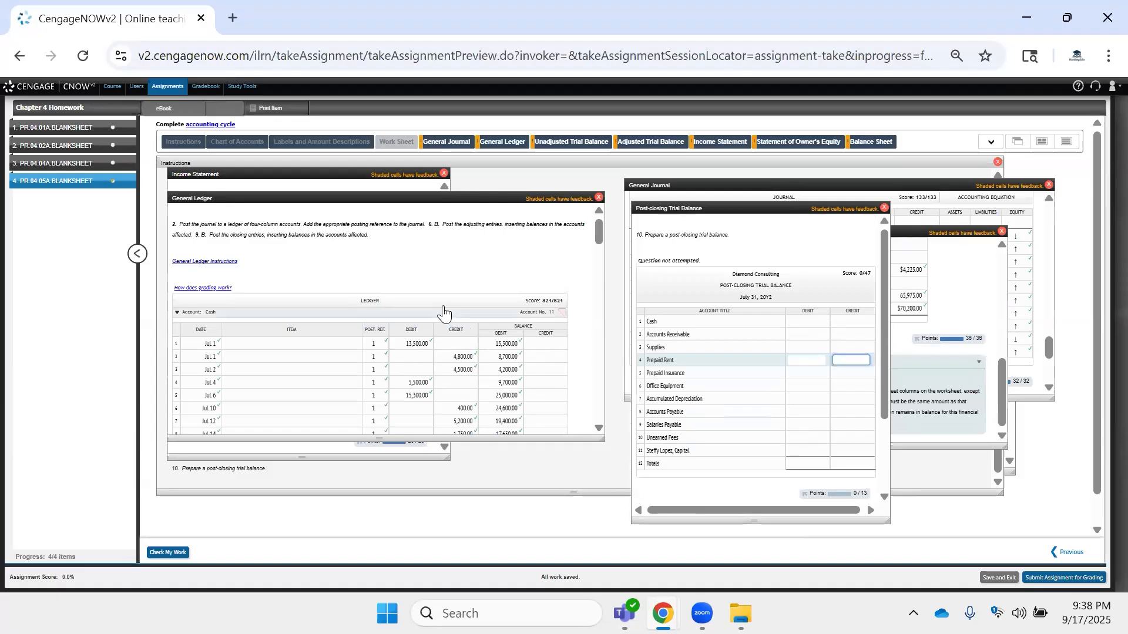
Enter debits of 32,450 for Cash and 16,450 for Accounts Receivable in the Post-closing Trial Balance.
scroll(470, 317, down, 5)
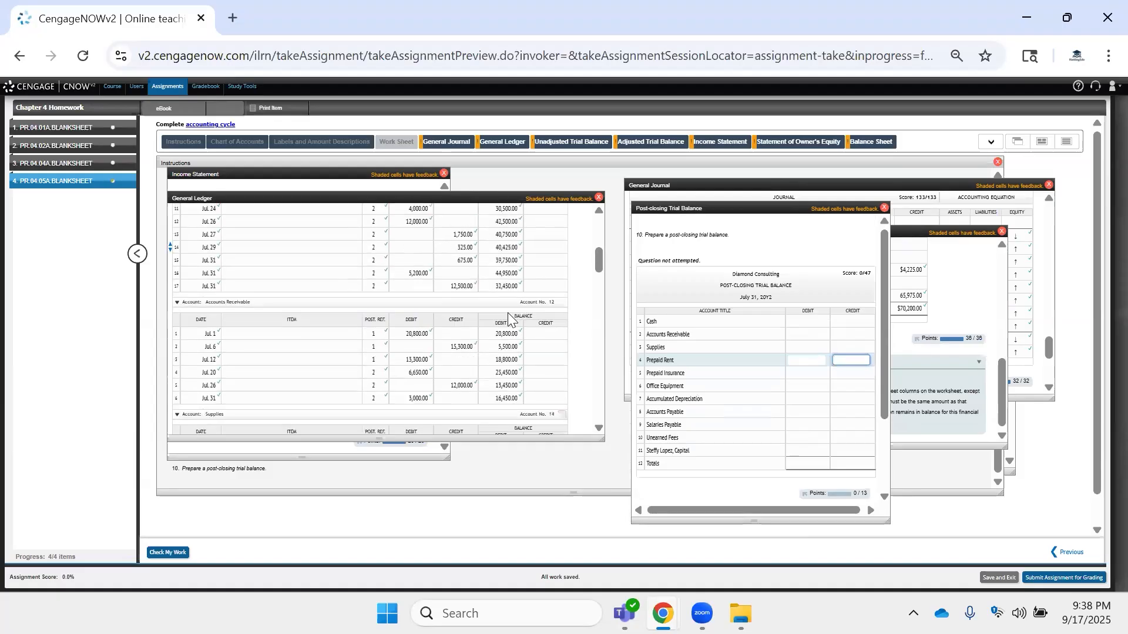
click(511, 291)
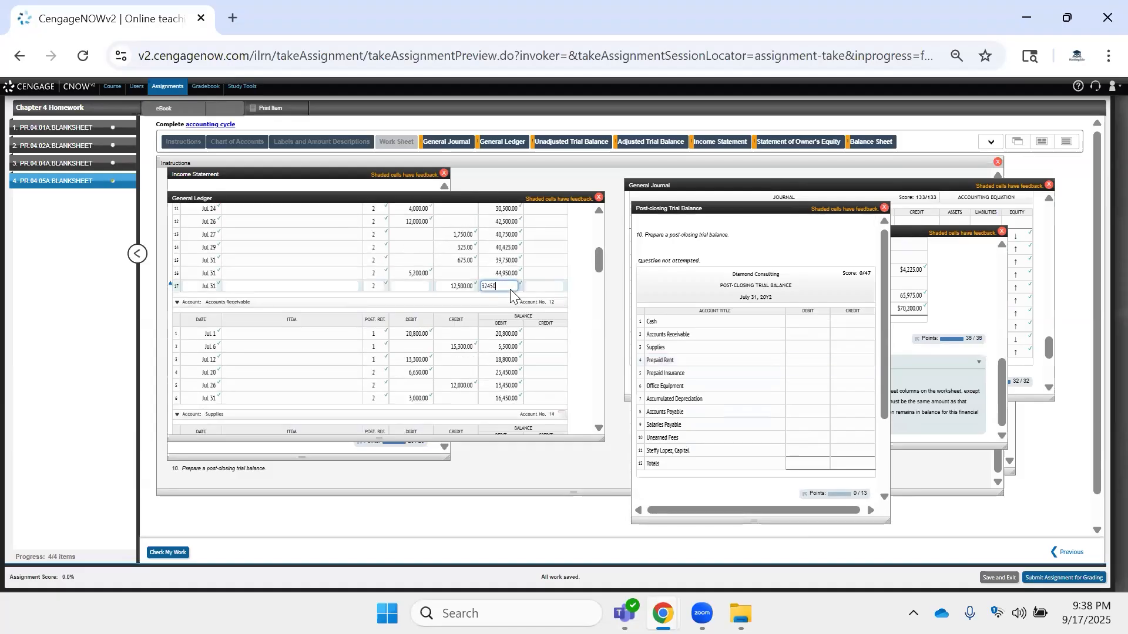
click(800, 321)
key(ctrl+v)
click(498, 398)
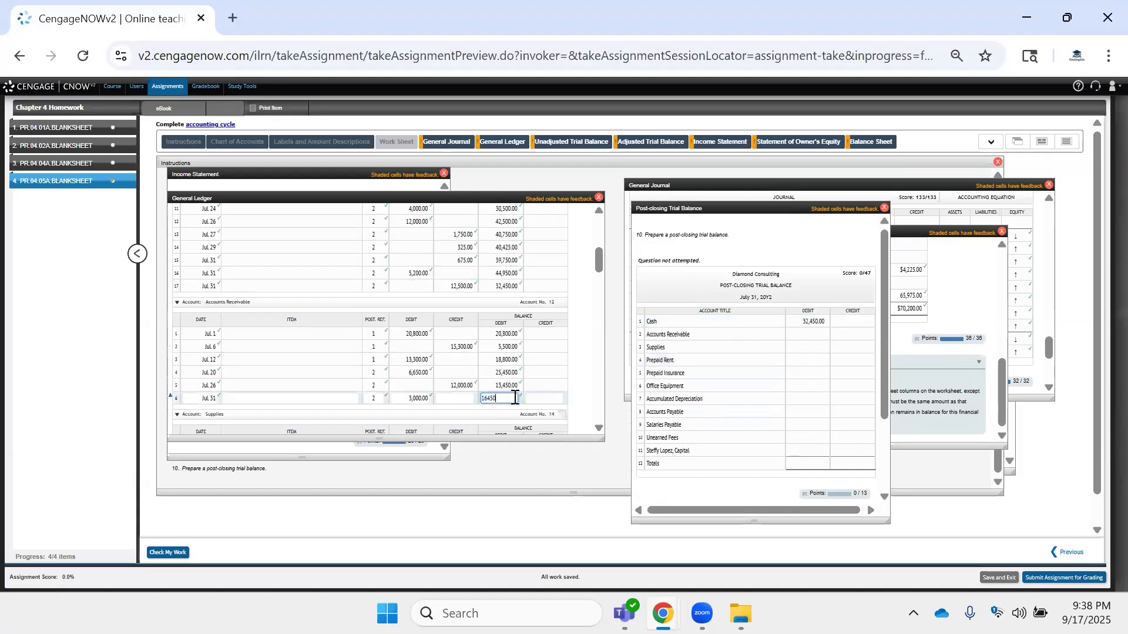
click(807, 334)
key(ctrl+v)
Enter debits of 1,525 for Supplies and 2,400 for Prepaid Rent in the Post-closing Trial Balance.
scroll(533, 374, down, 3)
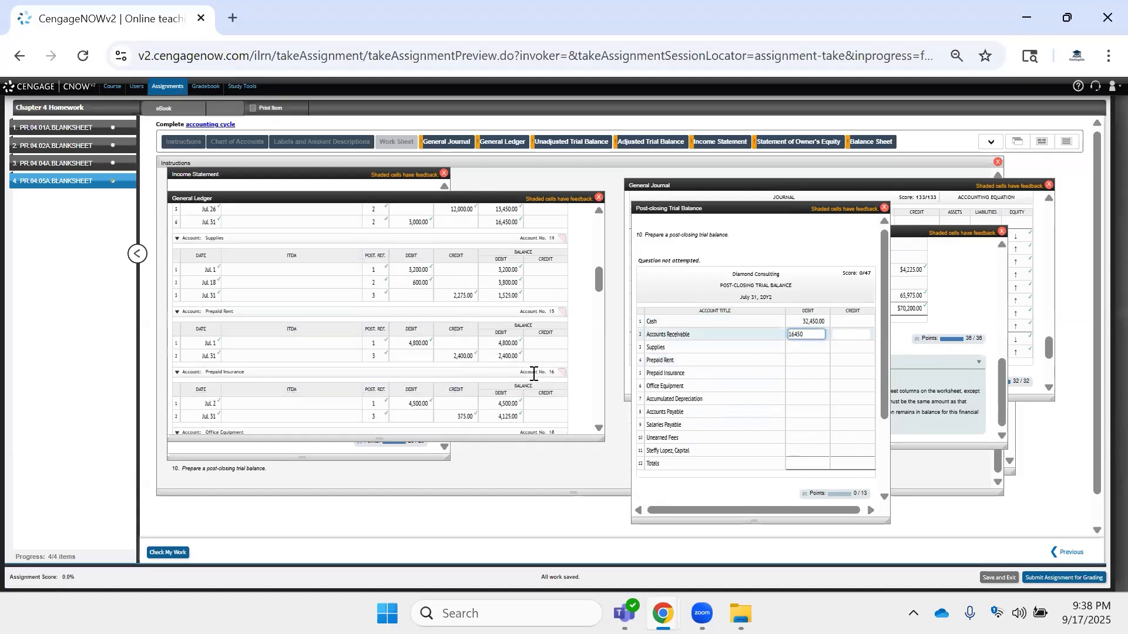
scroll(509, 329, down, 1)
scroll(506, 304, up, 1)
click(509, 295)
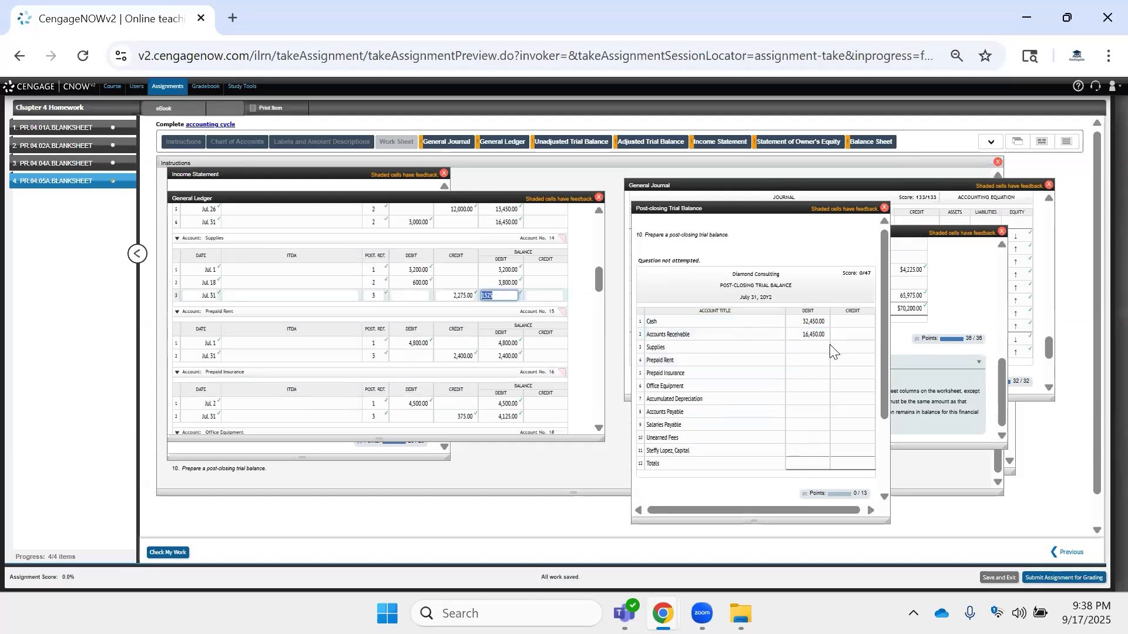
click(808, 346)
key(ctrl+v)
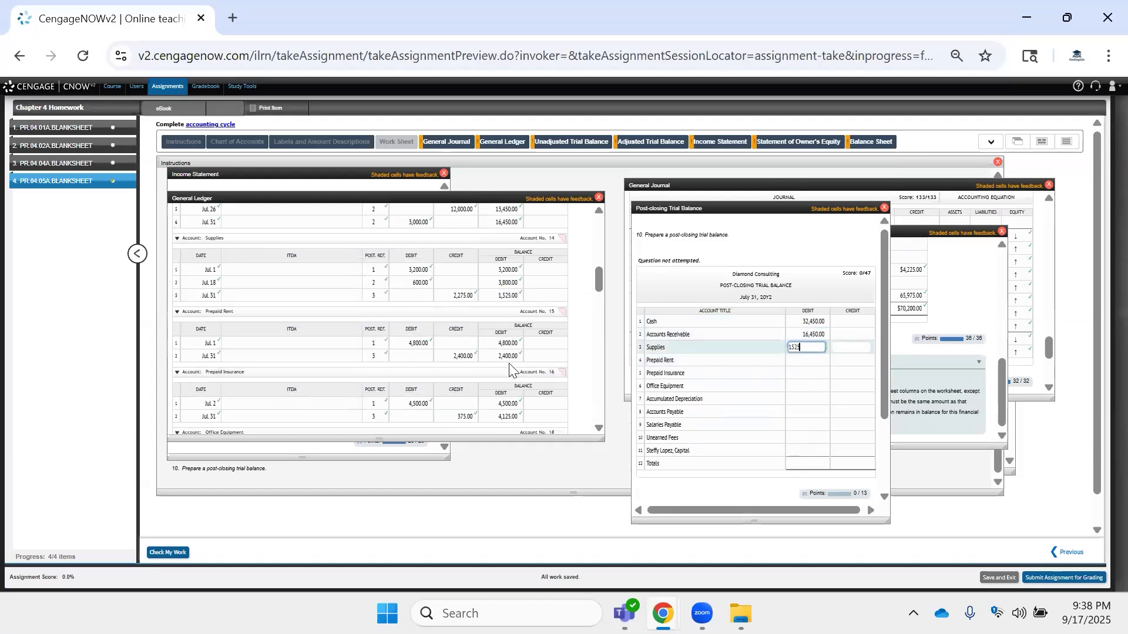
click(807, 361)
text(2400)
Copy the Prepaid Insurance balance of 4,125 and the Office Equipment balance of 14,000 into the Post-closing Trial Balance debits.
scroll(493, 411, down, 2)
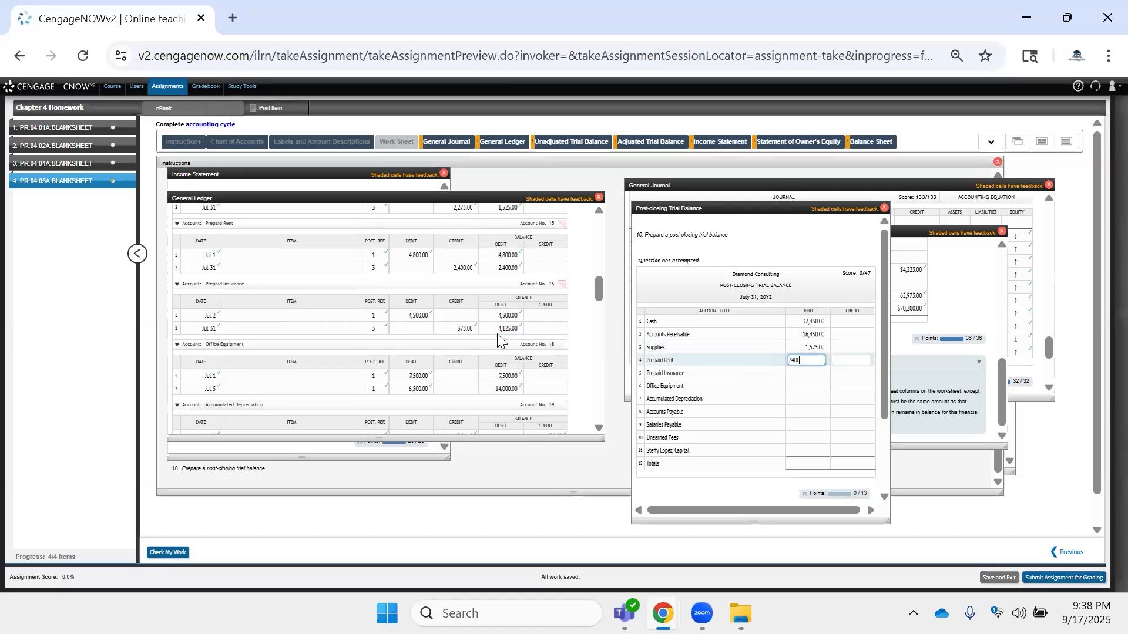
double_click(511, 328)
click(813, 370)
key(ctrl+v)
double_click(504, 389)
key(ctrl+c)
click(804, 386)
key(ctrl+v)
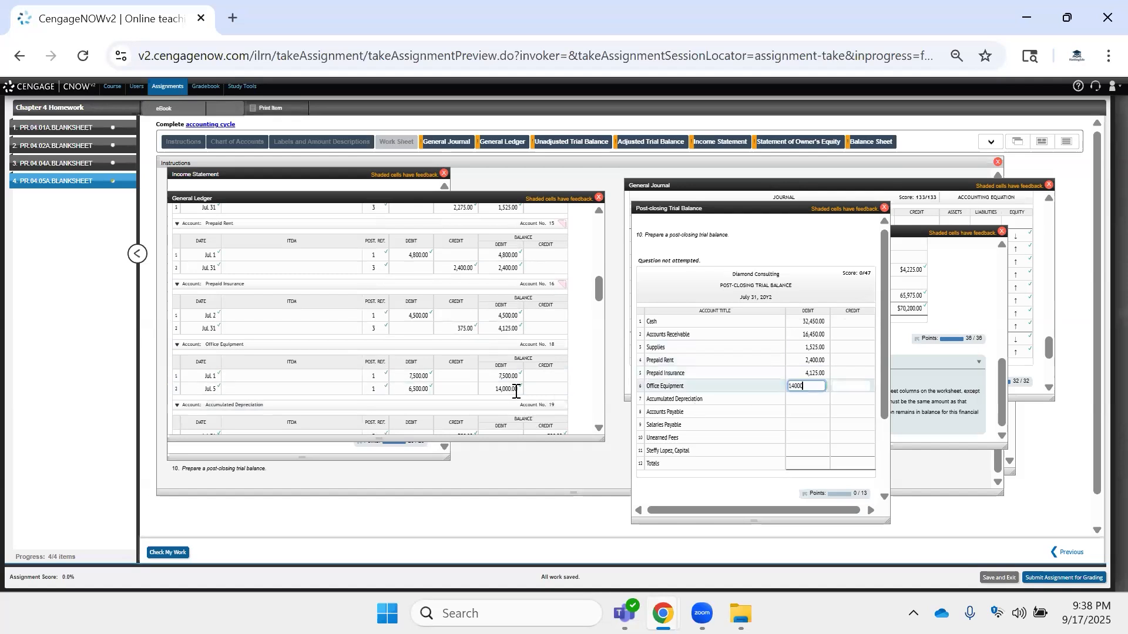
Copy the Accumulated Depreciation balance of 750 from the General Ledger into its credit cell in the Post-closing Trial Balance.
scroll(516, 392, down, 3)
double_click(558, 348)
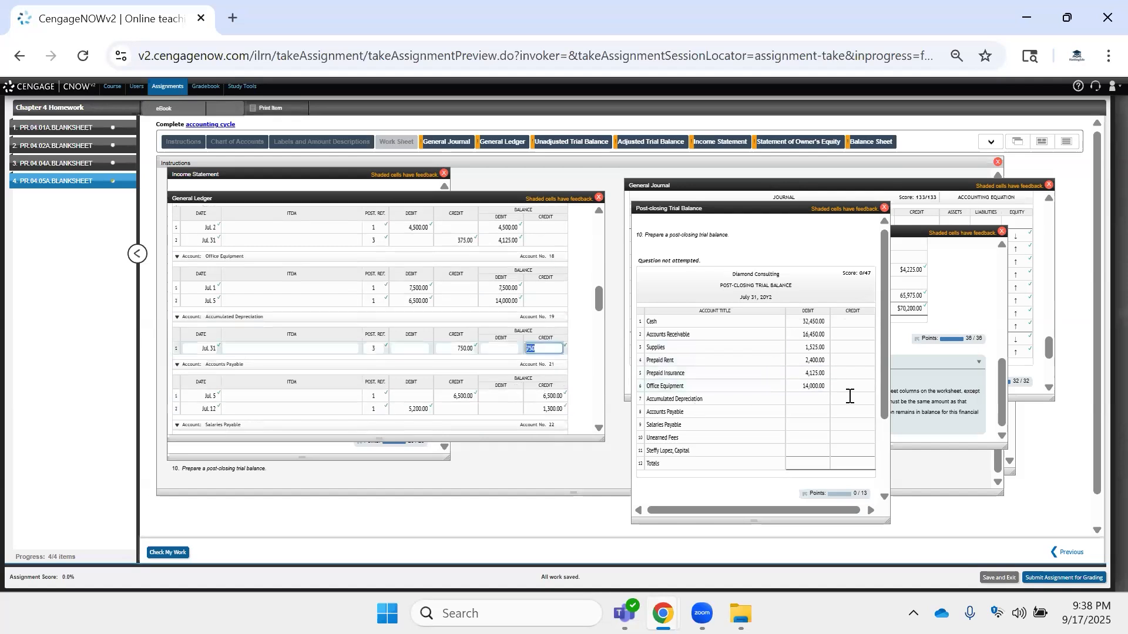
key(ctrl+c)
click(850, 398)
key(ctrl+v)
Copy the 2,750 credit balance of Unearned Fees from the General Ledger into the Accounts Payable credit cell of the Post-closing Trial Balance.
scroll(555, 369, down, 3)
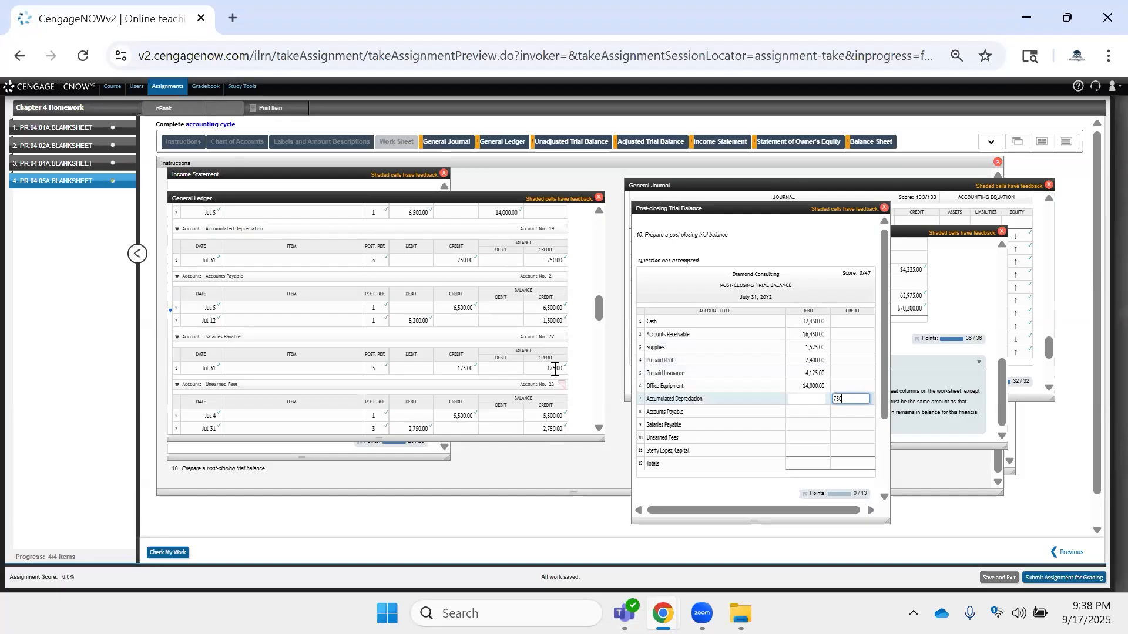
scroll(555, 368, down, 3)
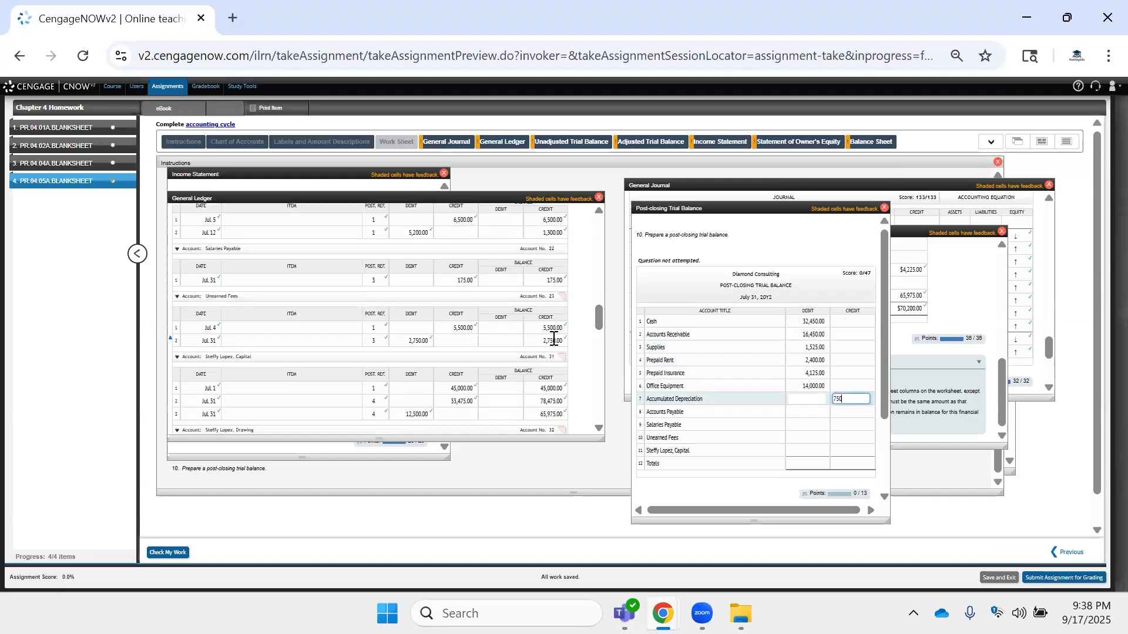
double_click(553, 340)
key(ctrl+c)
click(811, 409)
click(853, 411)
key(ctrl+v)
Copy the owner's Capital balance of 65,975 from the General Ledger into its credit cell in the Post-closing Trial Balance.
scroll(475, 369, down, 3)
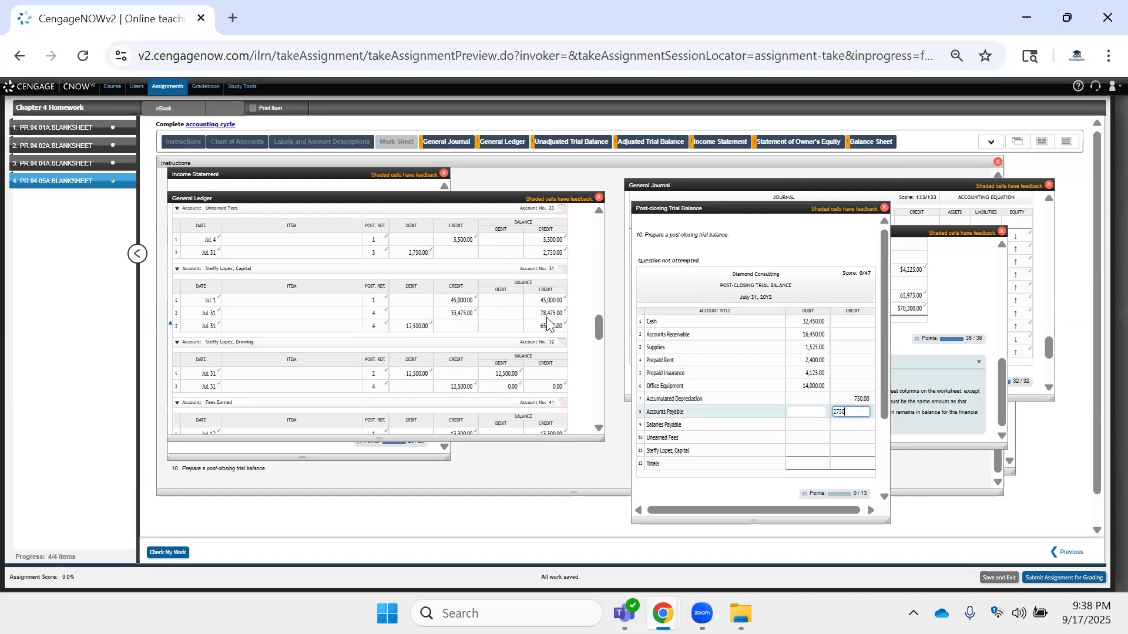
double_click(552, 327)
key(ctrl+a)
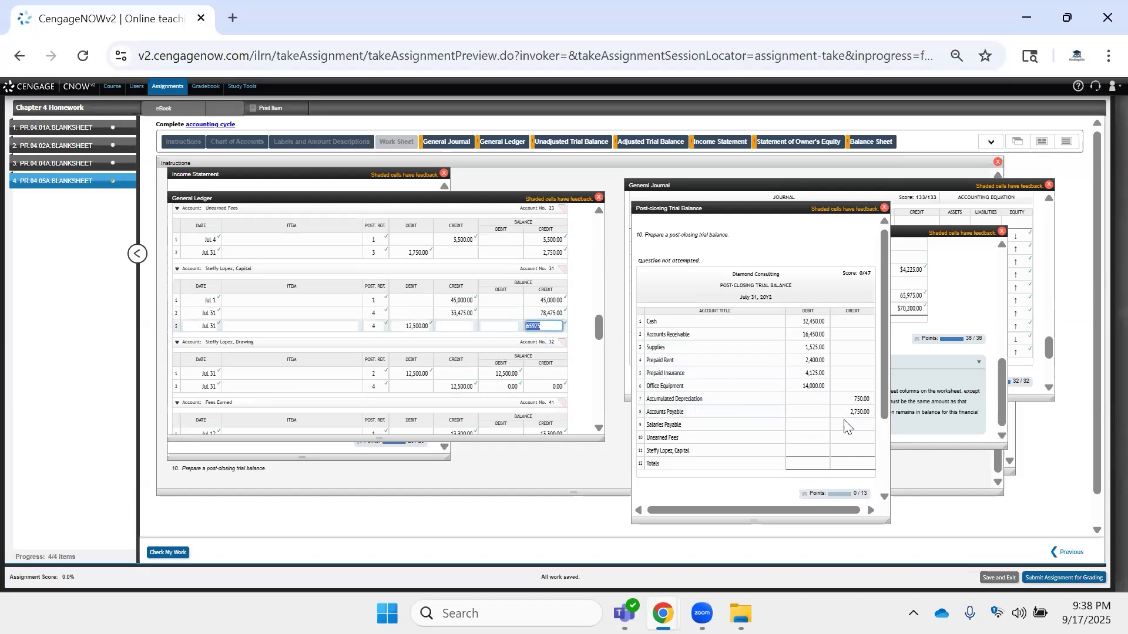
key(ctrl+c)
click(848, 451)
key(ctrl+v)
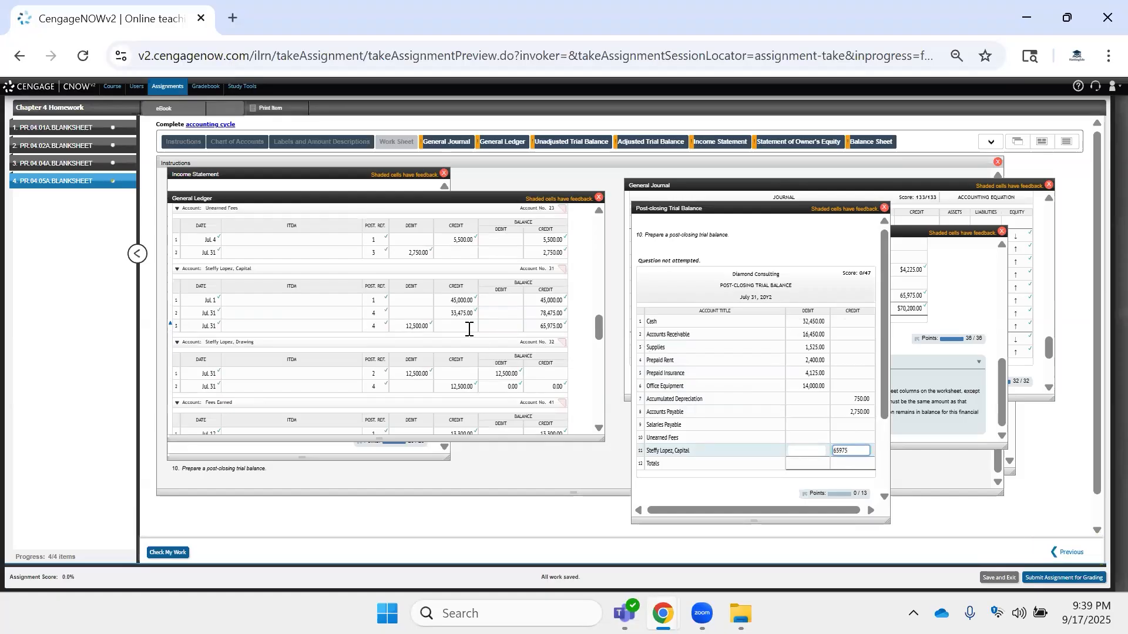
Copy the Unearned Fees balance of 2,750 and the Salaries Payable balance of 175 from the General Ledger into the Post-closing Trial Balance credits.
scroll(469, 329, up, 2)
click(545, 341)
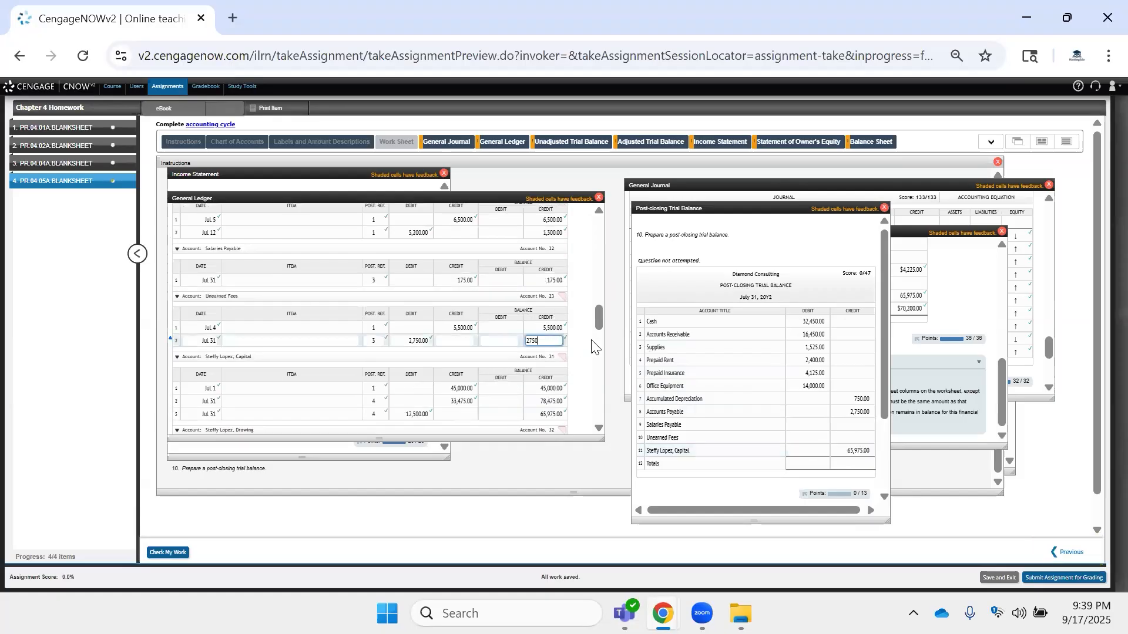
click(861, 441)
text(2750)
click(555, 281)
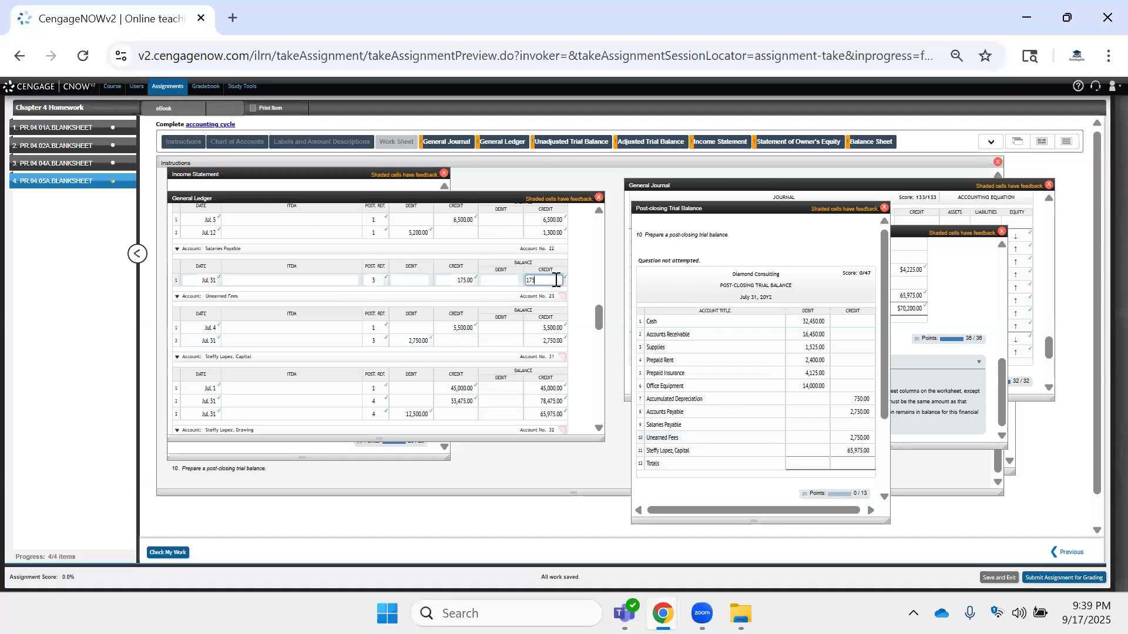
click(852, 425)
text(175)
Correct the Accounts Payable credit in the Post-closing Trial Balance to the General Ledger balance of 1,300.
click(547, 233)
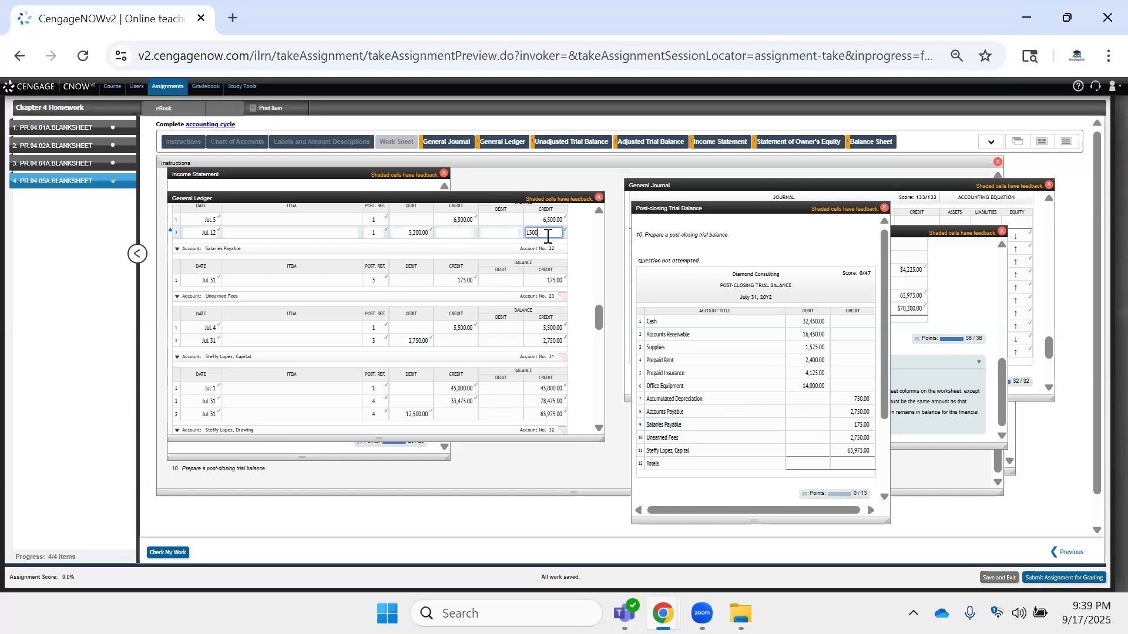
drag(868, 413, 667, 400)
text(1300)
click(750, 400)
Enter 70,950 as both the debit and credit totals of the Post-closing Trial Balance and check the work.
click(803, 463)
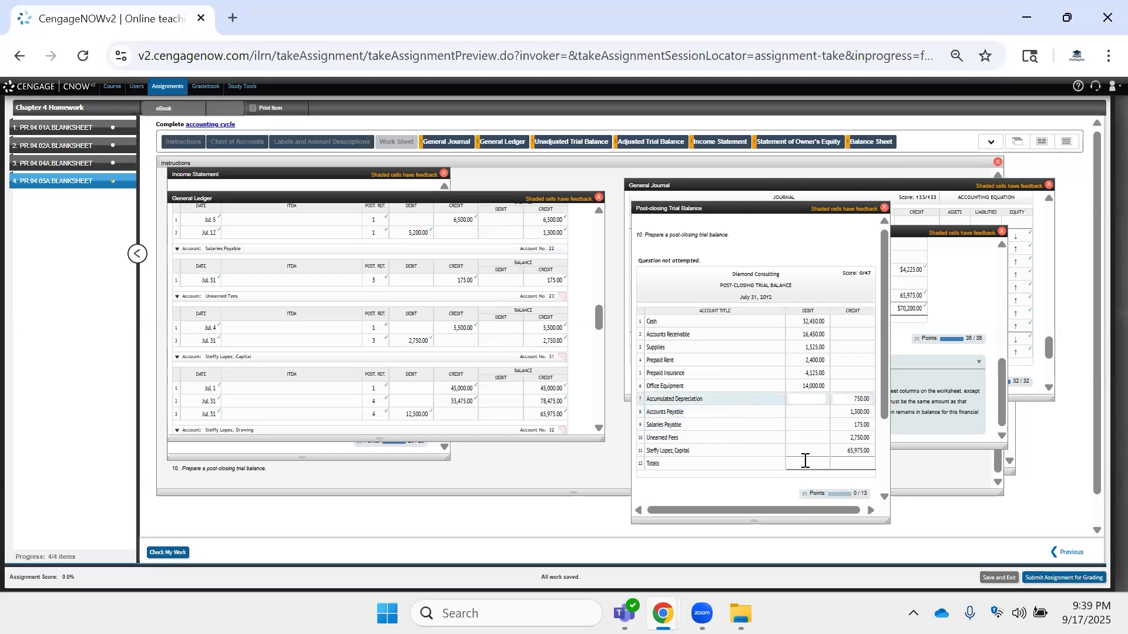
scroll(444, 296, up, 2)
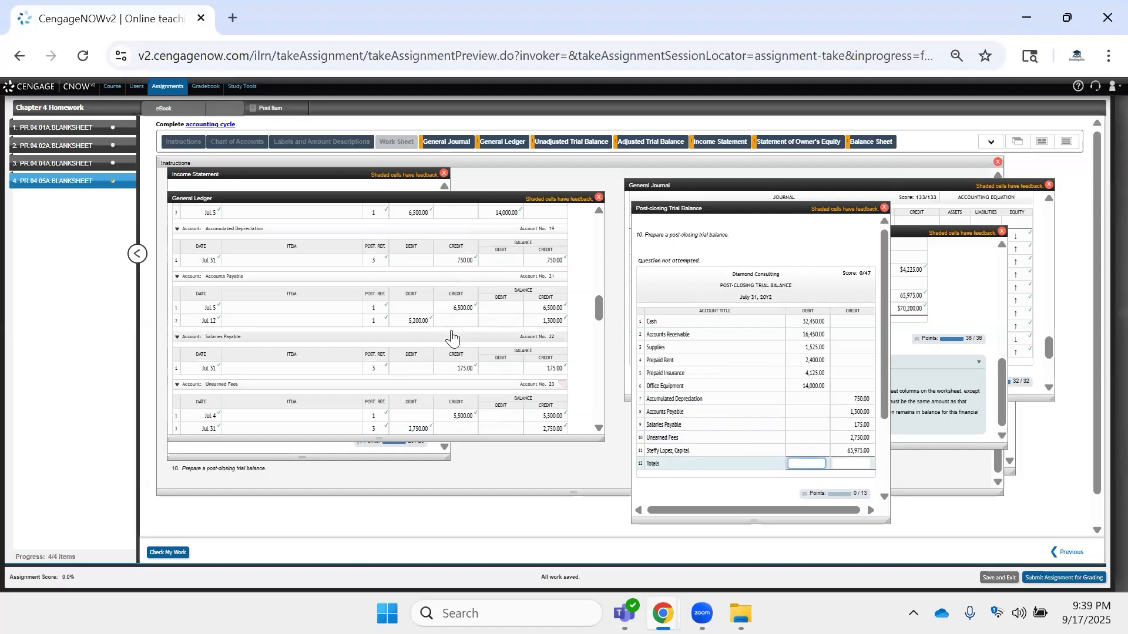
scroll(451, 337, down, 3)
scroll(771, 399, down, 3)
scroll(771, 399, up, 2)
scroll(810, 387, down, 2)
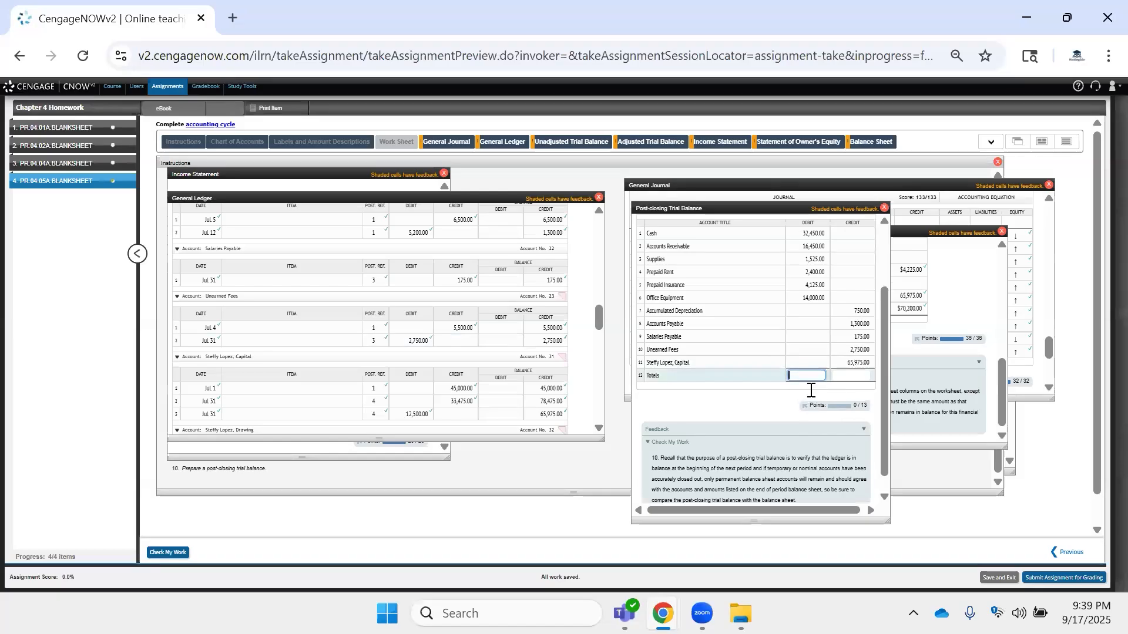
scroll(819, 446, up, 2)
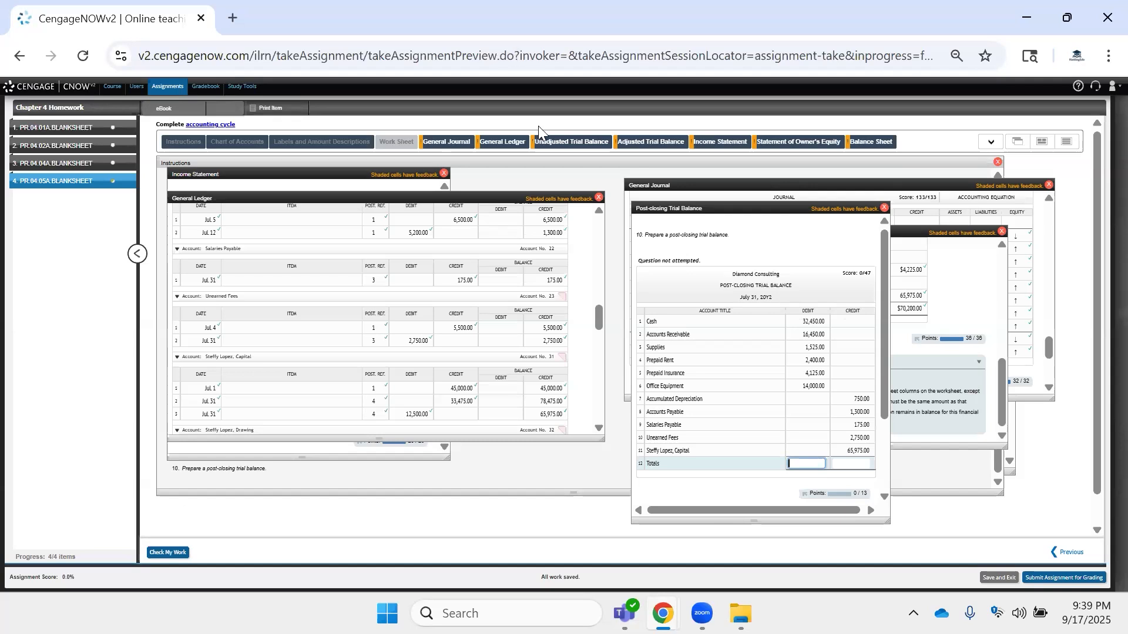
text(70950)
click(861, 463)
text(70950)
click(730, 495)
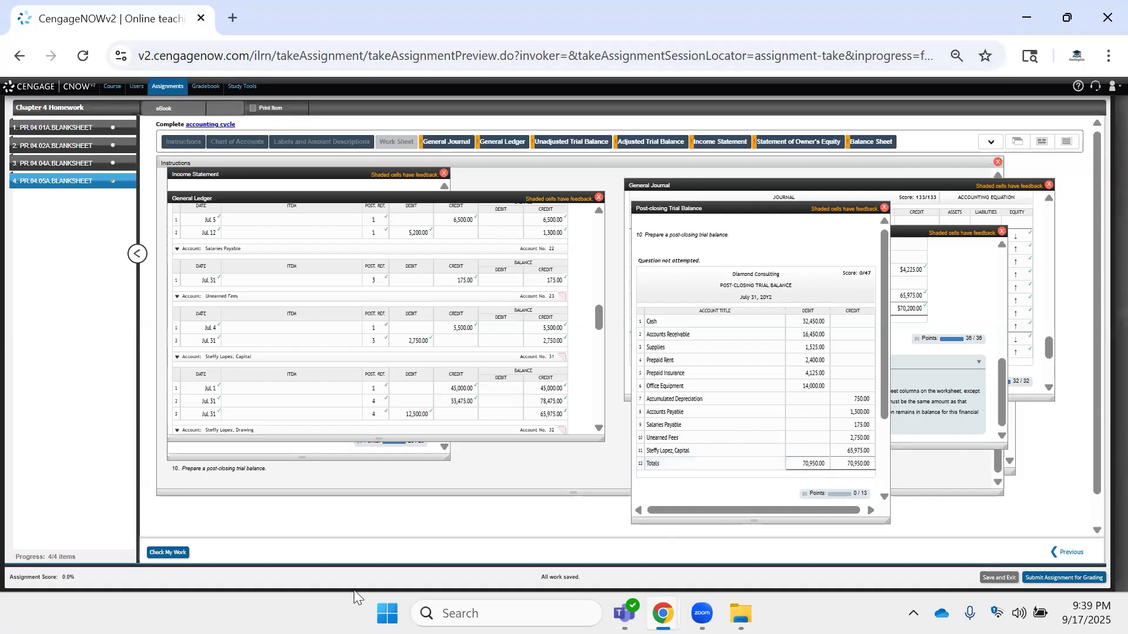
click(168, 552)
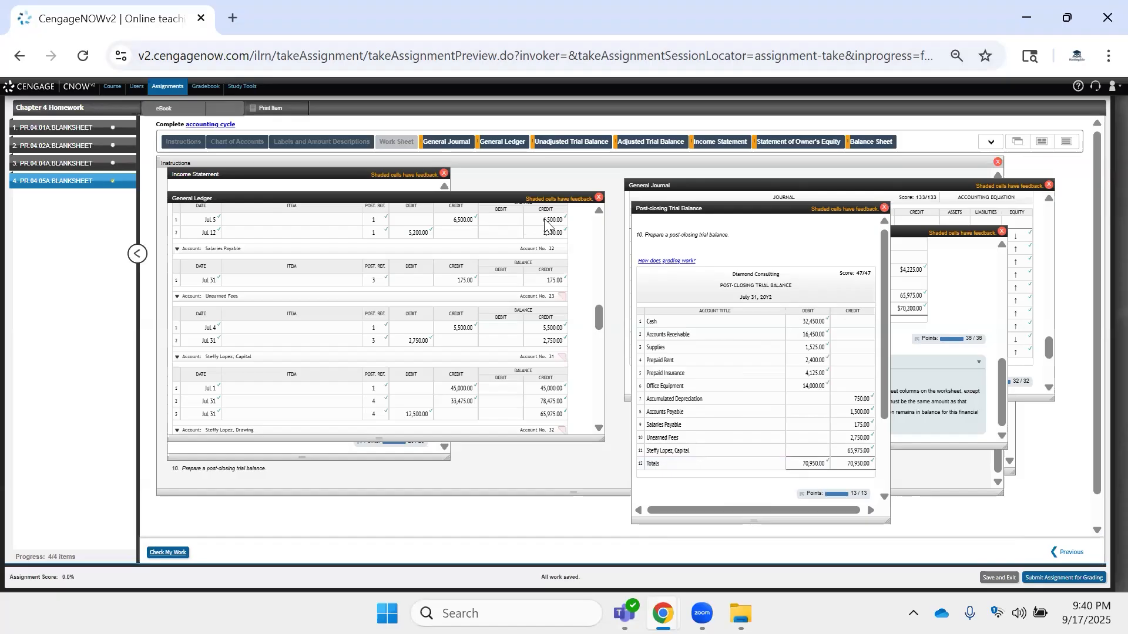
Bring the Instructions forward and review the July transactions and the numbered requirements through the post-closing trial balance.
click(224, 108)
click(481, 177)
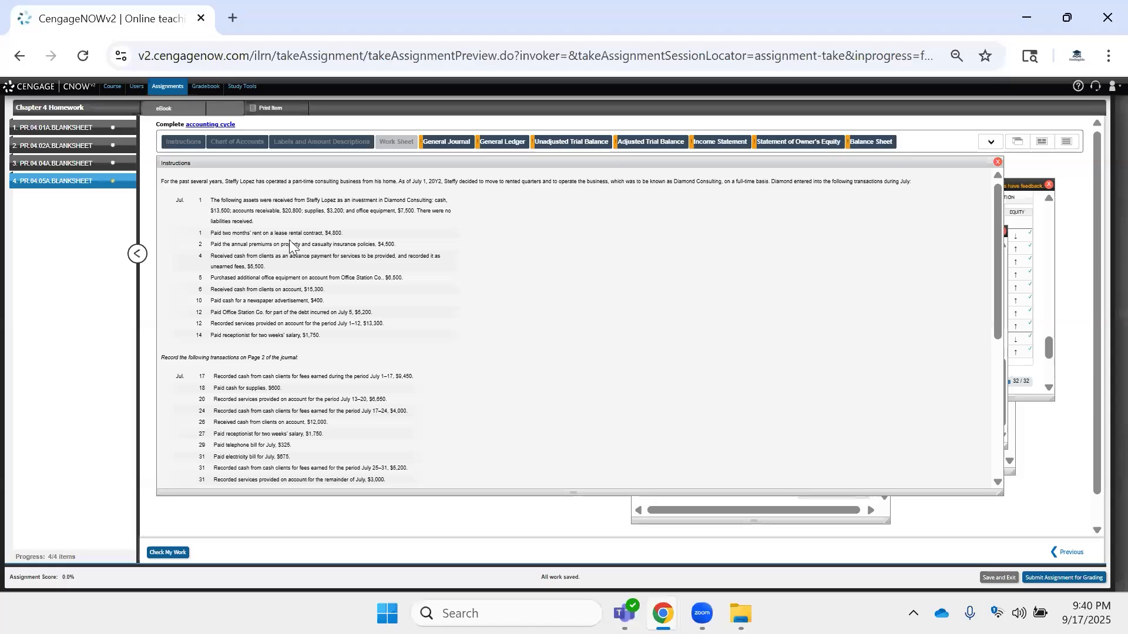
scroll(249, 244, down, 3)
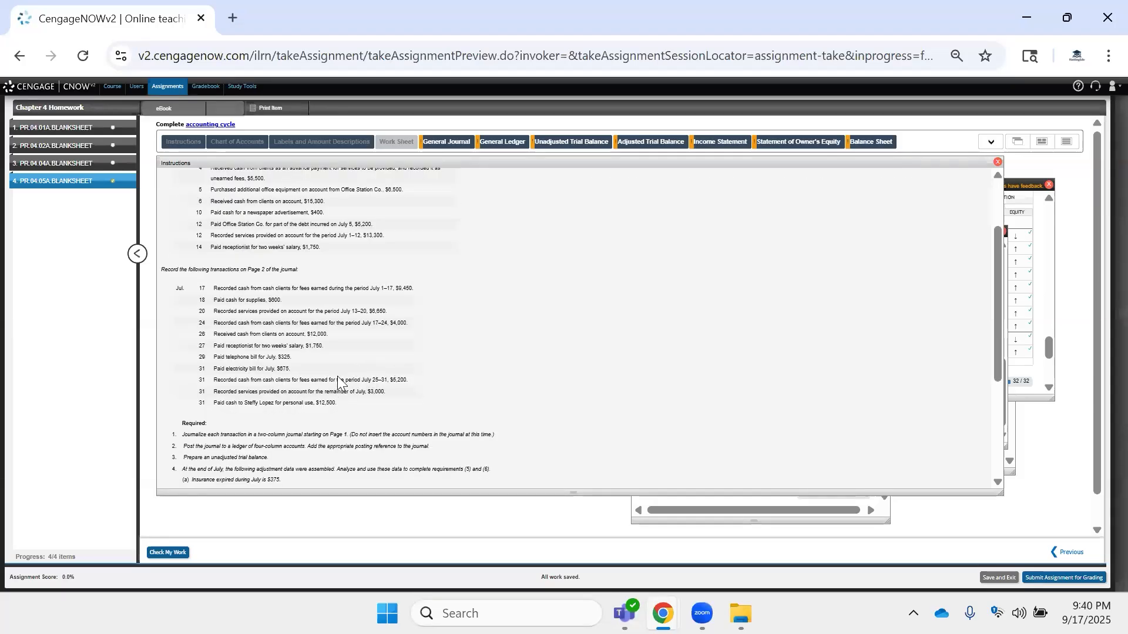
scroll(325, 277, down, 3)
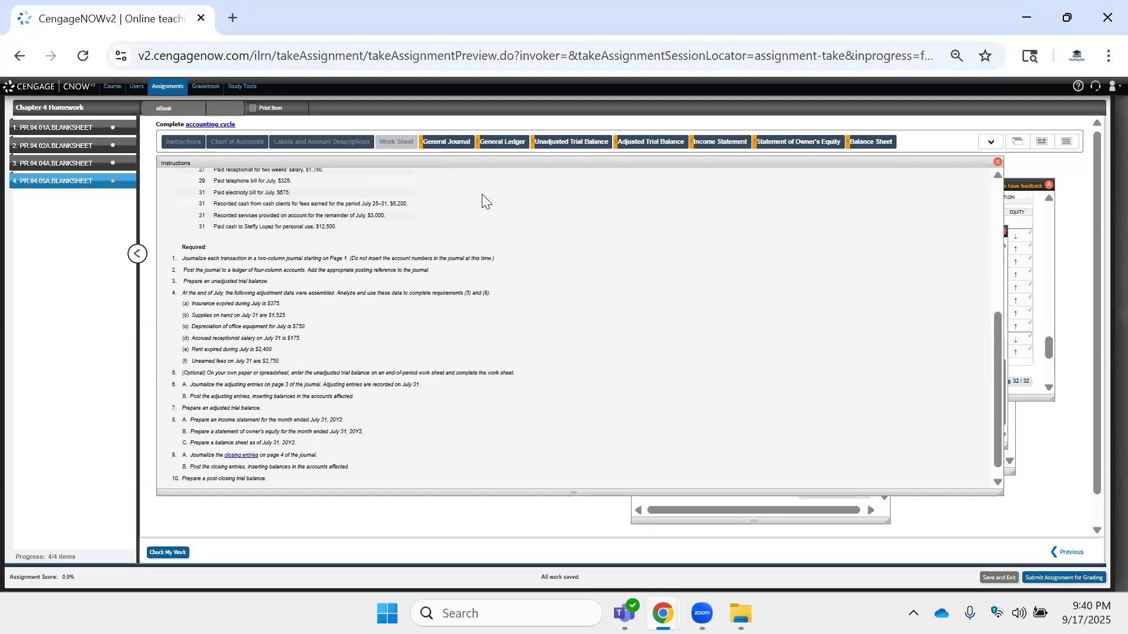
Review the General Ledger, unadjusted and adjusted trial balances, financial statements and Post-closing Trial Balance by bringing each forward.
click(564, 146)
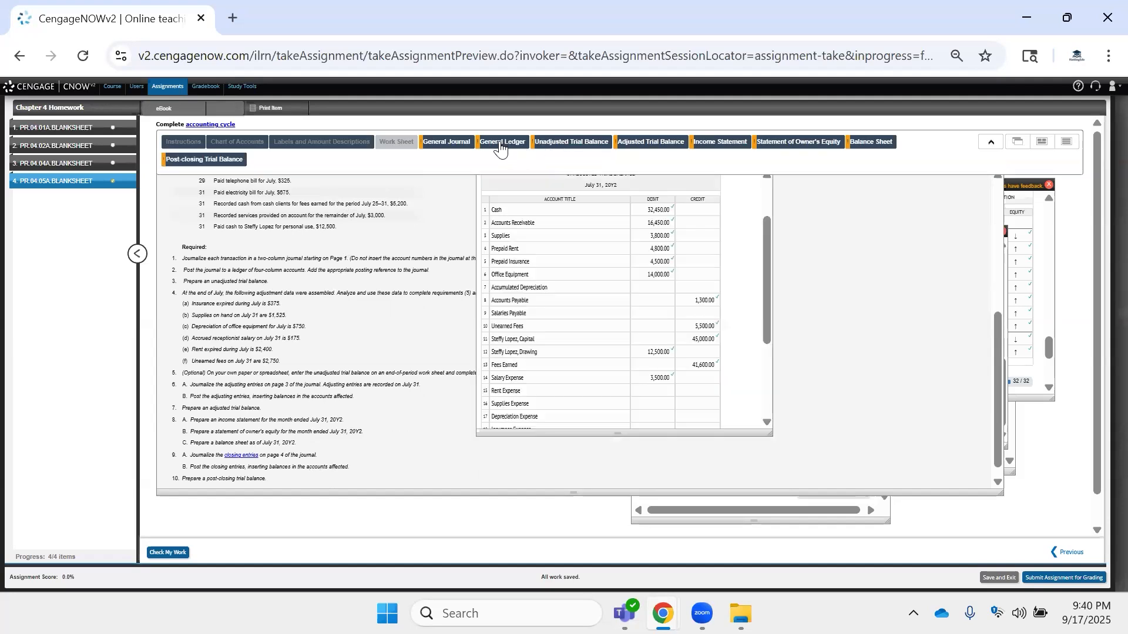
click(500, 142)
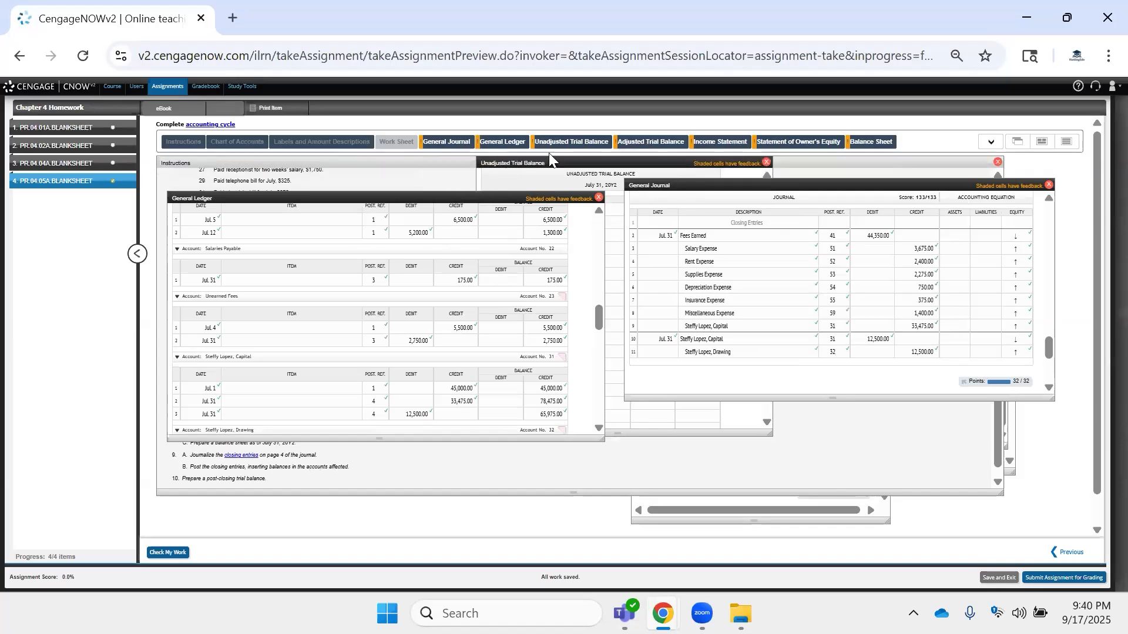
click(655, 143)
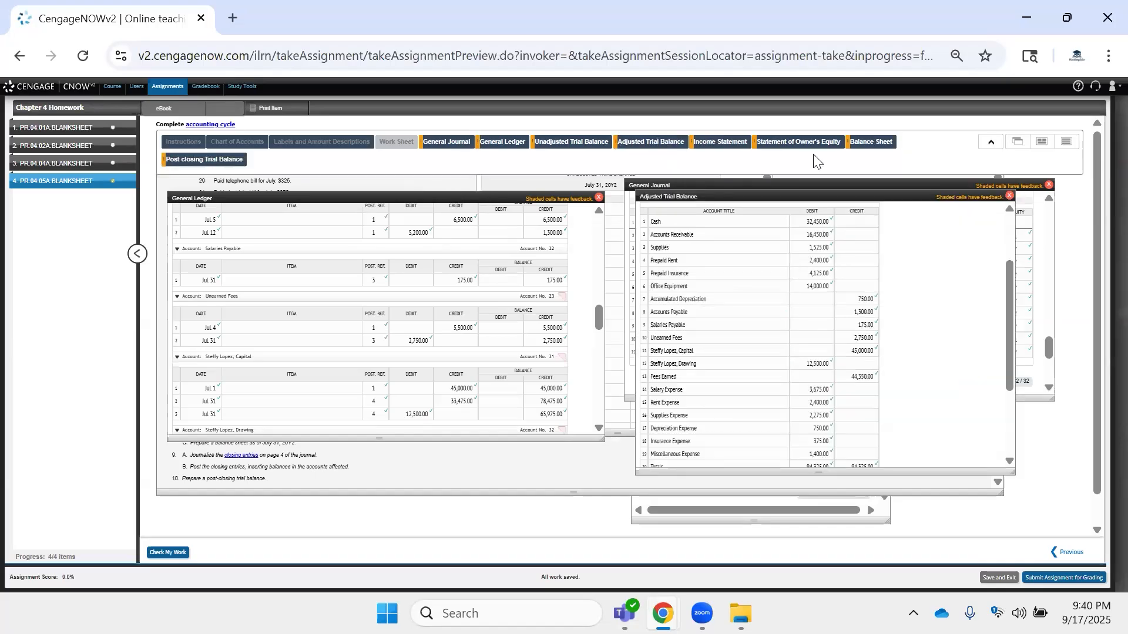
click(731, 145)
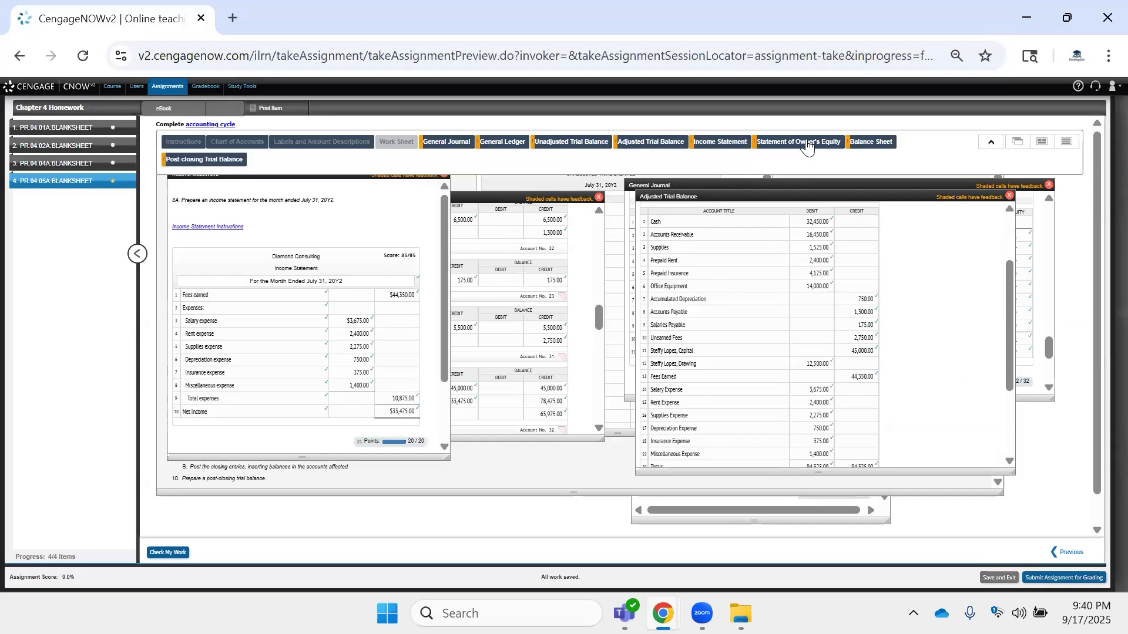
click(807, 146)
click(716, 149)
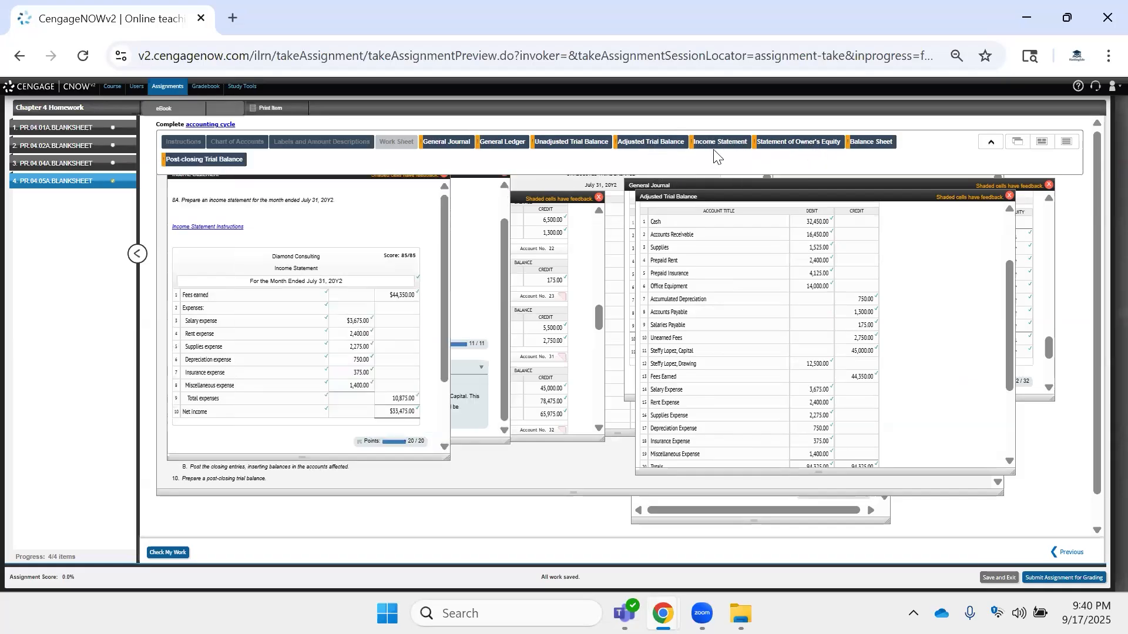
click(869, 145)
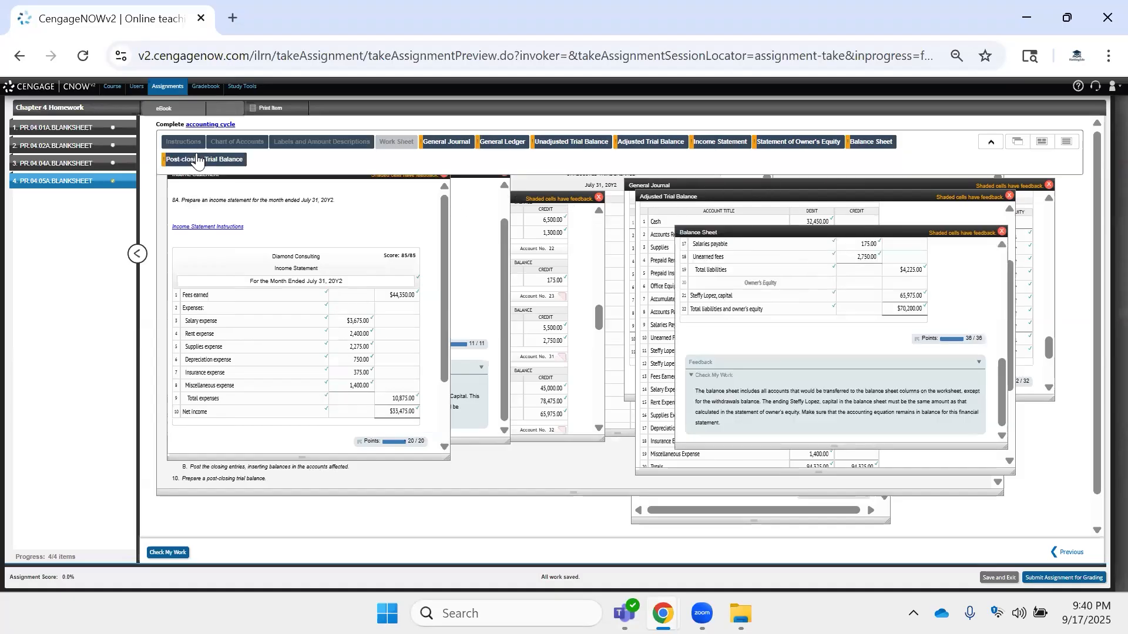
click(197, 159)
drag(773, 209, 630, 191)
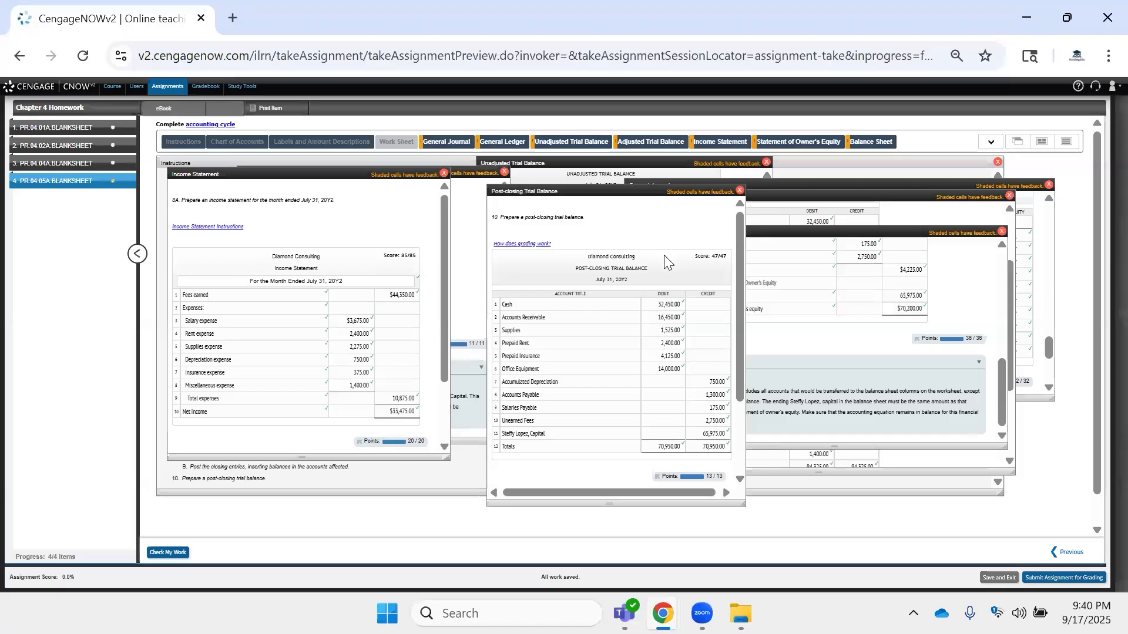